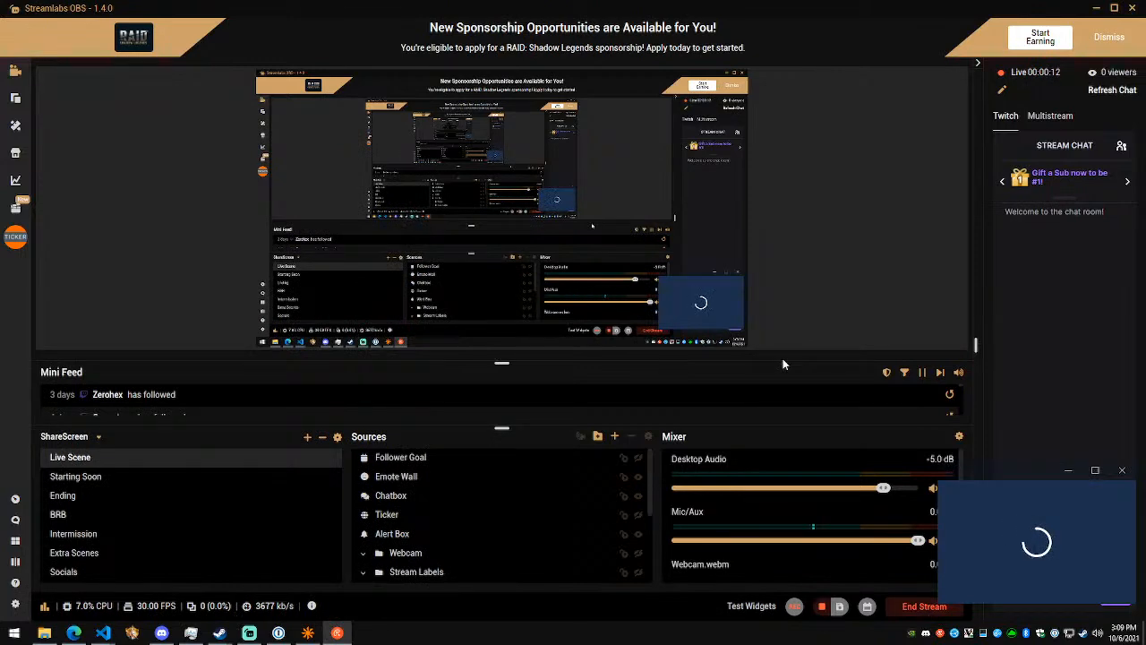
- Switch to the LanternExtractor window in Visual Studio Code showing waypoint.bat and dismiss the click-through notice
mouse_move(102, 633)
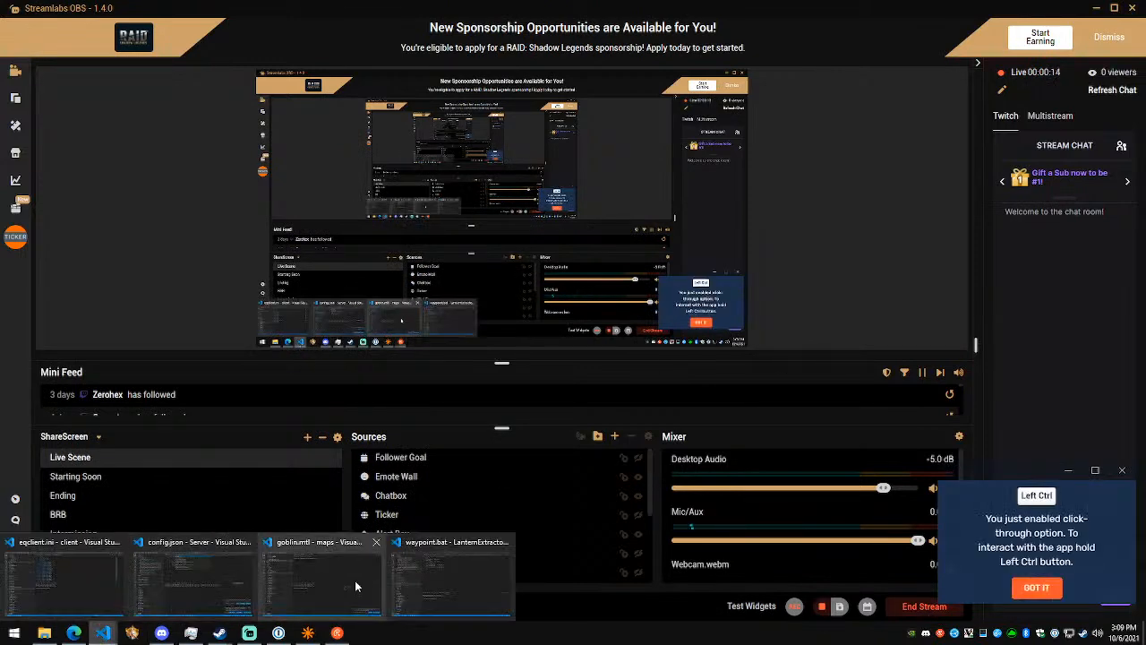
left_click(334, 582)
left_click(1041, 591, "ctrl")
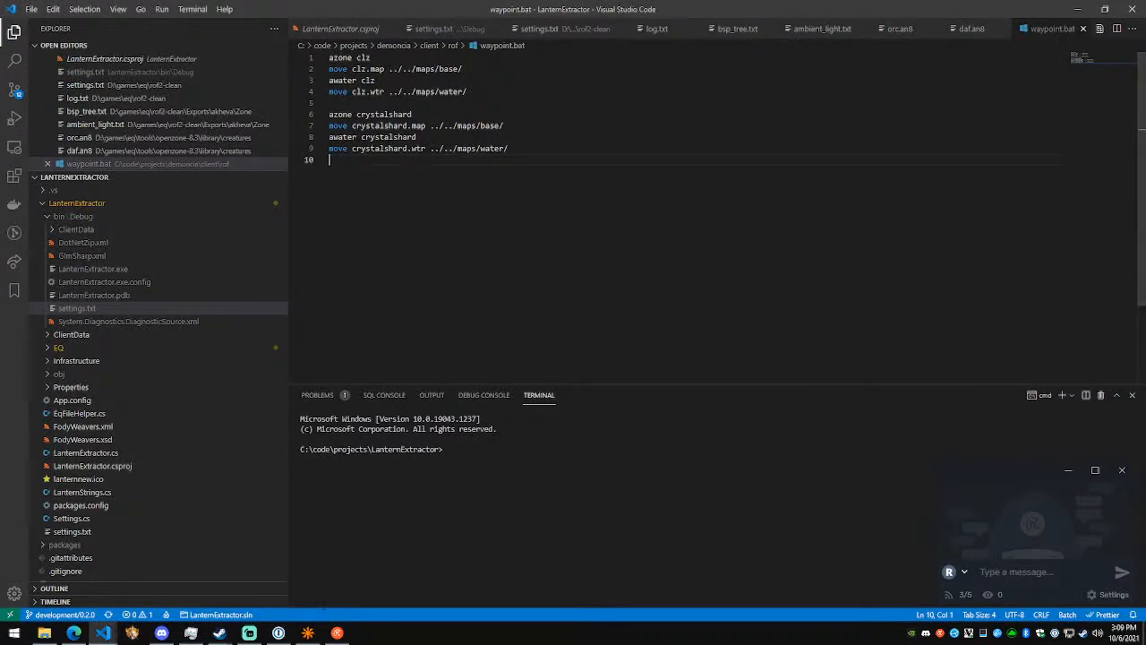
- Switch to NetRadiant and open the recent map crystalshard.map
left_click(306, 633)
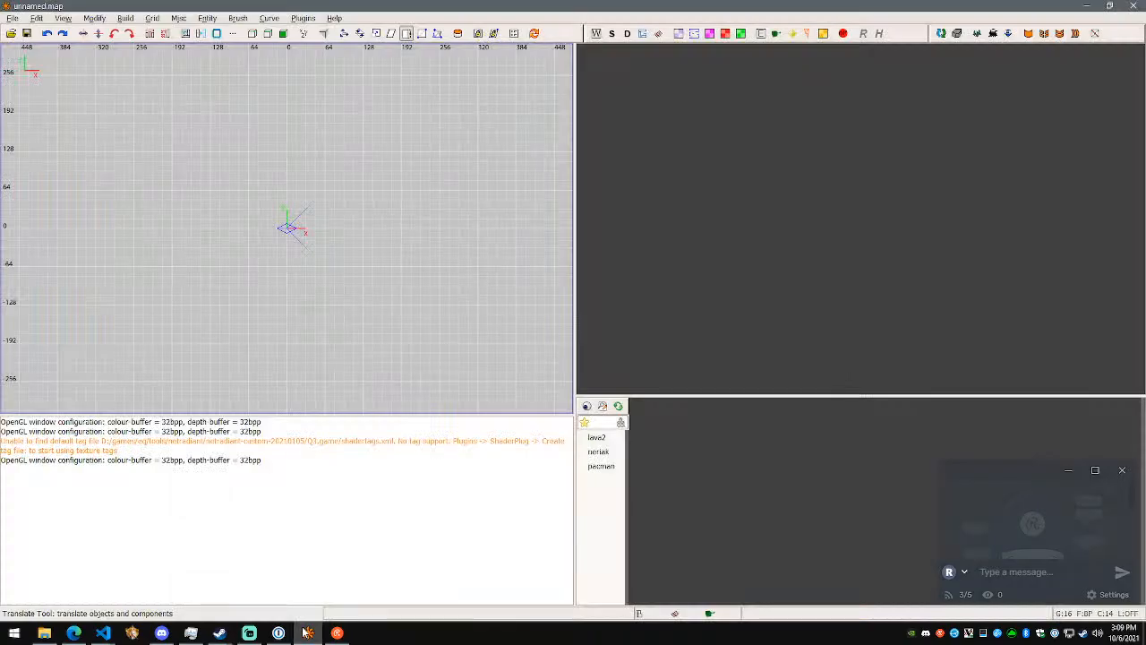
left_click(13, 17)
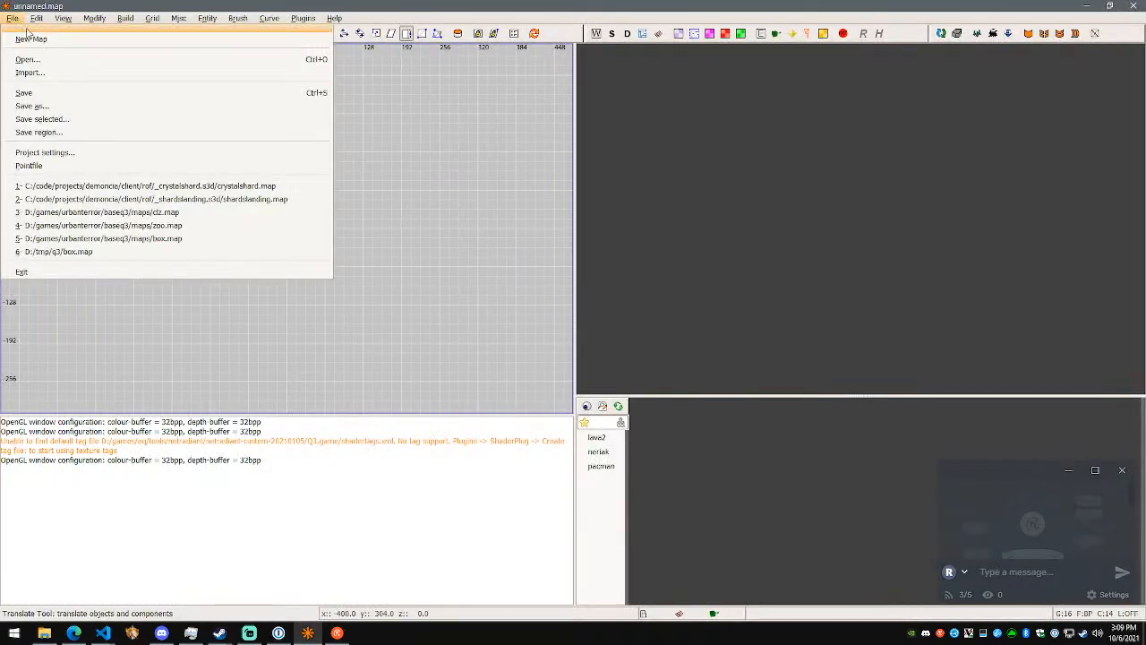
left_click(108, 186)
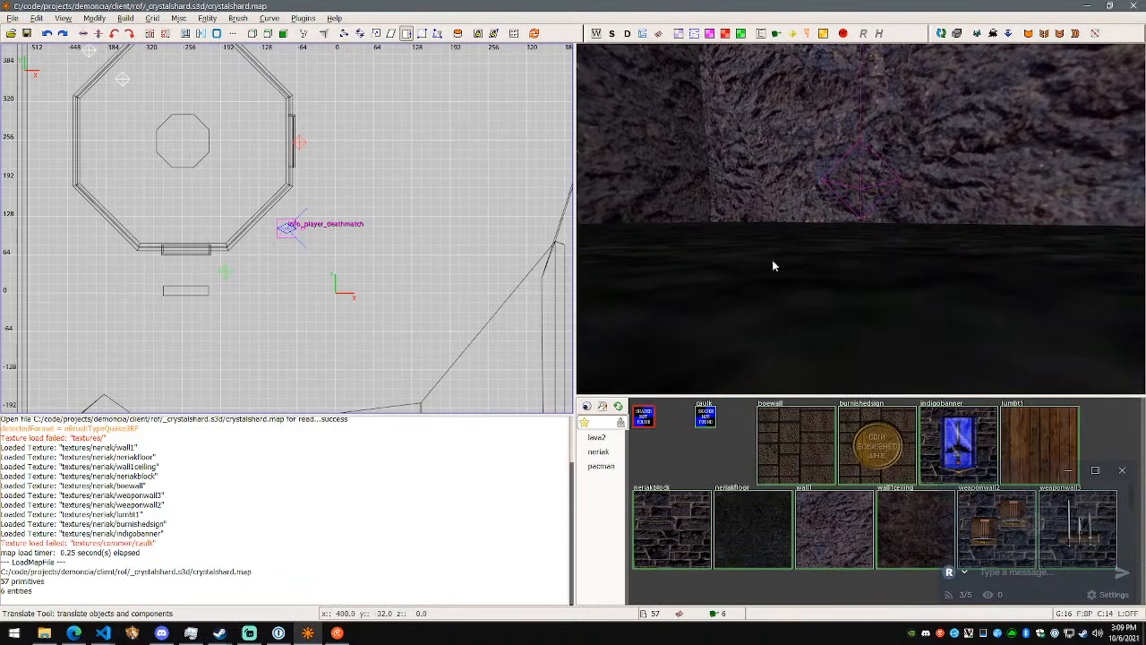
right_click(713, 282)
key("w")
key("w")
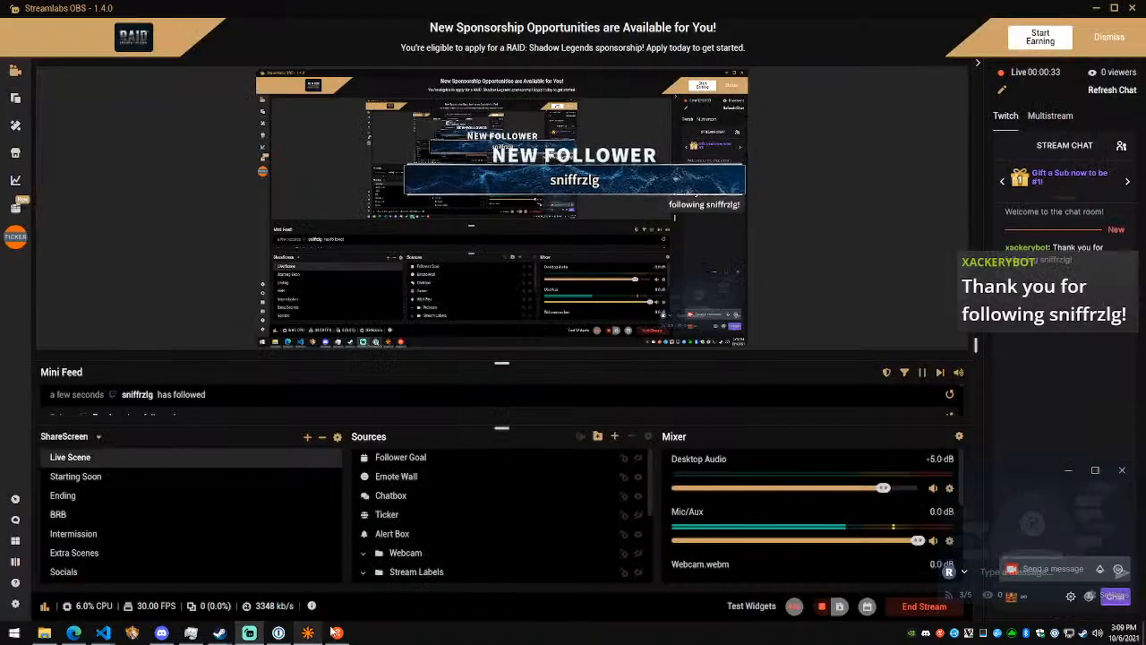
- Switch to Streamlabs OBS to check the stream's mini feed and return to the NetRadiant map
left_click(249, 633)
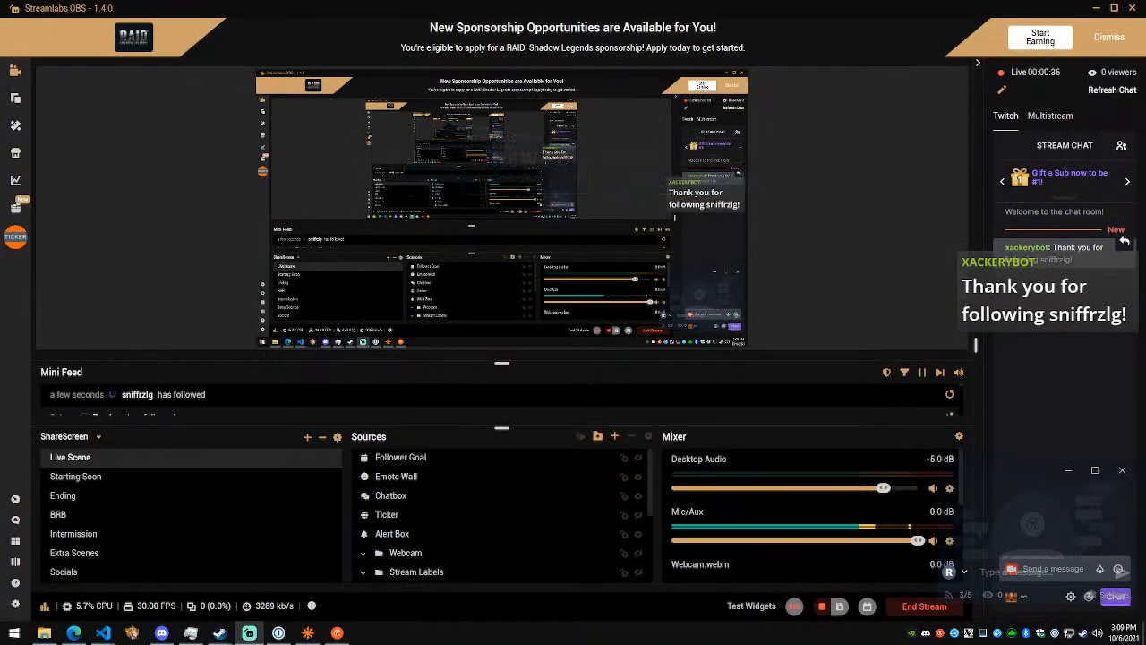
key("alt+Tab")
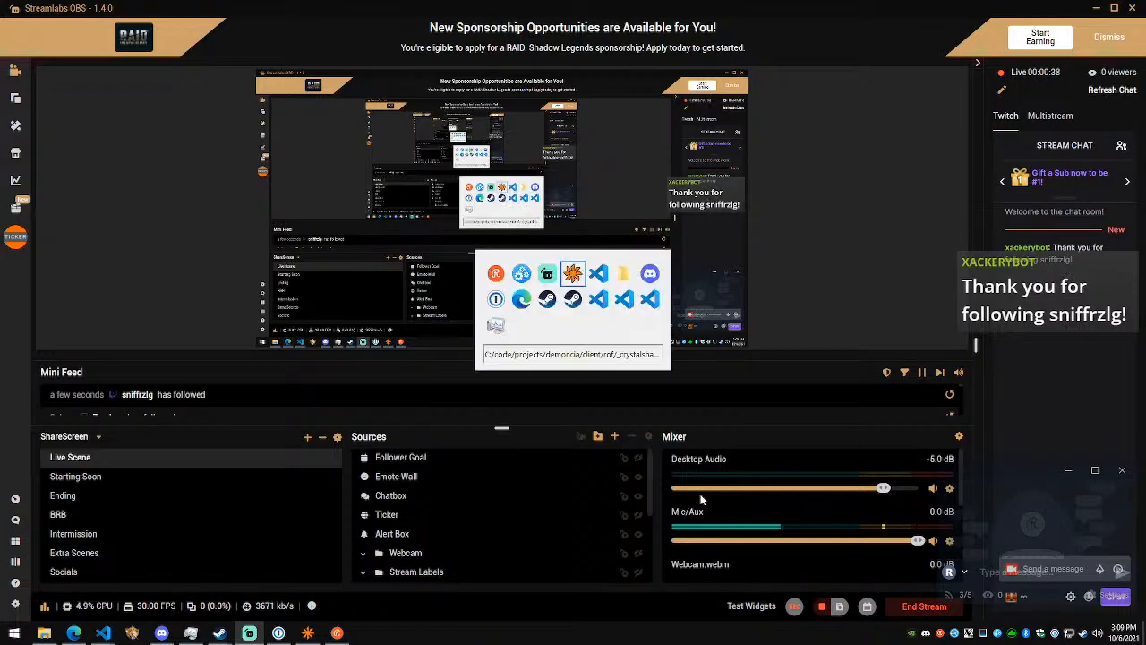
key("alt+Tab")
key("alt+Tab")
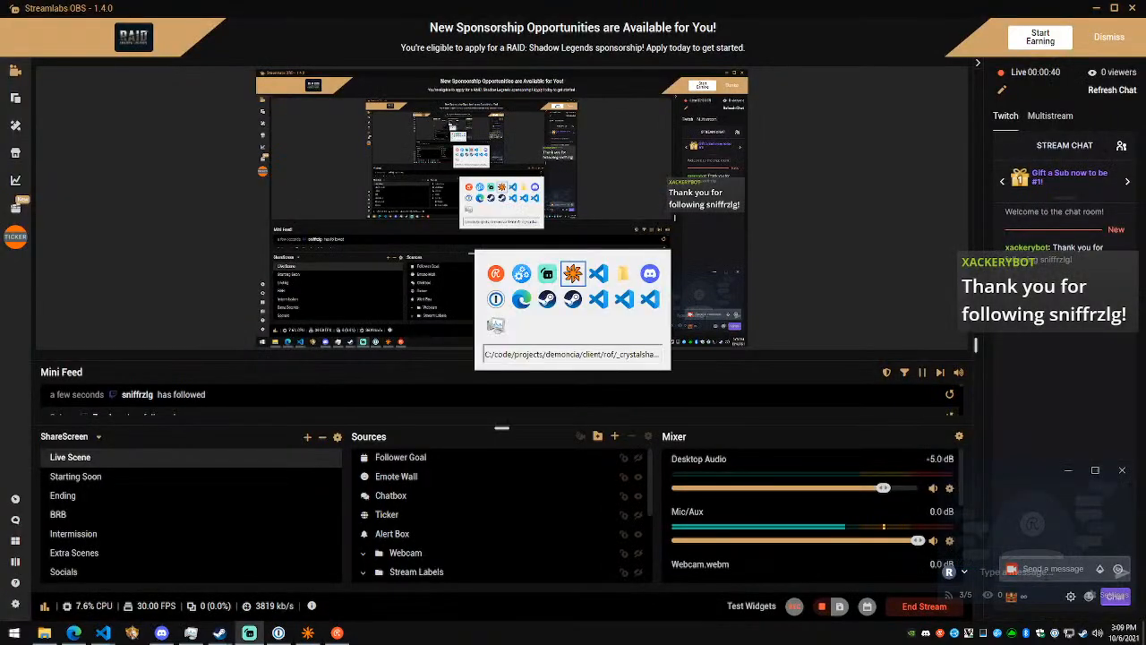
- Examine the octagonal brick building, the surrounding cave and the small square tunnel in the rock wall
right_click(717, 263)
key("d")
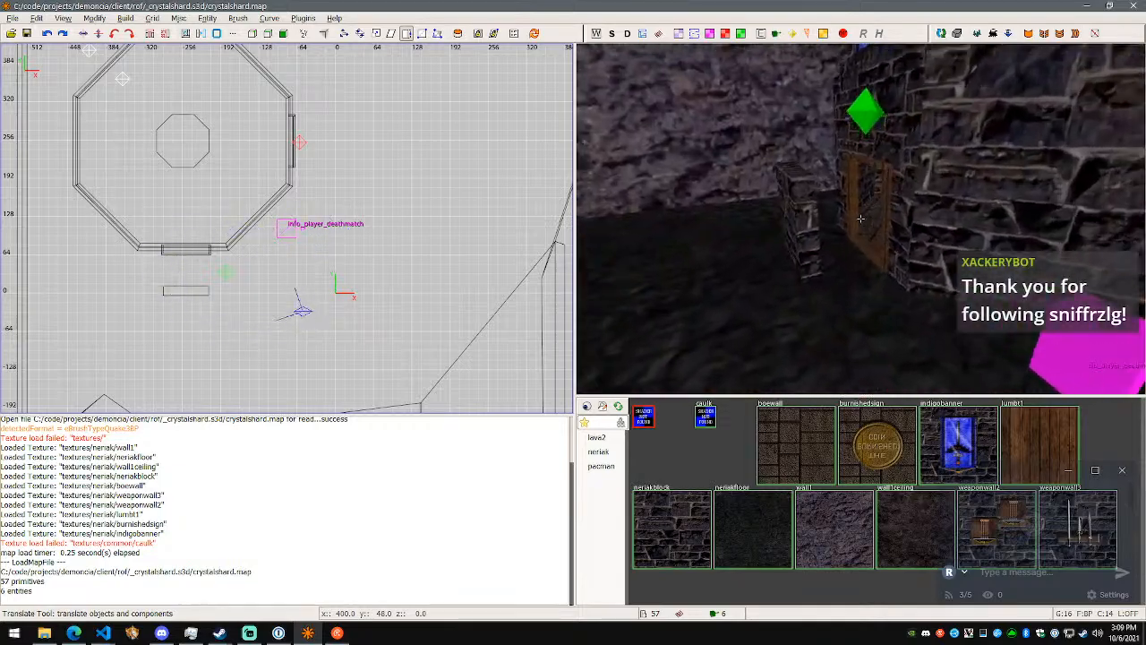
key("w")
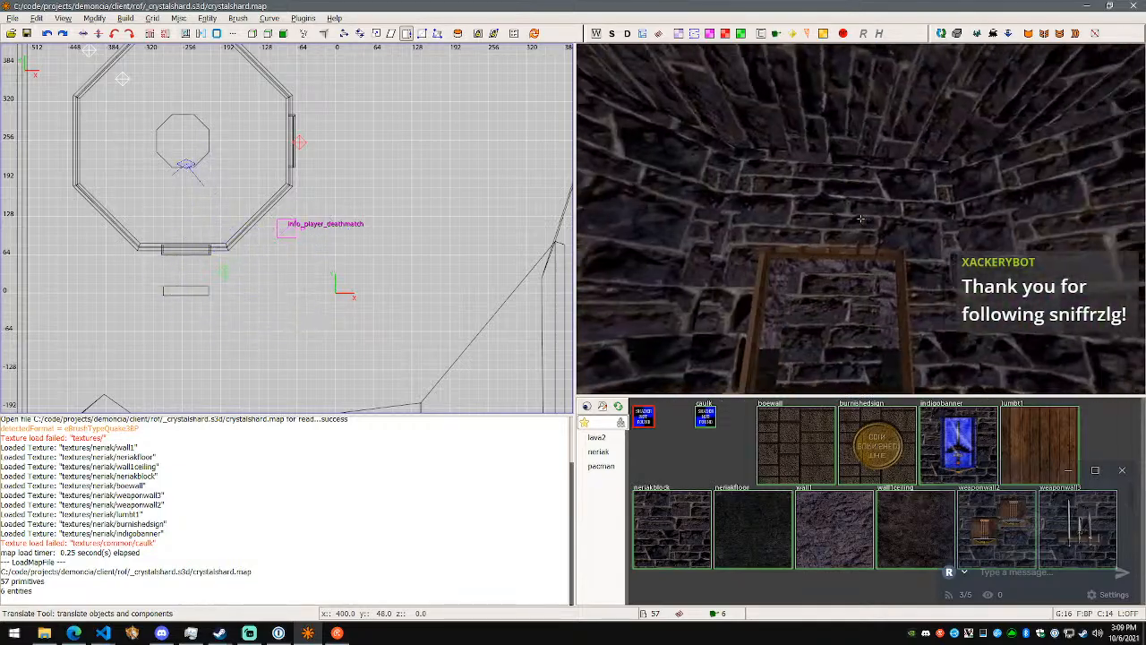
key("w")
key("s")
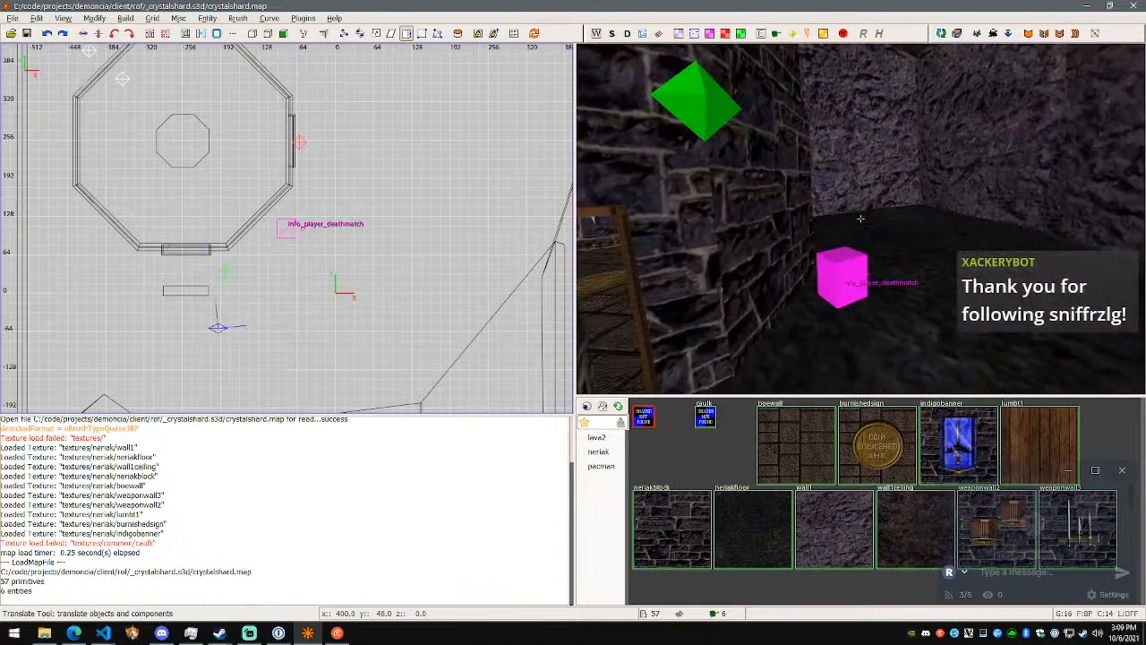
key("w")
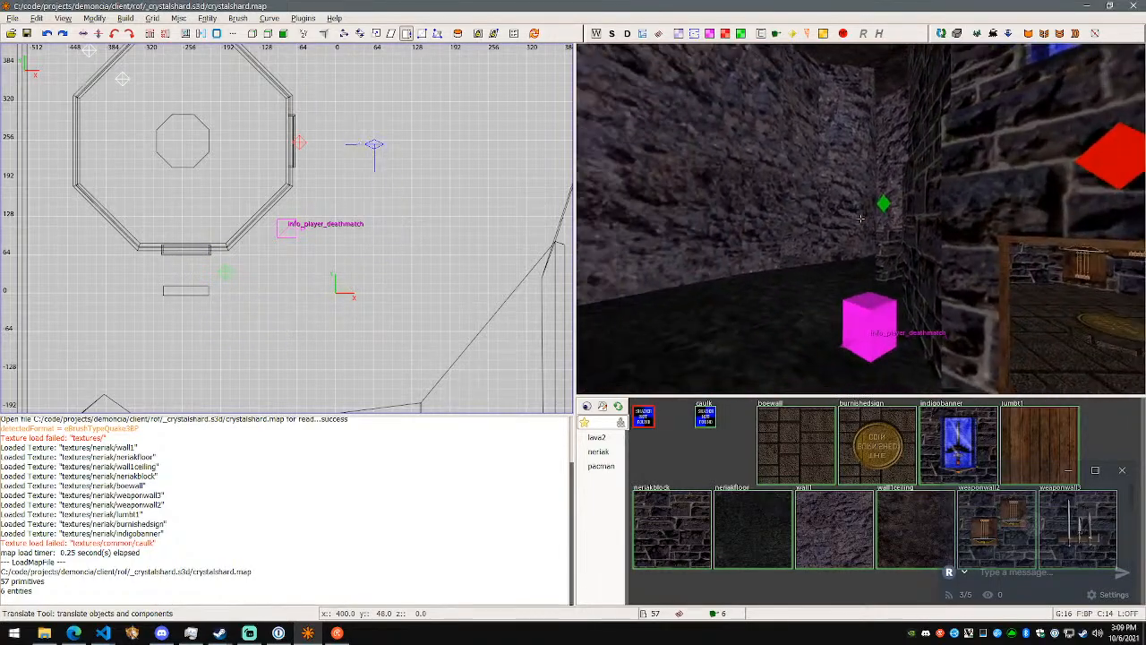
key("w")
key("w")
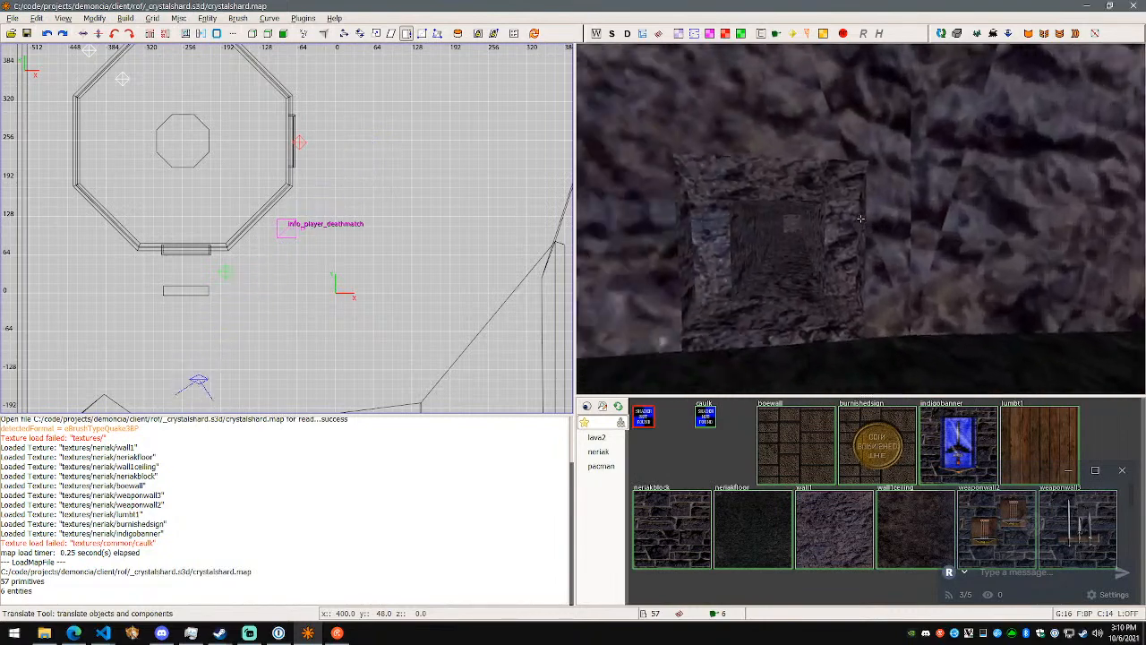
key("w")
key("w")
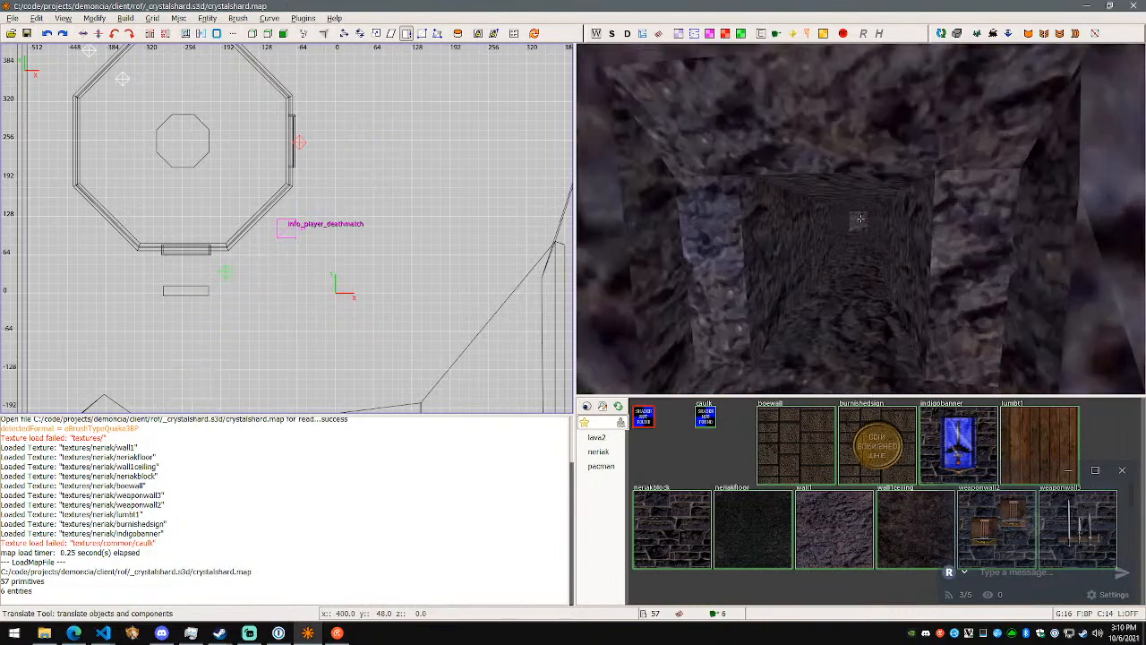
key("s")
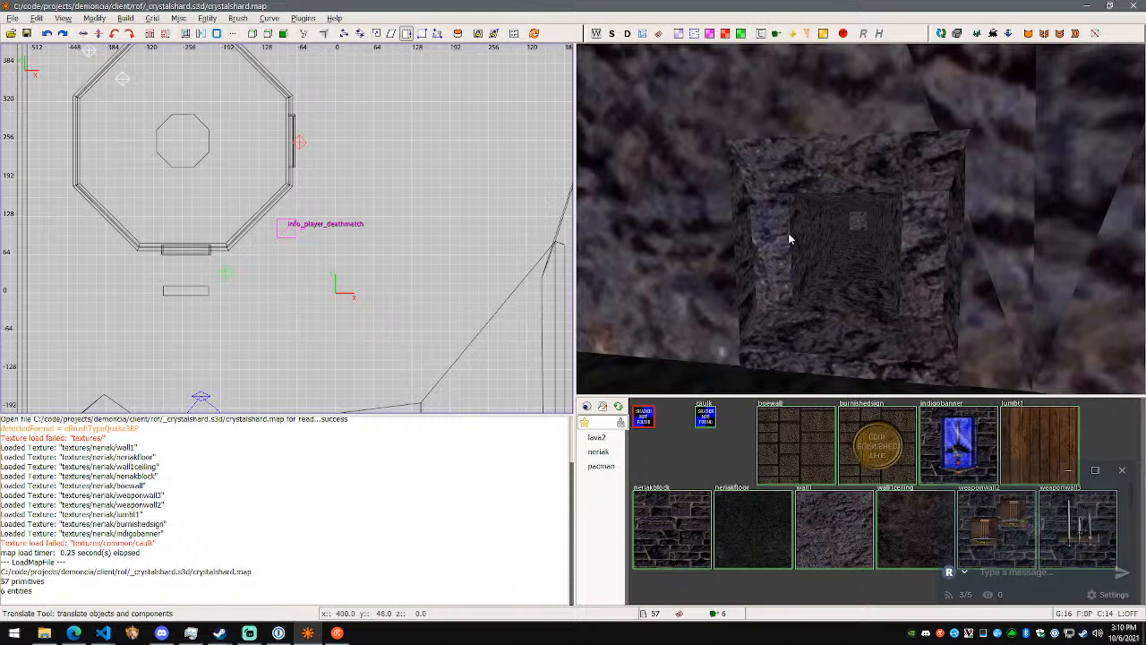
key("s")
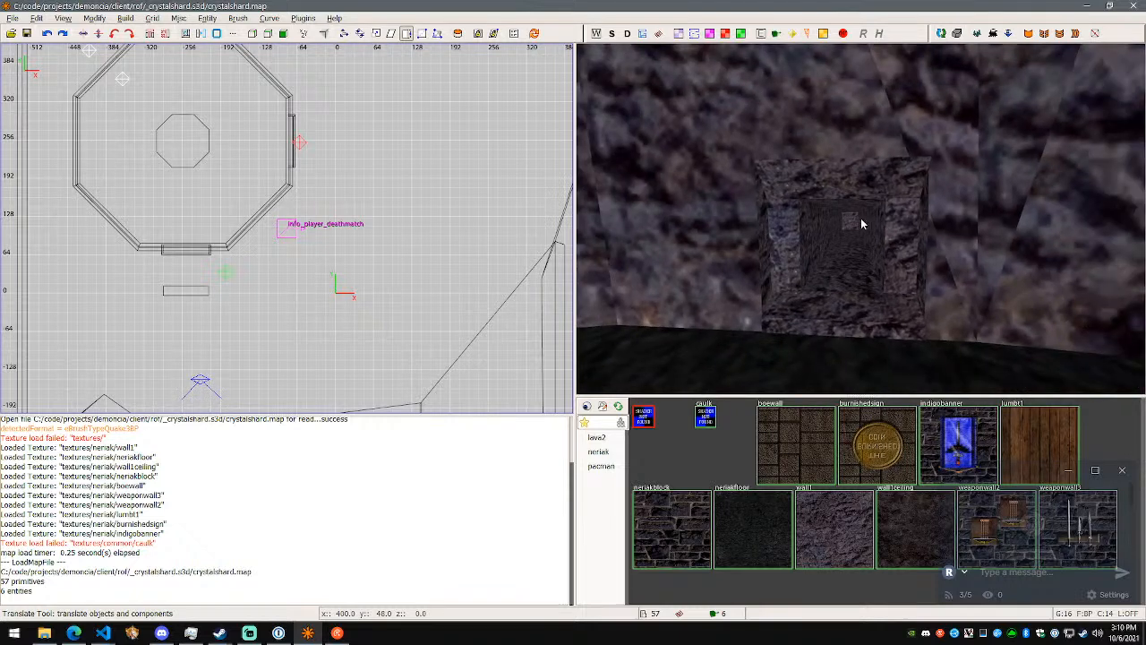
key("ctrl+z")
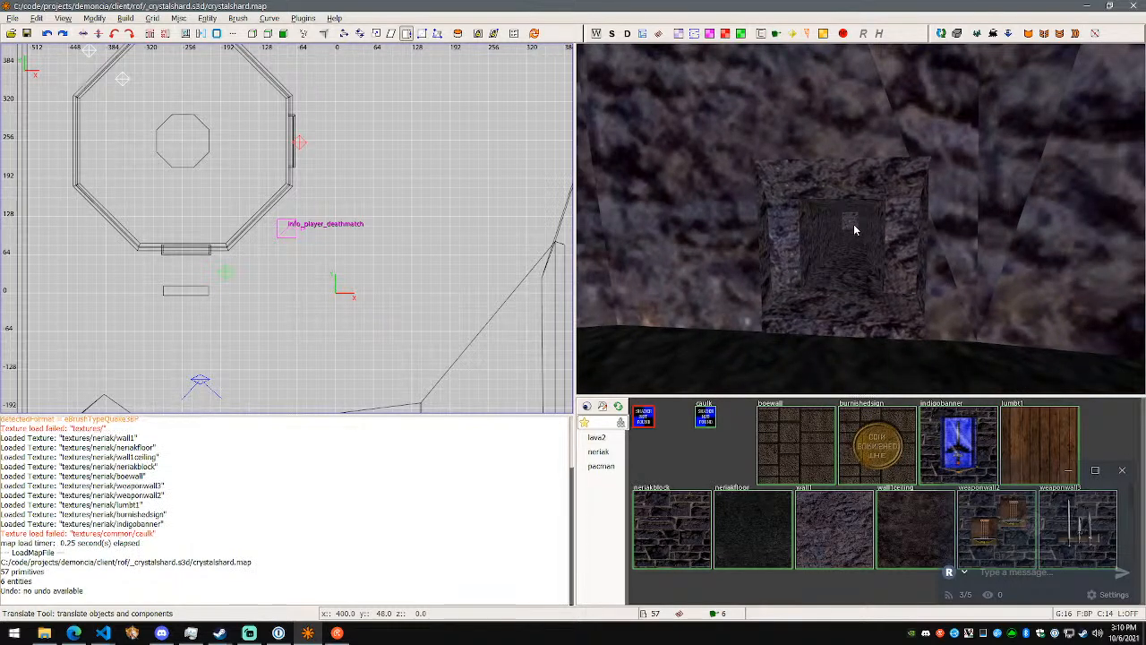
- Delete the rock wall brush directly beside the small tunnel's entrance
left_click(742, 162, "shift")
left_click(742, 243, "alt+shift")
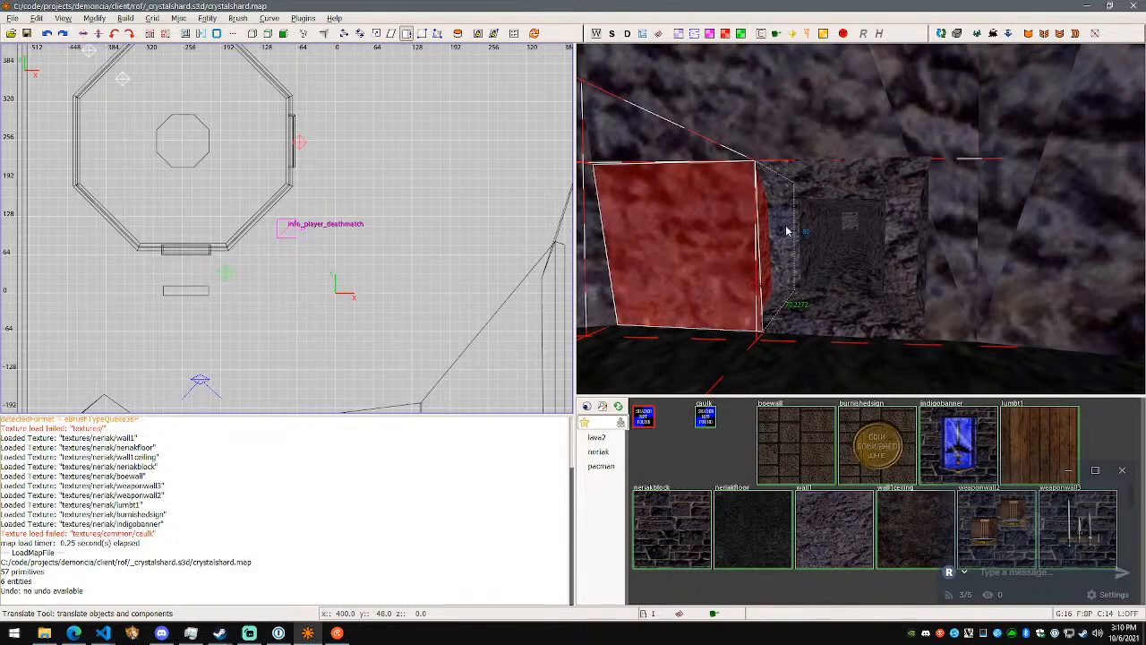
scroll(786, 228, "down", 2)
scroll(796, 226, "up", 2)
left_click(785, 107, "alt+shift")
scroll(825, 160, "down", 1)
left_click(766, 212, "alt+shift")
left_click(780, 108, "alt+shift")
left_click(887, 174, "alt+shift")
left_click(742, 212, "alt+shift")
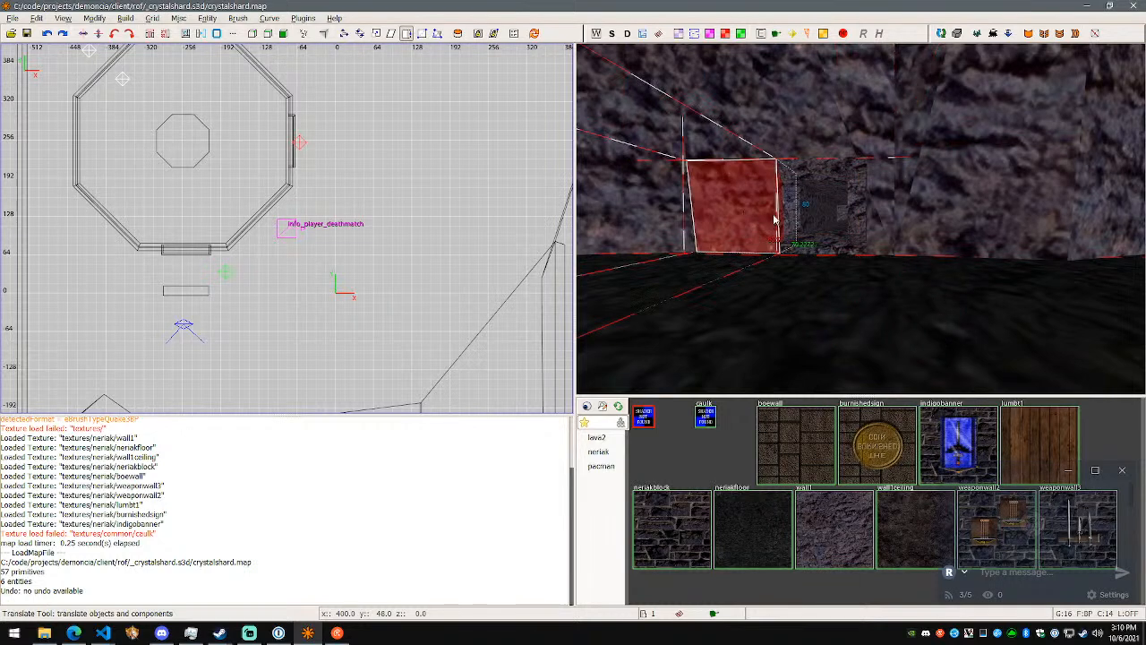
key("Delete")
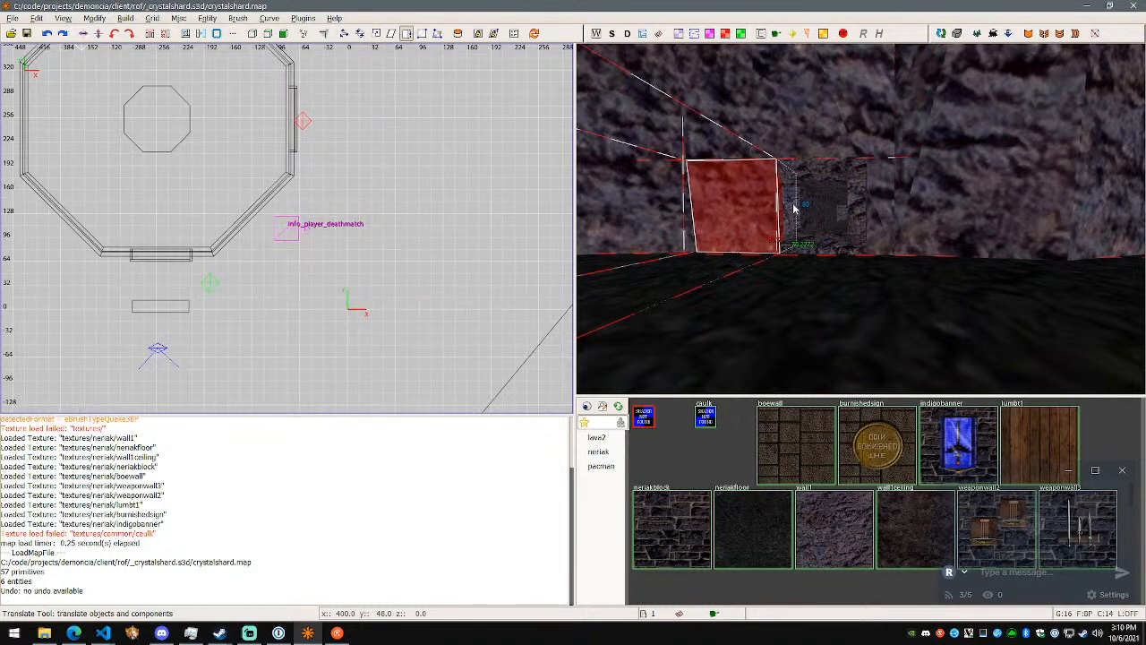
key("Delete")
key("BackSpace")
- Delete the brushes that form the small tunnel behind the rock wall, one after another
left_click(771, 202, "shift")
key("BackSpace")
left_click(820, 237, "shift")
key("BackSpace")
left_click(851, 235, "shift")
key("BackSpace")
left_click(855, 226, "shift")
key("BackSpace")
left_click(842, 174, "shift")
key("BackSpace")
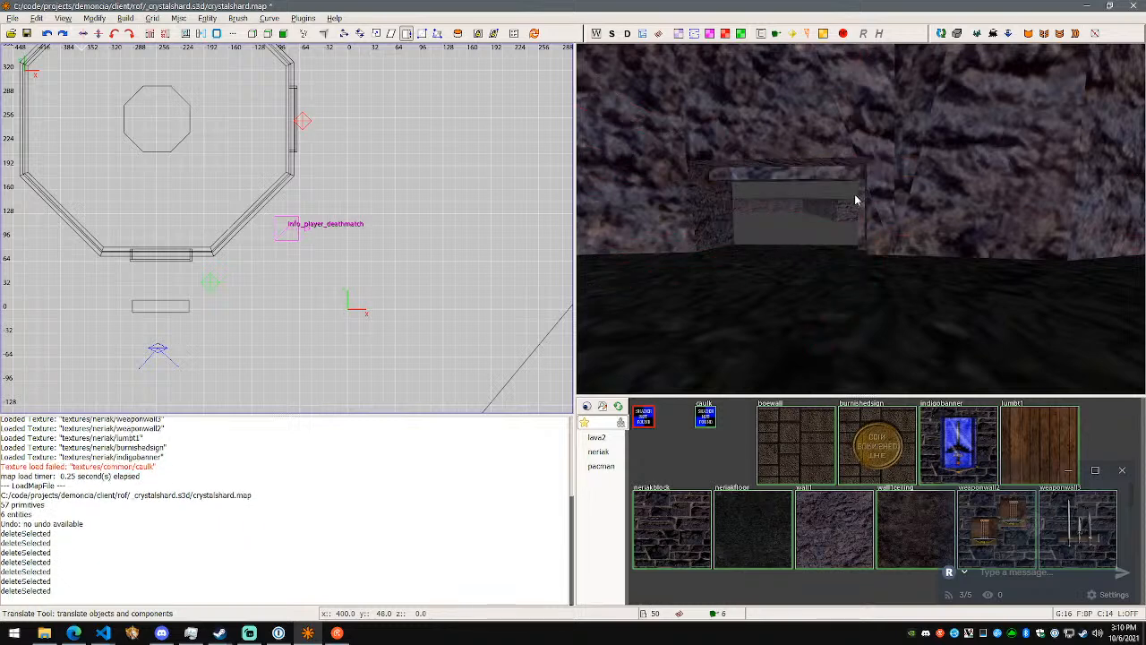
key("BackSpace")
- Delete the remaining rock brushes above the opening, including the tall slab over the former tunnel entrance
left_click(851, 177, "shift")
key("BackSpace")
left_click(856, 176, "shift")
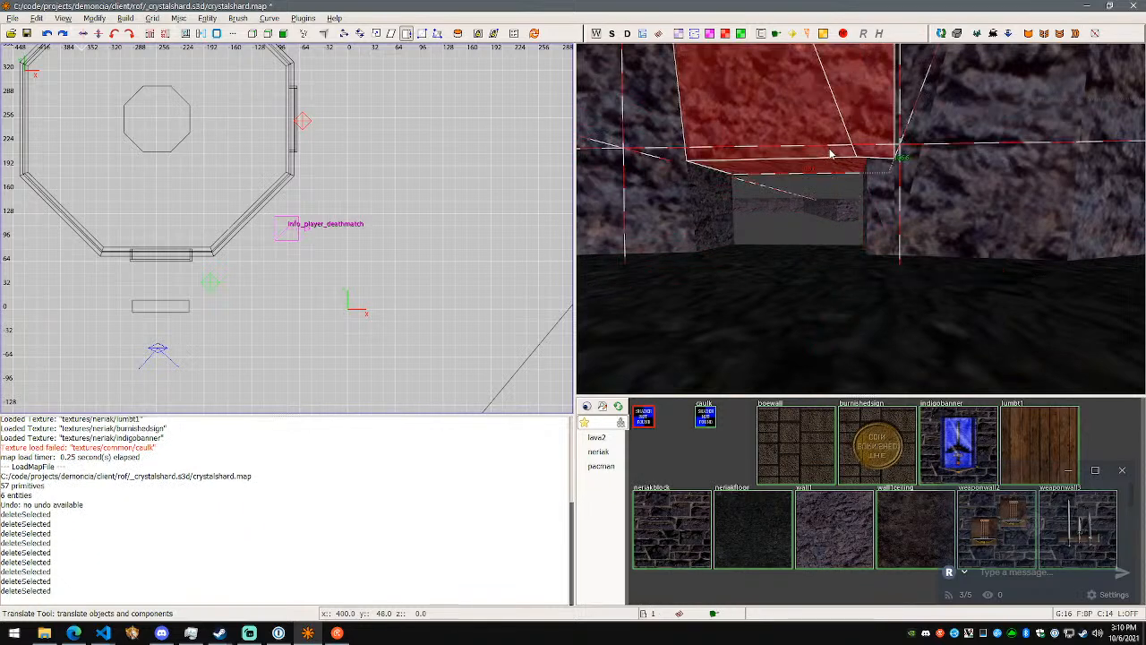
key("BackSpace")
- Delete the leftover tunnel pieces outside the cave, including the short block with a blue edge and the long rock segment
key("s")
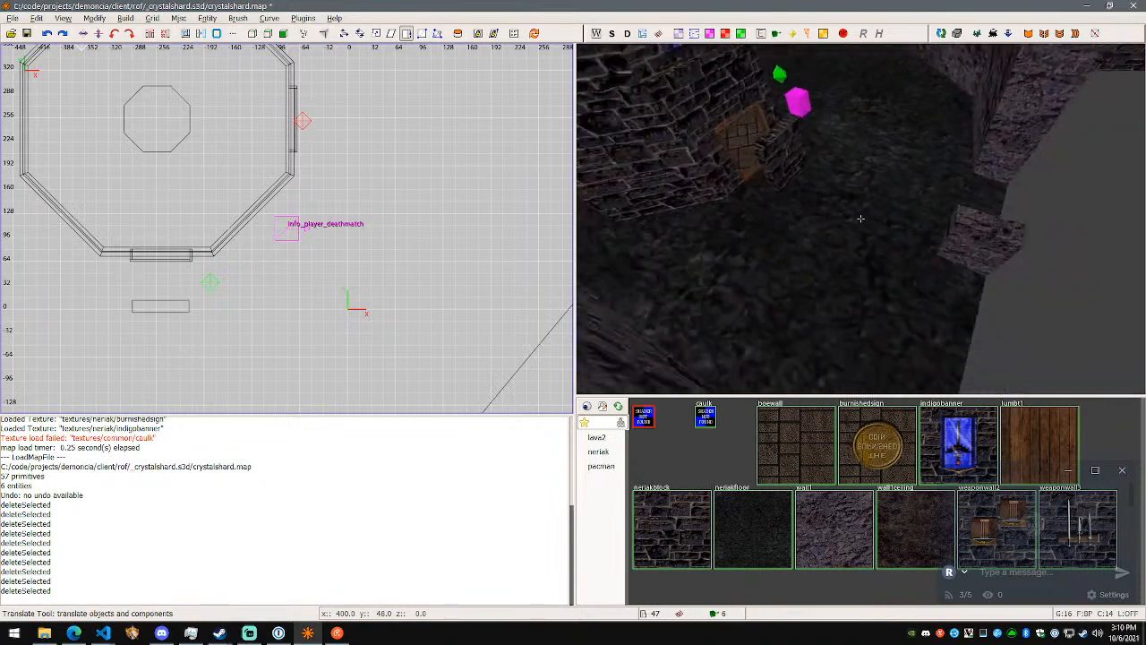
right_click(860, 218)
left_click(830, 221, "shift")
key("BackSpace")
right_click(831, 220)
key("s")
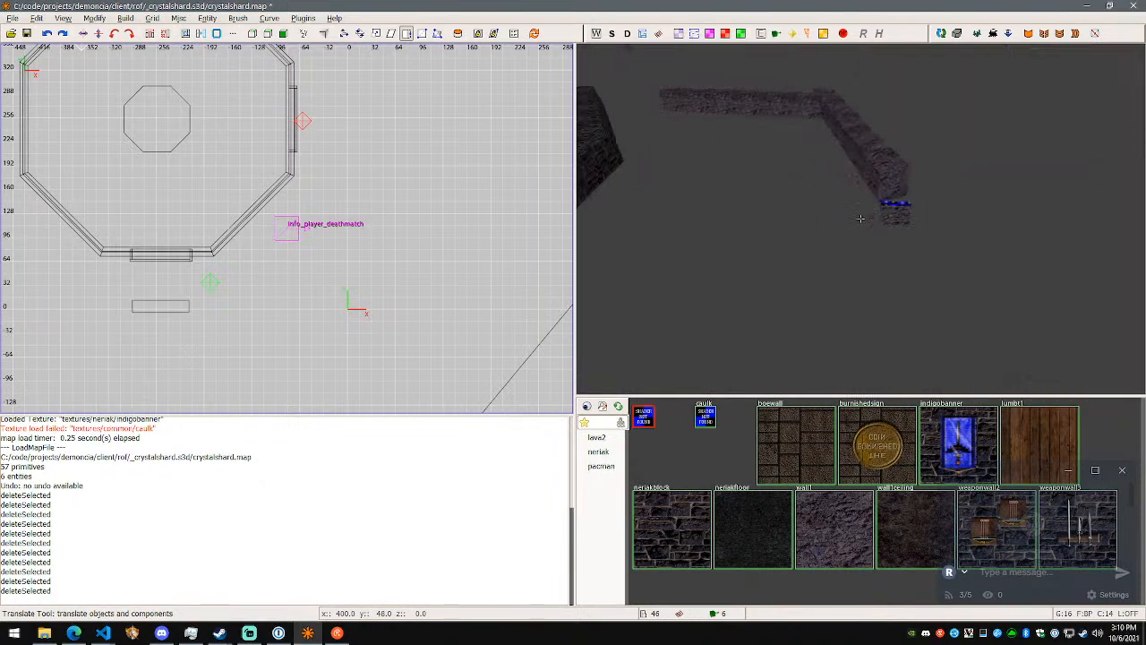
key("w")
right_click(860, 218)
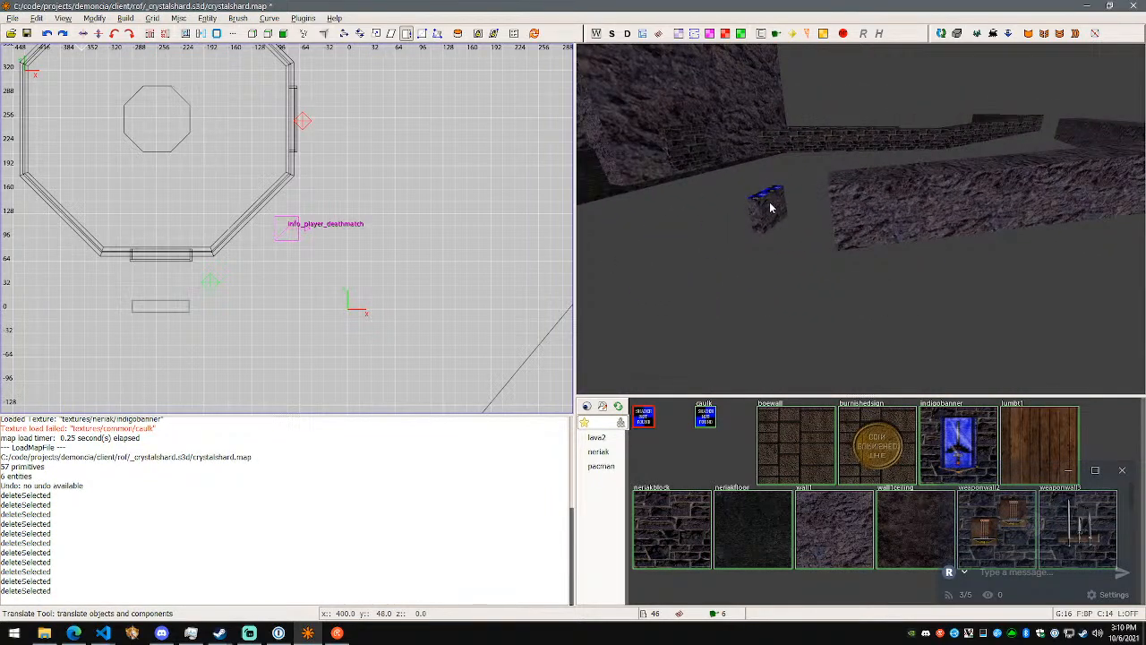
left_click(770, 206, "shift")
key("BackSpace")
left_click(915, 210, "shift")
key("BackSpace")
- Delete the square rock-textured block at the near end of the outer brick passage
right_click(914, 210)
key("w")
right_click(861, 219)
left_click(863, 220, "shift")
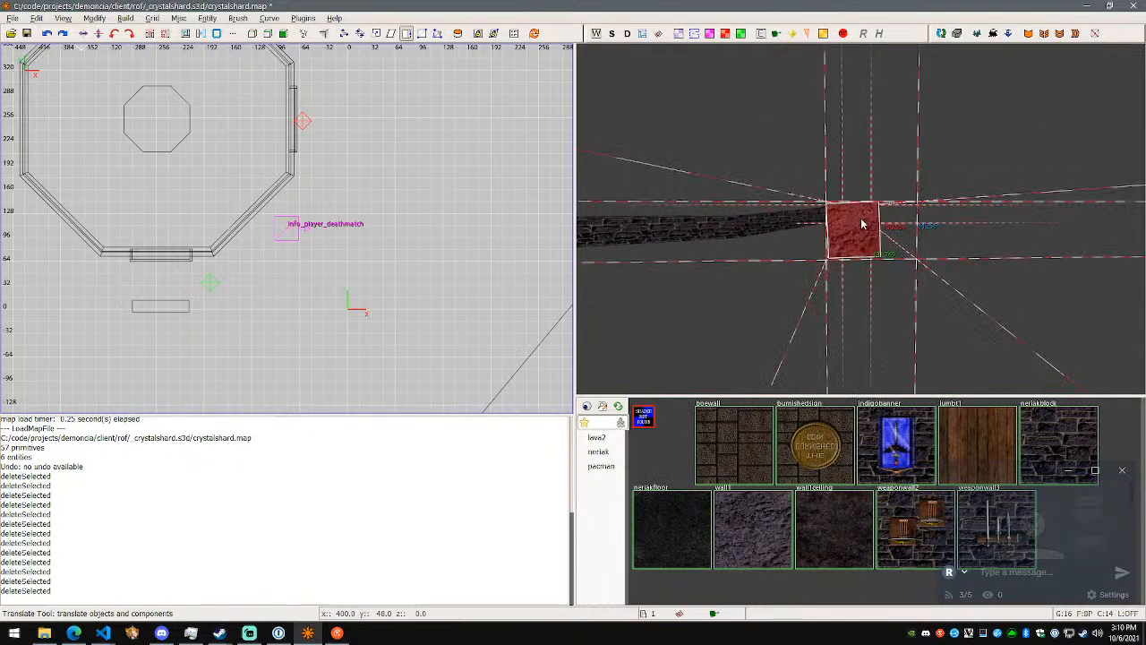
key("BackSpace")
- Inspect the gap left in the rock wall and save crystalshard.map
right_click(862, 220)
key("w")
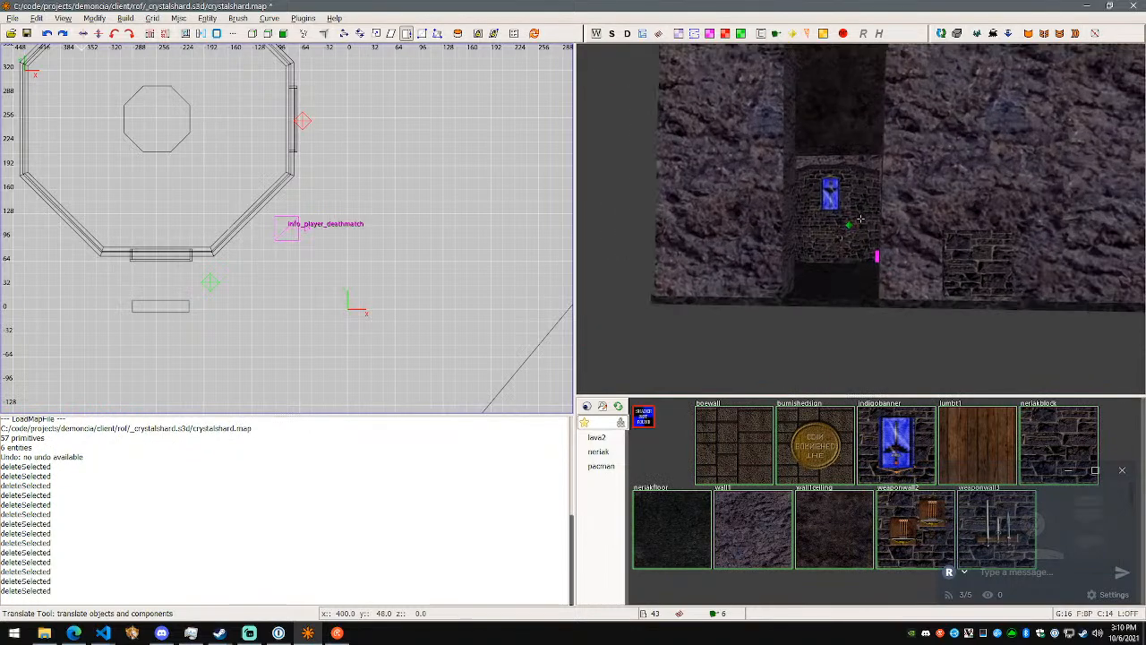
key("w")
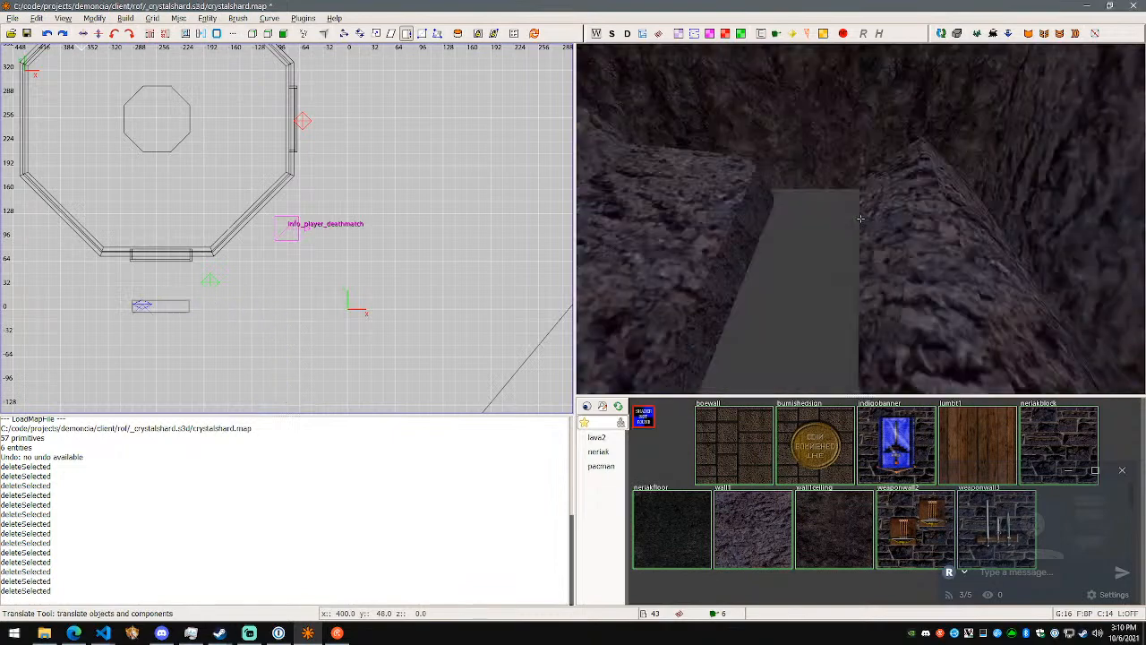
right_click(794, 242)
key("s")
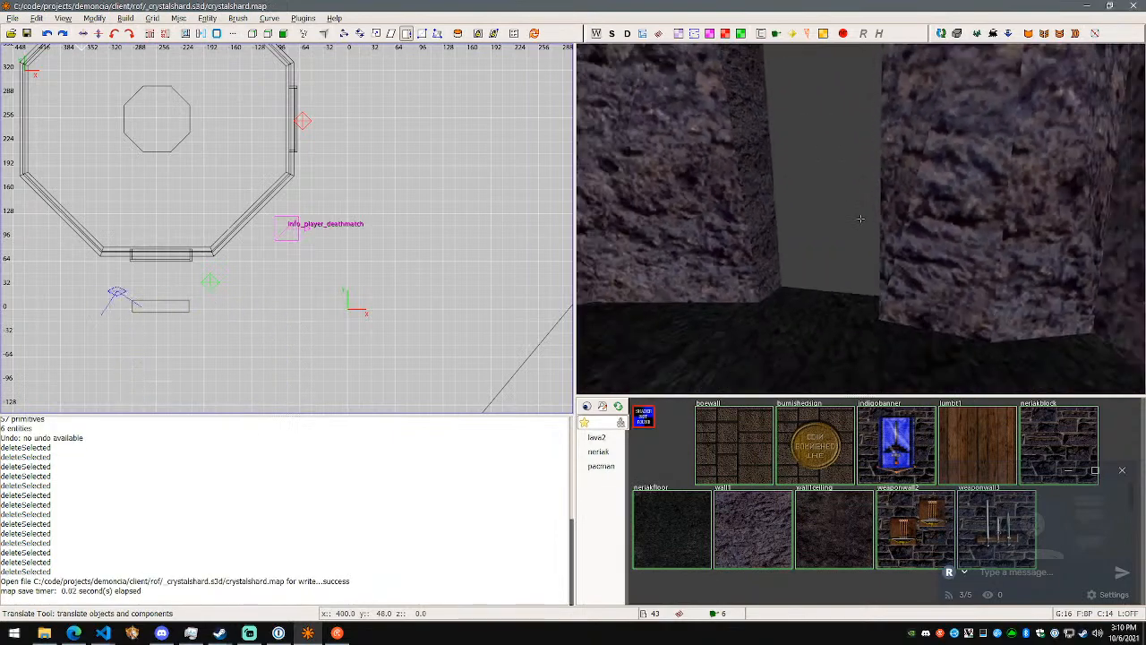
- Duplicate the free-standing brick block in front of the wooden door and move the copy -192 units along Y
key("a")
key("w")
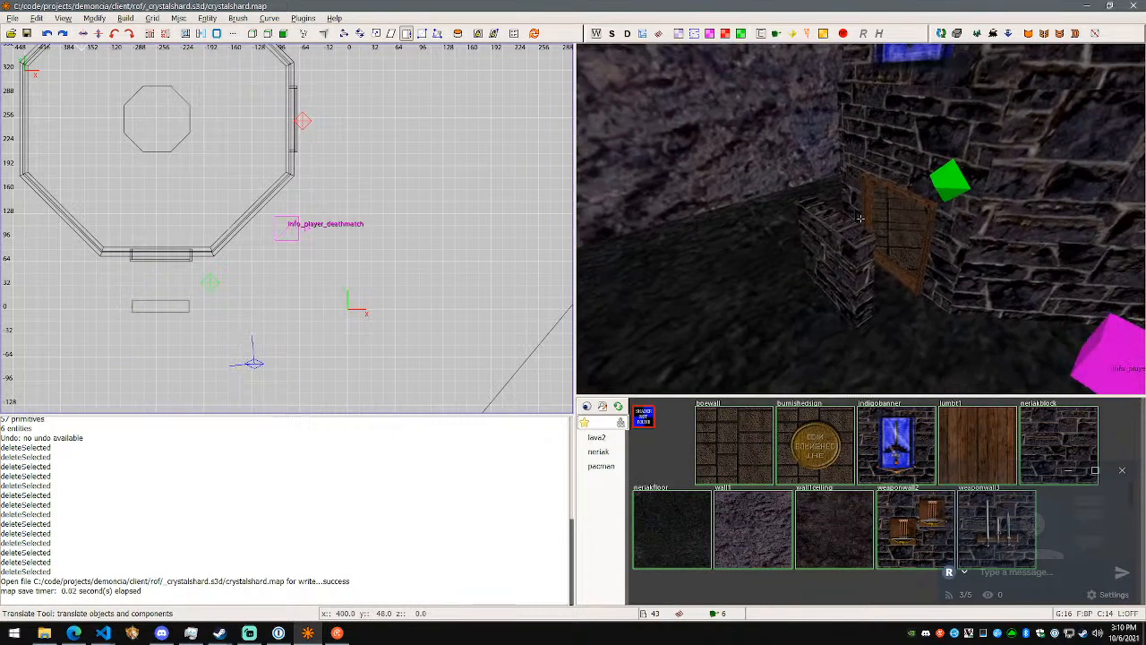
key("a")
key("w")
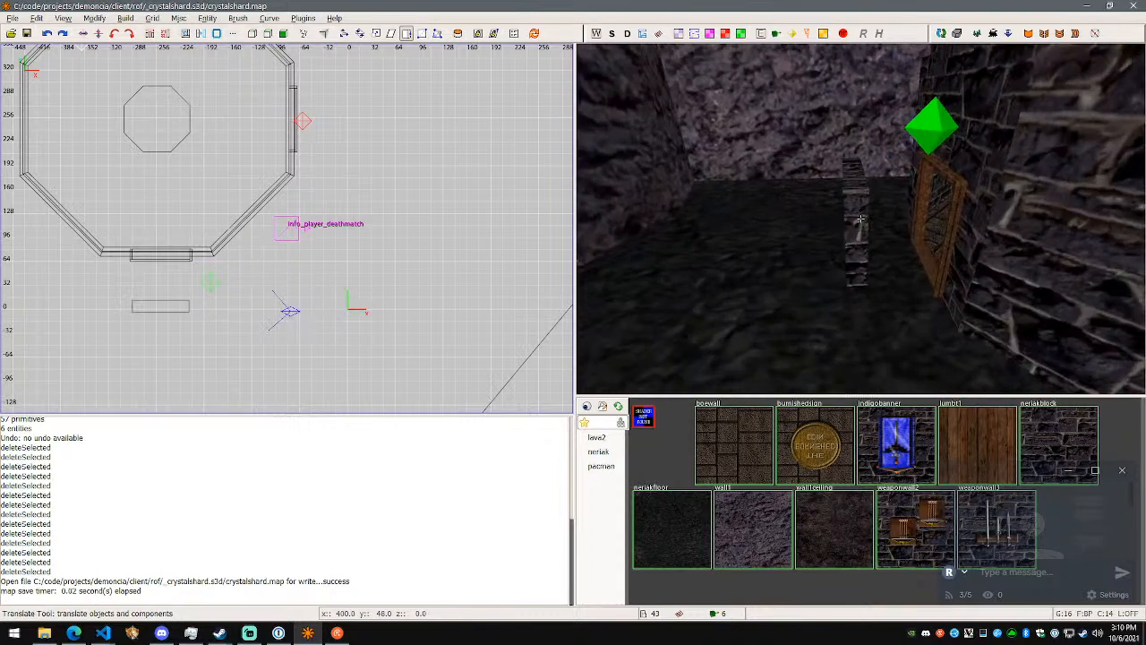
right_click(862, 219)
left_click(882, 235)
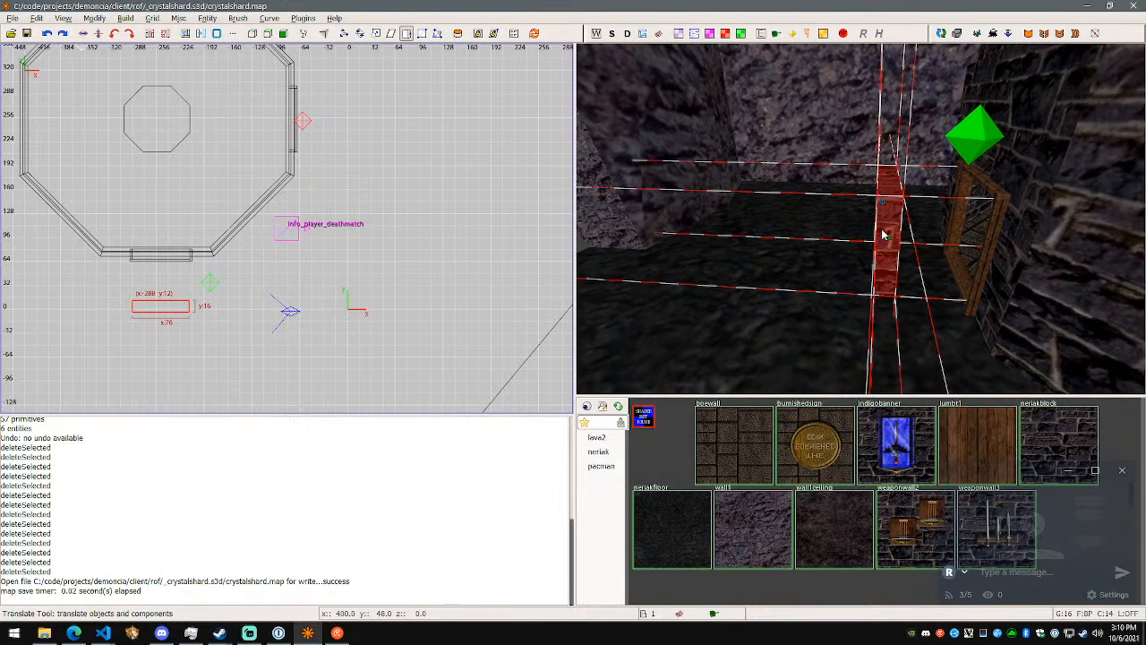
key("space")
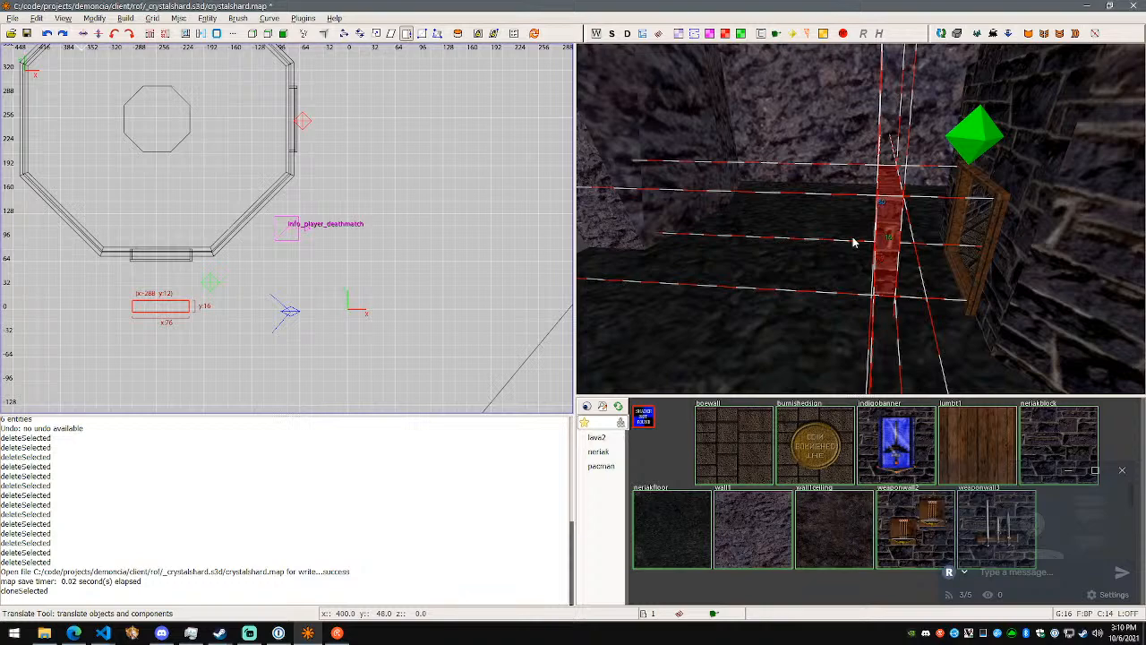
left_click_drag(908, 230, 720, 224)
- Shift the duplicated brick block a further -192 units along Y, out through the gap in the rock wall
right_click(719, 223)
key("w")
key("d")
key("w")
key("d")
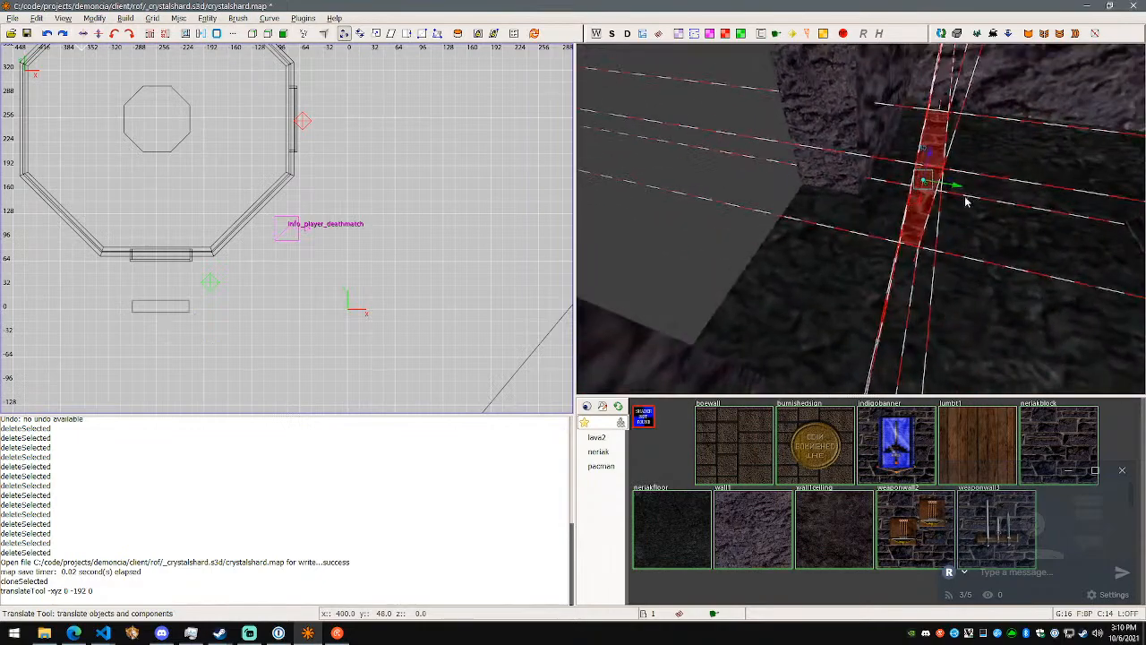
left_click(745, 177)
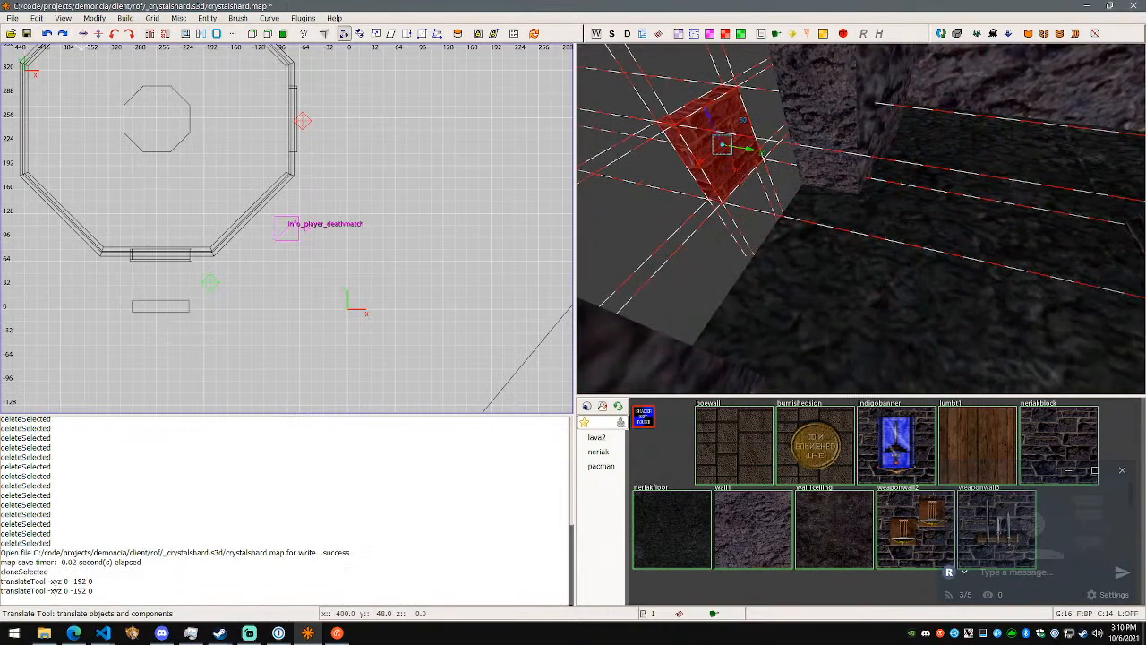
- Select the rock wall brush bordering the gap and examine its narrow side face
right_click(833, 187)
key("a")
key("s")
key("w")
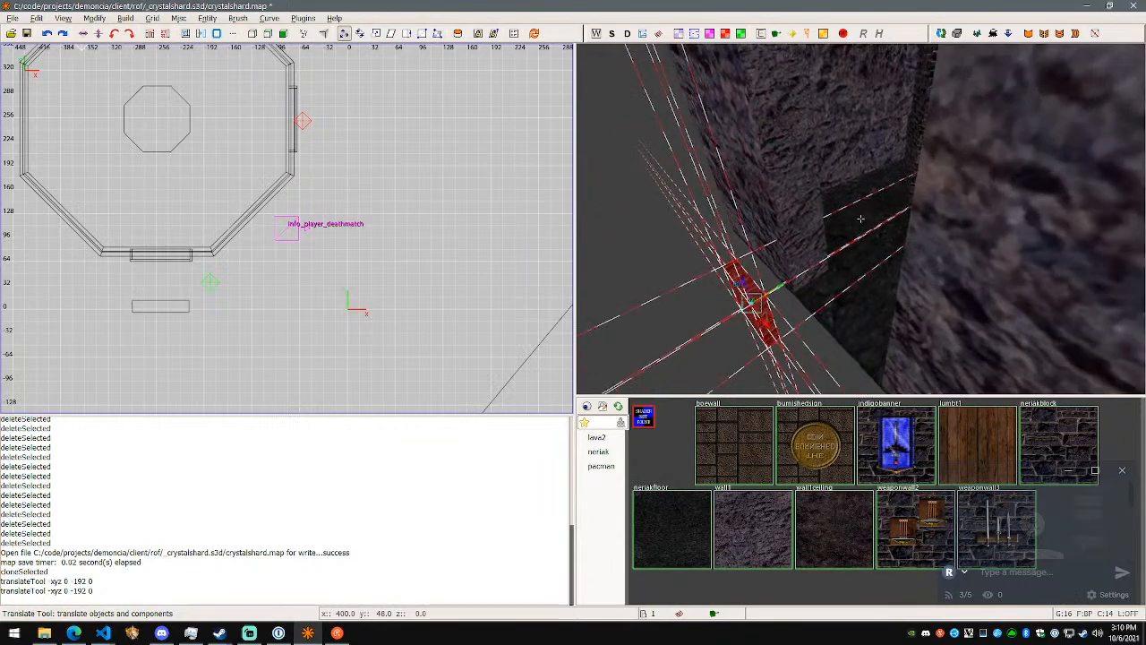
right_click(860, 218)
right_click(866, 255)
key("w")
key("s")
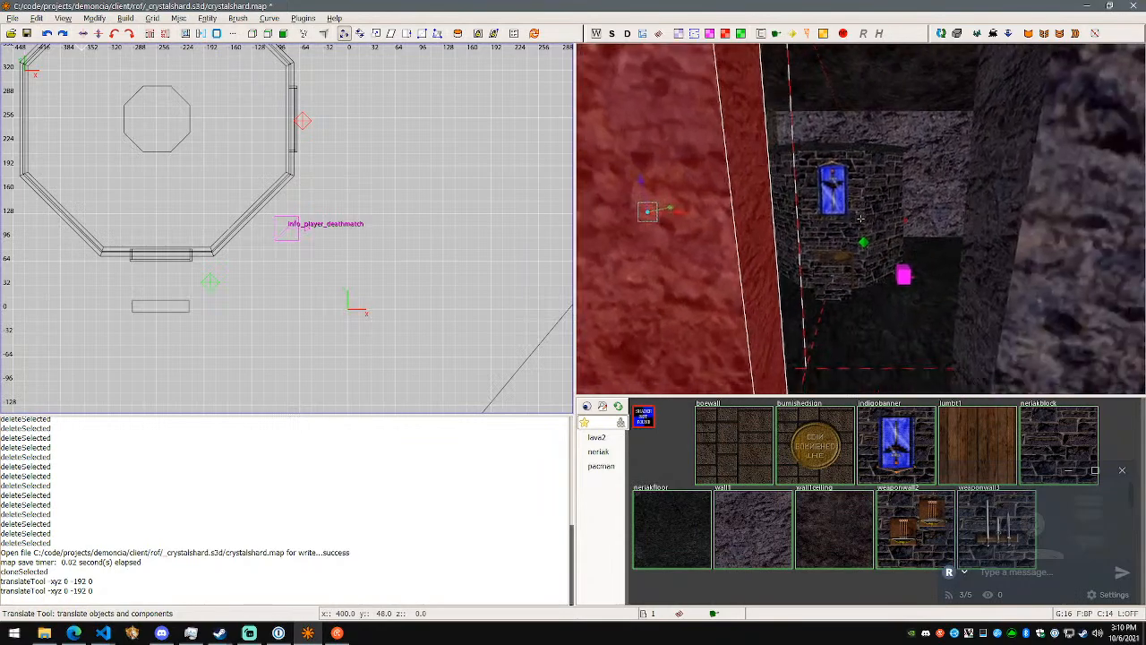
key("d")
key("s")
key("w")
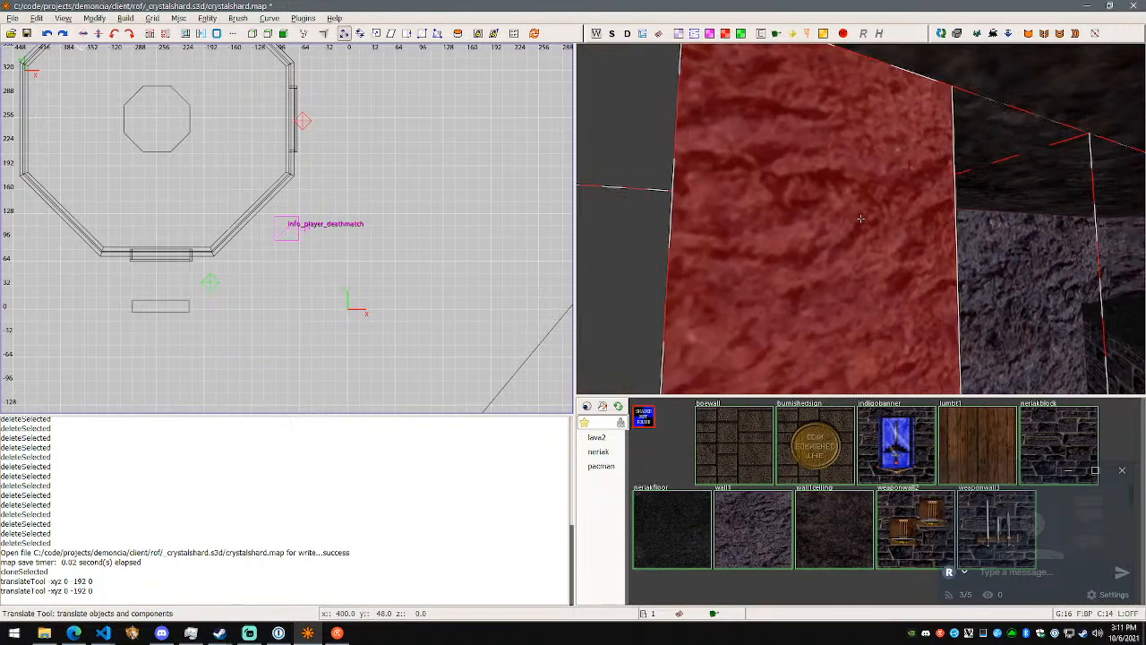
key("s")
key("w")
key("s")
key("d")
key("w")
right_click(860, 219)
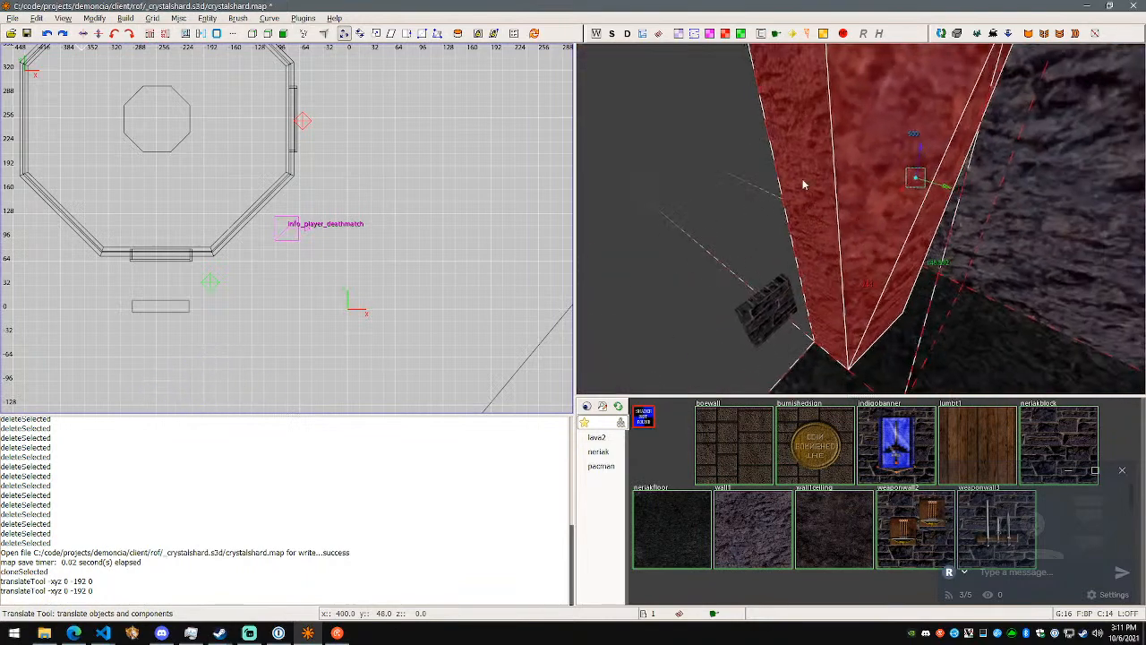
right_click(860, 218)
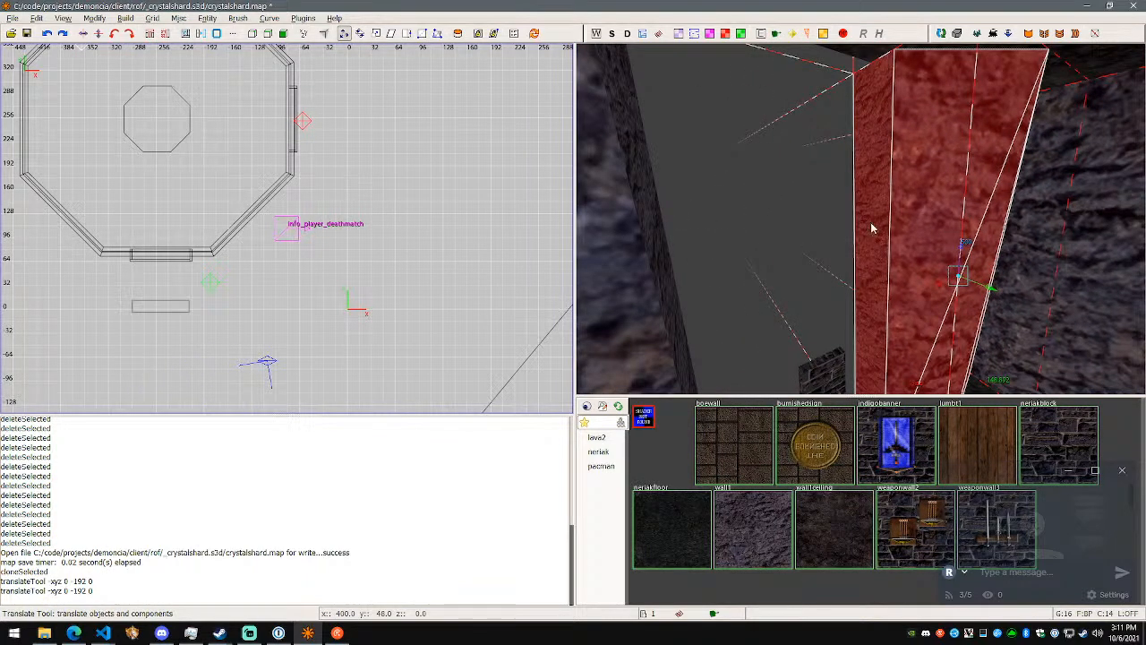
- Try moving the narrow side face of the selected rock brush 32 units along X, and undo the move
key("f")
left_click(873, 229, "shift")
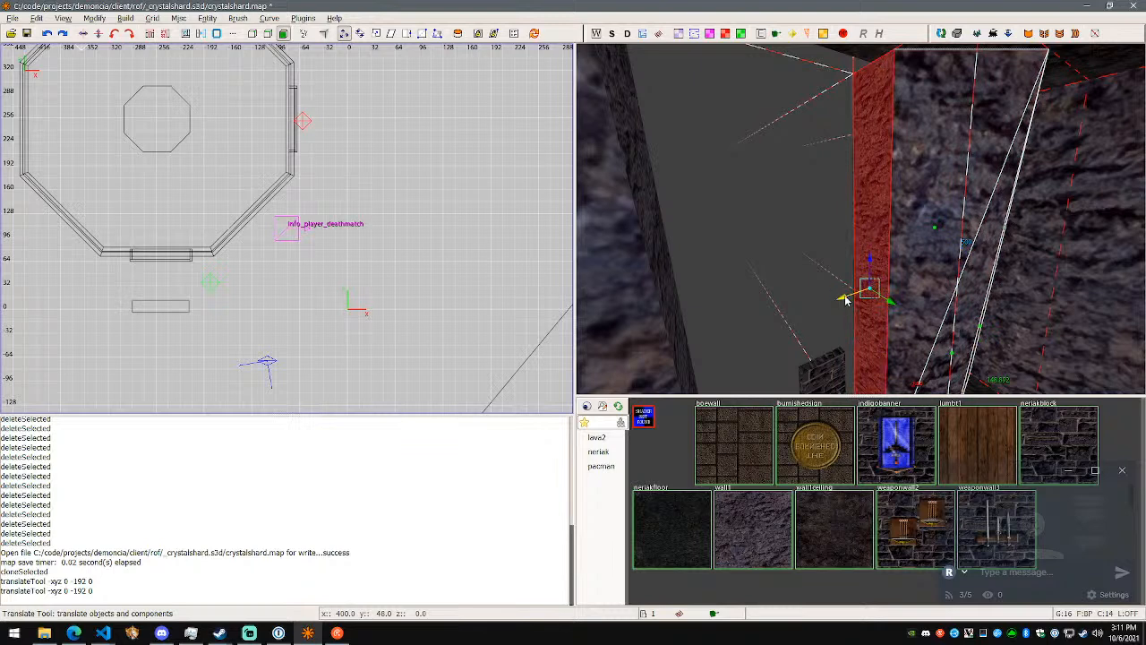
left_click_drag(844, 300, 815, 304)
key("ctrl+z")
- Look through the build and brush commands for one that suits the rock brush's selected side face
right_click(882, 248)
key("d")
key("a")
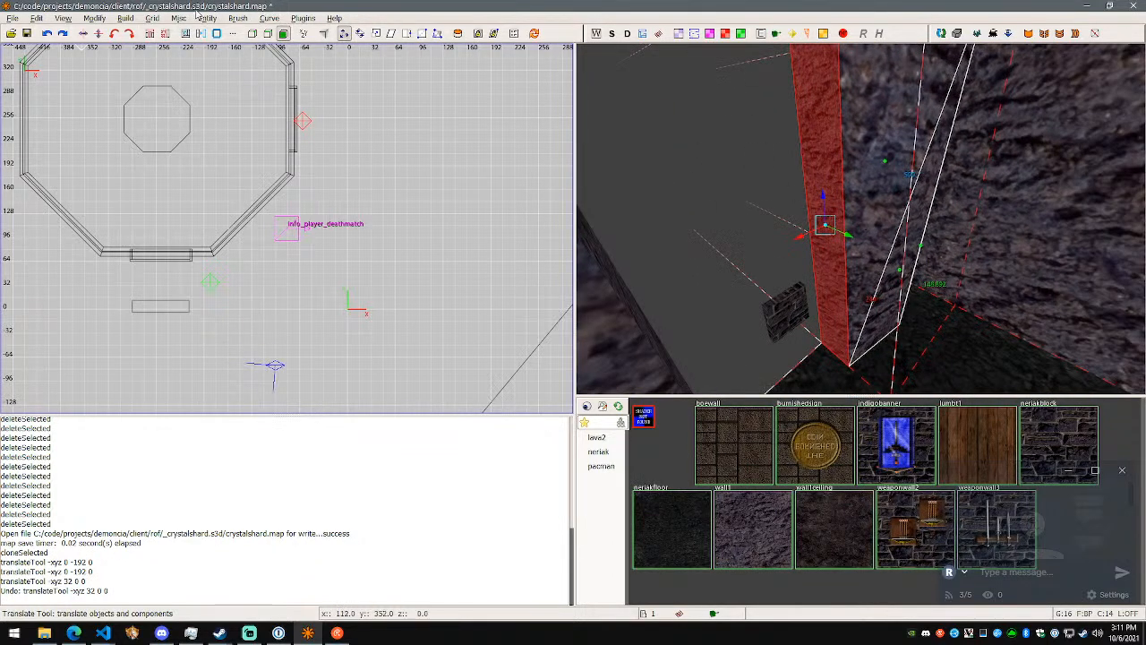
left_click(125, 18)
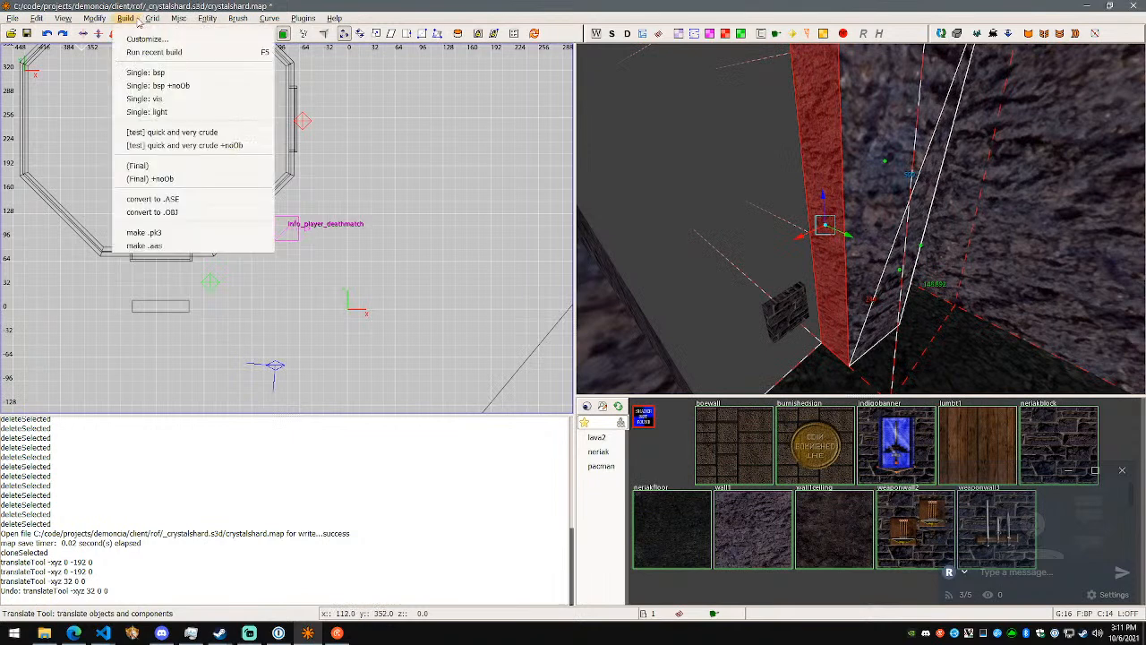
mouse_move(242, 20)
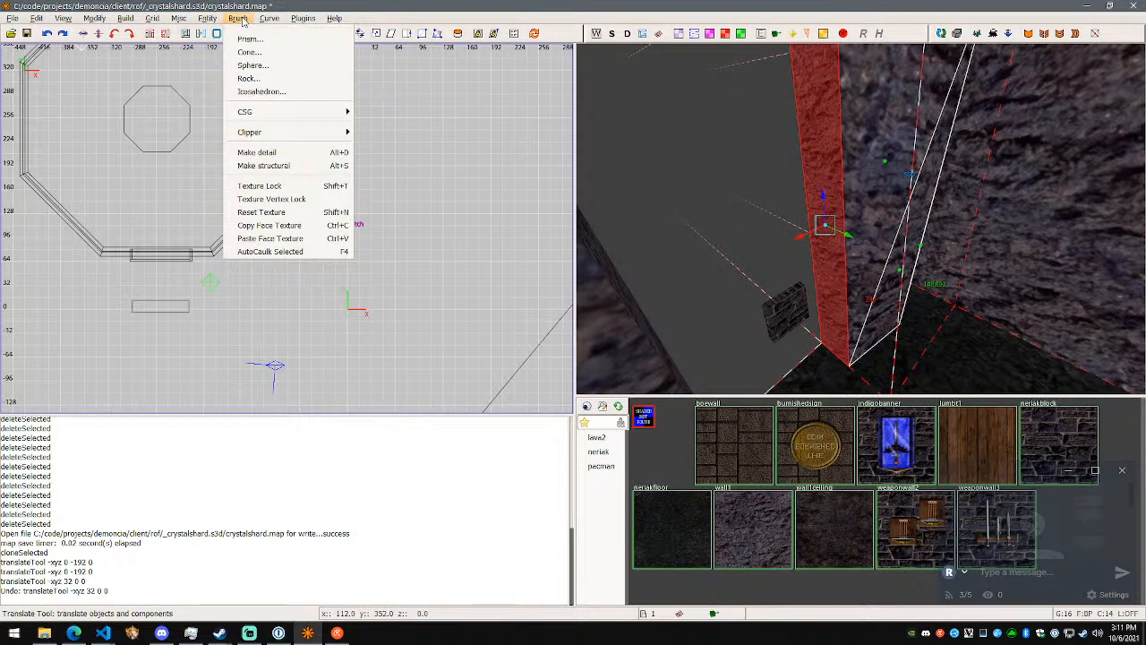
left_click(289, 6)
middle_click(823, 158)
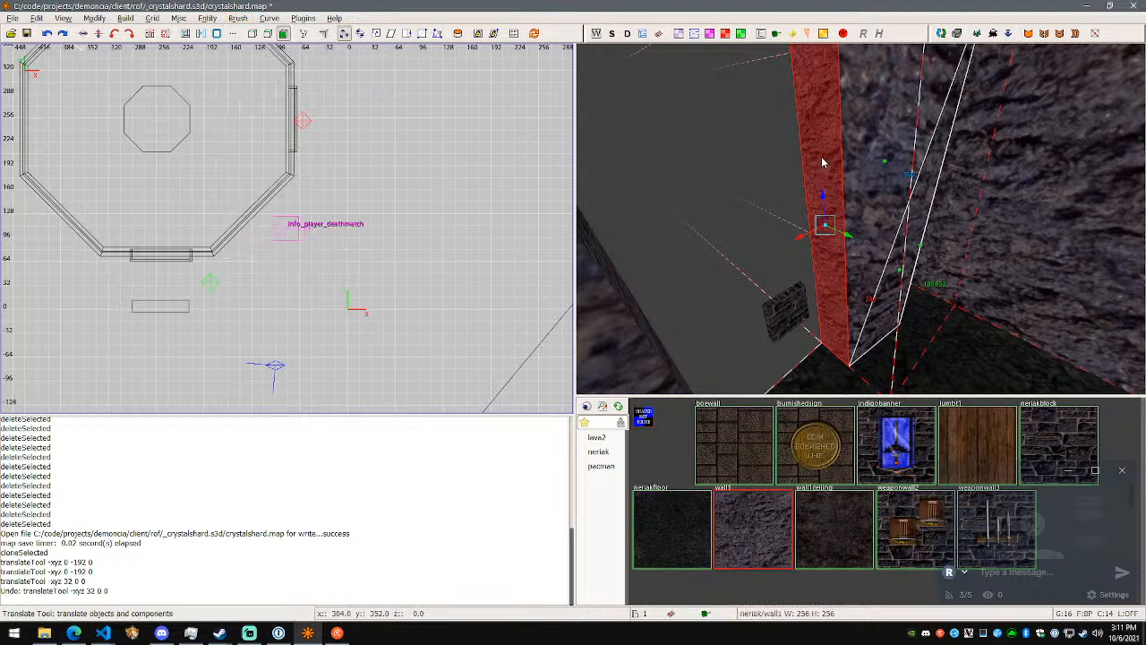
key("Escape")
left_click(833, 231)
- Switch to the Edge browser, search the web for "netradiant custom" and open the Garux/netradiant-custom GitHub repository
key("alt+Tab")
key("ctrl+t")
type("netradiant custom")
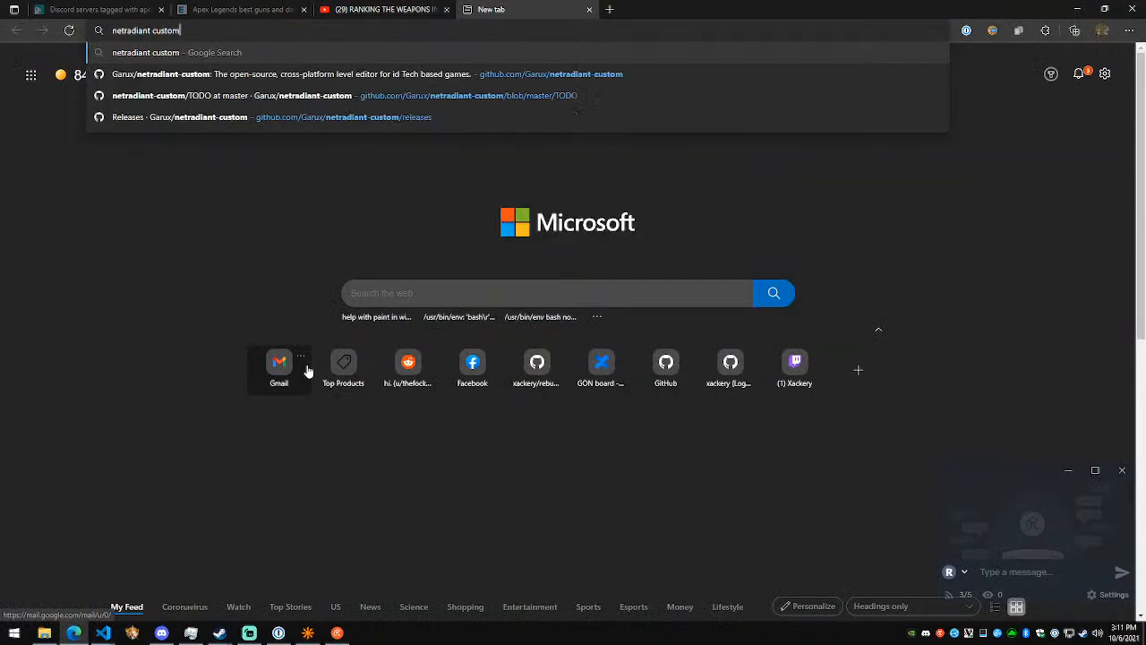
key("Return")
left_click(358, 175)
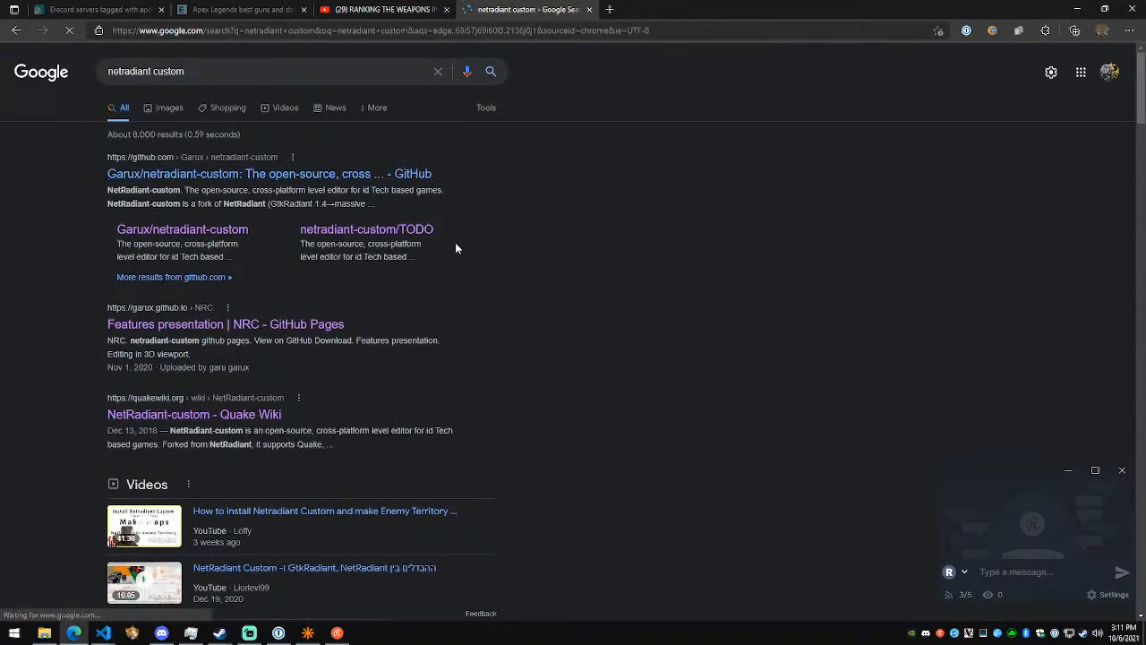
- Open the NRC features presentation and examine the demos on CSG wrap merge, deleting vertices and edges, and extruding brush faces
scroll(257, 209, "down", 10)
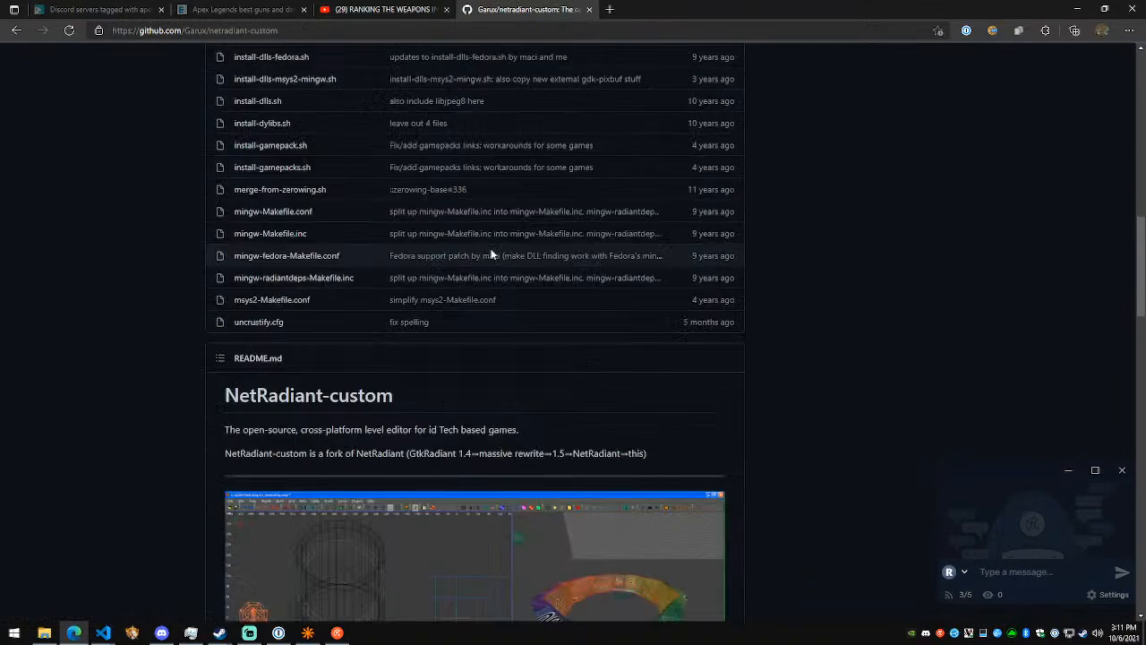
scroll(450, 245, "up", 10)
left_click(832, 235)
scroll(690, 180, "down", 1)
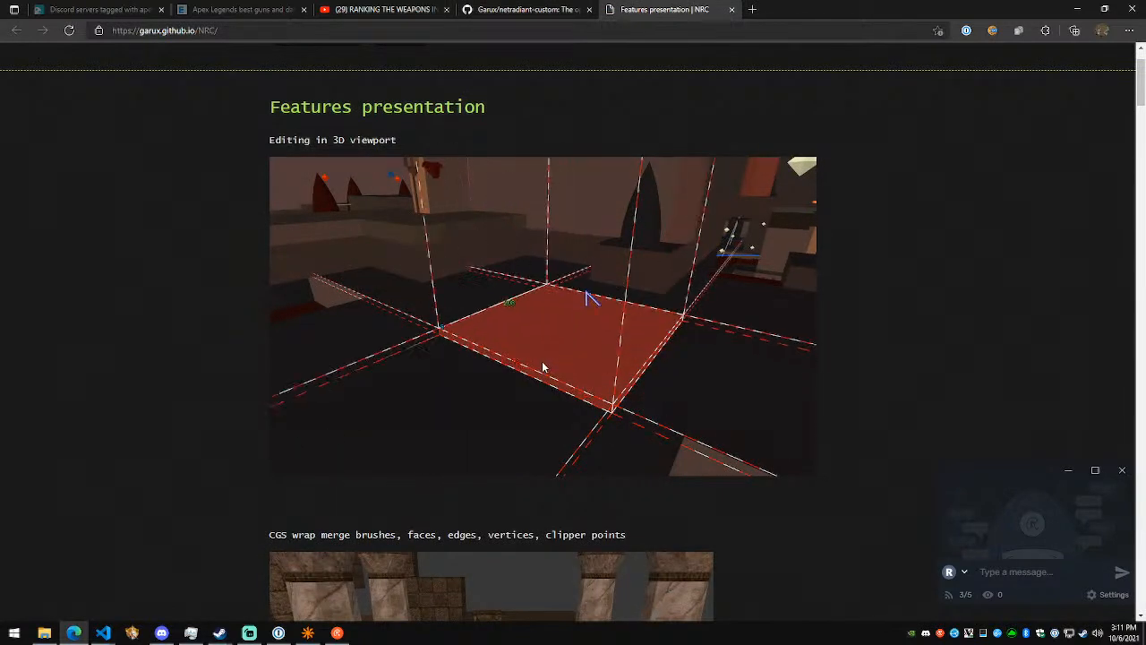
scroll(544, 365, "down", 4)
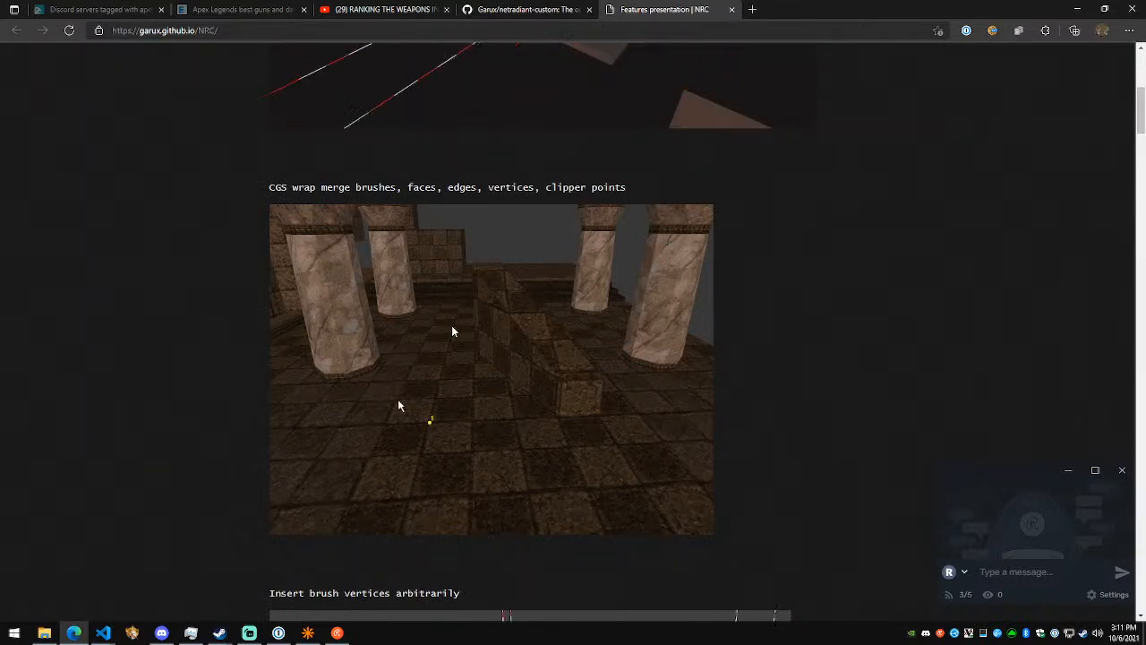
scroll(452, 331, "down", 1)
scroll(453, 332, "up", 1)
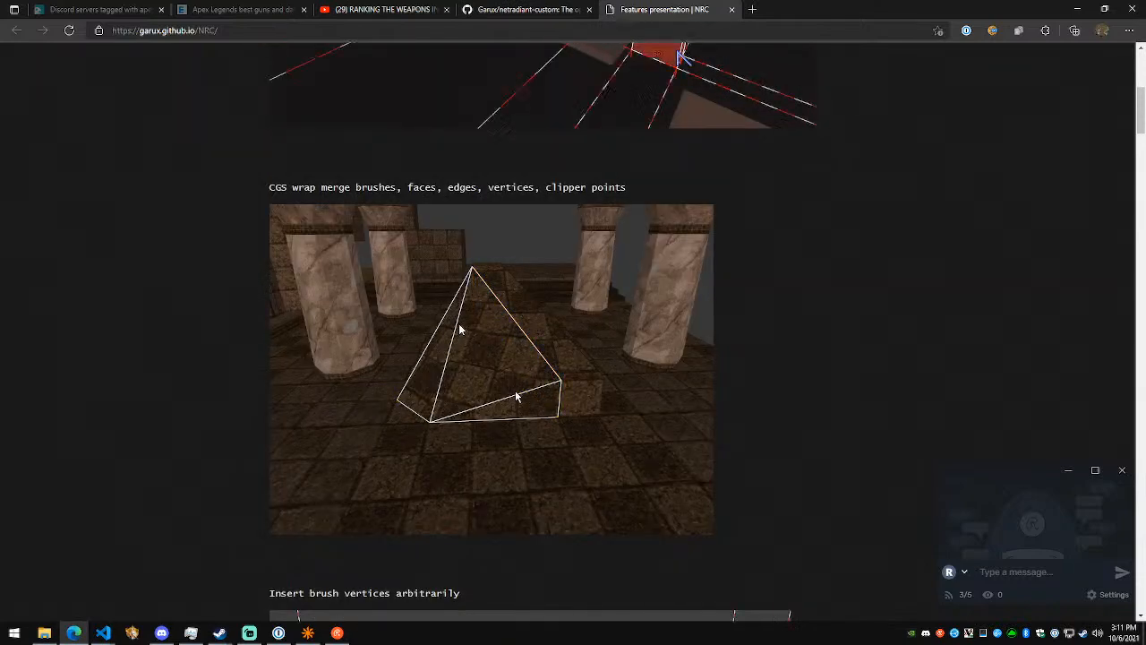
scroll(539, 391, "down", 9)
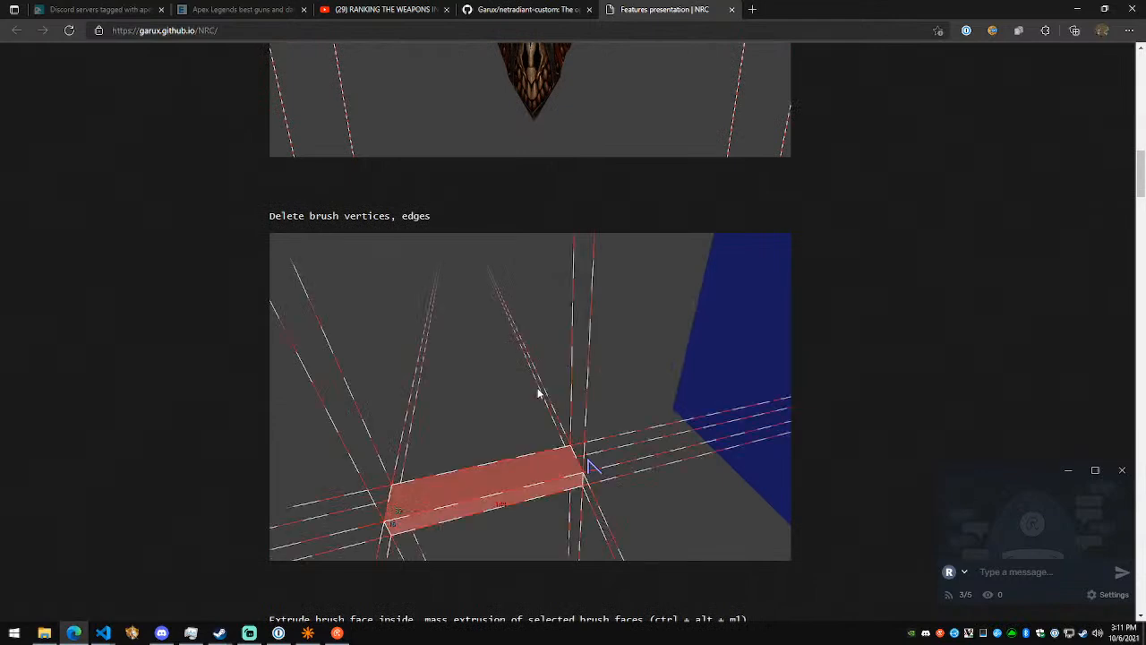
scroll(538, 393, "down", 3)
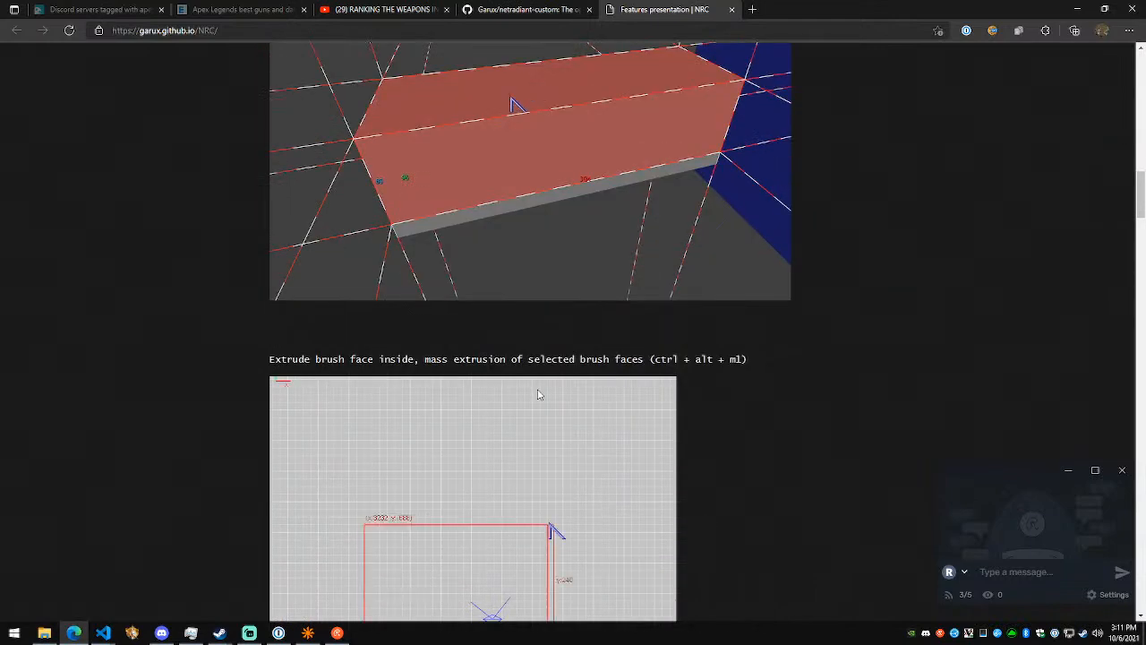
scroll(587, 231, "up", 3)
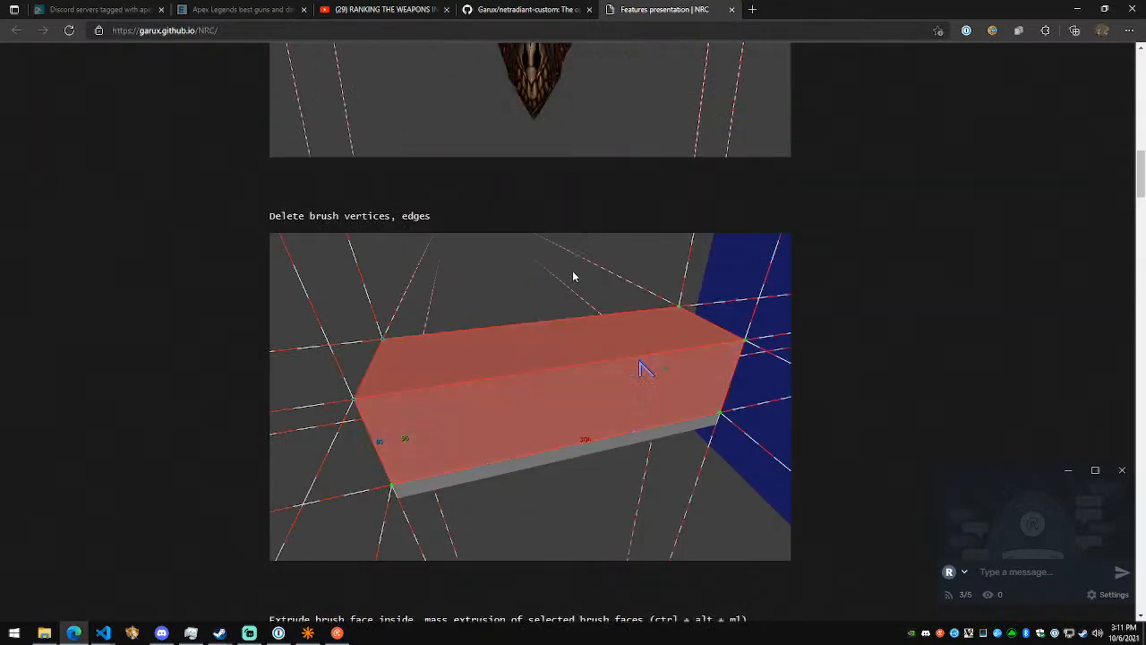
- Switch back to NetRadiant, leave face component mode and select only the rock brush's narrow side face at the gap
key("alt+Tab")
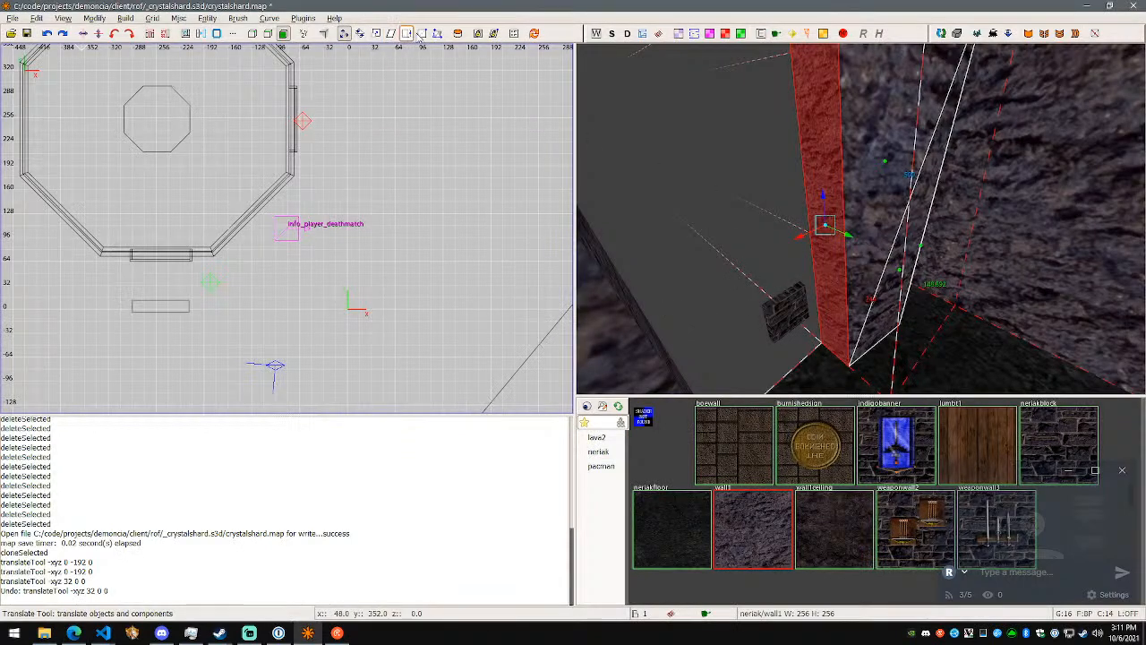
left_click(286, 36)
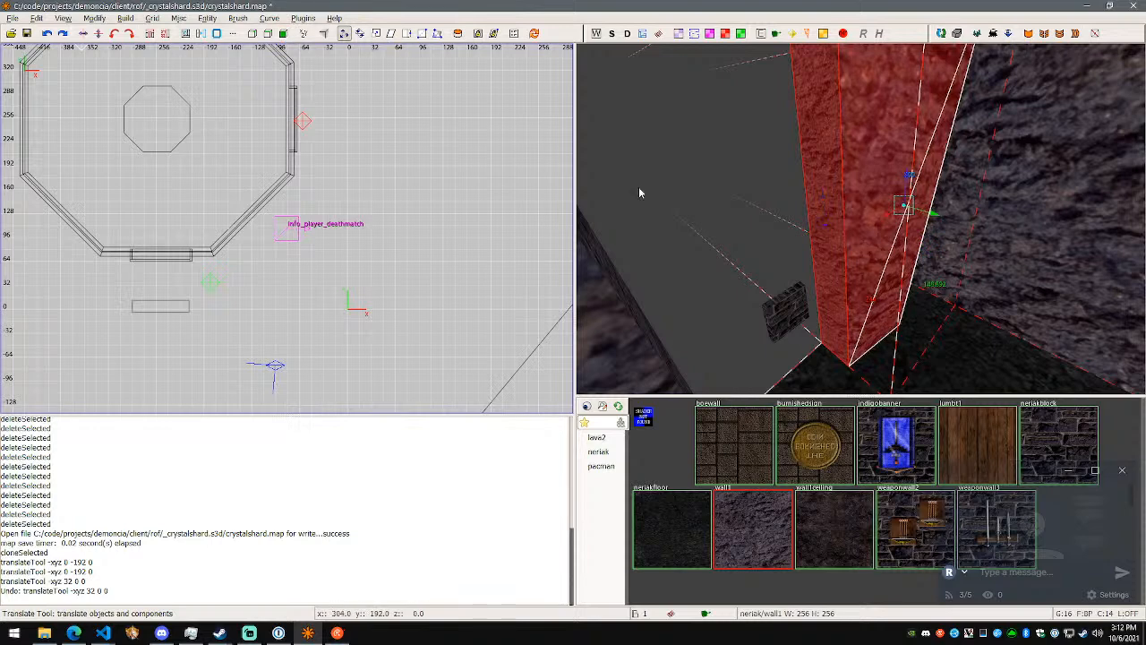
key("Delete")
left_click(835, 214, "shift")
left_click(828, 219, "shift")
right_click_drag(860, 219, 861, 218)
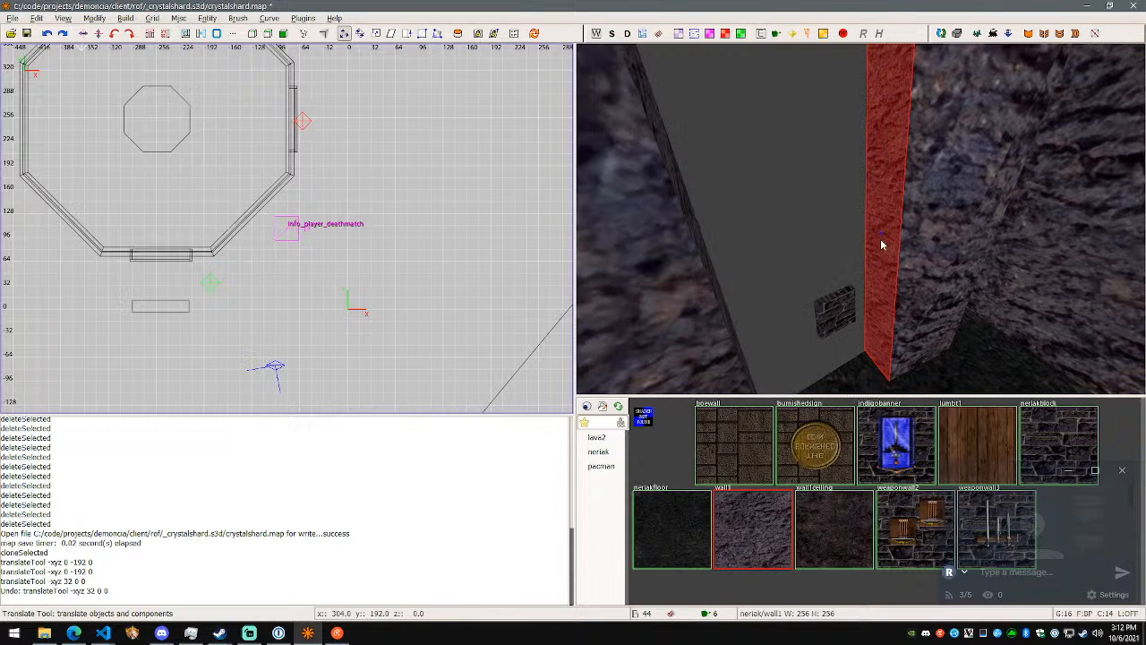
- Open the list of mapped commands and look through it for a shortcut that extrudes brush faces
left_click(37, 18)
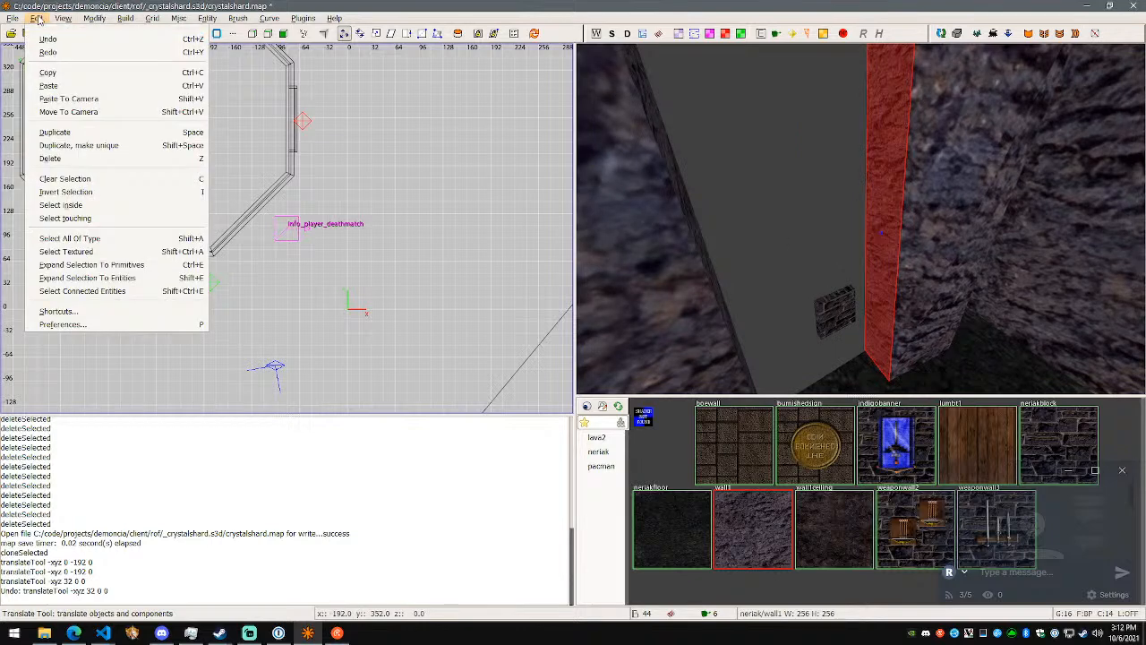
left_click(37, 18)
left_click(37, 18)
left_click(117, 311)
left_click_drag(614, 206, 459, 99)
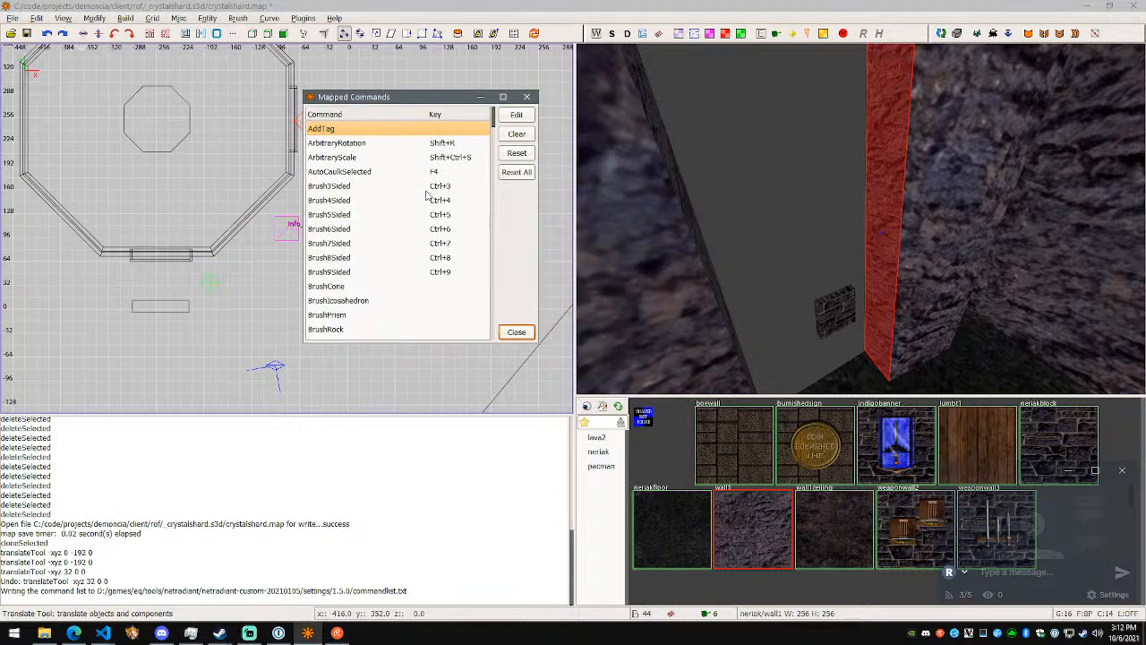
scroll(435, 186, "down", 4)
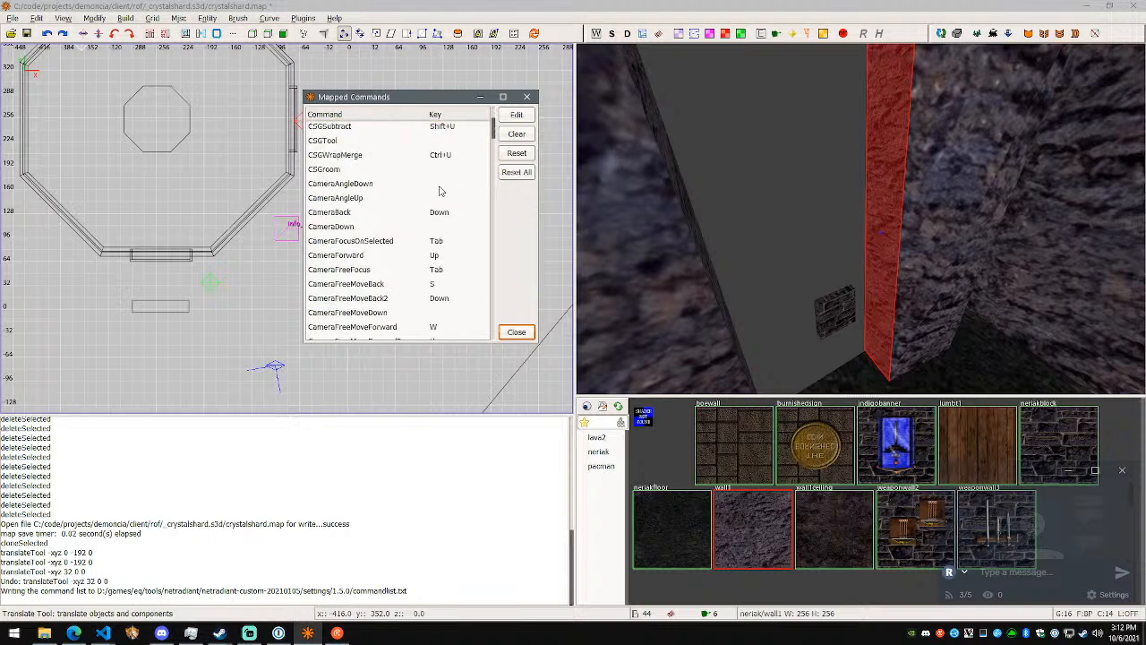
scroll(434, 228, "down", 2)
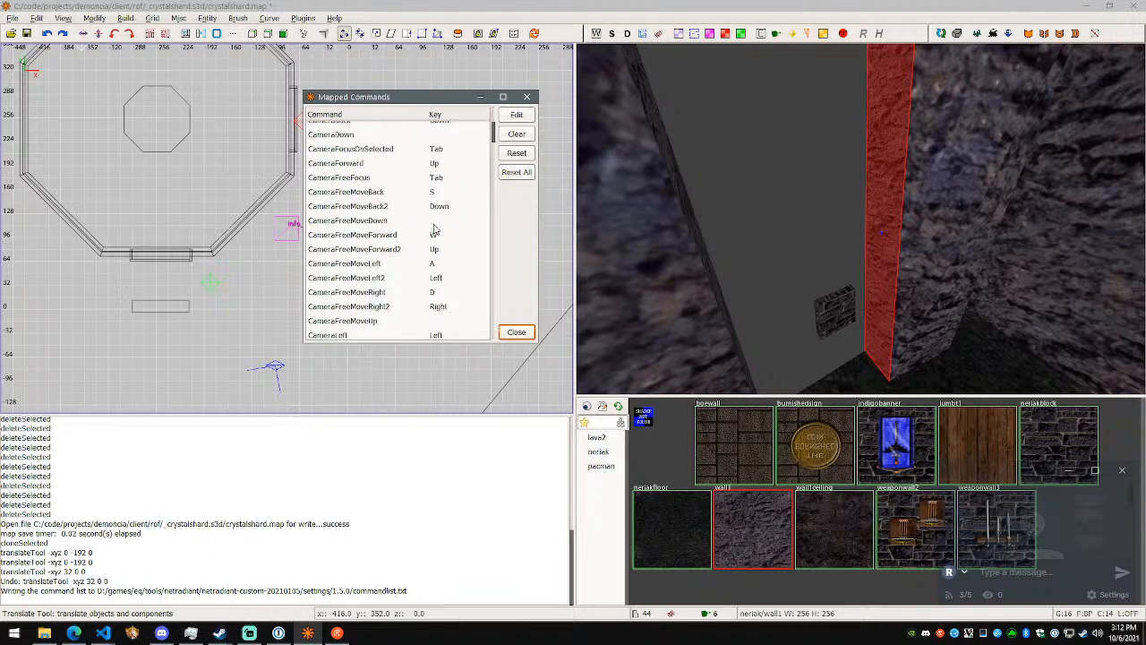
scroll(434, 230, "down", 1)
scroll(394, 224, "down", 10)
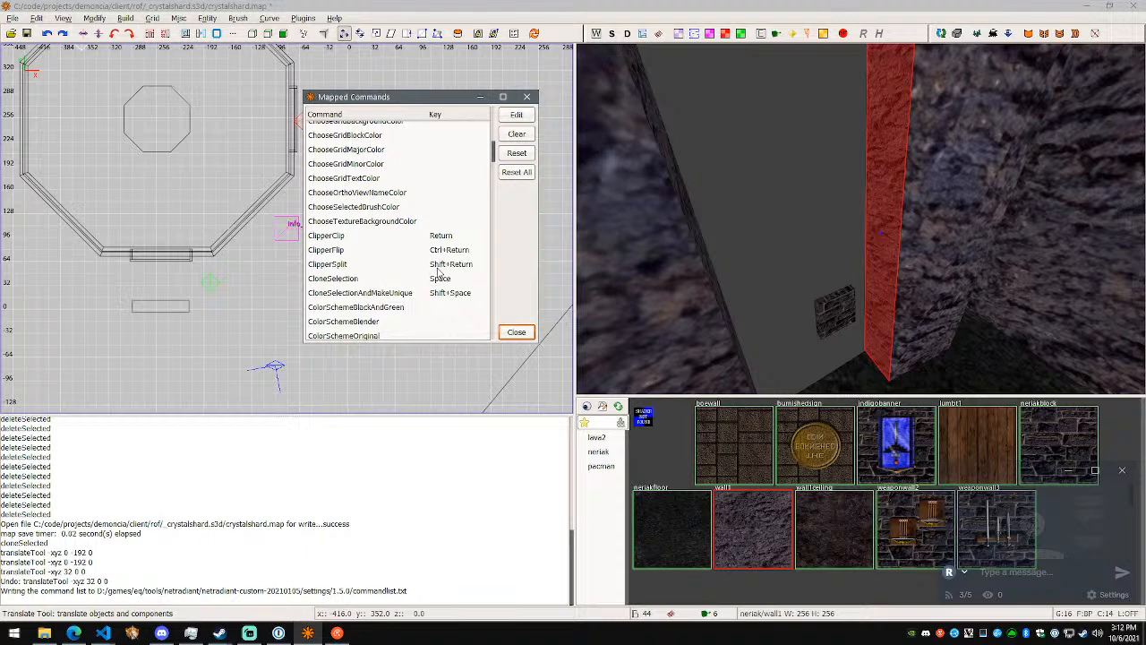
scroll(439, 274, "down", 1)
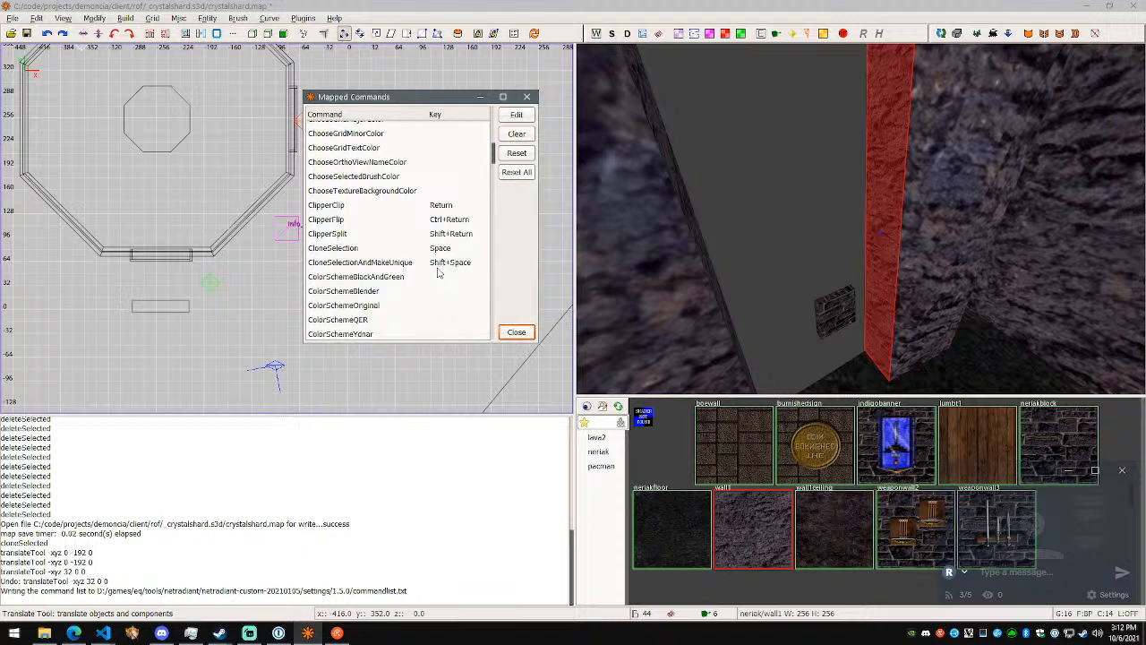
scroll(439, 274, "down", 10)
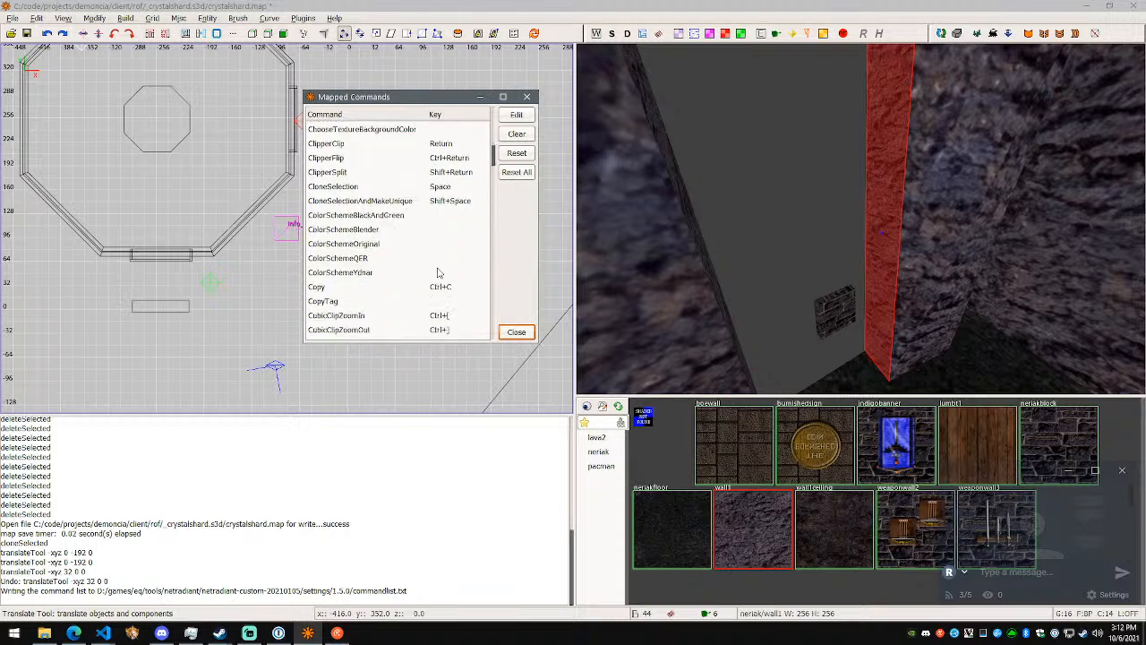
scroll(450, 274, "down", 5)
scroll(434, 269, "up", 4)
scroll(433, 268, "up", 5)
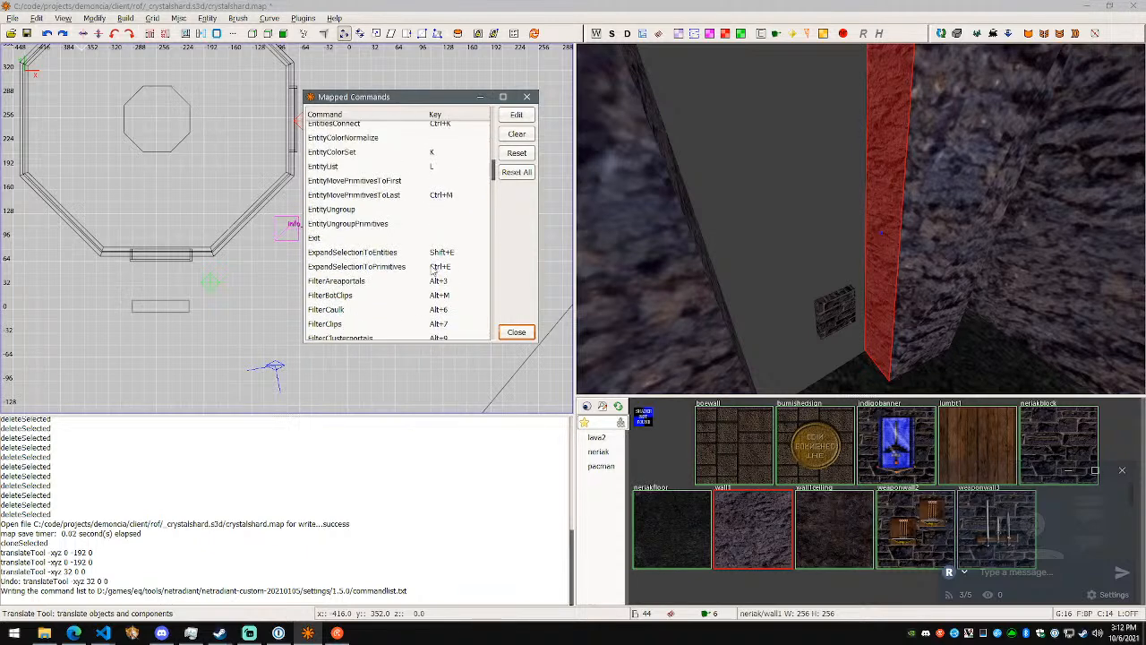
scroll(388, 217, "down", 3)
scroll(405, 278, "down", 7)
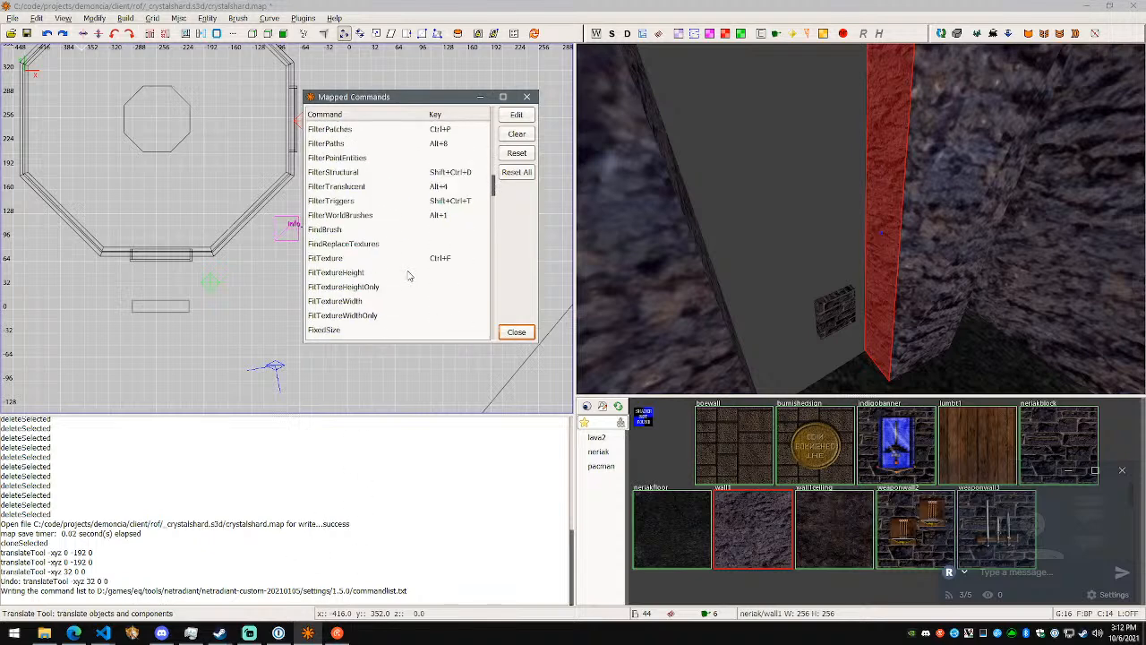
scroll(407, 276, "down", 3)
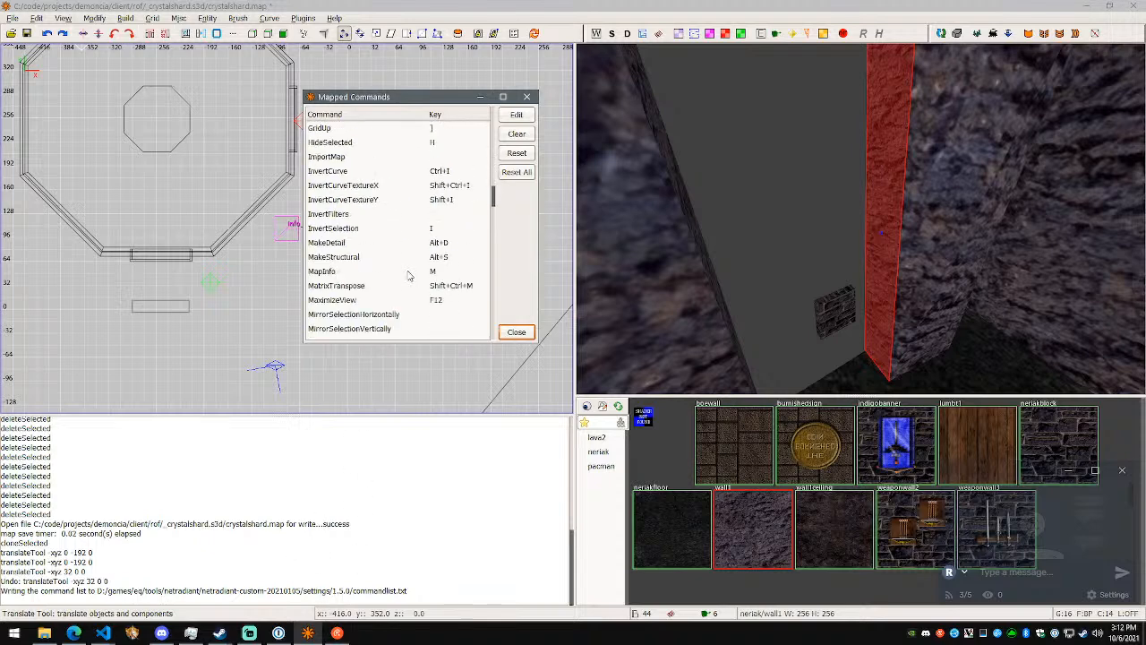
scroll(408, 276, "down", 4)
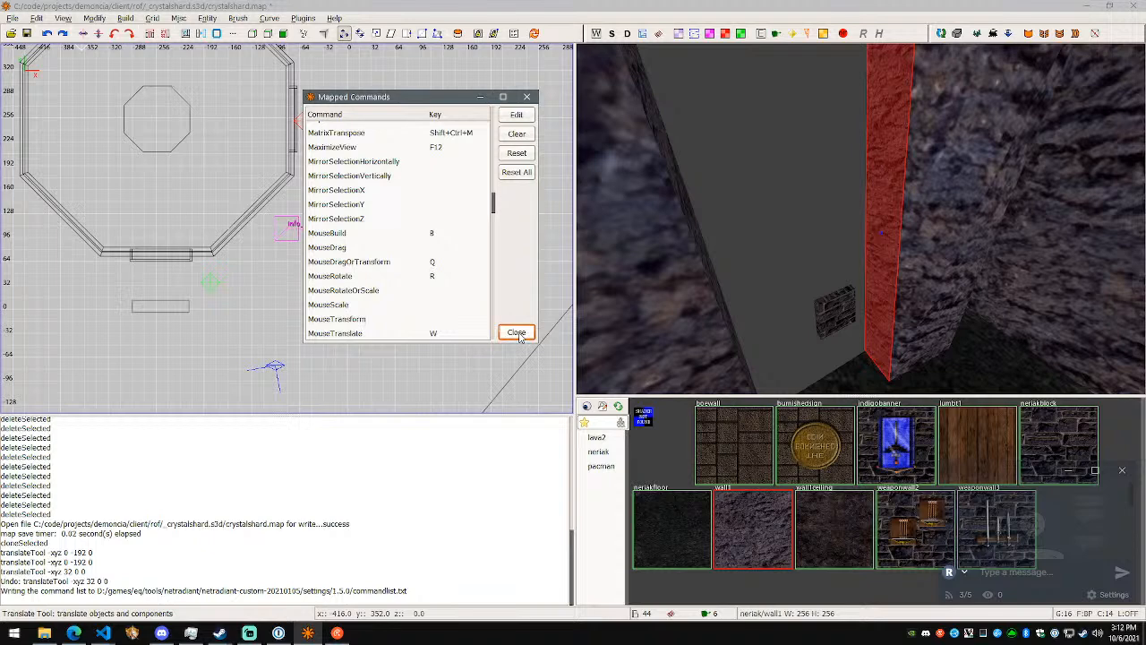
type("c")
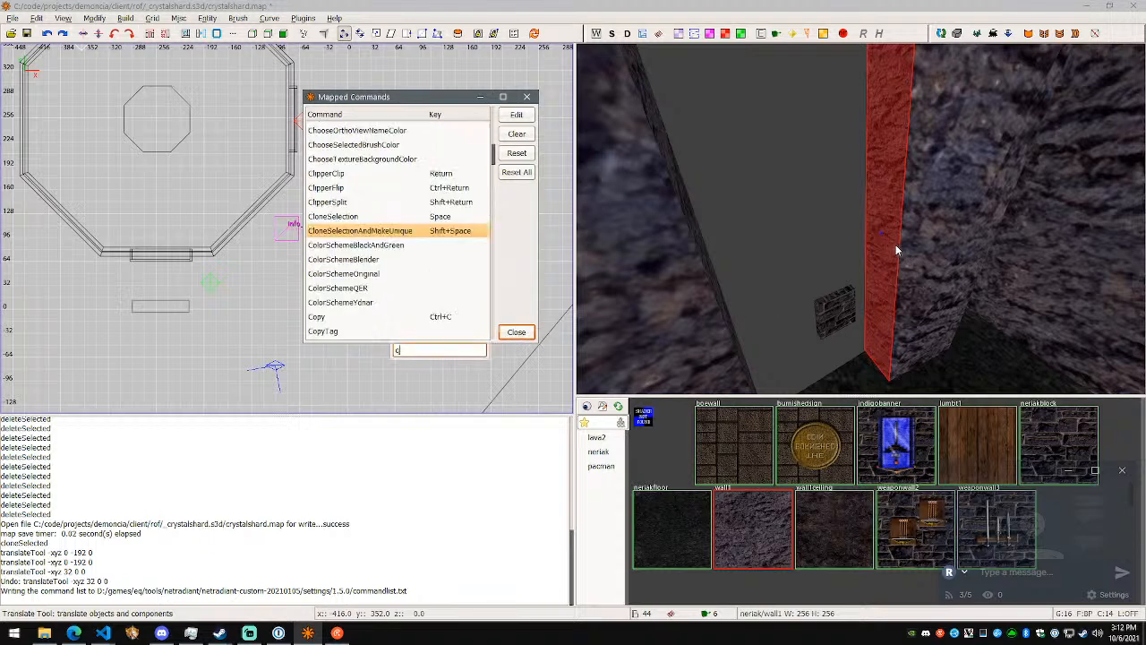
left_click(527, 97)
- Try to pull the selected narrow side face out into the gap, and delete the stray flat brush
mouse_move(888, 238)
left_mouse_down()
mouse_move(808, 281)
mouse_move(836, 274)
left_mouse_up()
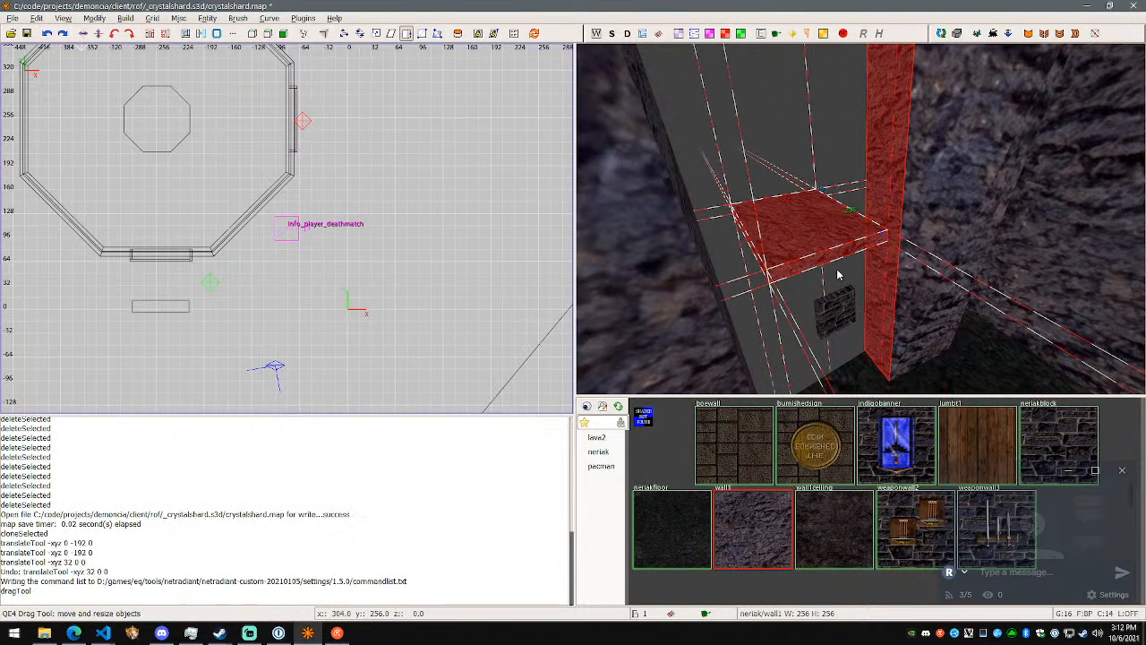
key("Delete")
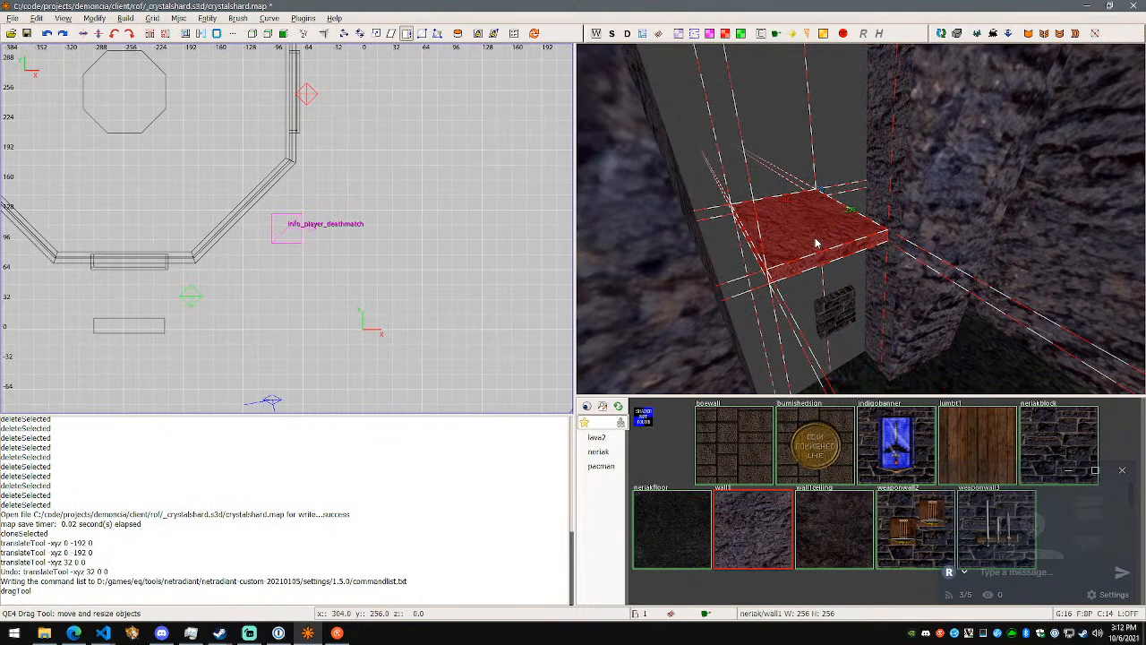
key("BackSpace")
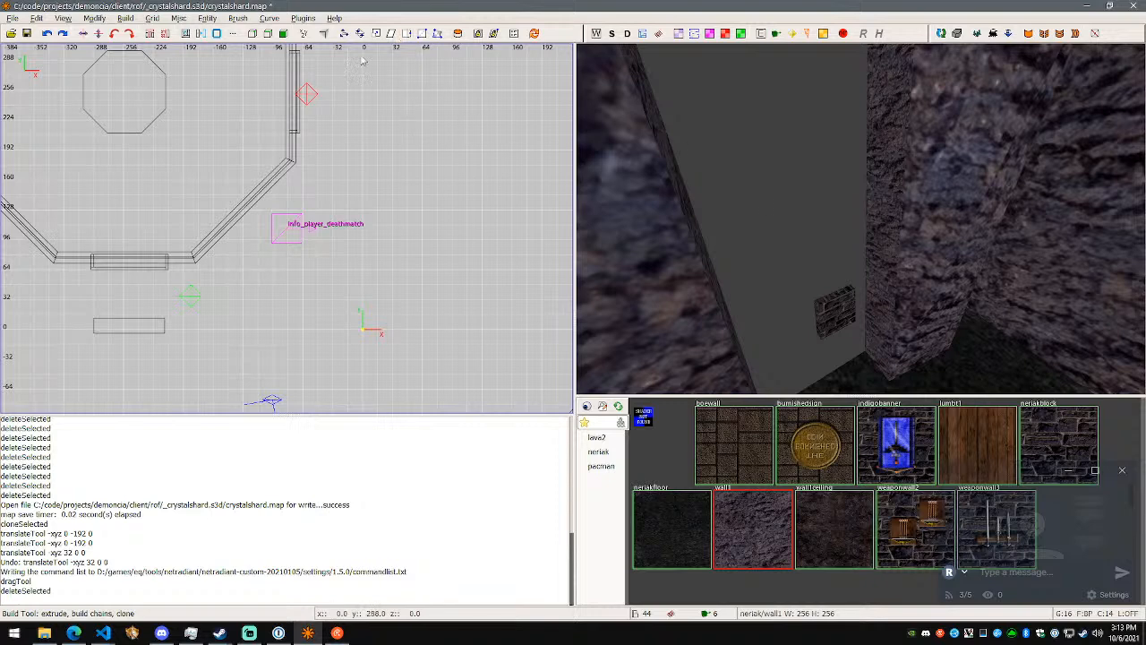
- Try to resize the whole rock brush by pulling its narrow side face into the gap, and undo the drag
left_click(894, 225, "shift")
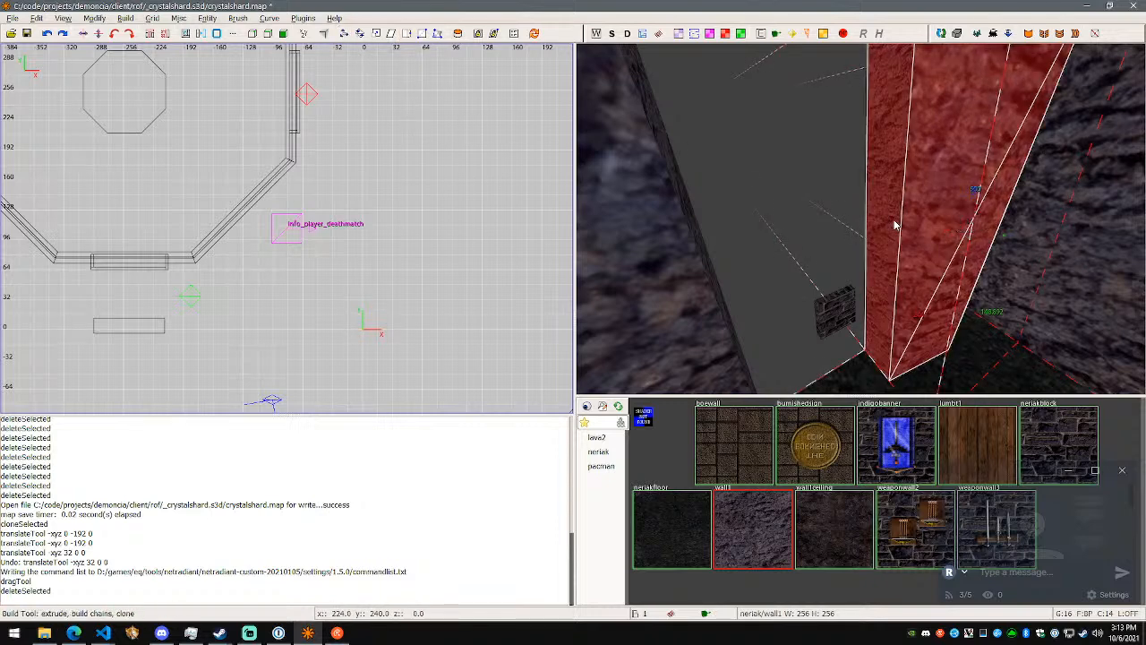
key("q")
key("q")
key("q")
key("q")
left_click_drag(889, 225, 868, 240)
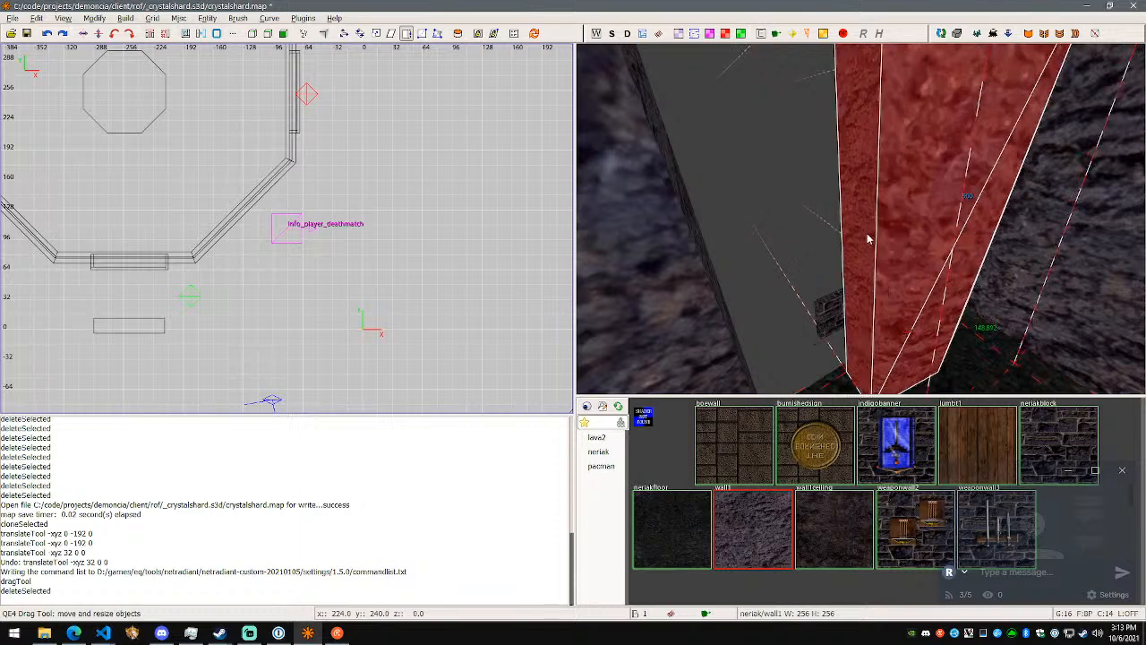
key("ctrl+z")
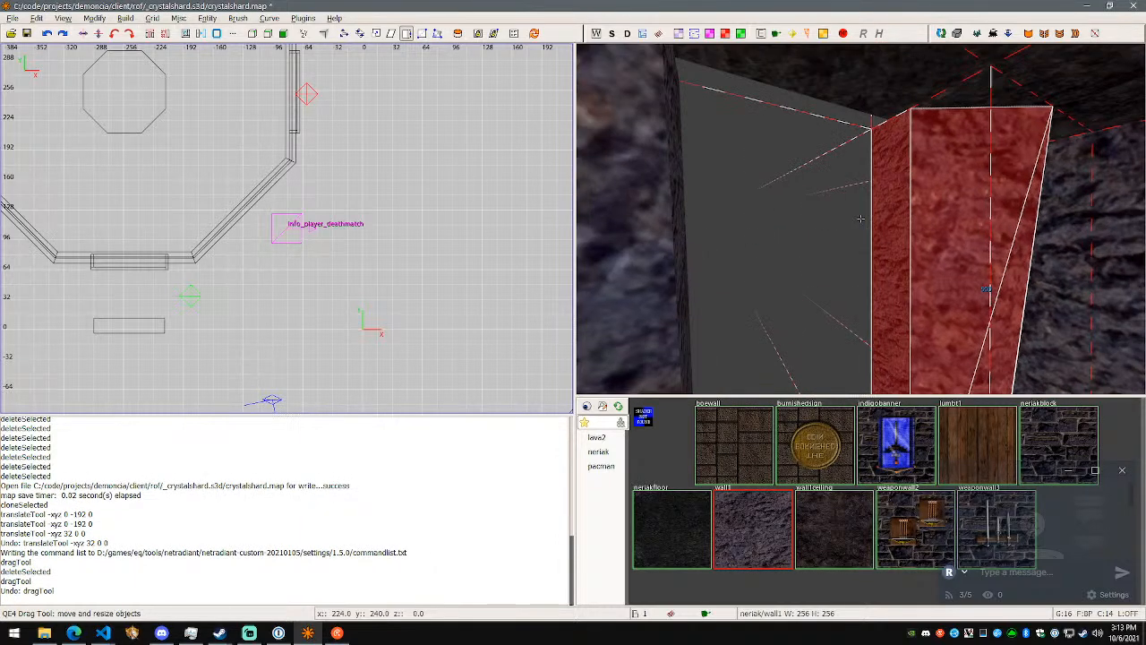
- Switch to the Edge browser and look up the mass extrusion of selected brush faces in the NRC features presentation
key("alt+Tab")
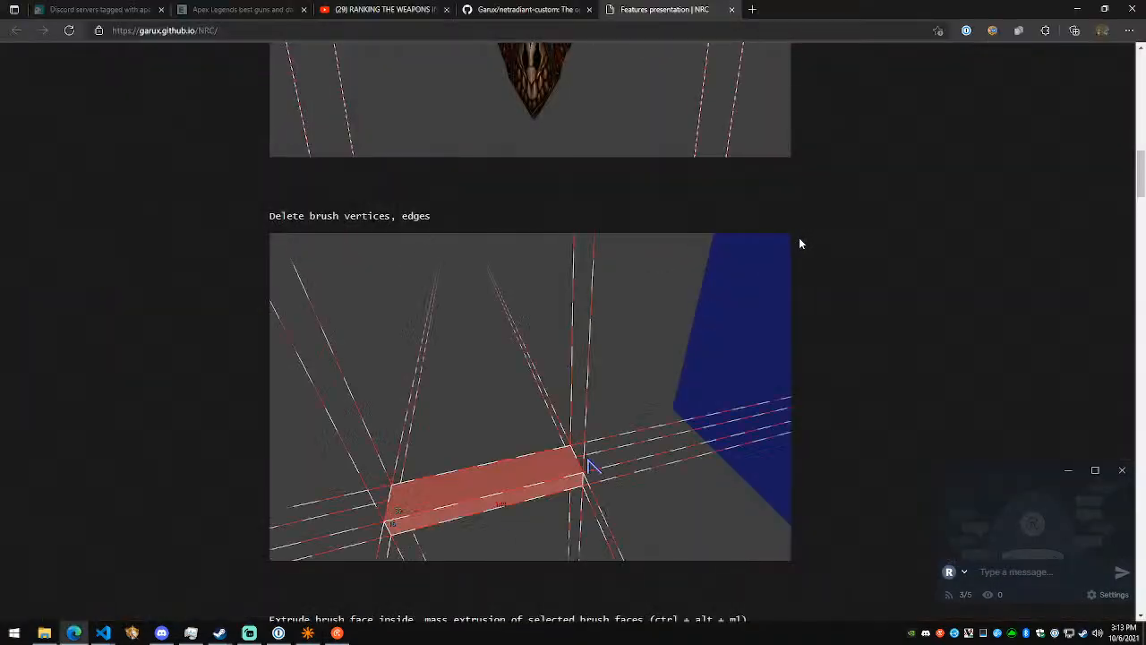
scroll(815, 262, "down", 8)
scroll(813, 272, "down", 2)
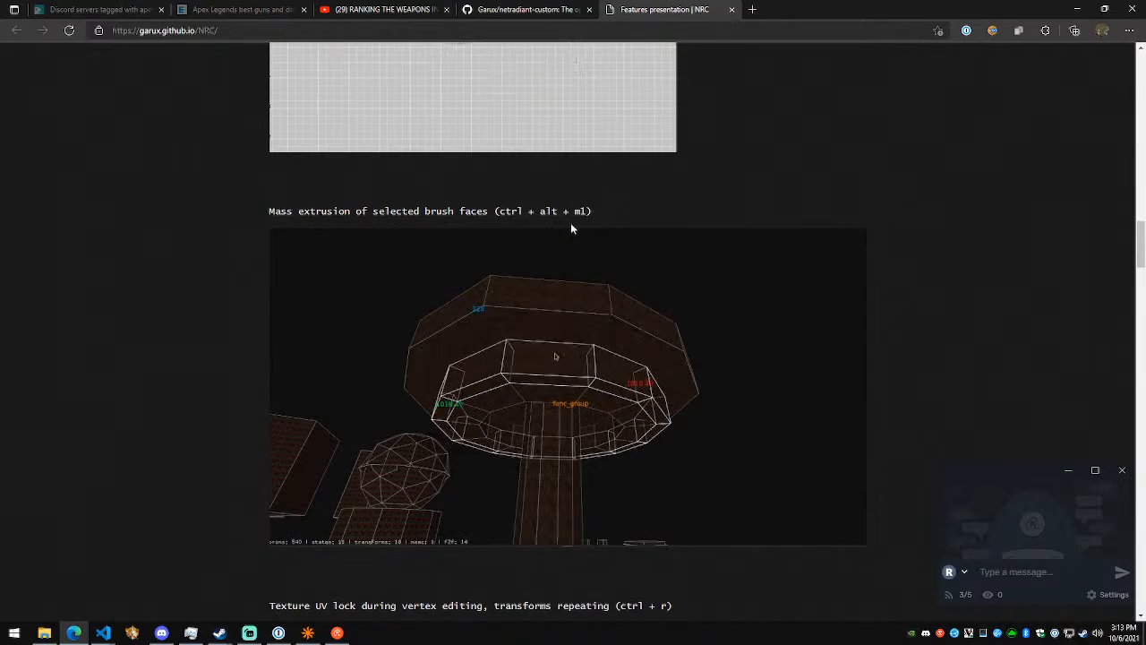
- Switch back to NetRadiant and extrude the rock brush's narrow side face into the gap as a new brush
key("alt+Tab")
key("Escape")
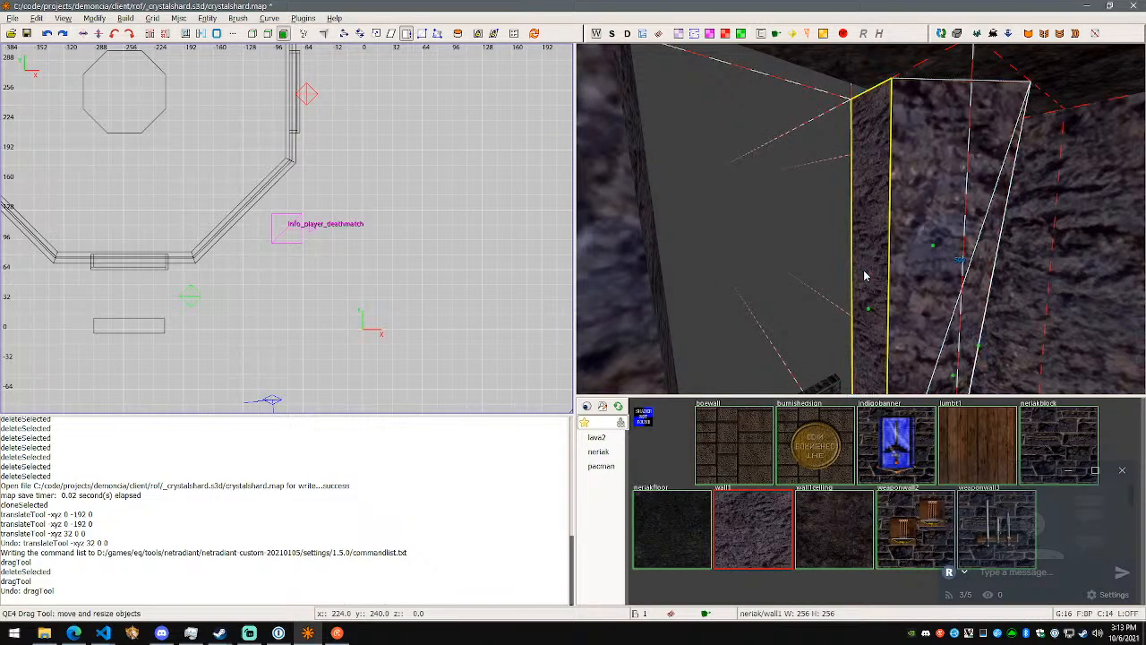
left_click(874, 284, "shift")
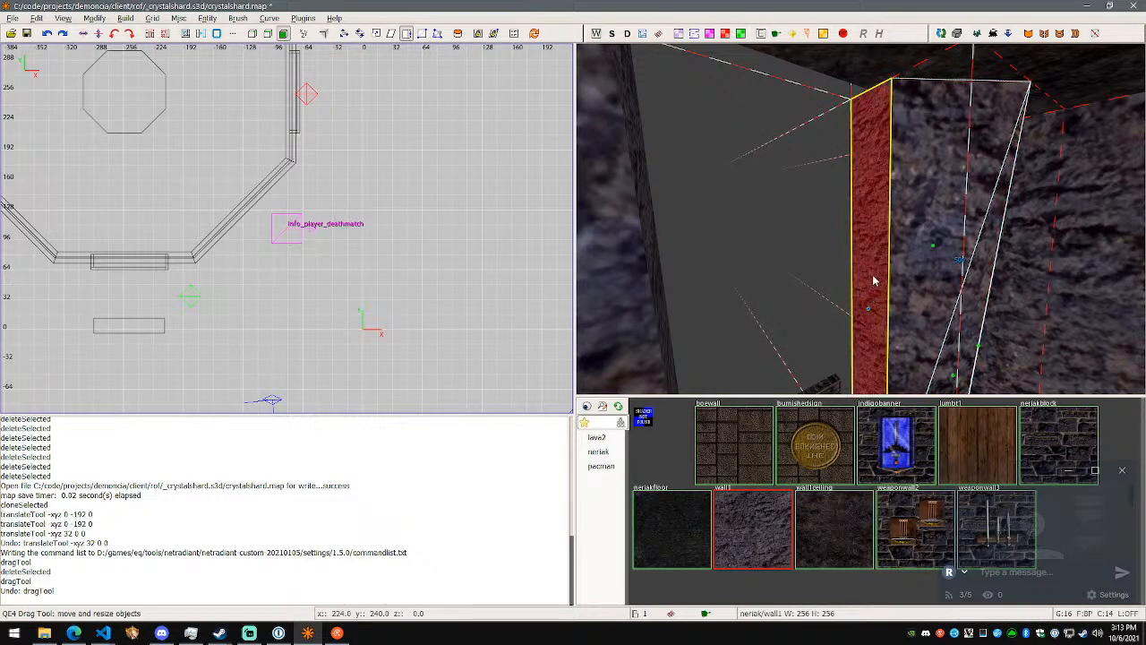
left_click(870, 275, "shift")
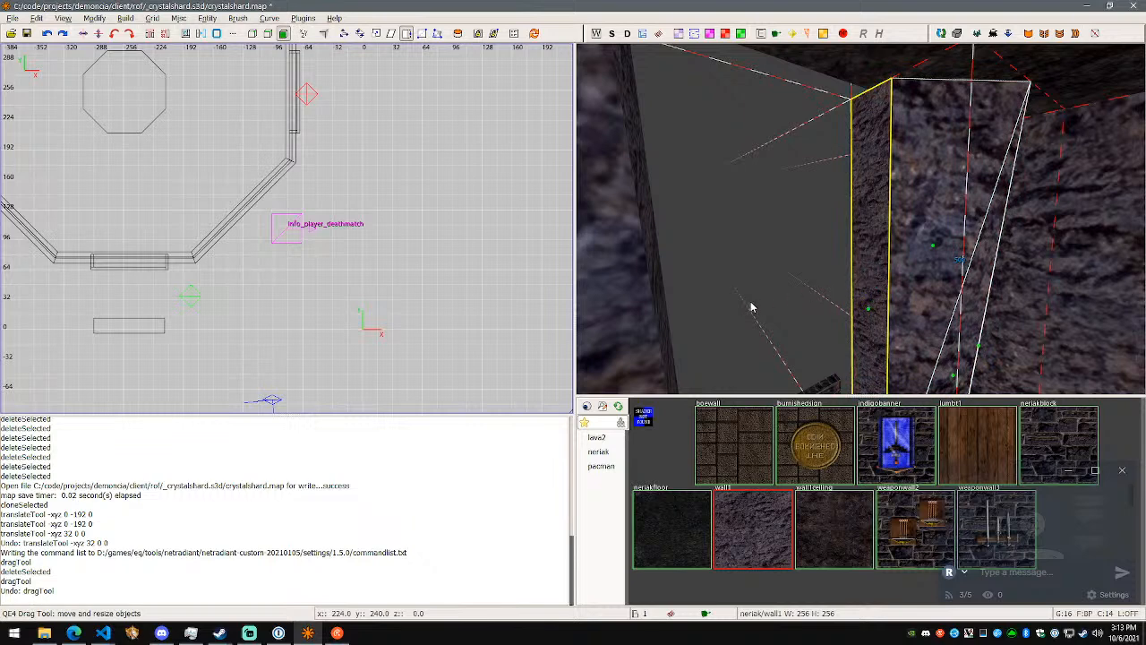
key("f")
left_click_drag(867, 275, 780, 287, "ctrl")
right_click(780, 287)
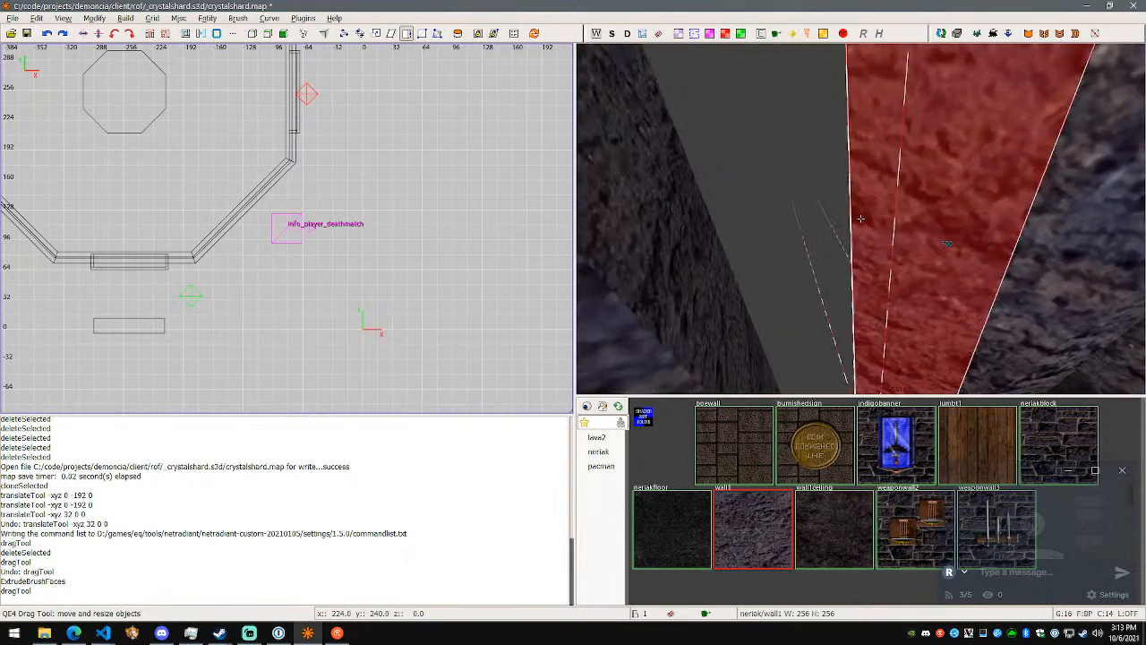
- Clear the selection and undo the last drag made after the extrusion
right_click(860, 219)
key("Escape")
key("ctrl+z")
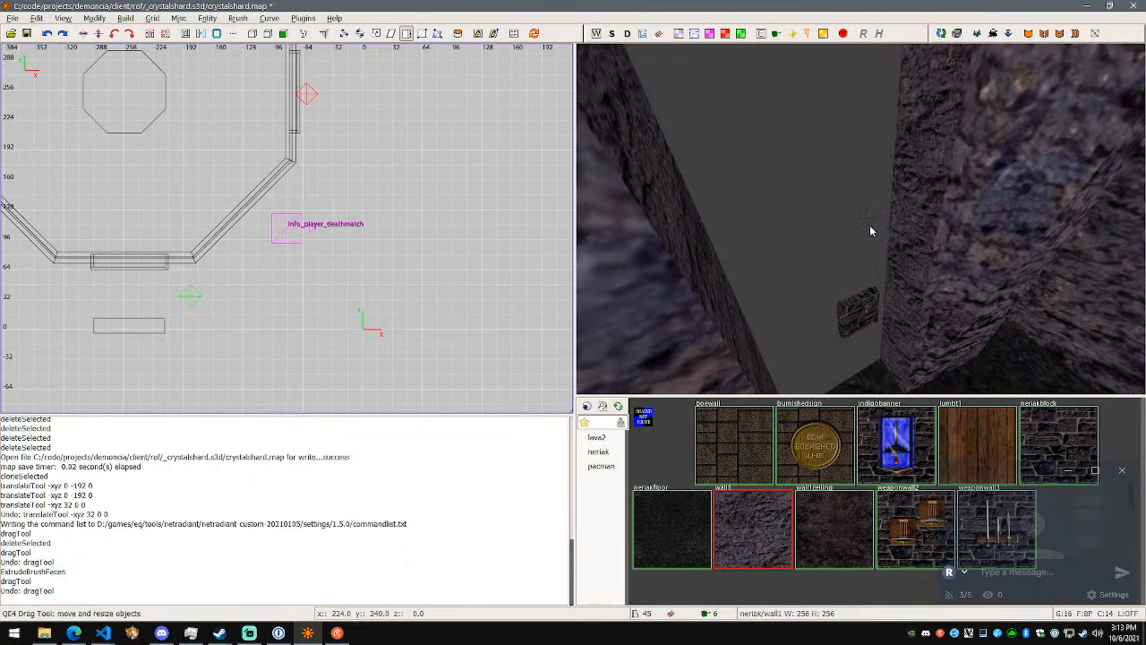
right_click(869, 224)
right_click(861, 218)
- Select the rock brush at the gap, extrude its side face again and drag the new brush's face into shape
left_click(900, 213, "shift")
left_click_drag(889, 194, 1076, 300, "ctrl")
right_click(1075, 300)
key("w")
key("s")
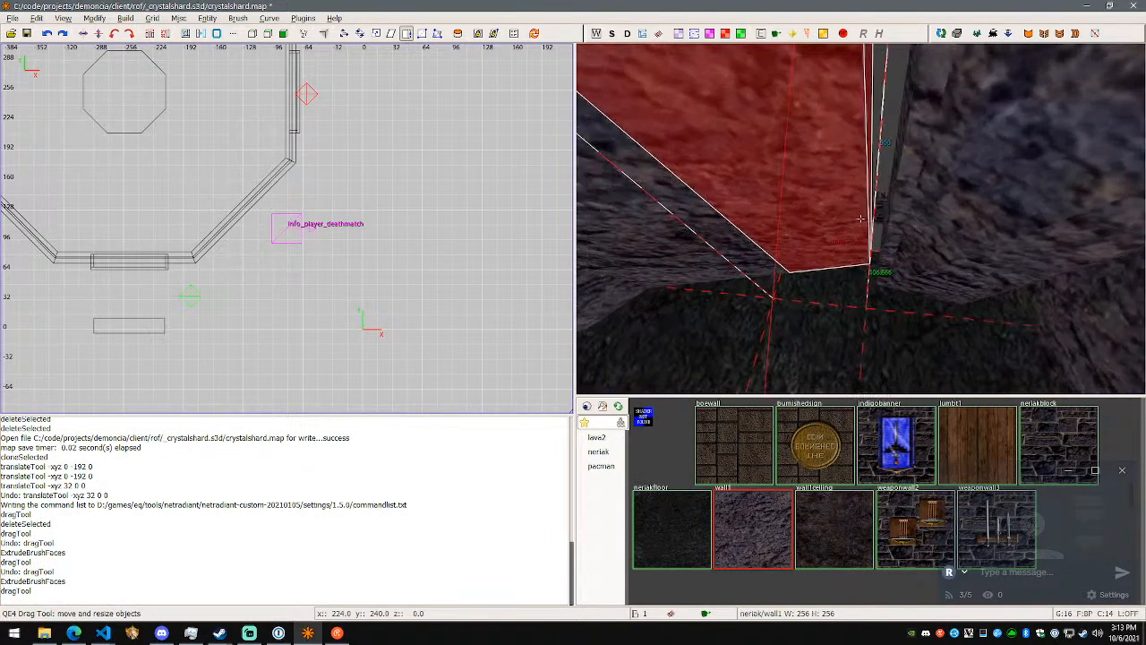
right_click(861, 218)
mouse_move(860, 219)
left_mouse_down()
mouse_move(698, 191)
mouse_move(860, 190)
left_mouse_up()
right_click(861, 189)
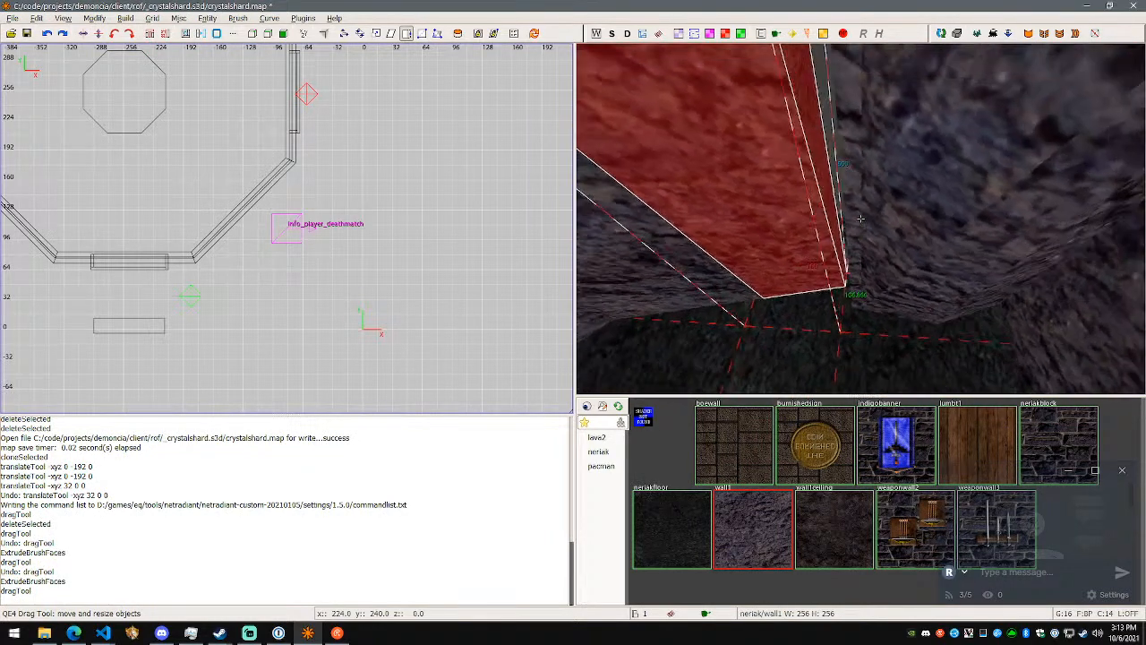
right_click(860, 219)
- Select the extruded brush's vertical edge at the gap and translate it 32 units along Y
key("f")
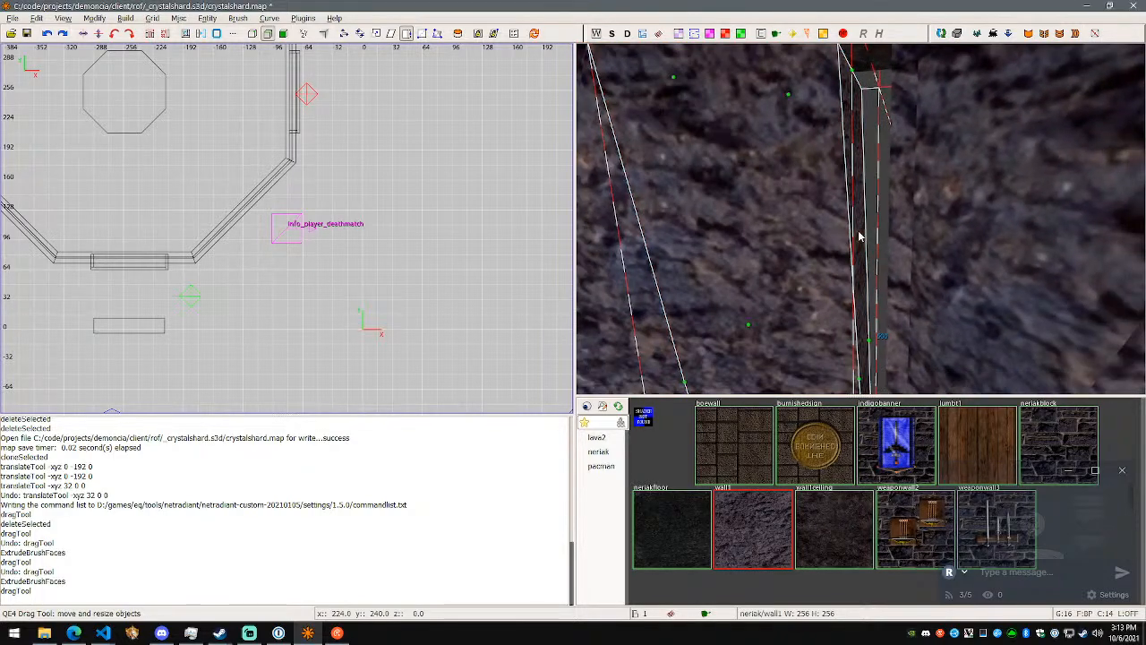
right_click(860, 219)
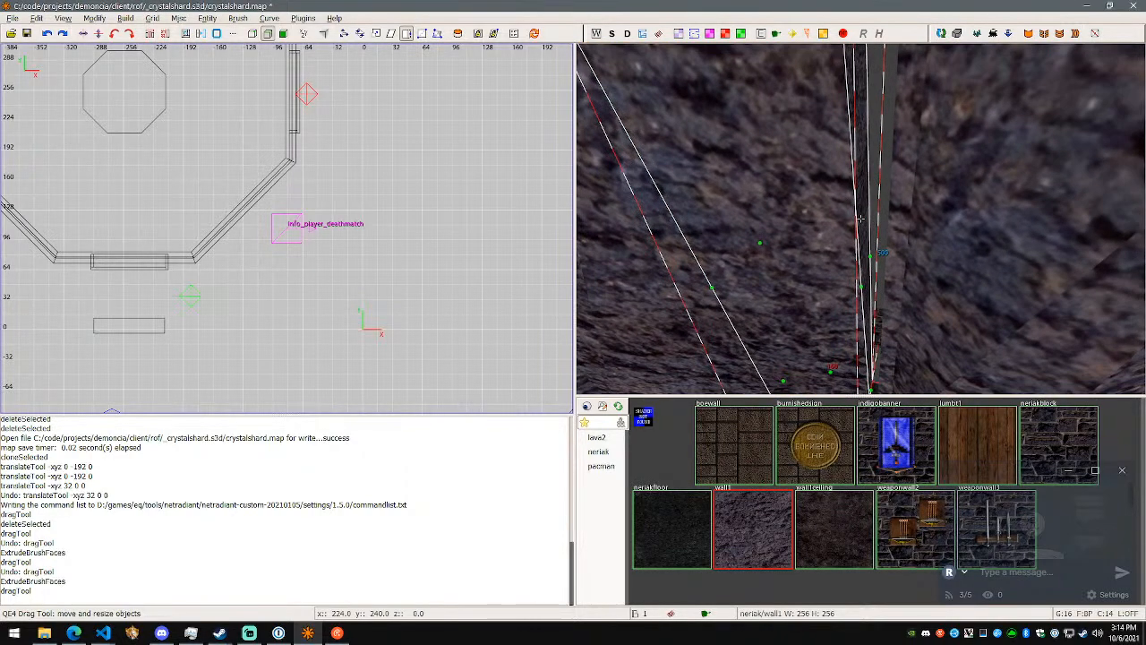
left_click(862, 287)
right_click(890, 299)
right_click(860, 219)
key("w")
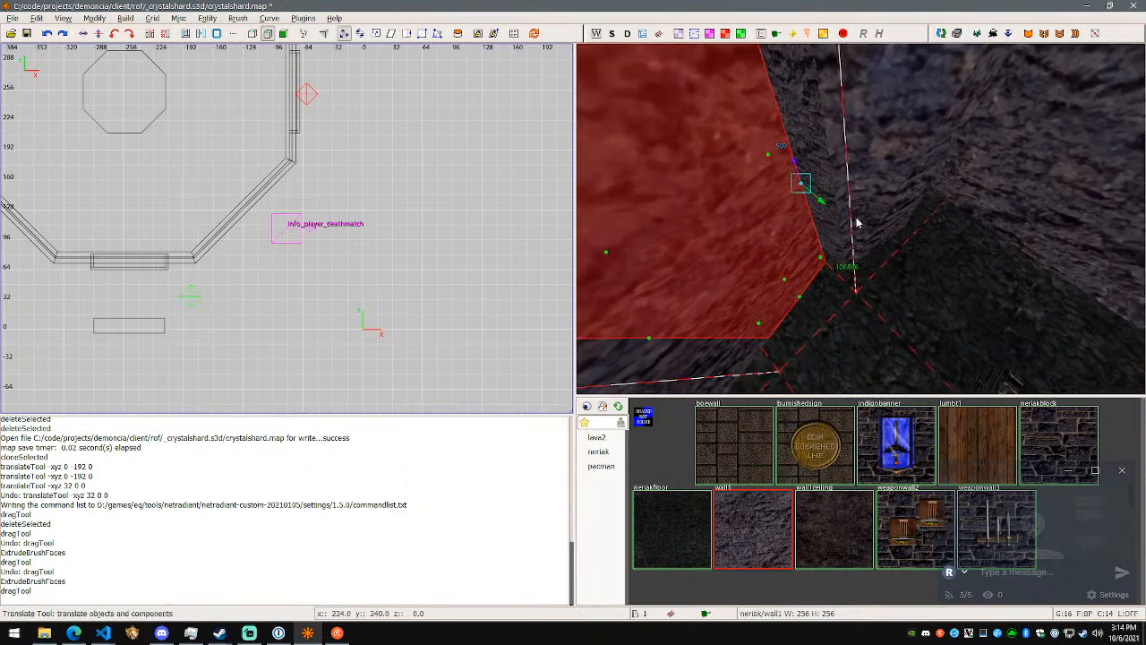
left_click_drag(825, 208, 860, 227)
right_click(861, 228)
right_click(861, 219)
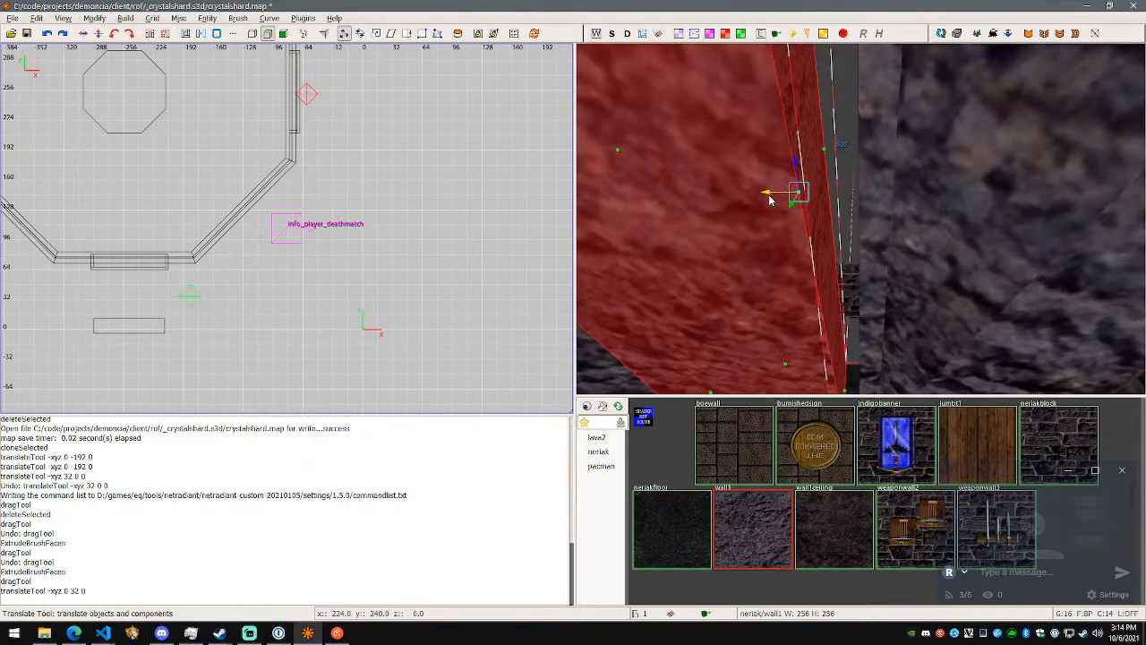
- Translate the same edge -16 and -8 units along X, set the grid size to 2 and deselect the edge
left_click_drag(782, 198, 827, 205)
key("2")
right_click(847, 214)
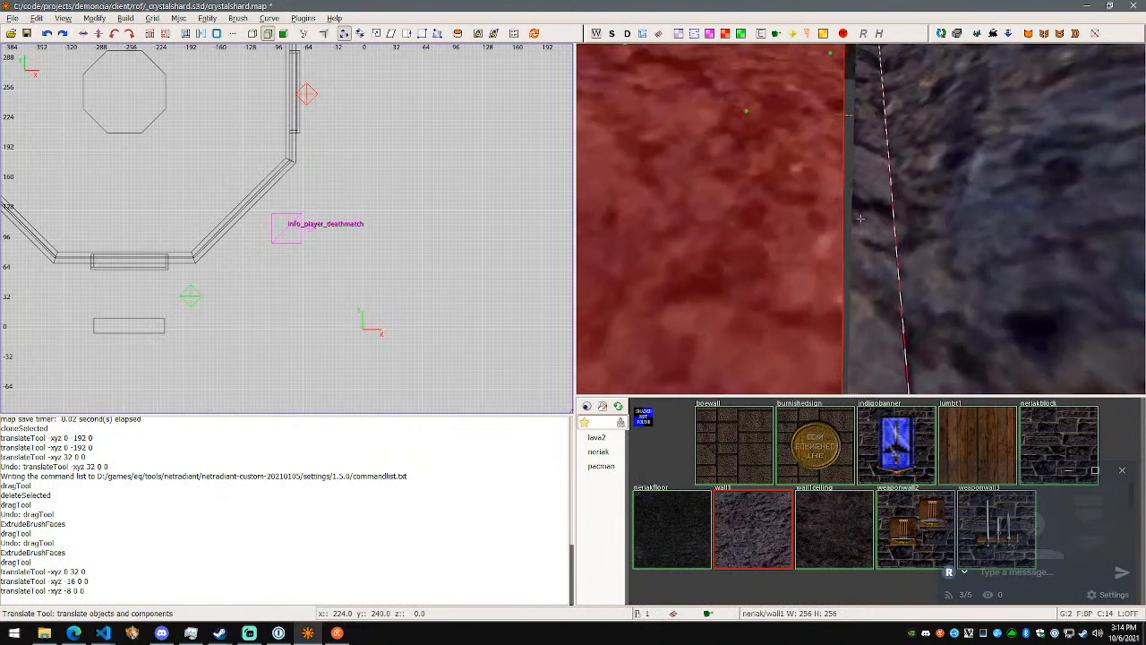
key("s")
key("w")
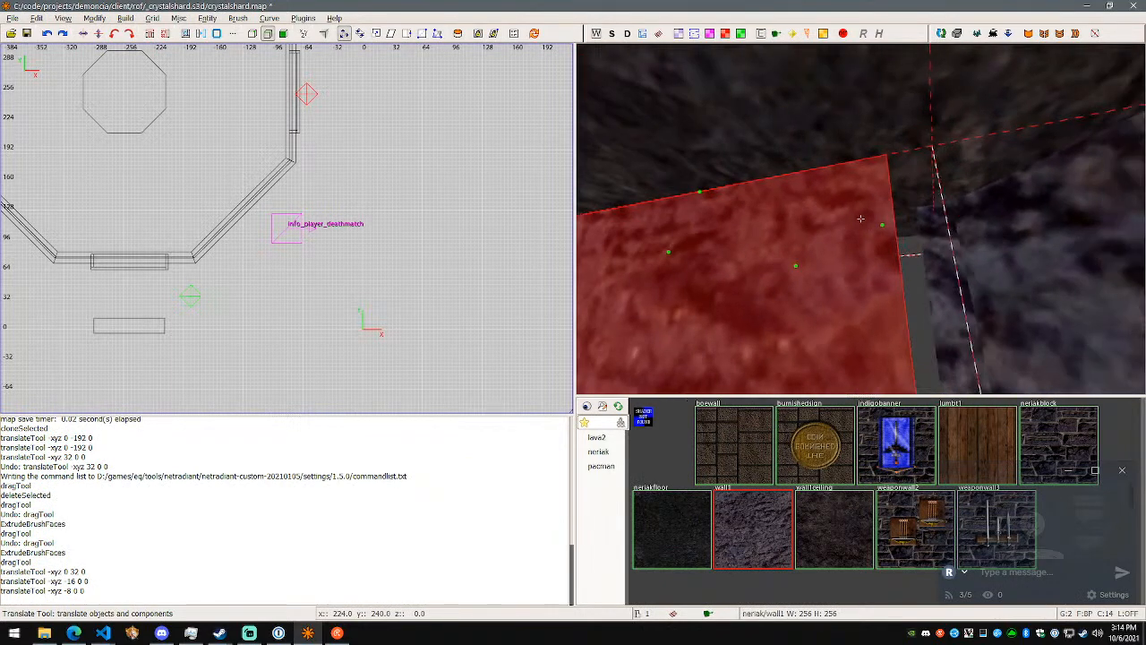
right_click(860, 219)
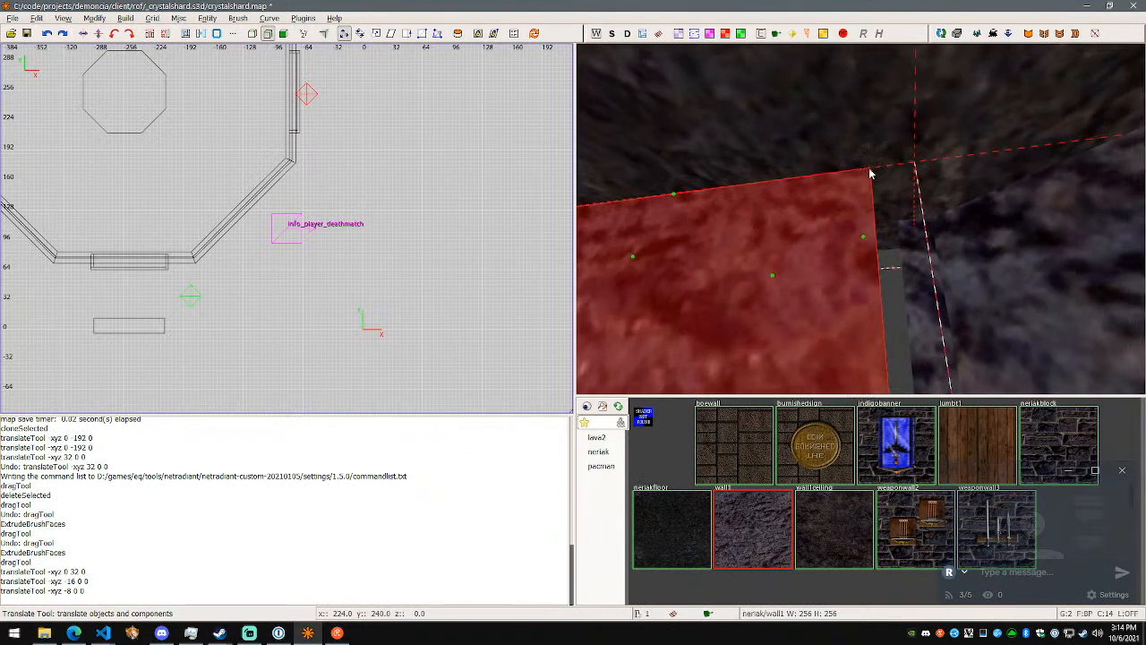
key("Escape")
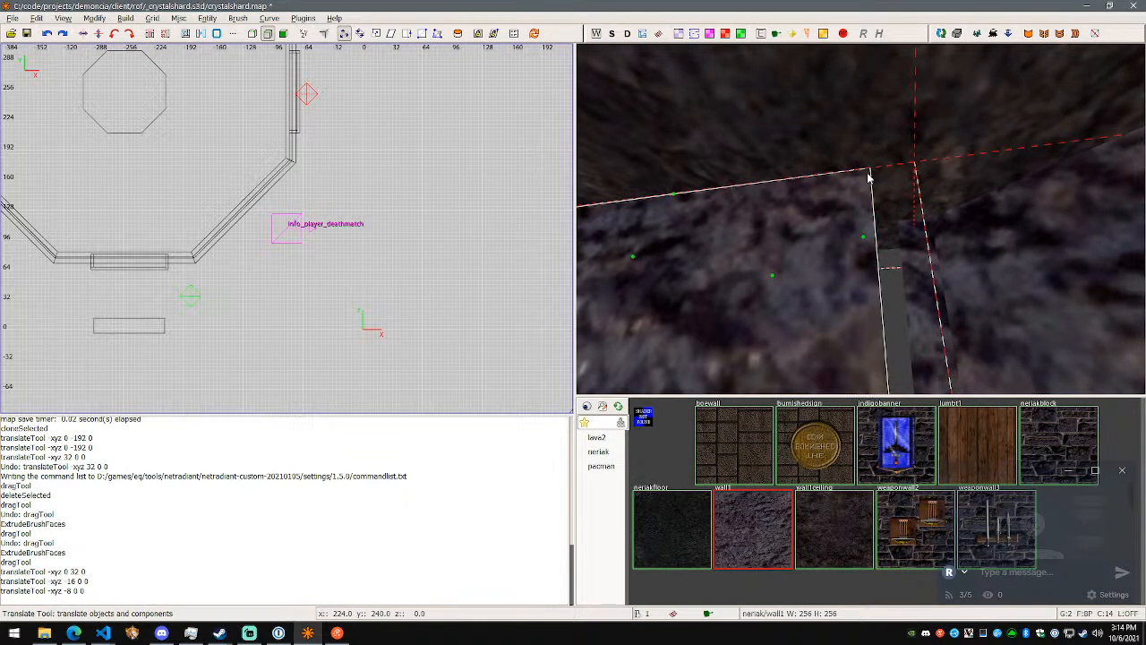
- Select the extruded brush's upper corner vertex at the gap and translate it by -14, -8, -20 in X, Y and Z
left_click(871, 173)
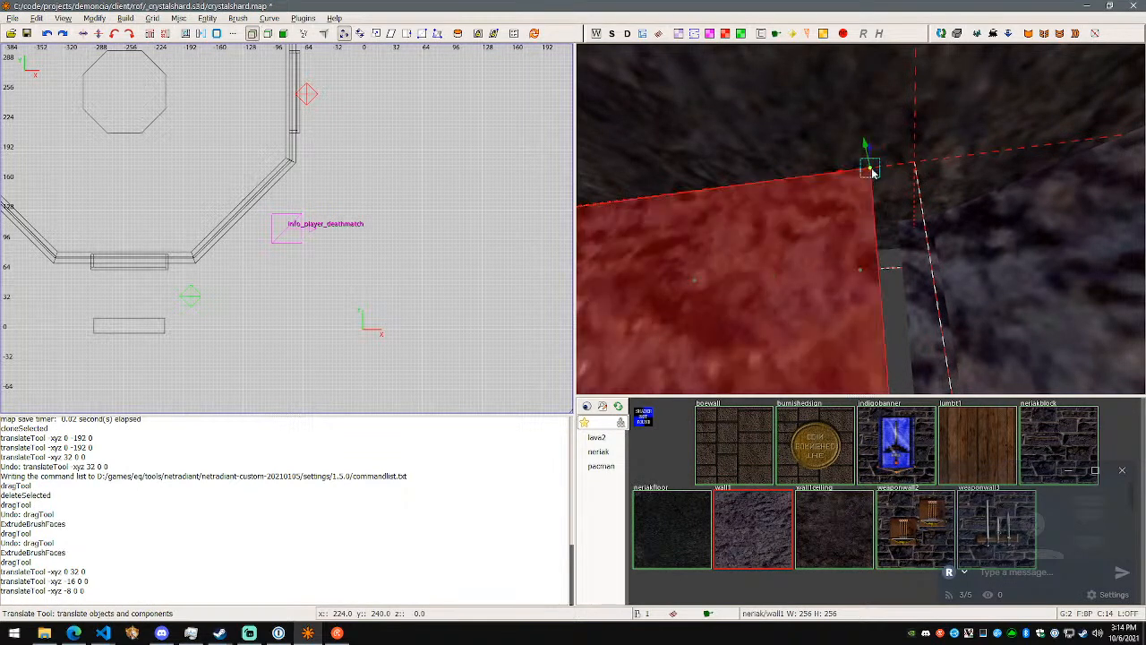
right_click(861, 219)
left_click_drag(784, 99, 834, 169)
right_click(898, 213)
key("w")
key("w")
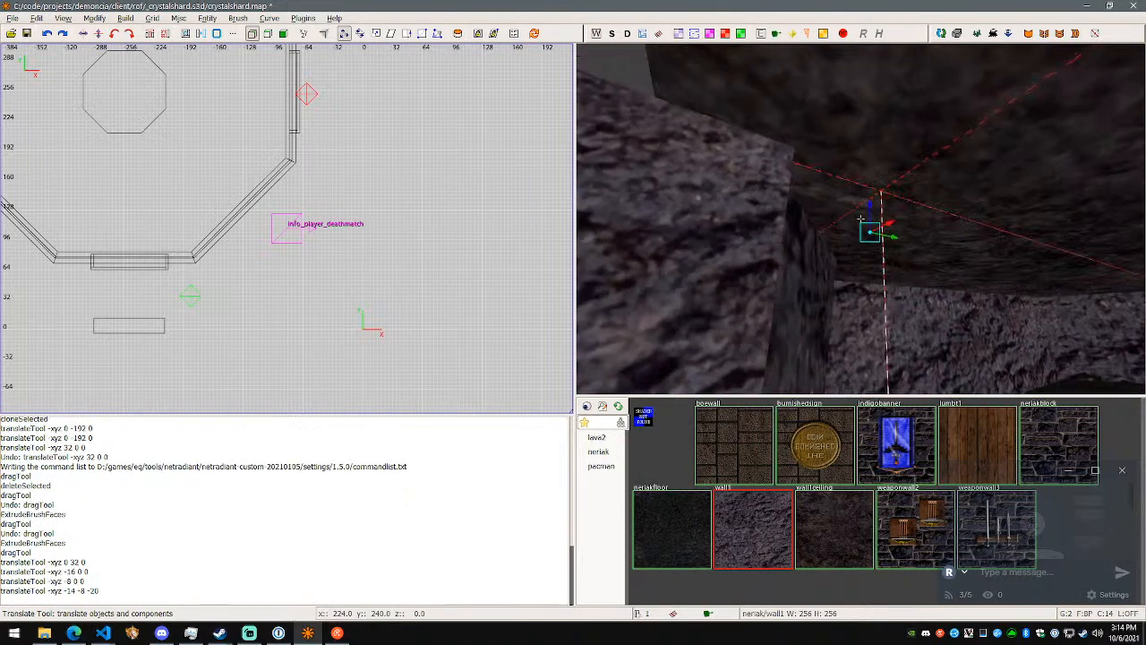
- Translate the same upper corner vertex -20 units along Y and 14 units along Z
key("d")
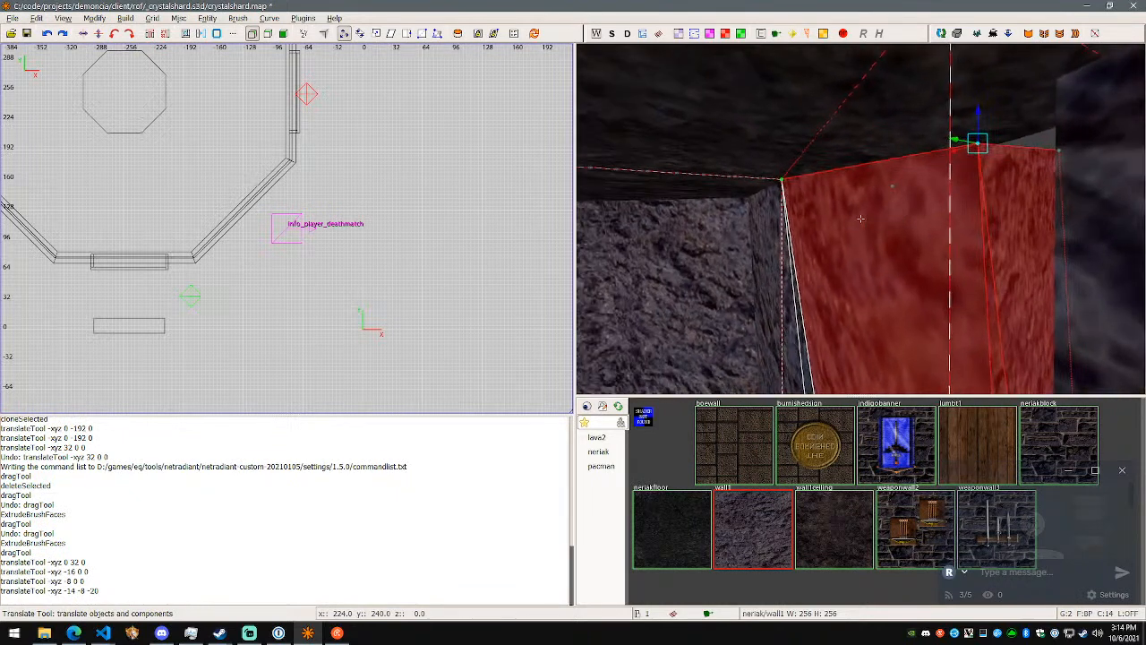
mouse_move(958, 143)
left_mouse_down()
mouse_move(1049, 157)
mouse_move(1068, 44)
left_mouse_up()
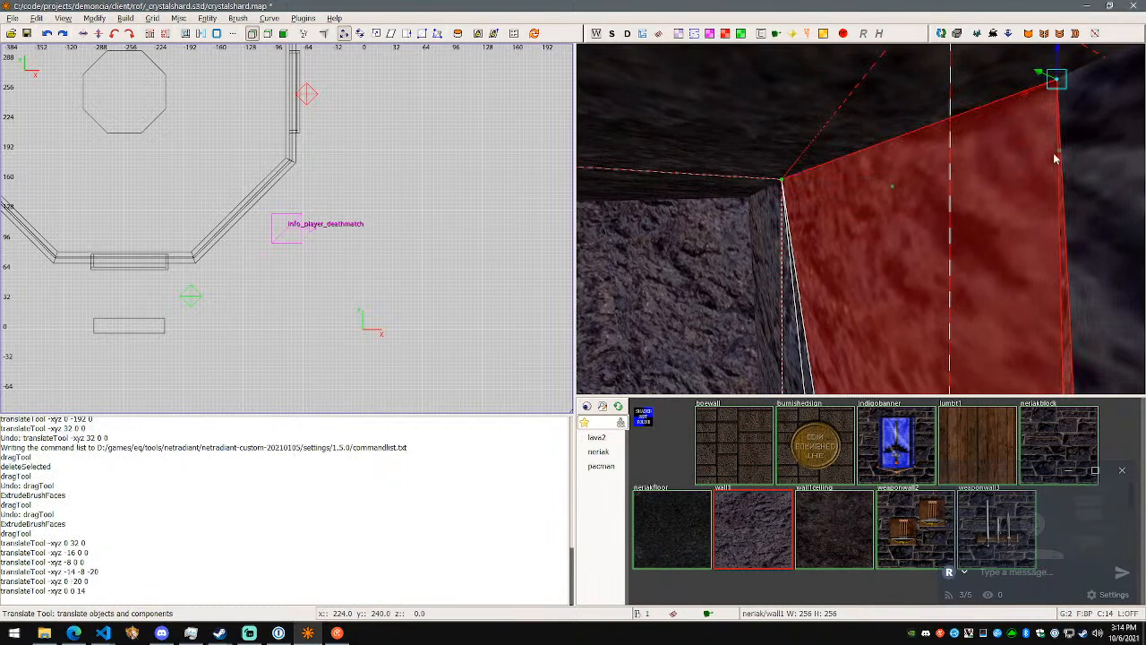
- Examine the reshaped brush's base and side faces at the gap
right_click(1054, 158)
key("w")
key("s")
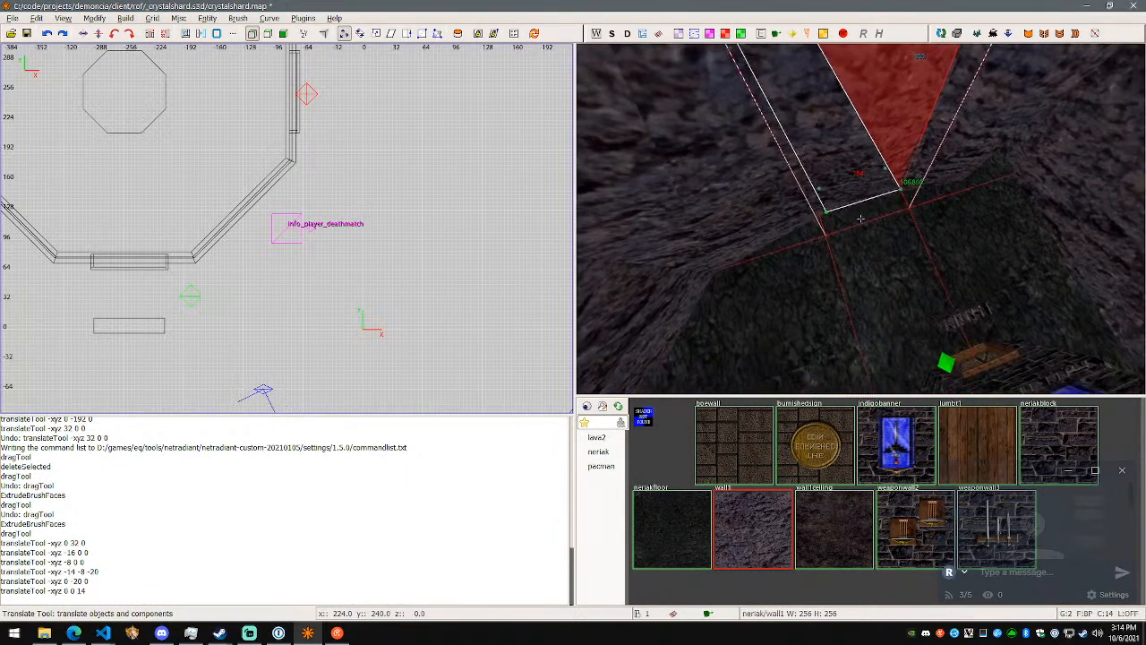
key("a")
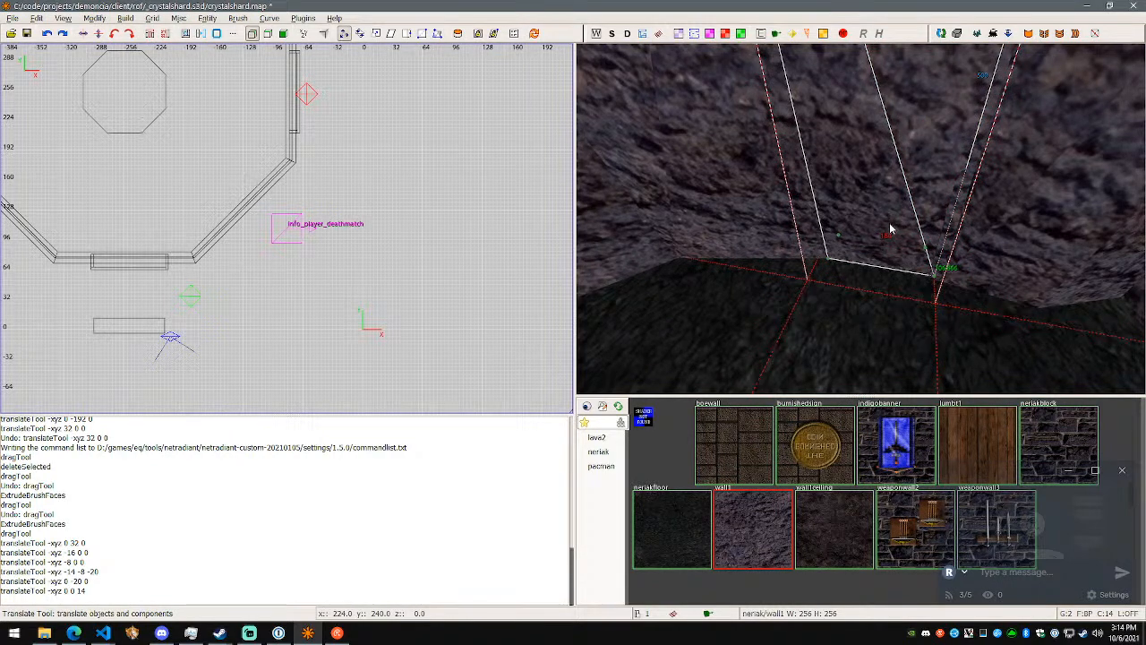
key("w")
- Translate the brush's lower corner vertex at the gap 8 units along X and 6 units along Y
key("w")
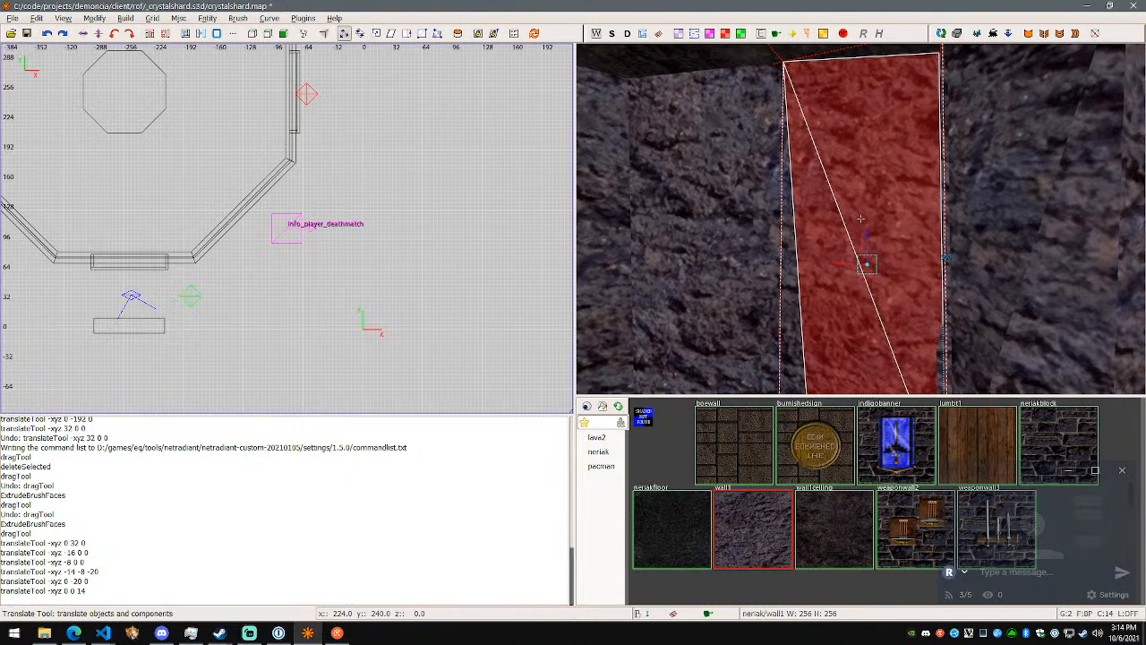
left_click(814, 223, "ctrl+alt+shift")
left_click(813, 212, "ctrl+alt+shift")
left_click(719, 197, "ctrl+alt+shift")
left_click(895, 213, "ctrl+alt+shift")
left_click(1014, 230, "ctrl+alt+shift")
left_click(895, 235, "ctrl+alt+shift")
right_click(857, 227)
key("w")
key("w")
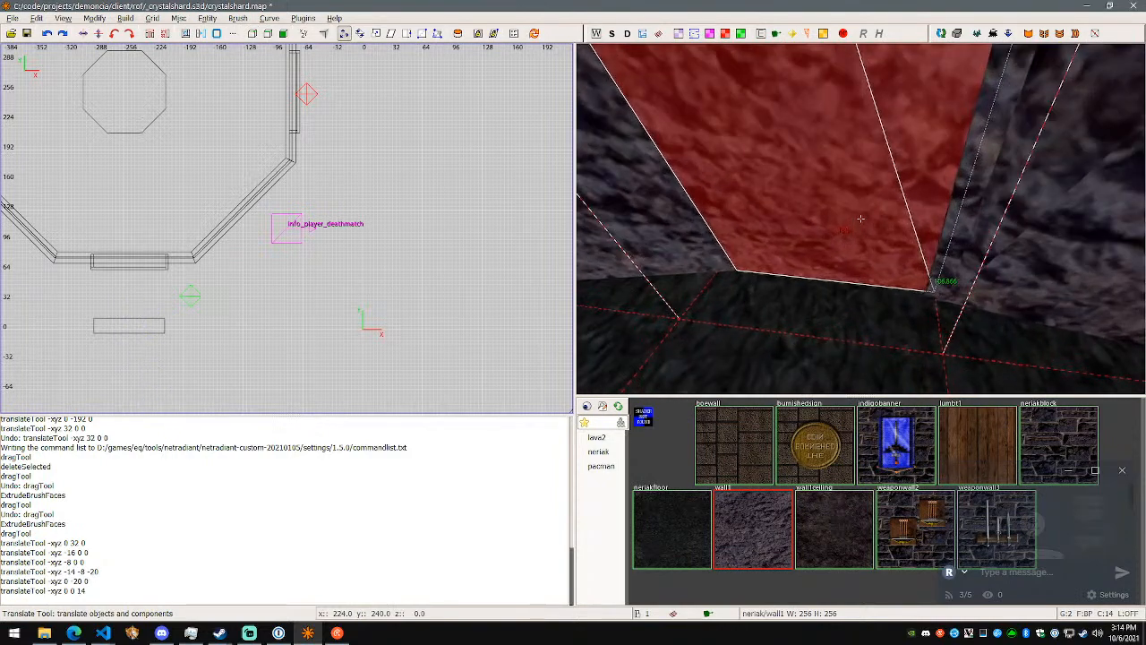
right_click(870, 218)
left_click_drag(809, 237, 858, 267)
right_click(857, 267)
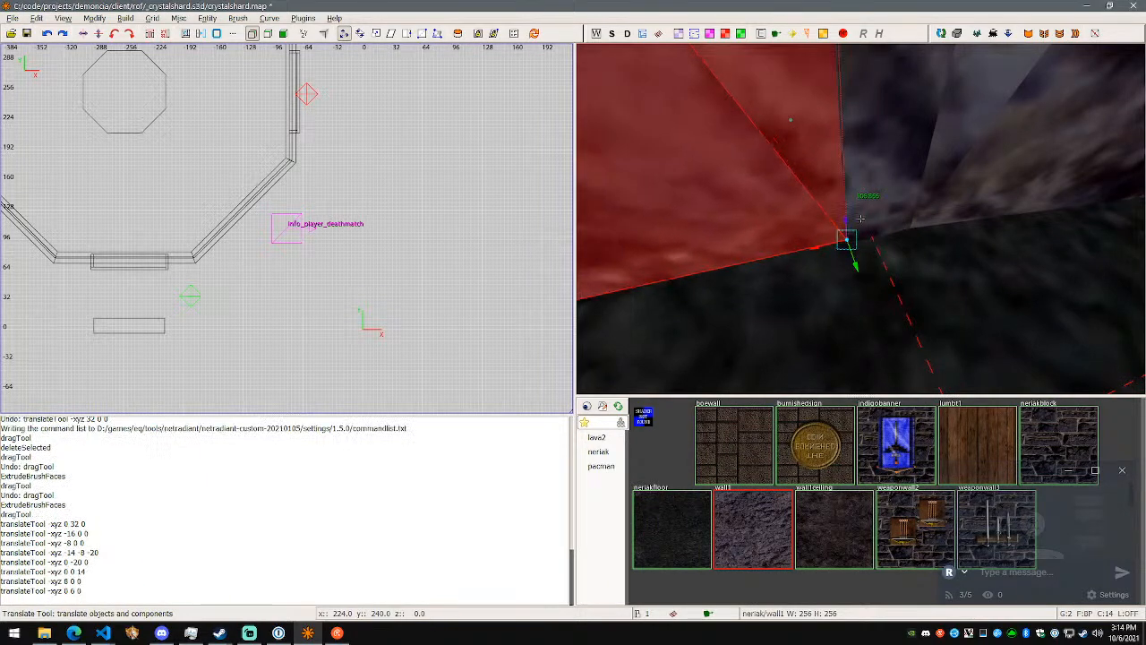
- Select the brush's upper corner vertex beside the wall and translate it -8 units along Y
key("w")
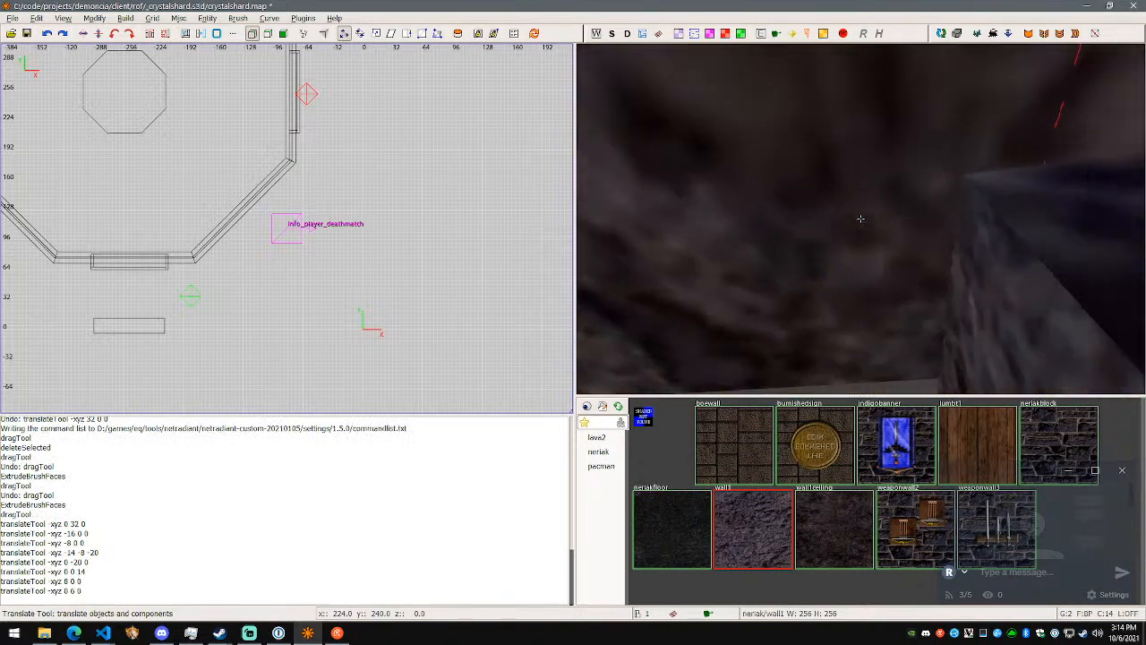
key("s")
right_click(860, 218)
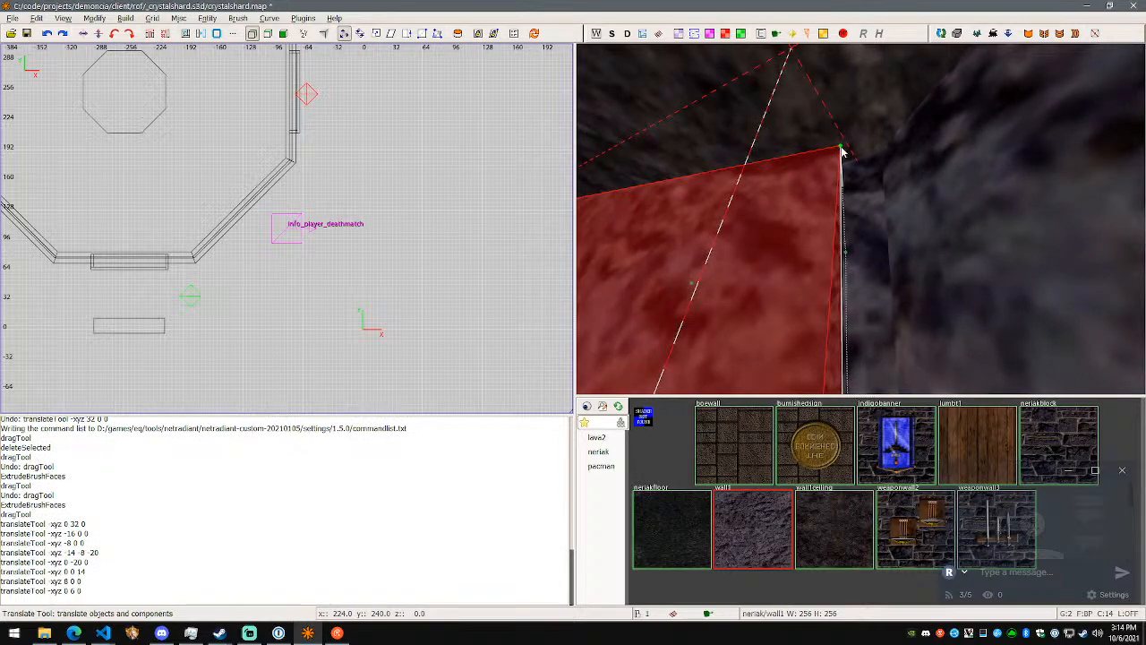
left_click_drag(833, 143, 838, 148)
right_click(838, 148)
- Select the brush's neighbouring top vertex and translate it -32 units along X
key("w")
key("s")
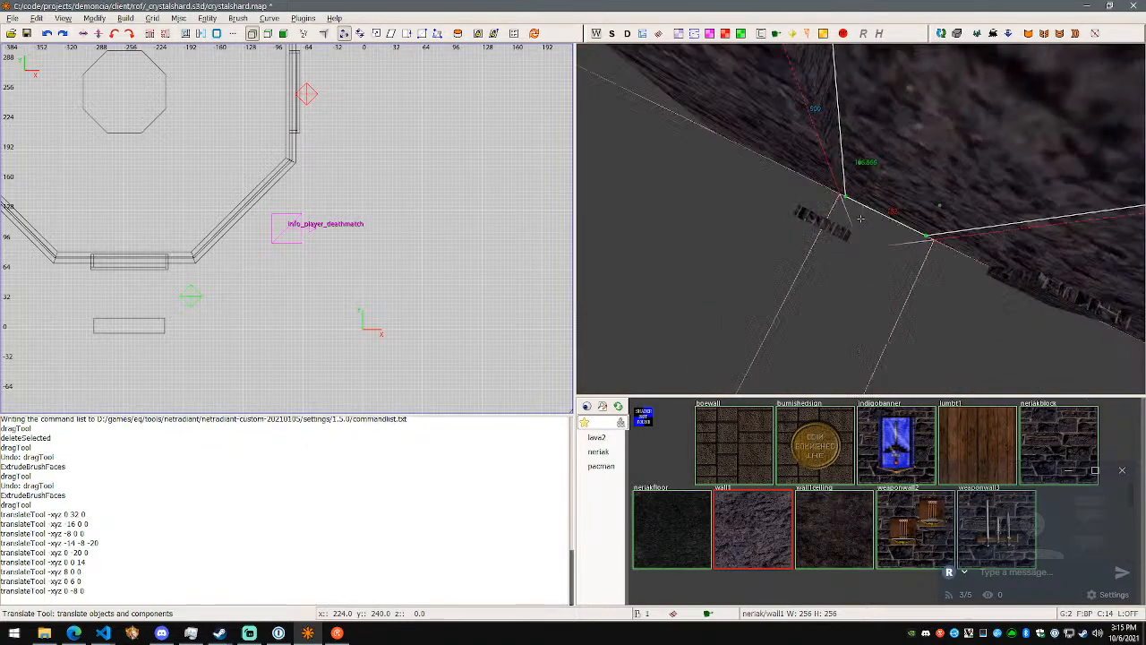
key("w")
right_click(861, 219)
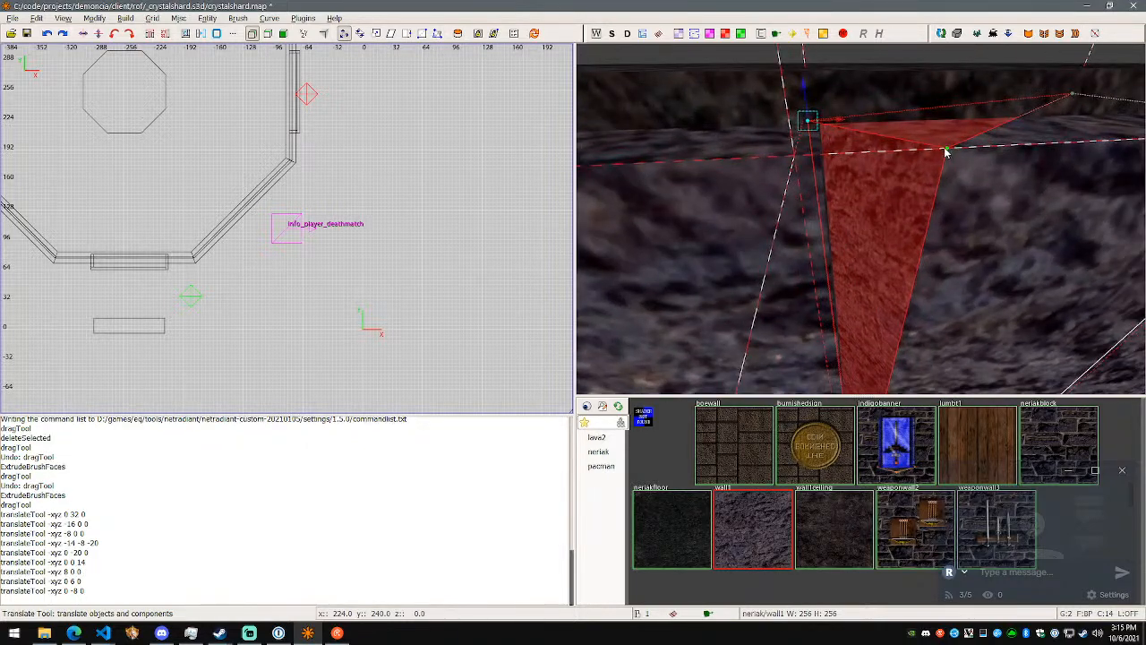
left_click(947, 150)
left_click_drag(974, 151, 860, 157)
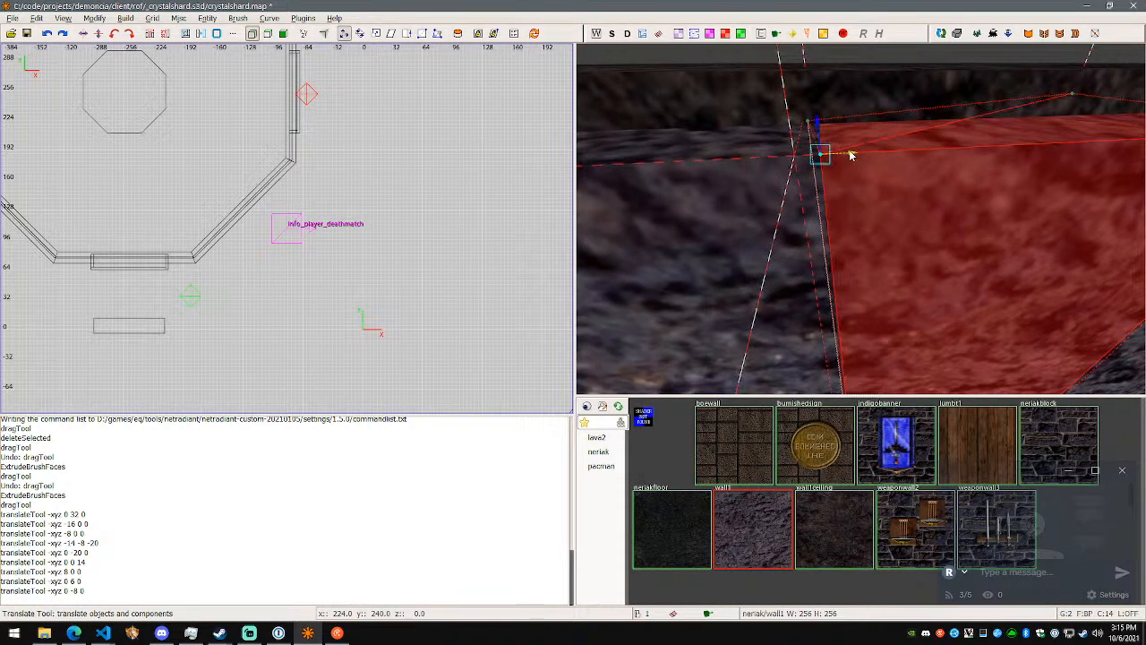
- Clear the selection and hide the ceiling brush above the room
right_click(852, 155)
key("w")
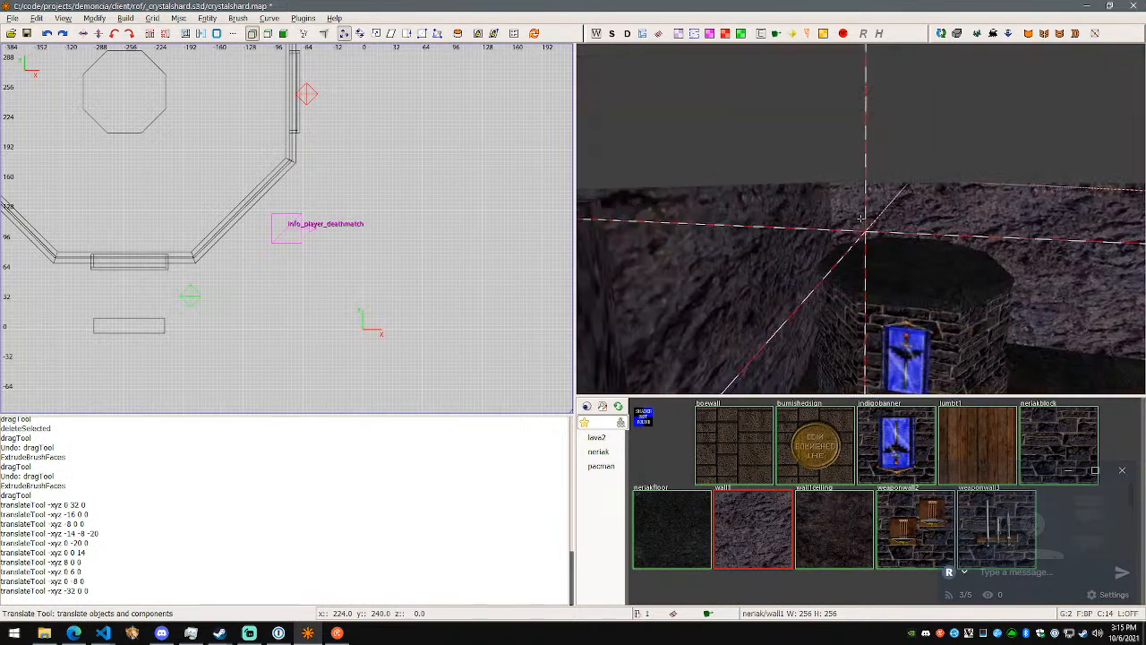
key("w")
right_click(859, 217)
key("Escape")
key("Escape")
key("Escape")
left_click(901, 228, "shift")
key("h")
right_click(901, 227)
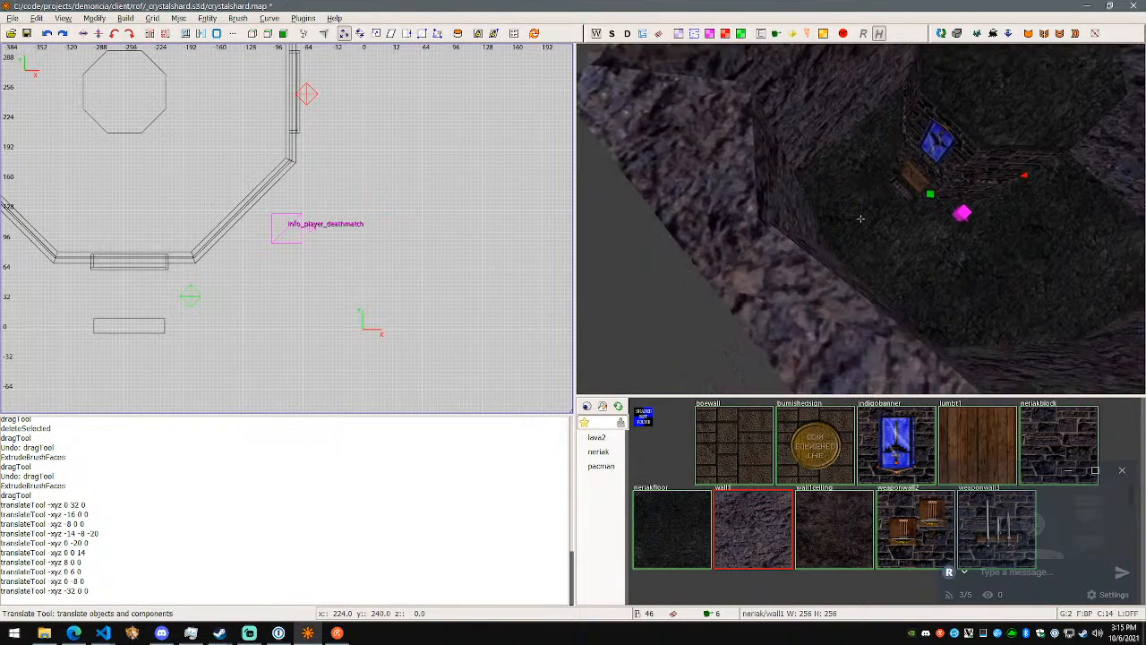
- Reselect the rock brush and translate its top corner vertex -8 units along Y, 4 along Z and 8 along X
key("w")
left_click(860, 219, "shift")
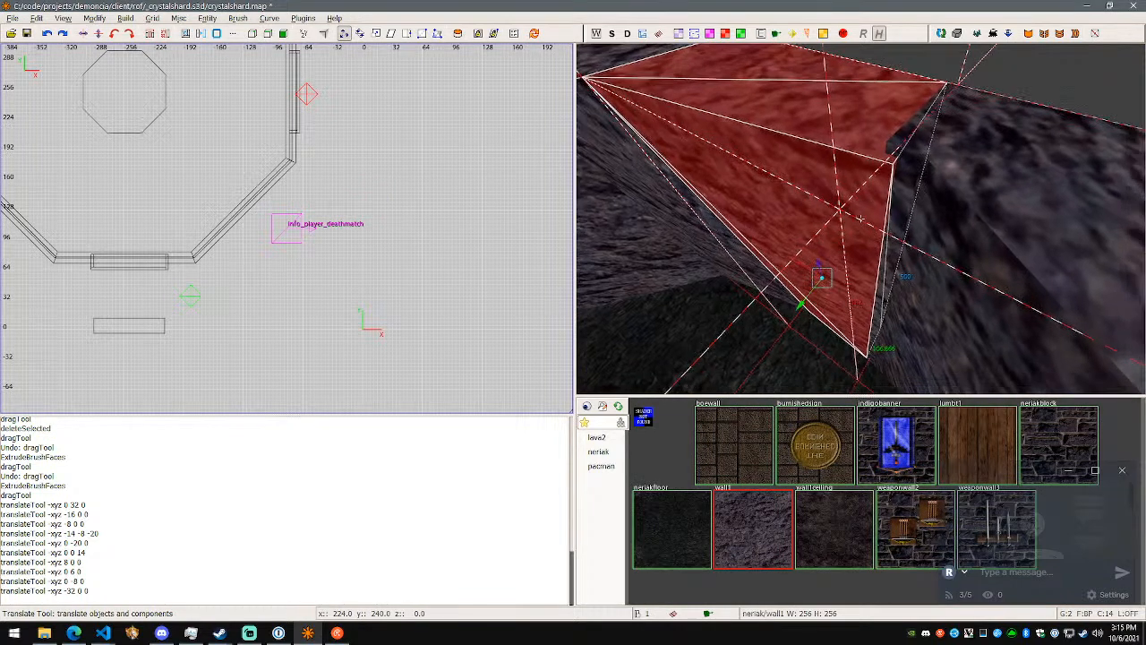
right_click(860, 218)
key("v")
left_click(855, 286, "shift")
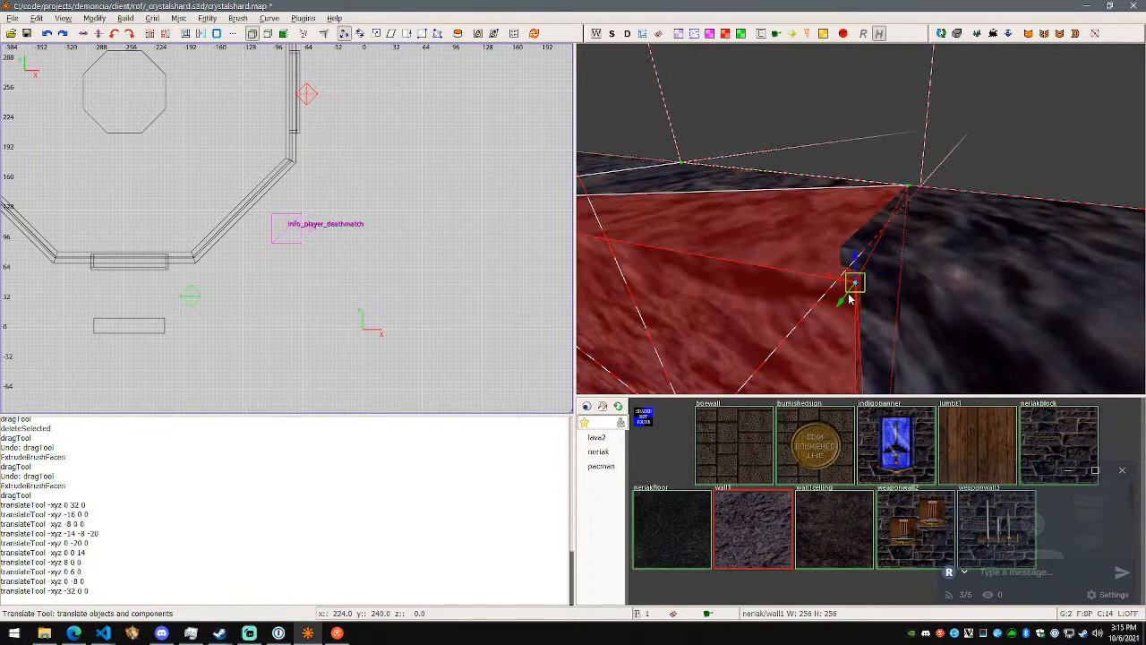
left_click_drag(846, 301, 859, 269)
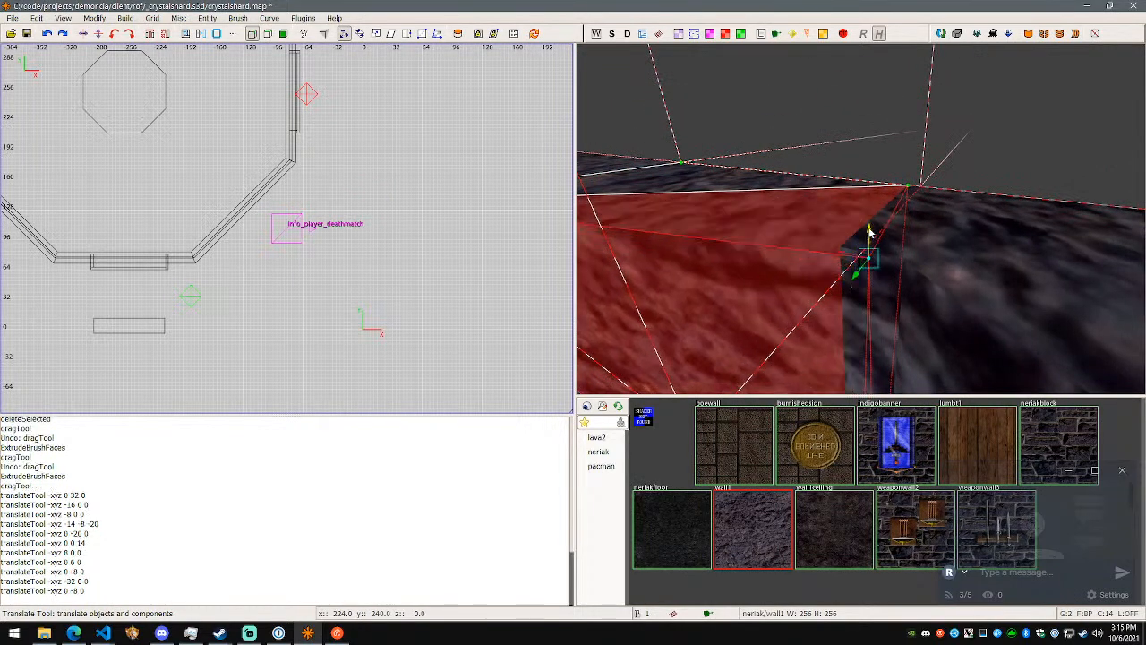
left_click_drag(870, 224, 815, 239)
- Deselect the rock brush and hide the floor brush beneath the room
right_click(874, 262)
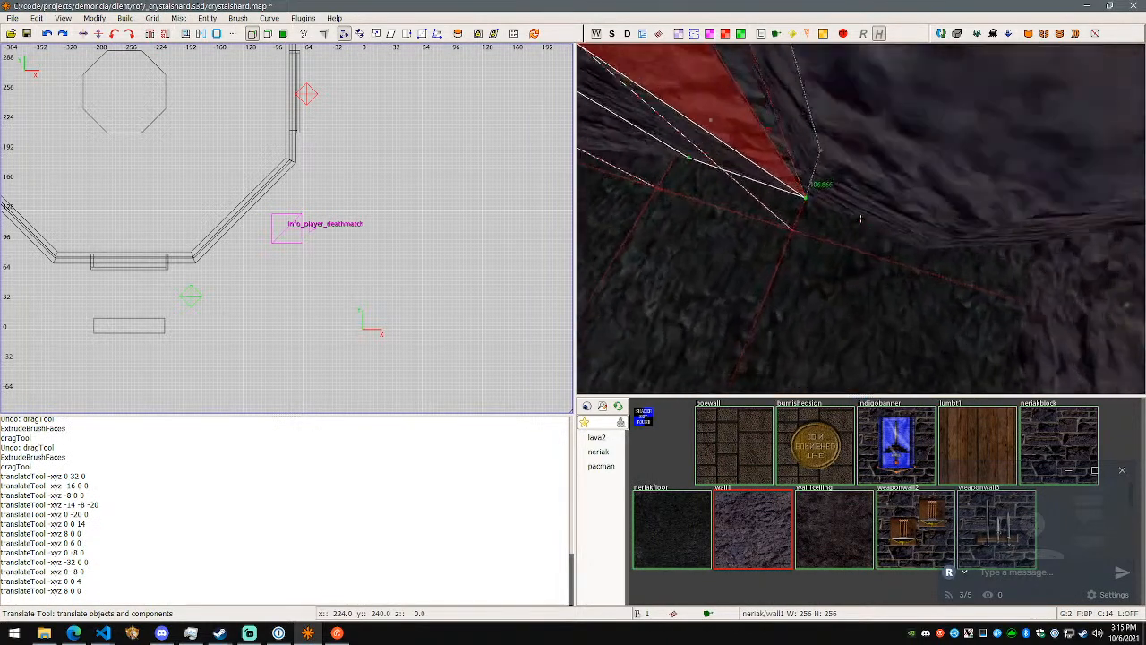
right_click(786, 201)
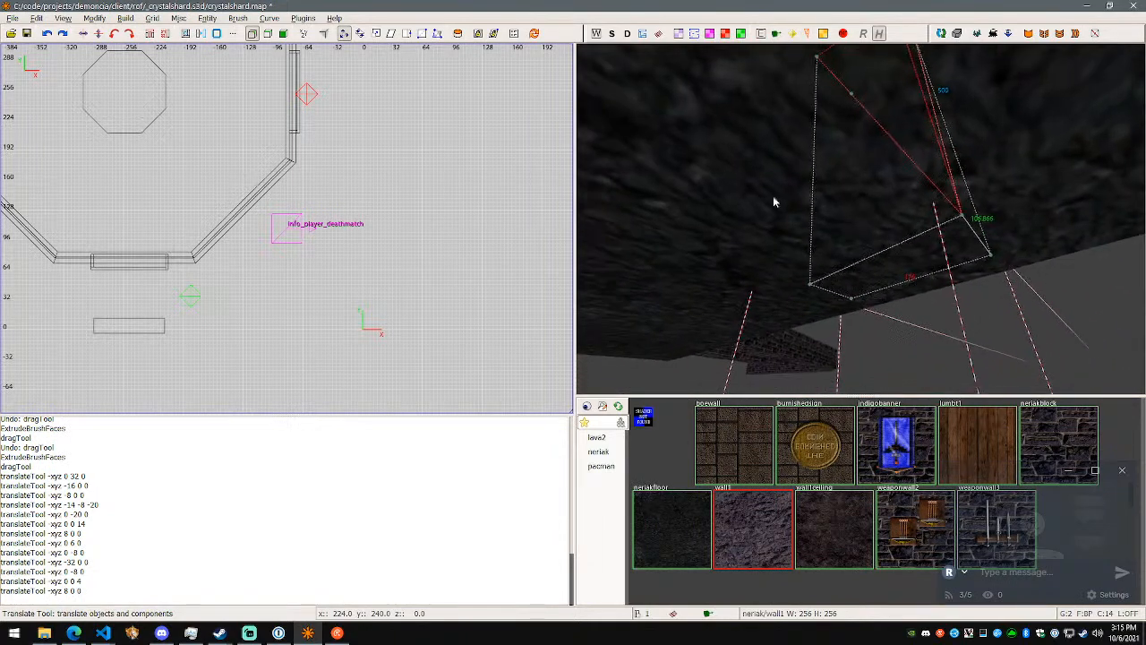
right_click(772, 241)
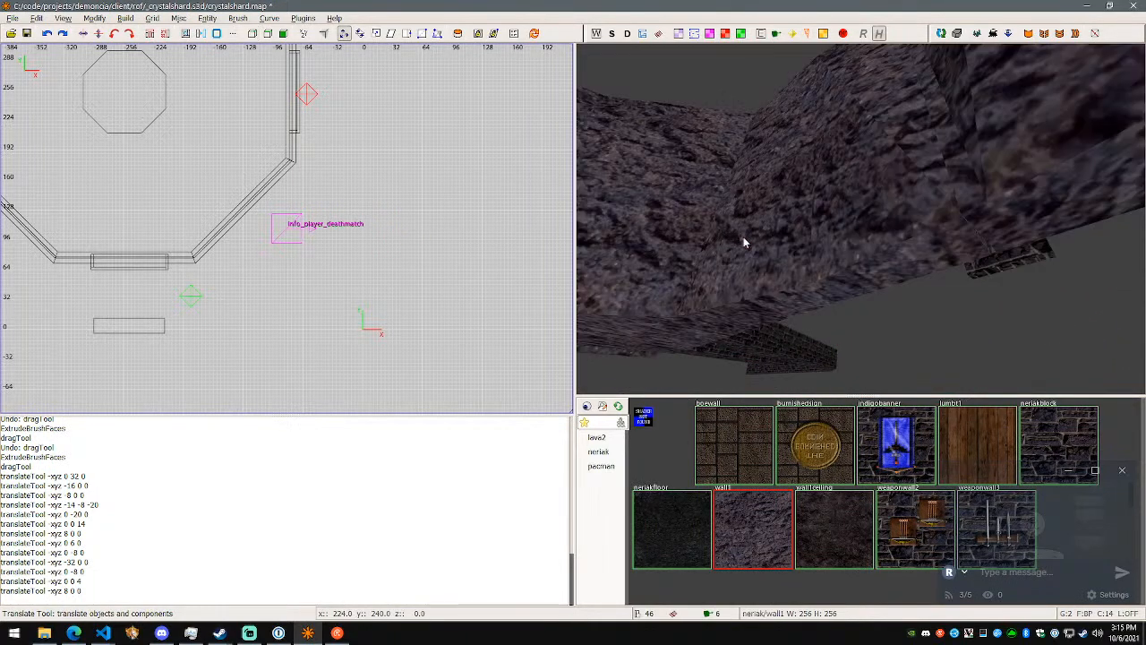
right_click(860, 218)
- Reselect the rock brush and translate its corner vertex at the wall's underside -6 units along X
left_click(872, 282, "shift")
right_click(872, 282)
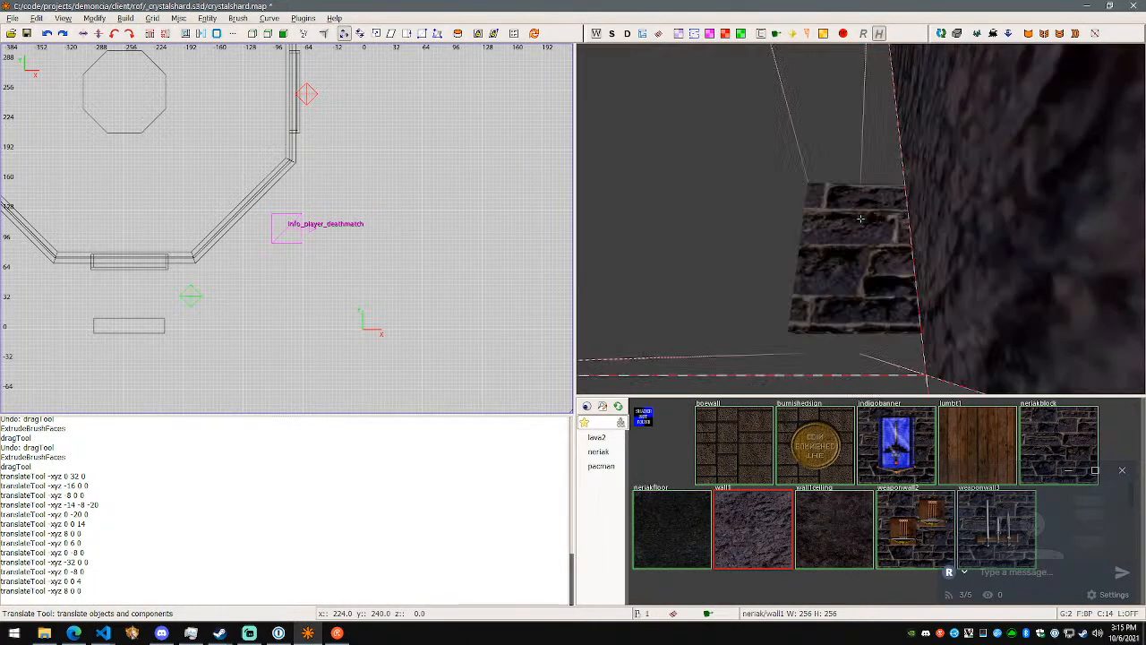
key("w")
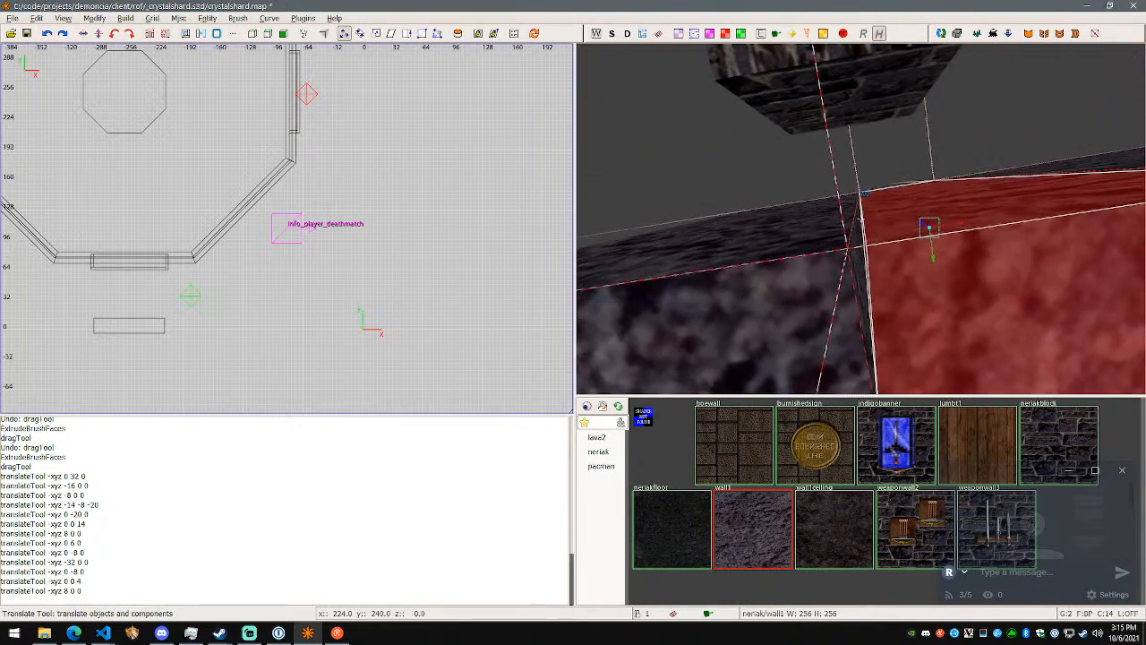
left_click(874, 252, "shift")
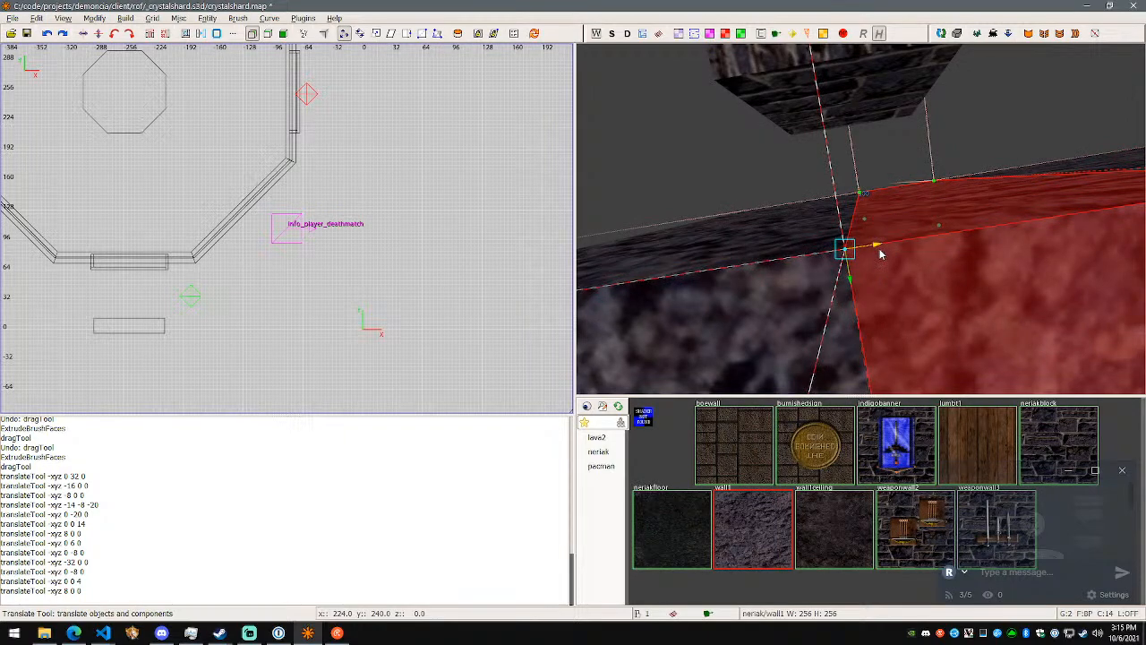
left_click_drag(880, 254, 883, 258)
- Select the rock brush's top corner vertex at the gap and translate it 4 units along Y
right_click(884, 259)
key("w")
key("w")
key("s")
key("s")
key("w")
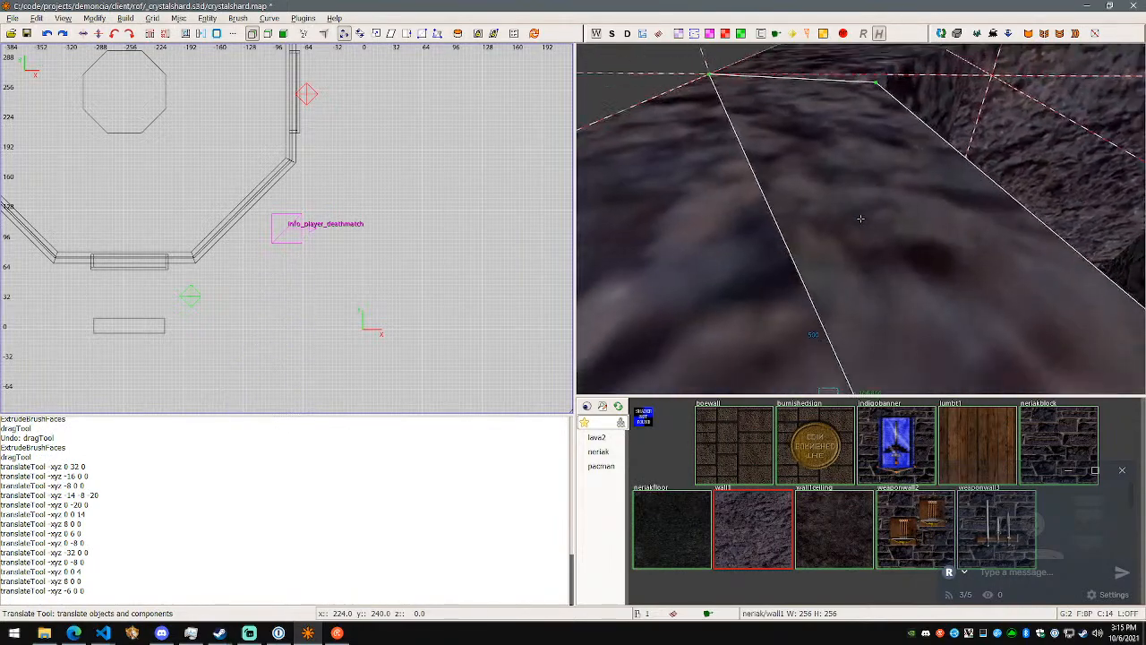
key("s")
key("w")
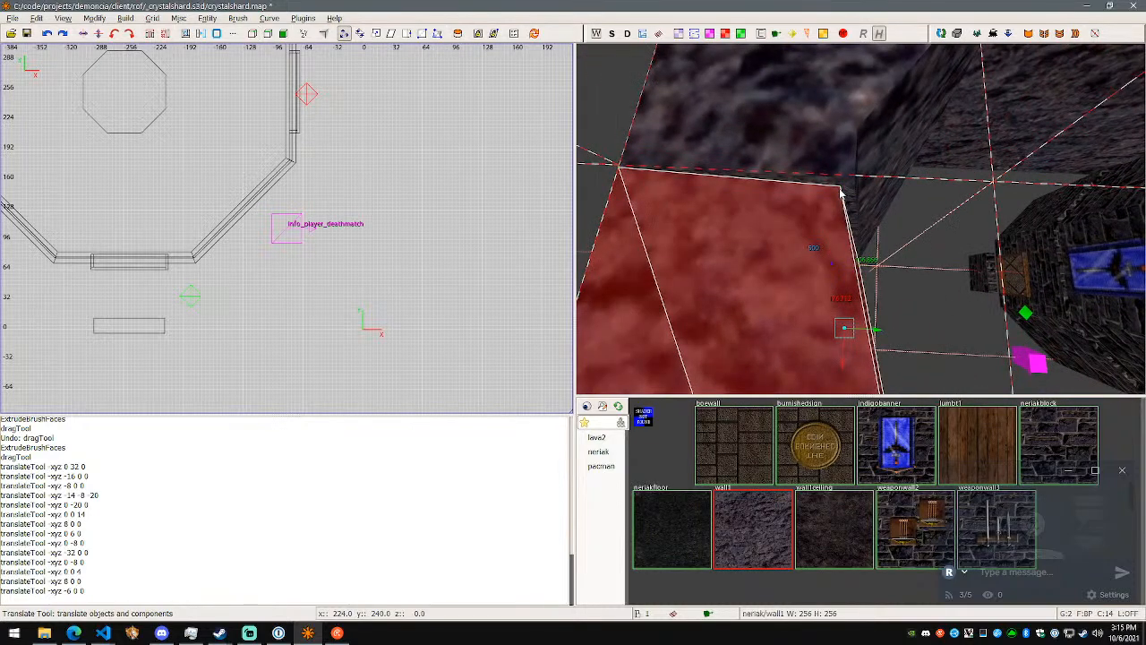
left_click_drag(889, 194, 894, 196)
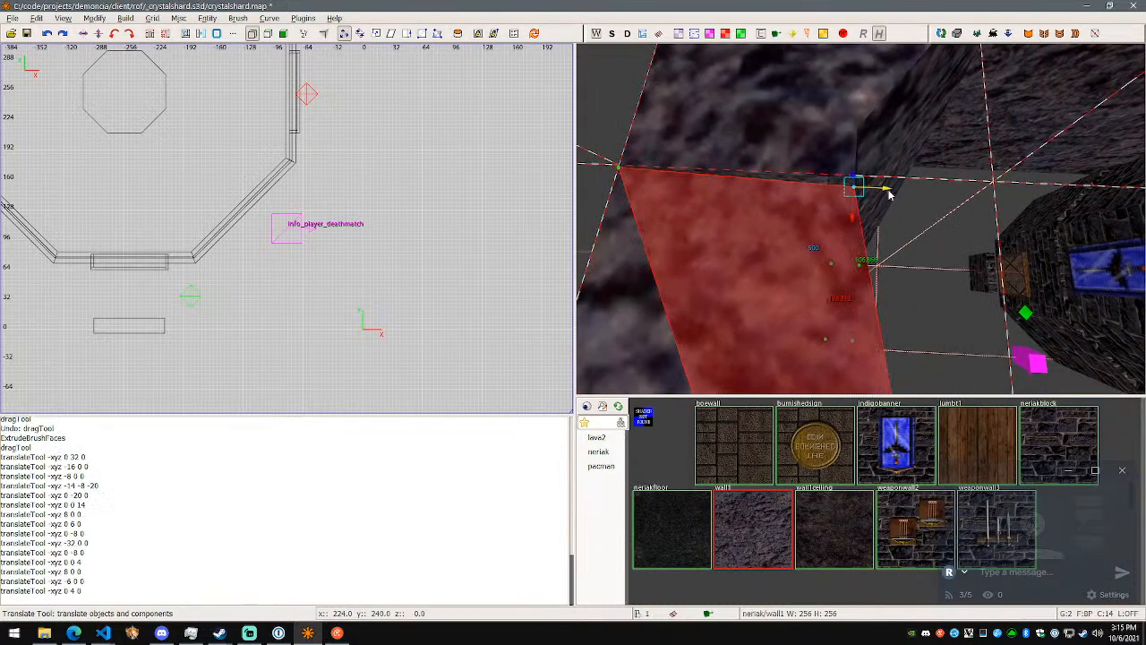
- Translate the same top corner vertex 2 units along Y and -2 units along X
right_click(920, 207)
key("d")
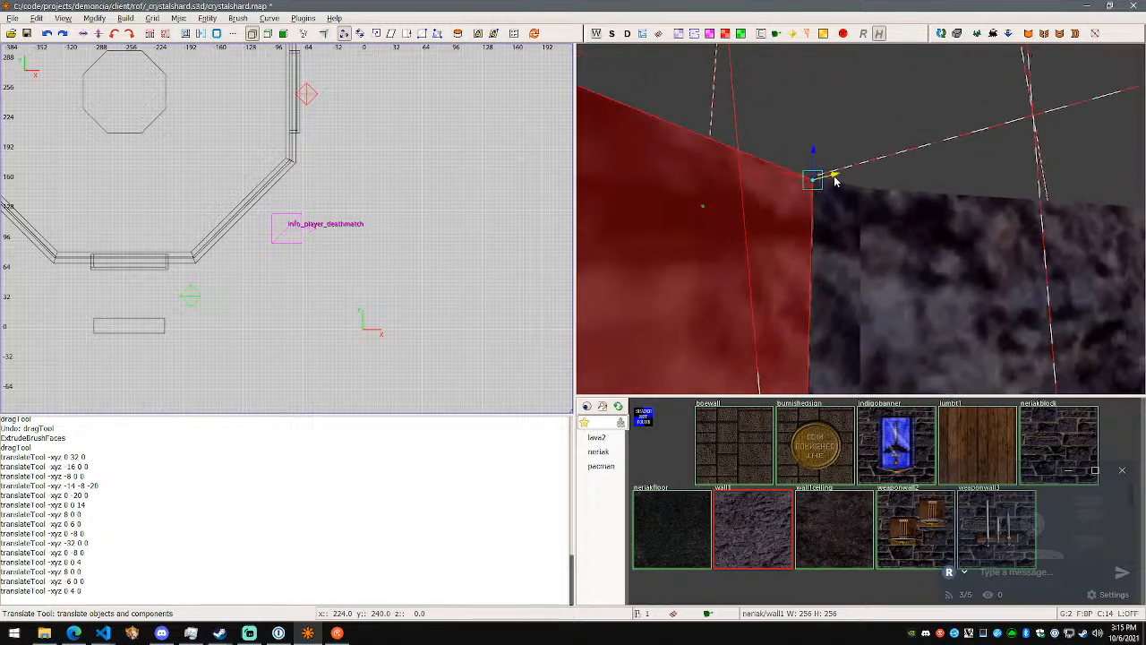
left_click_drag(833, 180, 839, 198)
key("w")
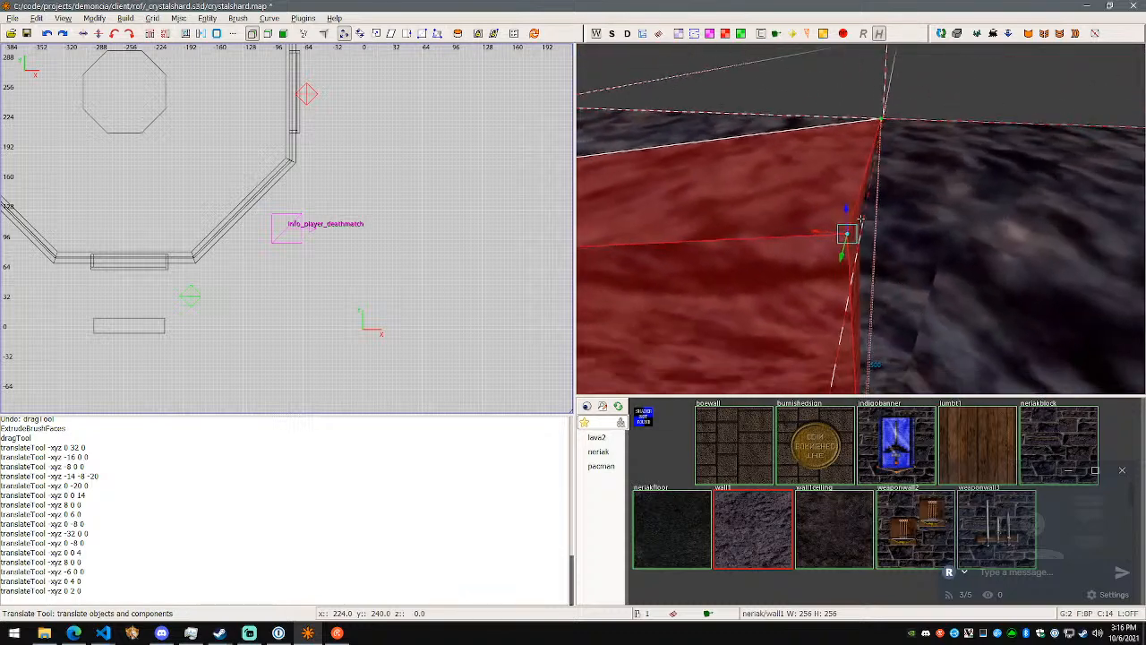
left_click_drag(818, 232, 832, 235)
right_click(832, 235)
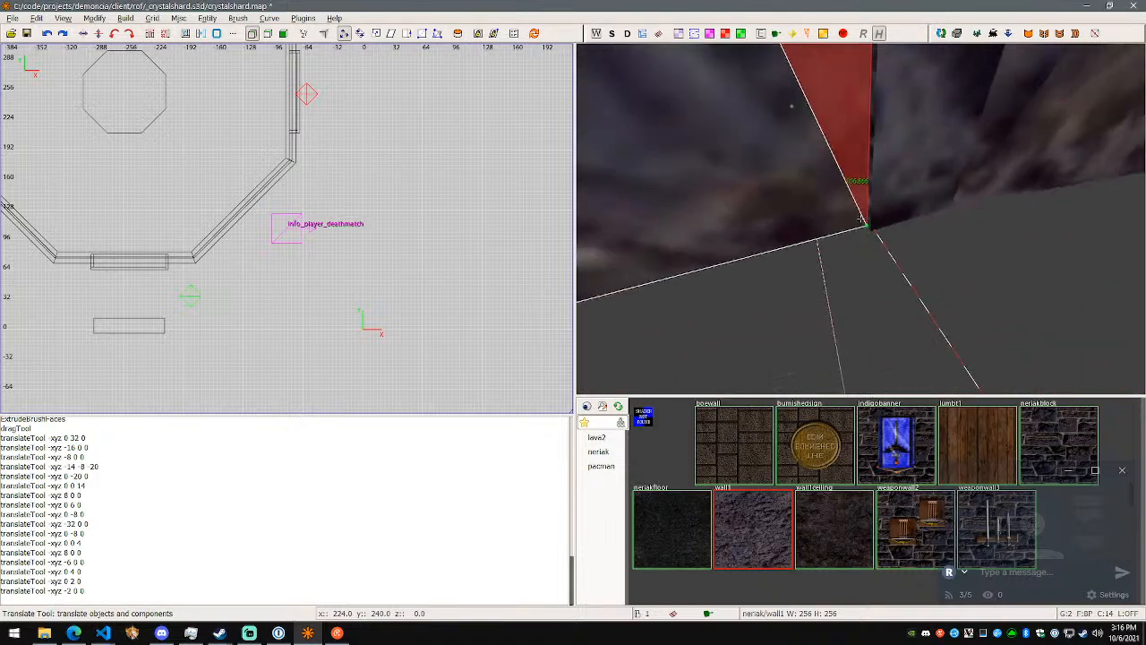
- Examine the rock brush's lower corner and its joint with the neighbouring wall
right_click(860, 218)
right_click(860, 224)
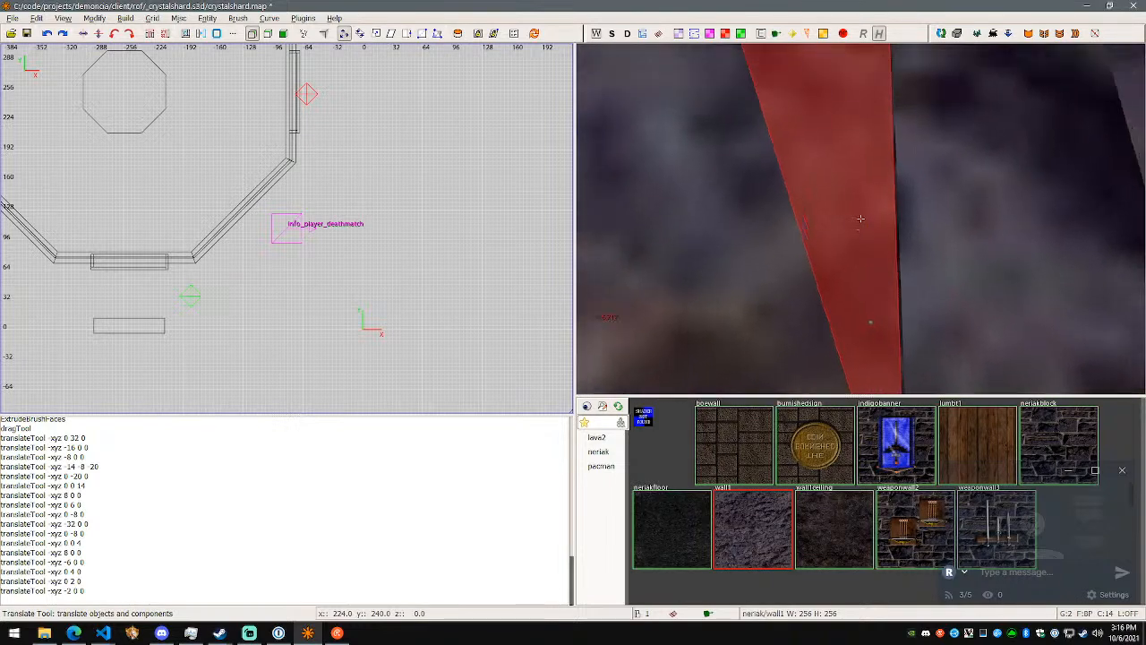
key("w")
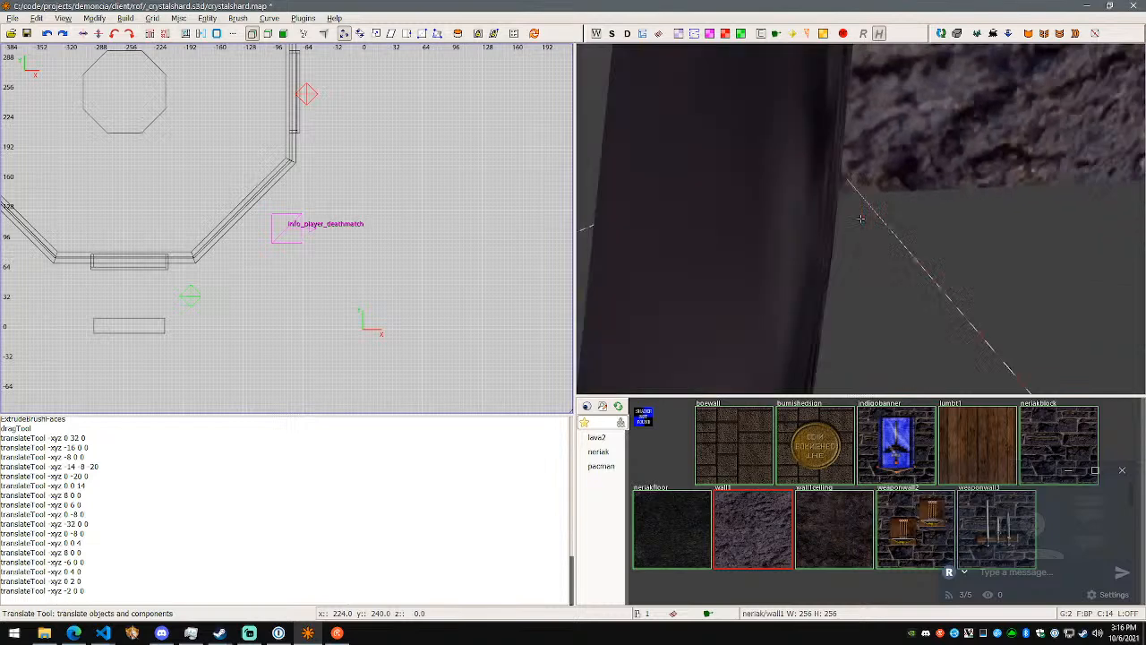
key("w")
right_click(861, 218)
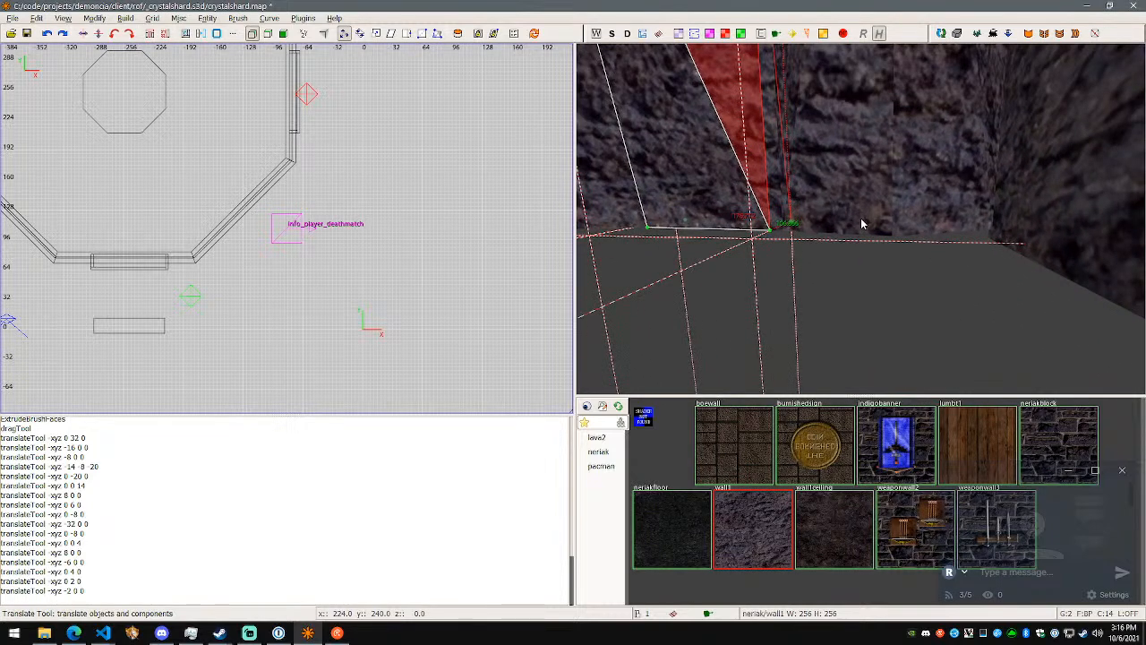
right_click(860, 220)
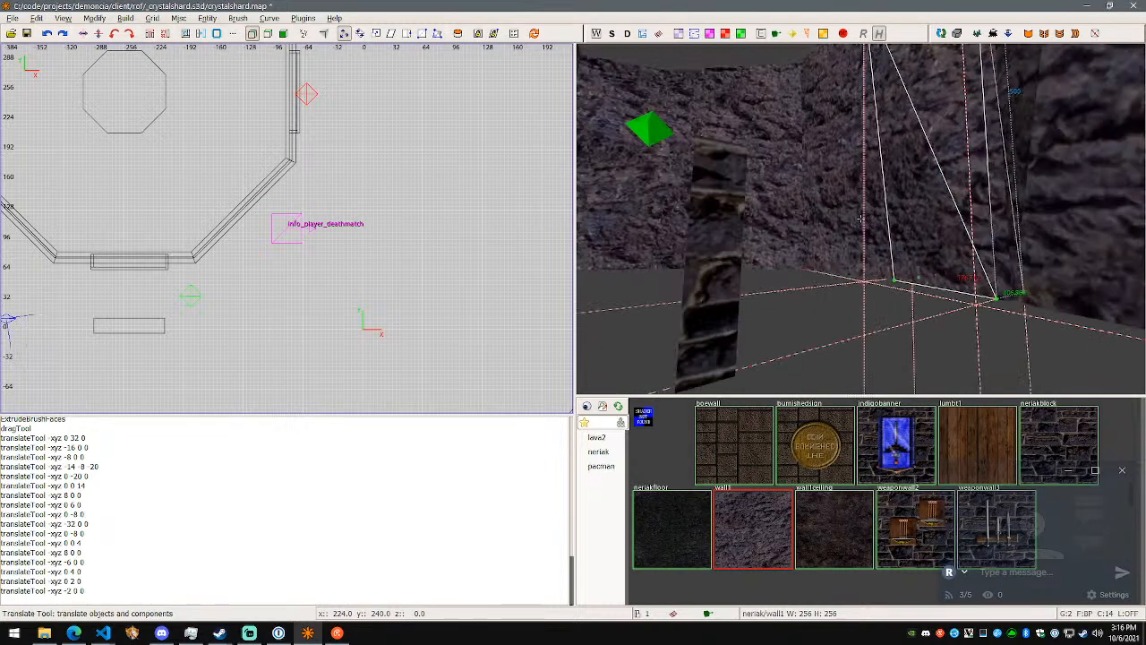
- Leave vertex editing, deselect the rock brush and save the crystalshard map
key("v")
key("Escape")
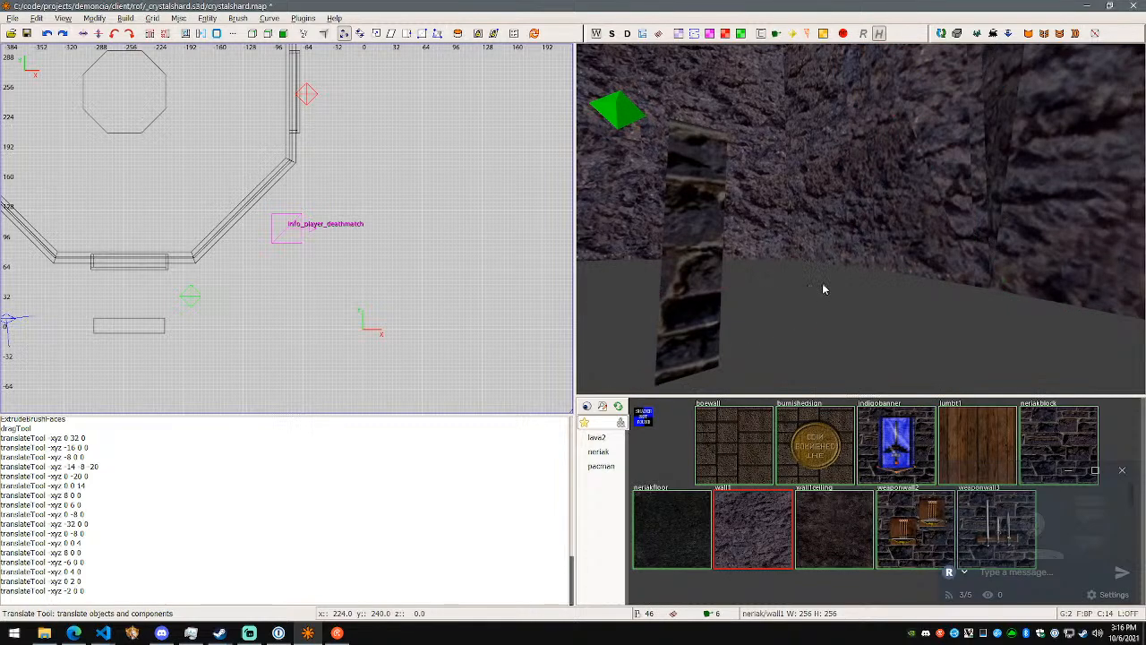
key("ctrl+s")
key("alt+Tab")
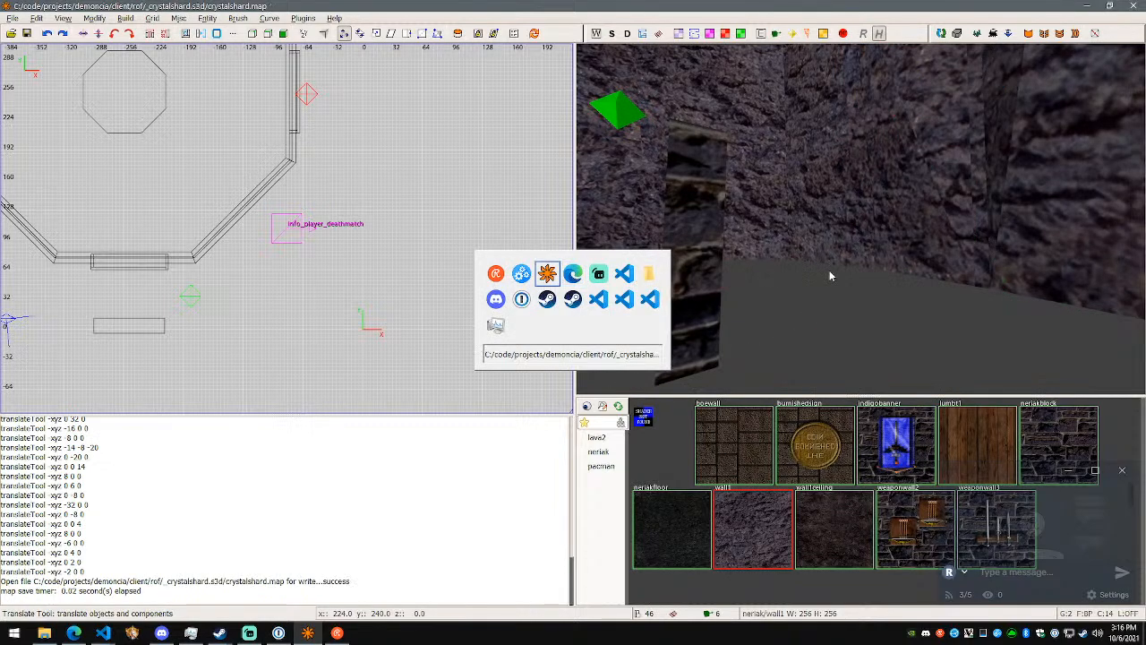
- Pick up the wall1 texture from the rock wall face beside the brick block
right_click(829, 275)
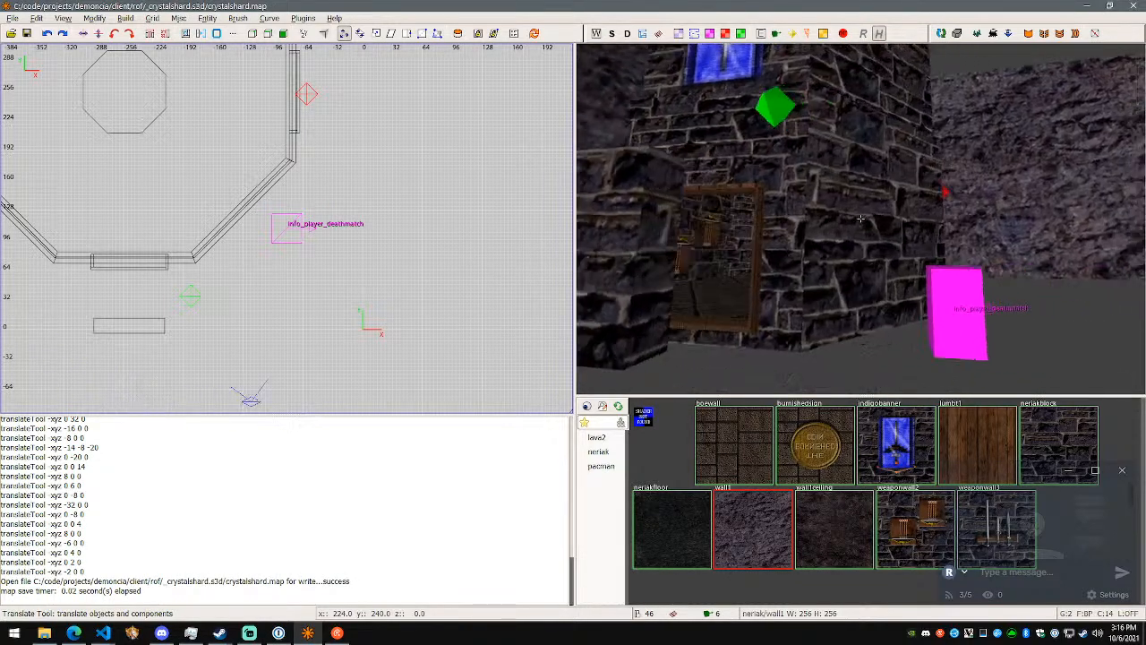
key("w")
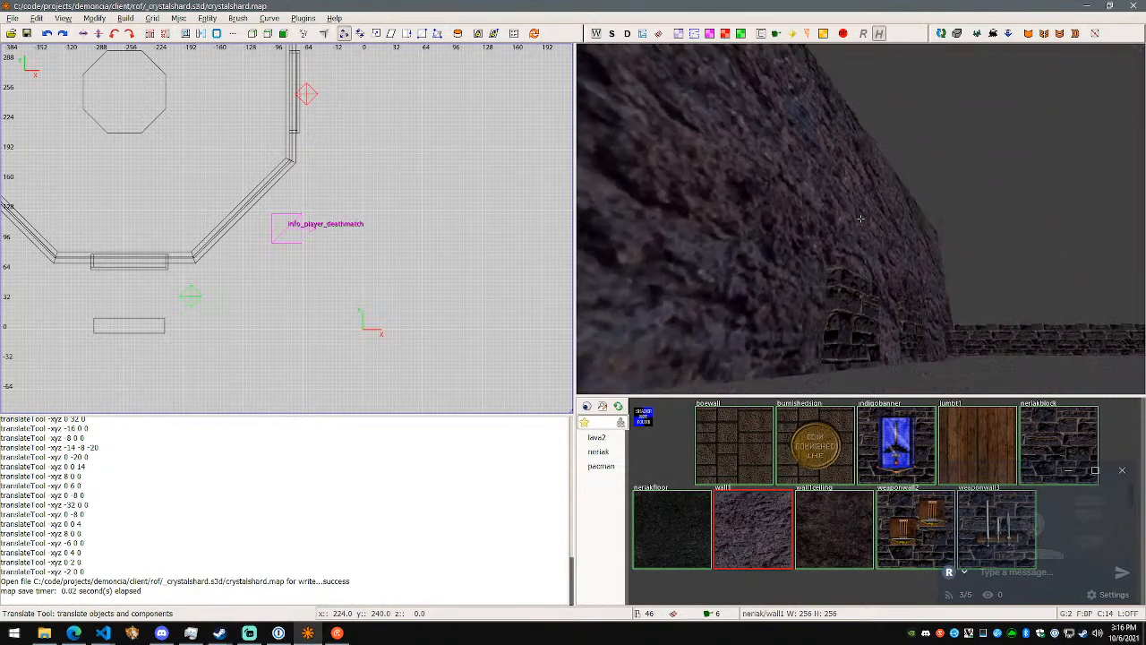
right_click(860, 218)
left_click(750, 206, "shift")
left_click(853, 206, "alt+shift")
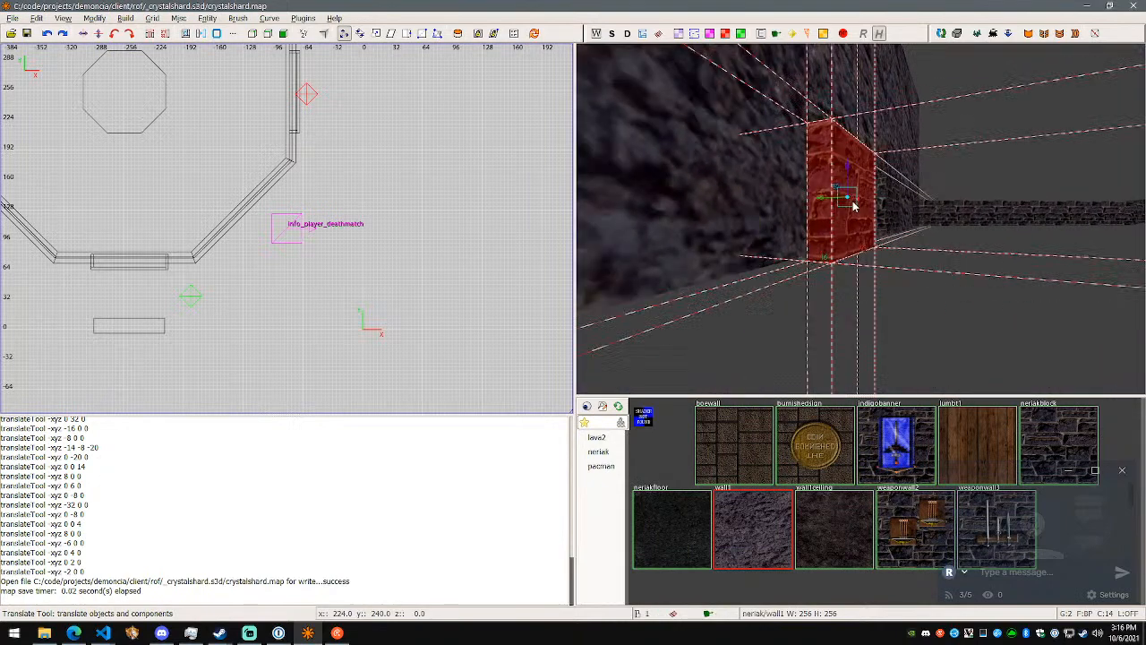
left_click(694, 204, "alt+shift")
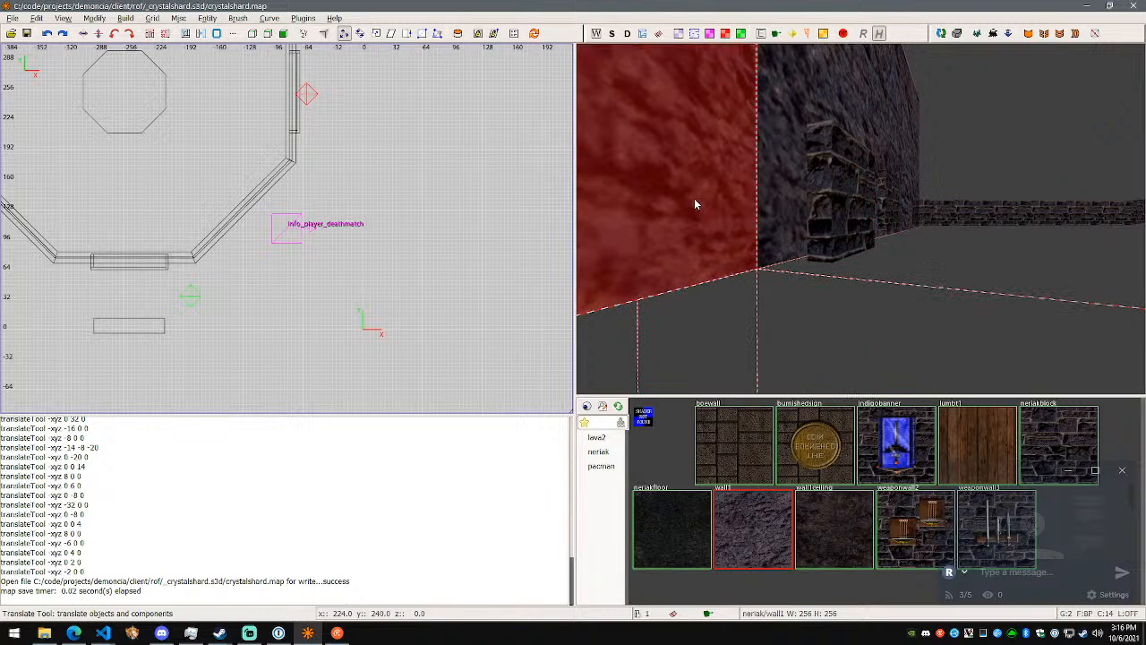
key("Escape")
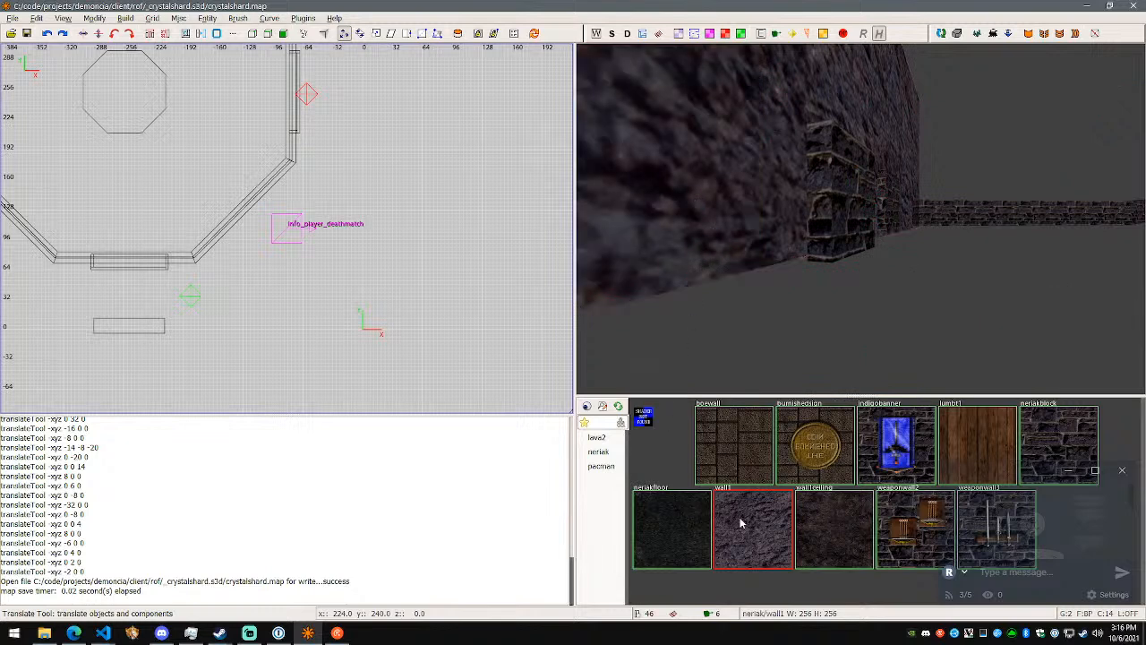
left_click(697, 220, "shift")
middle_click(697, 218, "ctrl")
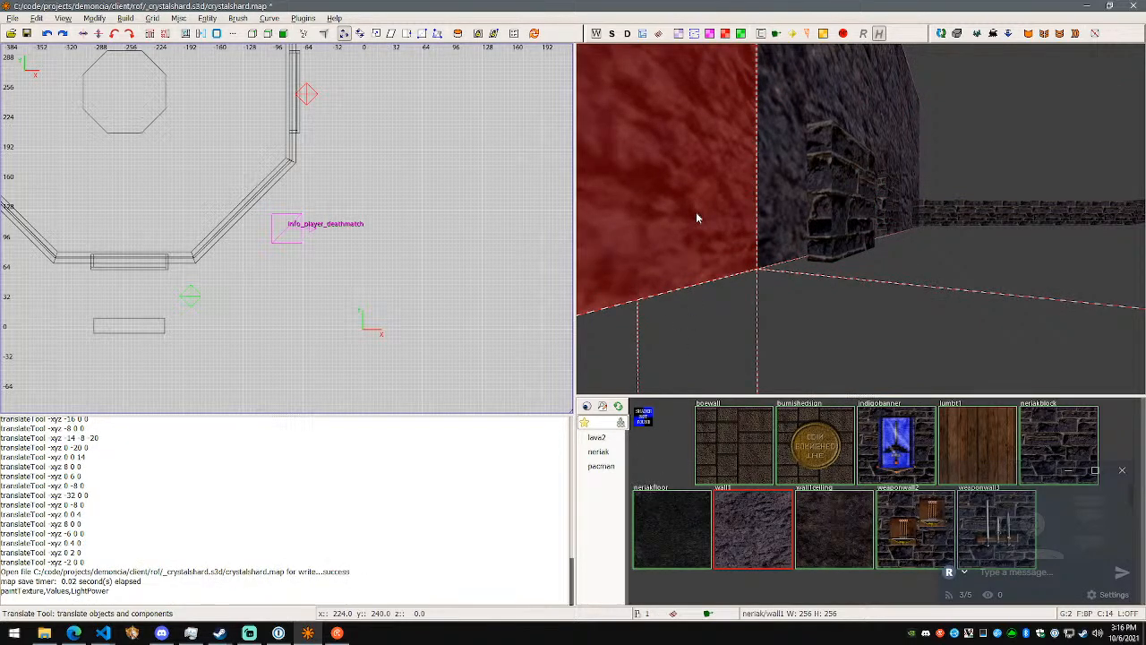
key("Escape")
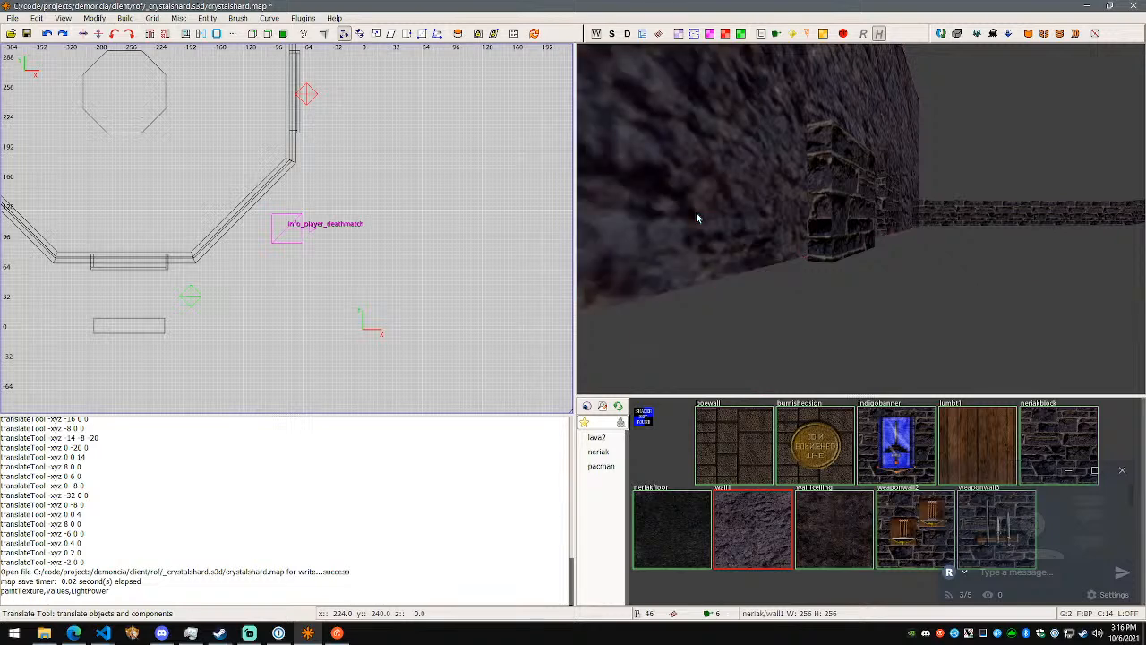
- Apply the wall1 texture to the brick block protruding from the rock wall, and clear the selection
left_click(698, 217, "shift")
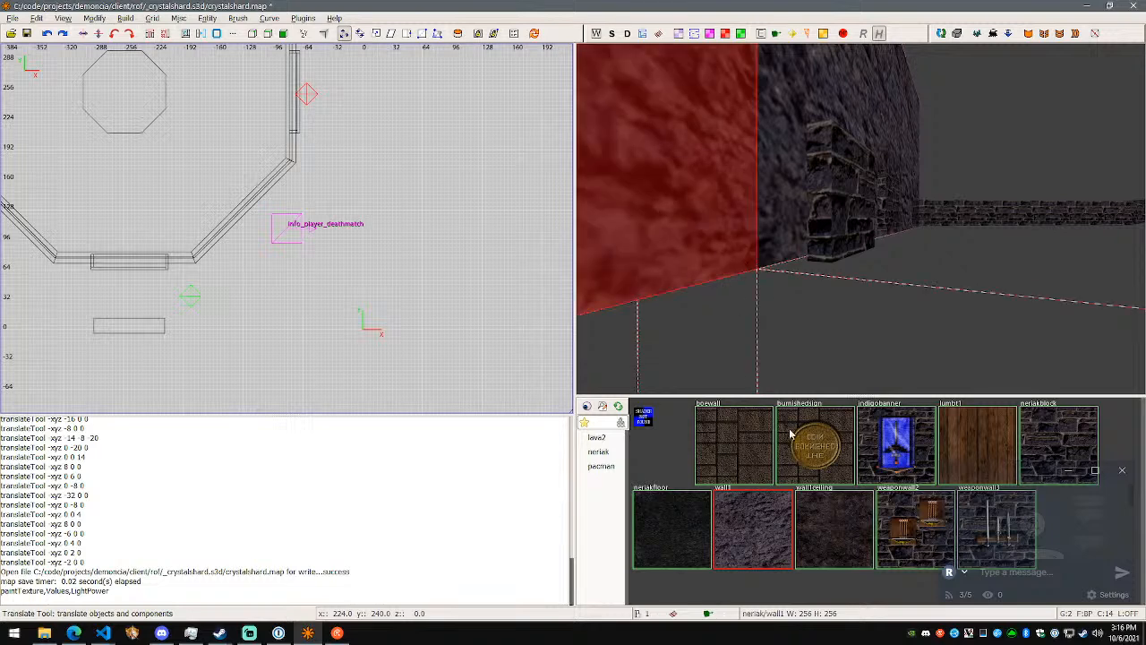
left_click(833, 233, "shift")
left_click(765, 528)
key("Escape")
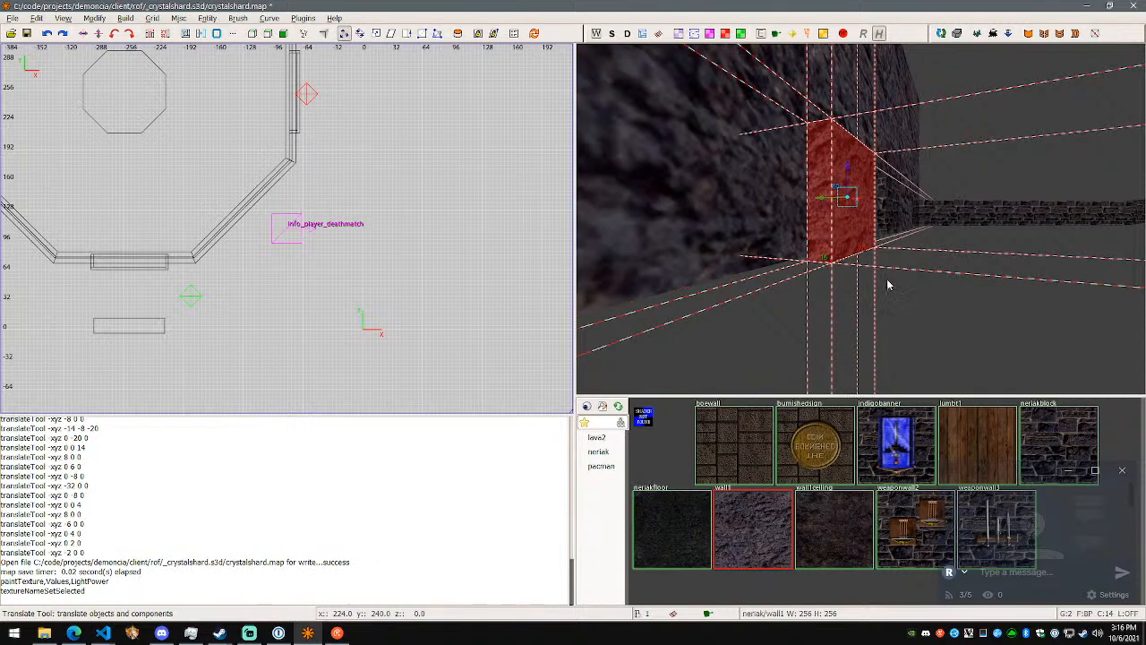
key("Escape")
- Examine the retextured block, the remaining brick block and the surrounding rock walls from several sides
right_click(888, 285)
key("w")
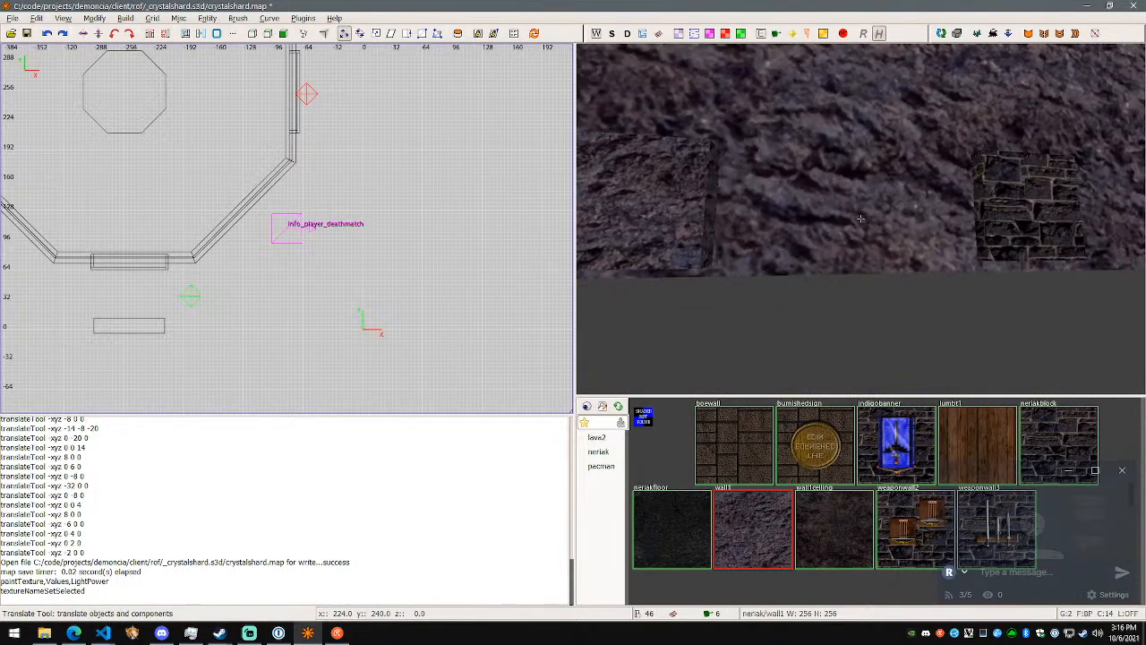
key("w")
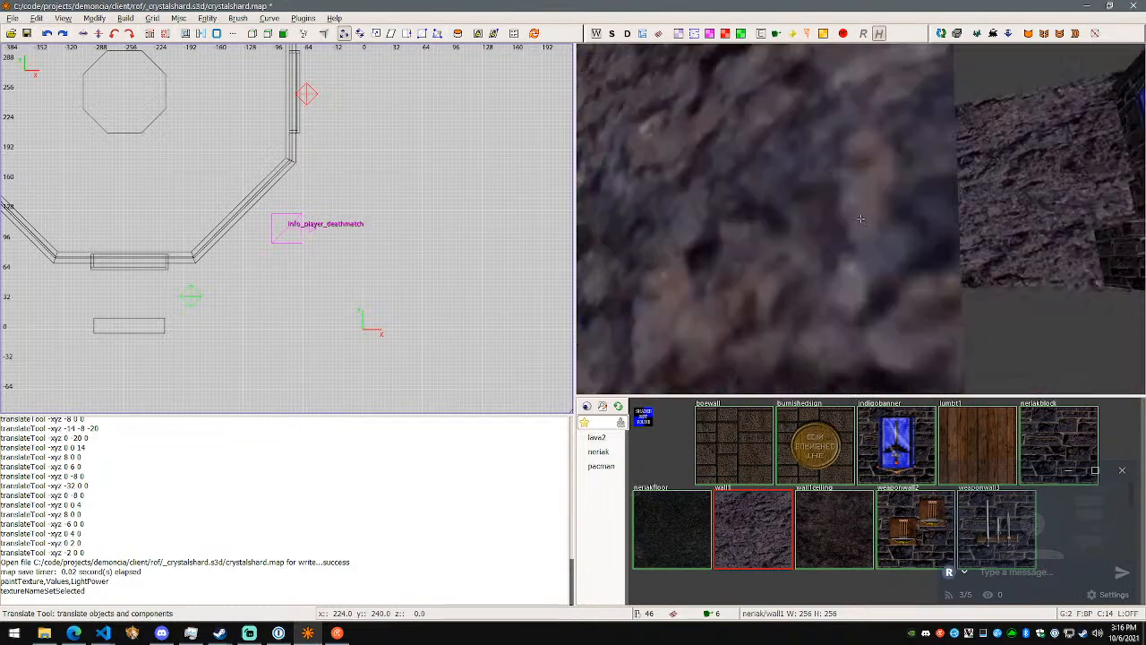
key("w")
left_click(861, 219, "shift")
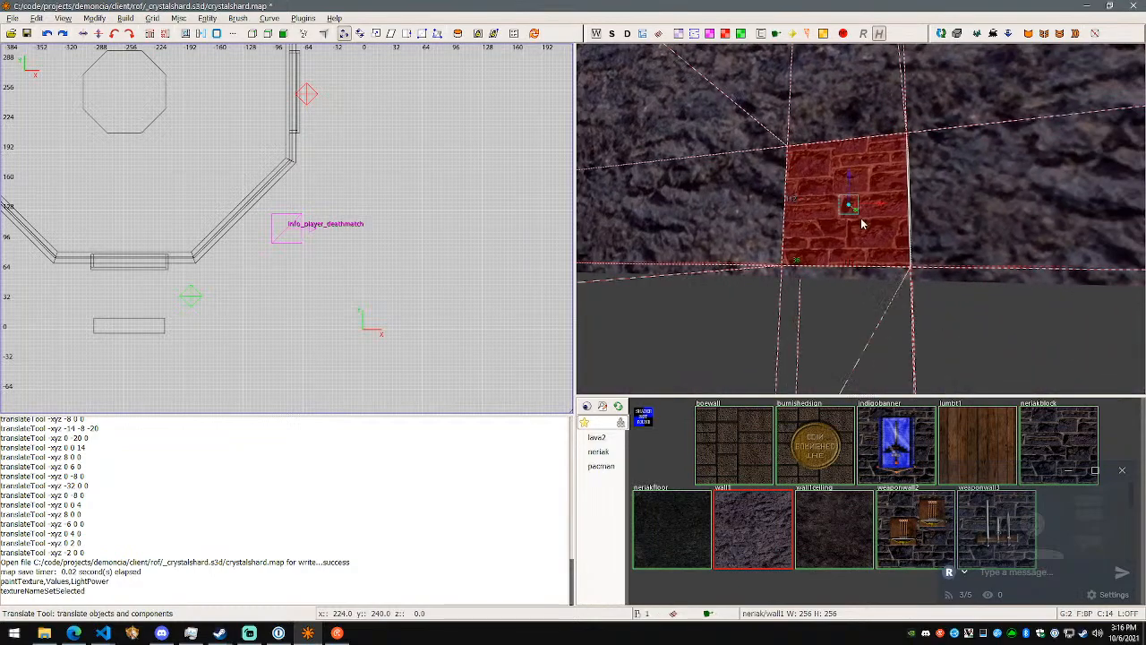
key("w")
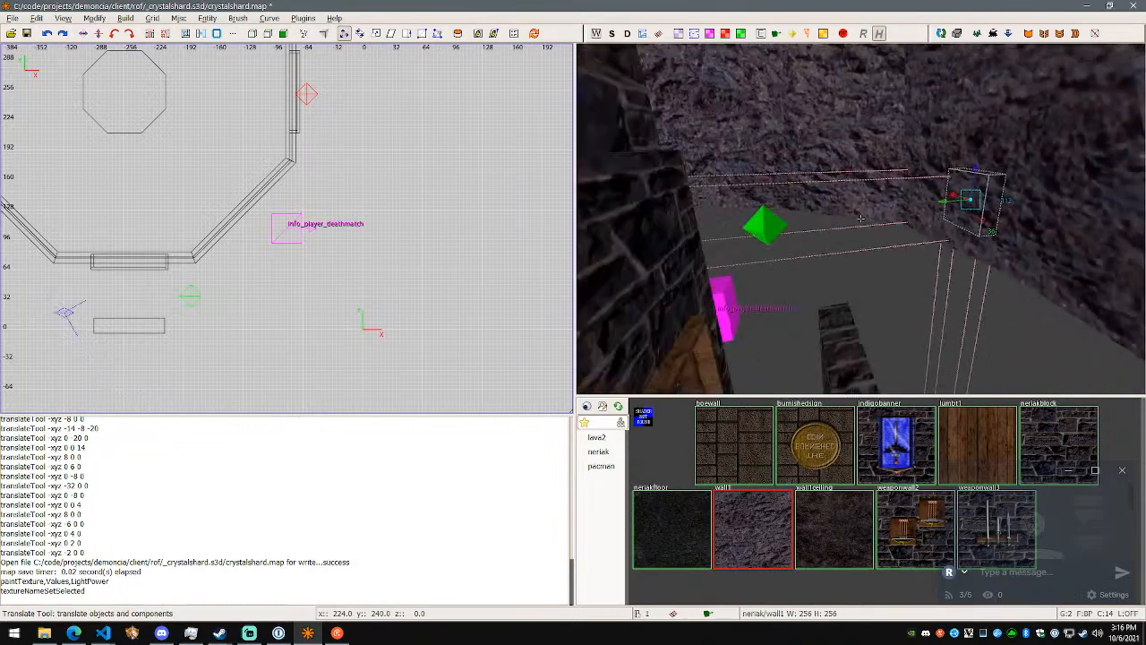
key("w")
key("s")
key("w")
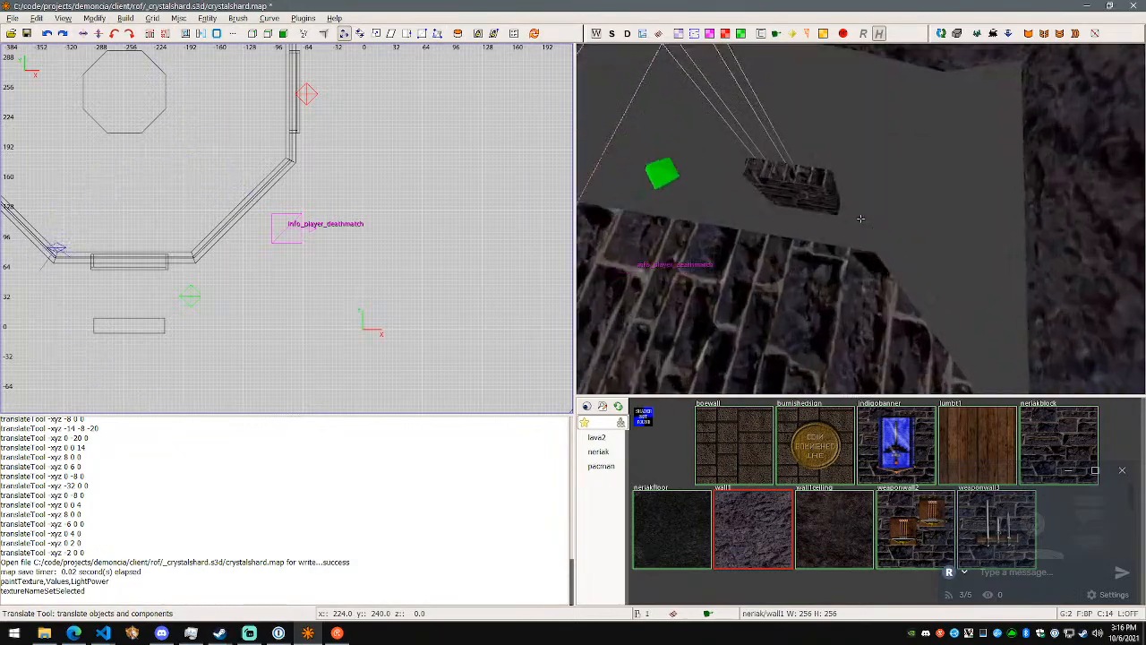
key("s")
key("w")
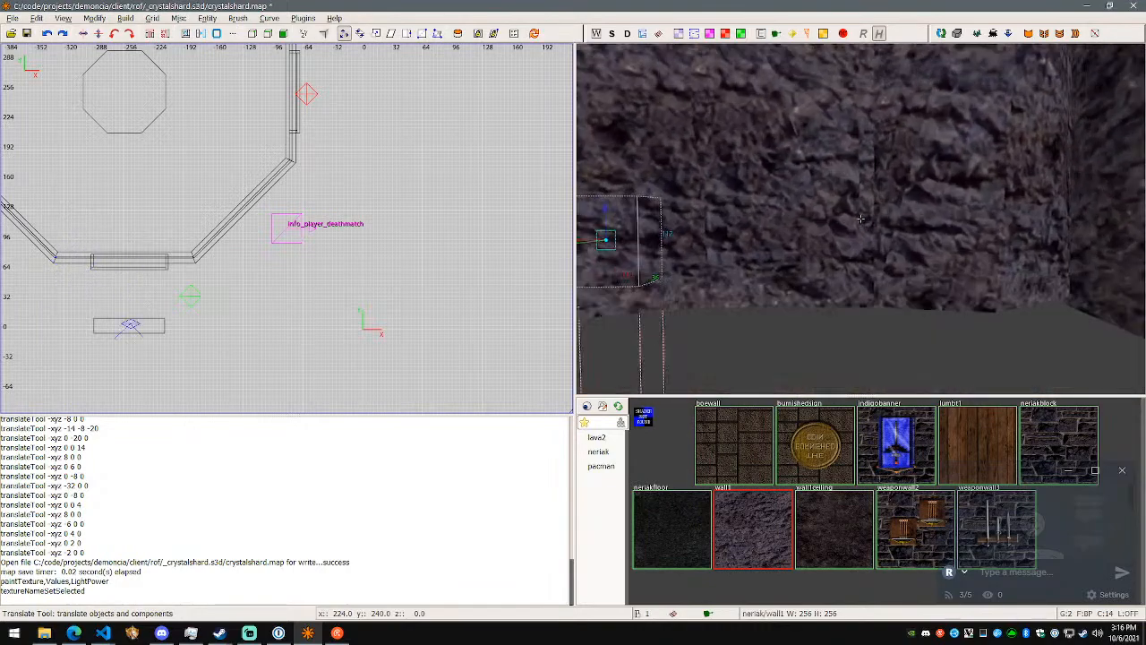
right_click(860, 218)
left_click(860, 218, "shift")
key("s")
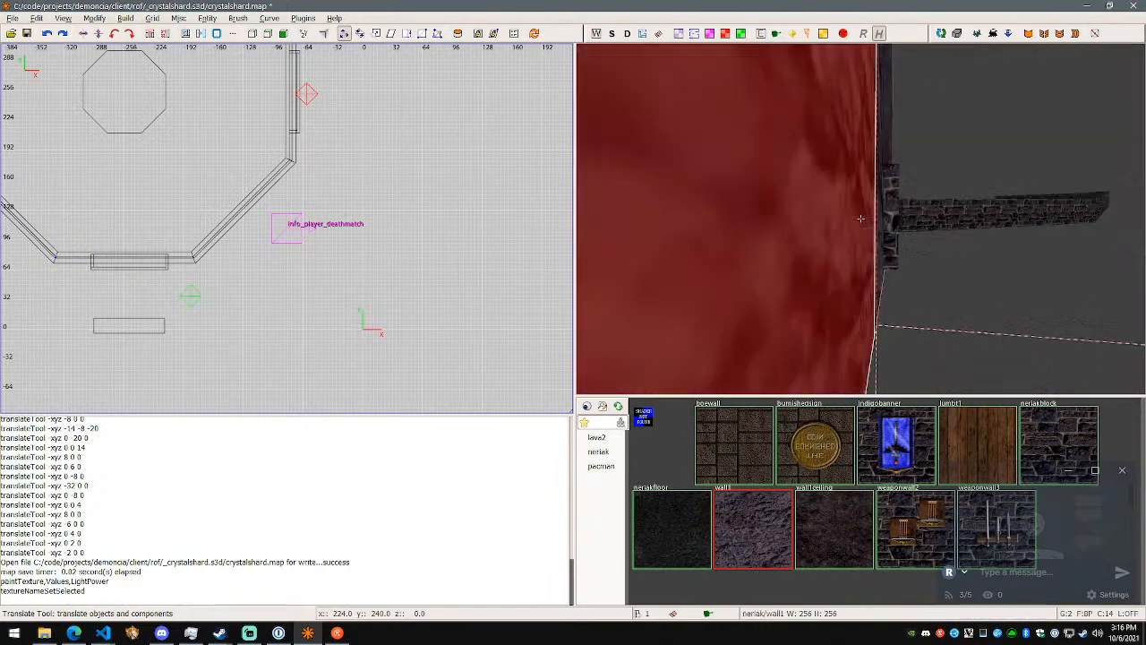
right_click(861, 219)
key("Escape")
- Select the retextured rock block, set the grid size to 8 and translate the block 68 units along X
left_click(777, 224, "shift")
right_click(856, 230)
key("w")
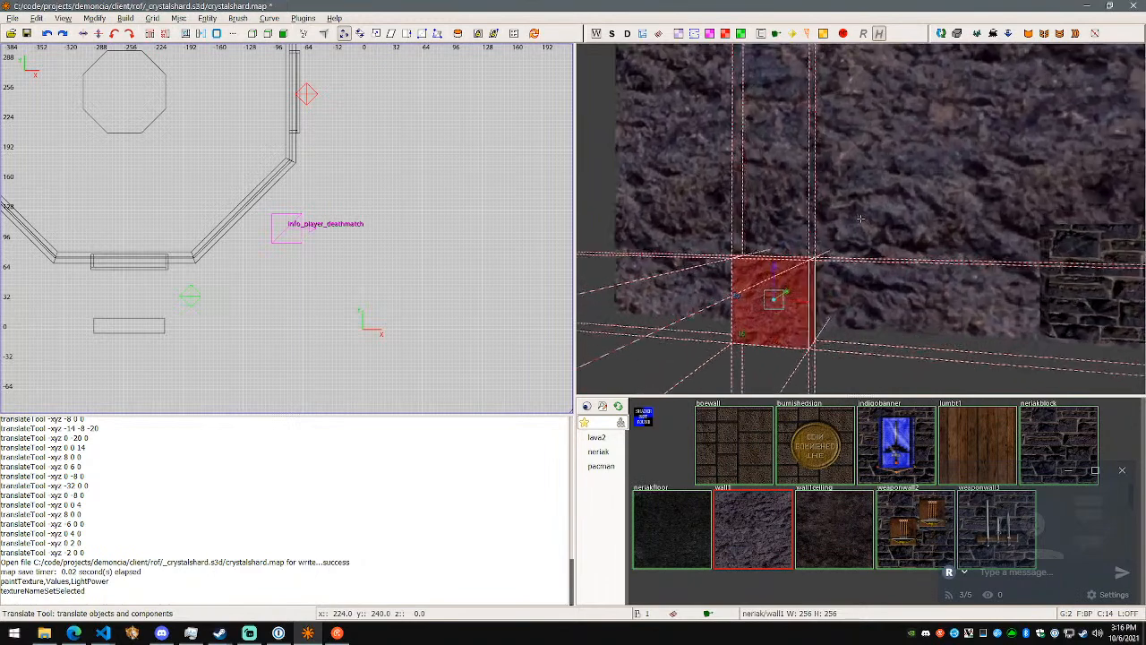
left_click_drag(707, 292, 828, 293)
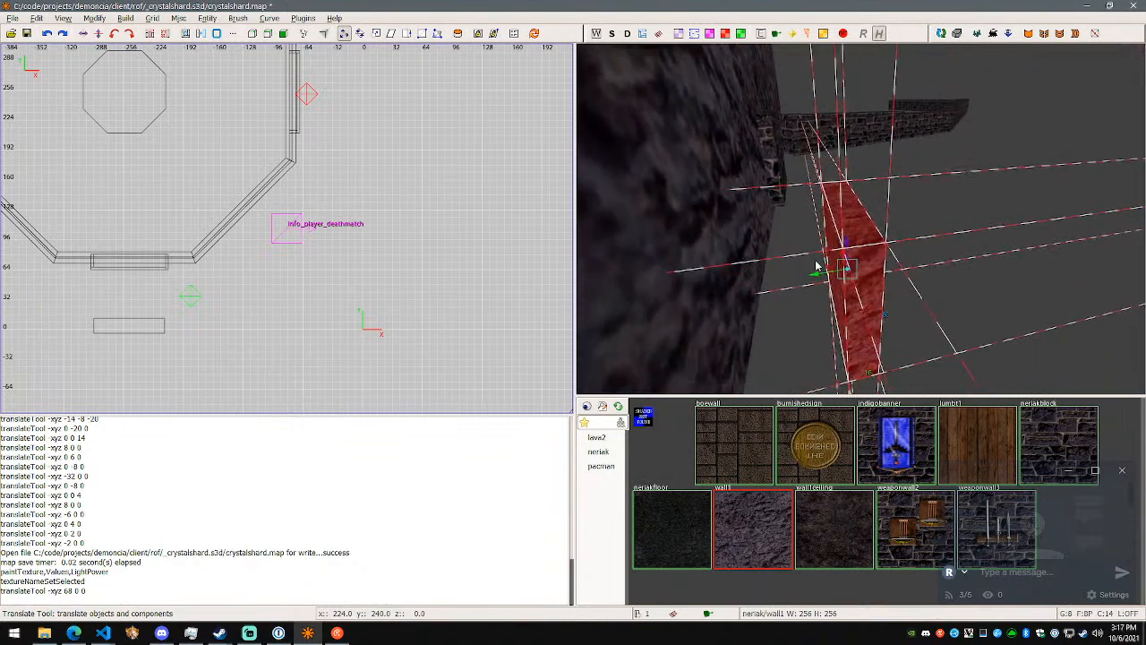
- Translate the rock block 64 units and another 56 units along Y towards the corner gap
right_click(691, 284)
key("a")
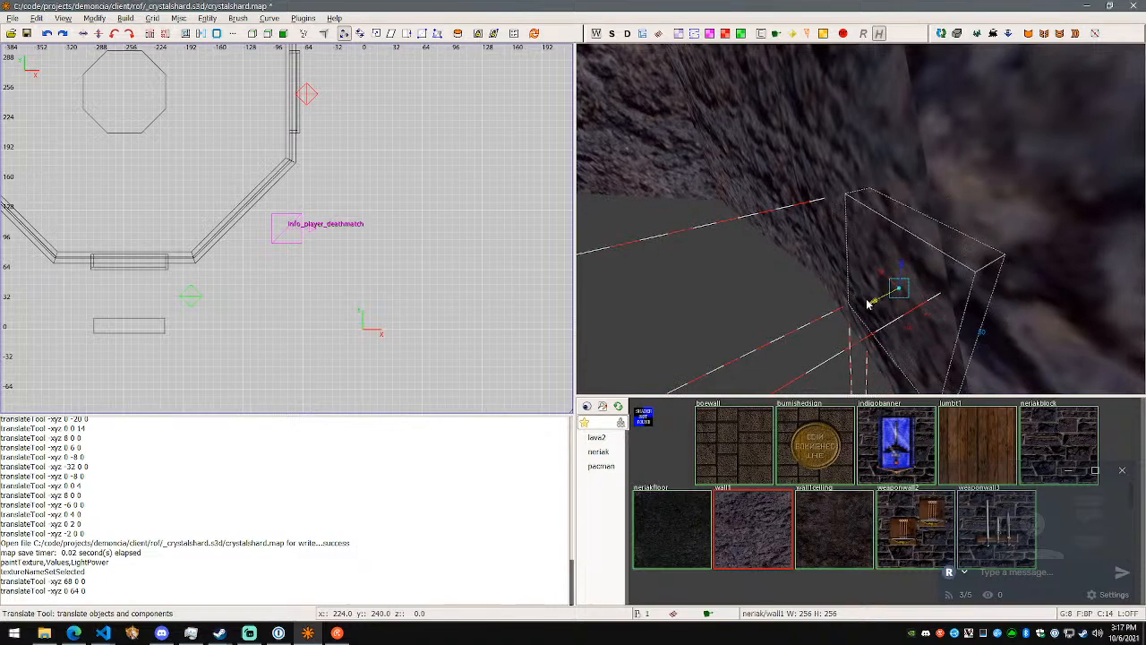
right_click(848, 315)
key("a")
key("w")
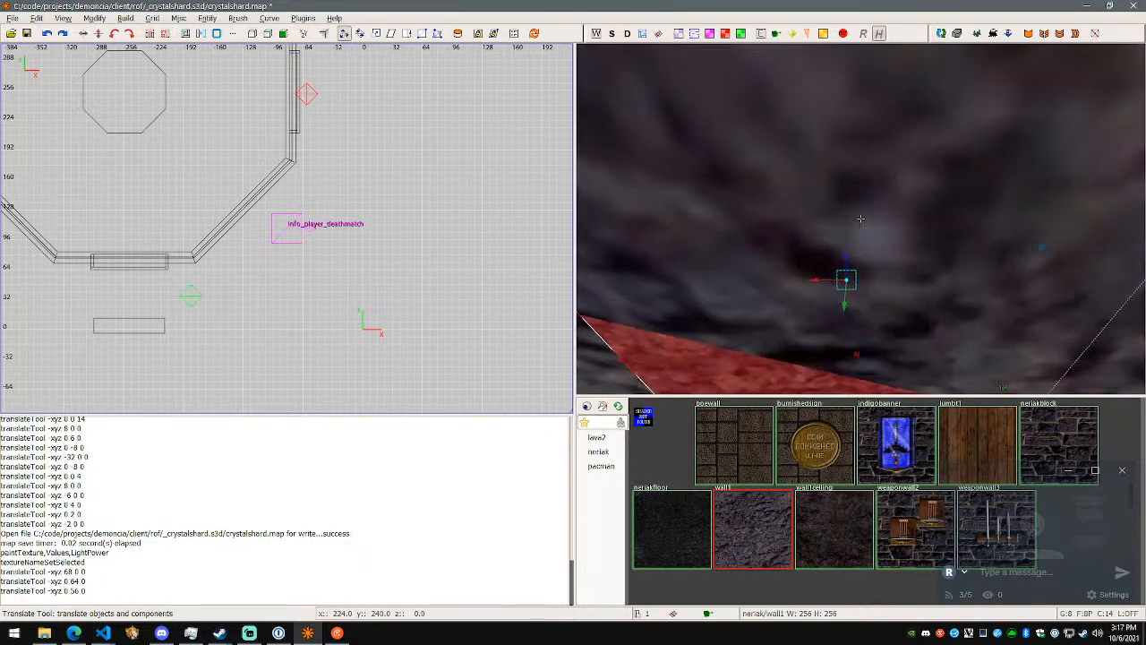
- Inspect the block's fit against the neighbouring wall and translate it a further 8 units along Y
key("s")
key("d")
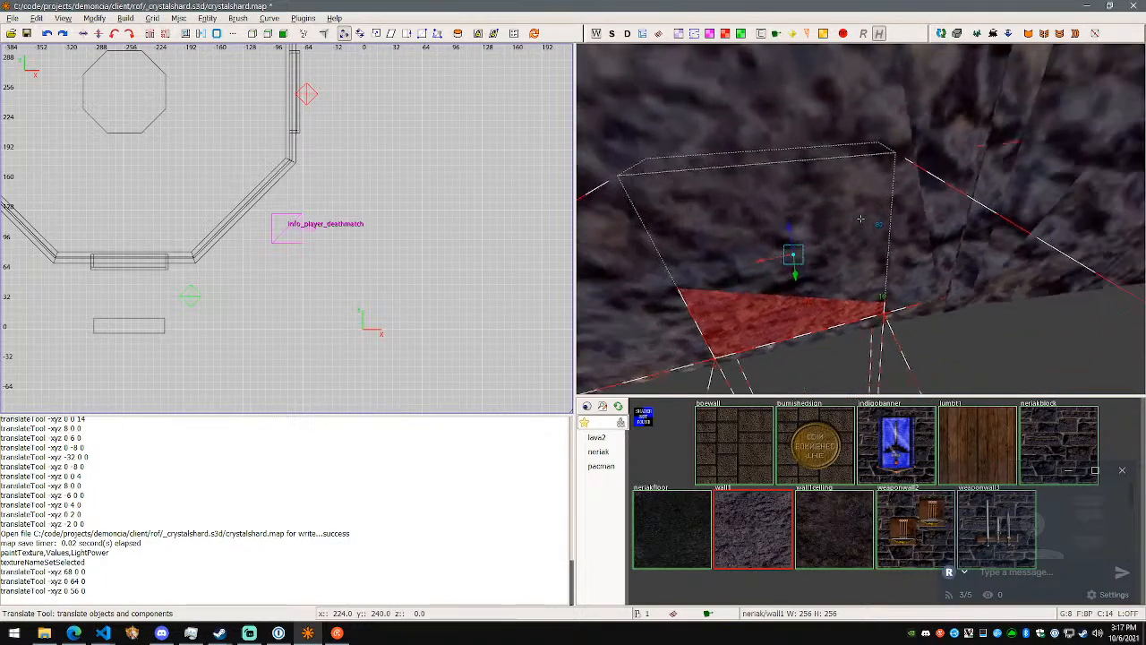
key("a")
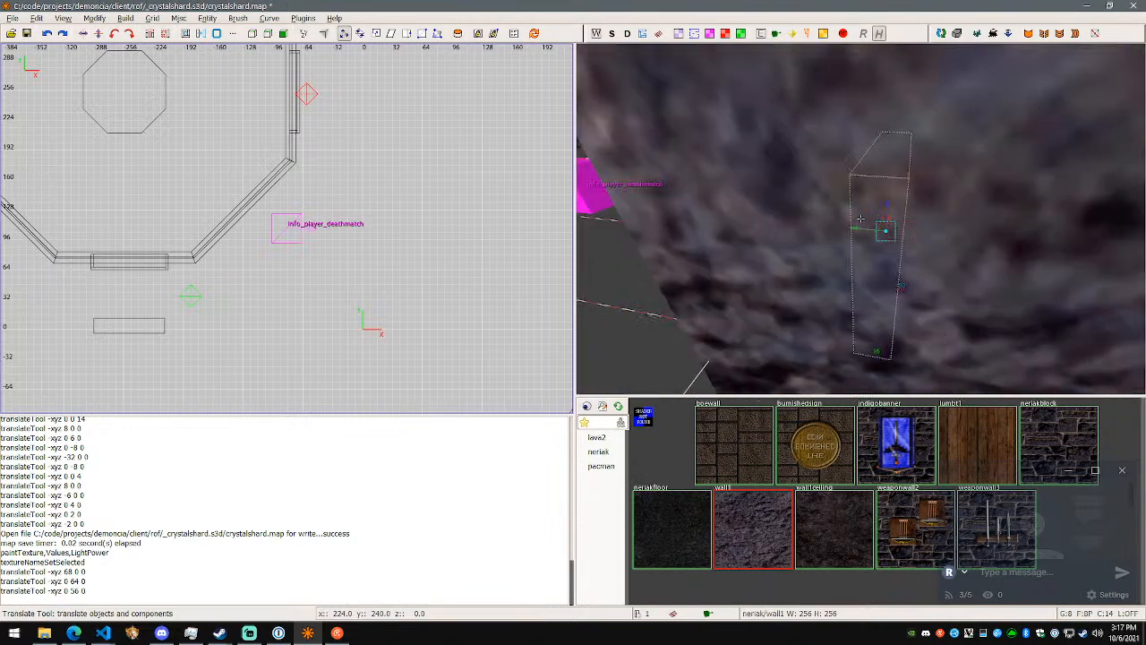
right_click(861, 219)
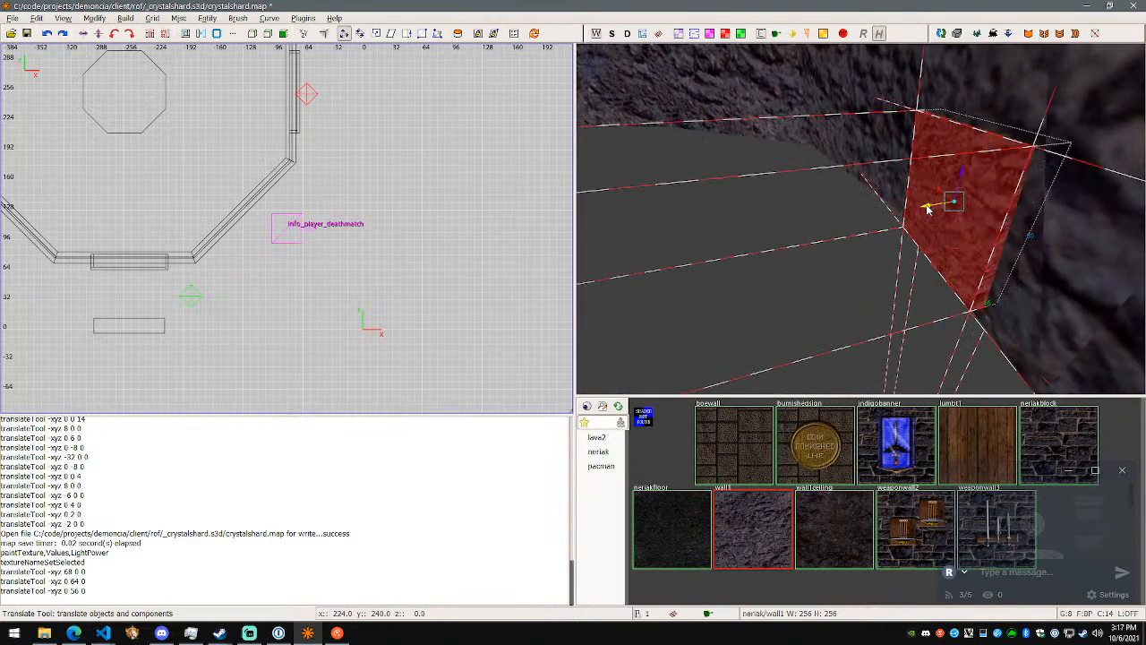
left_click_drag(927, 206, 926, 205)
- Show the hidden floor and translate the rock block -8 units along Z to meet it
key("a")
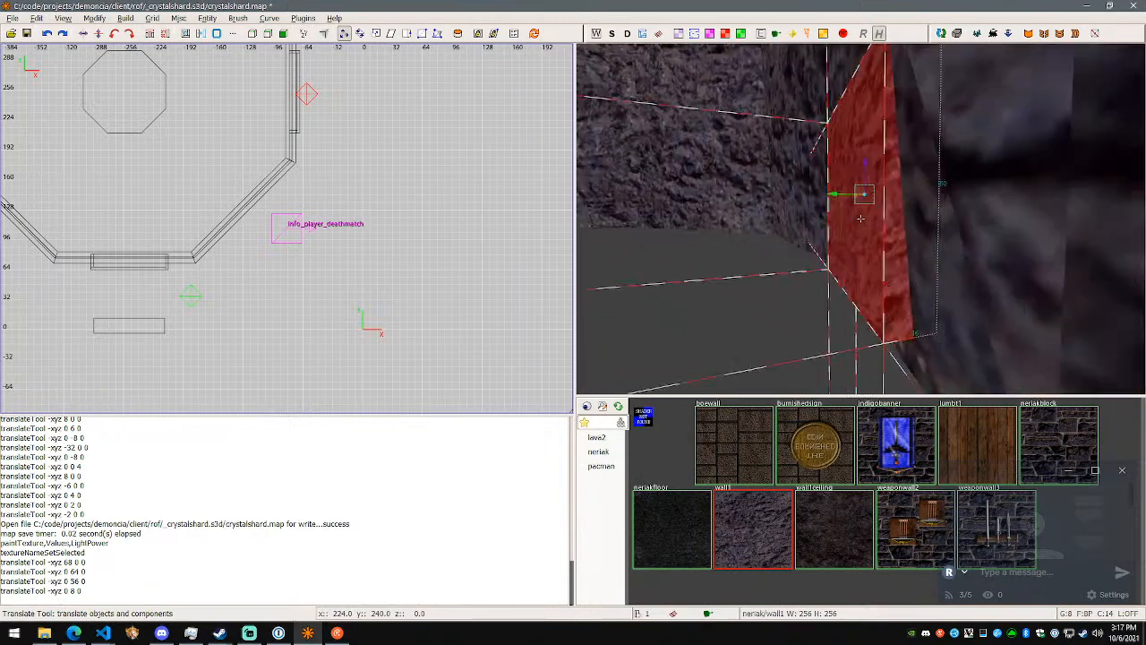
key("d")
right_click(860, 218)
key("shift+h")
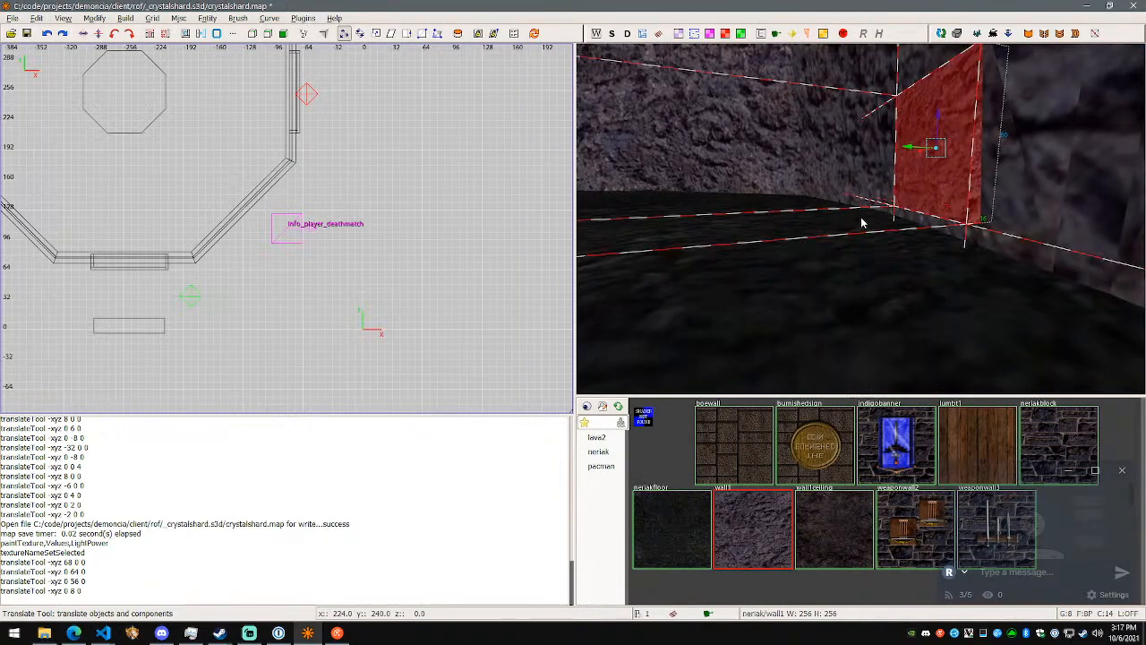
key("w")
right_click(802, 160)
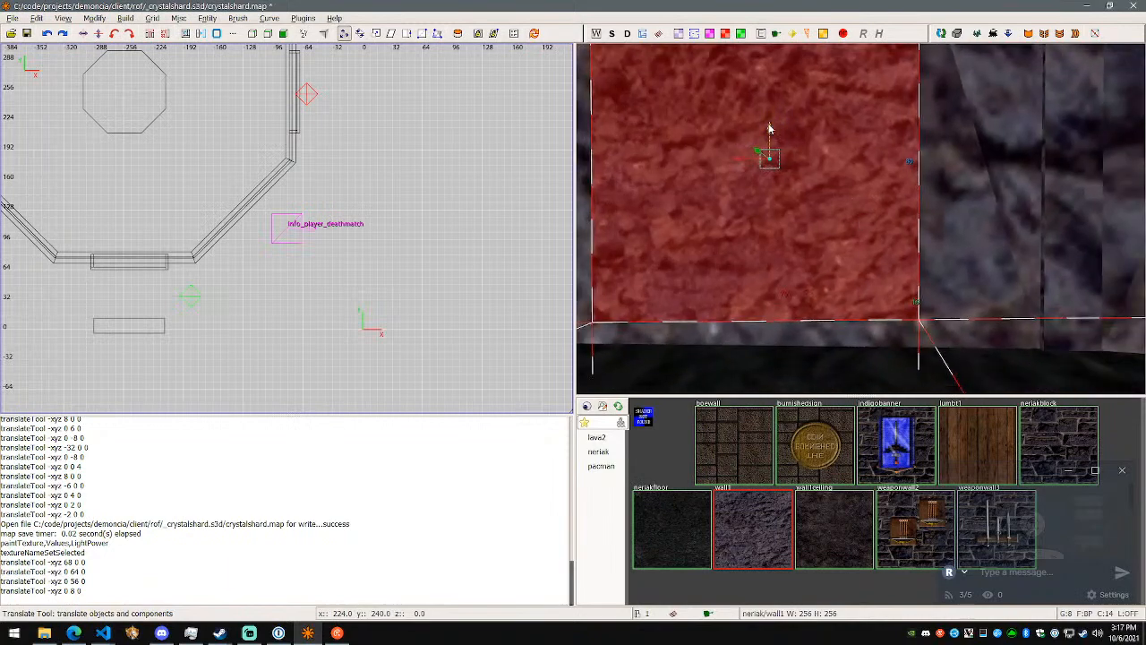
left_click_drag(769, 143, 772, 176)
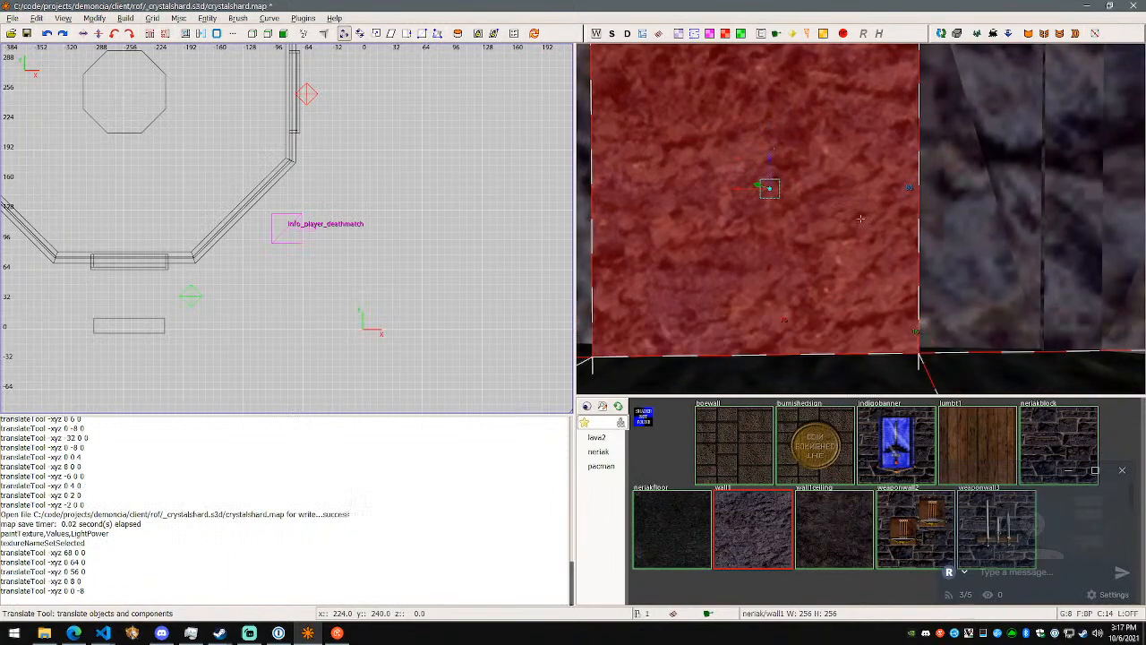
- Check the block's joint with the floor, deselect the block and hide the floor again
right_click(772, 178)
key("w")
key("w")
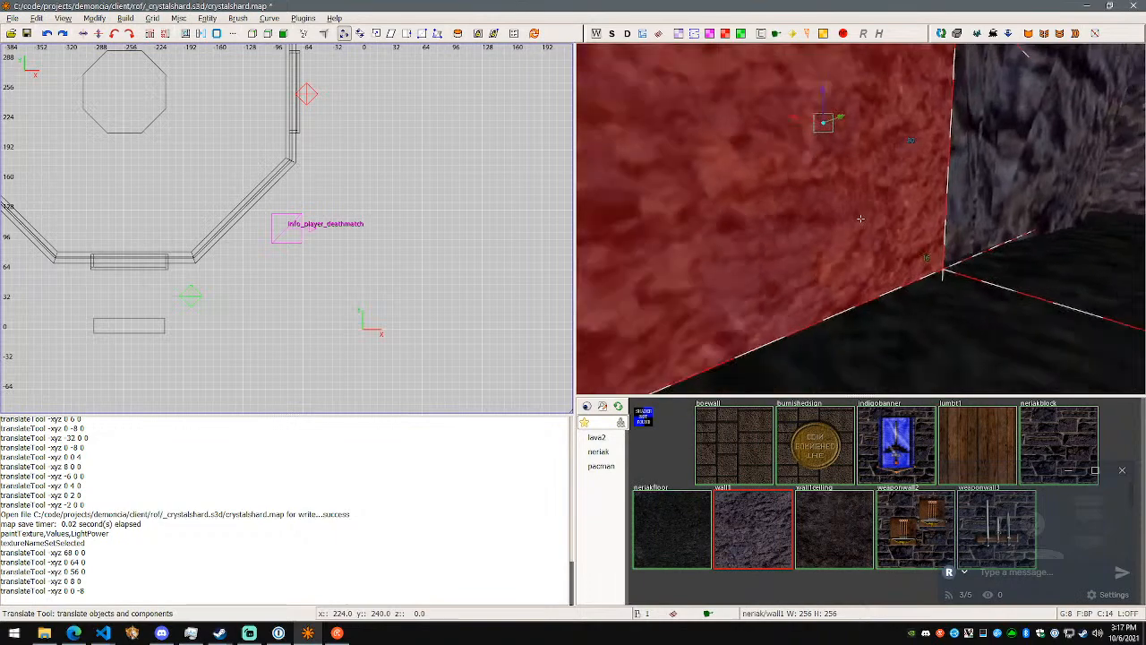
right_click(788, 246)
right_click(789, 246)
key("w")
key("s")
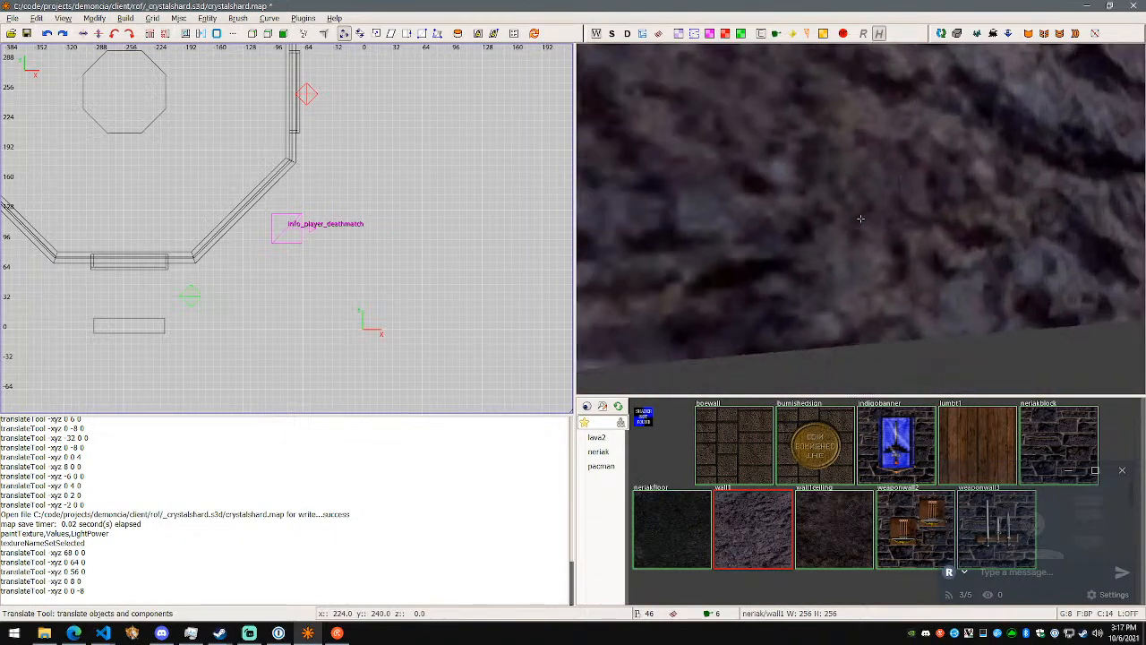
- Select the rock block's end face in face mode and translate it -128 units along Y to lengthen the block
right_click(860, 218)
left_click(866, 204, "shift")
right_click(866, 203)
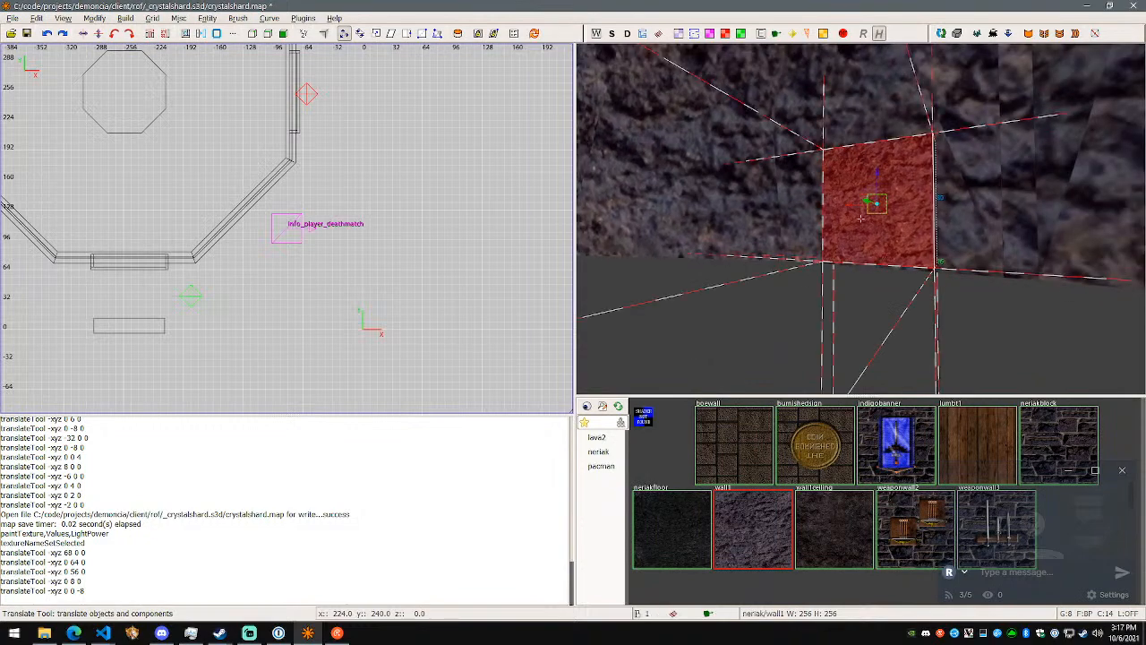
key("w")
right_click(860, 219)
key("f")
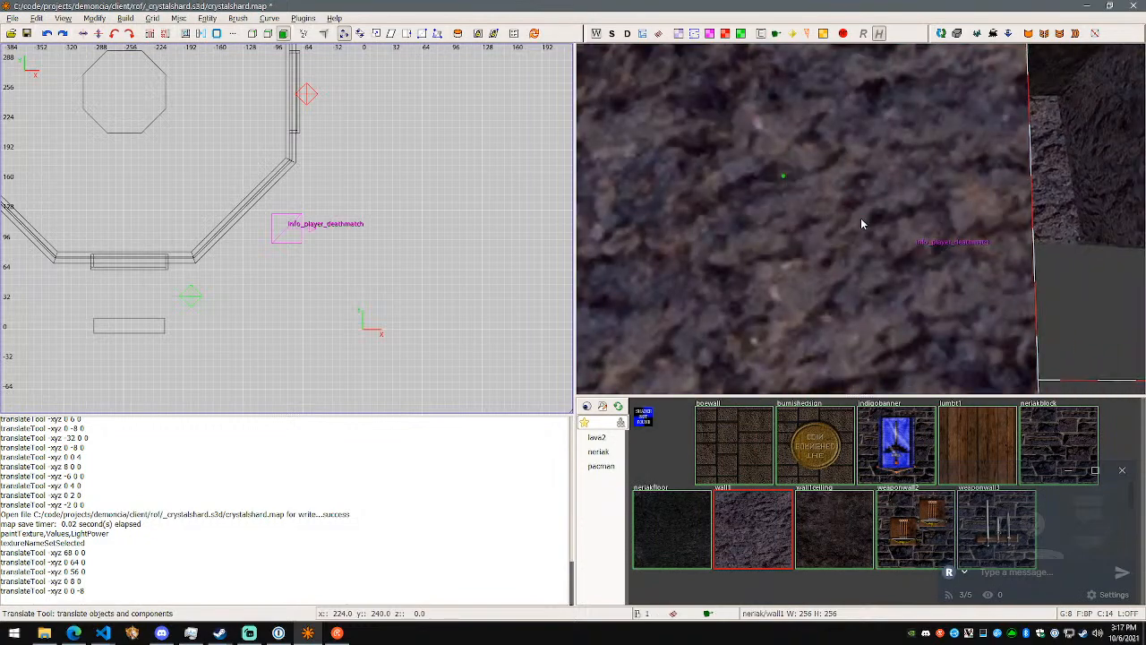
left_click(849, 213, "shift")
right_click(849, 214)
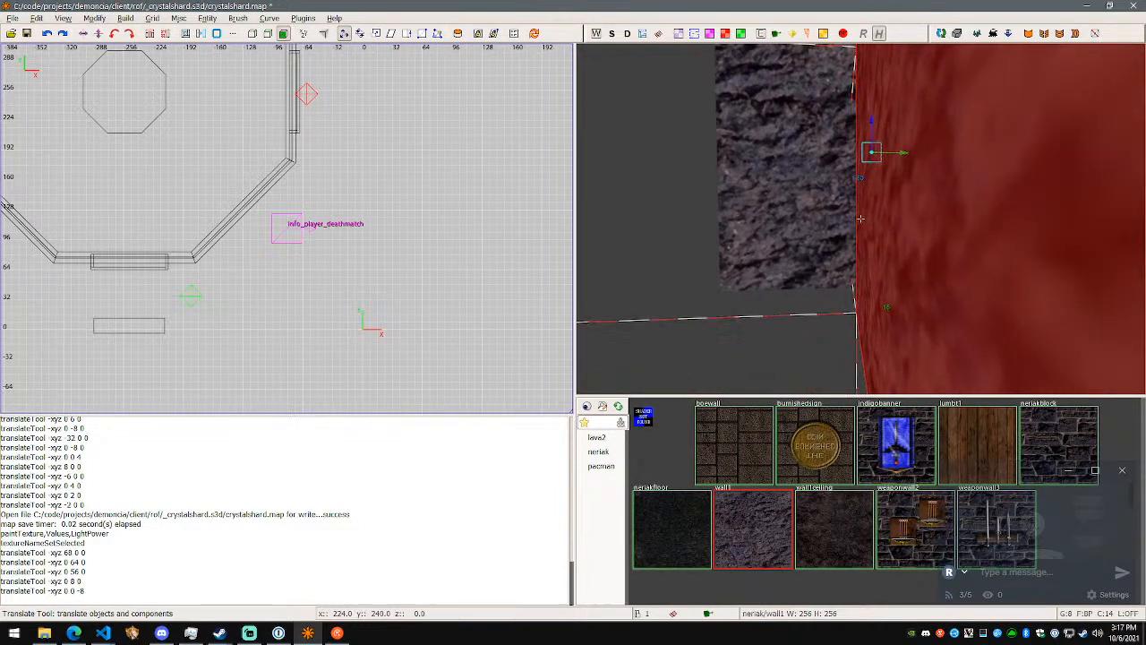
right_click(861, 218)
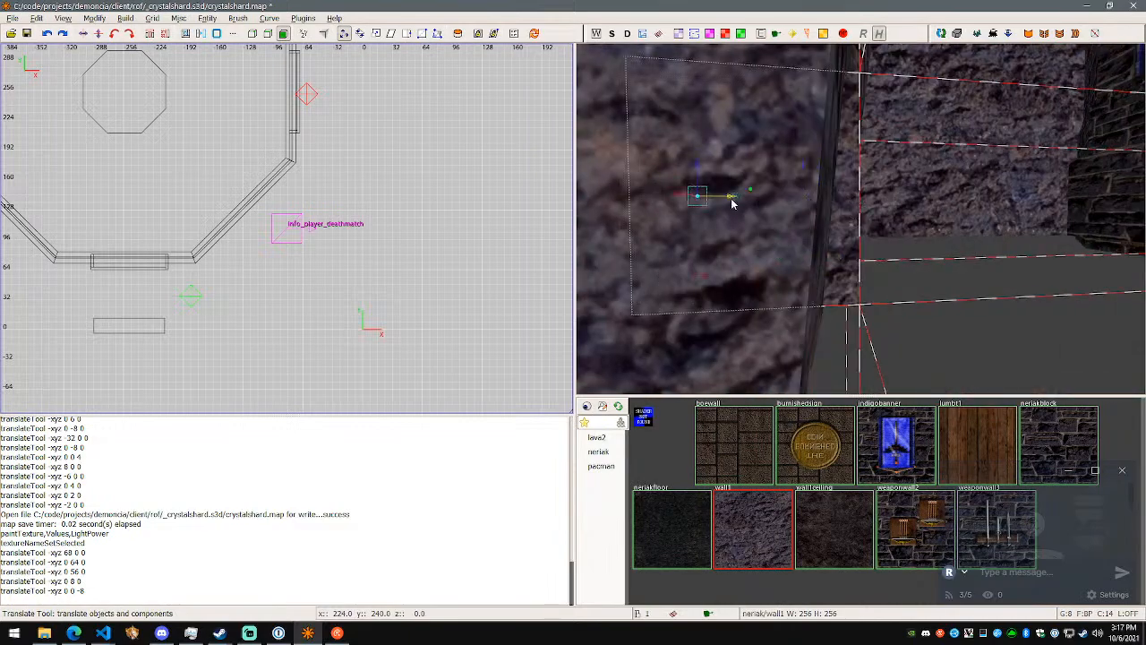
left_click_drag(572, 203, 572, 199)
- Examine the lengthened block from several sides where it meets the neighbouring rock walls and the floor, and deselect it
right_click(618, 197)
key("s")
key("w")
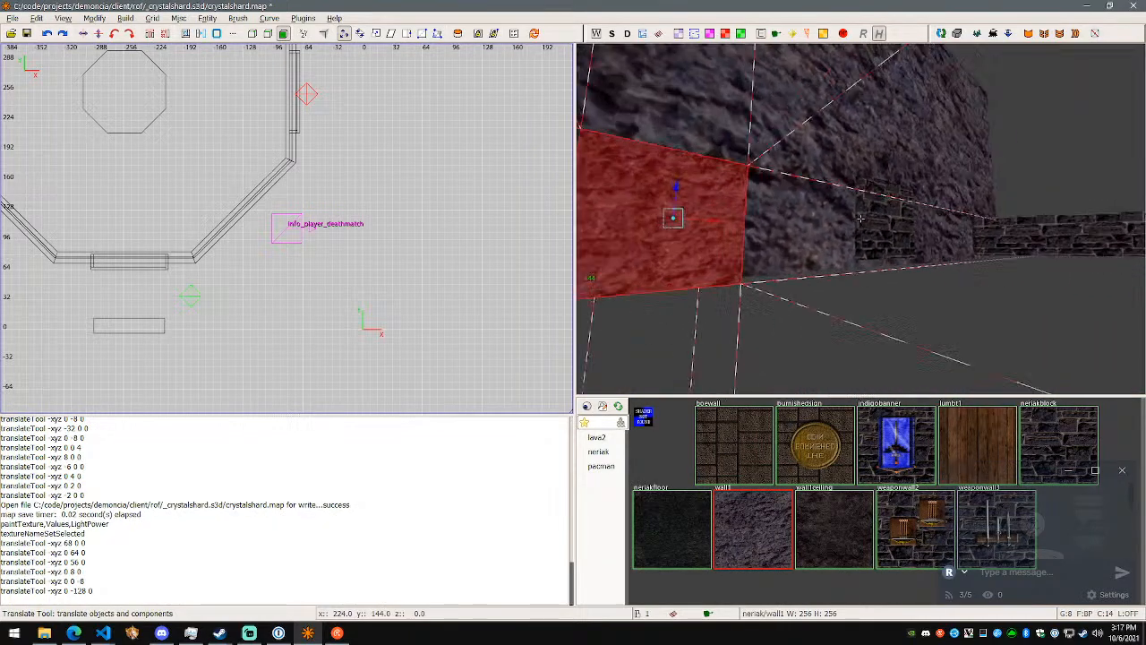
right_click(860, 218)
right_click(860, 217)
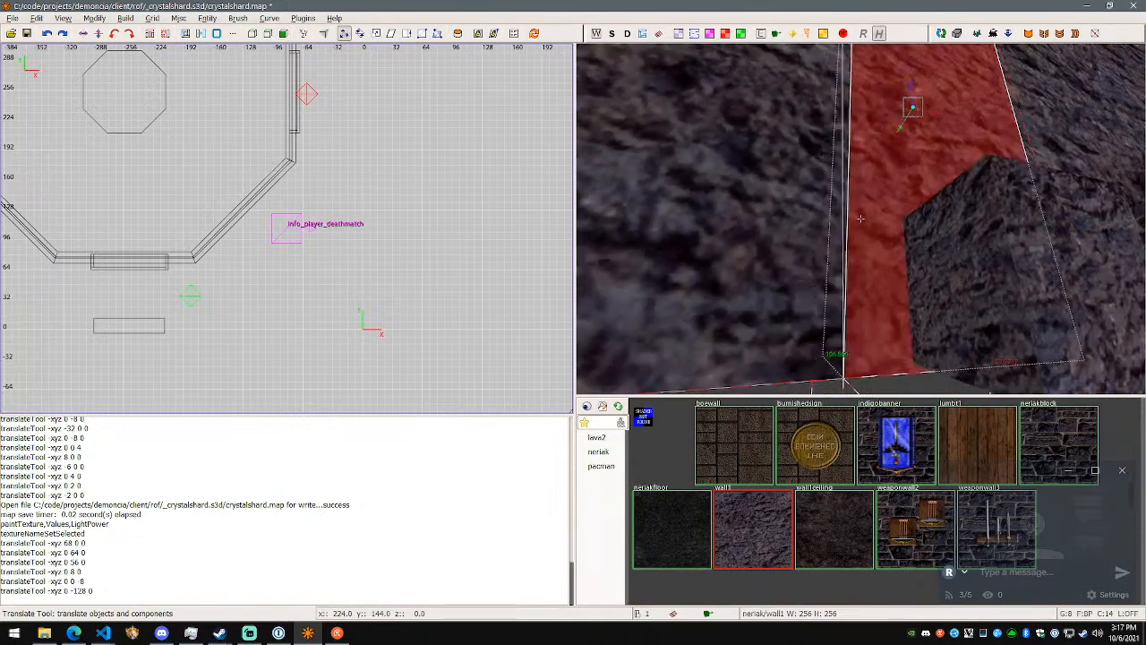
key("a")
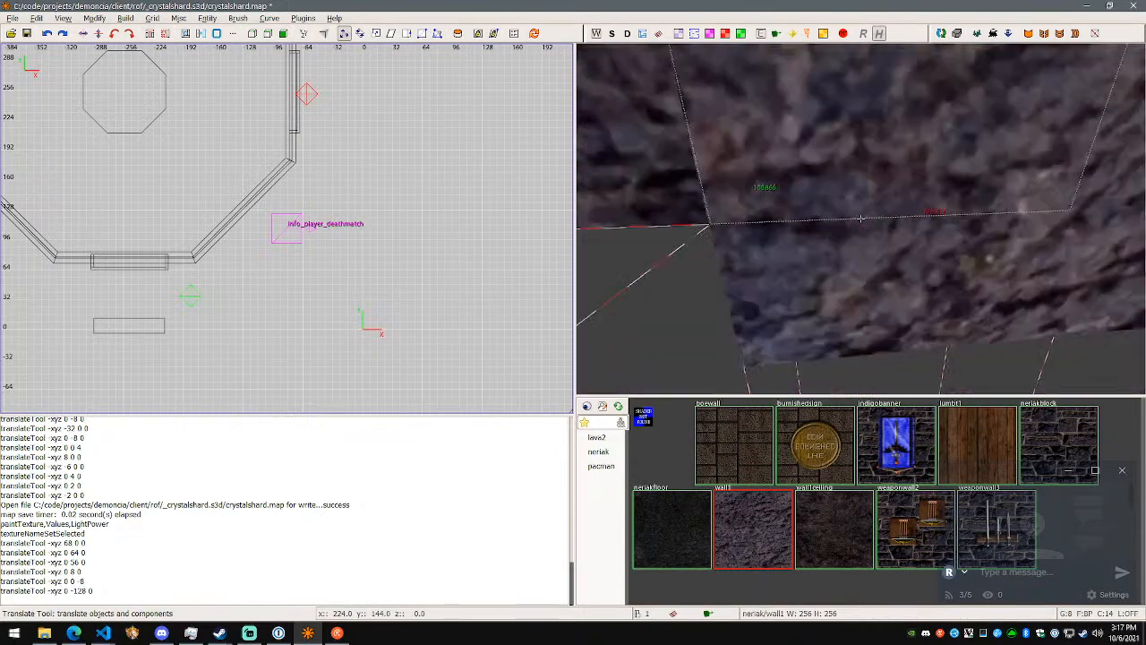
key("s")
key("w")
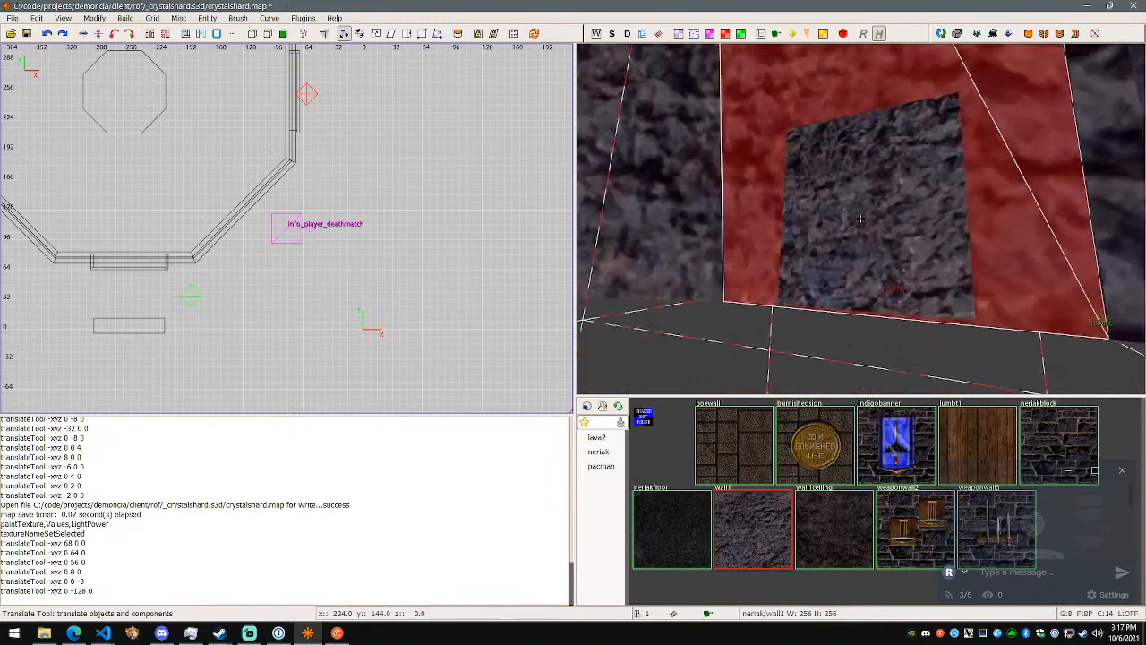
key("d")
key("a")
key("d")
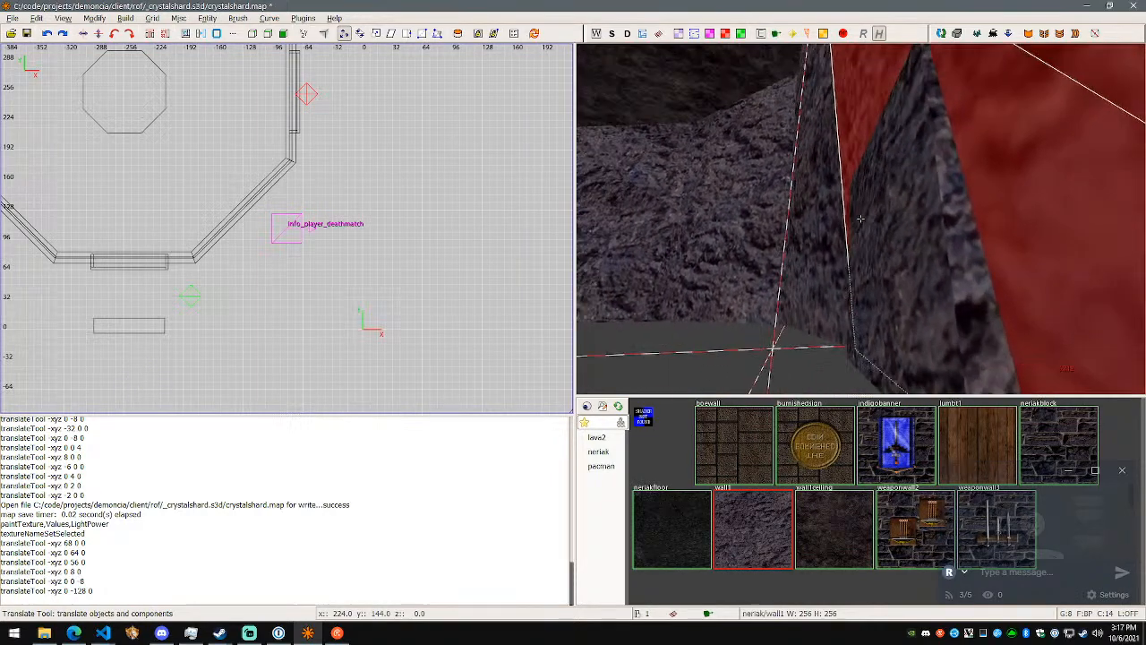
key("w")
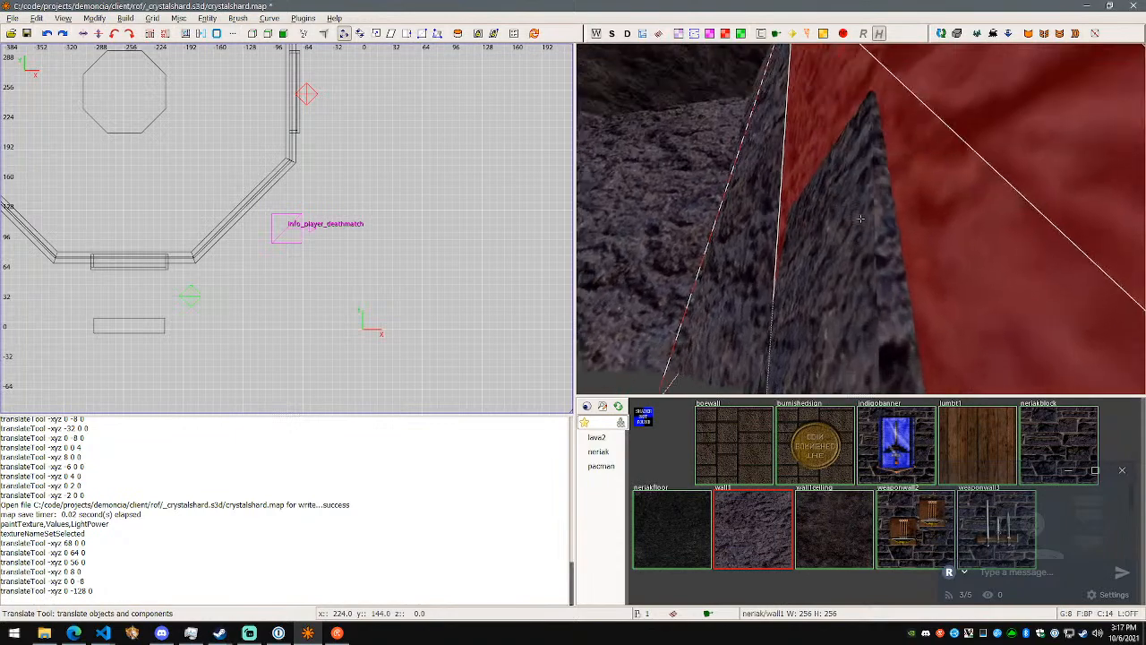
key("d")
key("s")
key("w")
right_click(861, 219)
key("Escape")
- Reselect the block, pick its end face and translate that face a further -112 units along Y
left_click(883, 224, "shift")
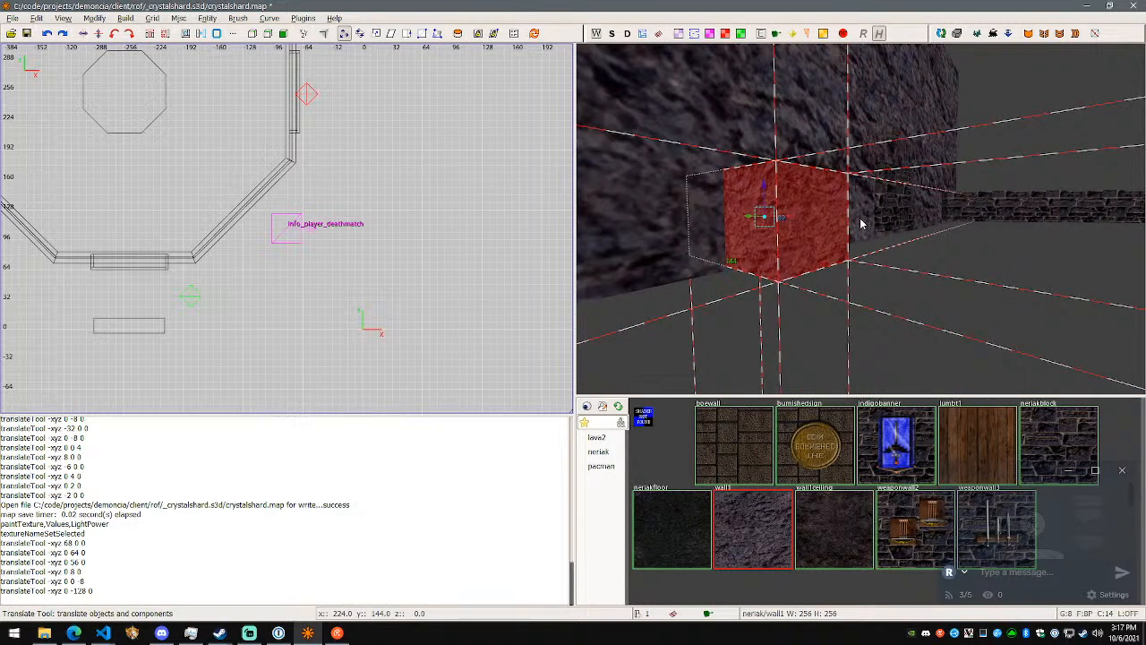
right_click(842, 239)
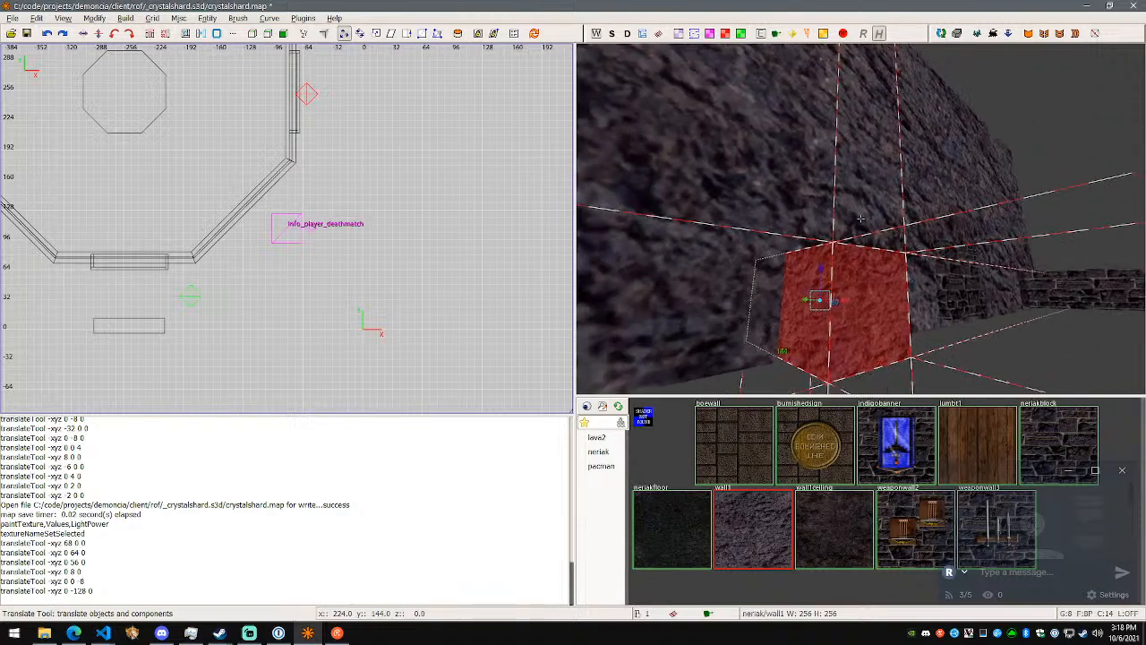
key("w")
key("s")
key("w")
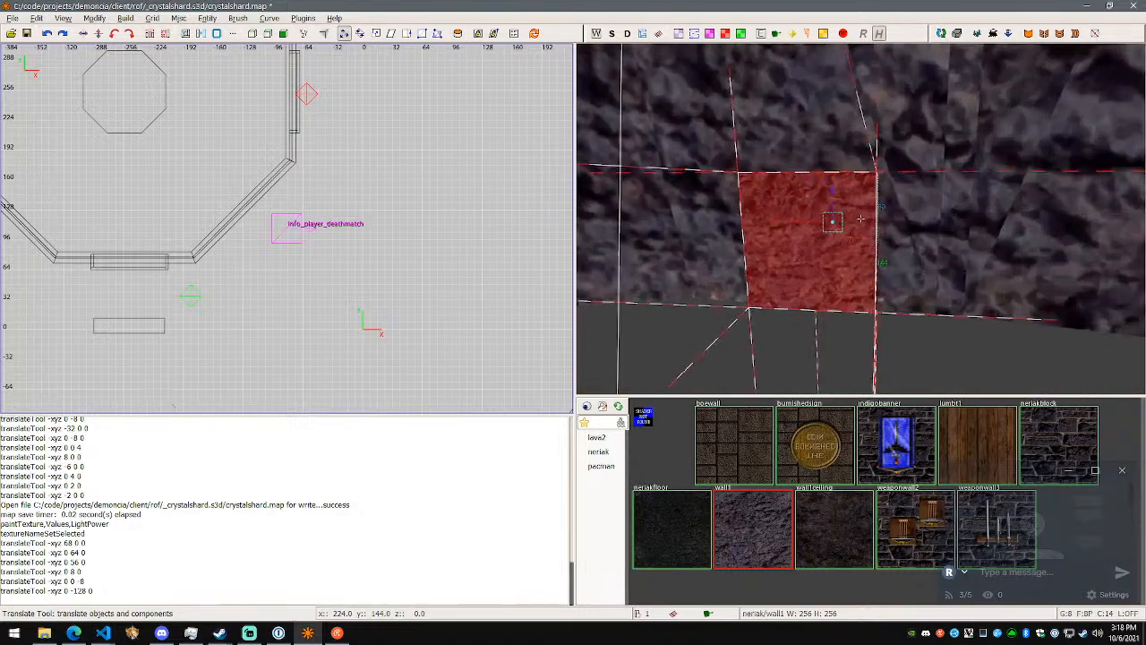
key("s")
right_click(860, 218)
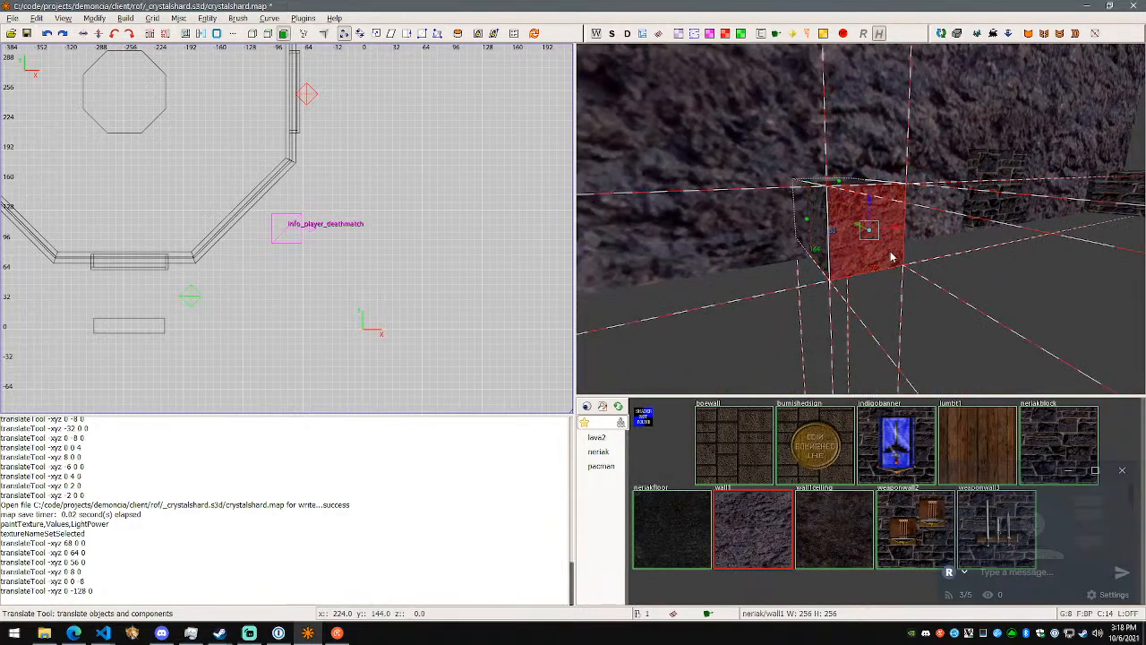
right_click(870, 206)
key("a")
right_click(861, 219)
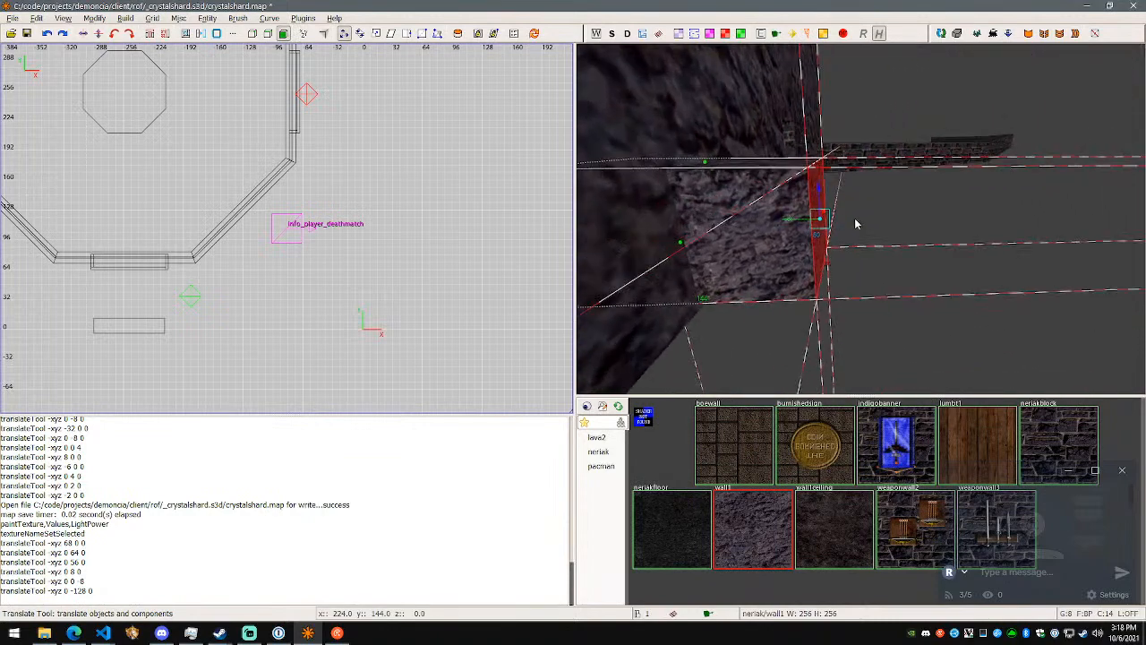
left_click_drag(790, 221, 948, 221)
right_click(948, 221)
key("d")
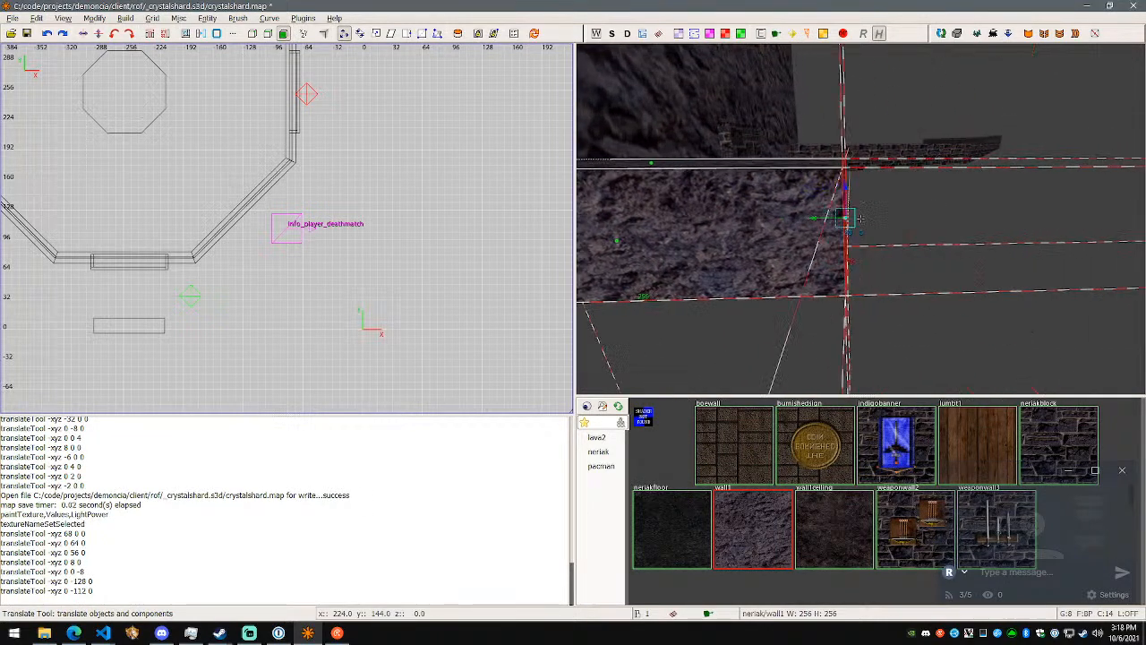
- Try to raise the block's end face by 8 and another 32 units along Z, and deselect the face
right_click(860, 218)
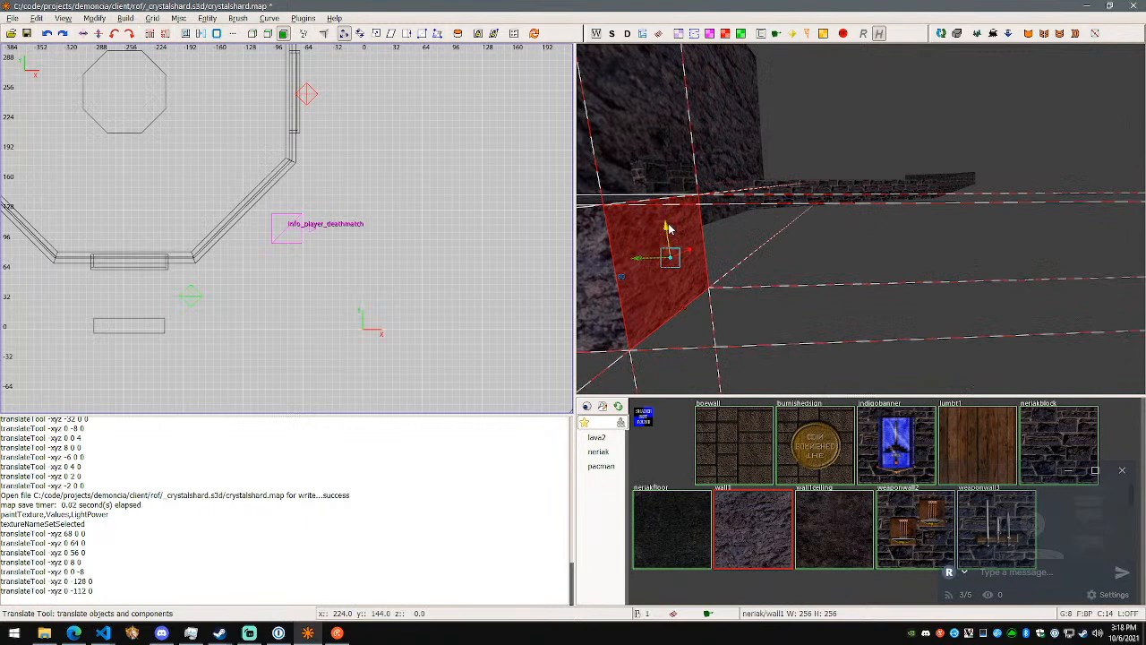
left_click_drag(663, 213, 676, 227)
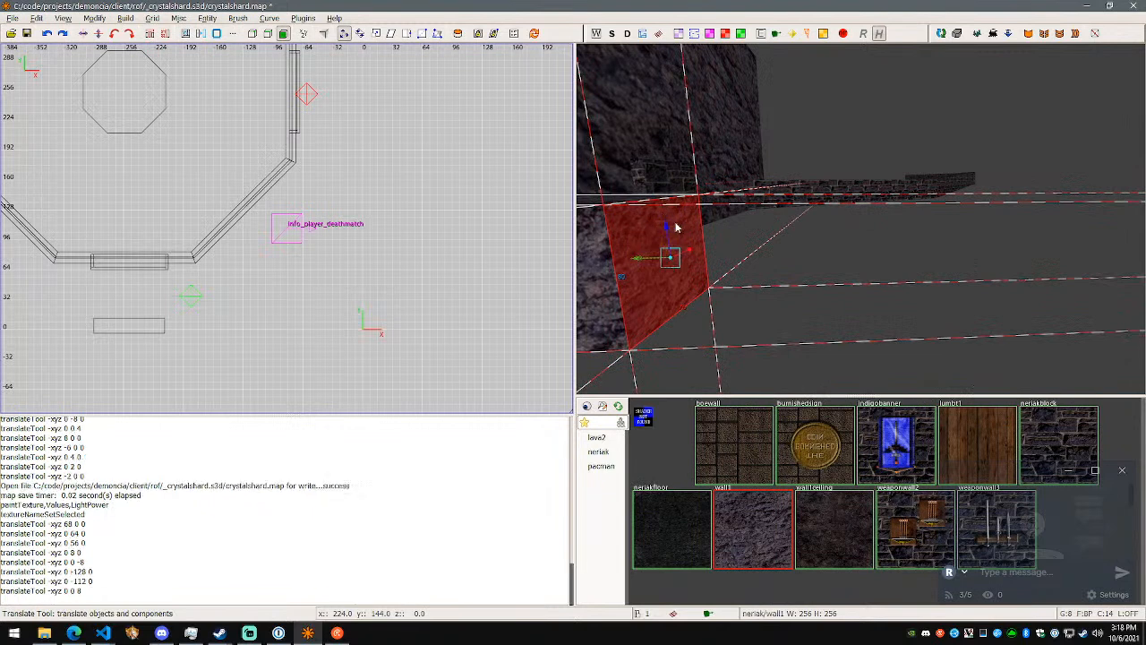
left_click_drag(669, 182, 742, 219)
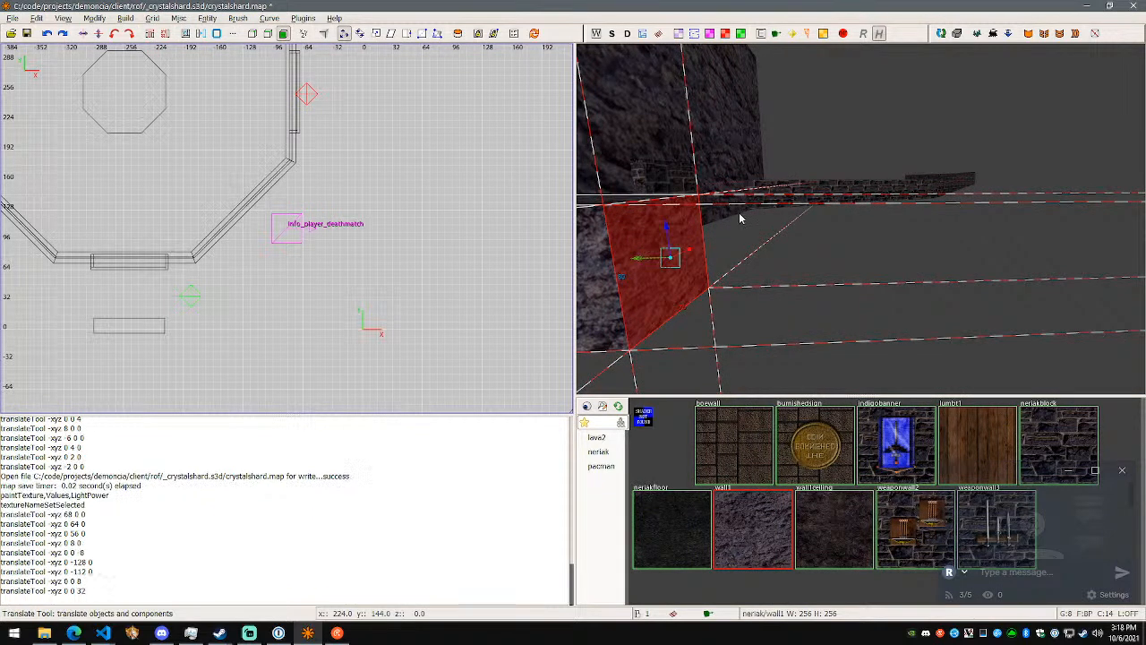
key("Escape")
right_click(743, 221)
right_click(861, 219)
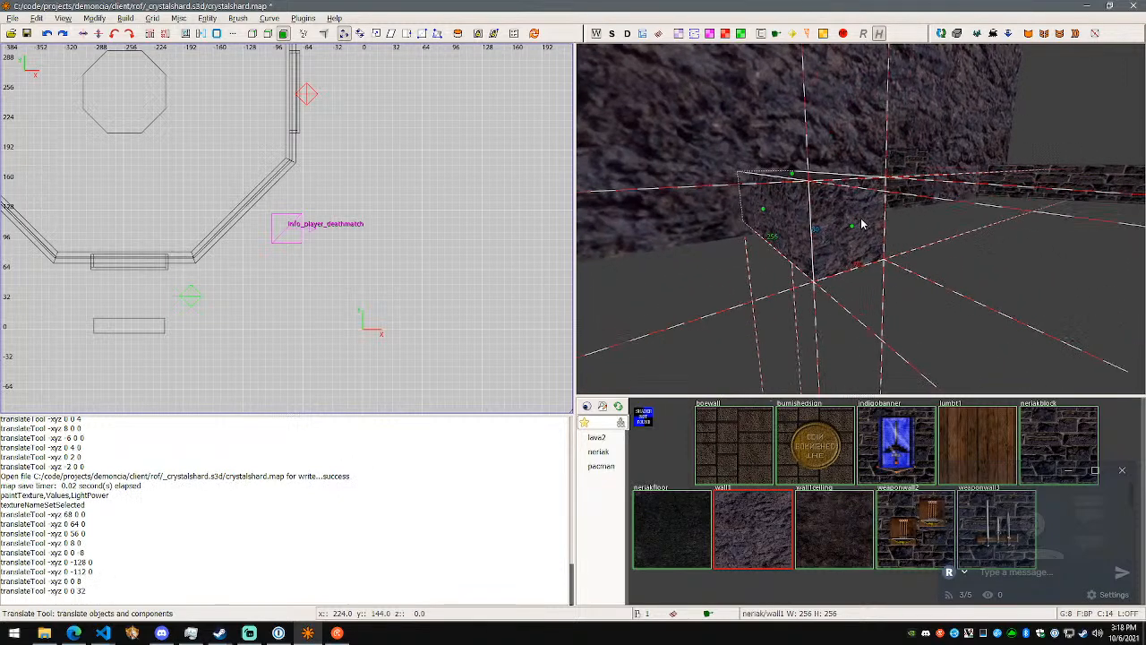
- Reselect the end face and try once more to move it 8 units along Z
left_click(860, 224)
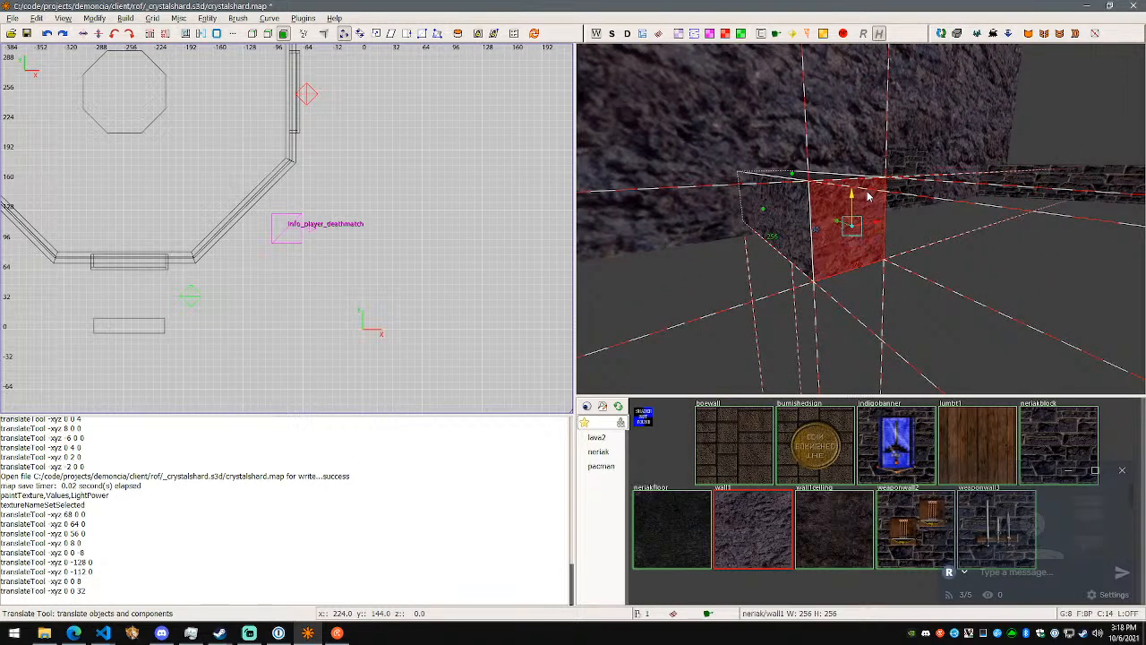
left_click_drag(867, 196, 870, 187)
right_click(874, 204)
right_click(861, 221)
mouse_move(790, 246)
left_mouse_down()
mouse_move(851, 249)
mouse_move(722, 251)
mouse_move(783, 256)
left_mouse_up()
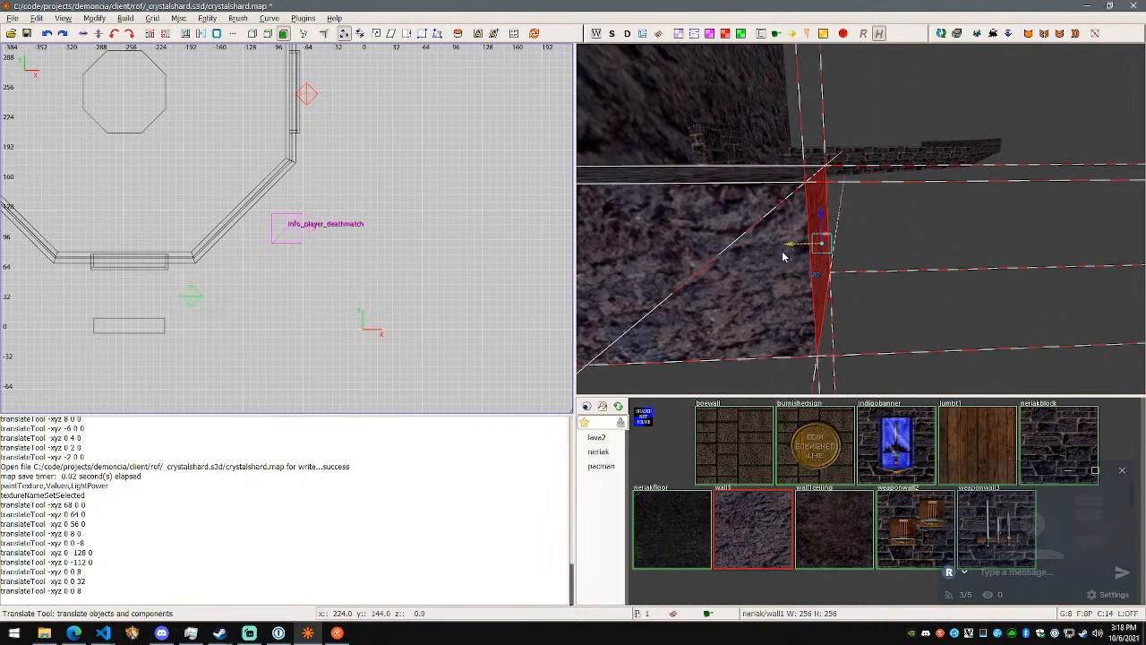
right_click(864, 256)
key("d")
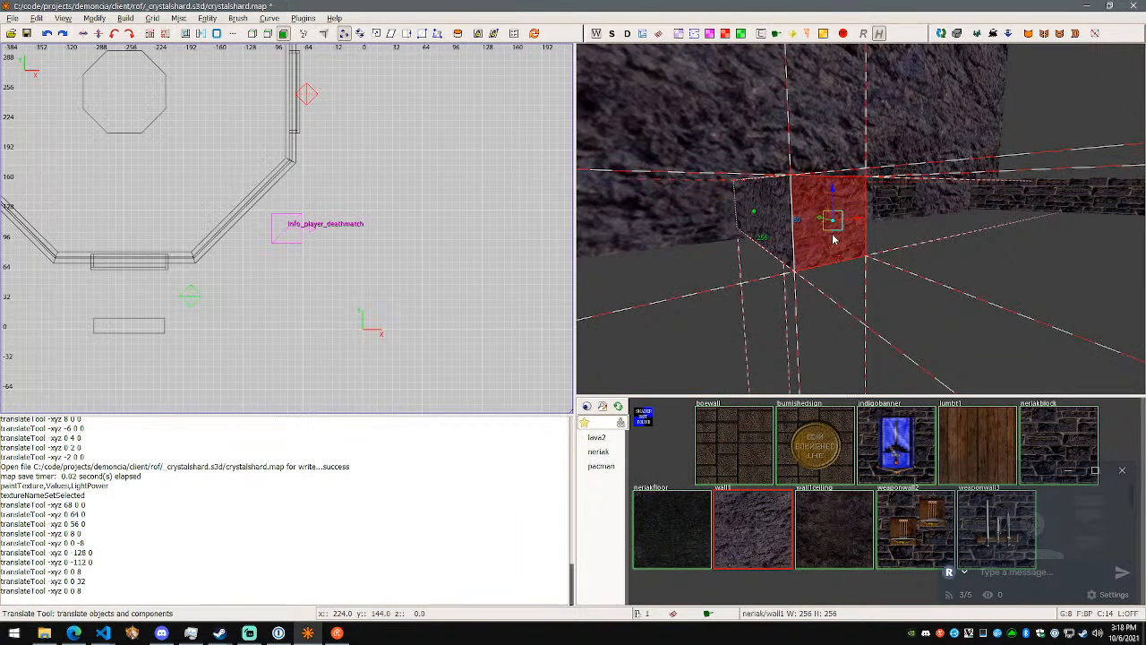
- Leave face mode so the whole rock block is selected, and approach its end
key("f")
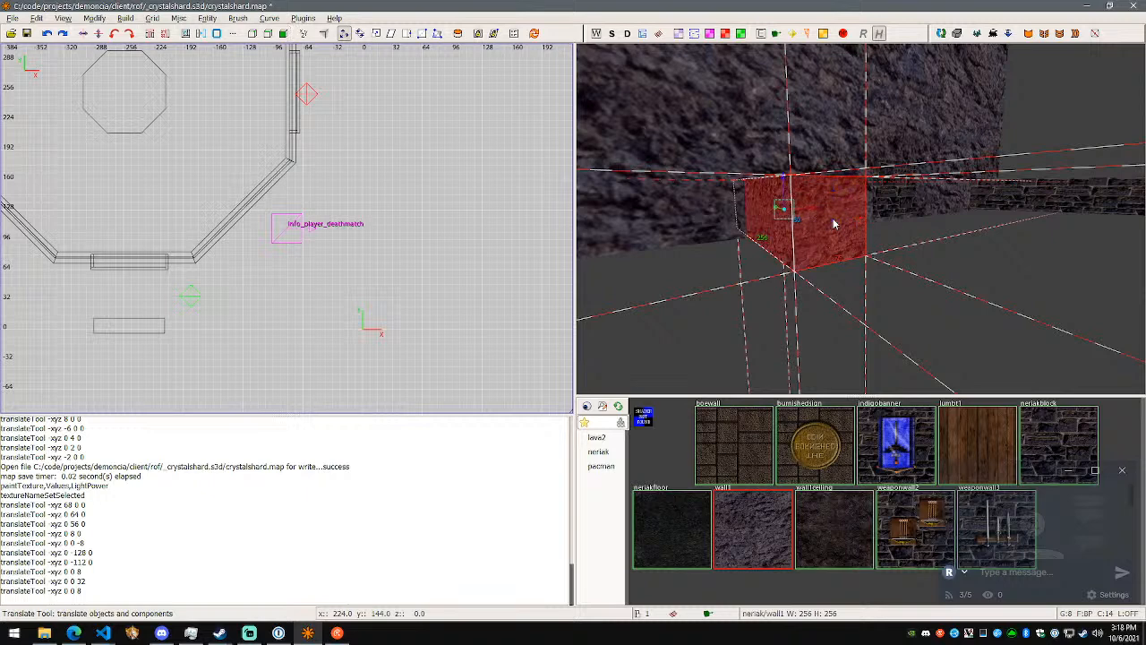
right_click(878, 246)
key("w")
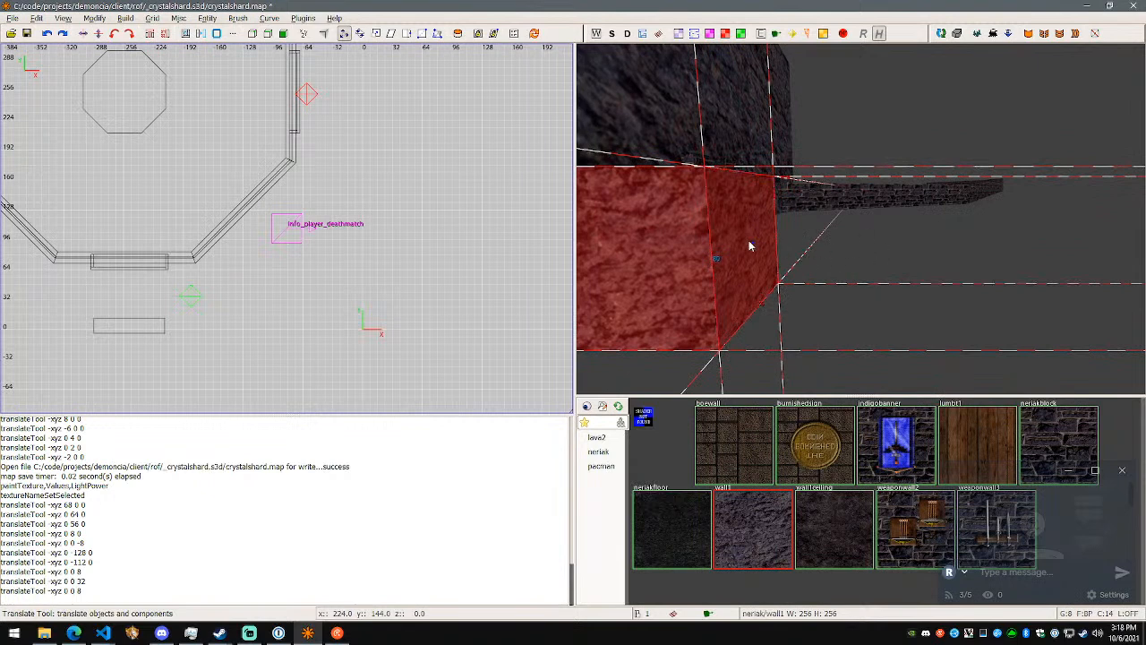
left_click(810, 256)
left_click(767, 248)
left_click(748, 244, "ctrl+shift")
left_click(772, 248, "shift")
- Look up the mouse tool shortcuts in the mapped commands list and close the list
left_click(40, 20)
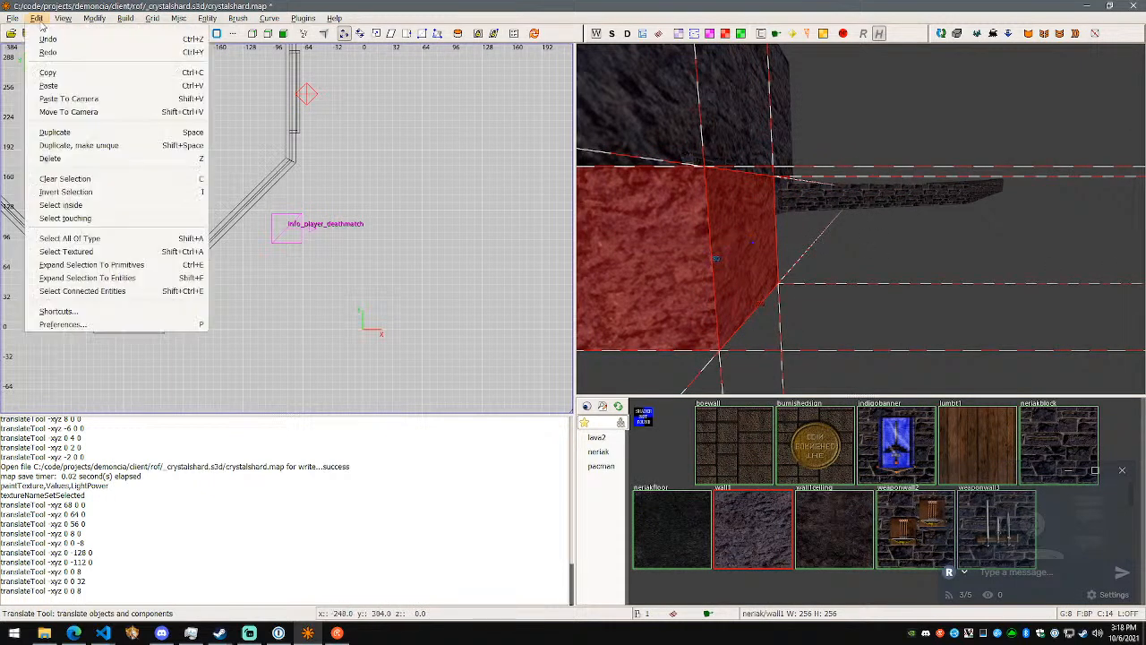
left_click(183, 306)
left_click_drag(639, 235, 654, 319)
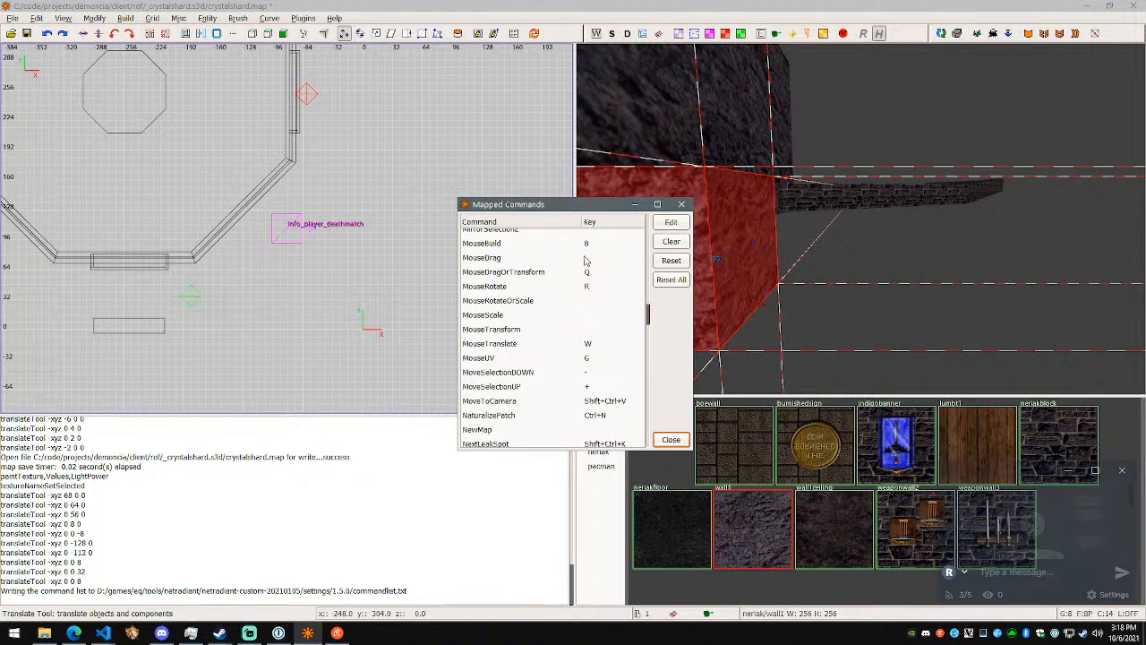
left_click(682, 205)
- Change to the drag tool for moving and resizing, and reselect the rock block
key("q")
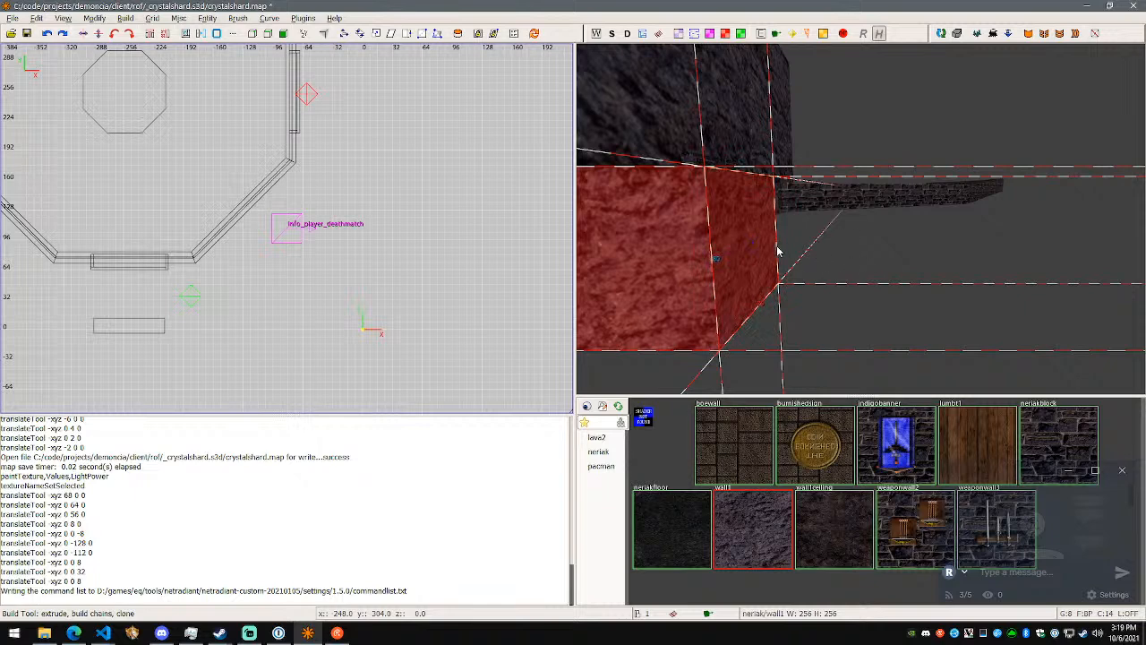
key("Escape")
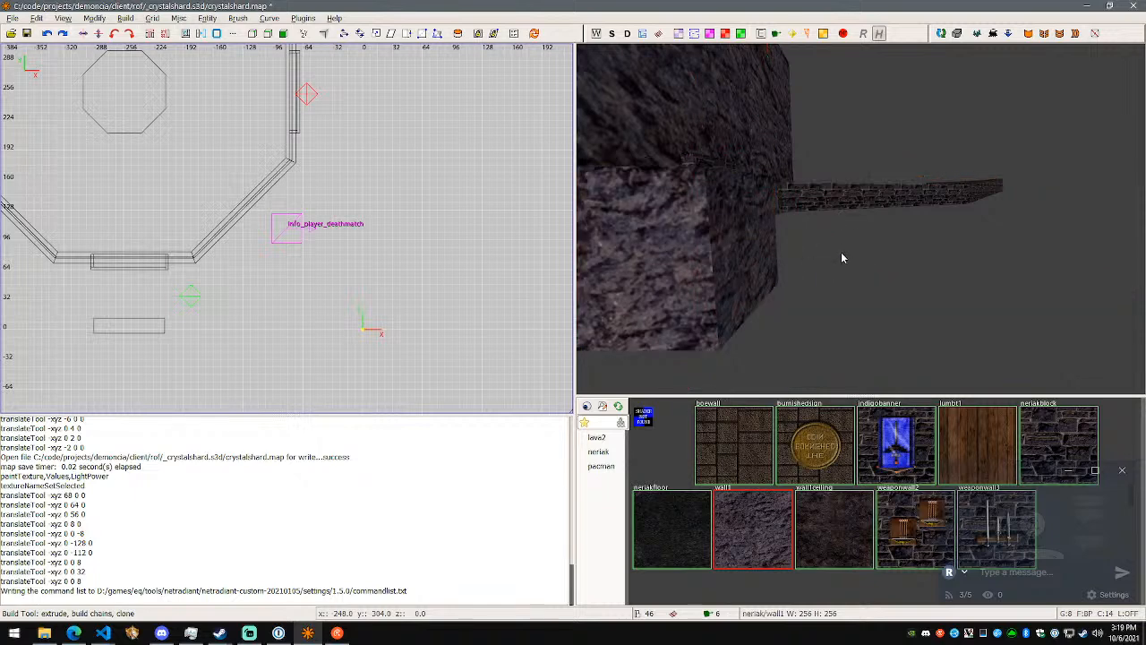
left_click(755, 242, "shift")
mouse_move(844, 219)
right_mouse_down()
mouse_move(819, 201)
mouse_move(845, 220)
right_mouse_up()
- Open the mapped commands list and look through its grid, clipper, camera and brush entries for the needed shortcut
left_click(37, 18)
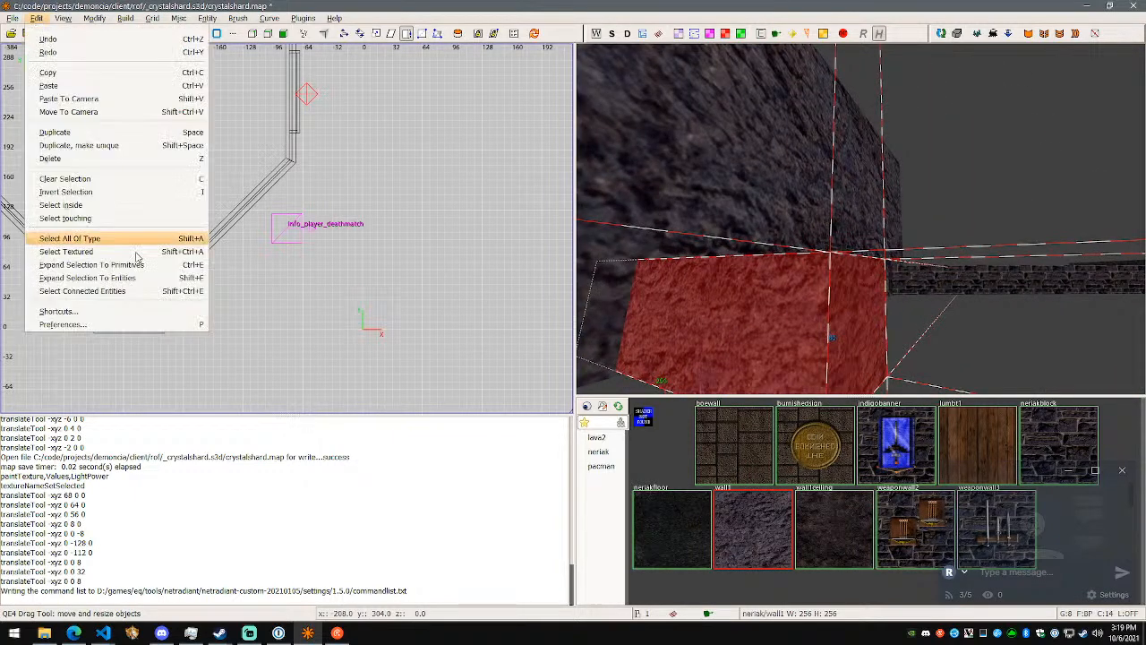
left_click(90, 311)
left_click_drag(649, 230, 659, 400)
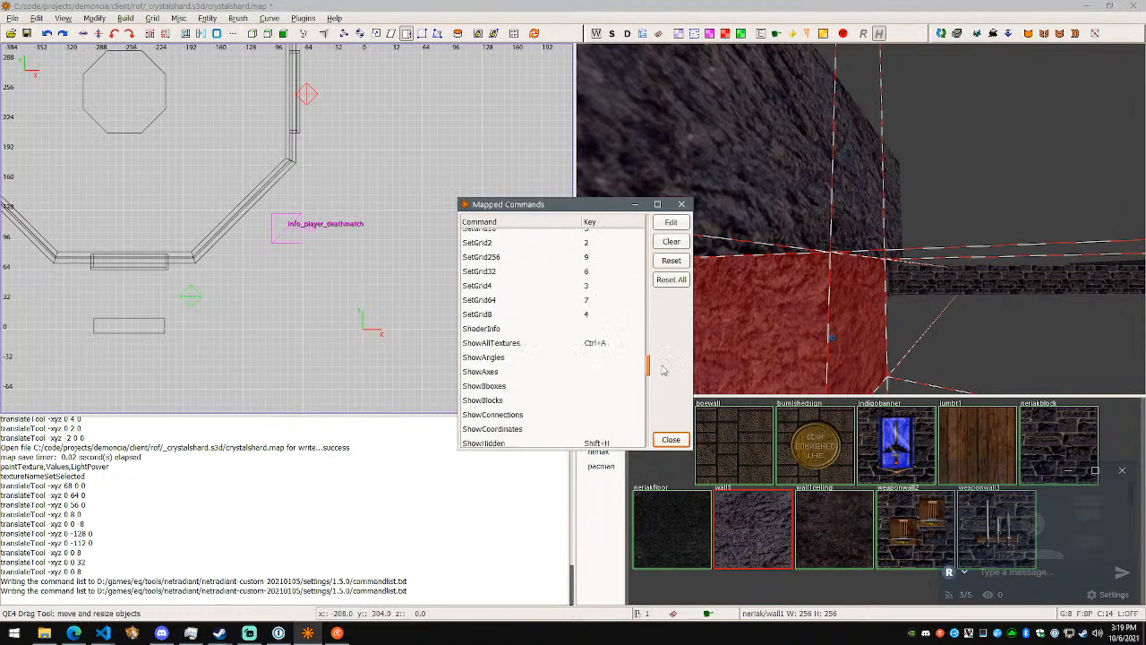
left_click_drag(664, 349, 673, 265)
scroll(619, 316, "up", 1)
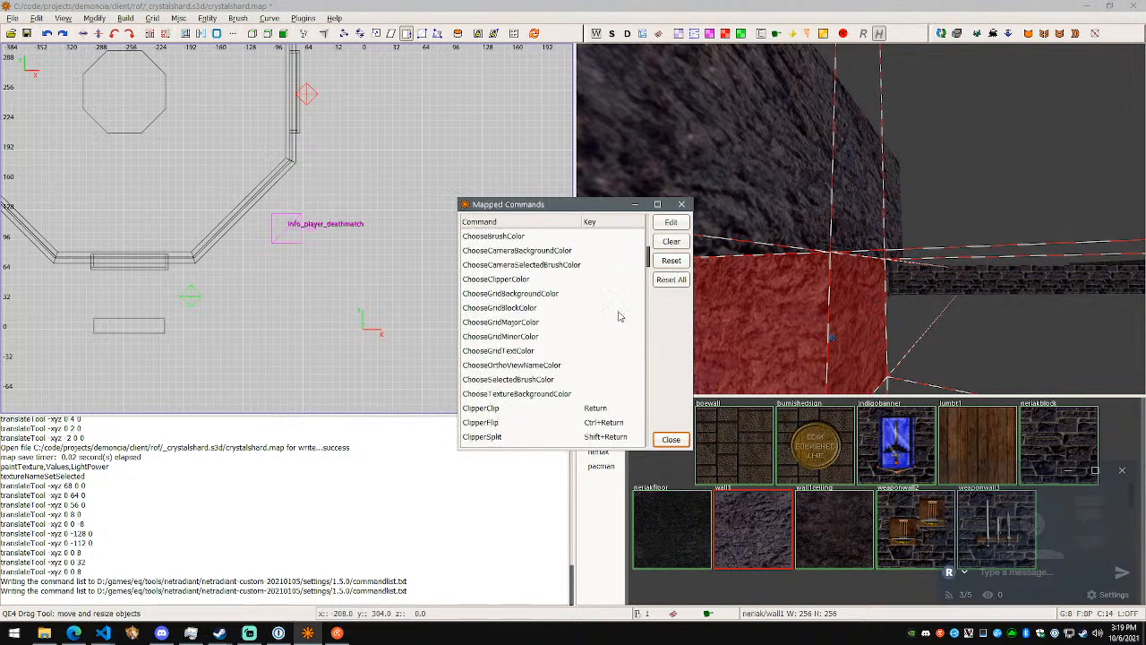
scroll(617, 316, "down", 2)
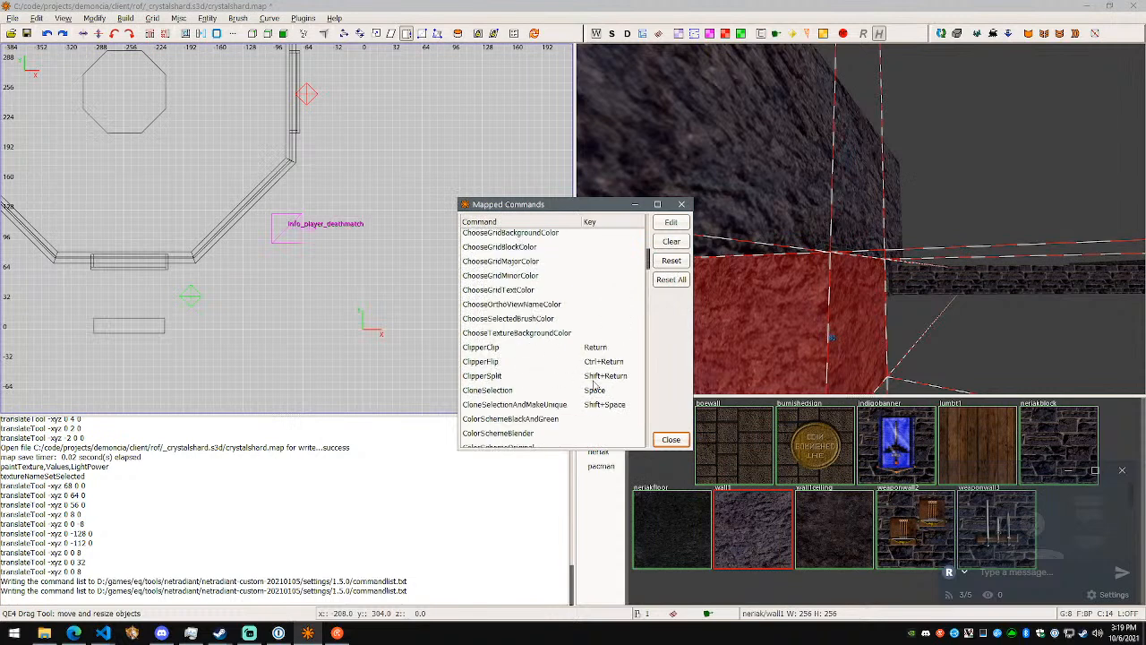
scroll(592, 393, "down", 1)
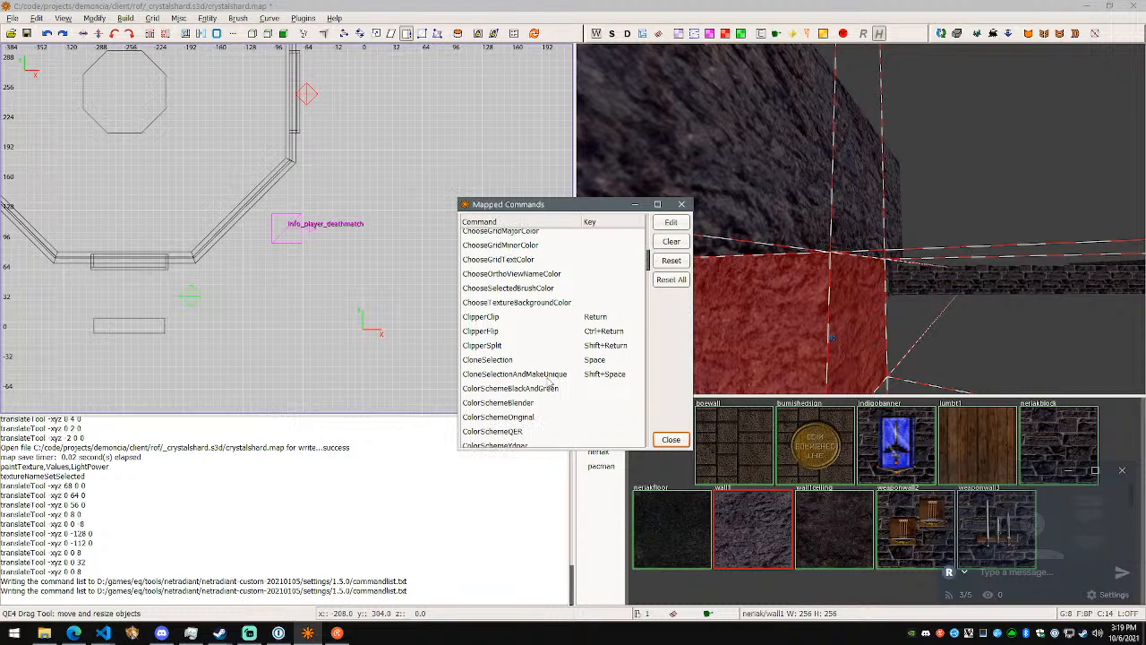
scroll(605, 367, "up", 7)
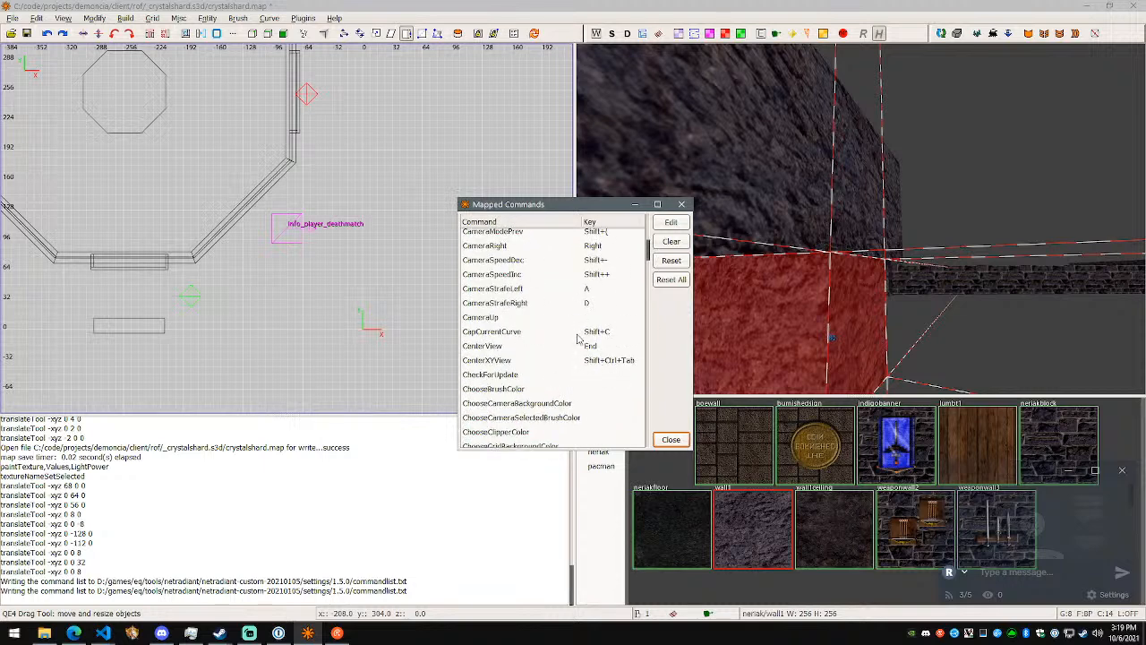
scroll(609, 341, "up", 3)
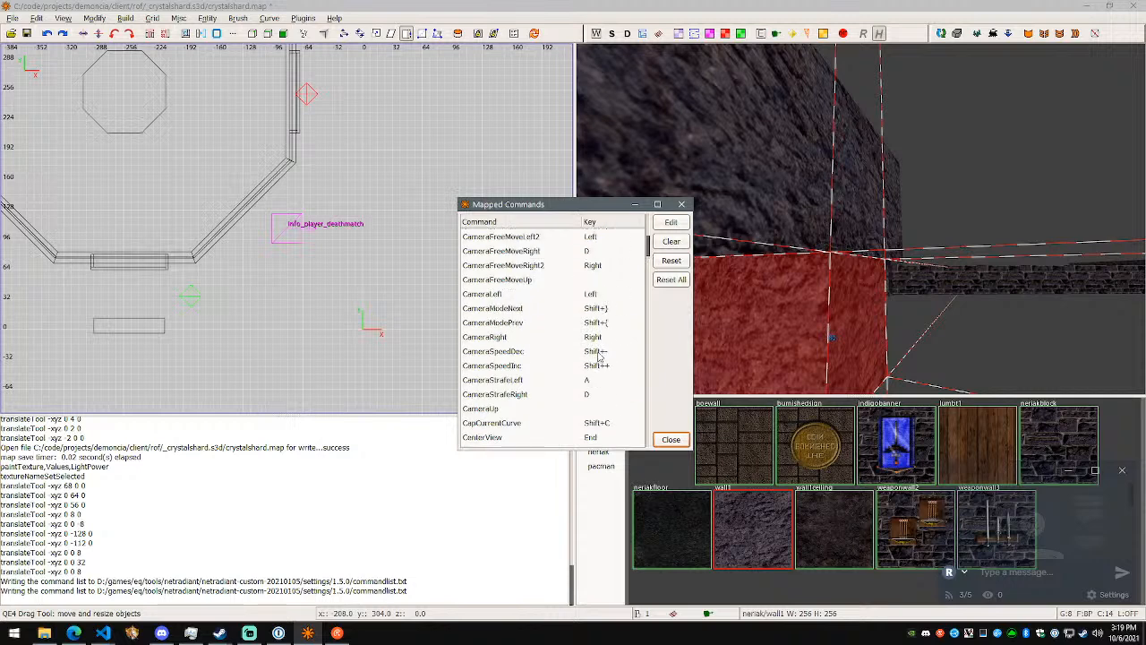
scroll(598, 360, "up", 9)
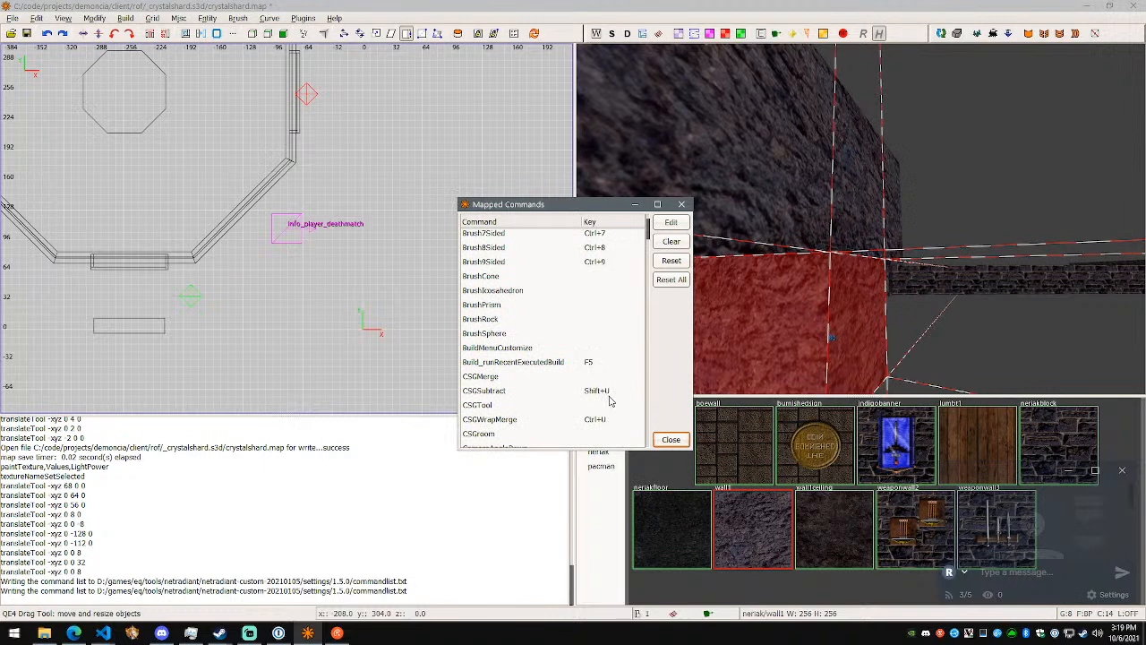
scroll(616, 397, "down", 7)
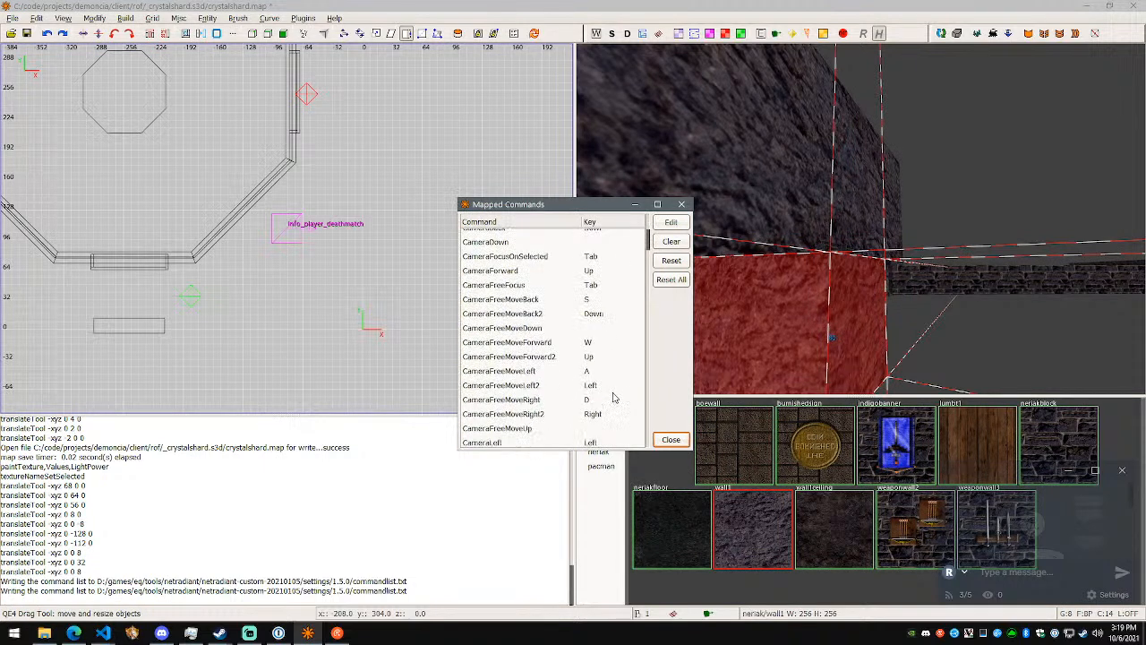
left_click(587, 303)
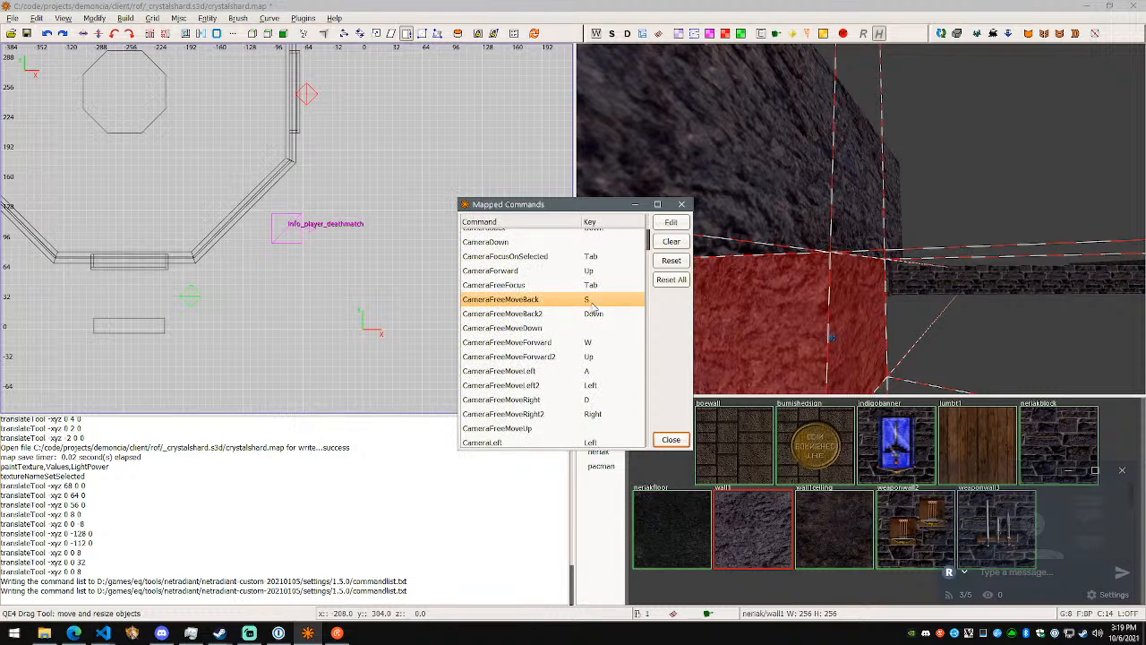
scroll(591, 304, "down", 6)
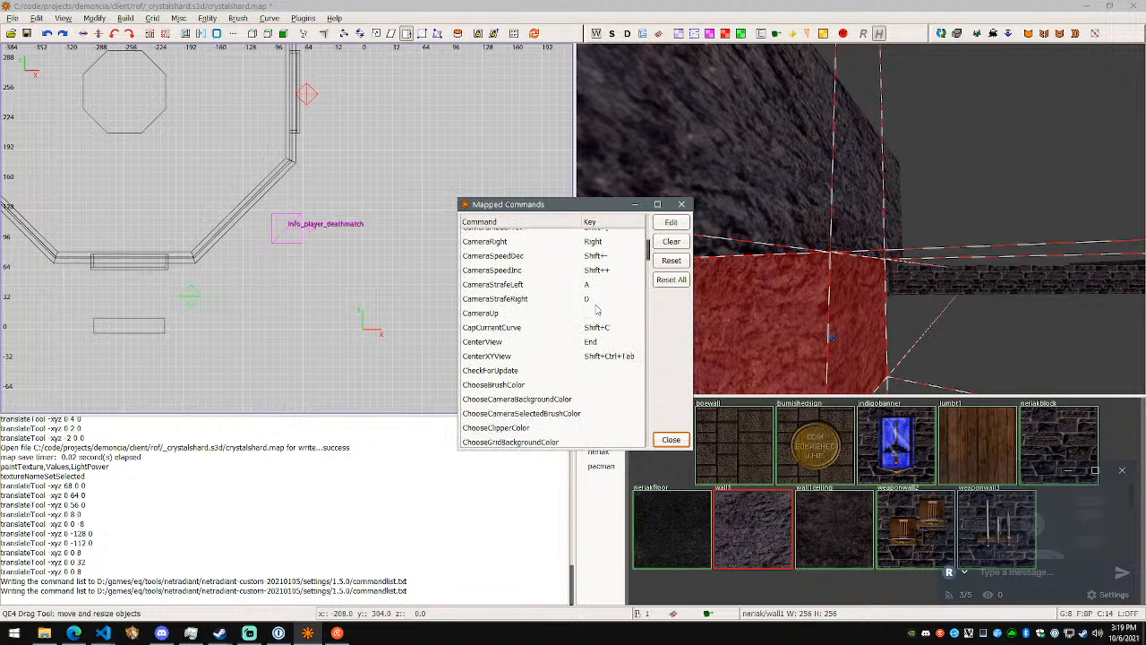
mouse_move(649, 259)
left_mouse_down()
mouse_move(652, 300)
mouse_move(650, 249)
left_mouse_up()
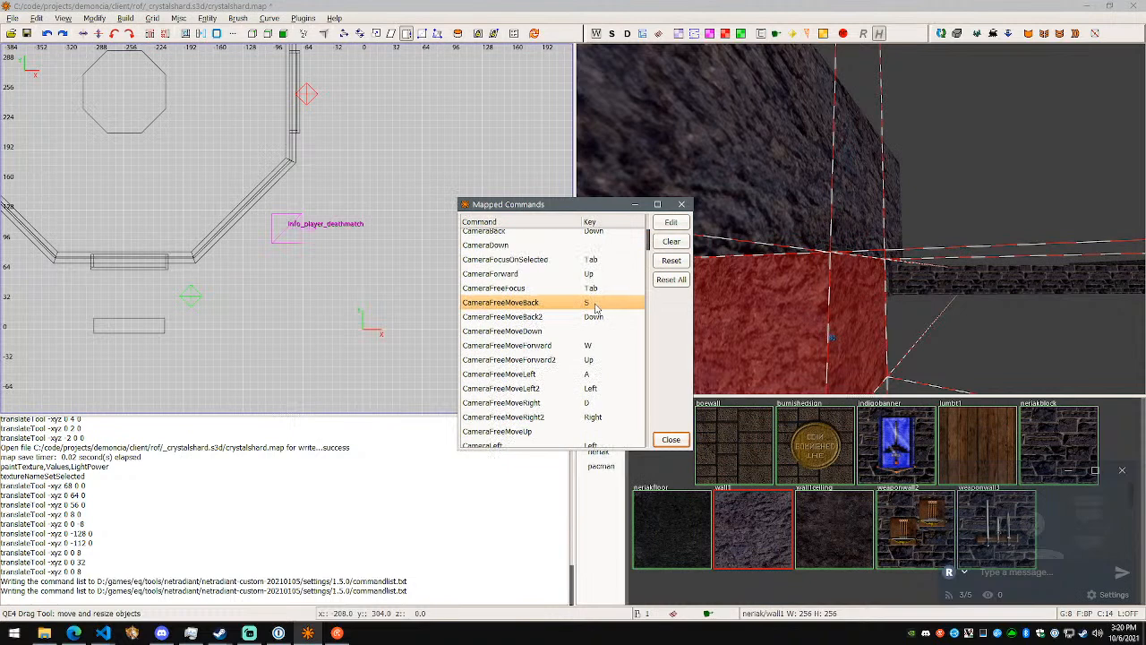
left_click(671, 260)
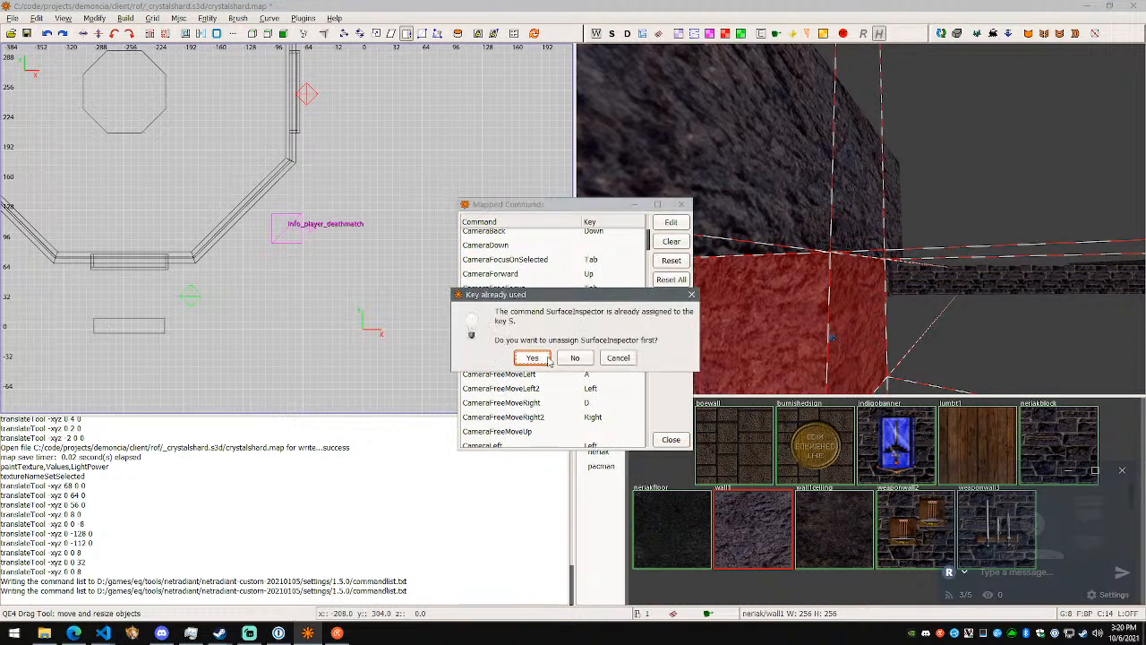
left_click(619, 359)
- Check the mass extrusion shortcut on the Features presentation page in the browser, return to NetRadiant and close the mapped commands list
left_click_drag(647, 247, 643, 370)
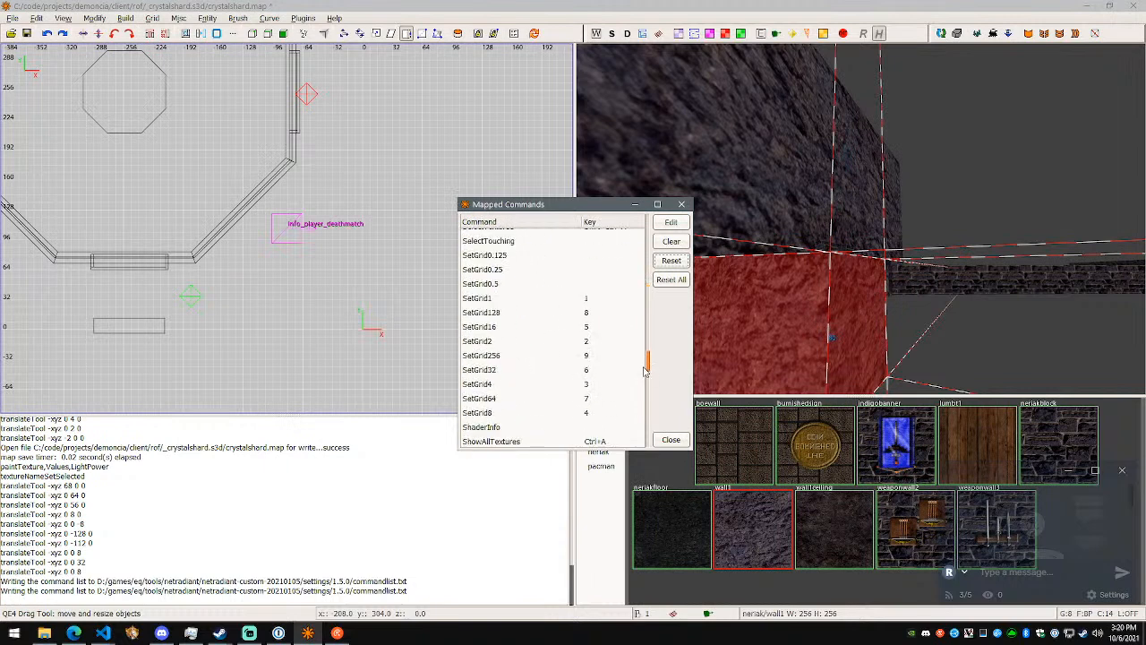
left_click(74, 633)
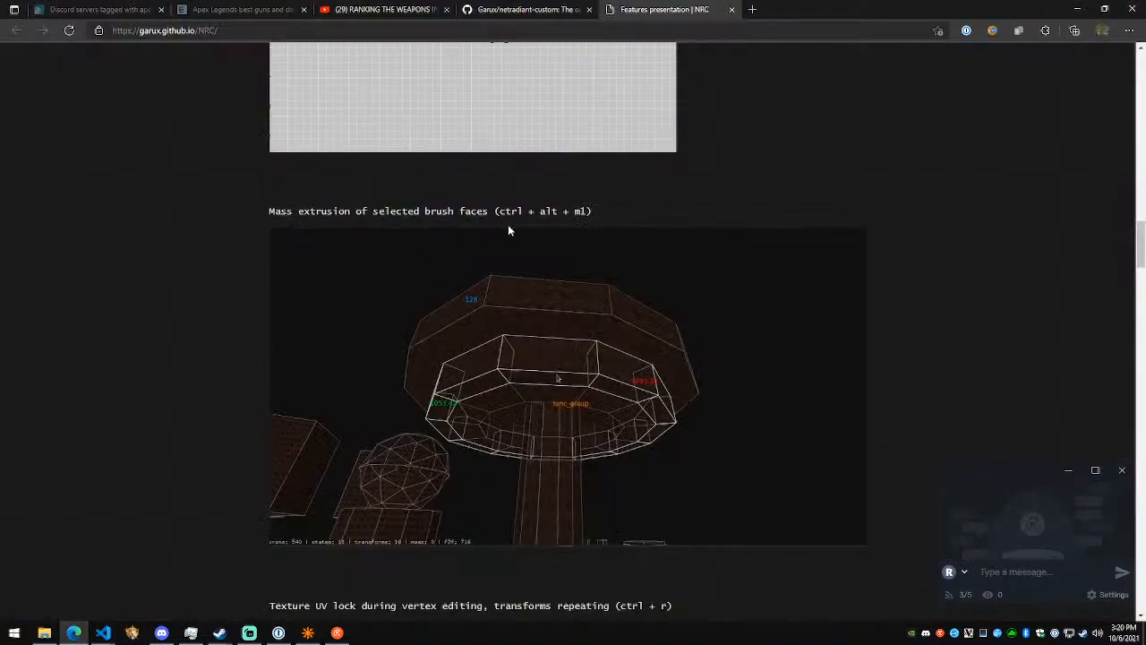
key("alt+Tab")
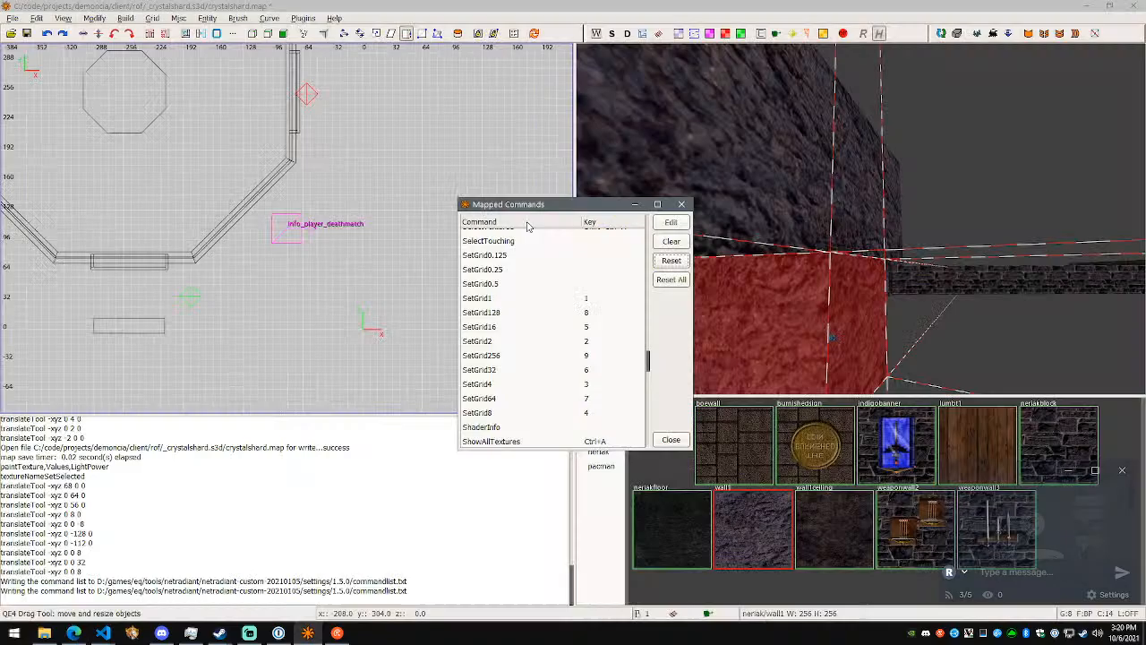
key("Escape")
- Extrude the selected rock block's end face outward into a new adjoining block
right_click_drag(834, 298, 860, 220)
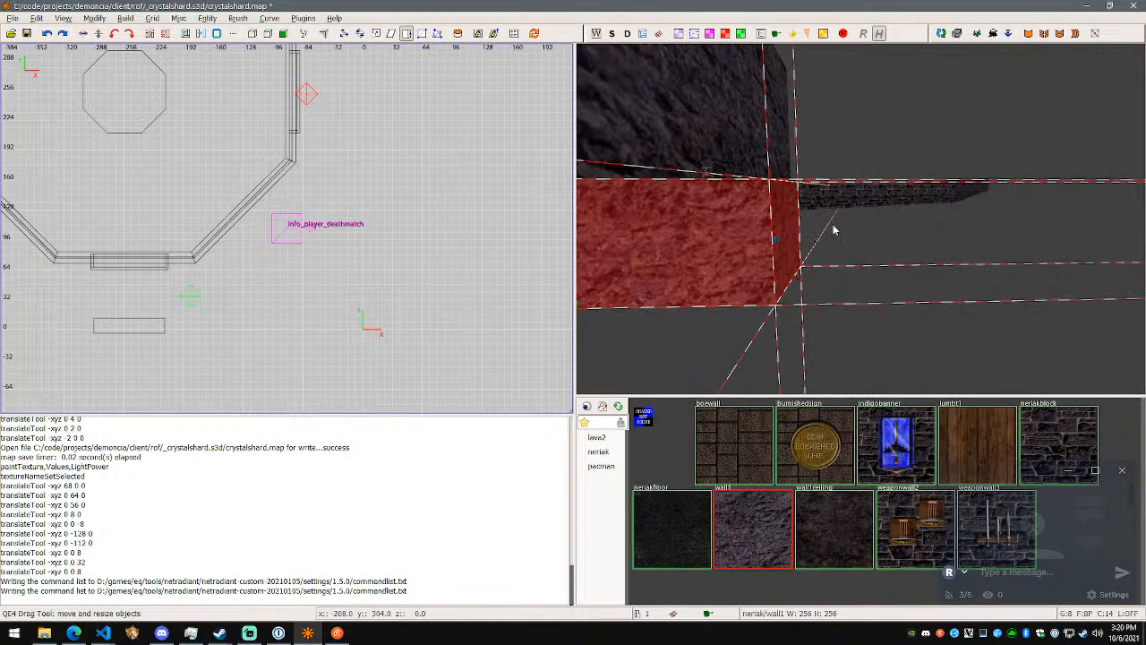
left_click_drag(789, 243, 1093, 242)
right_click_drag(1092, 243, 863, 224)
- Select the new block's end face in face mode and move it 48 units along Z with the translate tool
key("f")
left_click(861, 213)
key("w")
left_click_drag(865, 185, 870, 127)
right_click_drag(870, 127, 863, 226)
key("s")
key("Escape")
- Switch to edge editing, select the top edge at the new block's end and raise it 32 units along Z
key("e")
left_click(861, 285, "shift")
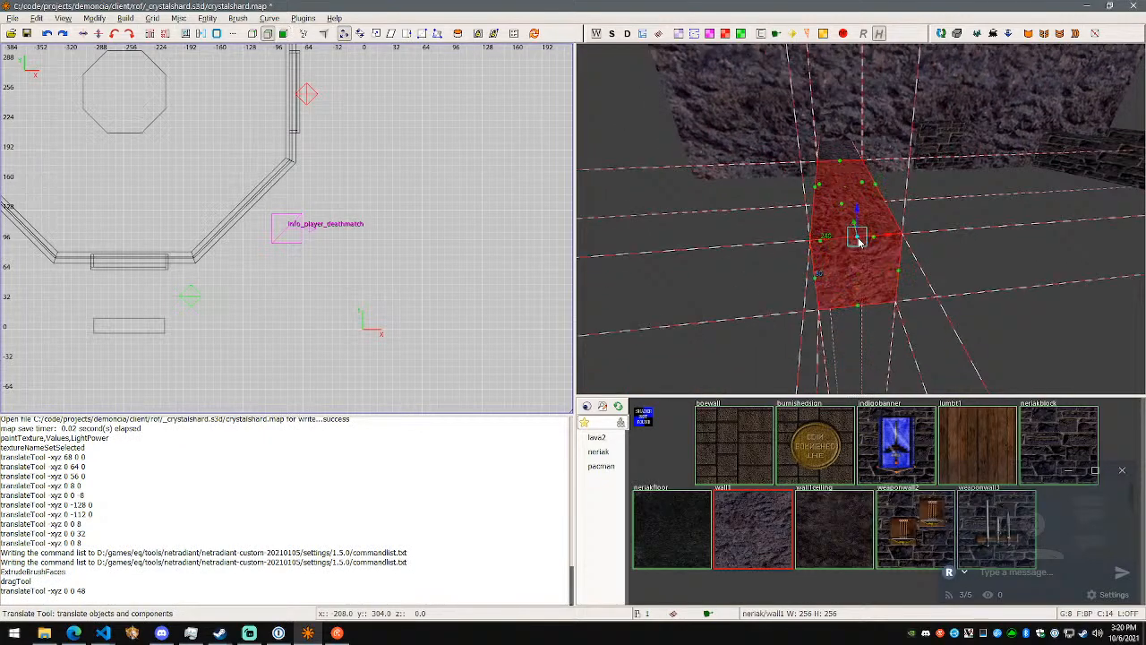
key("w")
right_click_drag(860, 219, 862, 220)
left_click(845, 186, "shift")
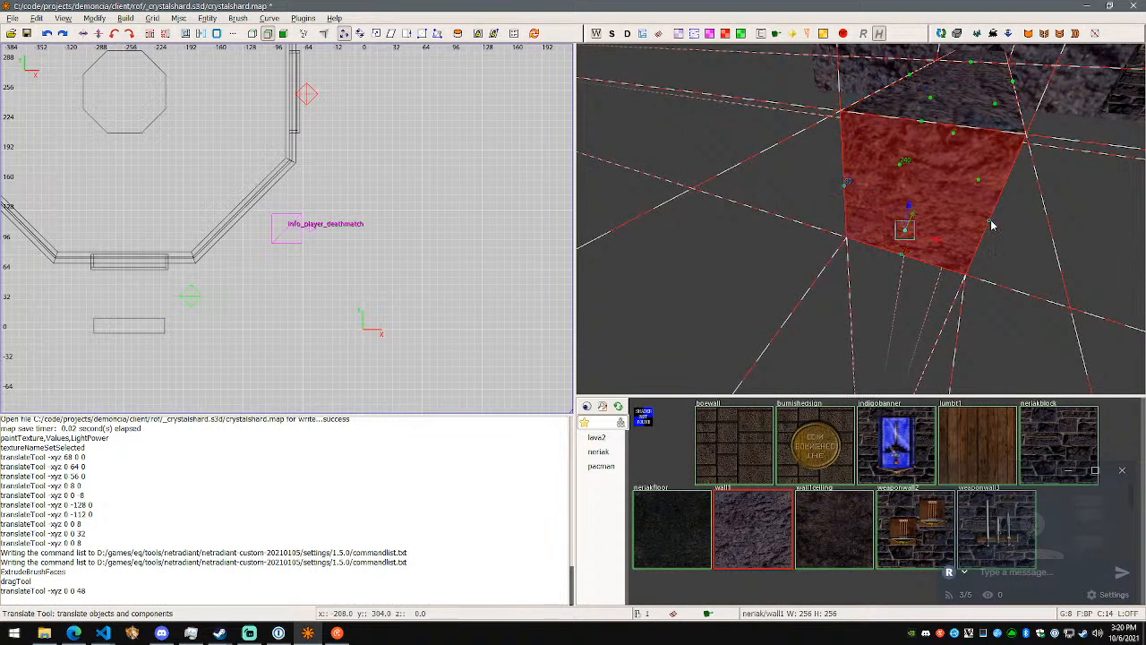
left_click(922, 123, "shift")
right_click_drag(944, 183, 860, 219)
key("a")
left_click_drag(804, 232, 802, 186)
right_click_drag(802, 185, 861, 223)
- Leave edge editing and select the raised block's end face in face mode
key("s")
key("a")
key("w")
key("w")
key("d")
key("w")
key("a")
key("Escape")
key("f")
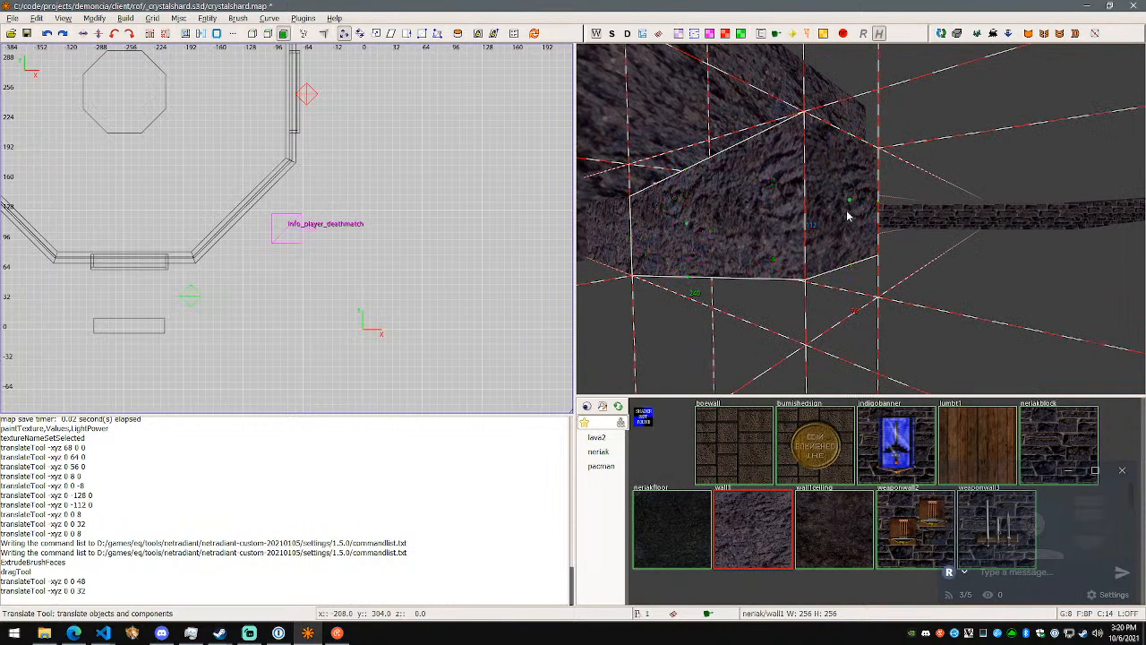
left_click(850, 209, "shift")
left_click(888, 218, "shift")
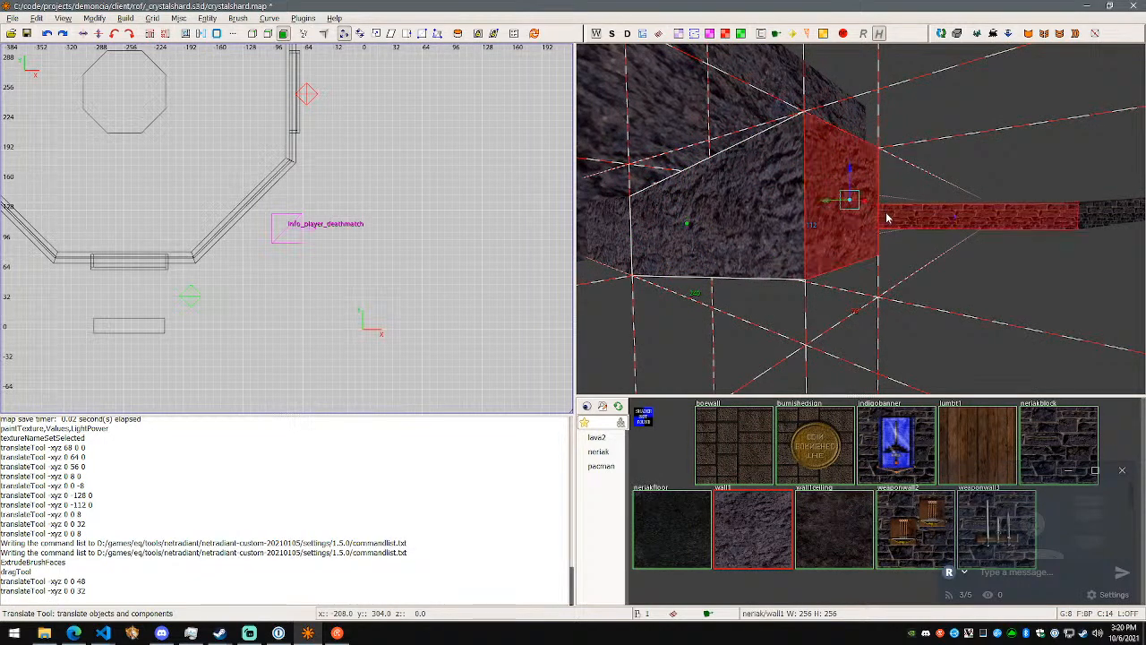
- Clear the face selection and try selecting the rock block as a whole
right_click_drag(918, 268, 860, 218)
key("d")
key("Escape")
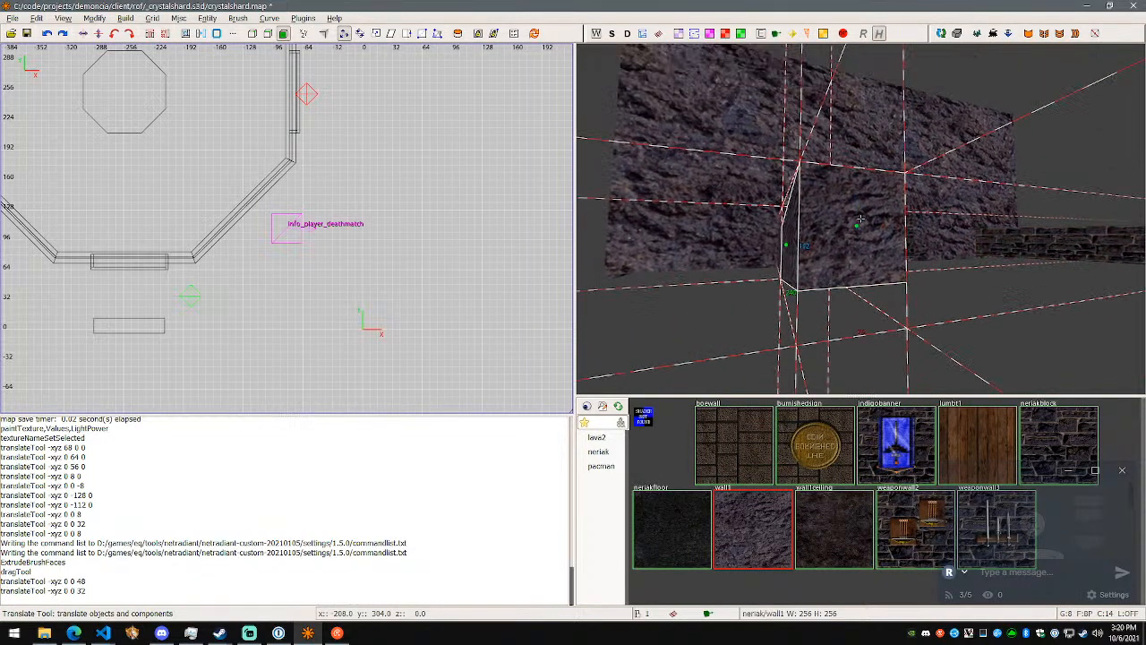
left_click(857, 227, "shift")
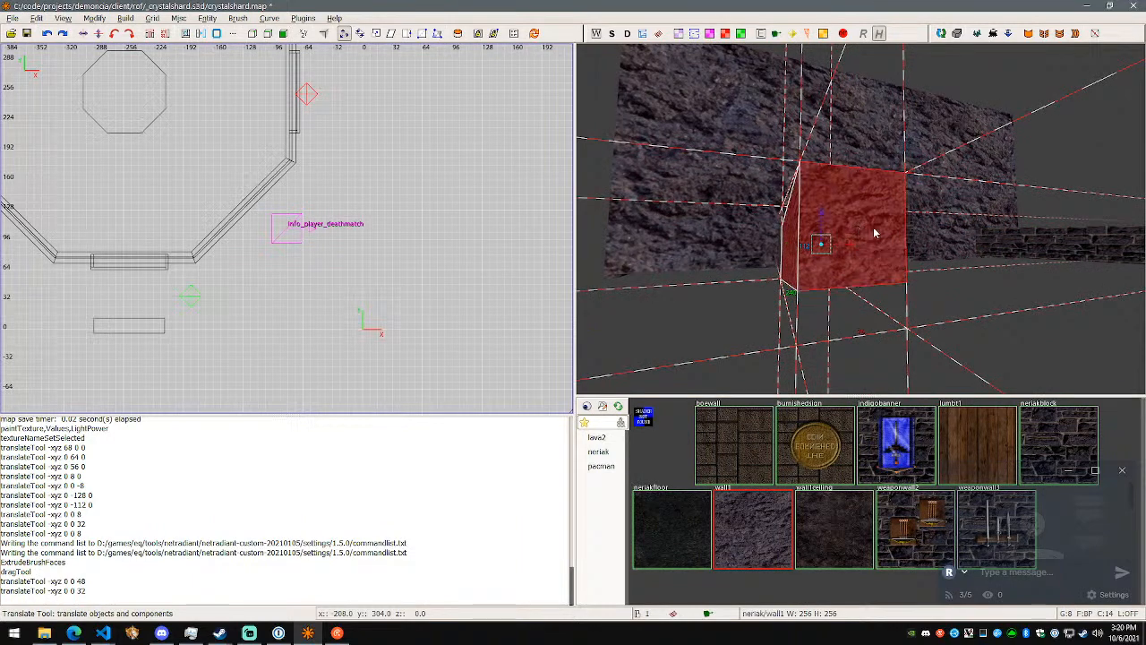
key("a")
right_click_drag(885, 232, 860, 218)
key("Escape")
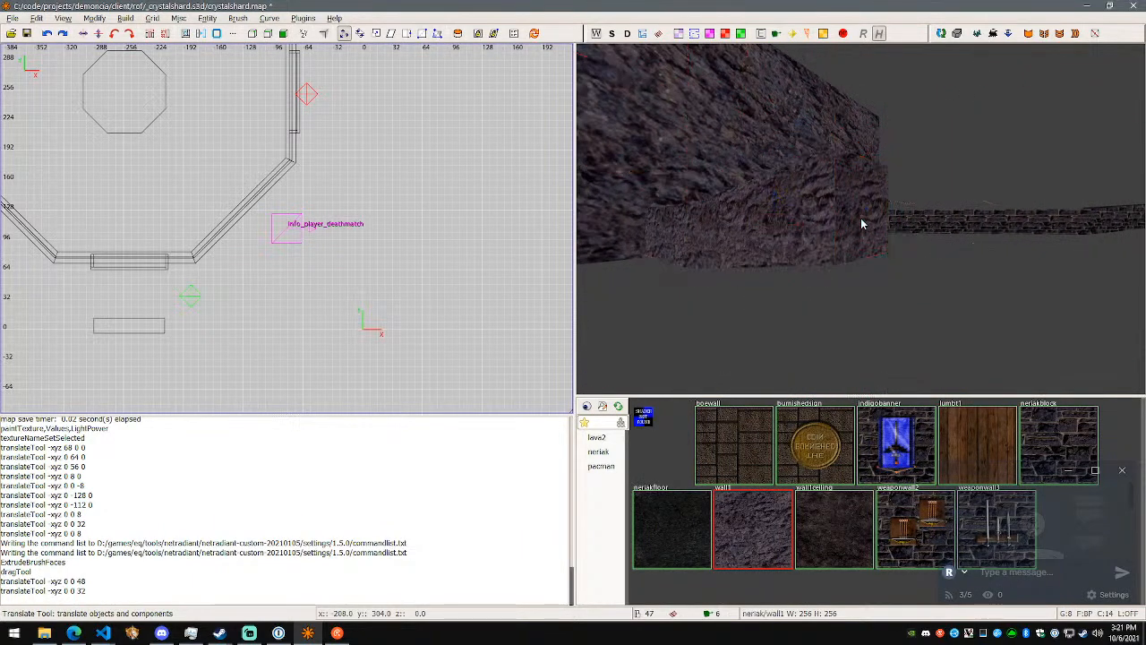
left_click(860, 211, "ctrl+shift")
key("Escape")
left_click_drag(886, 212, 921, 223, "ctrl+shift")
- Recheck the mass face extrusion shortcut on the Features presentation page in the browser and return to NetRadiant
key("Escape")
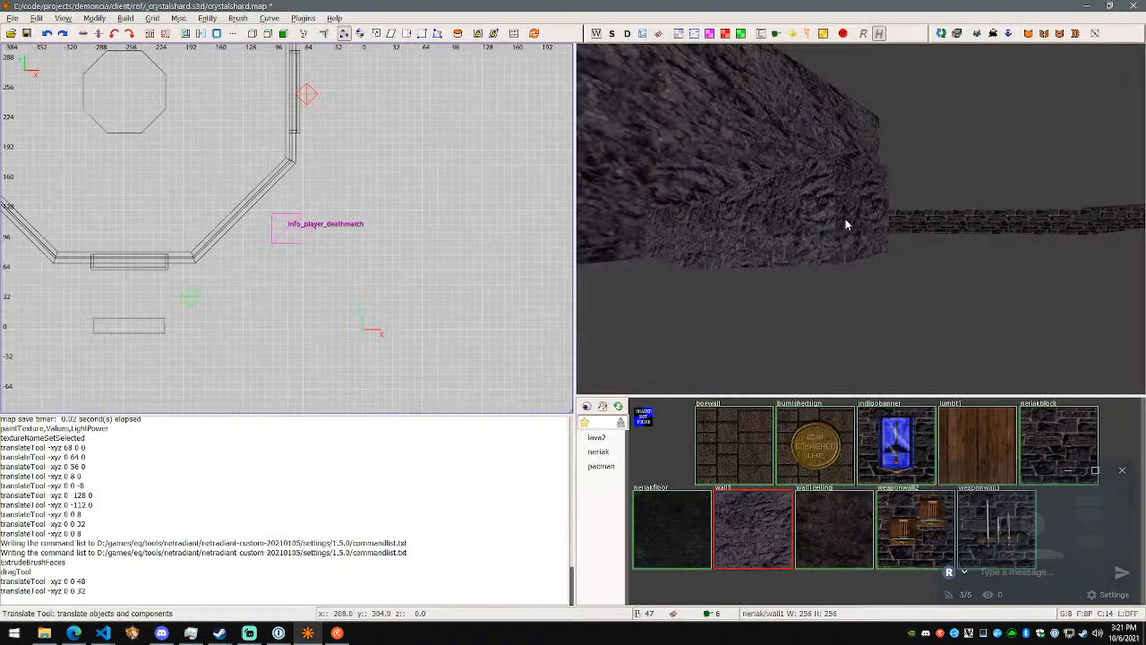
left_click(855, 220, "shift")
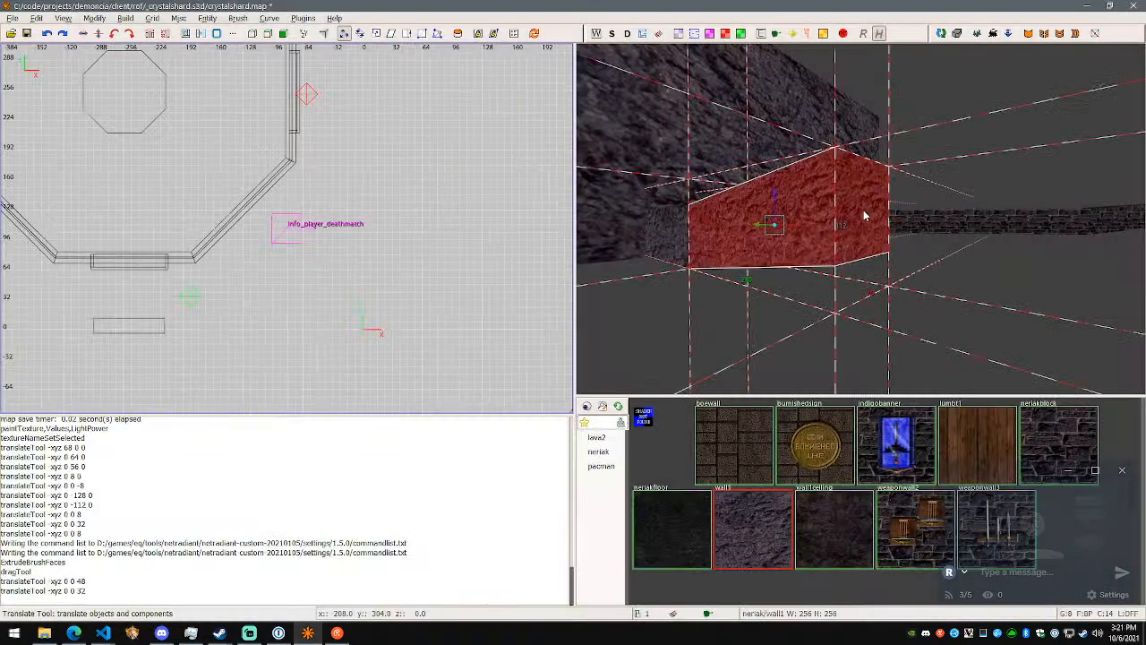
left_click(916, 222, "shift")
right_click_drag(1013, 263, 855, 222)
key("Escape")
key("alt+Tab")
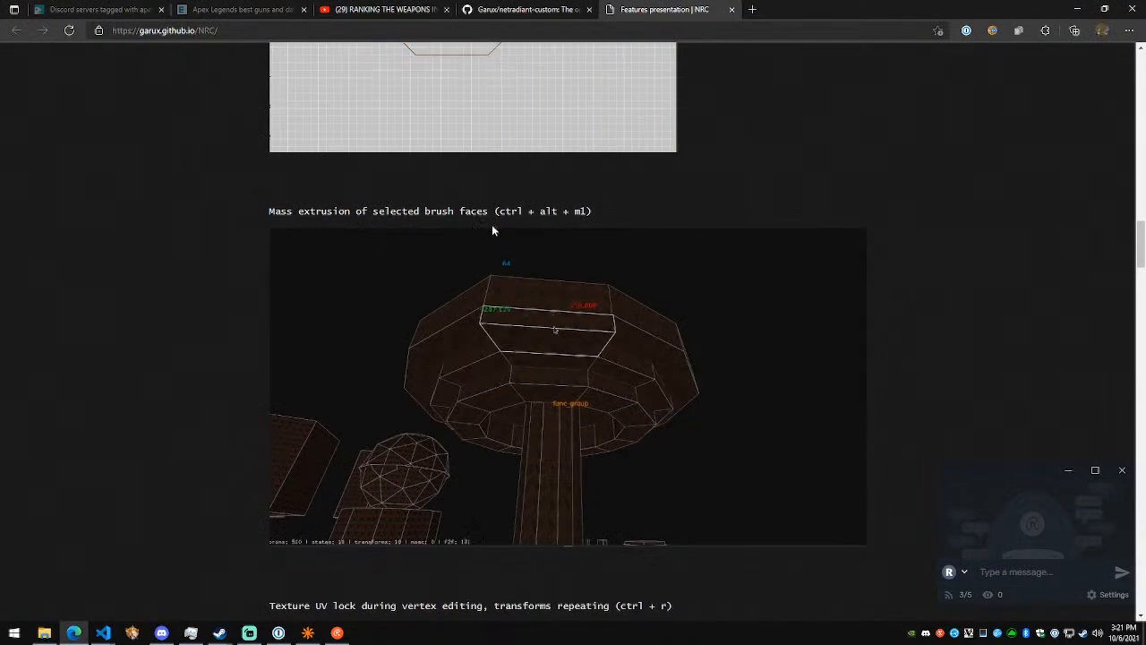
key("alt+Tab")
- Select the end face of the extruded rock block in face mode
left_click(809, 201, "ctrl+shift")
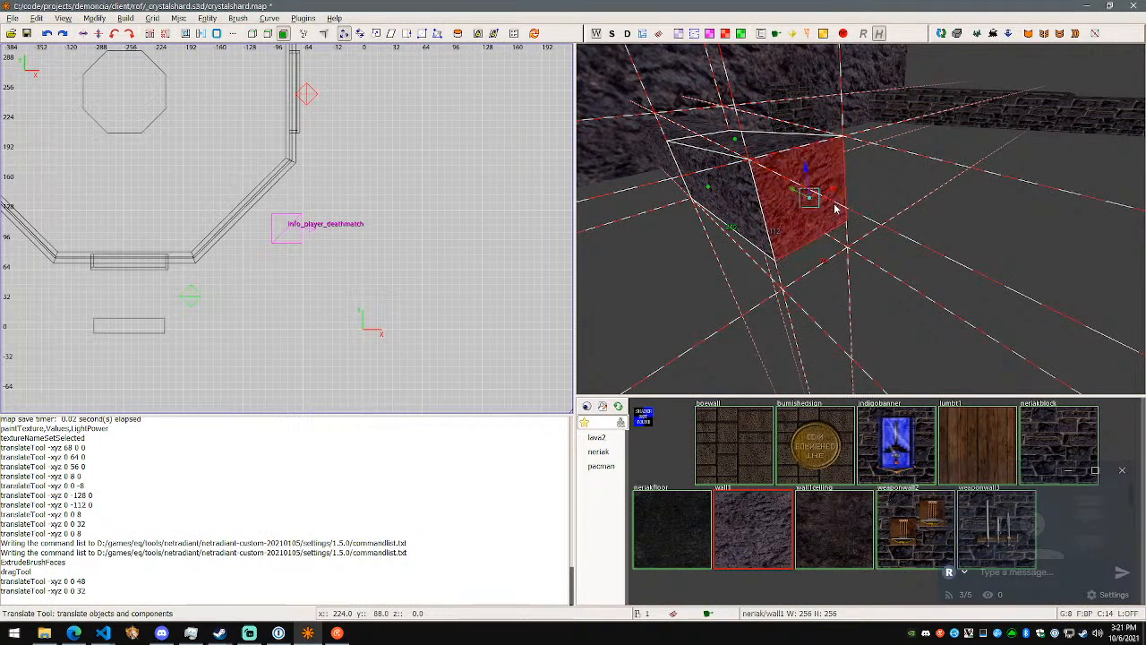
right_click_drag(860, 218, 792, 256)
left_click(788, 254, "ctrl+shift")
left_click(777, 252, "ctrl+shift")
key("Escape")
left_click(756, 243, "ctrl+shift")
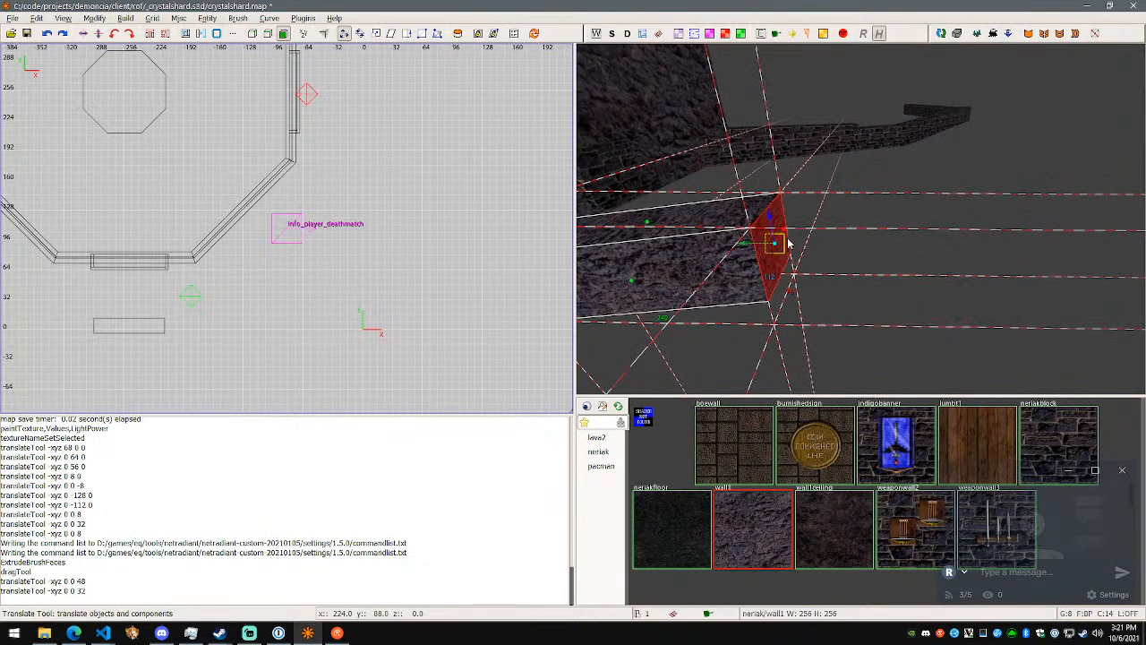
- Change to the drag tool and extrude the rock block's end face outward into another block
key("q")
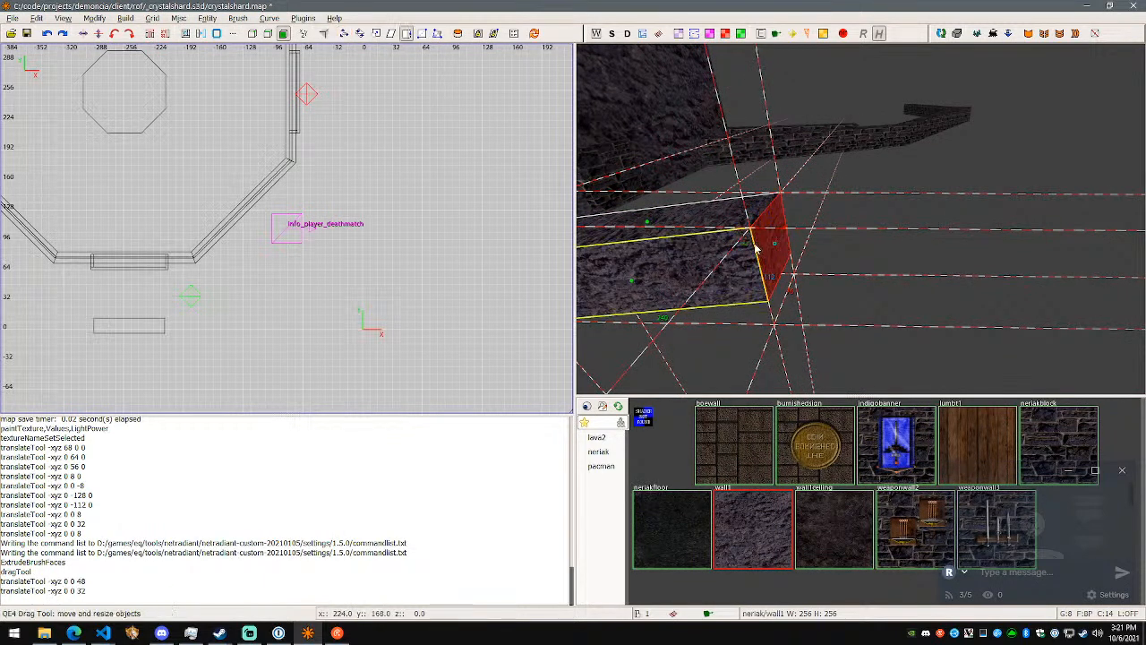
key("Escape")
left_click(779, 243)
key("Escape")
key("Escape")
left_click_drag(789, 243, 1031, 242, "ctrl")
right_click(1031, 242)
key("d")
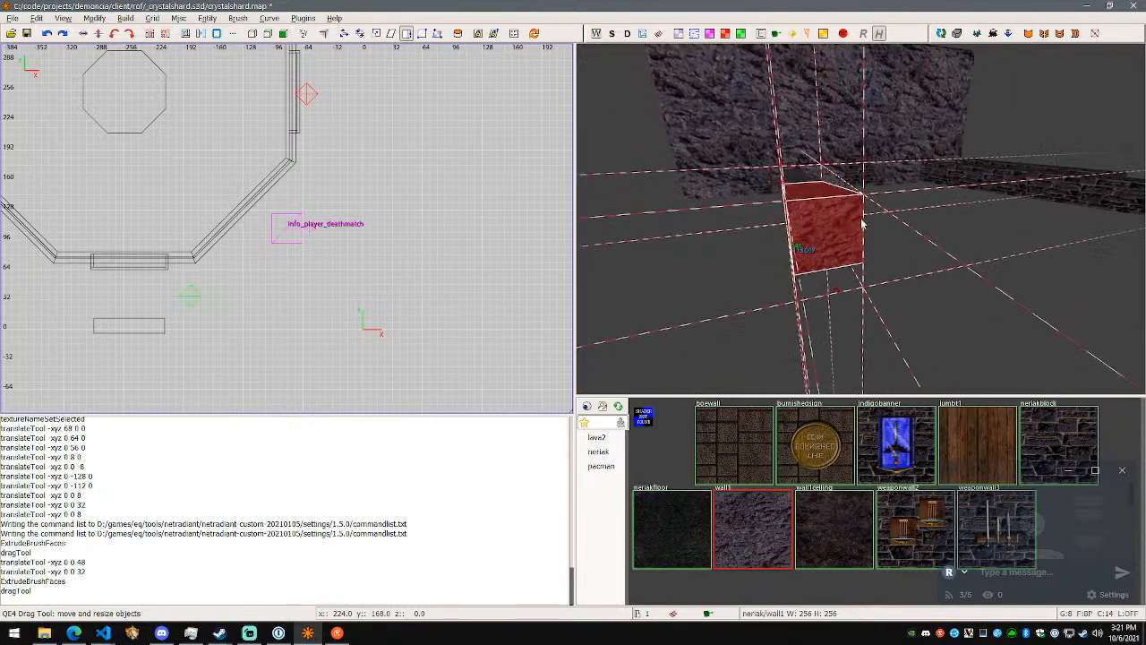
- Switch to the translate tool and select the end face of the newly extruded block in face mode
left_click(832, 250, "ctrl+shift")
key("t")
key("w")
right_click_drag(860, 219, 797, 209)
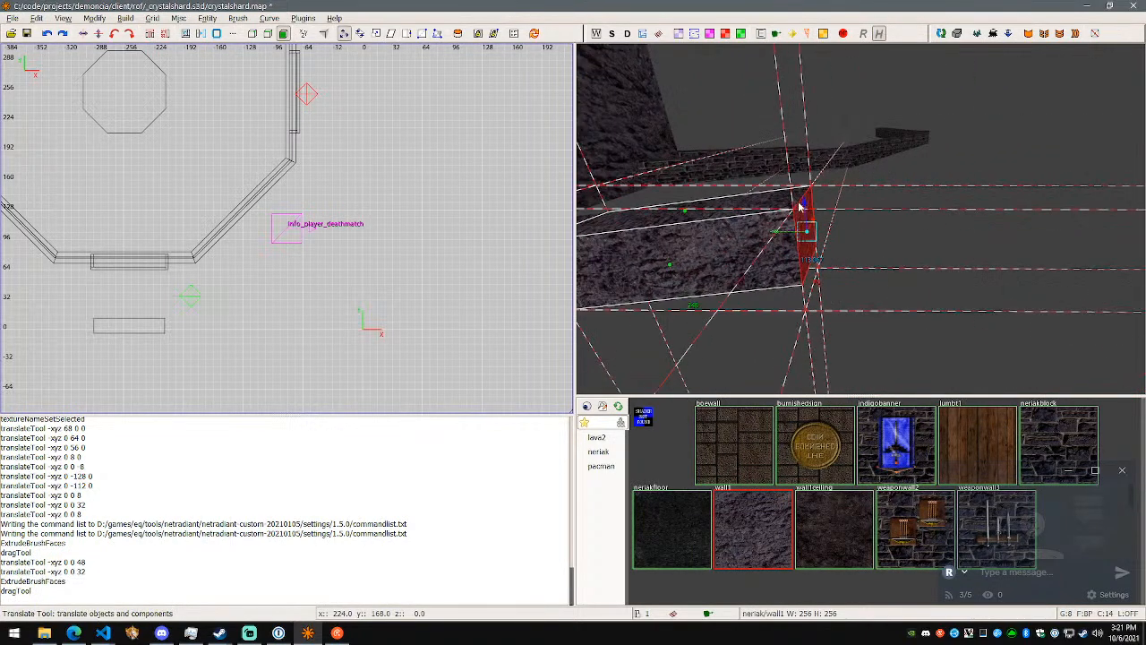
right_click(805, 211)
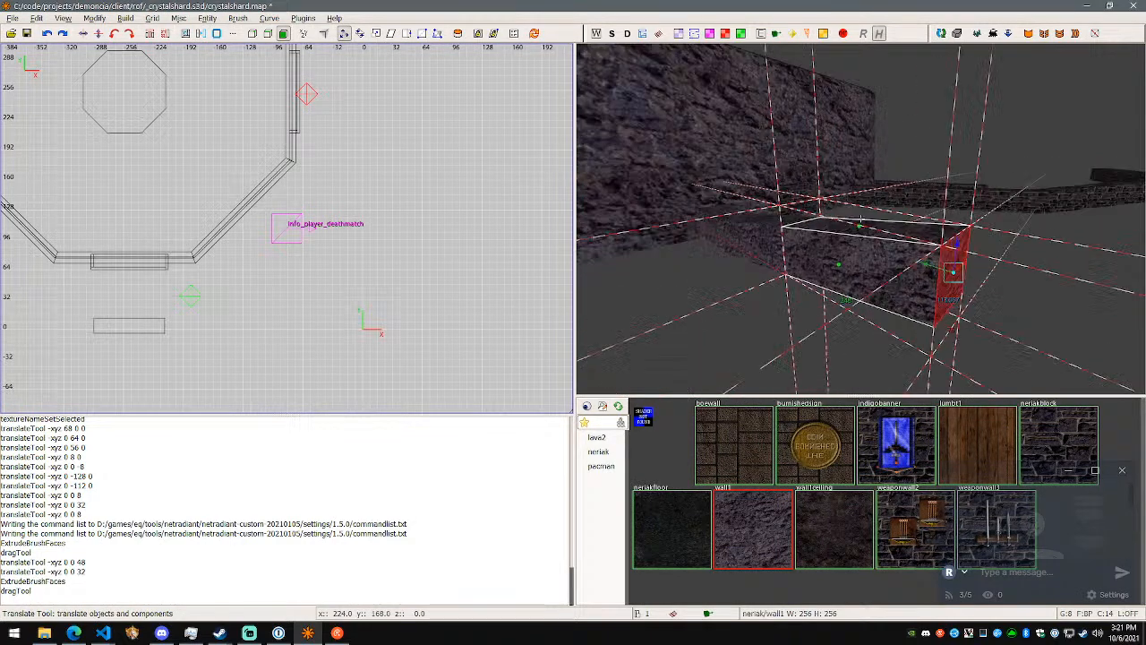
right_click_drag(861, 219, 860, 219)
- Clear the face selection, leave face mode and select the whole newly extruded block
key("Escape")
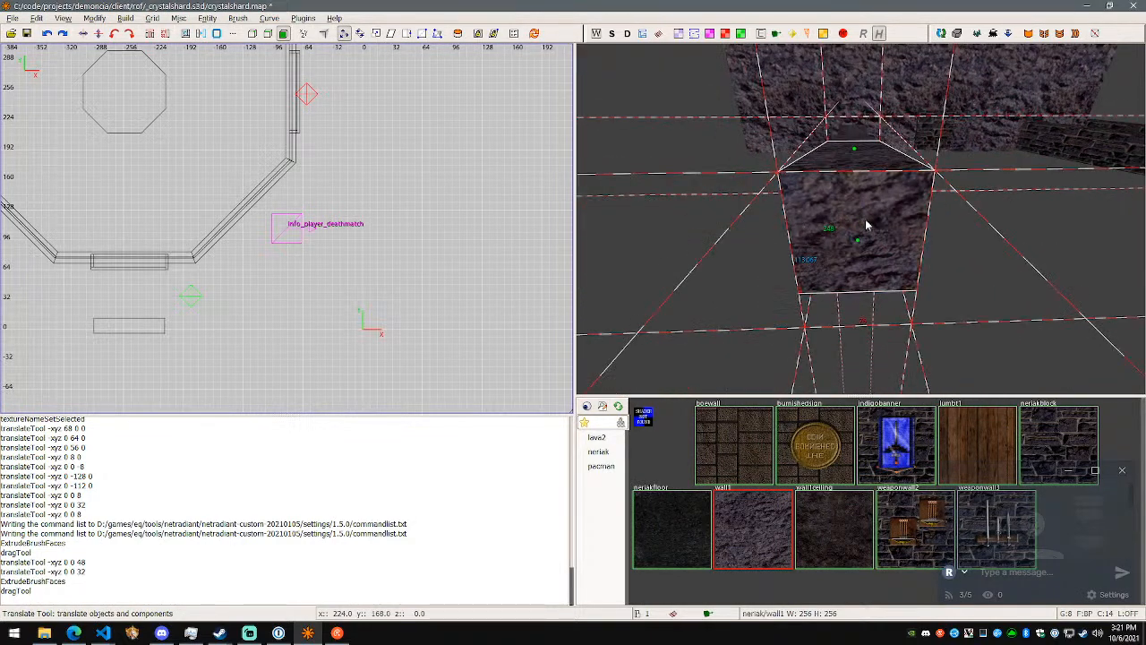
left_click(867, 227, "shift")
key("Escape")
left_click(839, 214, "shift")
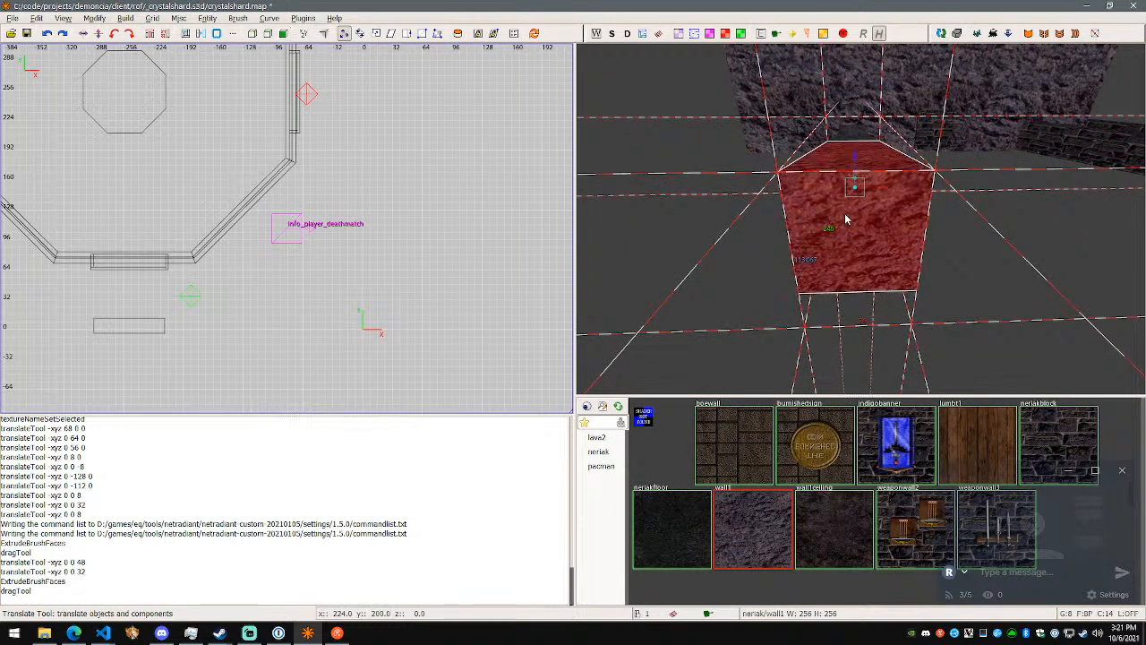
- In edge mode, select the edges around the newly extruded block's end and move them down 64 units
key("e")
key("a")
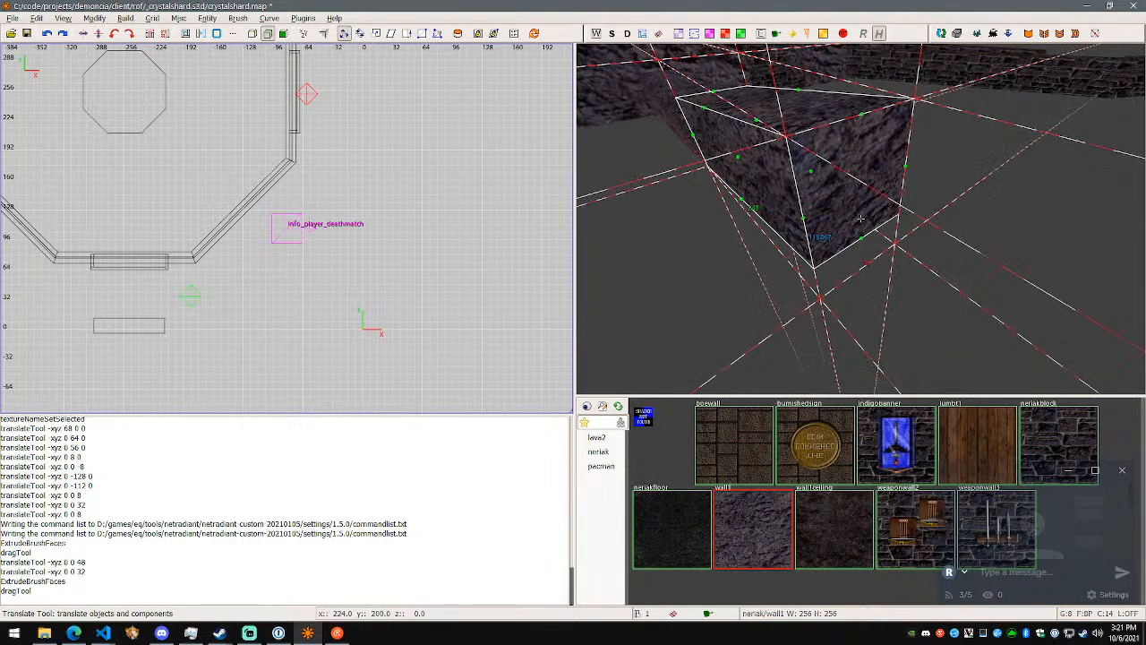
left_click(805, 221, "shift")
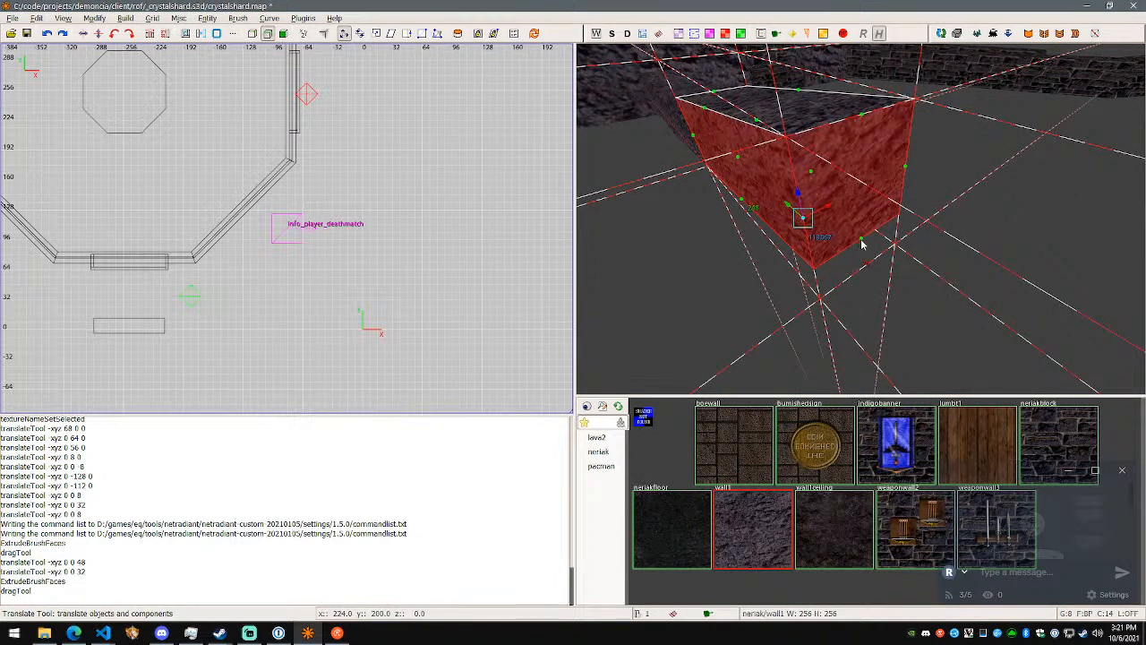
left_click_drag(862, 126, 865, 120)
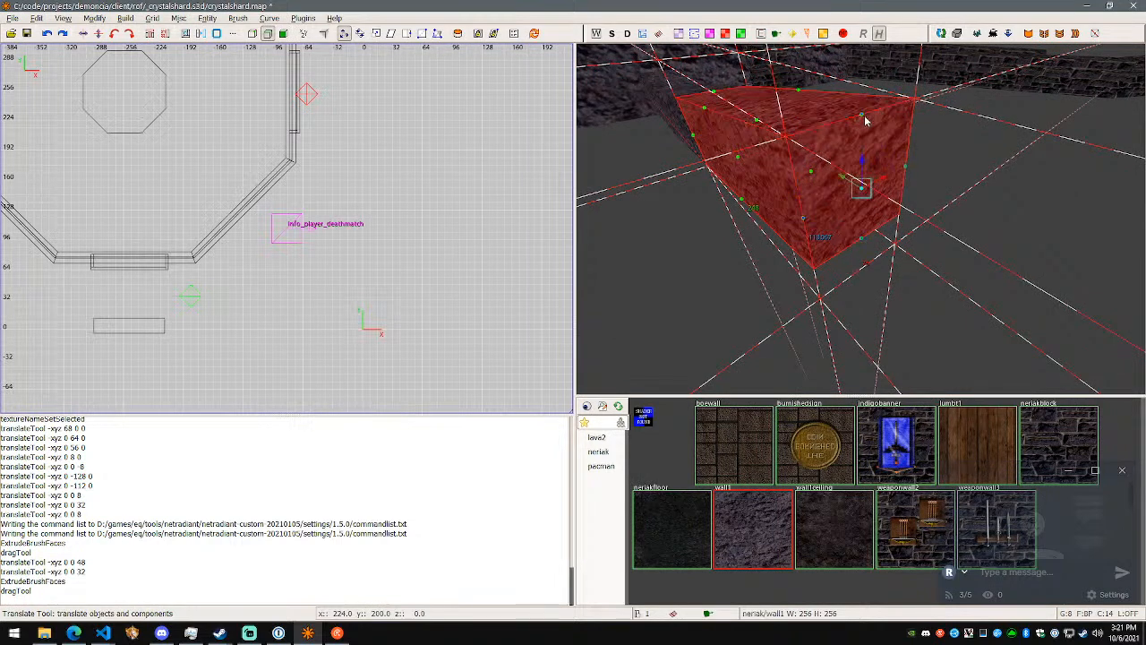
left_click_drag(860, 164, 860, 240)
right_click(862, 240)
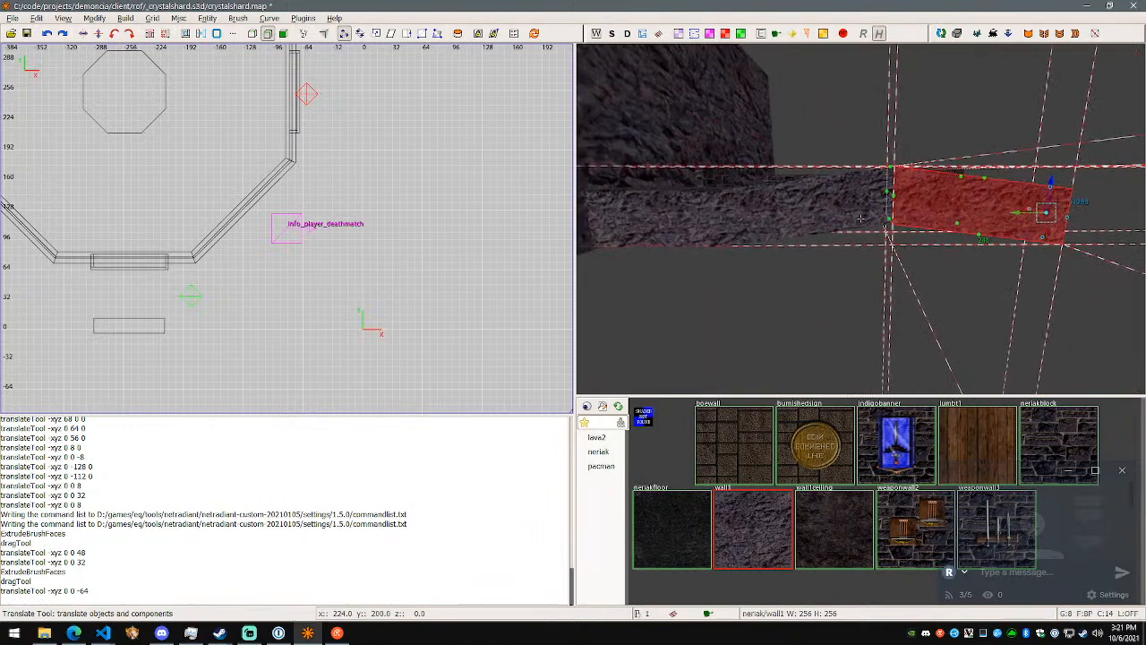
- Shift the selected end edges of the extruded block 80 units along X
key("d")
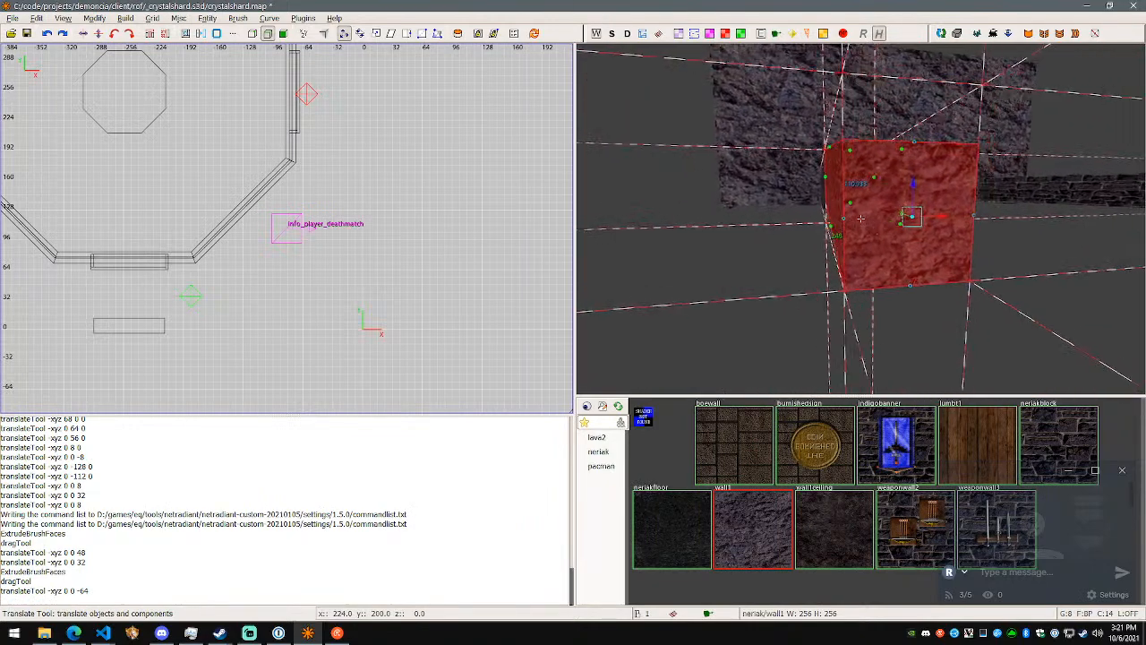
right_click(861, 218)
left_click_drag(903, 231, 1039, 229)
right_click(1039, 229)
key("d")
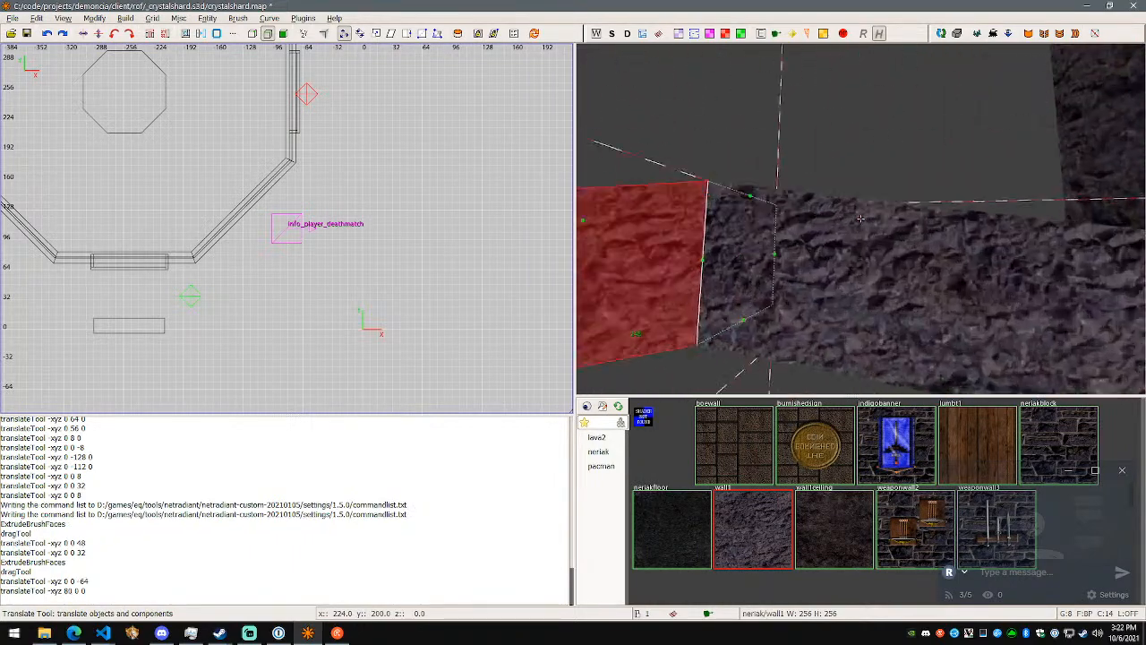
- Check the reshaped rock segments along their length and save the map
key("w")
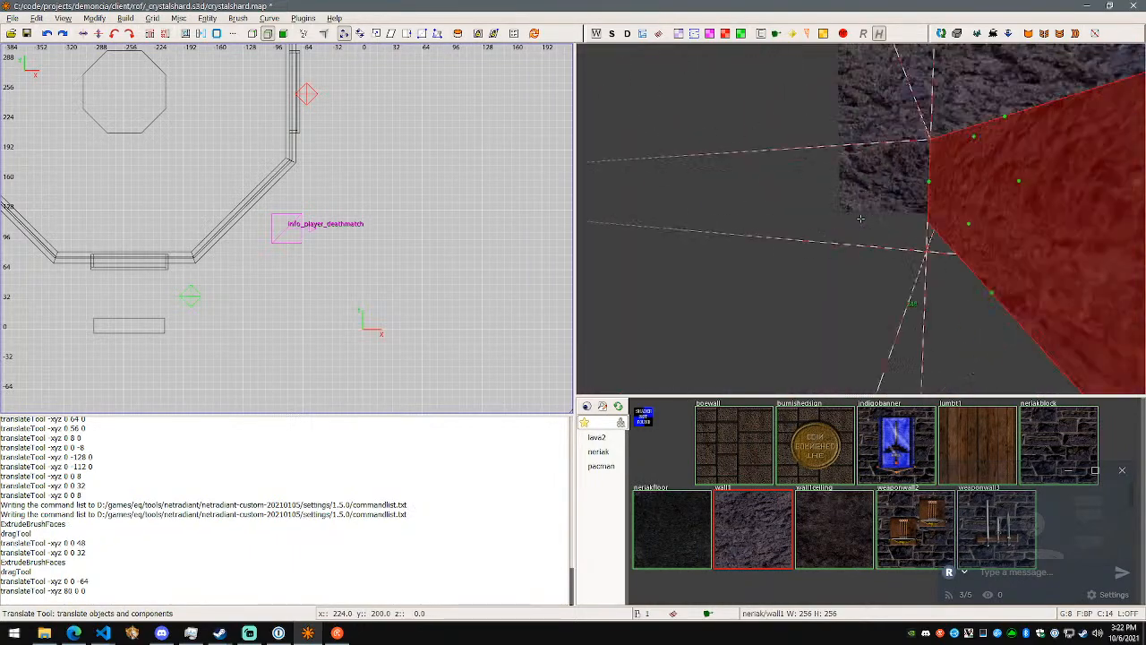
key("w")
key("s")
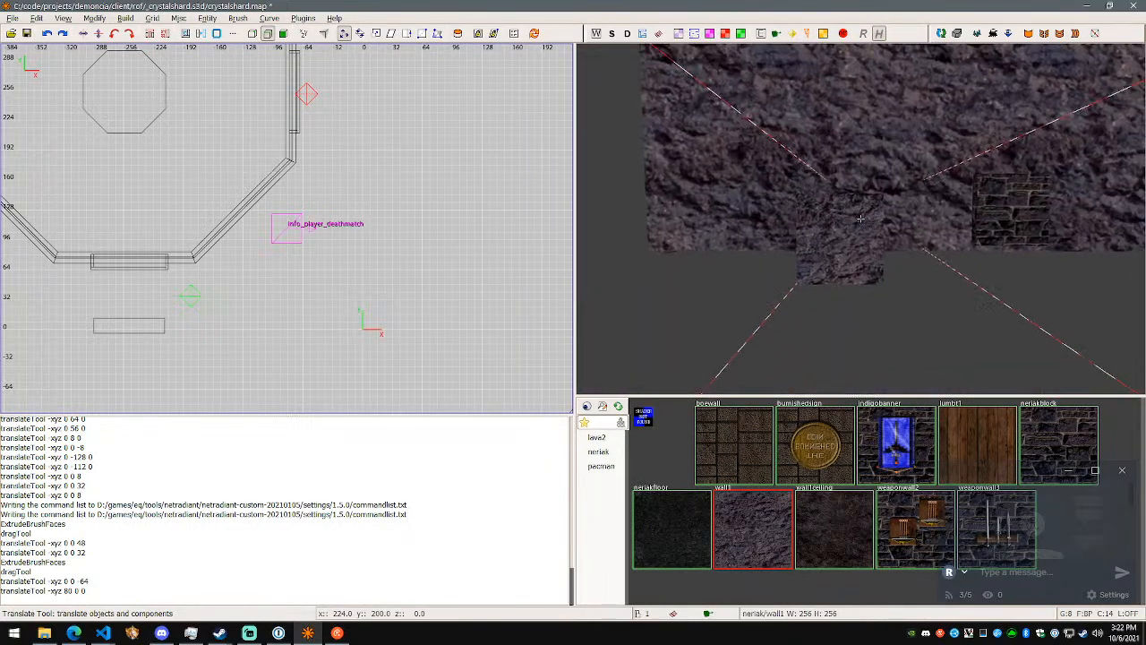
key("w")
key("w")
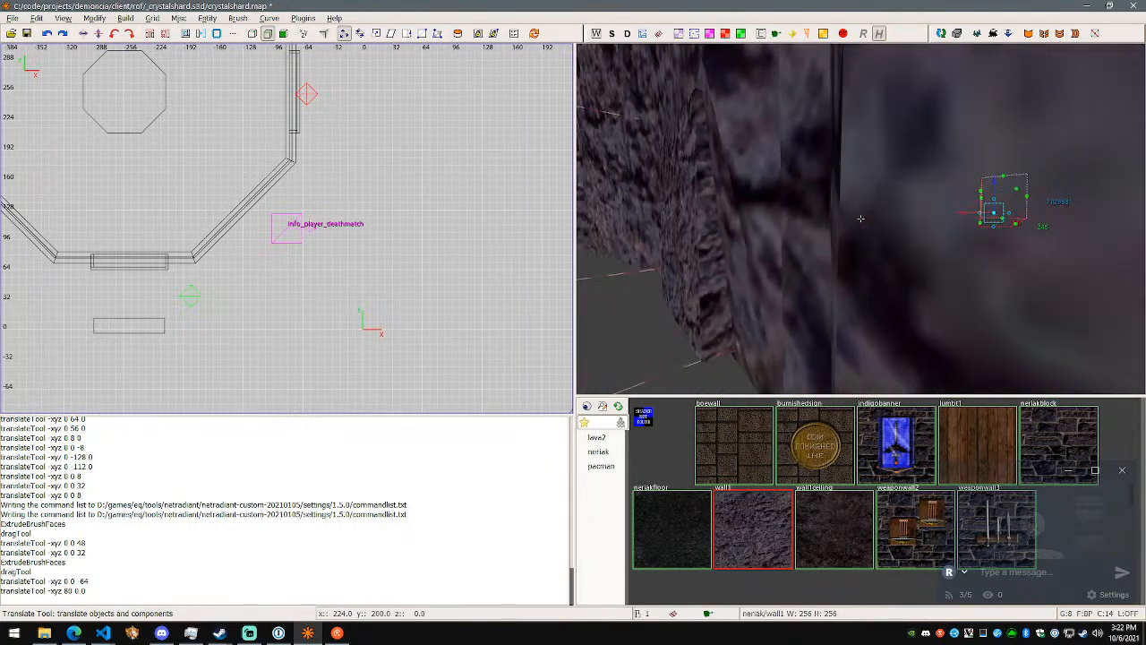
right_click(861, 218)
key("ctrl+s")
- Switch to the browser's NRC features page to view the mass extrusion section, then return to the map editor
key("alt+Tab")
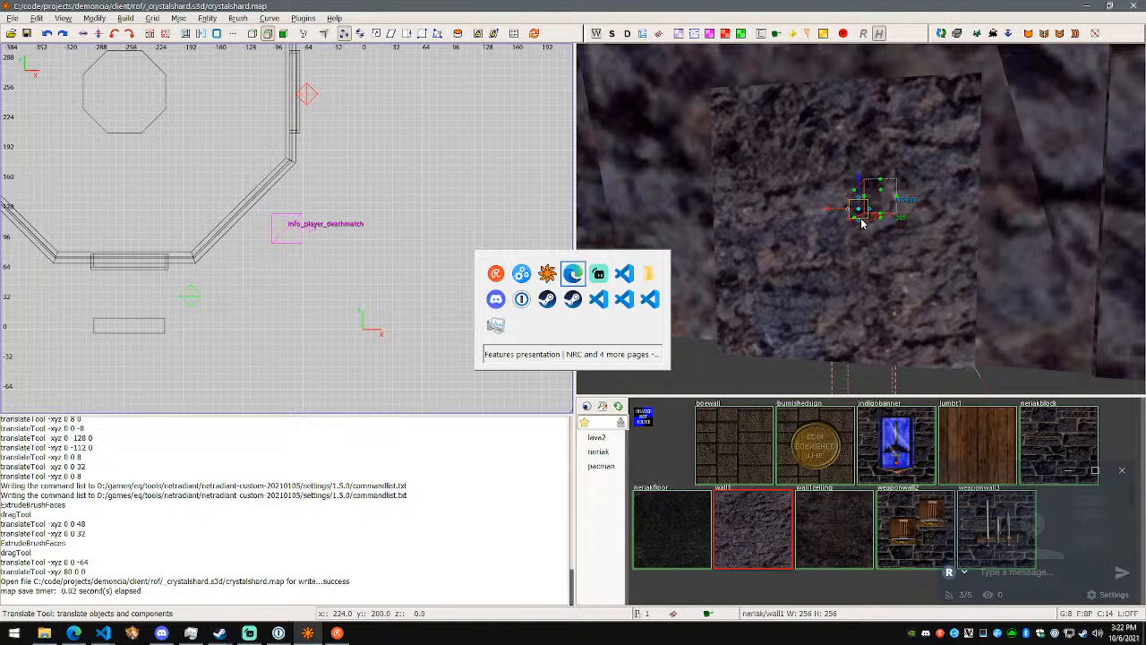
key("alt+Tab")
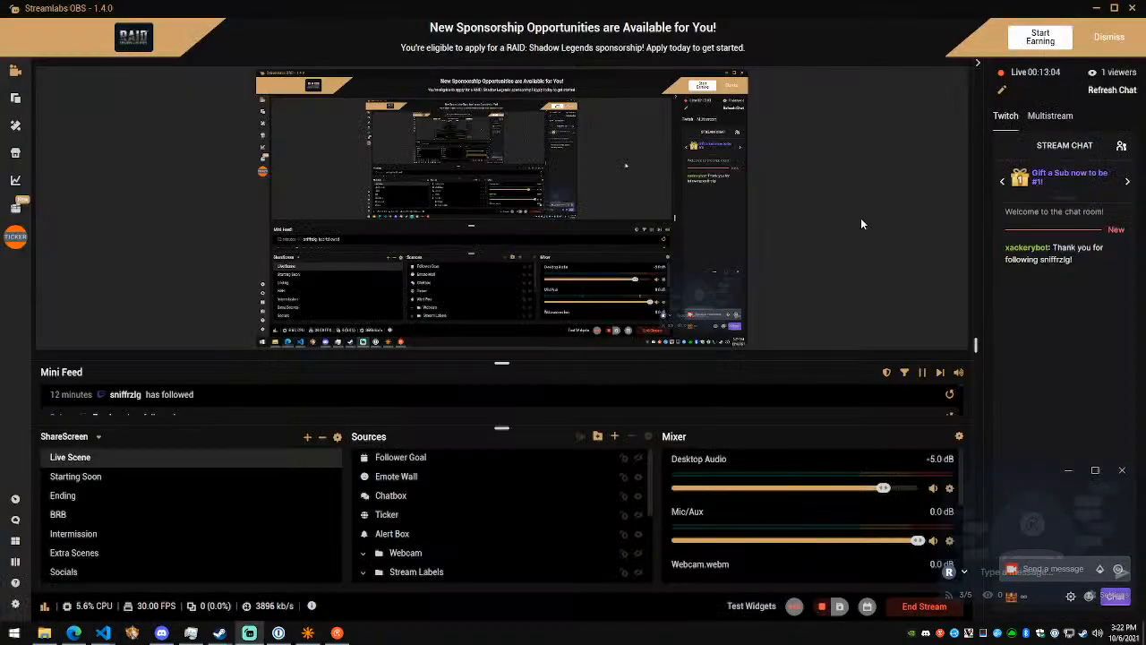
key("alt+Tab")
key("alt+Tab")
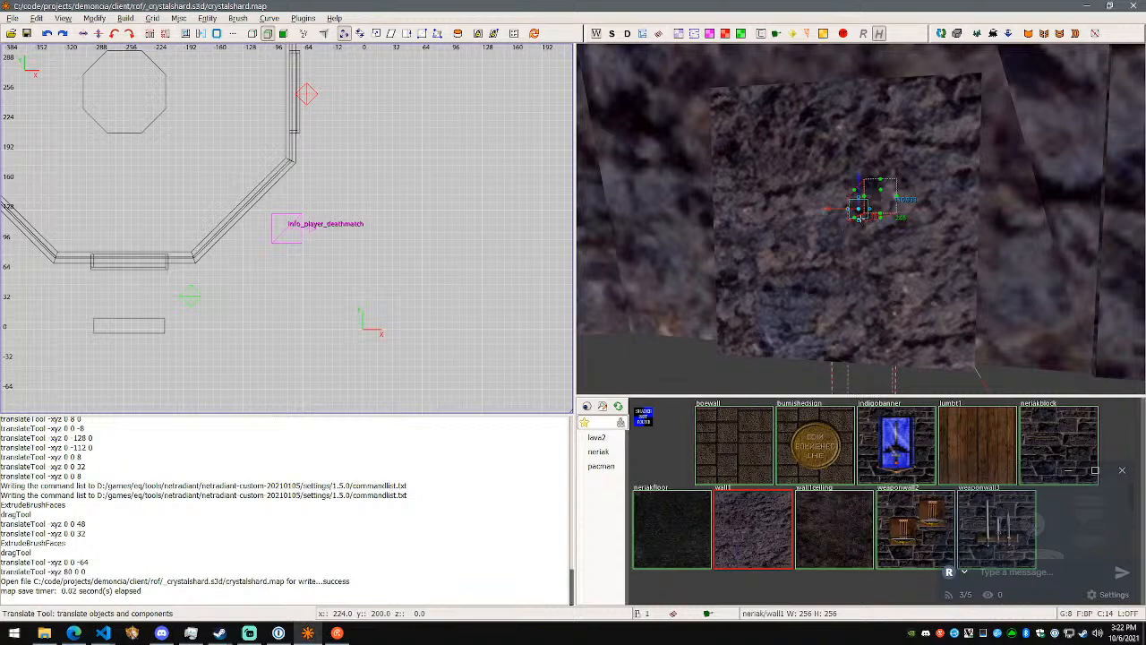
right_click(844, 228)
- Leave edge mode and deselect the reshaped rock block
key("w")
key("s")
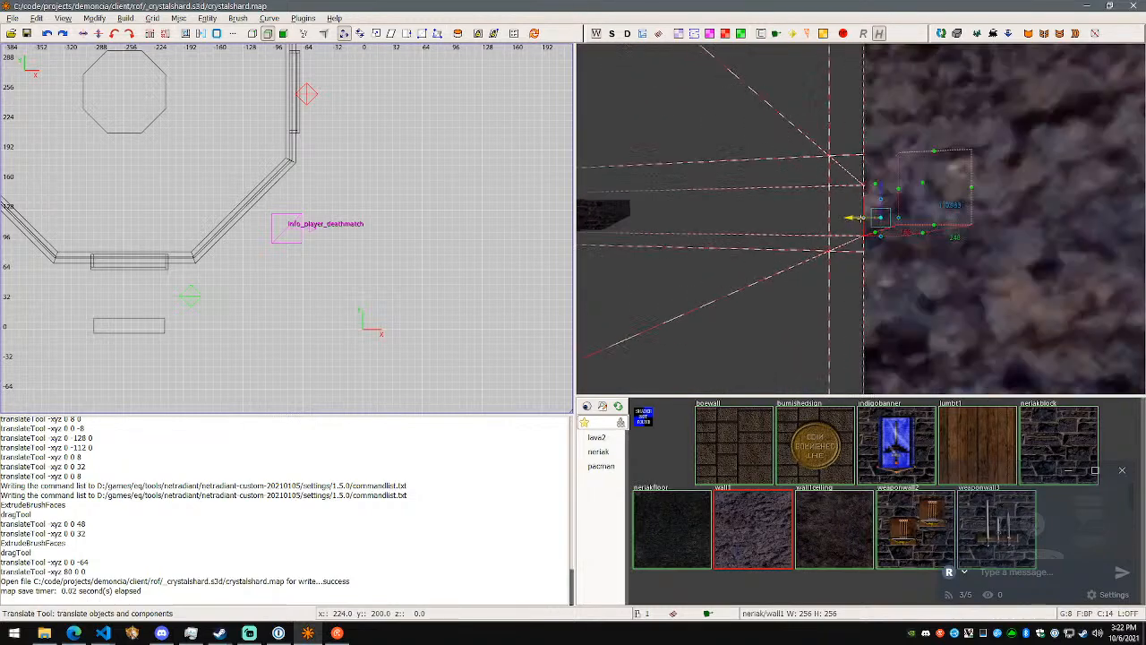
right_click(861, 218)
key("Escape")
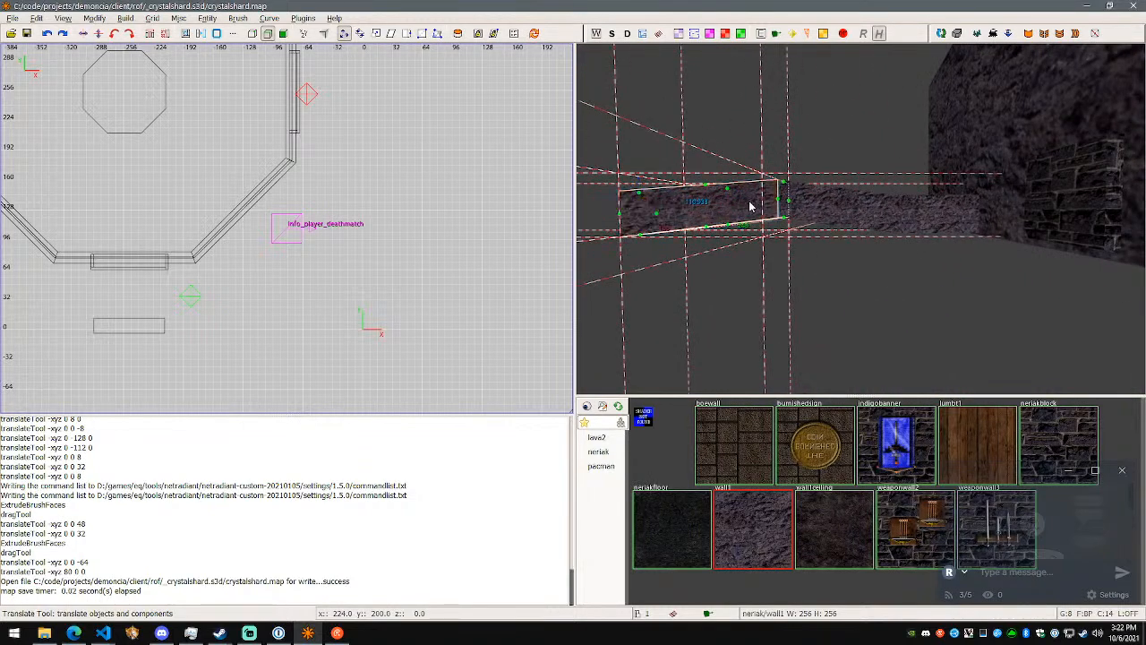
key("Escape")
key("Escape")
right_click(831, 244)
key("w")
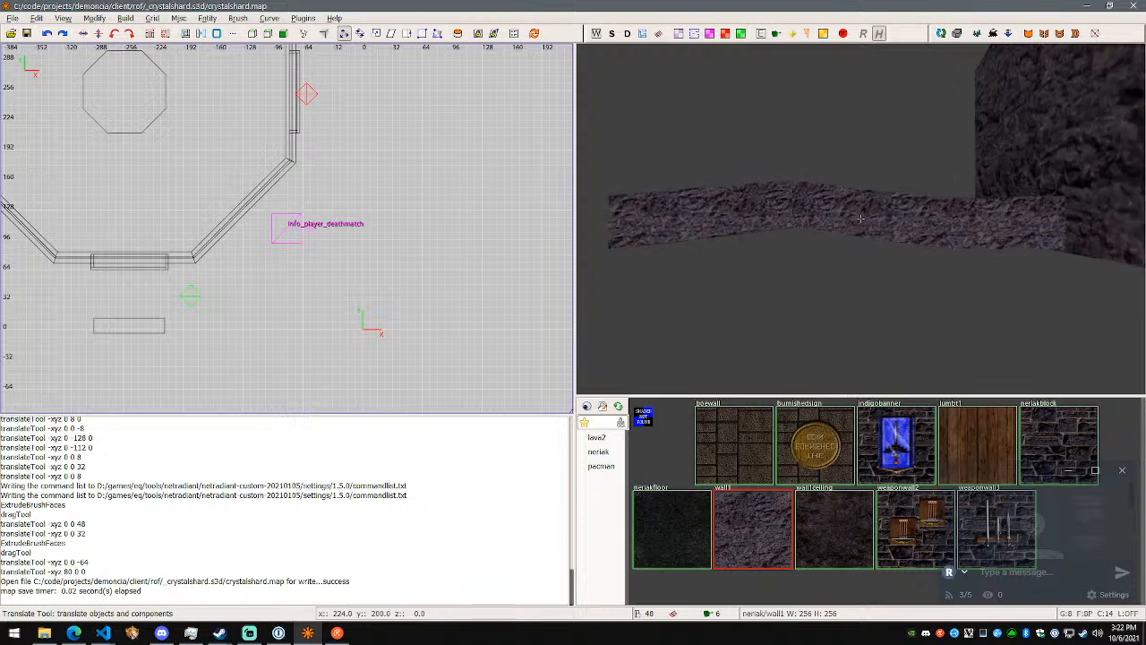
- Select the three connected wall1 rock segments and clone them
right_click(861, 219)
left_click(862, 204, "shift")
left_click(773, 204, "shift")
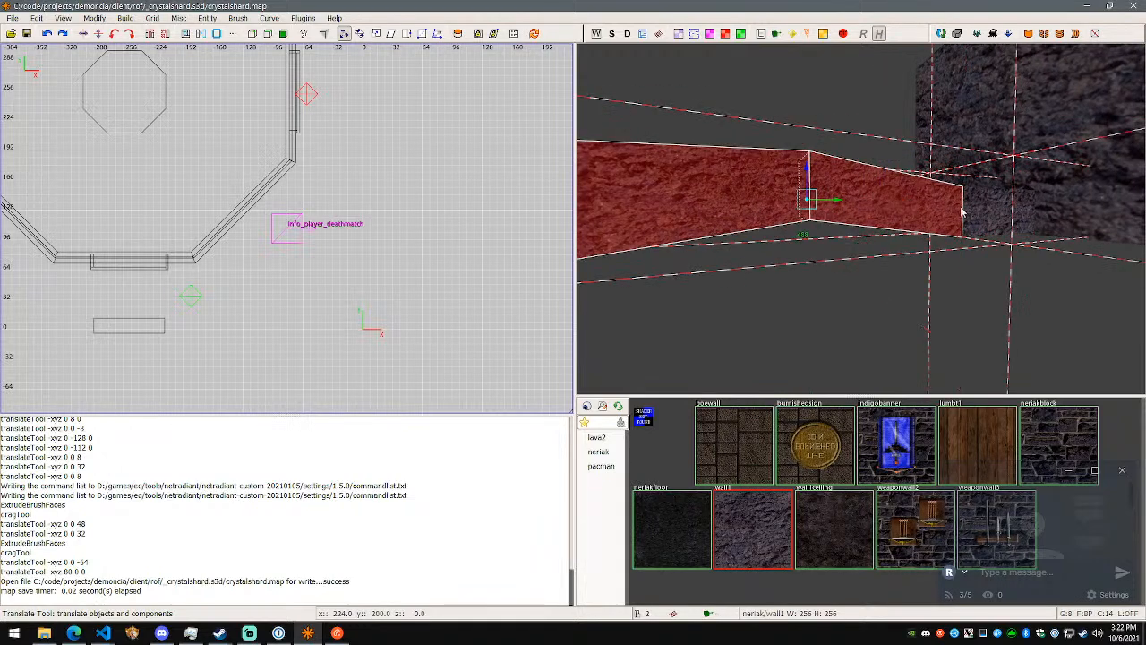
left_click(982, 210, "shift")
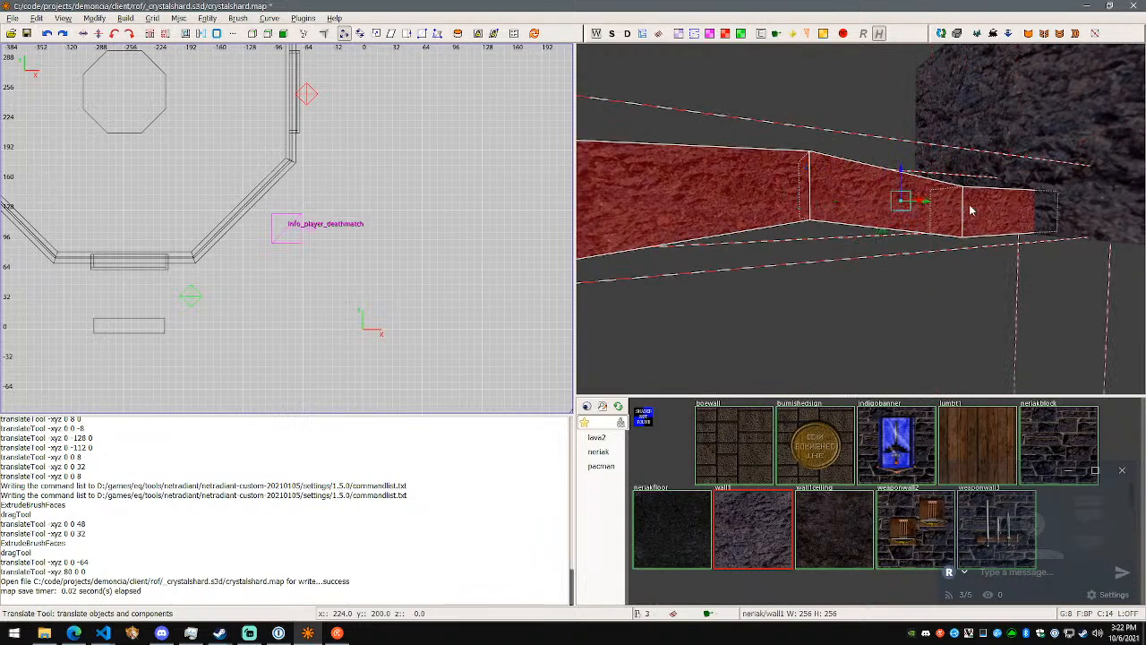
key("space")
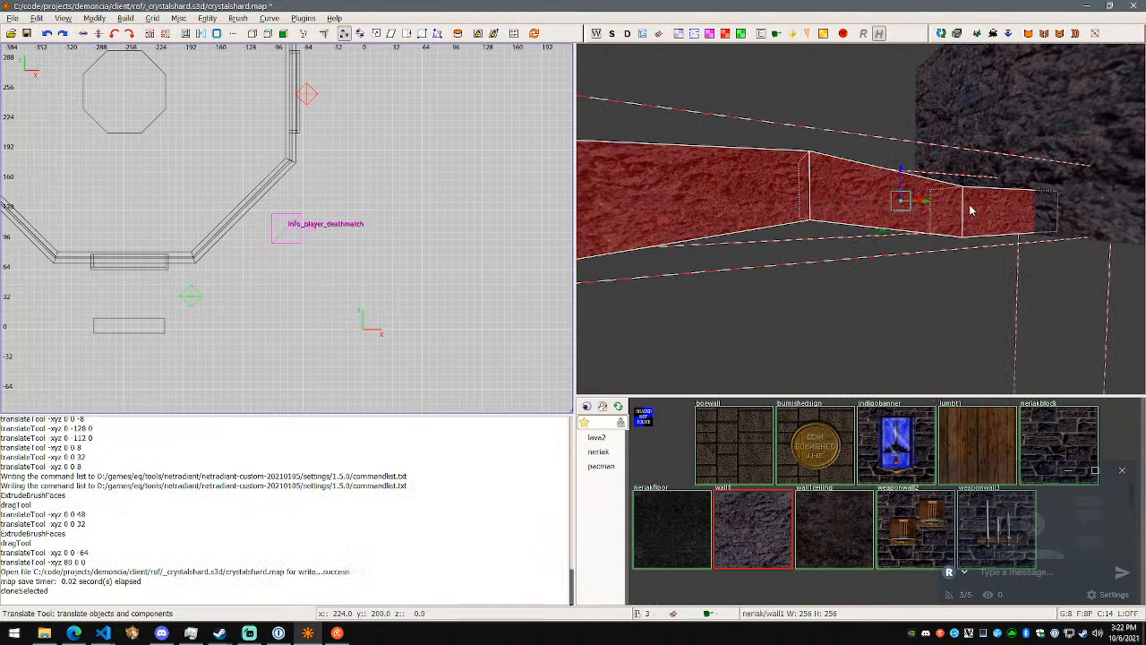
- Use the scale tool to shrink the cloned rock segments to 0.857143 along Z and 0.897436 along X
left_click(376, 35)
right_click(777, 168)
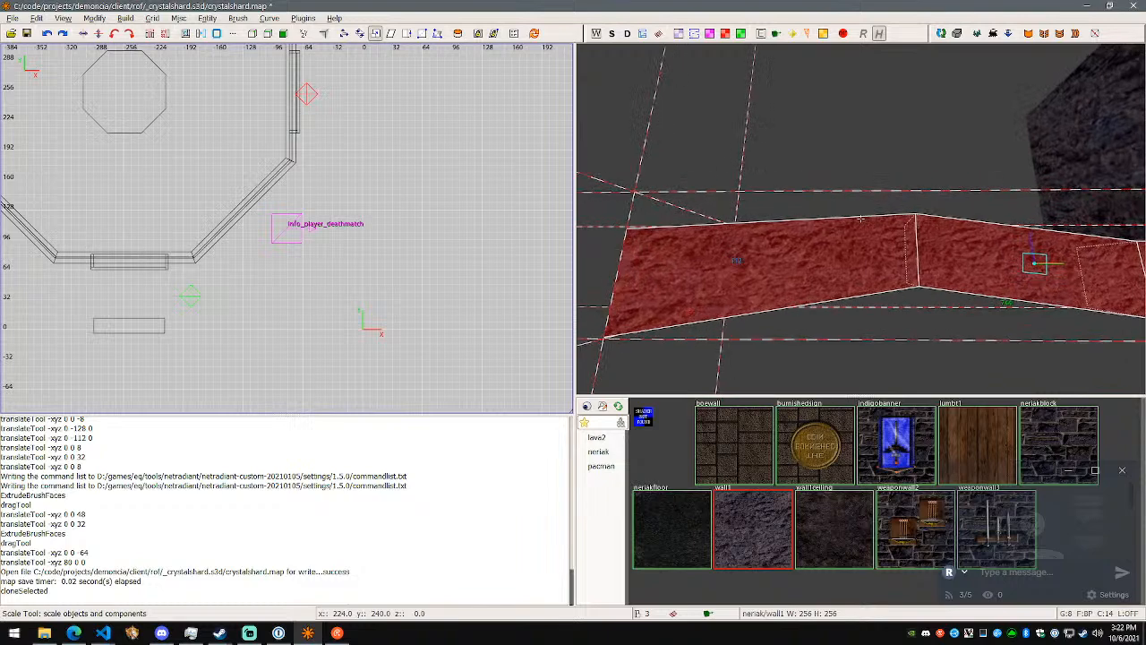
key("w")
key("d")
right_click(861, 219)
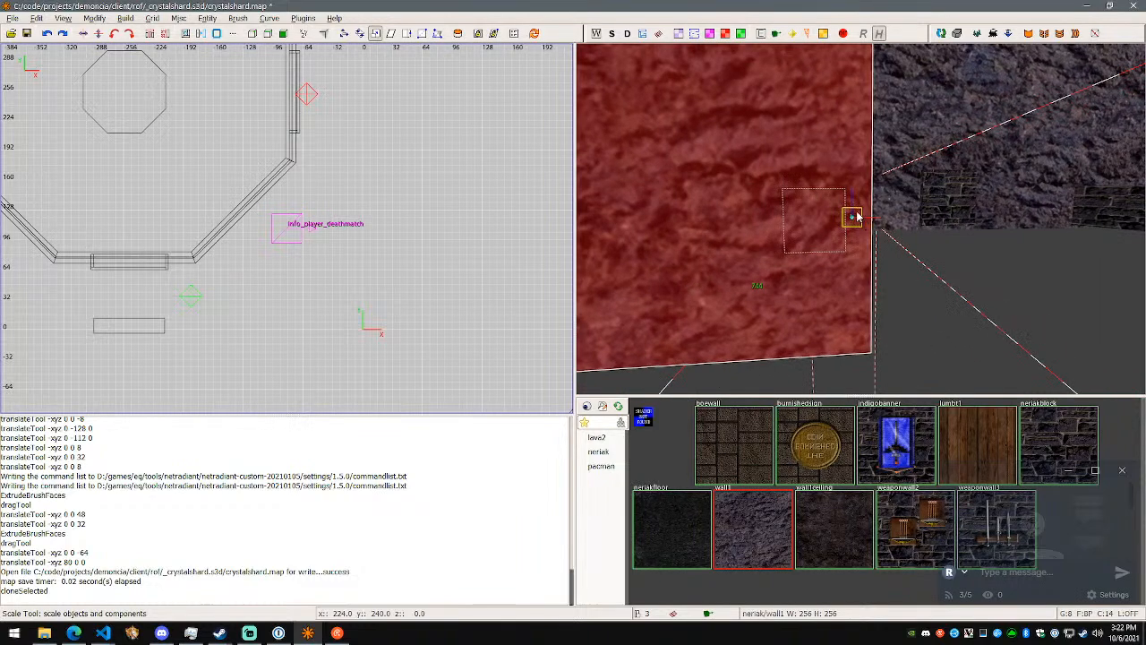
left_click_drag(853, 207, 885, 238)
right_click(888, 238)
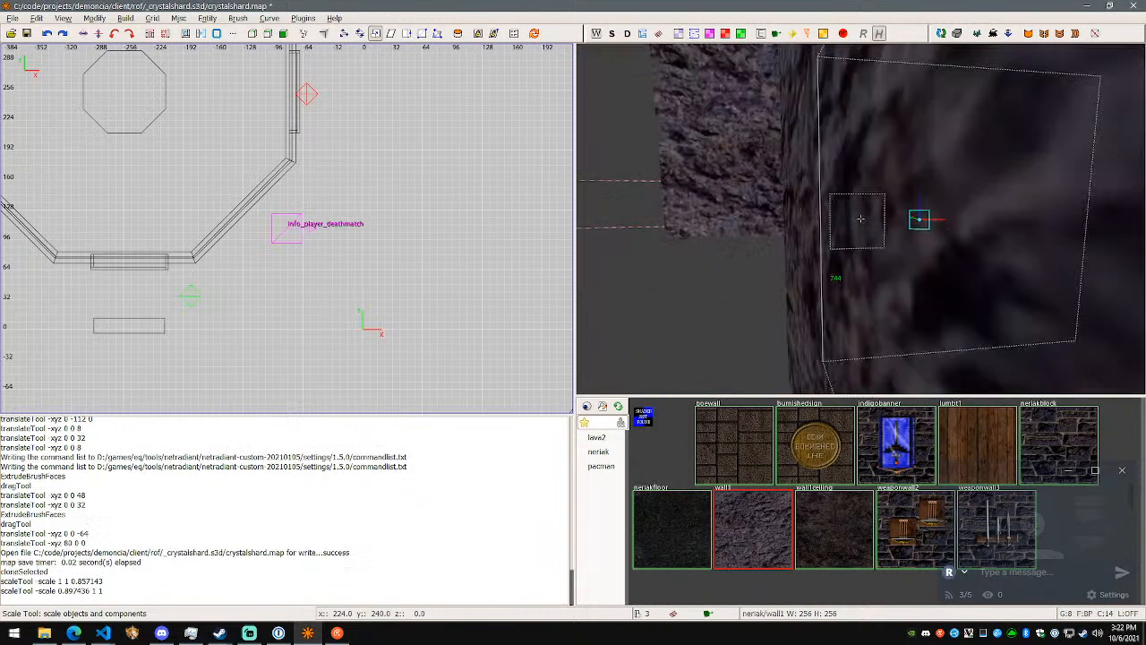
- Try scaling the cloned rock segments to 0.885714 along X and undo that scaling
key("d")
key("d")
key("a")
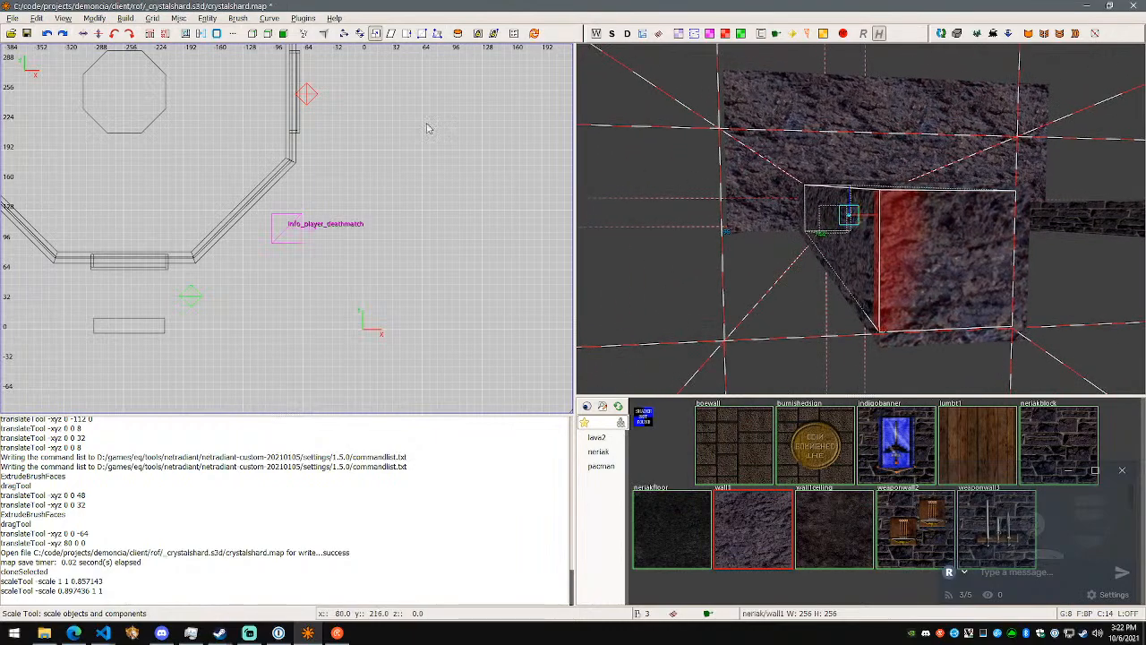
right_click(548, 159)
right_click(699, 138)
key("w")
key("d")
key("w")
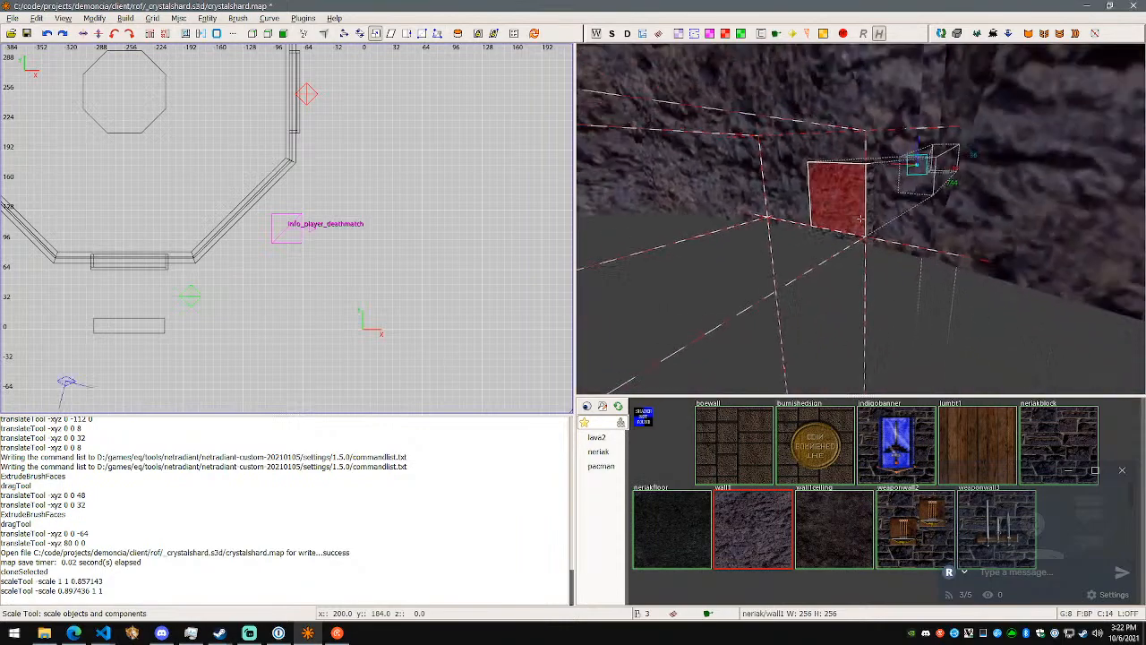
key("a")
key("w")
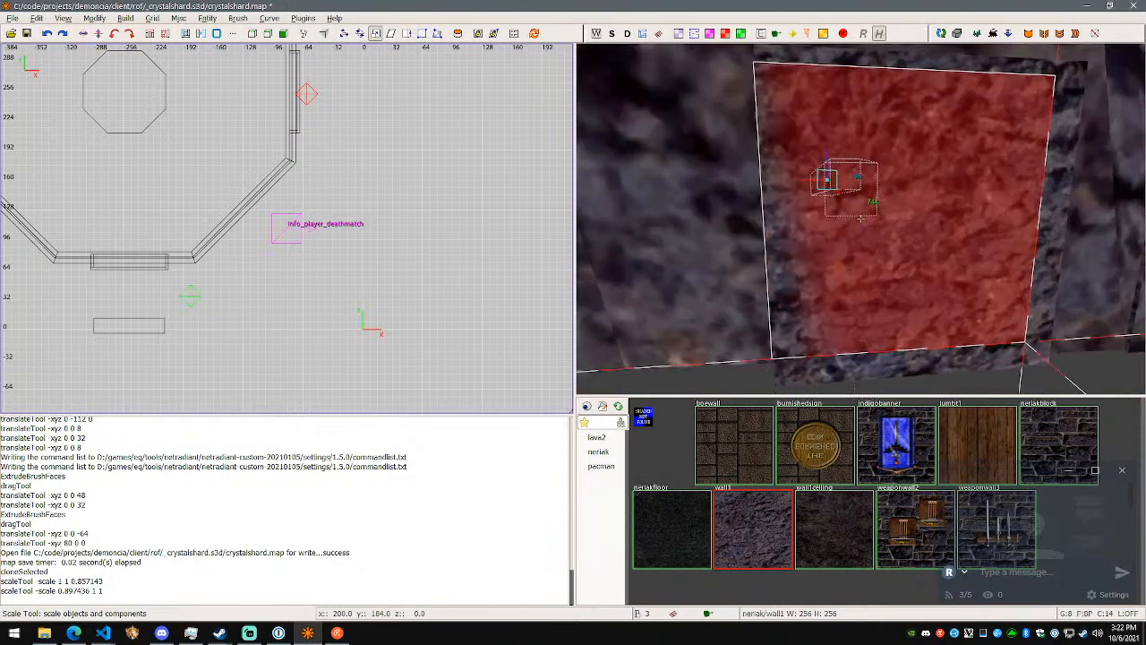
key("d")
left_click_drag(828, 201, 832, 205)
key("ctrl+z")
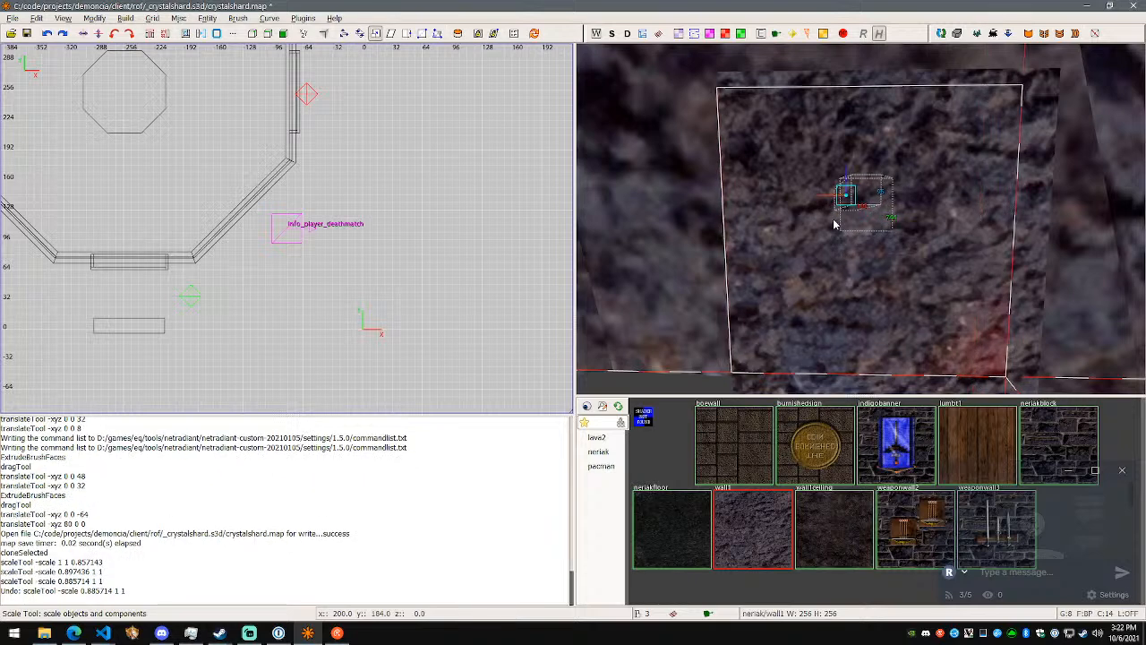
- Reposition the cloned rock segments inside the originals with the translate tool, moving them -8, 6 and -2 units along X on a finer grid
key("w")
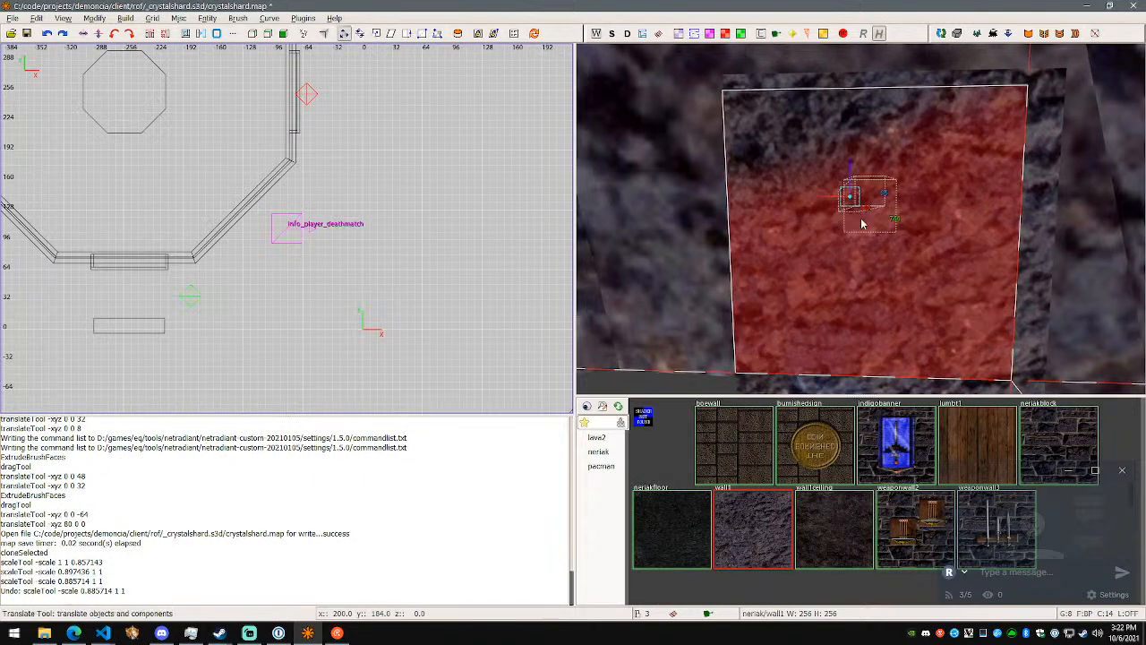
left_click_drag(821, 200, 825, 202)
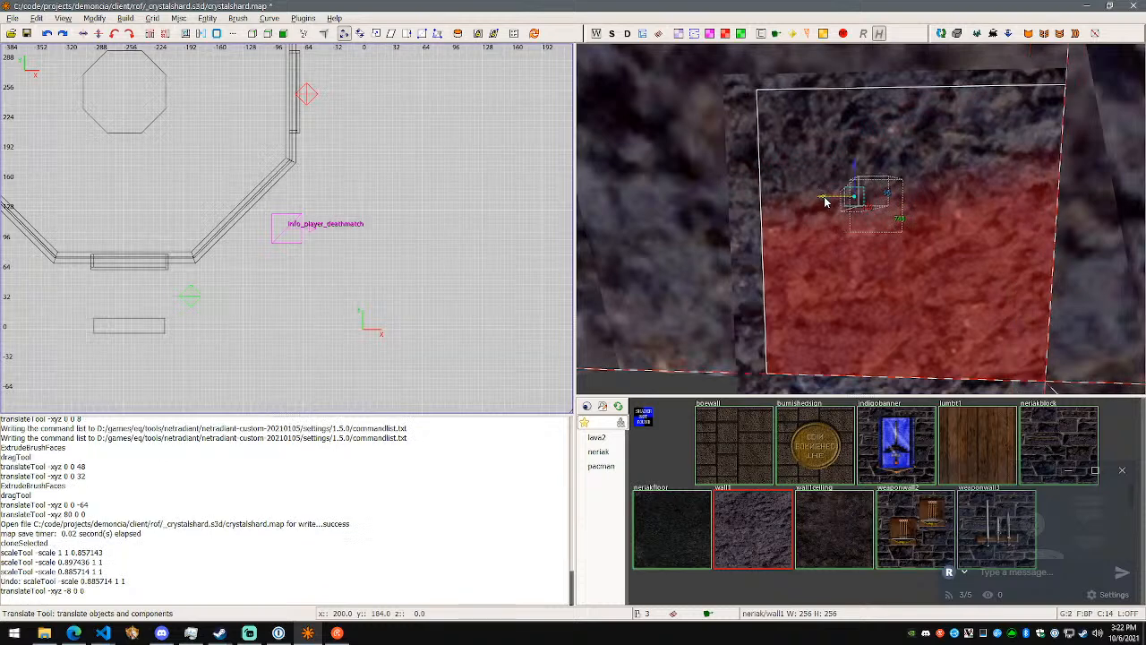
left_click_drag(824, 201, 823, 200)
- Examine from the end and sides how the cloned rock segments sit within the original ones
right_click(823, 201)
key("w")
key("s")
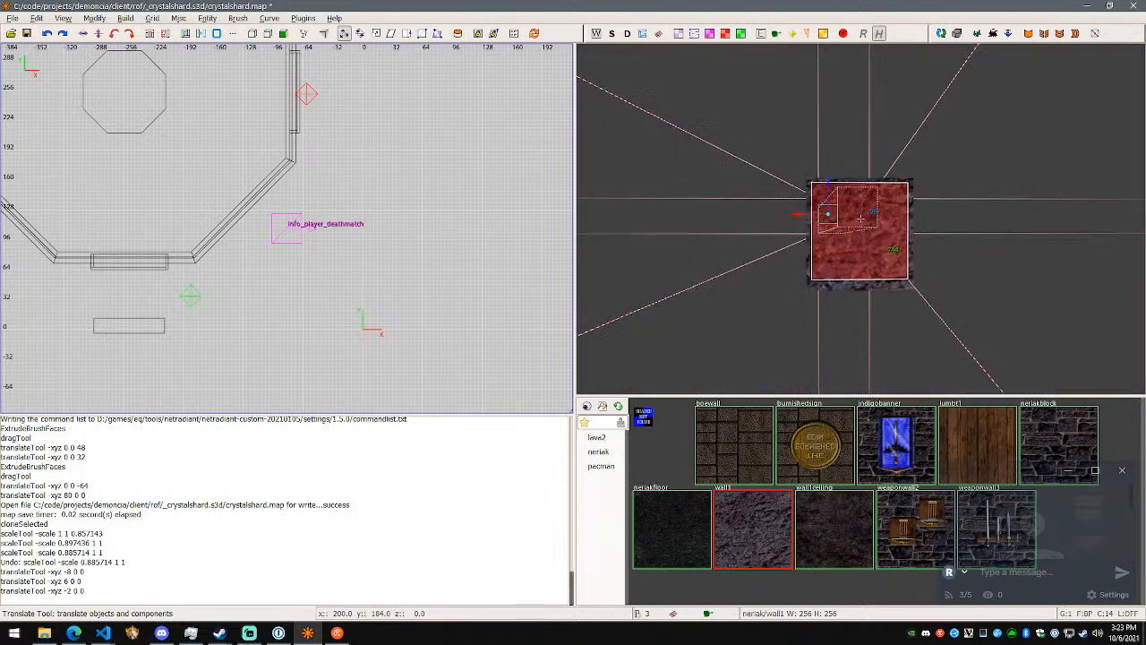
key("w")
key("s")
key("w")
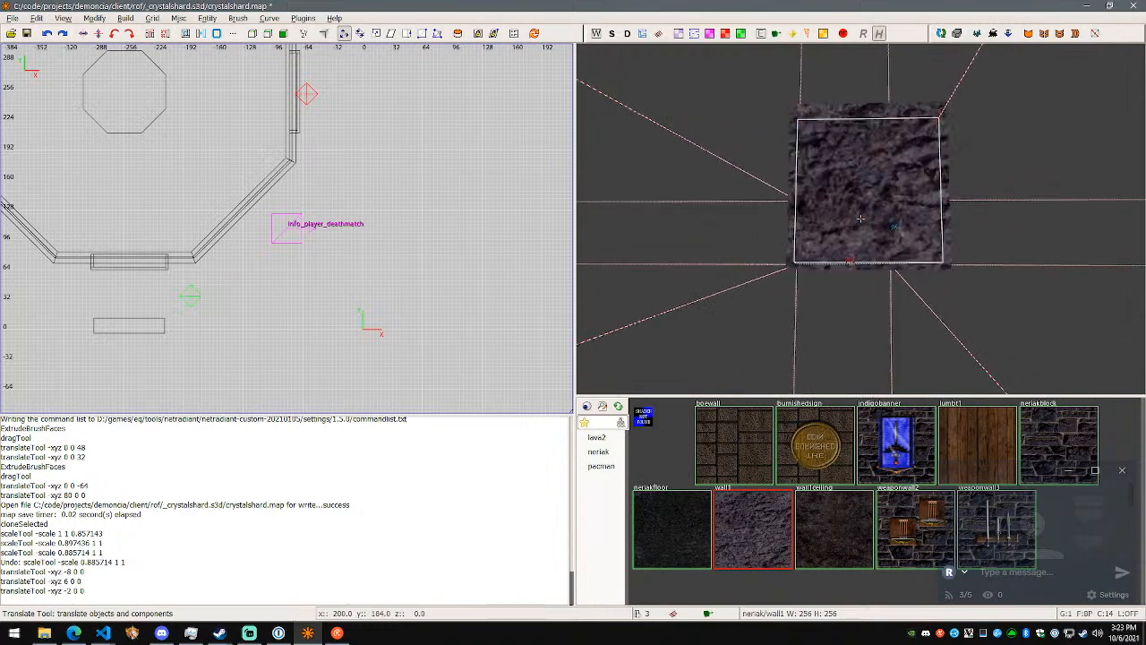
key("s")
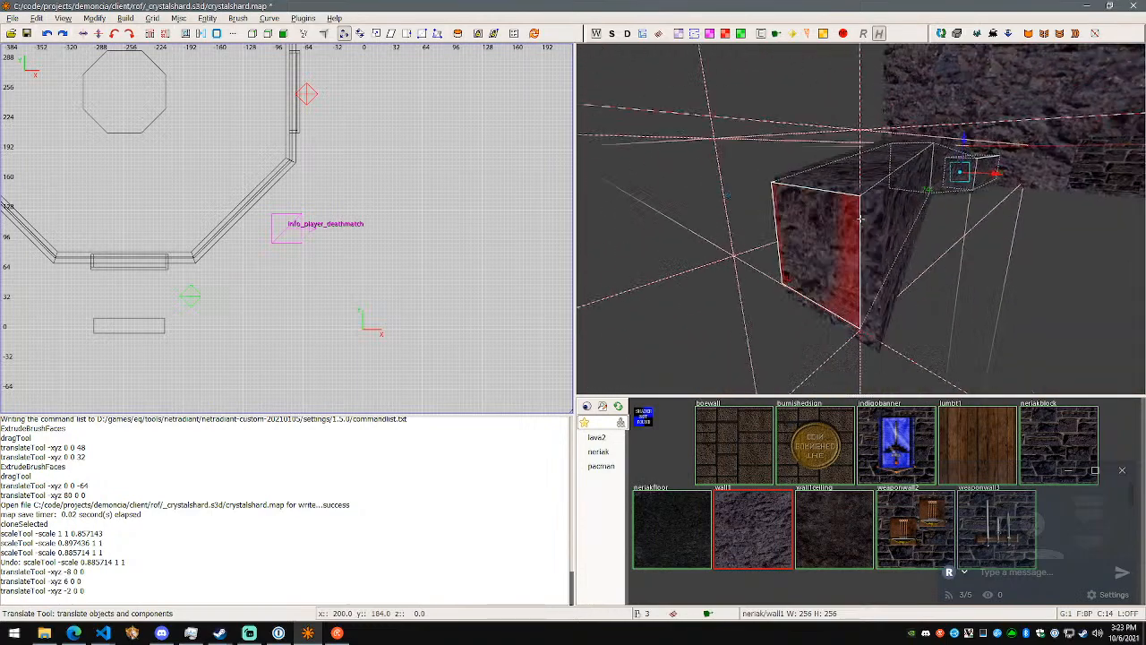
key("w")
key("d")
key("a")
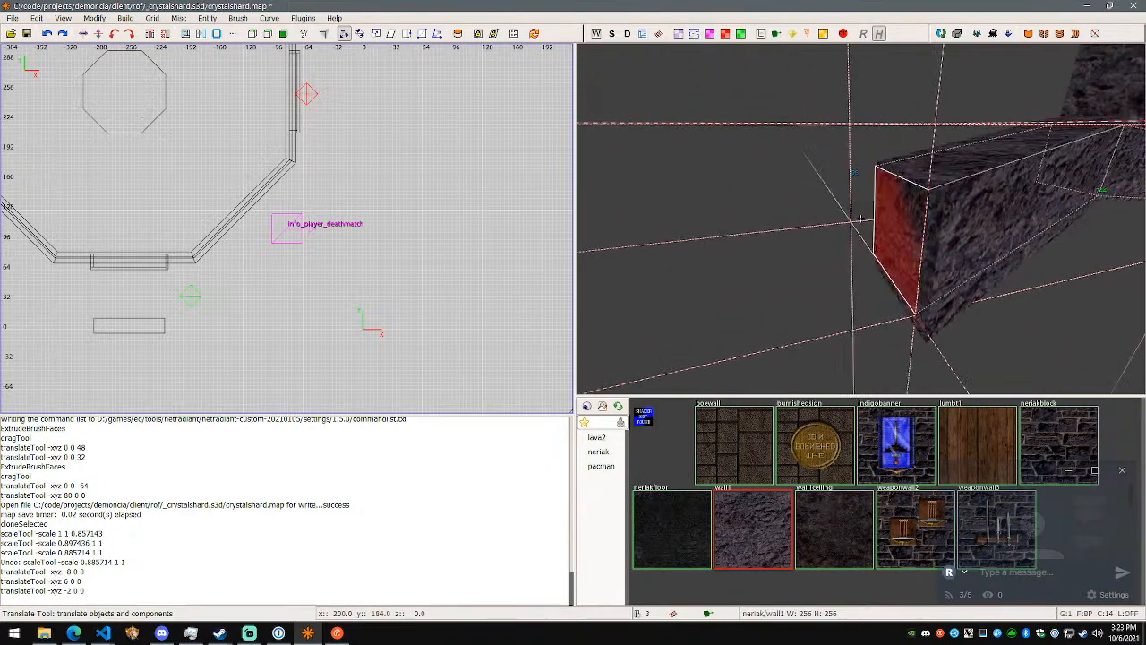
right_click(862, 223)
key("a")
right_click(862, 224)
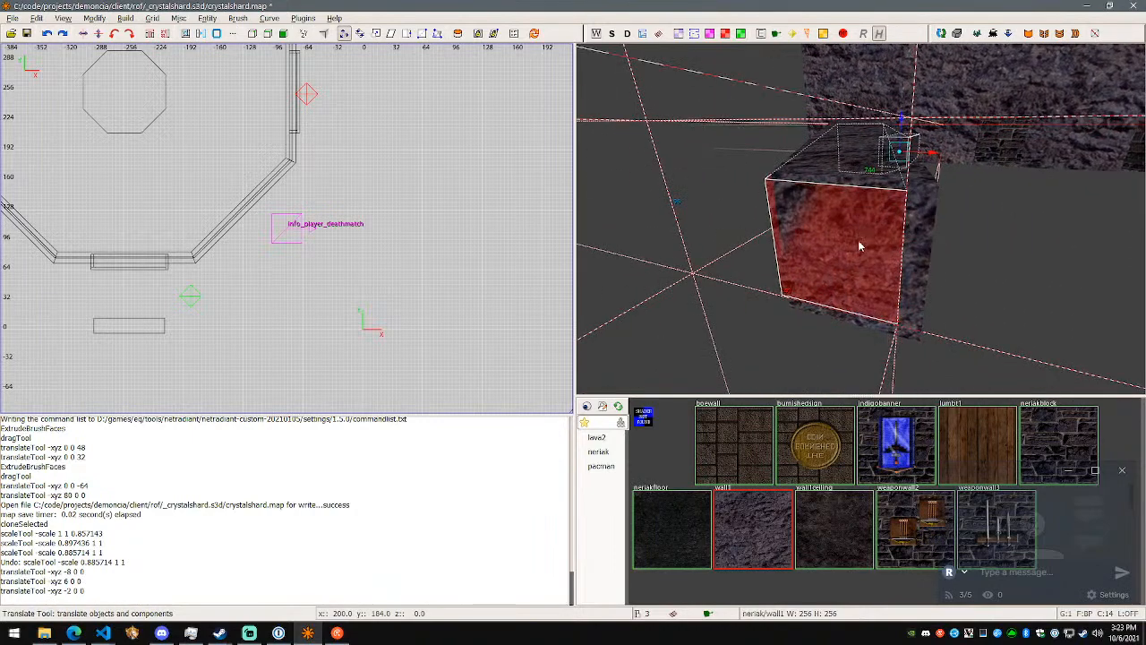
right_click(862, 244)
key("w")
right_click(863, 218)
- Deselect the clones and undo their moves, scaling and cloning, as well as the 80-unit edge shift
key("Escape")
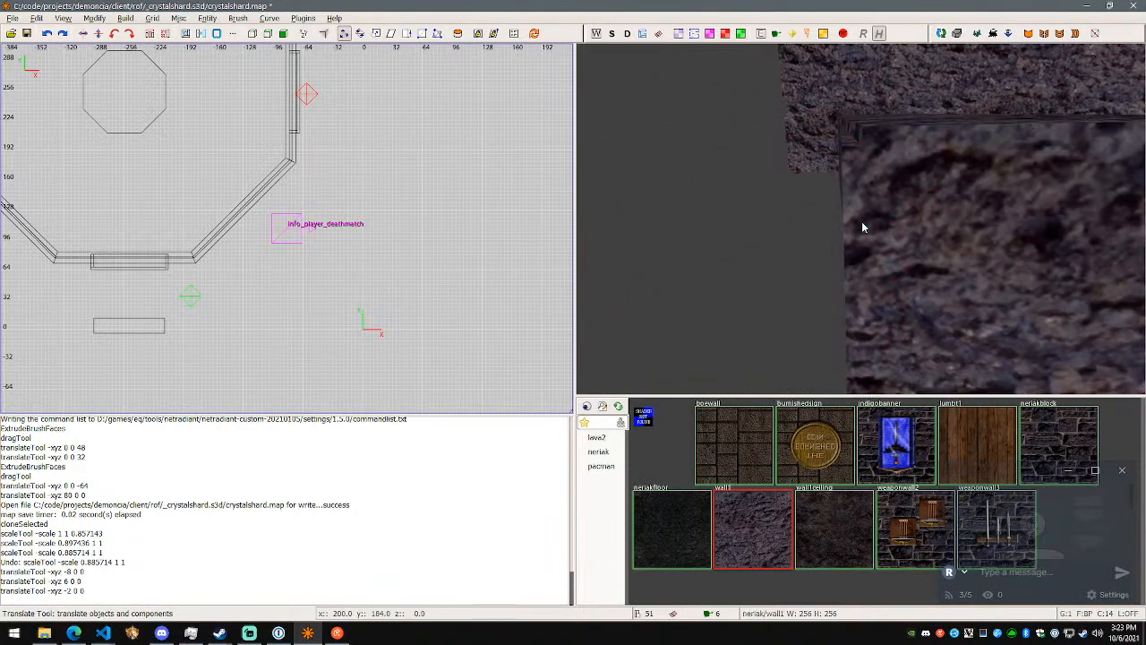
key("ctrl+z")
key("ctrl+z")
key("ctrl+z")
key("ctrl+z")
key("ctrl+z")
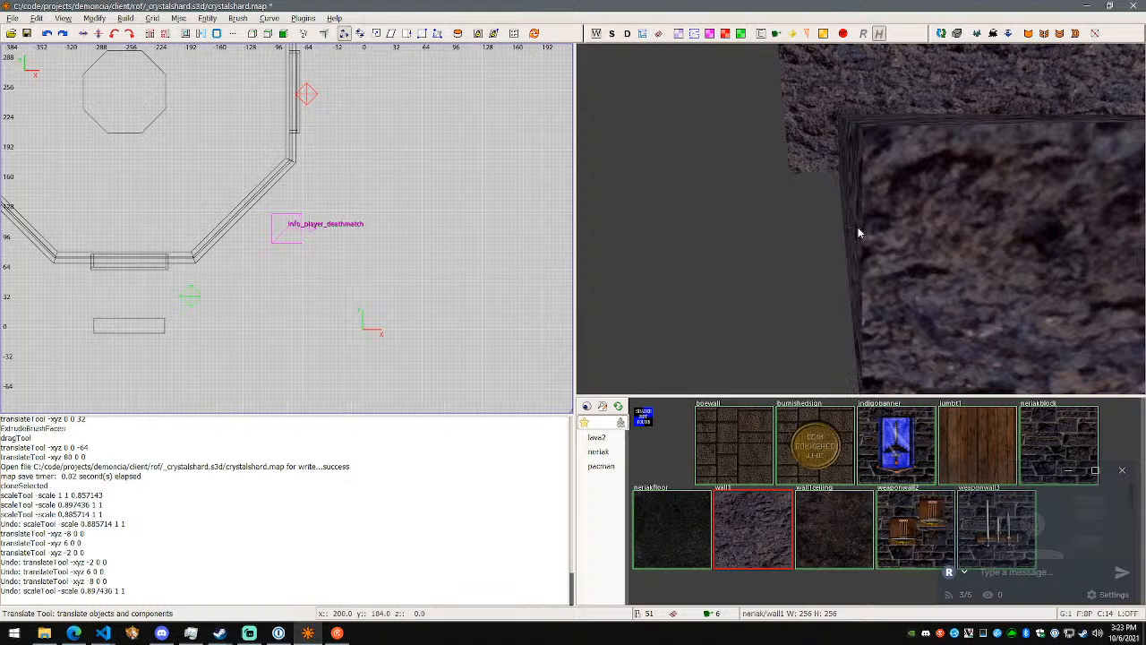
key("ctrl+z")
key("ctrl+z")
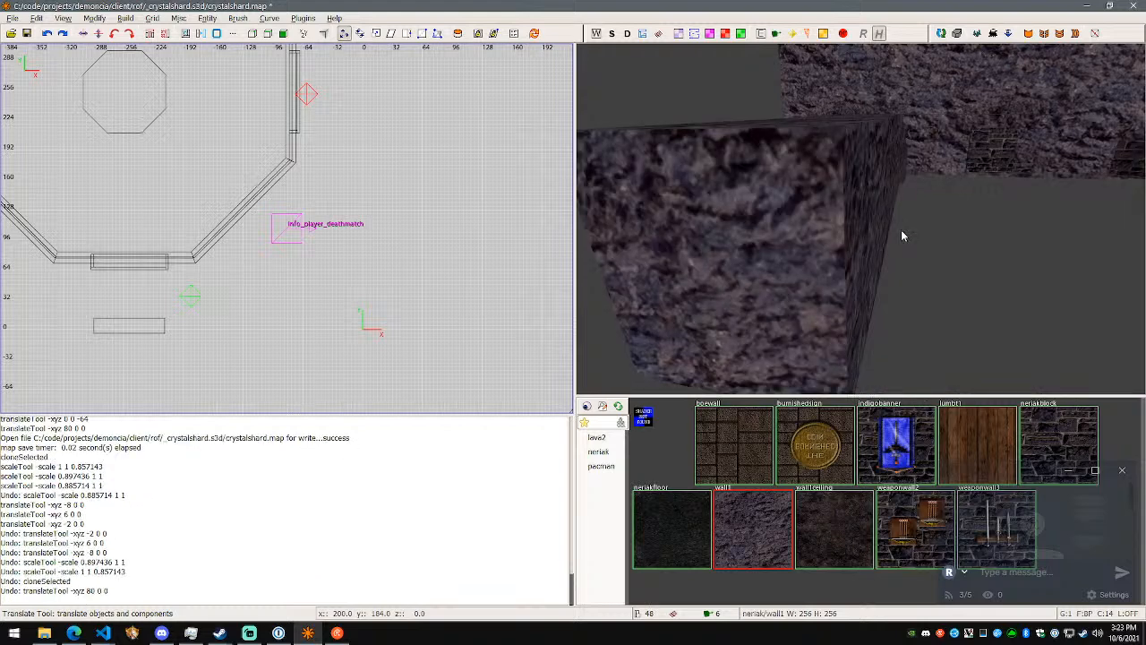
- Redo the undone 80-unit shift along X of the rock segment's edge
right_click(898, 230)
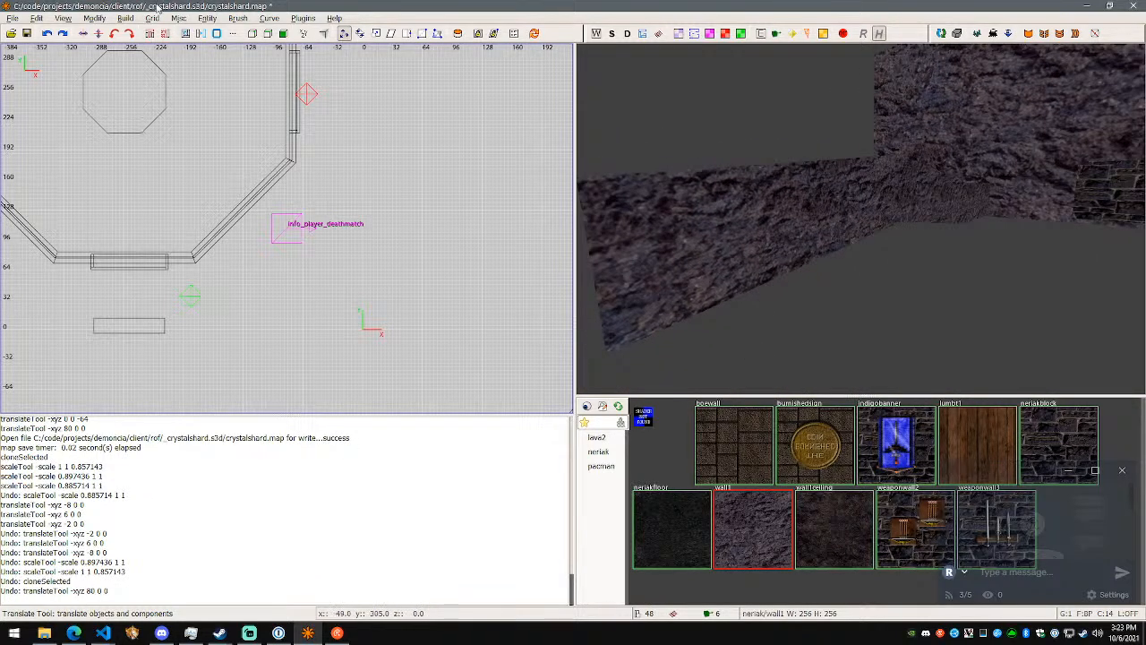
key("ctrl+y")
right_click(774, 229)
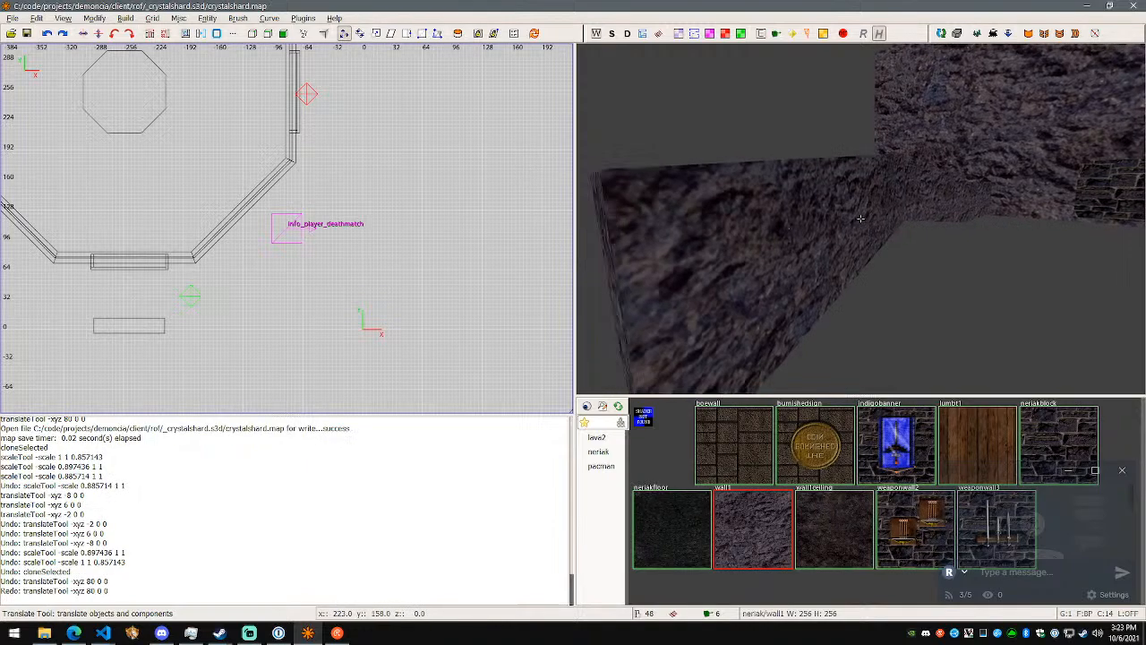
- Select the end rock segment of the passage and clone it in place
right_click(861, 219)
left_click(861, 217, "shift")
right_click(860, 218)
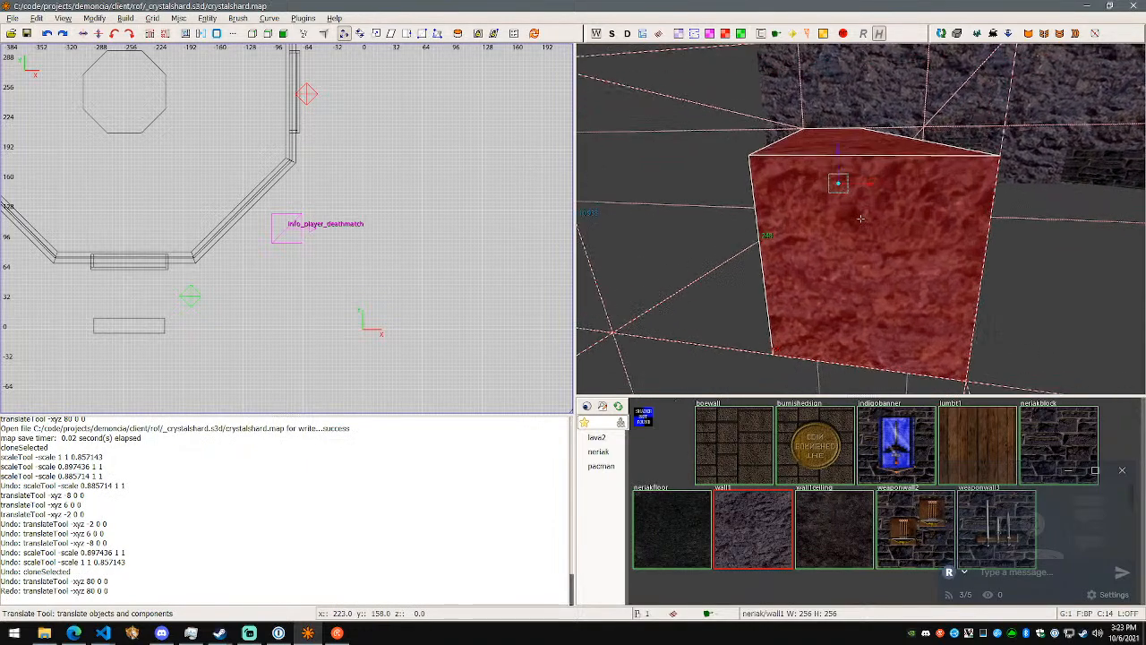
key("s")
right_click(860, 219)
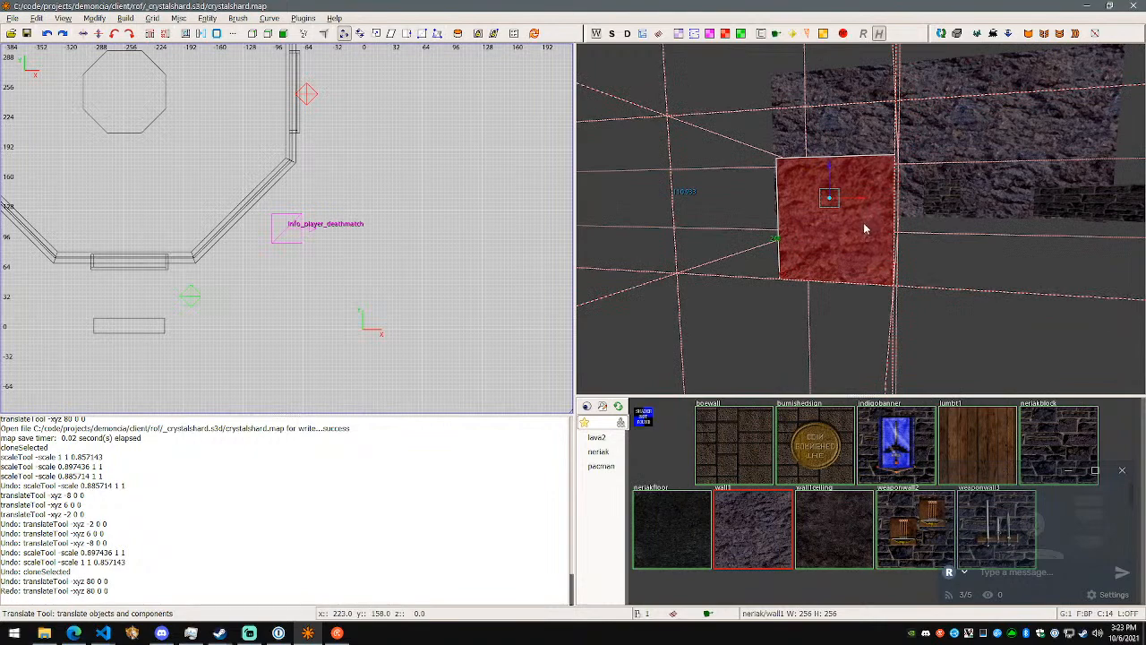
key("space")
- Dismiss the Surface Inspector and reselect the cloned end rock segment in the 3D view
key("s")
key("Escape")
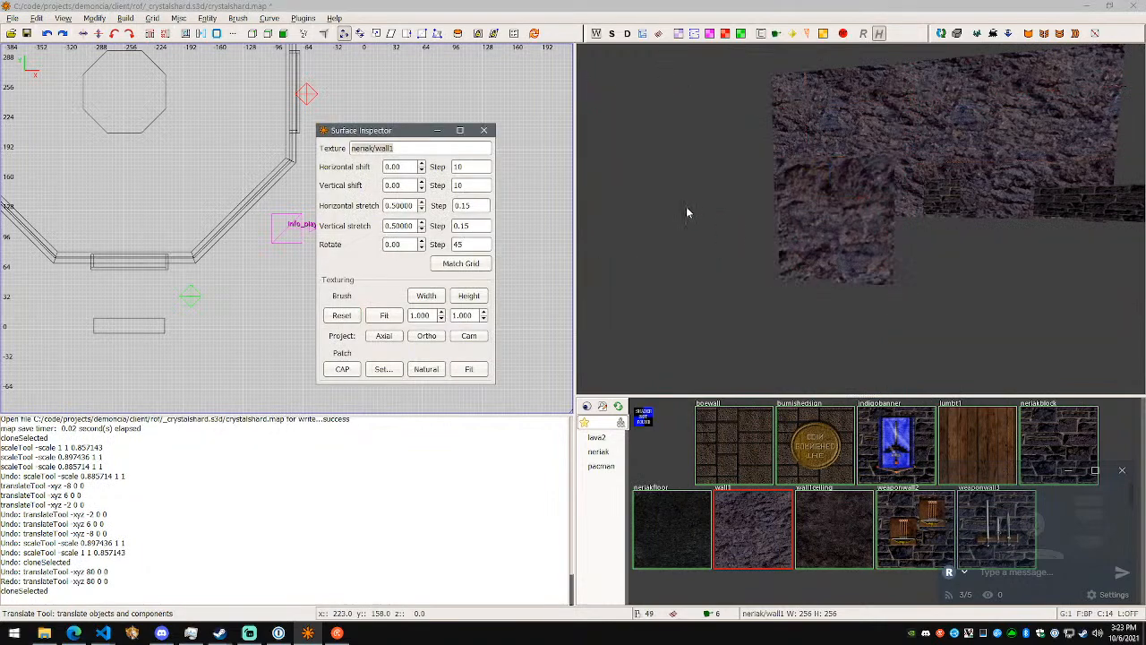
left_click(483, 130)
left_click(867, 210, "shift")
right_click(856, 215)
key("w")
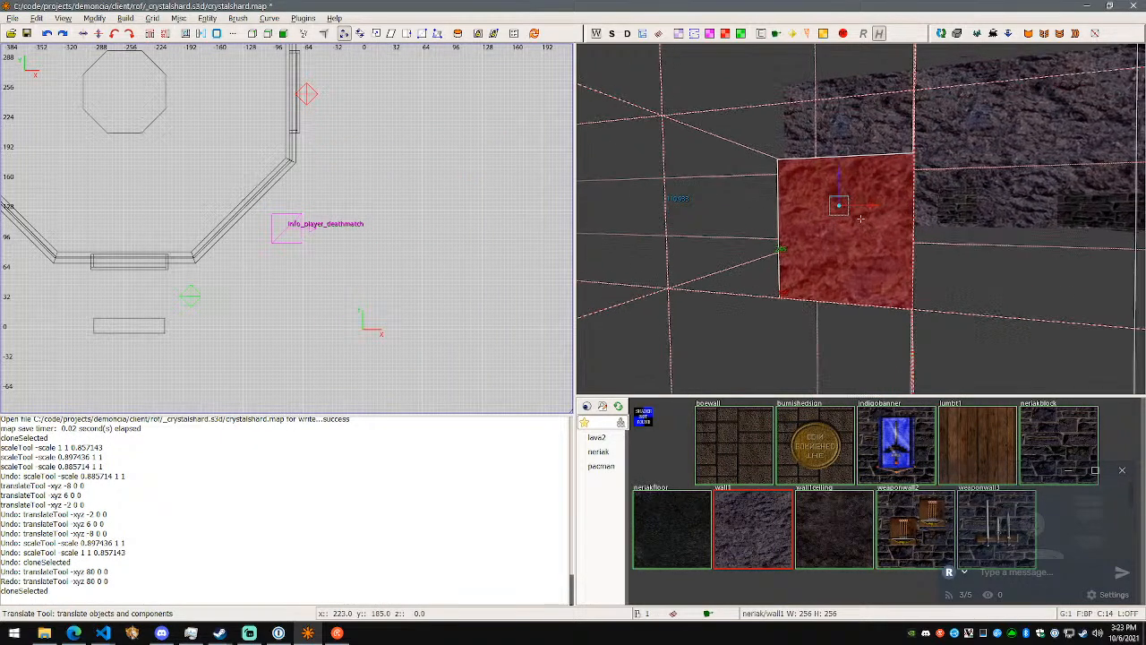
key("s")
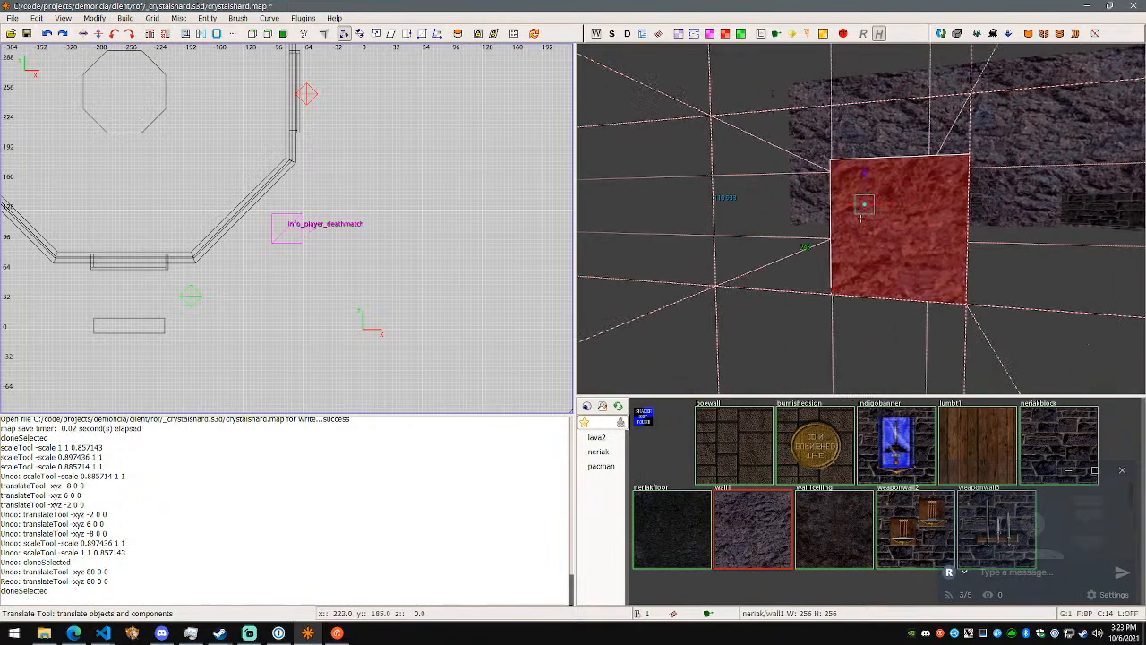
- Try scaling the cloned end segment by 0.923077, 0.991935 and 0.963942 with the Scale tool and undo that scaling
left_click(375, 34)
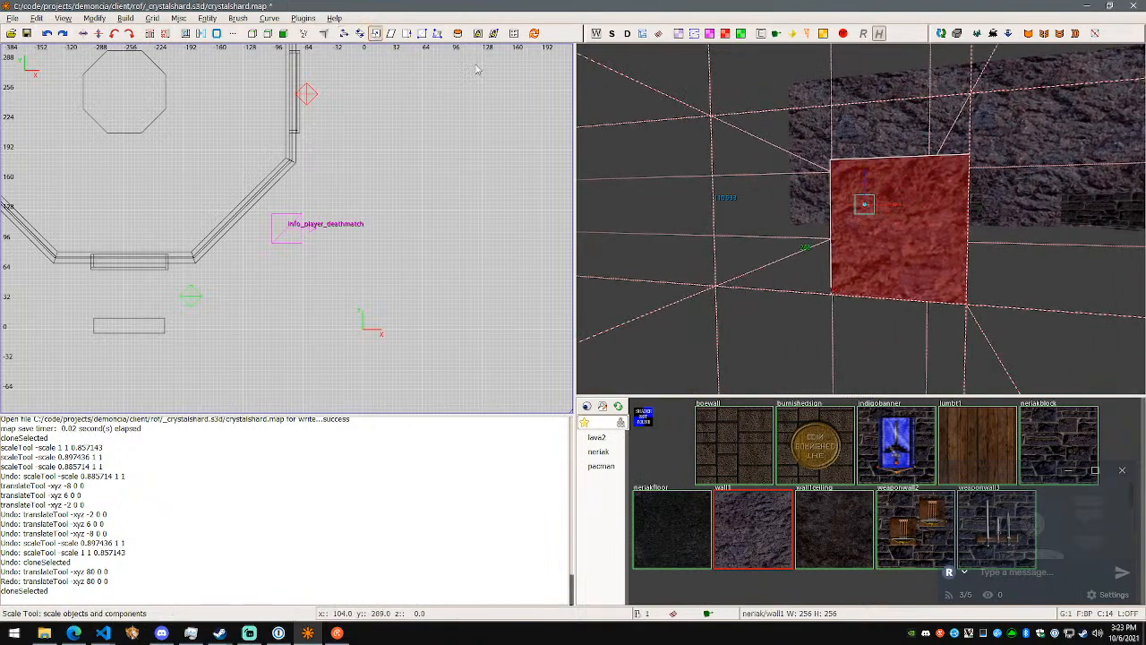
left_click_drag(873, 202, 883, 210)
key("ctrl+z")
- Scale the cloned end segment to 0.935897 along X only and inspect how it sits inside the original
right_click(883, 209)
key("w")
key("a")
key("s")
key("d")
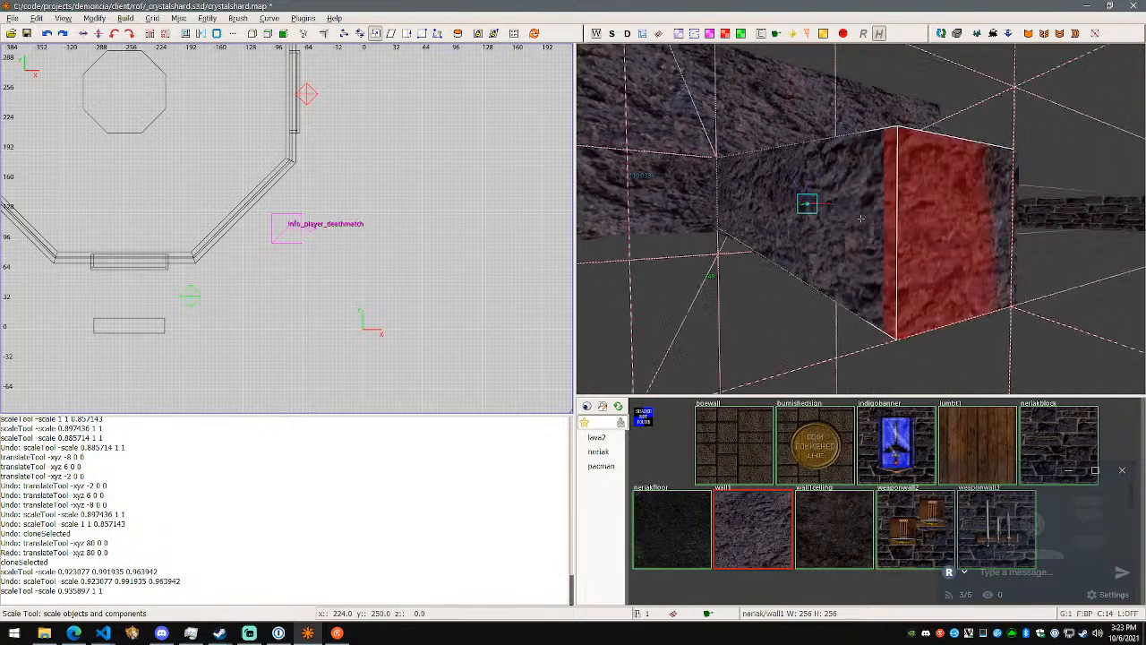
right_click(859, 218)
- Undo the clone's X scaling and the cloning itself, and revert a trial deletion of the selected rock segment
key("ctrl+z")
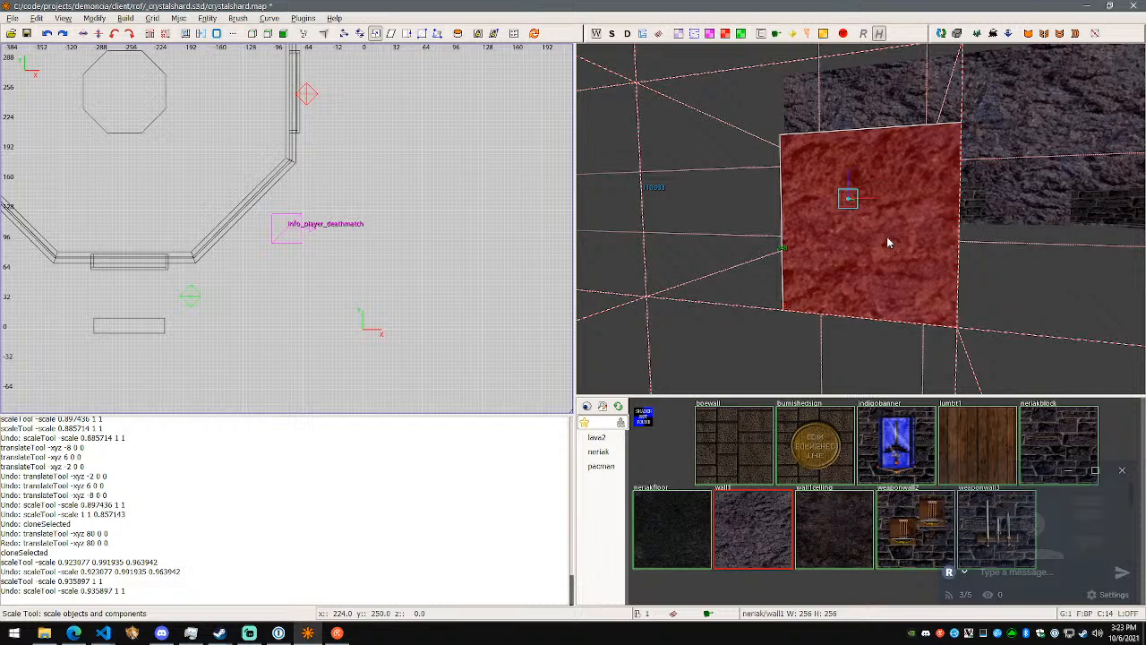
key("ctrl+z")
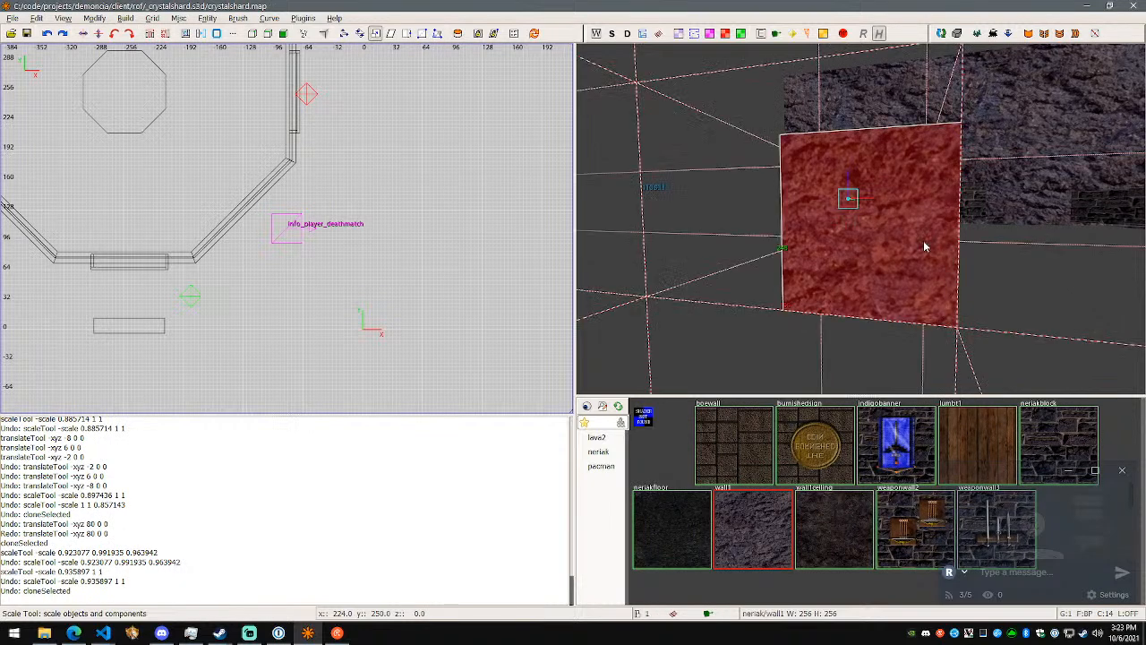
key("Delete")
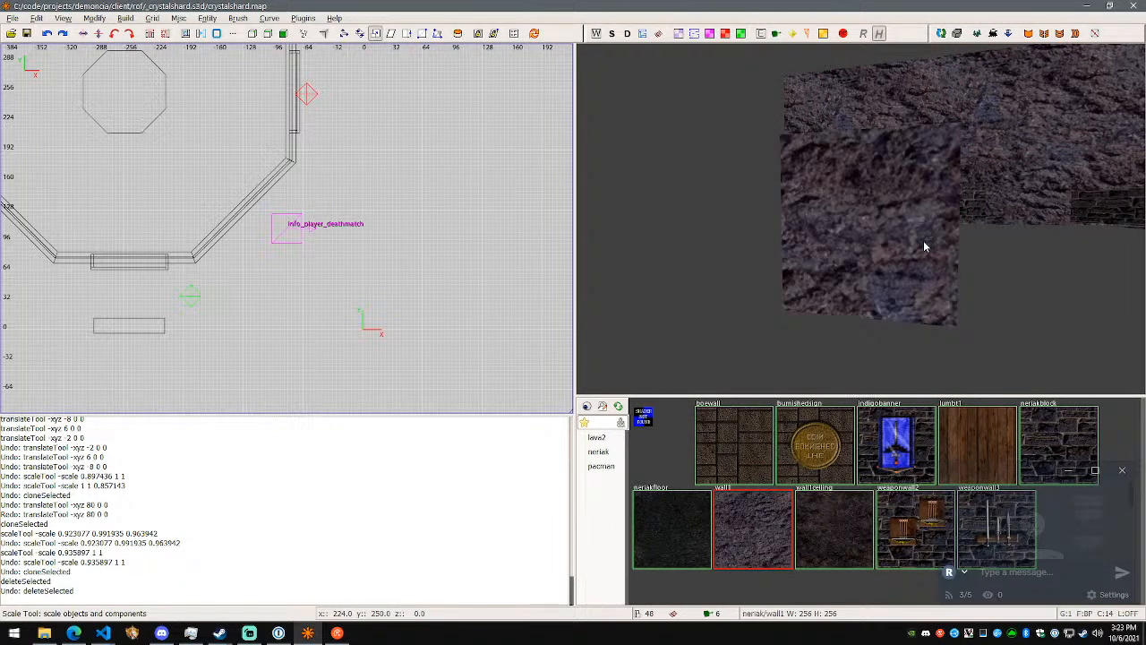
key("ctrl+z")
- Open the CSG Tool with the end rock segment selected for hollowing
right_click(923, 240)
key("w")
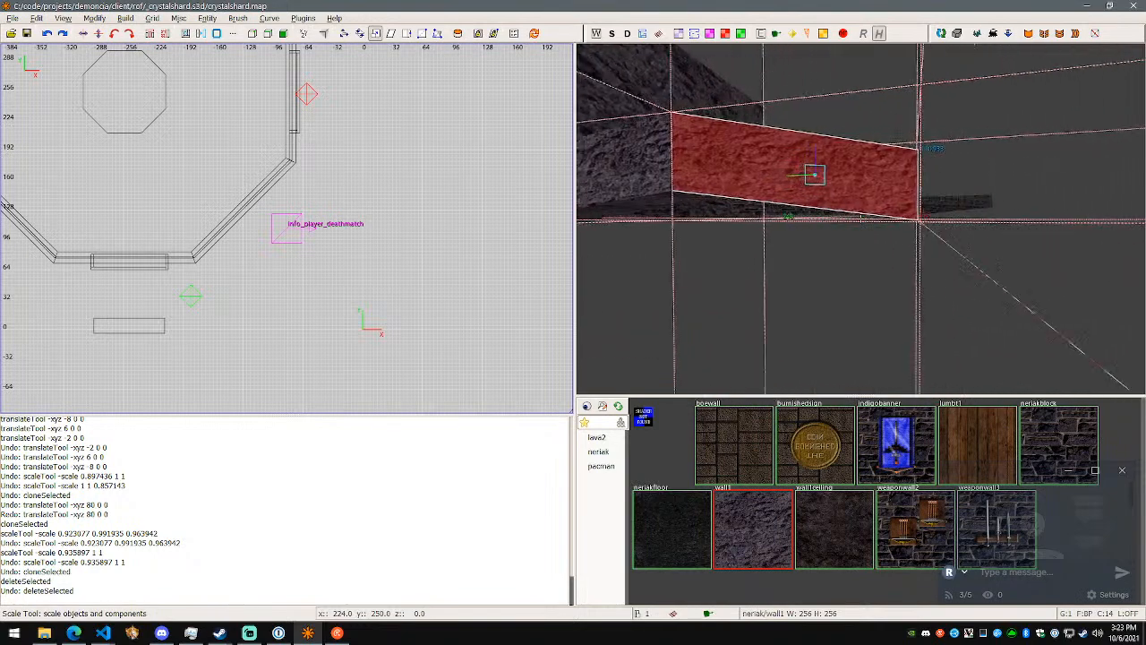
key("d")
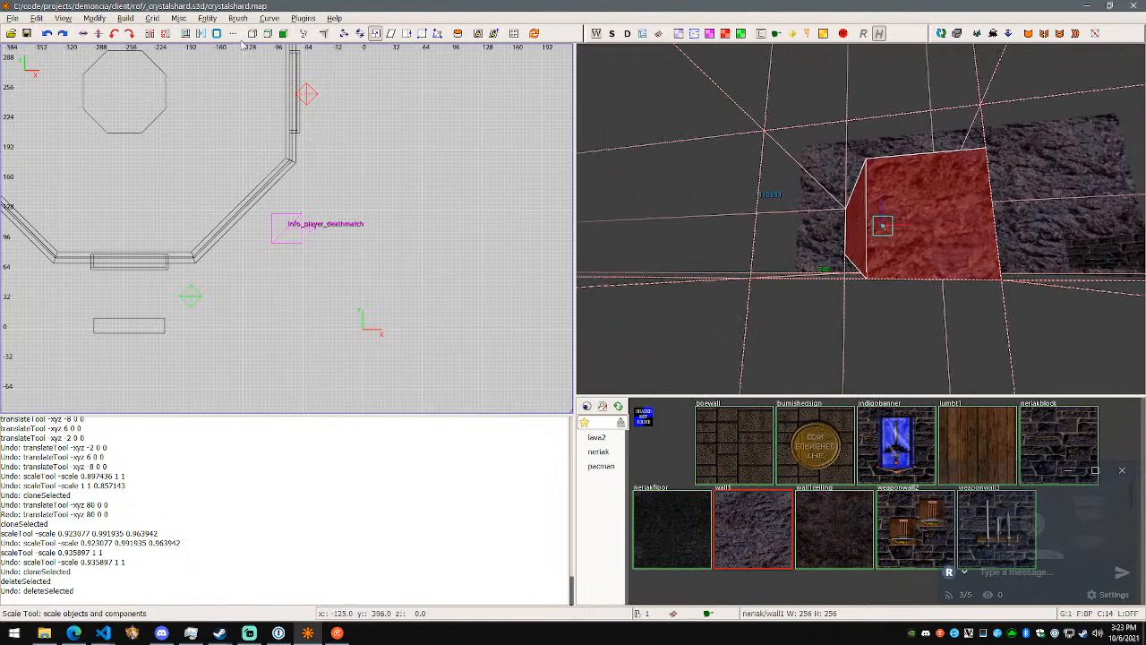
left_click(116, 22)
left_click(108, 21)
left_click(231, 34)
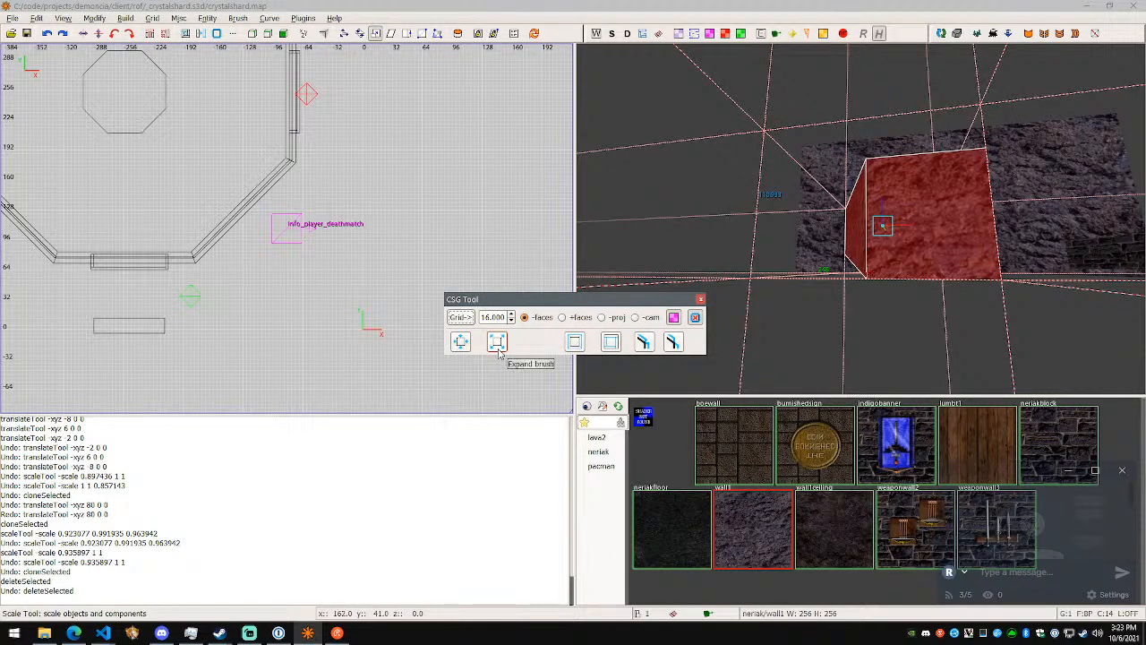
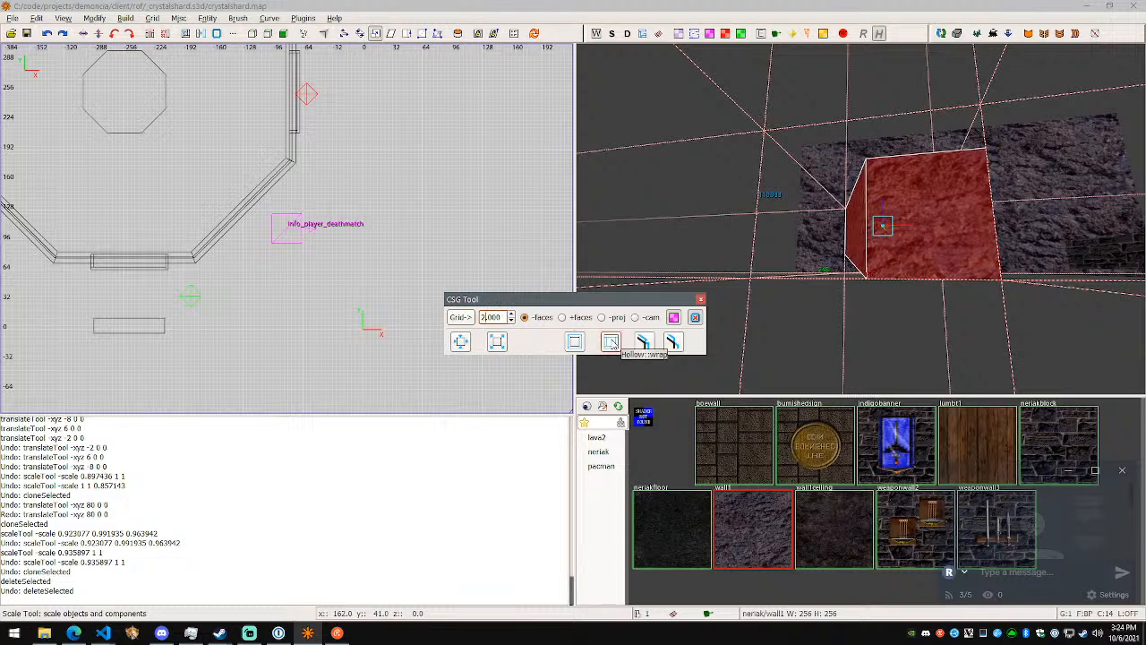
- Try hollowing the selected end rock segment with the wrap method at a thickness of 2.000
left_click(610, 342)
left_click(934, 234, "shift")
right_click(934, 235)
key("w")
key("w")
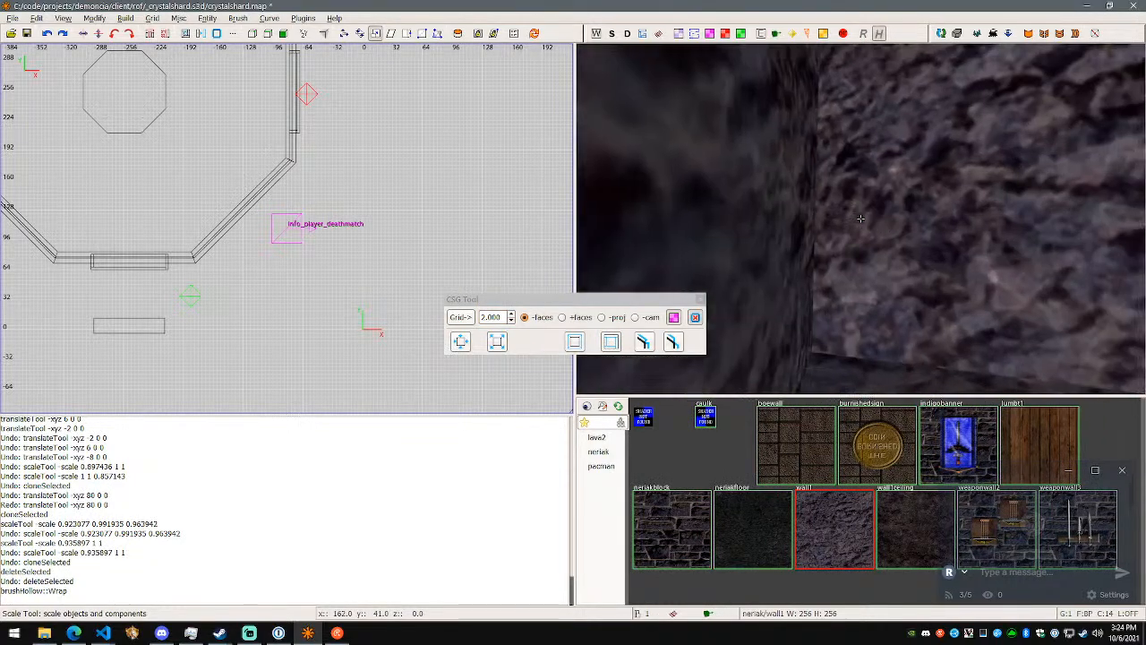
- Try hollowing the next two rock segments of the passage with diagonal joints at a thickness of 2.000
left_click(860, 217, "shift")
key("s")
right_click(889, 233)
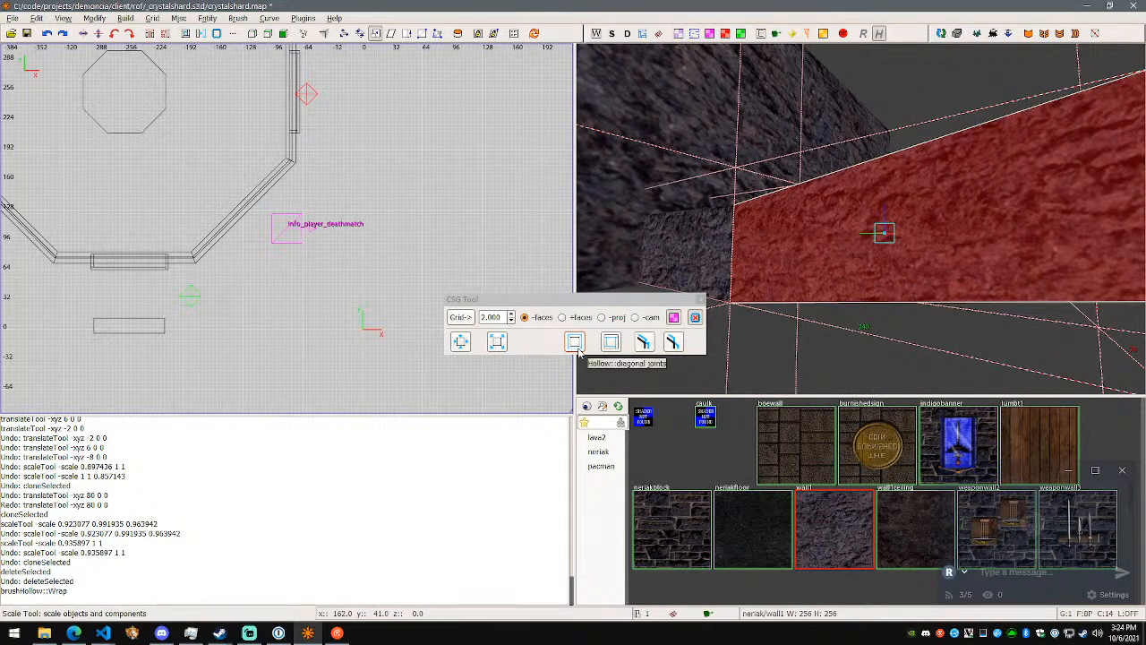
left_click(578, 349)
right_click(788, 300)
left_click(860, 219, "shift")
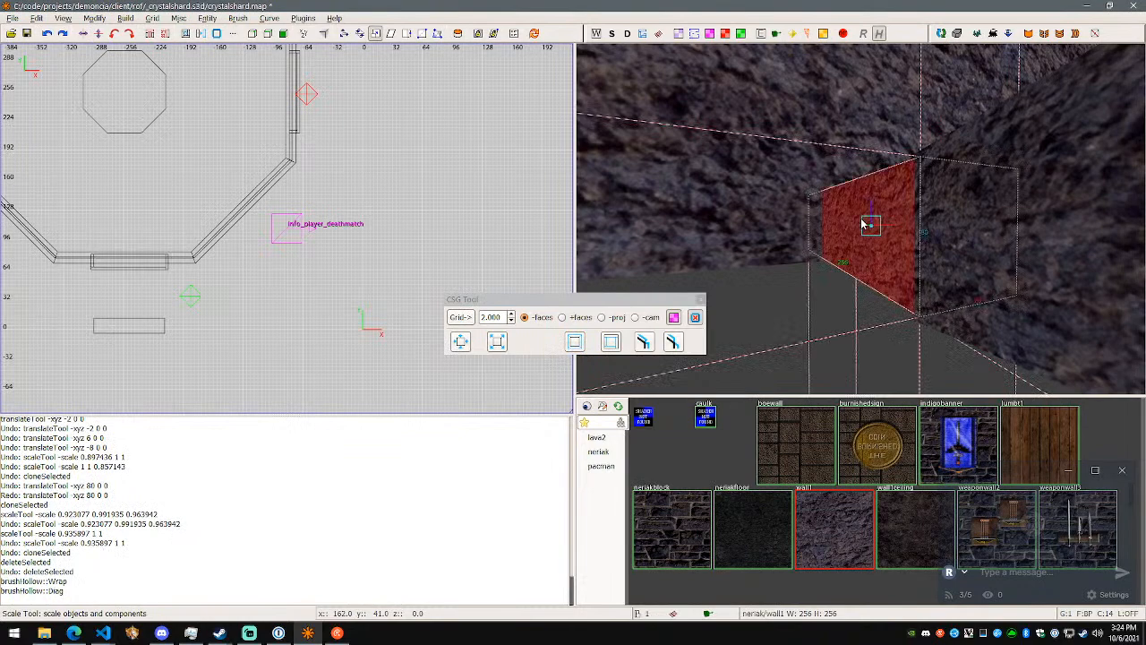
left_click(578, 346)
right_click(744, 317)
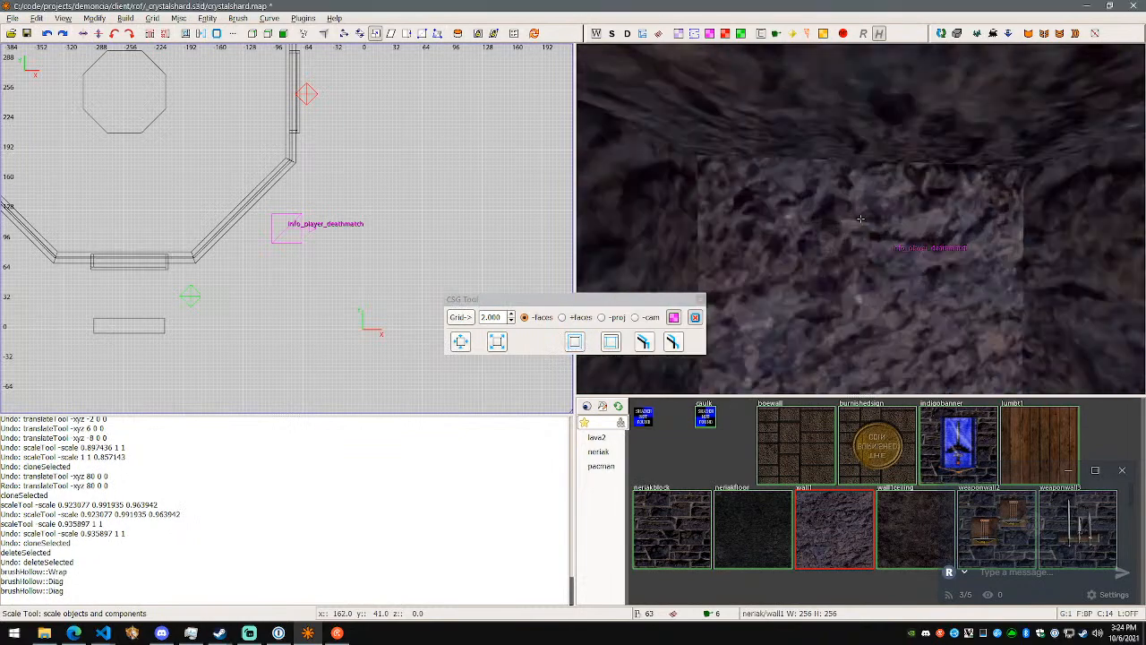
- Delete the end wall brush closing the hollowed passage and inspect the opening and its edges
right_click(861, 218)
left_click(862, 223, "shift")
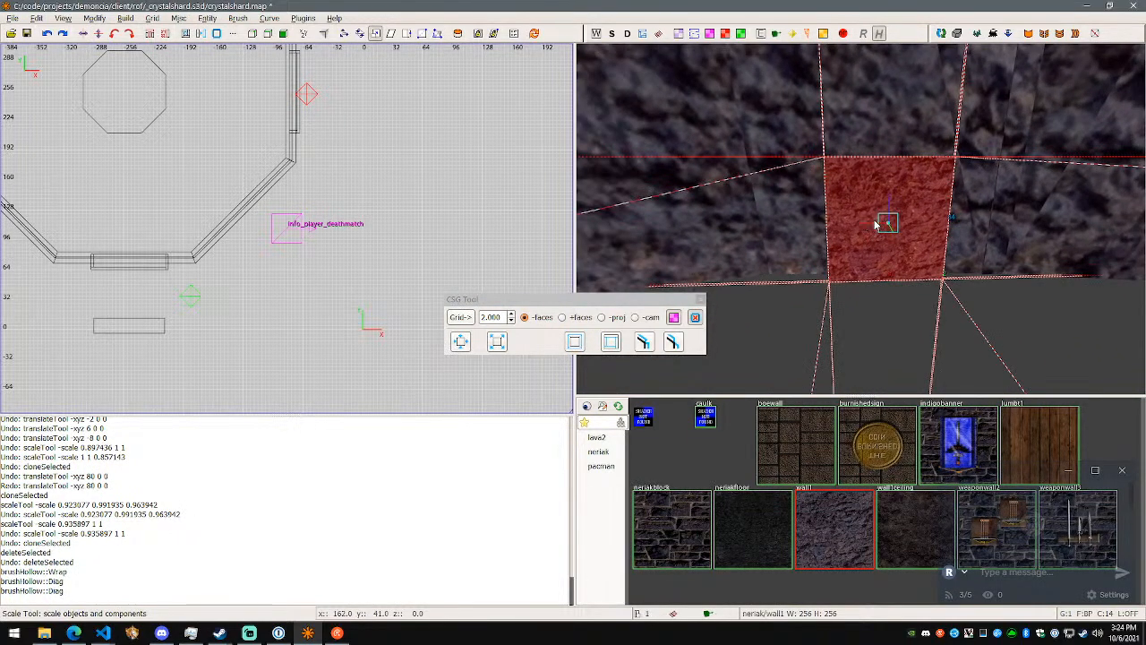
key("BackSpace")
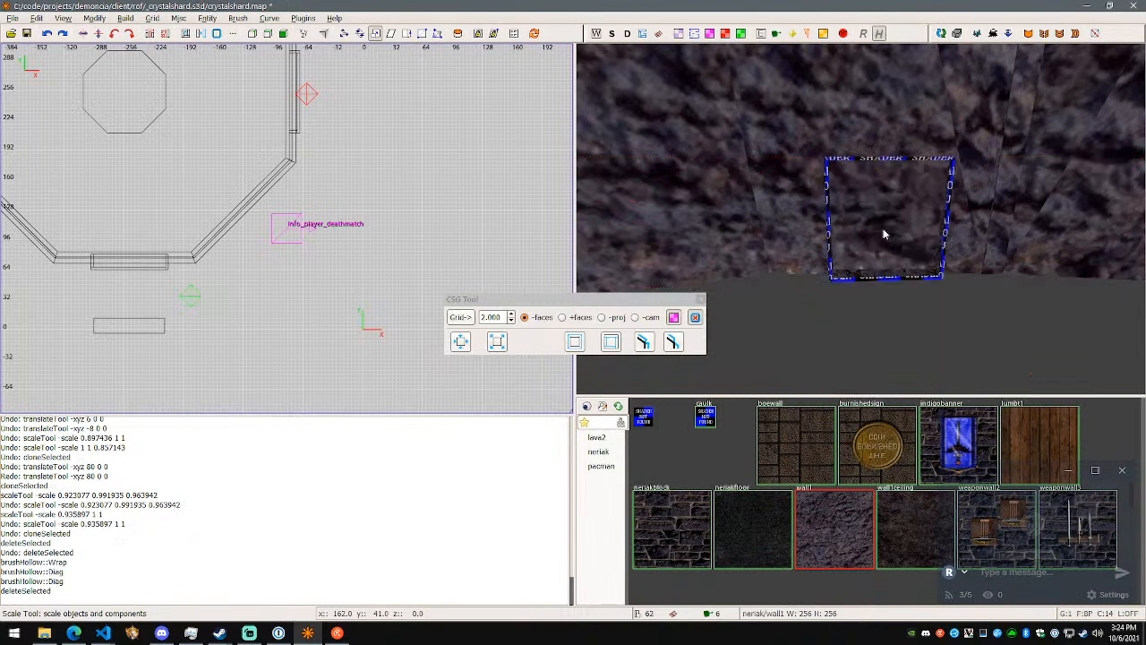
right_click(884, 230)
key("w")
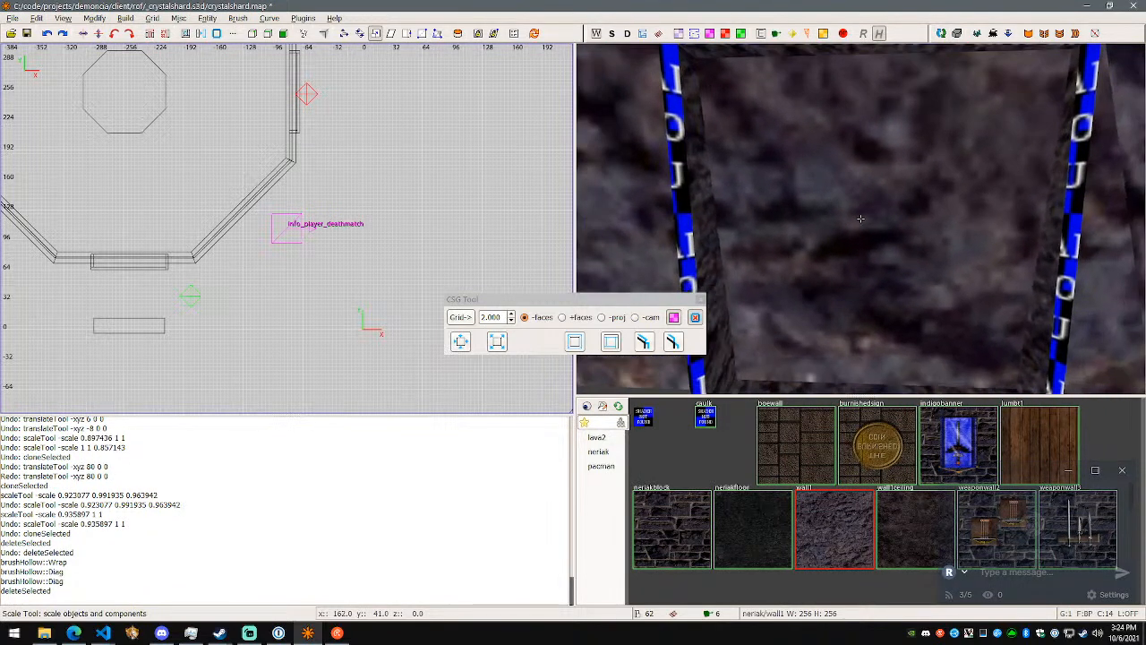
key("s")
key("d")
key("w")
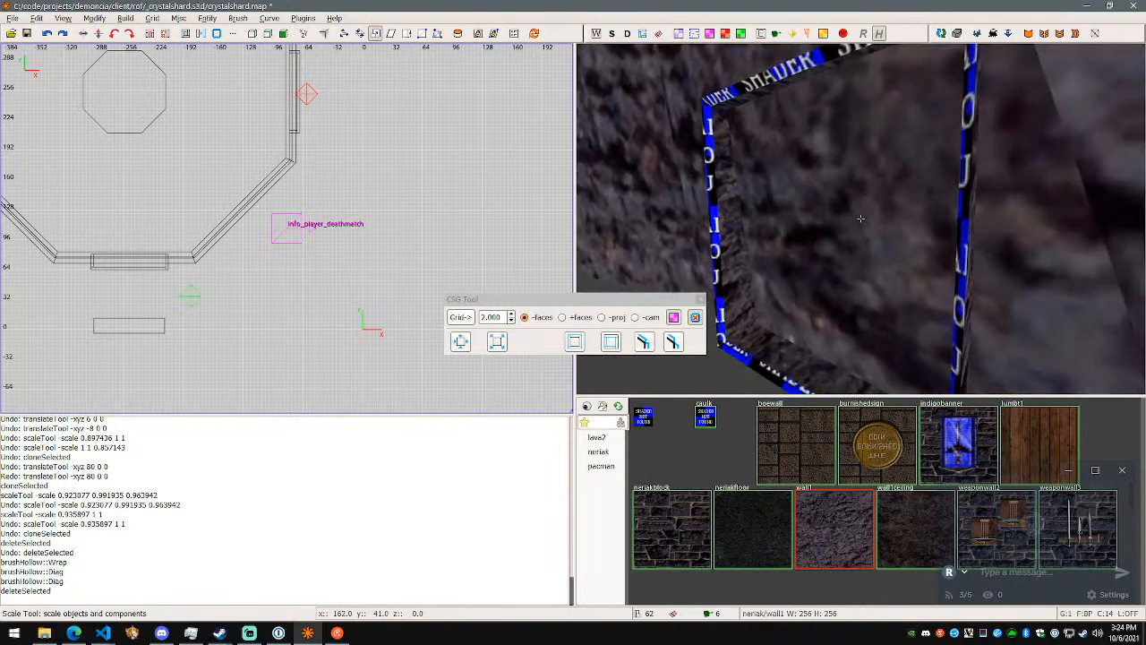
key("s")
right_click(861, 219)
- Delete the two partition brushes blocking the passage between the first hollowed segments
left_click(818, 227, "shift")
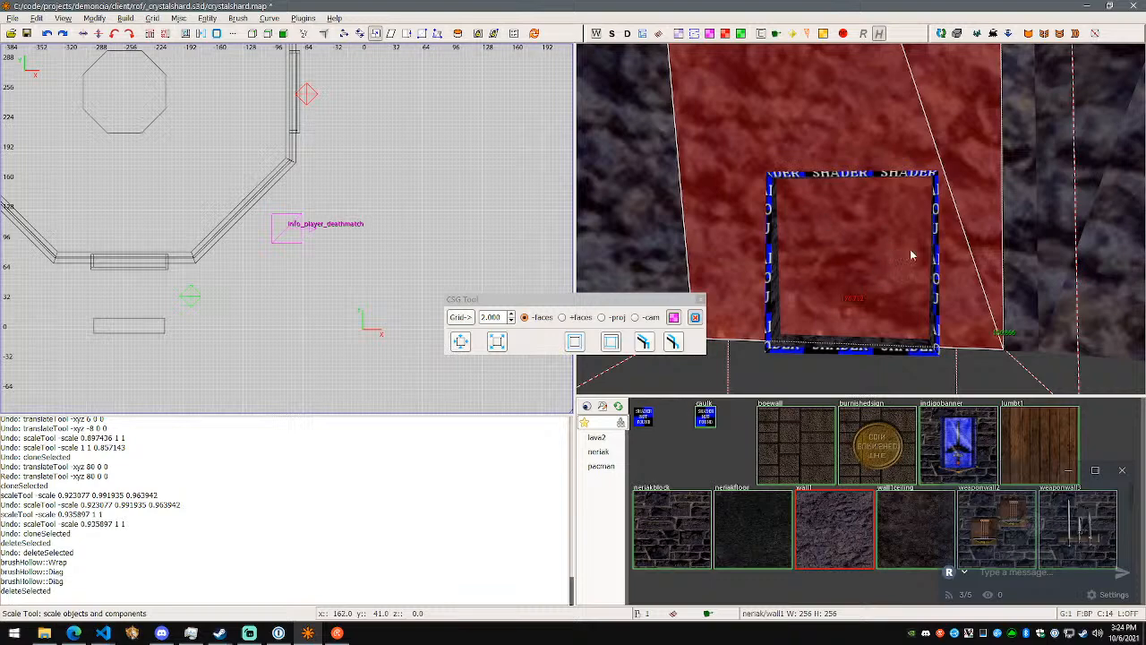
right_click(884, 255)
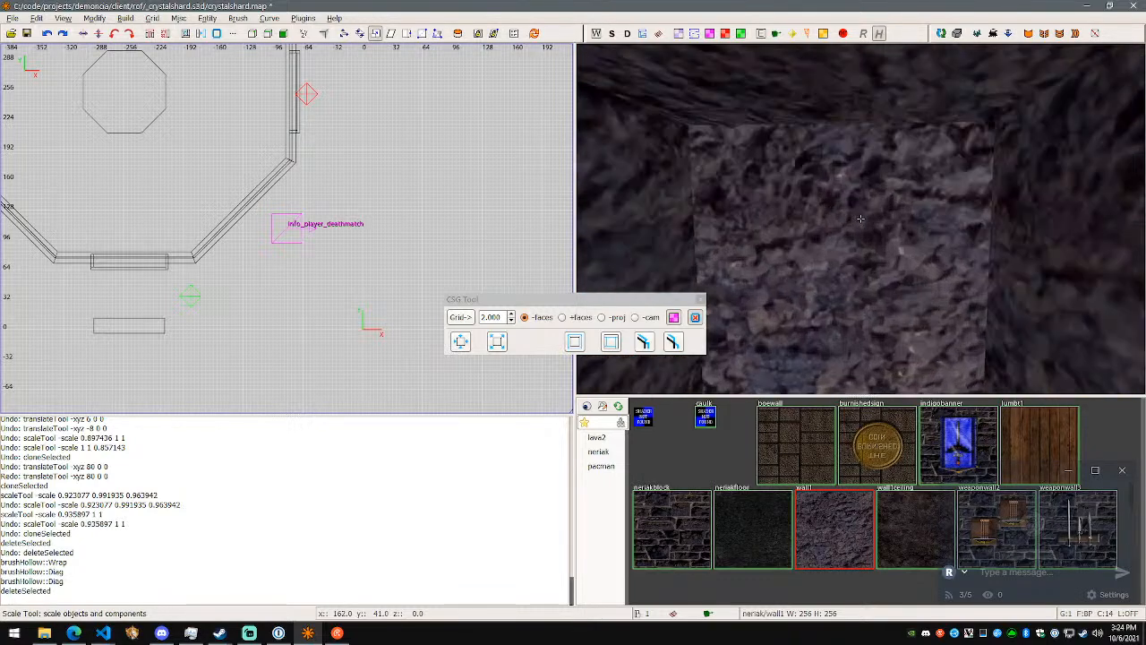
key("w")
right_click(861, 218)
left_click(862, 223, "shift")
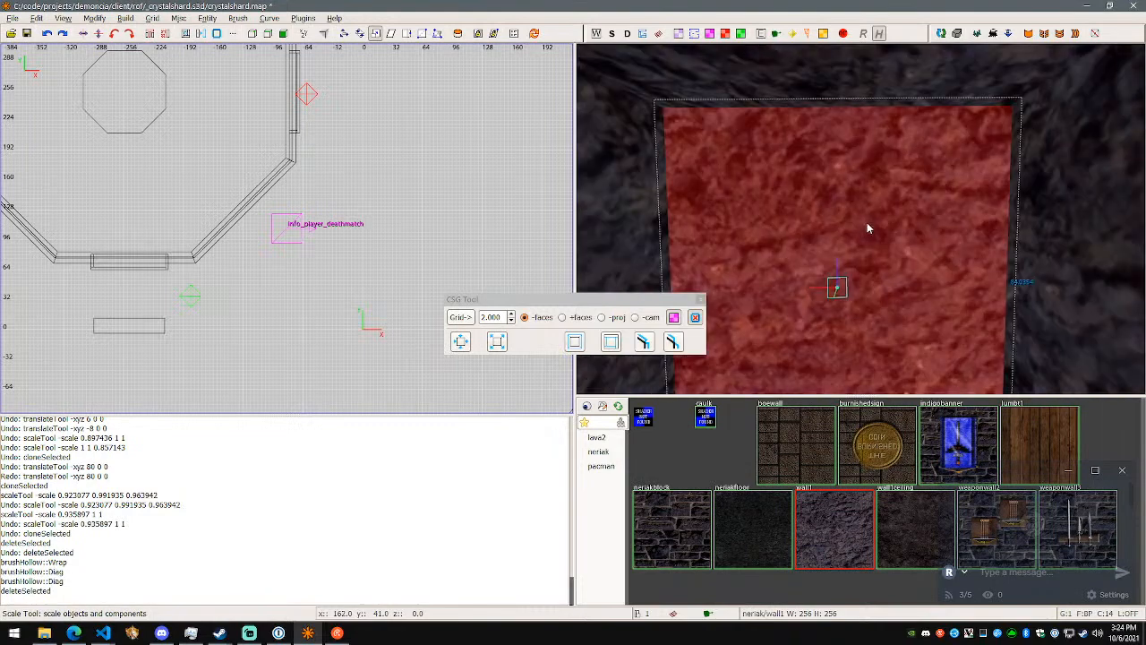
key("Delete")
right_click(864, 223)
key("w")
right_click(865, 219)
left_click(868, 216, "shift")
key("Delete")
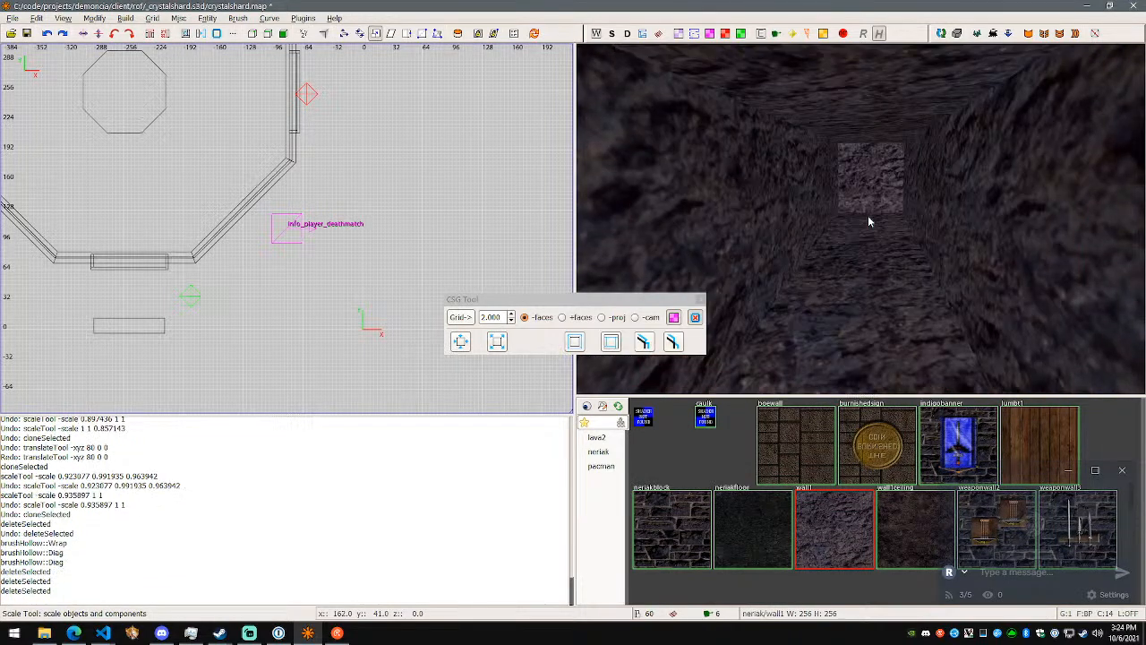
- Delete the two remaining partition brushes at the next joint inside the hollowed passage
right_click(868, 215)
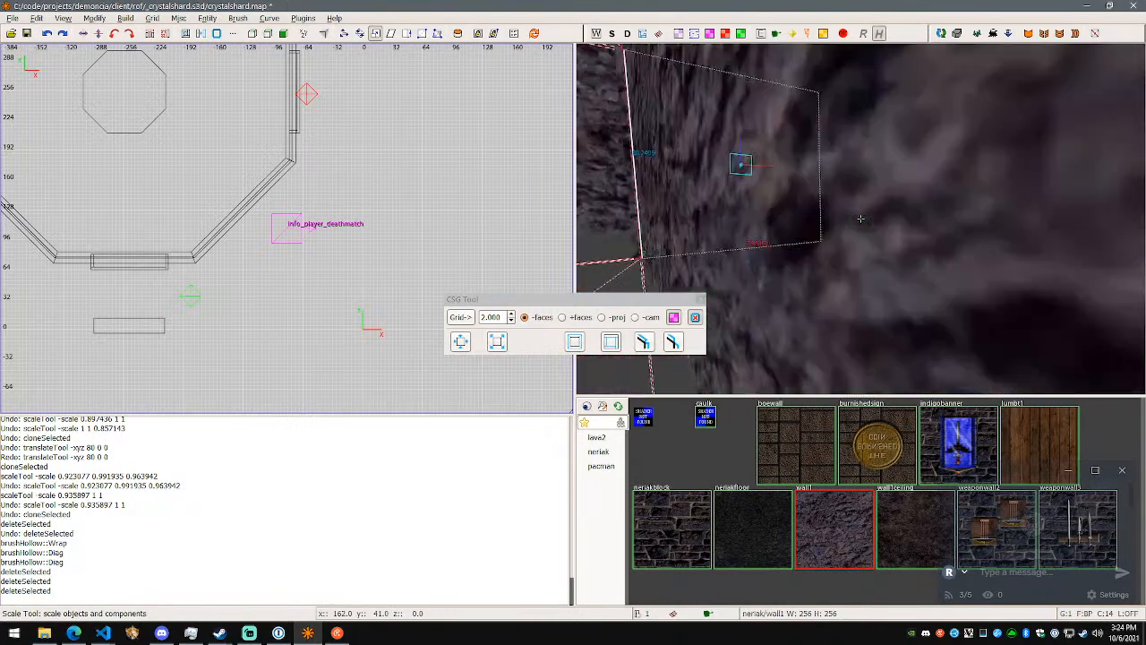
right_click(860, 218)
key("BackSpace")
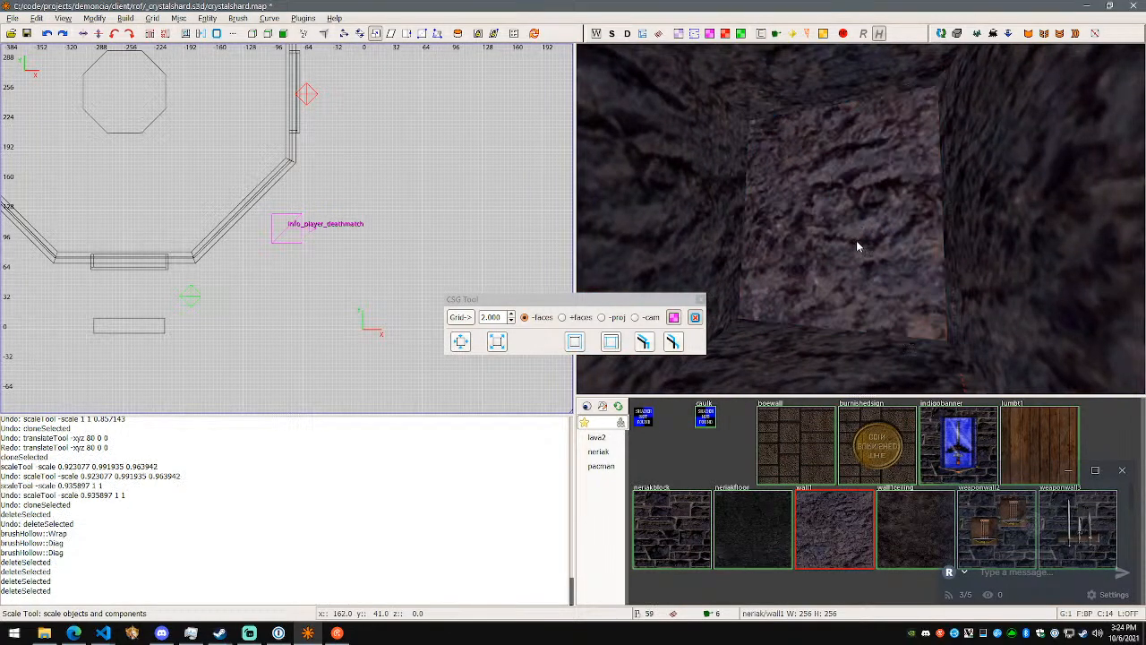
left_click(858, 246, "shift")
key("BackSpace")
right_click(858, 246)
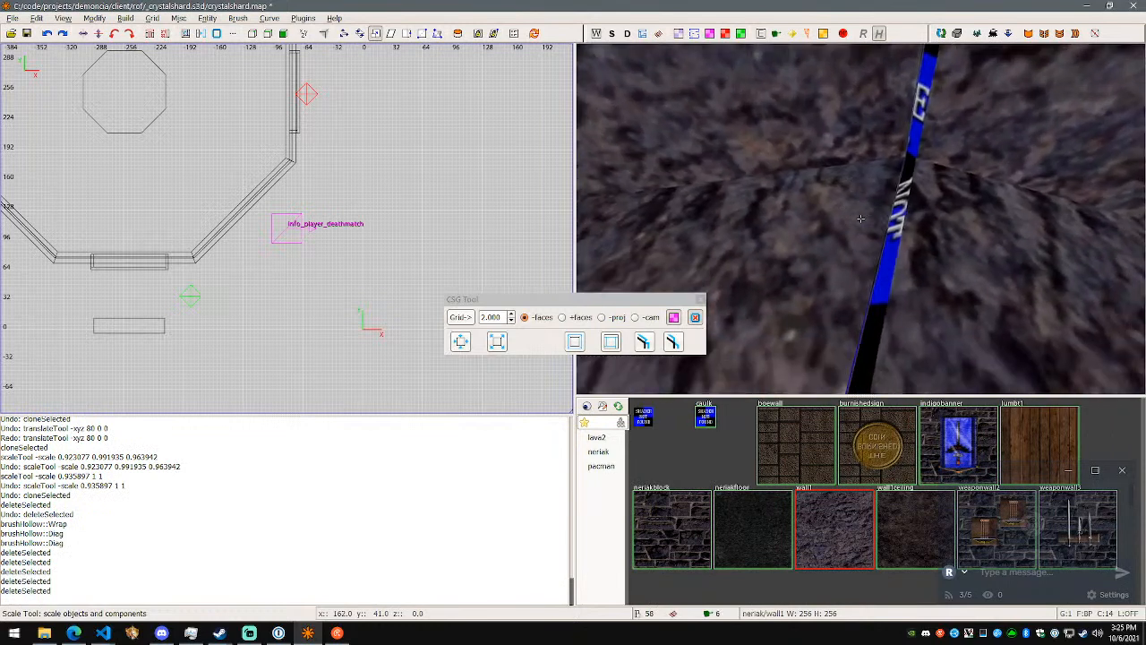
- Undo the trial deletions, the three hollow operations and the two preceding translations, and save the map
key("ctrl+z")
key("ctrl+z")
key("ctrl+z")
key("ctrl+z")
key("ctrl+z")
key("ctrl+z")
key("ctrl+z")
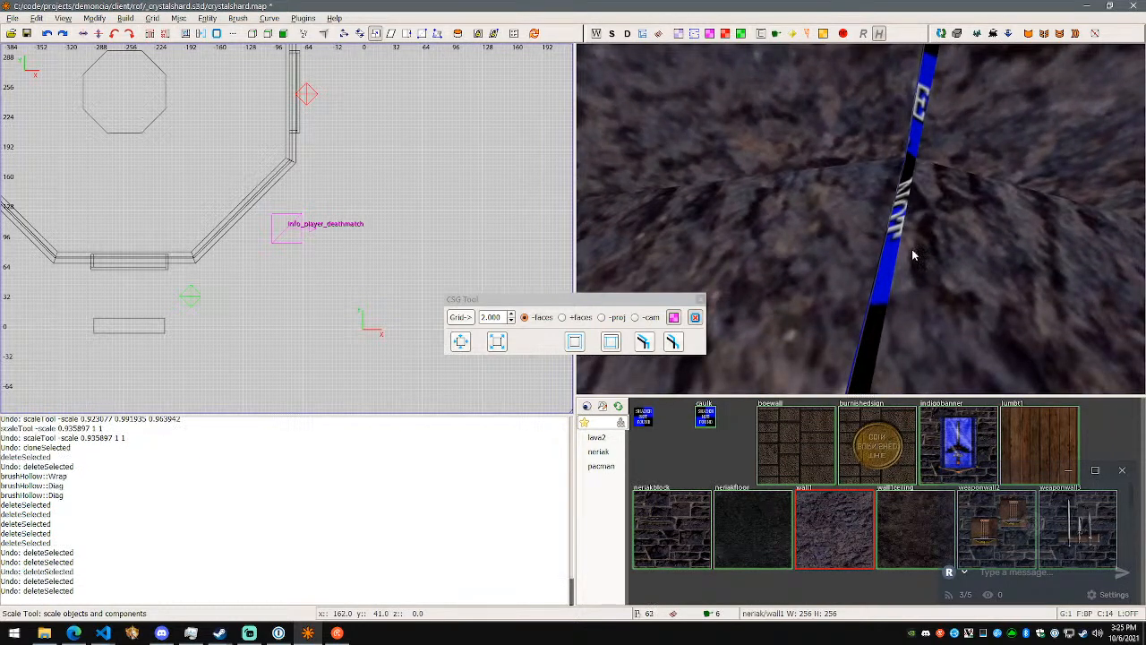
key("ctrl+z")
key("ctrl+z")
key("ctrl+z")
right_click(911, 250)
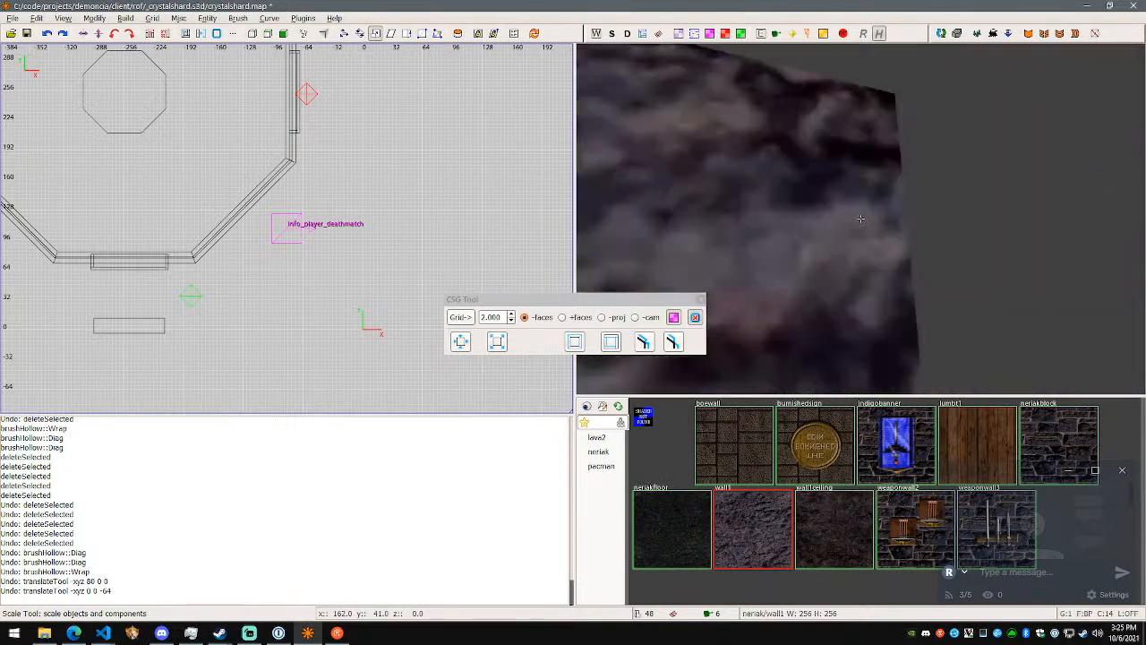
key("ctrl+s")
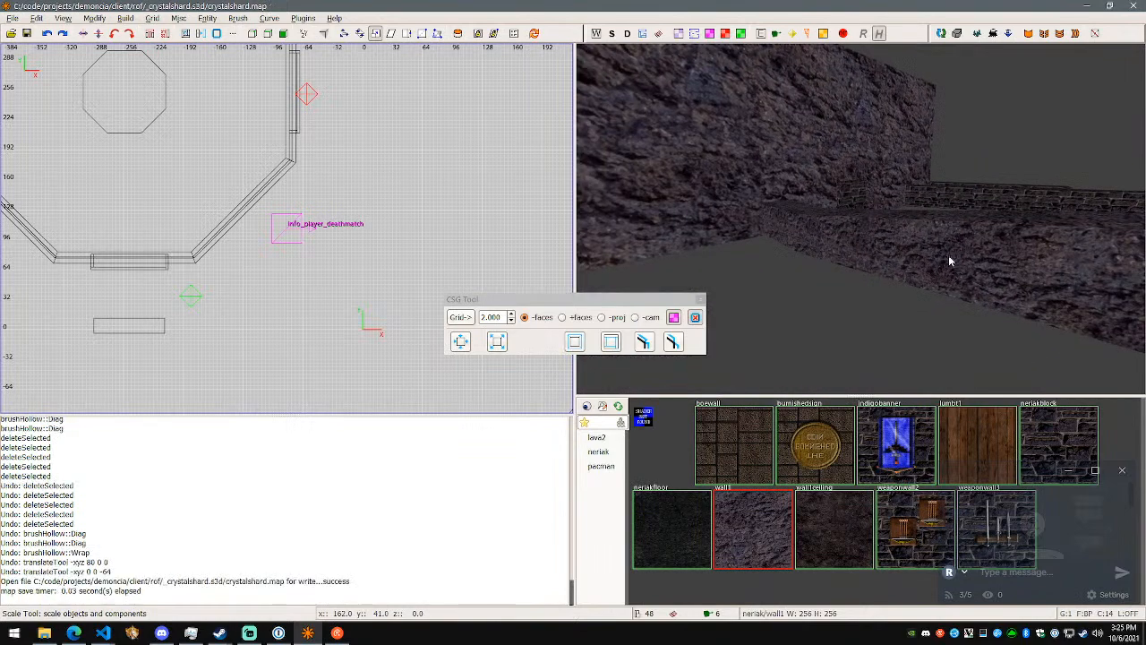
- Try hollowing the end rock segment with the pull faces method at 2.000 and inspect it inside and out
key("w")
right_click(860, 218)
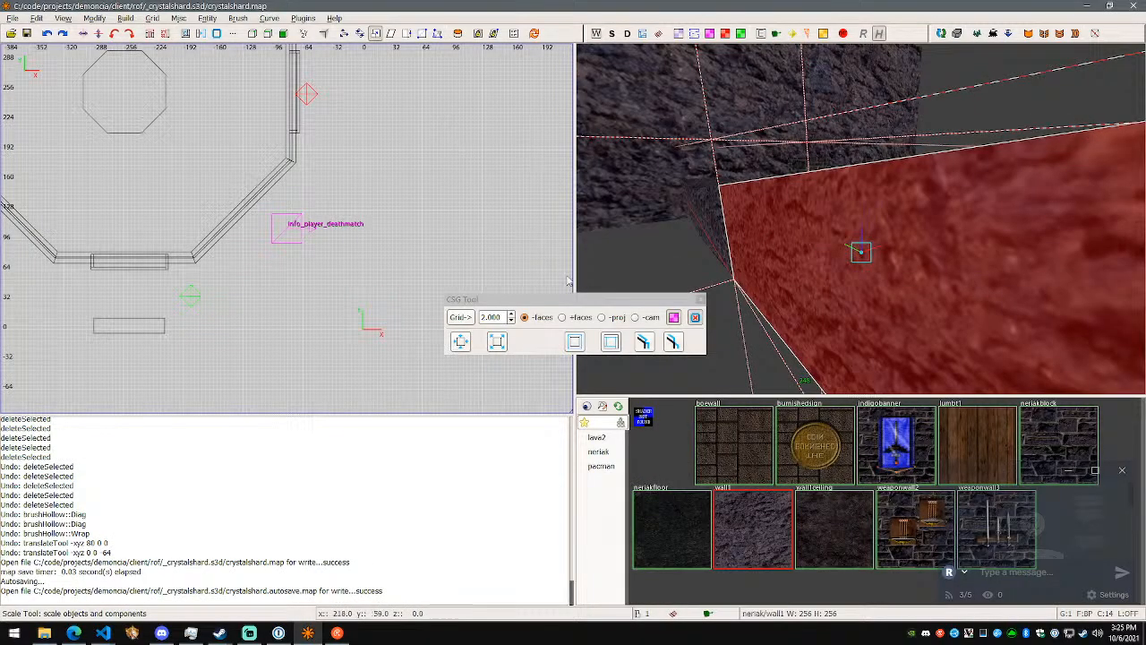
left_click(672, 343)
right_click(861, 218)
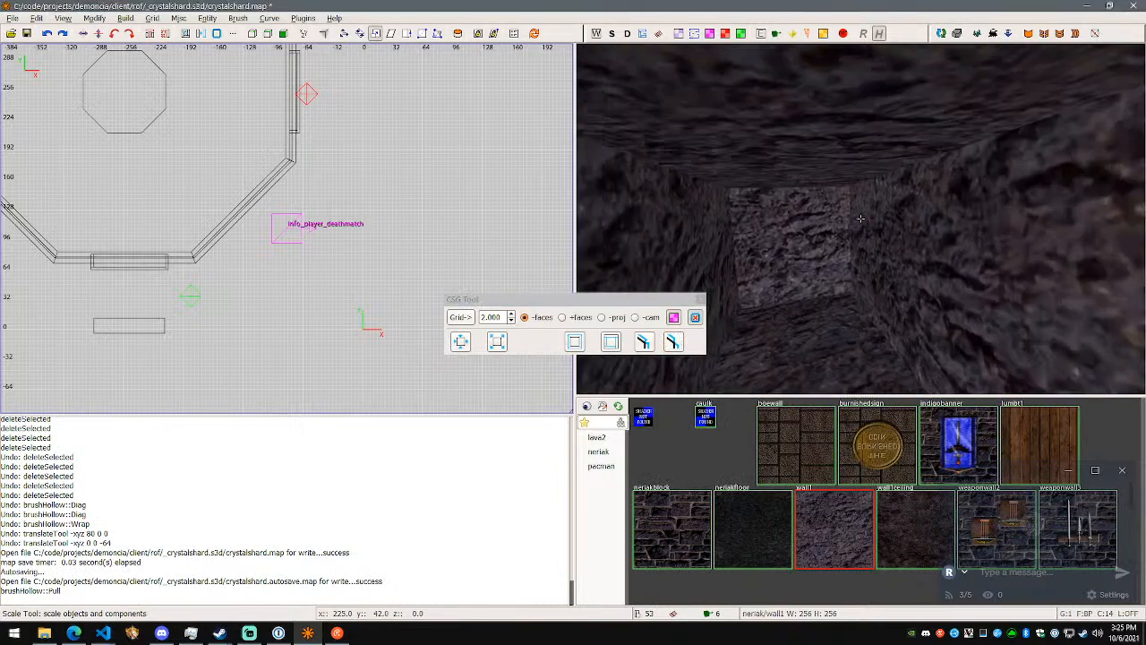
key("w")
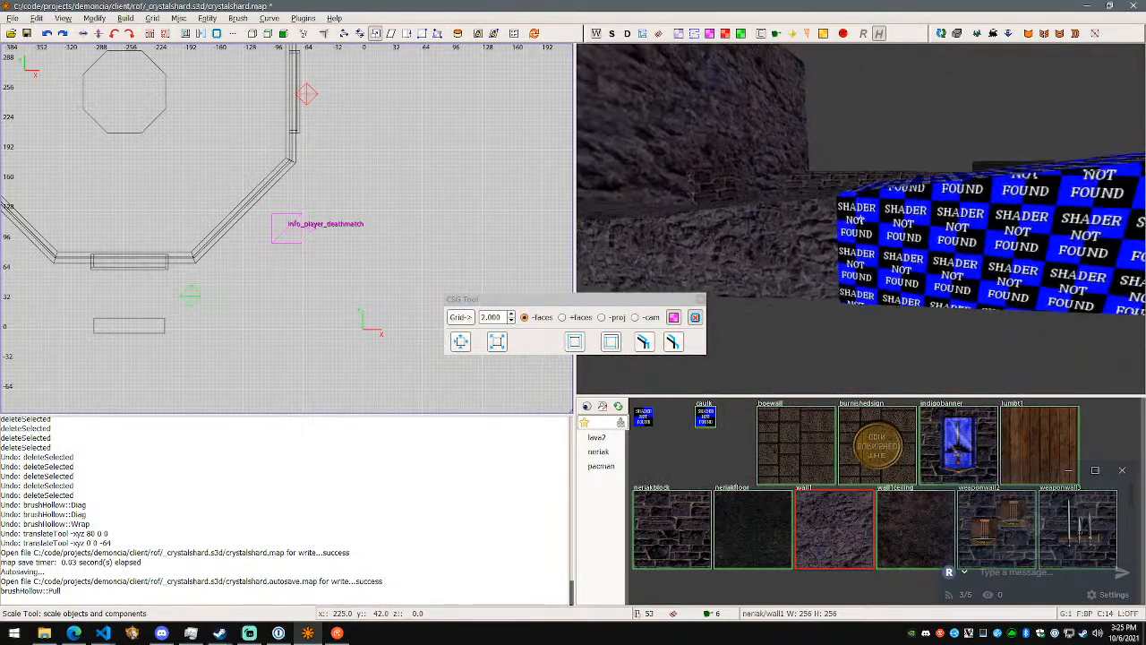
key("w")
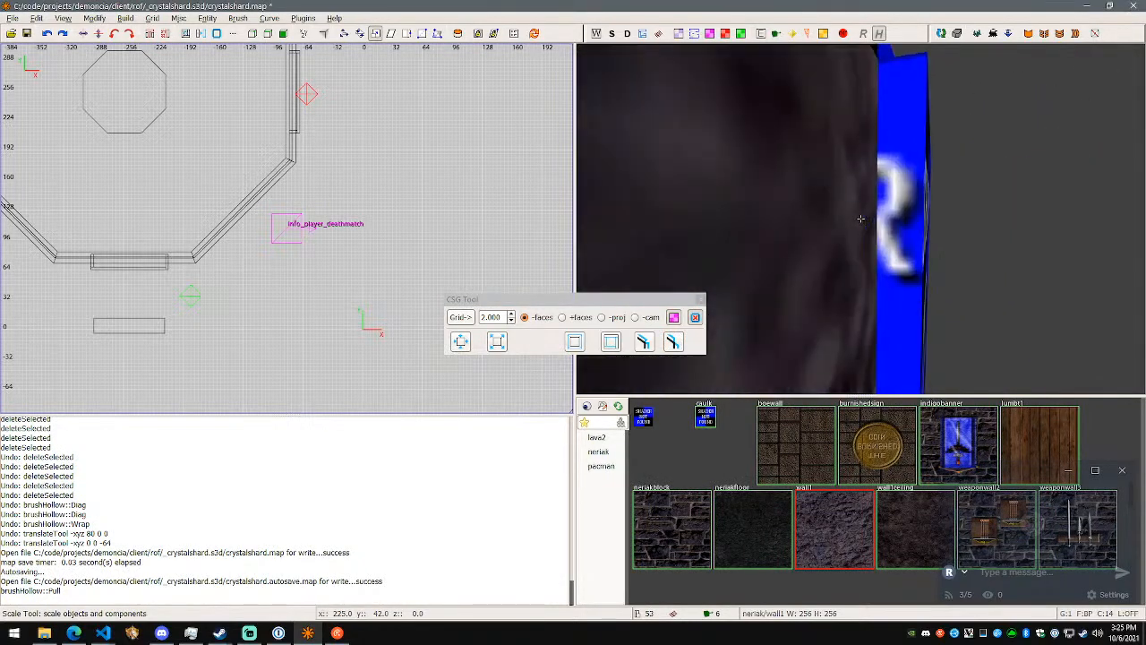
key("w")
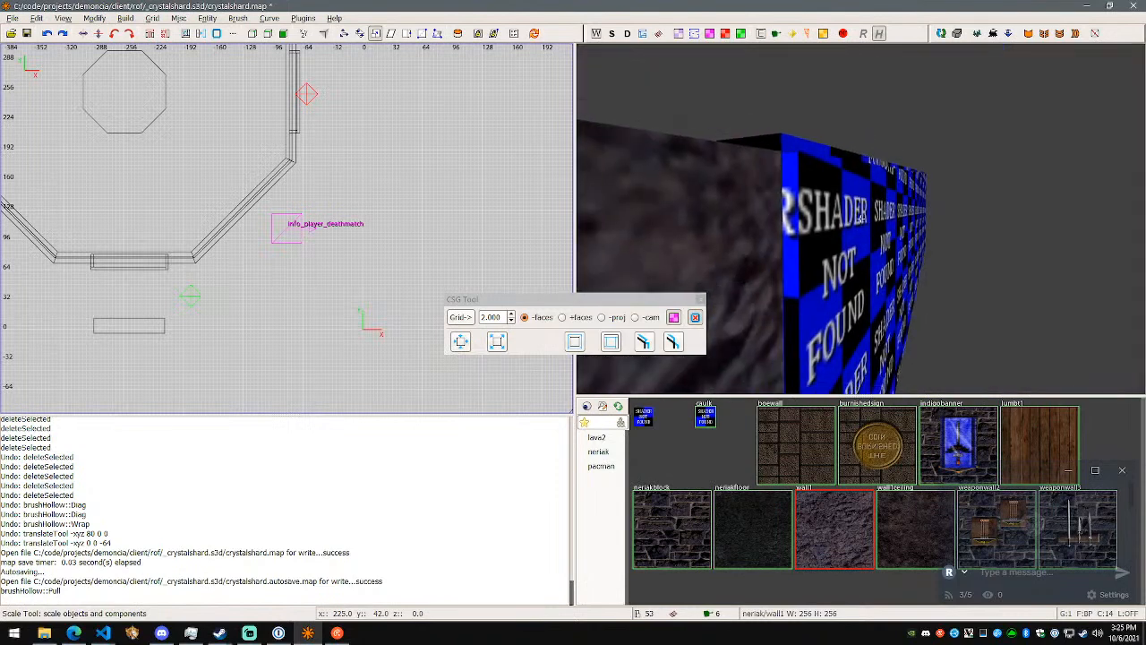
key("w")
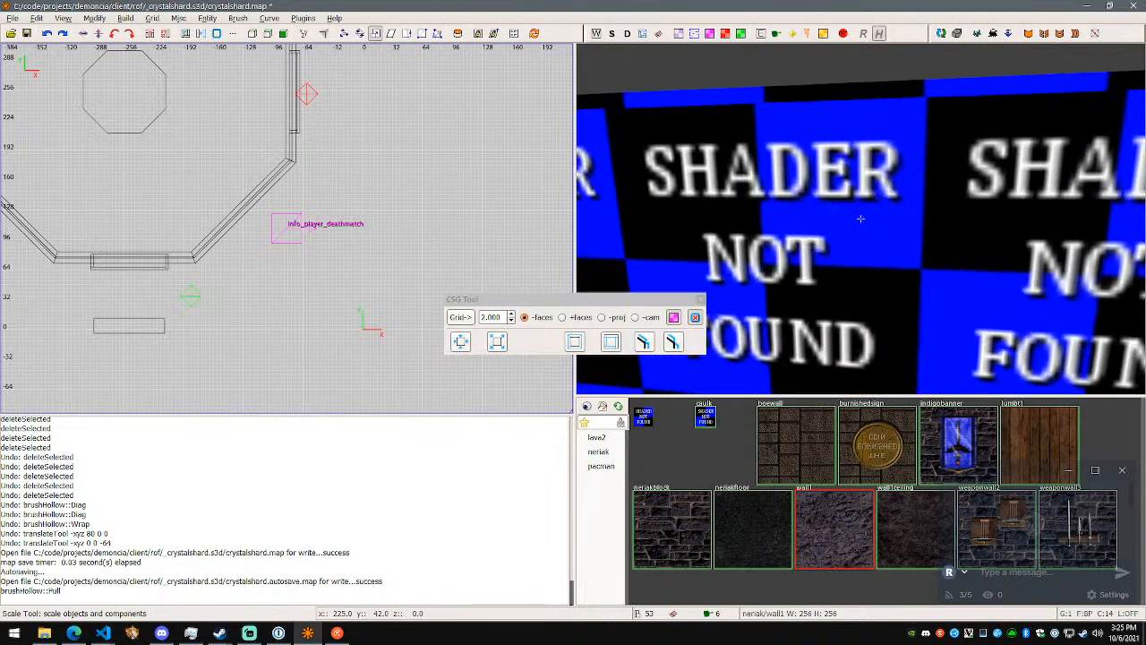
- Delete one outer wall brush of the pulled hollow segment and look into its interior
right_click(861, 219)
left_click(867, 221, "shift")
key("Delete")
right_click(868, 218)
key("s")
key("w")
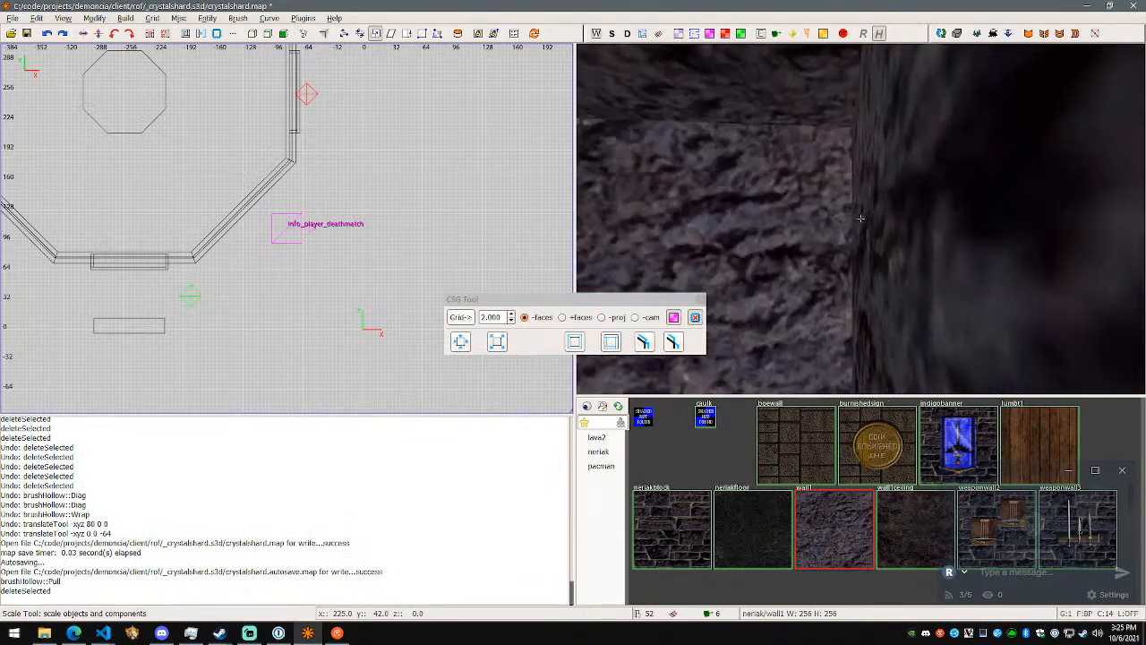
key("s")
- Undo the wall brush deletion and the pull faces hollowing
key("ctrl+z")
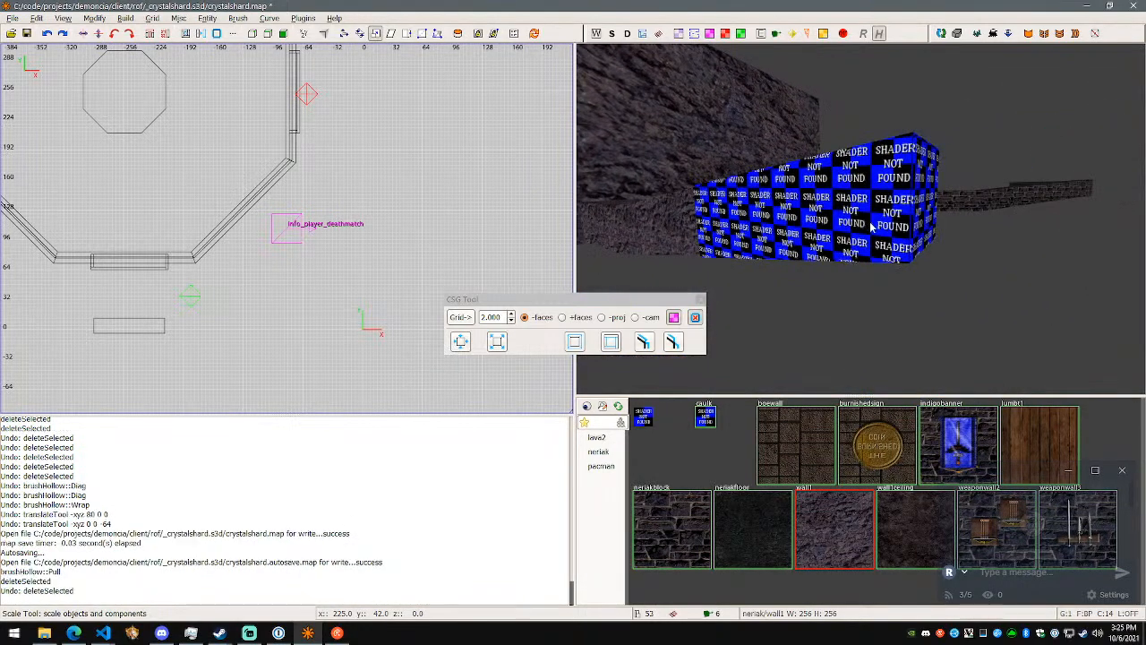
key("ctrl+z")
right_click(749, 284)
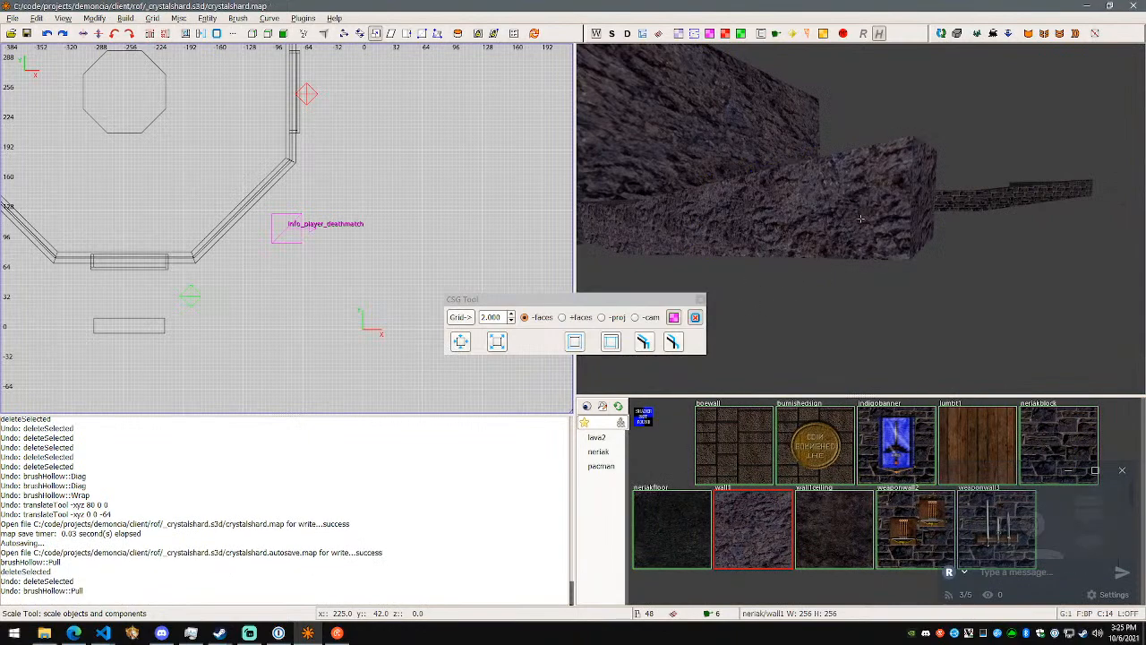
- Save the map under the new name crystalshardcave1.map in the same folder
key("w")
key("w")
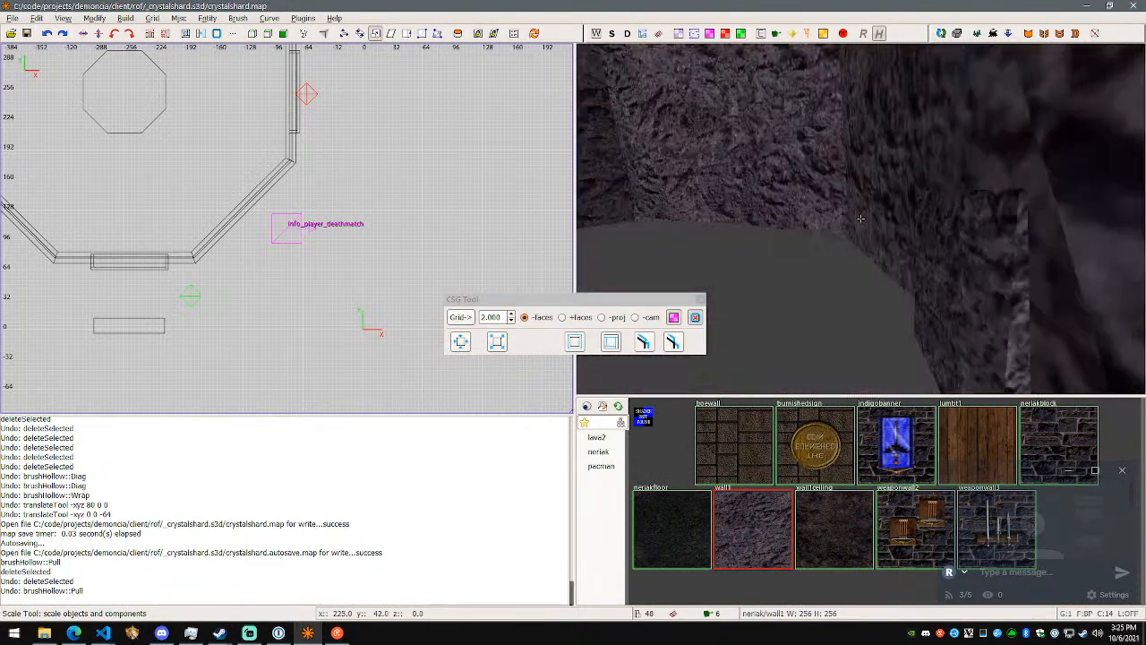
left_click(18, 18)
left_click(35, 106)
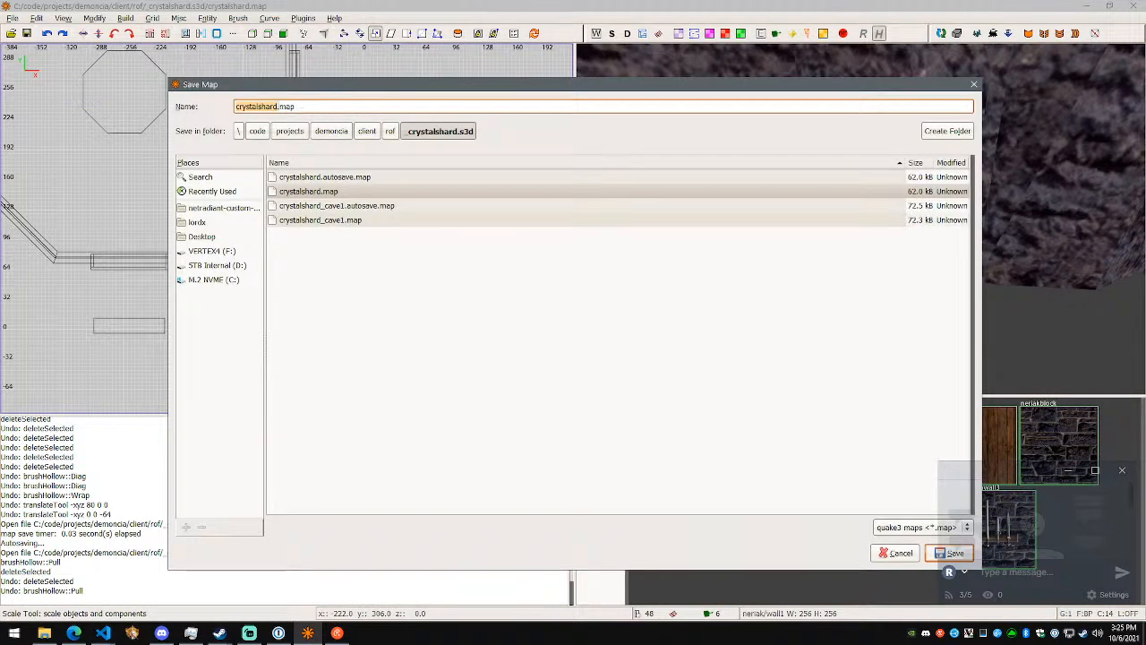
key("Return")
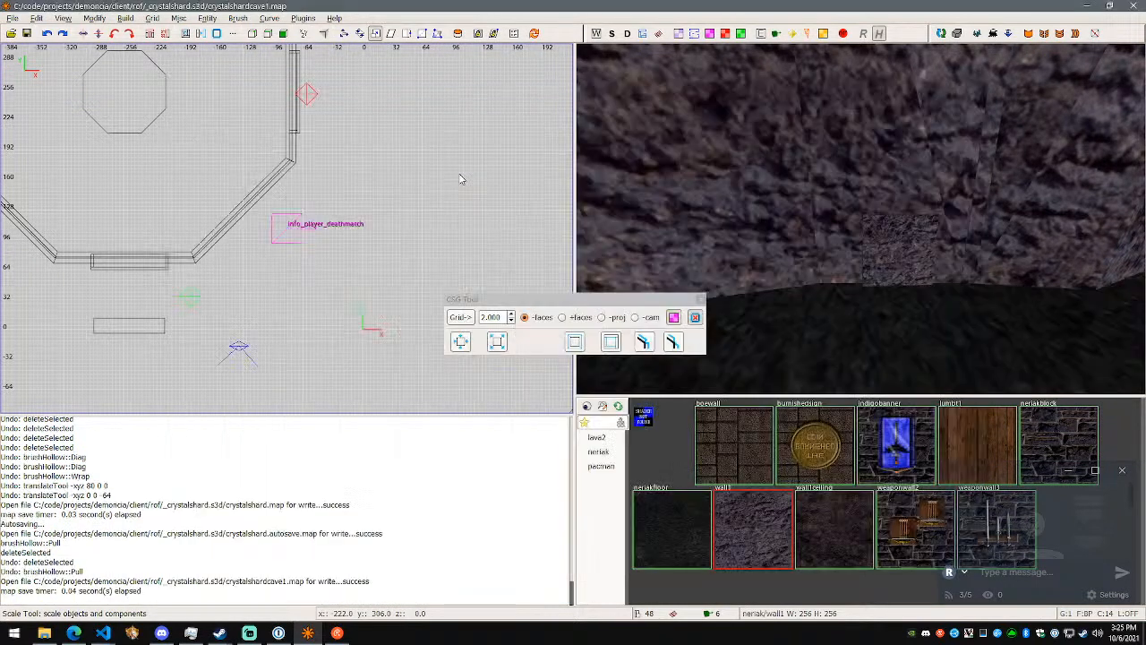
- Move the CSG Tool window clear of the 3D view and select the rock segment that meets the large wall
left_click_drag(662, 300, 477, 263)
left_click(897, 251)
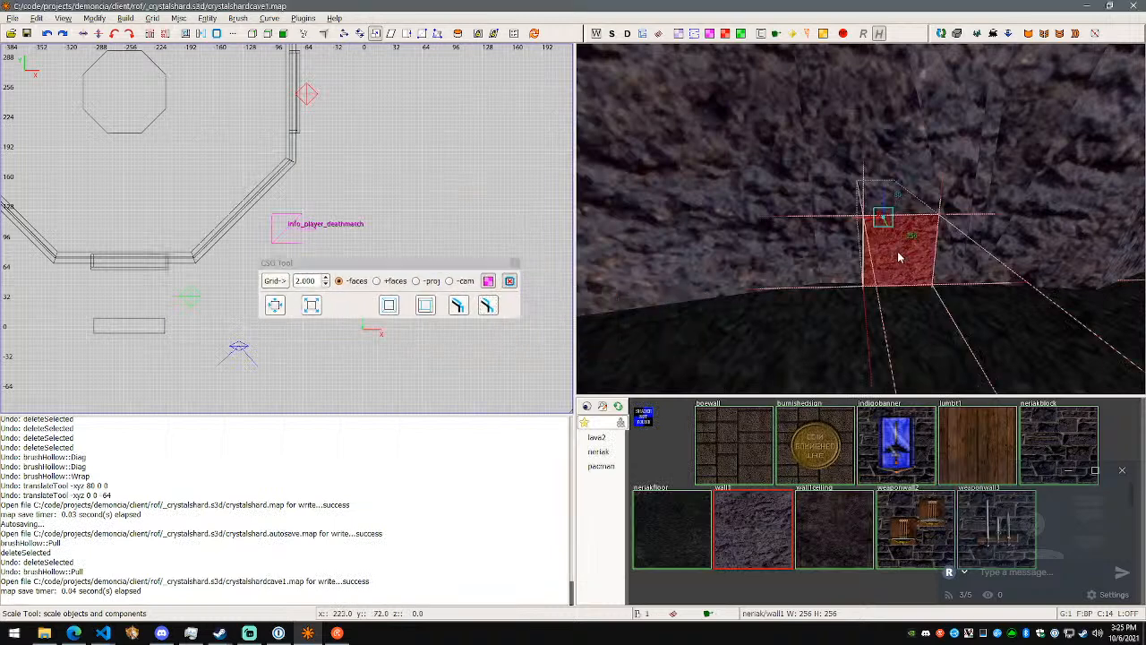
key("w")
key("s")
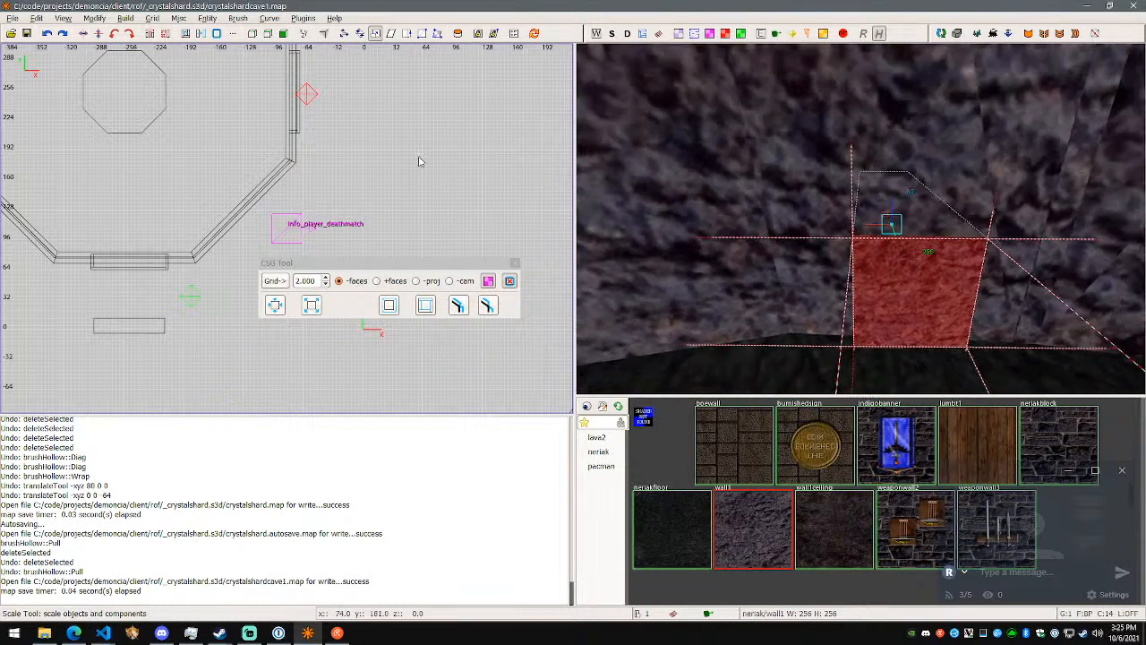
right_click_drag(875, 229, 882, 309)
key("Escape")
left_click(875, 230, "shift")
key("h")
left_click(866, 127, "shift")
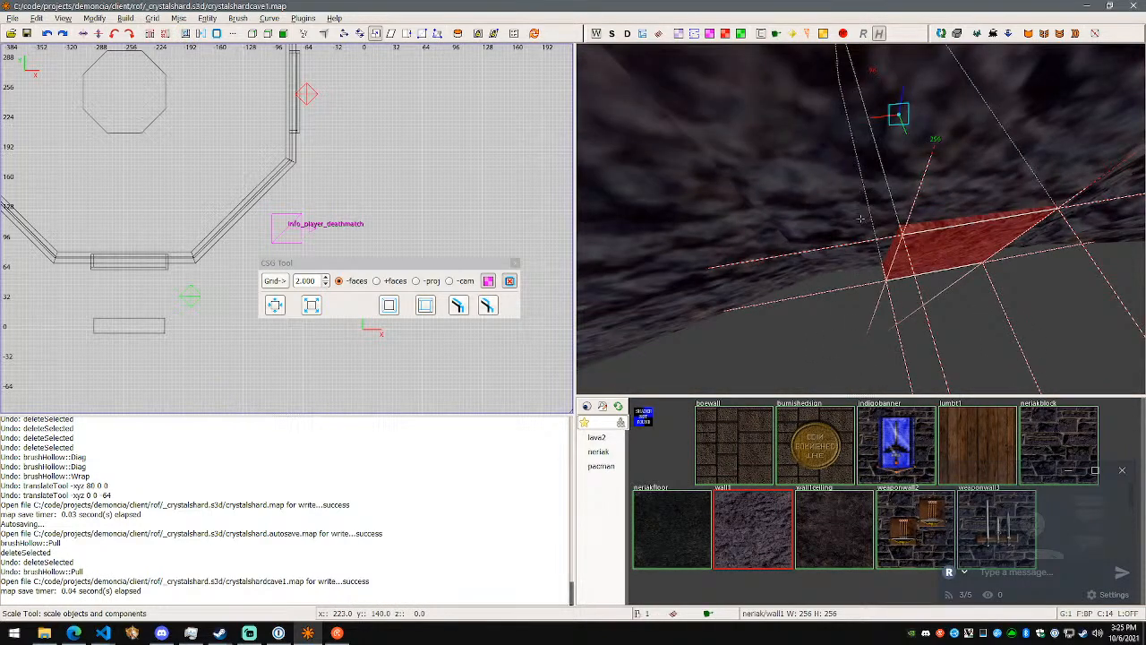
- Cut the selected rock segment's shape out of the intersecting wall brush with CSG Subtract
right_click(941, 254)
right_click(861, 218)
right_click(898, 248)
key("s")
right_click(860, 219)
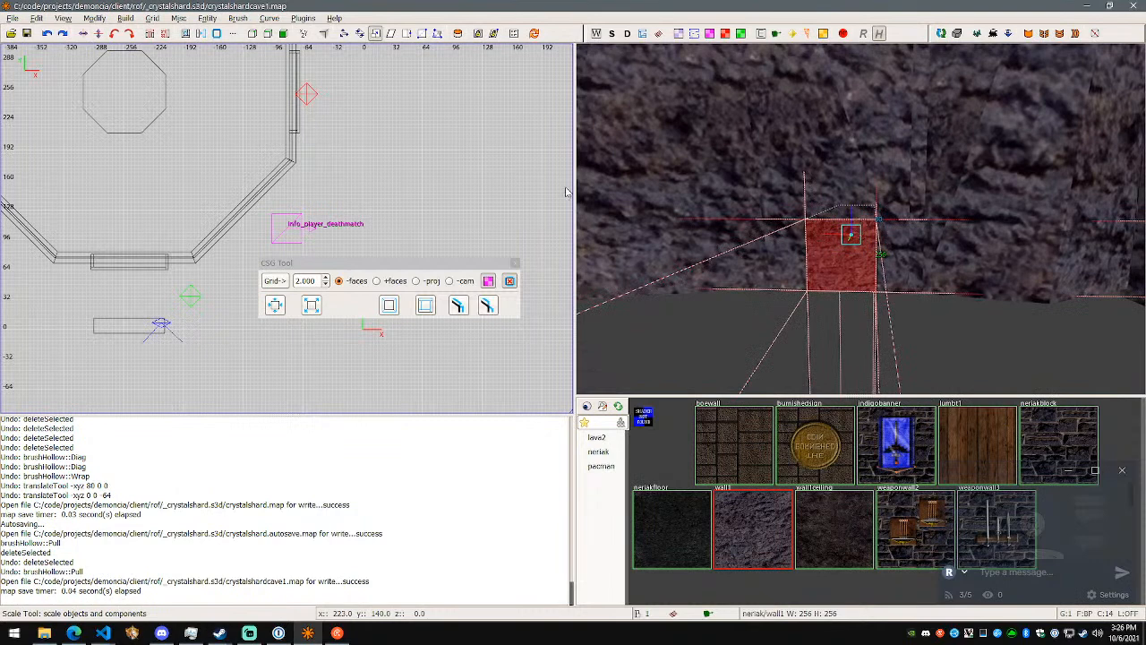
left_click(188, 35)
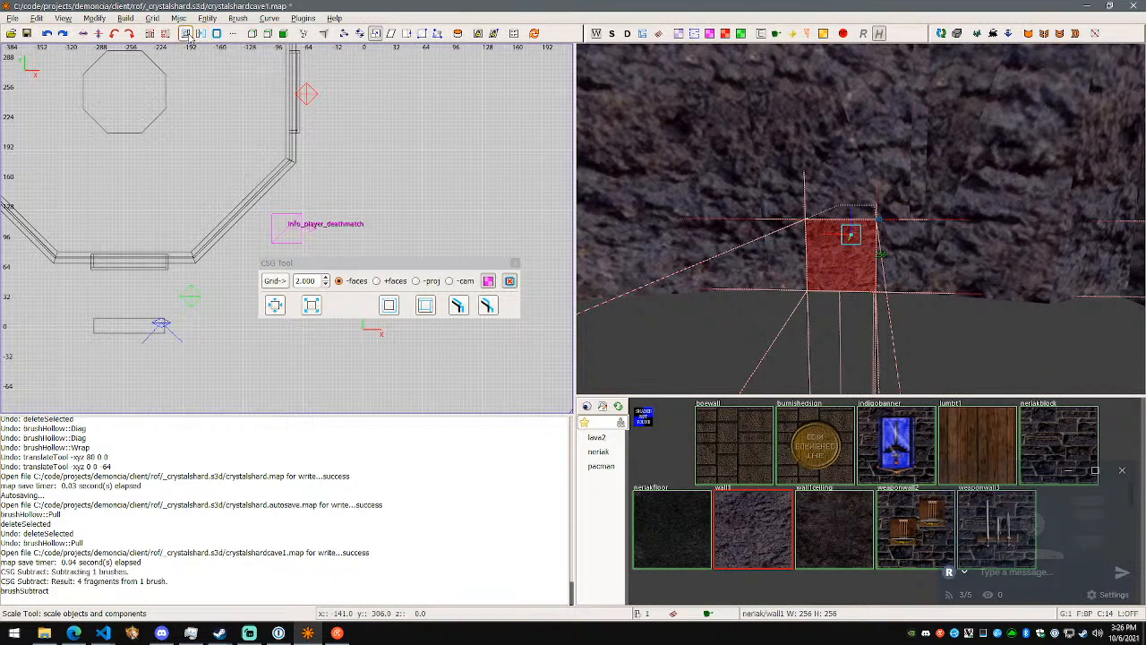
- Hollow the rock segment that meets the large wall with the CSG Tool's pull faces option
left_click(753, 237)
left_click(799, 244)
left_click(885, 244)
left_click(866, 183)
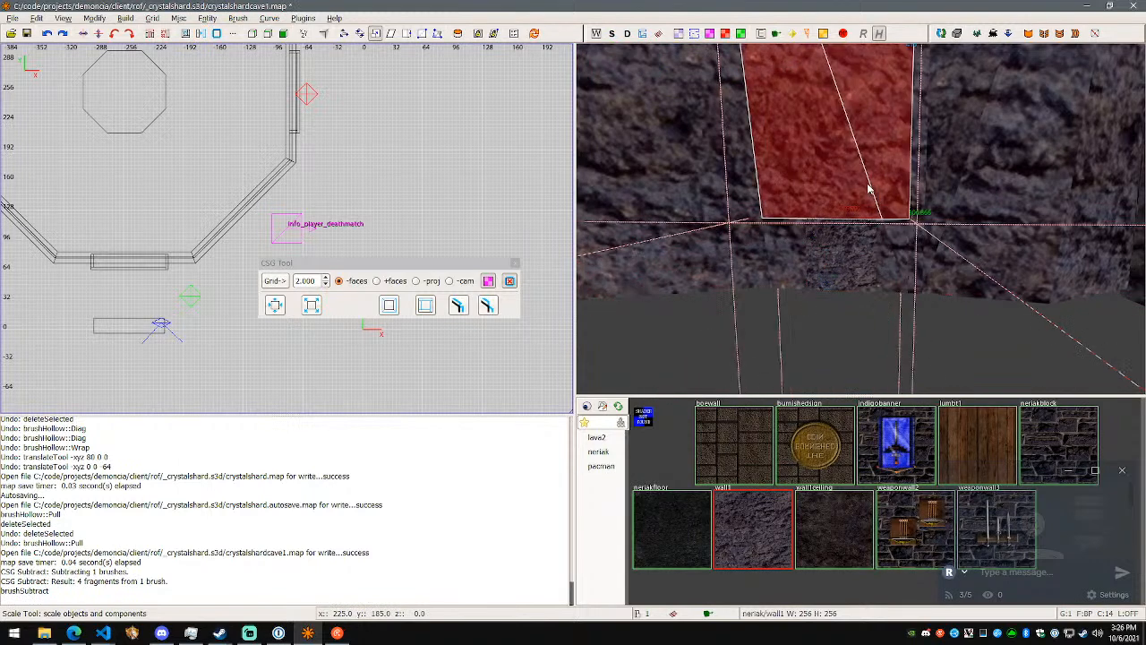
left_click(829, 249)
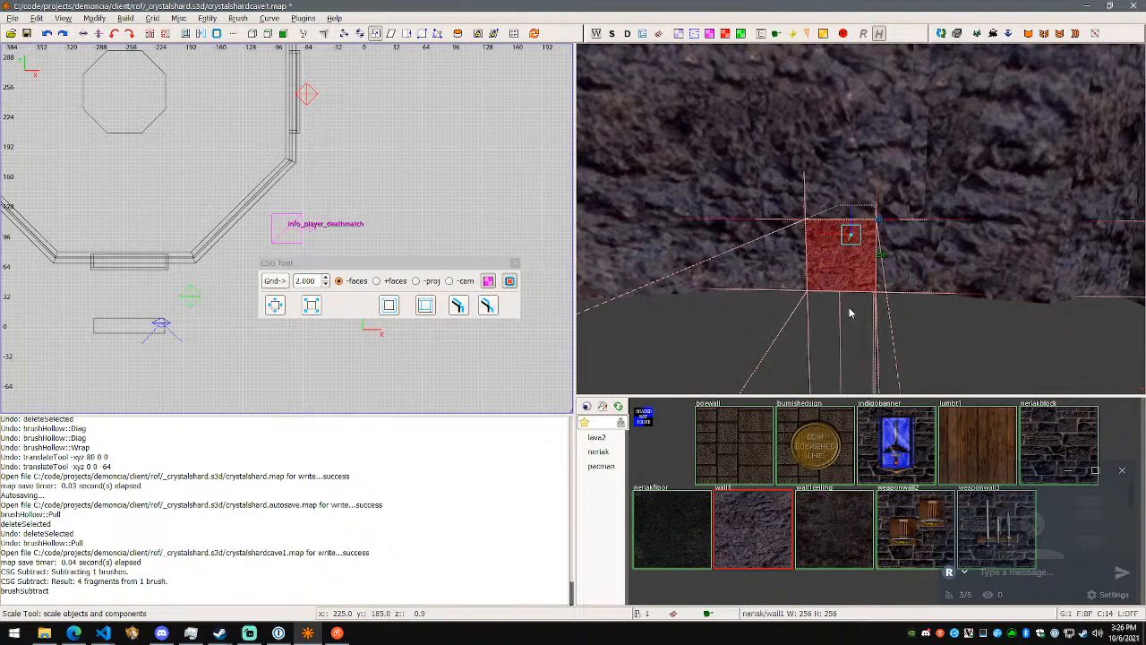
left_click(495, 309)
- Delete the caulked cap brush that closes the hollowed segment's entrance at the large wall and inspect the passage interior
right_click(680, 327)
key("w")
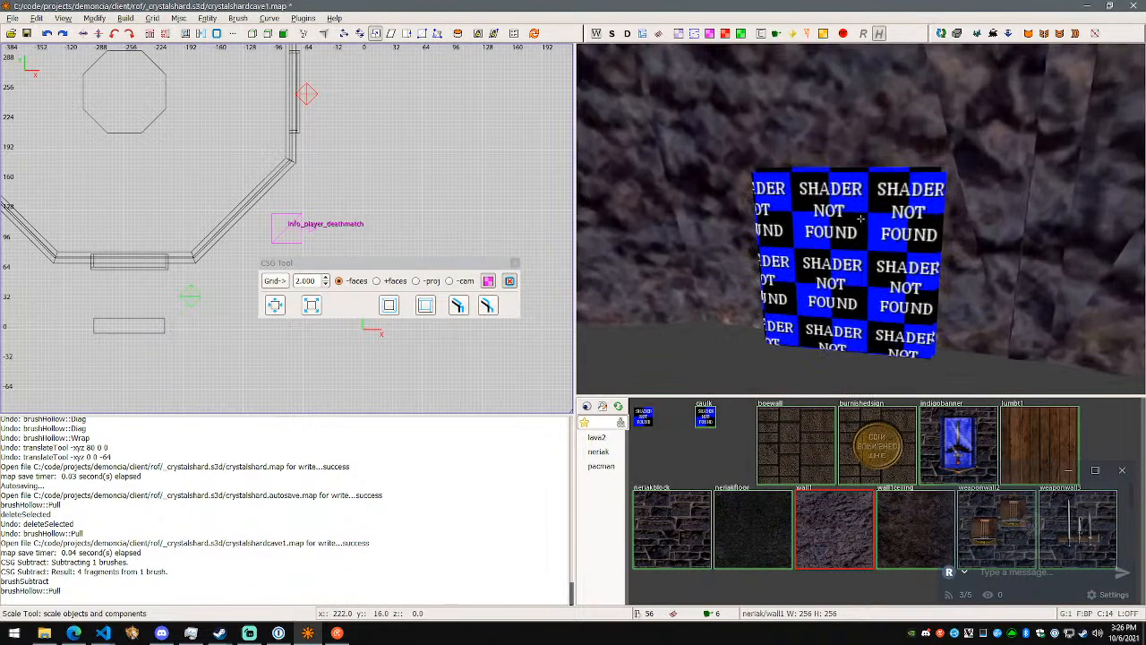
left_click(861, 220)
key("BackSpace")
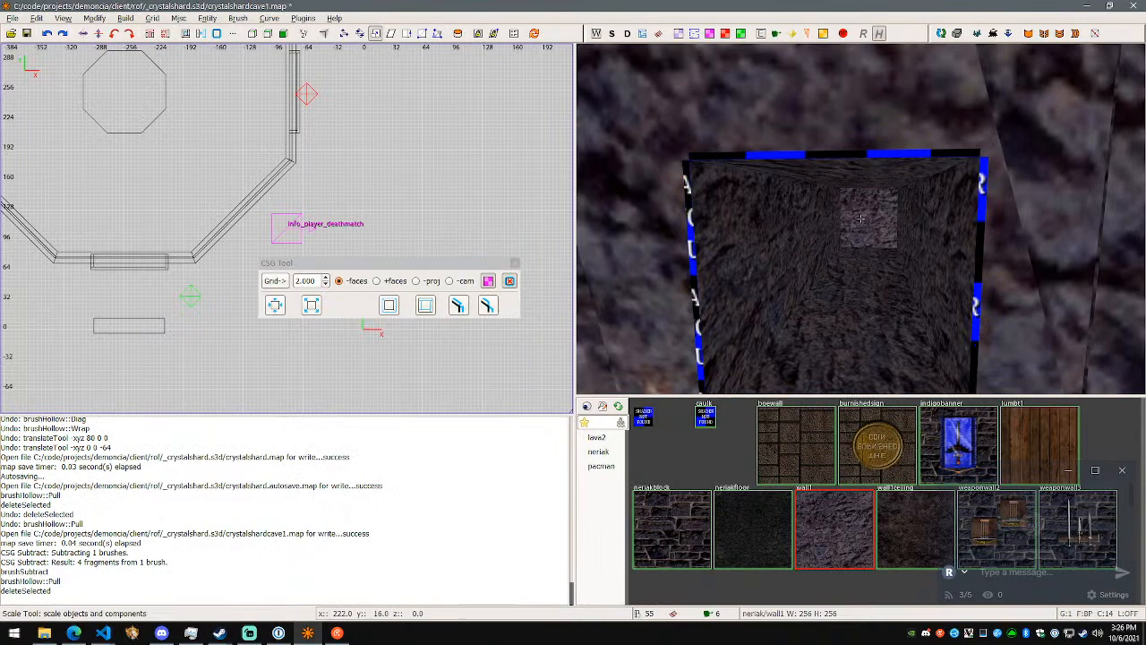
key("w")
key("w")
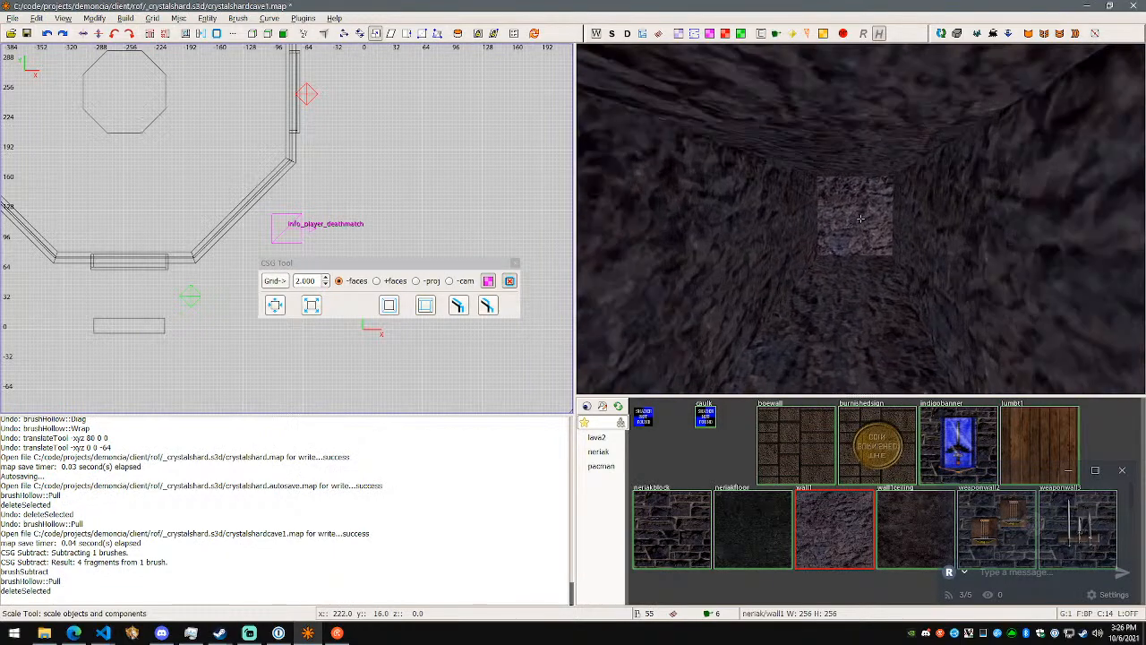
key("s")
- Hollow the next two rock segments along the passage with the pull faces option
key("w")
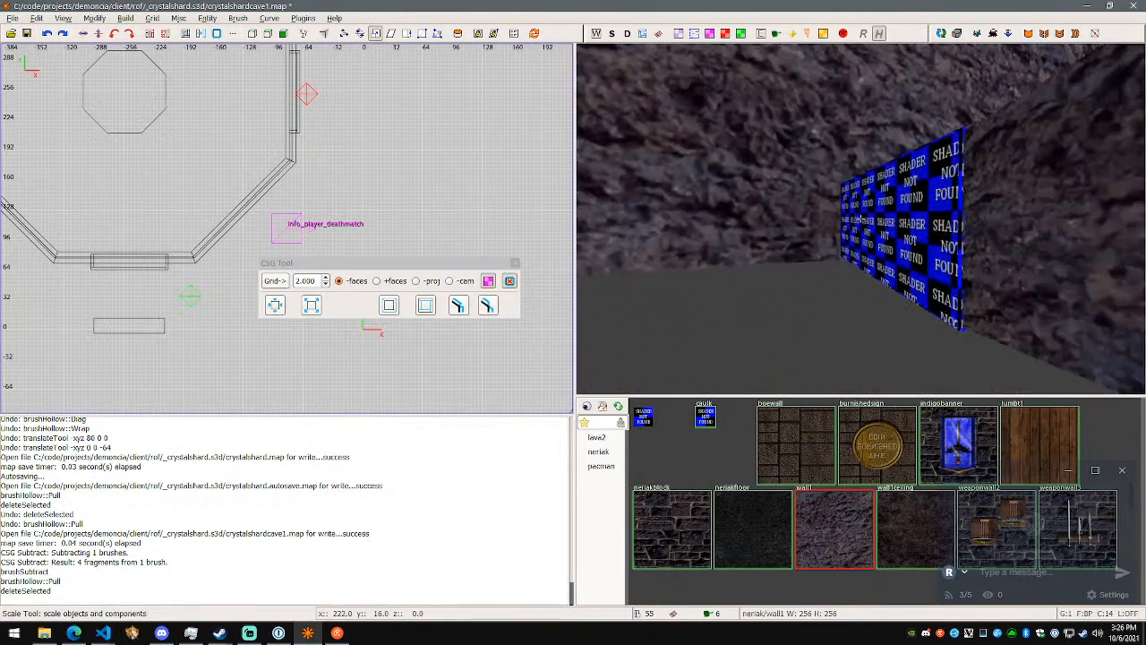
key("s")
key("w")
right_click(860, 220)
left_click(877, 227, "shift")
left_click(946, 234, "shift")
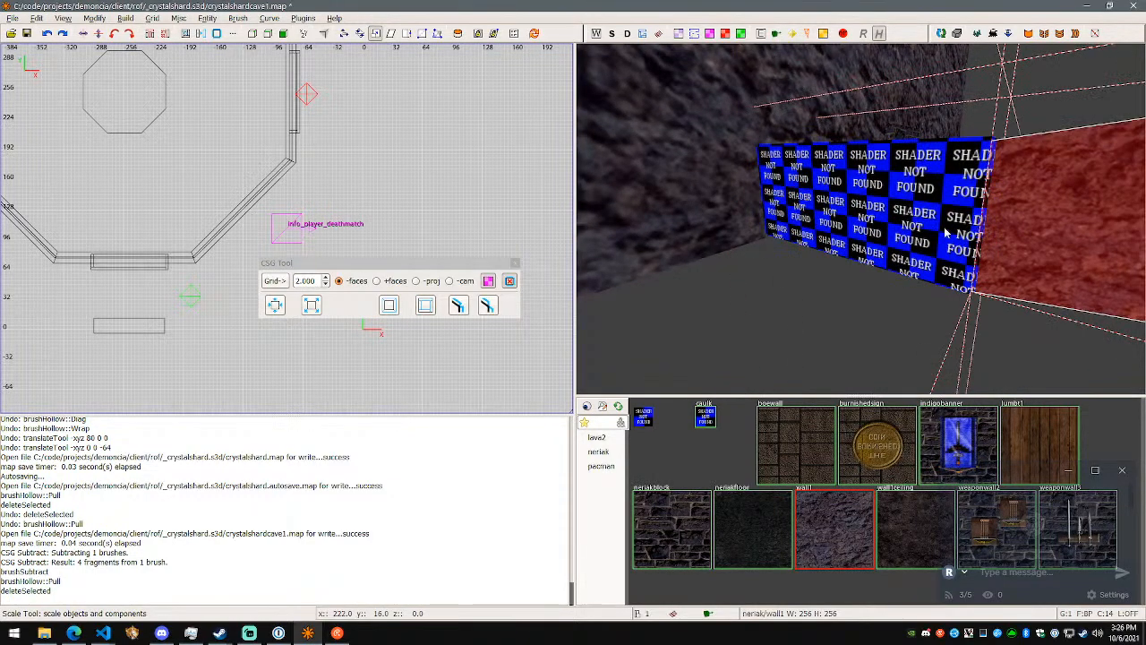
right_click(946, 233)
key("d")
key("w")
key("s")
right_click(860, 219)
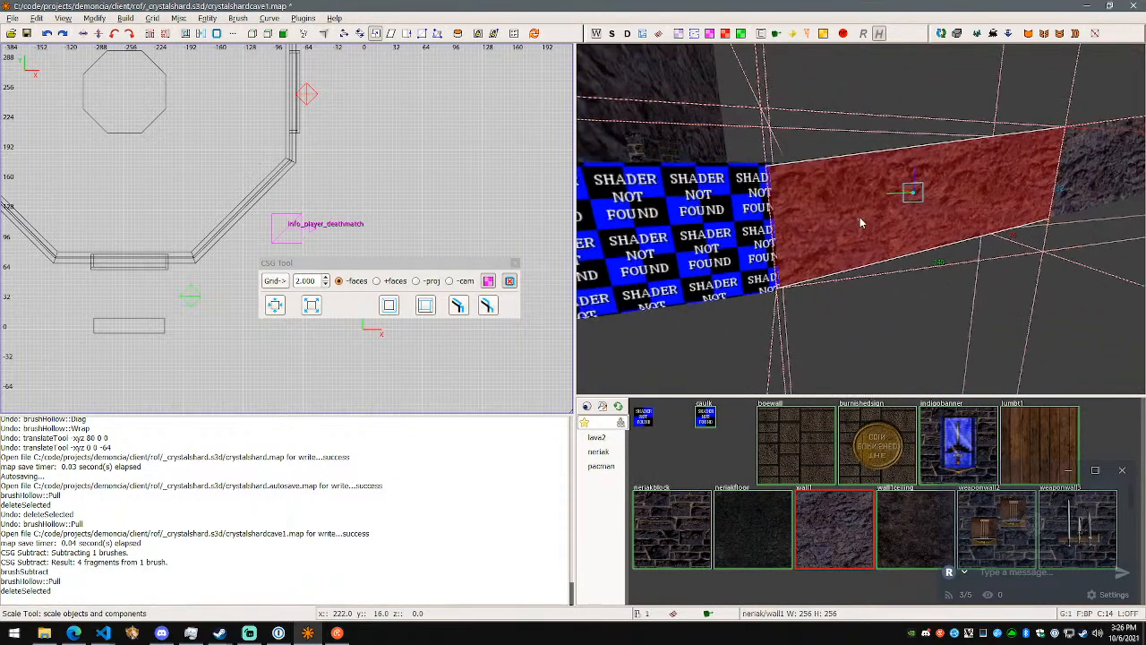
left_click(488, 305)
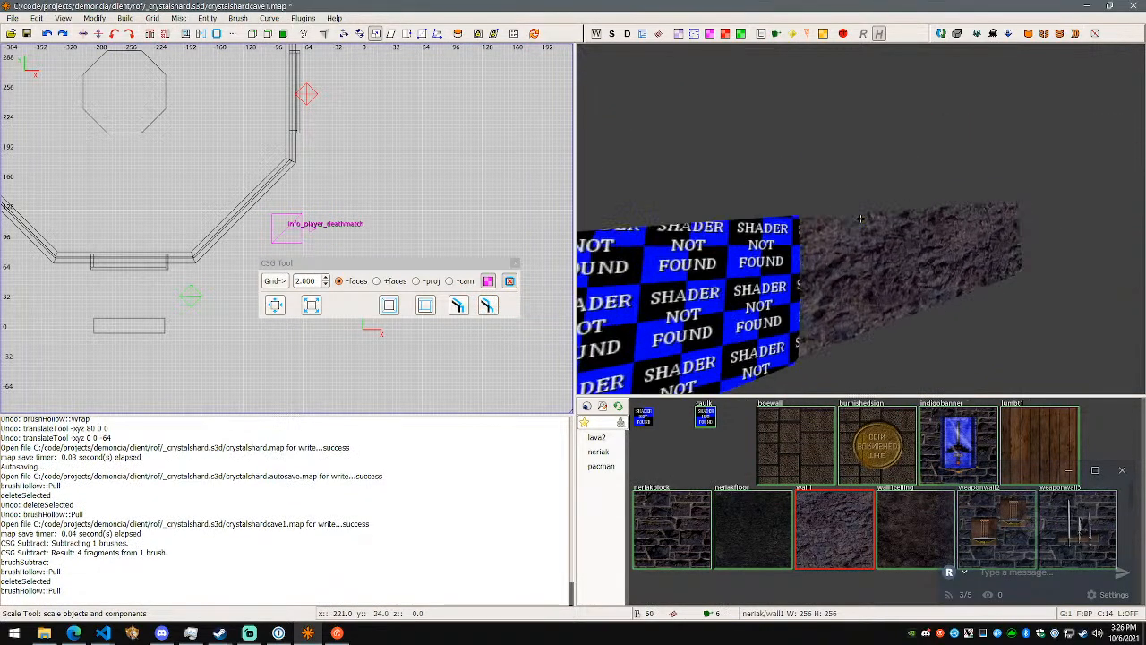
key("BackSpace")
right_click(749, 267)
- Delete the two cap brushes that block the passage at the first joint between hollowed segments
key("w")
key("d")
key("w")
right_click(861, 219)
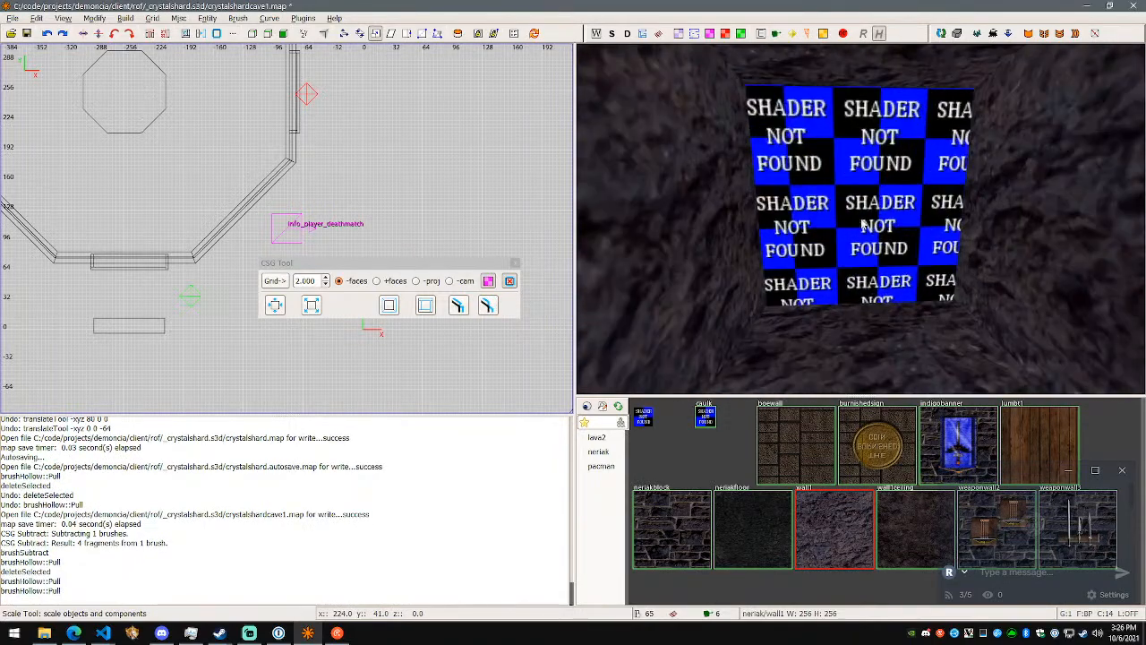
left_click(860, 219, "shift")
key("BackSpace")
left_click(870, 212, "shift")
key("BackSpace")
right_click(869, 212)
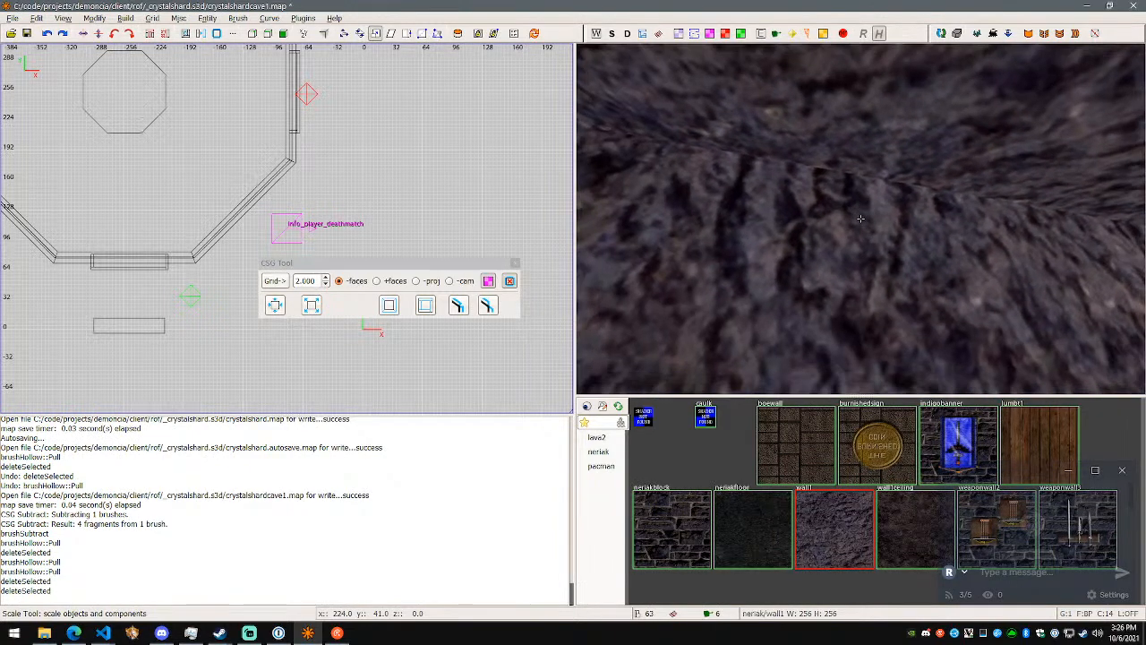
- Delete the two cap brushes that block the passage at the next joint further in
key("w")
right_click(861, 218)
left_click(861, 220, "shift")
key("BackSpace")
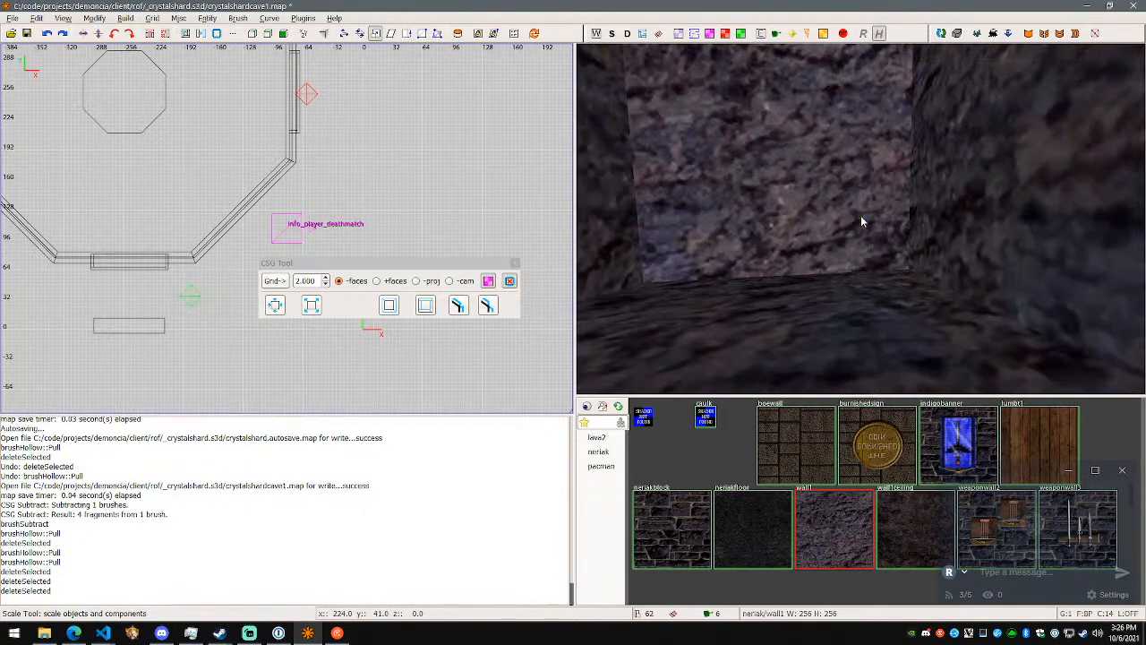
left_click(861, 220, "shift")
key("BackSpace")
right_click(826, 203)
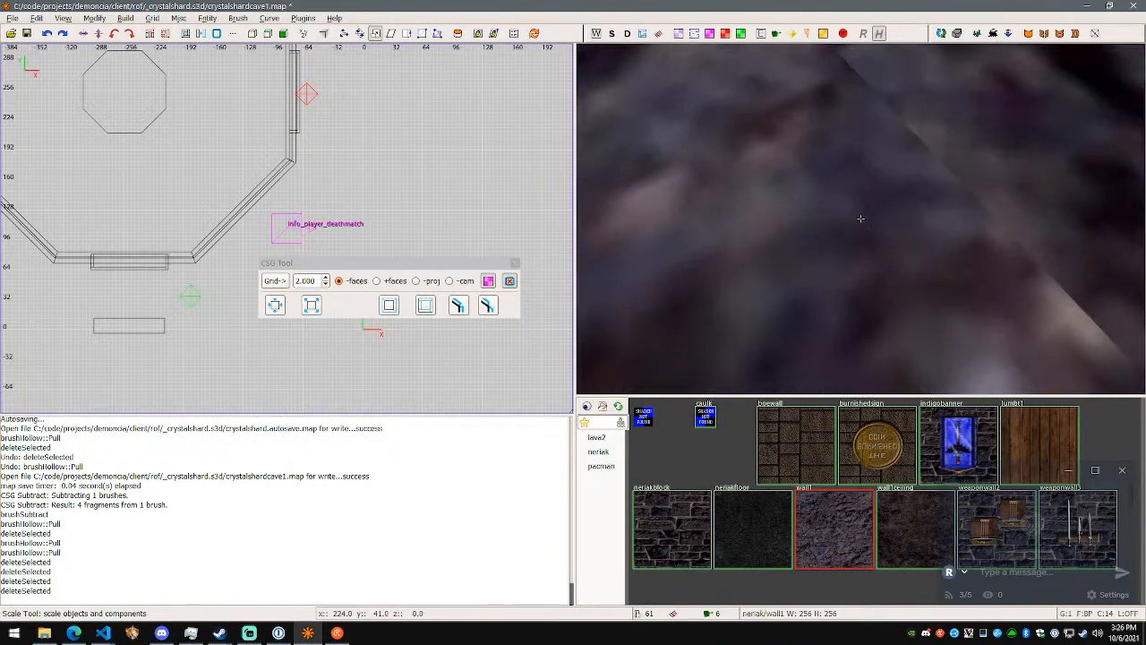
key("w")
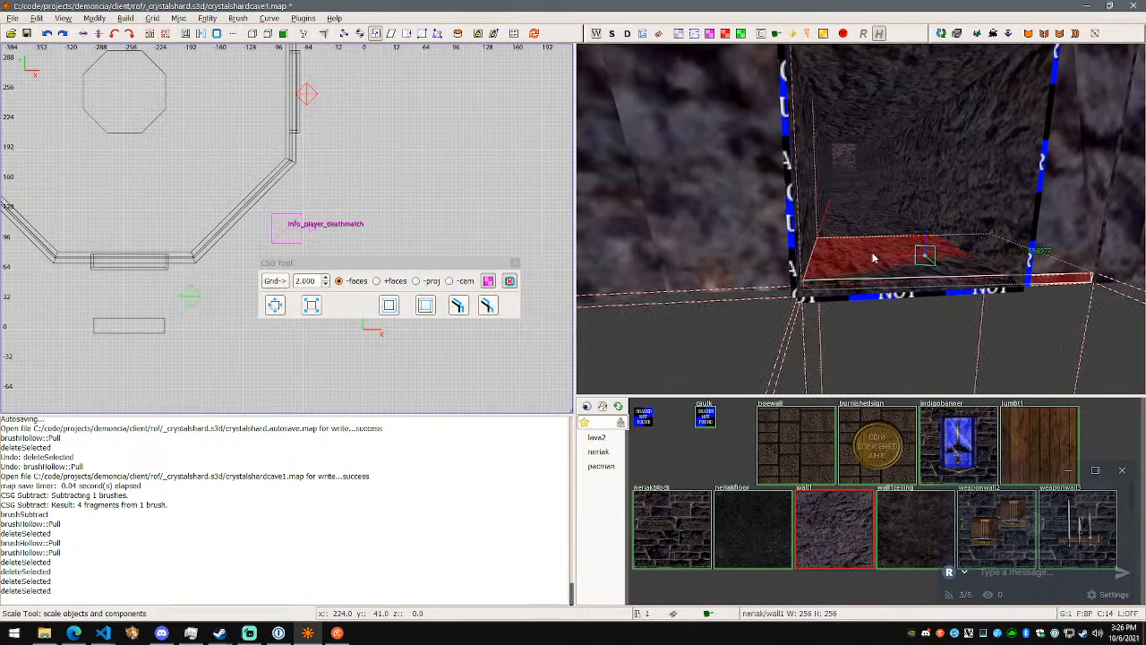
left_click(875, 270, "shift")
left_click(879, 304, "shift")
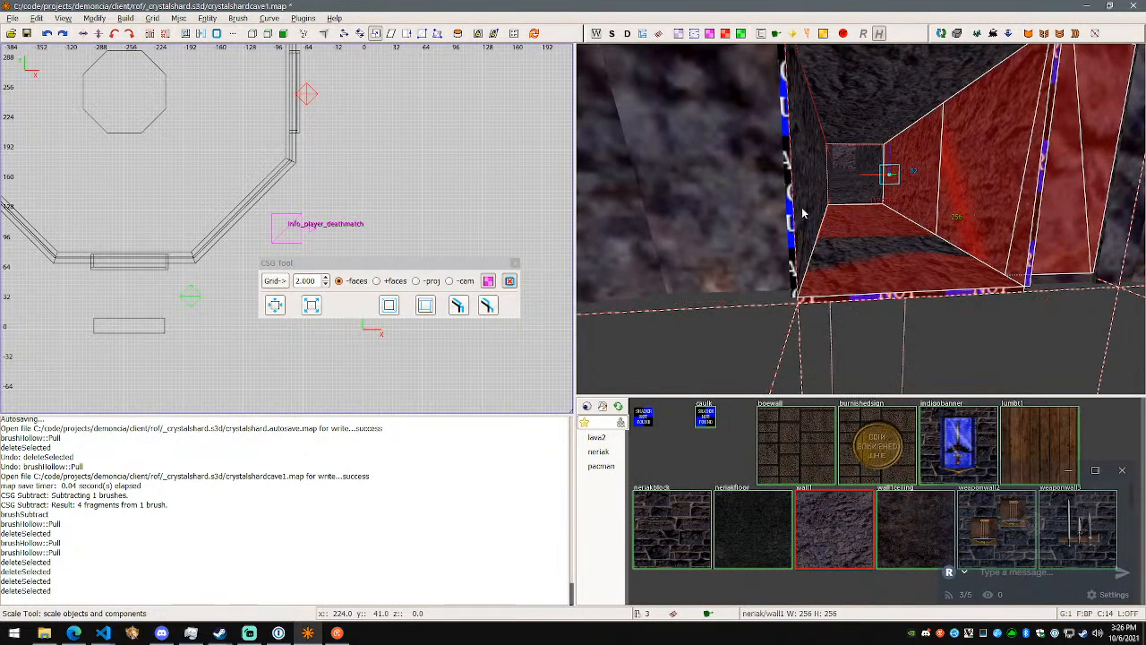
left_click(803, 211, "shift")
left_click(772, 211, "shift")
right_click(880, 266)
key("d")
right_click(883, 231)
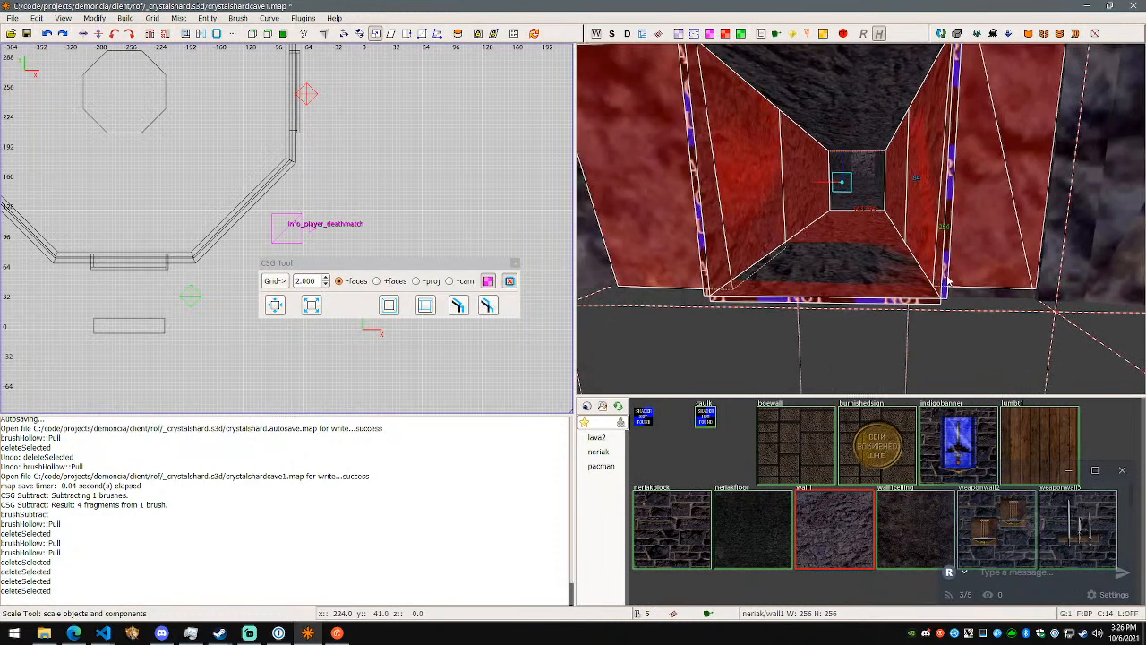
key("Escape")
- Select the passage's floor, side and ceiling brushes and apply the wall1 texture to all their faces
left_click(945, 283, "shift")
left_click(886, 302, "shift")
left_click(761, 206, "shift")
left_click(830, 127, "shift")
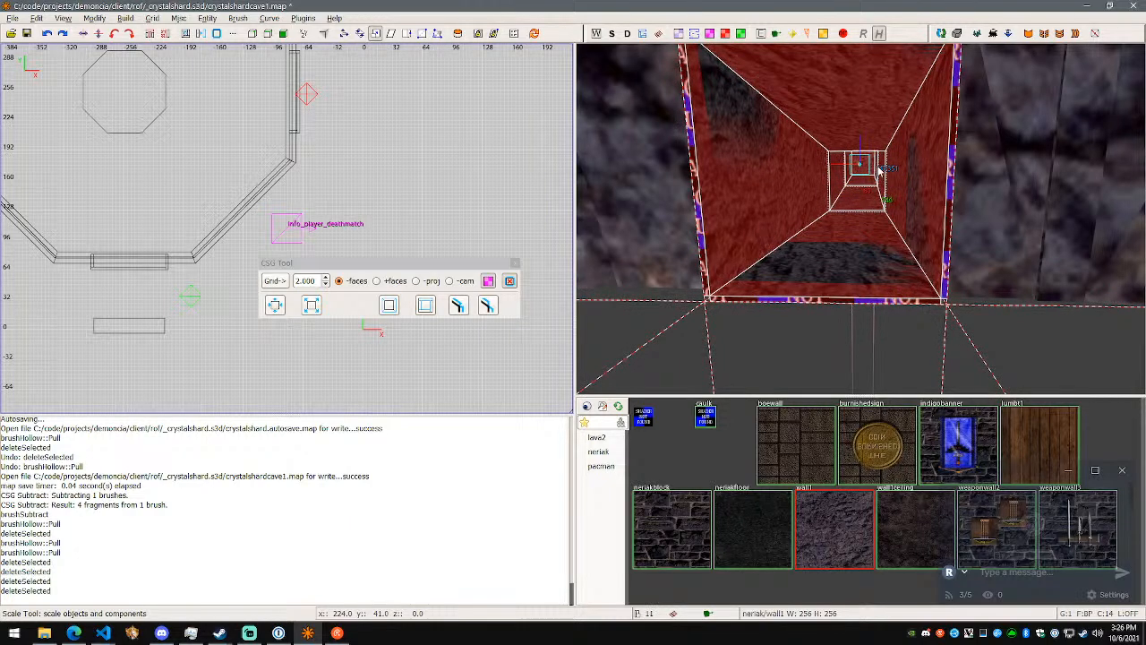
left_click(818, 511)
right_click(840, 338)
key("w")
key("d")
key("w")
key("Escape")
- Select the two remaining passage brushes with caulked outer faces and texture them with wall1, undoing the mistaken pull faces hollowing
left_click(860, 218, "shift")
key("w")
key("d")
left_click(861, 219, "shift")
key("w")
key("s")
key("d")
key("a")
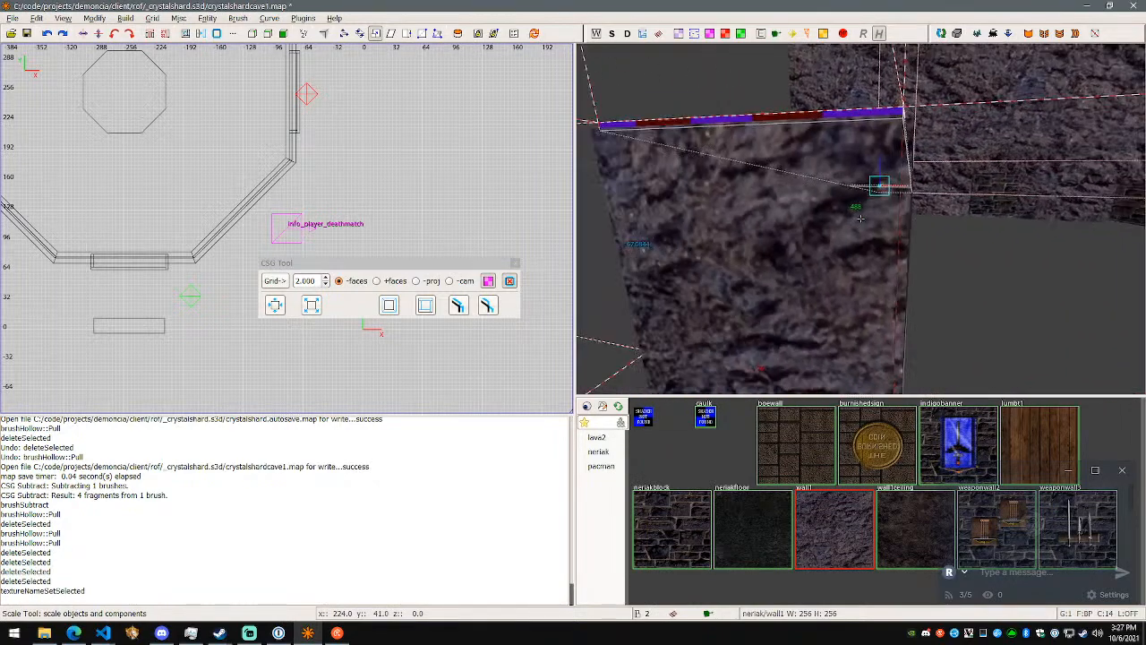
key("w")
key("s")
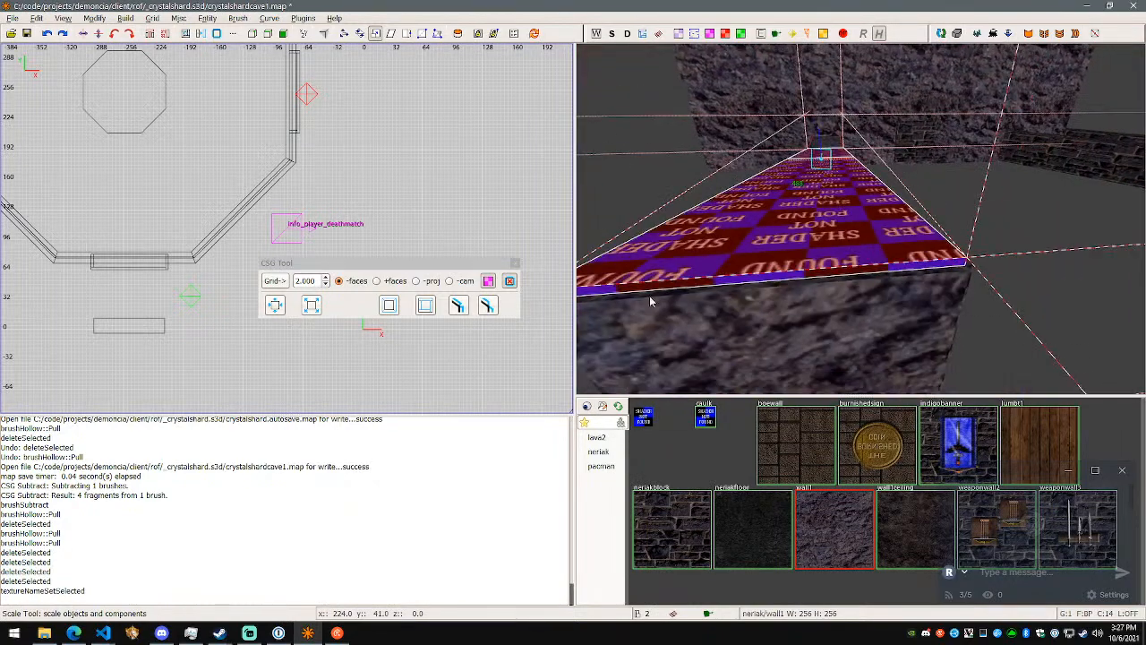
left_click(487, 307)
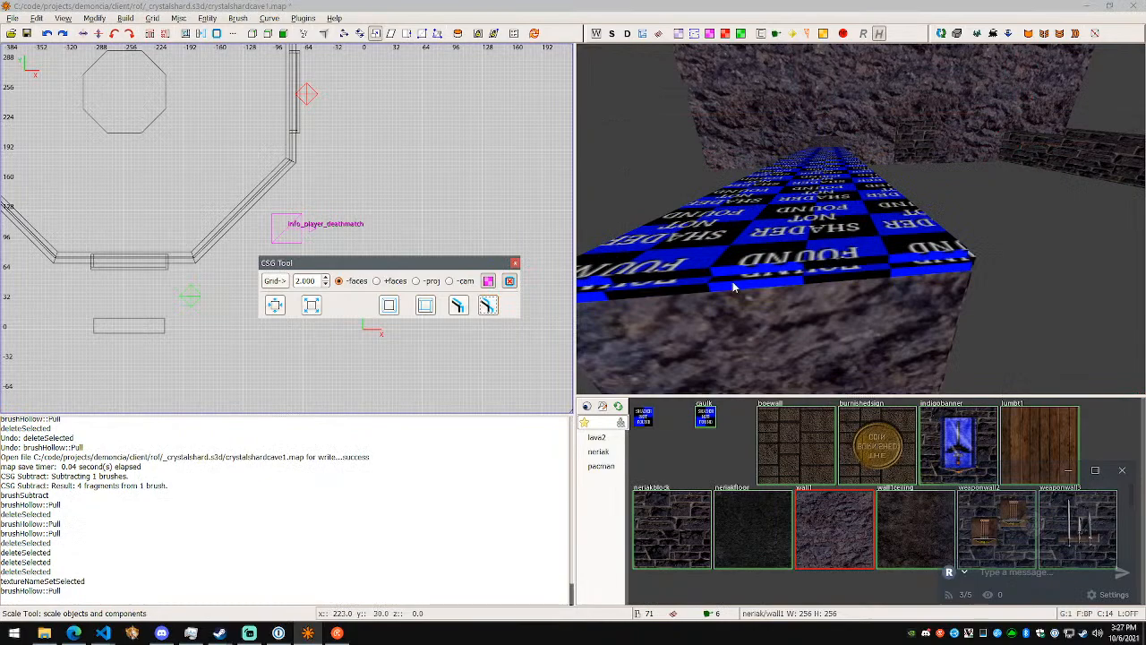
key("ctrl+z")
key("w")
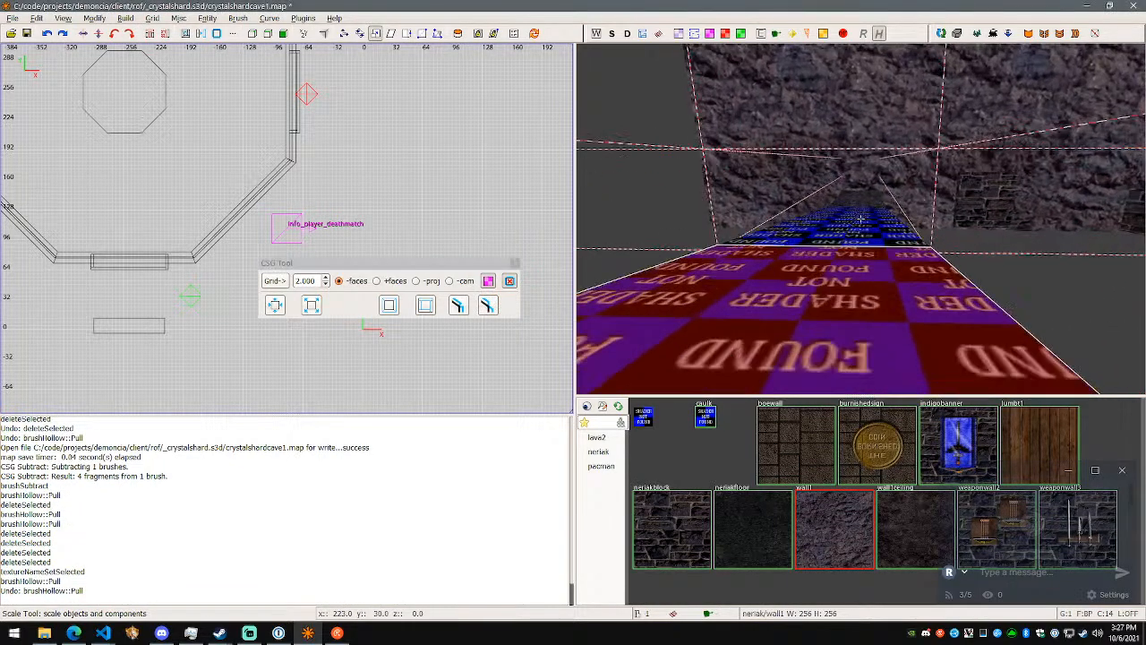
left_click(824, 514)
right_click(893, 301)
- Save the crystalshardcave1 map
key("w")
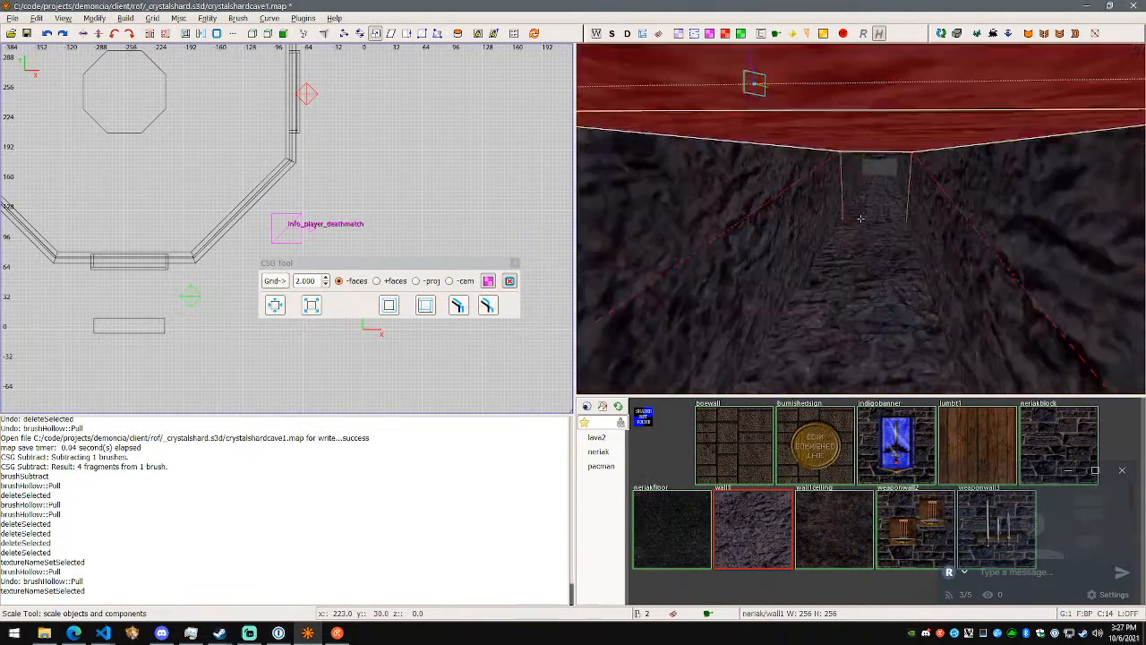
key("w")
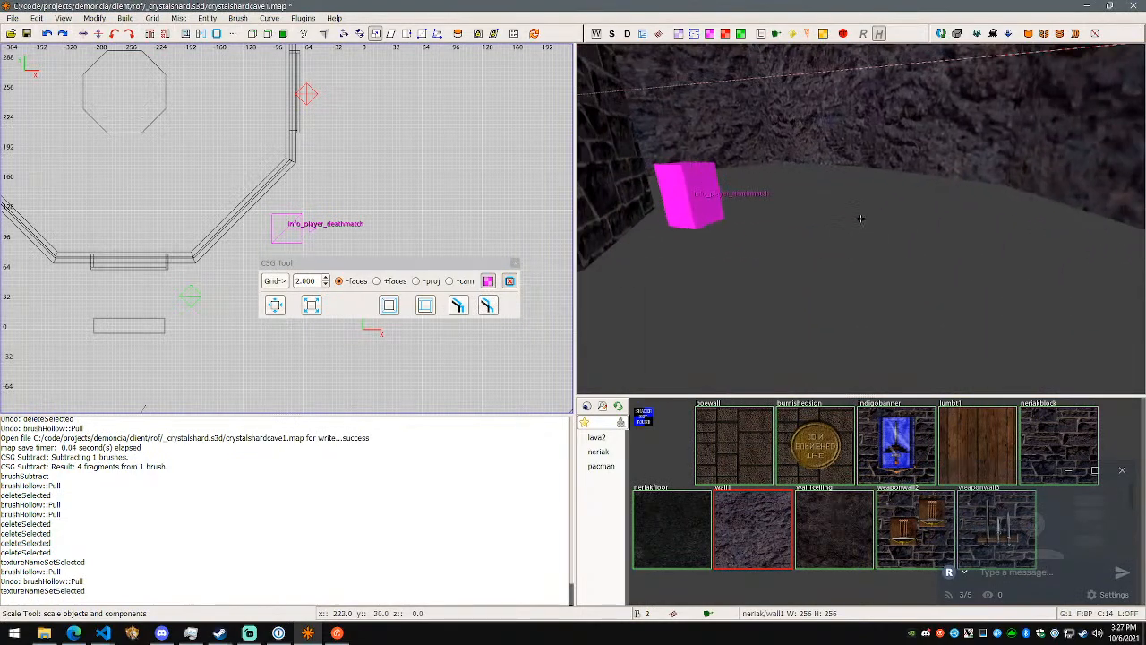
right_click(860, 218)
key("ctrl+s")
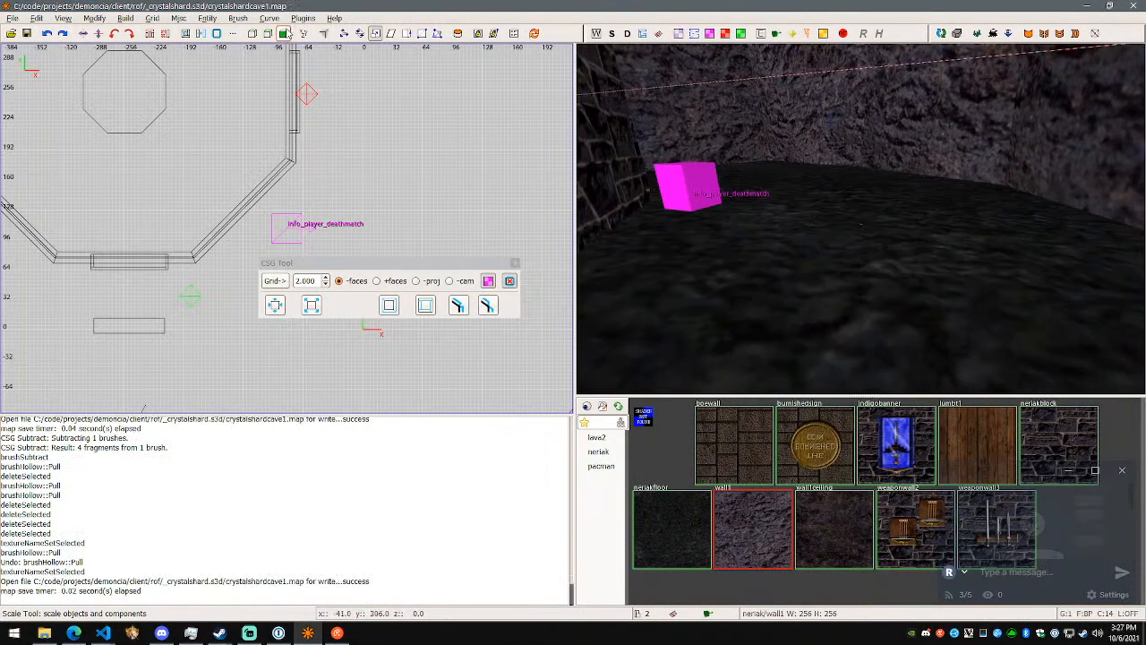
- Run the (Final) build on the map and close the leak report window
left_click(238, 18)
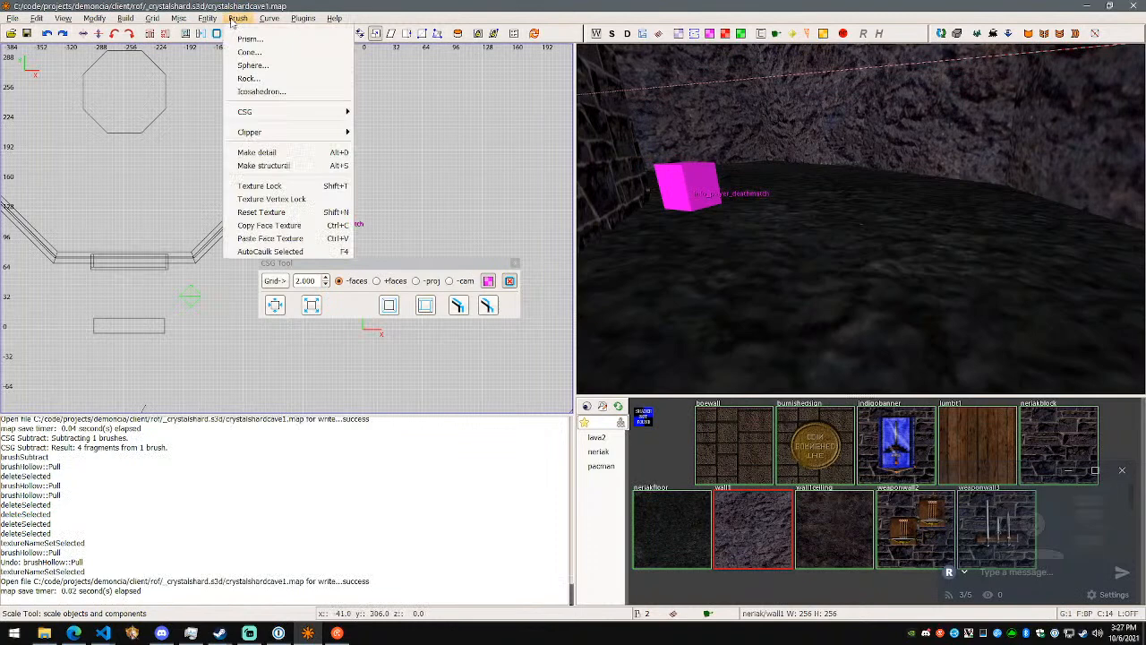
mouse_move(129, 25)
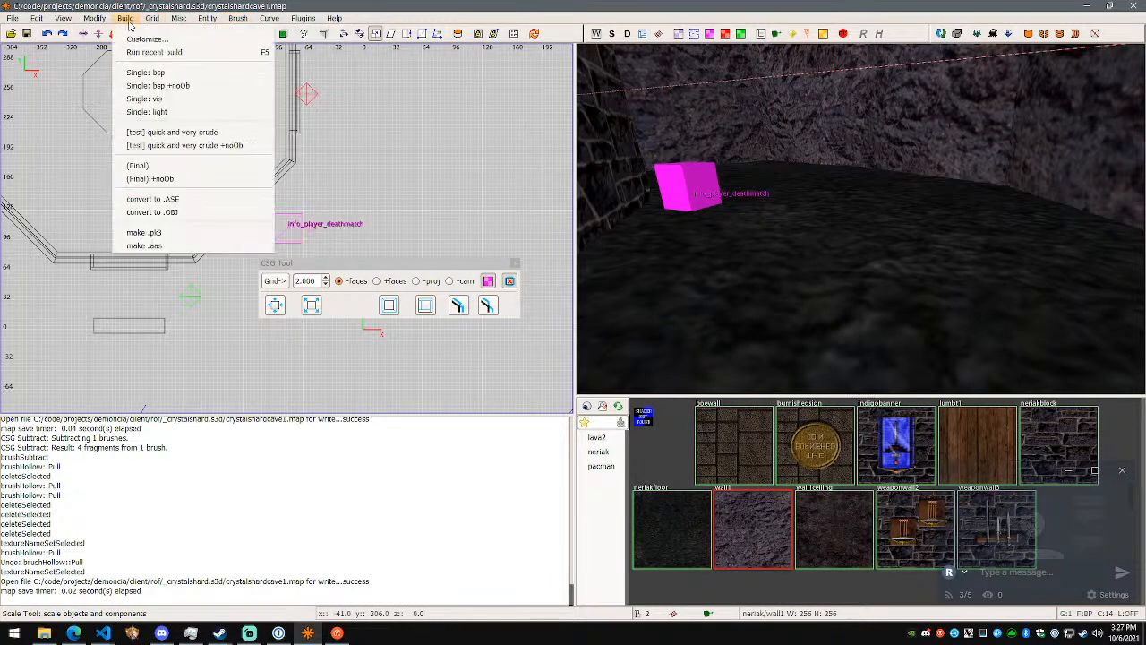
left_click(178, 167)
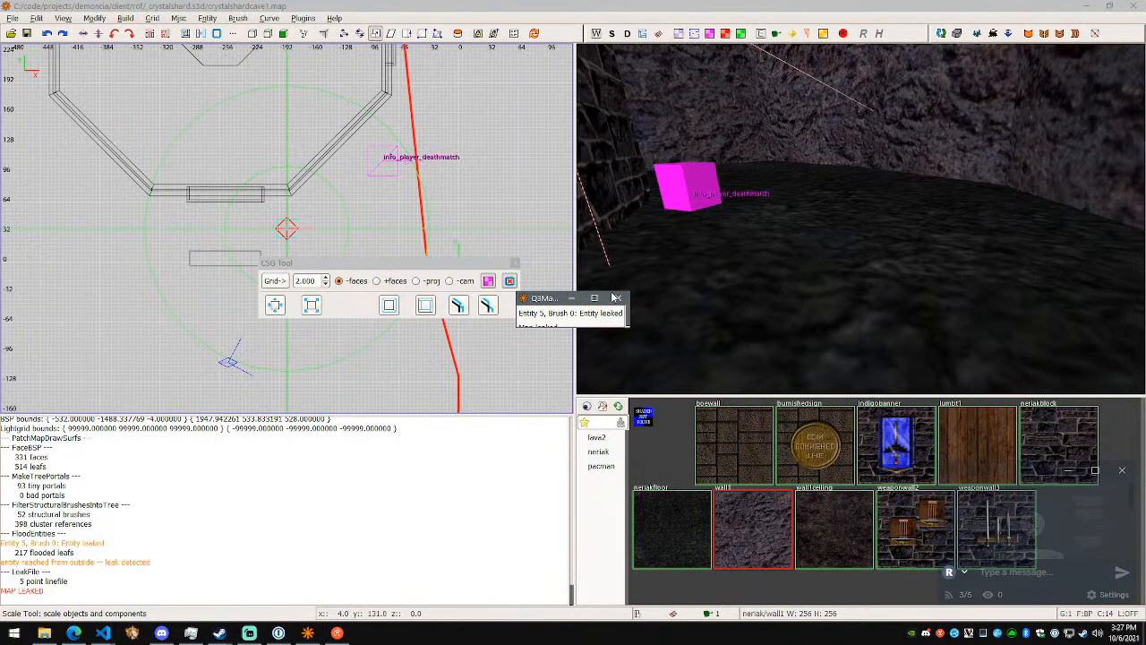
left_click(619, 298)
- Follow the red leak line to the large rock wall and select the wall fragment beside its end
right_click(623, 300)
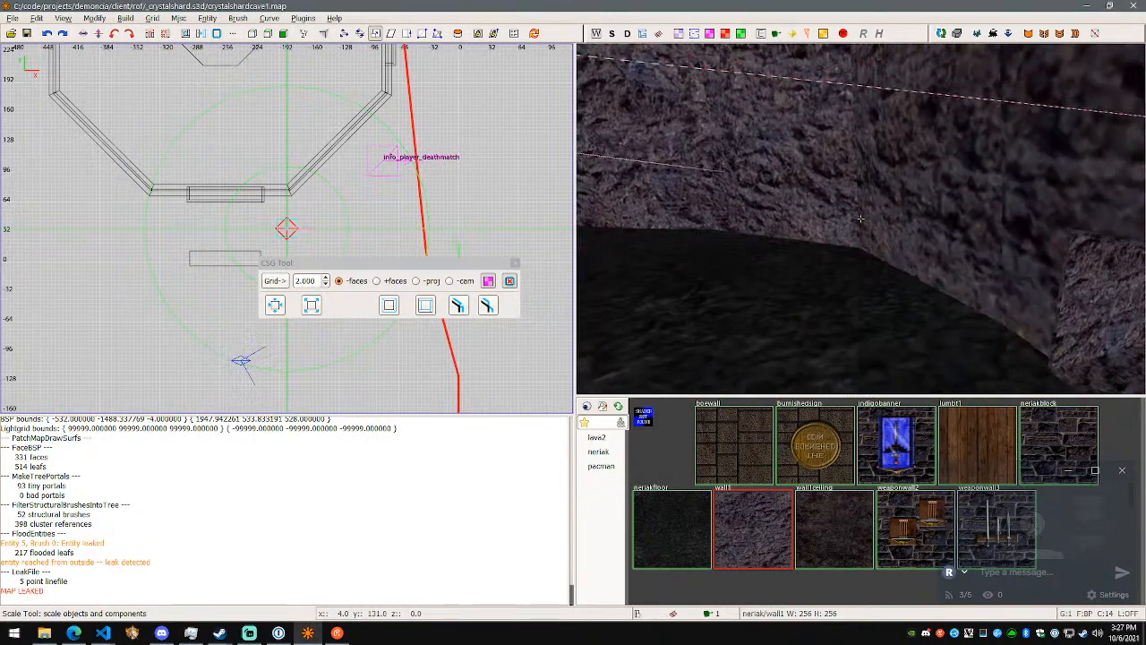
key("w")
key("w")
right_click(860, 218)
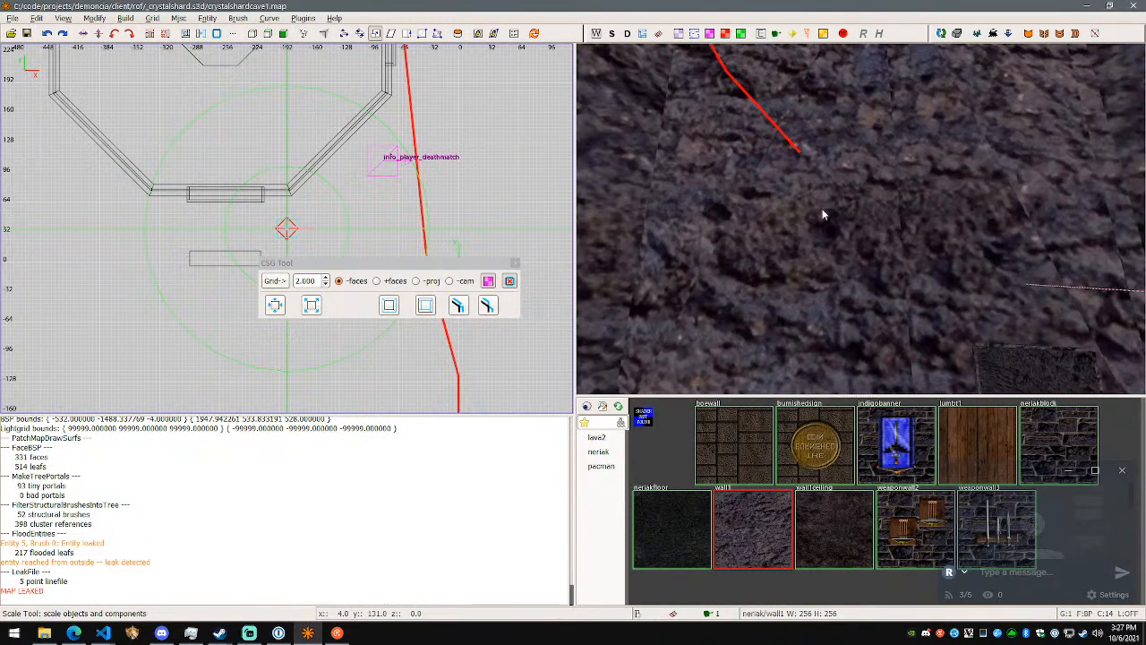
key("Escape")
left_click(823, 214, "shift")
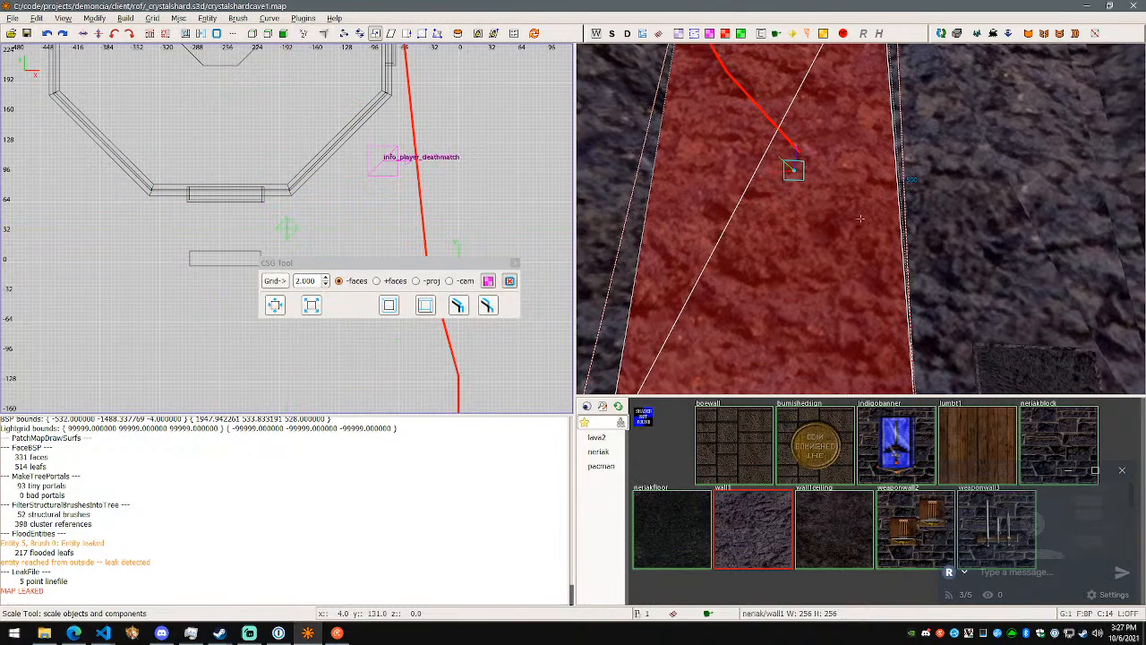
- Inspect both sides of the selected wall fragment around the leak line's end and add the neighbouring fragment to the selection
right_click(812, 213)
key("d")
key("w")
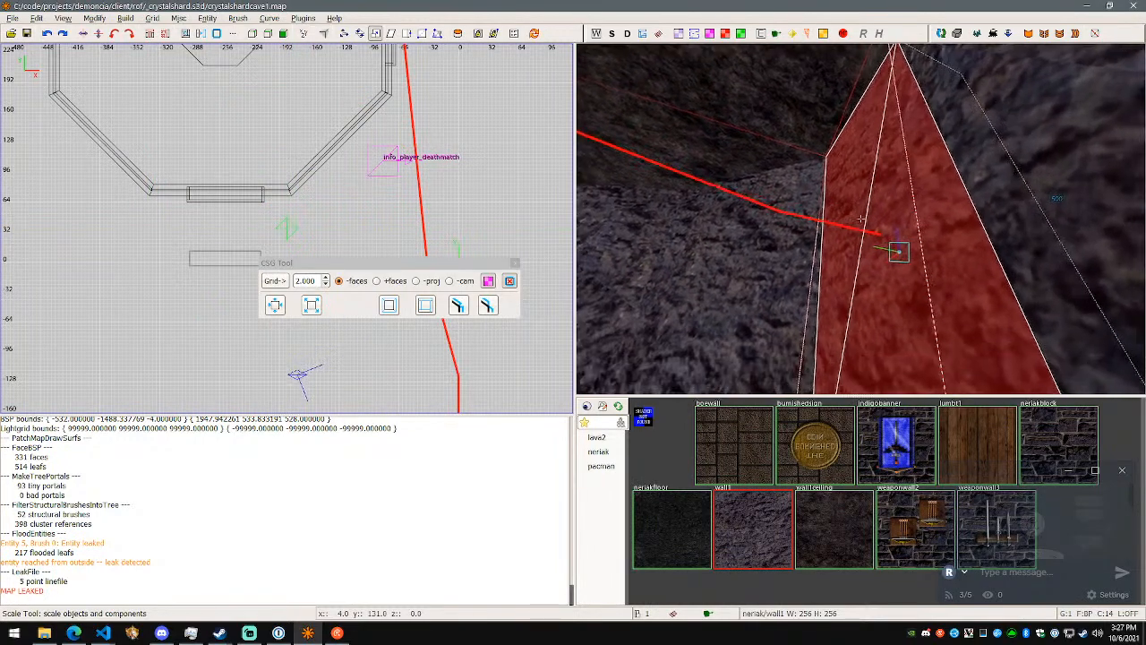
key("s")
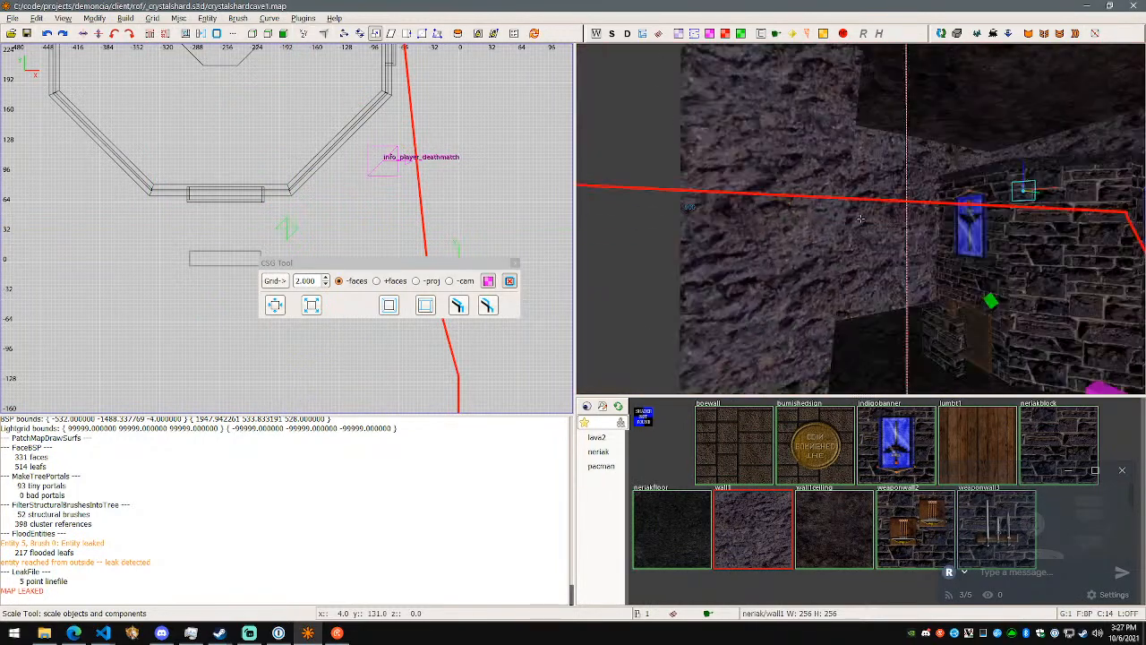
key("w")
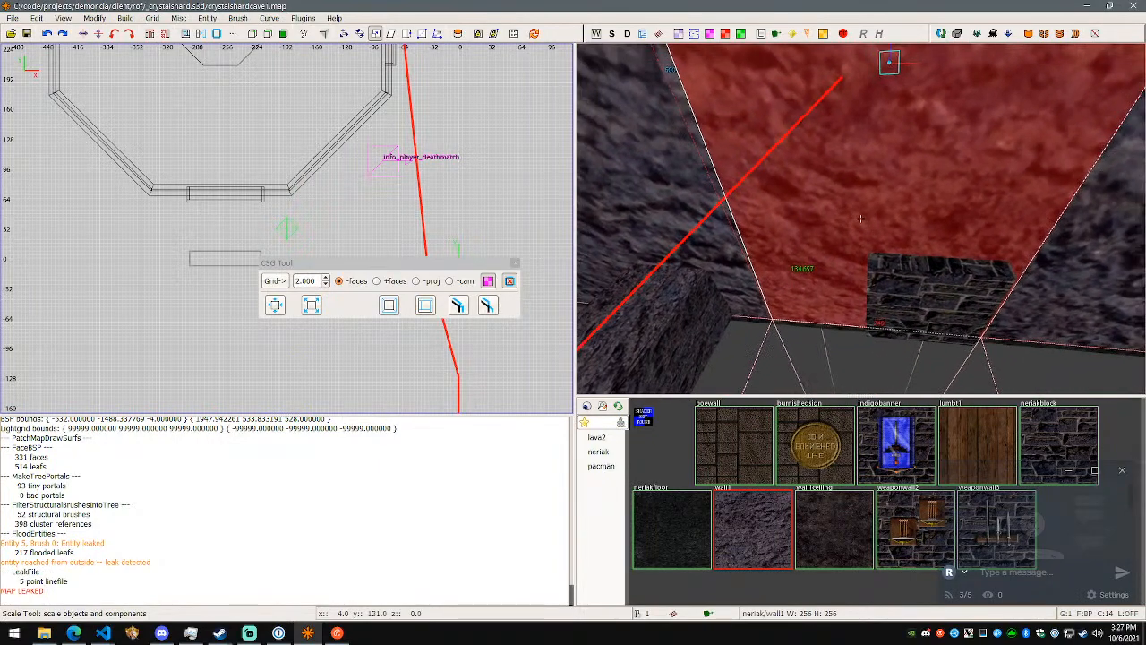
key("a")
key("w")
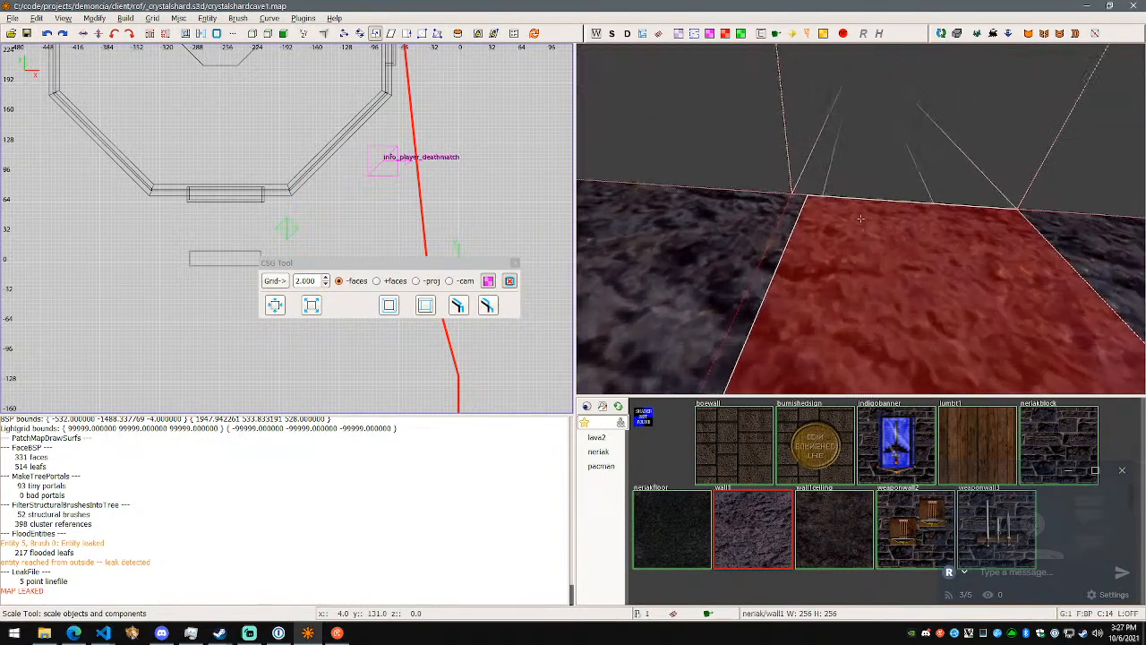
key("s")
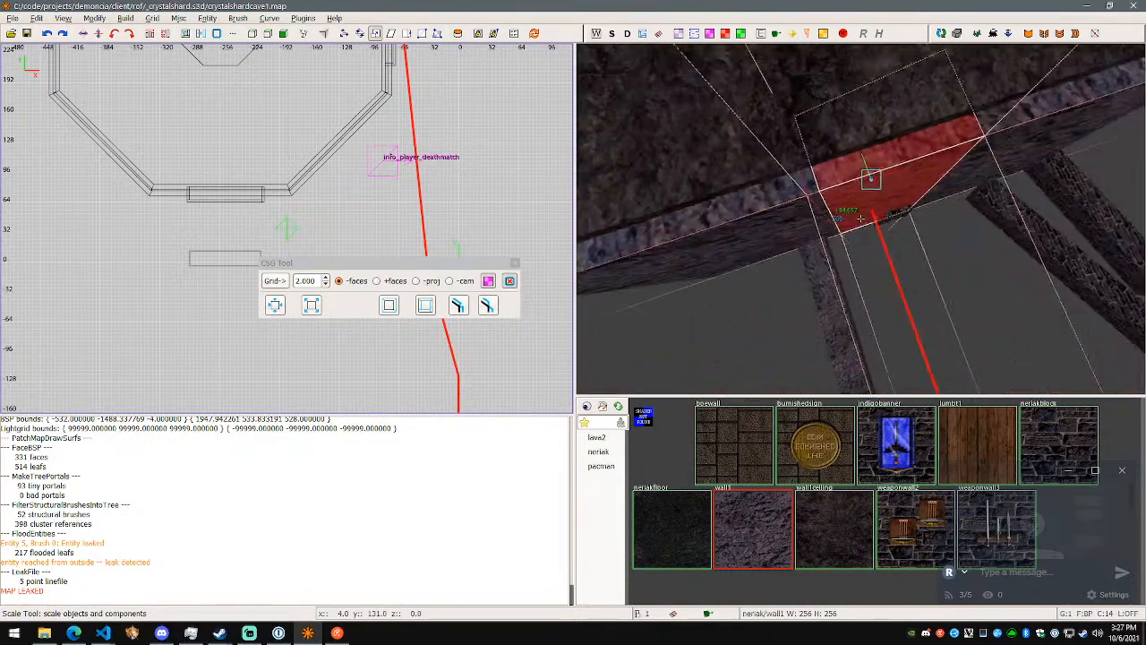
key("w")
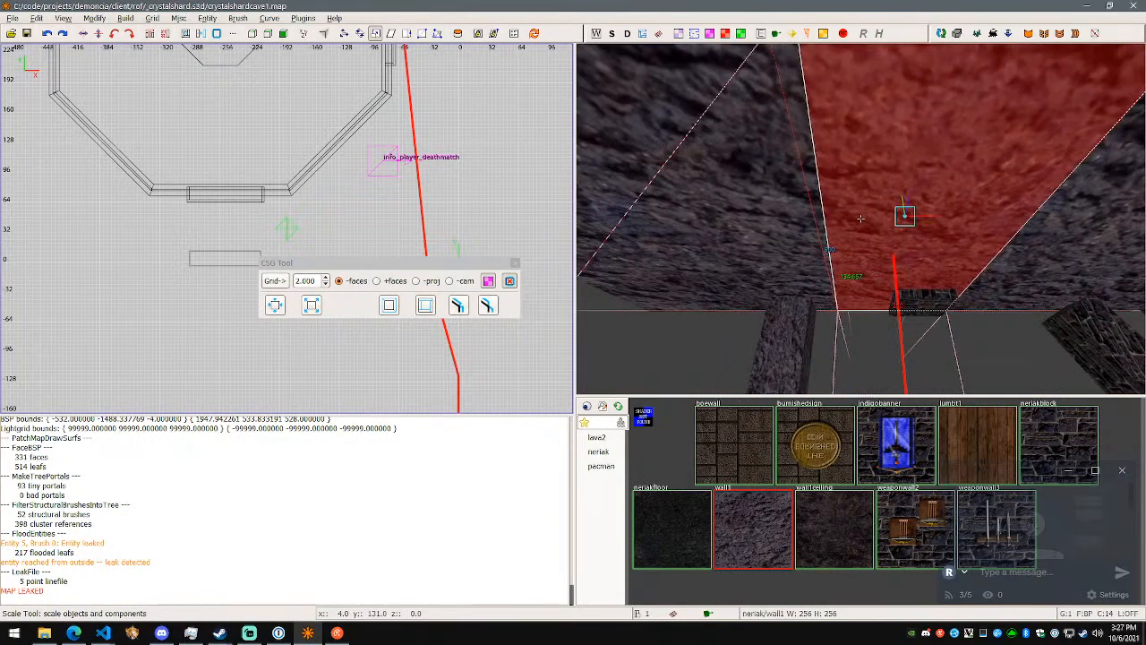
key("d")
key("w")
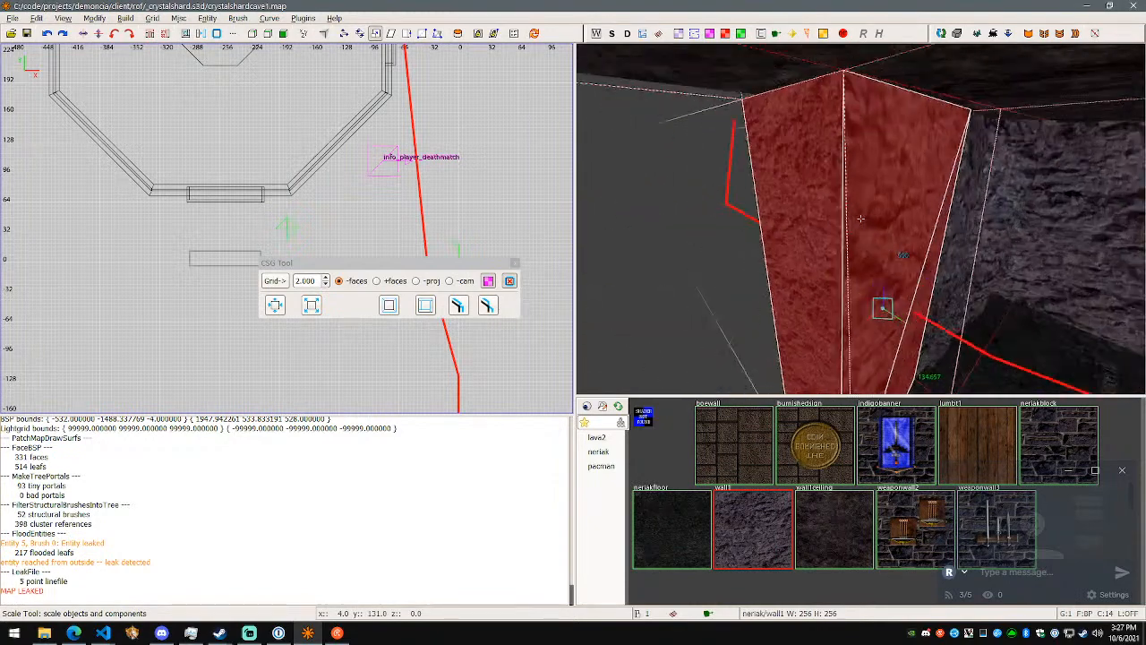
right_click(860, 219)
left_click(785, 233, "shift")
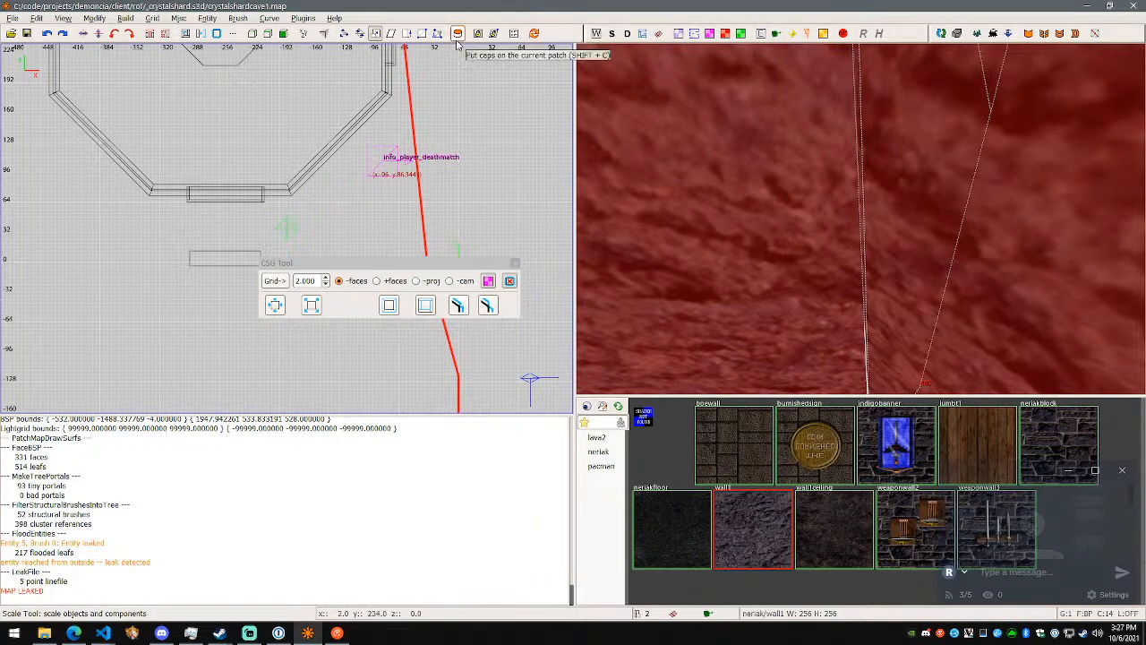
- Switch to the NRC features page in the browser, search it for "caulk" and study the Brush.autocaulk demonstration
left_click(73, 632)
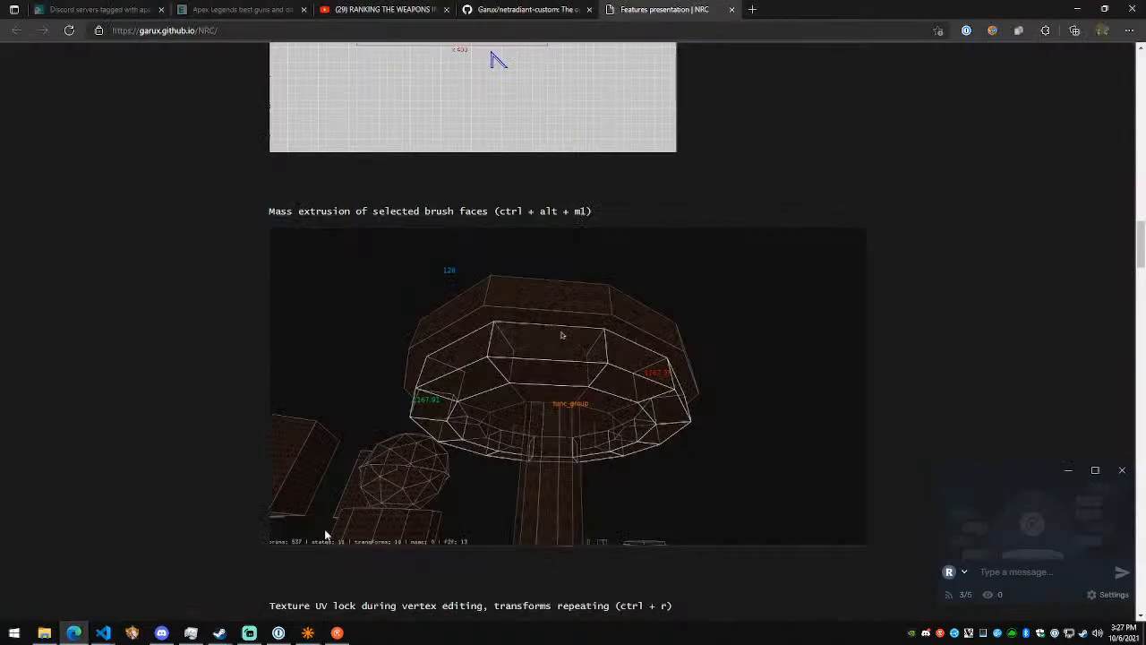
type("caulk")
key("Escape")
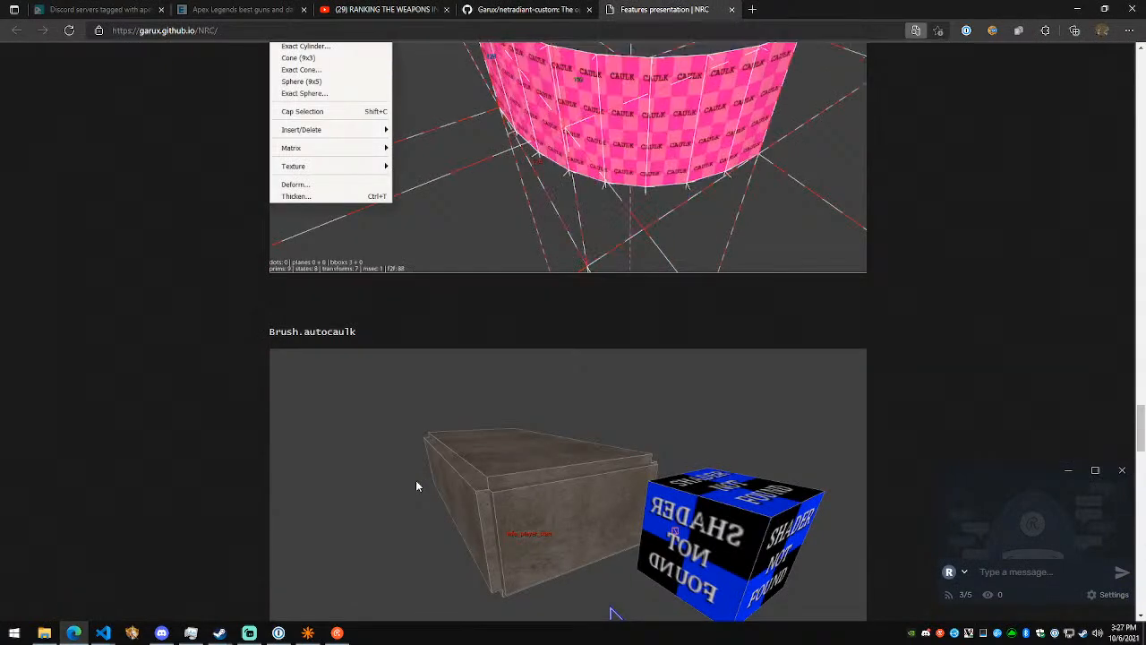
scroll(256, 410, "down", 2)
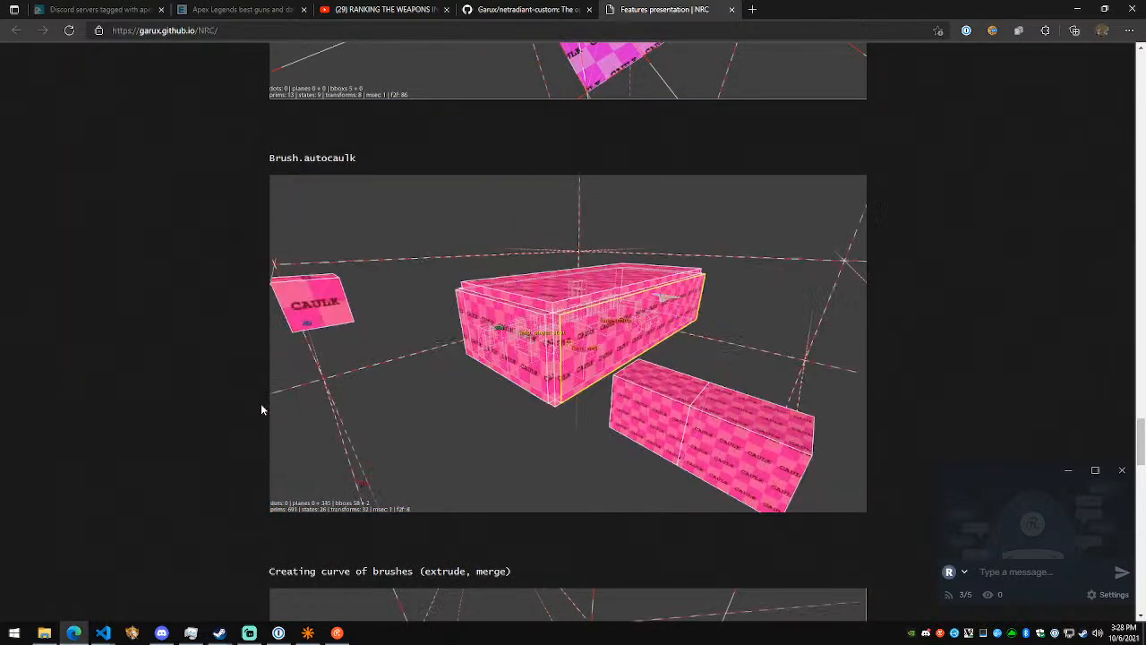
scroll(261, 409, "up", 1)
key("alt+Tab")
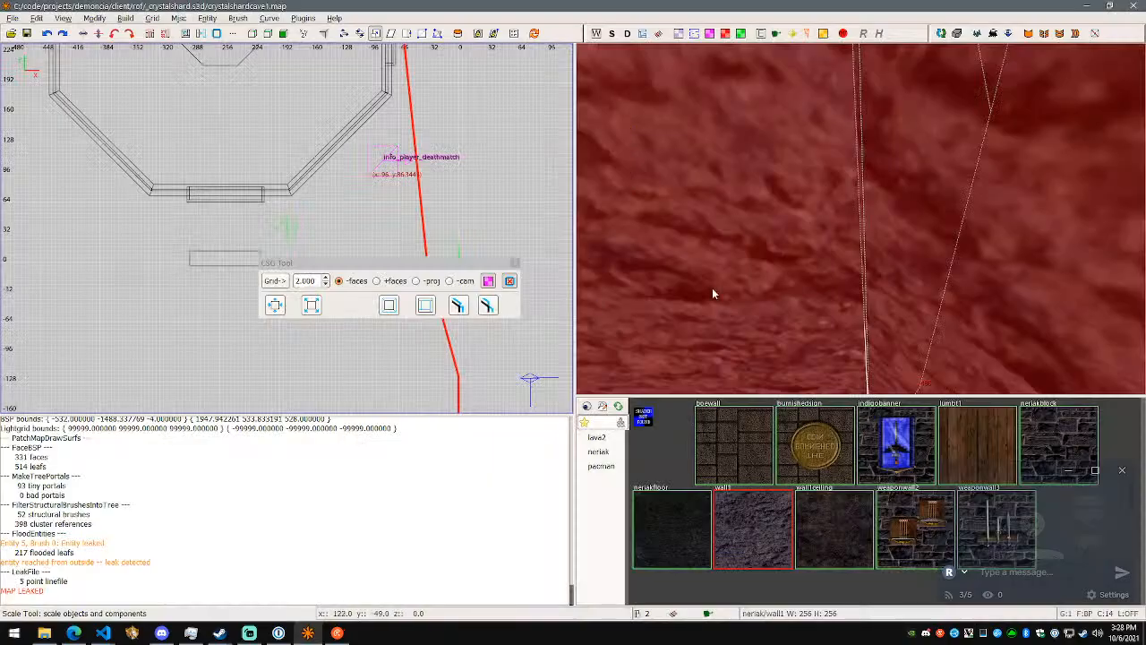
key("alt+Tab")
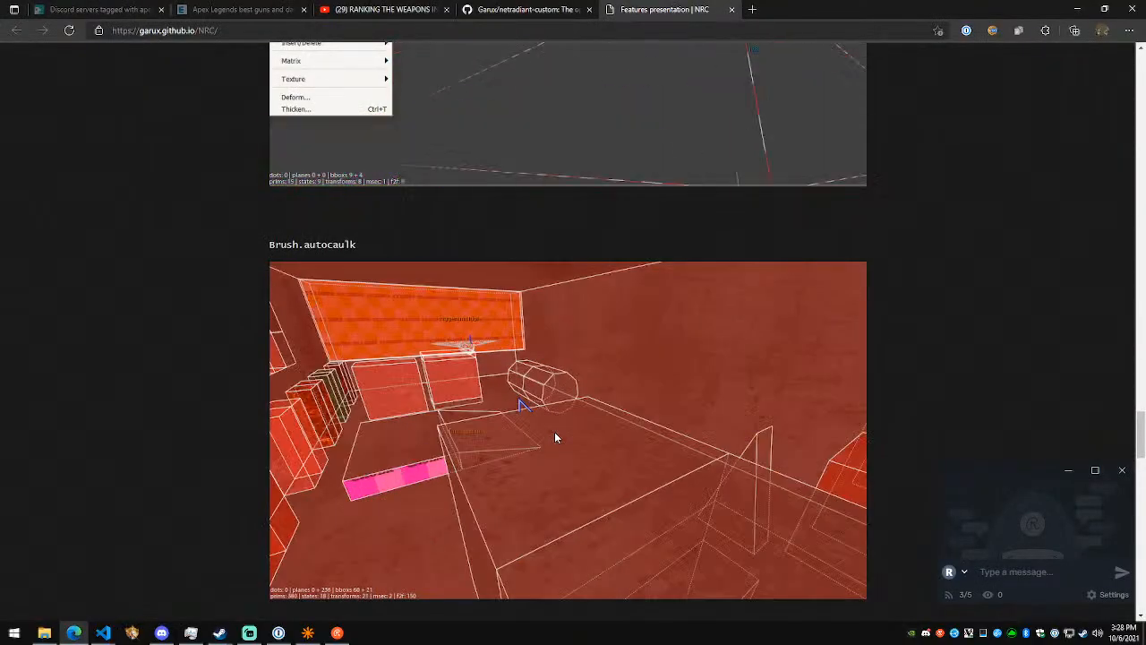
key("alt+Tab")
- Clear the wall fragment selection and select everything in the map by inverting the empty selection
right_click_drag(792, 324, 861, 219)
key("s")
left_click(37, 17)
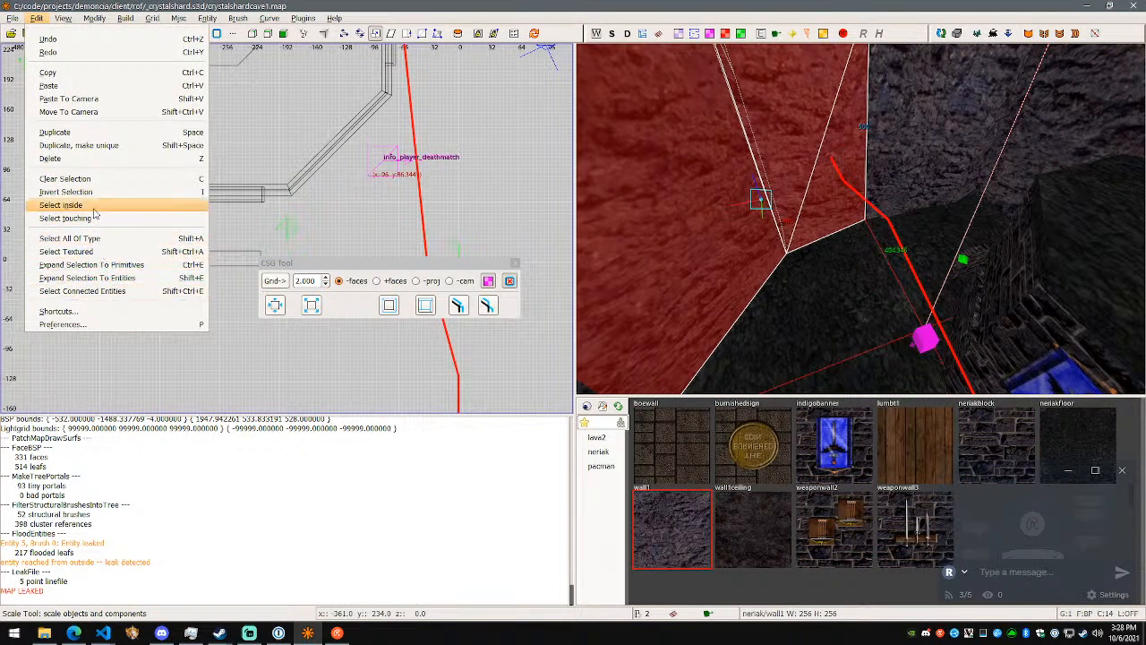
key("Escape")
key("Escape")
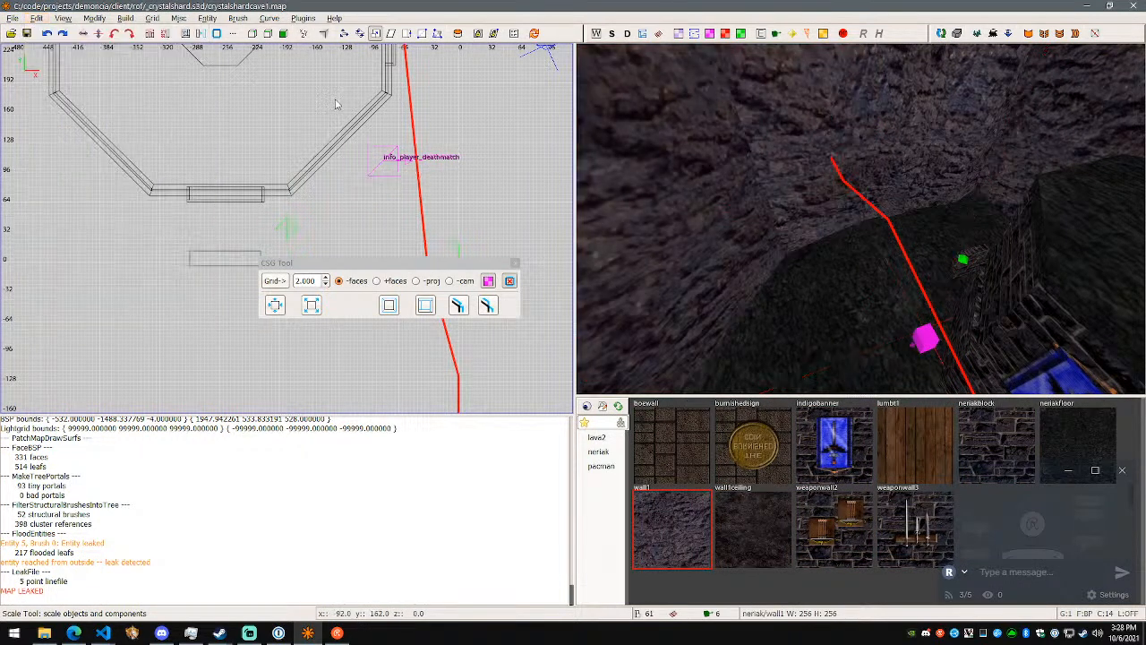
left_click(37, 19)
left_click(80, 193)
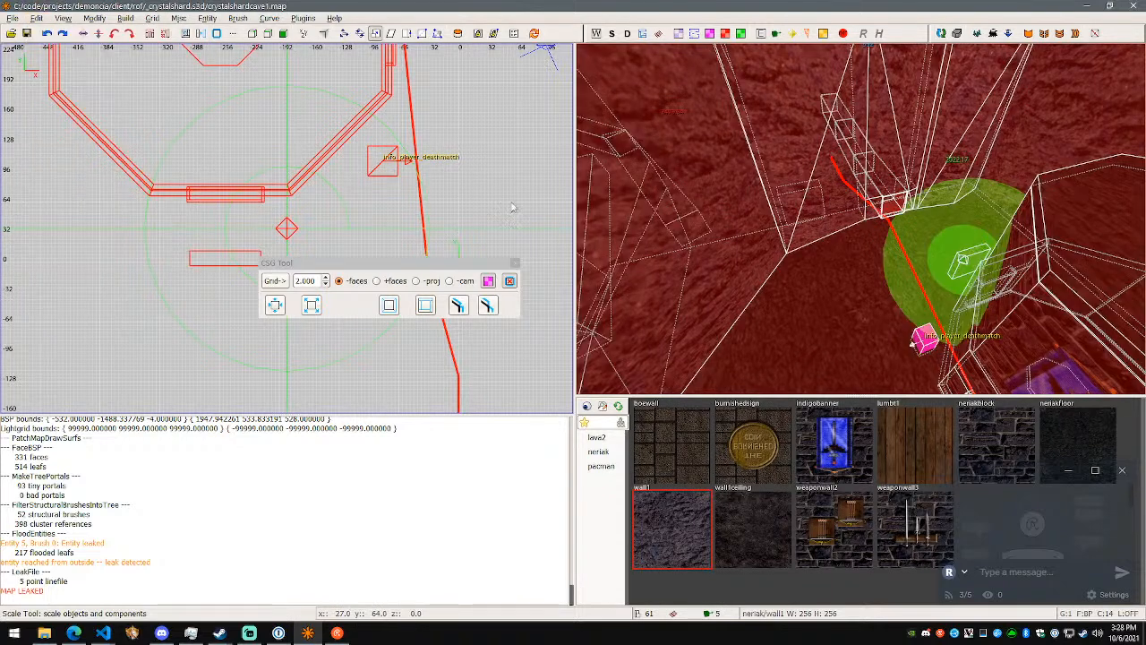
left_click(46, 33)
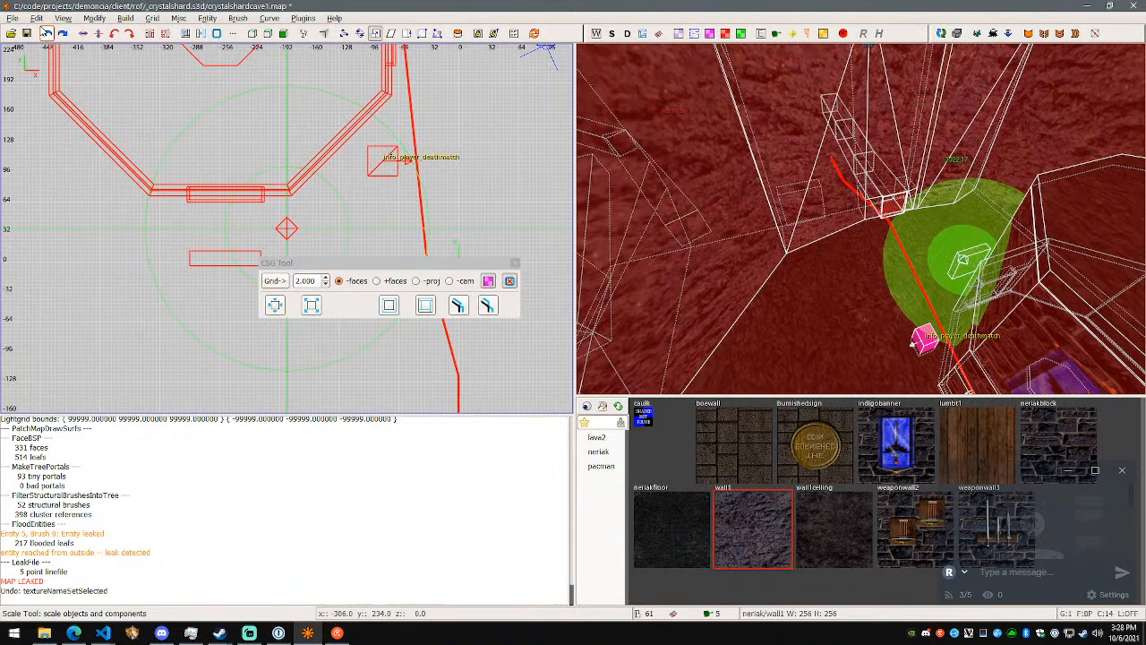
left_click(61, 33)
left_click(95, 18)
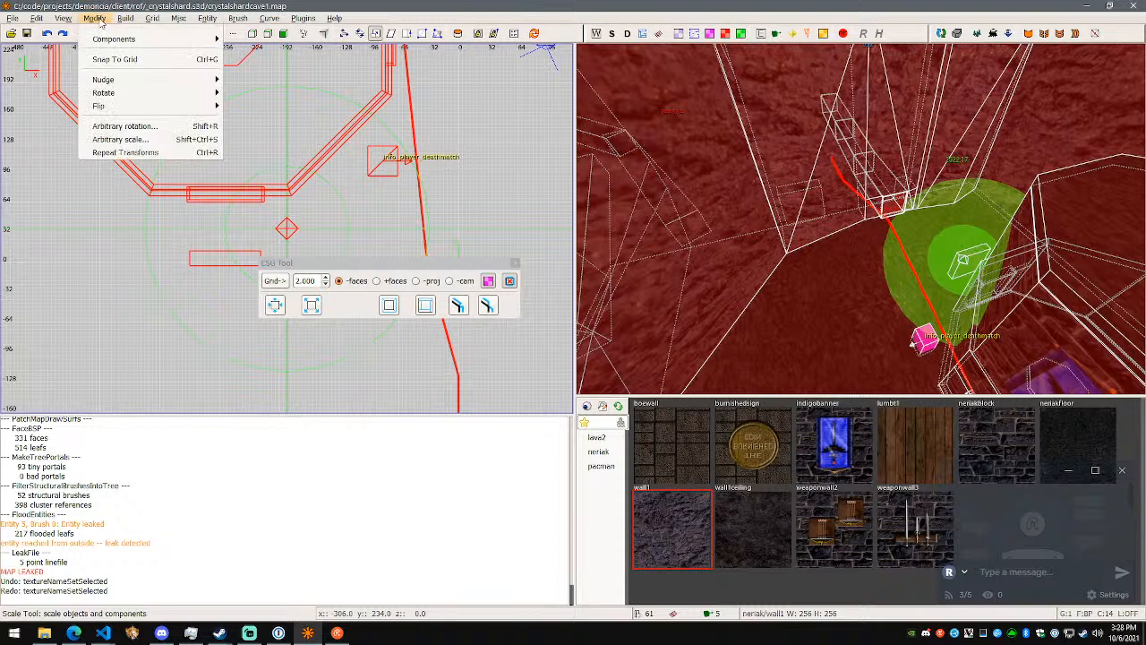
mouse_move(127, 21)
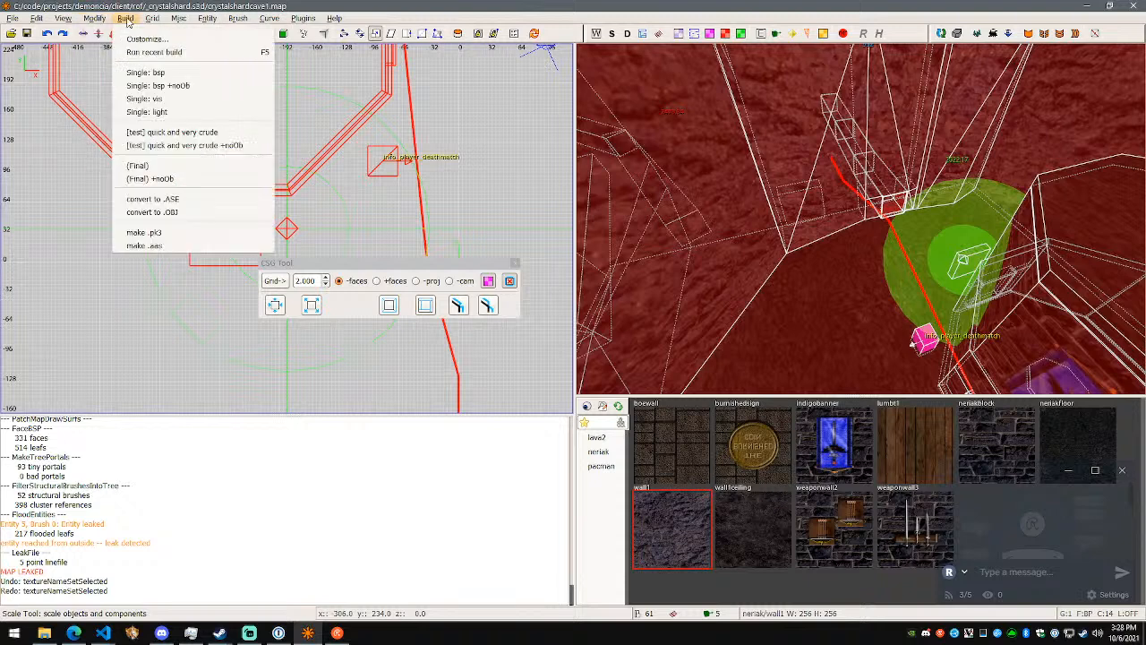
key("alt+Tab")
key("alt+Tab")
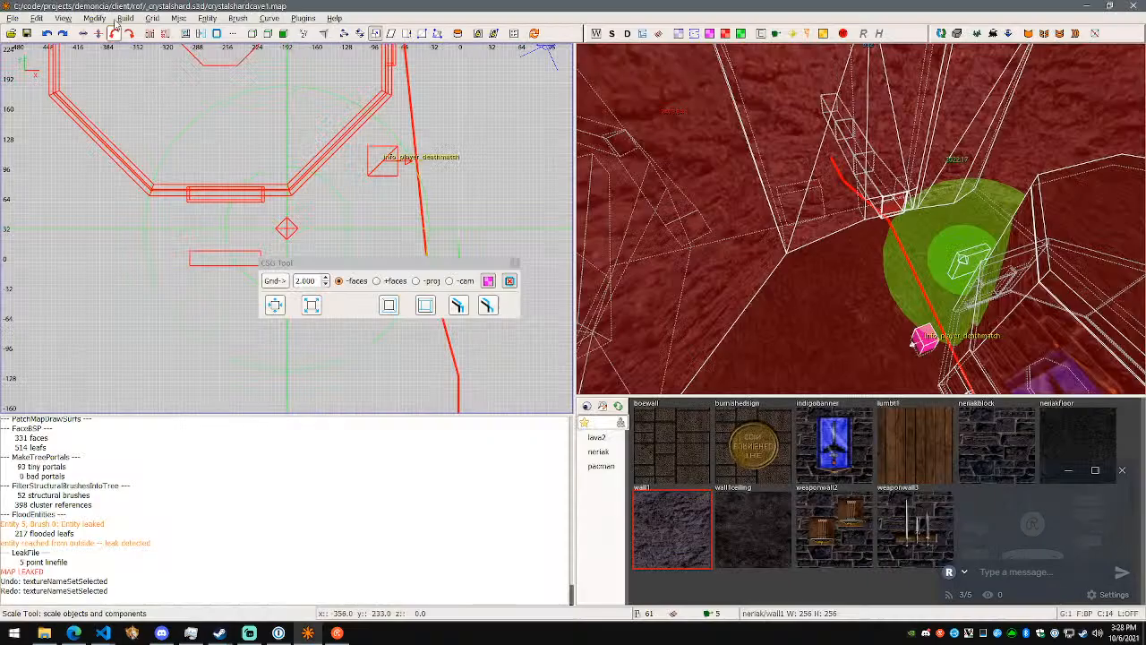
- Apply AutoCaulk to all selected brushes in the map and clear the selection
left_click(234, 21)
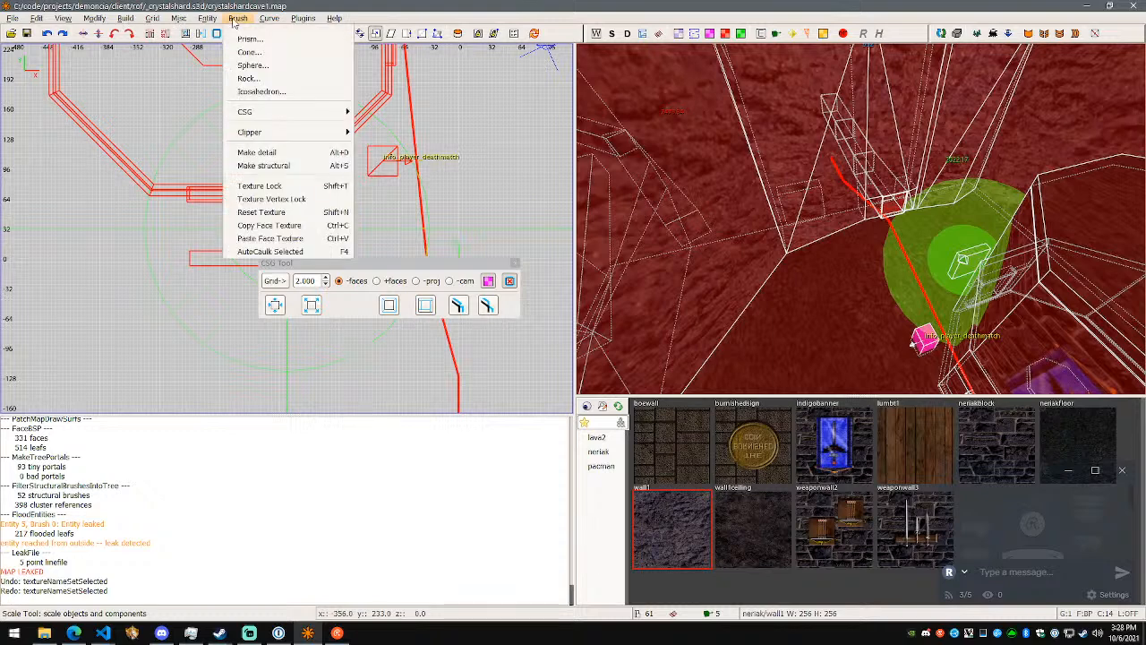
mouse_move(266, 115)
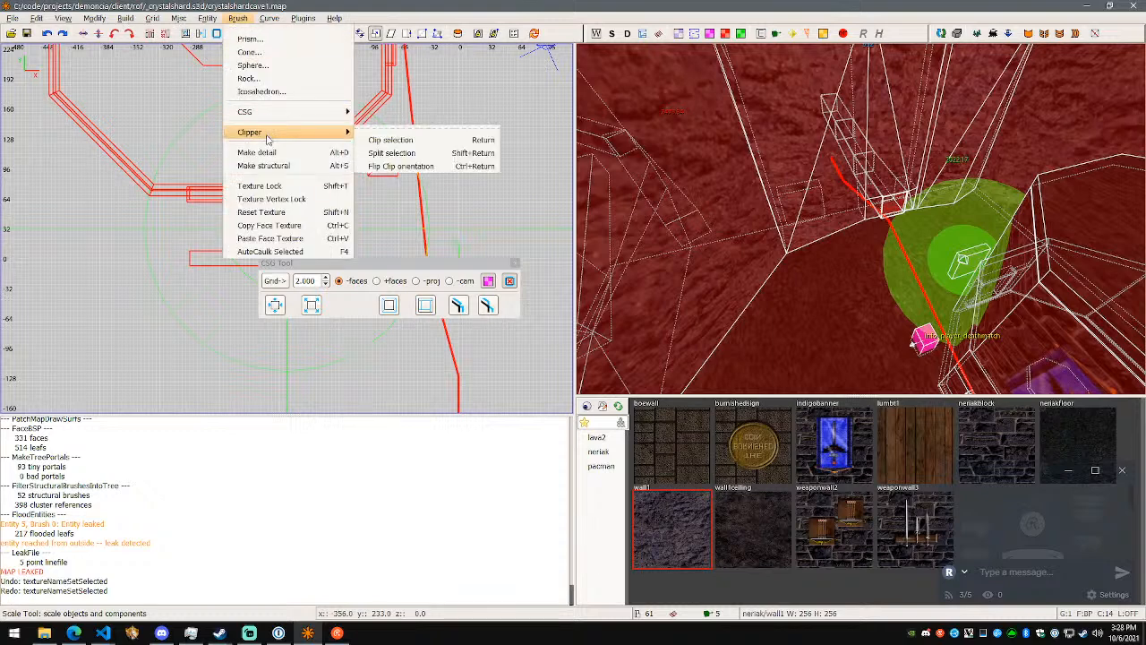
left_click(287, 251)
scroll(861, 218, "up", 1)
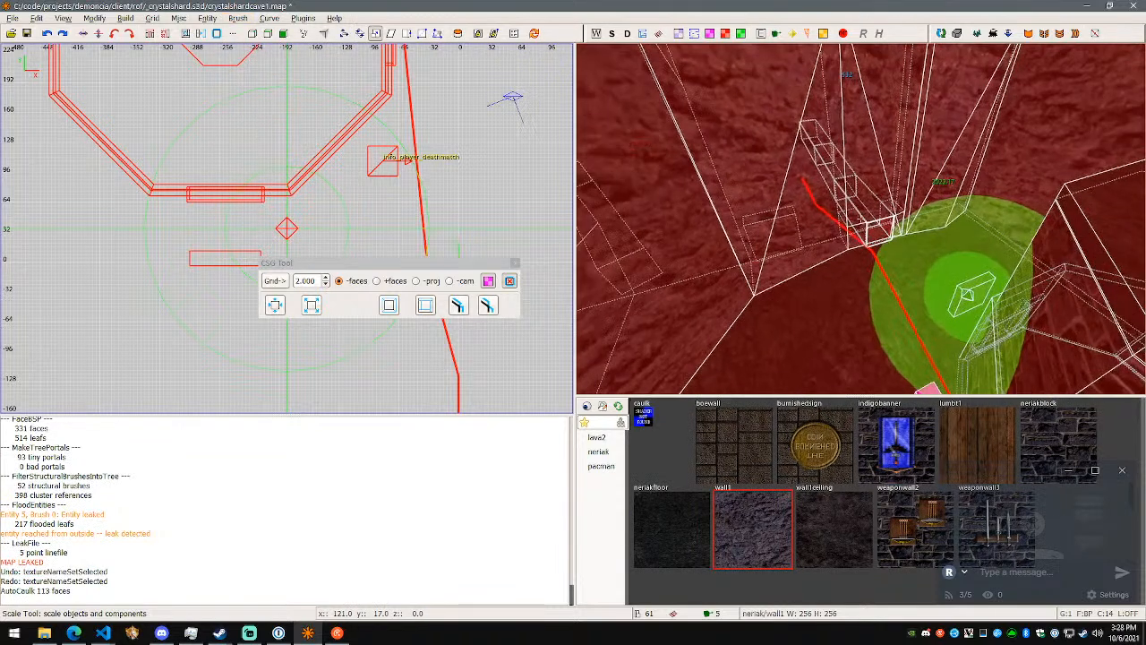
right_click(862, 219)
key("Escape")
- Run the (Final) build on the map again and close the leak report window
left_click(232, 20)
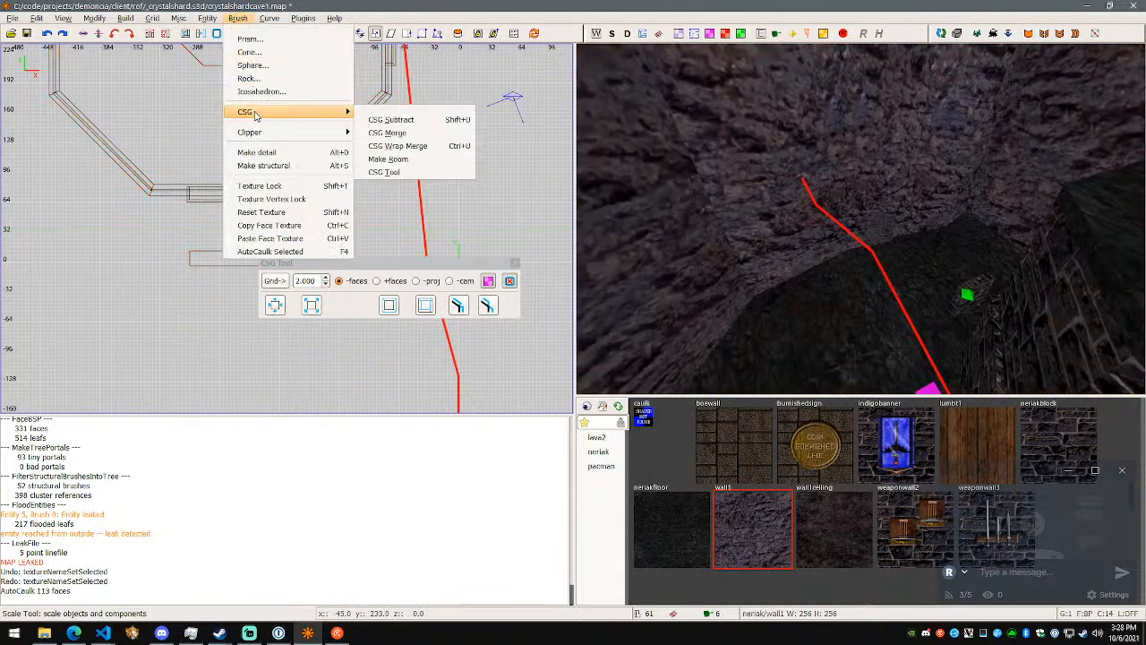
mouse_move(126, 20)
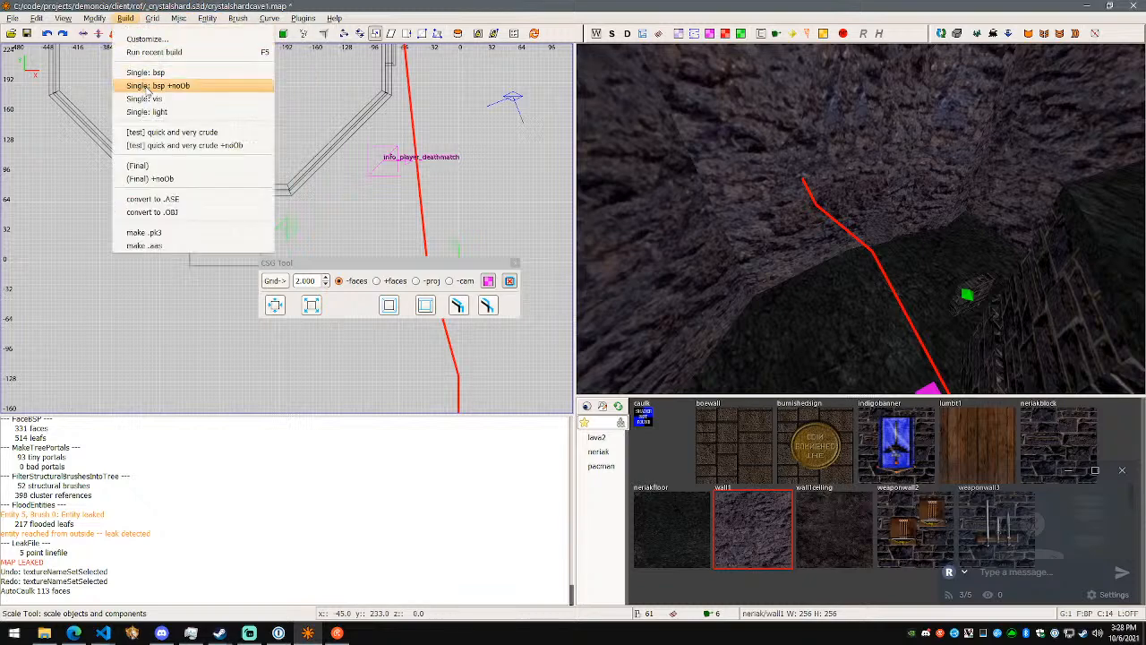
left_click(167, 168)
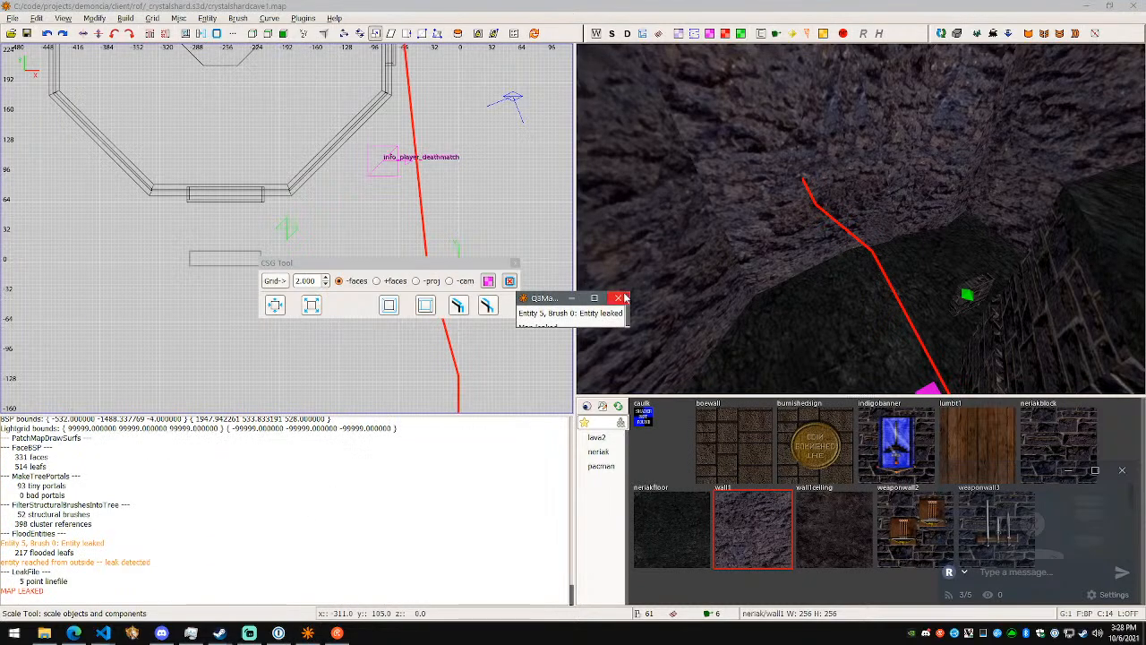
left_click(624, 299)
- Undo the map-wide AutoCaulk
right_click(748, 274)
key("w")
key("ctrl+z")
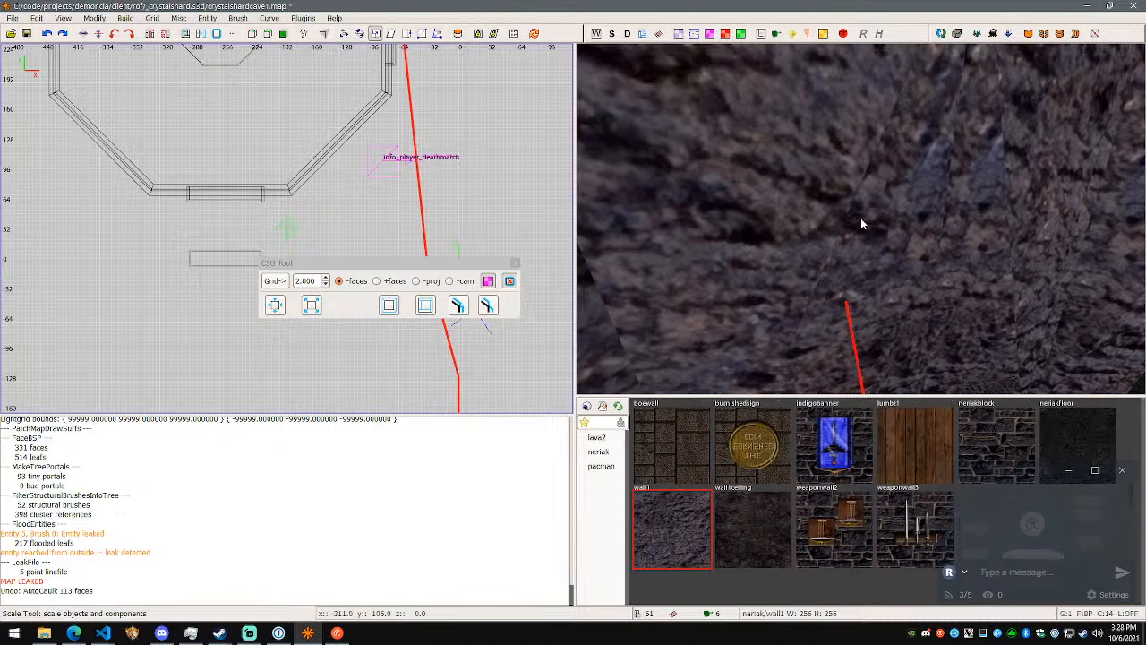
- Select the three wall1 fragments around the leak line's end and apply AutoCaulk to them
right_click(861, 217)
key("s")
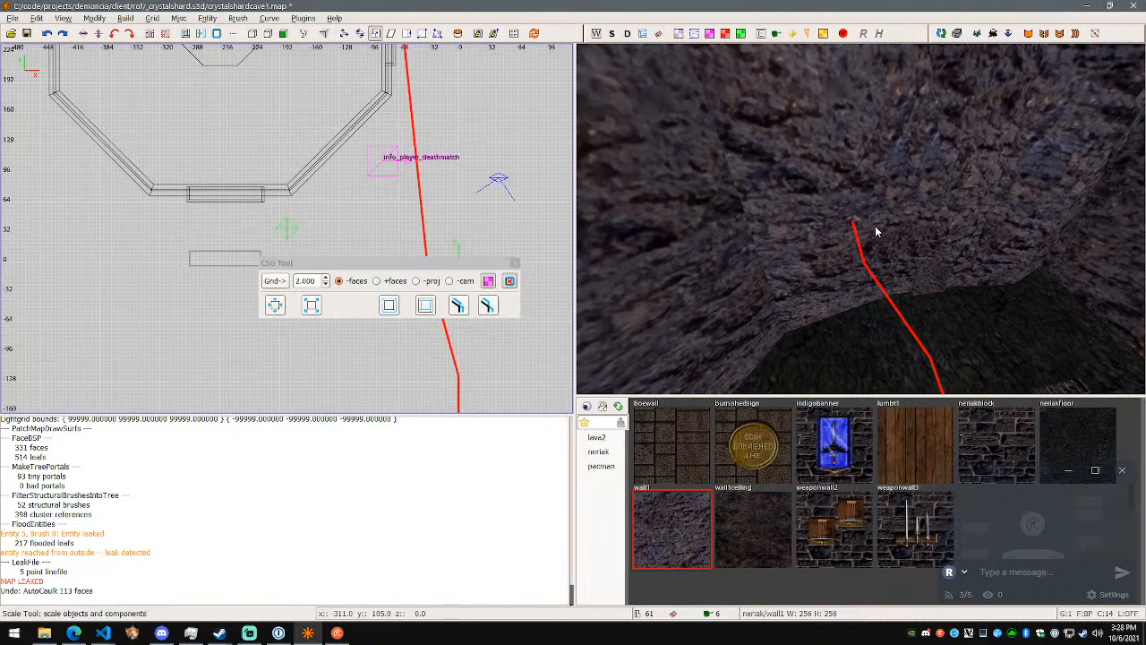
left_click(817, 222, "shift")
left_click(707, 235, "shift")
left_click(940, 178, "shift")
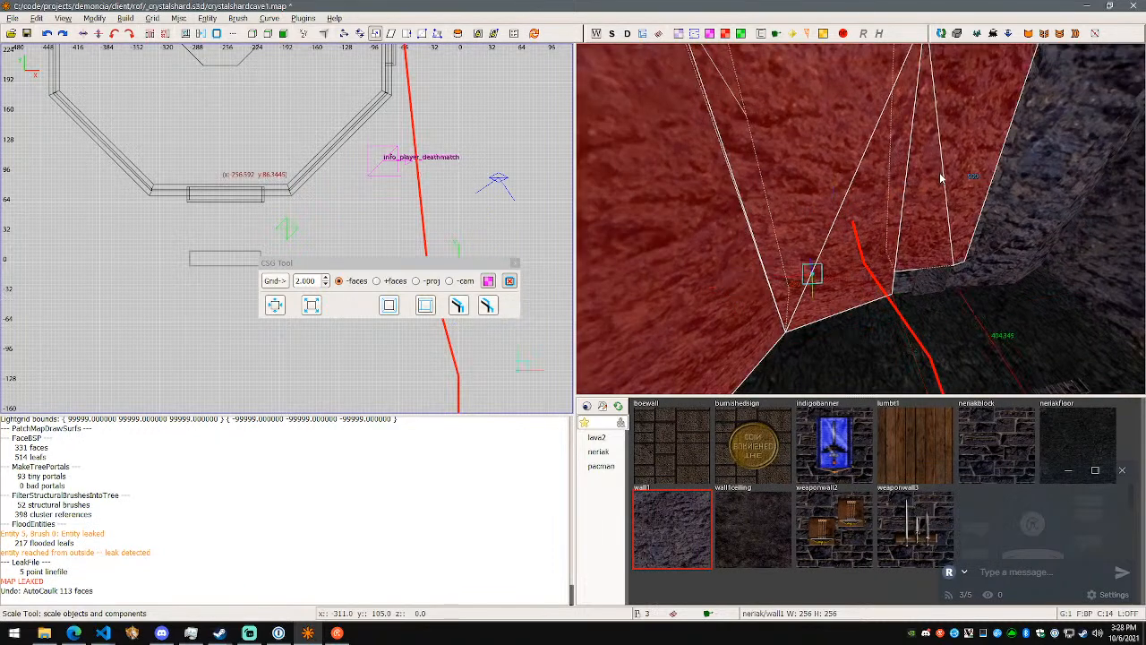
left_click(152, 19)
left_click(231, 20)
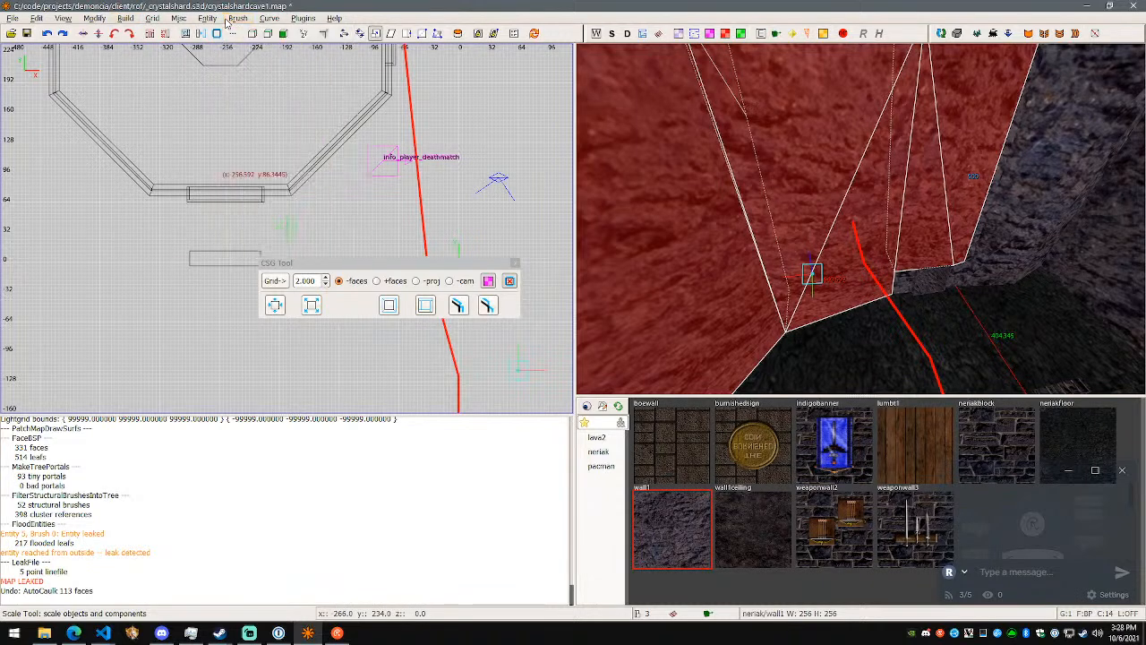
key("F4")
- Check the caulked outer faces of the three wall fragments from outside the cave and undo their AutoCaulk
right_click(800, 209)
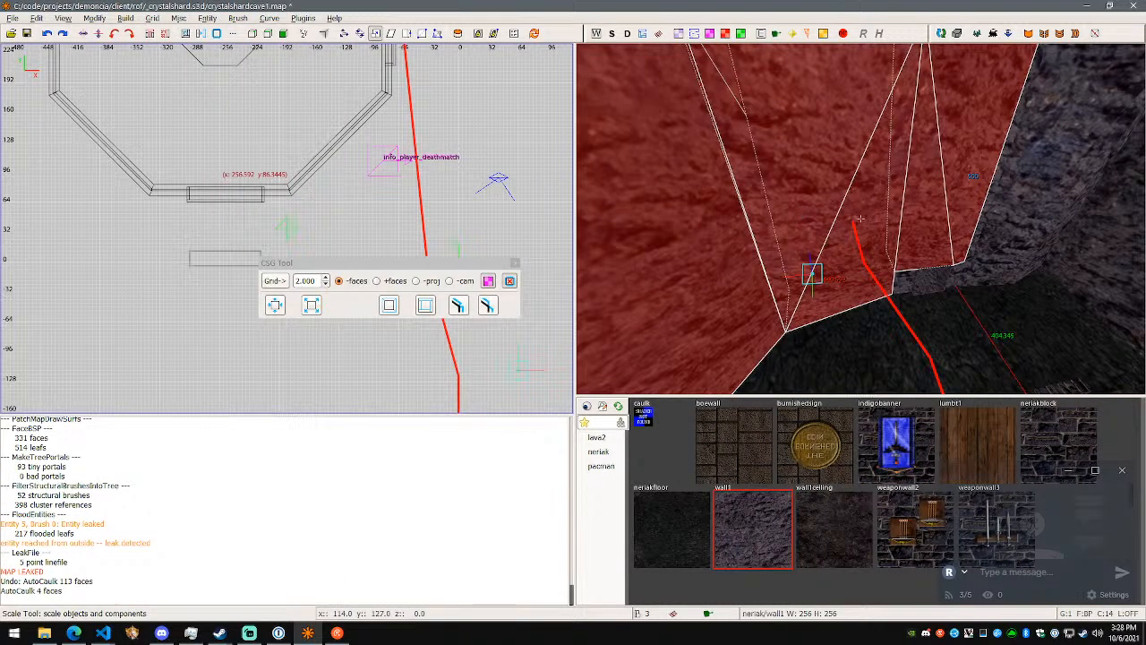
key("w")
key("s")
key("w")
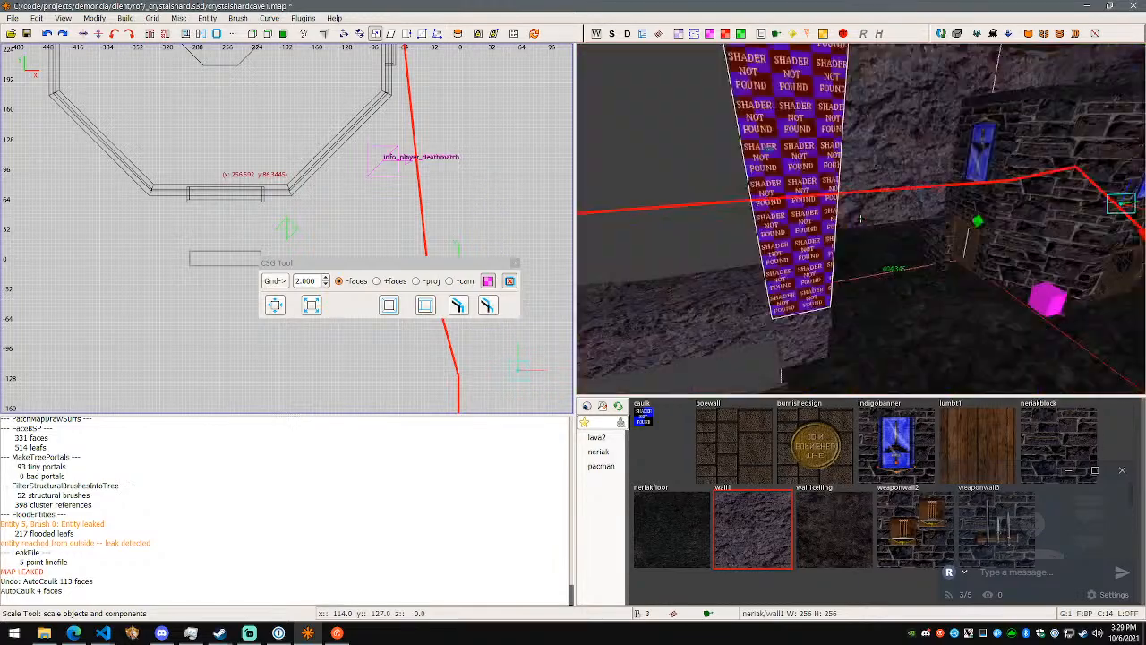
key("s")
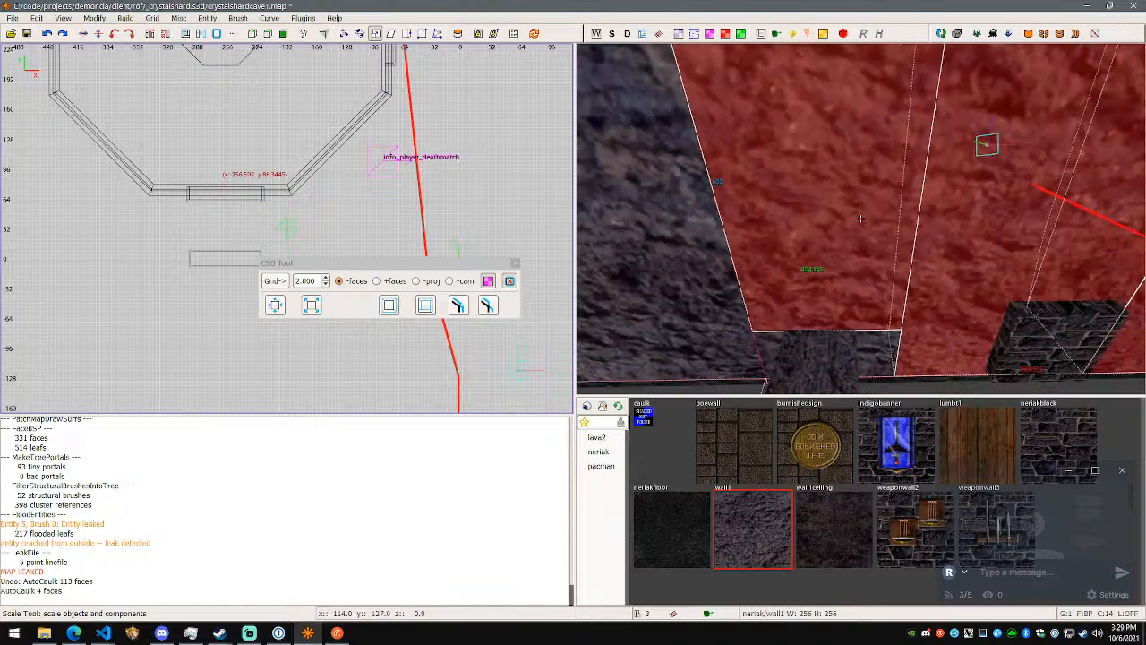
key("ctrl+z")
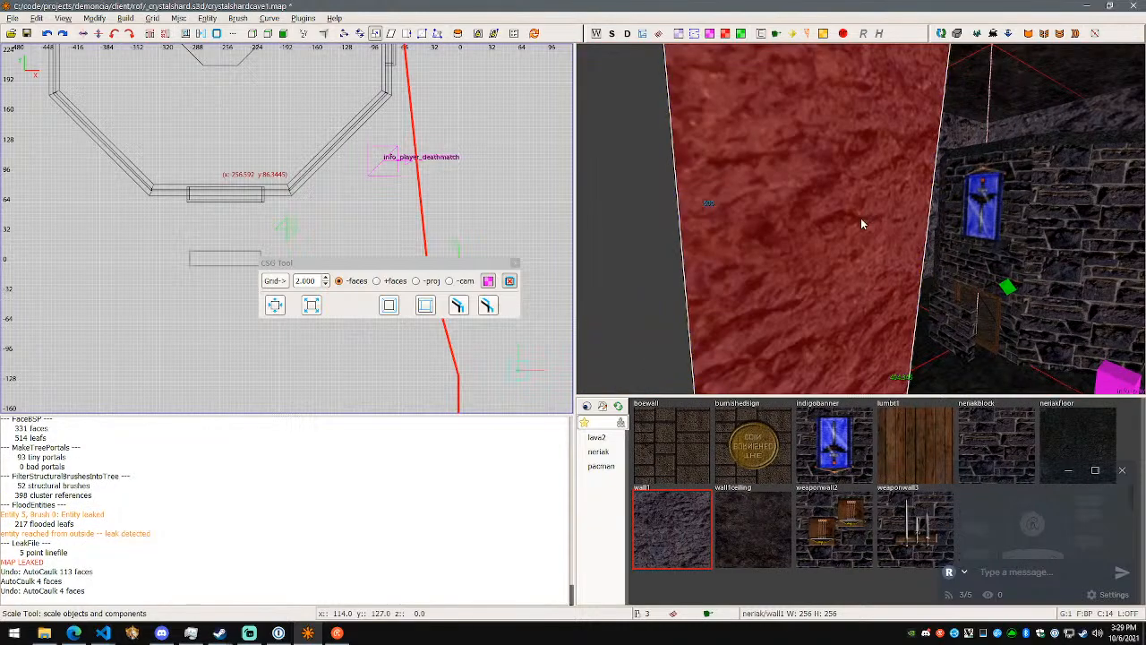
- Examine the three selected wall1 fragments and the leak line running through them from both sides
key("w")
key("s")
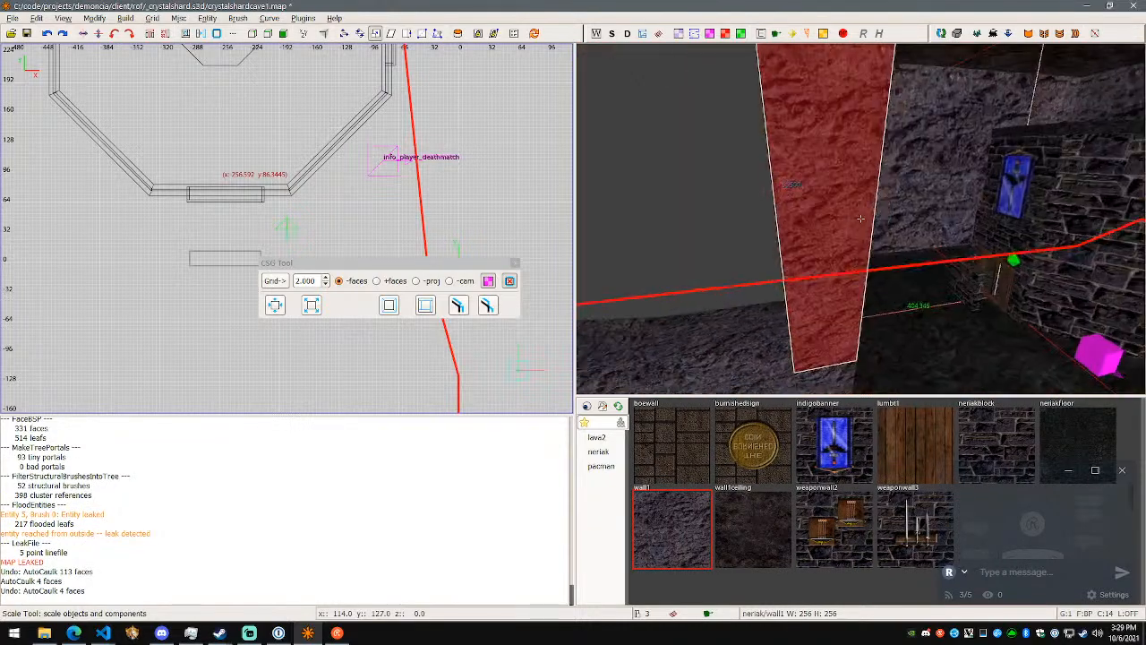
key("w")
key("s")
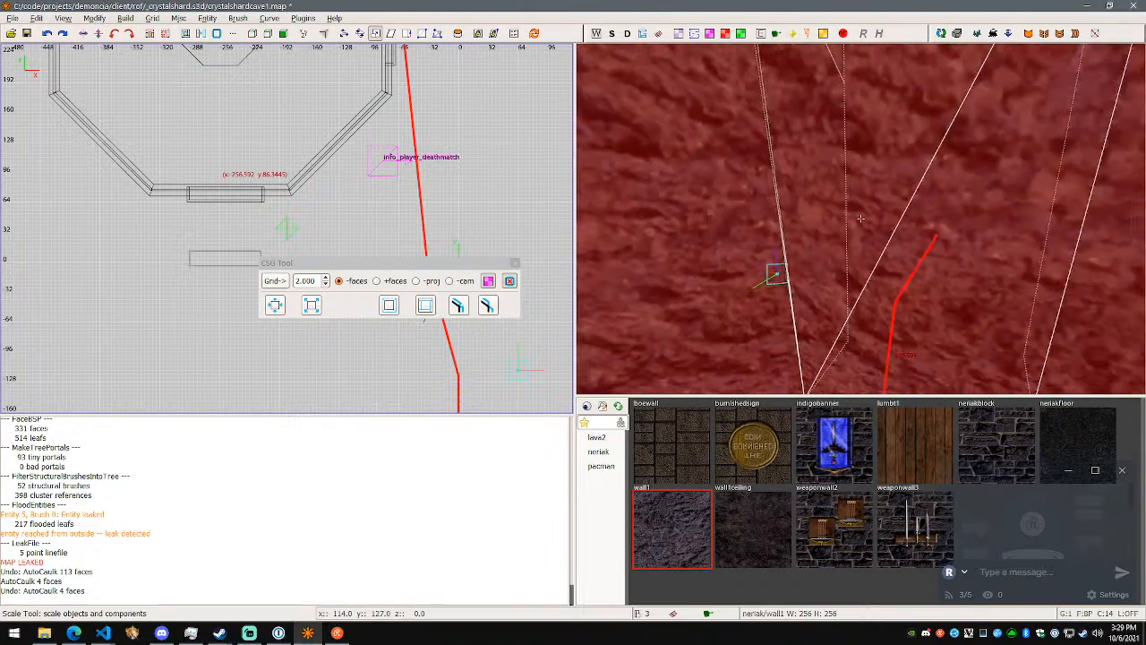
- Switch to the browser and look through the NRC features page from the Brush.autocaulk section to the spiral staircase video
key("alt+Tab")
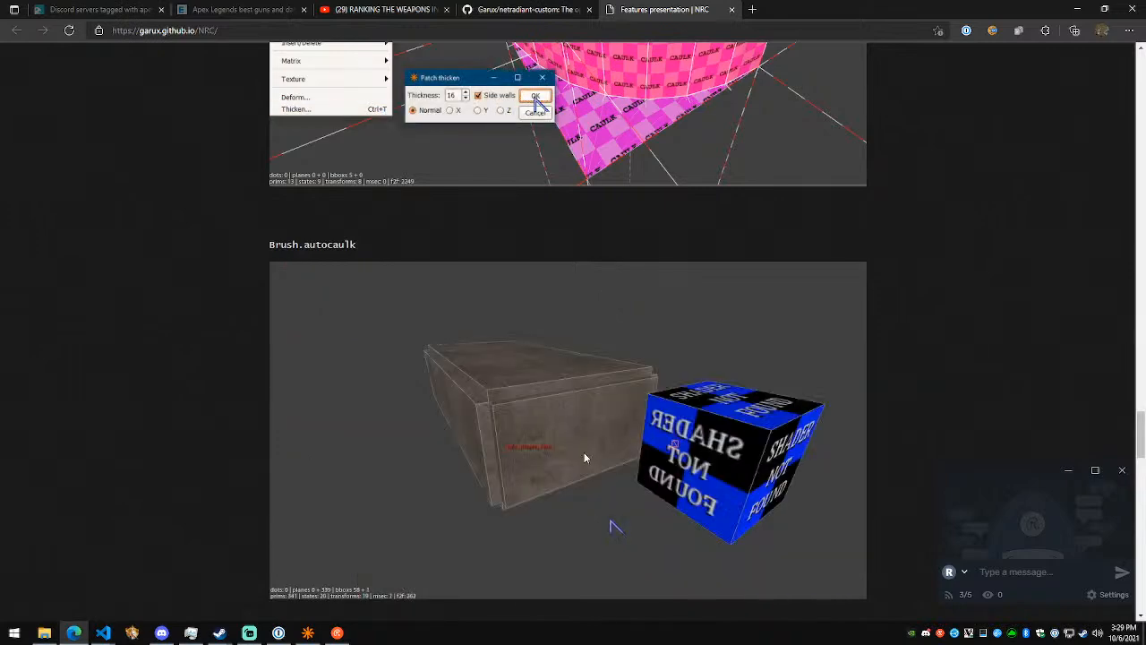
scroll(582, 451, "down", 6)
scroll(518, 442, "down", 3)
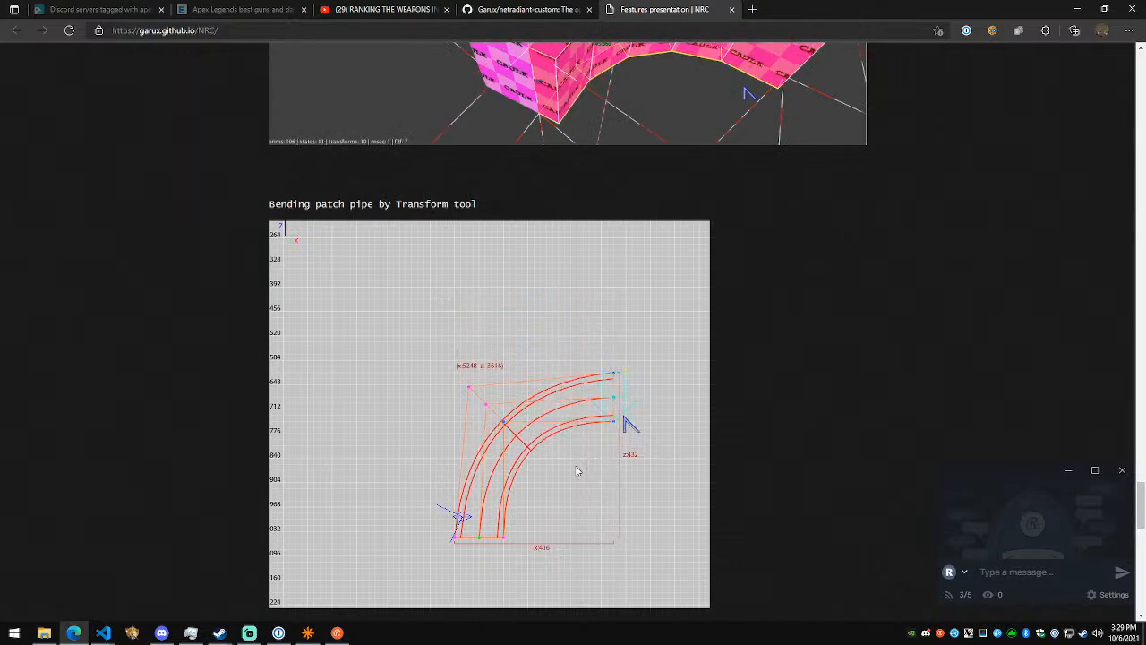
scroll(577, 471, "down", 4)
scroll(576, 471, "down", 3)
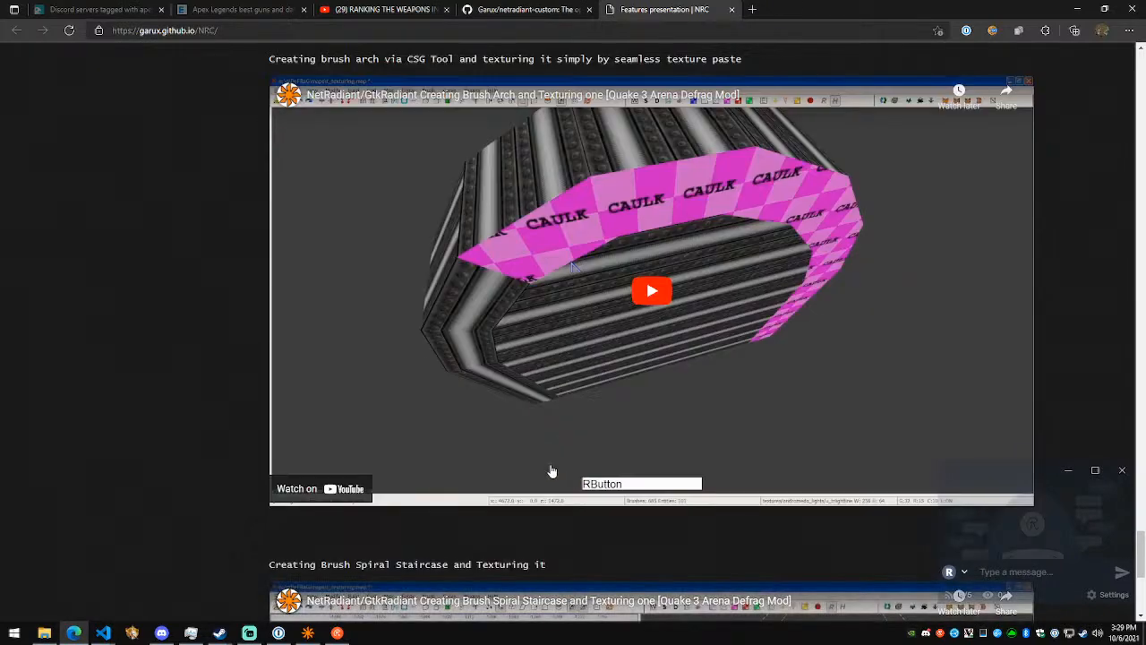
scroll(576, 471, "up", 1)
scroll(163, 417, "down", 3)
scroll(161, 417, "down", 3)
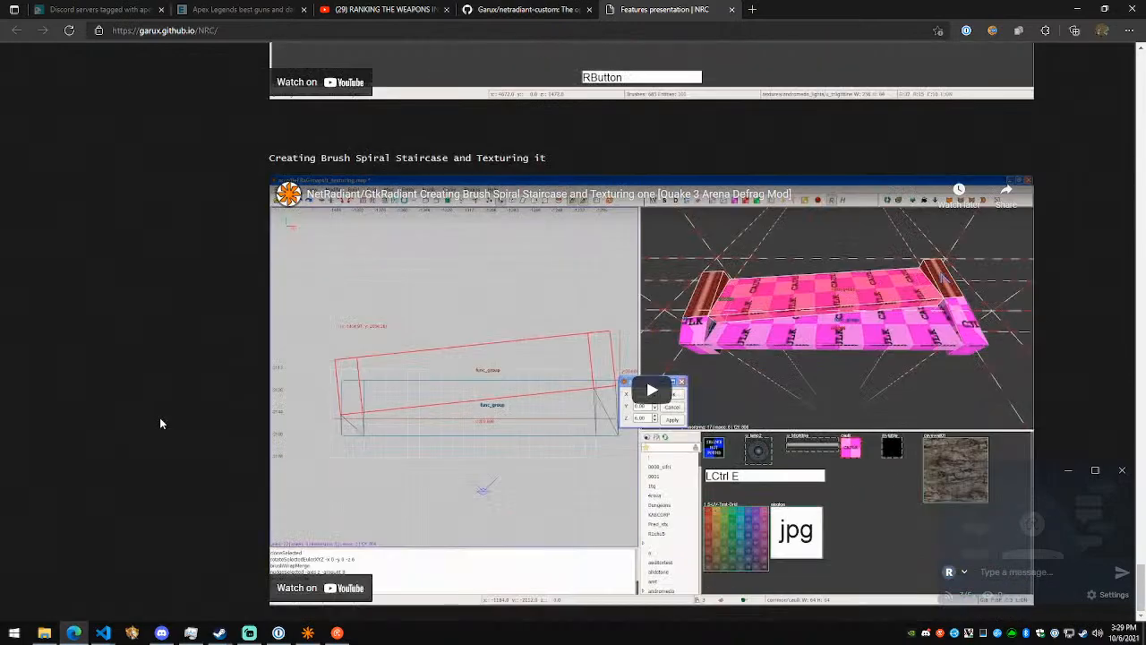
scroll(155, 415, "up", 4)
scroll(158, 419, "up", 9)
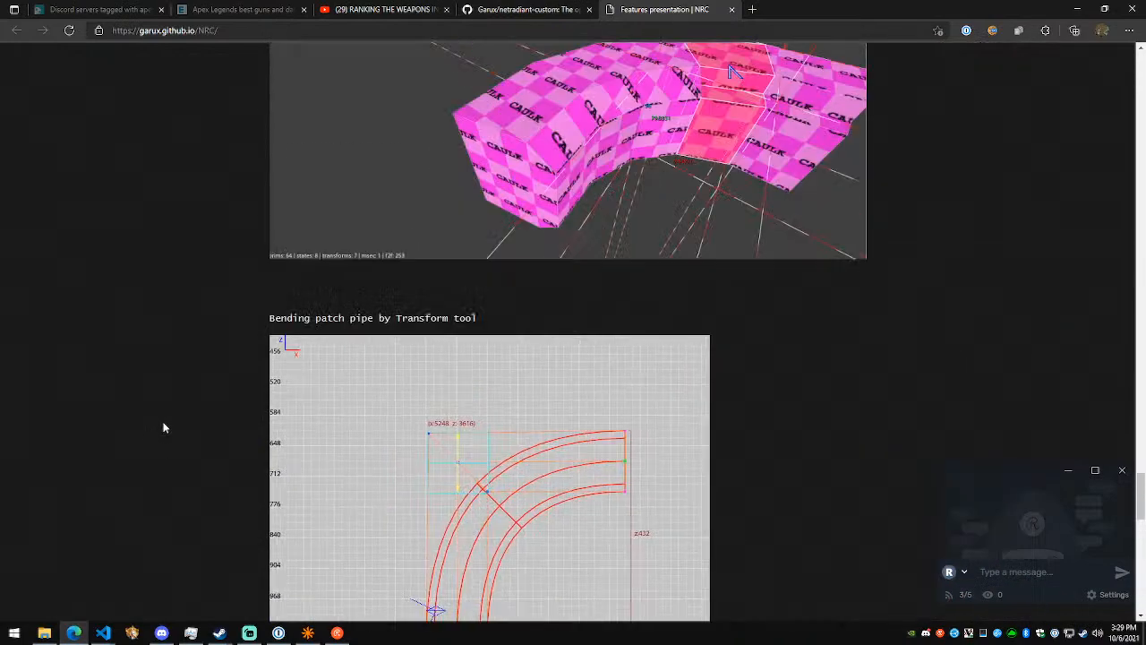
scroll(166, 427, "down", 3)
scroll(171, 428, "up", 1)
- Return to NetRadiant, narrow the selection to the wall1 fragment at the leak line's end, and examine where the line meets it
key("alt+Tab")
right_click(795, 308)
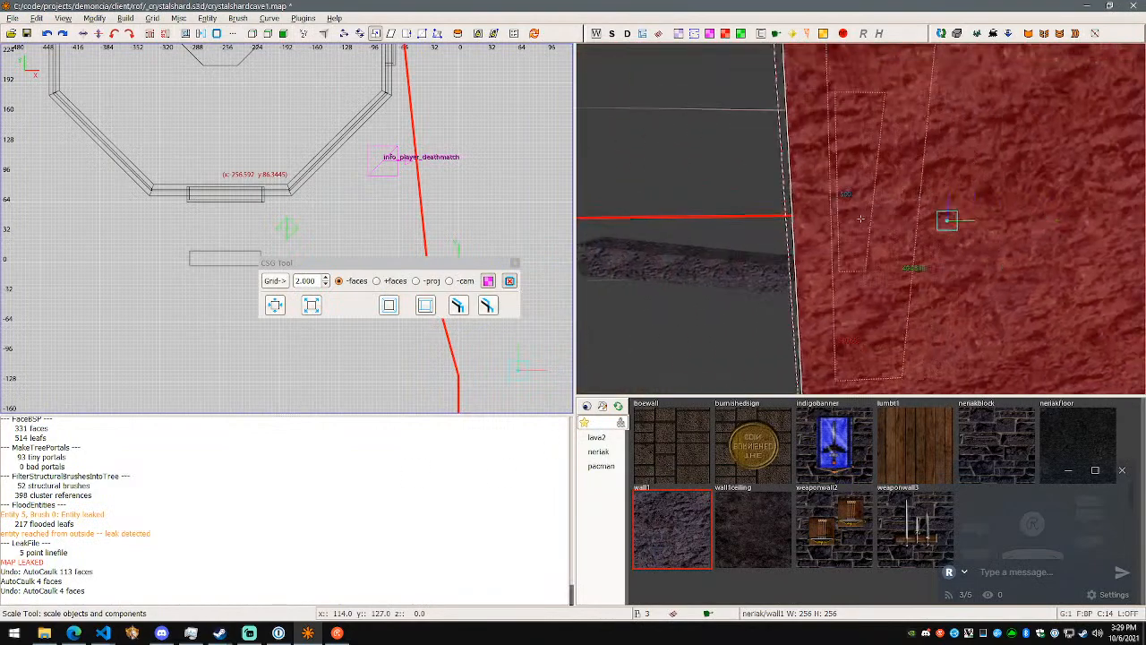
right_click(860, 218)
right_click(860, 218)
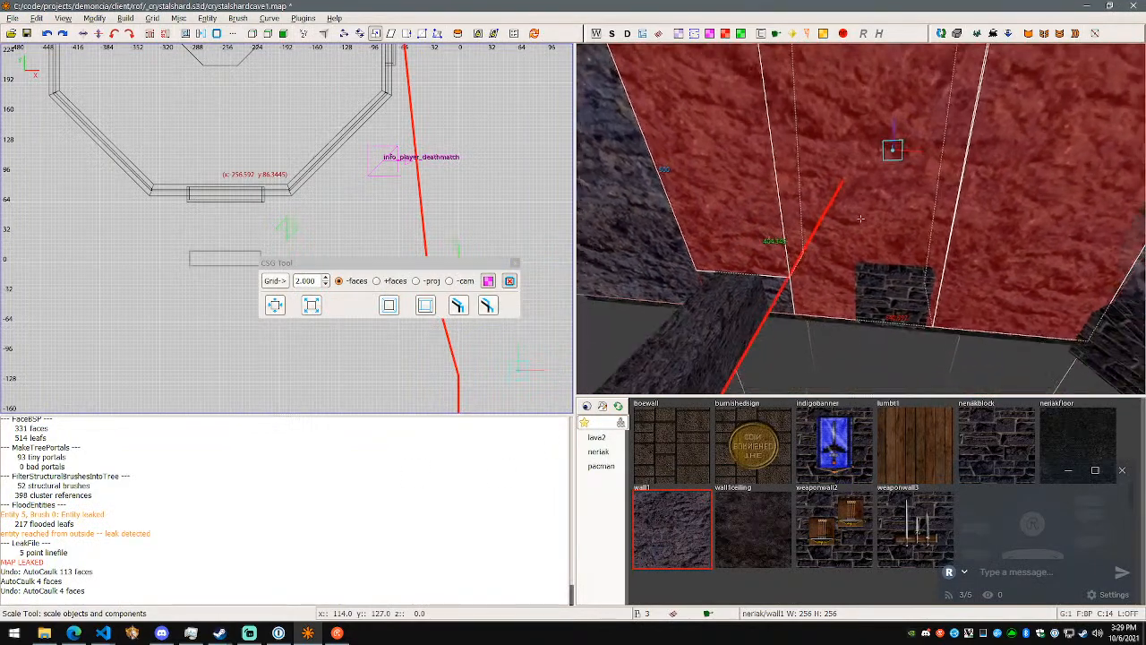
right_click(861, 219)
left_click(851, 216, "alt+shift")
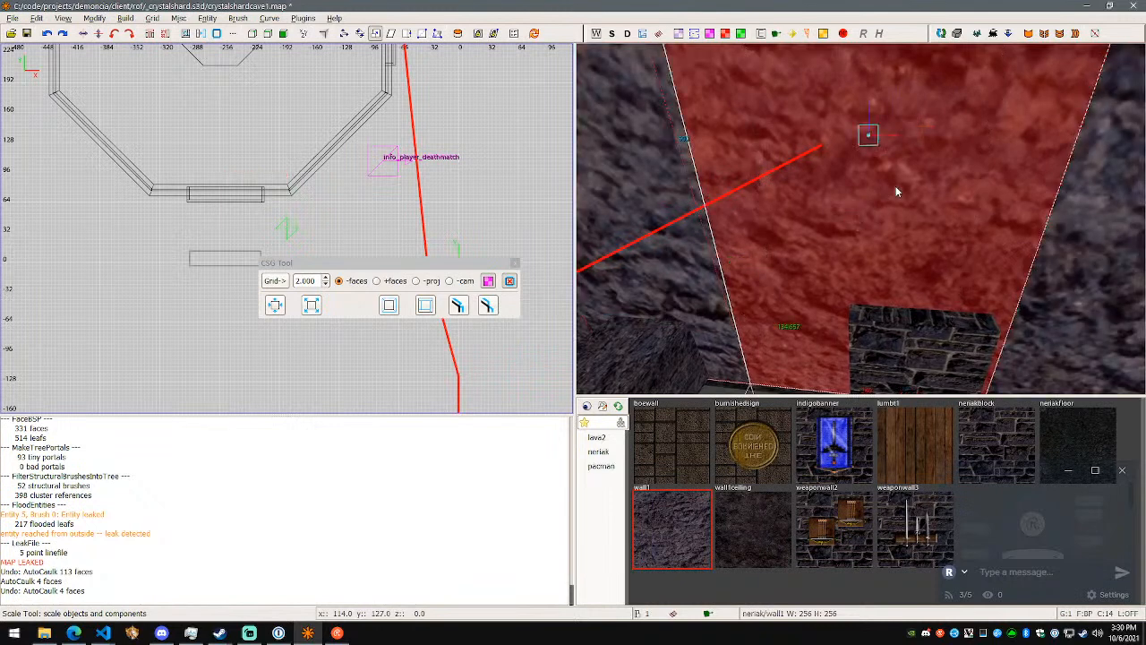
right_click(846, 167)
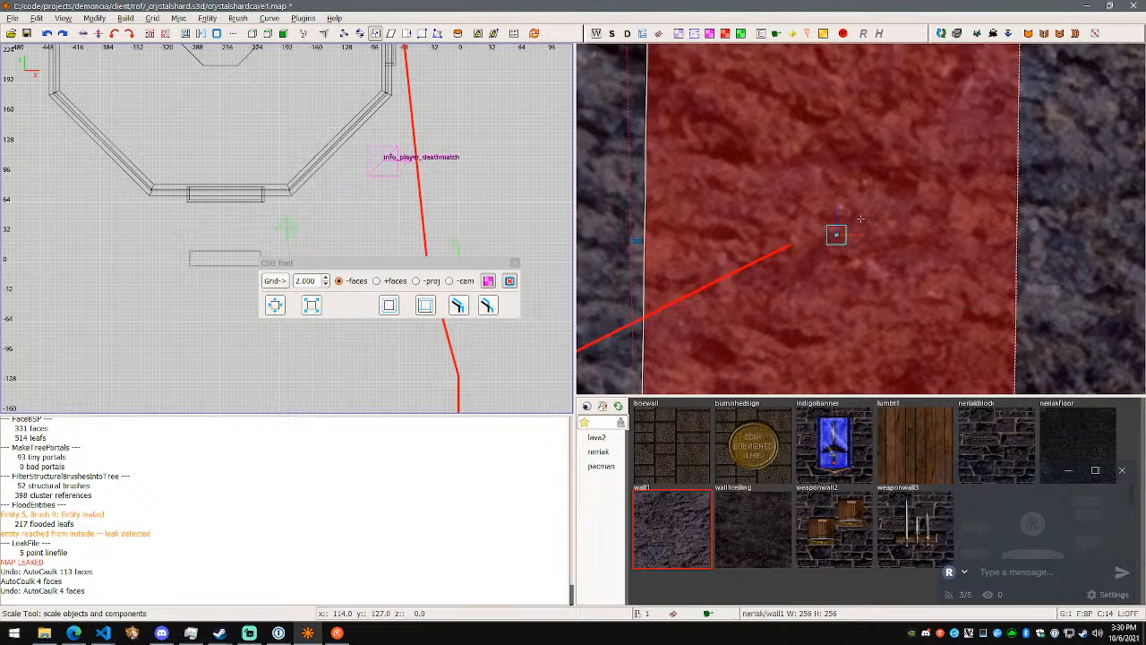
right_click(860, 218)
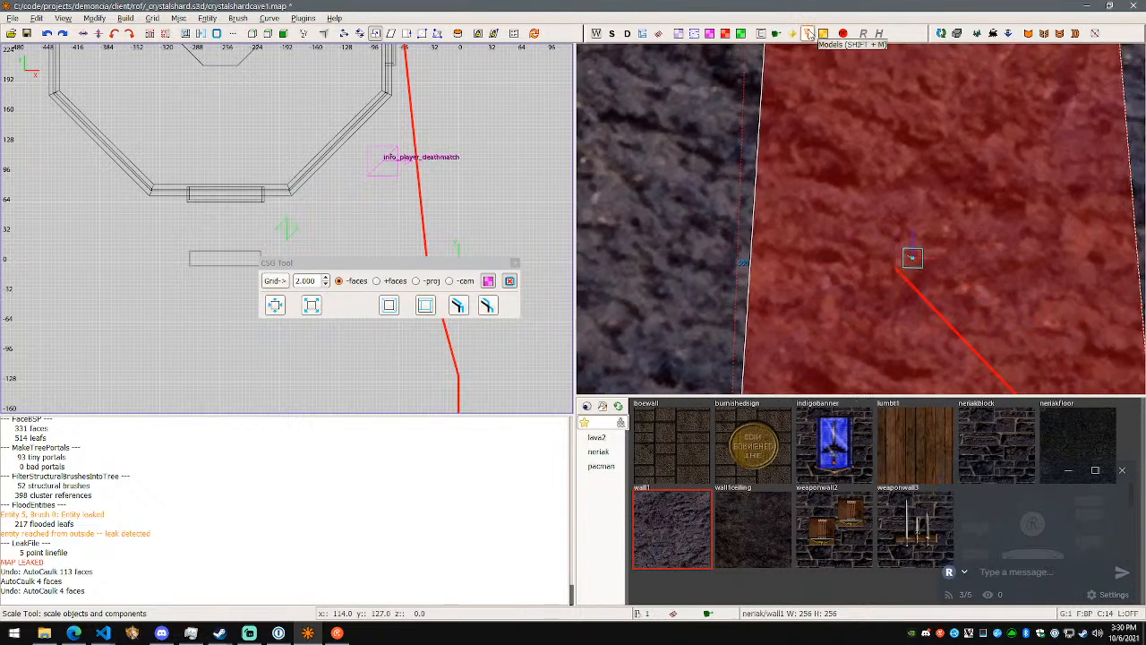
left_click(237, 18)
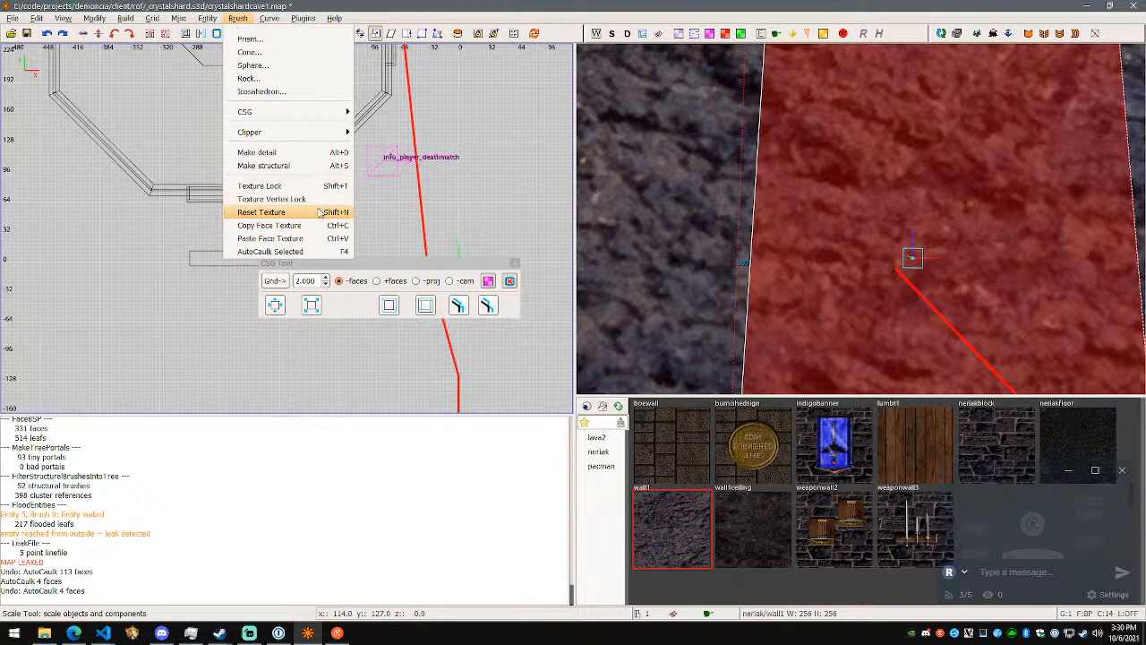
left_click(508, 5)
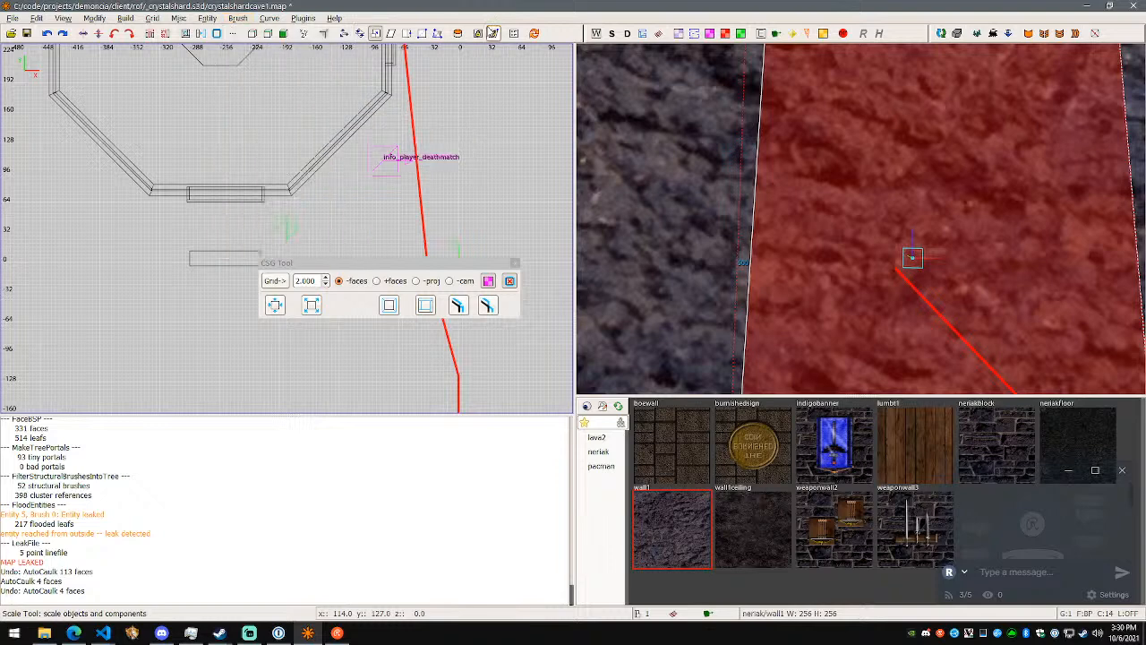
- Search the web in a new browser tab for "net radiant map leaked fix" and read the KatsBits topic on false leak errors
left_click(73, 632)
key("ctrl+t")
type("ne")
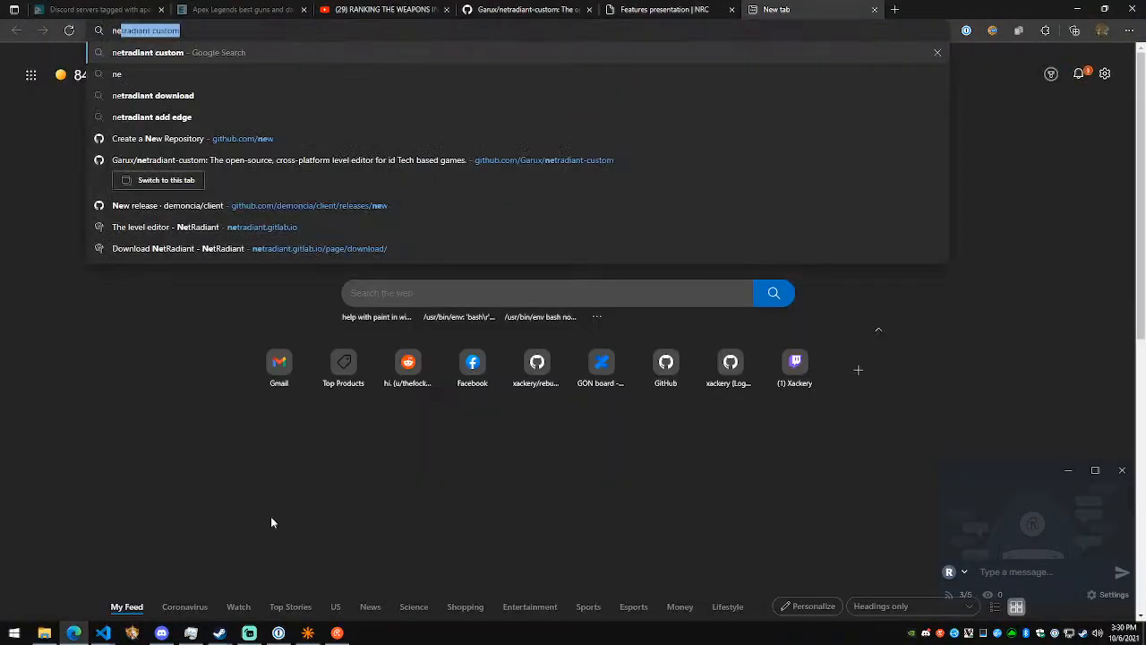
type("t radiant map leaked fix")
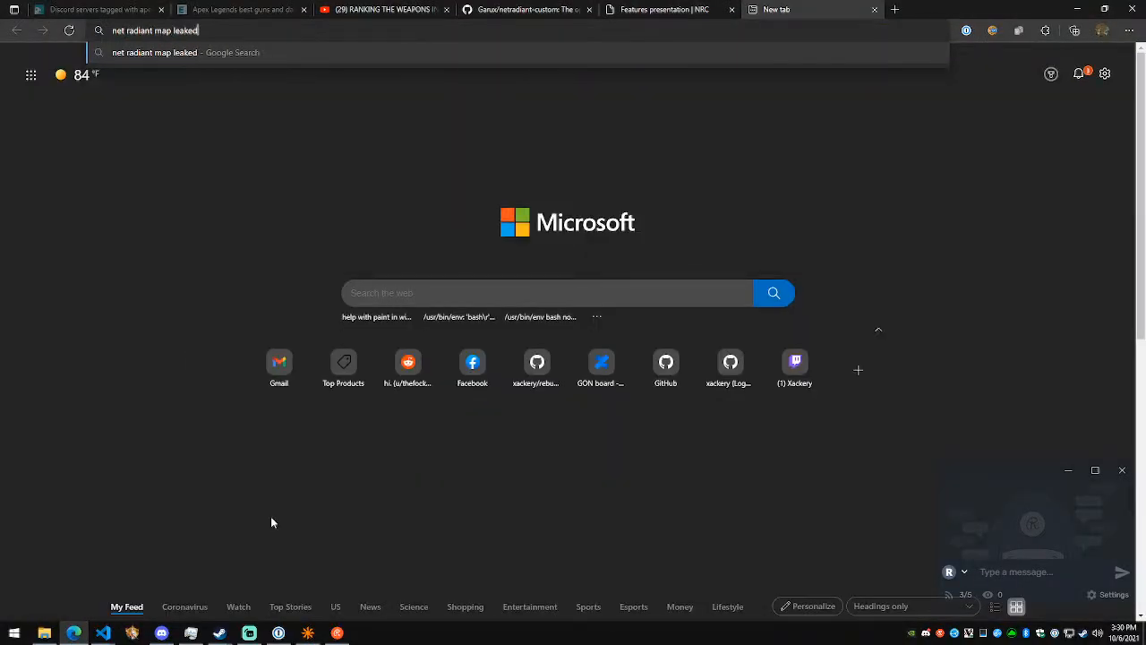
key("Return")
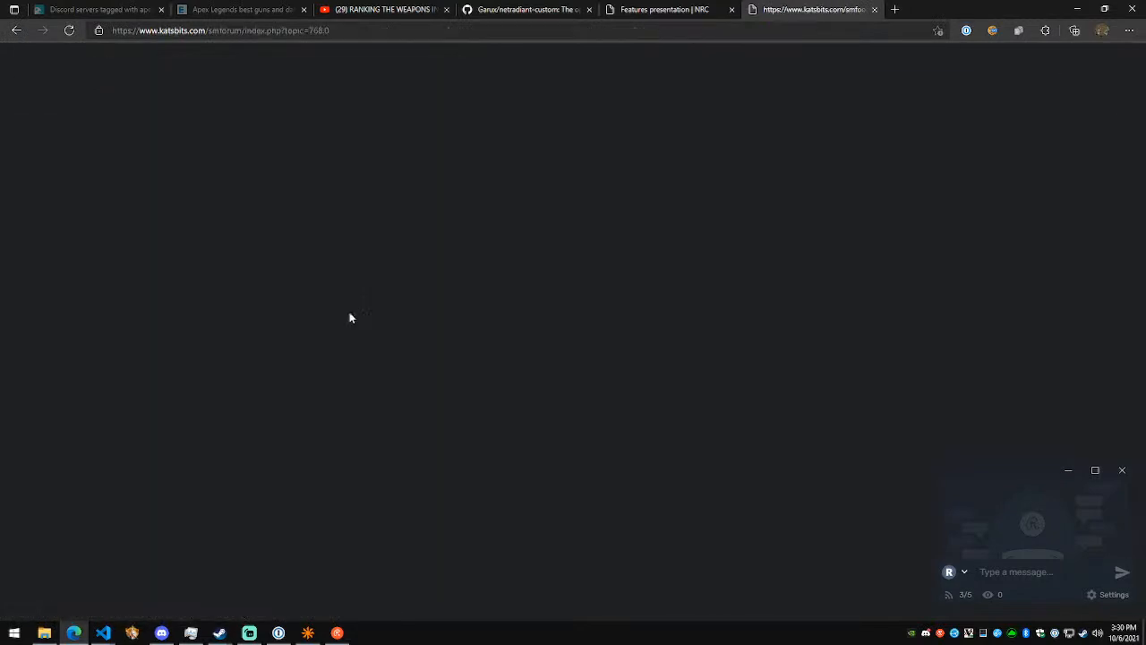
scroll(414, 306, "down", 6)
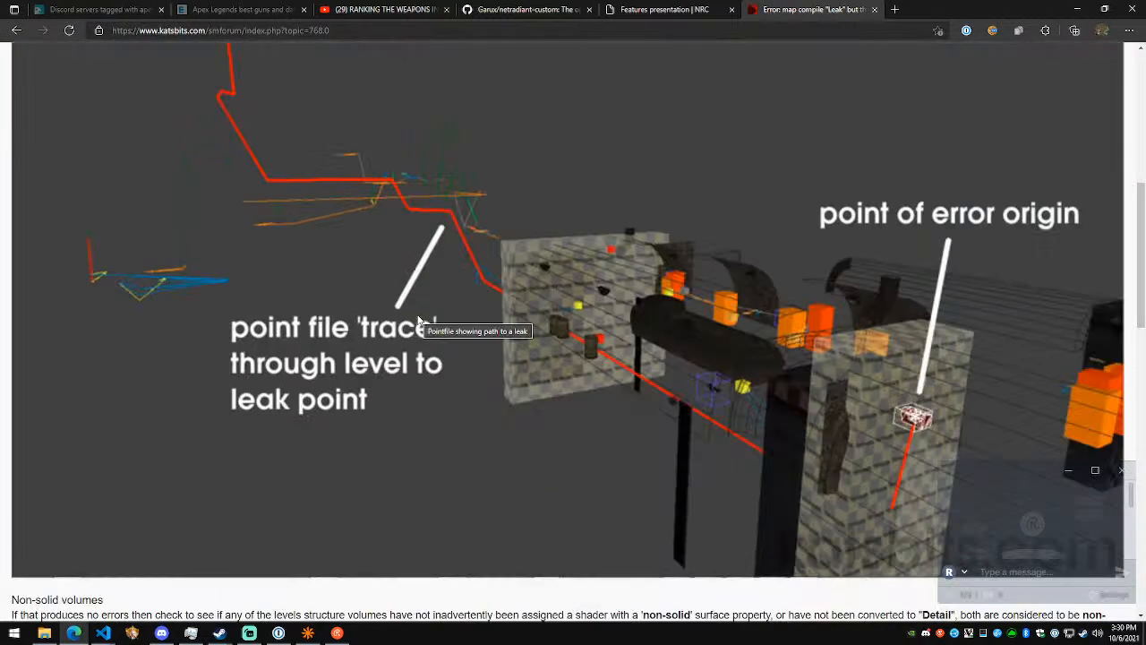
scroll(419, 322, "down", 8)
scroll(421, 327, "down", 5)
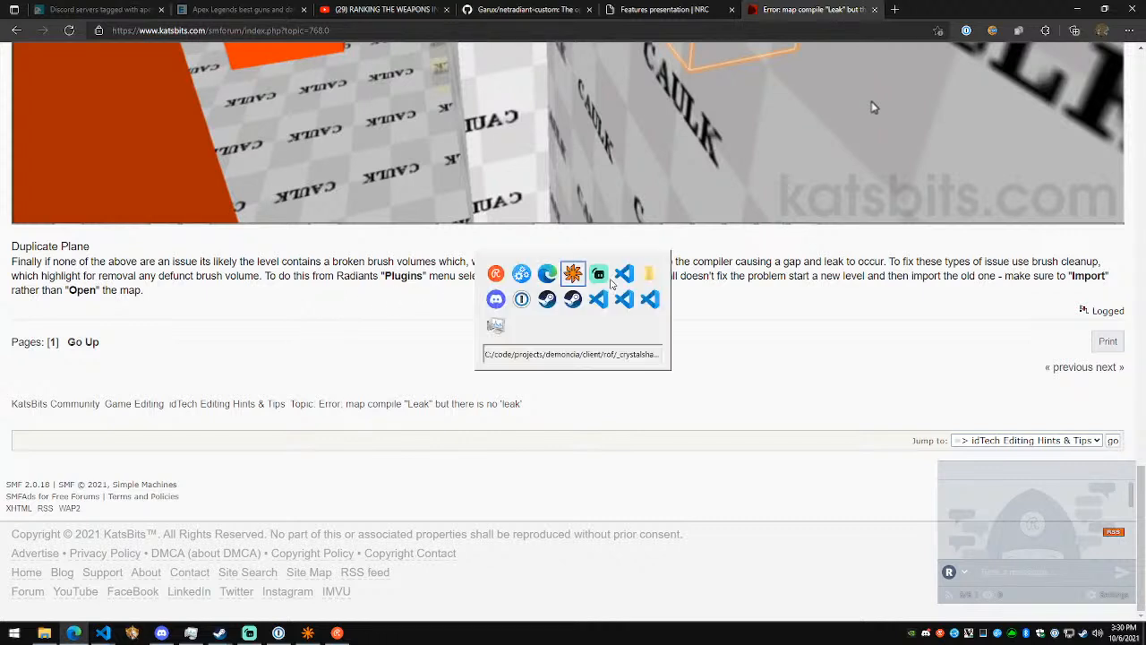
- Return to NetRadiant and run the bobToolz Brush Cleanup on the map
key("alt+Tab")
right_click(683, 256)
key("s")
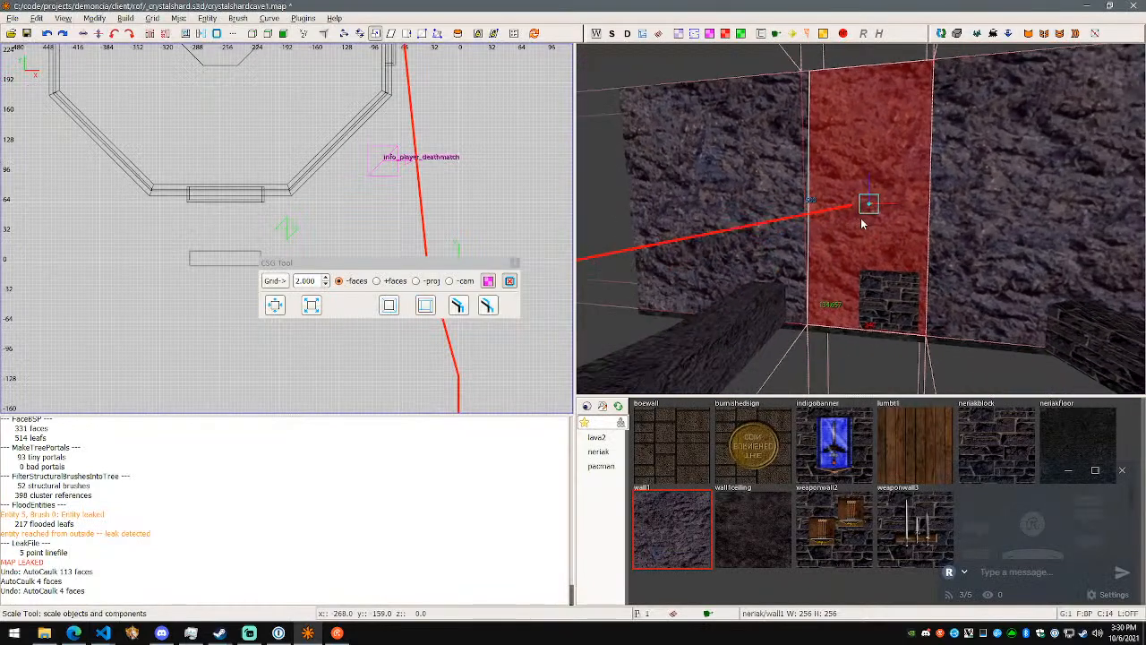
left_click(297, 19)
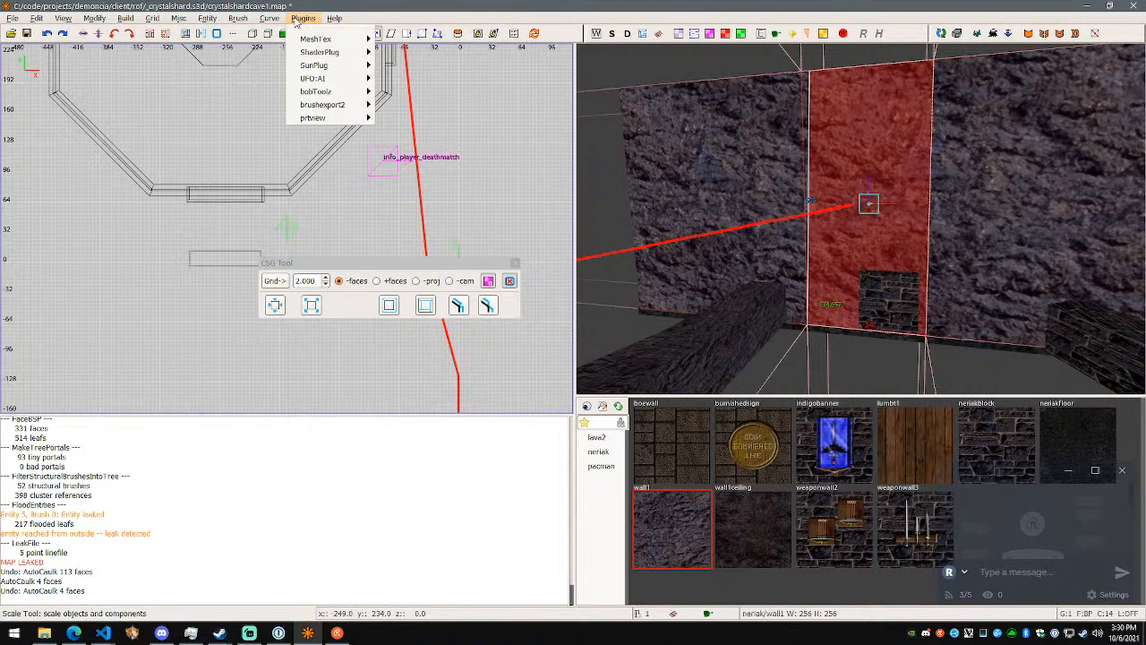
mouse_move(334, 93)
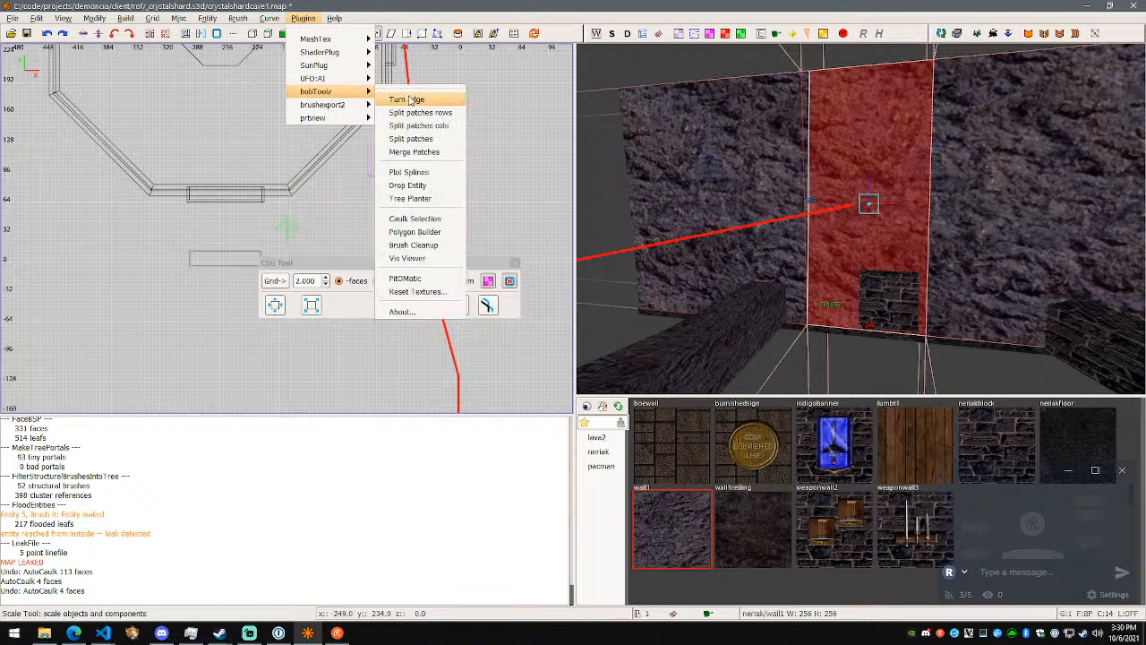
left_click(446, 245)
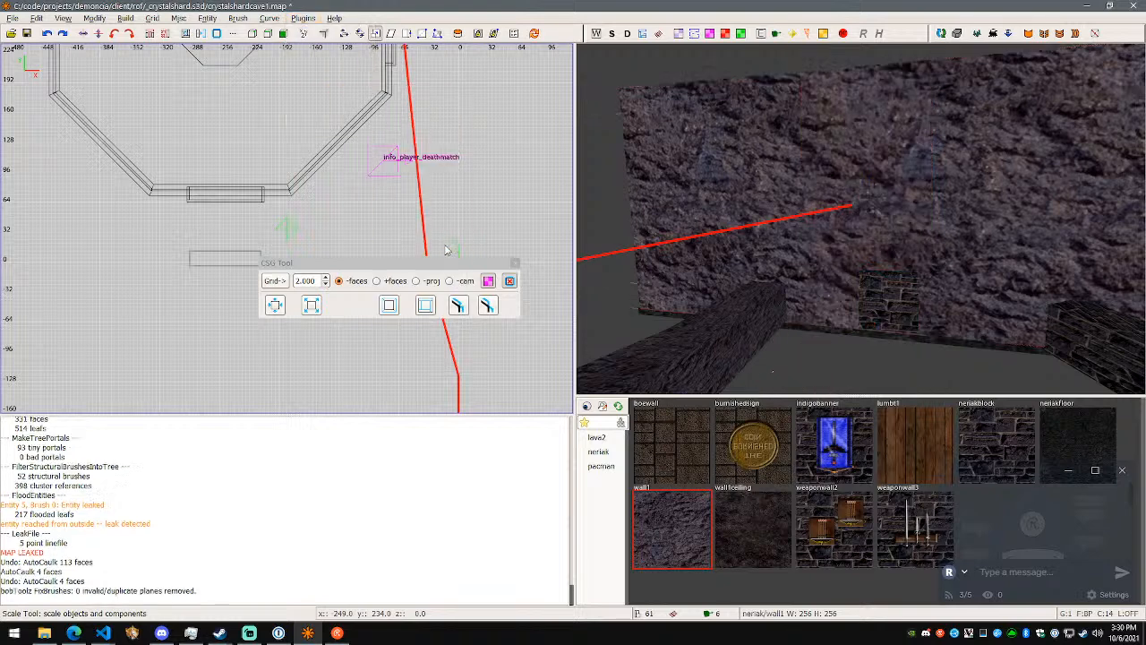
- Save the map, run the (Final) build again, and close the leak report window
right_click(716, 239)
key("ctrl+s")
right_click(860, 218)
left_click(227, 20)
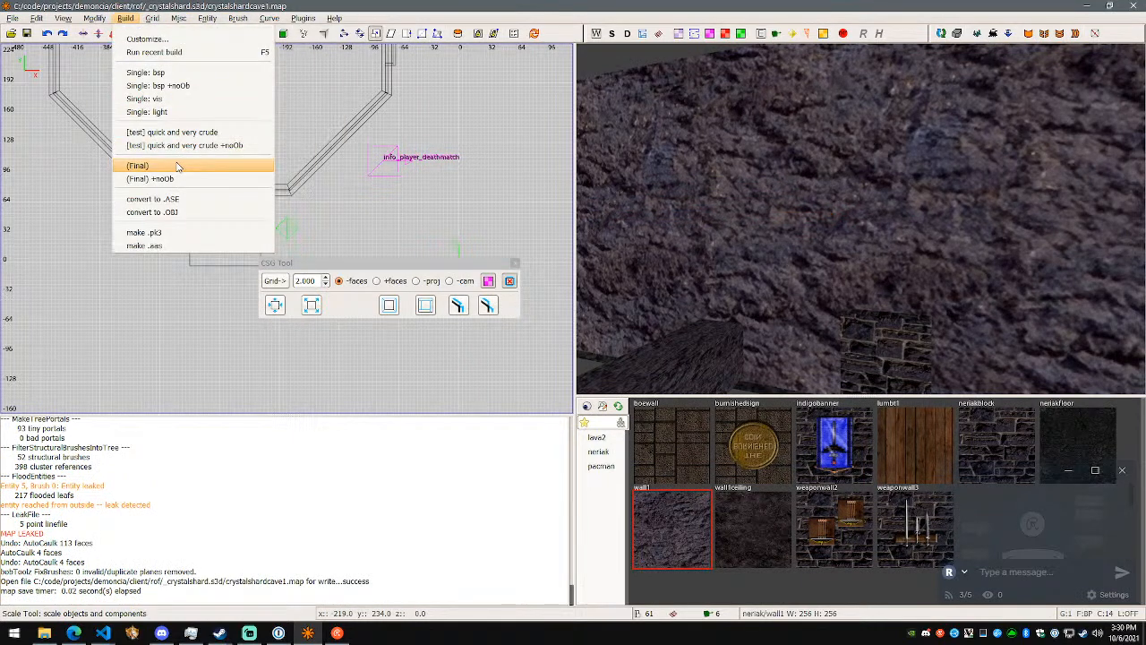
left_click(178, 166)
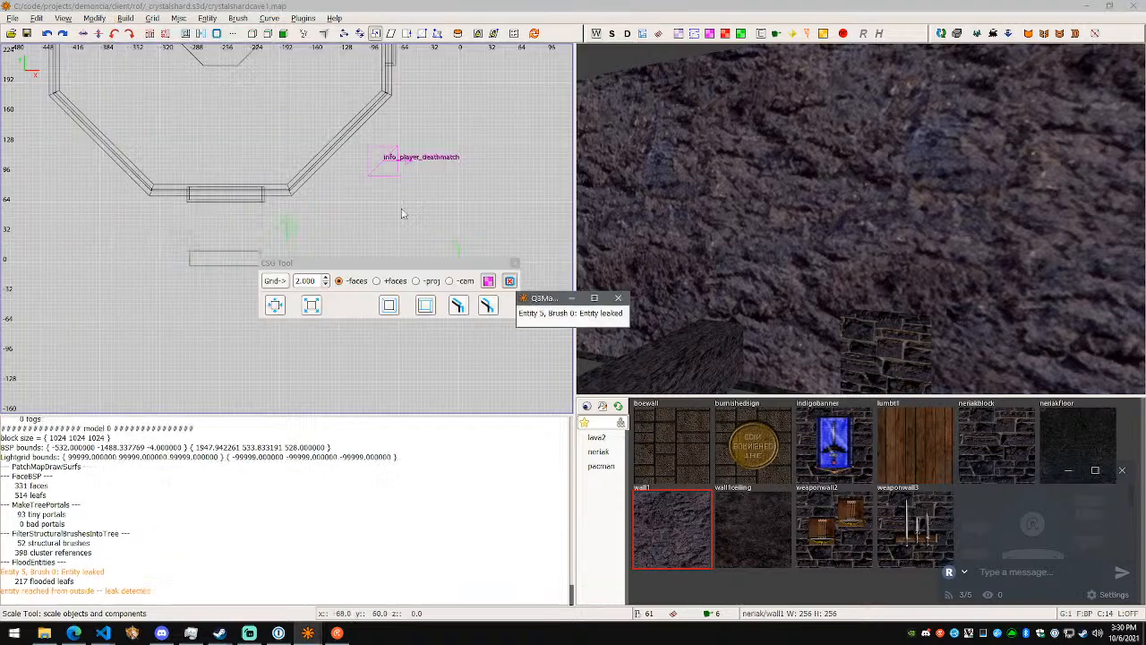
mouse_move(628, 304)
right_mouse_down()
mouse_move(671, 288)
mouse_move(628, 304)
right_mouse_up()
left_click(927, 229, "shift")
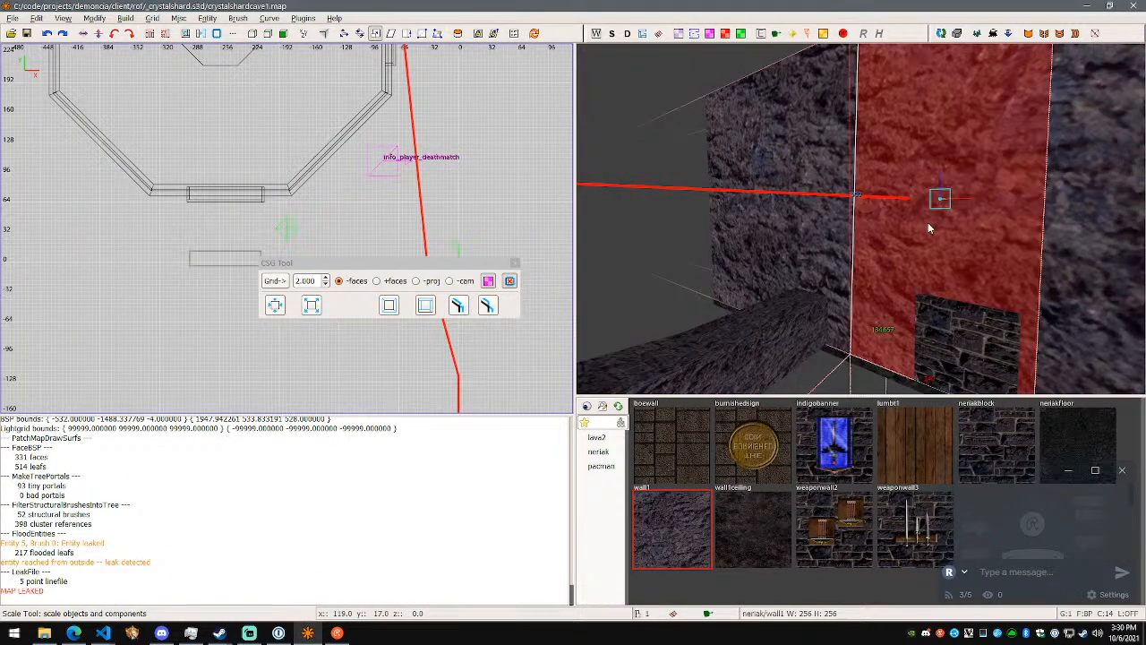
left_click(238, 18)
mouse_move(322, 55)
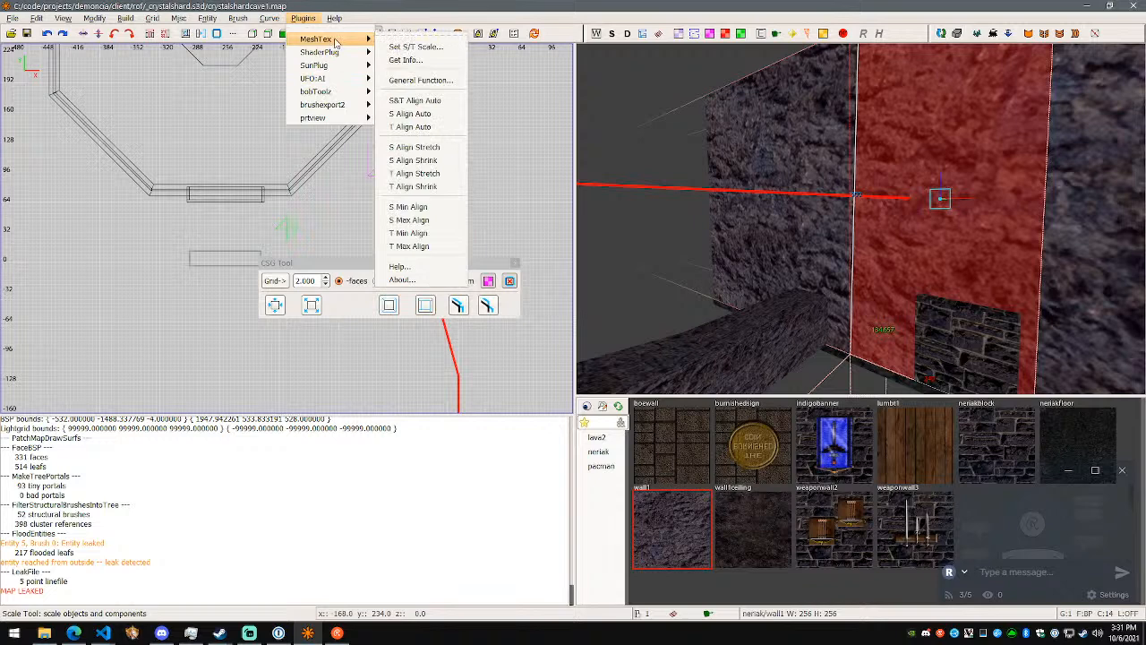
mouse_move(334, 105)
mouse_move(339, 125)
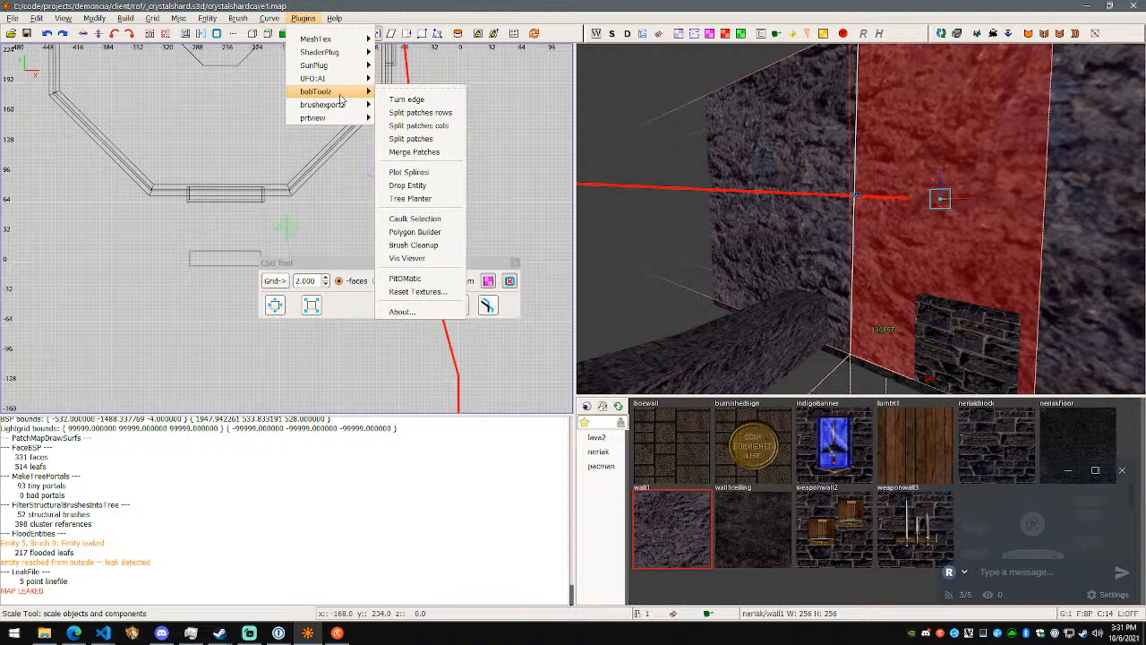
left_click(455, 233)
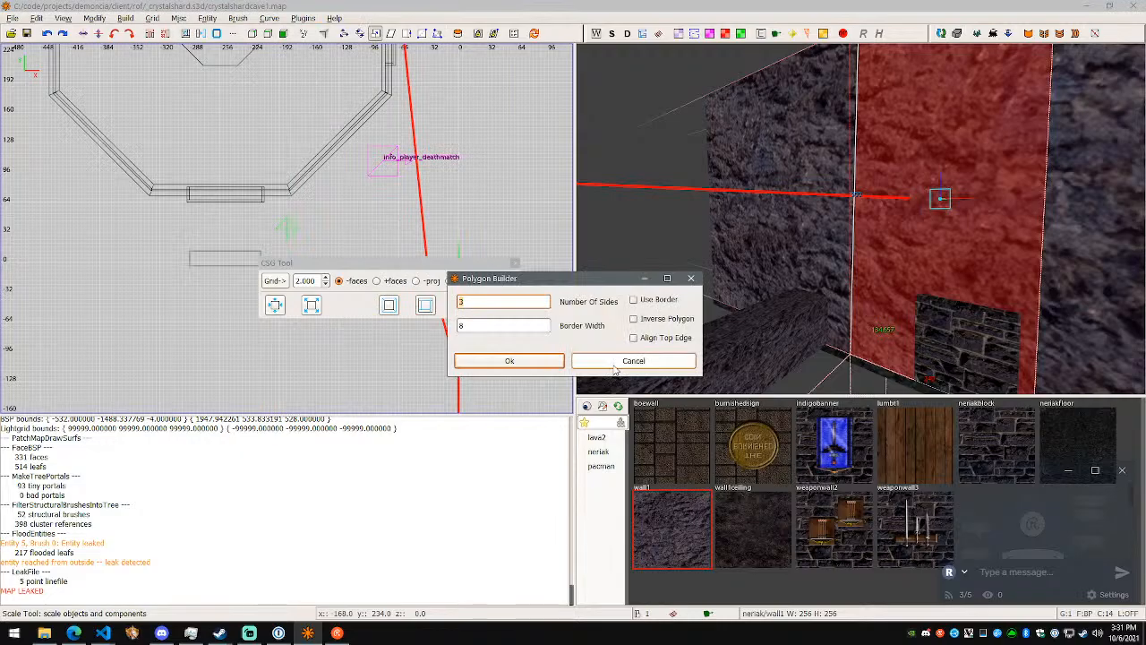
left_click(615, 362)
- Switch to the browser and reread the KatsBits leak topic's sections on the Pointfile, non-solid volumes and buried entities
key("alt+Tab")
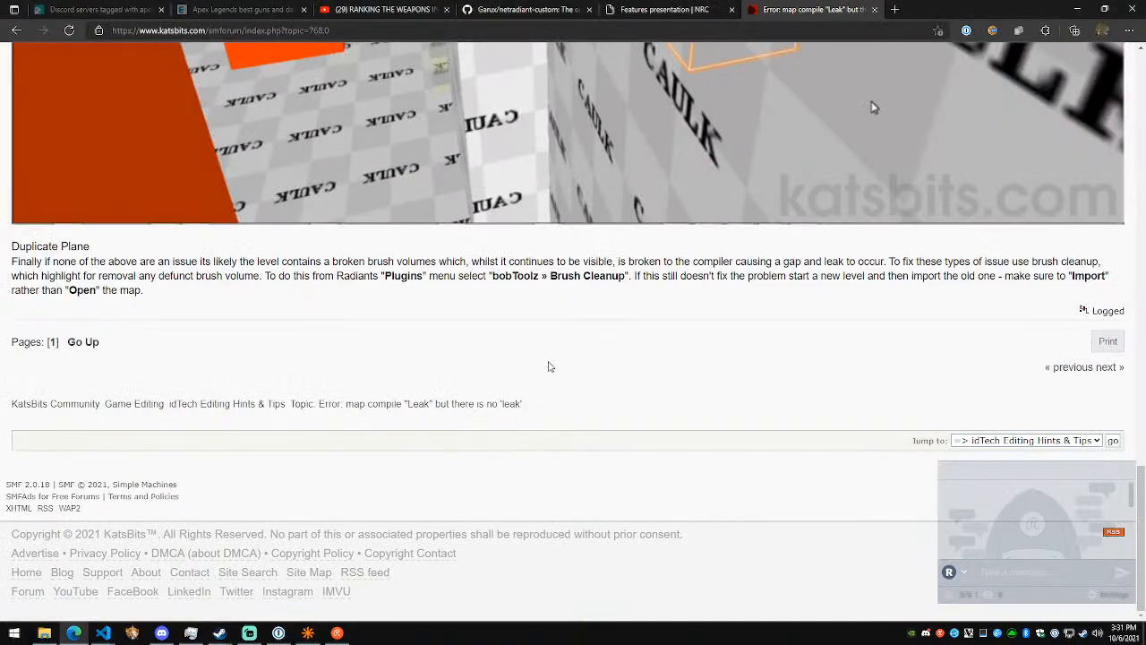
scroll(453, 370, "up", 10)
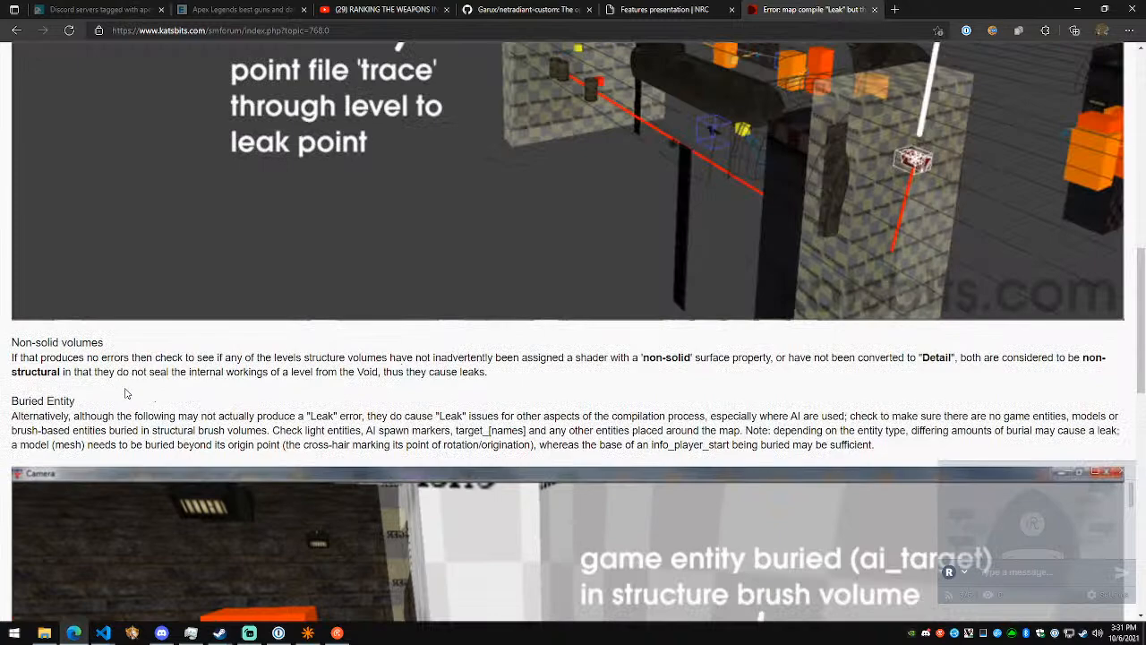
scroll(419, 355, "up", 2)
scroll(469, 287, "up", 10)
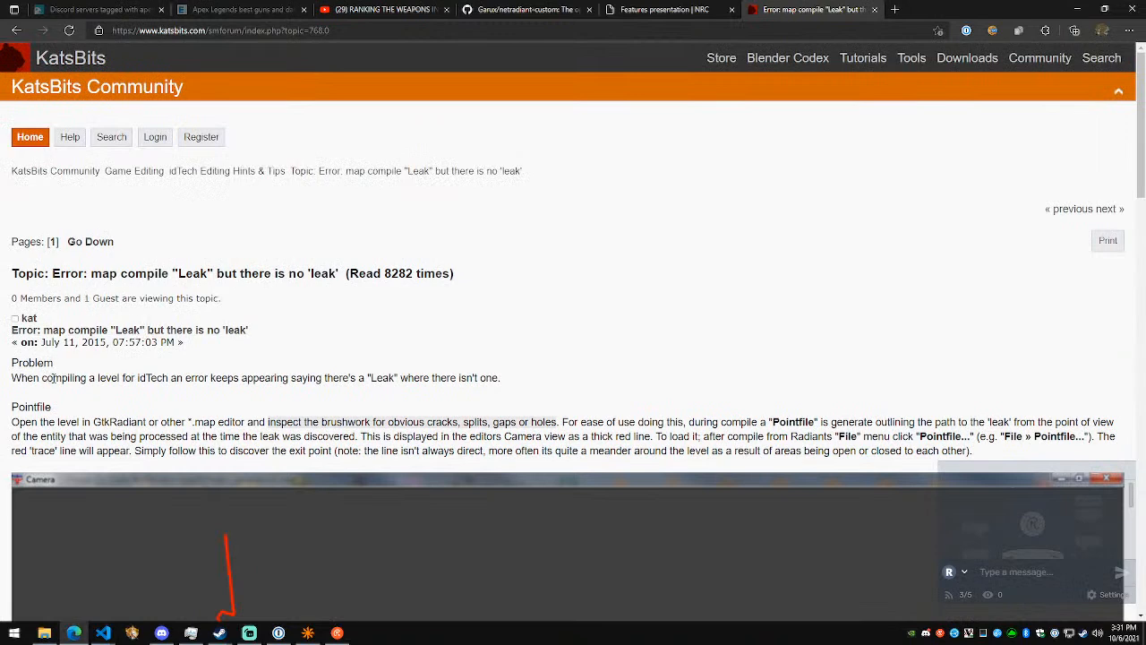
scroll(296, 380, "down", 1)
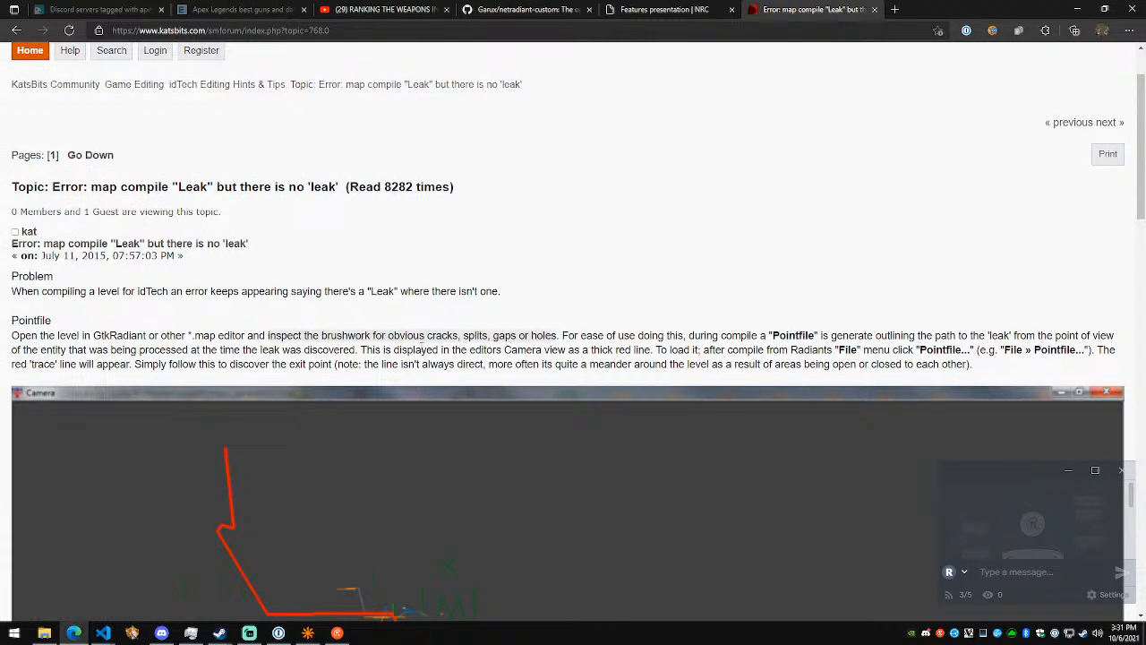
- Open the linked KatsBits topic on 'Sparklies' and read its Simple Gaps section about gaps between brush volumes
left_click(418, 343)
scroll(528, 344, "down", 2)
scroll(528, 343, "down", 7)
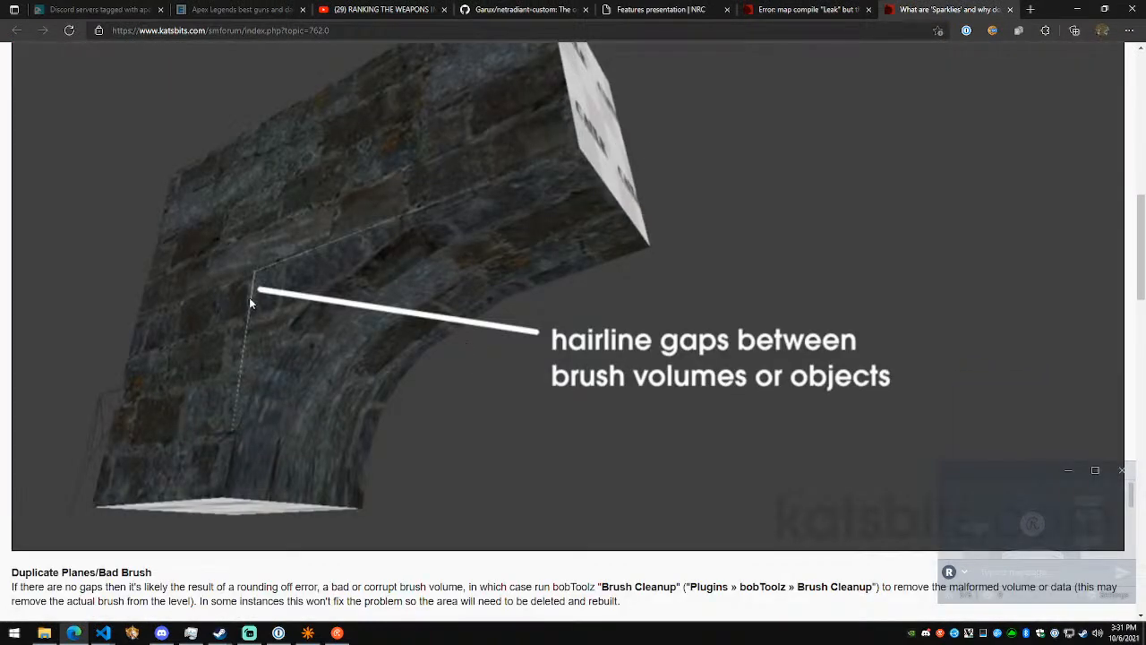
scroll(278, 311, "up", 3)
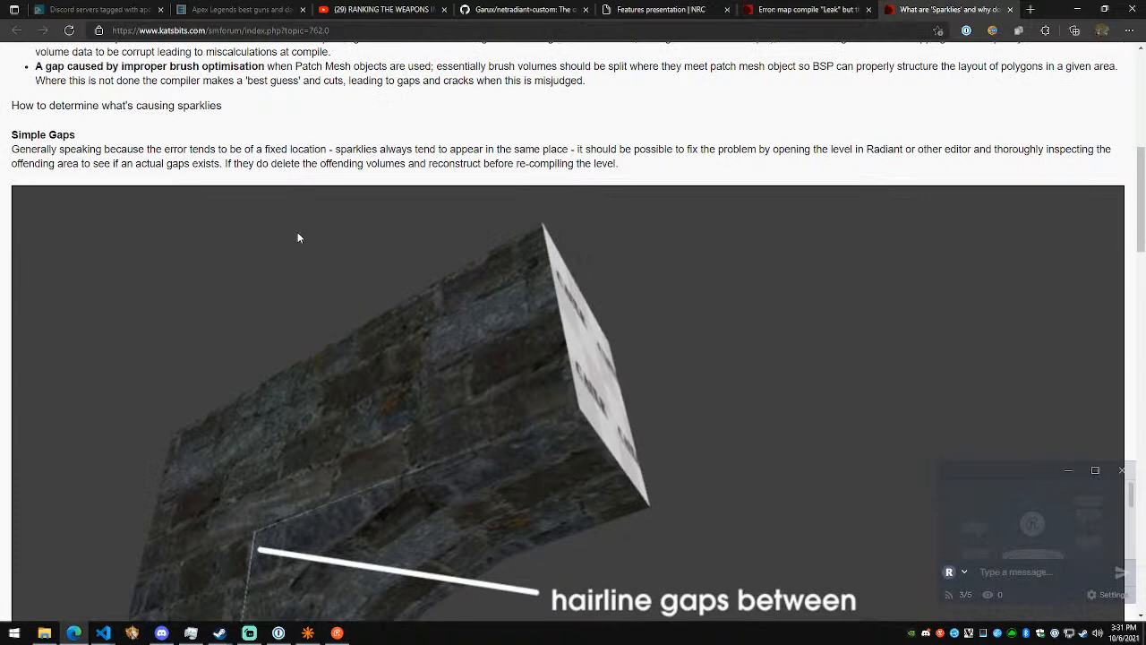
- Read the 'Sparklies' topic's sections on bad brushes, patch mesh T-junctions and graphics card drivers, and close that topic
scroll(373, 252, "down", 6)
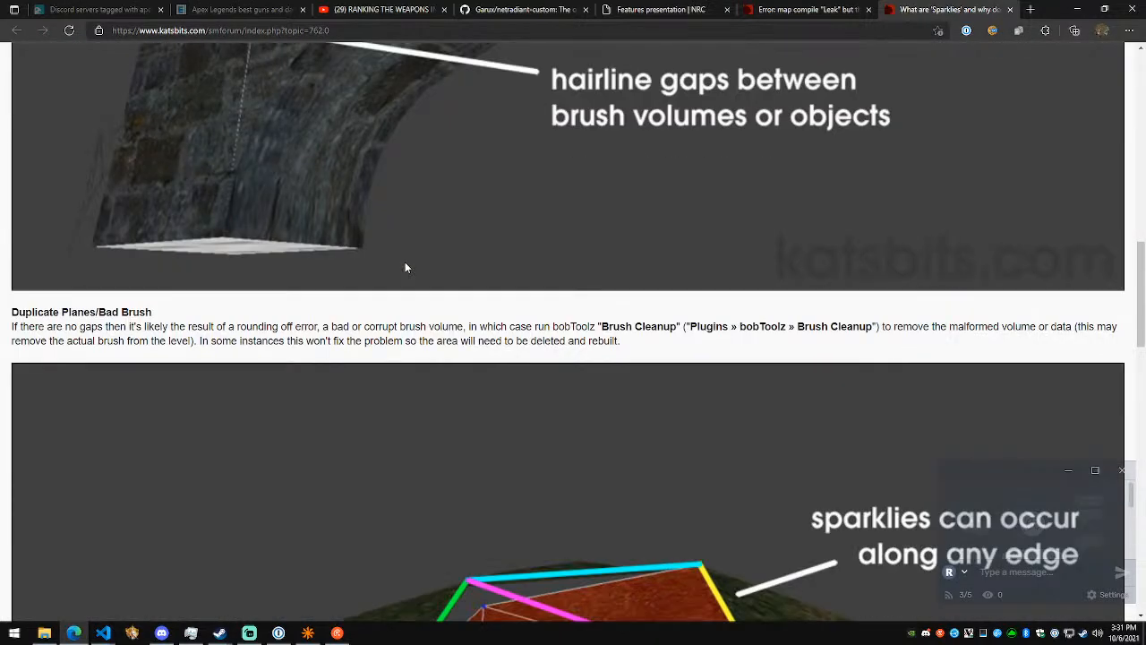
scroll(376, 272, "down", 2)
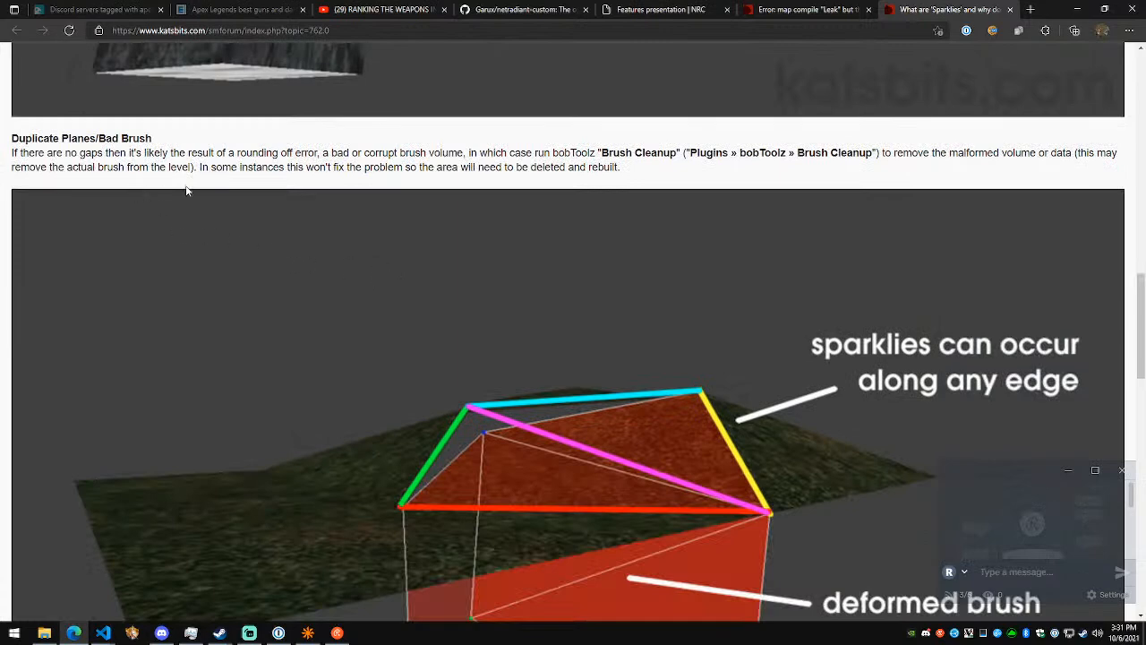
scroll(324, 210, "up", 8)
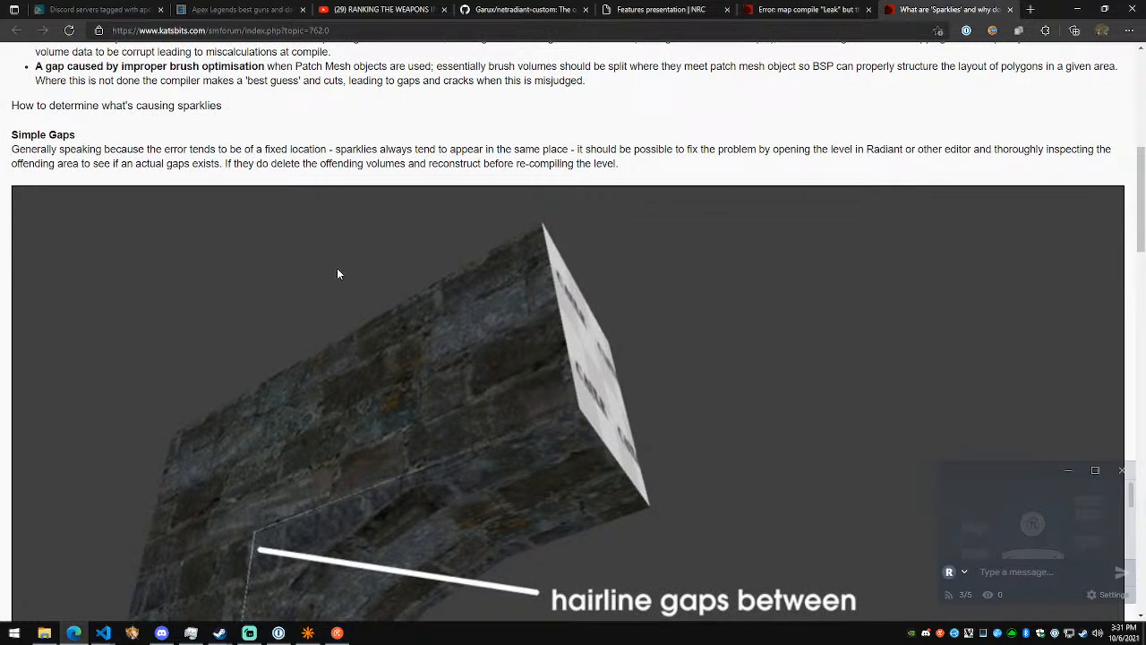
scroll(412, 283, "down", 7)
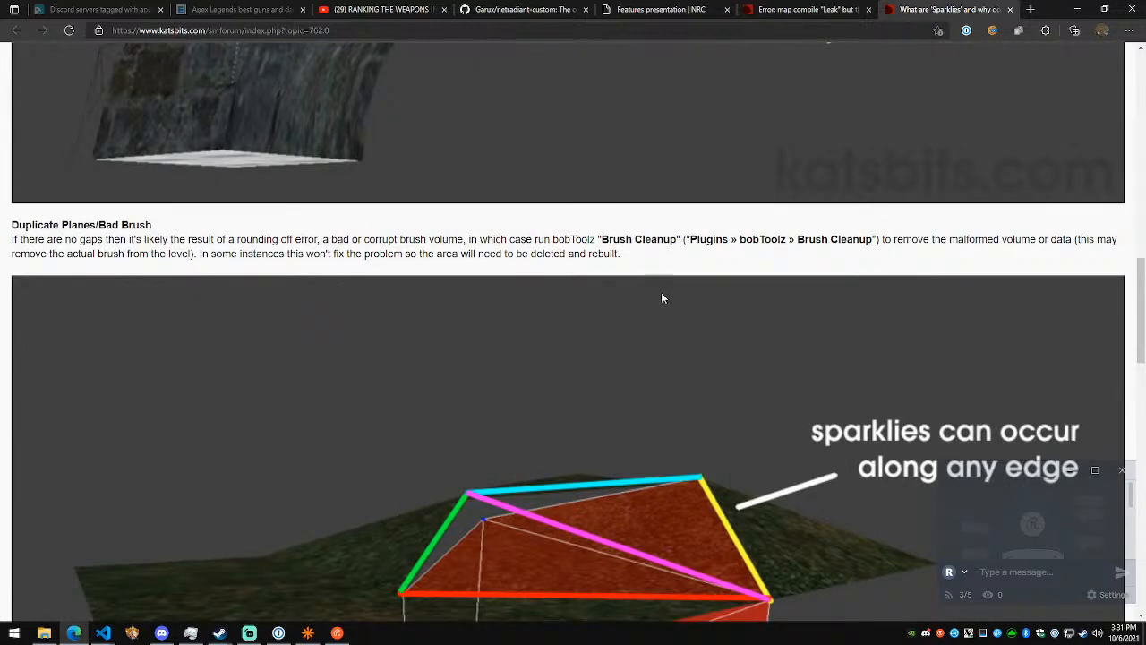
scroll(662, 292, "down", 1)
scroll(465, 300, "down", 2)
scroll(465, 297, "down", 6)
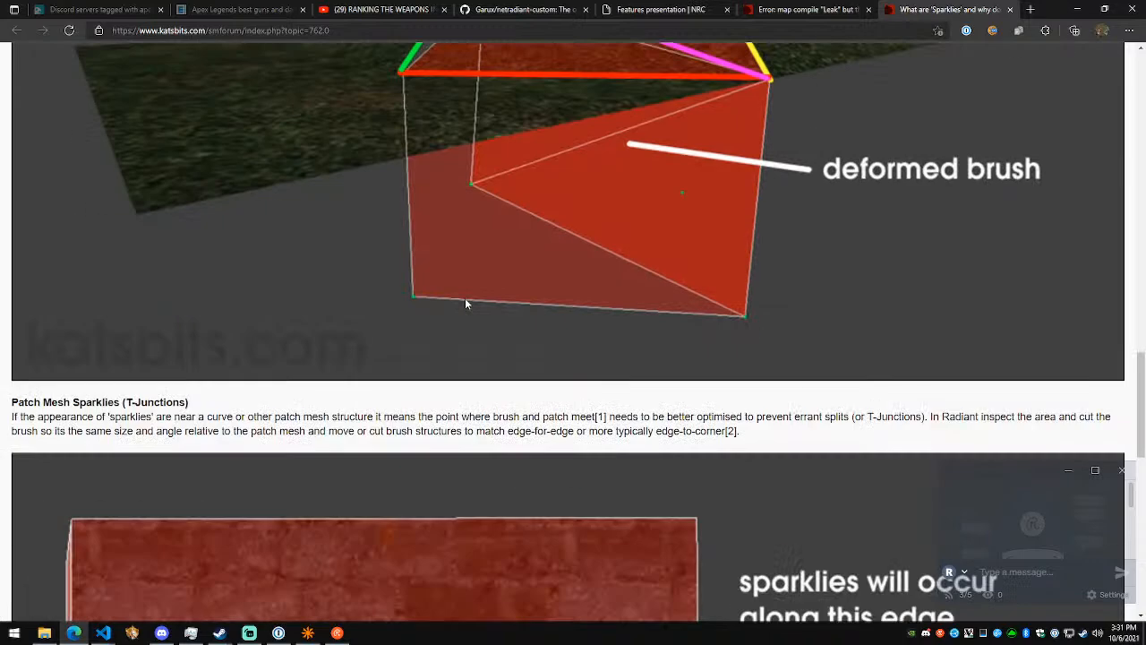
scroll(417, 310, "up", 1)
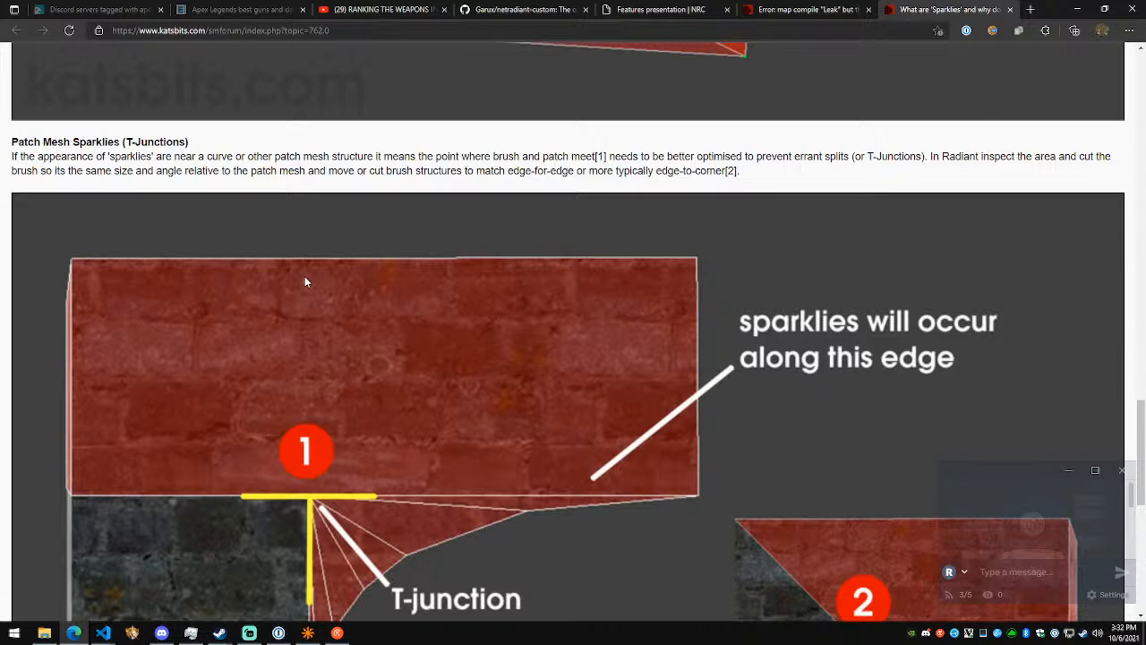
scroll(341, 282, "down", 7)
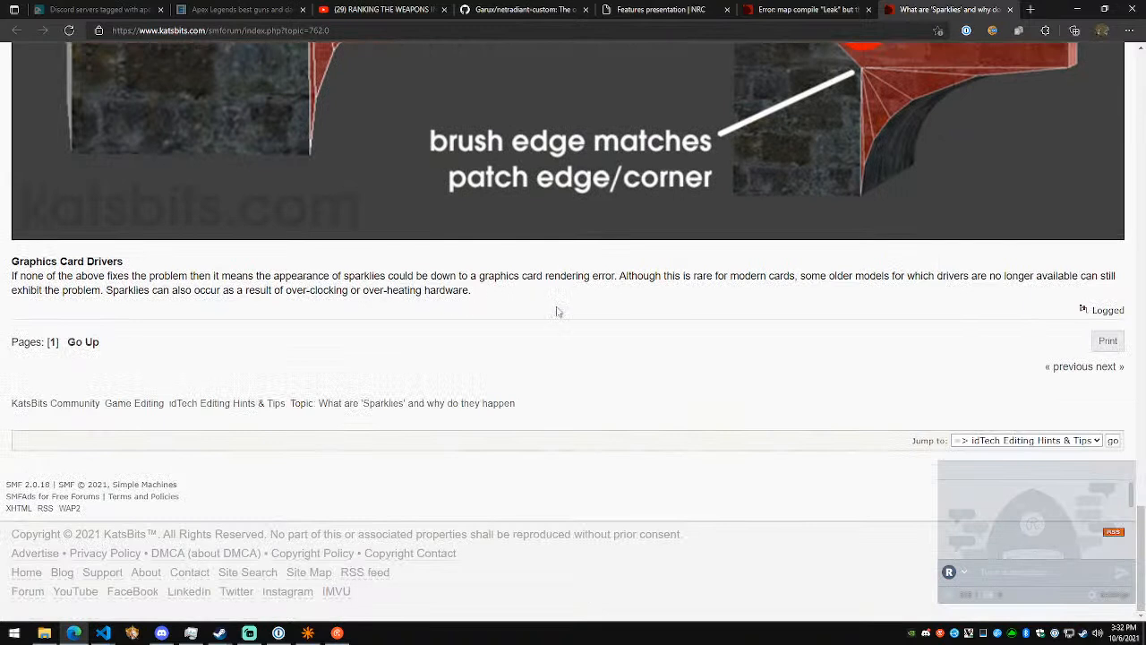
key("ctrl+w")
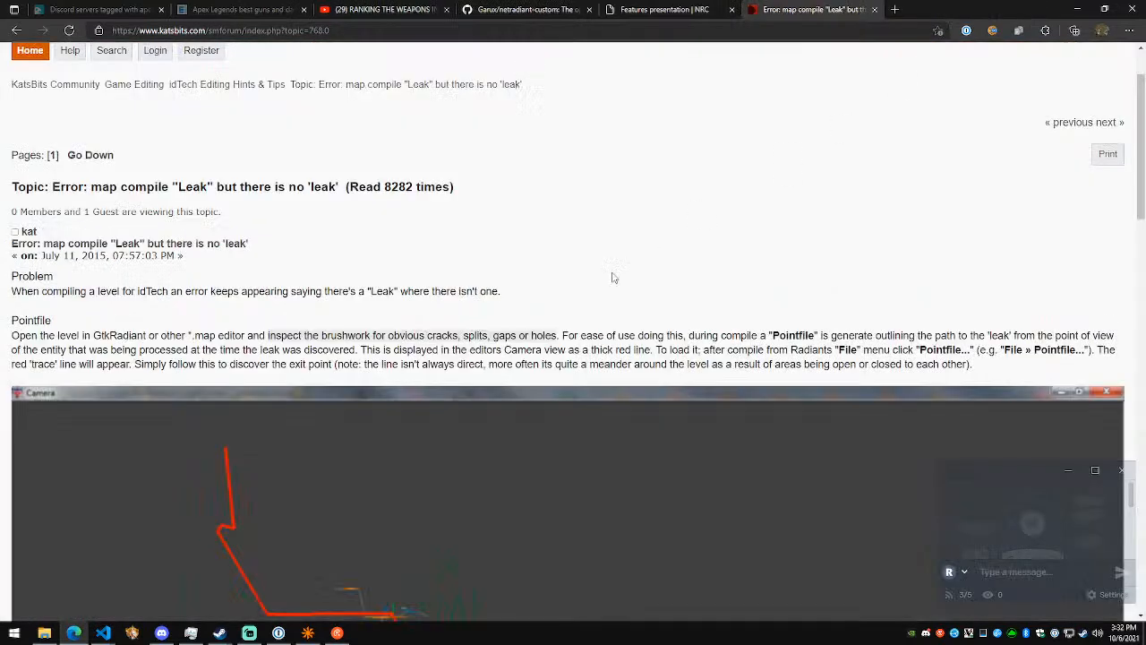
- Return to NetRadiant and inspect the selected wall1 rock segment's corners and edges near the leak trace for gaps
key("alt+Tab")
right_click(718, 192)
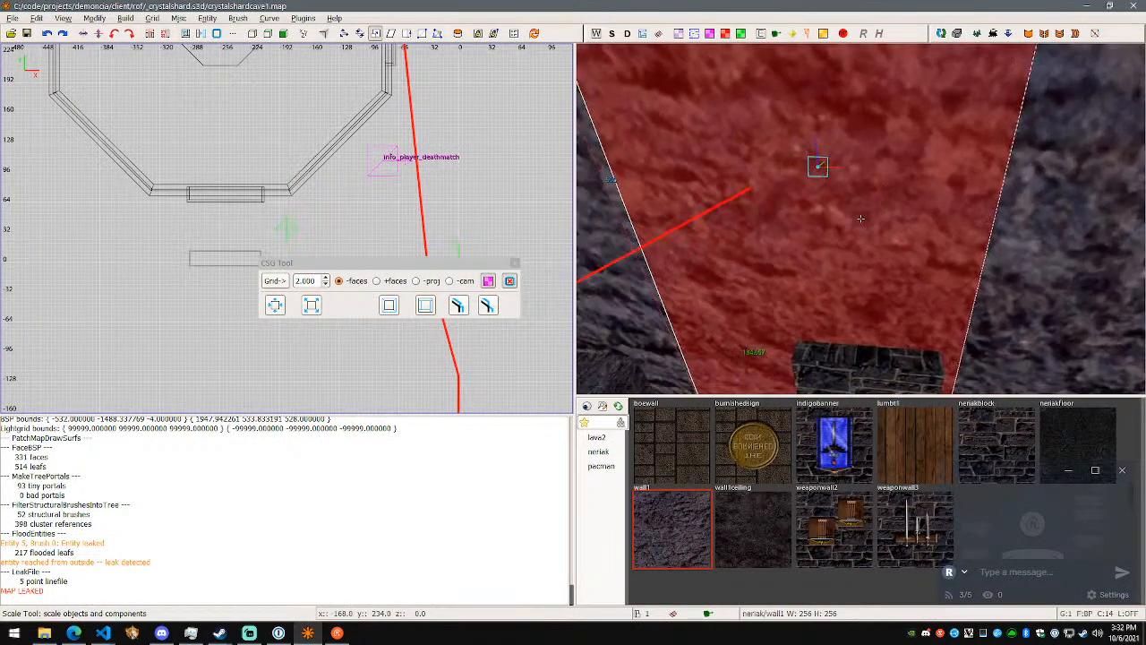
key("w")
key("s")
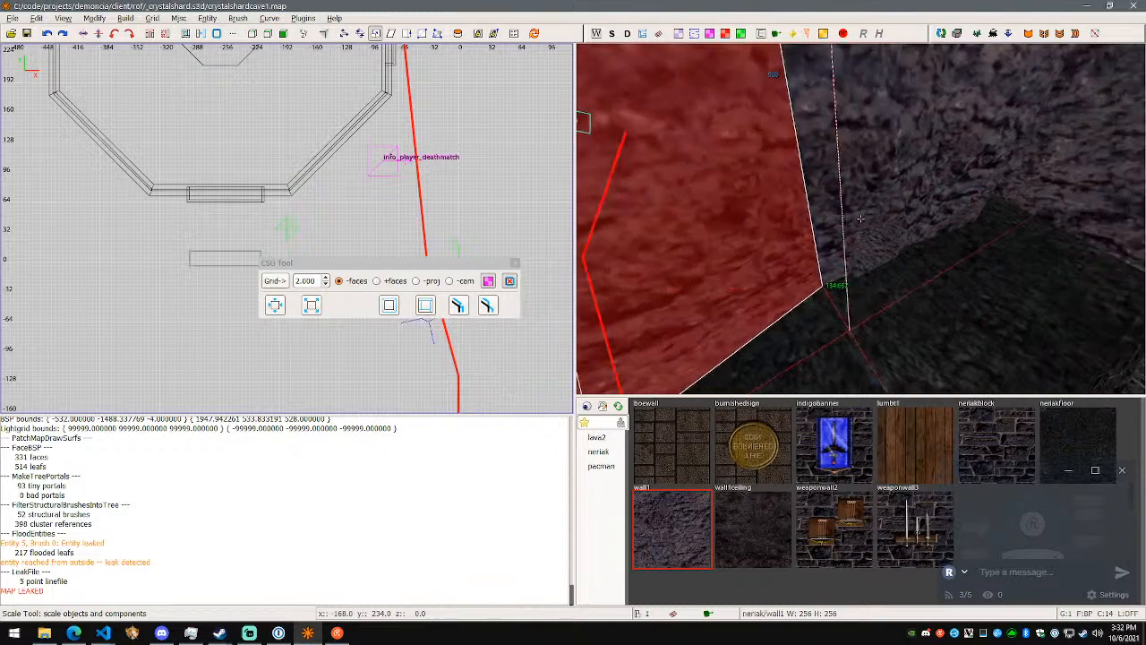
key("s")
key("w")
right_click(860, 217)
- Switch to the browser and reread the leak topic's Pointfile illustration and its sections on non-solid volumes and buried entities
key("alt+Tab")
scroll(764, 275, "down", 15)
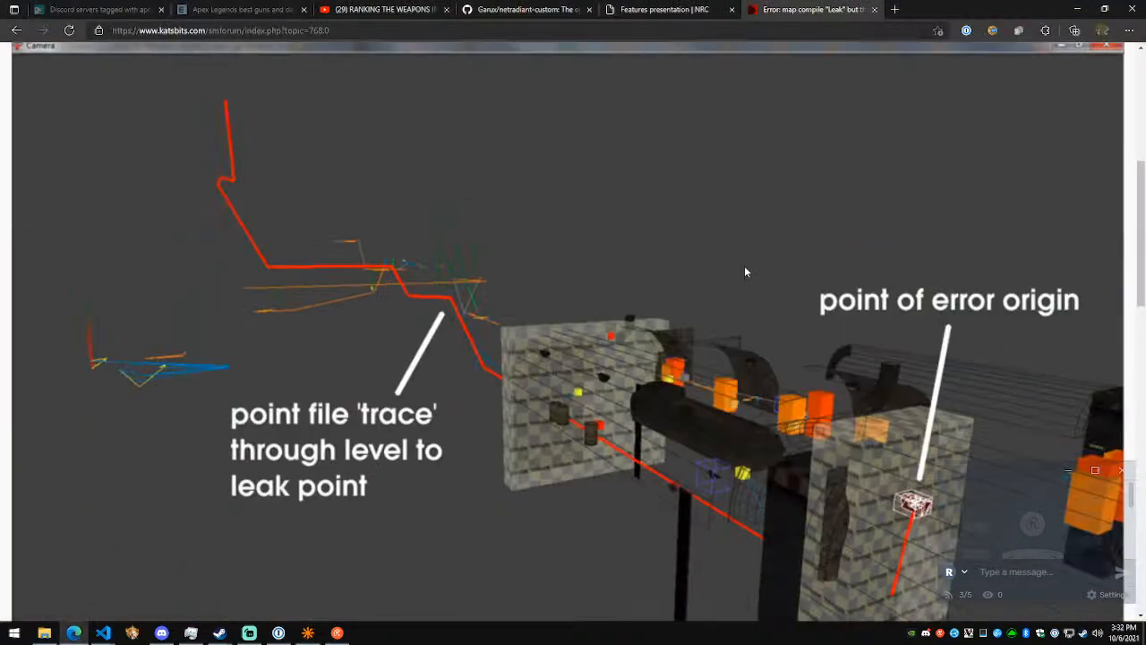
scroll(695, 354, "up", 2)
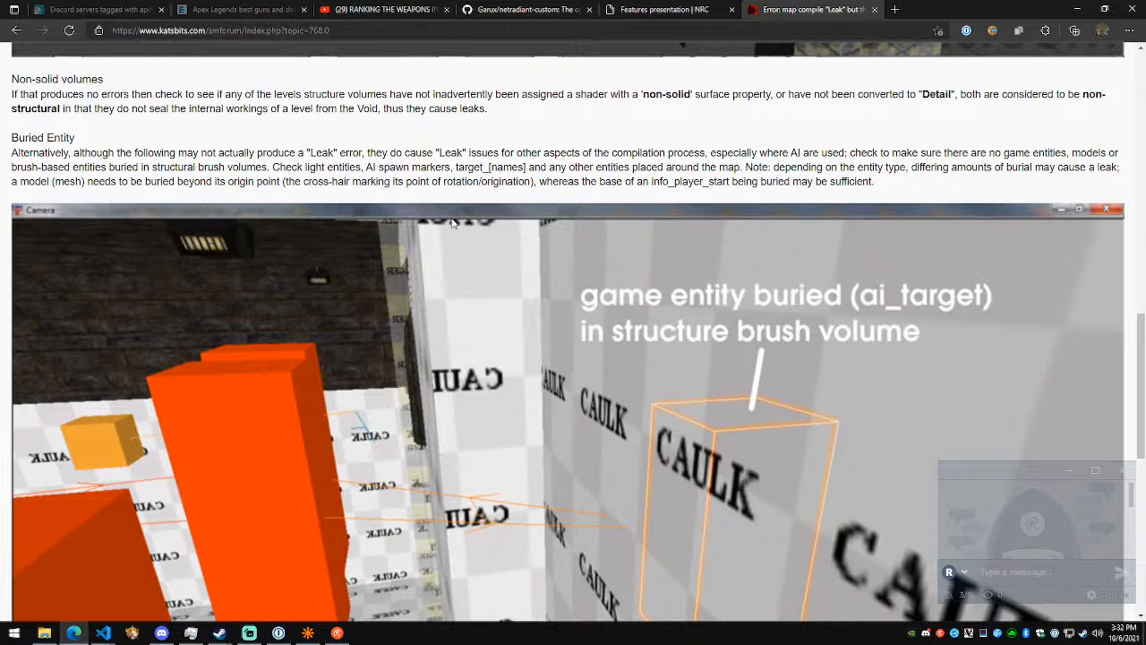
scroll(483, 248, "down", 1)
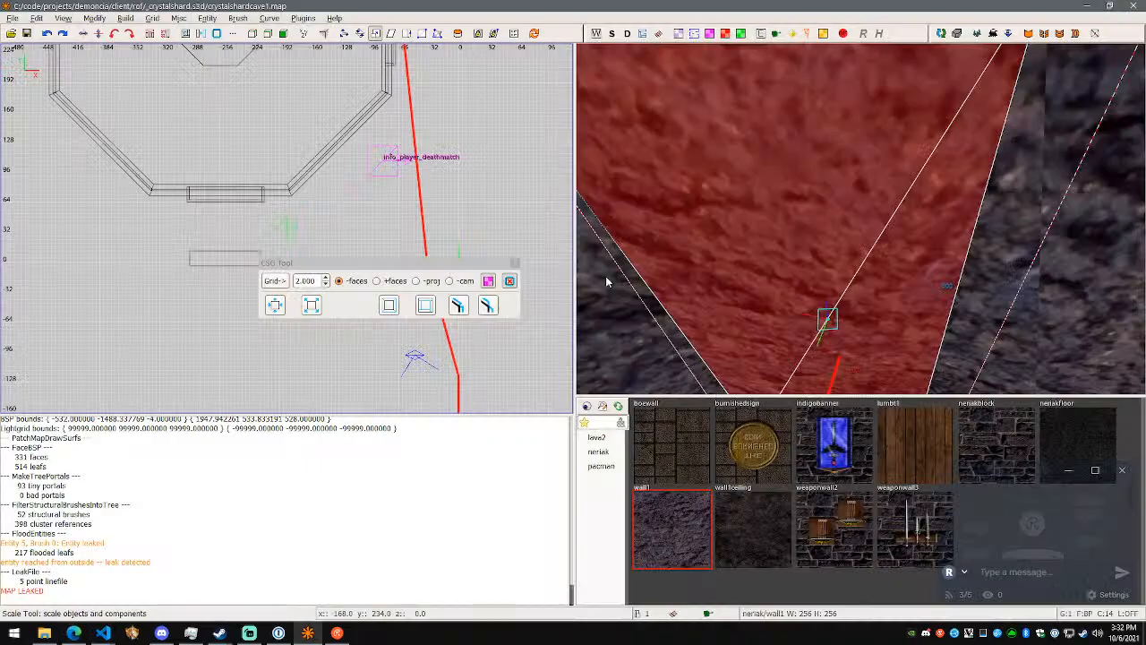
- Back in NetRadiant, move the light beside info_player_deathmatch 65 units along X, save the map and run the build
right_click_drag(806, 224, 860, 219)
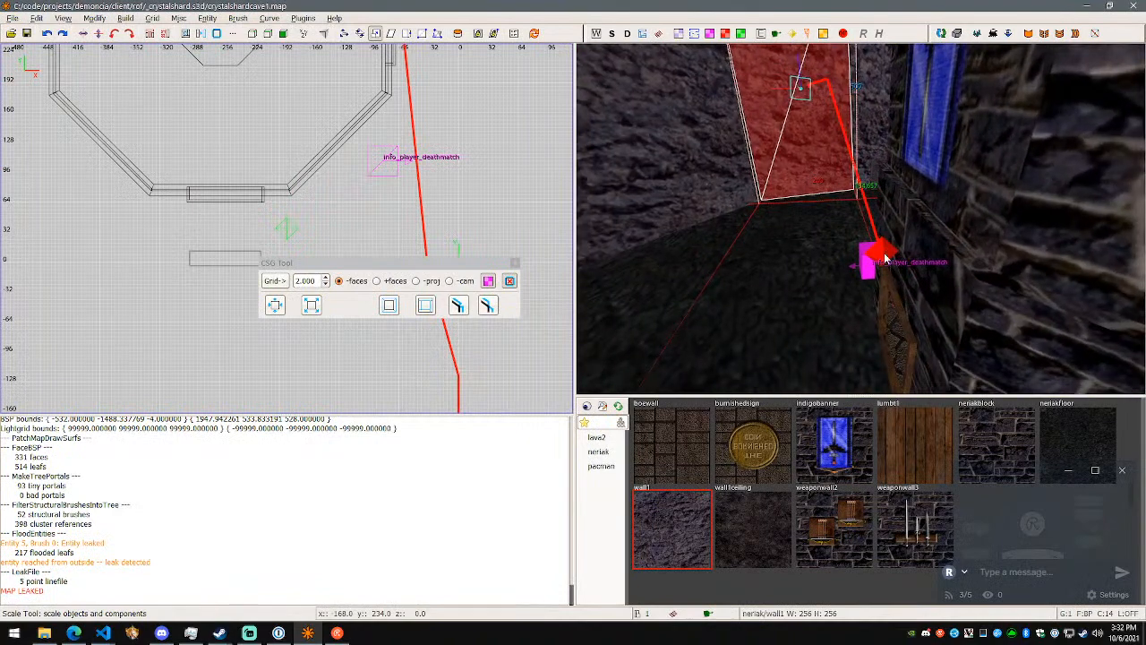
left_click(885, 258)
key("w")
left_click_drag(834, 251, 745, 261)
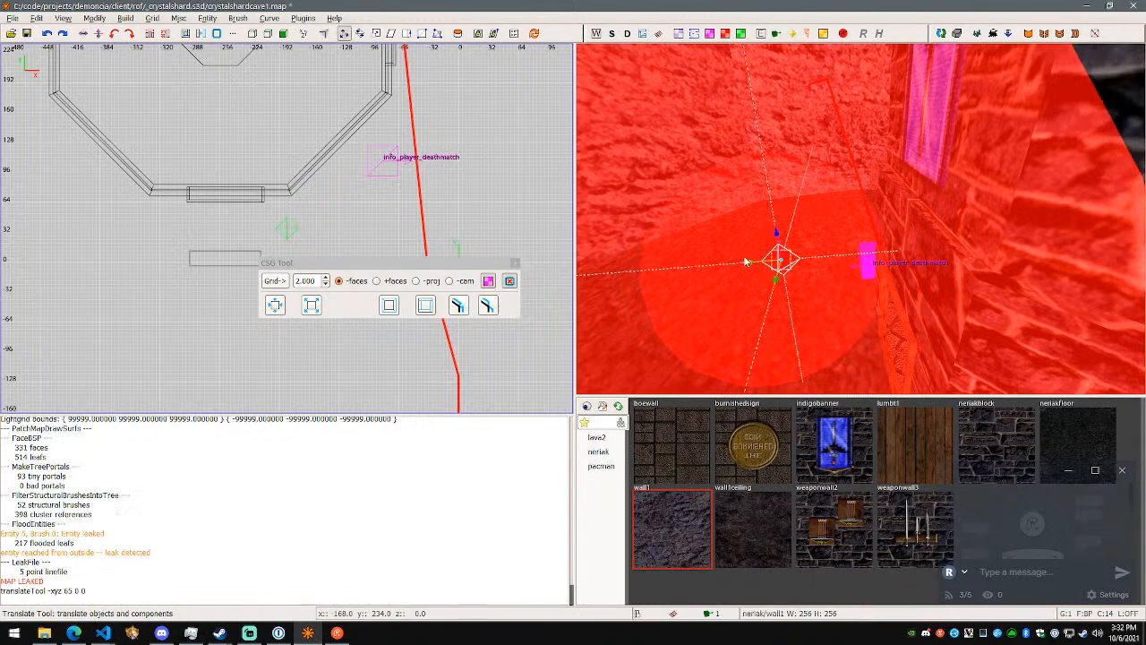
key("ctrl+s")
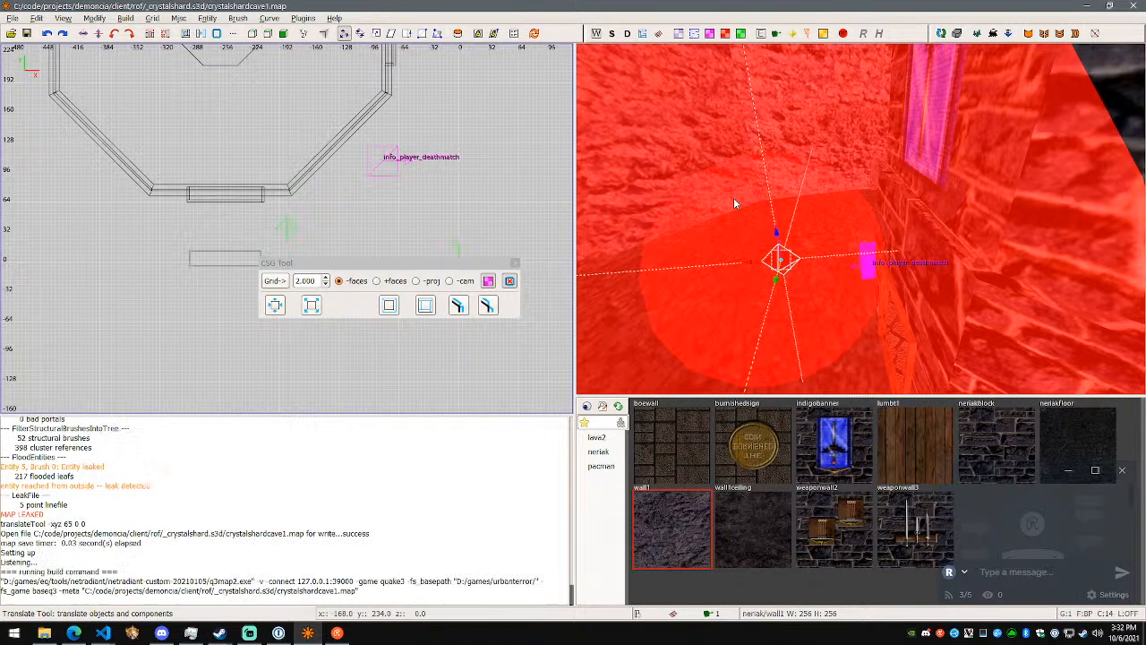
- Enlarge the Q3Map debug window and follow the new leak trace from the moved light to the rock wall
right_click(733, 203)
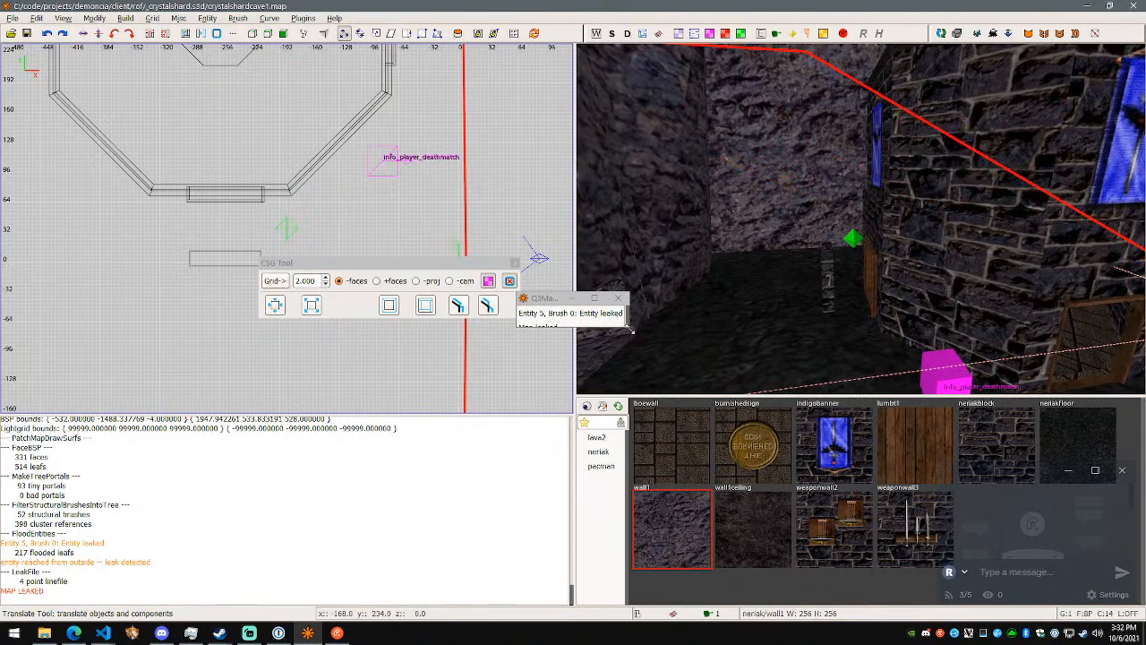
left_click_drag(630, 330, 655, 350)
right_click(706, 338)
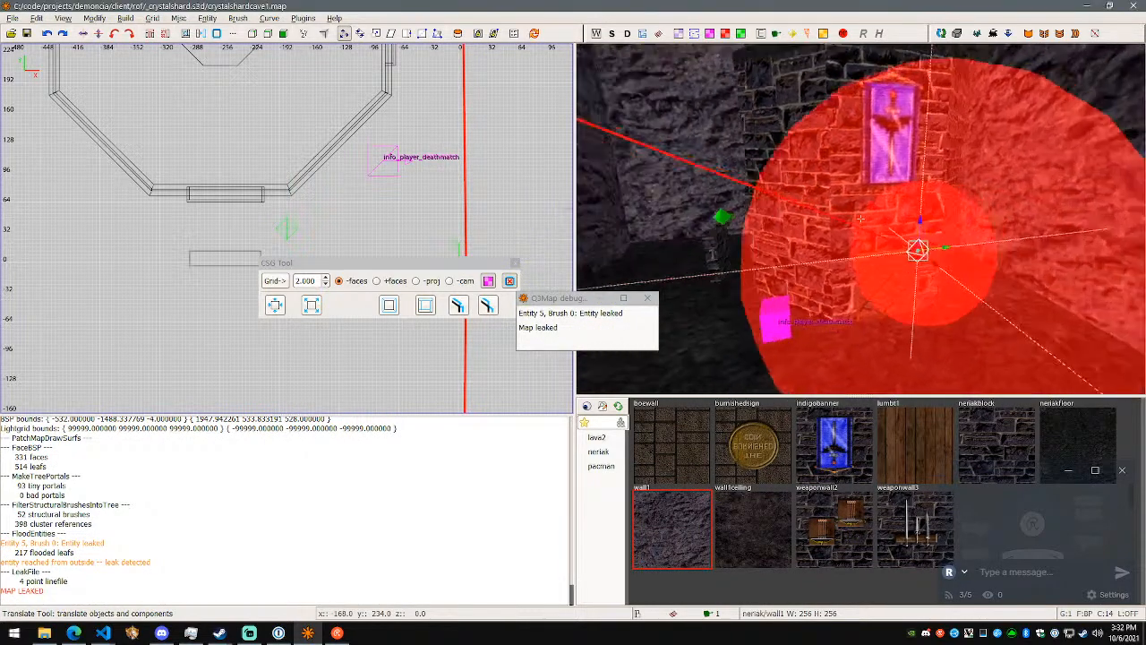
key("w")
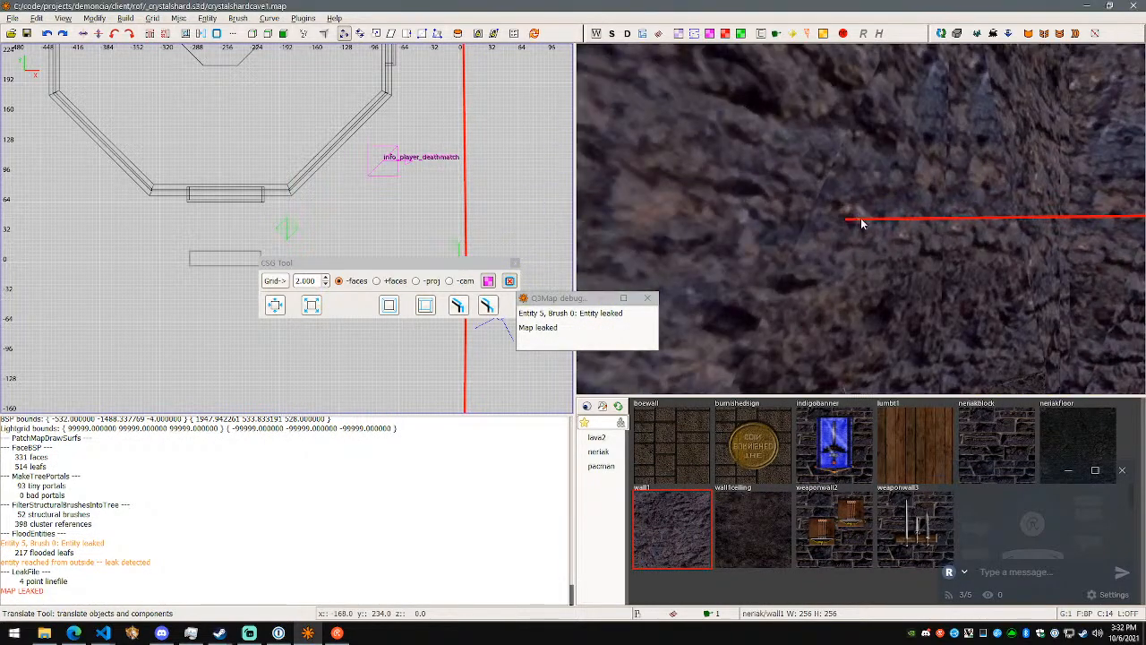
right_click(860, 218)
left_click(861, 218, "shift")
key("d")
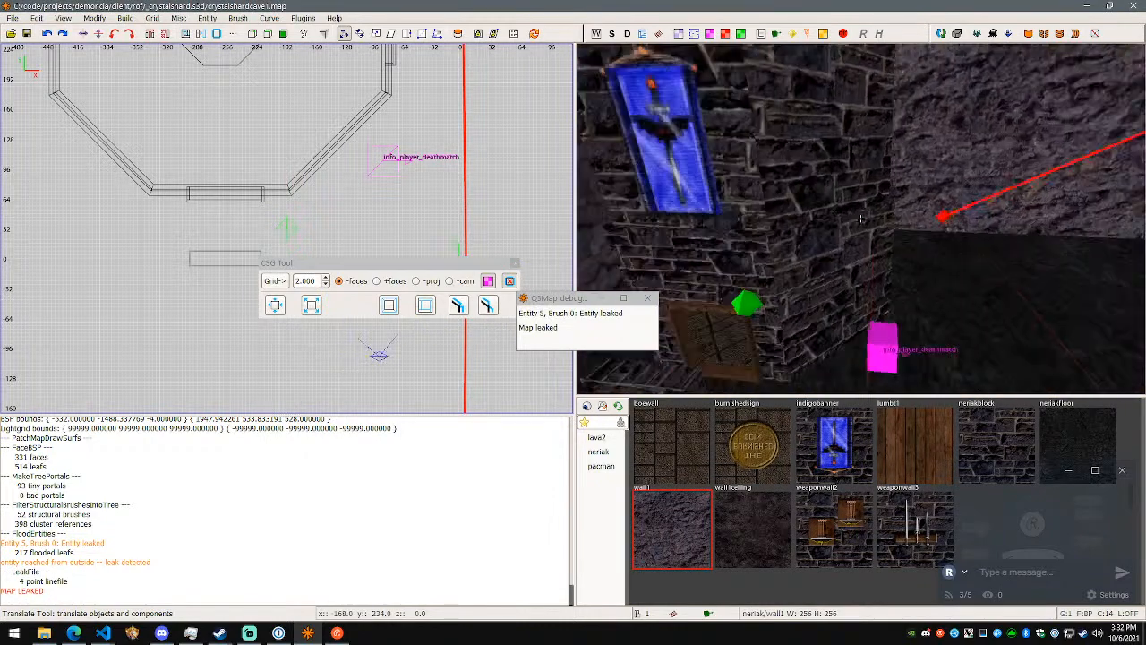
right_click(861, 219)
- Move the same light another 61 and 84 units along X, save the map and run the build
left_click(898, 235, "shift")
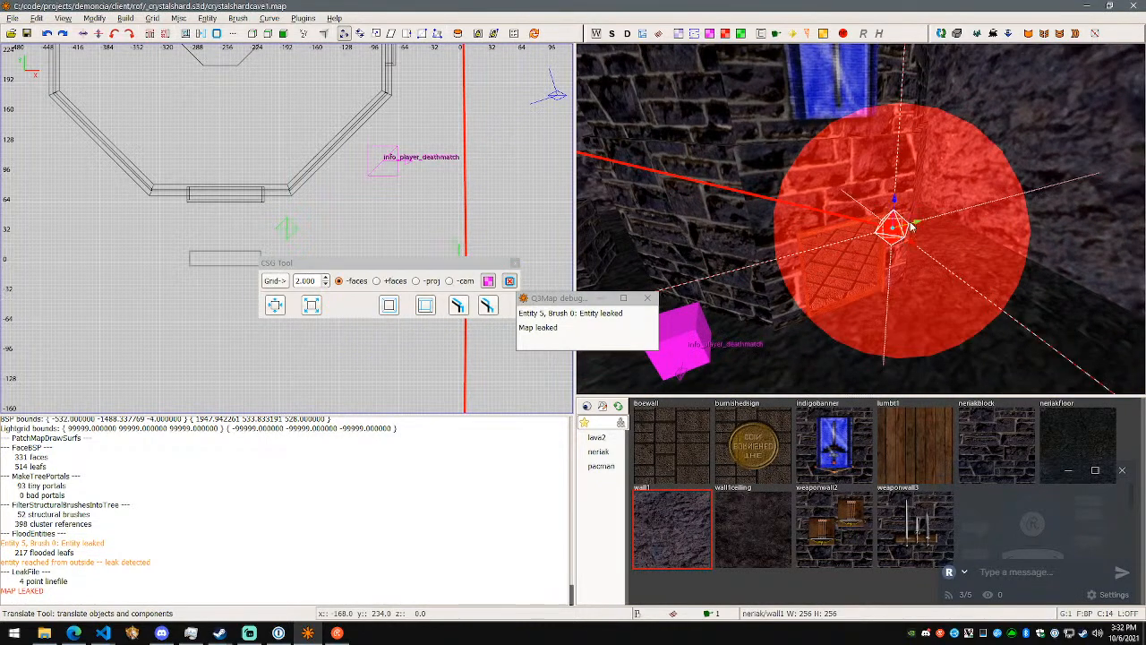
left_click_drag(914, 248, 1039, 299)
right_click(1039, 299)
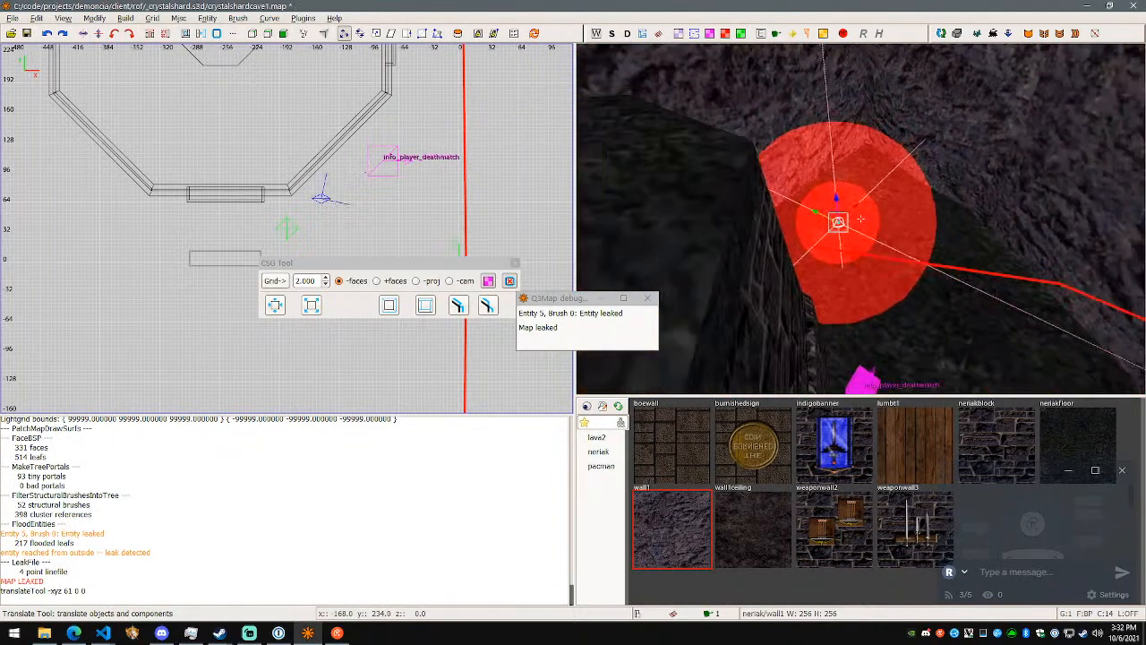
right_click(861, 219)
left_click_drag(923, 237, 978, 232)
key("ctrl+s")
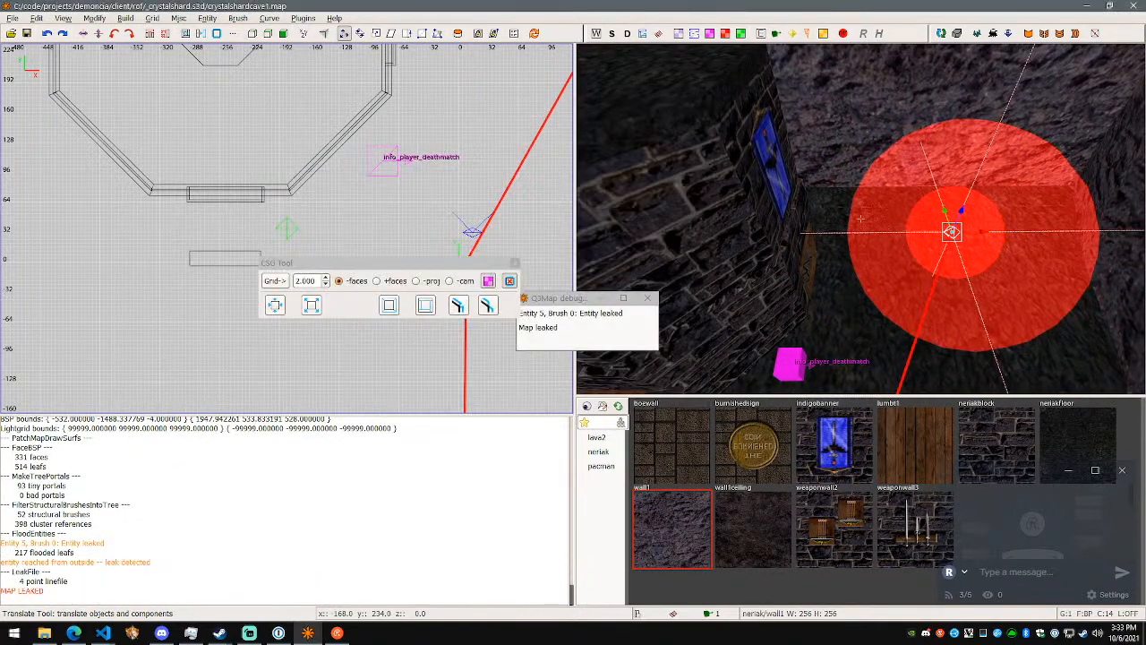
- Delete the moved light and run the build
right_click(861, 217)
key("Delete")
key("F5")
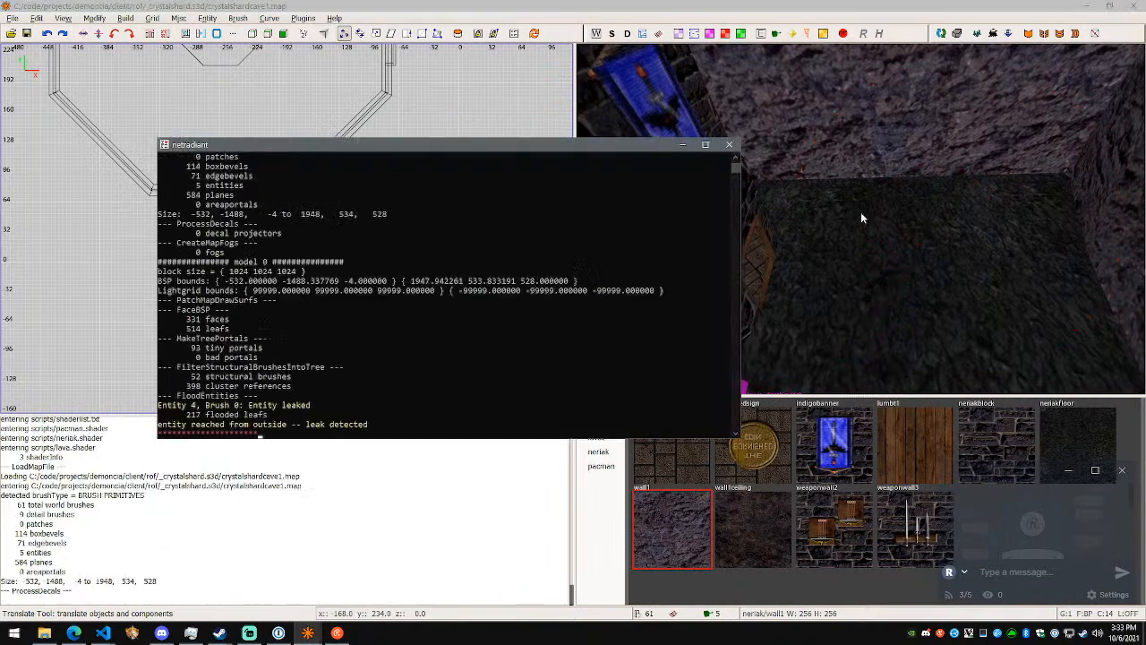
- Delete the green light near the banner where the new leak trace starts, and rebuild the map
right_click(861, 217)
key("w")
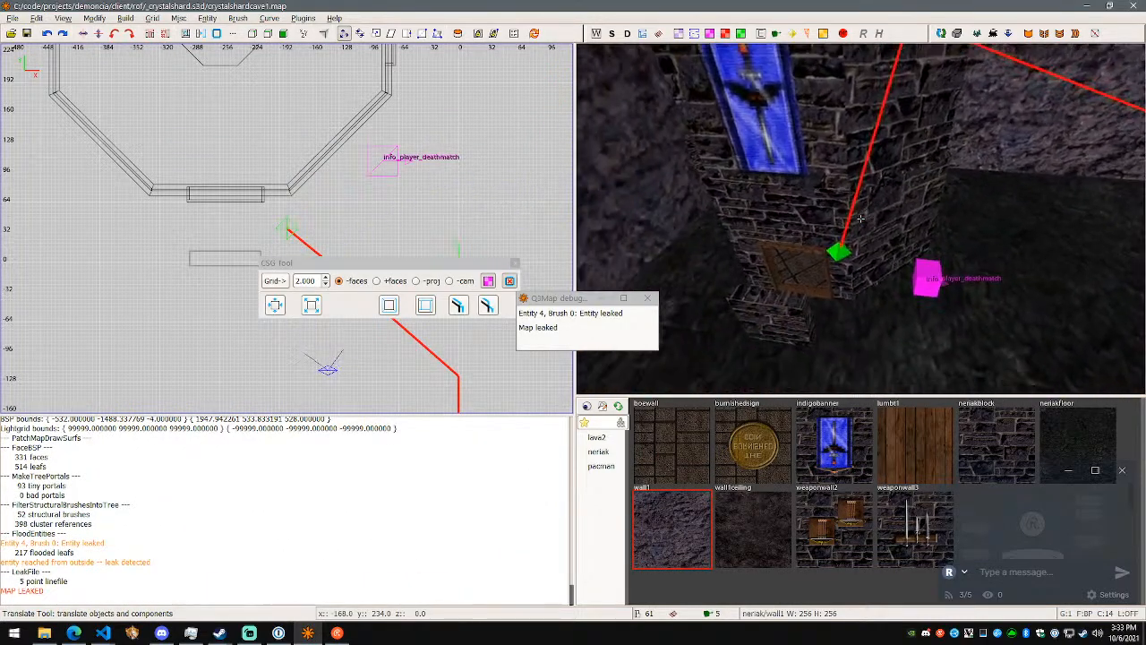
right_click(860, 218)
left_click(834, 265, "shift")
key("Escape")
left_click(840, 257, "shift")
key("BackSpace")
key("F5")
- Check the leak trace from info_player_deathmatch, and undo both light deletions and the three light moves
right_click(842, 244)
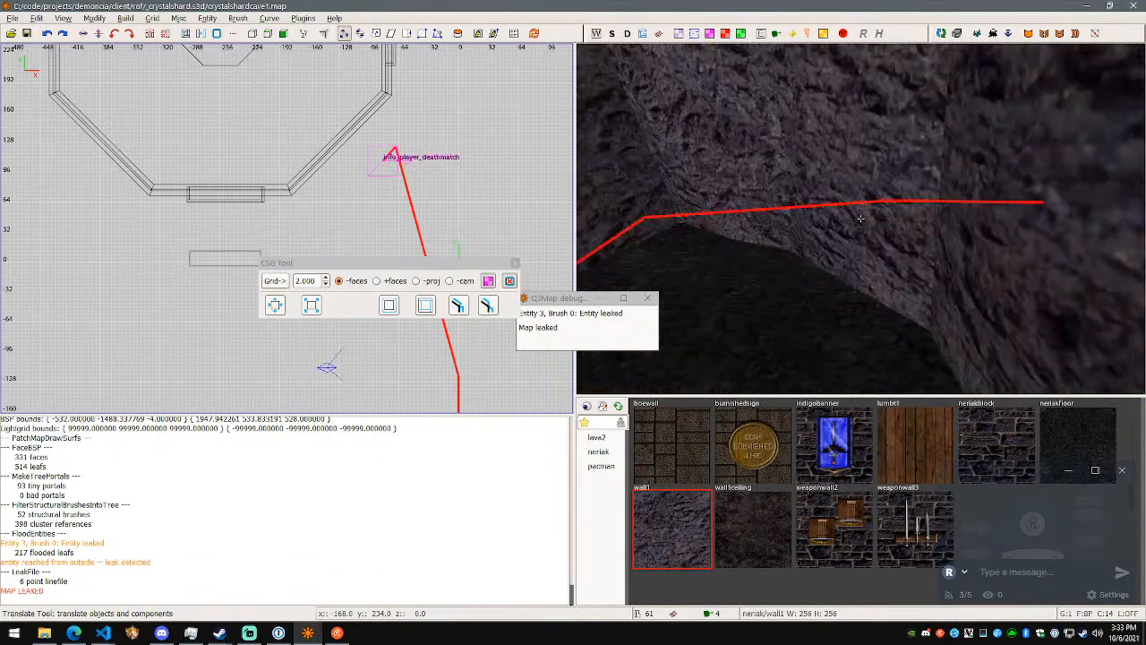
key("w")
right_click(860, 217)
key("ctrl+z")
right_click(860, 218)
key("s")
right_click(860, 218)
key("ctrl+z")
key("ctrl+z")
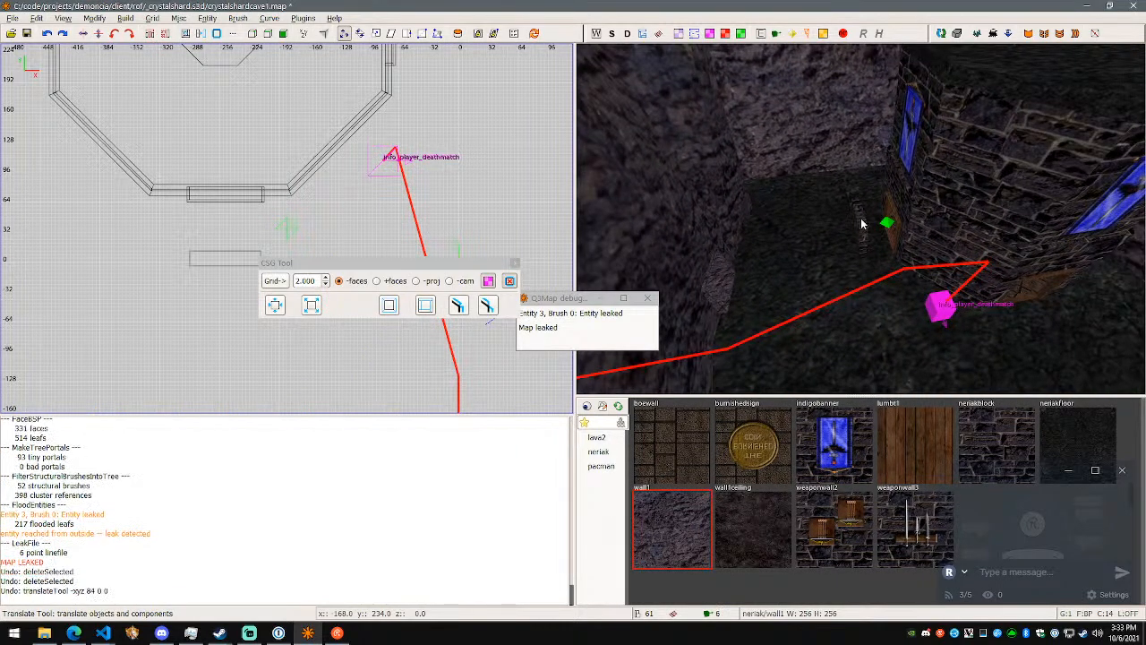
key("ctrl+z")
right_click(861, 223)
key("d")
right_click(861, 223)
key("ctrl+z")
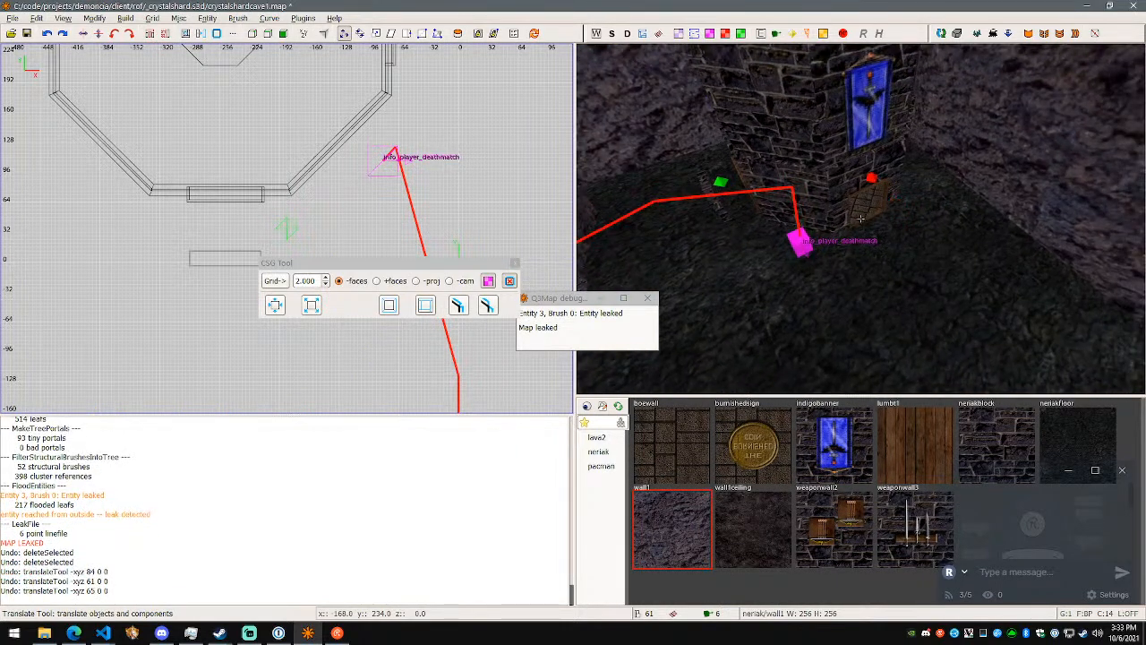
- Select the wall1 rock segment at the leak trace's end and examine its edges and corners against the neighbouring brushes for gaps
right_click(862, 224)
key("w")
right_click(861, 217)
left_click(870, 252, "shift")
right_click(841, 263)
key("w")
right_click(862, 224)
right_click(861, 224)
key("w")
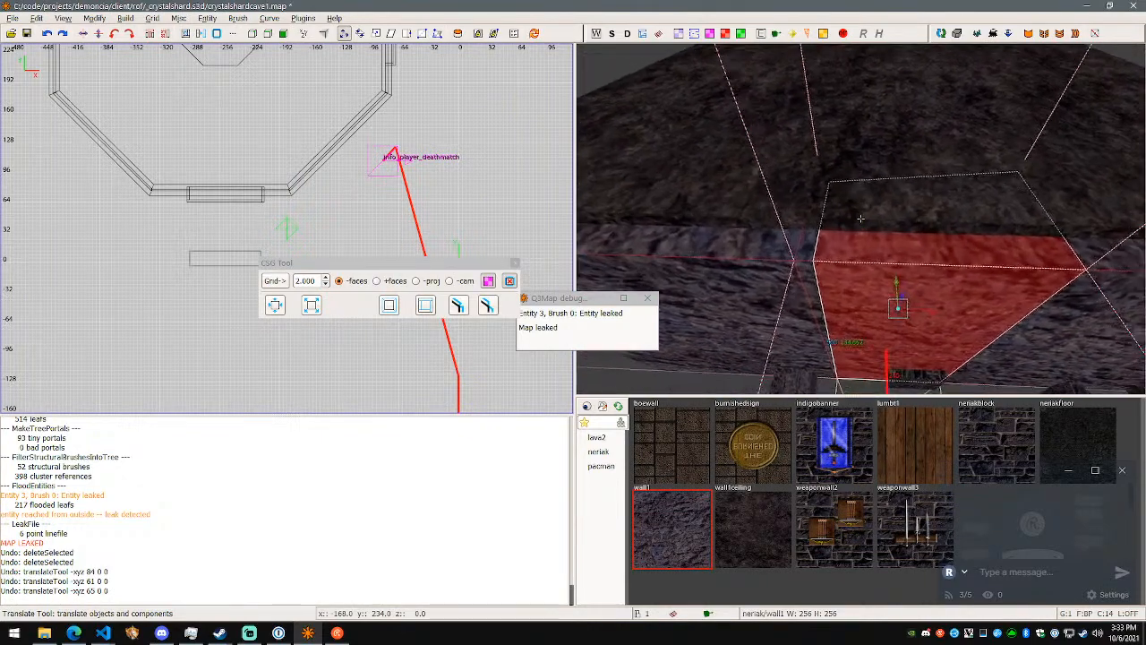
key("w")
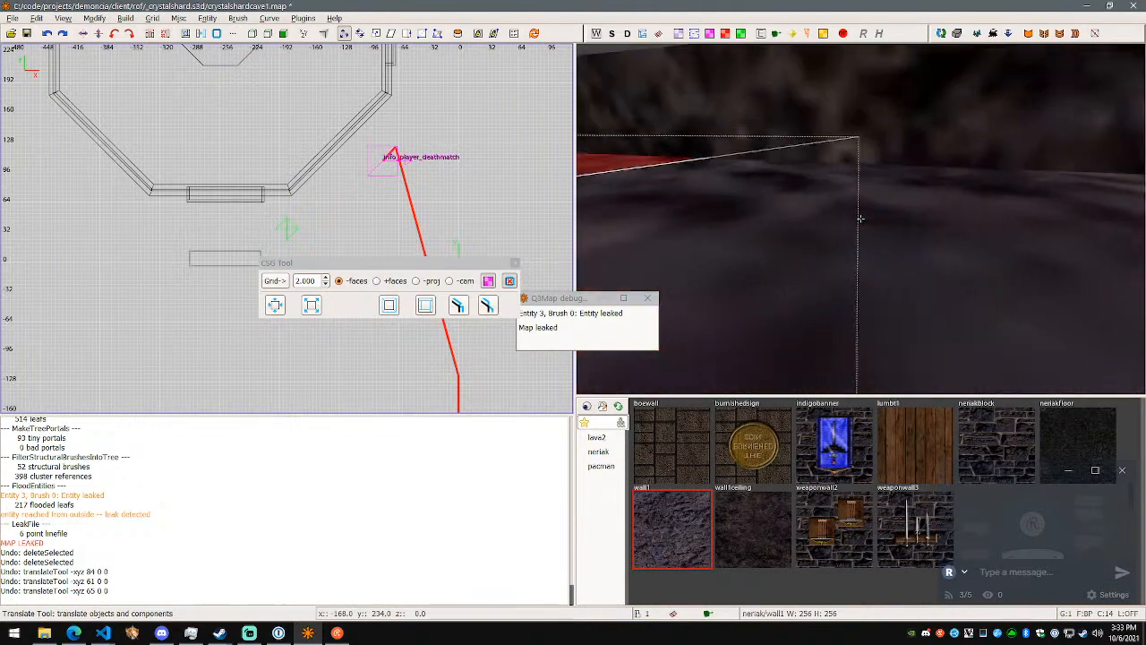
key("w")
key("w")
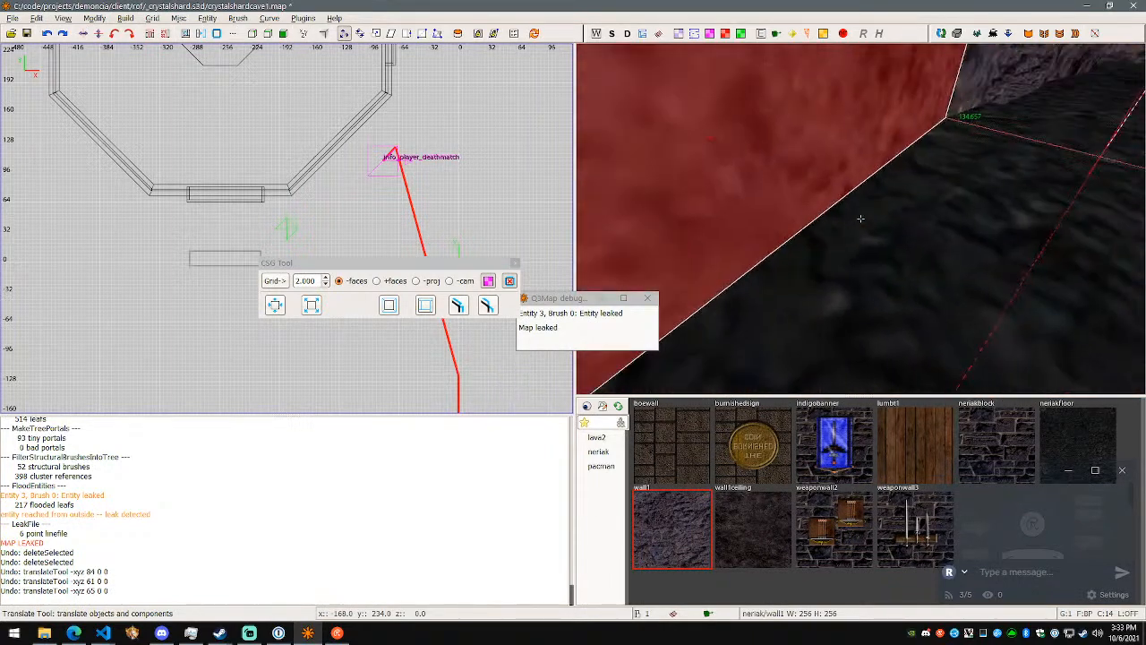
key("w")
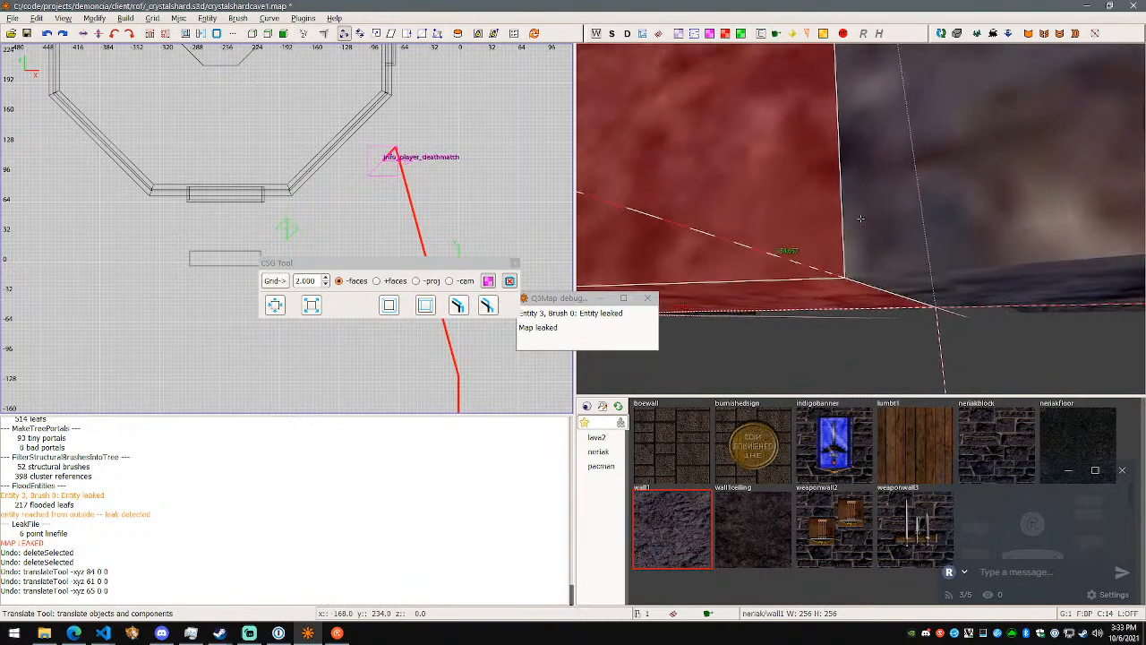
key("w")
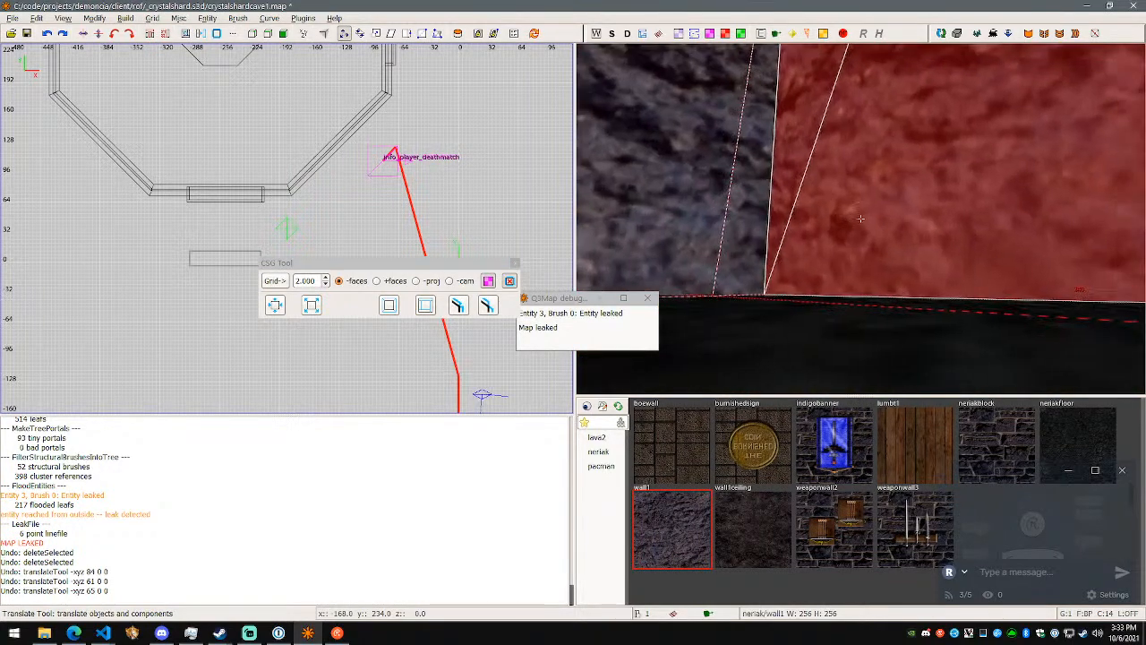
key("w")
- Select the adjoining rock segments in turn to compare their seams, and switch back to the browser's KatsBits leak topic
key("w")
key("d")
key("a")
right_click(861, 217)
left_click(860, 217)
left_click(822, 183)
left_click(791, 260)
left_click(720, 282)
right_click(720, 282)
key("w")
right_click(860, 218)
left_click(903, 248)
left_click(828, 255)
left_click(905, 251)
left_click(827, 251)
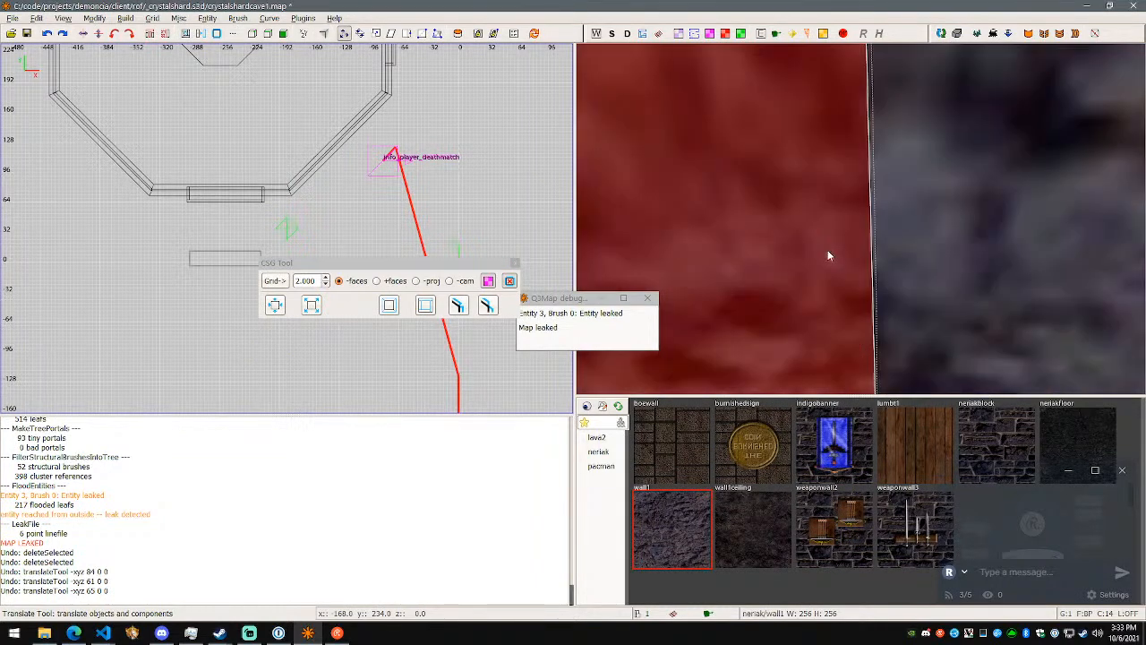
right_click(827, 251)
right_click(860, 218)
left_click(923, 221)
key("alt+Tab")
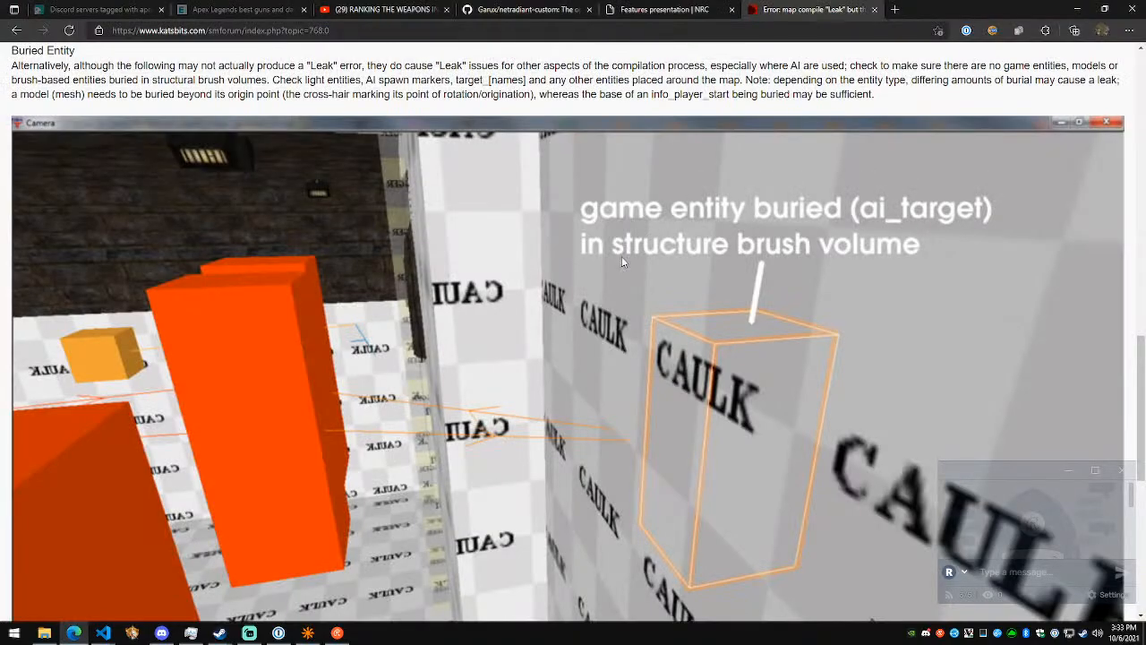
- Read the forum topic's Duplicate Plane advice and the netradiant-custom feature lists for ways to fix the leak
scroll(637, 249, "down", 10)
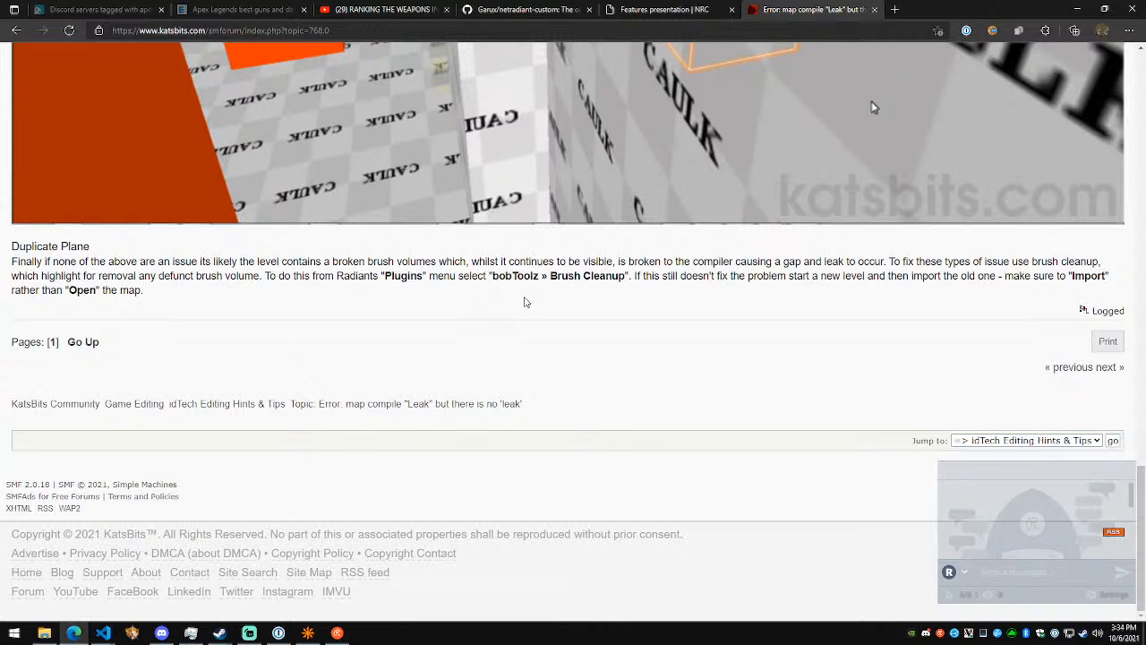
left_click(662, 8)
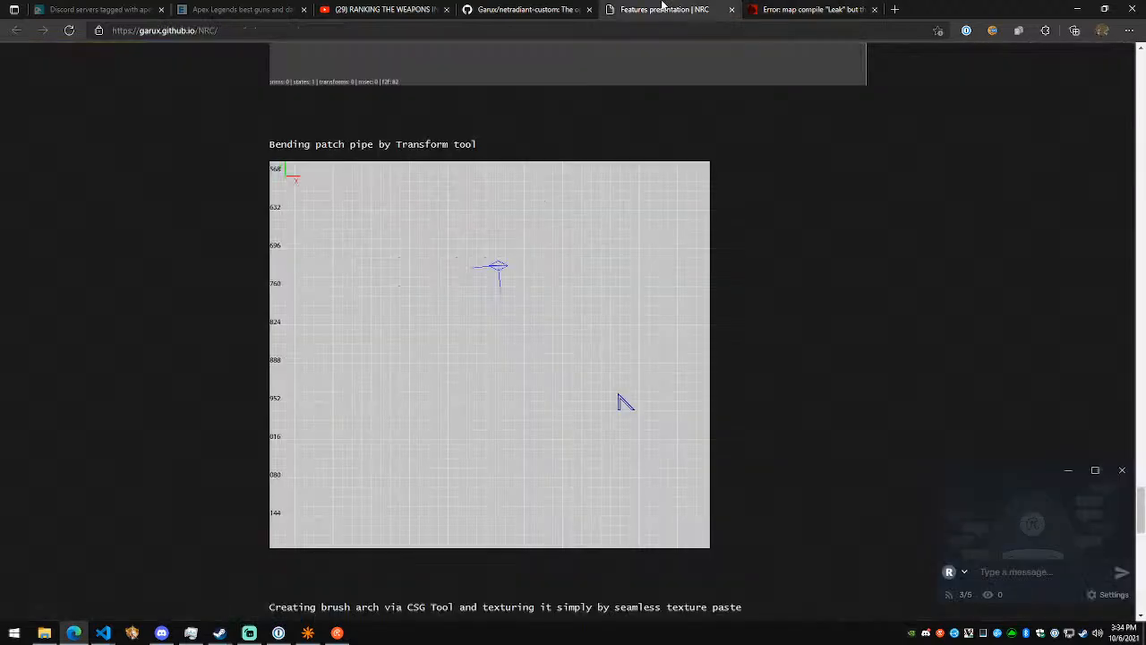
scroll(795, 331, "down", 10)
left_click(525, 8)
scroll(636, 263, "down", 15)
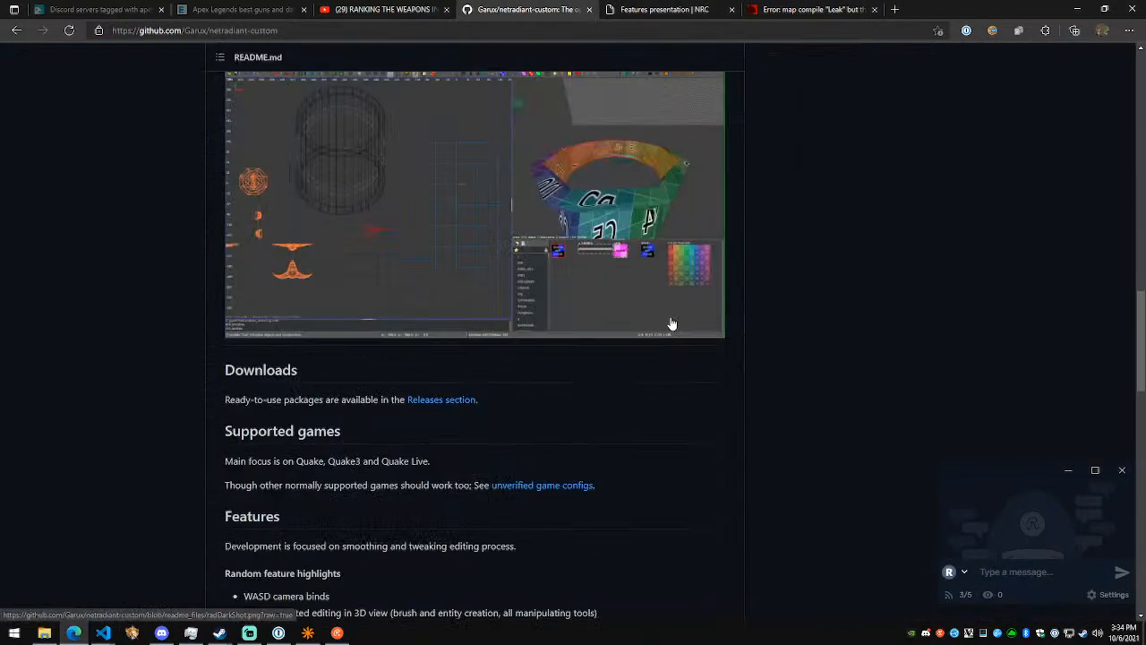
scroll(661, 331, "down", 10)
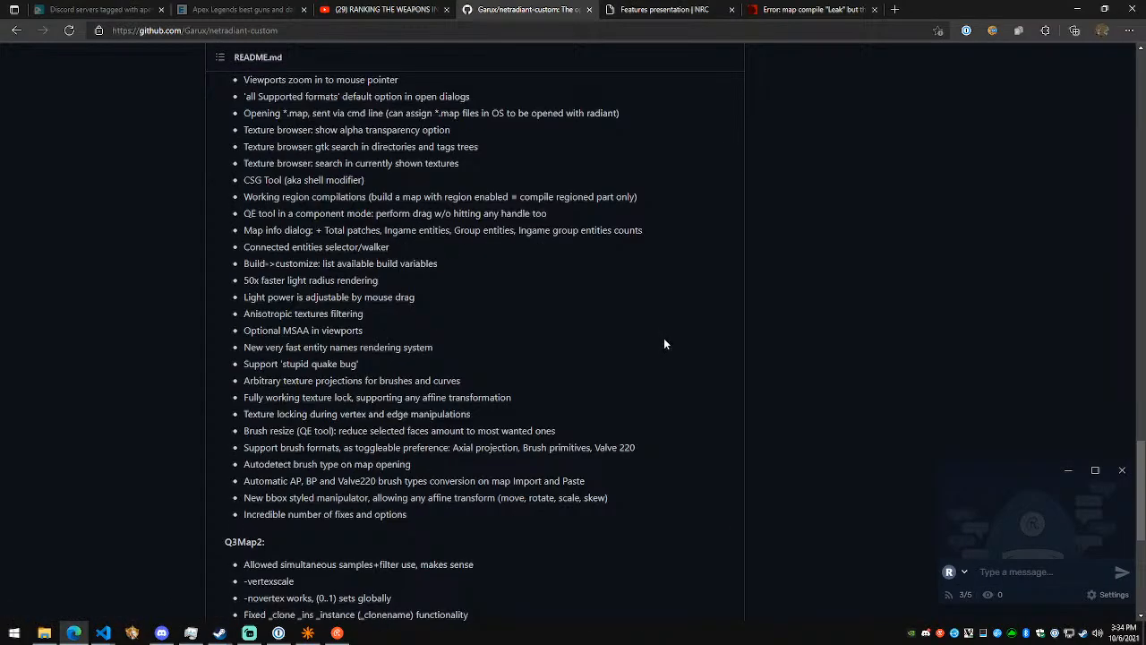
- Switch back to NetRadiant, dismiss the Q3Map debug report, and save crystalshardcave1
key("alt+Tab")
right_click(739, 275)
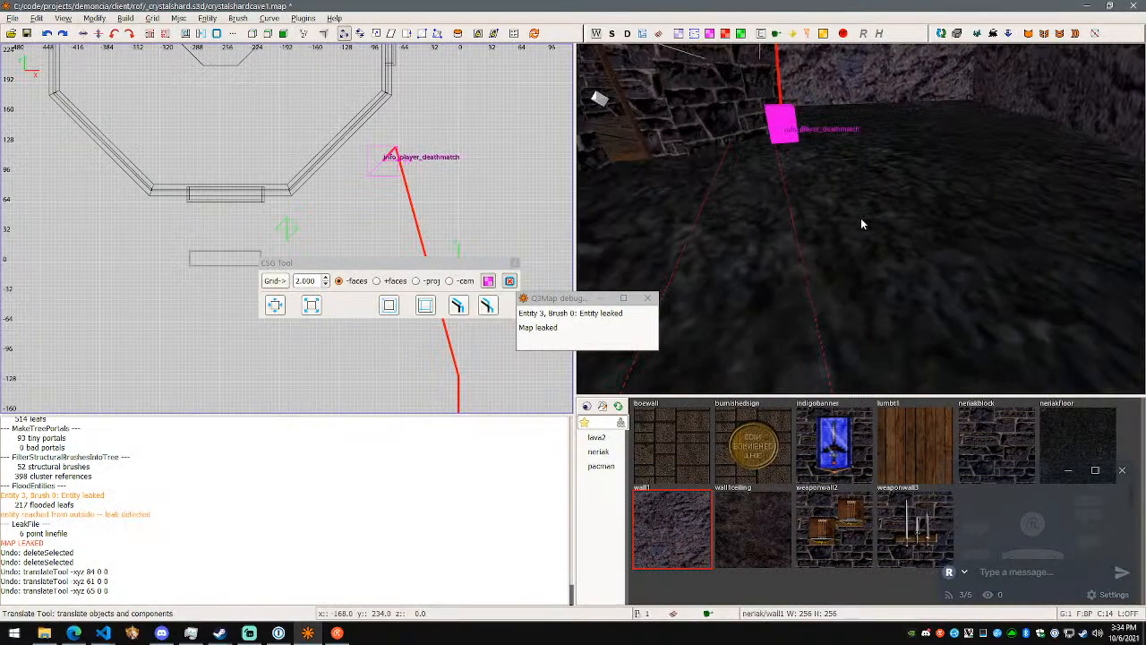
left_click(656, 297)
right_click(777, 276)
key("ctrl+s")
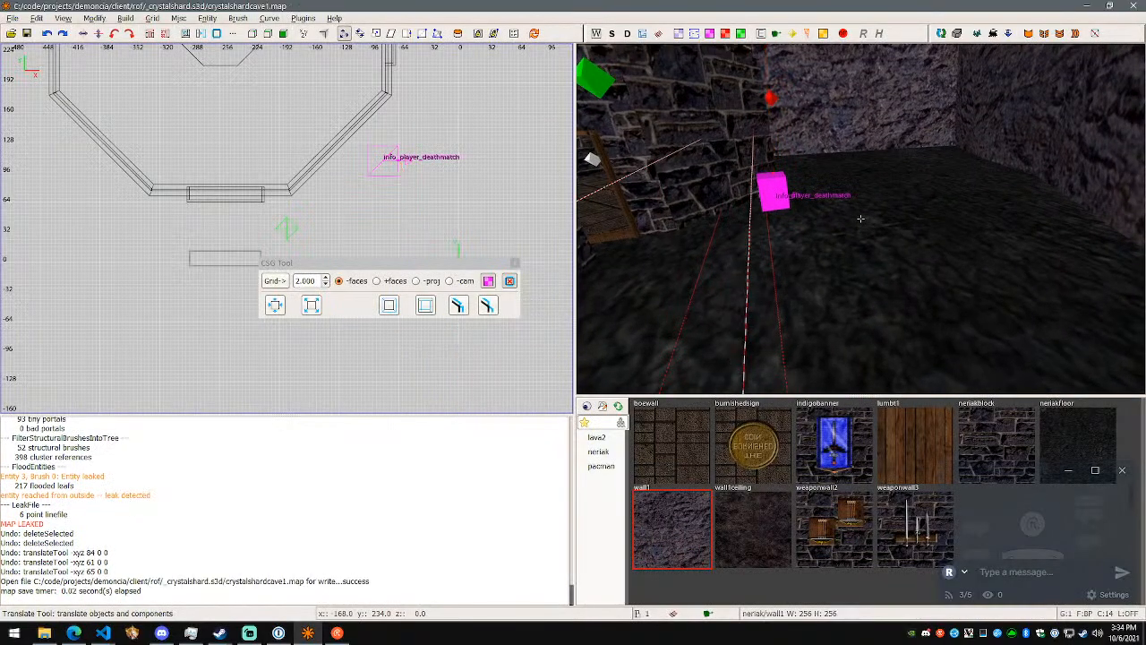
- Clone the selected wall1 rock segment, scale the copy by about 1.07 × 1.03 × 0.99, and save the map
key("s")
key("w")
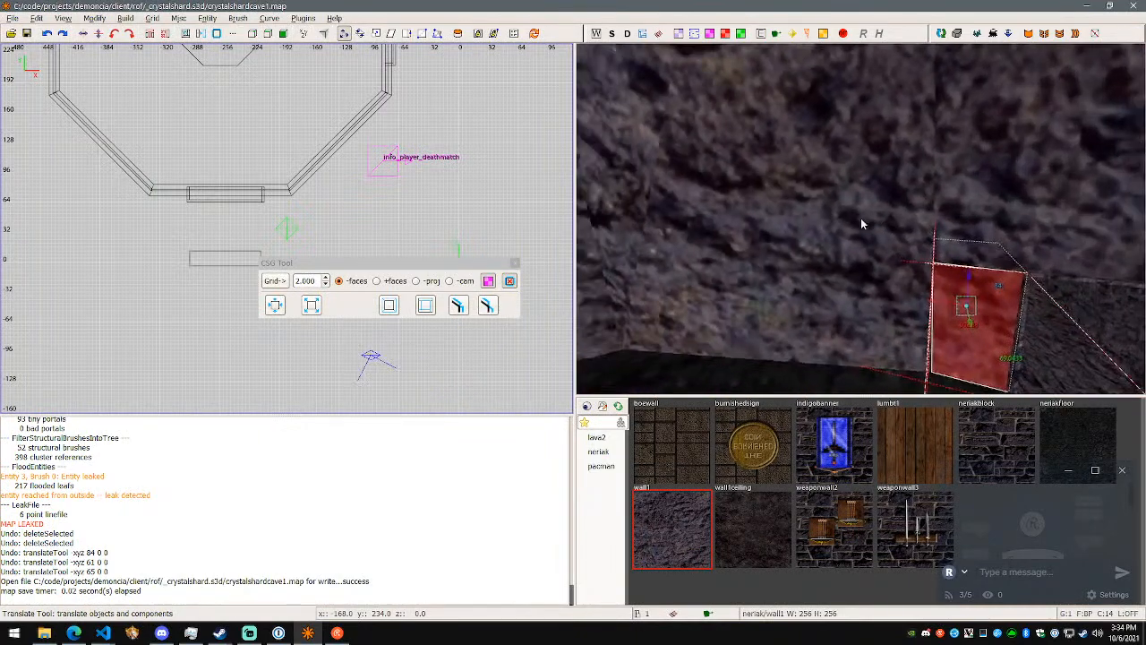
key("s")
right_click(861, 218)
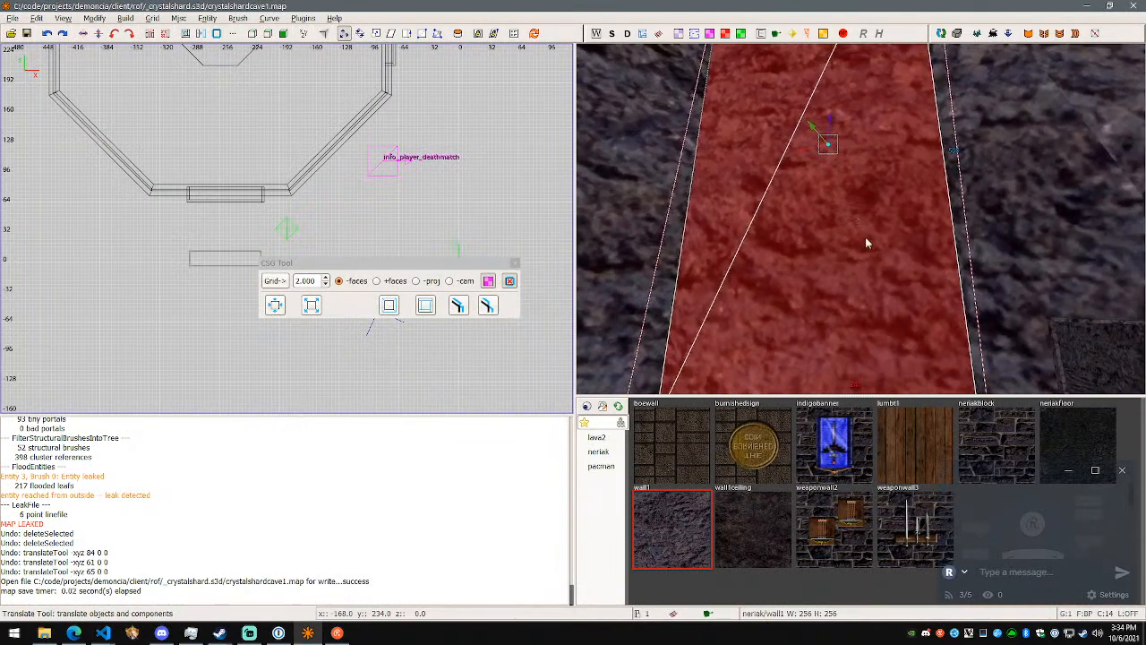
key("space")
key("s")
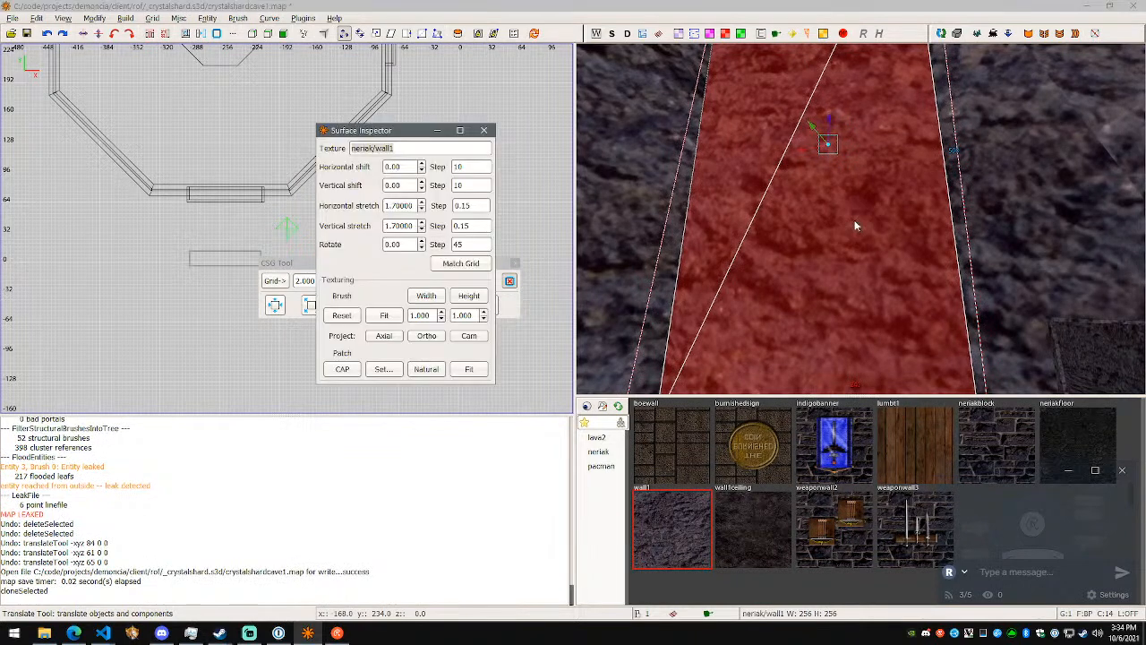
left_click(484, 130)
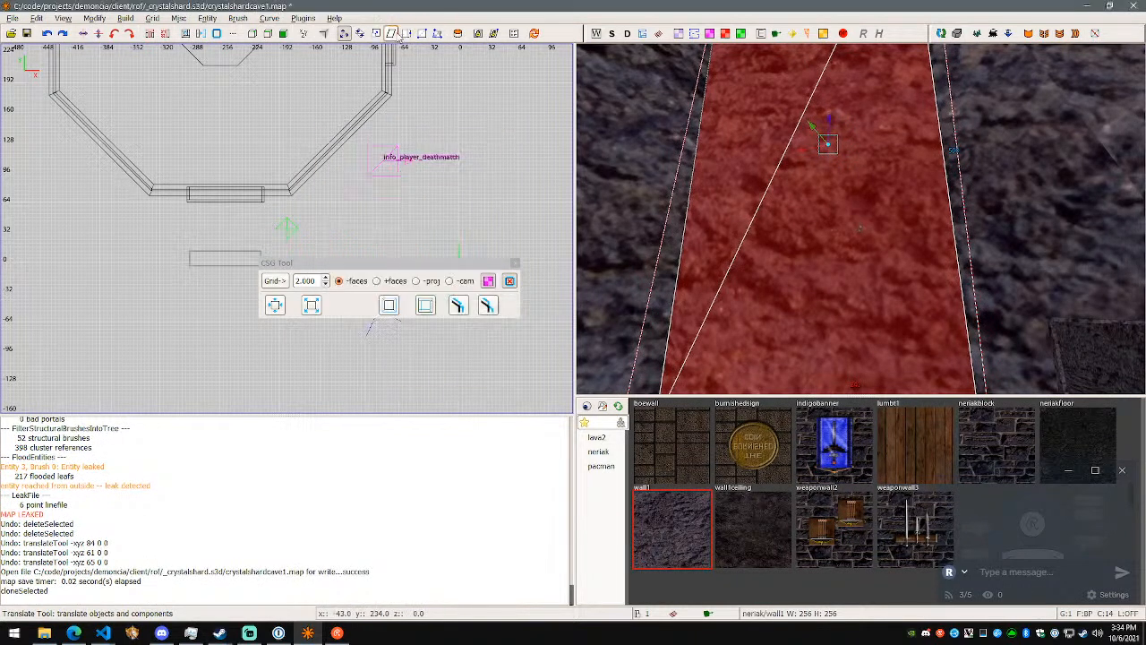
left_click(377, 33)
left_click_drag(833, 144, 825, 147)
key("ctrl+s")
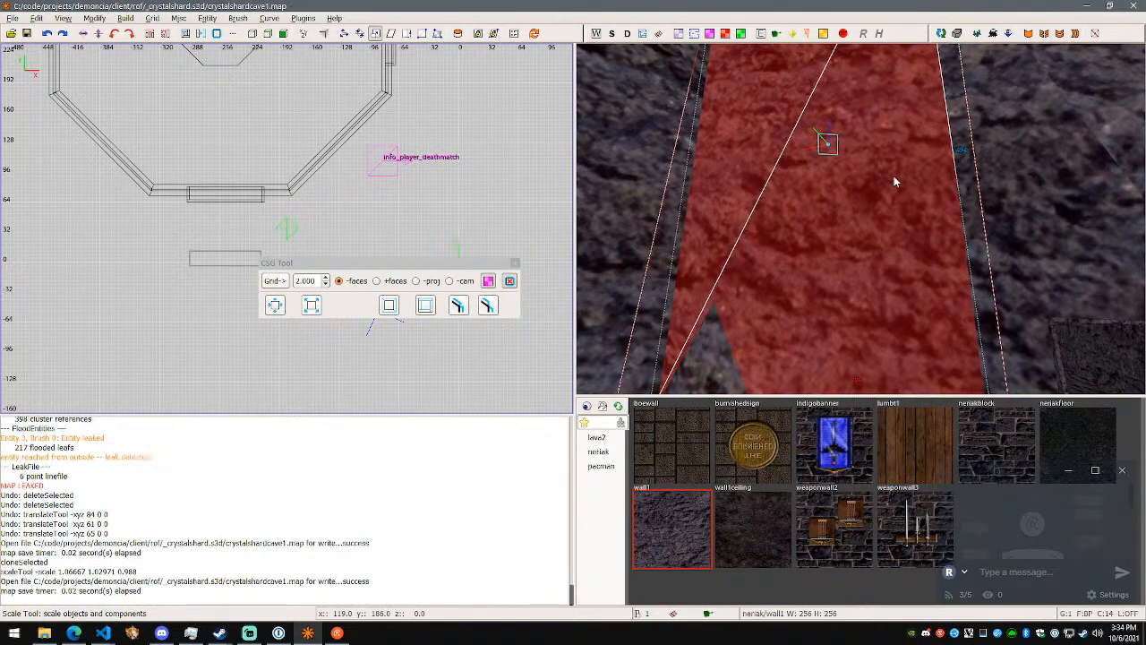
- Rebuild the map to recheck the leak trace, and delete the scaled copy of the rock segment
key("F5")
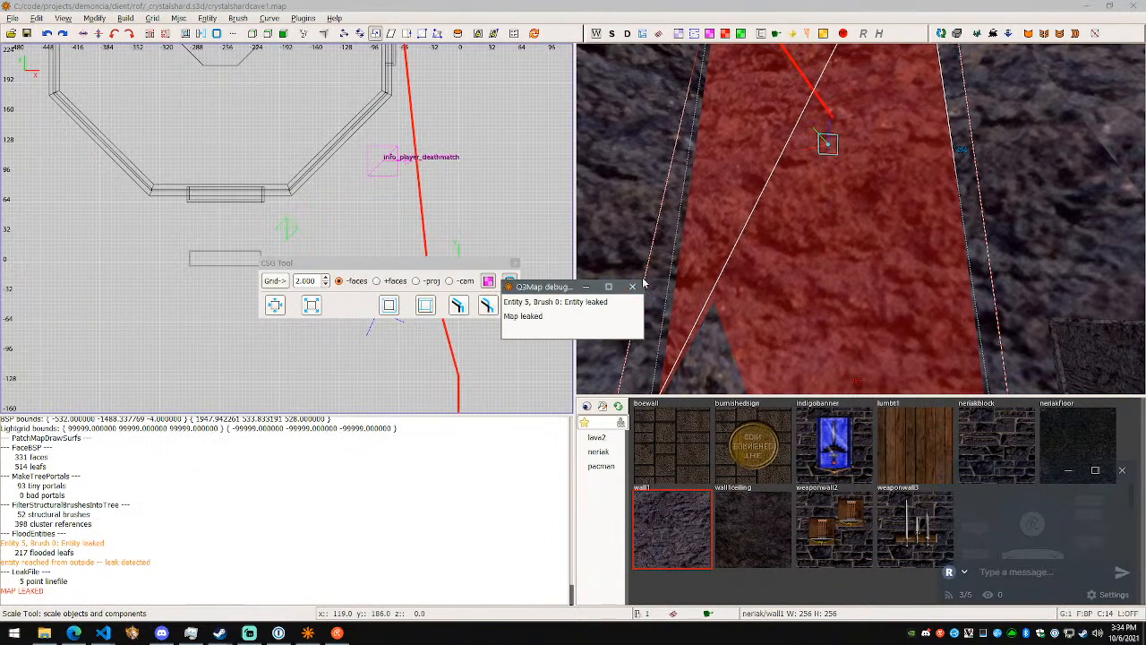
left_click(632, 286)
right_click(723, 268)
key("w")
key("w")
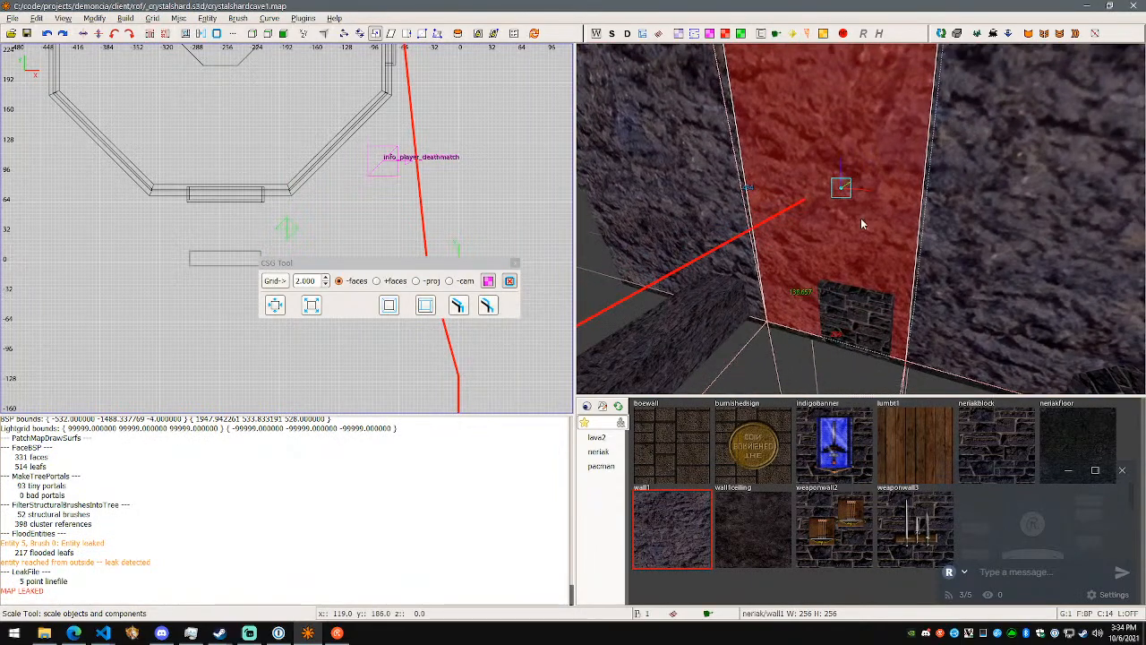
key("BackSpace")
- Move the small stone-brick block away from the rear of the rock wall, and save and rebuild the map
left_click(865, 310, "shift")
right_click(866, 310)
key("d")
right_click(860, 218)
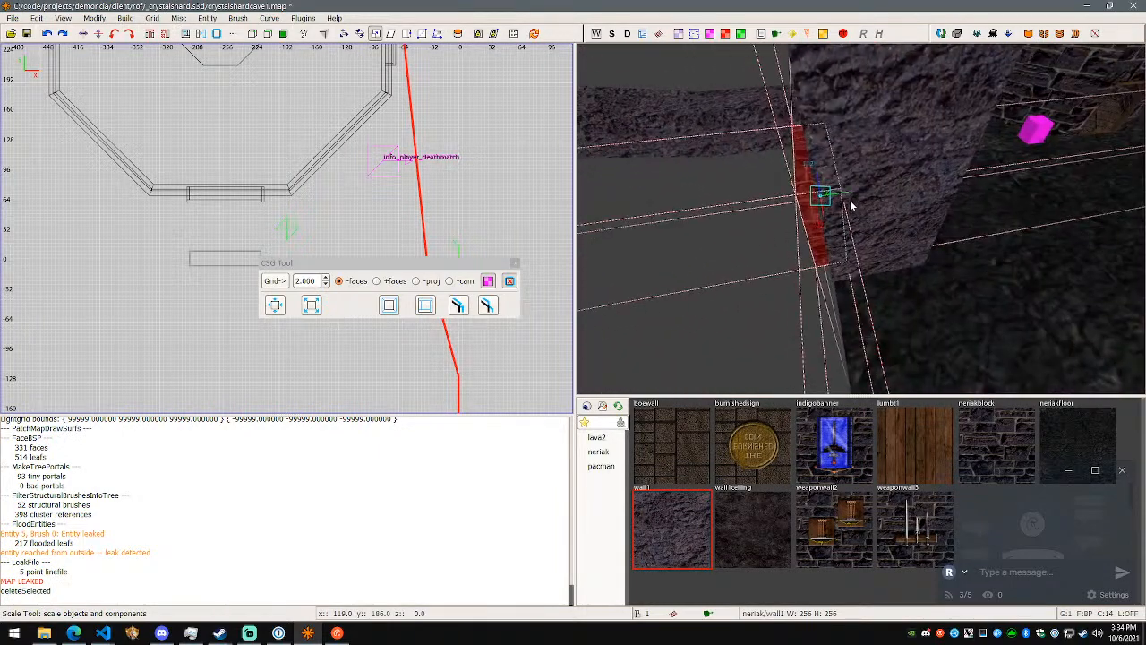
key("w")
left_click_drag(849, 194, 763, 205)
key("ctrl+s")
key("F5")
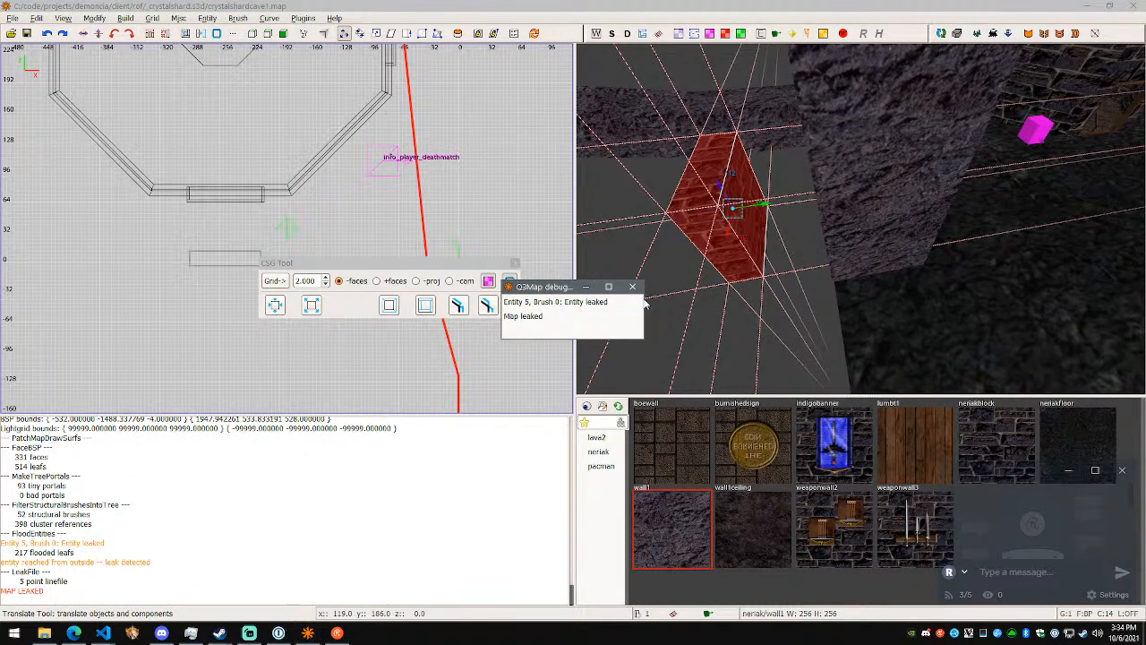
- Follow the leak trace to the wall1 rock segment at its end, and delete that segment
left_click(633, 286)
right_click(641, 296)
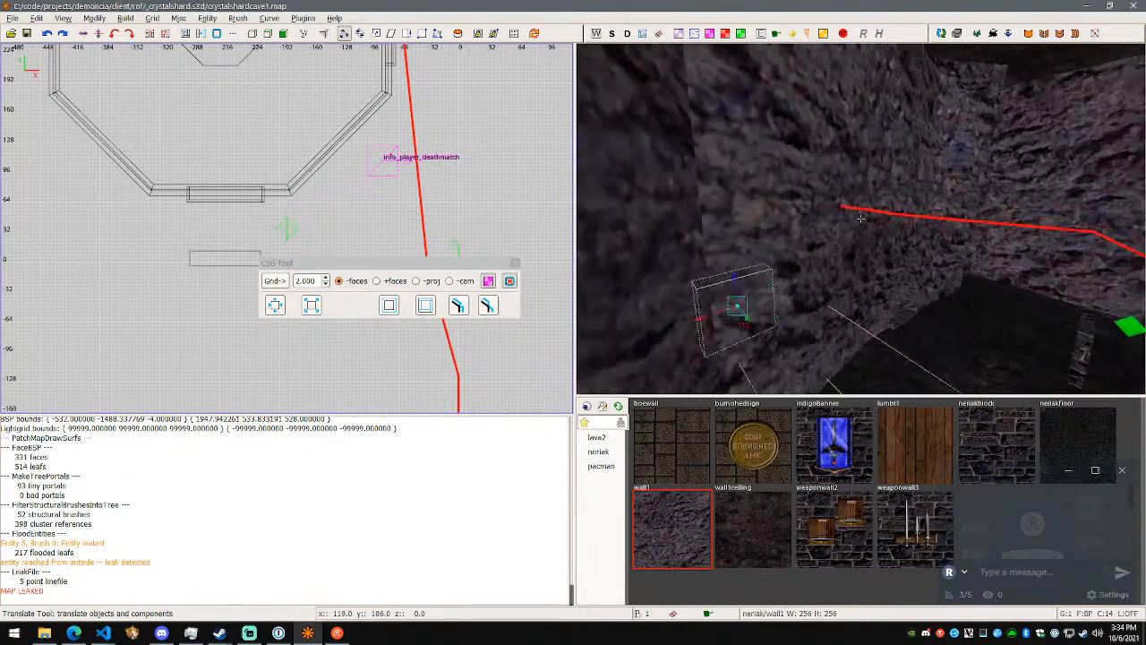
right_click(860, 219)
key("Escape")
left_click(839, 223, "shift")
right_click(1011, 252)
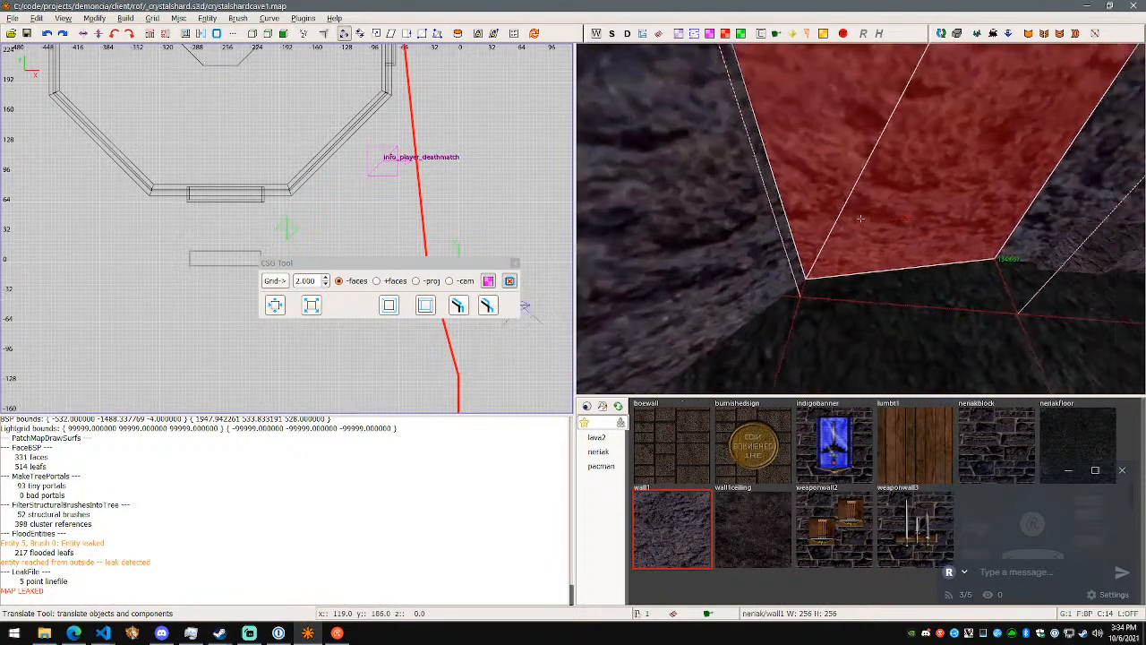
right_click(860, 218)
right_click(860, 219)
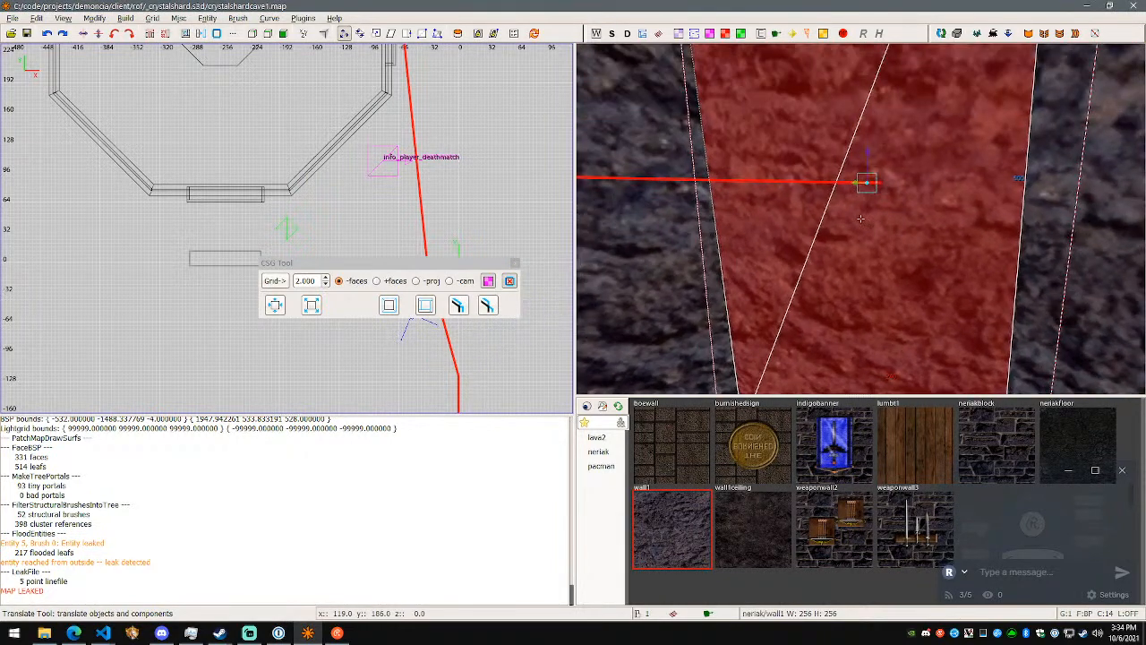
right_click(860, 218)
key("BackSpace")
left_click(740, 205, "shift")
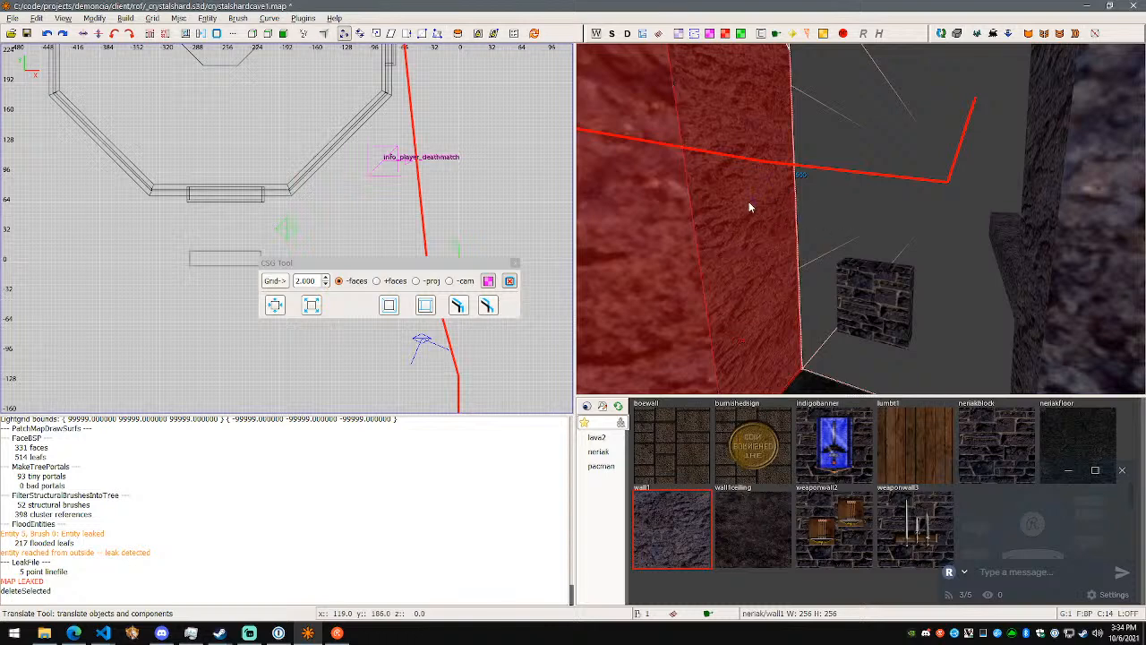
key("q")
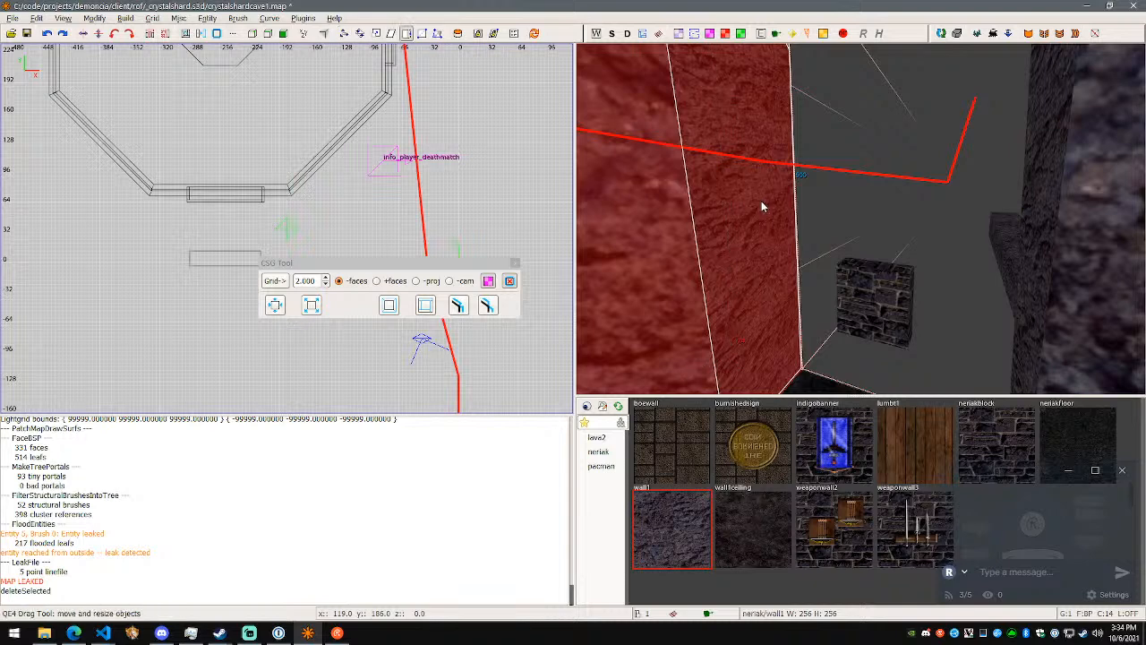
key("Escape")
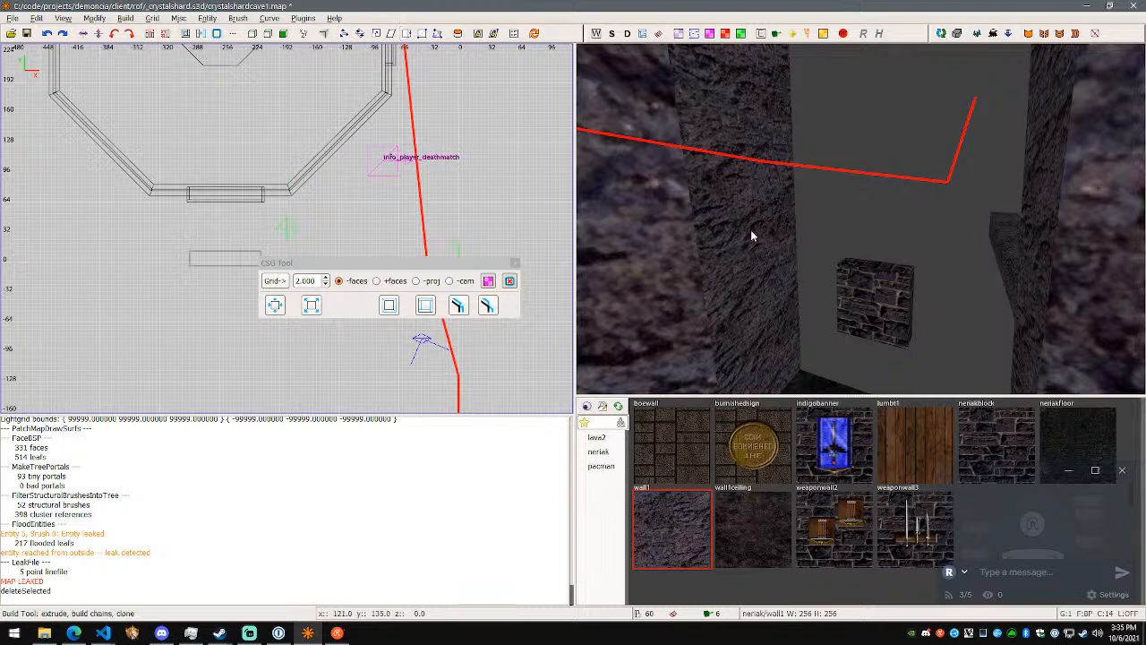
right_click_drag(751, 230, 758, 230)
key("w")
right_click_drag(861, 219, 884, 220)
key("w")
- Try to extrude the adjoining rock segment's side face across the opening and reshape the new piece, and undo both changes
left_click(900, 220, "shift")
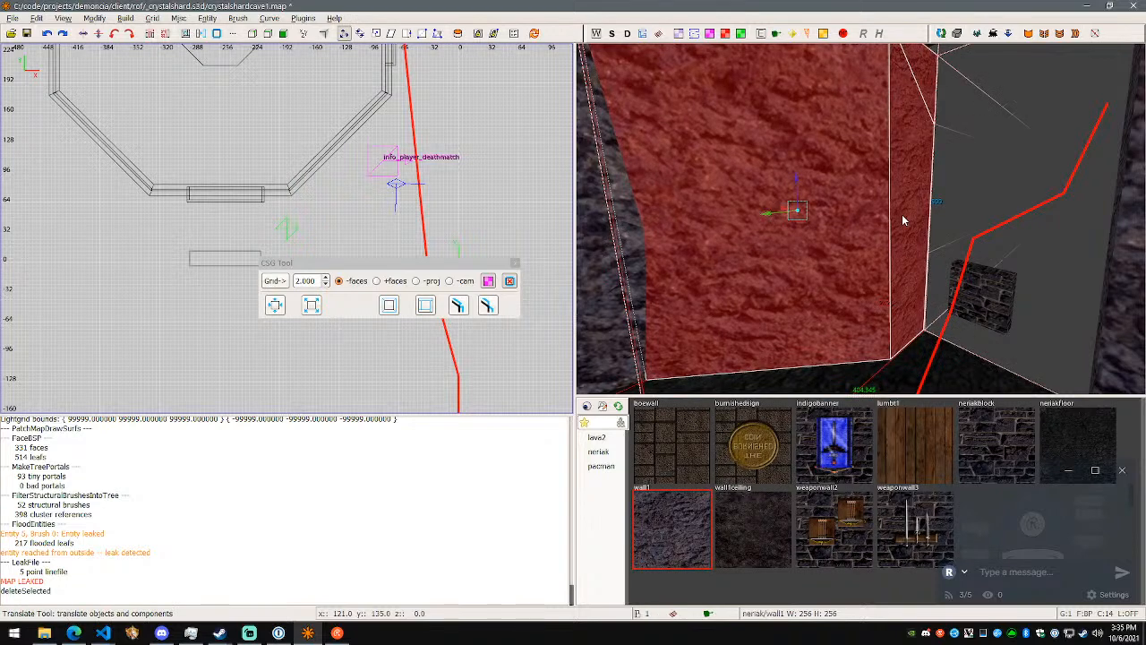
key("b")
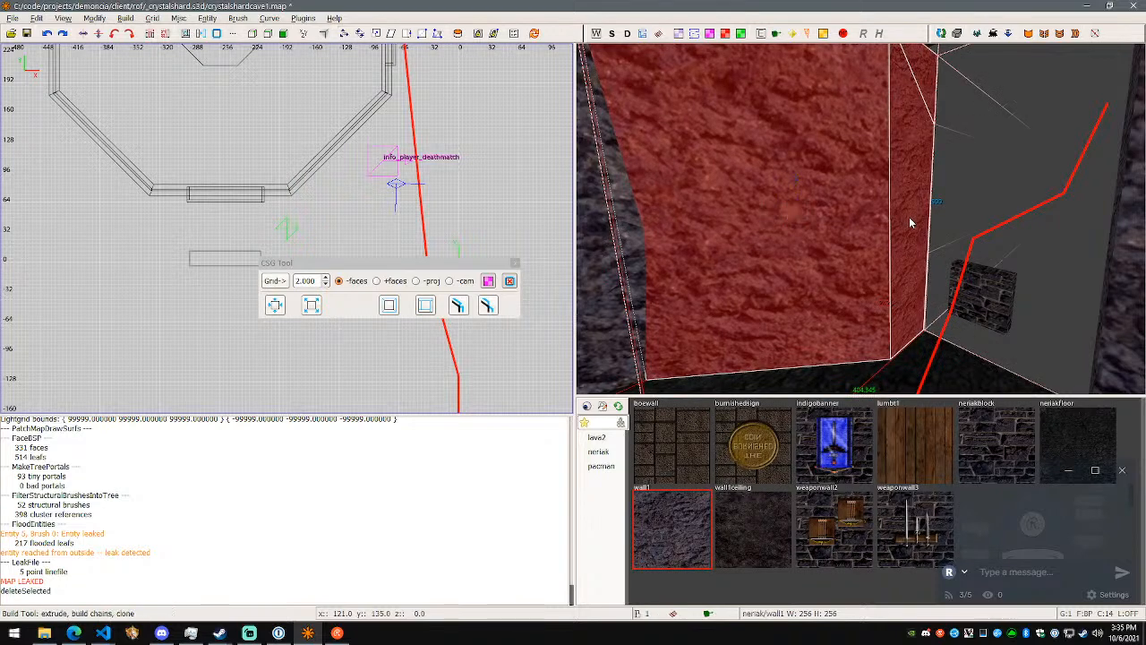
right_click_drag(985, 248, 1012, 249)
mouse_move(861, 219)
right_mouse_down()
mouse_move(842, 215)
mouse_move(862, 225)
right_mouse_up()
key("w")
left_click_drag(834, 265, 826, 289, "ctrl")
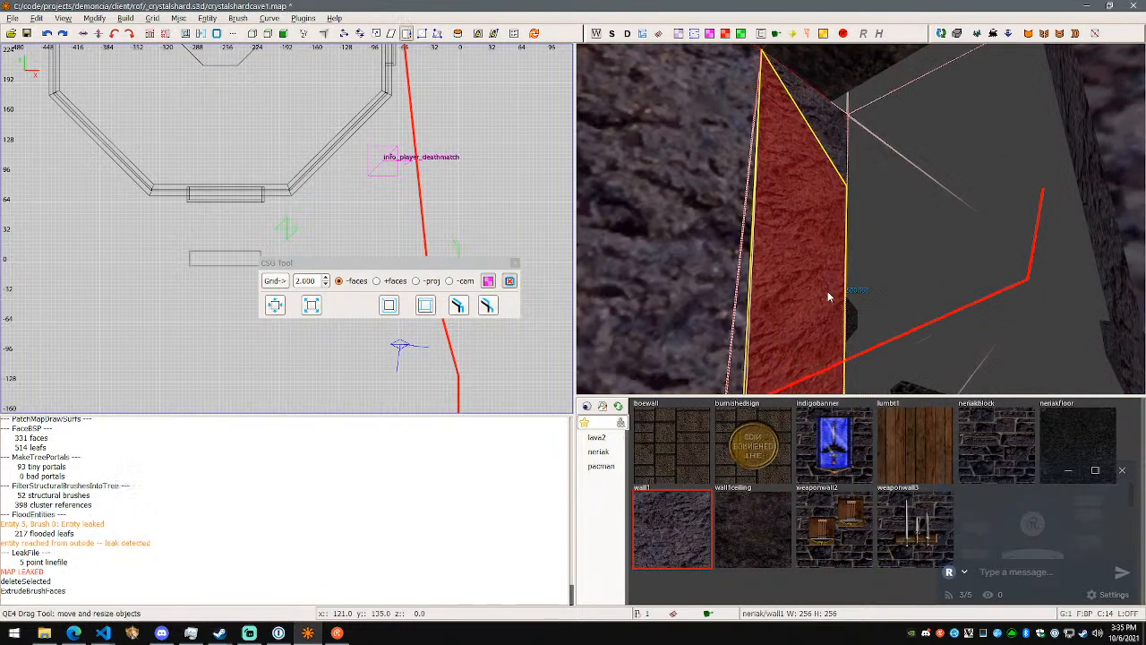
key("ctrl+z")
mouse_move(901, 269)
right_mouse_down()
mouse_move(860, 217)
mouse_move(827, 222)
right_mouse_up()
key("ctrl+z")
- Retry the side-face extrusion into the opening with another resize, and undo it
left_click(864, 180, "shift")
left_click_drag(792, 209, 869, 224, "ctrl")
right_click_drag(868, 225, 860, 219)
key("ctrl+z")
key("ctrl+z")
- Try extruding the adjoining segment's exposed side face toward the far edge of the opening, and undo the extrusion and its resize
key("b")
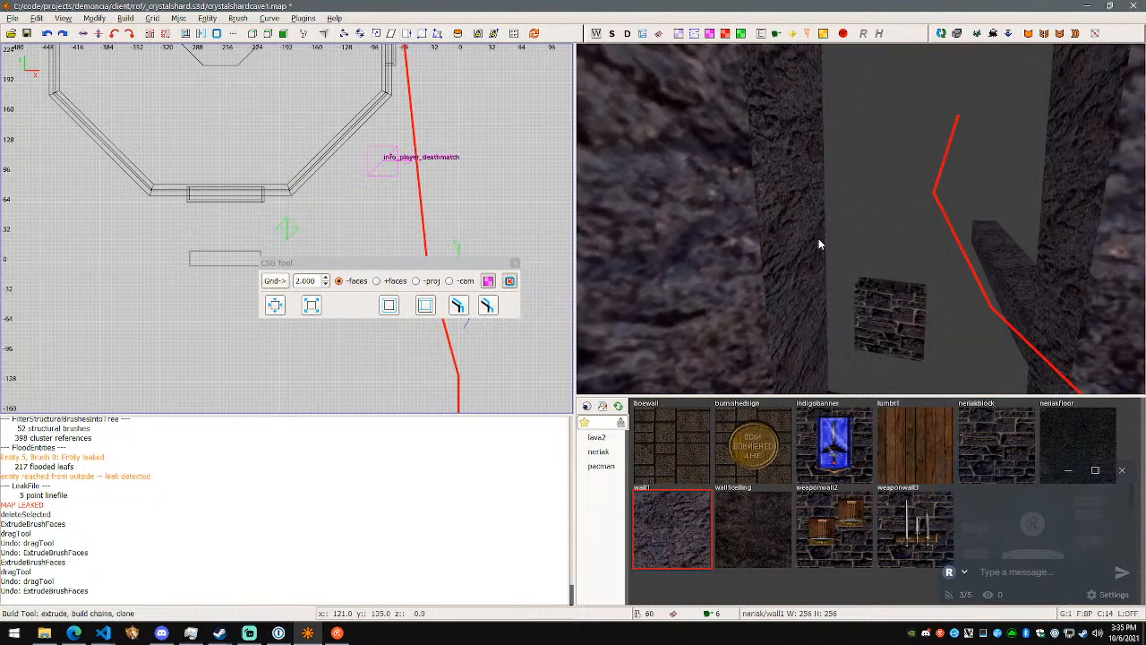
left_click(775, 243, "shift")
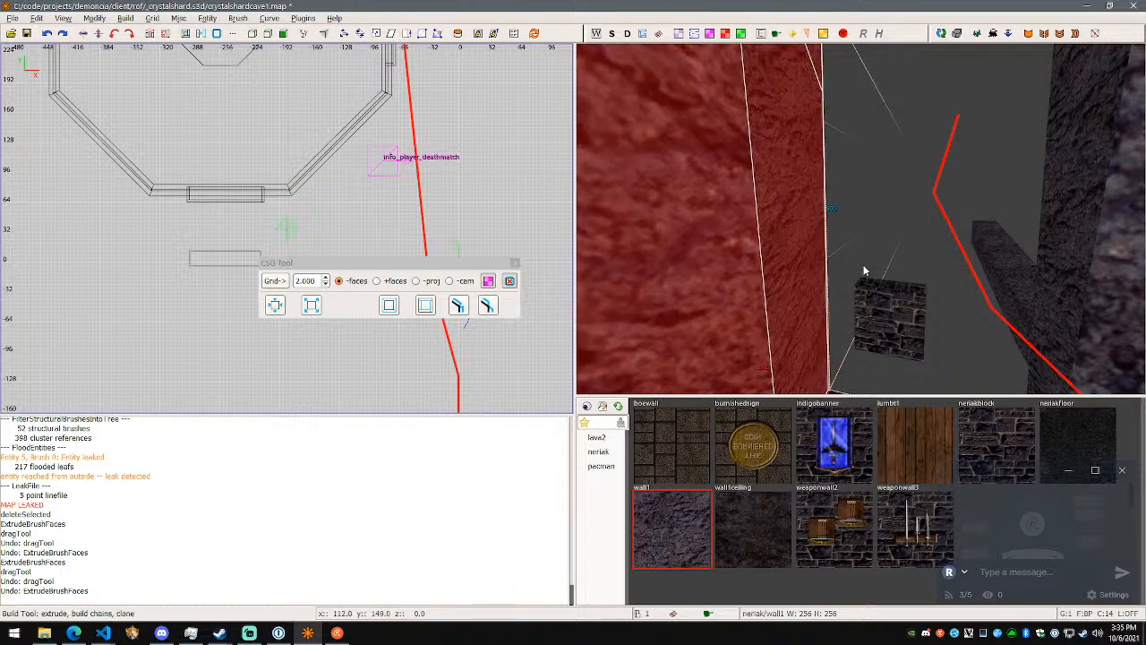
left_click_drag(831, 269, 1009, 331)
left_click_drag(818, 291, 830, 289)
key("Escape")
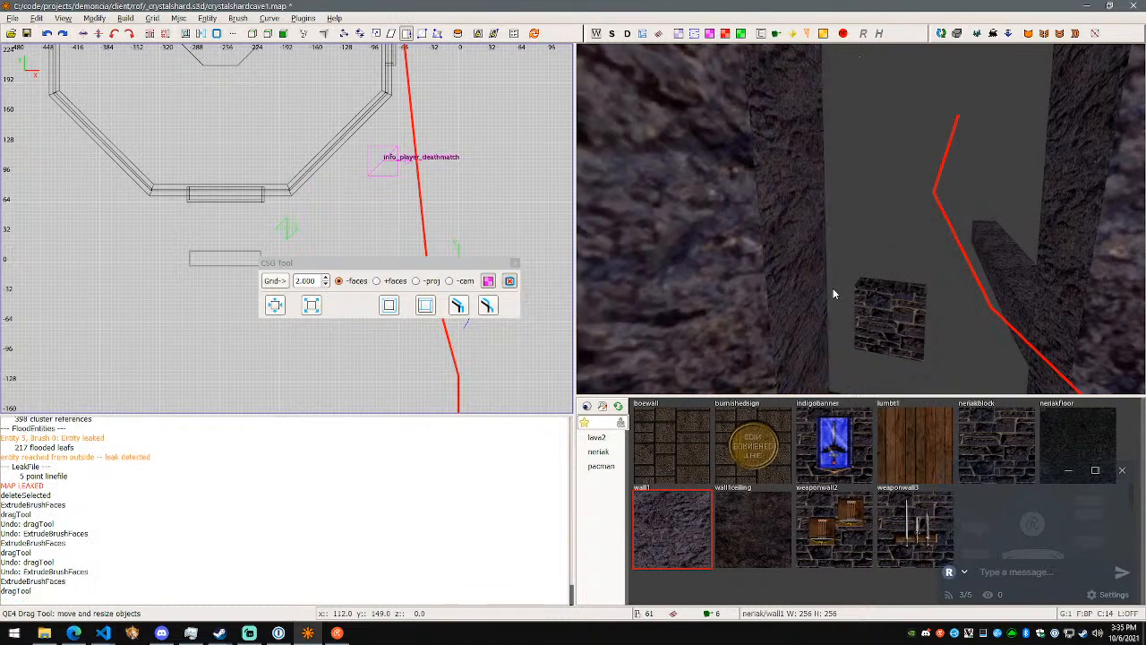
key("ctrl+z")
left_click(811, 284, "shift")
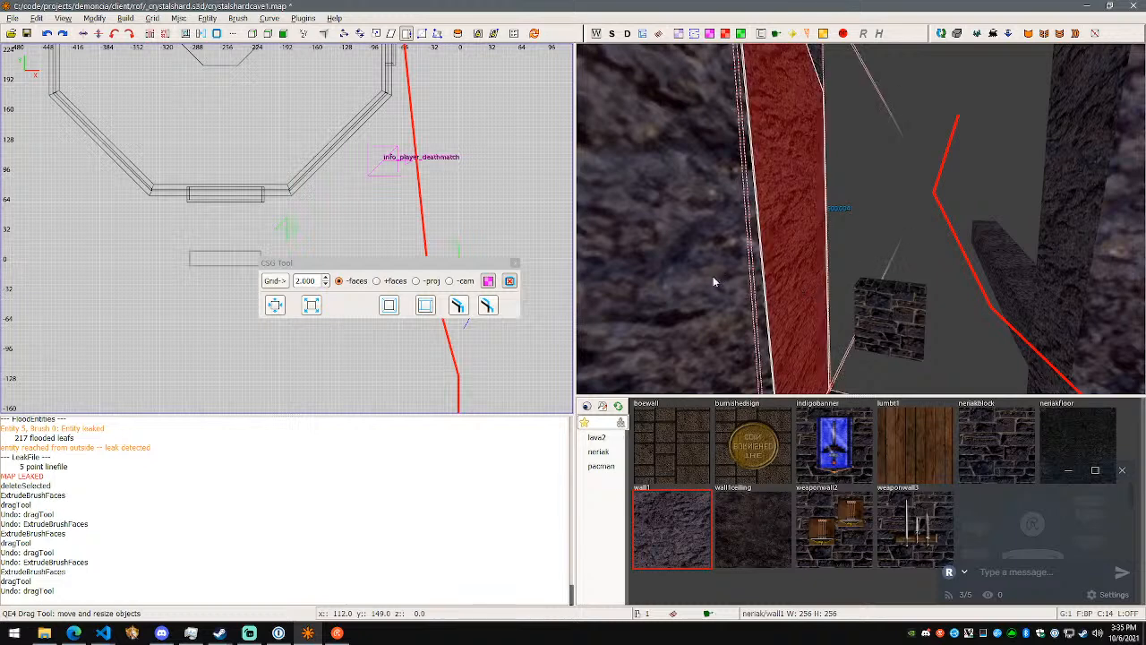
key("ctrl+z")
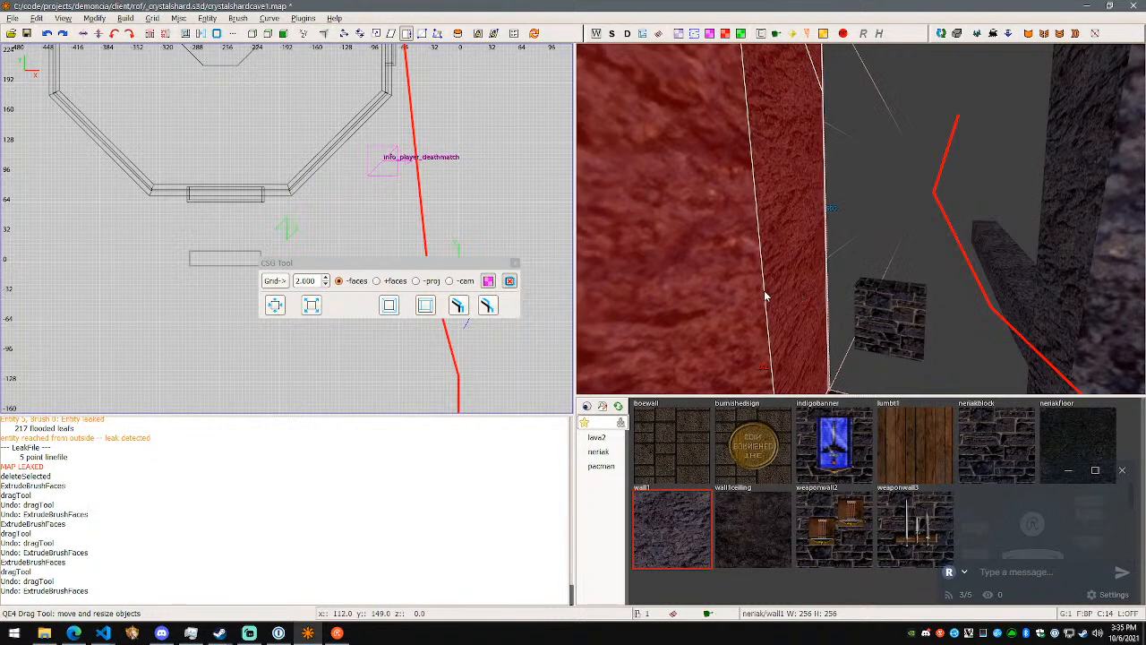
right_click(813, 278)
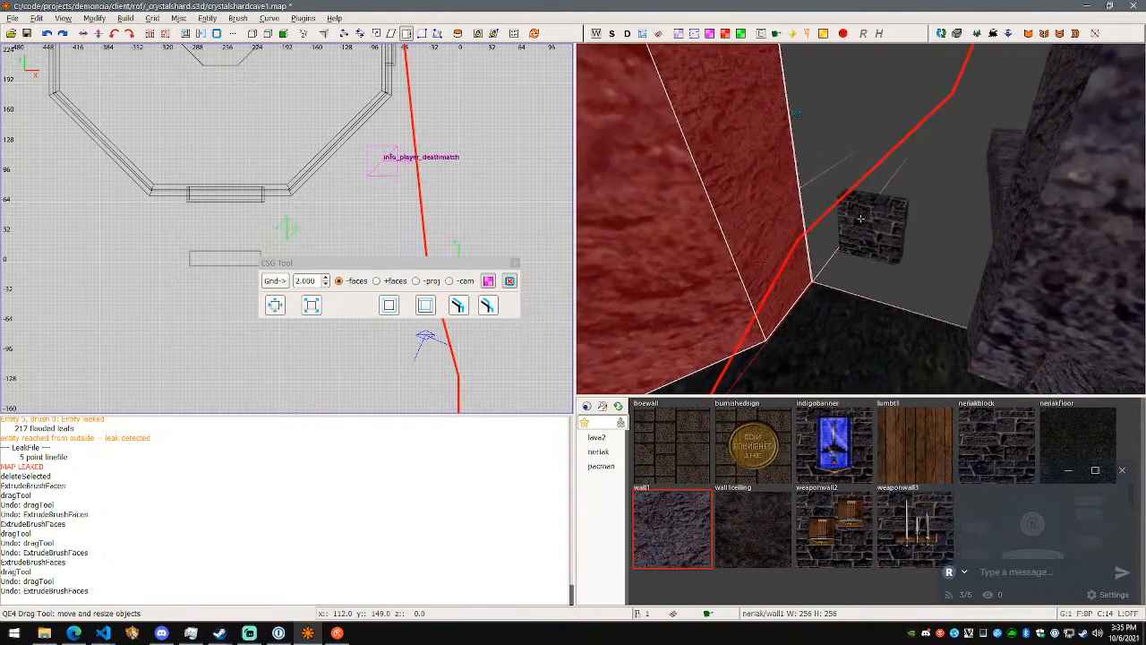
left_click(458, 33)
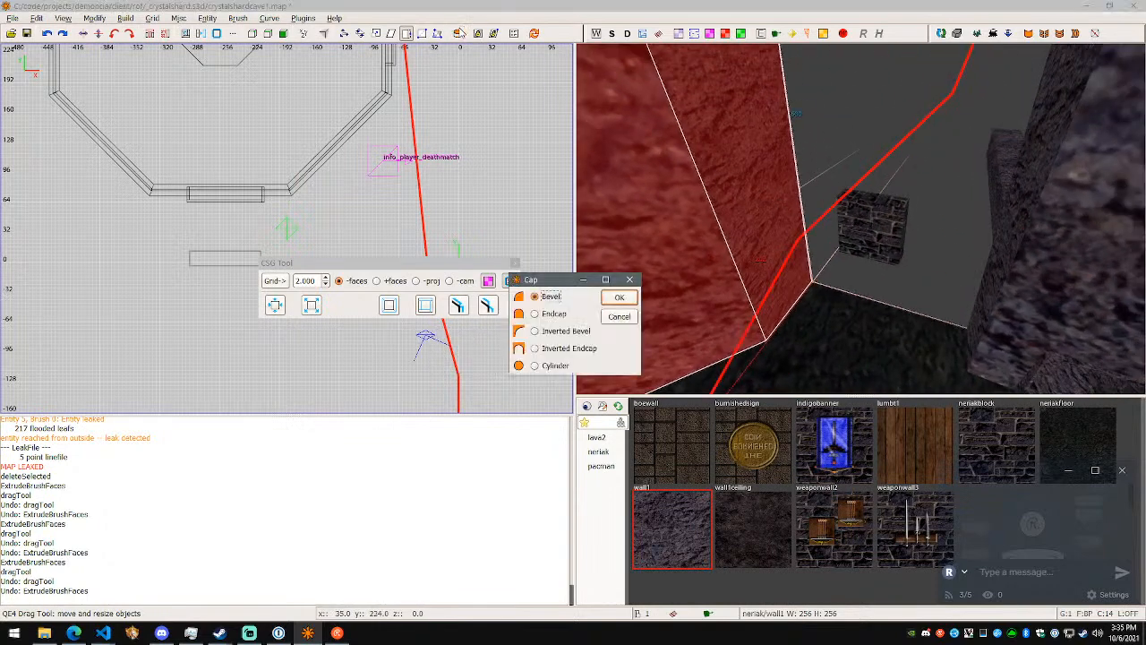
left_click(619, 317)
- Examine the opening's edges and the leak trace back to the red light, and switch to Streamlabs OBS
right_click(777, 299)
right_click(859, 218)
right_click(812, 225)
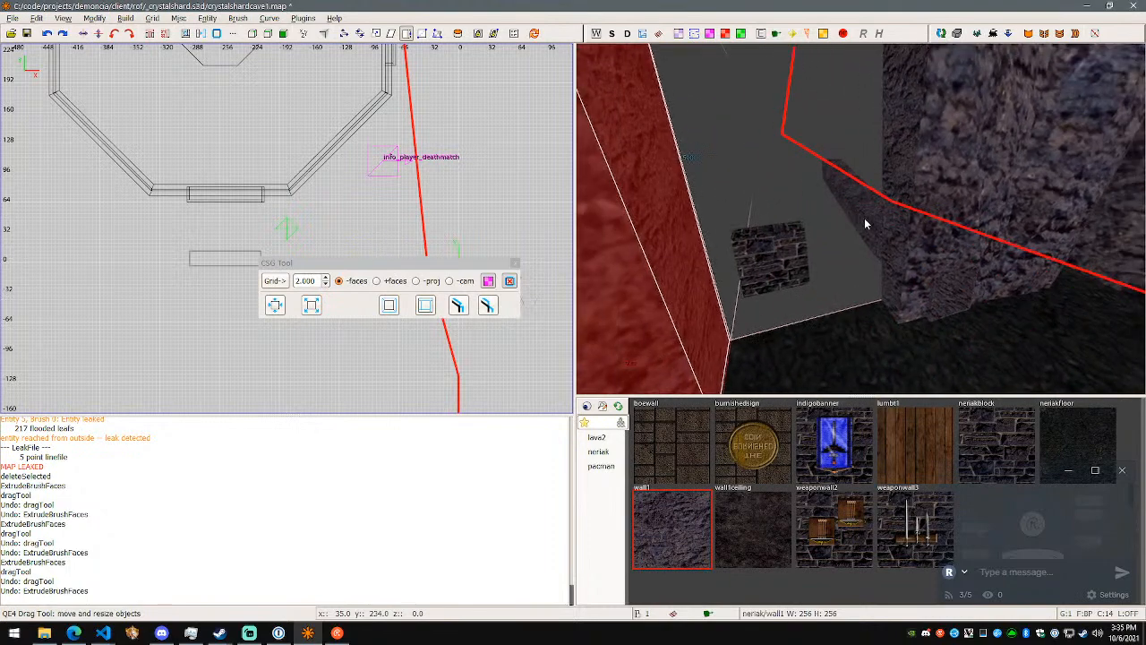
right_click(861, 219)
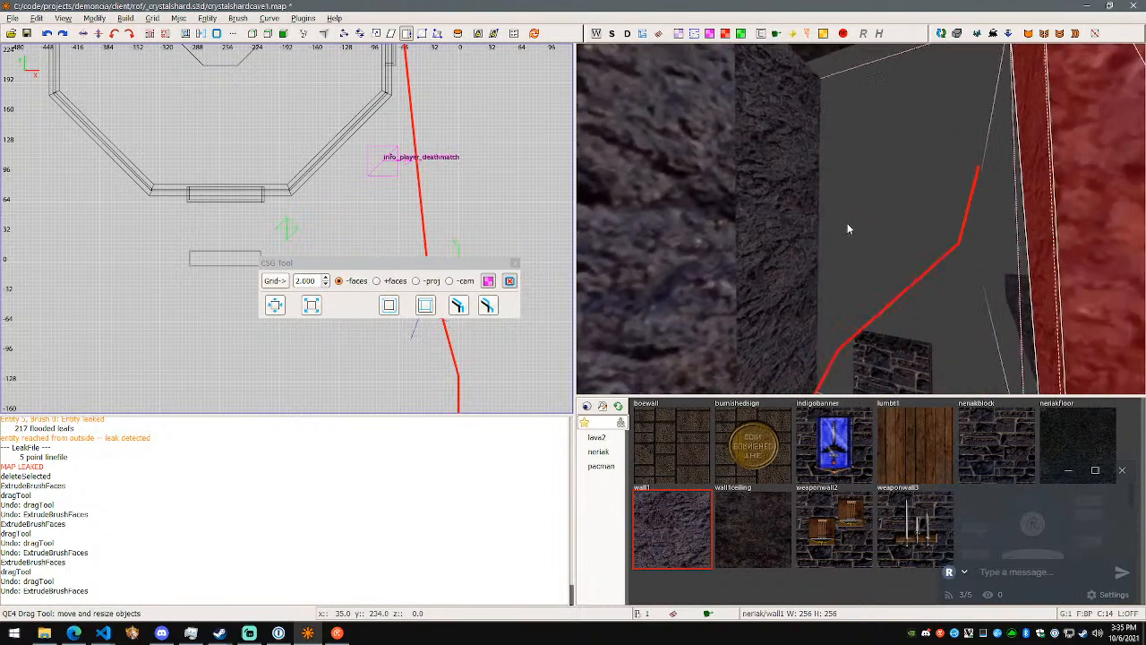
key("Escape")
left_click(819, 231, "shift")
right_click(824, 231)
key("s")
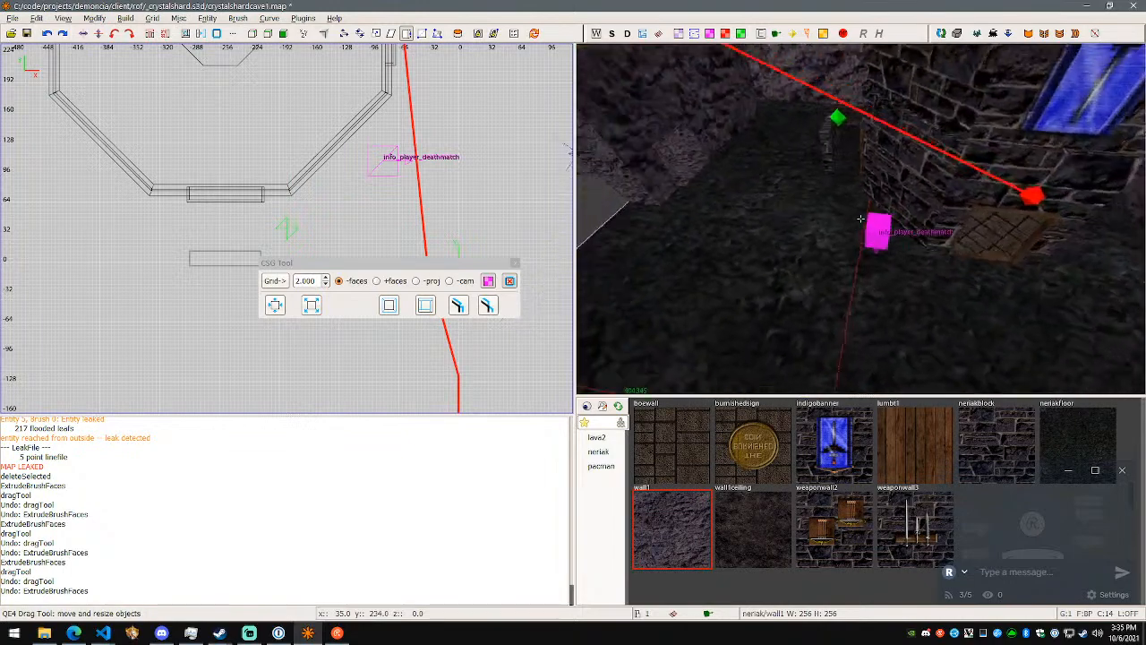
key("w")
key("w")
right_click(860, 219)
key("alt+Tab")
- Switch back to the map editor and examine the opening between the rock segments, the floor edge and the brick block outside
key("alt+Tab")
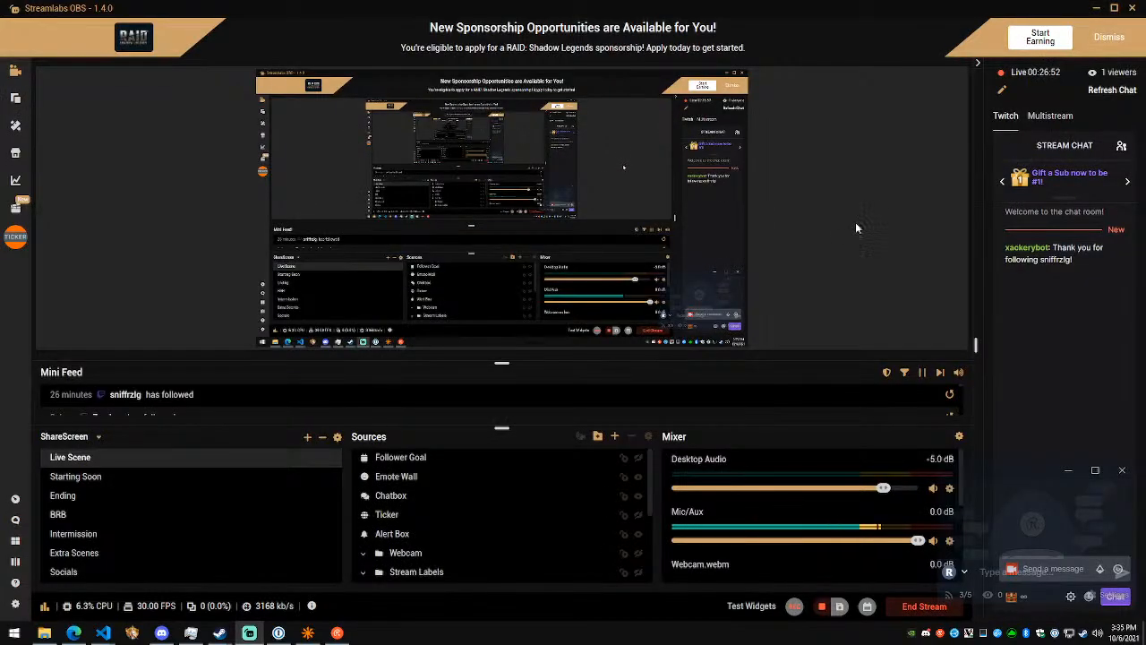
key("alt+Tab")
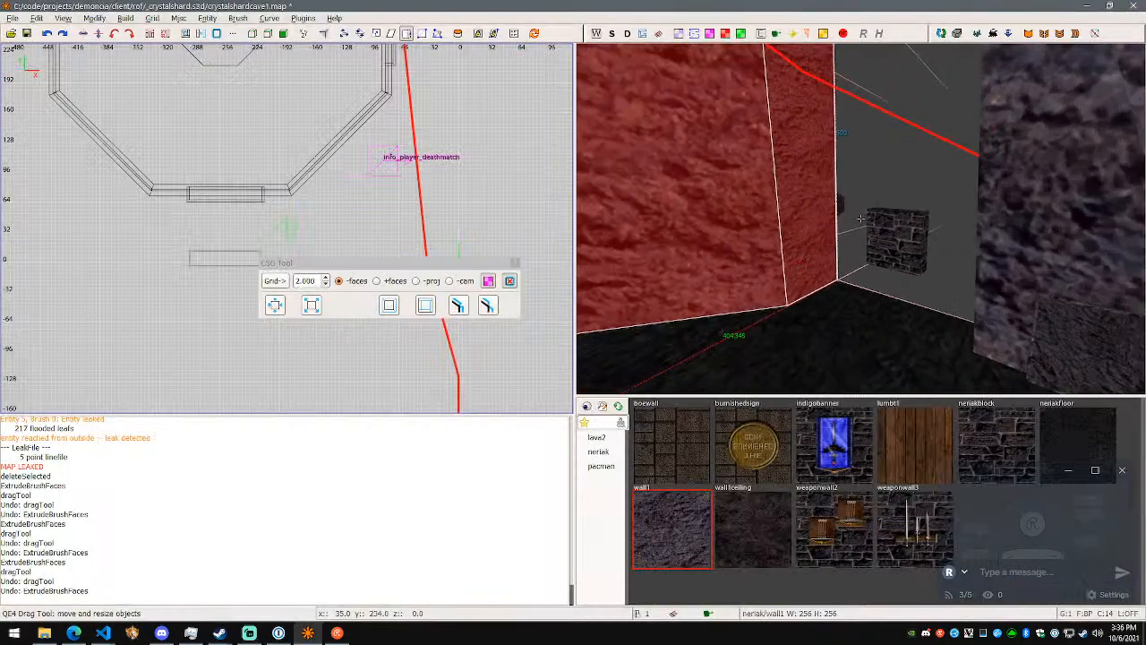
key("w")
right_click(797, 233)
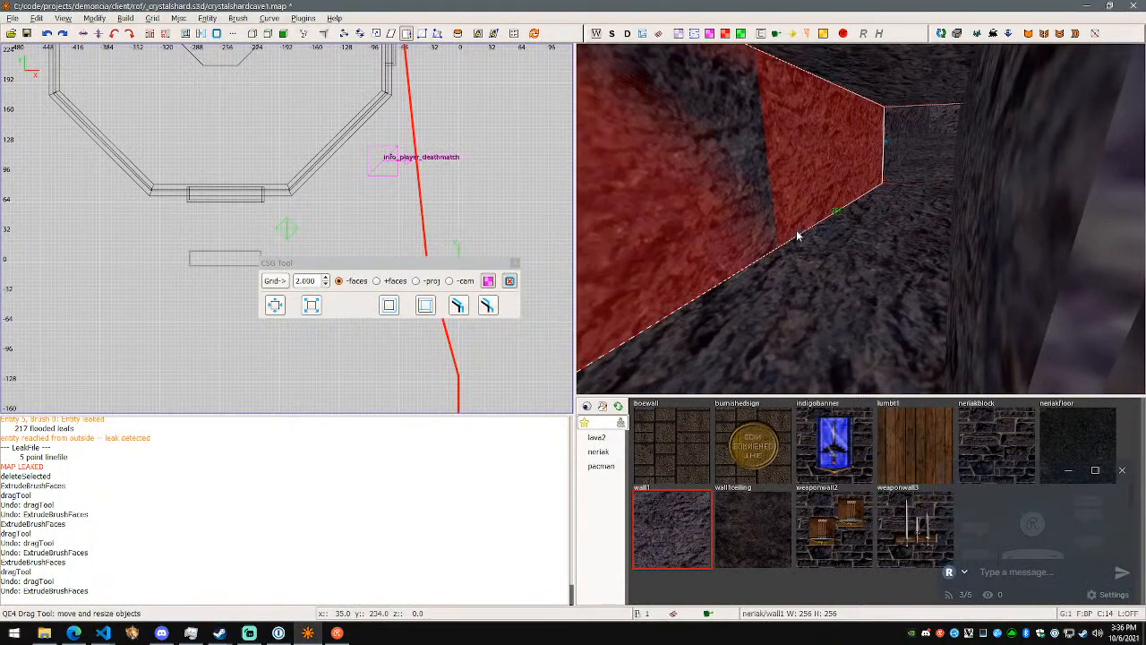
right_click(873, 231)
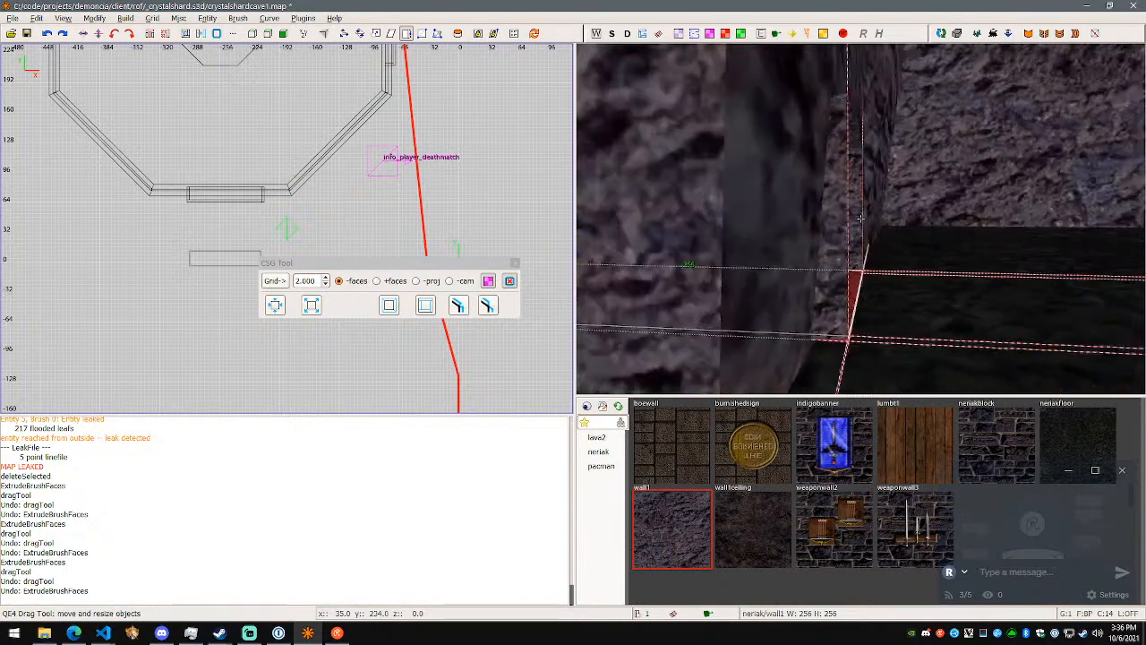
key("w")
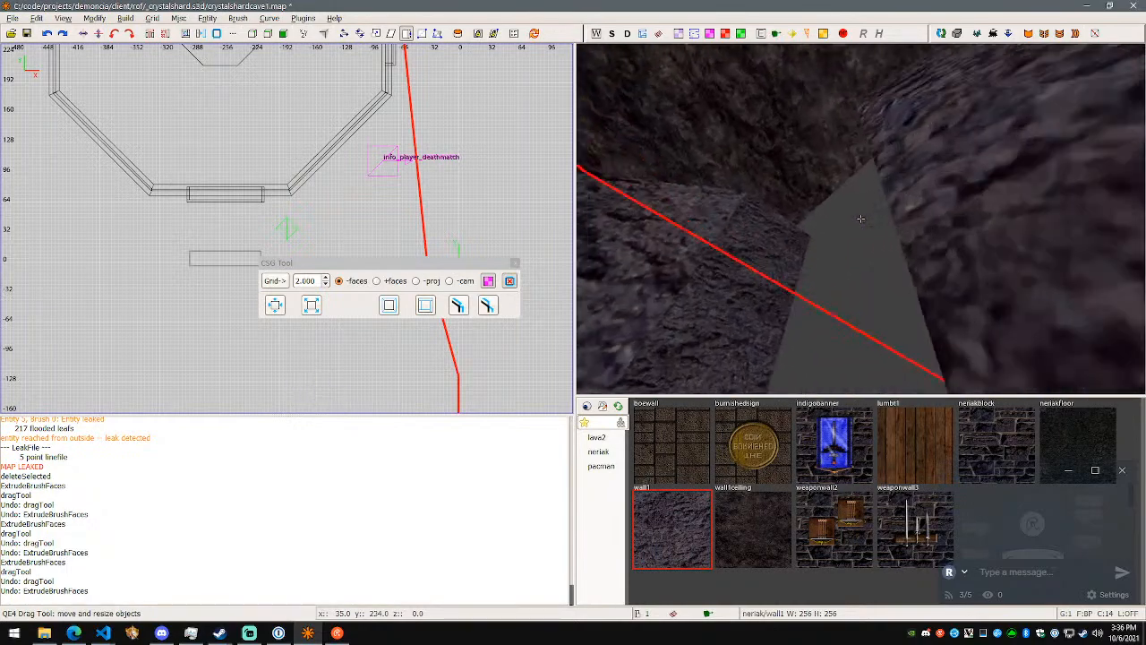
key("w")
right_click(862, 219)
left_click(858, 275, "shift")
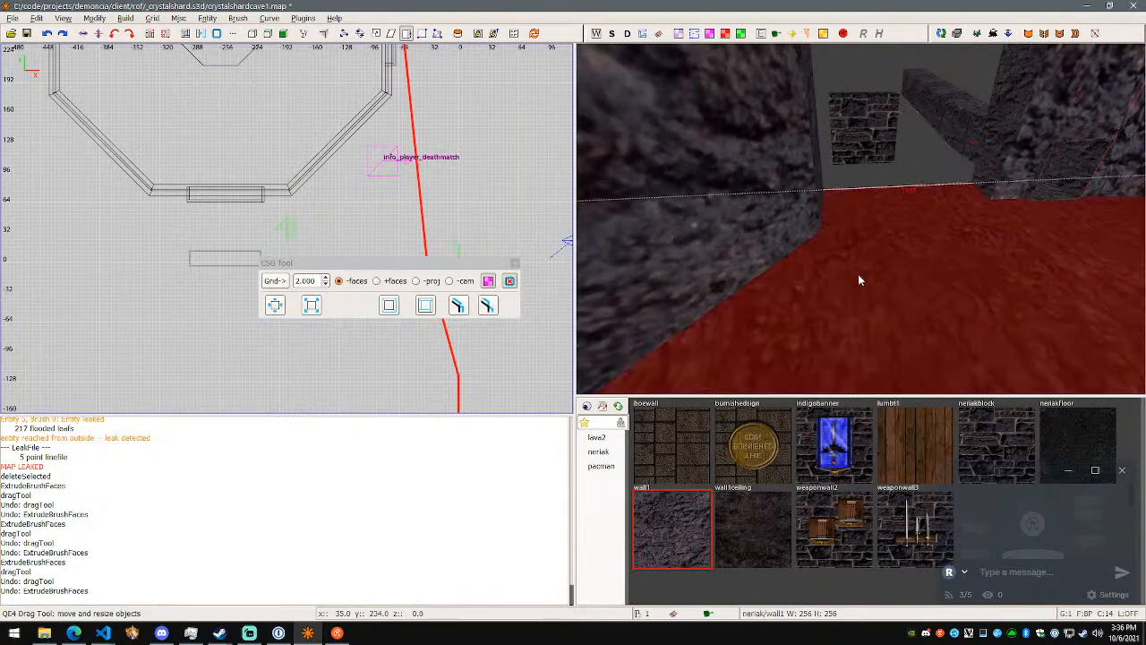
key("w")
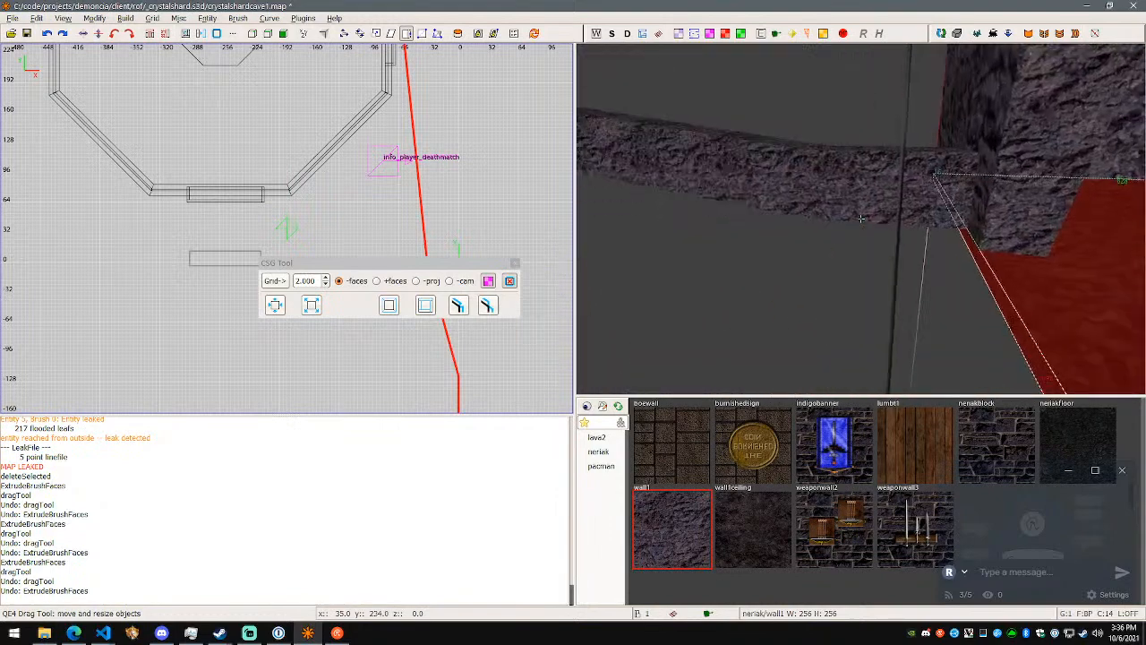
right_click(860, 218)
left_click(858, 231, "shift")
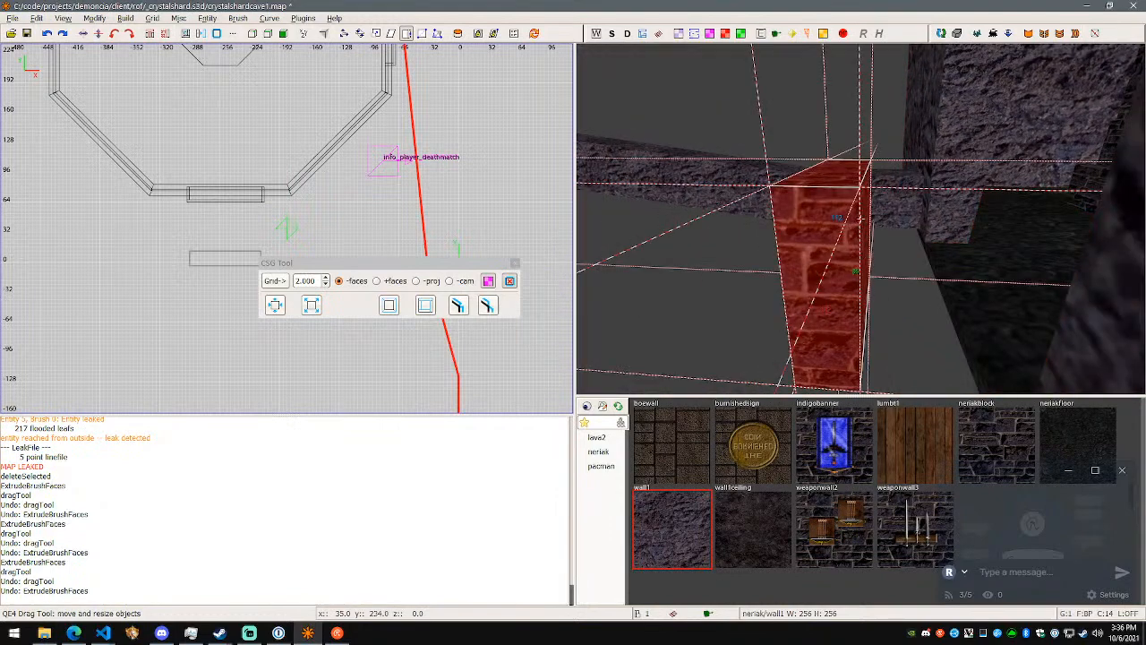
- Save and rebuild crystalshardcave1, and trace the leak line through the opening between the rock walls
key("a")
right_click(860, 219)
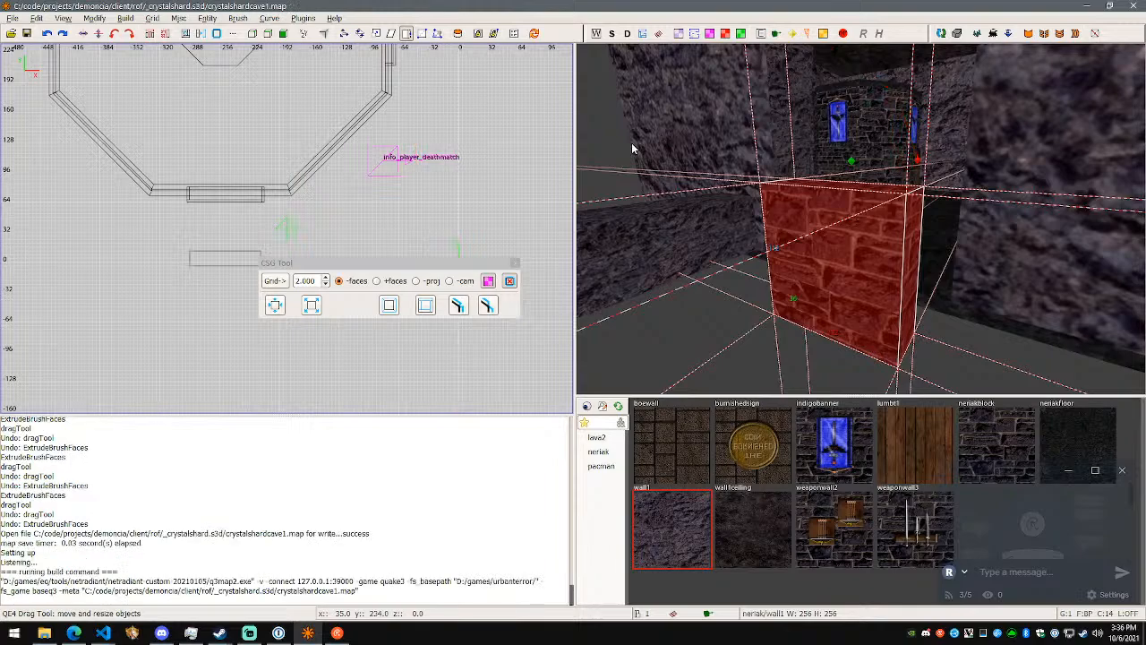
right_click(679, 170)
key("w")
key("w")
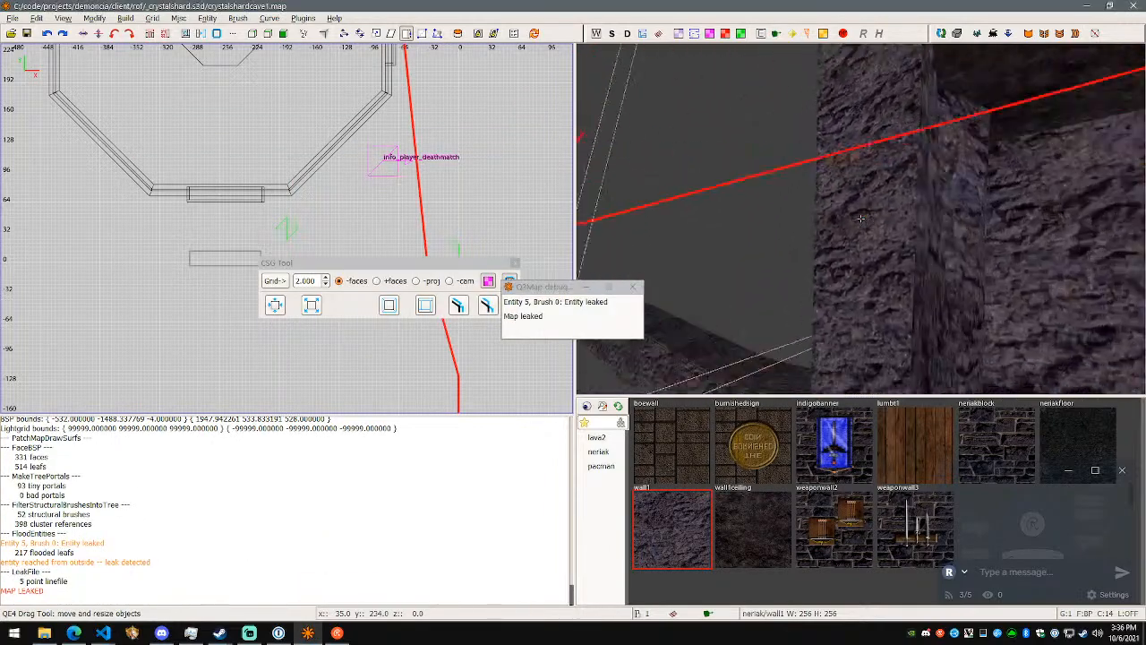
key("s")
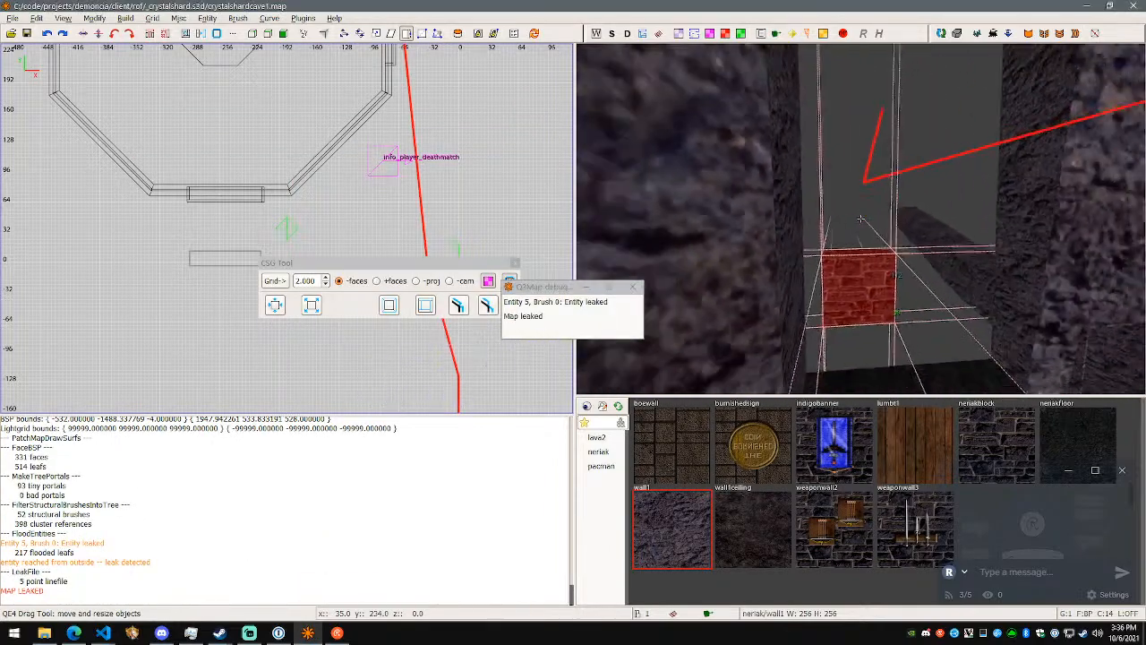
key("d")
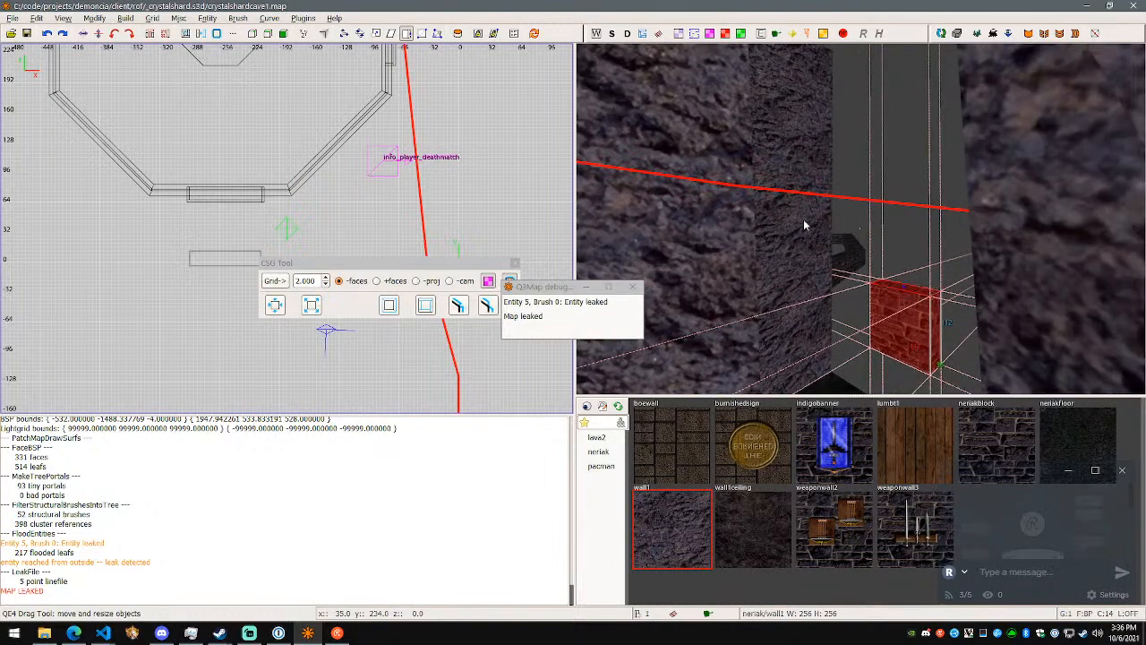
- Draw a new low wall1 brush on the floor across the opening between the two rock segments
key("Escape")
left_click(804, 225, "shift")
right_click(803, 225)
key("a")
right_click(852, 259)
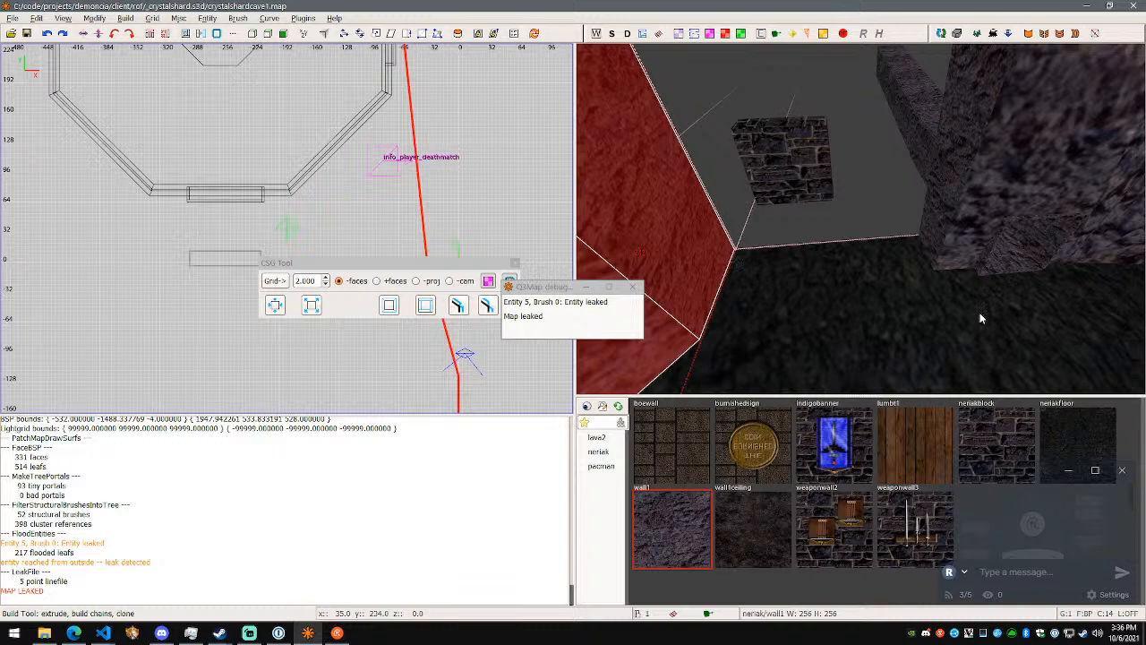
key("Escape")
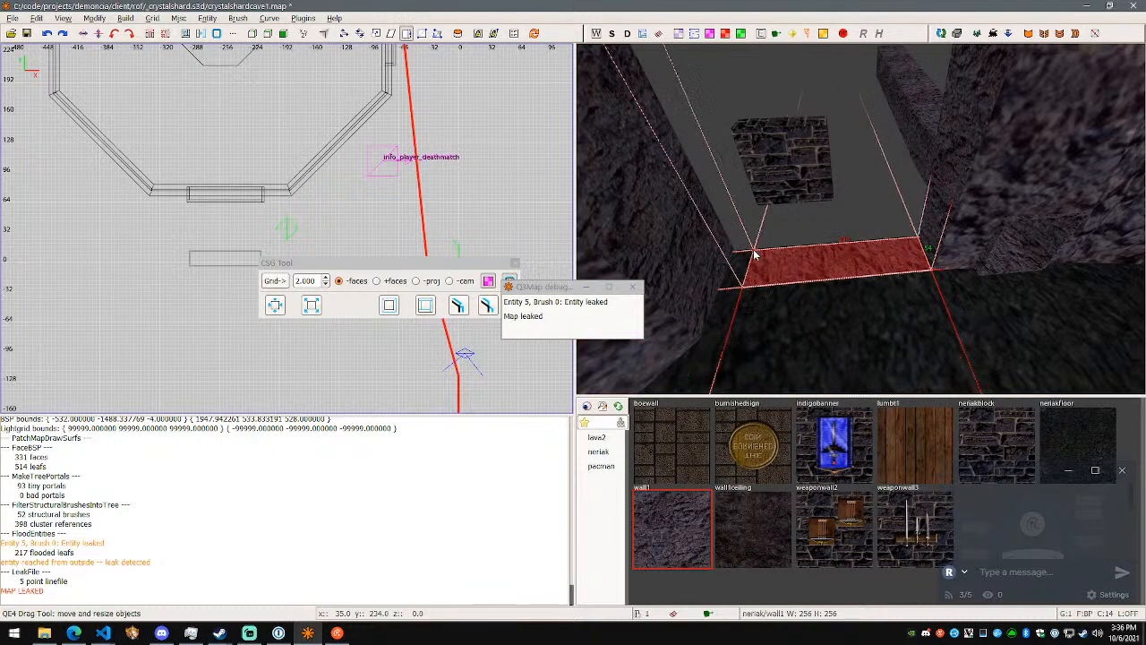
- Resize the new brush's sides to fit flush between the rock segments at the floor's edge
left_click_drag(735, 252, 732, 250)
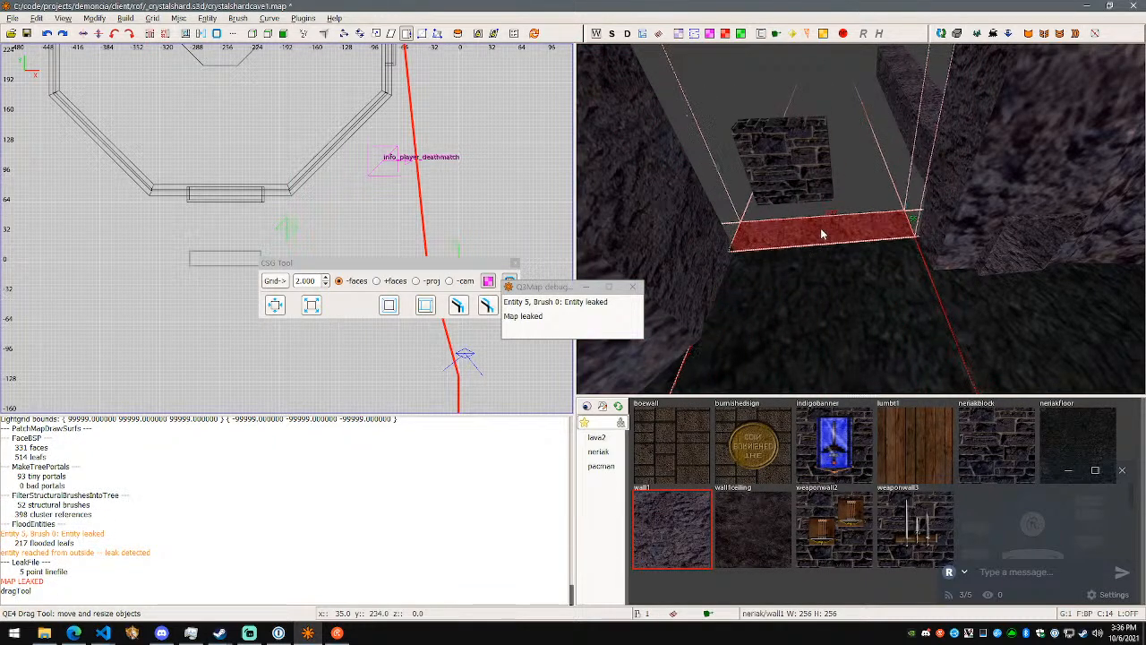
left_click_drag(820, 250, 820, 251)
right_click(820, 251)
right_click(852, 259)
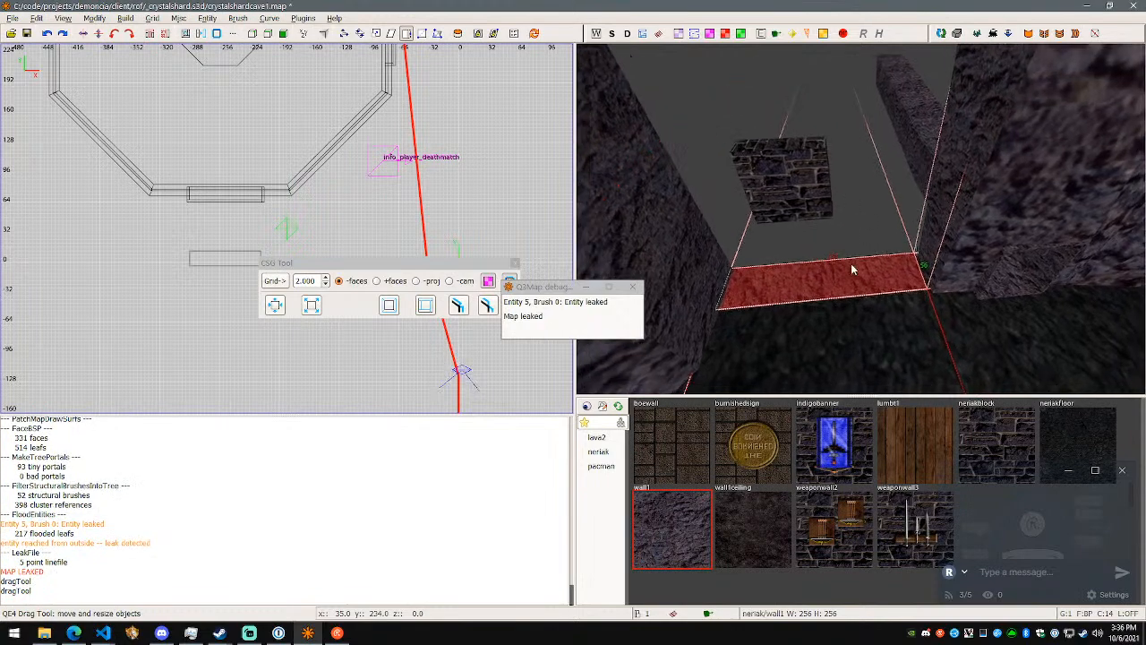
right_click(853, 259)
right_click(845, 253)
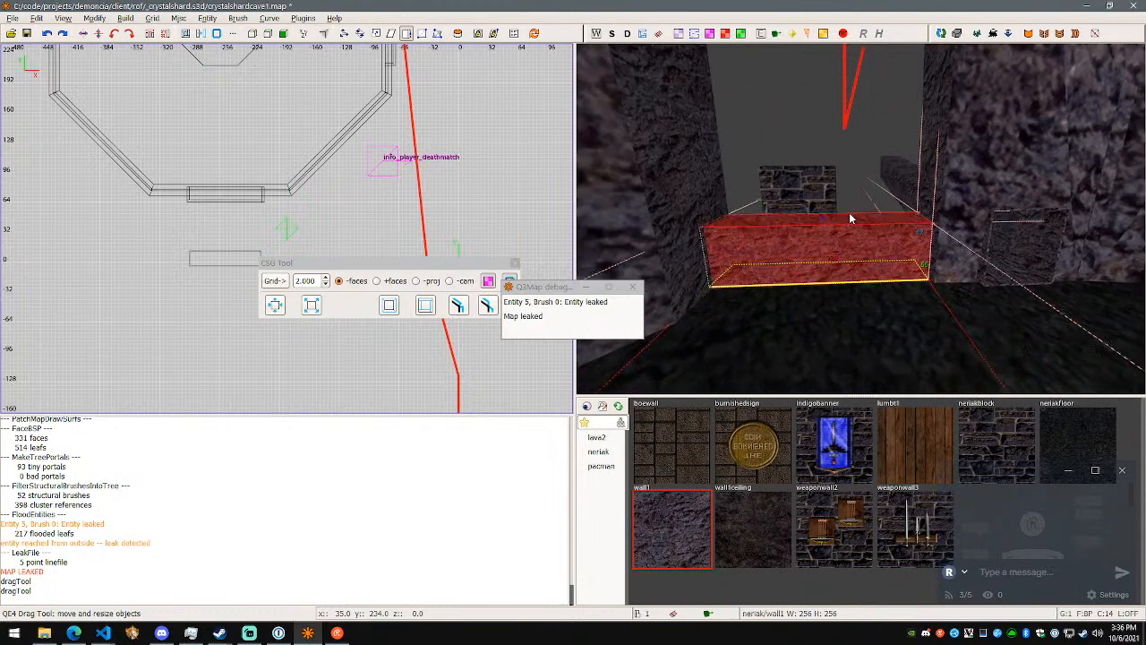
- Raise the new brush's top in stages up to the ceiling so it fills the whole opening
left_click_drag(860, 105, 859, 103)
right_click(859, 104)
key("w")
key("s")
right_click(871, 276)
left_click_drag(870, 278, 903, 76)
right_click(904, 75)
key("w")
key("s")
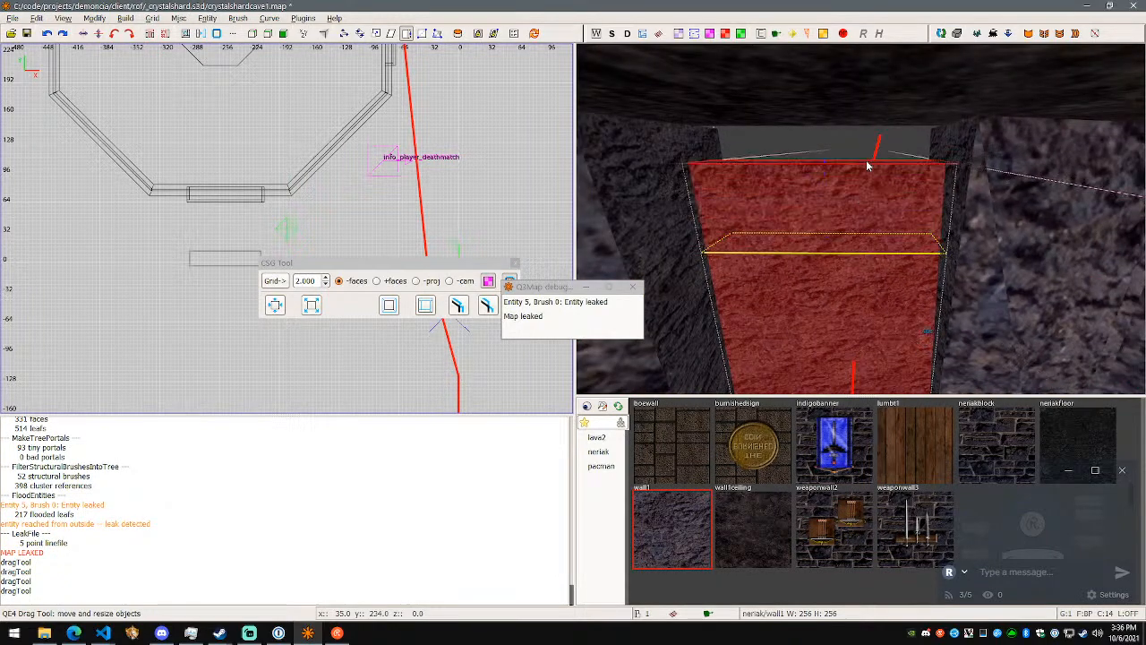
left_click_drag(871, 120, 871, 116)
right_click(875, 161)
key("d")
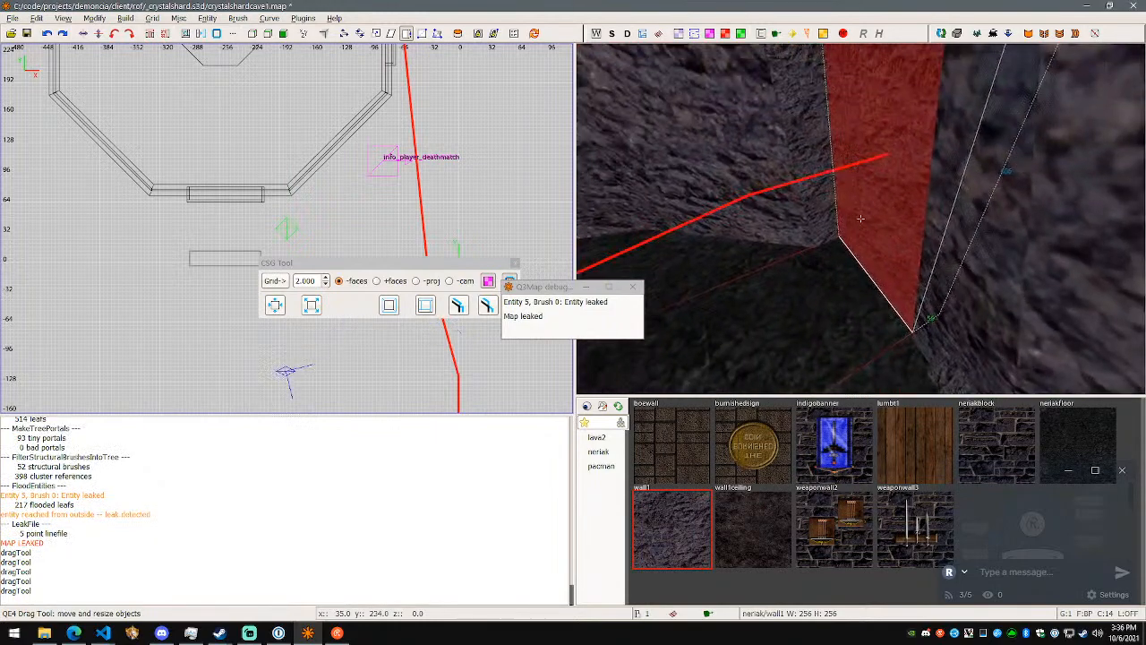
- Save the map and rebuild it to generate a new leak trace
key("Escape")
left_click(791, 174, "shift")
key("Escape")
left_click(888, 215, "shift")
right_click(888, 215)
key("a")
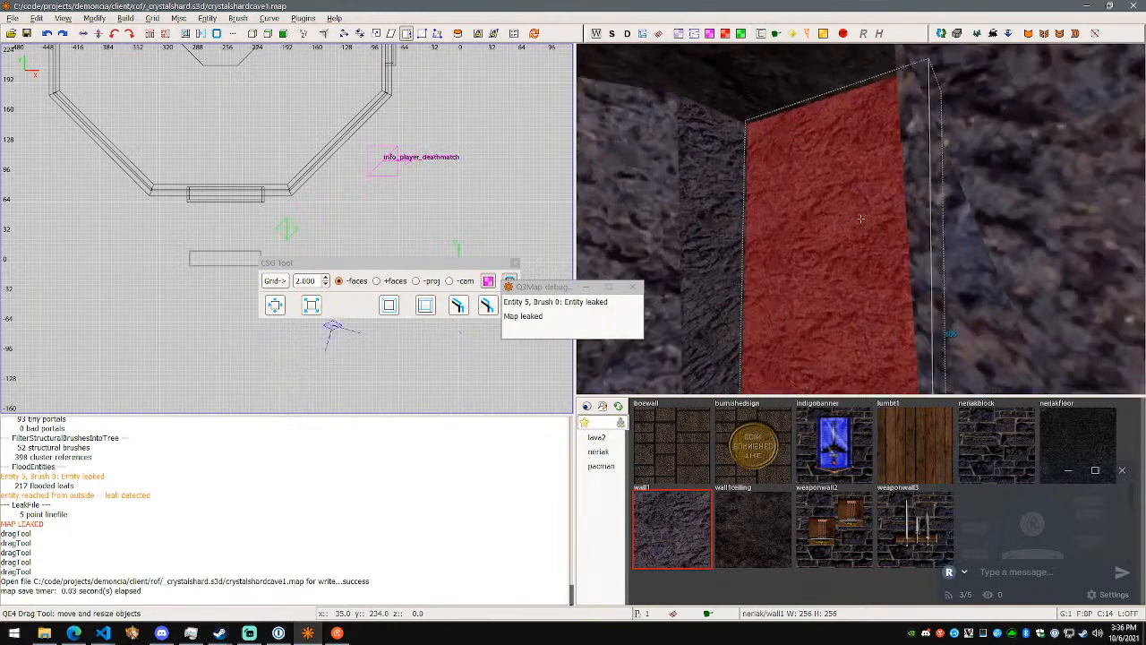
key("s")
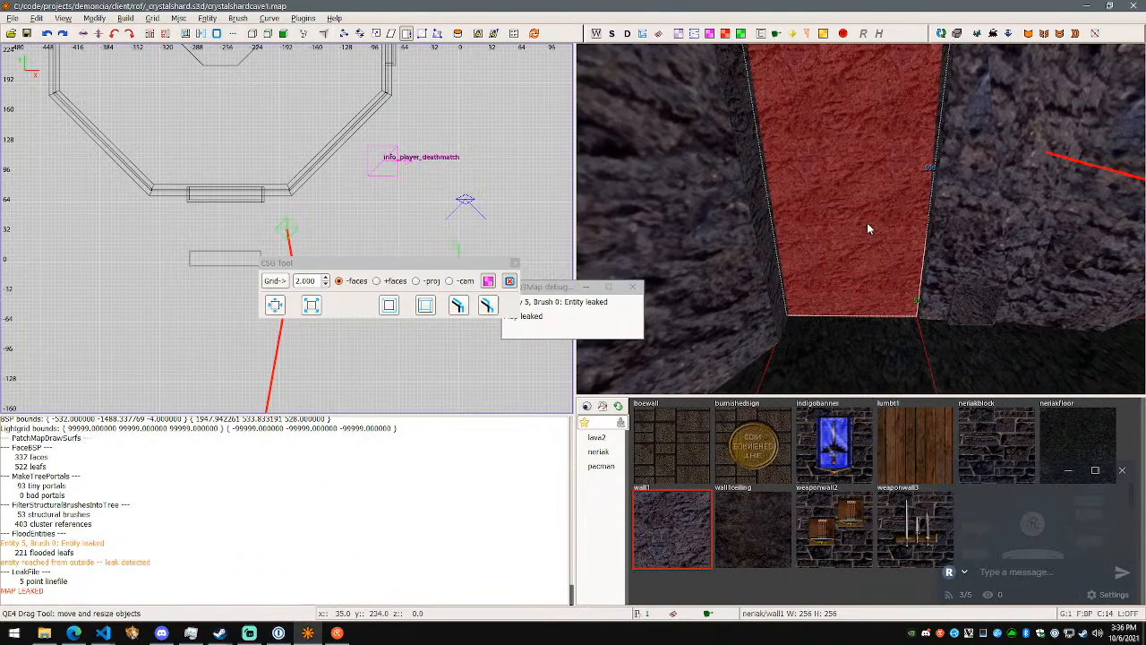
- Select the rock segment where the new leak trace ends and examine it from inside and outside the cave
right_click(867, 222)
key("d")
right_click(860, 219)
key("Escape")
left_click(925, 214, "shift")
right_click(925, 214)
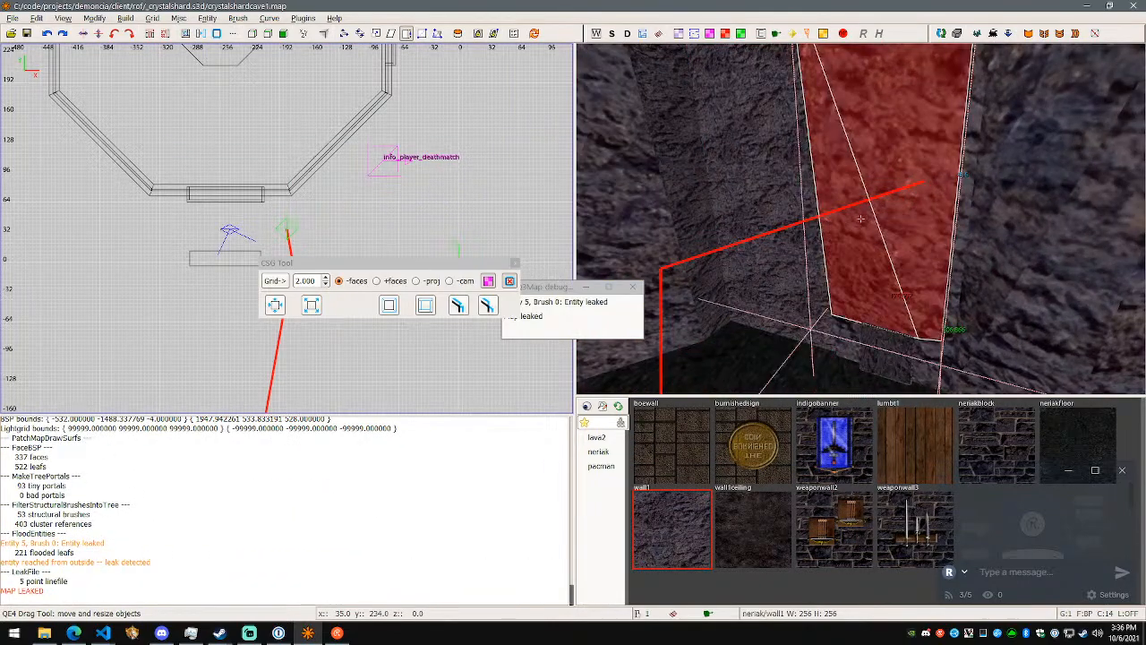
key("d")
key("w")
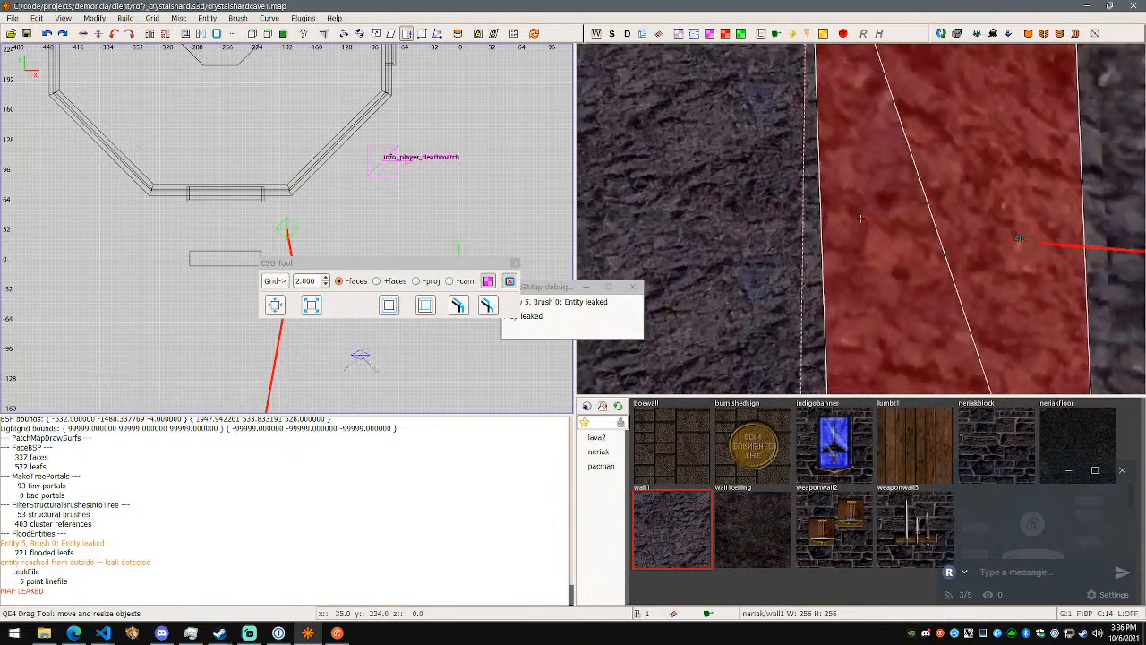
key("a")
key("s")
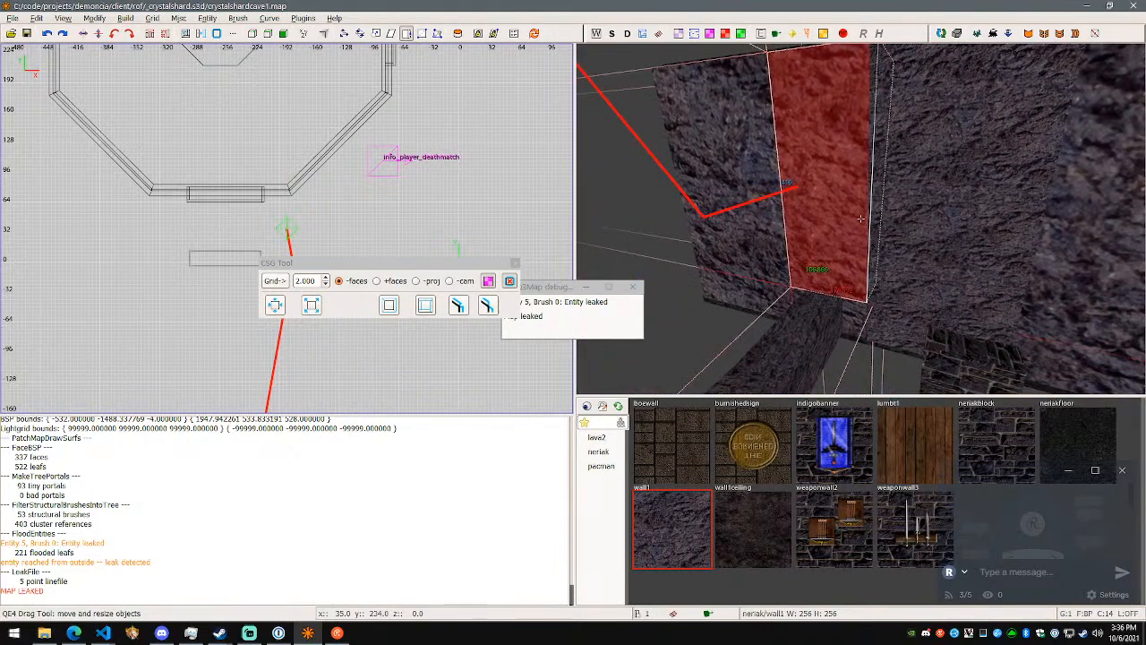
key("w")
key("s")
key("w")
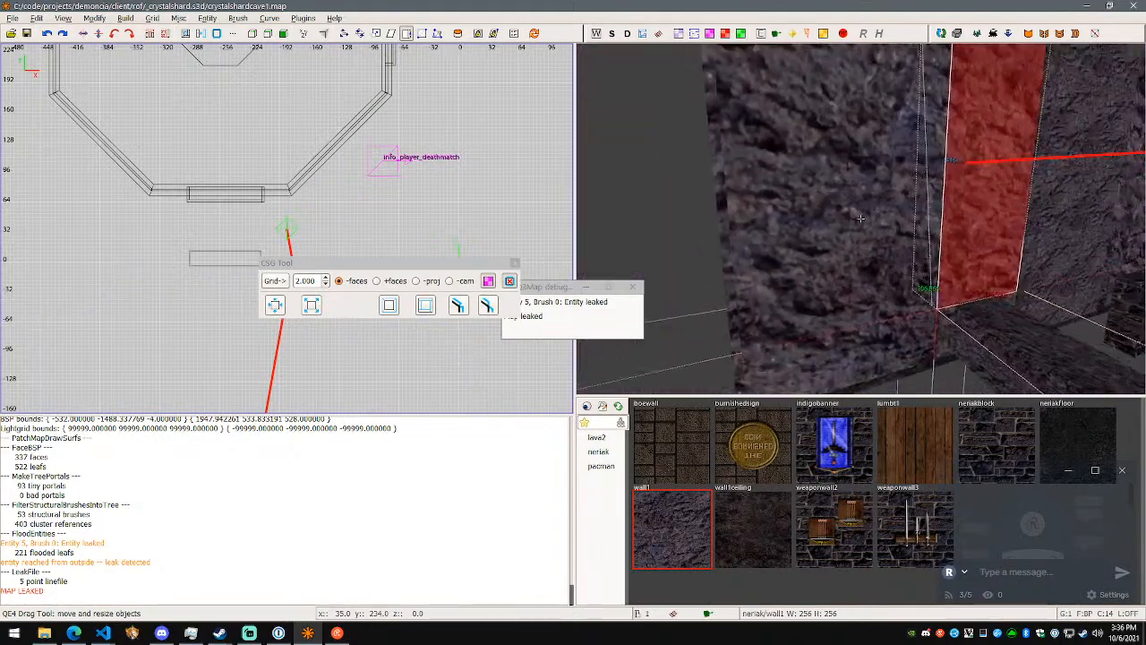
- Delete the leaking rock segment and the tall rock segments around it
key("BackSpace")
key("BackSpace")
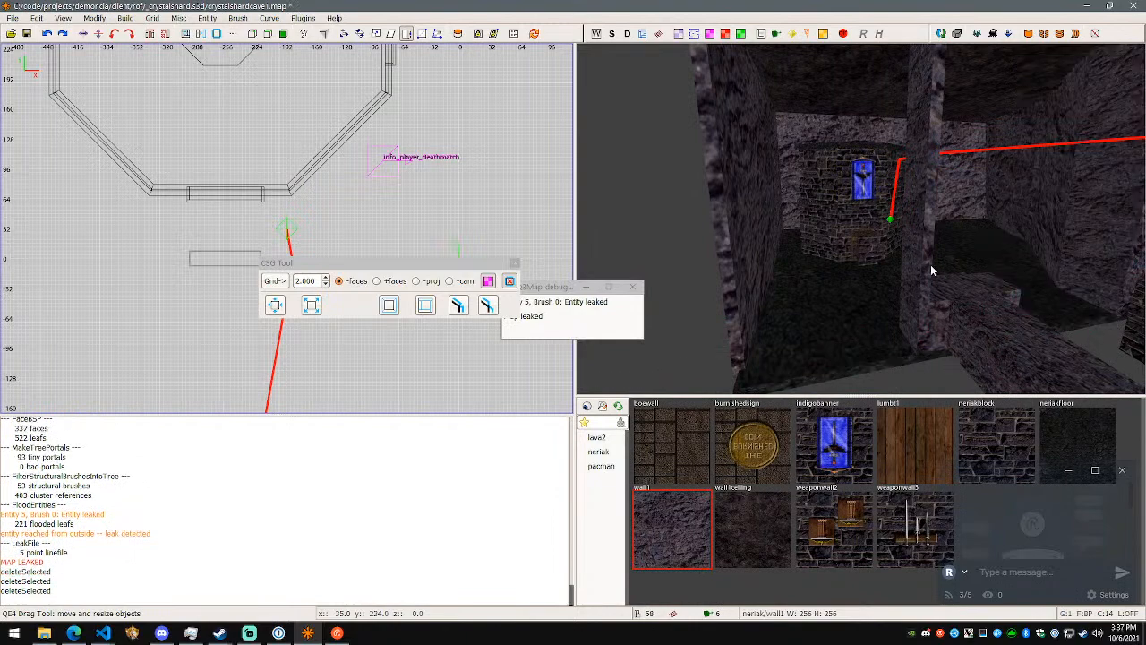
right_click(949, 279)
key("d")
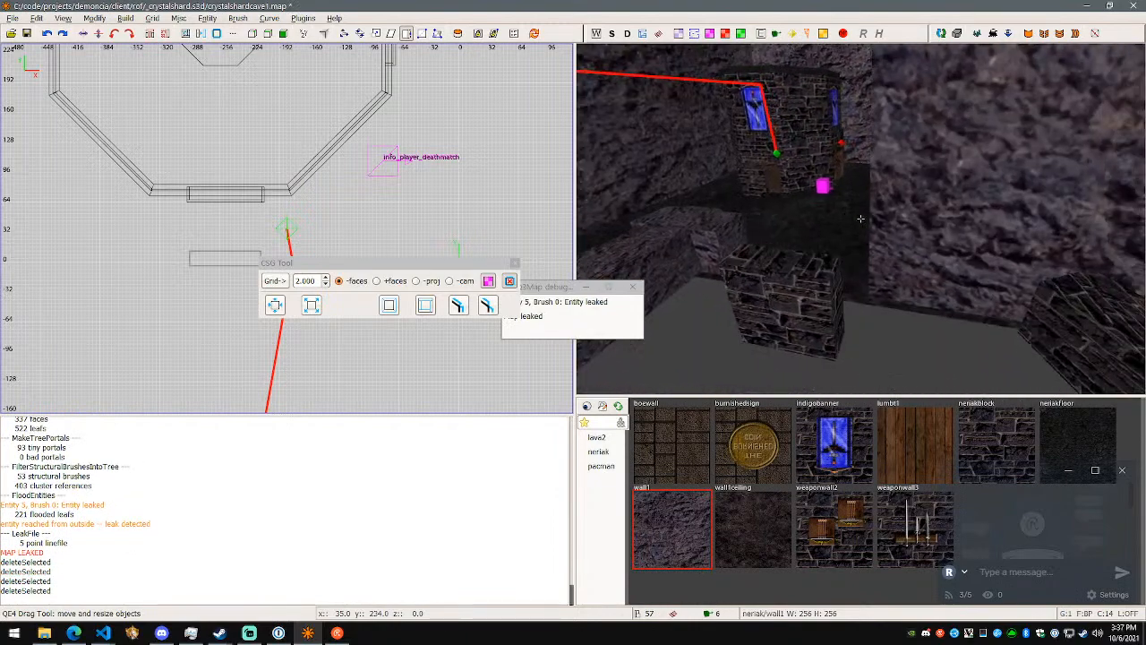
key("BackSpace")
left_click(1039, 245, "shift")
key("BackSpace")
- Delete further wall pieces standing along the room's open side
right_click(1058, 251)
key("d")
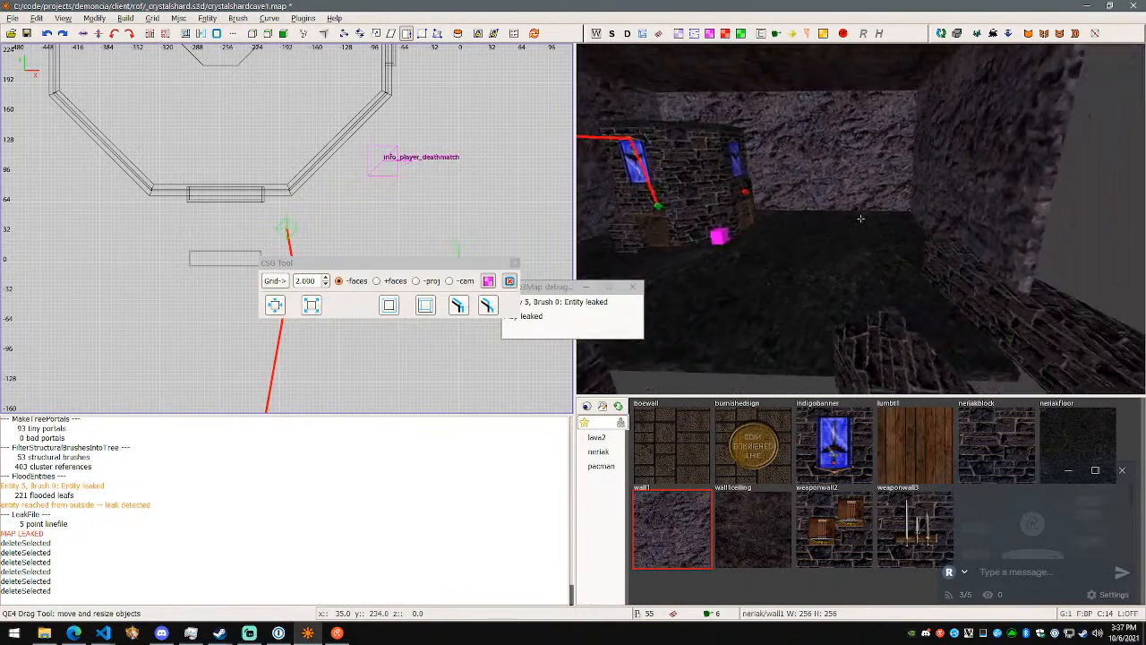
right_click(860, 218)
left_click(861, 218, "shift")
key("BackSpace")
right_click(988, 246)
key("s")
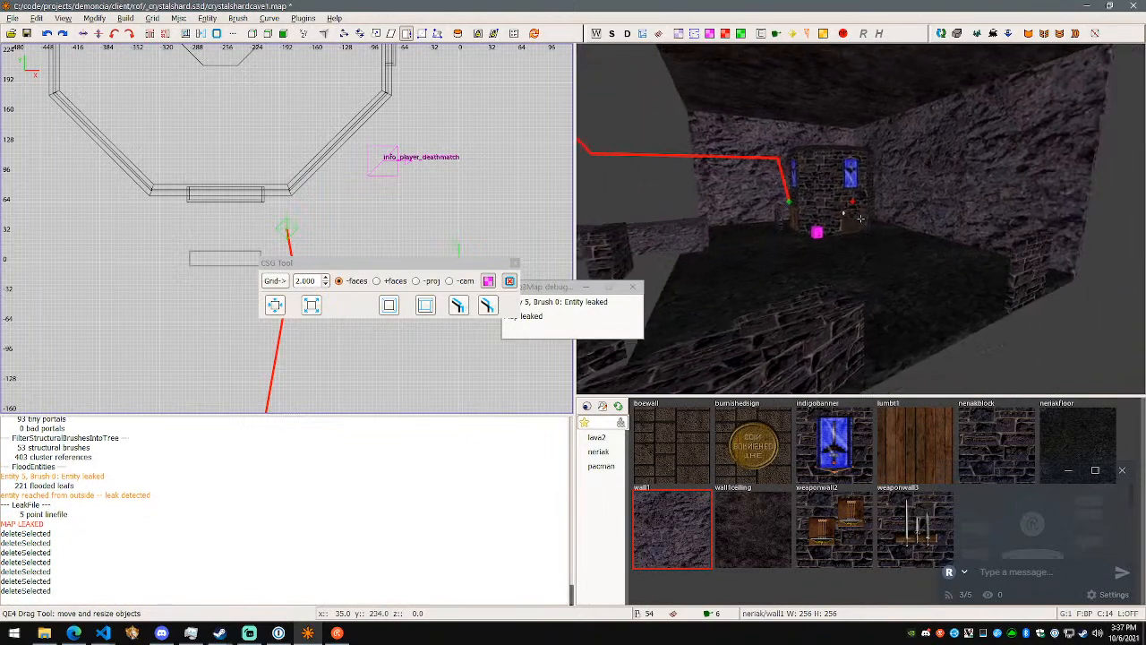
- Delete the low brick blocks outside the room's open side
key("BackSpace")
left_click(716, 307, "shift")
key("BackSpace")
right_click(725, 306)
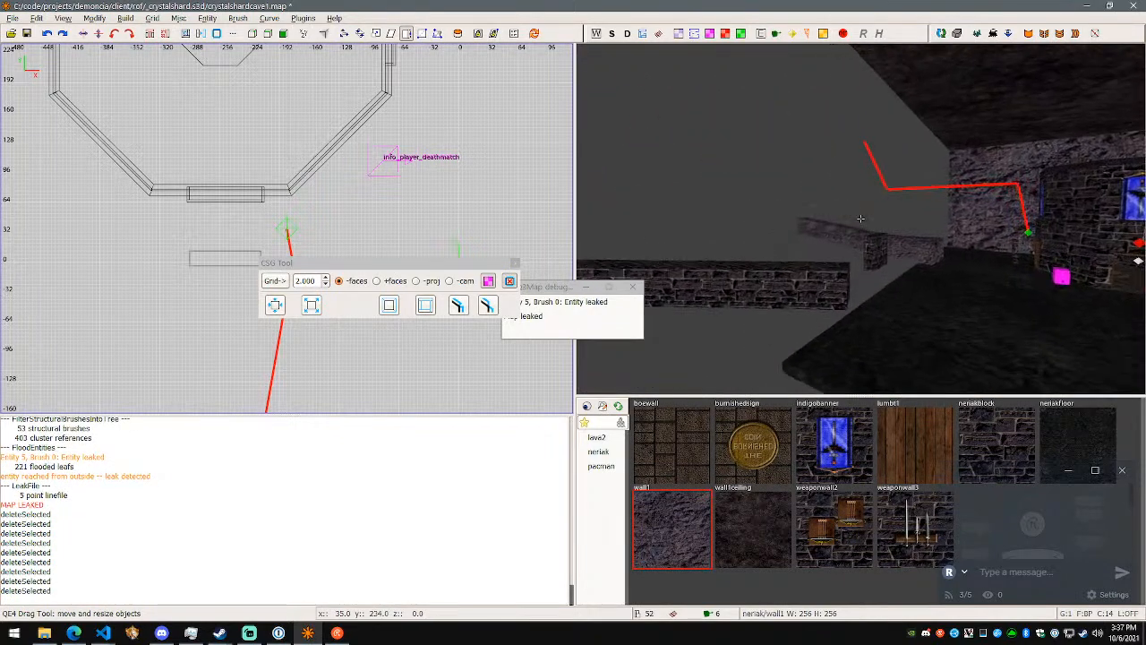
right_click(860, 218)
left_click(646, 193, "shift")
key("BackSpace")
right_click(647, 193)
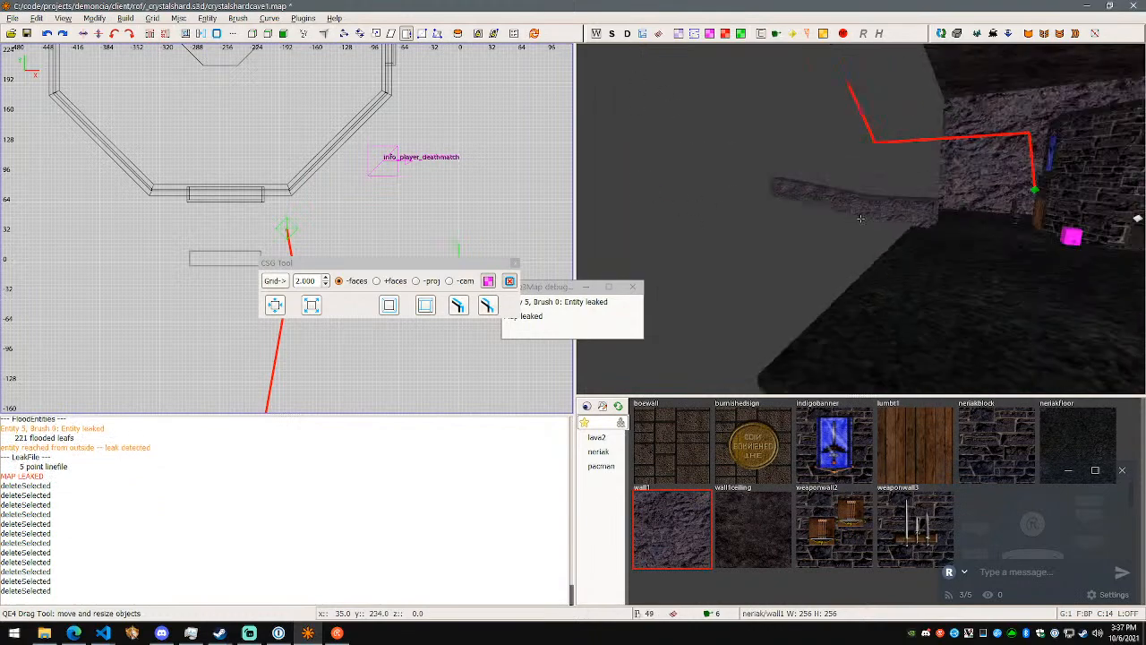
- Select the room's rock side wall, try resizing it at its lower open corner, and undo the change
key("a")
key("w")
key("w")
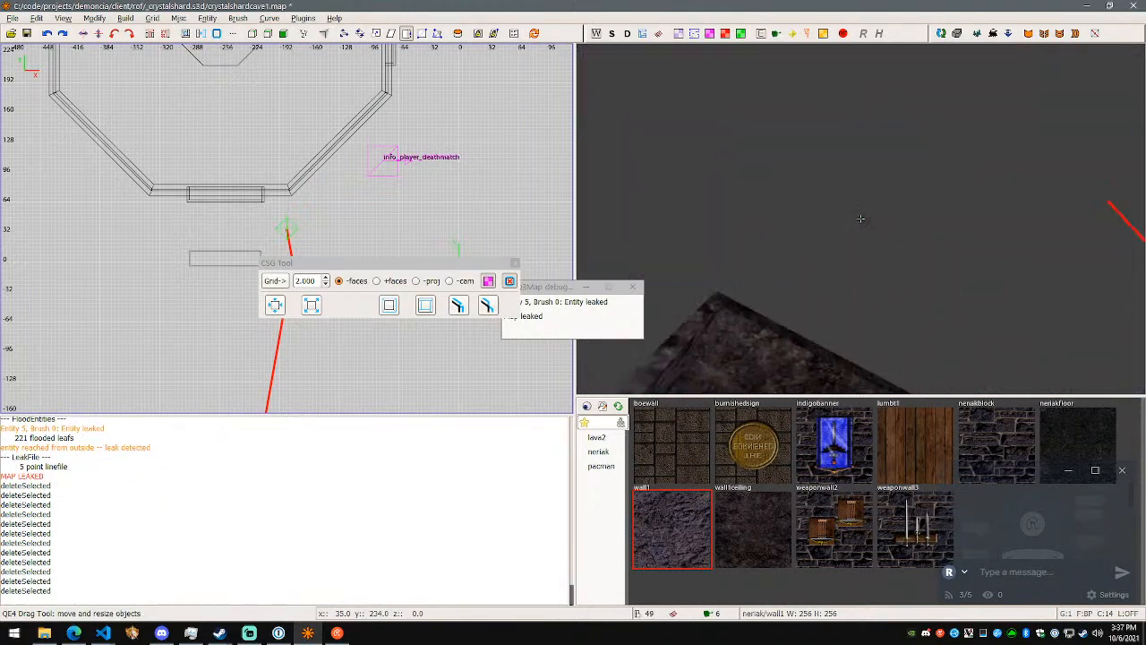
key("s")
key("a")
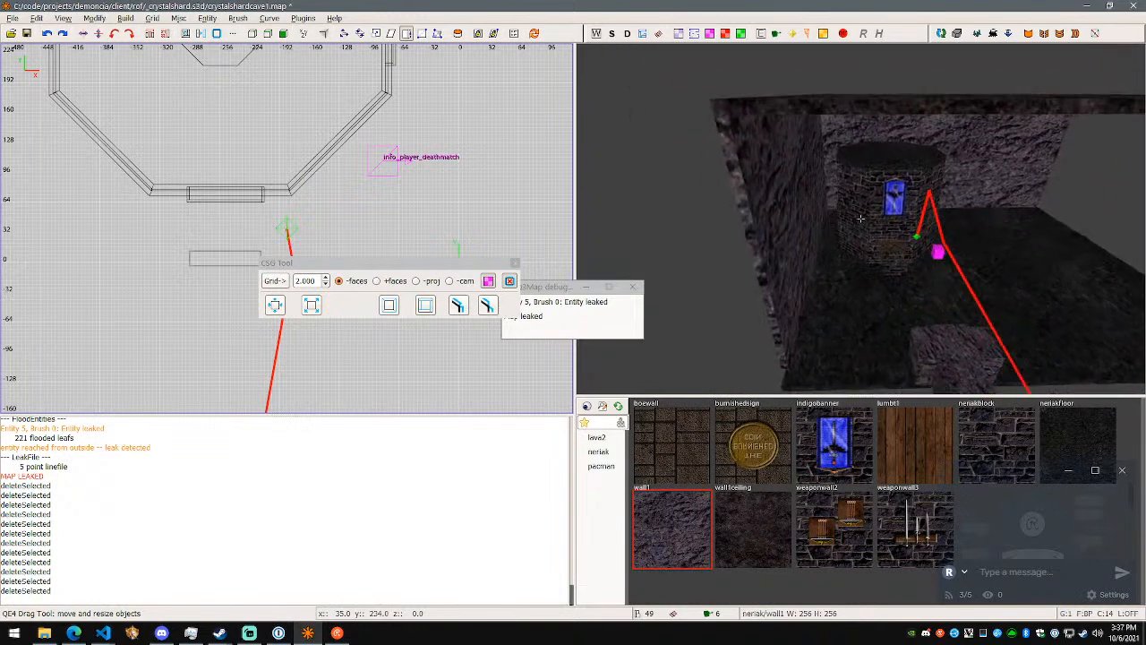
left_click(791, 250, "shift")
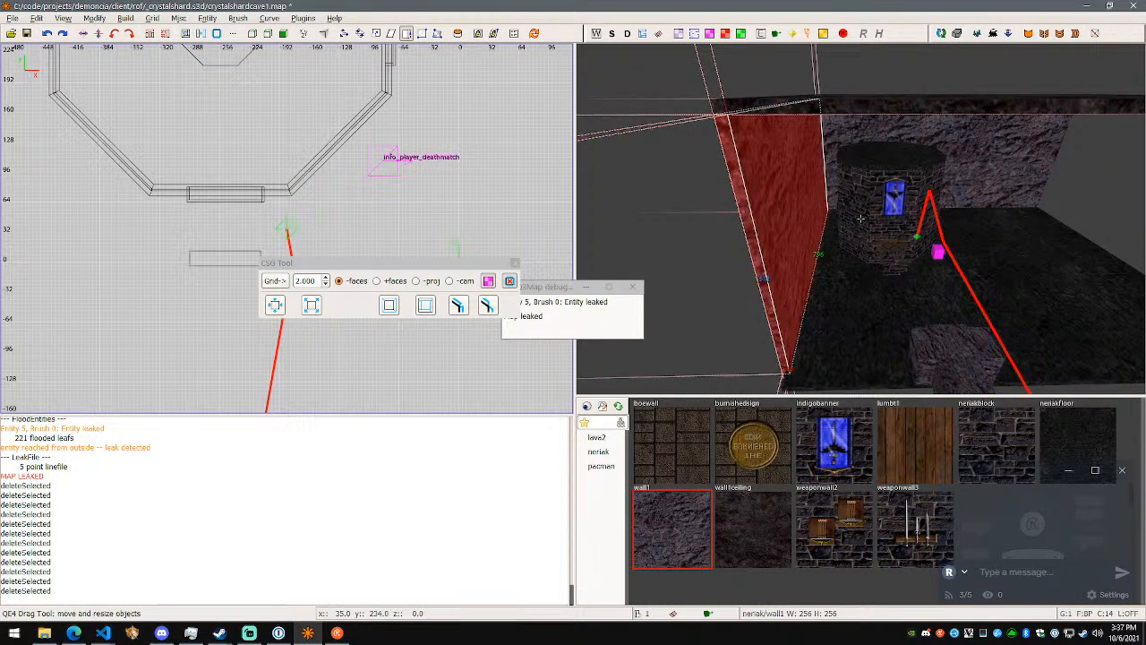
key("w")
right_click(838, 230)
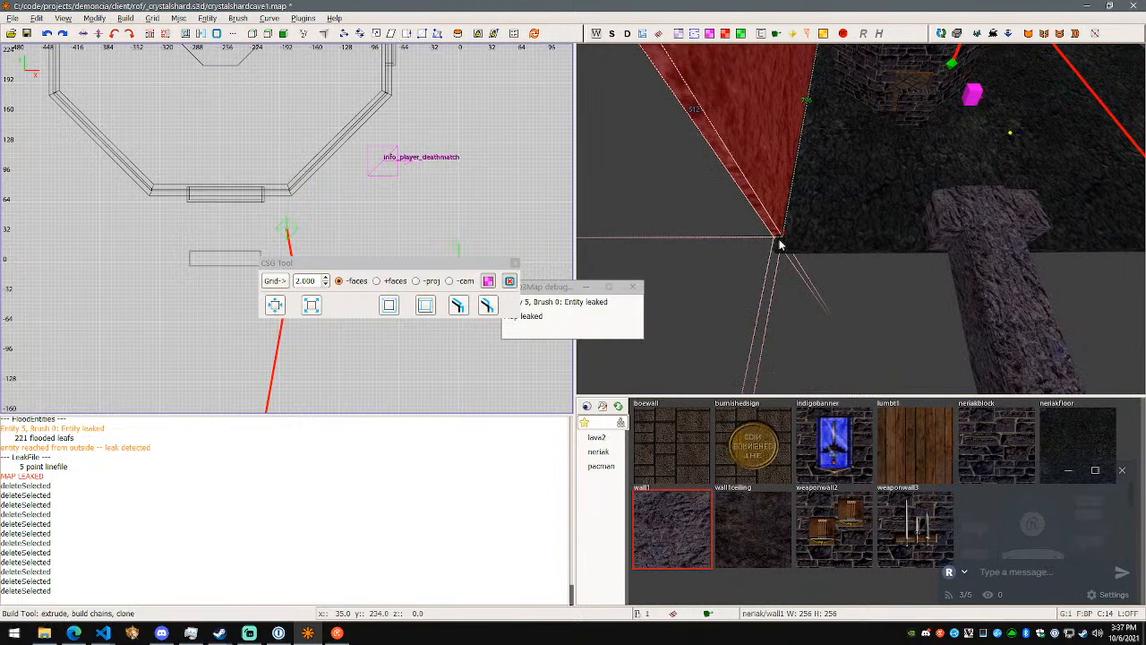
left_click_drag(780, 240, 815, 246)
key("ctrl+z")
- Try to draw a thin brush from the side wall's base along the floor's open edge, and undo it
key("Escape")
left_click(837, 219, "shift")
key("Escape")
left_click(858, 246, "shift")
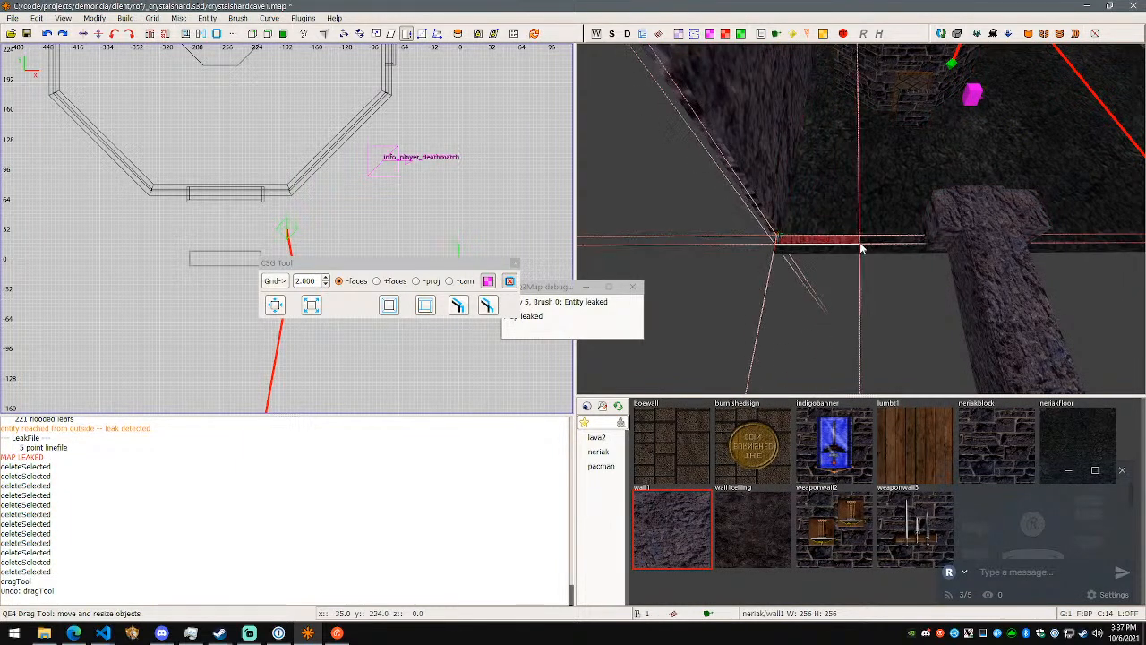
scroll(1109, 237, "down", 5)
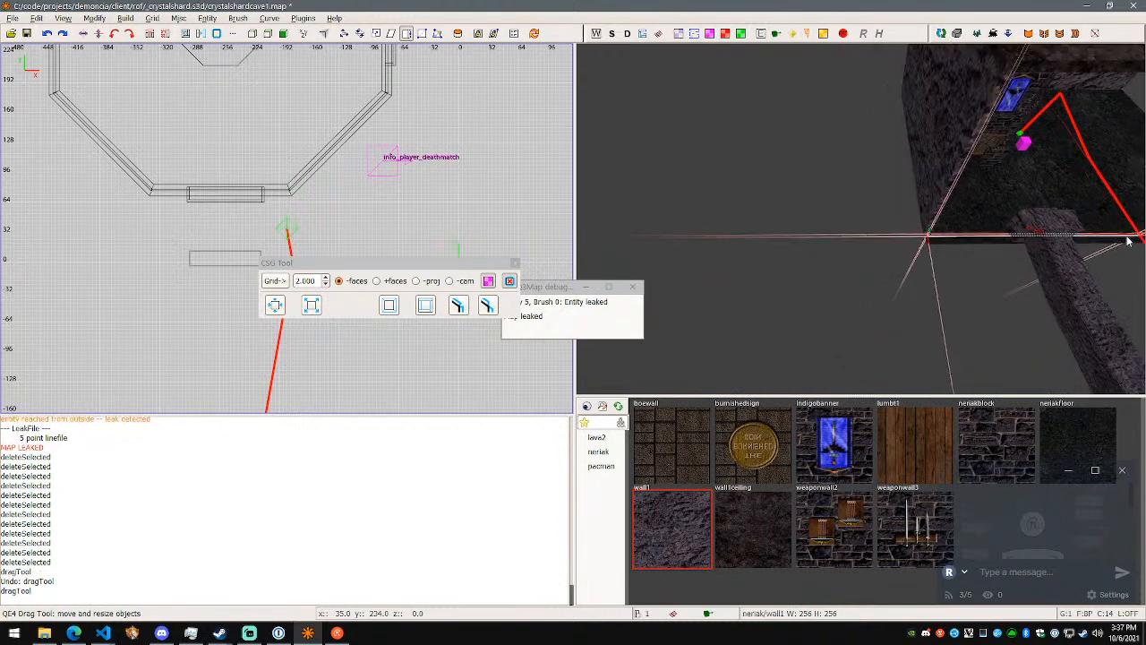
scroll(447, 206, "down", 2)
- Move the CSG Tool window clear of the 2D top view and frame the room's open side there
left_click_drag(446, 270, 312, 392)
right_click(389, 317)
mouse_move(437, 358)
right_click_drag(409, 269, 203, 162)
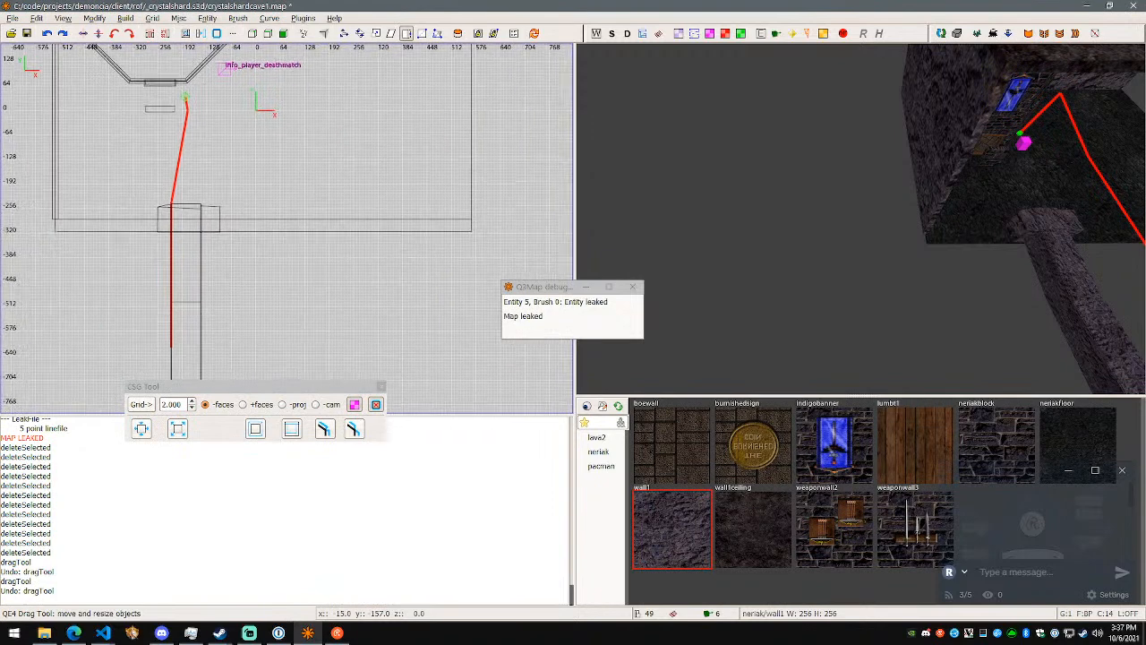
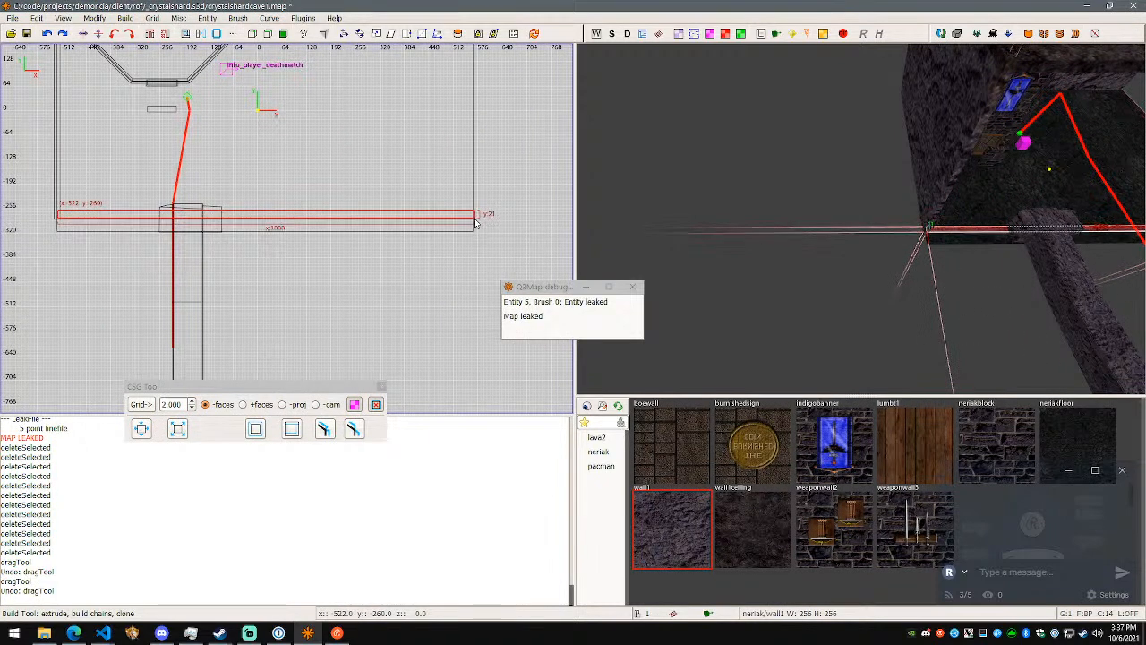
- Draw a wall1 rock brush about 1085 by 22 units along the floor's open edge at the tunnel and raise it to the ceiling
right_click_drag(988, 270, 844, 215)
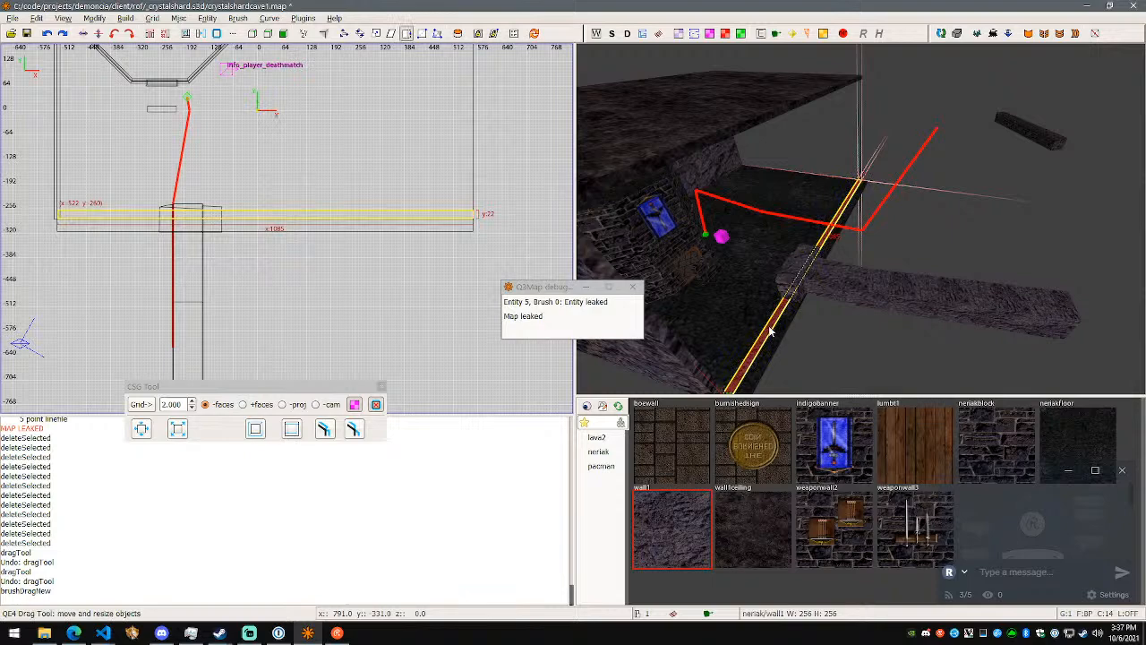
left_click_drag(748, 161, 736, 139)
right_click_drag(736, 139, 861, 219)
key("w")
key("d")
key("w")
key("d")
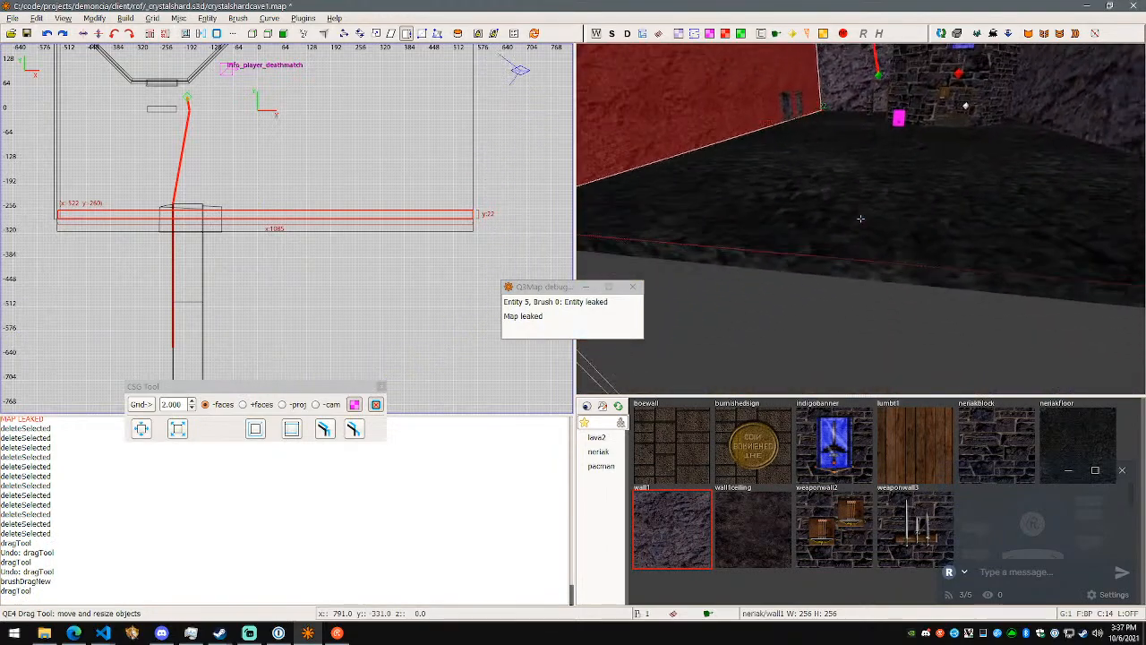
mouse_move(508, 145)
right_mouse_down()
mouse_move(408, 310)
mouse_move(424, 275)
right_mouse_up()
key("Escape")
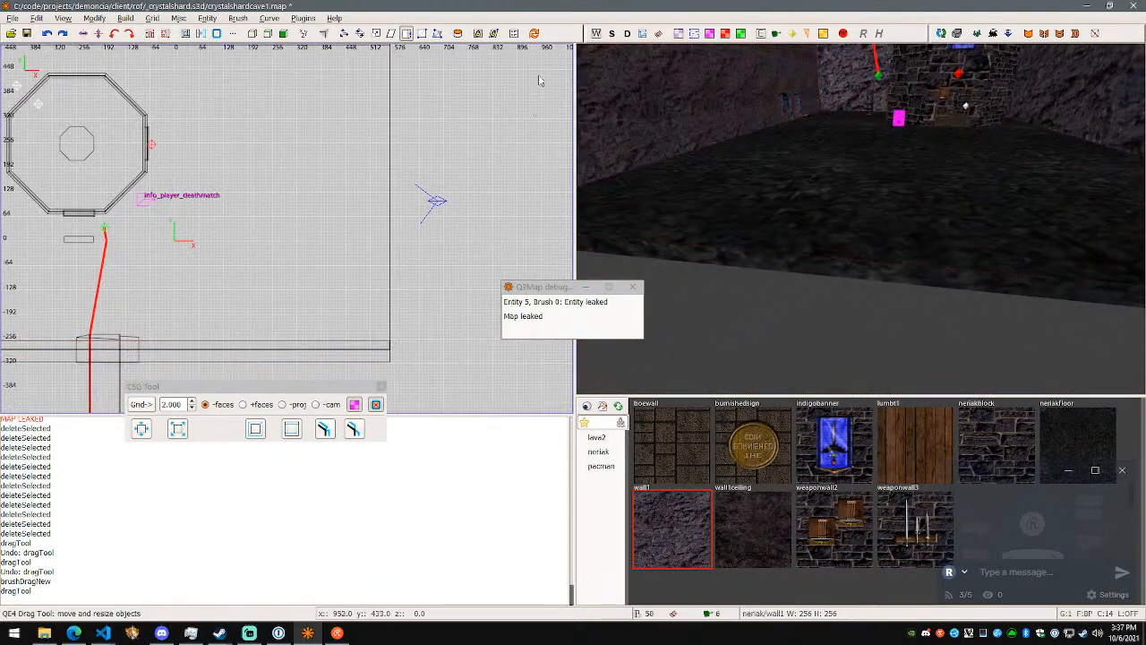
- Draw a second rock wall brush about 12 by 779 units along the floor's remaining open side
right_click_drag(451, 92, 449, 113)
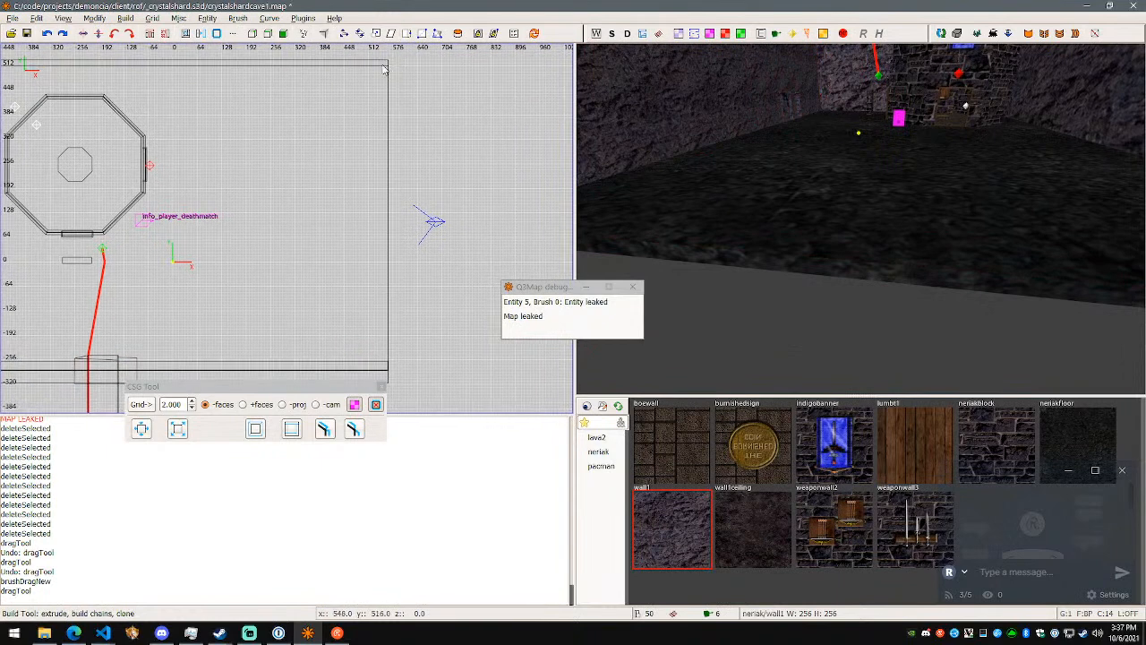
mouse_move(392, 96)
left_mouse_down()
mouse_move(375, 347)
mouse_move(388, 369)
left_mouse_up()
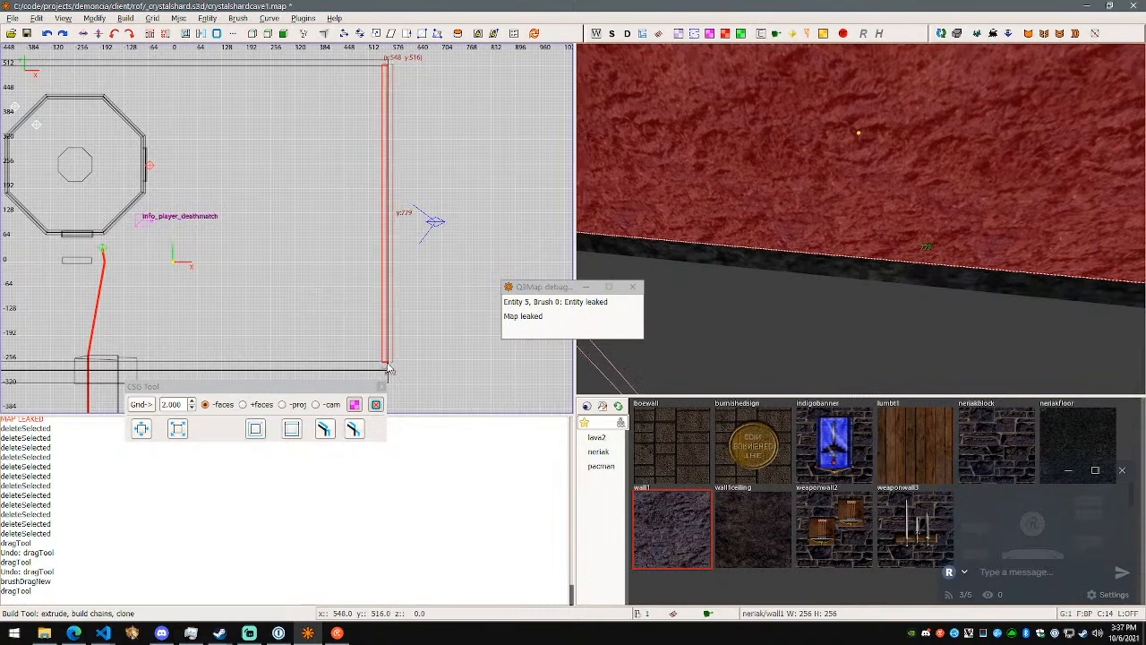
key("d")
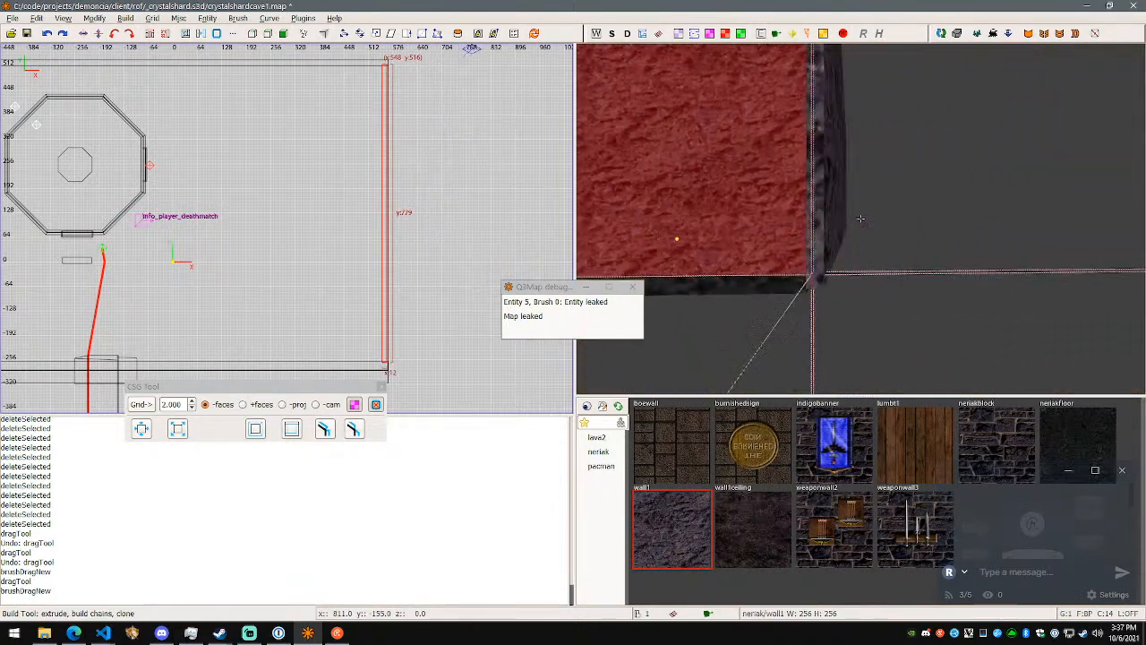
key("w")
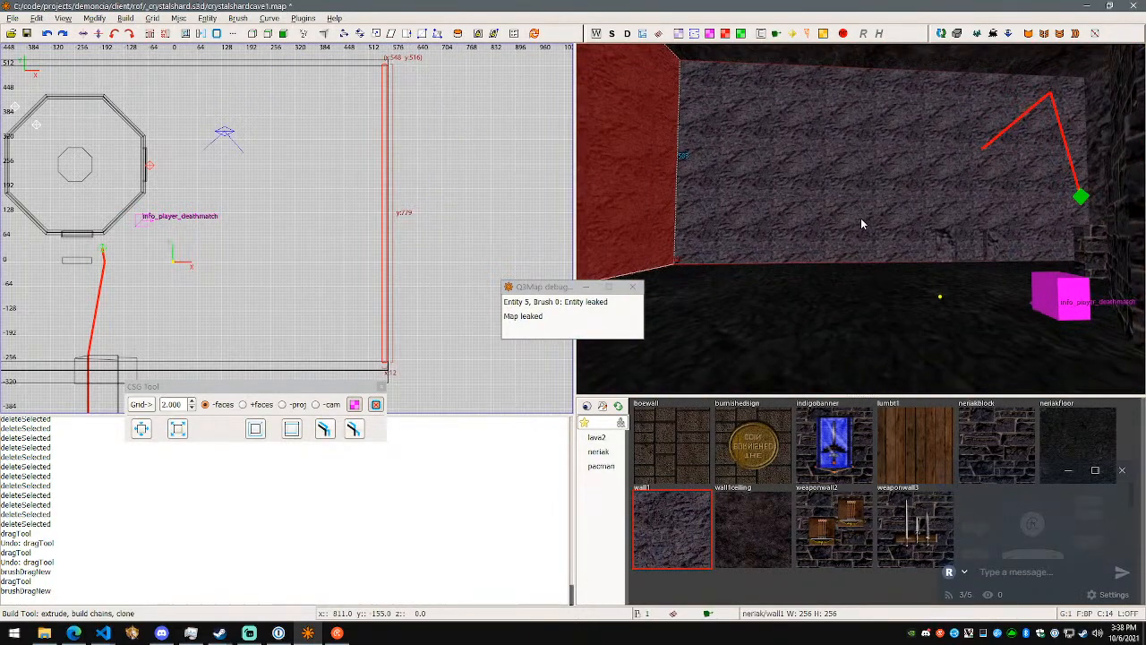
- Compile the map with both new rock walls in place
key("F5")
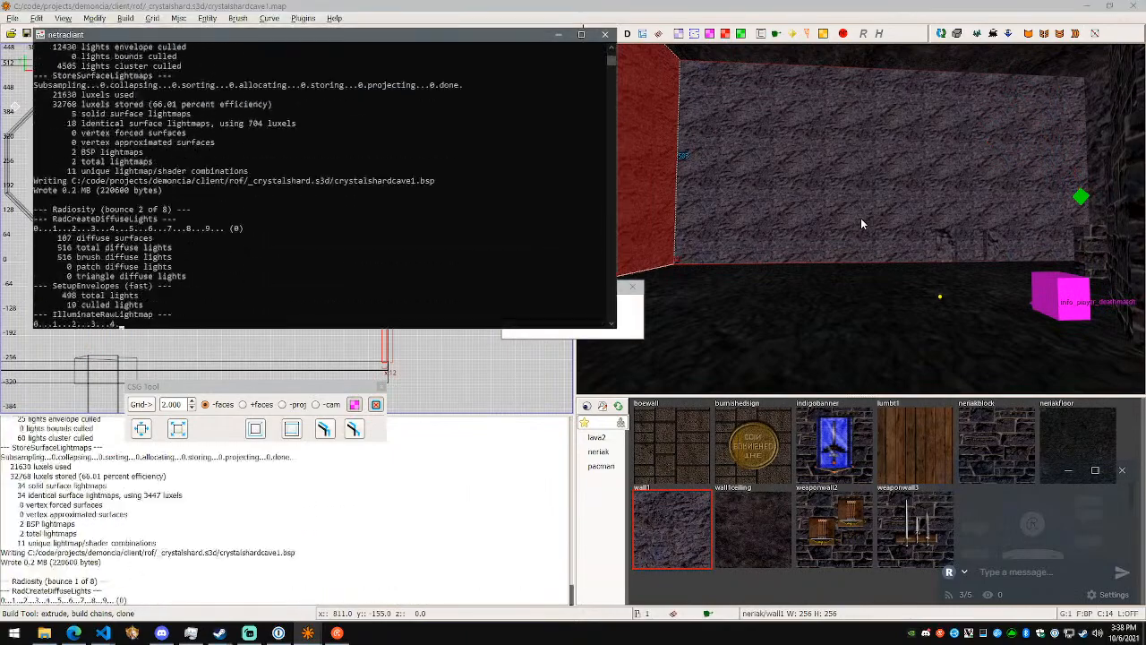
right_click(860, 217)
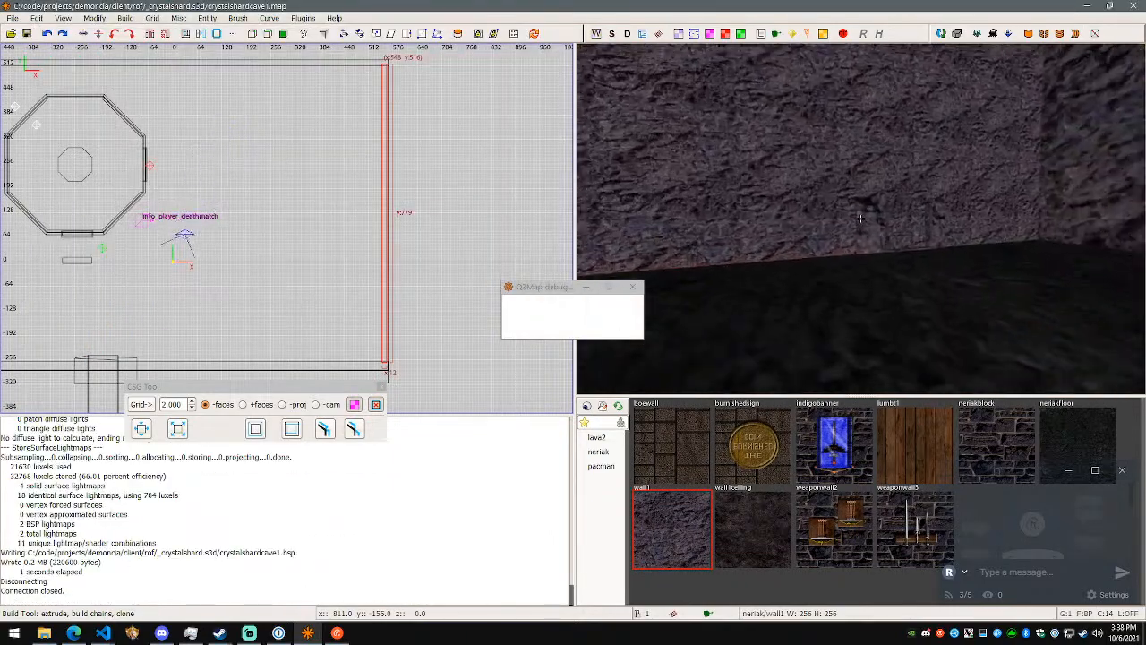
- Examine the enclosed room's walls and corners and the tunnel mouth from inside and outside
key("w")
key("s")
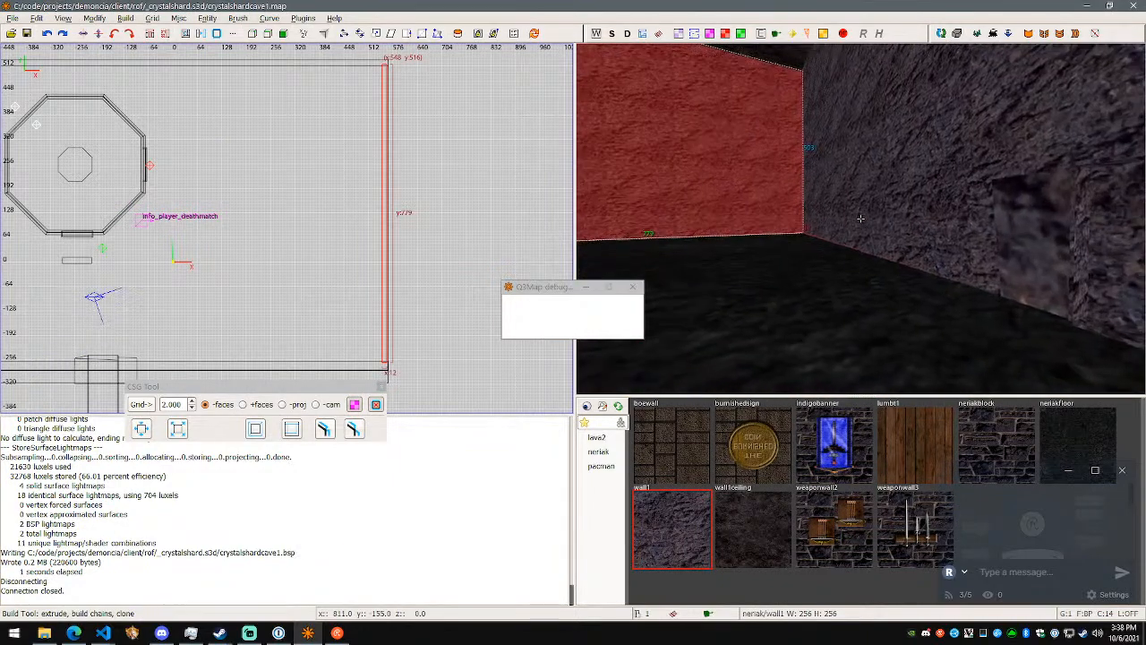
key("d")
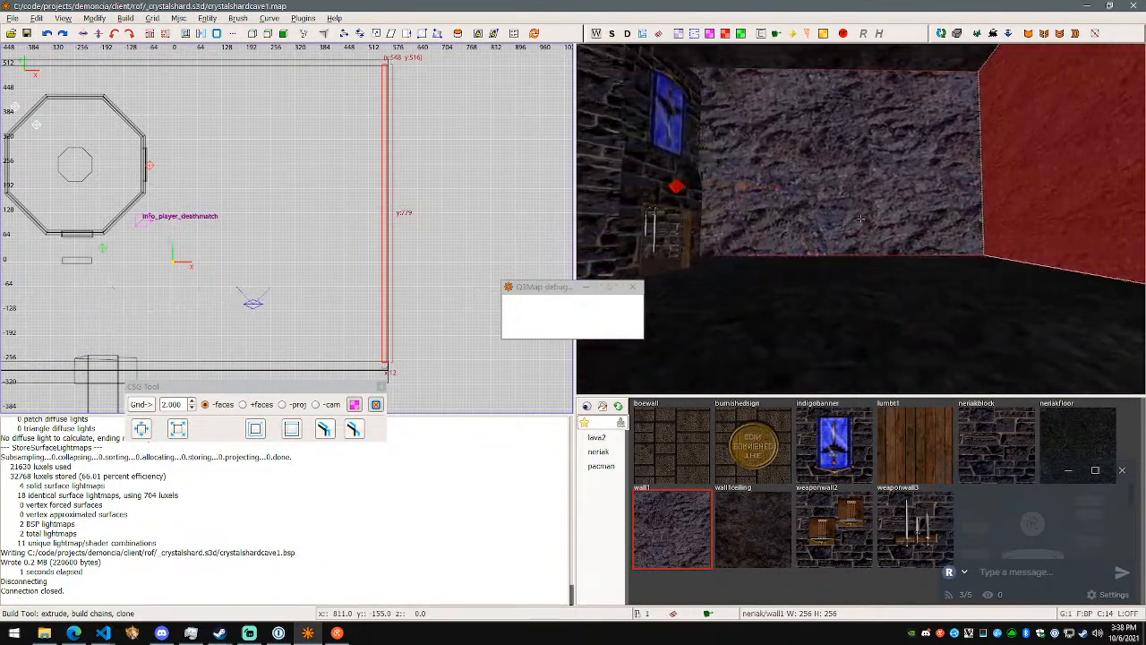
key("w")
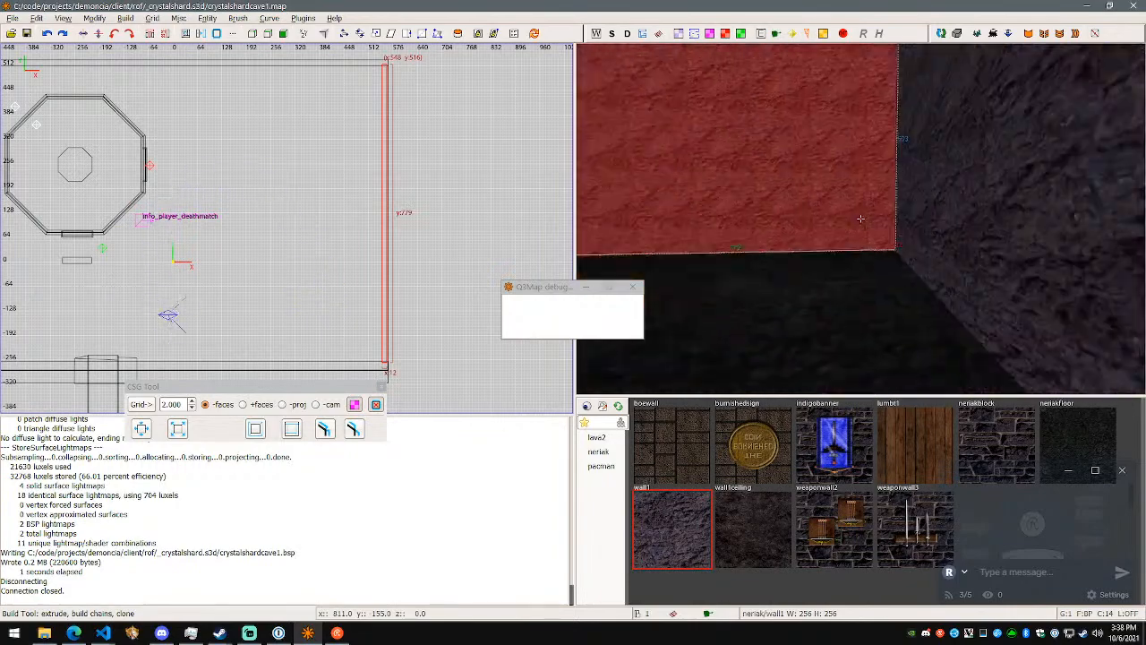
key("a")
key("d")
key("w")
key("d")
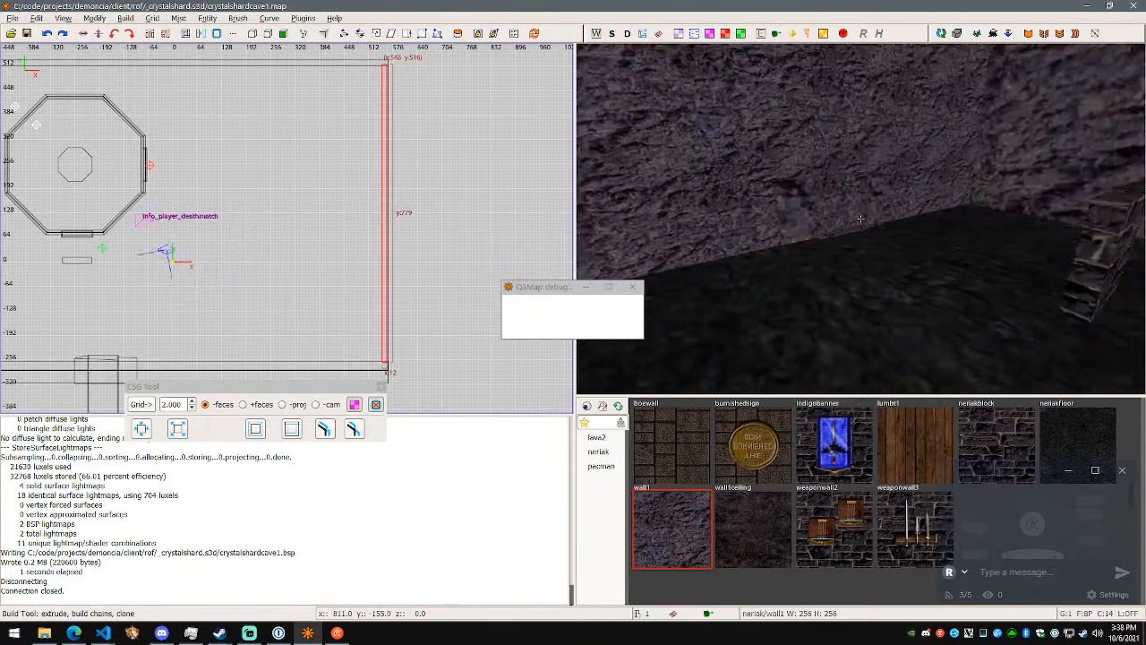
key("w")
key("s")
key("w")
key("d")
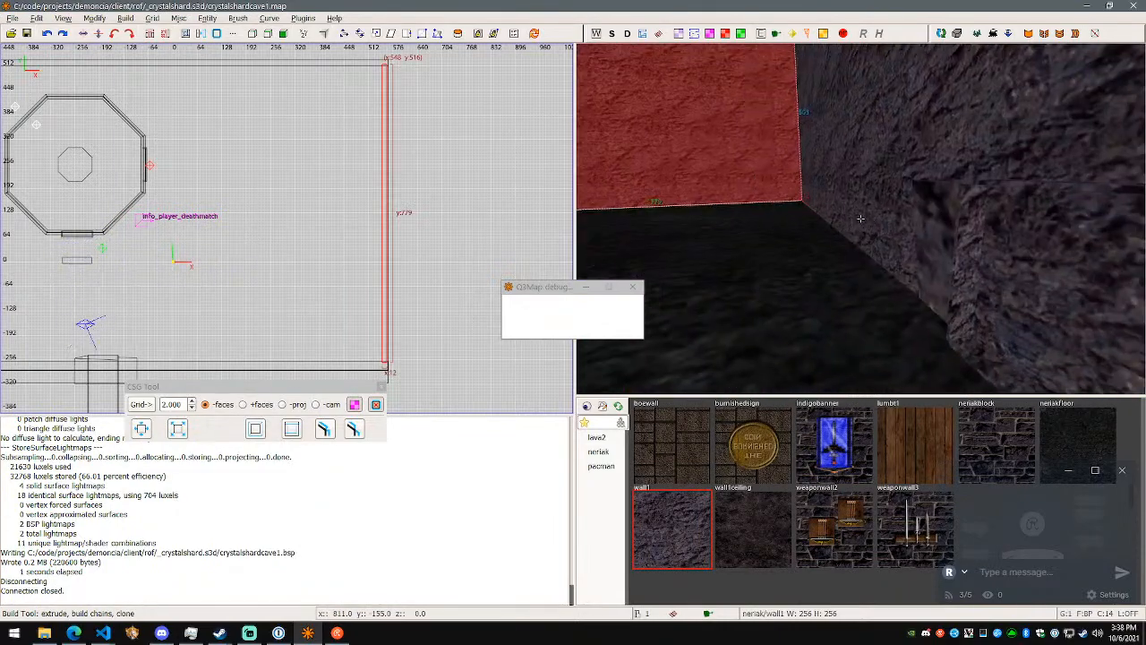
key("w")
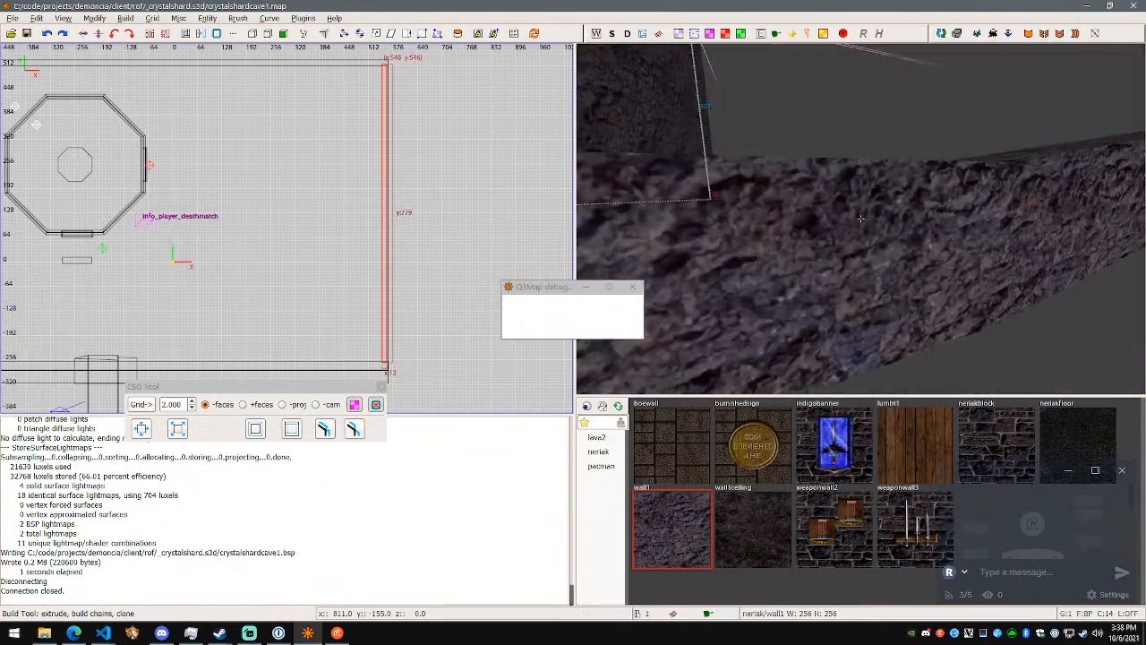
key("s")
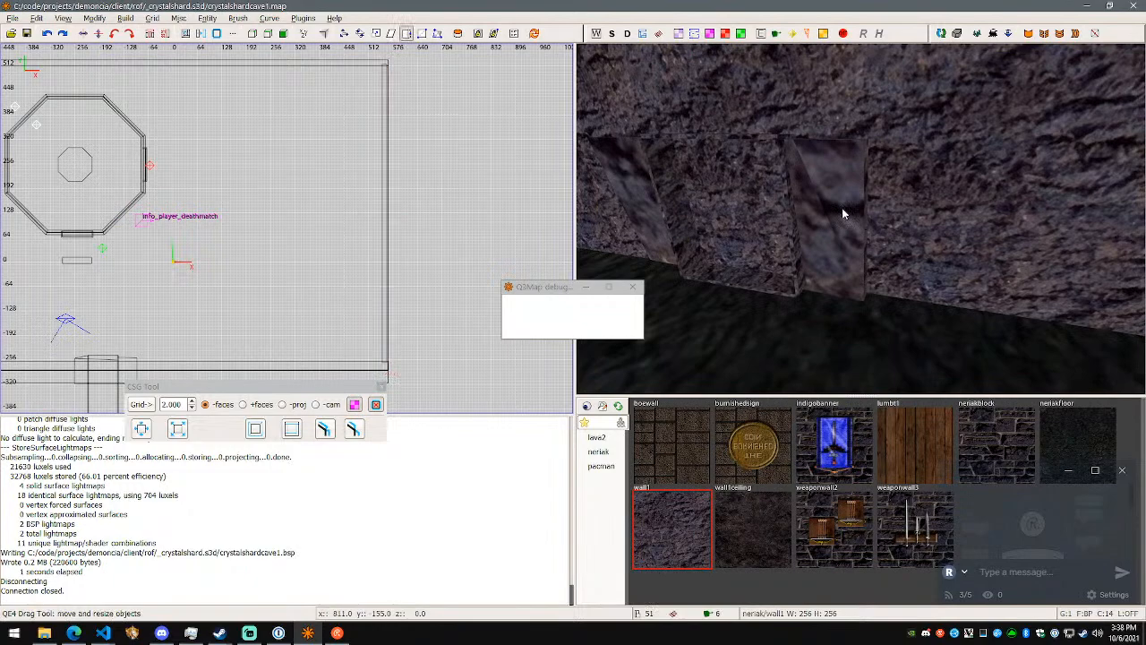
- Delete the two angled rock pieces flanking the tunnel mouth
key("w")
left_click(842, 209, "shift")
key("z")
left_click(660, 211, "shift")
key("z")
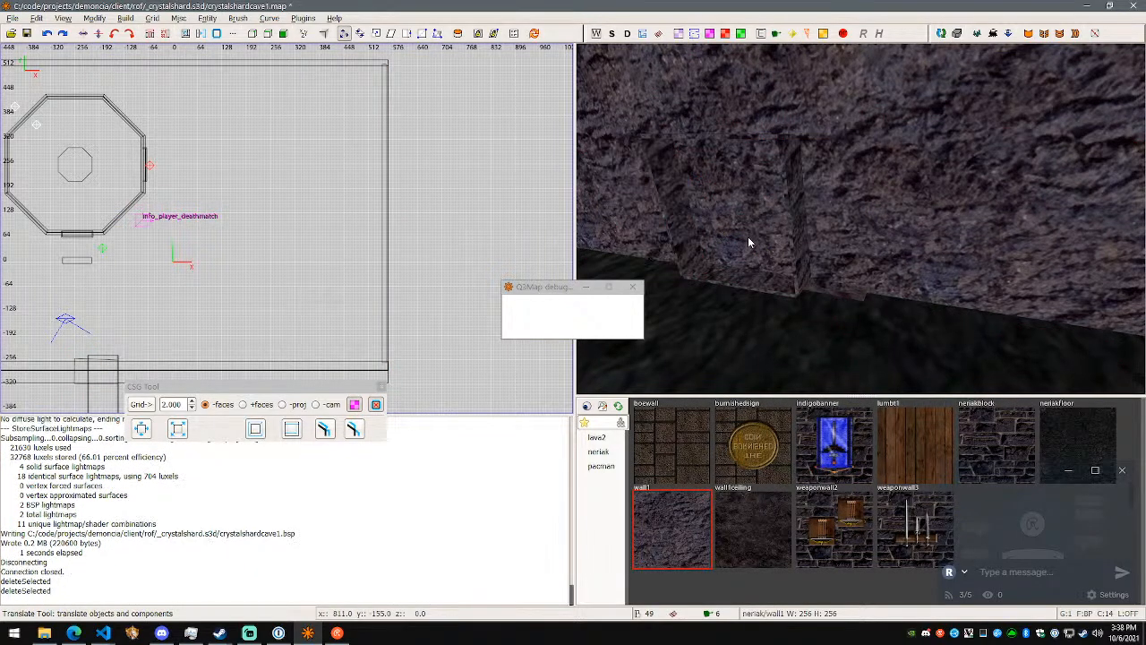
- Examine the tunnel's interior and the room's rock enclosure from several sides
right_click(746, 237)
key("a")
key("w")
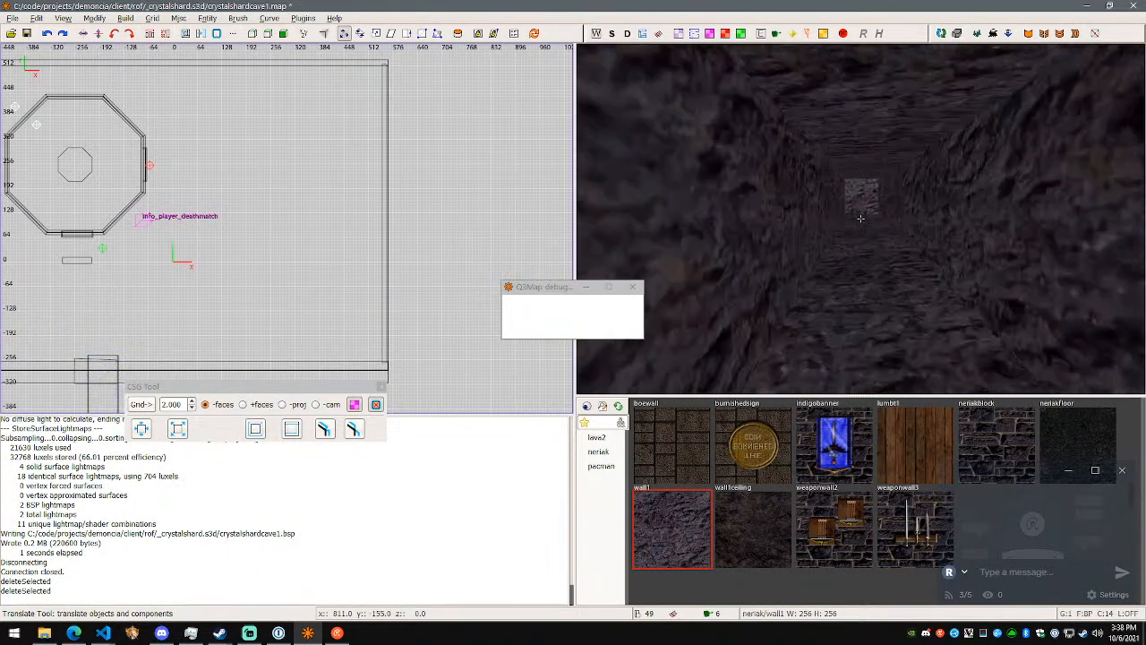
key("w")
key("s")
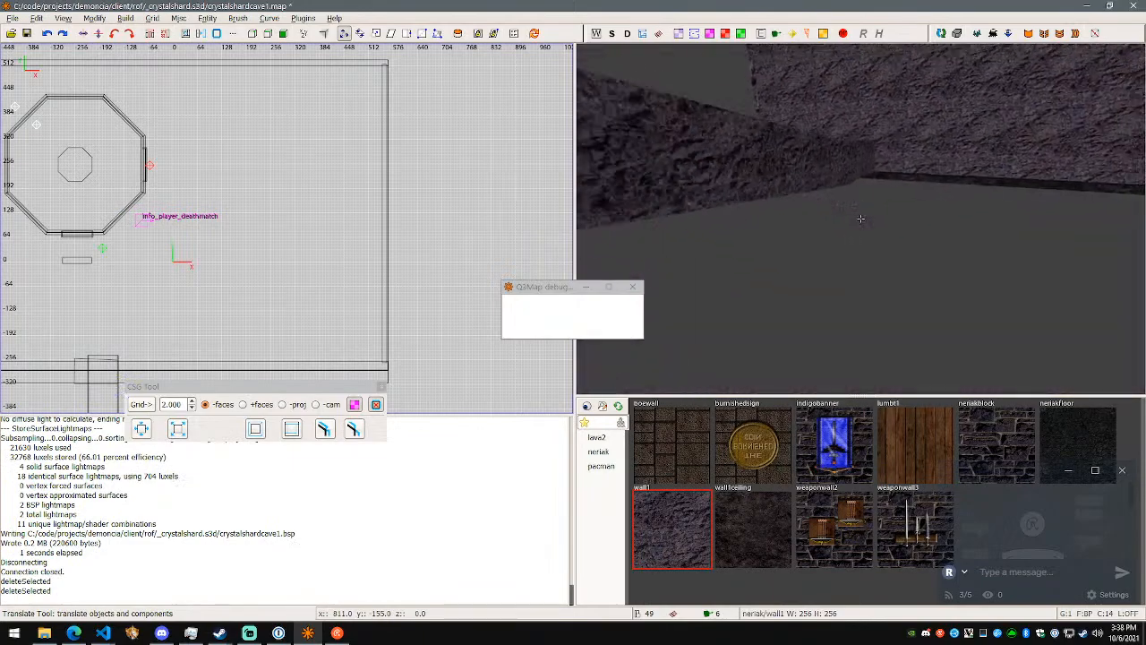
key("w")
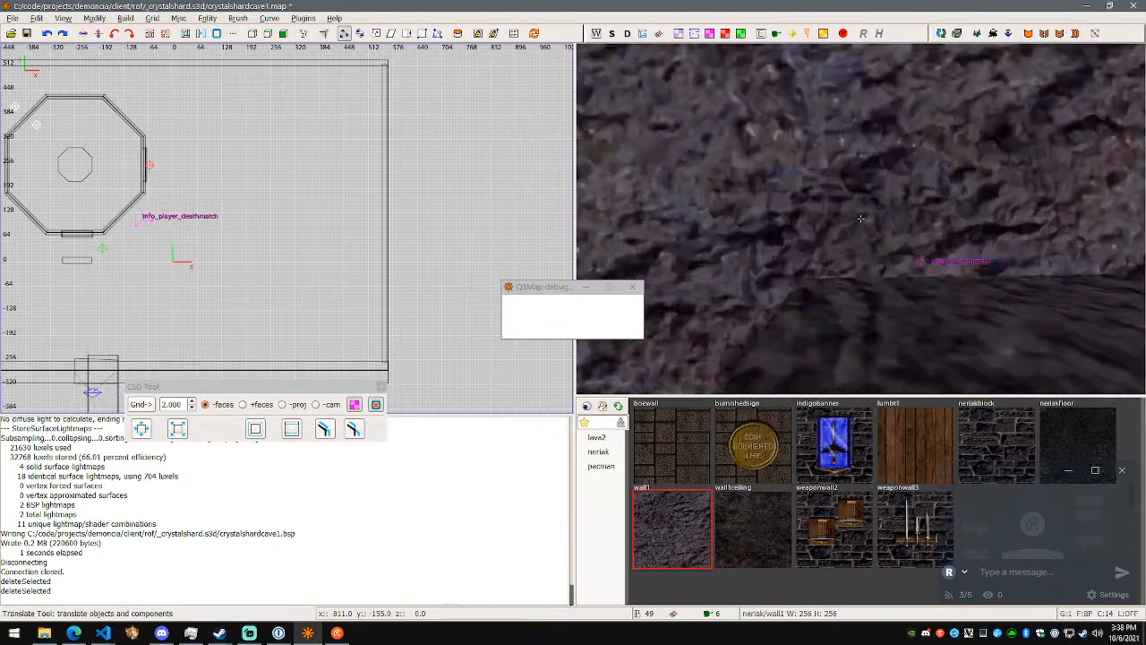
key("w")
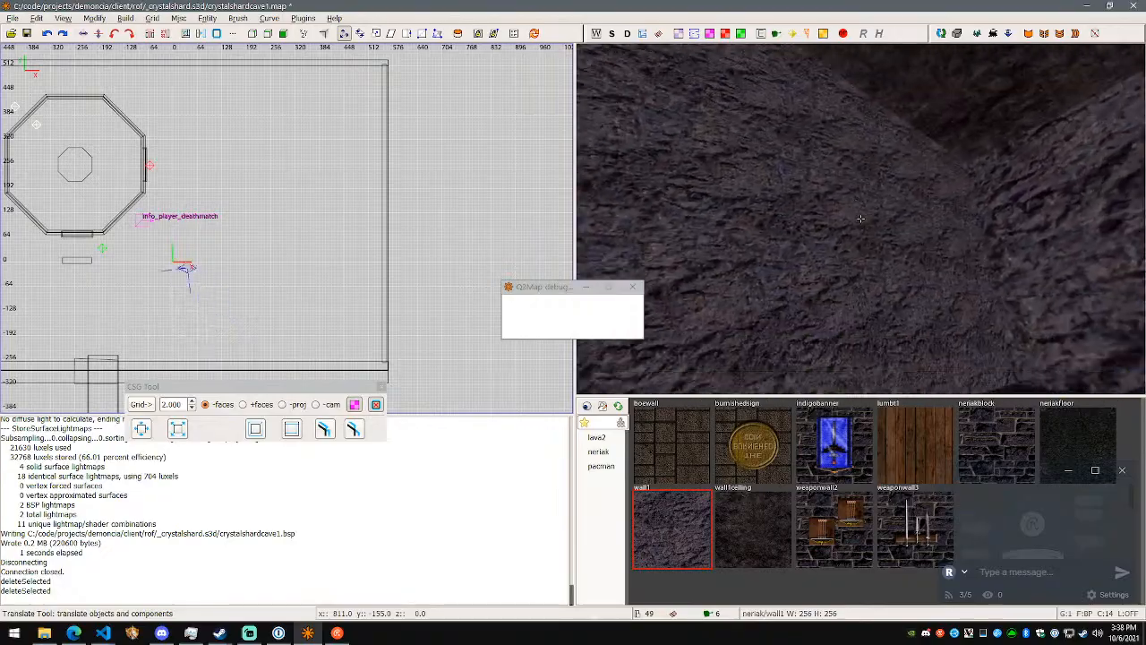
key("w")
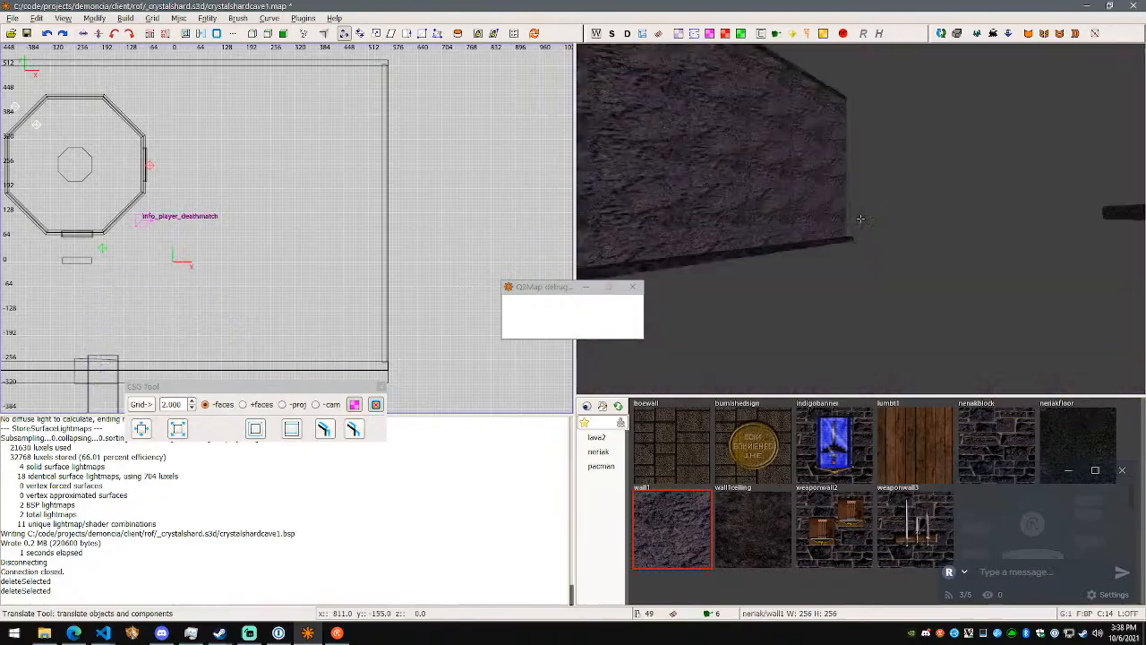
key("w")
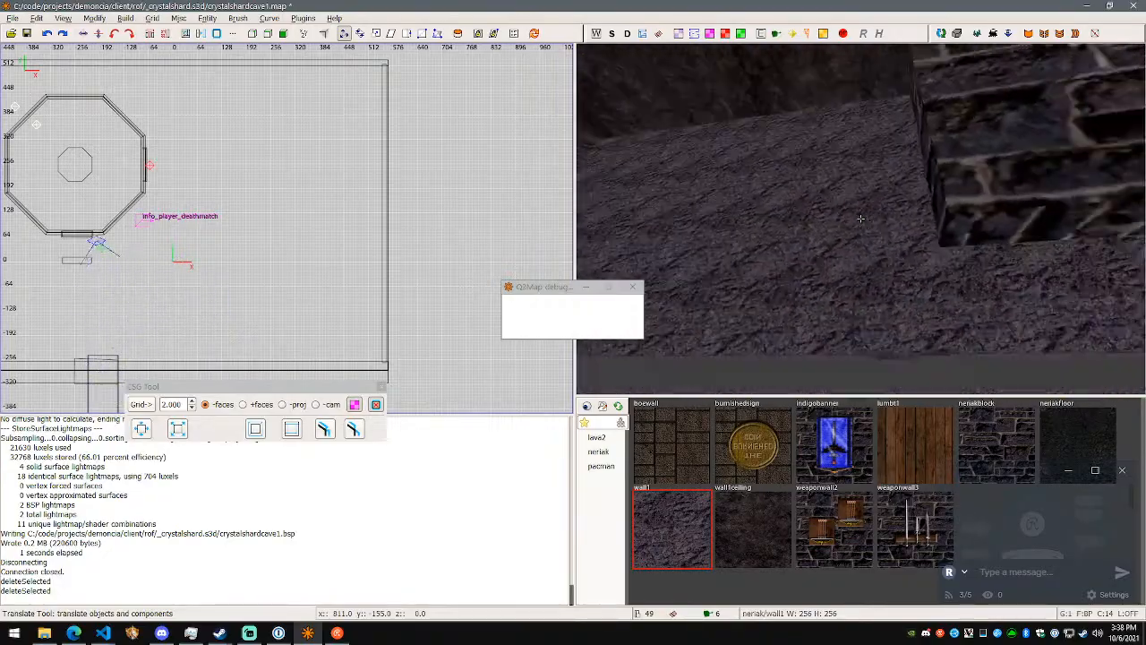
- Undo the deletion of the long rock wall at the tunnel and hide the two new walls
key("w")
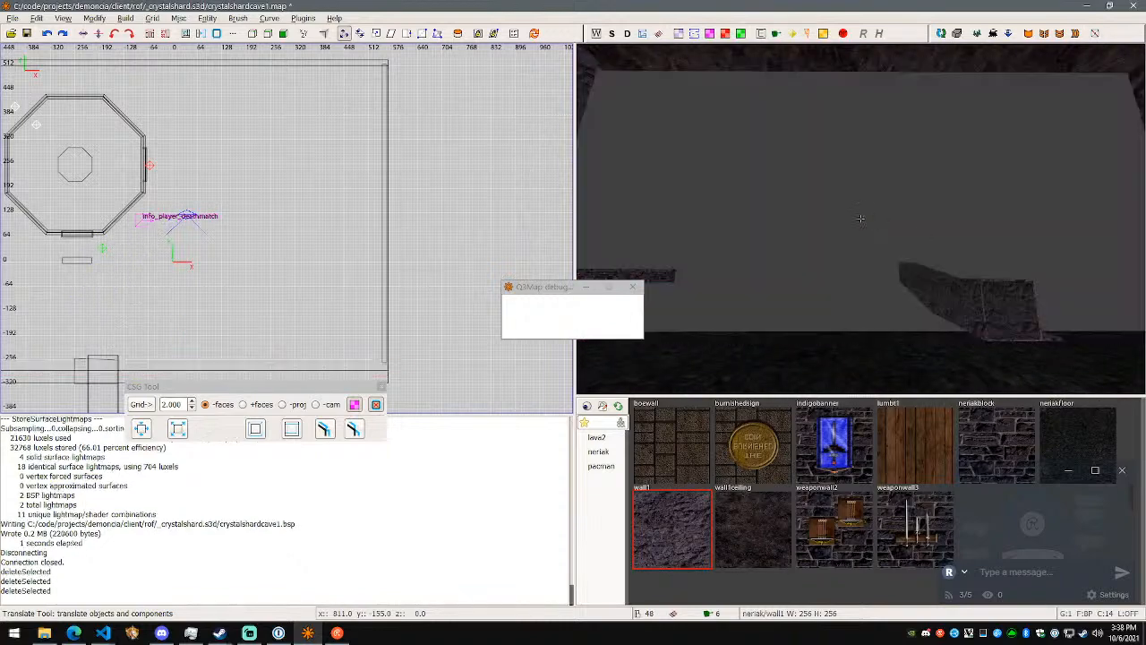
key("ctrl+z")
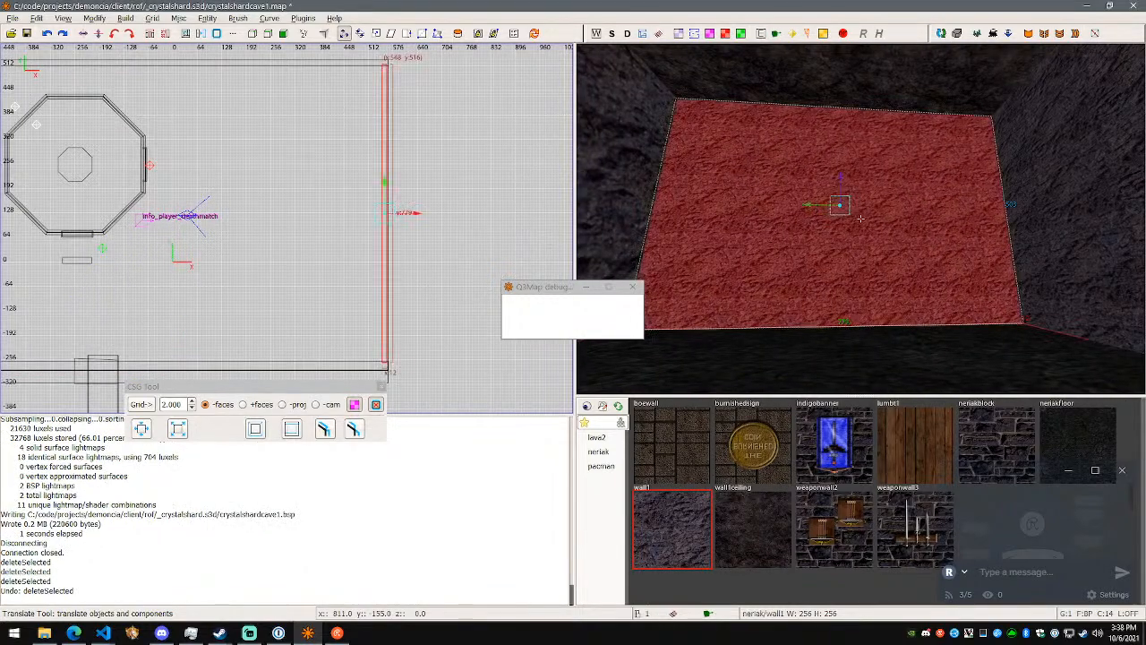
key("h")
- Examine the tunnel's end and the room's floor and open sides with the walls hidden
key("w")
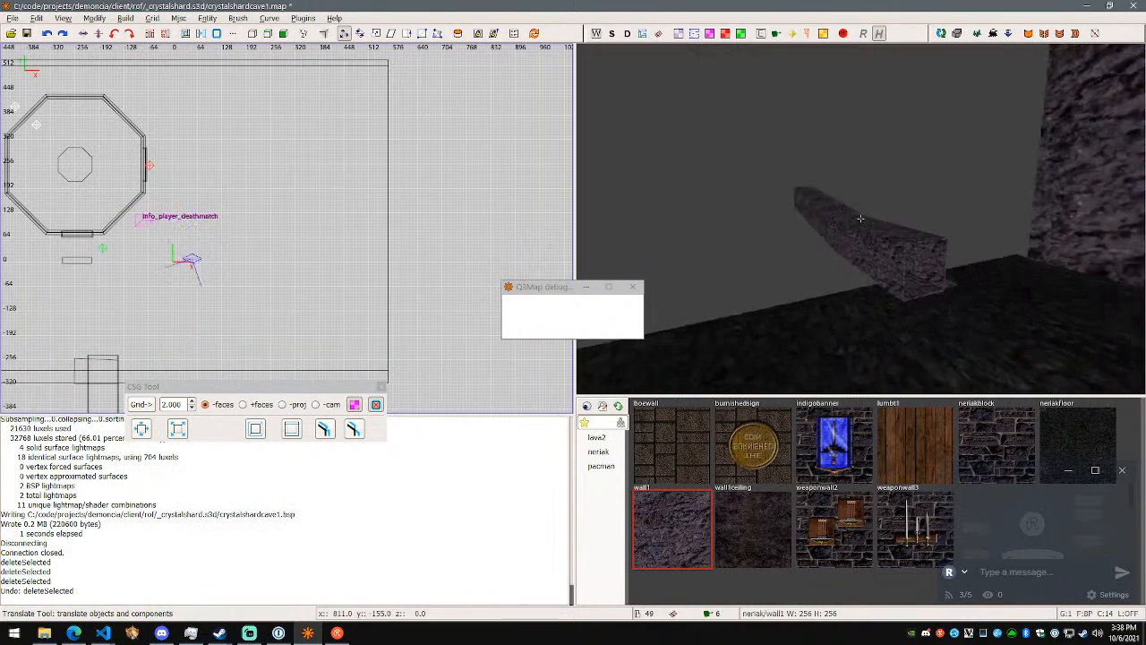
key("s")
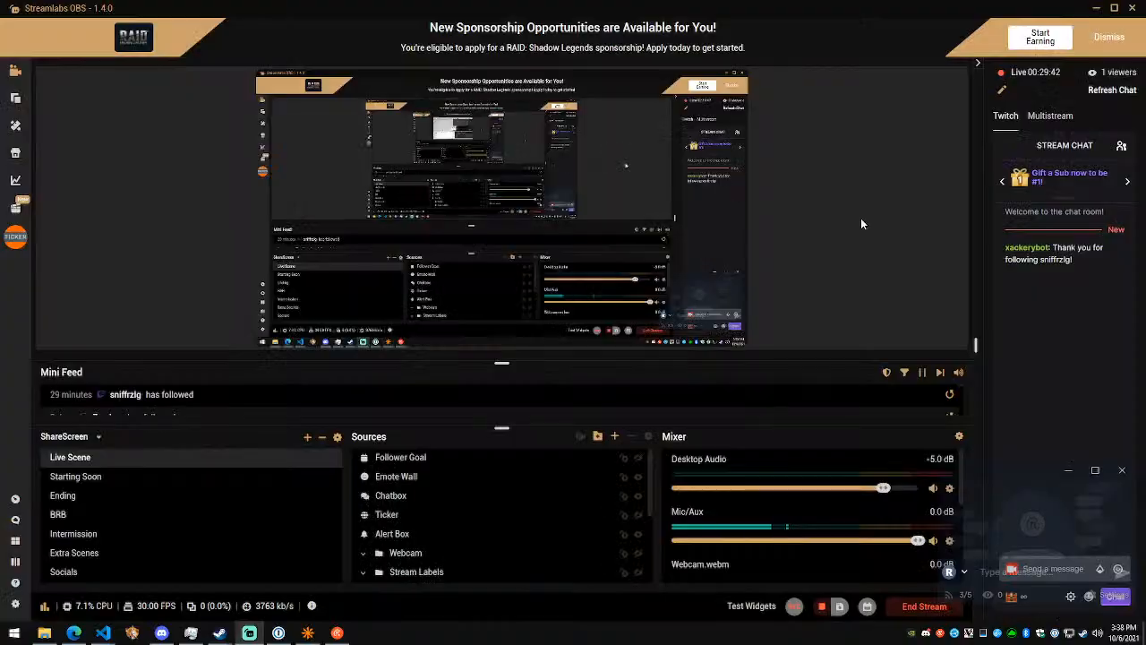
key("w")
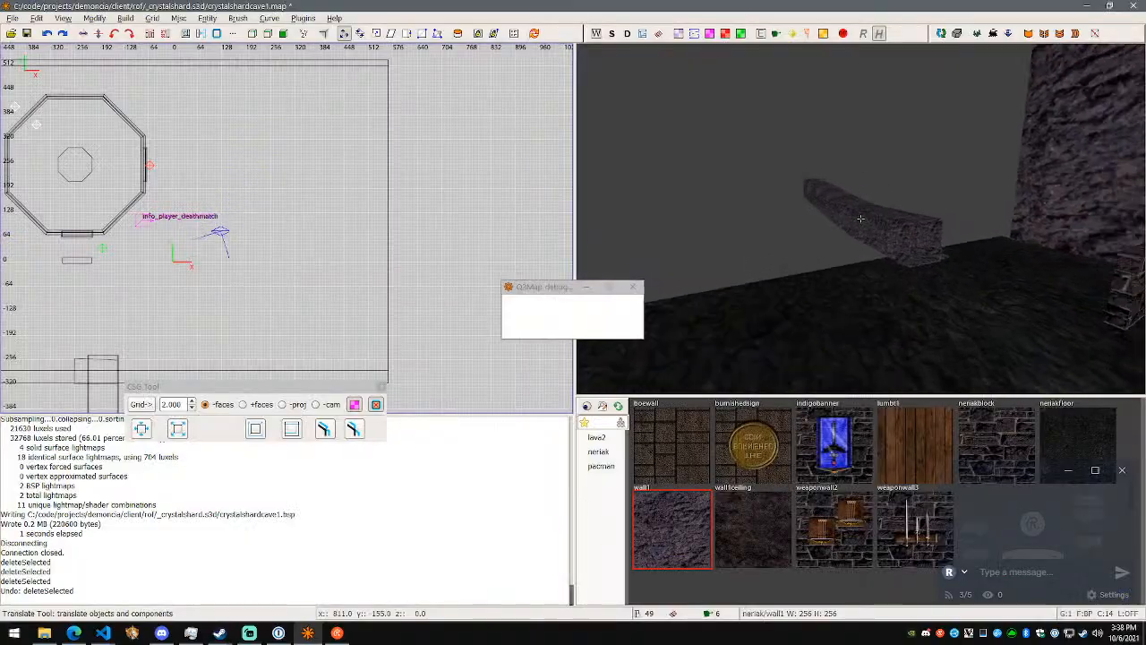
key("w")
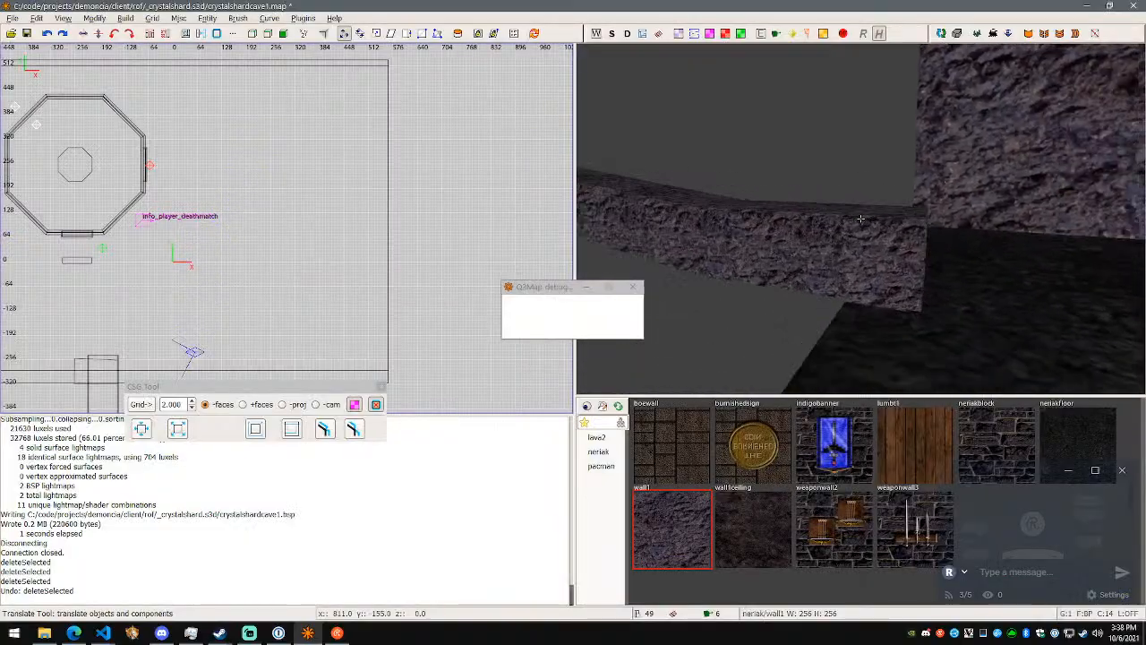
key("d")
key("a")
key("s")
right_click(861, 218)
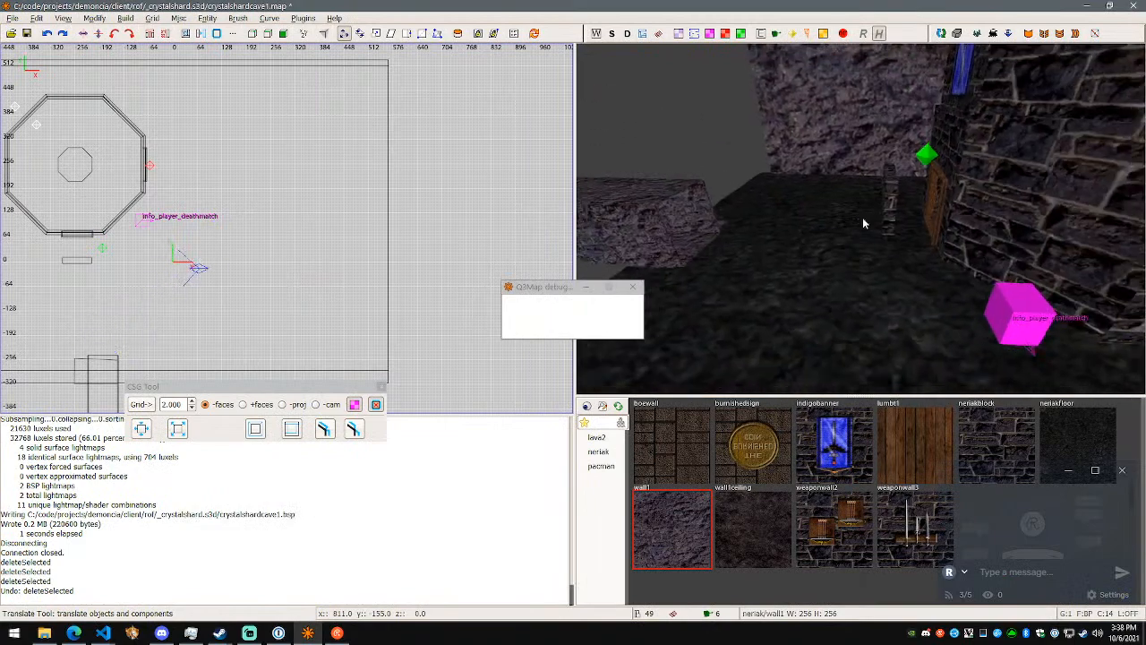
- Duplicate the small brick block in front of the octagonal building and move the copy 327 units along X
right_click(881, 231)
key("a")
right_click(860, 218)
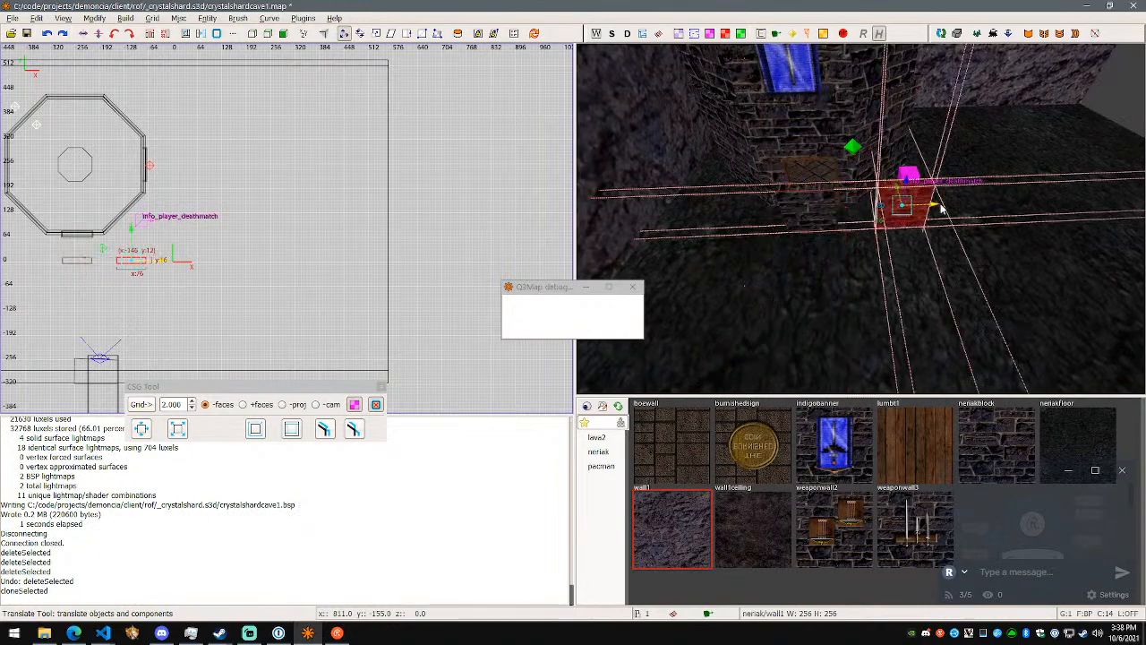
left_click_drag(921, 210, 1071, 215)
- Rotate only the copied brick block 45 degrees about the vertical axis, leaving the floor unselected
right_click(1034, 220)
key("w")
key("a")
key("s")
right_click(861, 219)
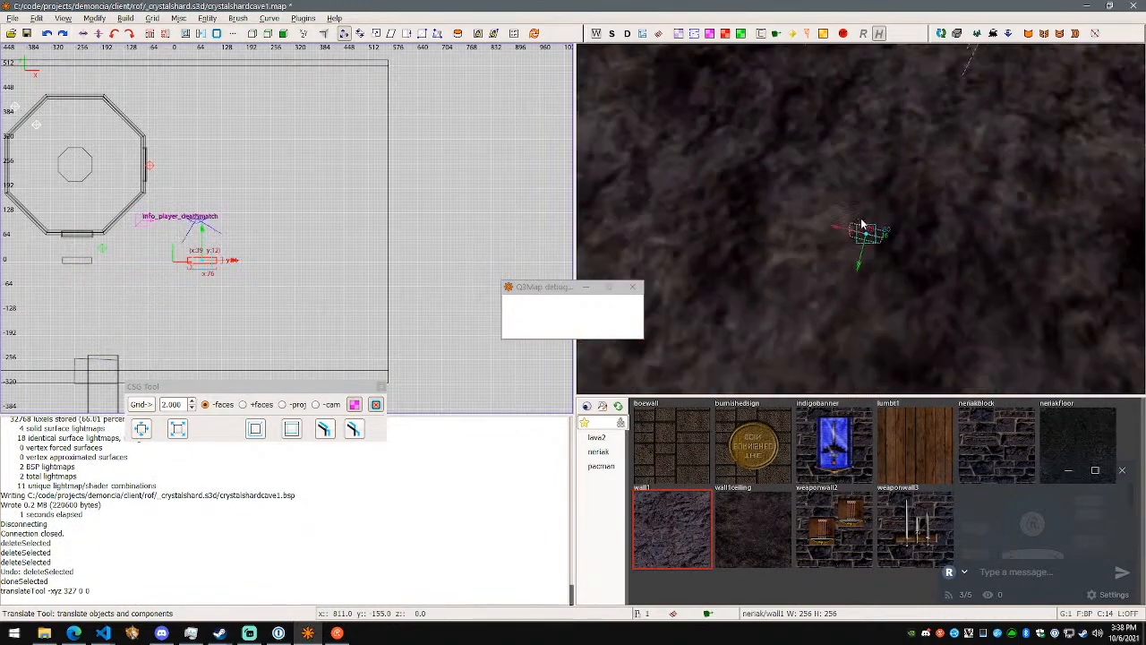
key("w")
key("d")
right_click(861, 219)
left_click(832, 300, "shift")
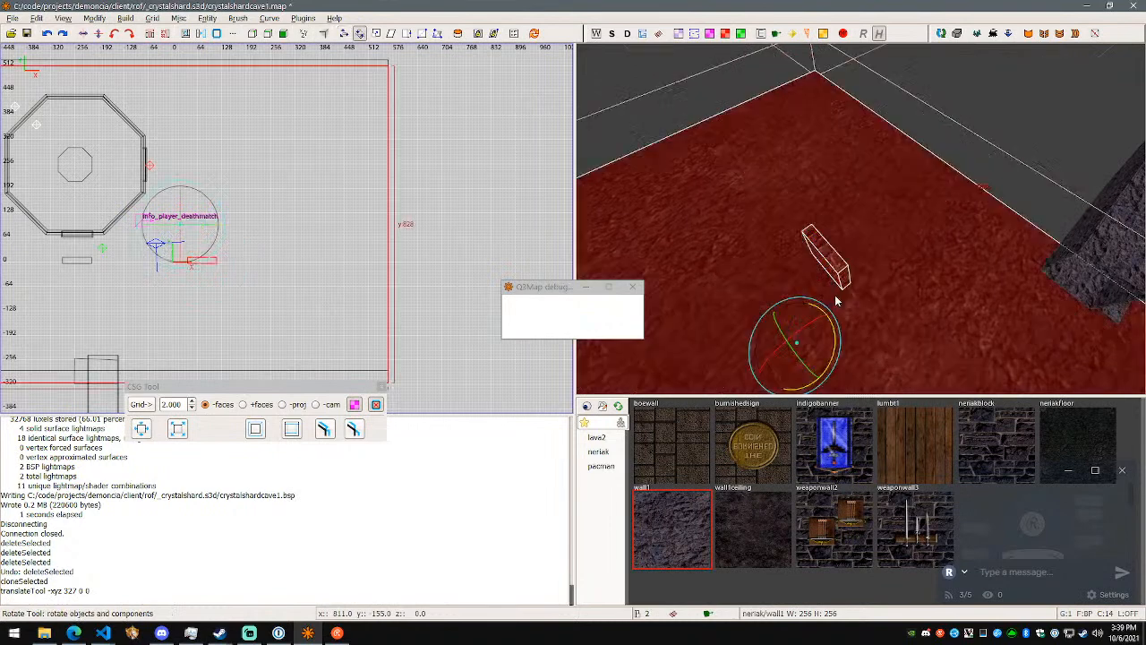
left_click(840, 297, "shift")
left_click(839, 276, "shift")
left_click(838, 272, "shift")
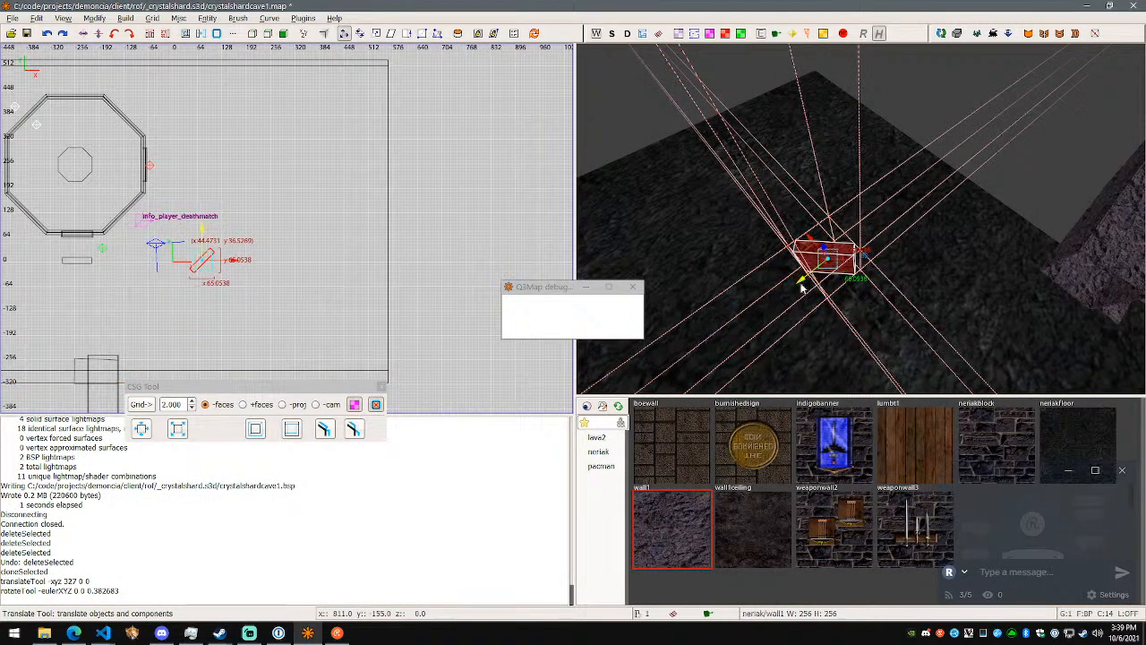
- Move the rotated block -84 units along Y, and undo the additional free move of 100, 3, 42
mouse_move(884, 235)
left_mouse_down()
mouse_move(857, 232)
mouse_move(829, 189)
left_mouse_up()
key("ctrl+z")
right_click(859, 208)
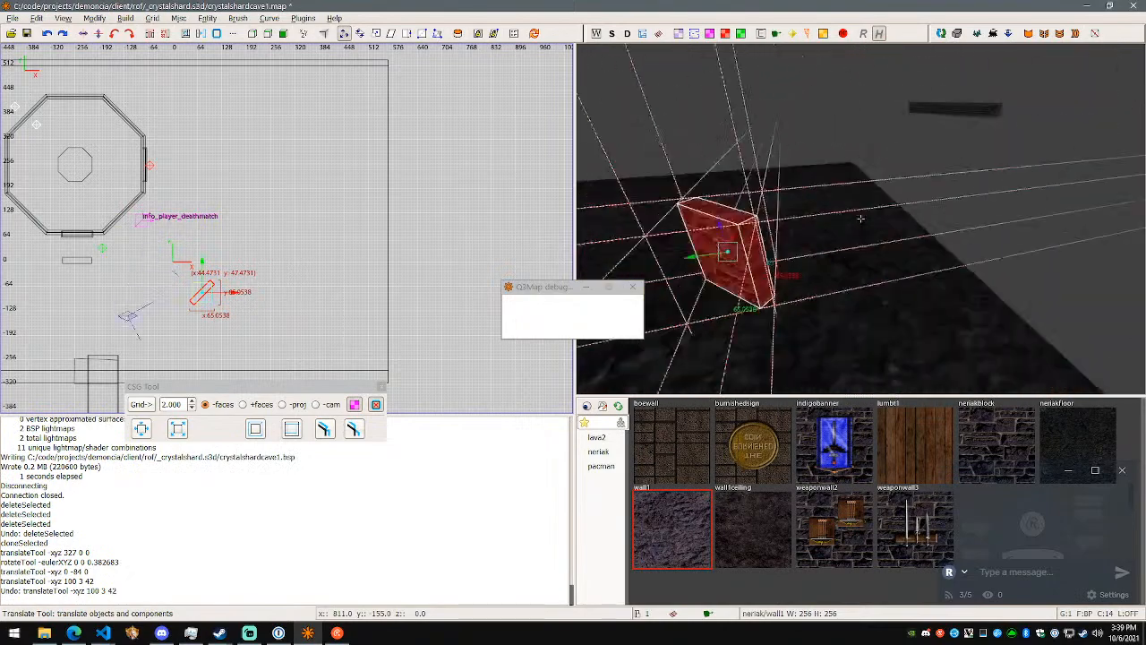
key("a")
right_click(860, 219)
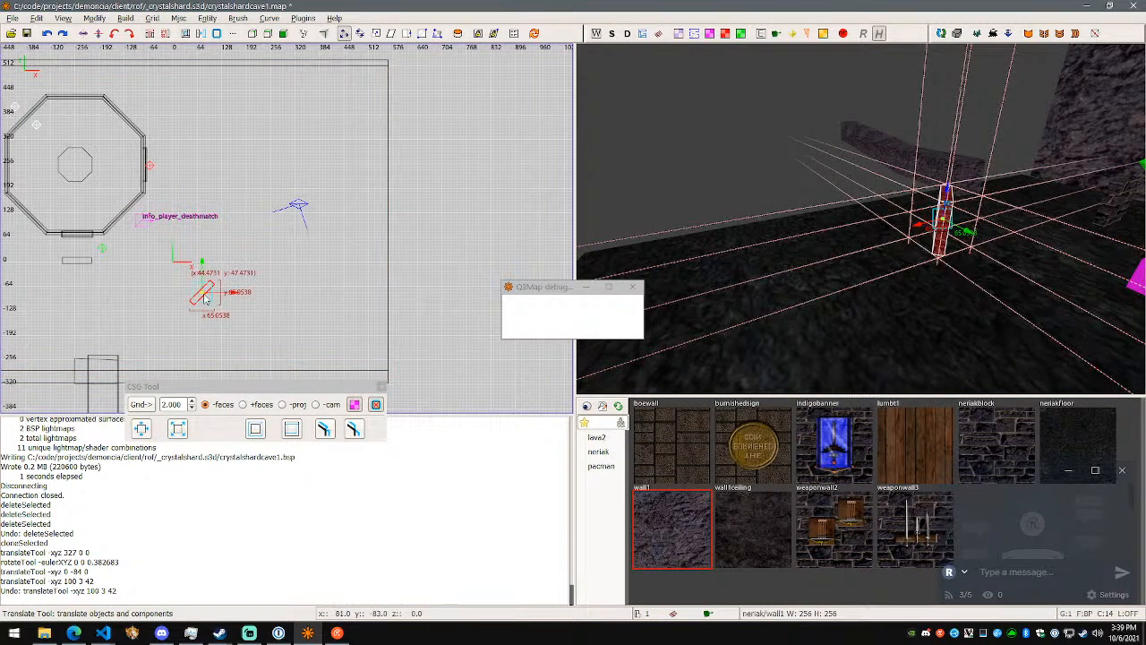
- Undo the block's -84 unit Y move, then reposition it by 53, -119 and again by 59, 11 units in X and Y
key("ctrl+z")
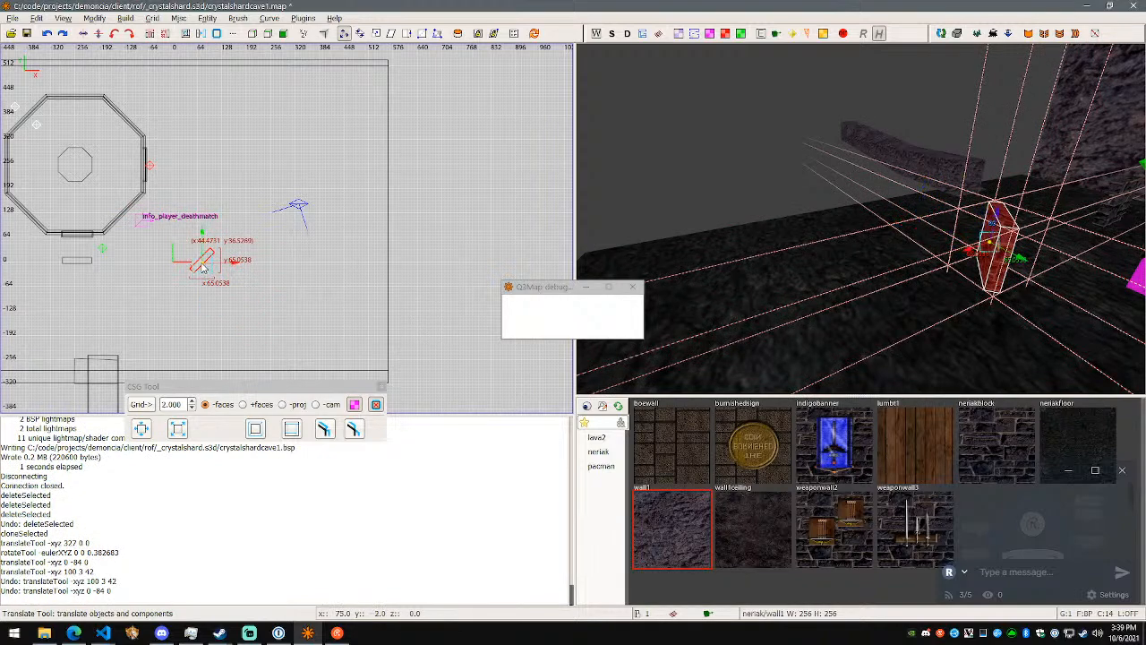
left_click_drag(202, 261, 220, 310)
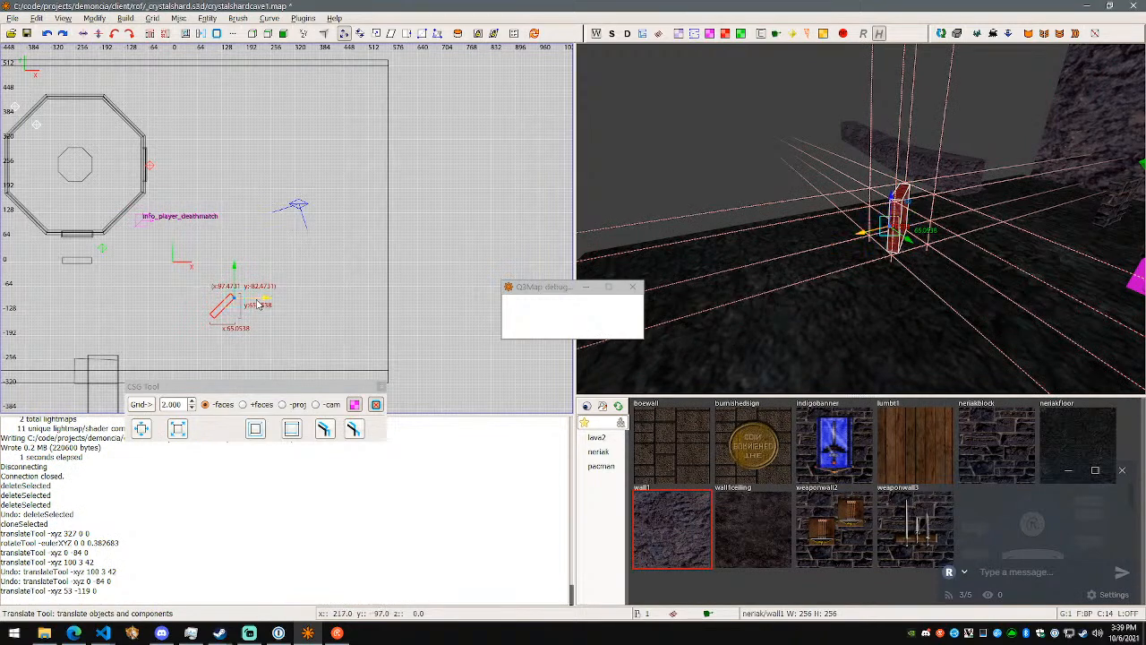
mouse_move(228, 310)
left_mouse_down()
mouse_move(262, 315)
mouse_move(235, 345)
mouse_move(239, 273)
mouse_move(235, 314)
mouse_move(237, 286)
mouse_move(252, 306)
left_mouse_up()
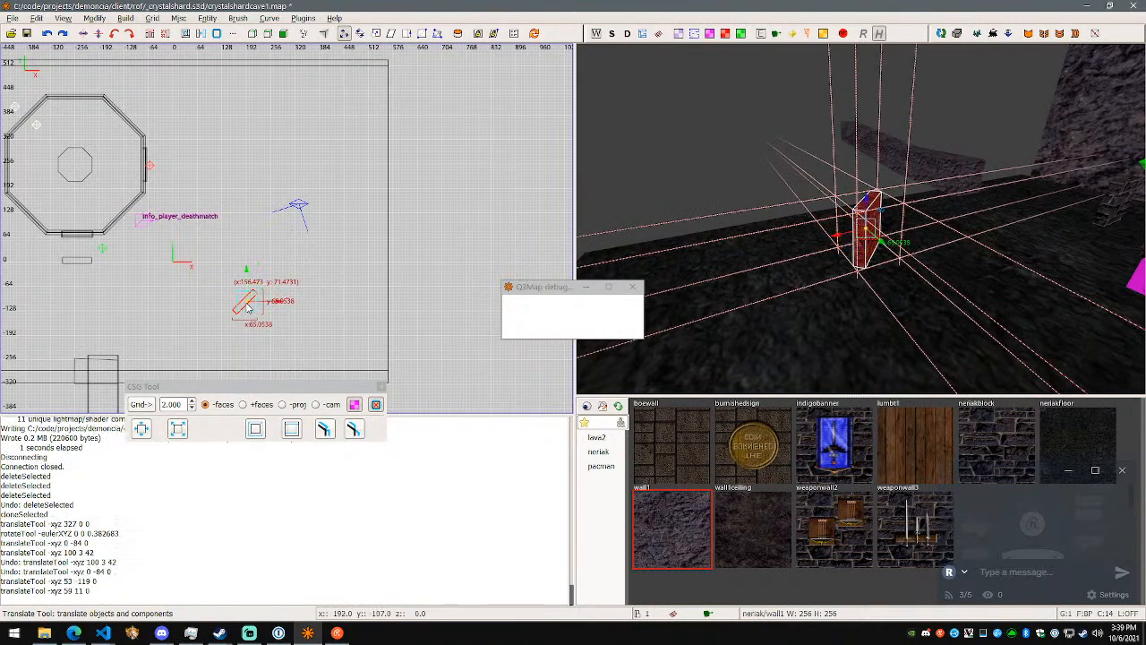
- Try rotating the block freely and about the vertical axis, and undo both rotations
key("r")
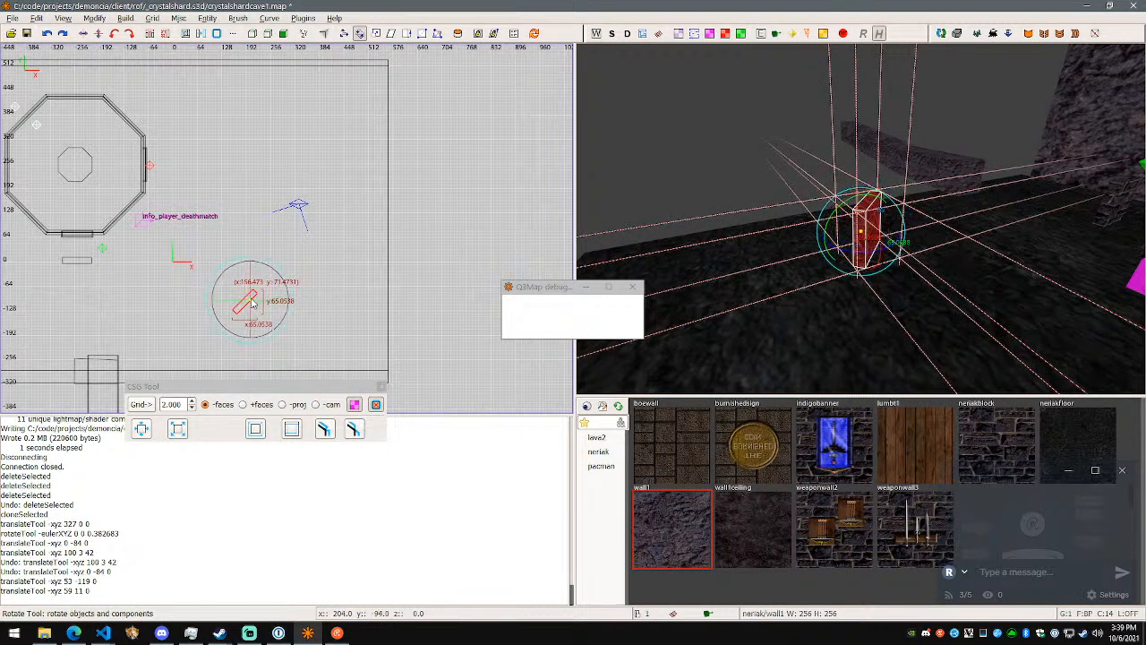
left_click_drag(291, 283, 313, 338)
key("ctrl+z")
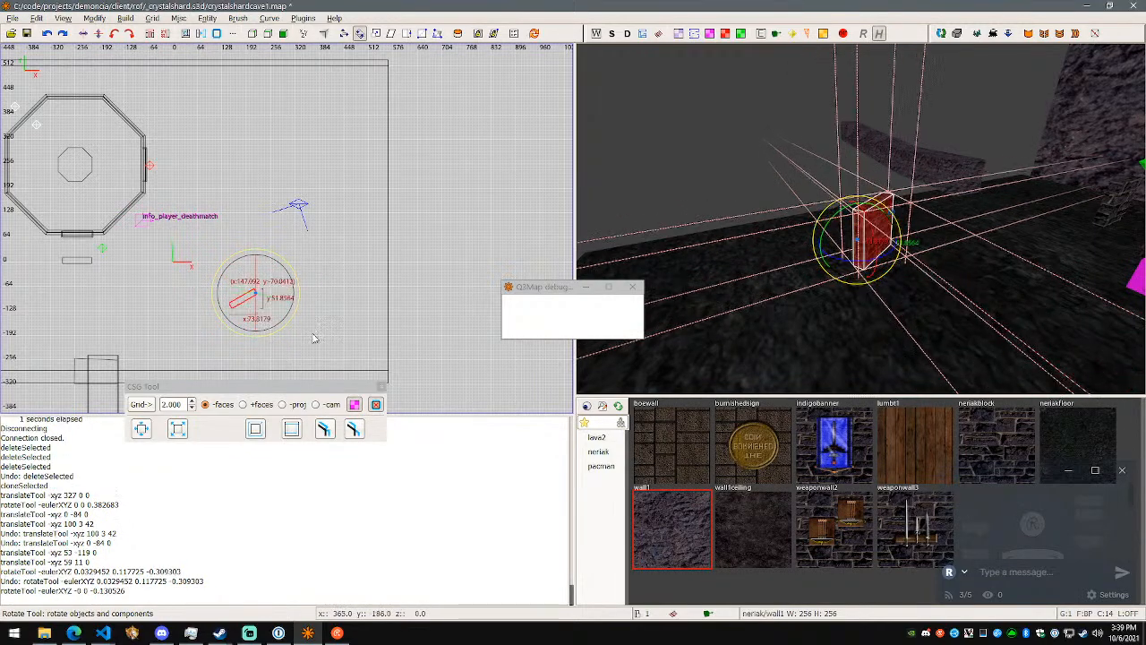
key("ctrl+z")
- Examine the rotated brick block and its placement on the floor from several sides
key("d")
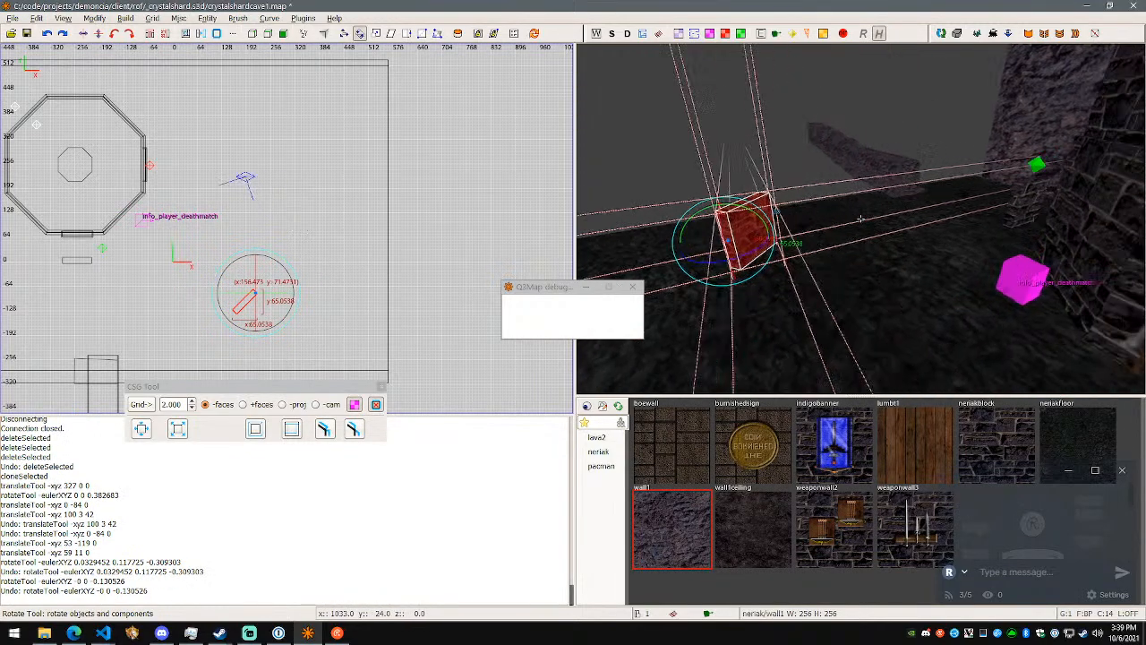
key("a")
key("a")
key("w")
key("s")
right_click(861, 219)
key("Escape")
right_click(767, 248)
key("a")
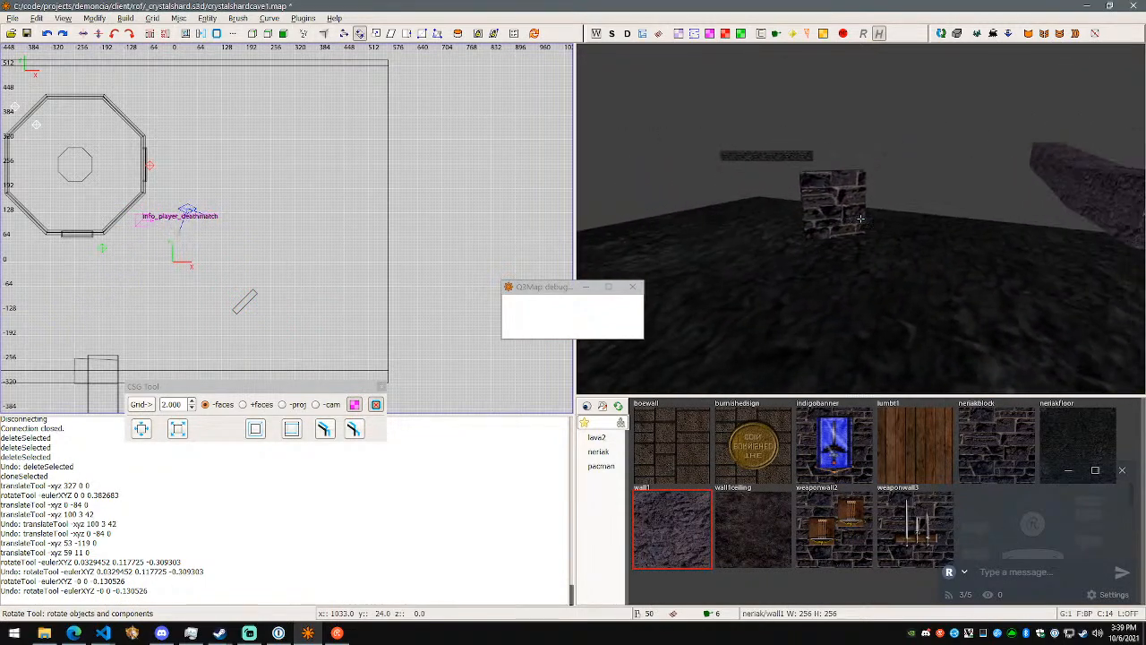
key("d")
key("a")
right_click(860, 219)
left_click(873, 213, "shift")
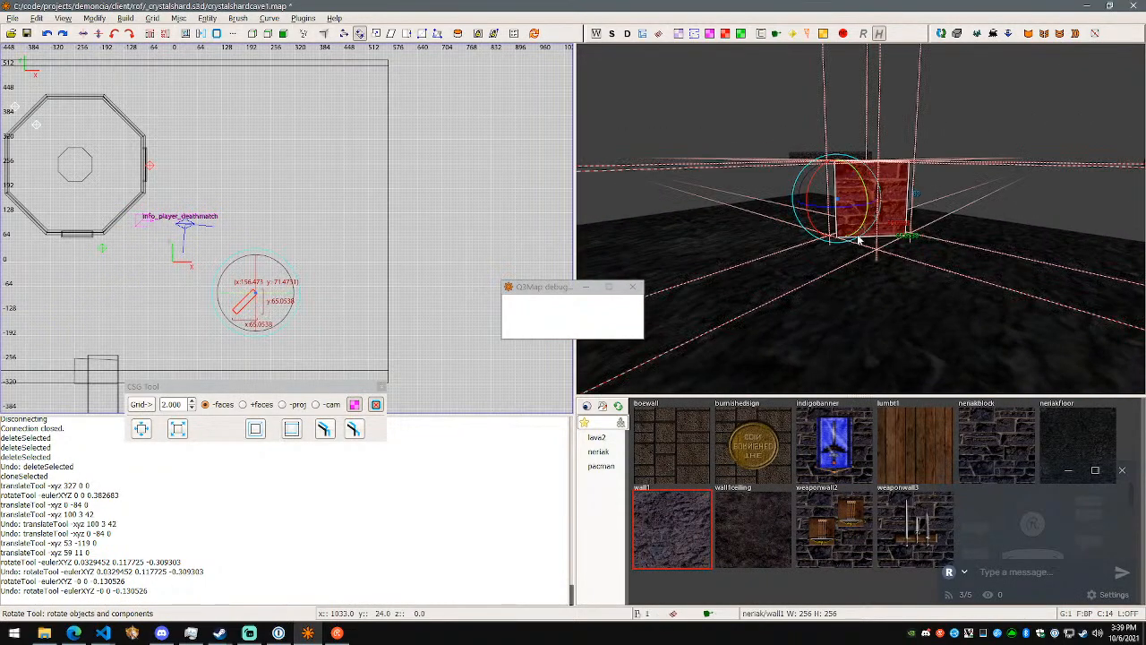
right_click(857, 236)
key("d")
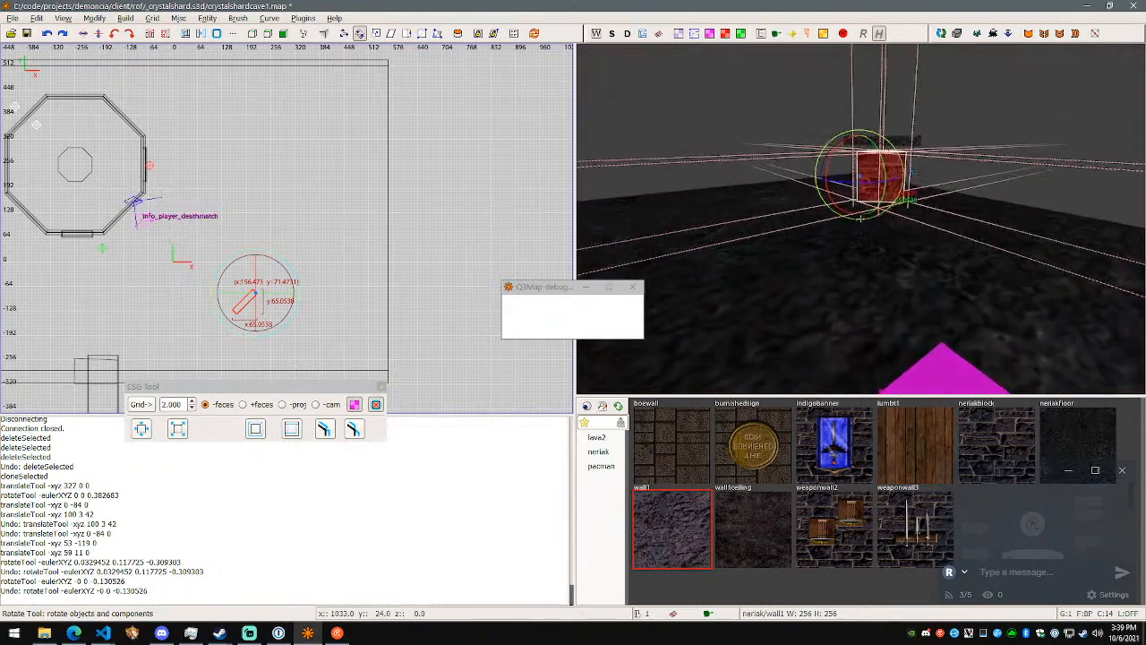
key("d")
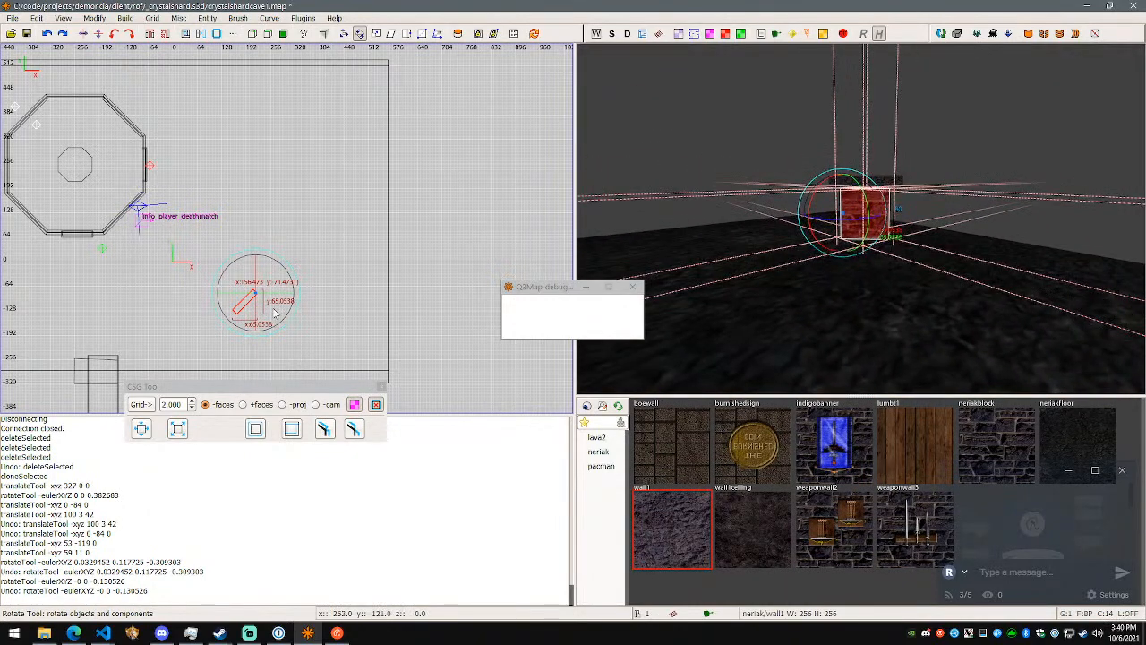
- Move the block 50 units along X and 44 along Y, and apply the wall1 rock texture to it
key("w")
mouse_move(251, 305)
left_mouse_down()
mouse_move(266, 276)
mouse_move(271, 284)
left_mouse_up()
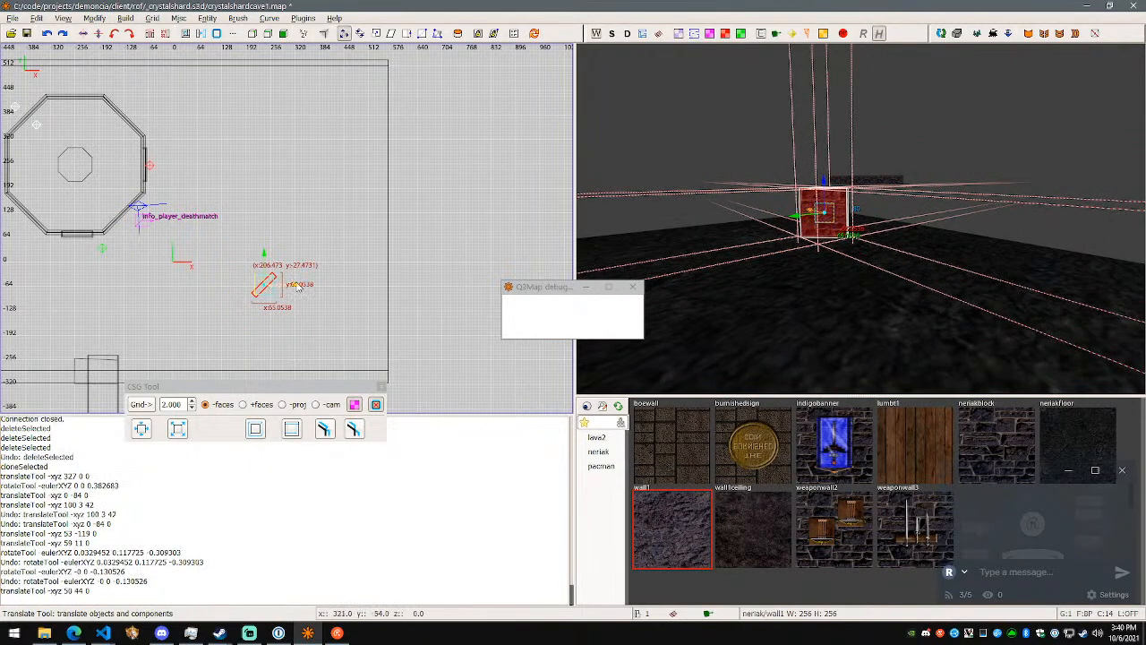
left_click(674, 515)
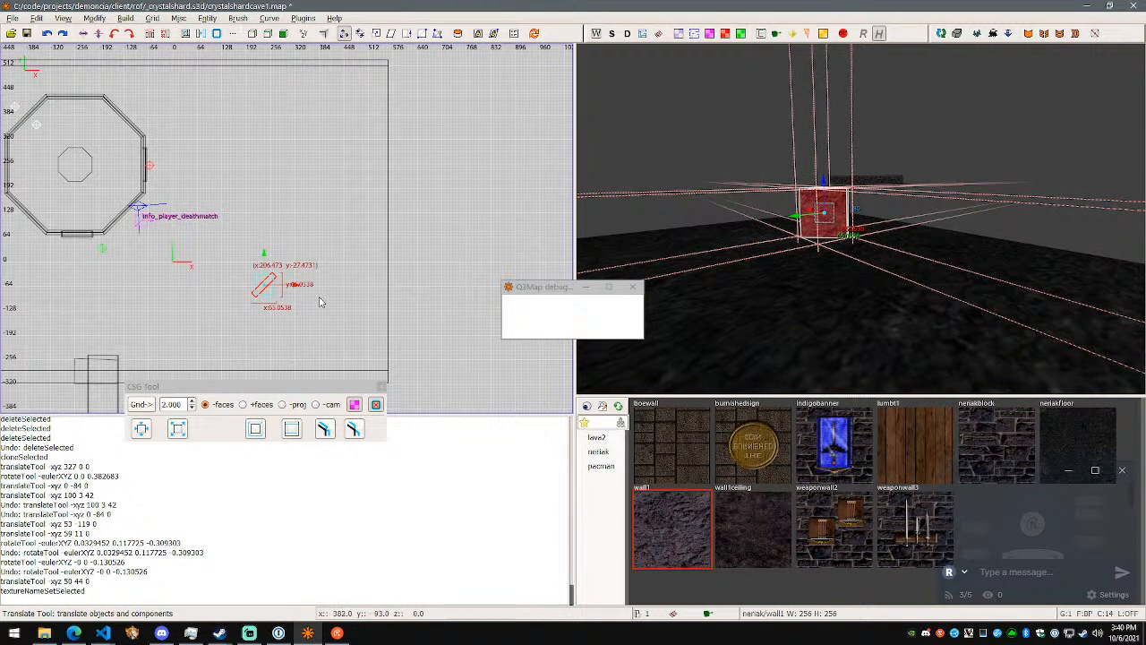
- Duplicate the rock-textured block and move the copy 147 units along X and 289 along Y
key("space")
mouse_move(269, 289)
left_mouse_down()
mouse_move(327, 185)
mouse_move(374, 208)
mouse_move(419, 199)
left_mouse_up()
- Rotate the copied block 45 degrees about the vertical axis and move it 22 units along Y
key("r")
right_click(689, 220)
key("a")
key("a")
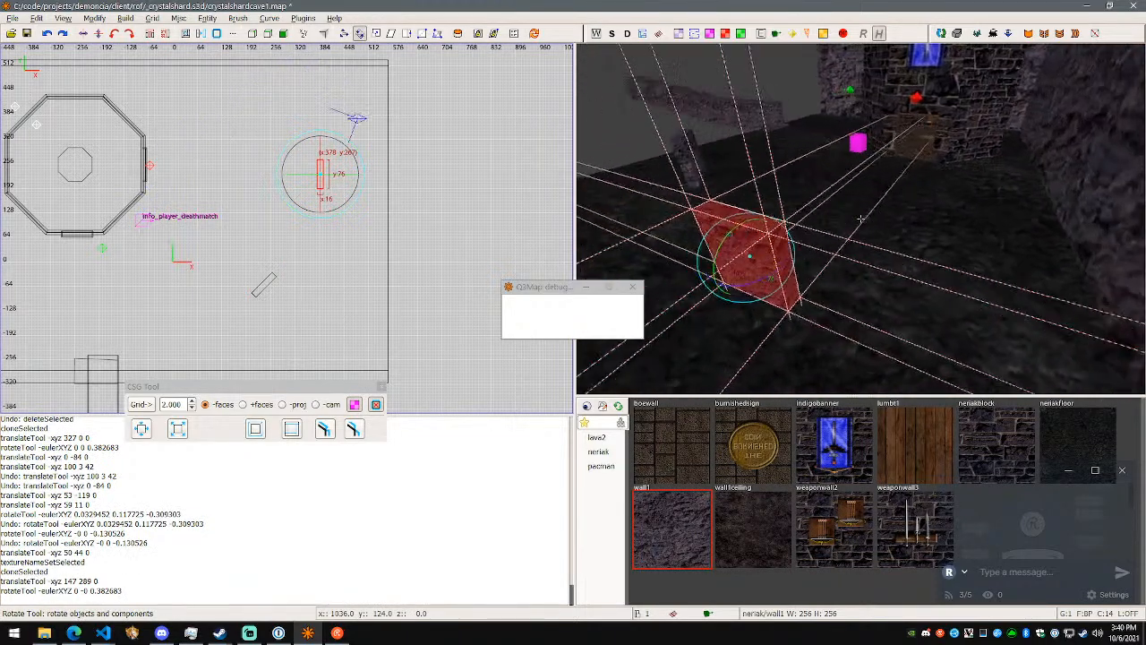
key("d")
key("w")
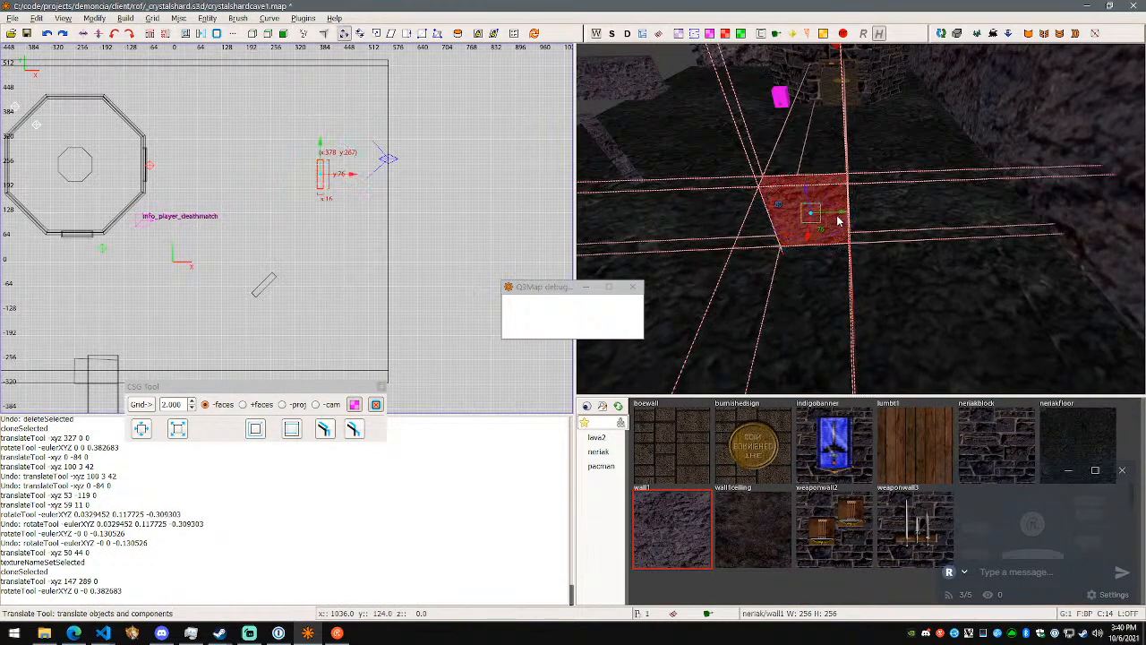
left_click_drag(846, 213, 868, 221)
- Examine the two rock blocks and the surrounding room from several angles
right_click(868, 220)
key("w")
key("d")
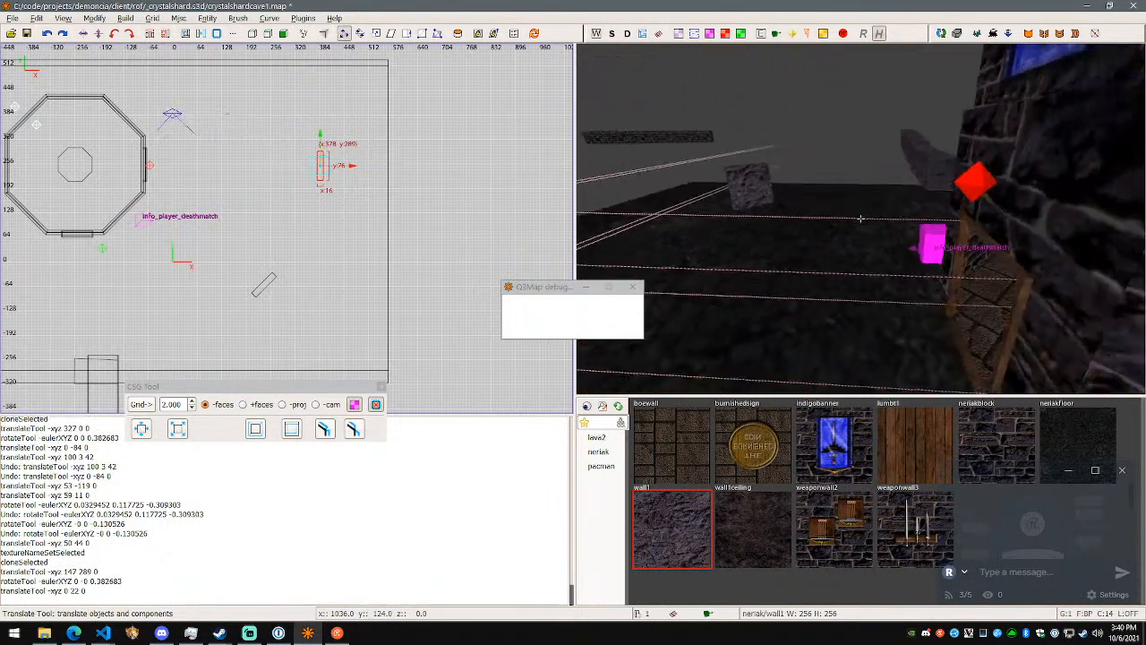
key("d")
key("d")
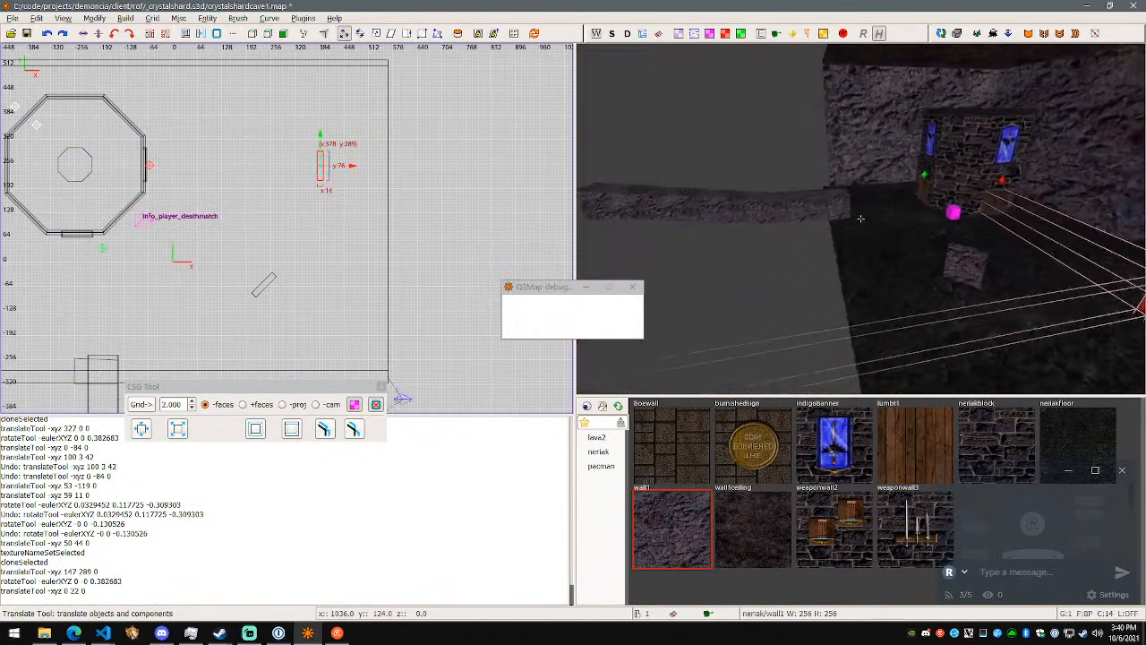
key("d")
key("w")
right_click(862, 218)
key("Escape")
left_click(829, 256, "shift")
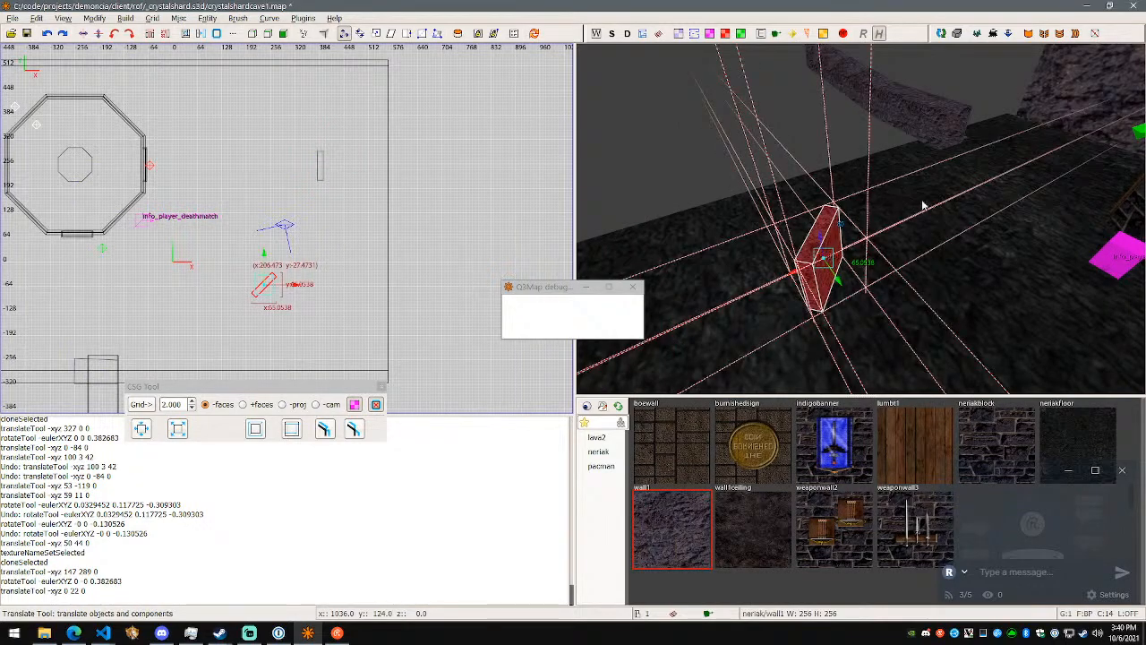
right_click(904, 224)
key("w")
key("a")
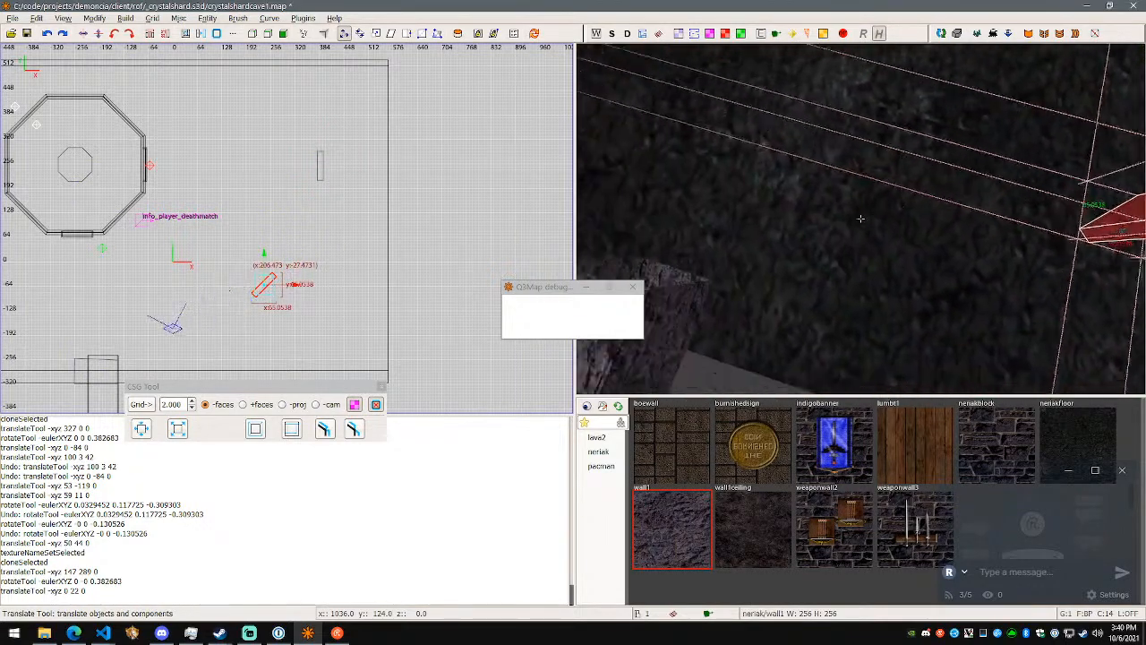
key("d")
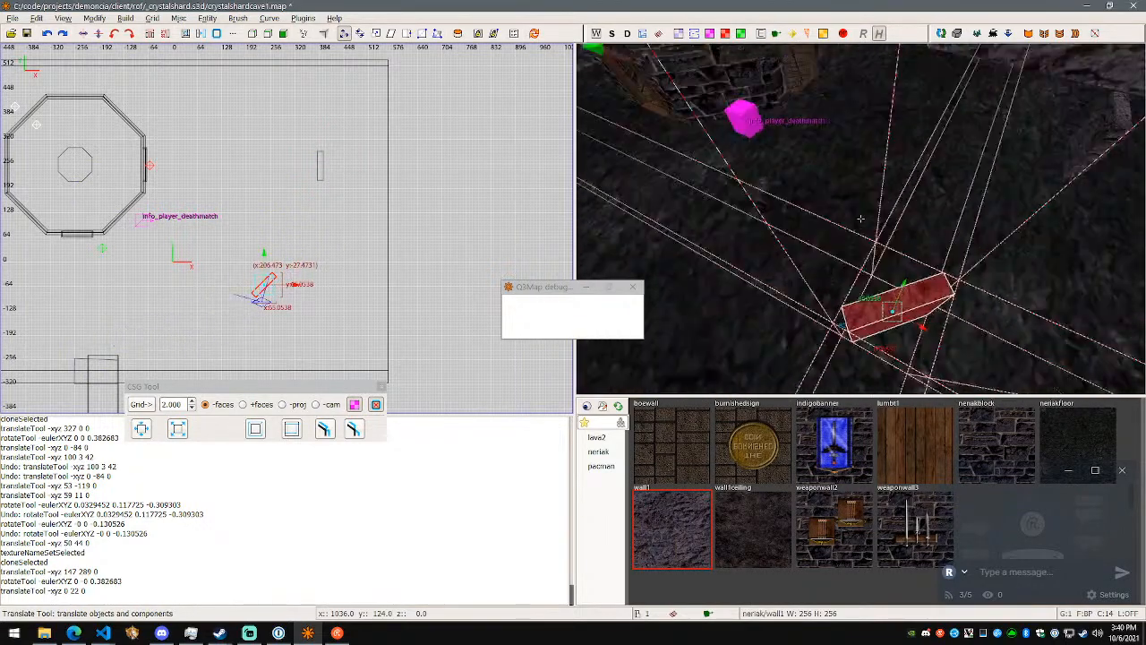
key("d")
key("d")
key("Escape")
left_click(868, 259, "shift")
right_click(868, 259)
key("a")
right_click(865, 245)
key("q")
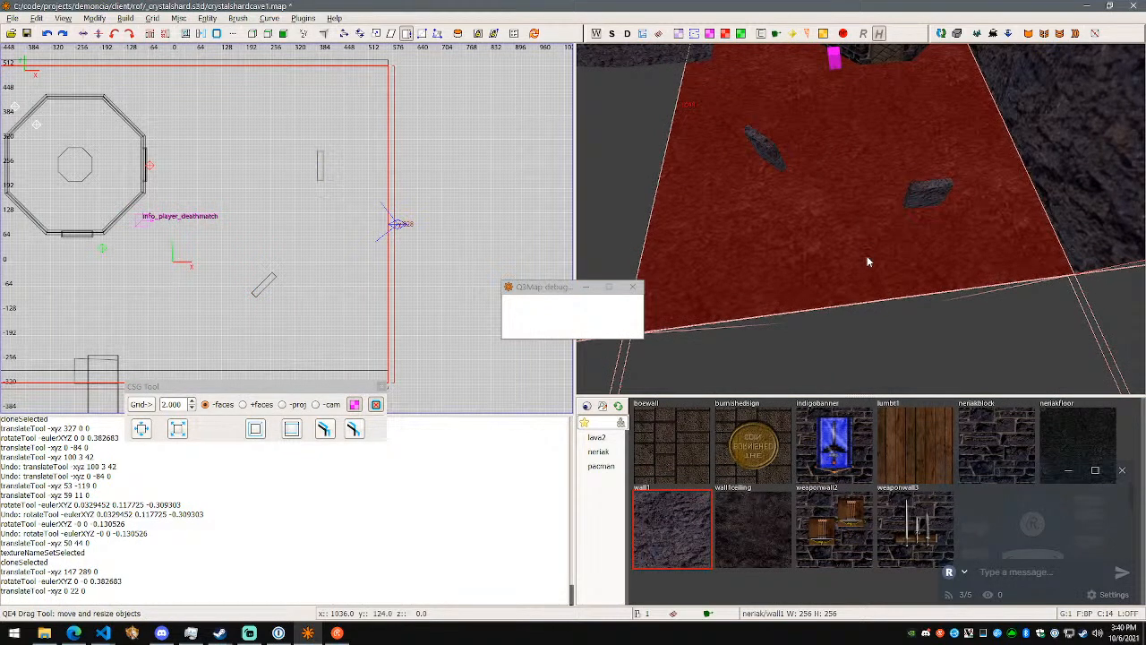
right_click(867, 260)
key("d")
key("s")
key("a")
right_click(861, 218)
key("w")
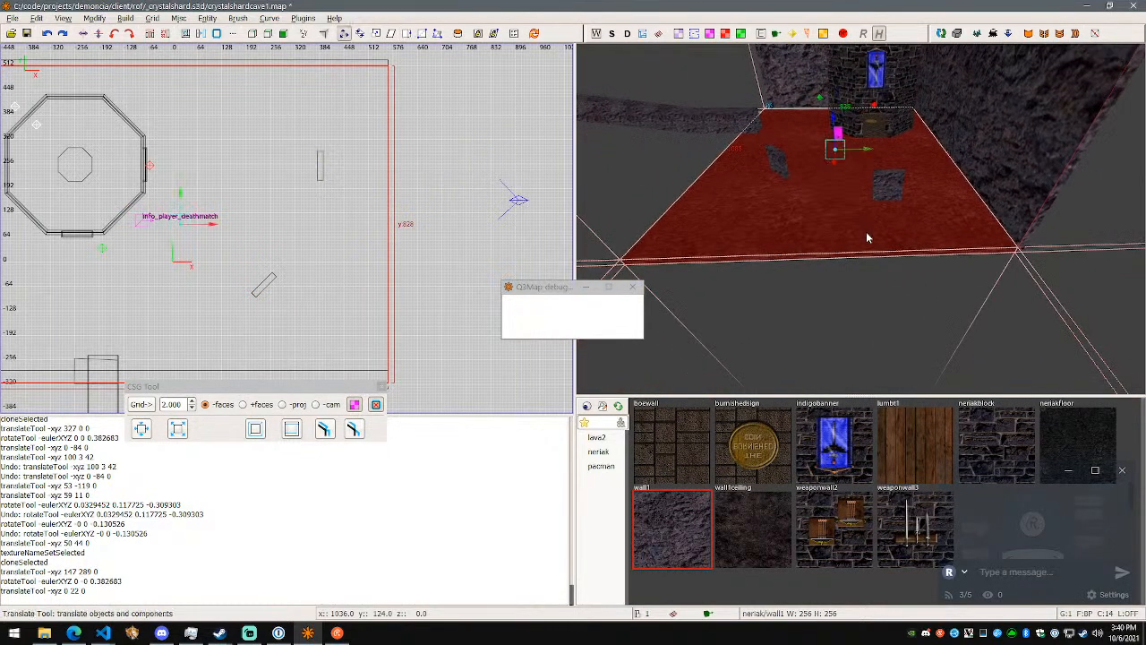
key("Escape")
left_click(863, 242, "shift")
key("Escape")
left_click(862, 247, "shift")
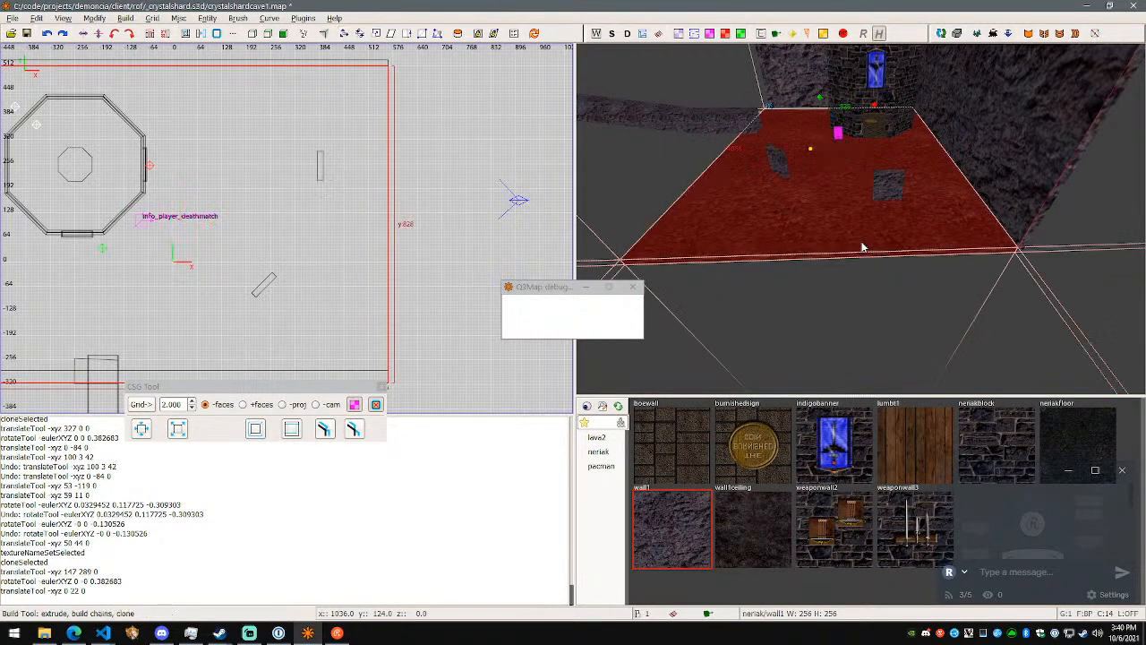
key("s")
key("Escape")
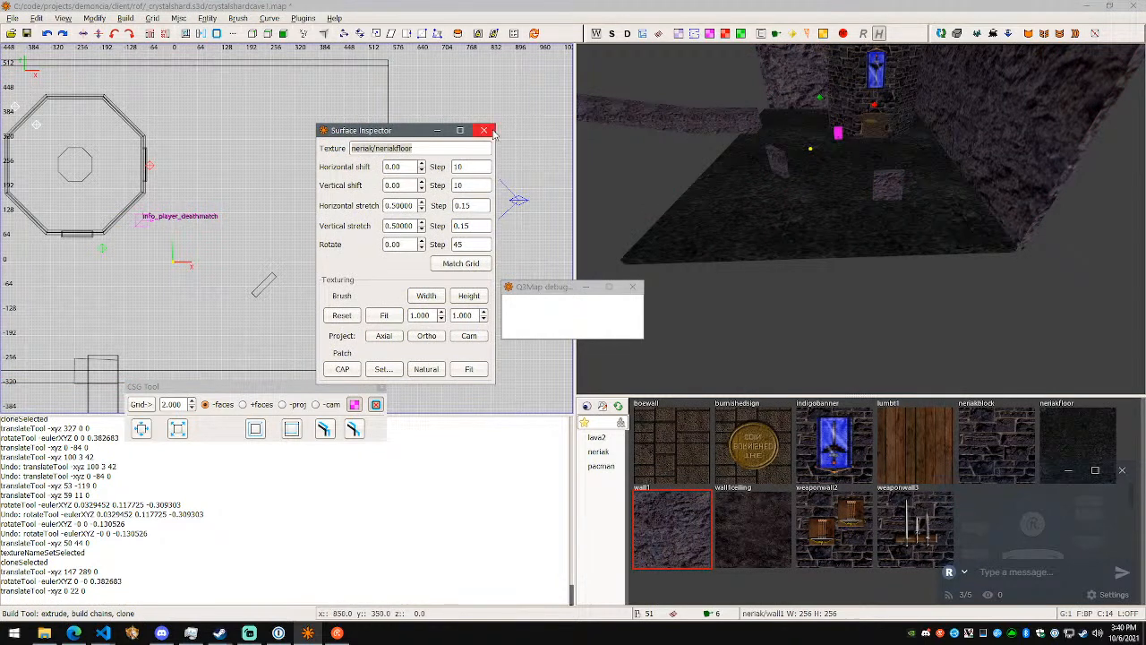
left_click(483, 130)
- Shorten the floor along X by pulling its open edge inwards to line up with the copied rock block
left_click(855, 245, "shift")
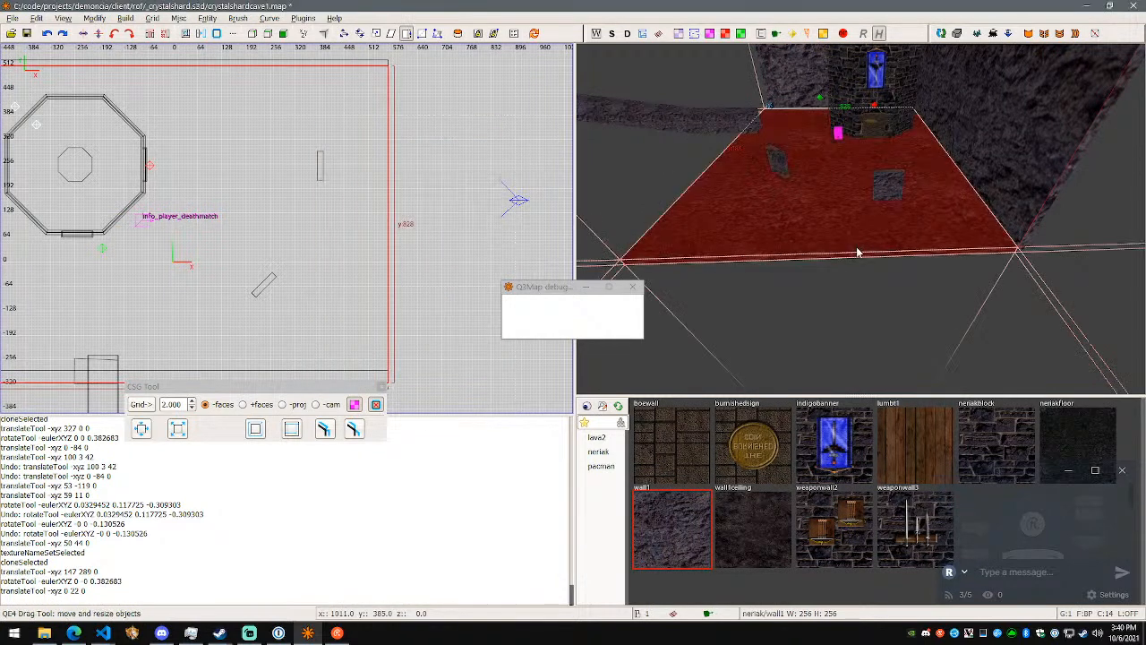
left_click_drag(858, 257, 850, 207)
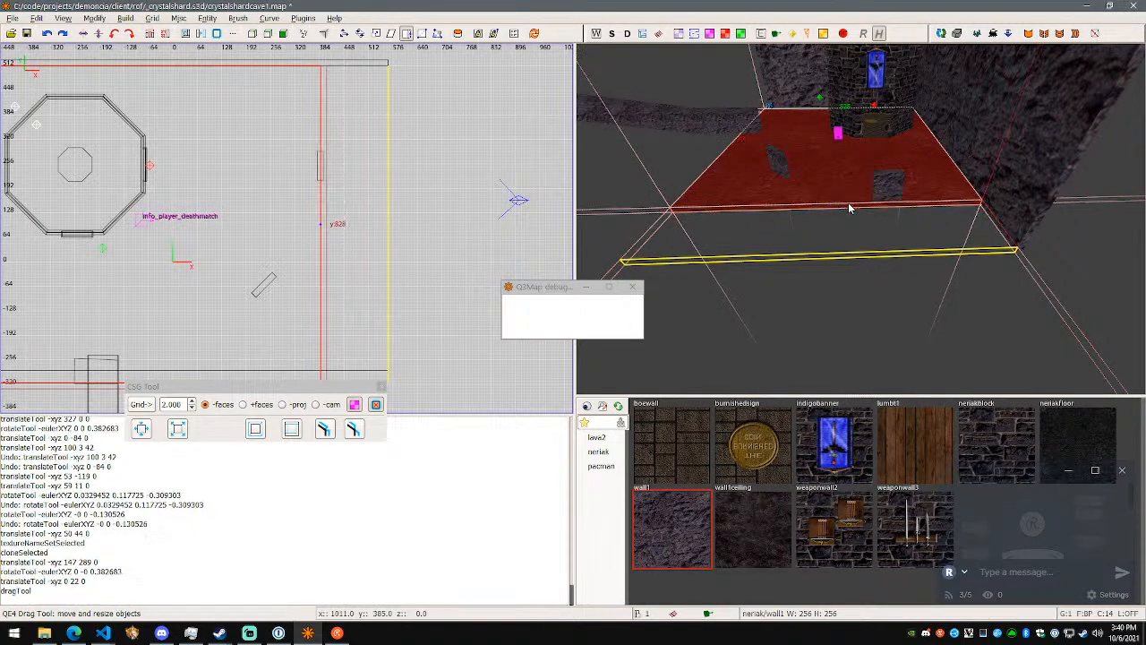
- Shorten the ceiling along X by pulling its open edge inwards to line up with the shortened floor
right_click(878, 248)
key("w")
key("a")
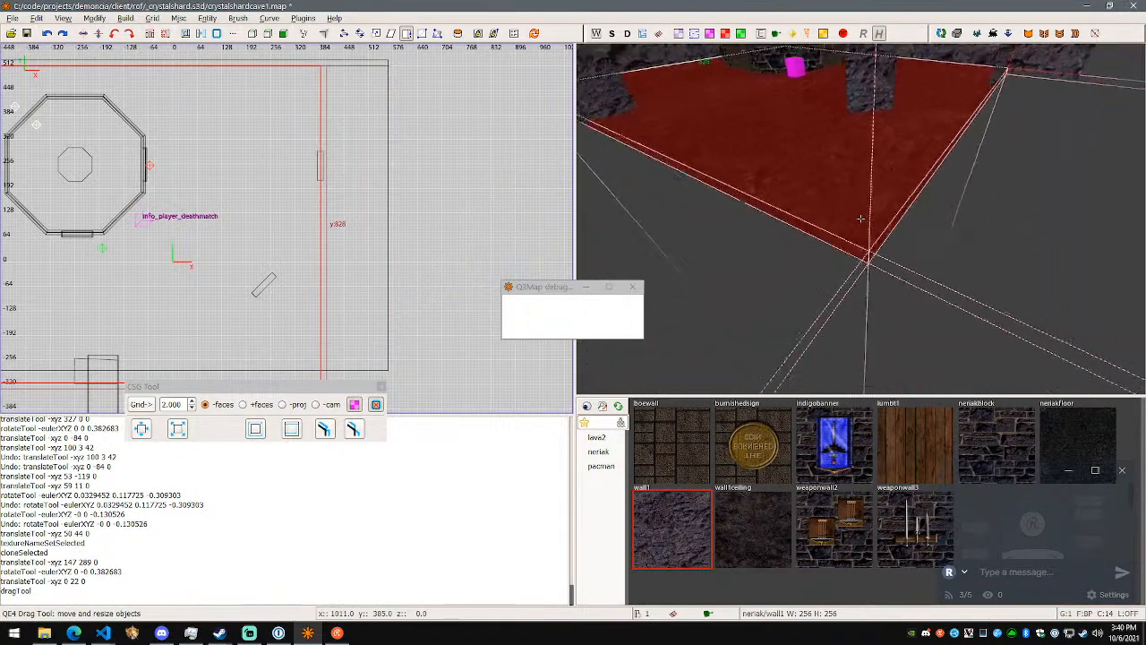
key("s")
key("d")
key("w")
key("s")
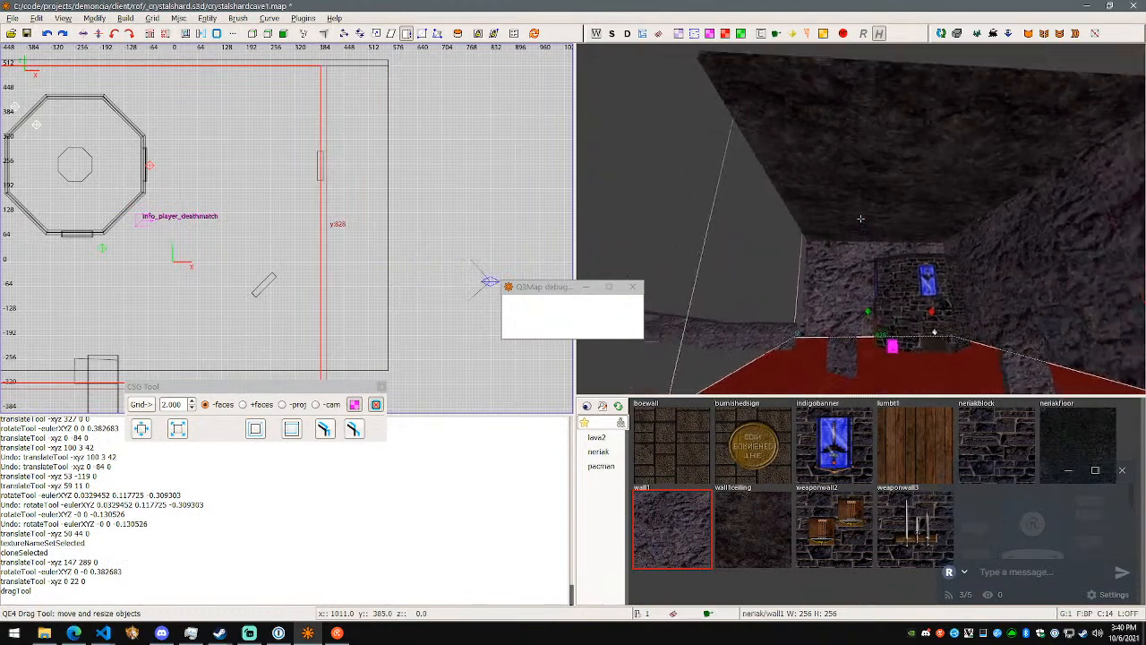
right_click(860, 219)
key("Escape")
left_click(858, 215, "shift")
left_click_drag(865, 174, 819, 199)
- Shorten the side wall behind the octagonal building to 907 units along X, flush with the floor and ceiling
right_click(818, 200)
key("d")
right_click(860, 218)
key("Escape")
left_click(882, 224, "shift")
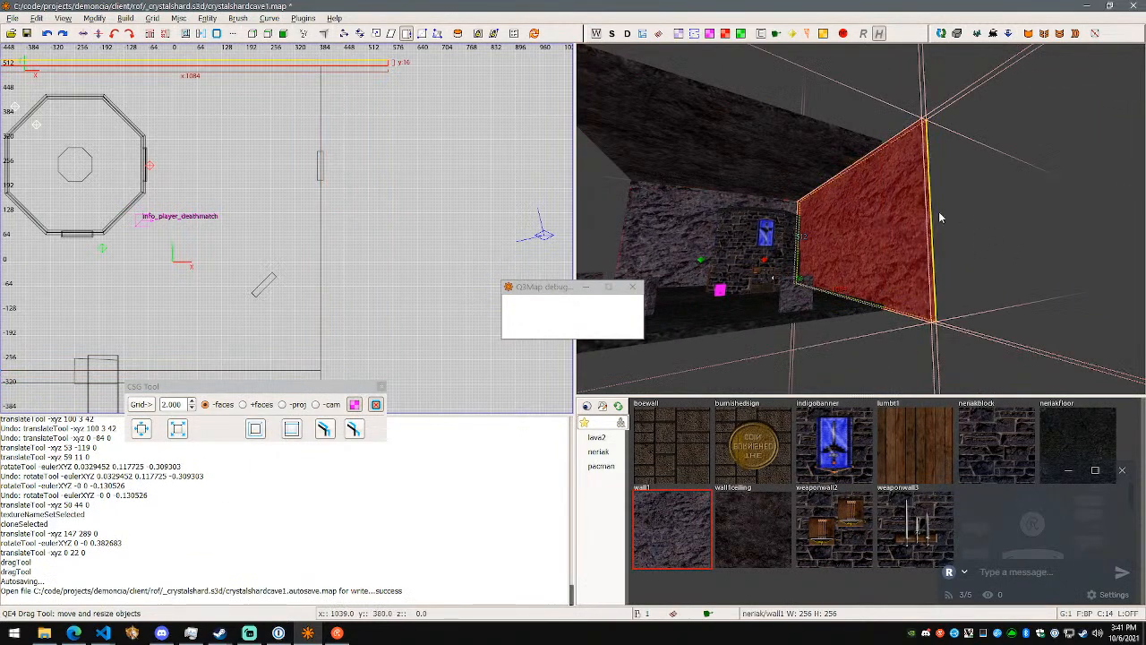
left_click_drag(931, 215, 885, 220)
- Unhide the hidden walls and brick block of the room
right_click(913, 248)
key("w")
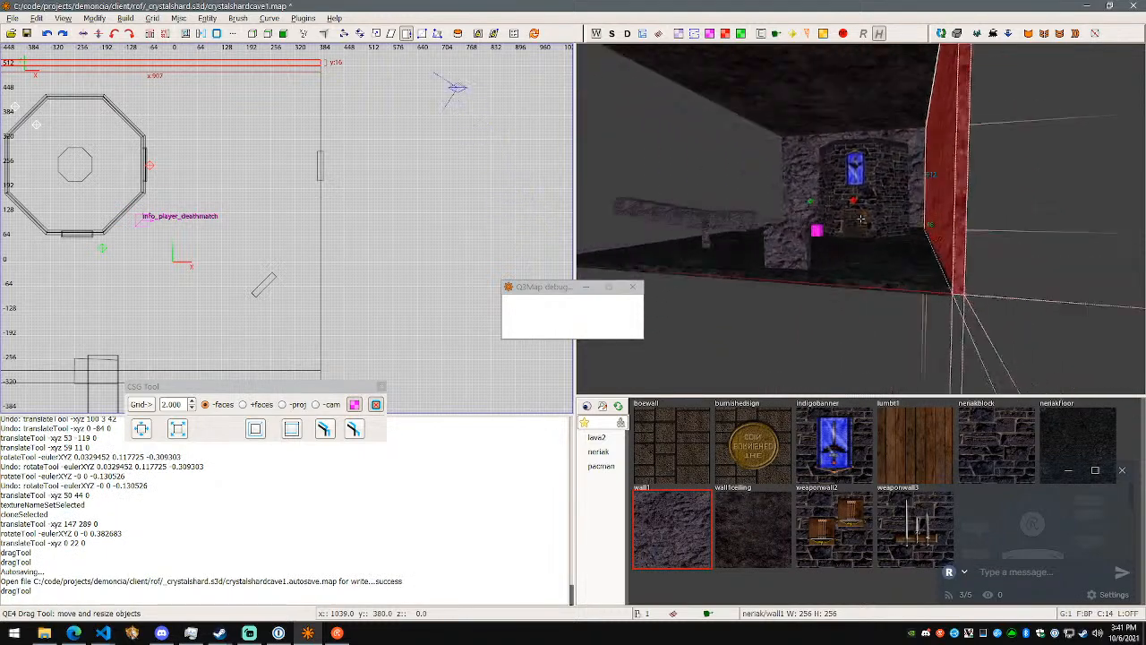
key("s")
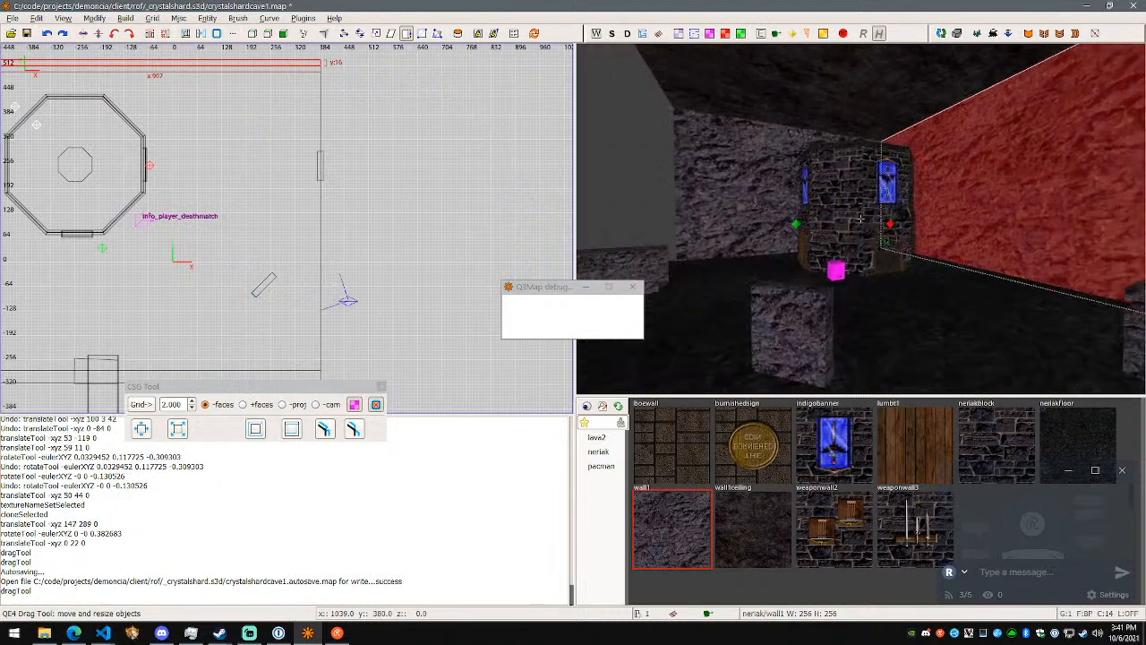
right_click(860, 218)
key("shift+h")
- Move the end wall -169 units along X to close the open end of the shortened room
right_click(860, 218)
key("s")
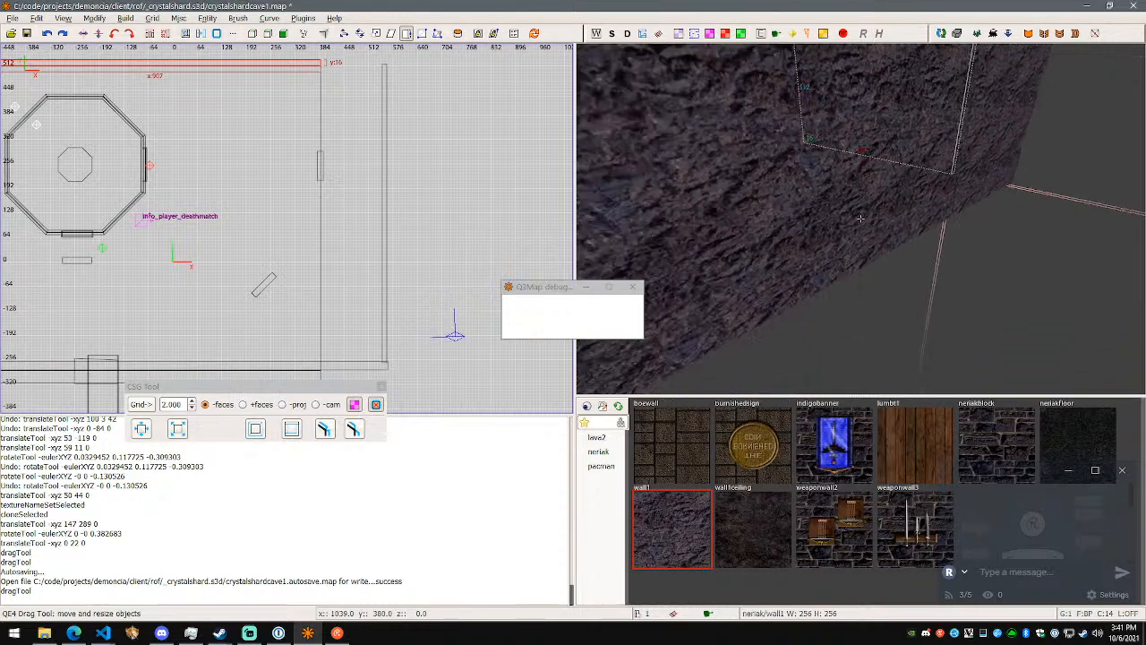
right_click(861, 218)
left_click(851, 224, "shift")
key("w")
left_click_drag(410, 215, 350, 225)
- Shorten the long wall on the tunnel side along X so that it ends flush with the moved end wall
left_click(357, 367)
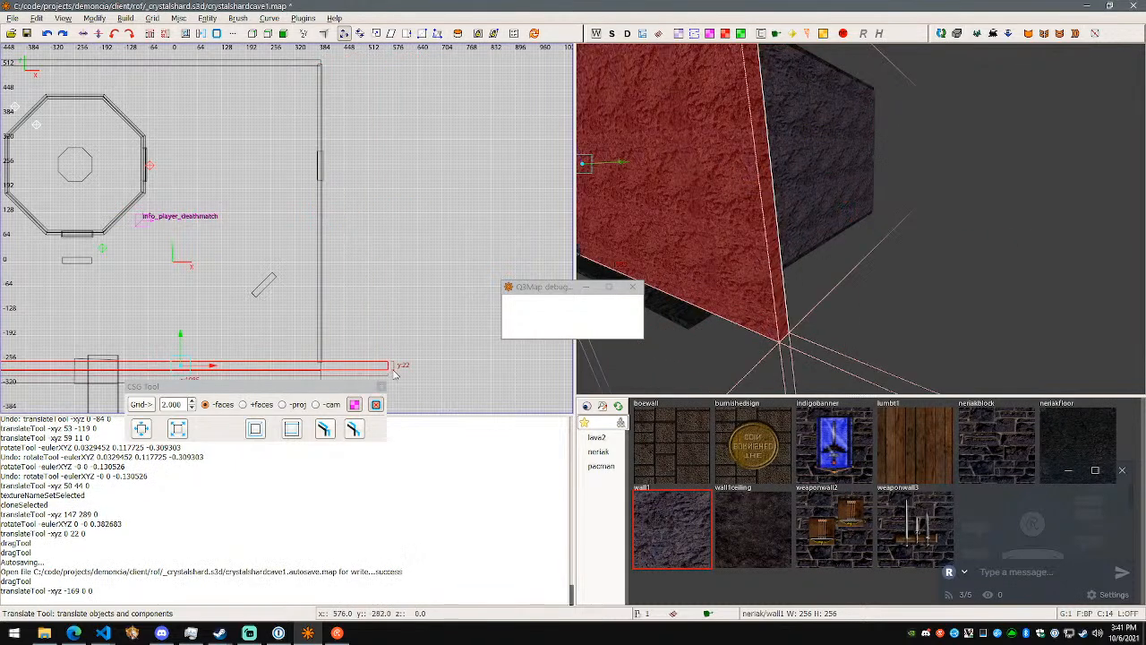
left_click(774, 239, "shift")
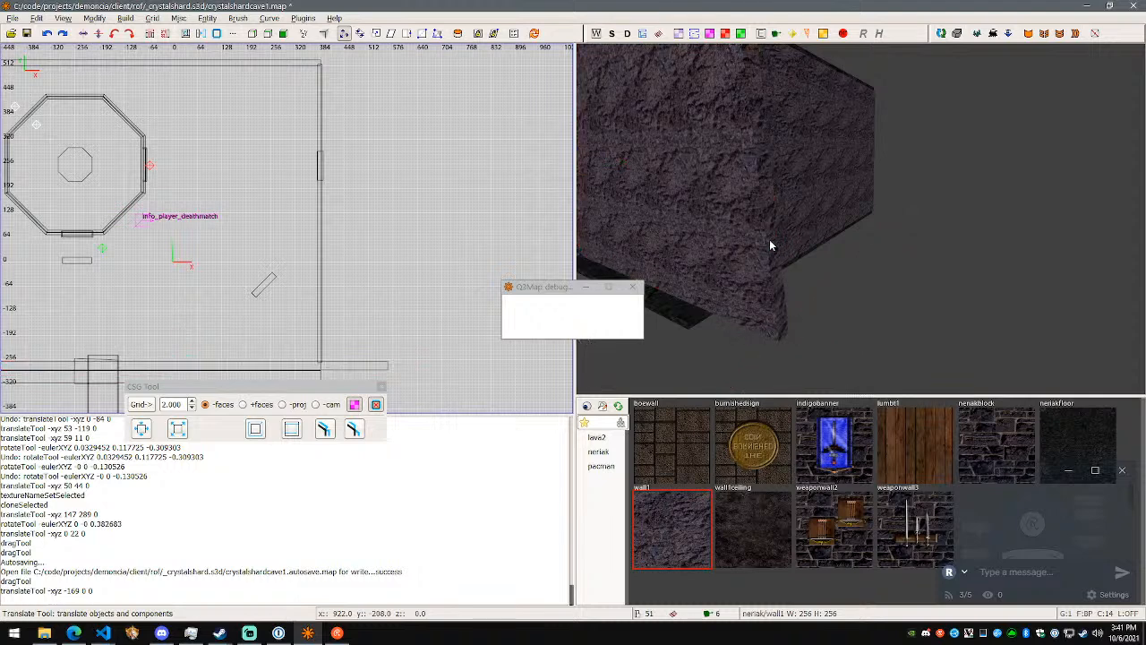
left_click(770, 241, "shift")
left_click_drag(770, 244, 691, 227)
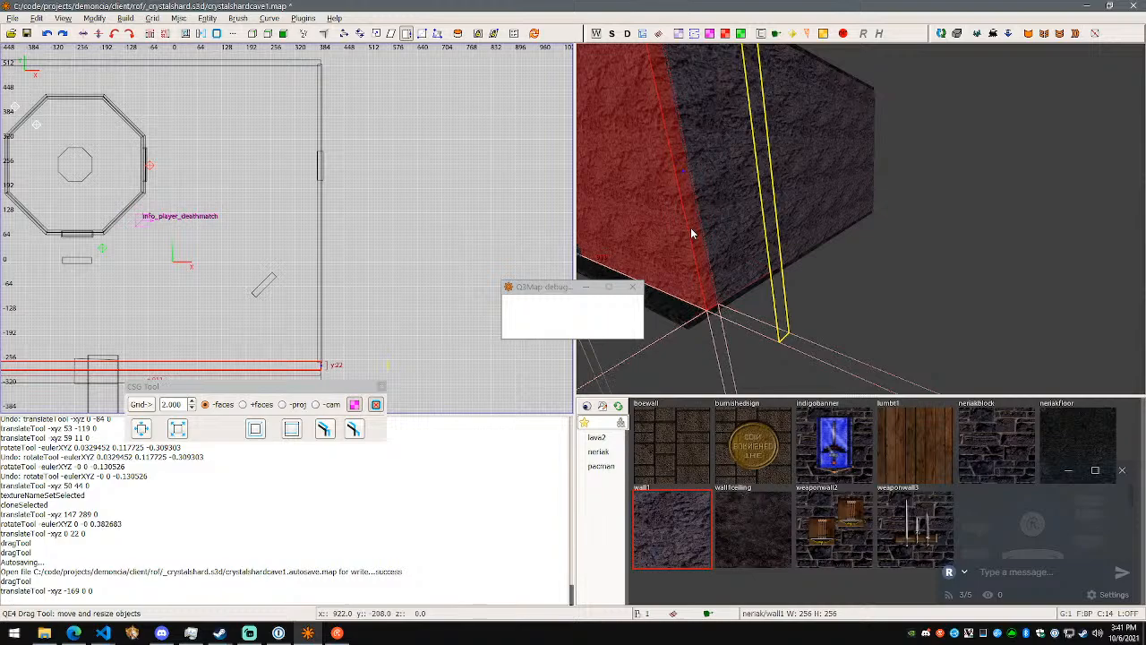
right_click(794, 244)
key("w")
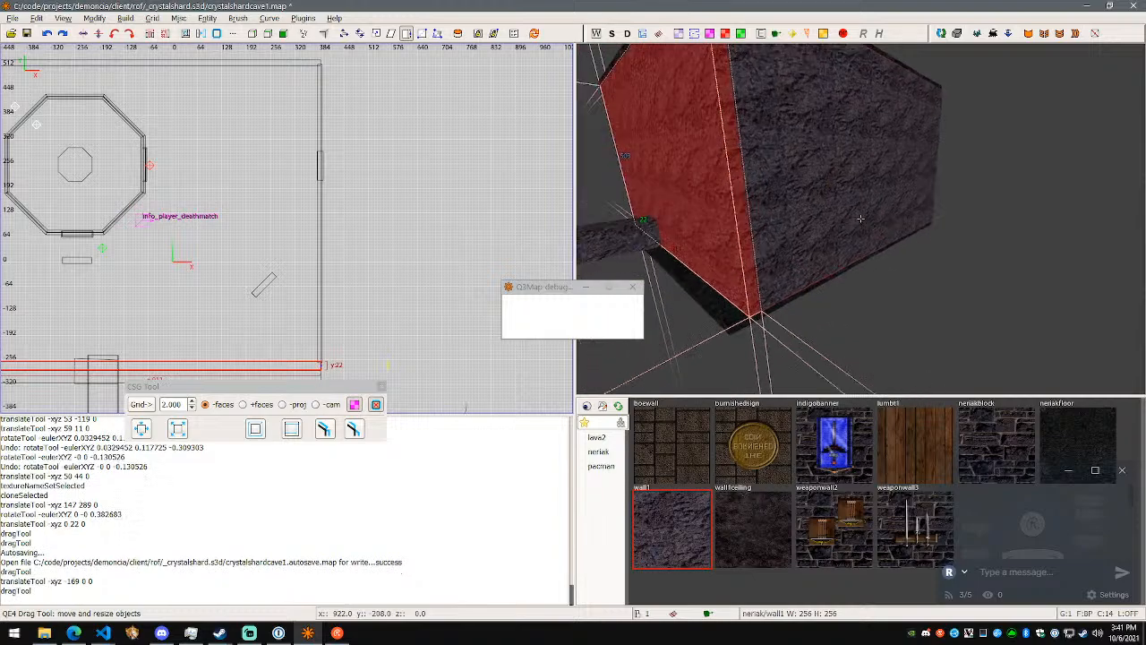
- Stretch the rotated rock block inside the room diagonally out through the room's corner to about 393 units along Y
key("w")
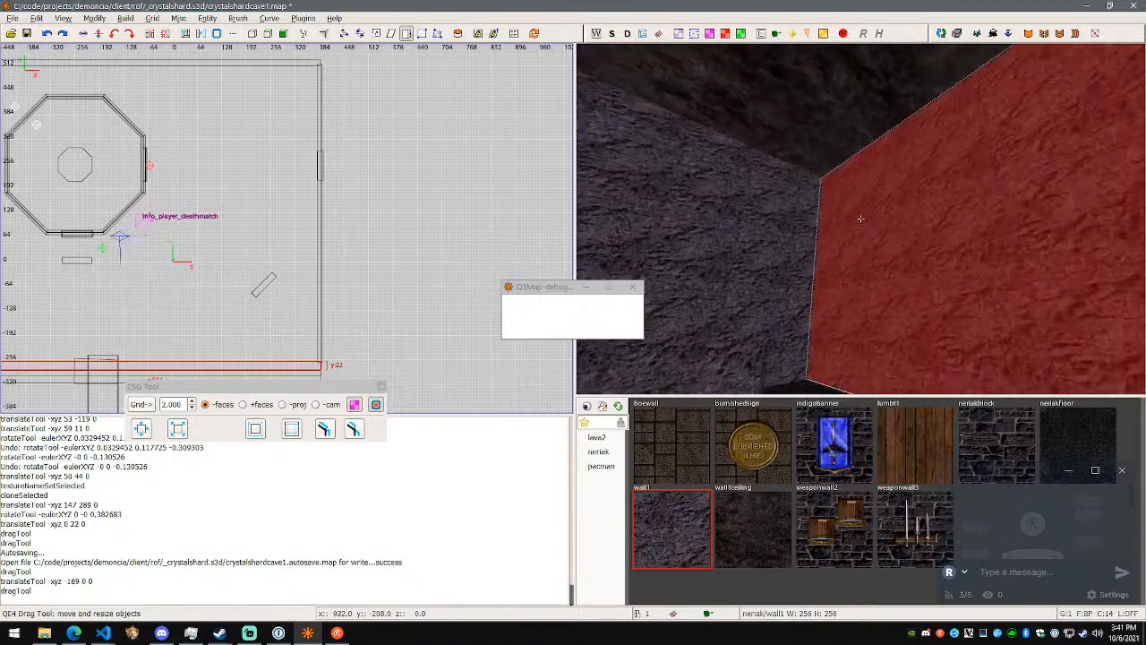
key("w")
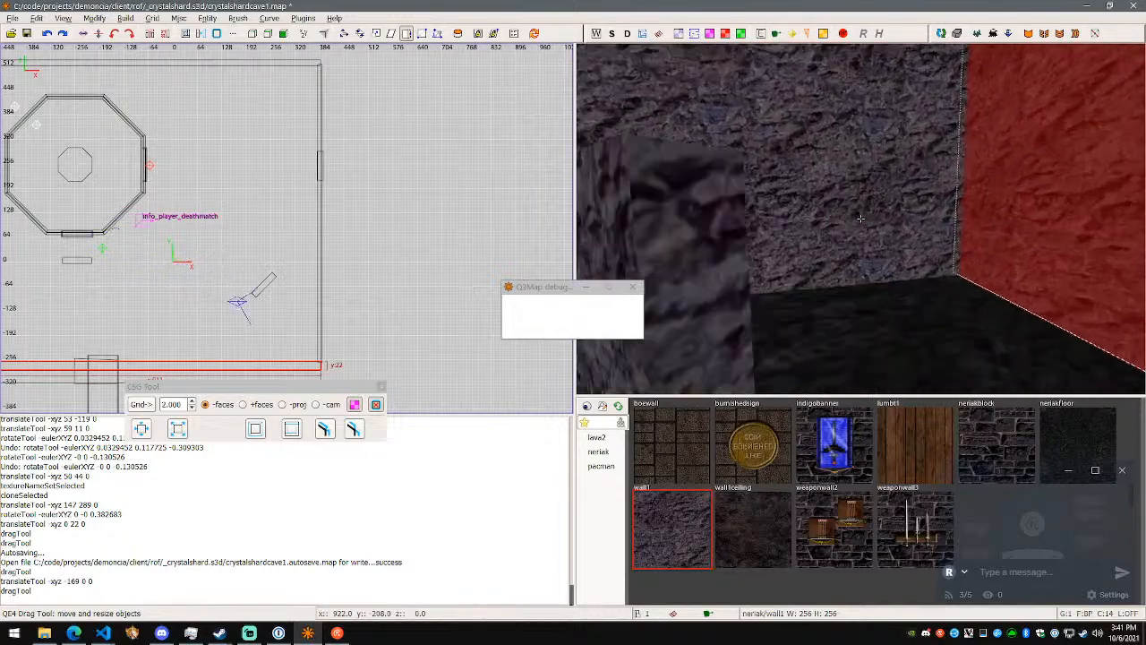
right_click(860, 219)
key("Escape")
left_click(872, 222, "shift")
right_click(871, 222)
key("s")
right_click(860, 219)
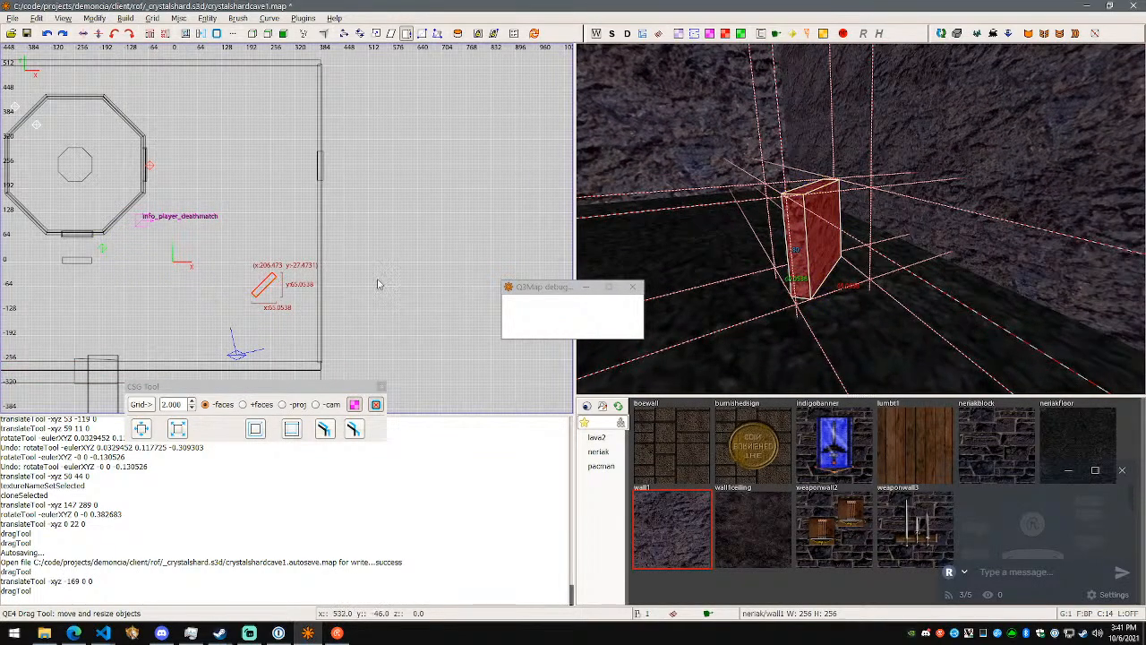
mouse_move(844, 247)
left_mouse_down()
mouse_move(975, 259)
mouse_move(1035, 297)
left_mouse_up()
- Examine the stretched block and the room's corner from both outside and inside the room
right_click(1035, 296)
key("s")
key("d")
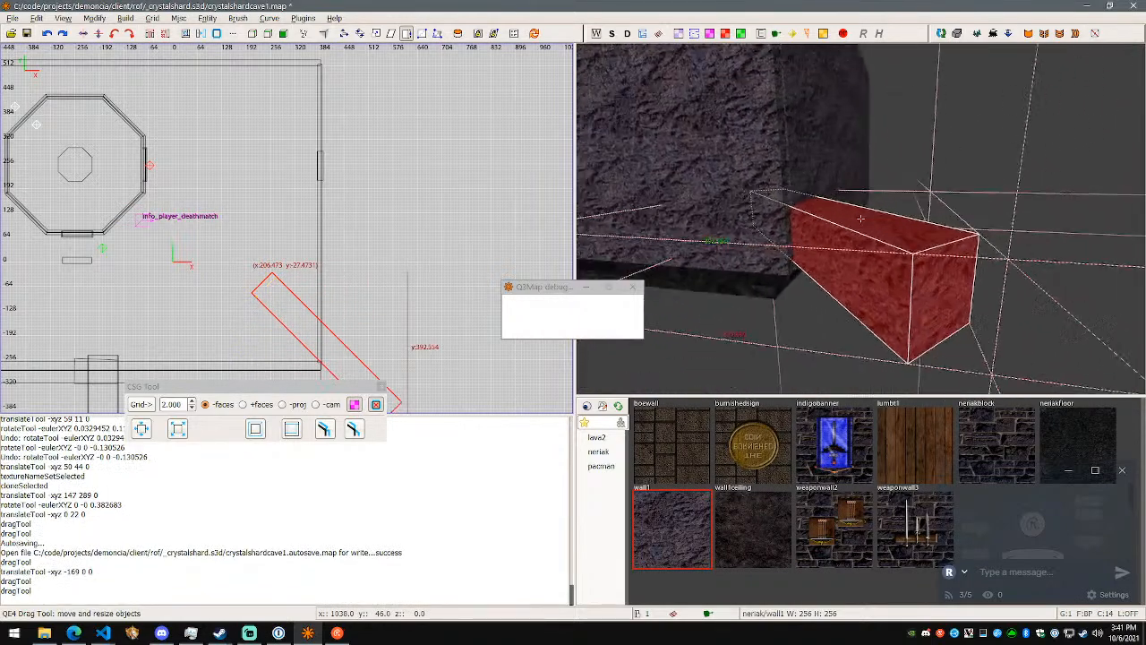
key("a")
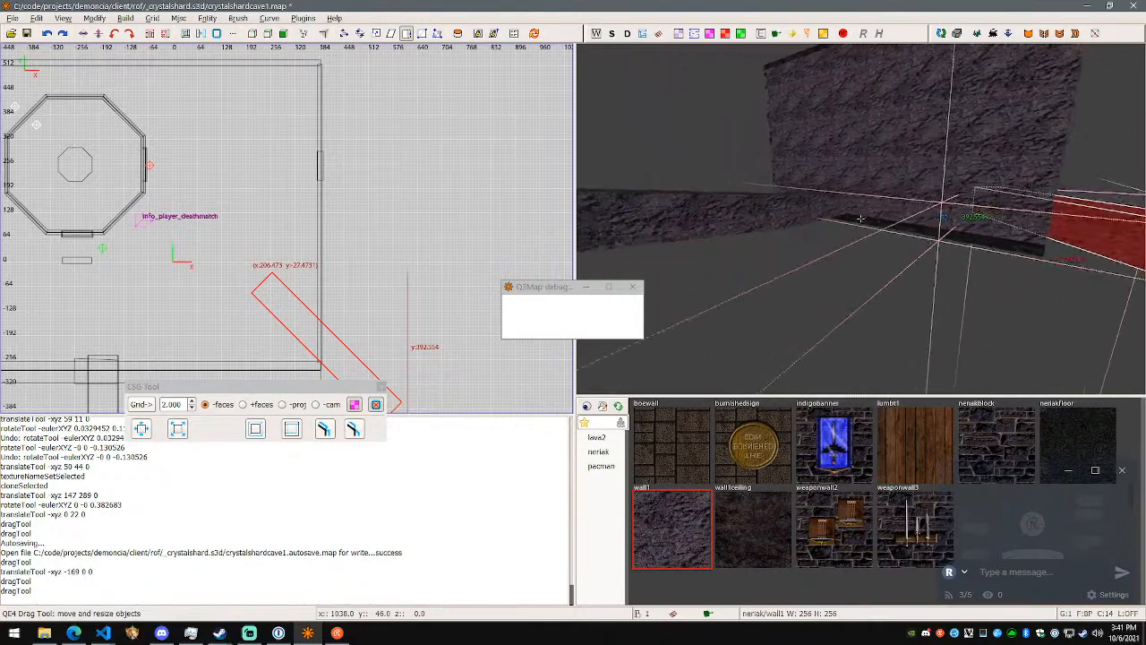
key("s")
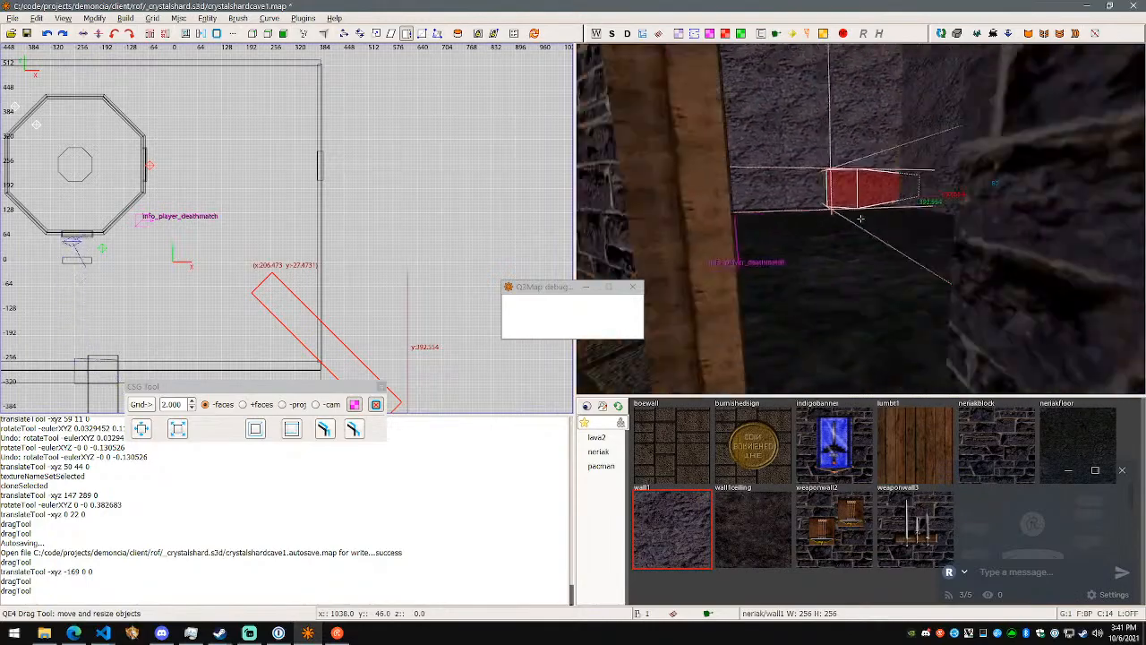
key("w")
key("d")
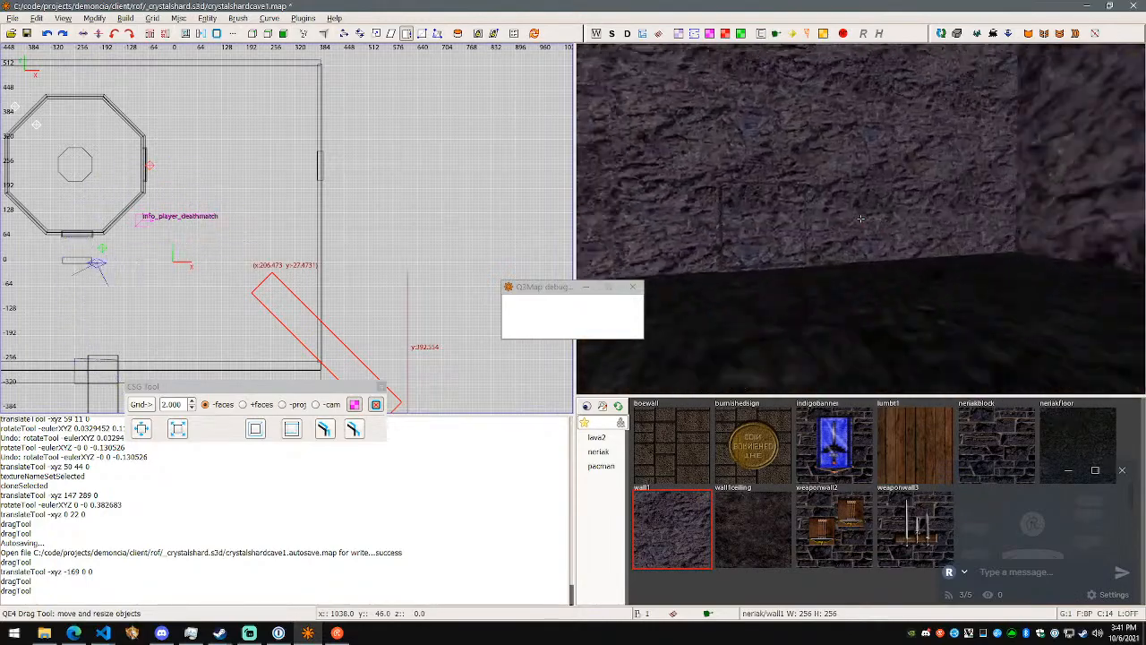
key("w")
key("s")
key("a")
key("w")
key("w")
key("d")
key("w")
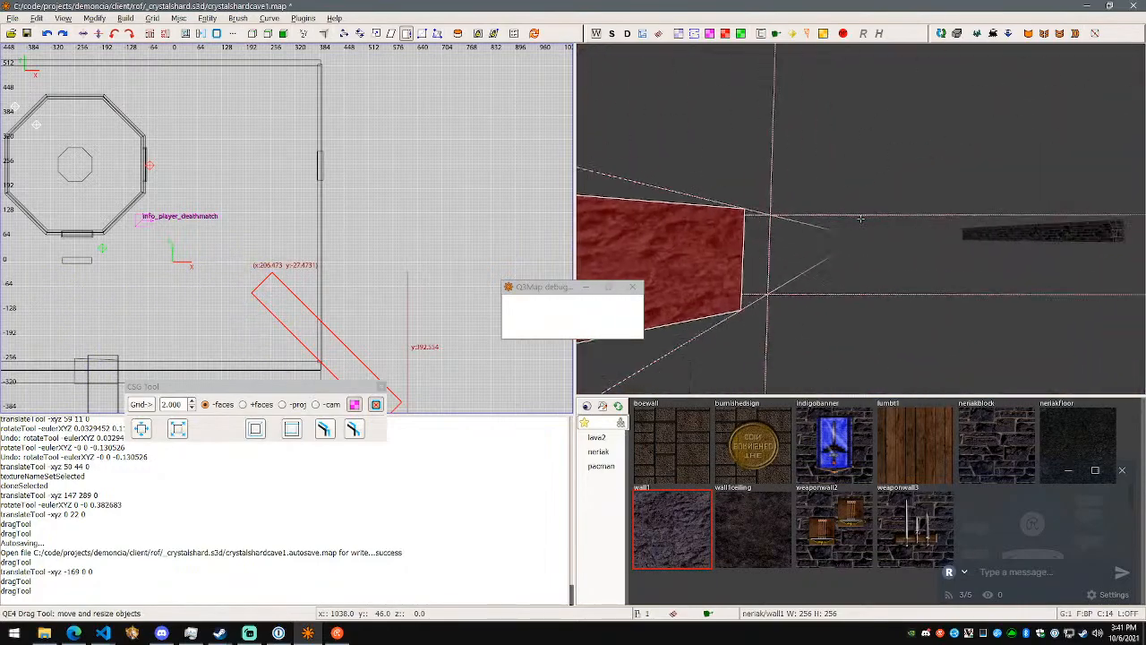
key("d")
key("a")
key("s")
right_click(860, 219)
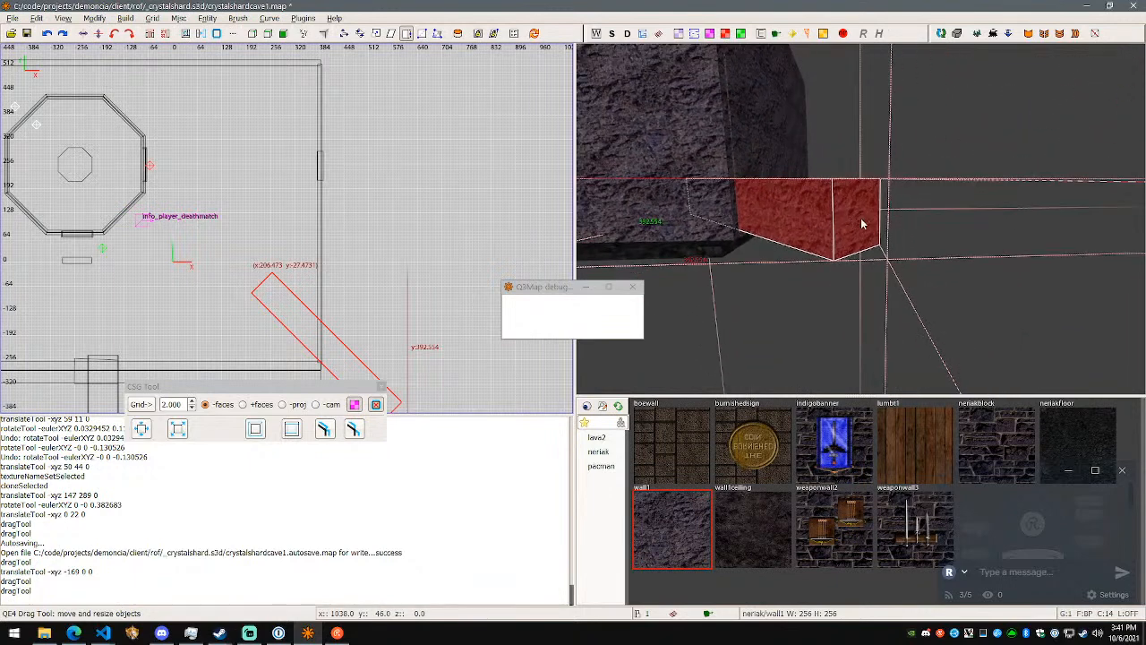
key("w")
key("d")
right_click(861, 219)
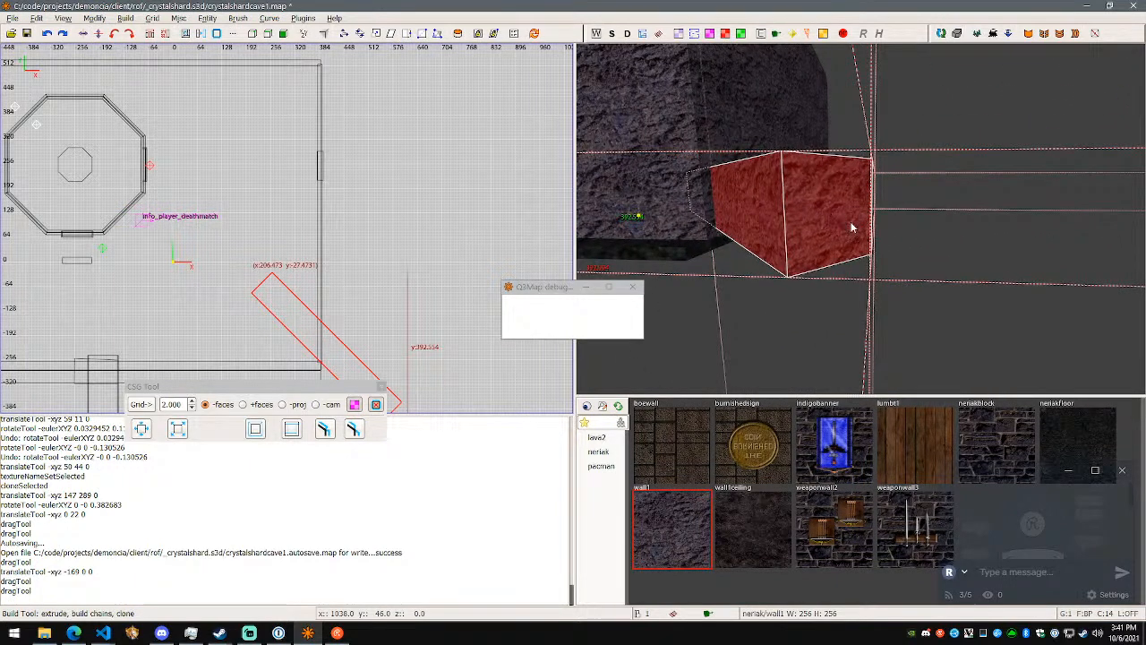
- Close the Q3Map debug window and extrude the stretched block's outer end face into an adjoining block about 224 units along X and Y
right_click(915, 243)
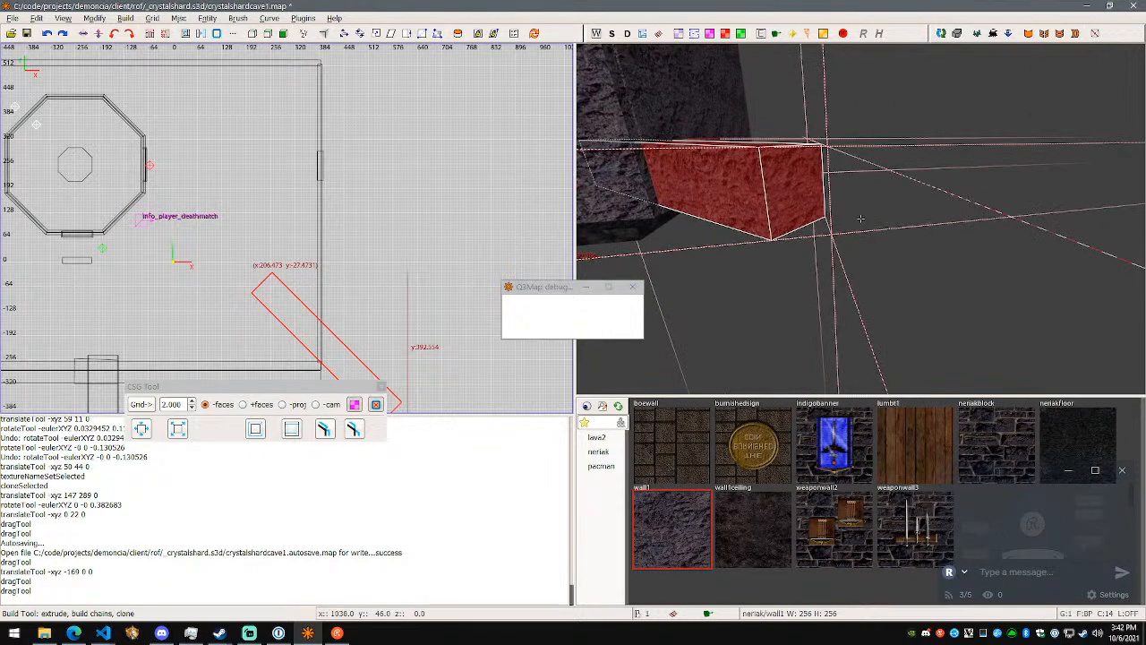
left_click(634, 287)
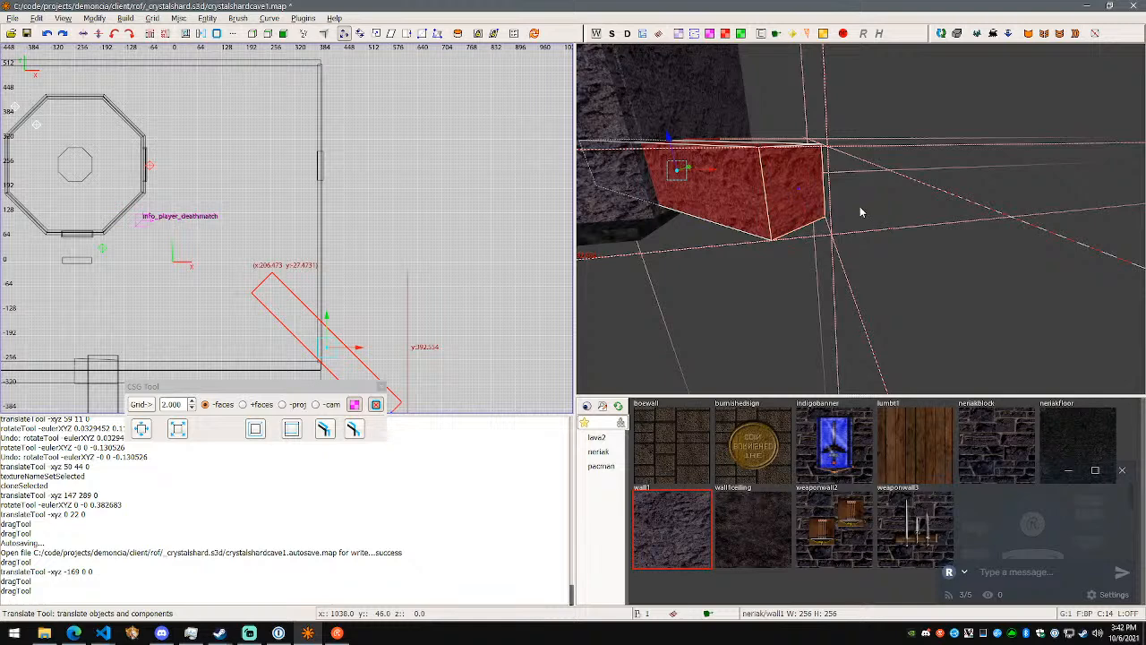
right_click(507, 233)
left_click(437, 209)
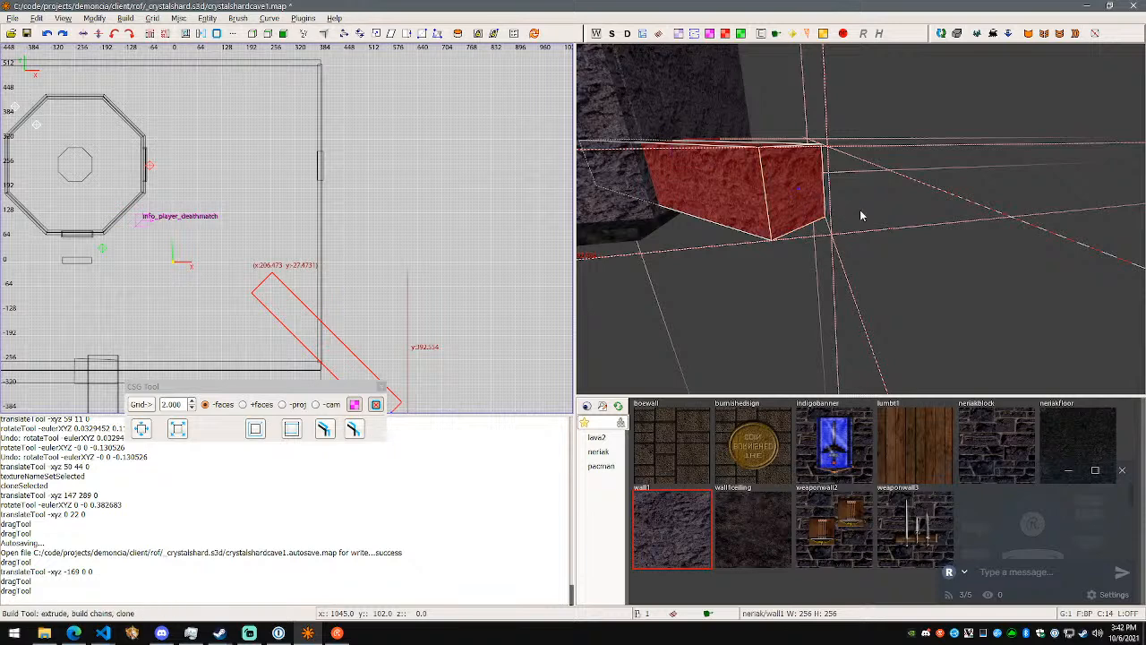
mouse_move(806, 206)
left_mouse_down()
mouse_move(1120, 276)
mouse_move(1044, 271)
left_mouse_up()
right_click(1045, 271)
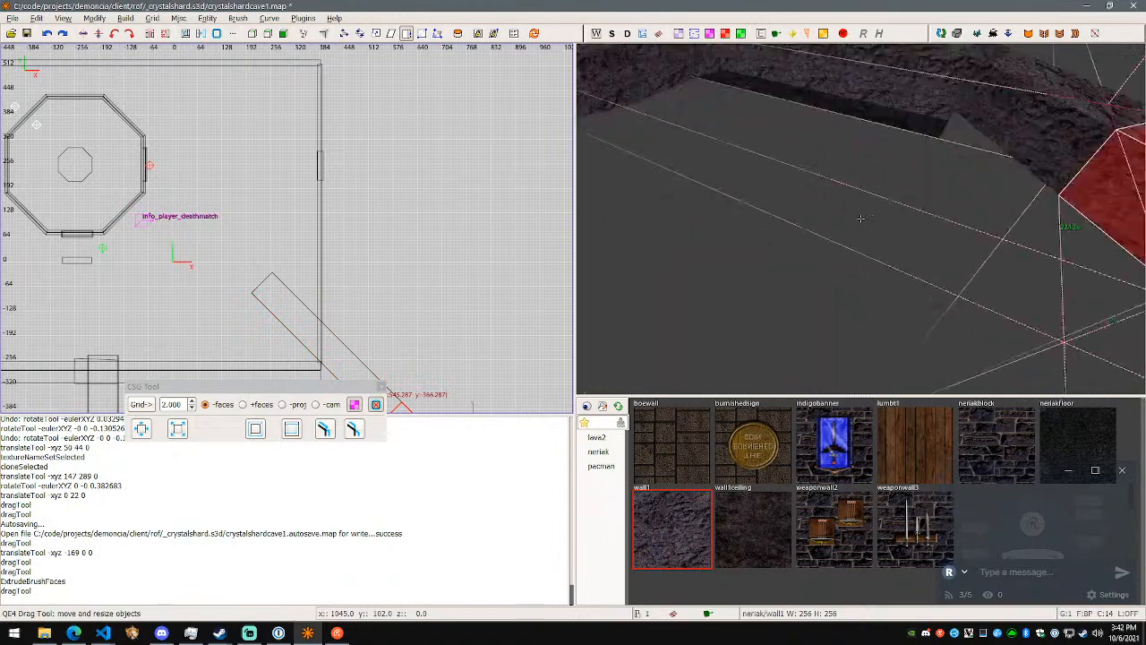
right_click(860, 218)
right_click(640, 263)
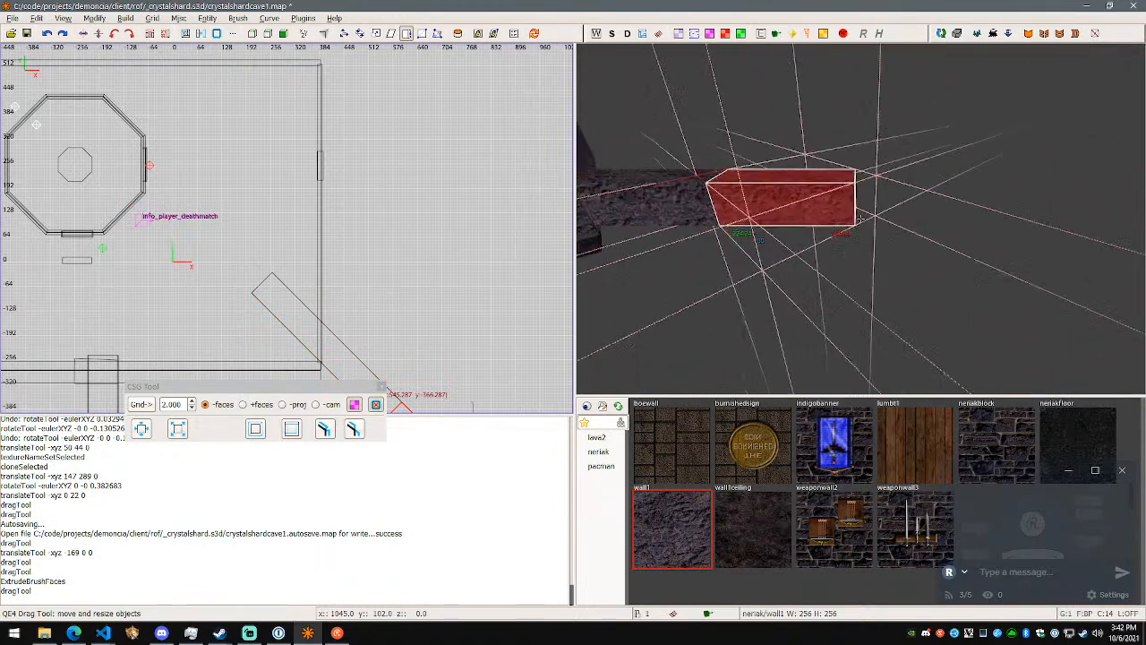
right_click_drag(475, 315, 463, 70)
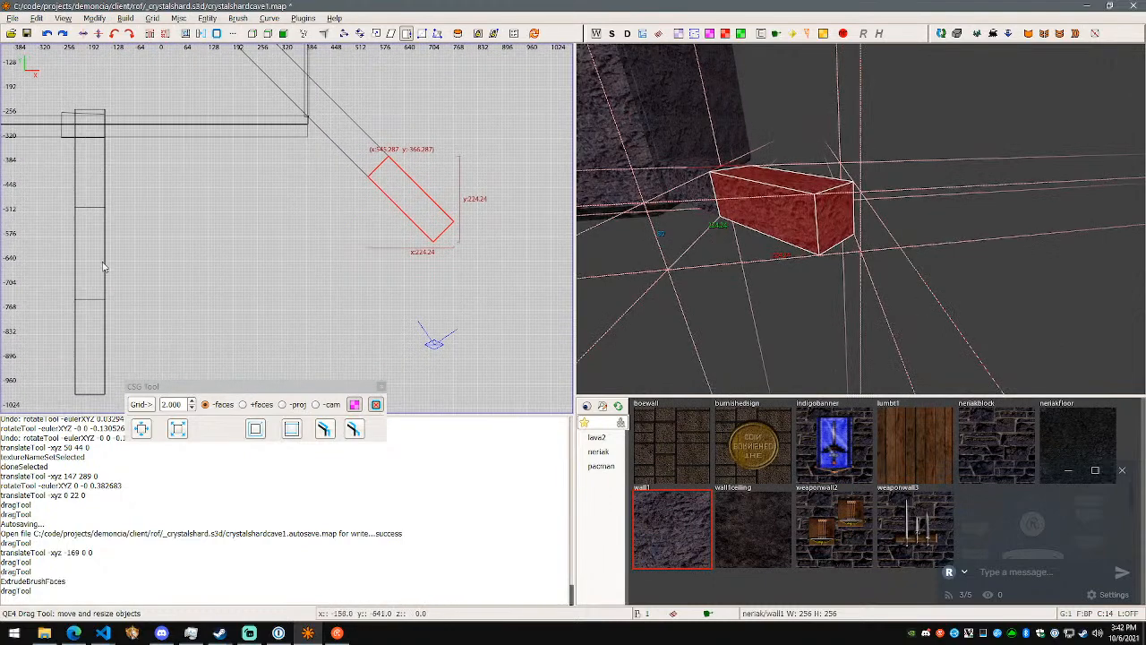
- Try lengthening the adjoining block diagonally to about 271 units along X and Y, then undo the resize
right_click(849, 254)
key("w")
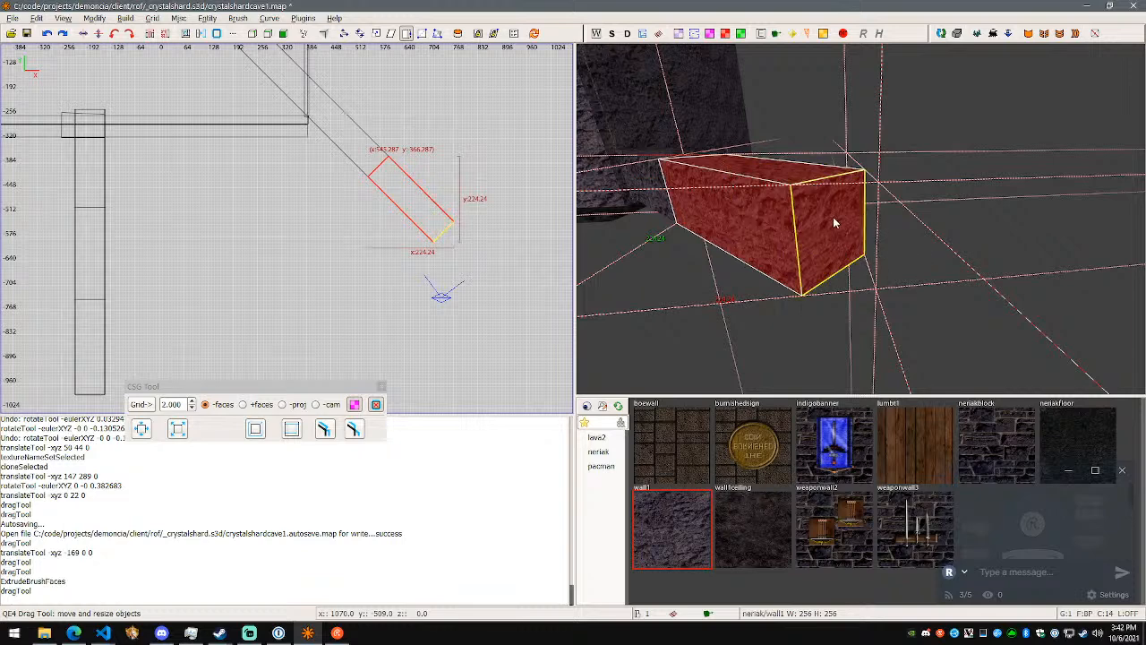
left_click_drag(833, 217, 960, 345)
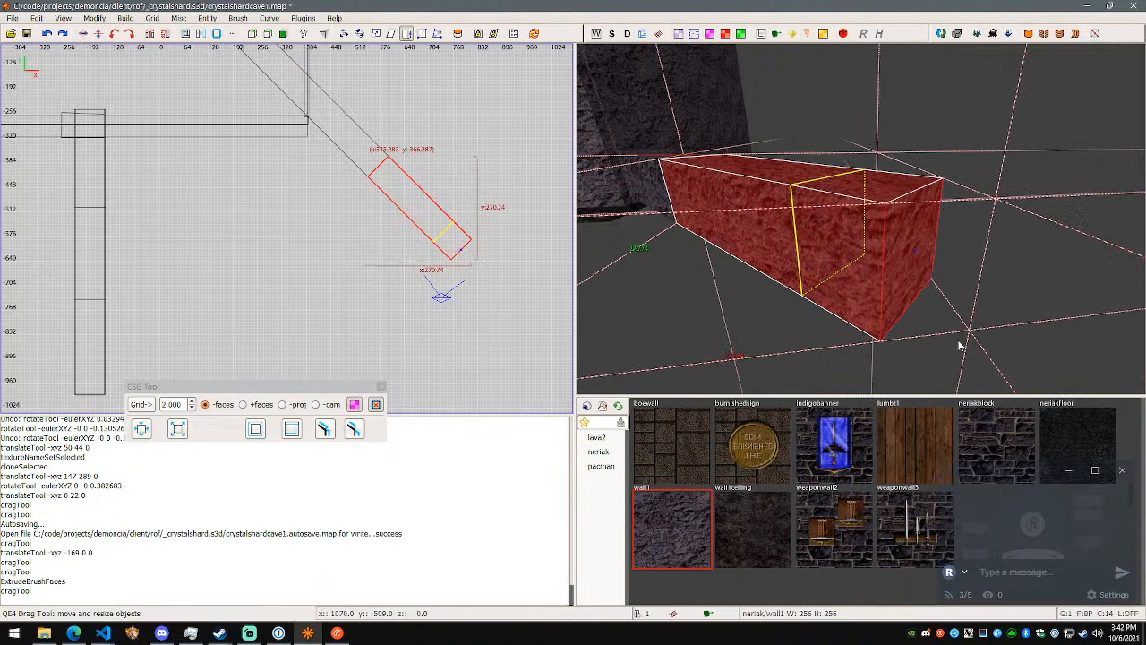
key("ctrl+z")
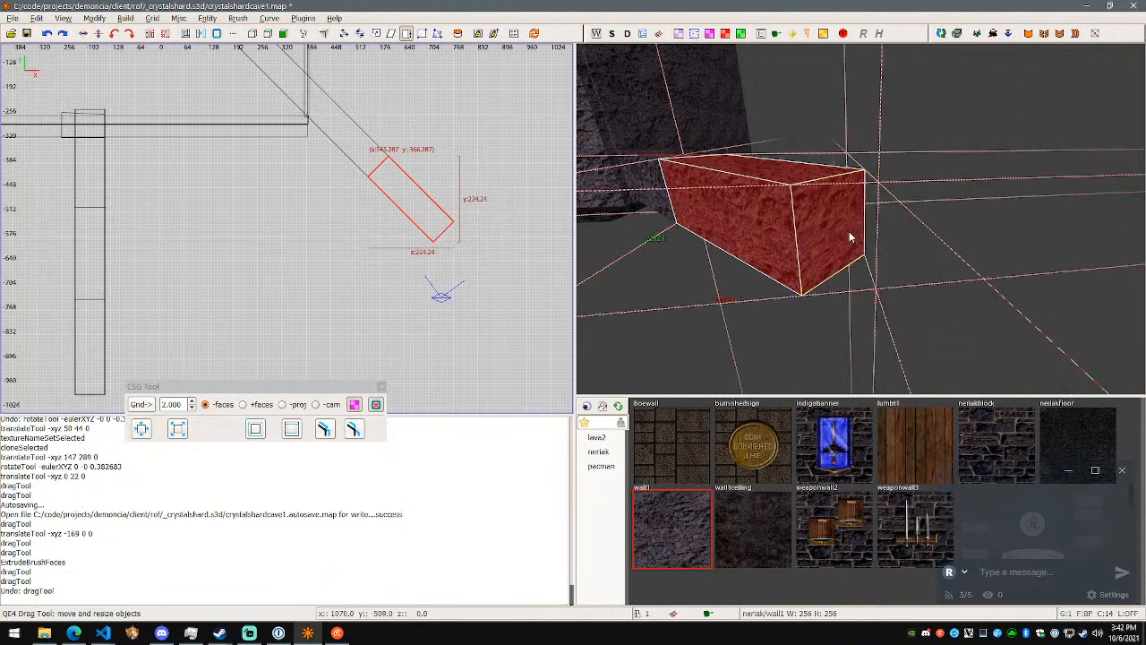
left_click(841, 224, "ctrl+shift")
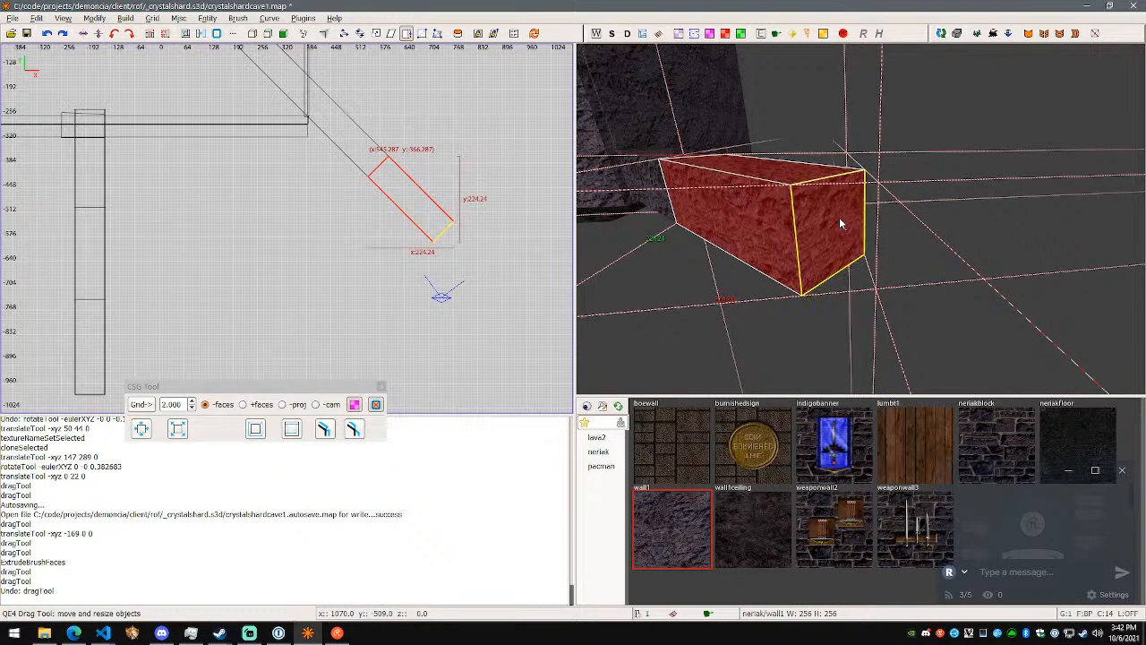
key("ctrl+z")
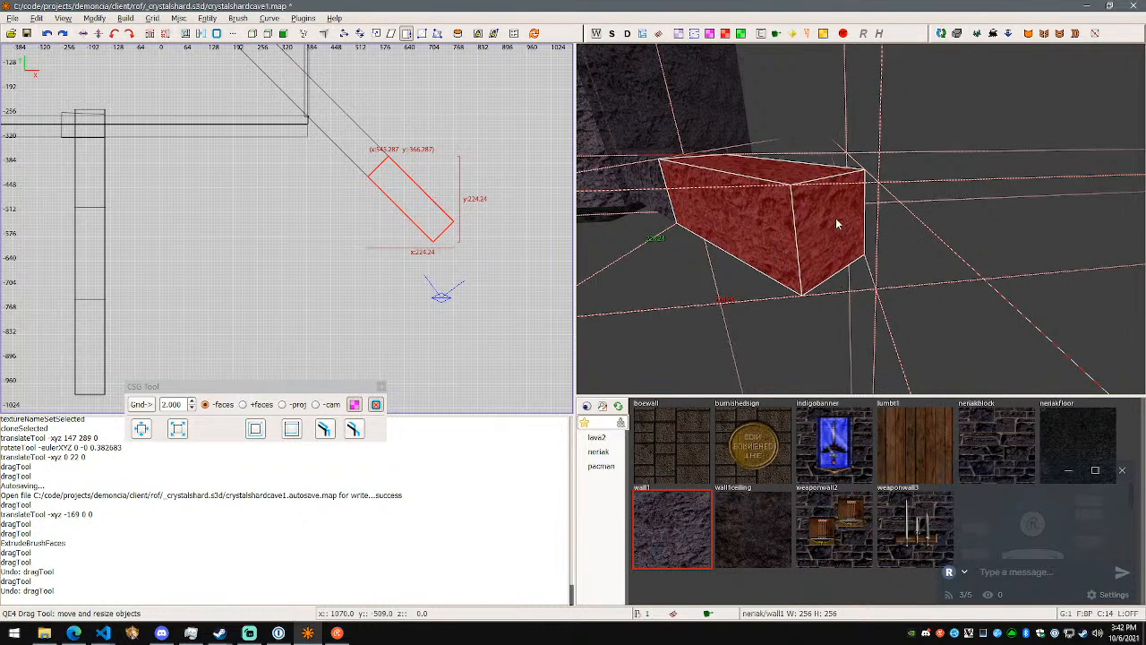
left_click(840, 257, "ctrl+shift")
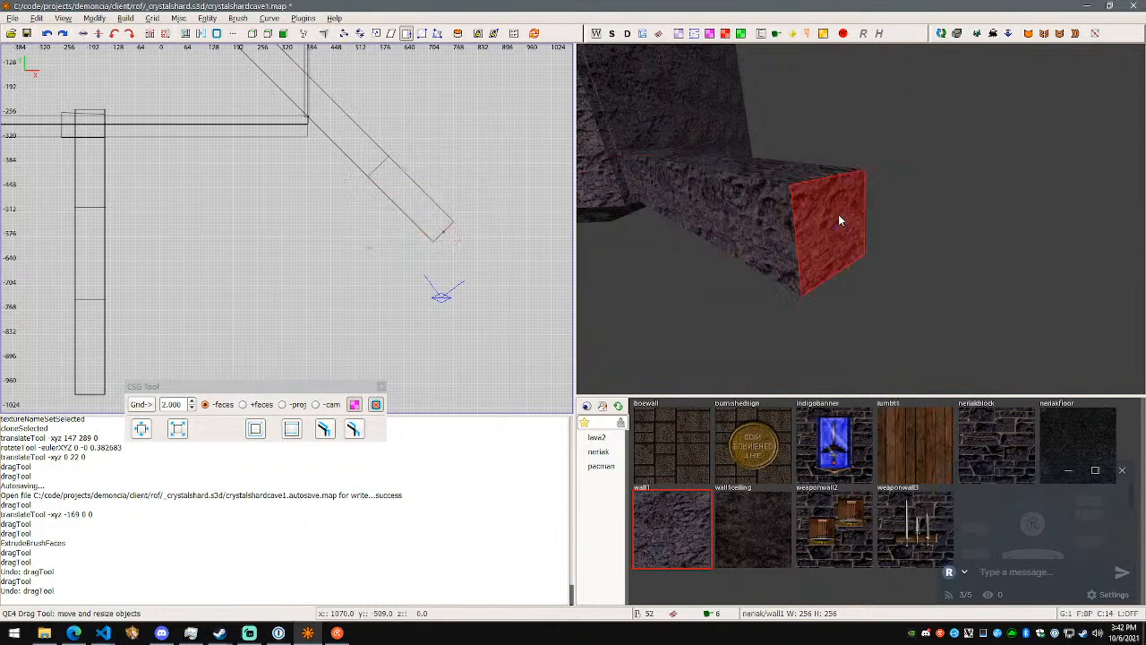
left_click(840, 219, "shift")
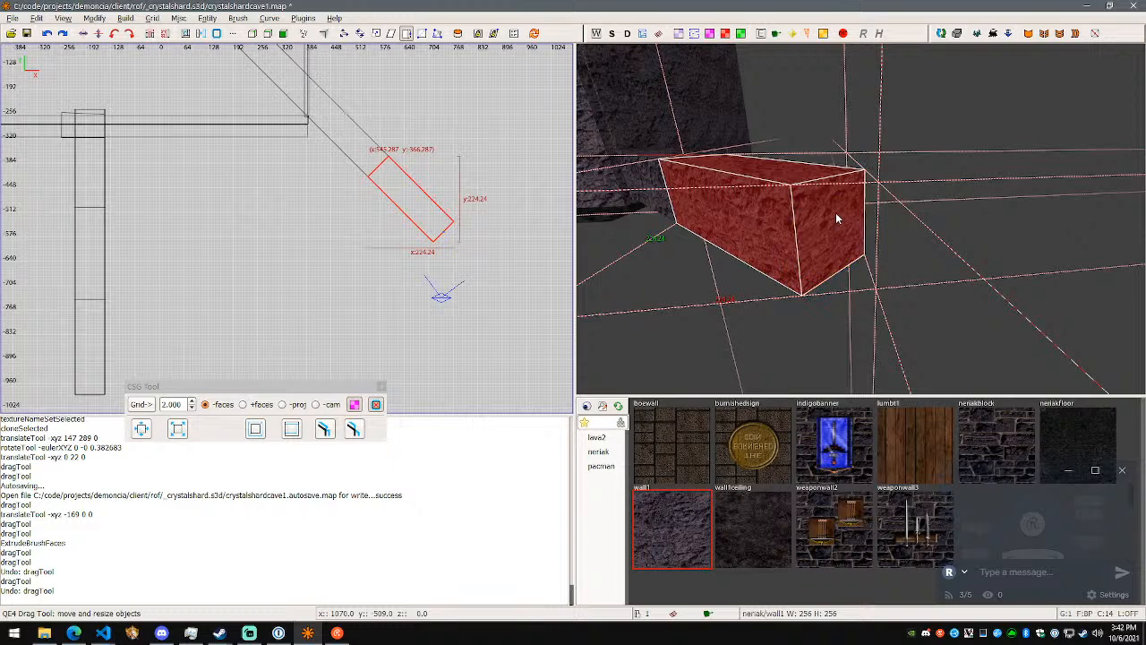
left_click(818, 214, "shift")
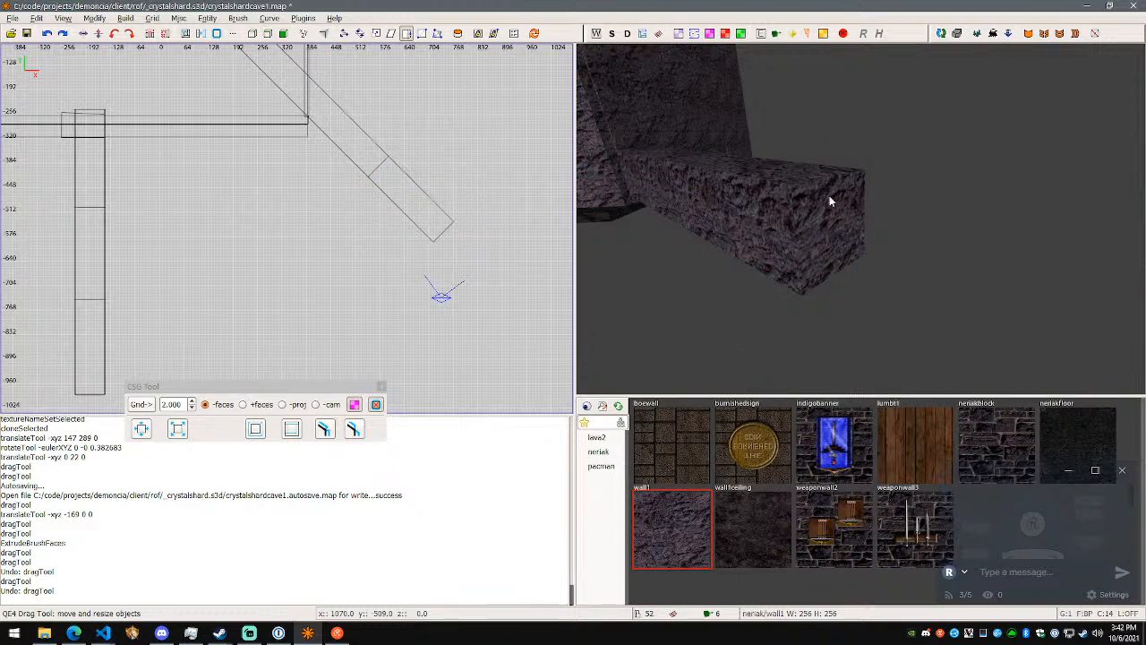
left_click(829, 199, "shift")
left_click(839, 233, "shift")
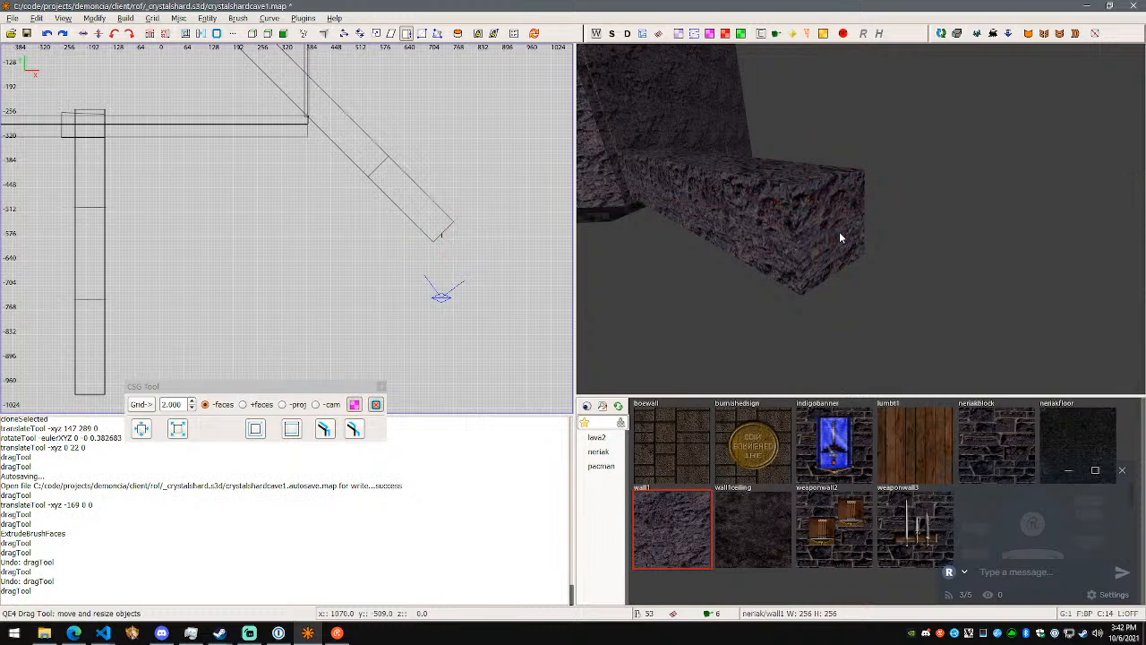
- Select only the adjoining block's outer end face in face mode and try to translate it -19 units along Z
left_click(839, 231, "shift")
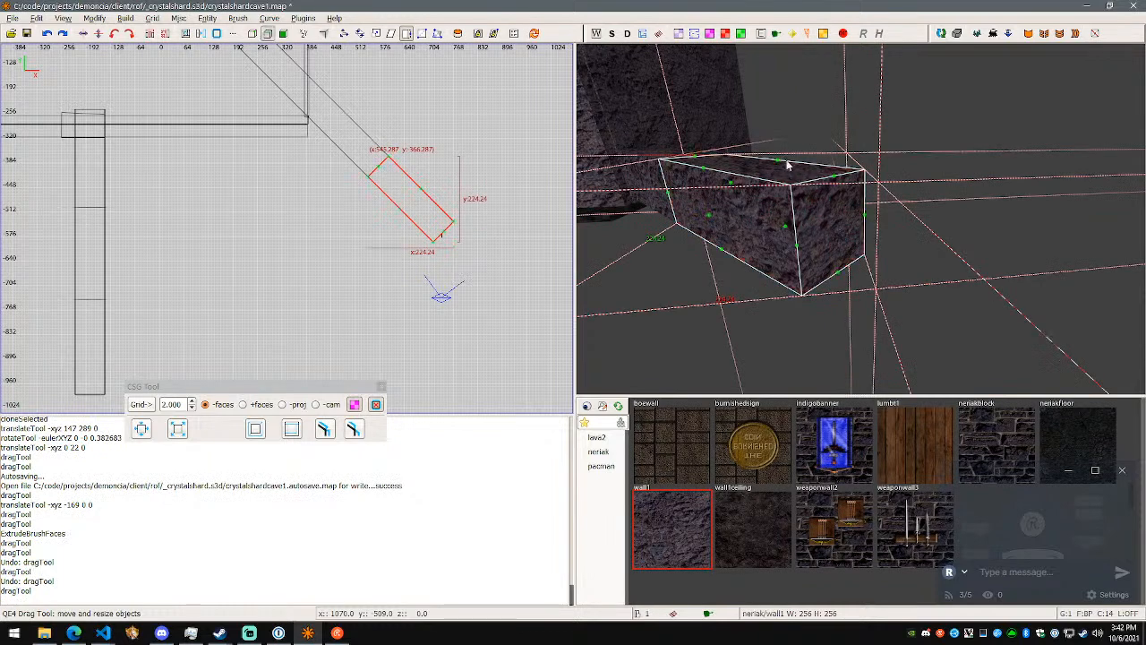
left_click_drag(787, 171, 862, 219, "ctrl+shift")
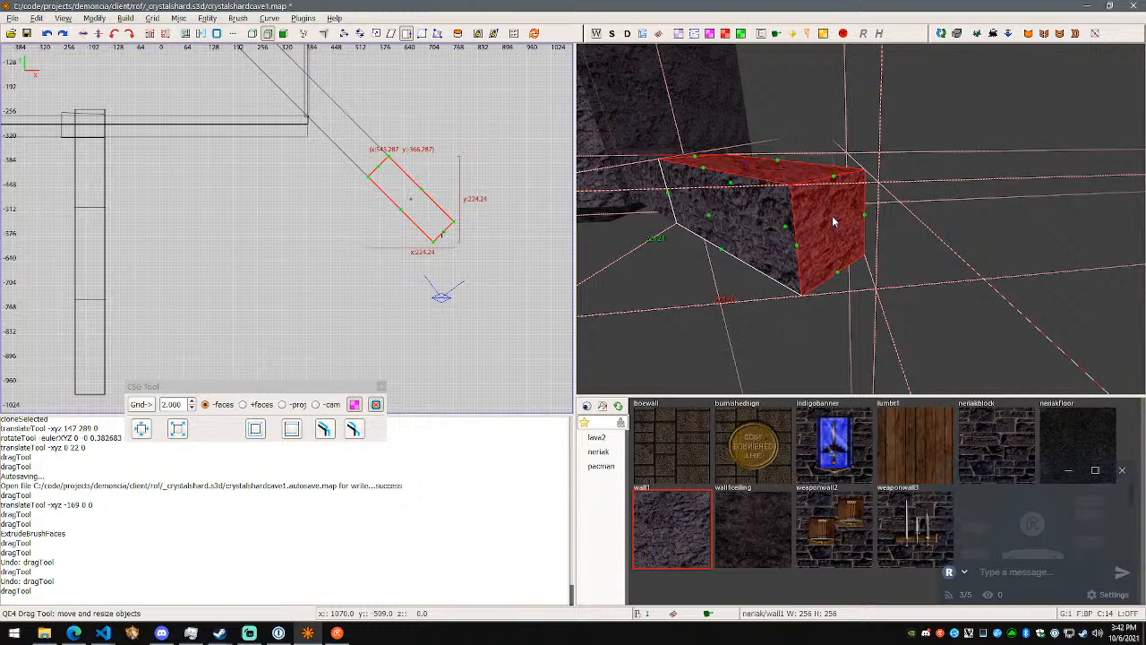
left_click(829, 224, "ctrl+shift")
left_click(797, 170, "ctrl+shift")
left_click(845, 224, "ctrl+shift")
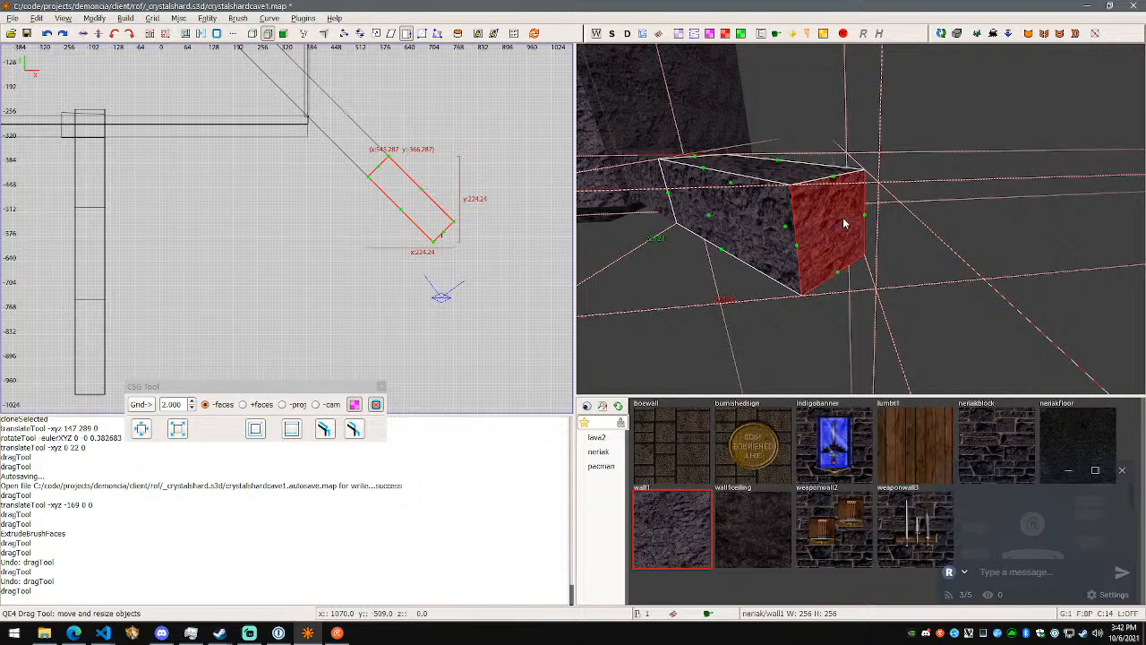
key("w")
left_click_drag(835, 196, 839, 219)
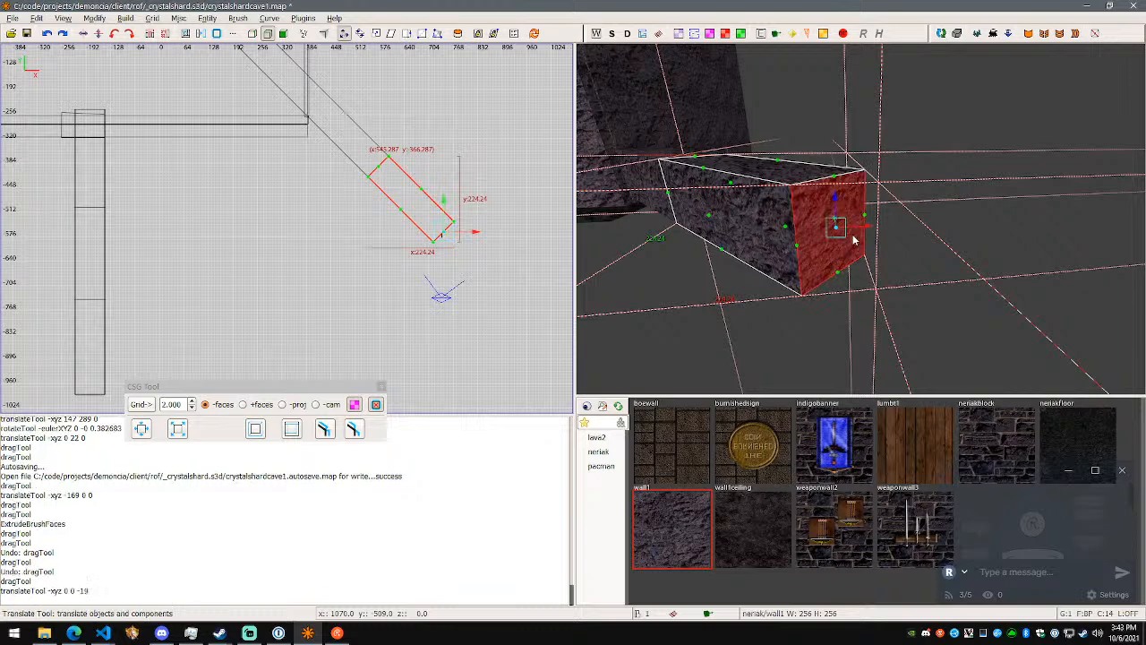
key("Escape")
- Try translating the end face -21 units along Z in vertex mode, and undo the translation
left_click(817, 250)
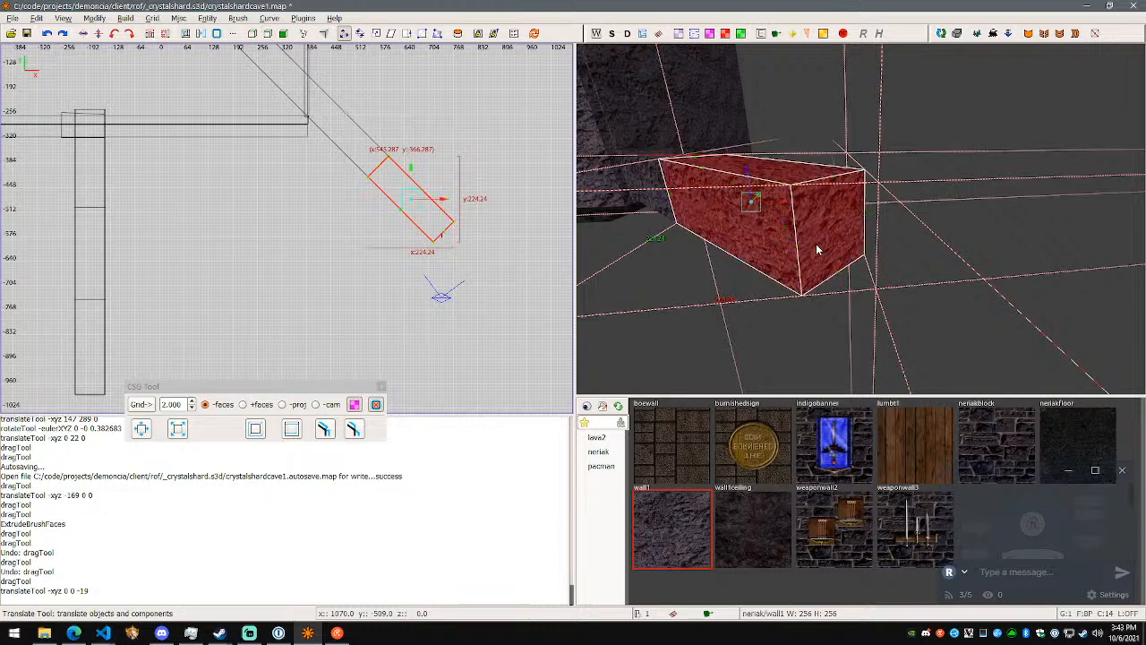
key("v")
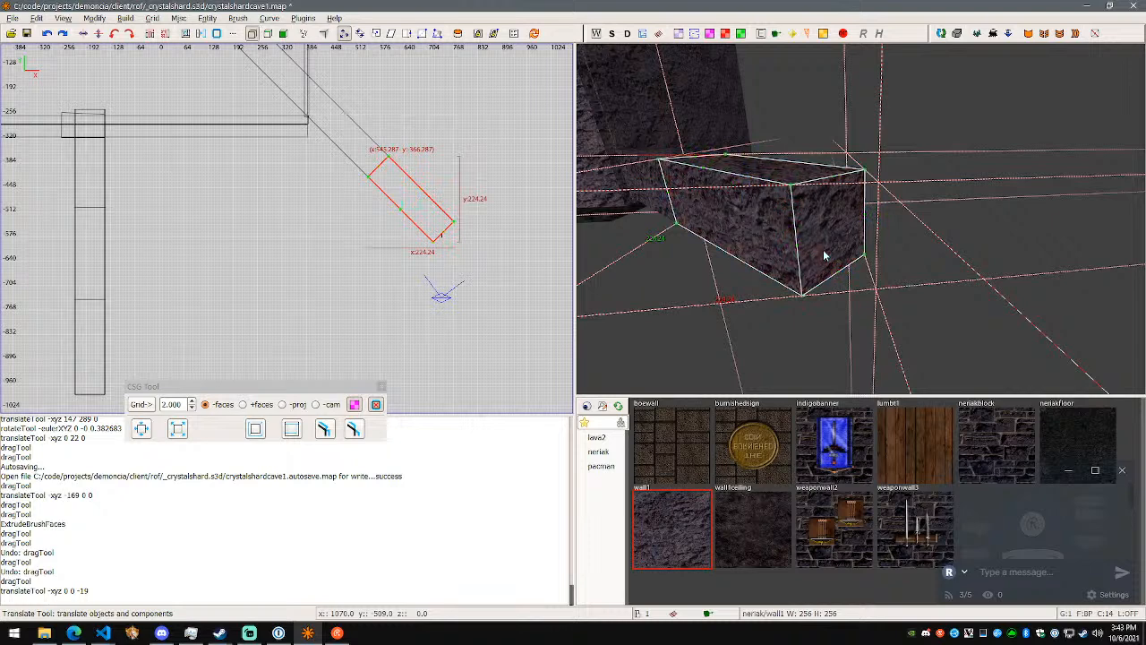
key("Escape")
key("Escape")
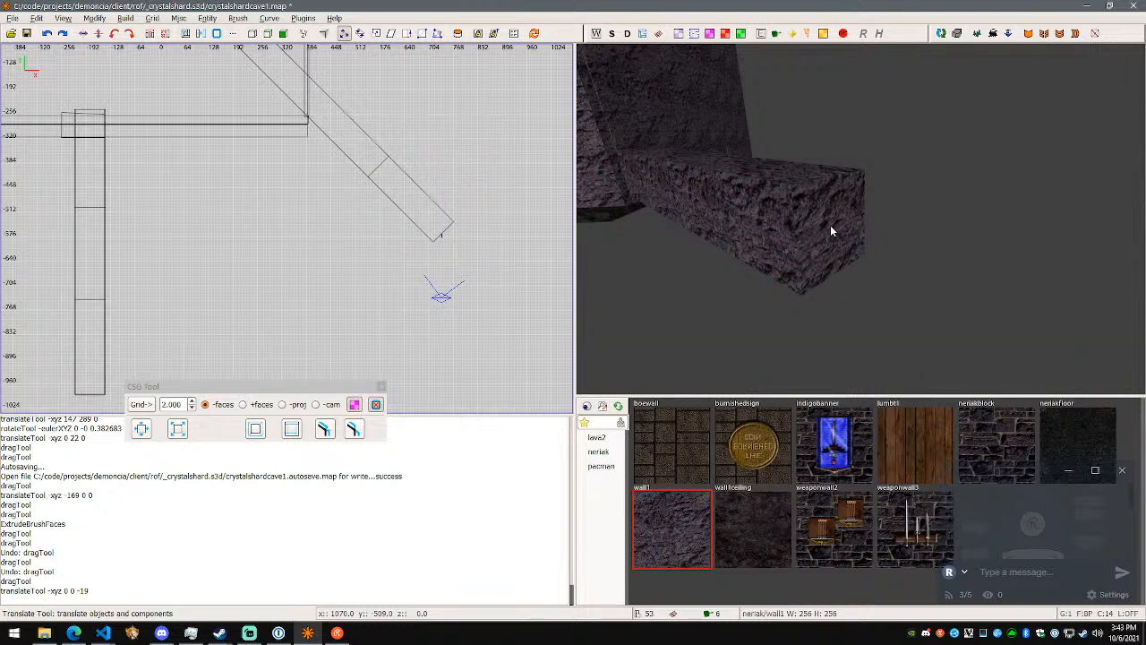
left_click(831, 231)
key("v")
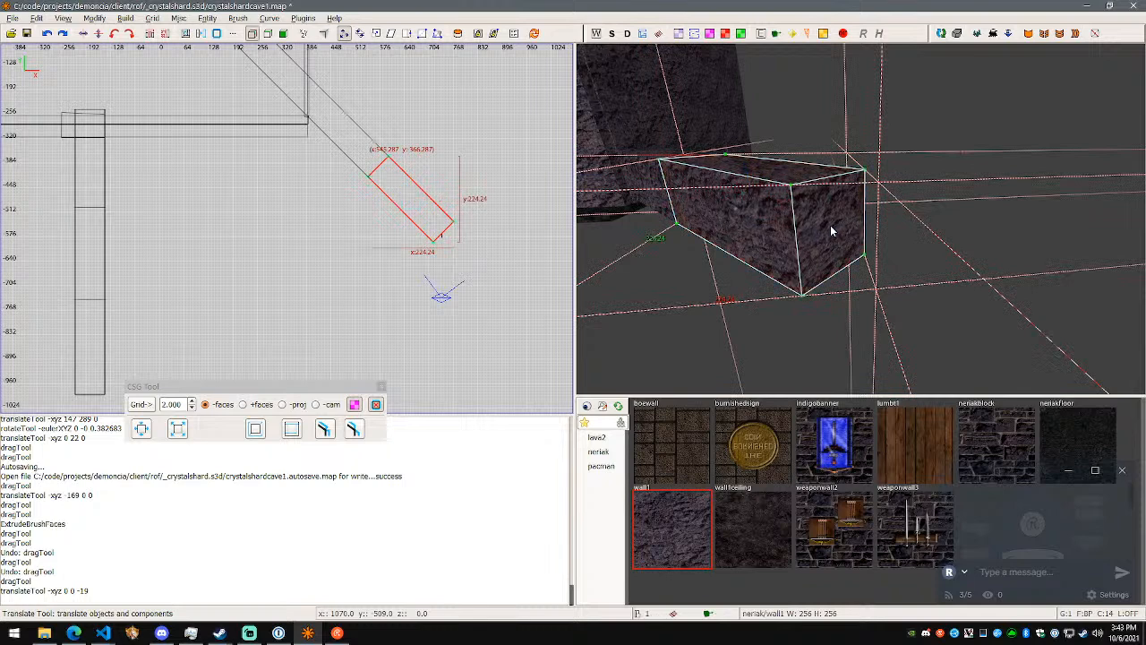
left_click(831, 225)
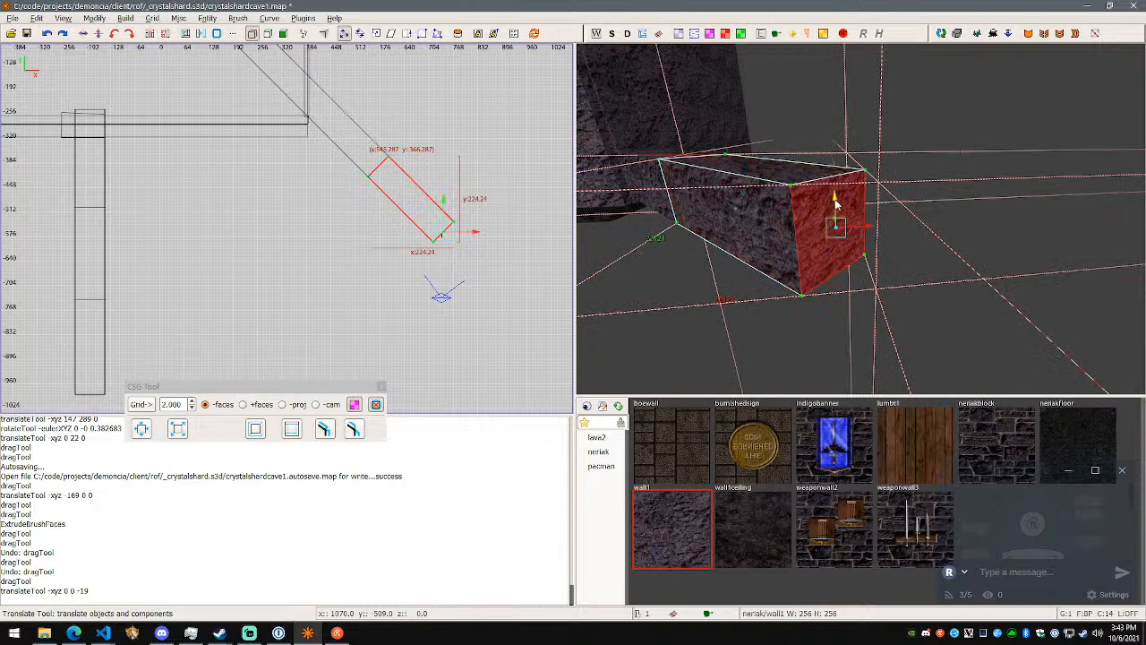
left_click_drag(839, 224, 838, 226)
key("ctrl+z")
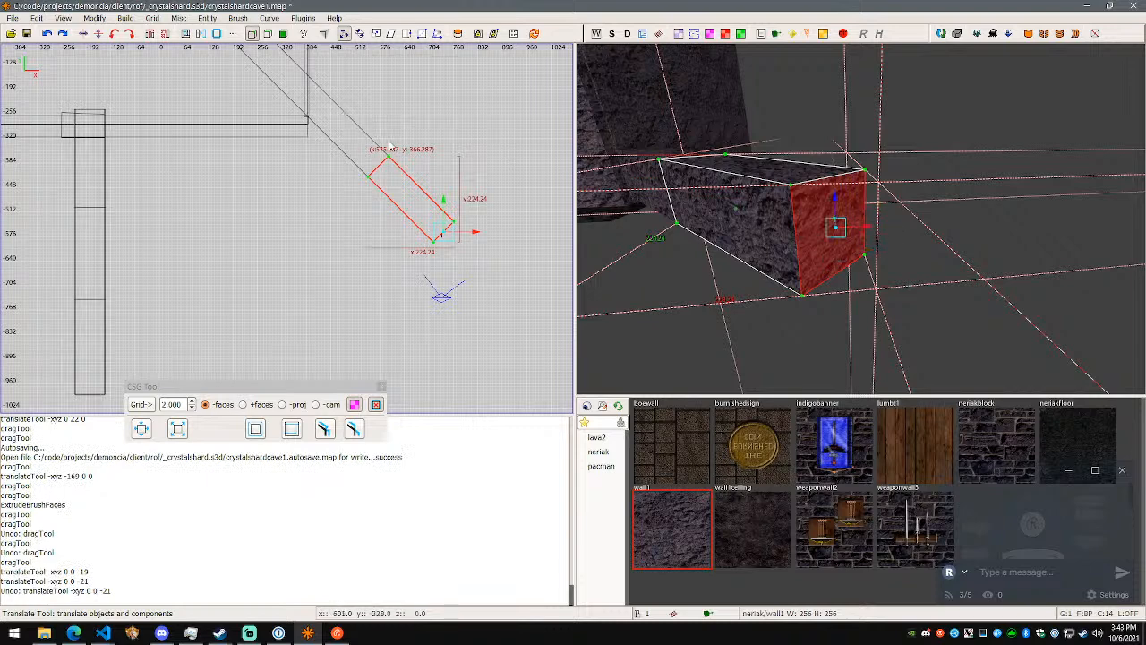
- Open the list of mapped command shortcuts and browse to its beginning
left_click(40, 18)
left_click(125, 311)
left_click_drag(647, 233, 663, 367)
scroll(595, 392, "up", 10)
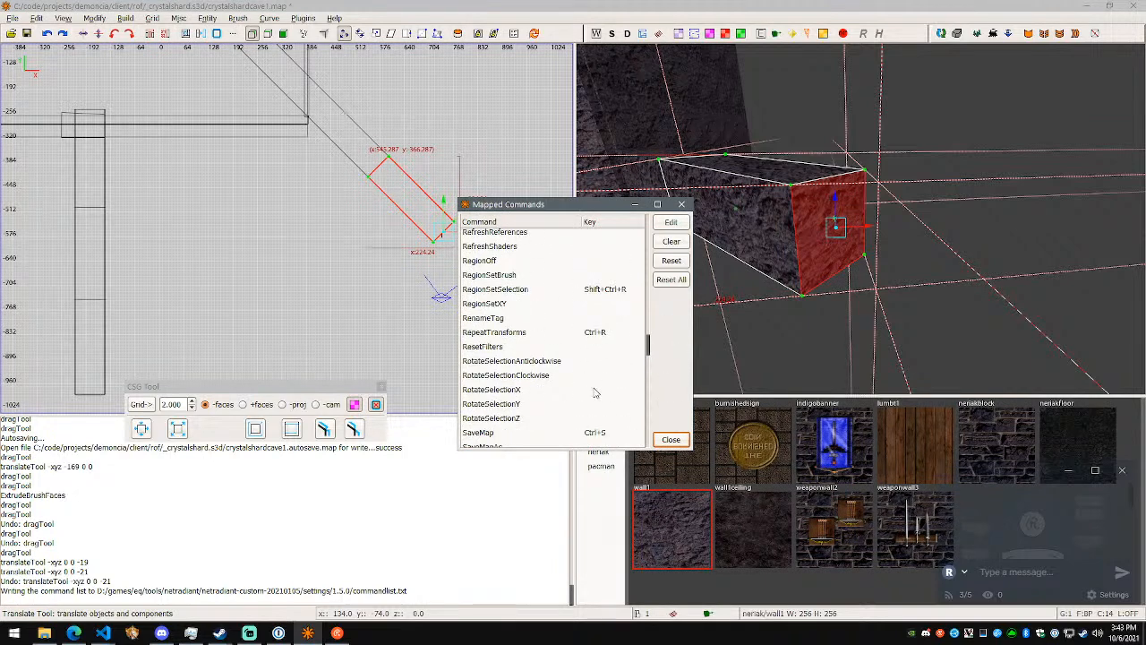
scroll(567, 385, "up", 15)
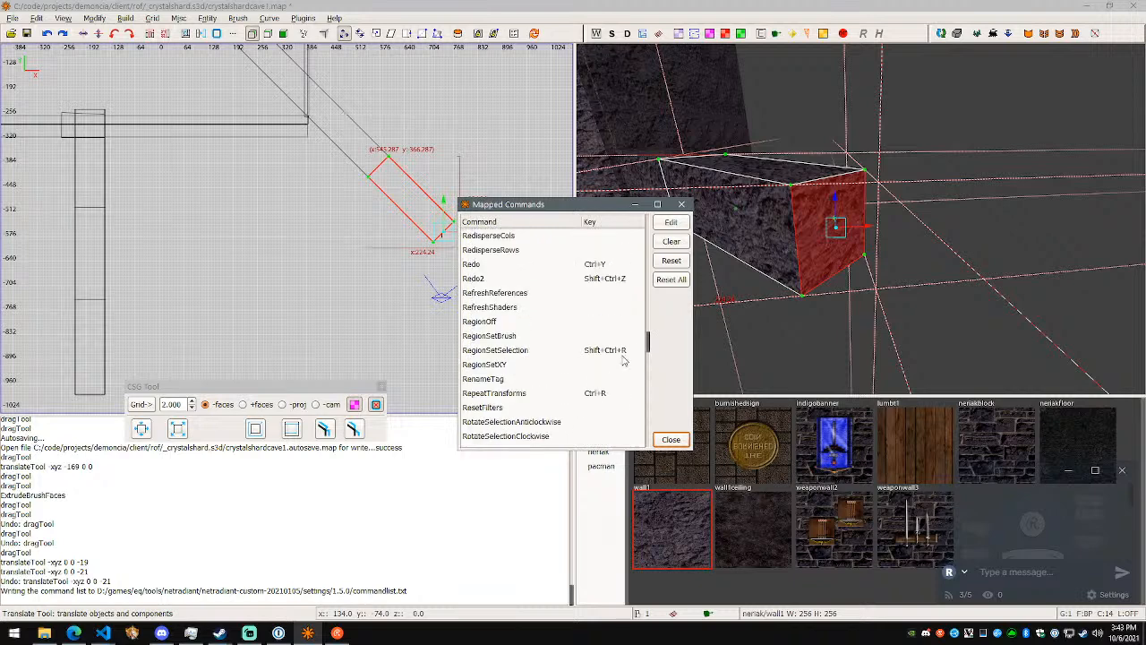
left_click_drag(651, 302, 655, 232)
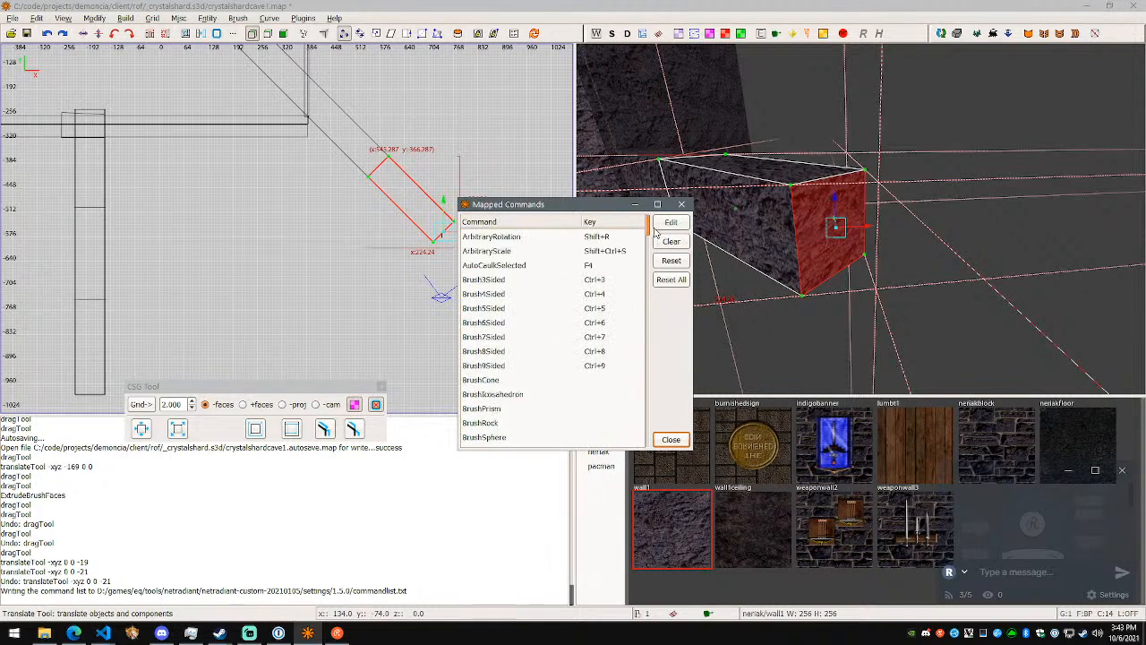
scroll(551, 349, "down", 2)
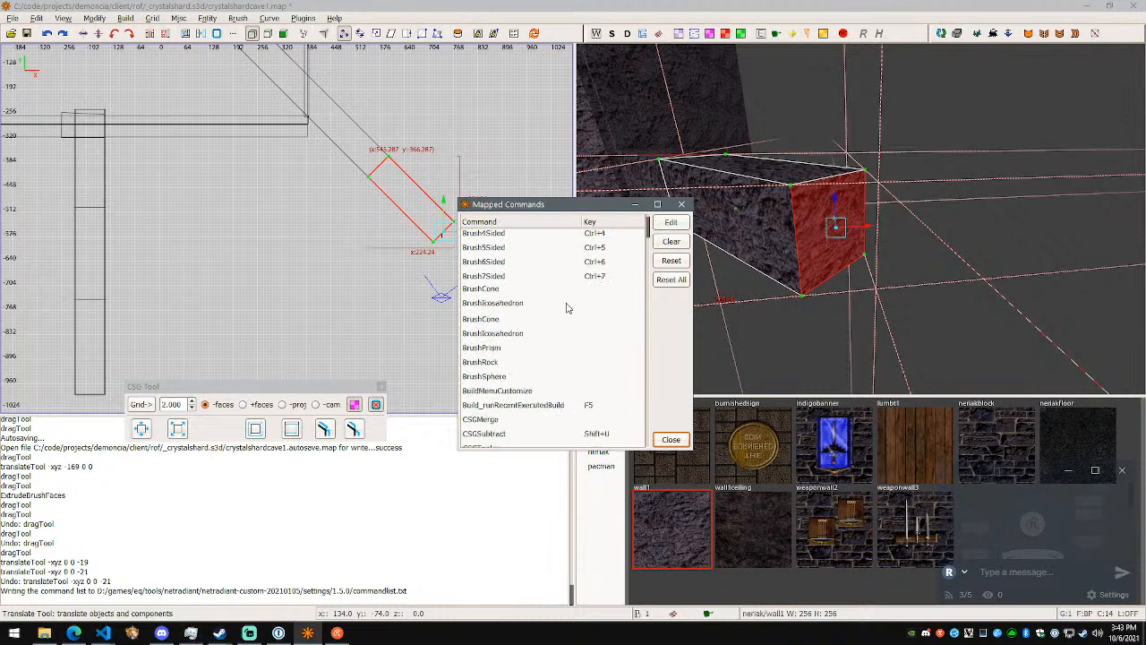
- Switch to Visual Studio Code, create an untitled text file, and place its window beside the mapped commands list
left_click(336, 636)
left_click(75, 634)
left_click(104, 634)
left_click(447, 582)
key("ctrl+n")
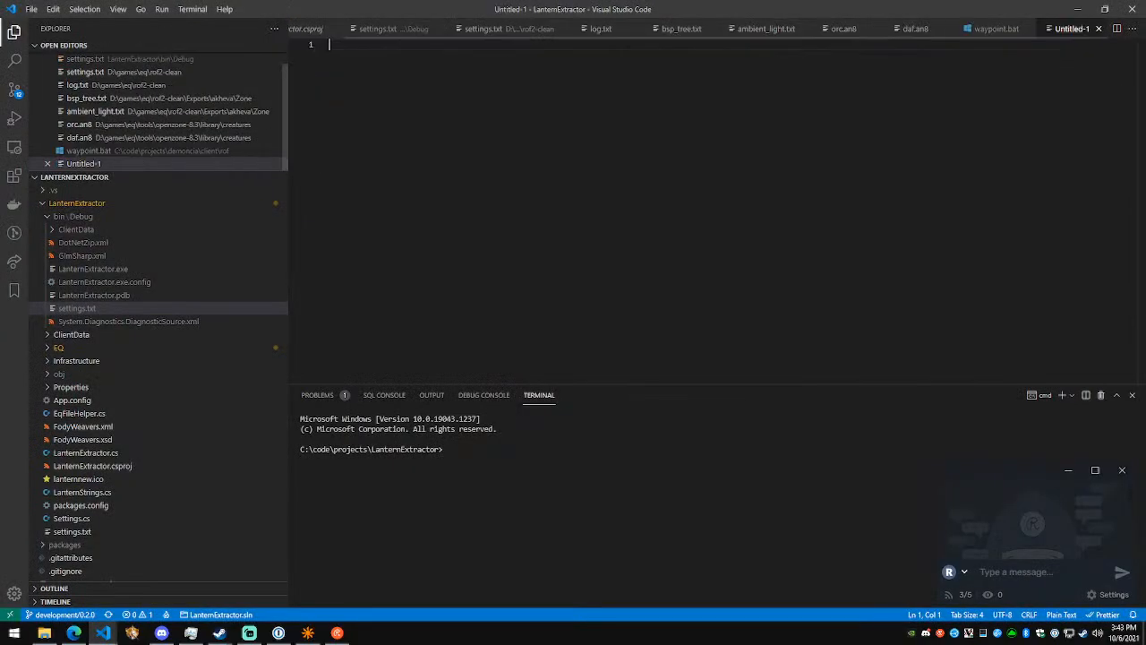
key("alt+Tab")
key("alt+Tab")
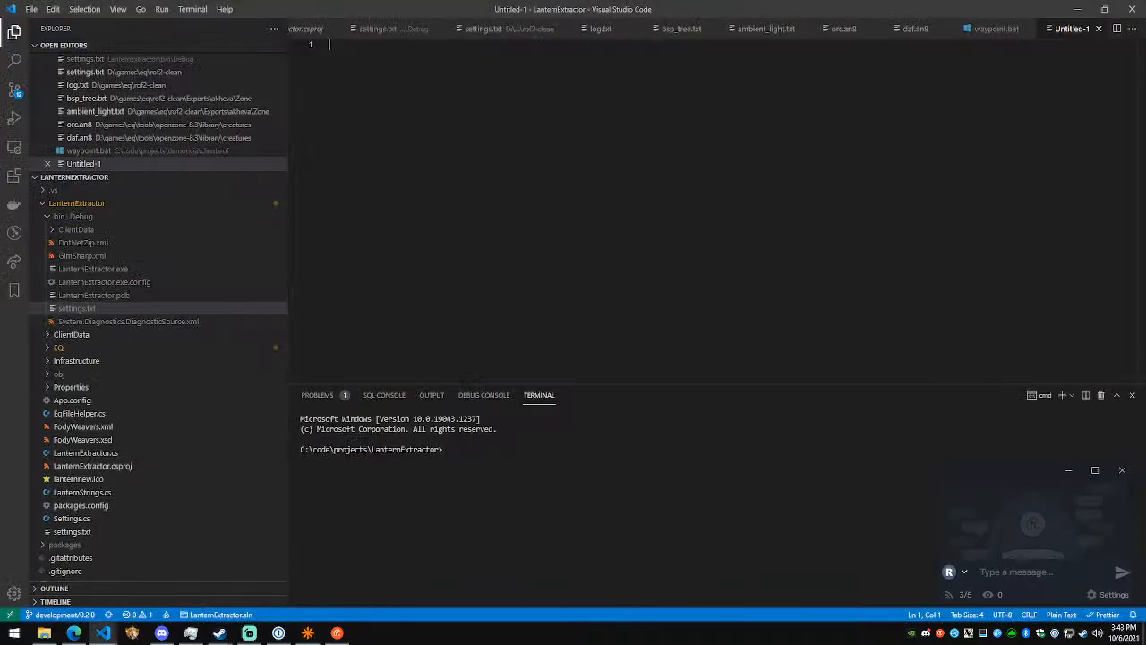
left_click_drag(389, 7, 933, 84)
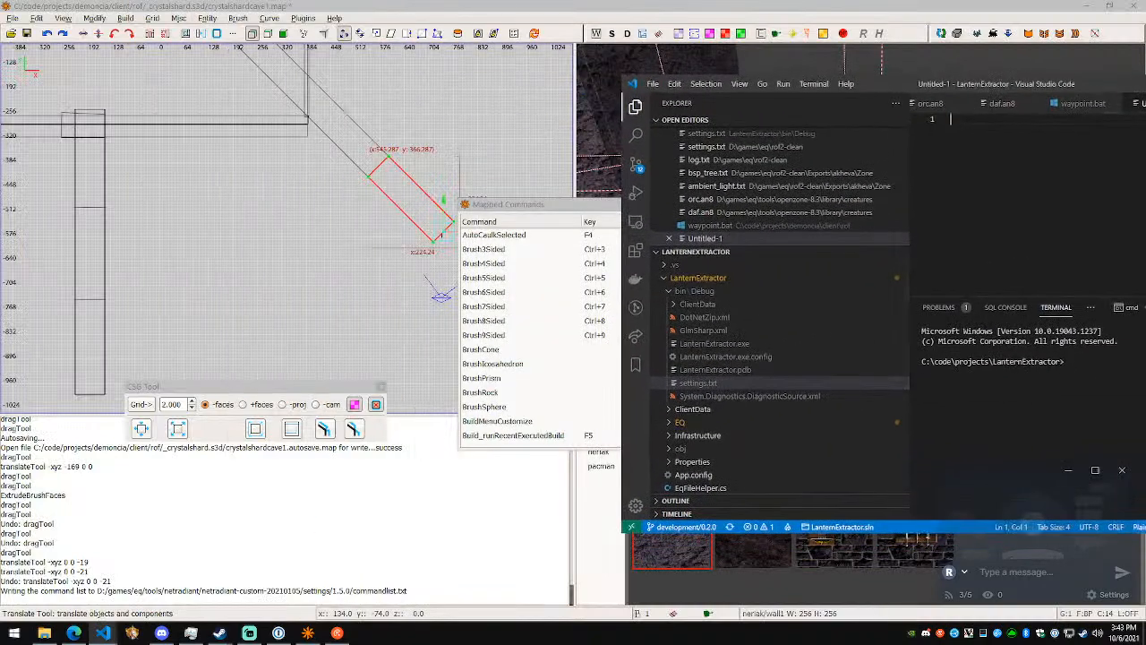
- Write "autocalkselected F4" as the first line of the shortcut notes
type("auto")
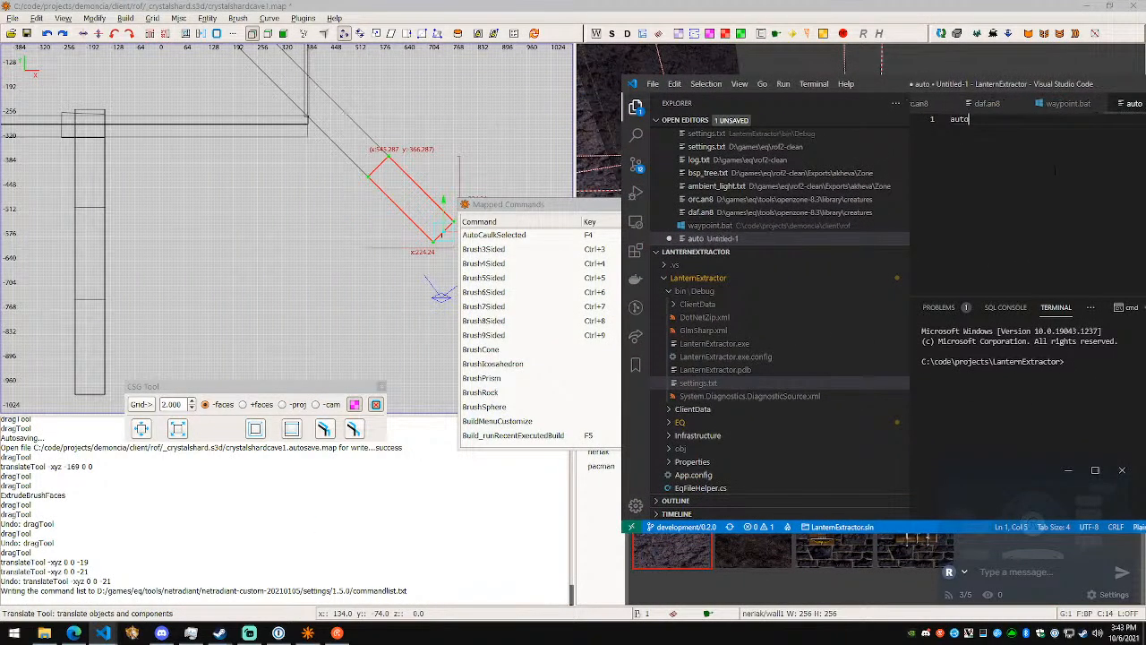
type("calkselected F4")
key("Return")
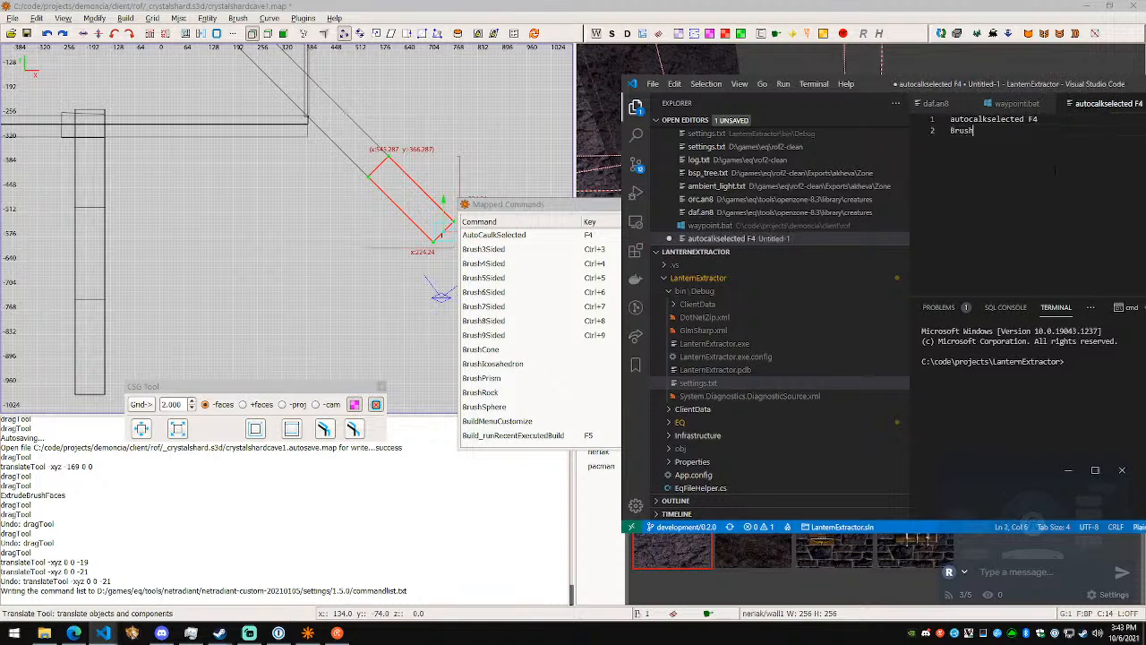
- Add seven Brush3Sided lines to the notes, paired with the shortcuts CTRL+3 through CTRL+9
type("Brush3Sid")
key("shift+Home")
key("ctrl+c")
key("End")
key("Return")
key("ctrl+v")
key("Return")
key("ctrl+v")
key("Return")
key("ctrl+v")
key("Return")
key("ctrl+v")
key("Return")
key("ctrl+v")
key("Return")
key("ctrl+v")
key("BackSpace")
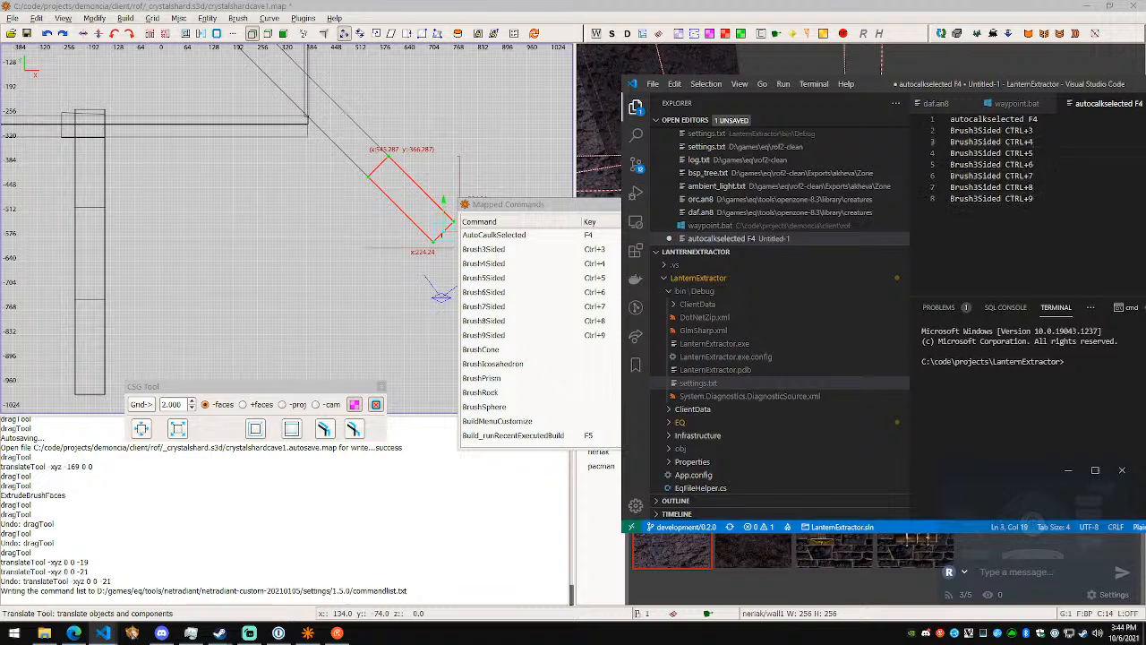
- Renumber the copied brush names as Brush4Sided through Brush9Sided to match their shortcuts, and start a new line
key("Left")
key("Left")
key("Left")
key("Left")
key("Left")
key("Left")
key("Left")
key("Left")
key("BackSpace")
type("4")
key("Down")
key("Down")
key("BackSpace")
type("7")
key("Down")
key("BackSpace")
type("8")
key("Down")
key("BackSpace")
type("9")
key("End")
key("Return")
- Add "Rerun last build F5" to the notes for the recent-build command
scroll(571, 370, "down", 2)
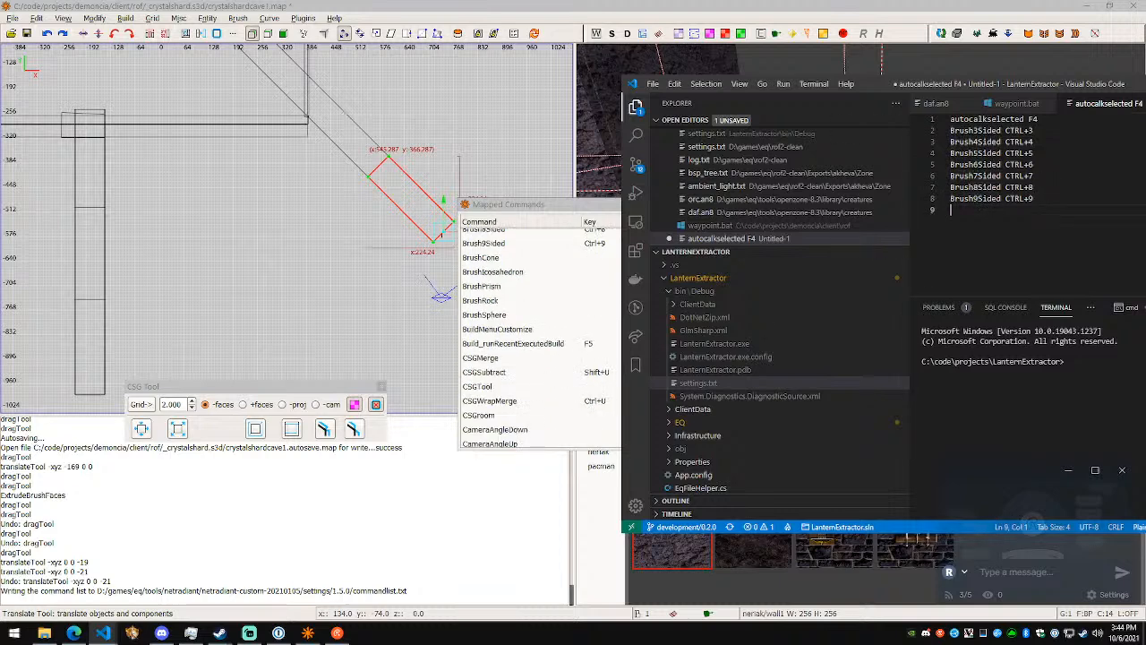
type("Rerun last build F5")
key("Return")
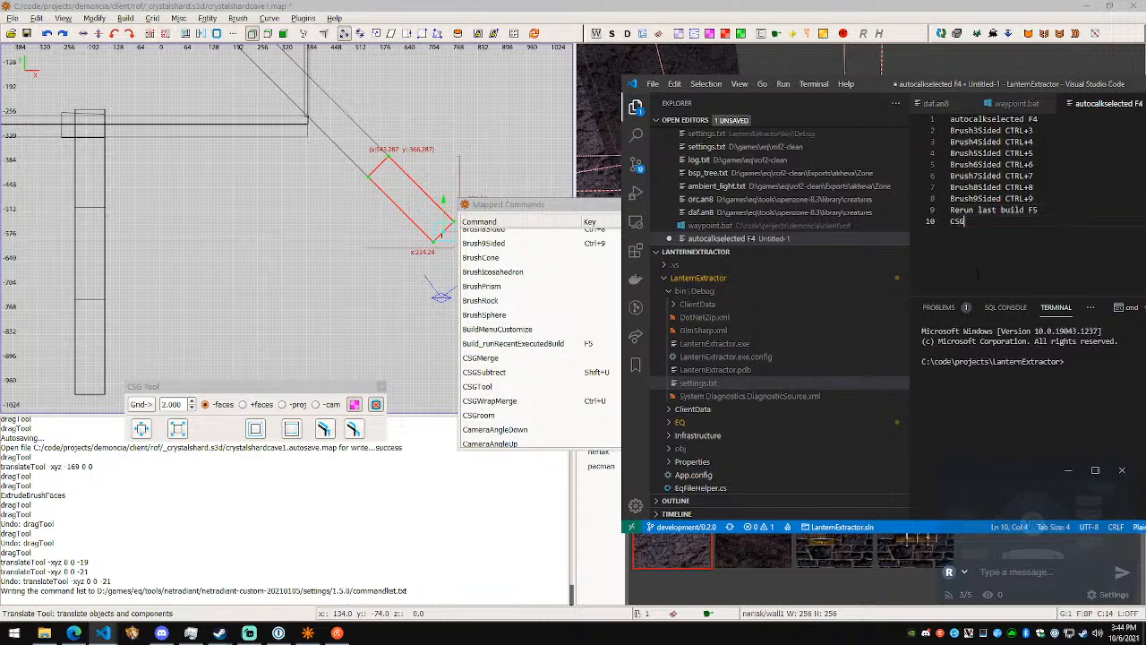
- Add the lines "CSGSubtract Shift+U" and "CSGWrapMerge CTRL+U" to the notes without a blank line between them
type("CSGSubtract Shift+U")
key("Return")
key("Return")
type("CSGWrapMerge CTRLU")
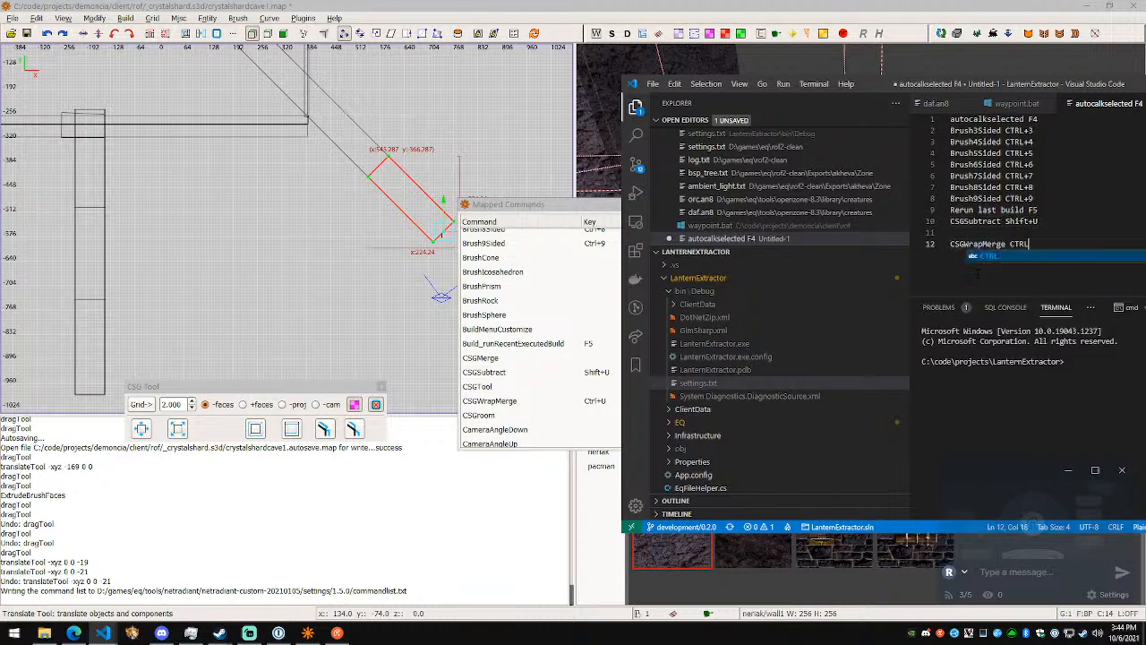
key("Home")
key("BackSpace")
key("End")
type("+")
key("End")
key("Return")
- Clear the shortcut assigned to CameraBack in the mapped commands list
scroll(591, 361, "down", 5)
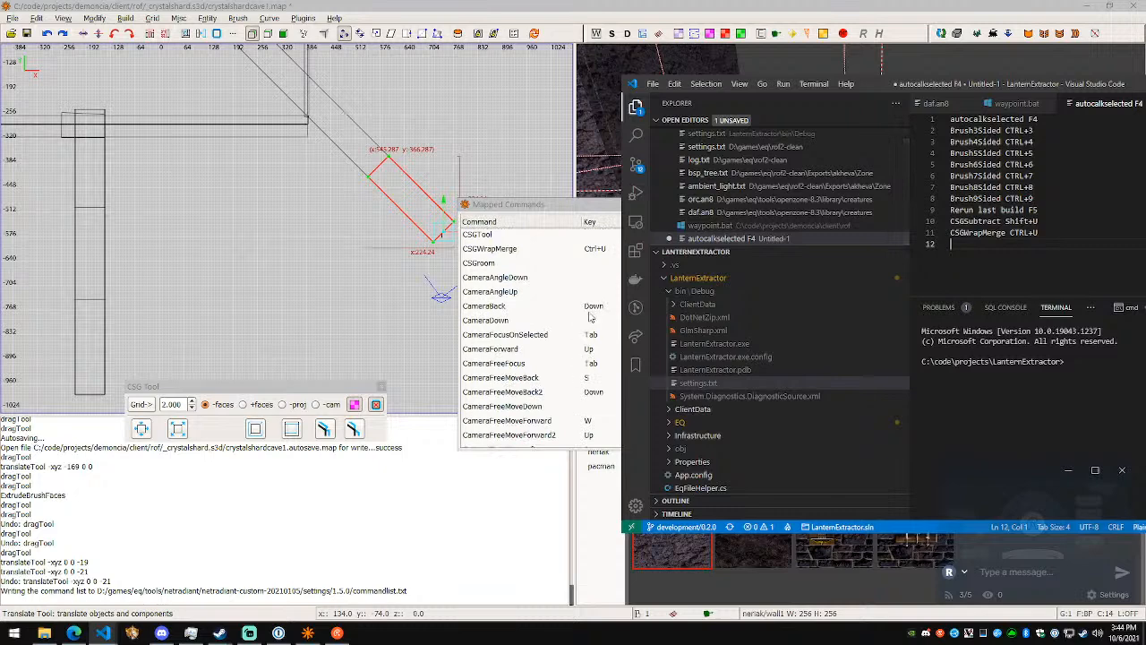
left_click(588, 310)
left_click(671, 241)
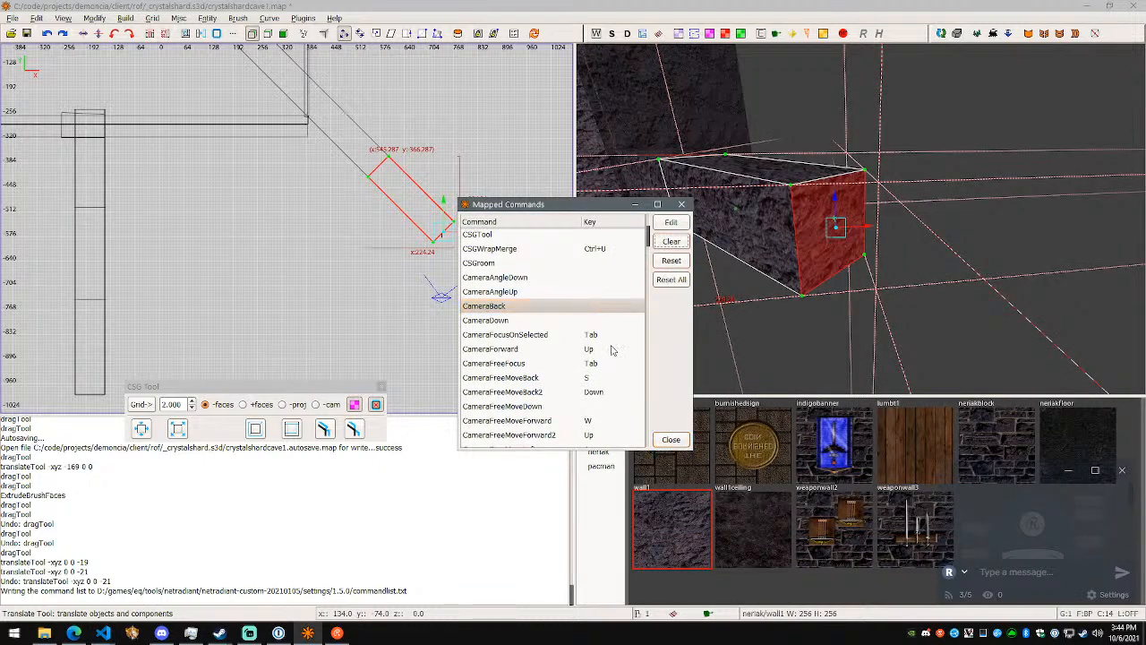
- Add "CameraFocusSelected Tab" to the shortcut notes
left_click(604, 338)
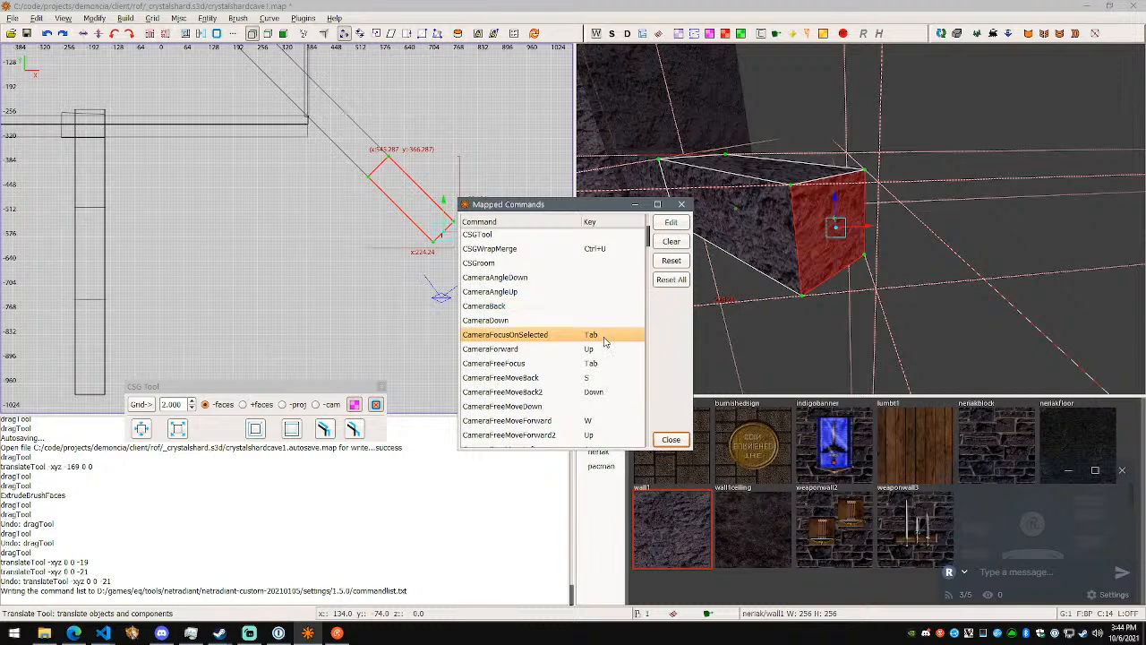
key("alt+Tab")
type("CameraFocusSelec")
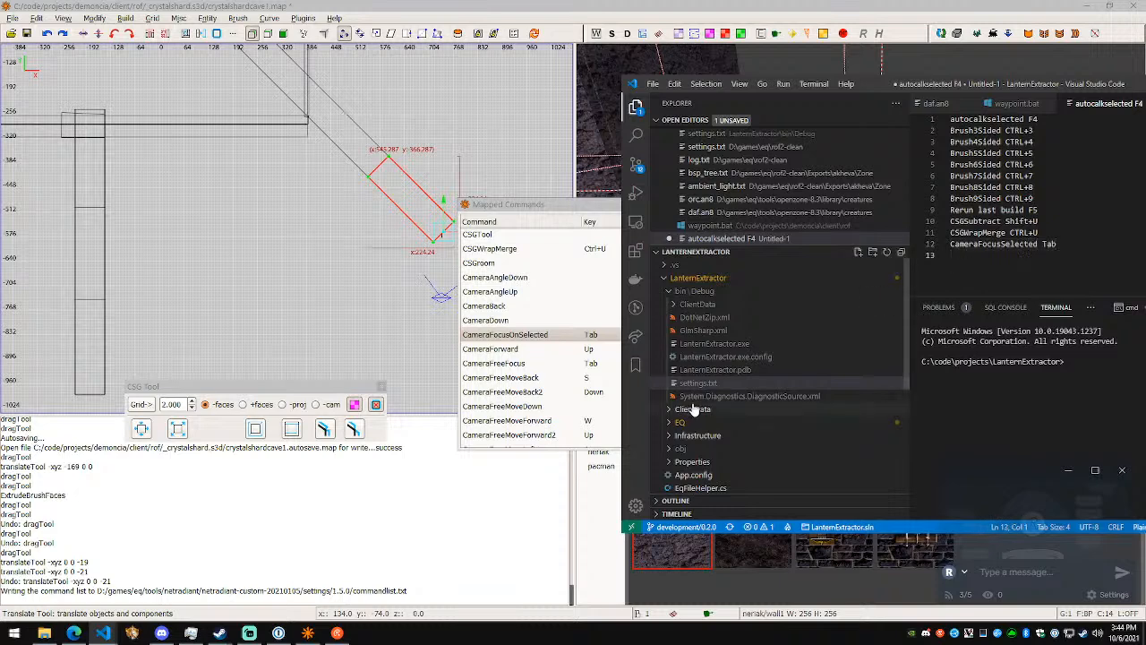
- Clear the shortcuts of CameraFreeFocus, CameraForward, CameraFreeMoveBack and CameraFreeMoveBack2 in the mapped commands list
left_click(607, 368)
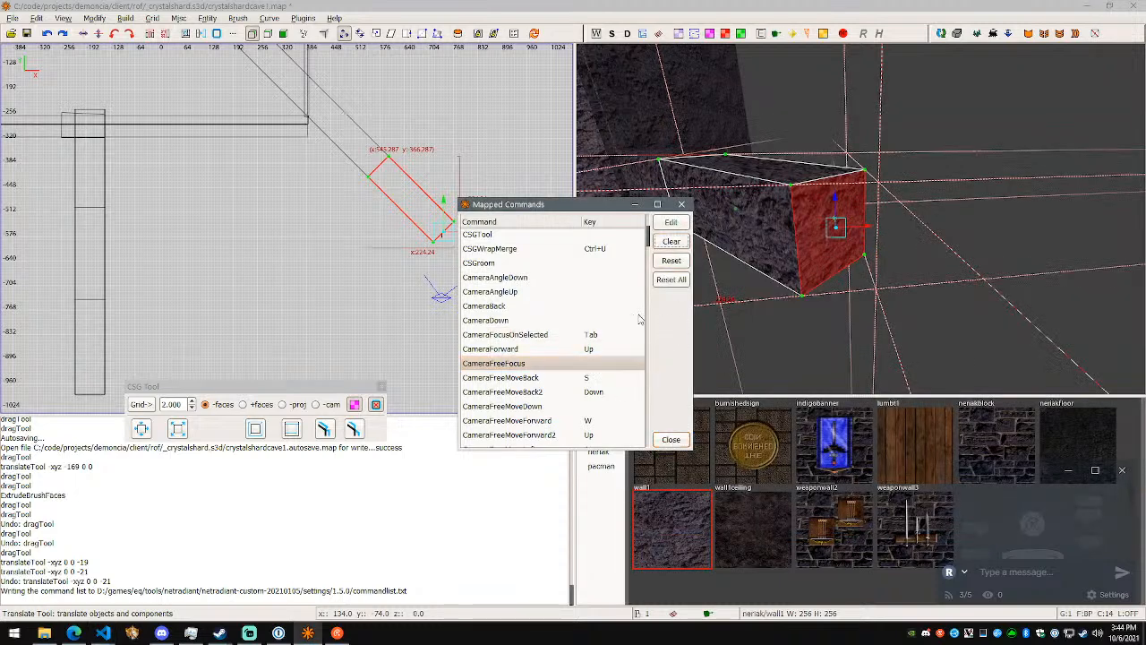
left_click(604, 351)
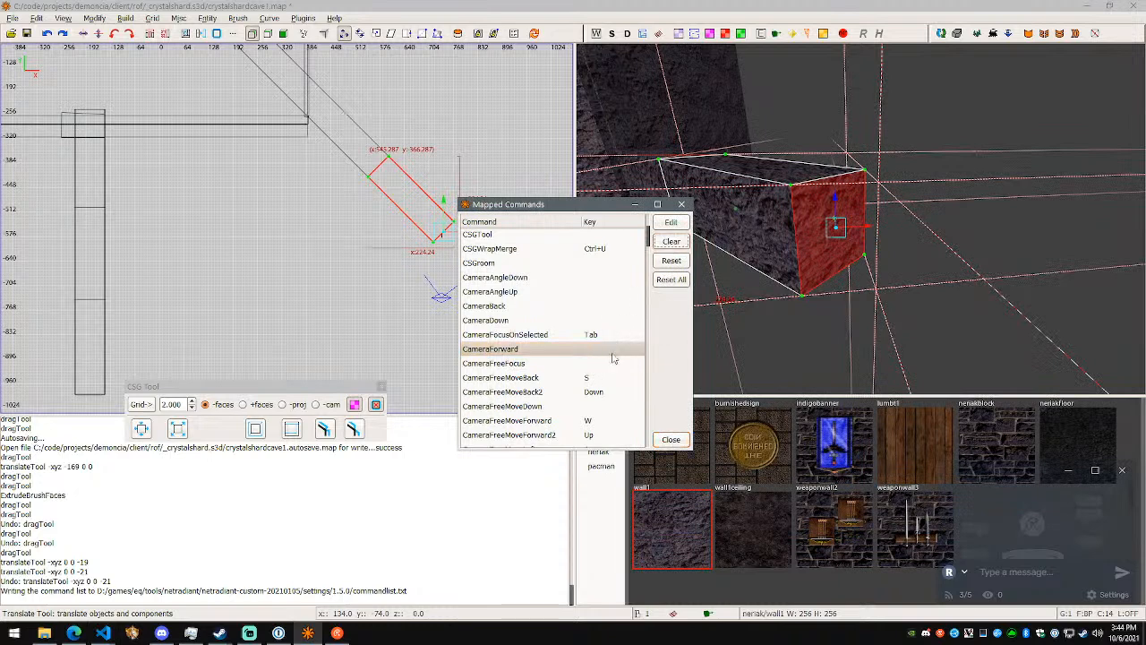
left_click(611, 378)
left_click(613, 391)
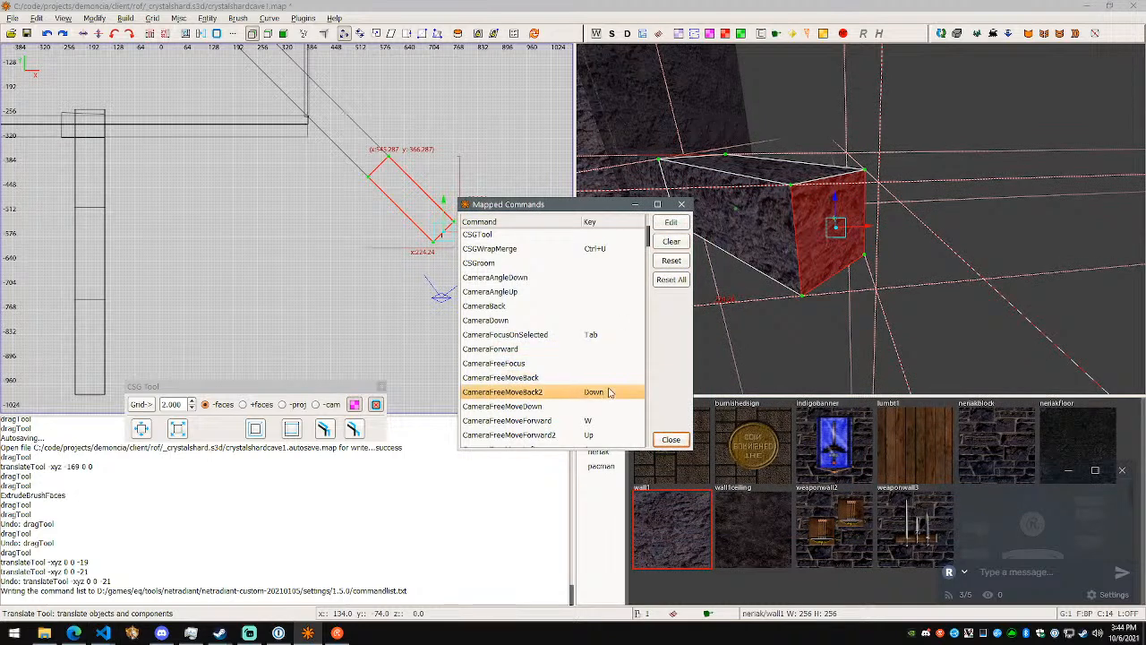
left_click(618, 419)
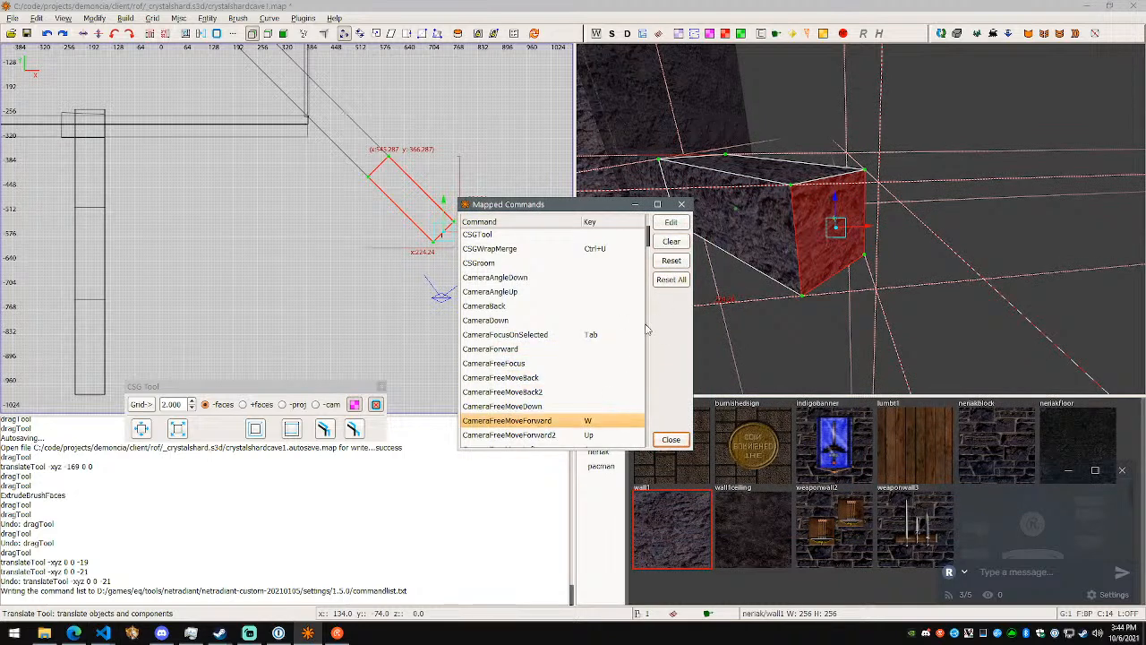
- Assign S to CameraFreeMoveBack while keeping SurfaceInspector assigned to S as well
left_click(614, 379)
left_click(670, 222)
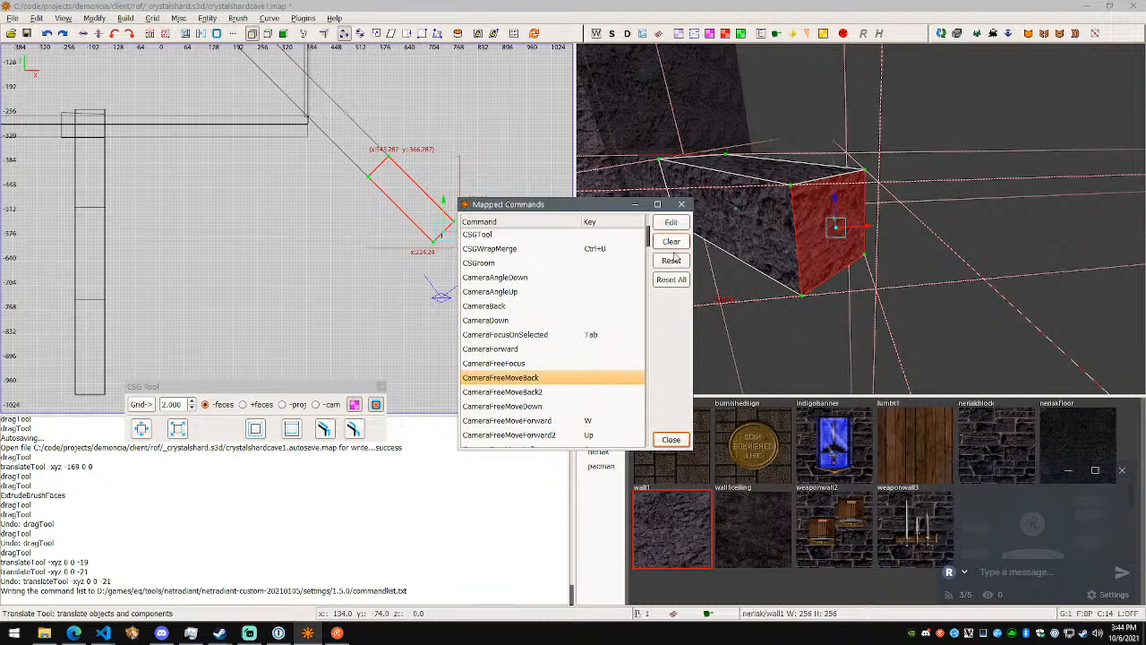
key("s")
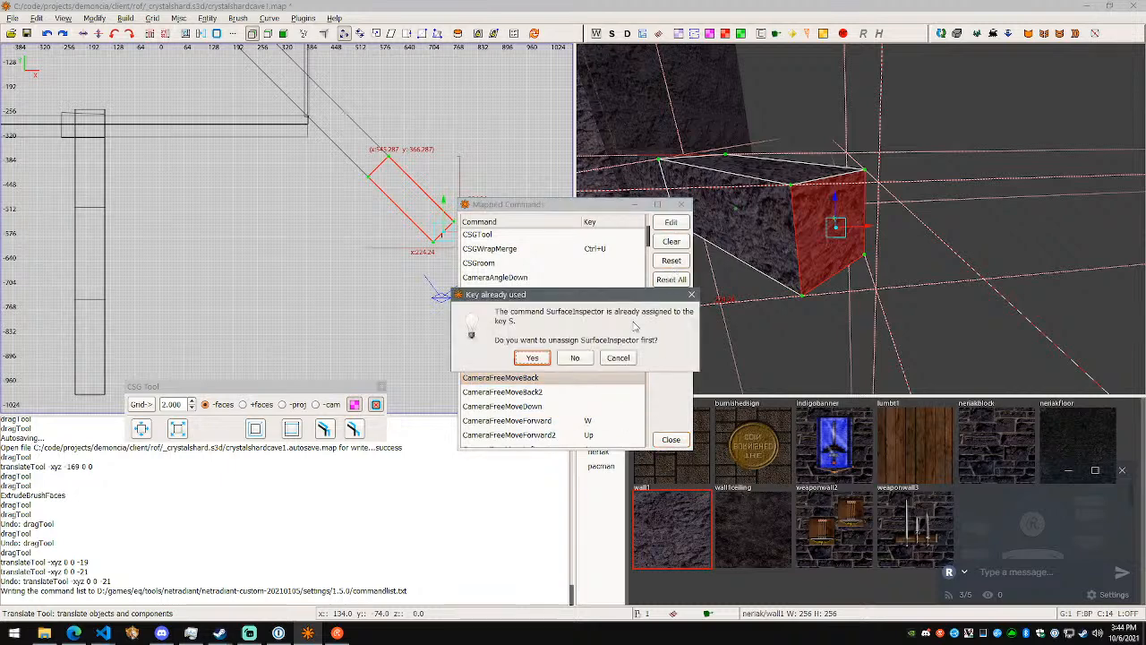
left_click(590, 362)
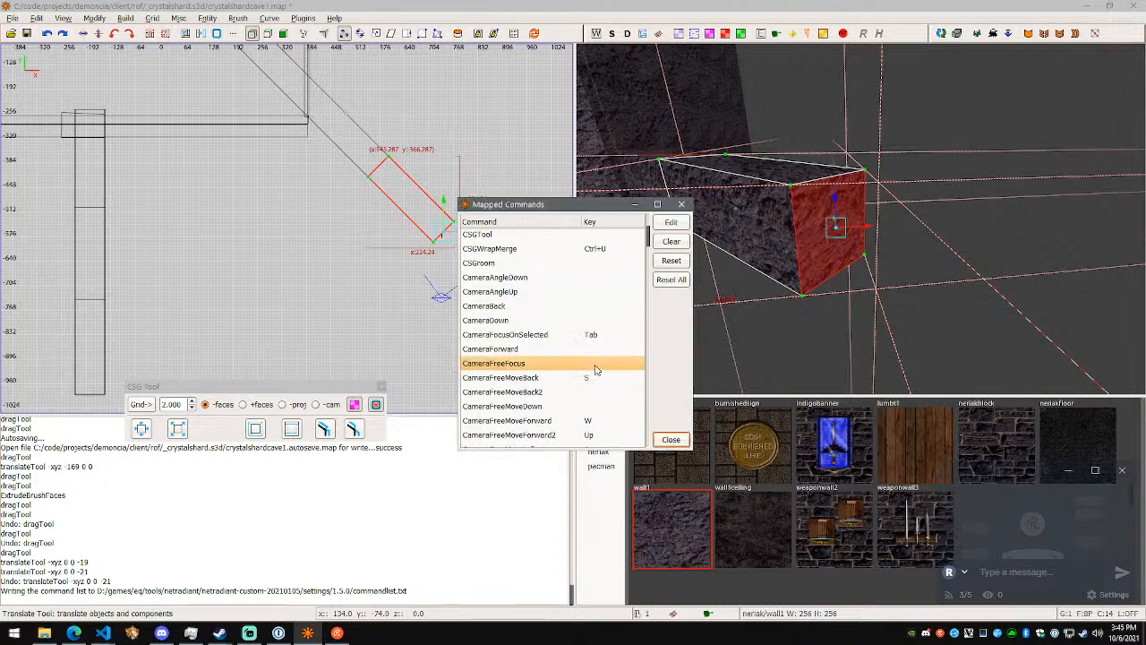
- Reset the shortcuts of CameraFreeMoveDown and CameraForward to their defaults
left_click(600, 421)
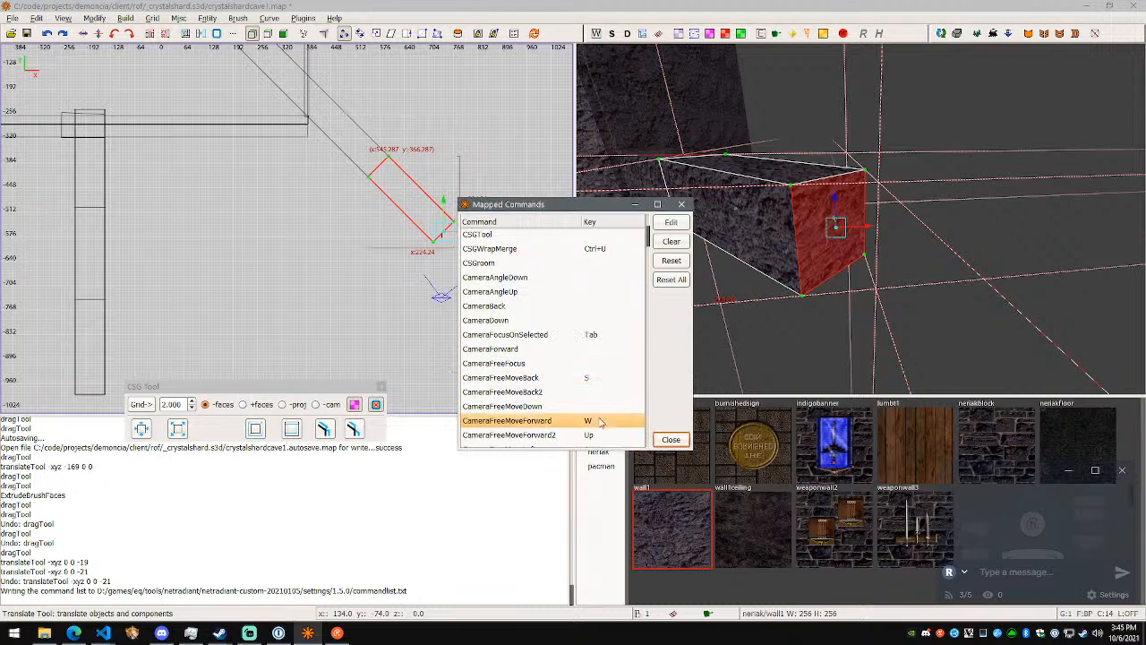
left_click(598, 410)
left_click(675, 261)
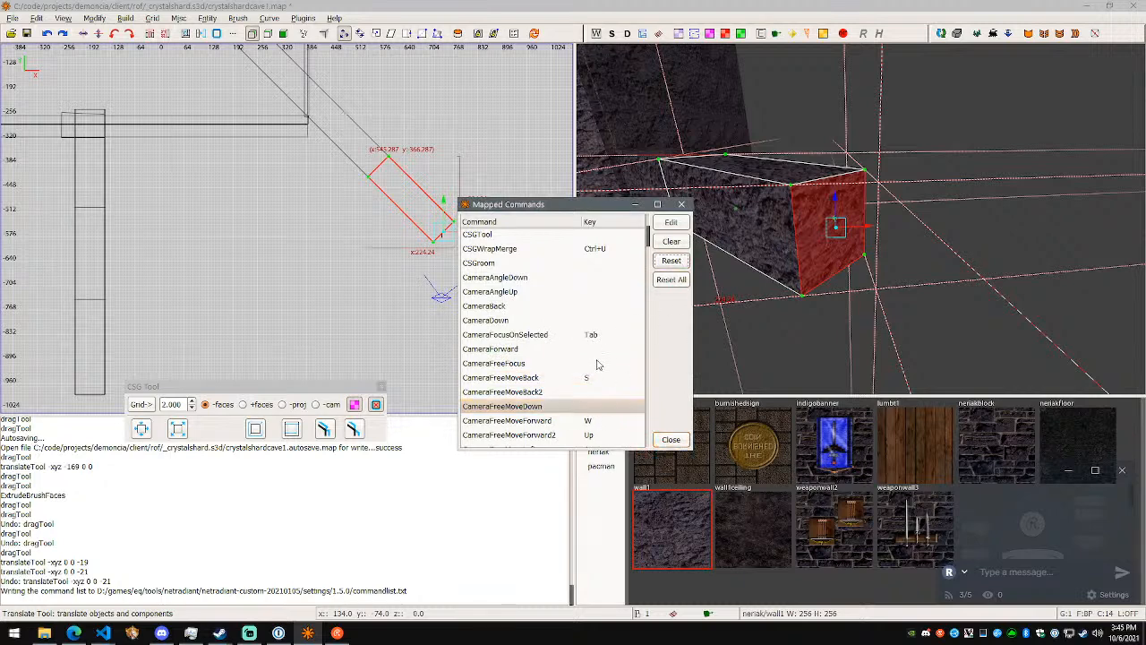
left_click(596, 381)
left_click(600, 363)
left_click(604, 351)
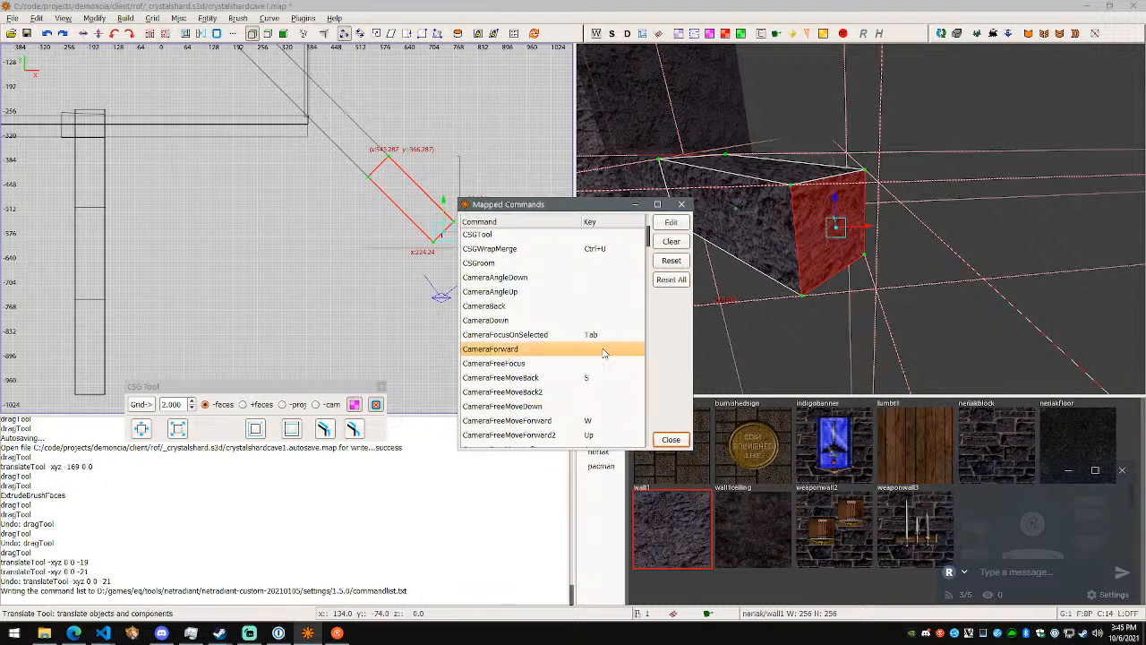
left_click(661, 261)
left_click(571, 359)
- Clear the CameraForward shortcut again and select CameraFreeMoveBack
left_click(593, 362)
left_click(603, 349)
left_click(587, 419)
left_click(585, 349)
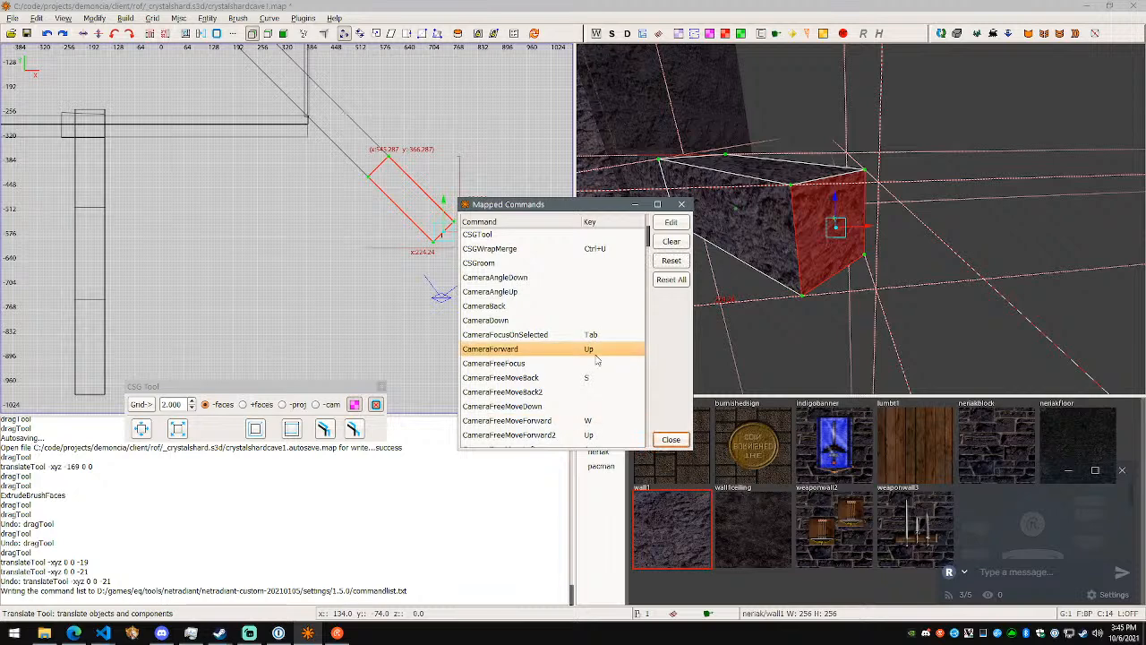
left_click(671, 260)
left_click(573, 361)
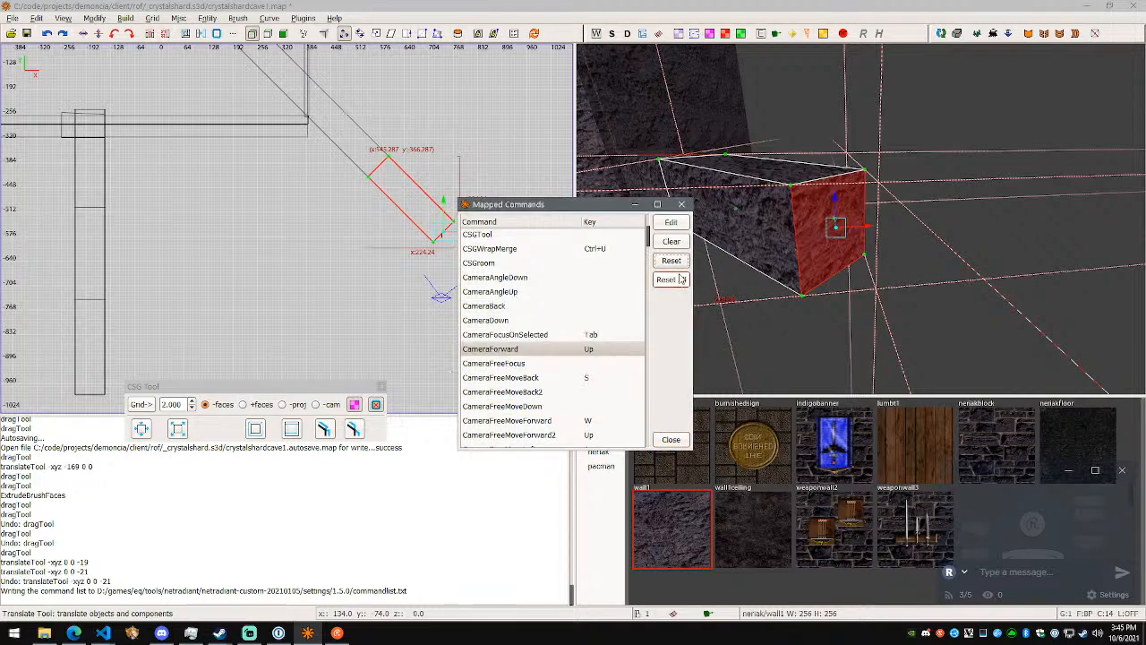
left_click(587, 377)
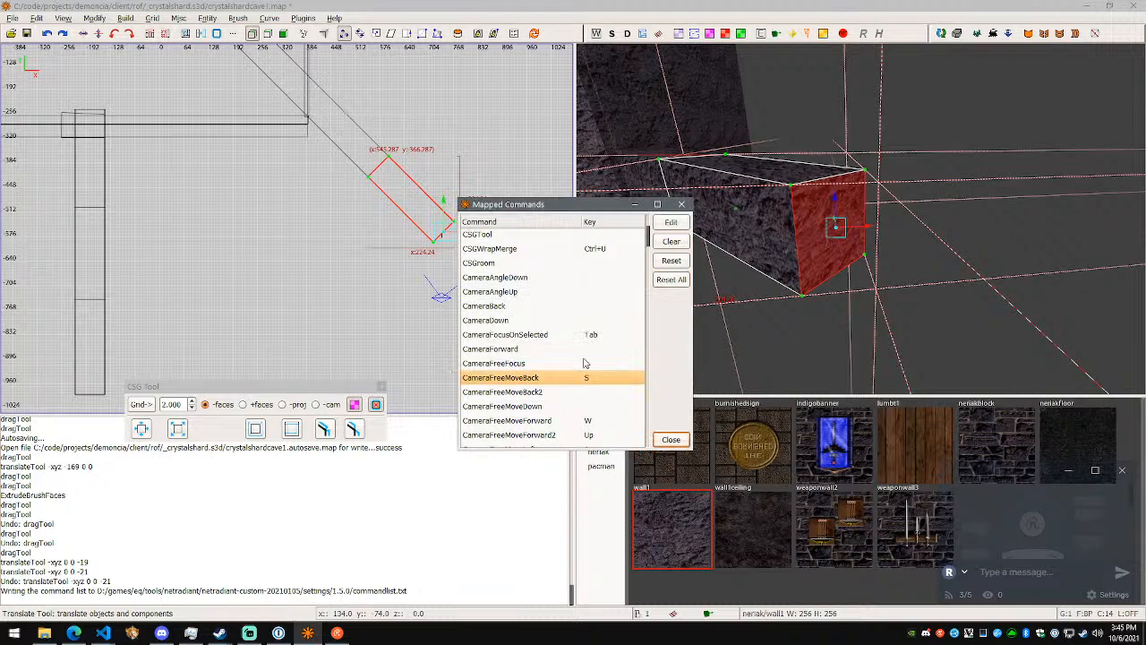
- Clear the duplicate arrow-key shortcut of CameraFreeMoveLeft2
scroll(577, 374, "down", 2)
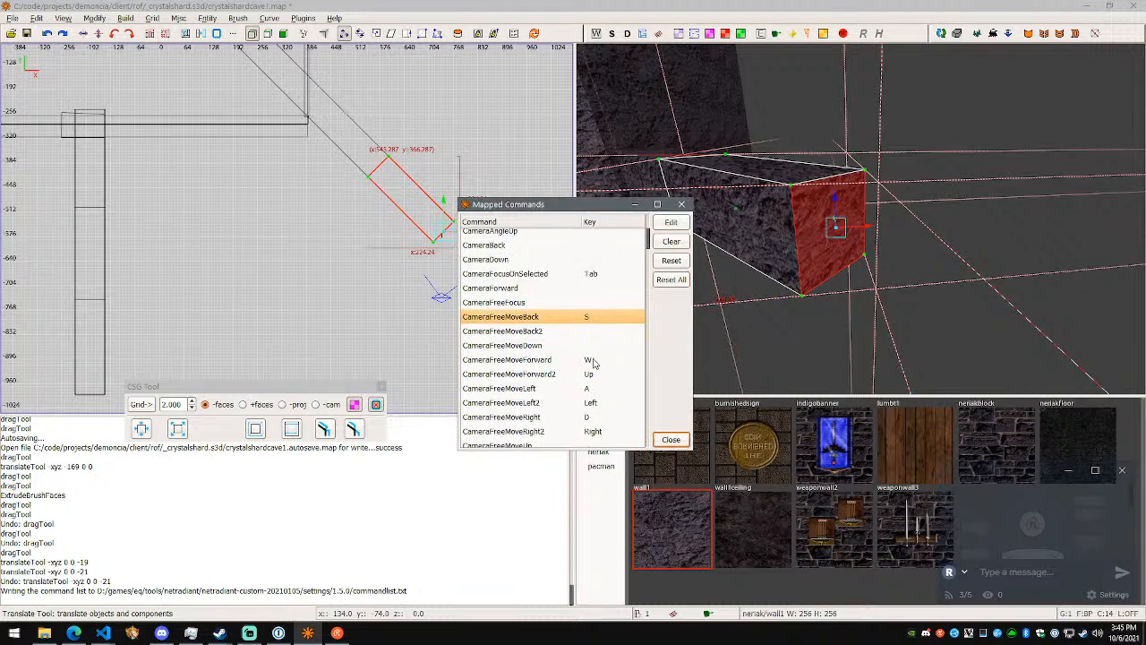
left_click(593, 362)
left_click(603, 390)
scroll(602, 391, "down", 1)
left_click(602, 388)
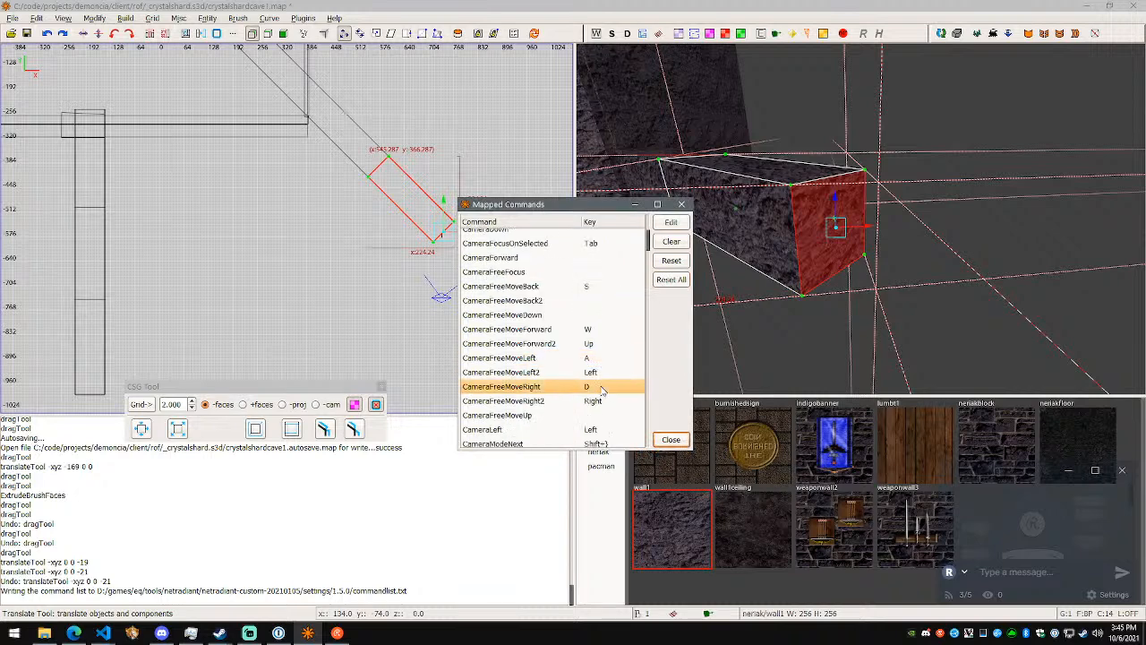
scroll(602, 391, "down", 1)
double_click(606, 341)
key("Left")
- Clear the duplicate arrow-key shortcuts of CameraFreeMoveRight2 and CameraFreeMoveForward2
left_click(616, 353)
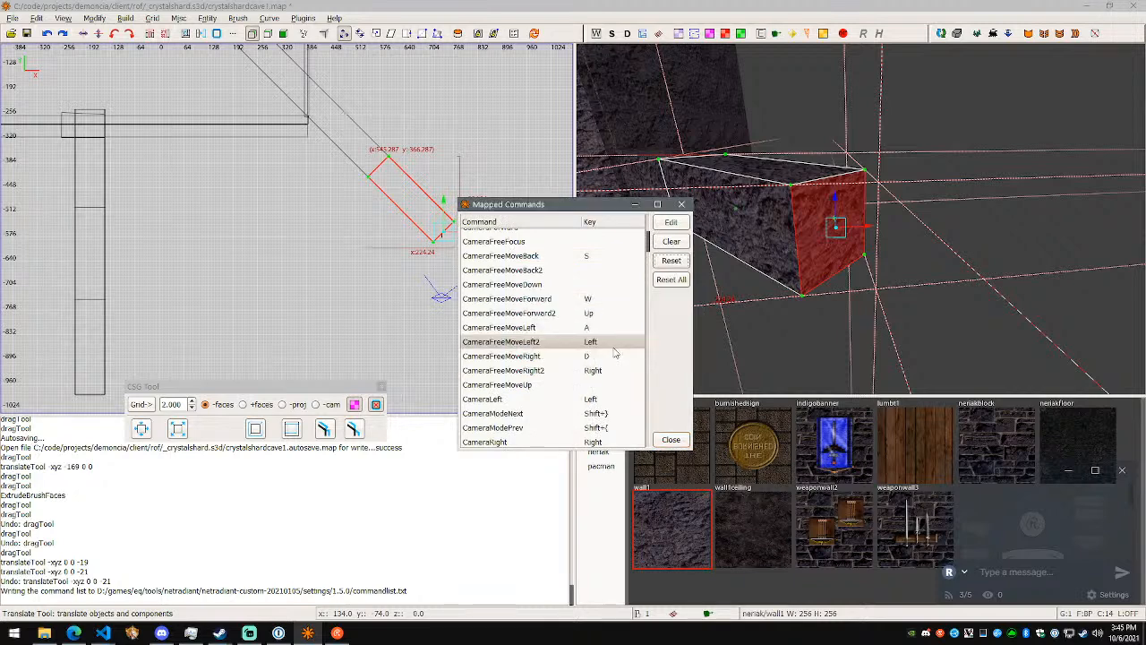
key("Down")
key("Down")
left_click(683, 245)
left_click(613, 313)
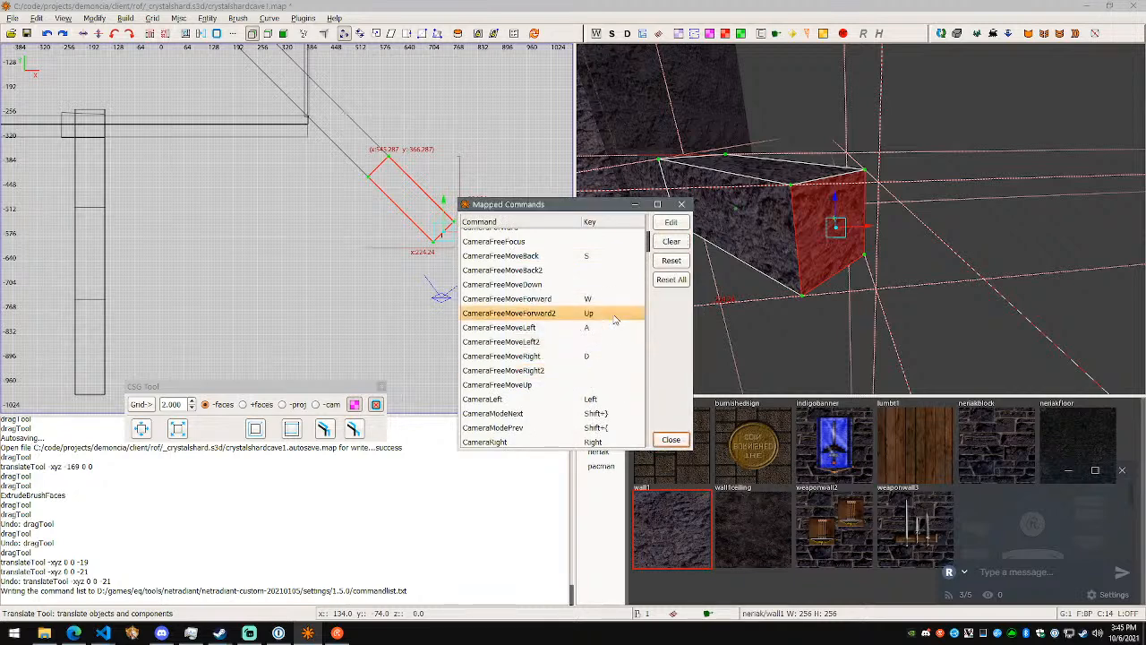
left_click(680, 244)
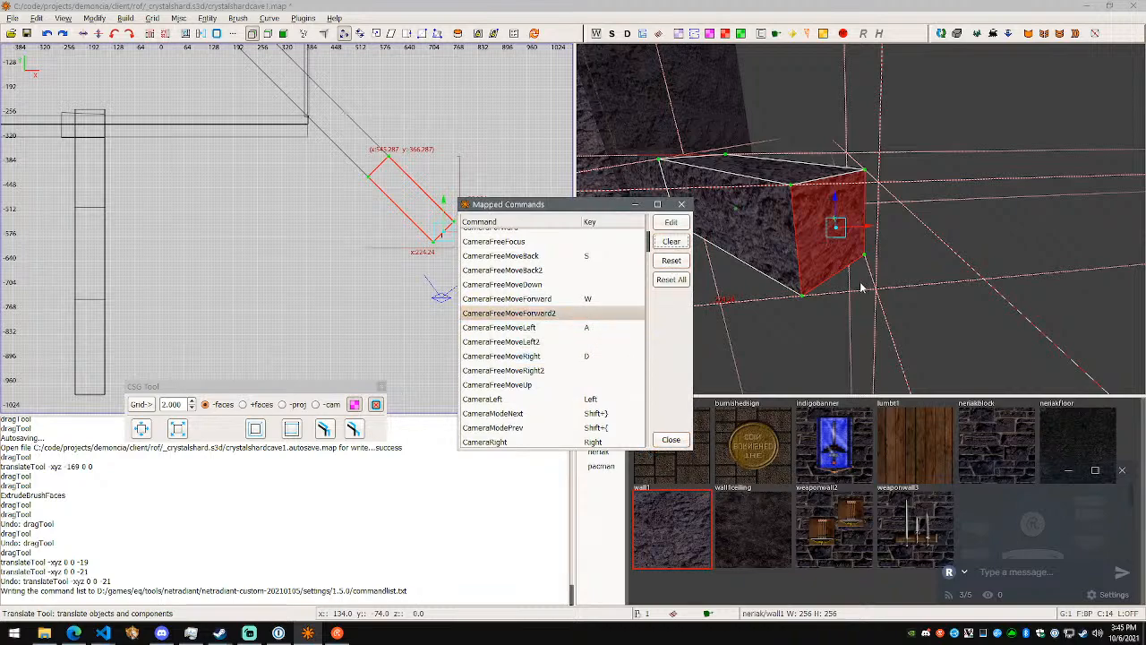
- Close the mapped commands and test flying the camera forward, back and left around the diagonal segment
left_click(686, 439)
right_click(768, 342)
key("w")
key("s")
key("w")
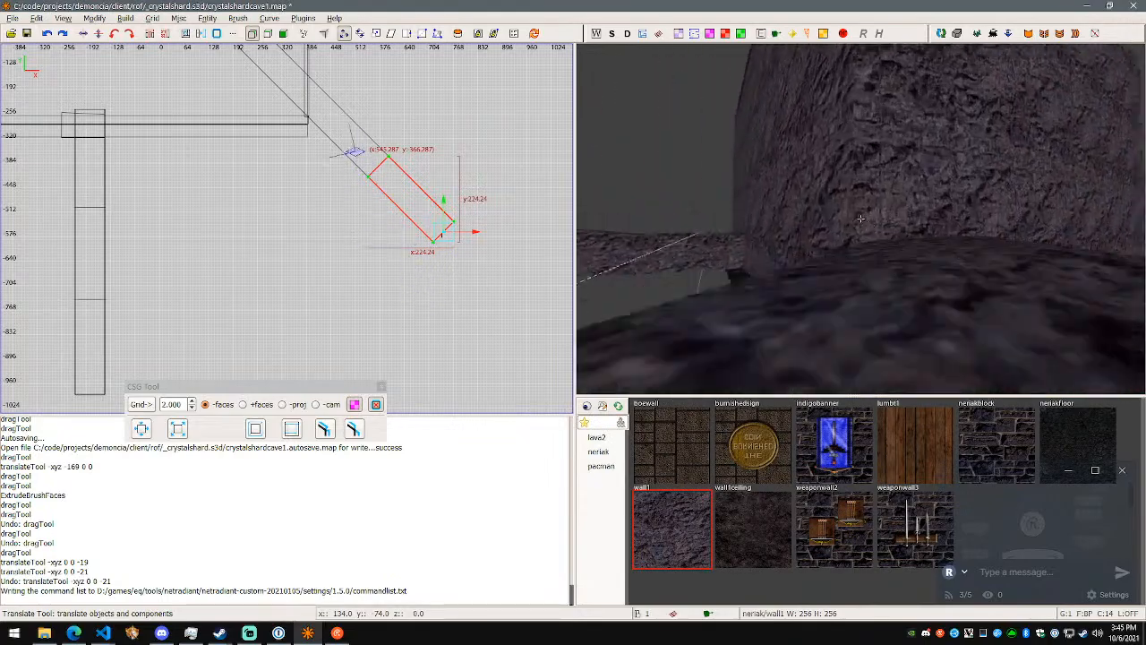
key("s")
key("w")
key("a")
right_click(861, 218)
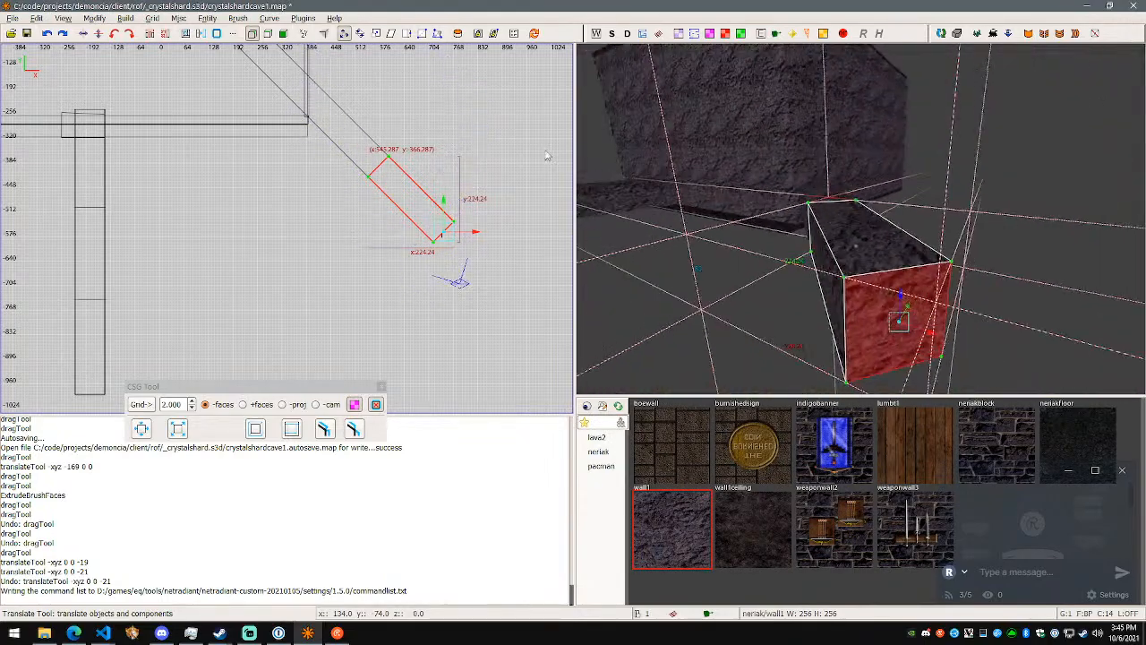
- Reopen the shortcut list and clear the CameraLeft shortcut
left_click(47, 24)
left_click(59, 311)
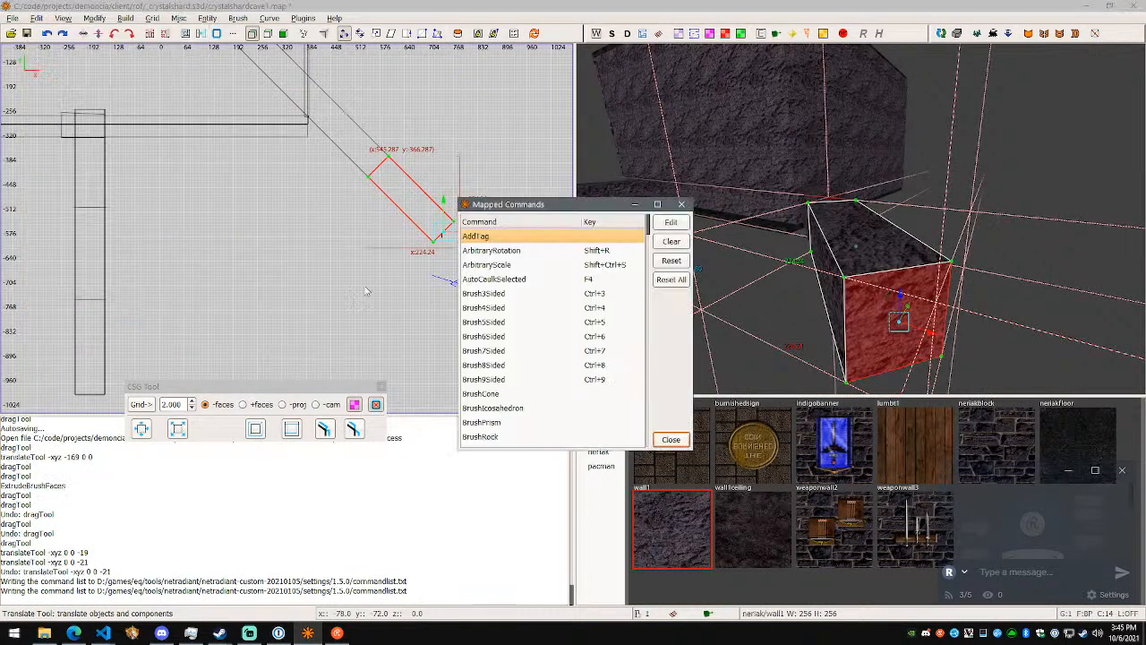
scroll(537, 282, "down", 3)
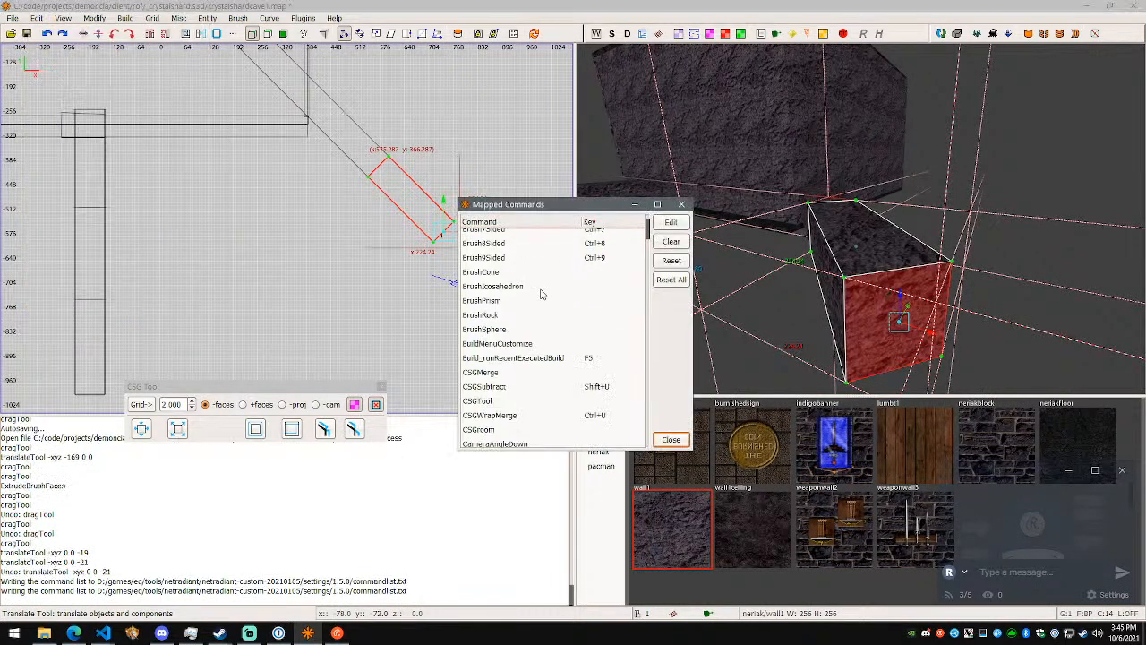
scroll(582, 315, "down", 8)
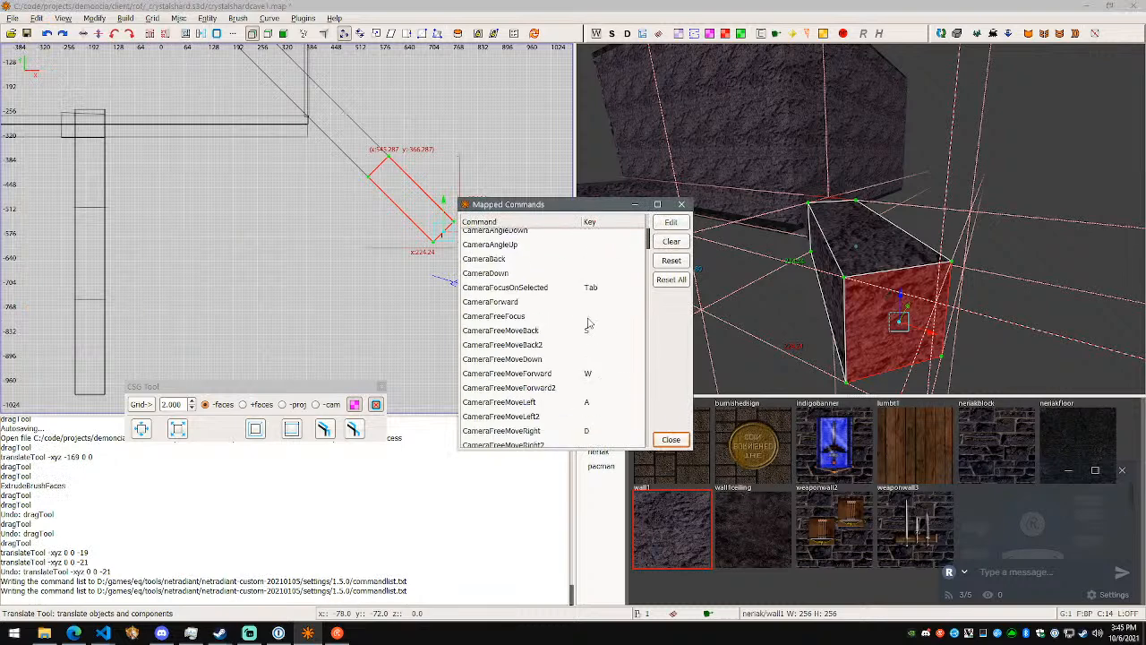
left_click(578, 351)
left_click(671, 242)
scroll(595, 354, "down", 2)
- Clear the shortcuts of CameraModeNext, CameraModePrev and CameraRight
left_click(603, 309)
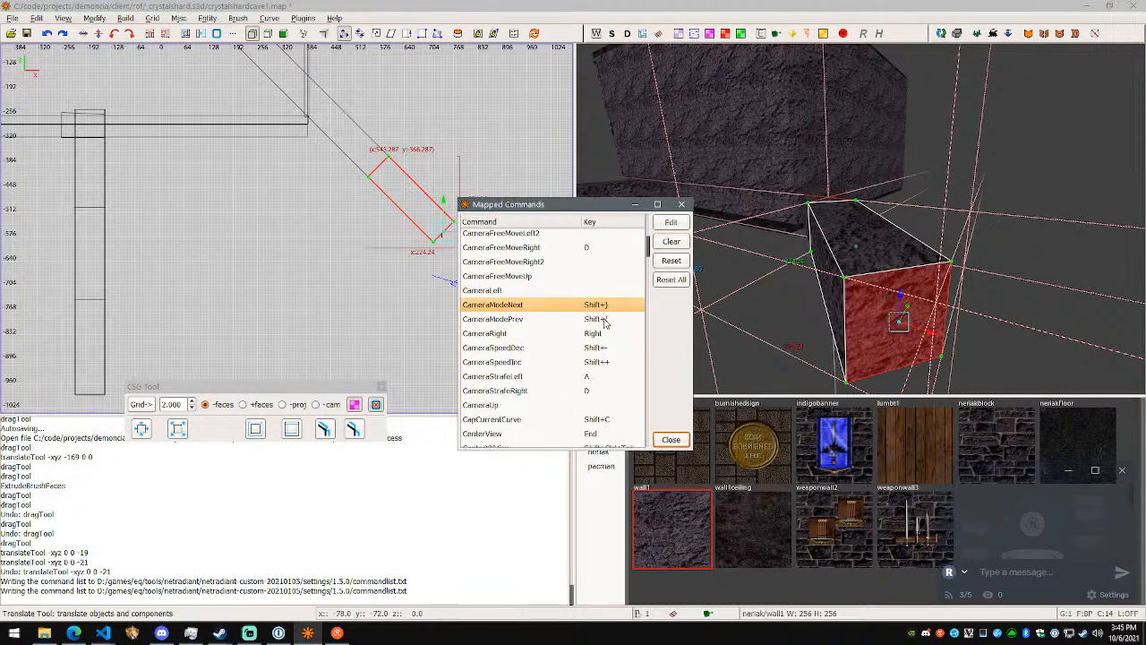
left_click(604, 321)
left_click(607, 307)
left_click(671, 242)
left_click(620, 320)
left_click(672, 242)
left_click(614, 333)
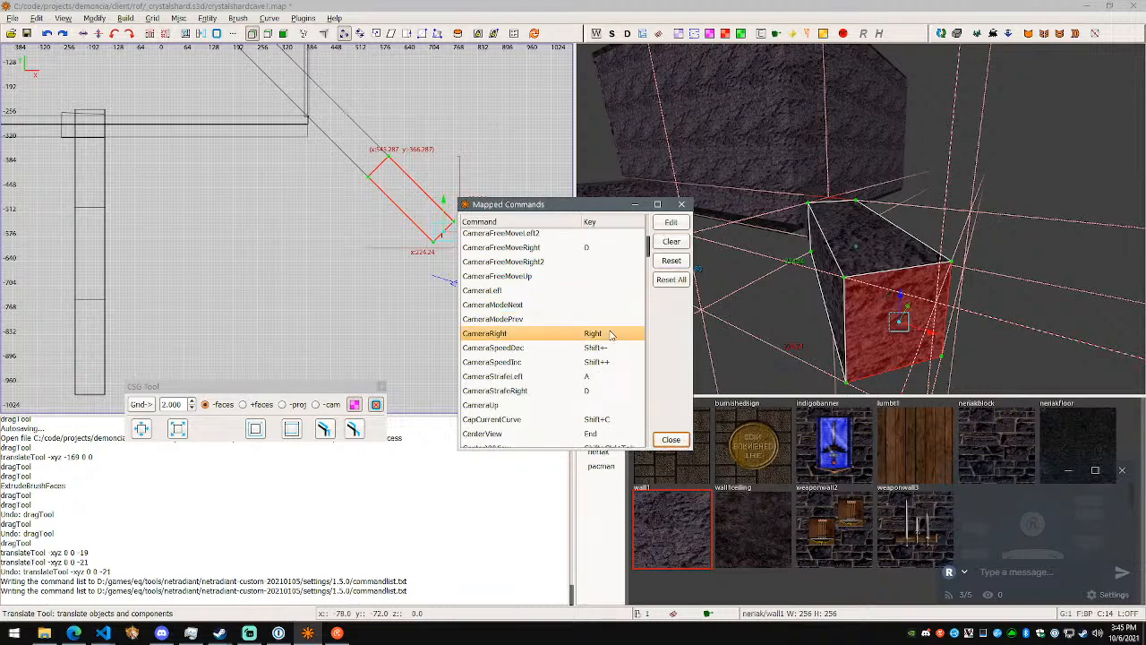
scroll(624, 312, "up", 1)
scroll(624, 312, "down", 2)
left_click(672, 242)
- Check the shortcuts from CameraSpeedDec to CapCurrentCurve and add "CapCurrentCurve Shift+C" to the shortcut notes in Visual Studio Code
left_click(598, 317)
scroll(605, 324, "down", 2)
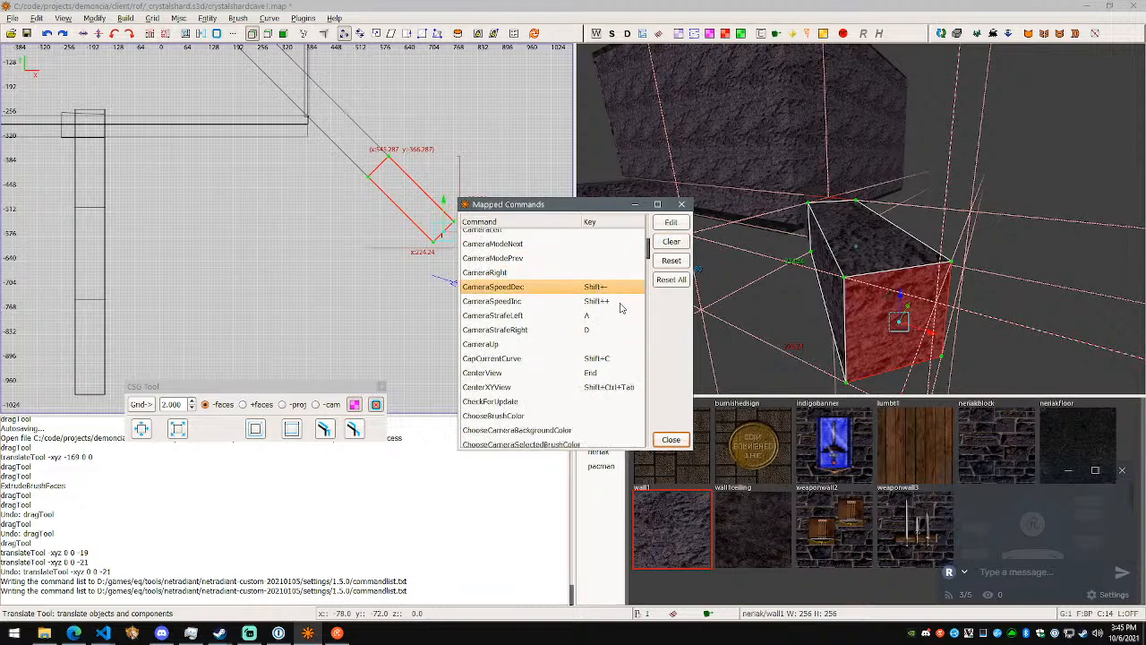
left_click(617, 303)
left_click(613, 314)
left_click(614, 328)
left_click(616, 342)
left_click(618, 329)
key("alt+Tab")
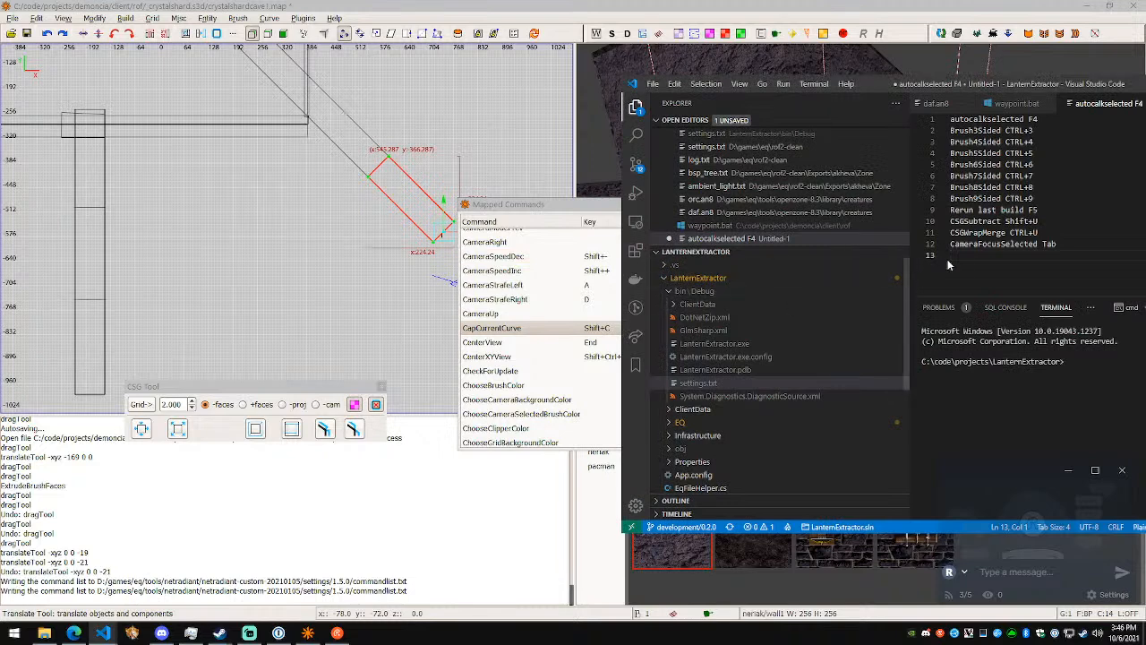
type("shgi:")
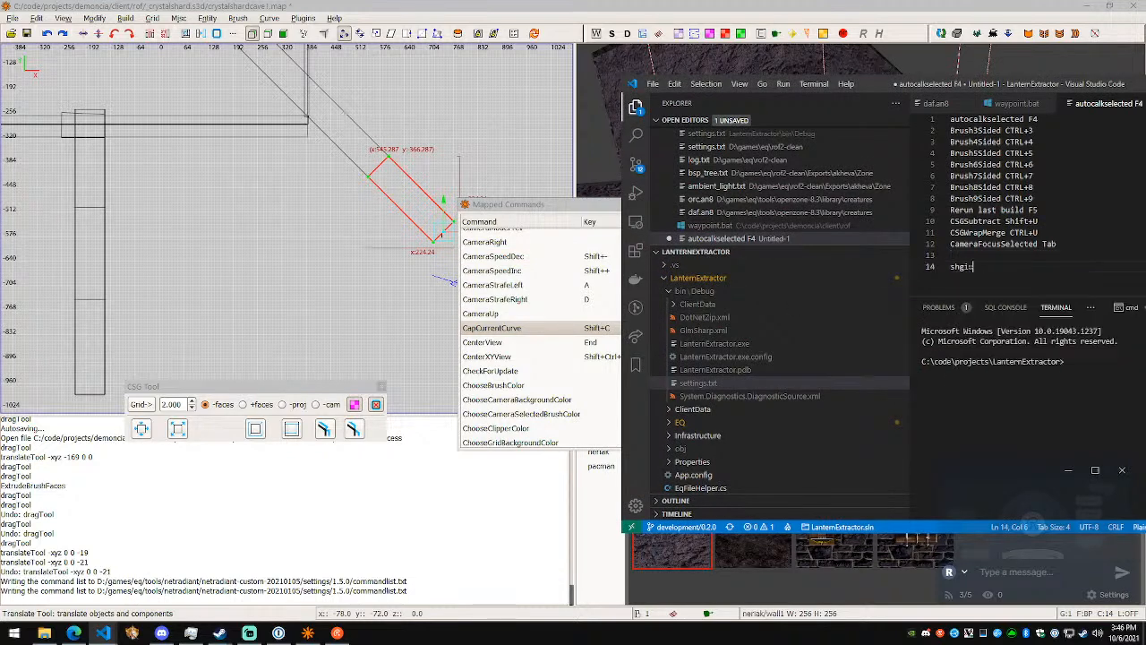
key("BackSpace")
key("BackSpace")
type("CapCurrentCurve Sh")
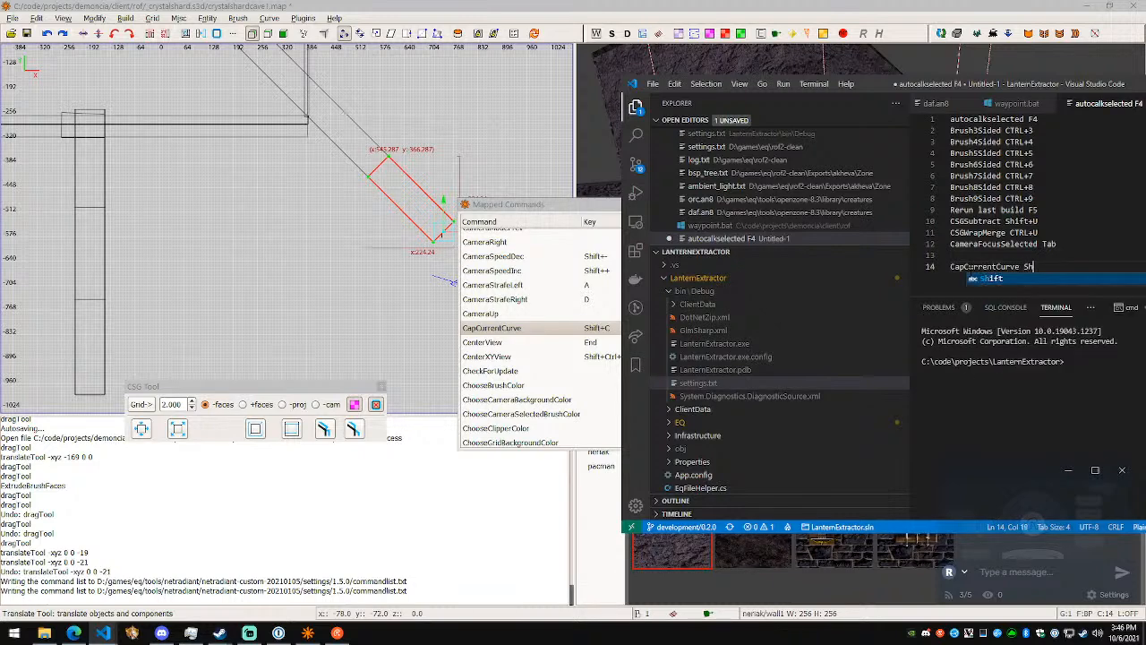
type("ift+C")
key("Escape")
- Move the Brush3Sided to Brush9Sided lines below the CapCurrentCurve line in the notes
key("Up")
left_click(1034, 175)
key("Down")
key("shift+Home")
key("shift+Up")
key("shift+Up")
key("shift+Up")
key("shift+Up")
key("shift+Up")
key("shift+Up")
key("ctrl+c")
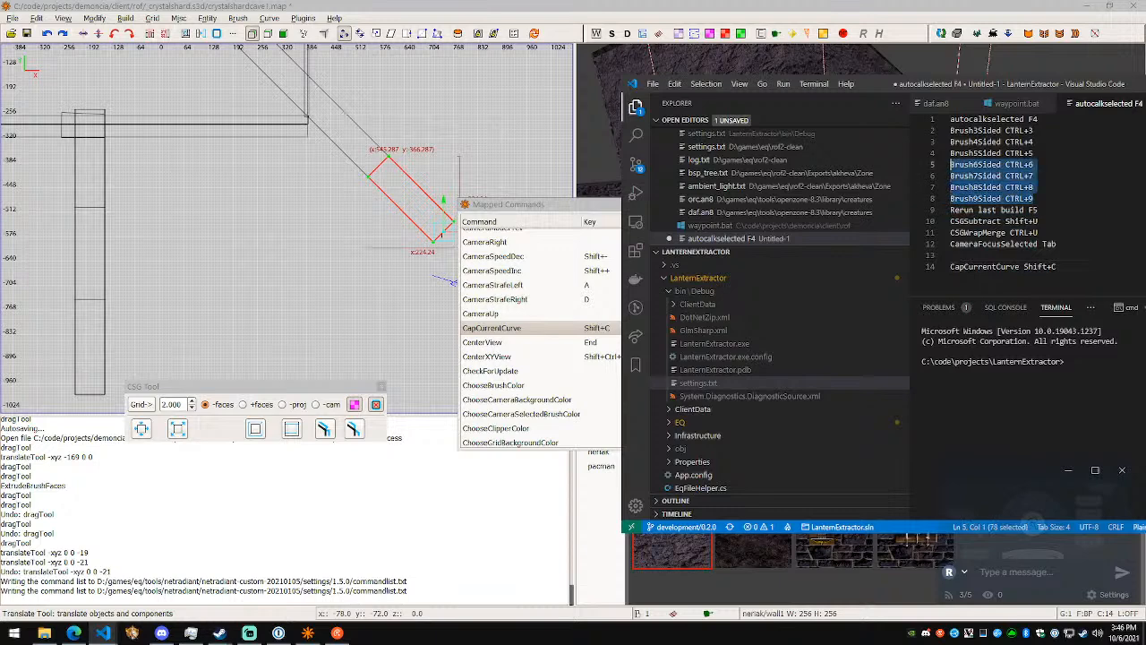
key("BackSpace")
key("Down")
key("Down")
key("Down")
key("Down")
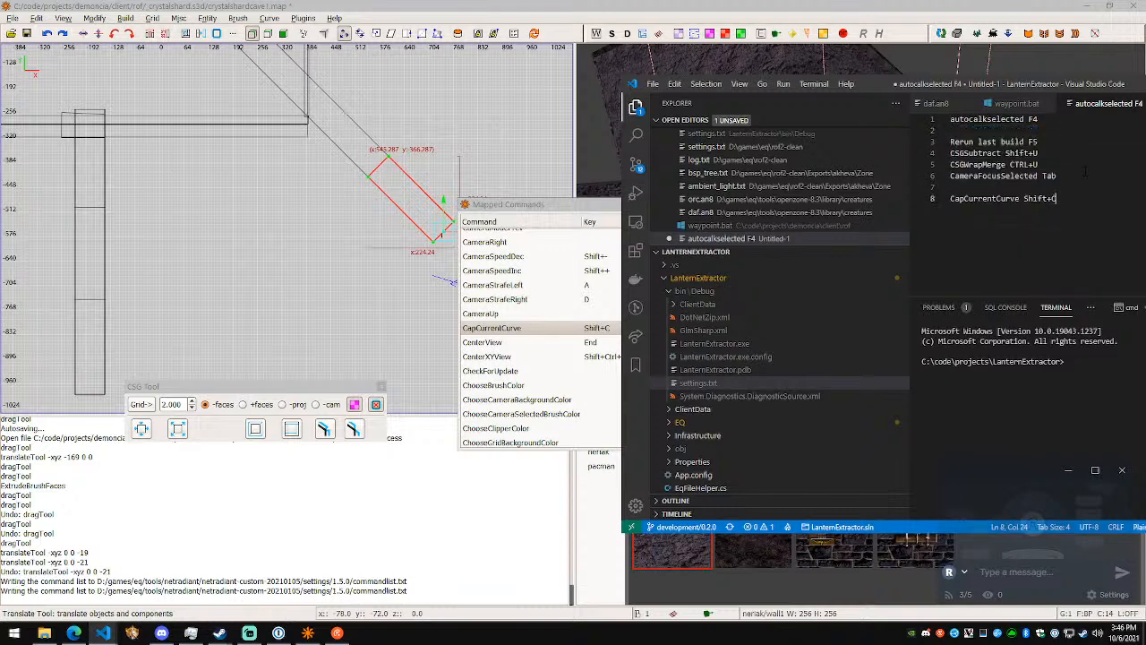
key("ctrl+v")
- Remove the blank line after the autocalkselected note and separate CameraFocusSelected from the CSG notes with a blank line
key("Up")
key("Up")
key("Up")
key("Up")
key("Up")
key("Up")
key("Up")
key("Up")
key("Up")
key("Up")
key("Up")
key("Up")
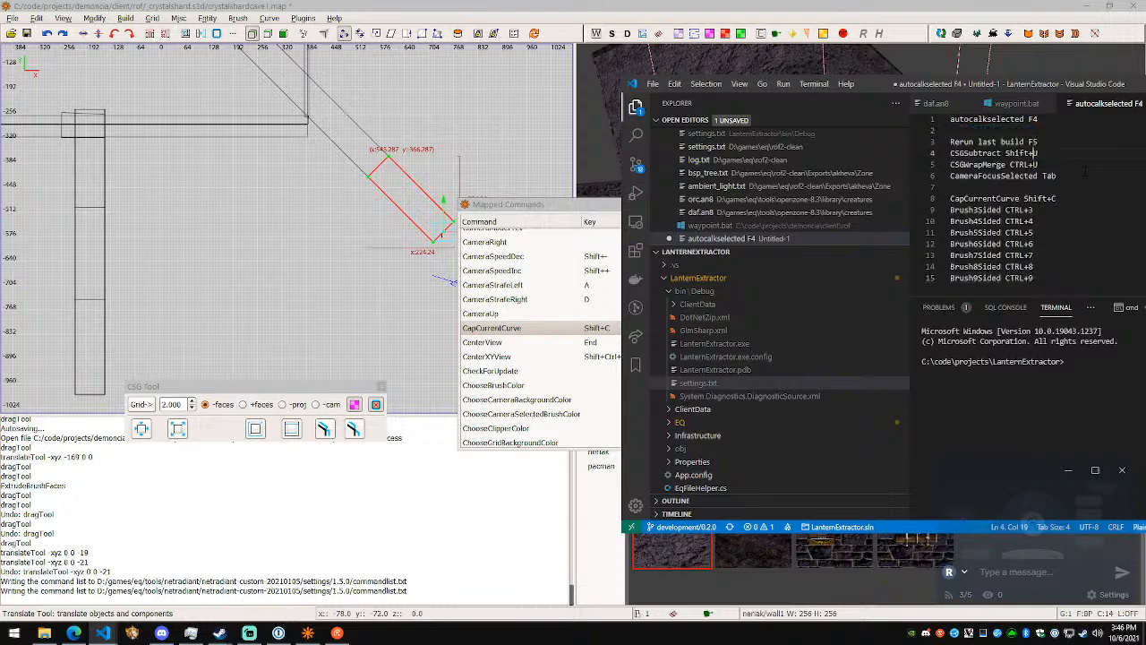
key("BackSpace")
key("Up")
key("Return")
key("Down")
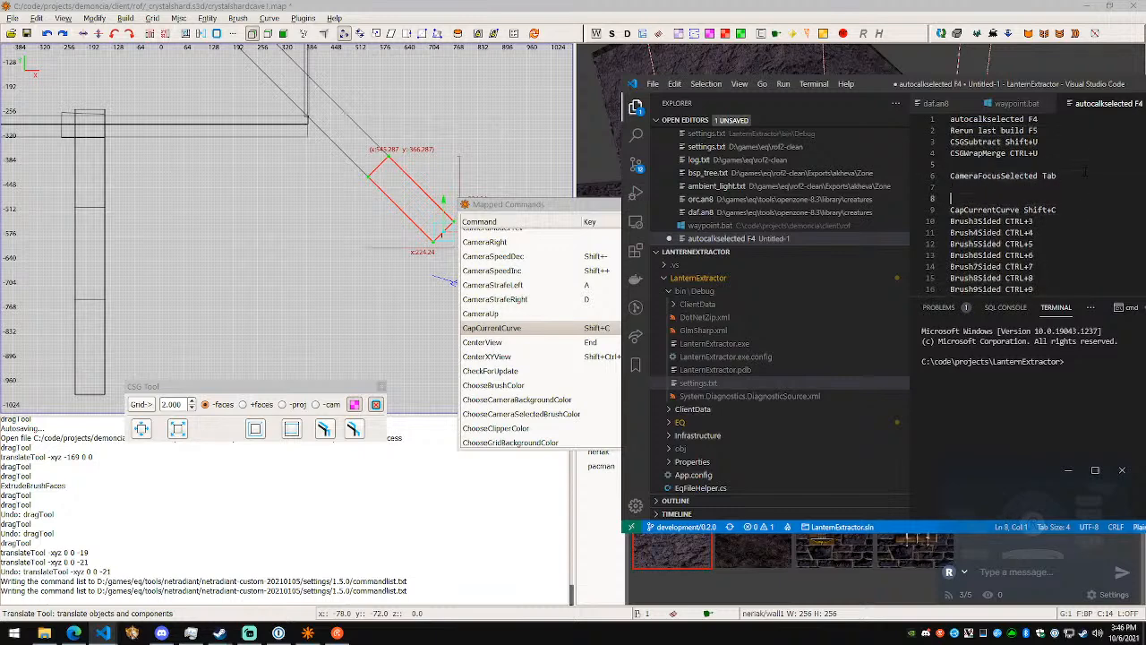
- Switch back to NetRadiant, clear the CenterView shortcut and select CenterXYView in the mapped commands
left_click(585, 346)
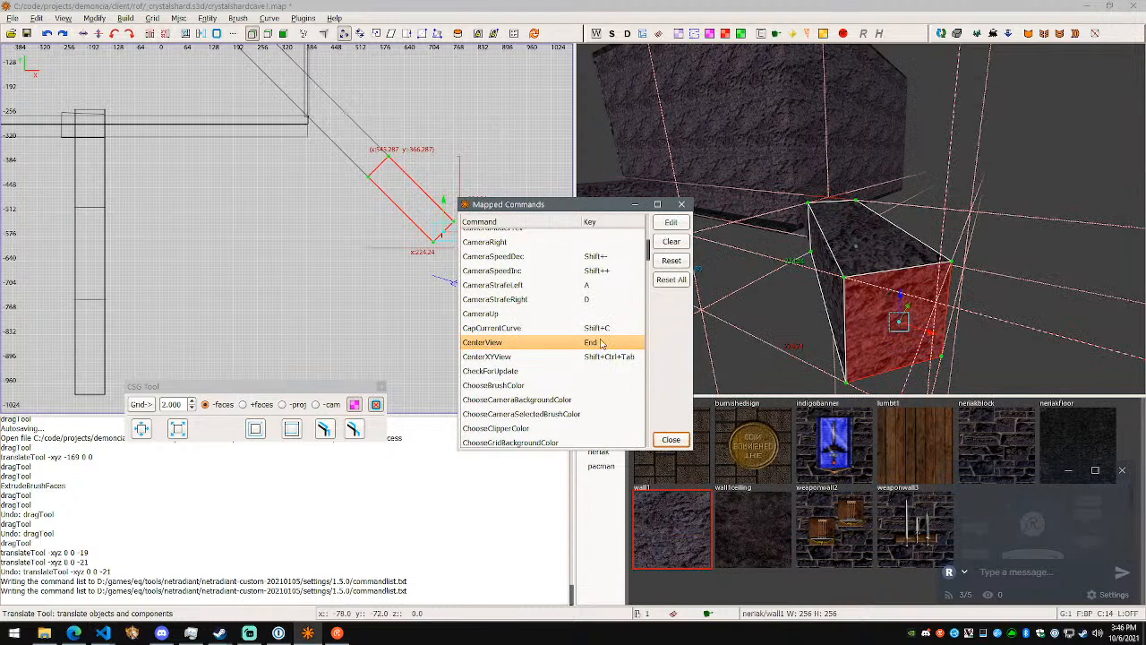
left_click(611, 356)
scroll(612, 359, "down", 1)
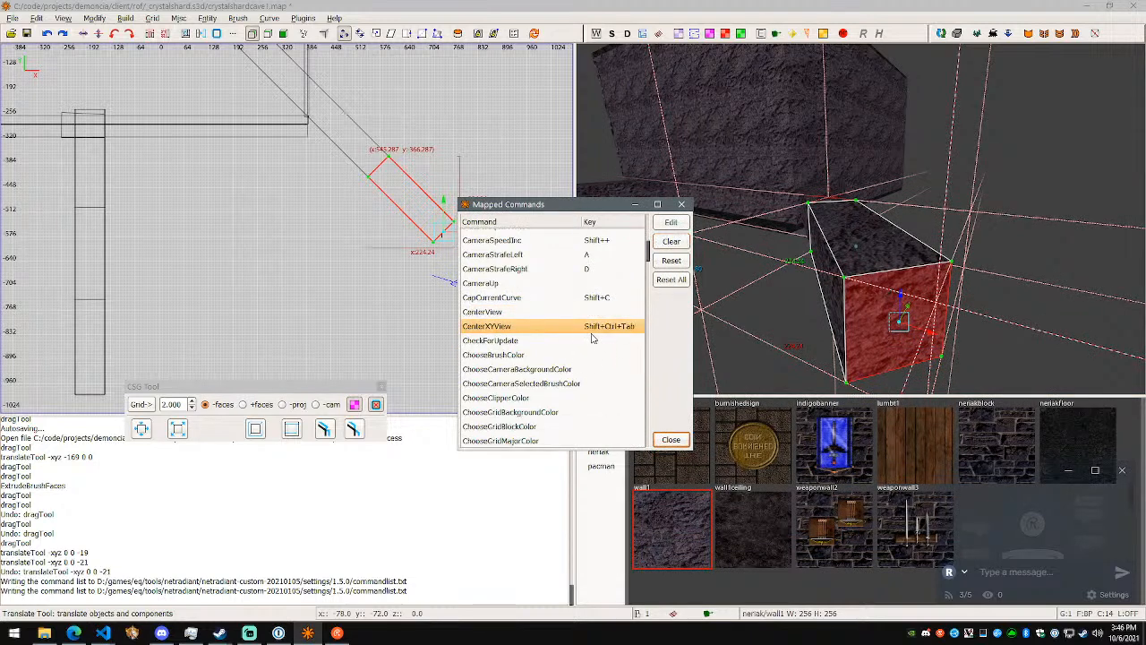
- Close the mapped commands and test CenterXYView on the selected end face of the diagonal segment
left_click(669, 440)
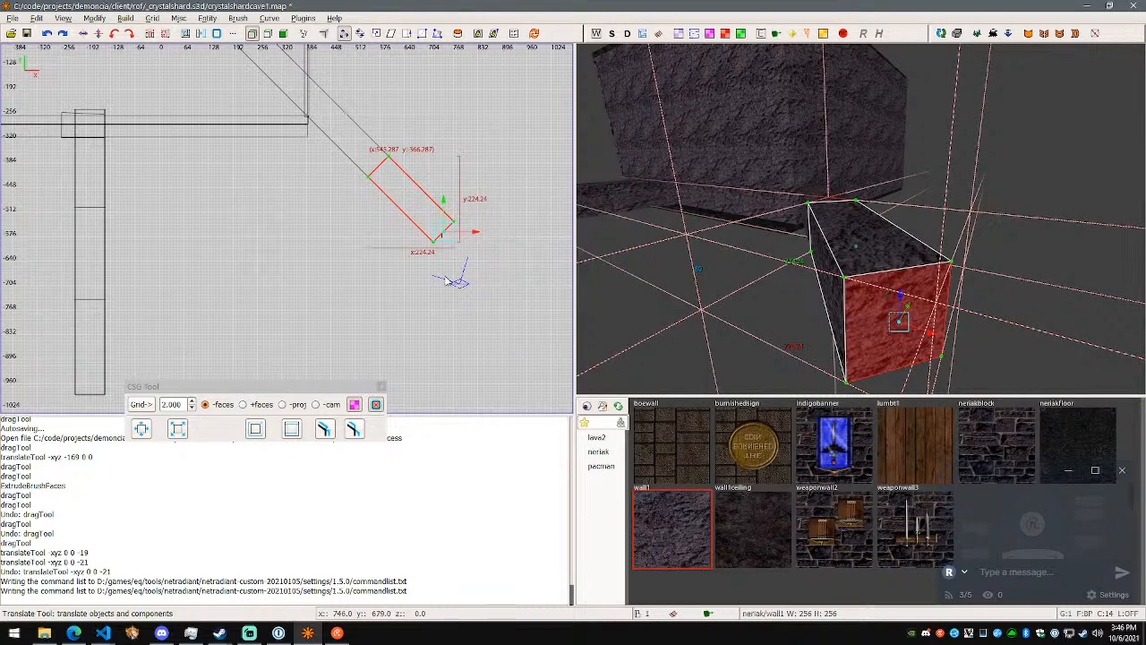
key("ctrl+shift+Tab")
scroll(322, 259, "down", 1)
scroll(323, 259, "down", 1)
scroll(331, 271, "up", 2)
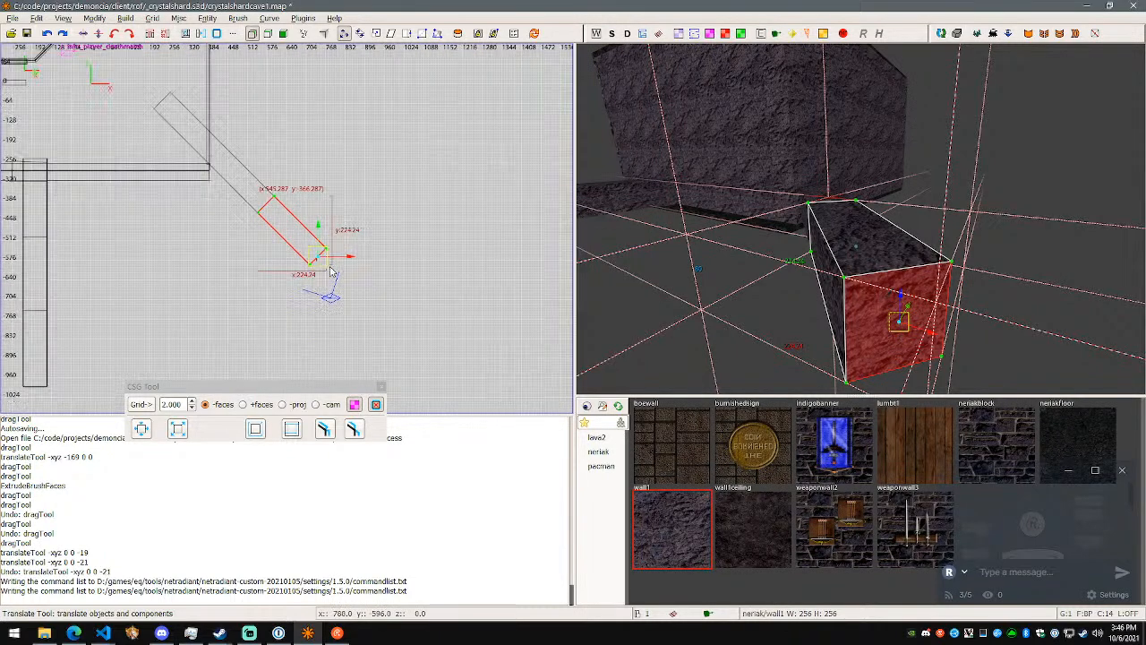
right_click_drag(103, 161, 108, 169)
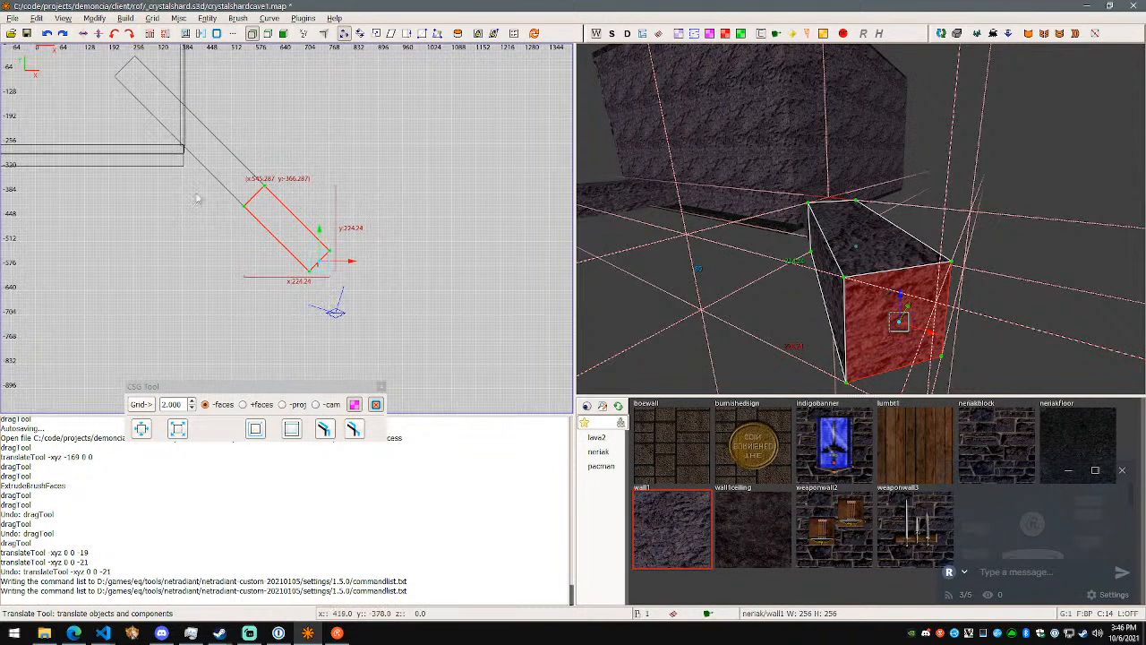
- Center the XY view on the large wall brush, and after that on the diagonal segment brush
key("Escape")
key("Escape")
key("Escape")
left_click(744, 169, "shift")
key("grave")
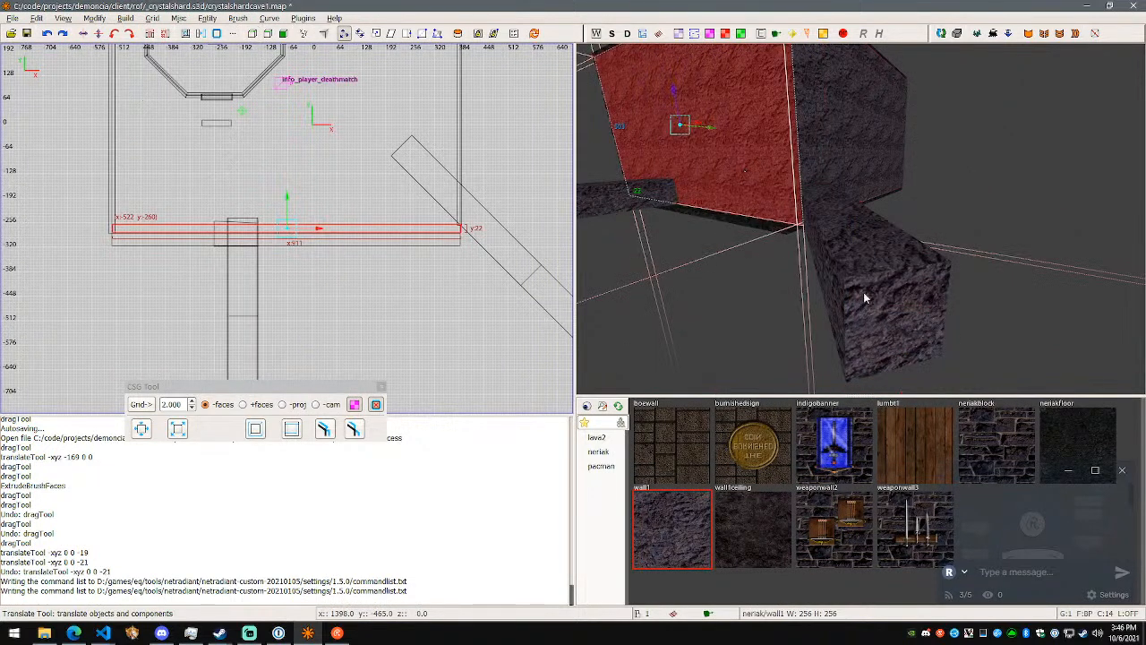
key("Escape")
left_click(890, 315, "shift")
key("grave")
key("alt+Tab")
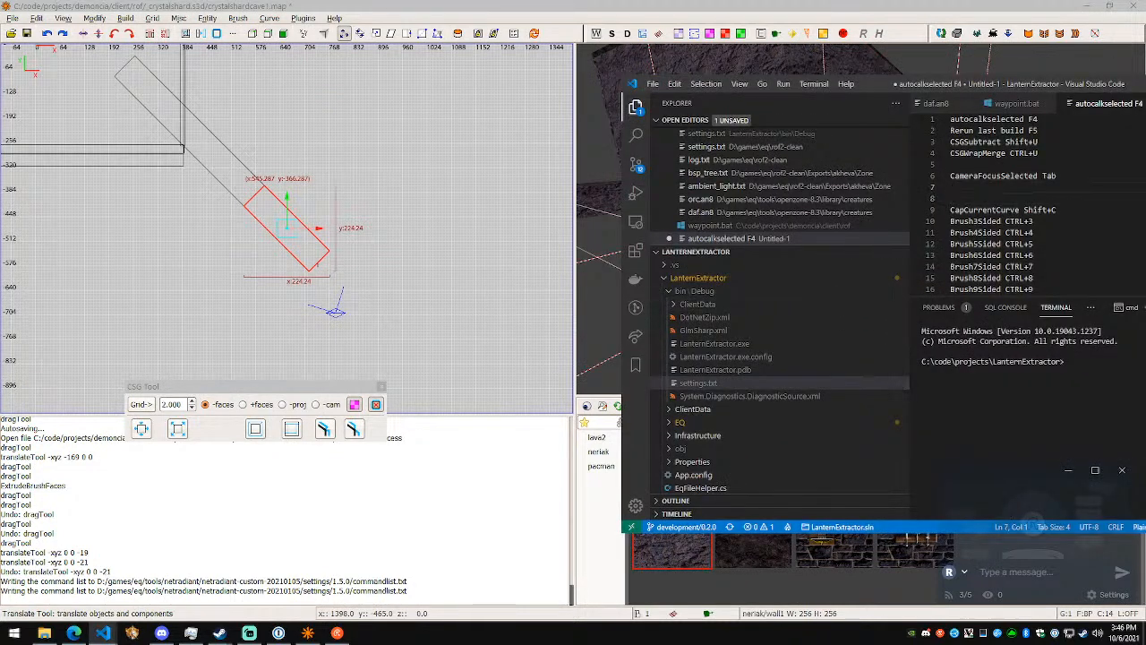
type("X")
key("Escape")
type("YZFocus")
key("alt+Tab")
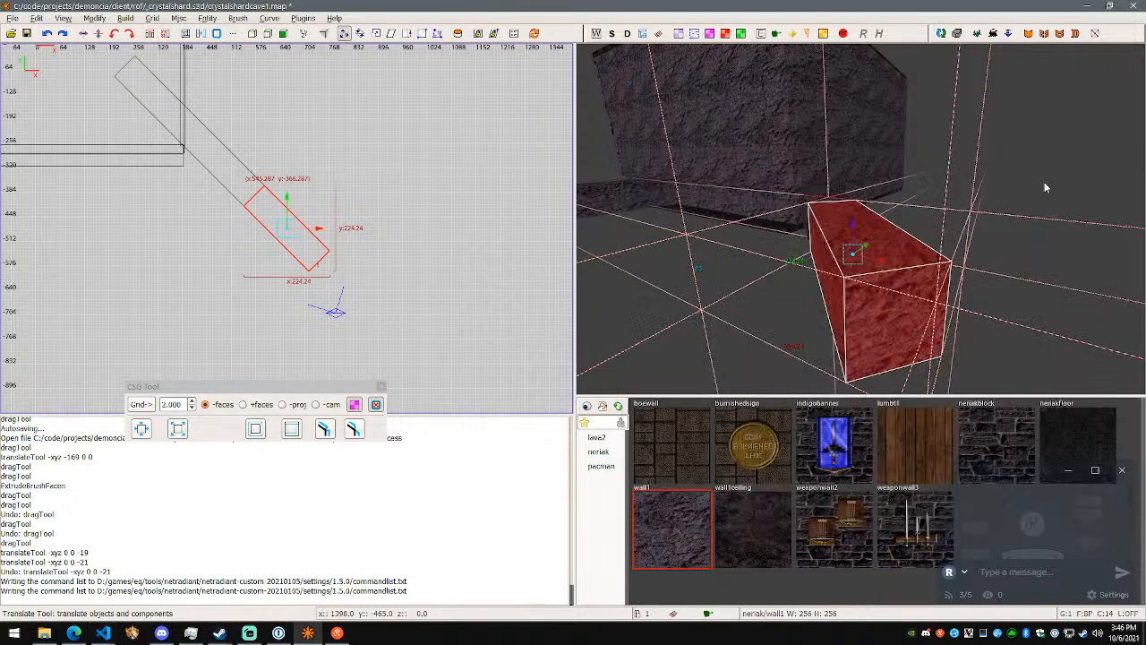
key("alt+Tab")
- Reopen the mapped commands and set the CenterXYView shortcut to Shift+Tab
left_click(41, 20)
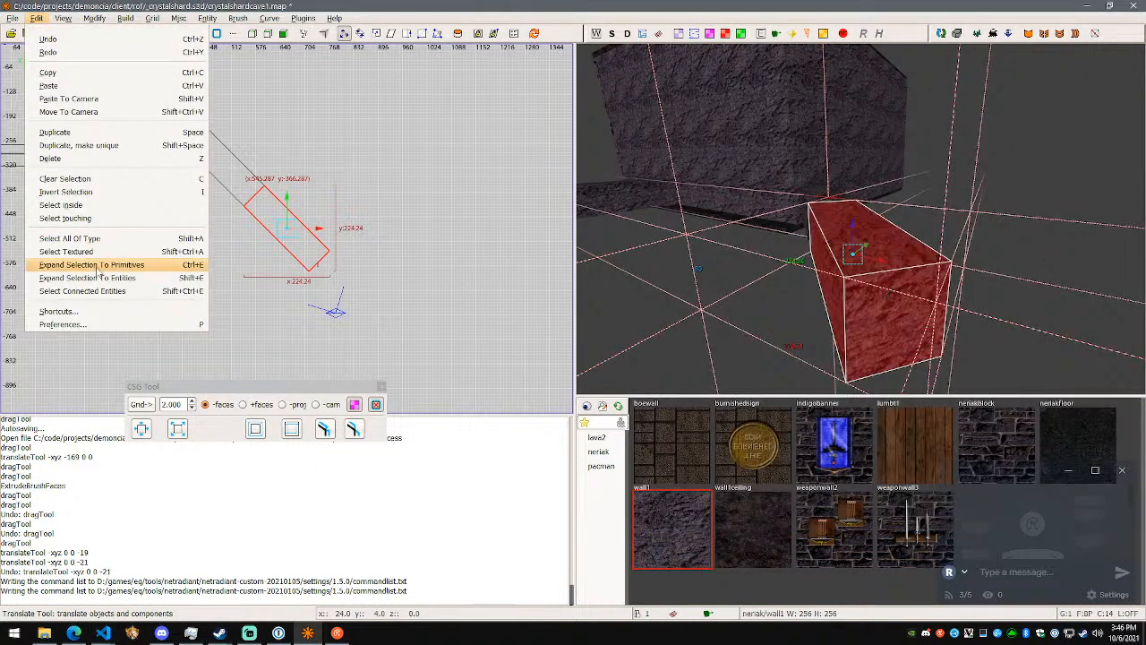
left_click(54, 310)
scroll(613, 277, "down", 3)
scroll(612, 279, "down", 5)
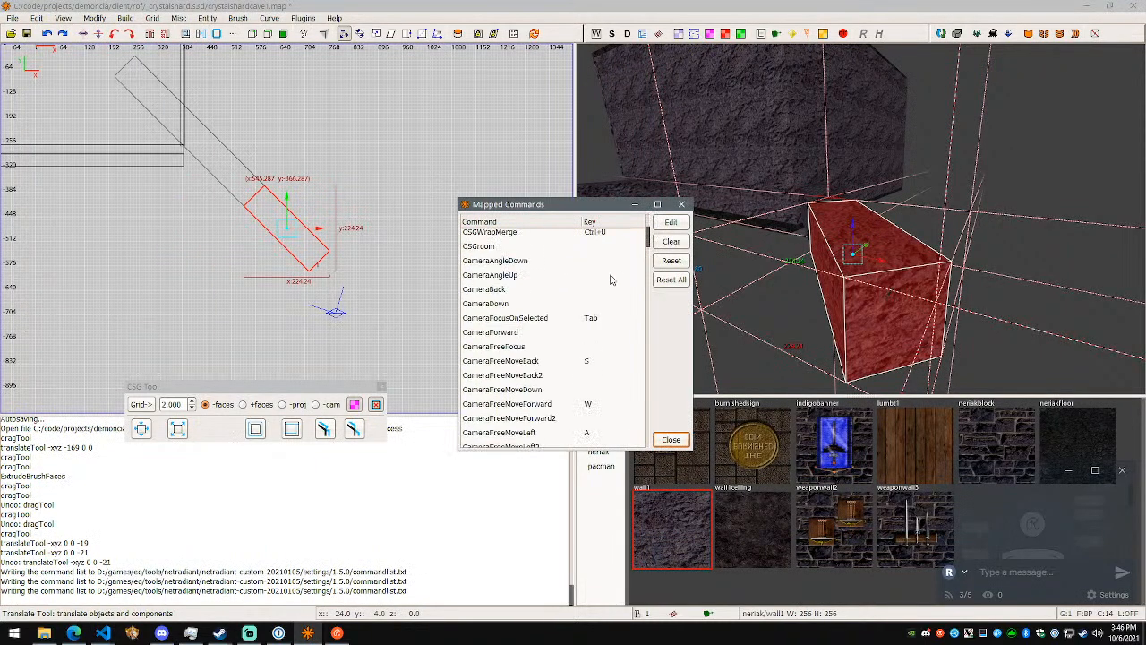
left_click(603, 318)
scroll(609, 330, "down", 7)
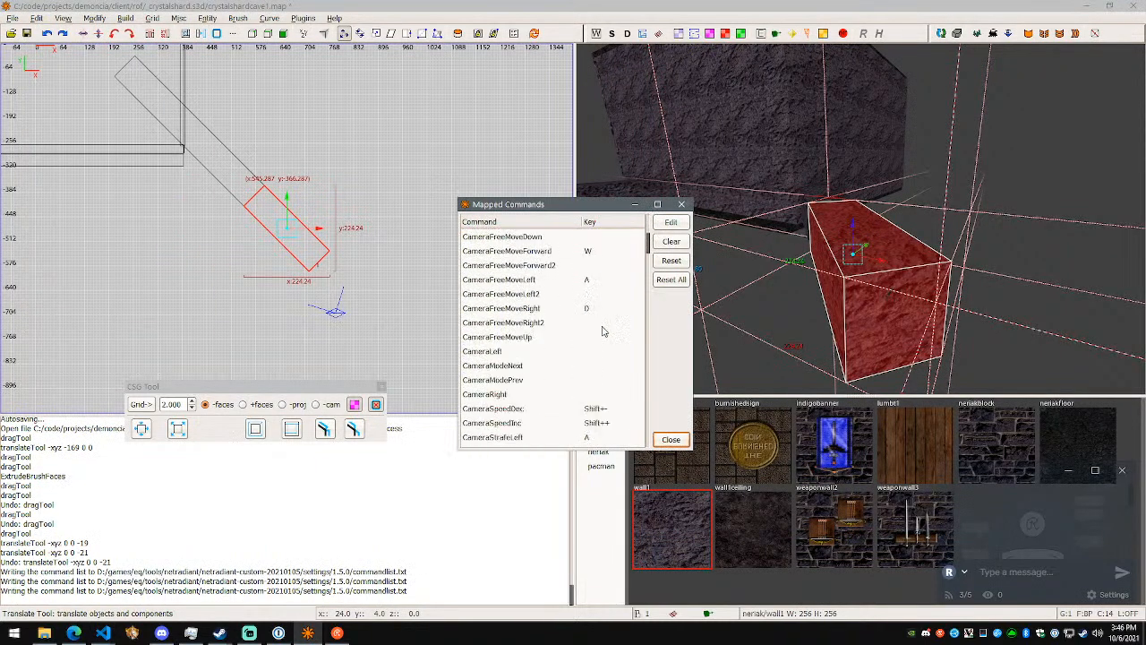
left_click(616, 328)
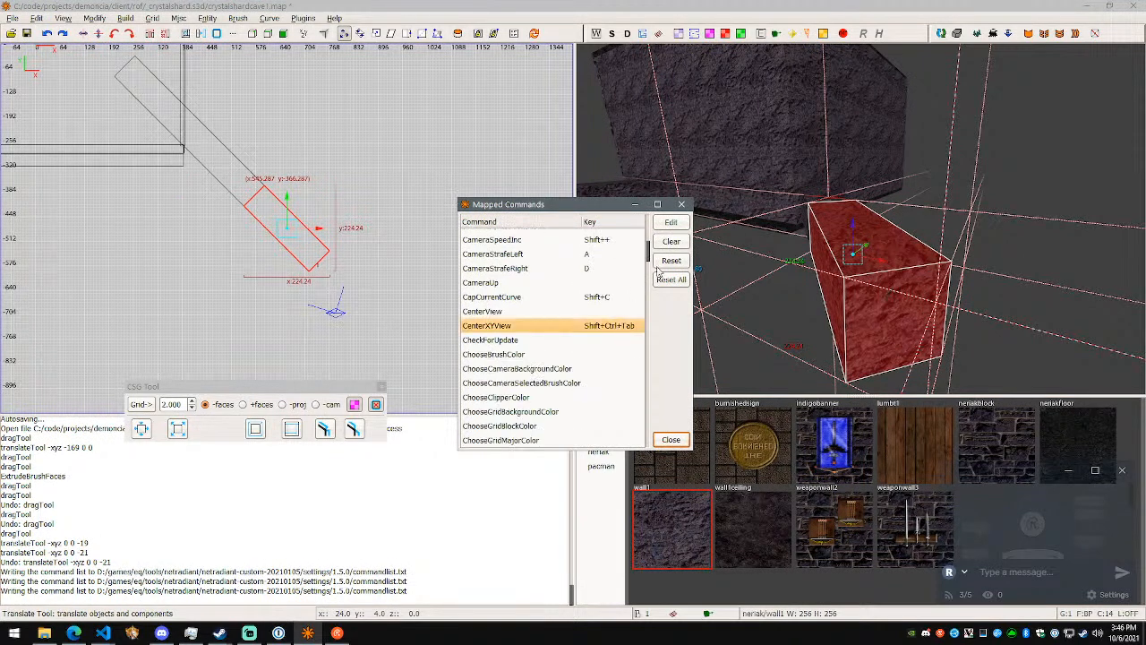
left_click(676, 226)
key("shift+Tab")
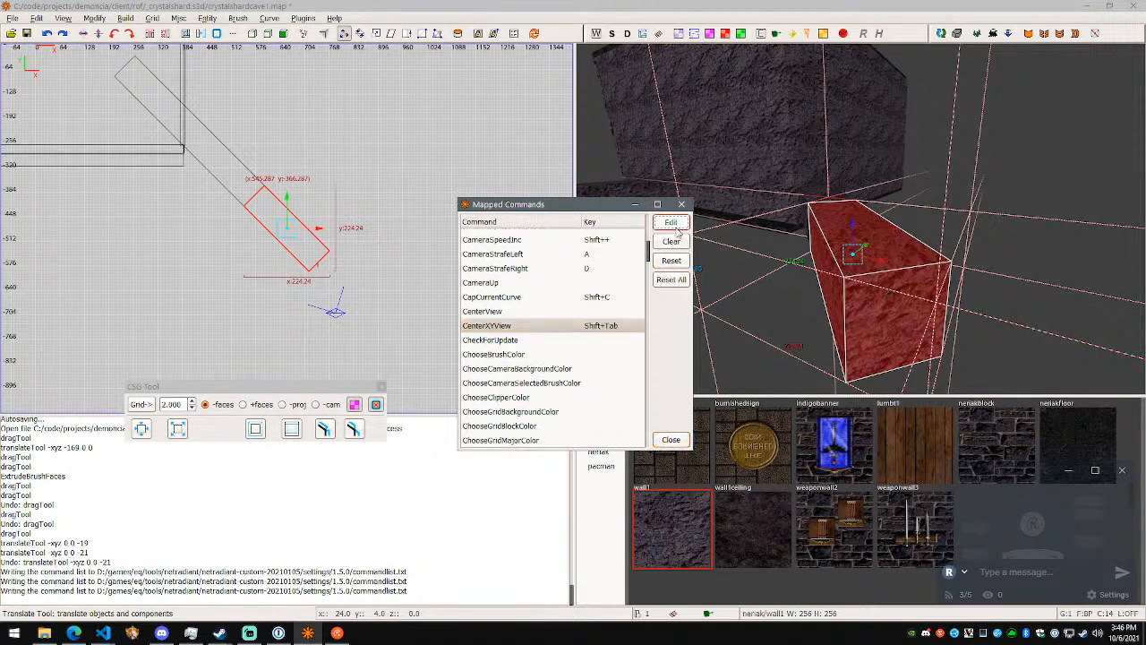
- Add "CenterXYView Shift+Tab" below the CameraFocusSelected line in the Visual Studio Code notes, followed by blank lines
key("alt+Tab")
key("shift+Home")
type("CenterXYV")
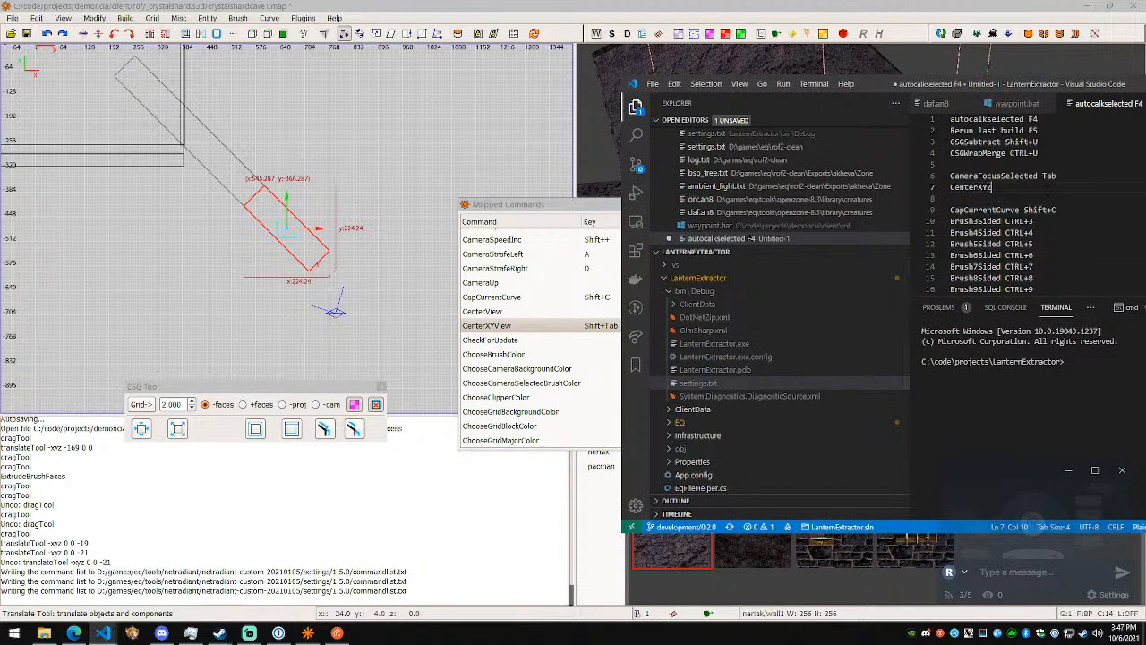
type("iew Shift+T")
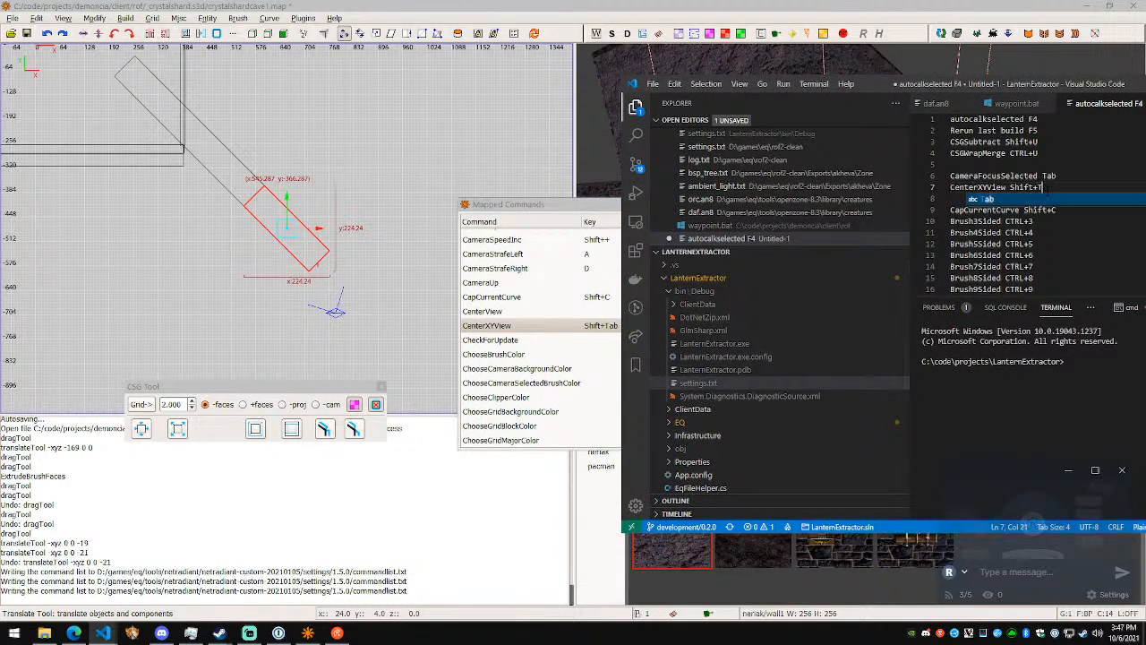
type("Ab")
key("Return")
key("Return")
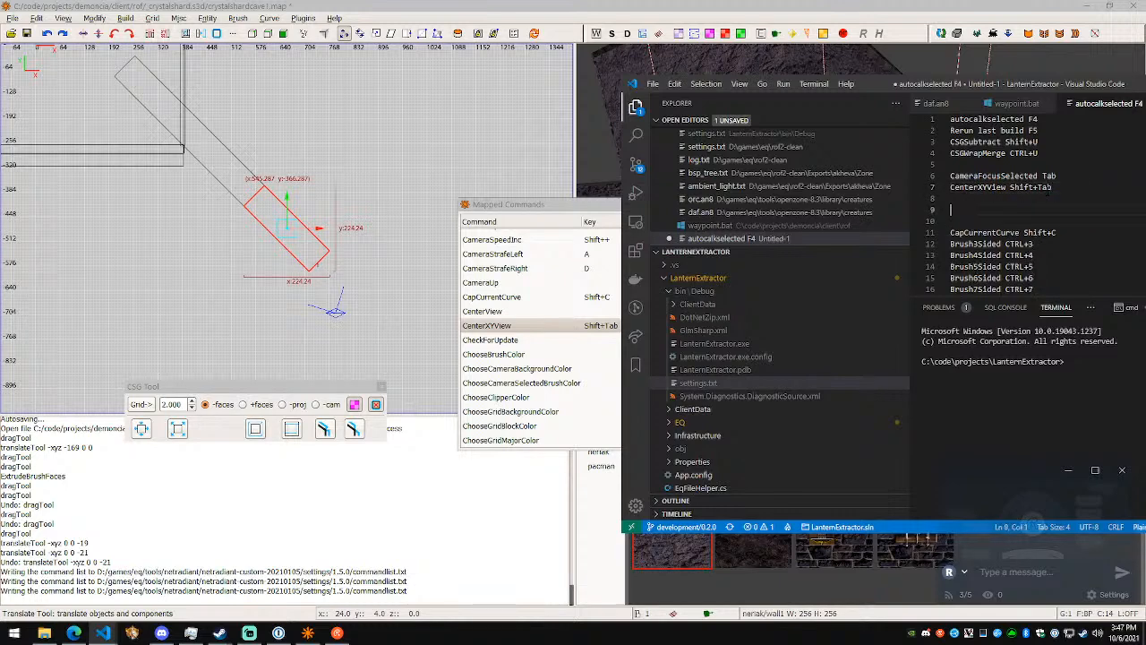
- Find the clipper commands in the mapped commands and add "ClipperClip Return" and "ClipperFlip CTRL+Return" to the Visual Studio Code notes
left_click(524, 343)
scroll(561, 358, "down", 3)
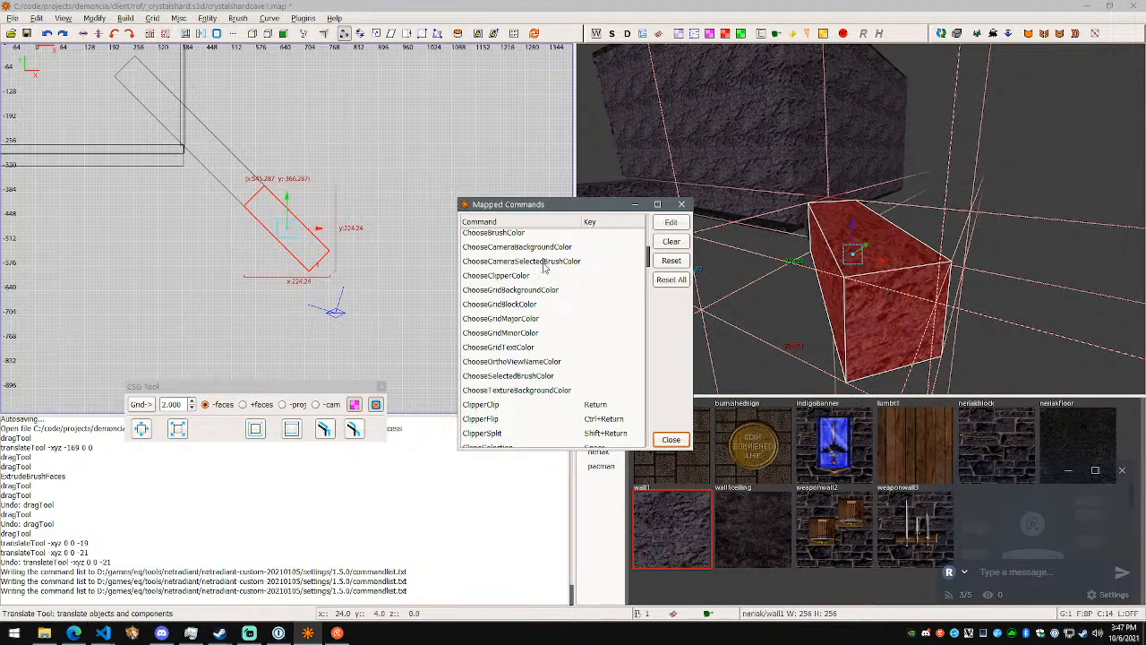
scroll(545, 328, "down", 2)
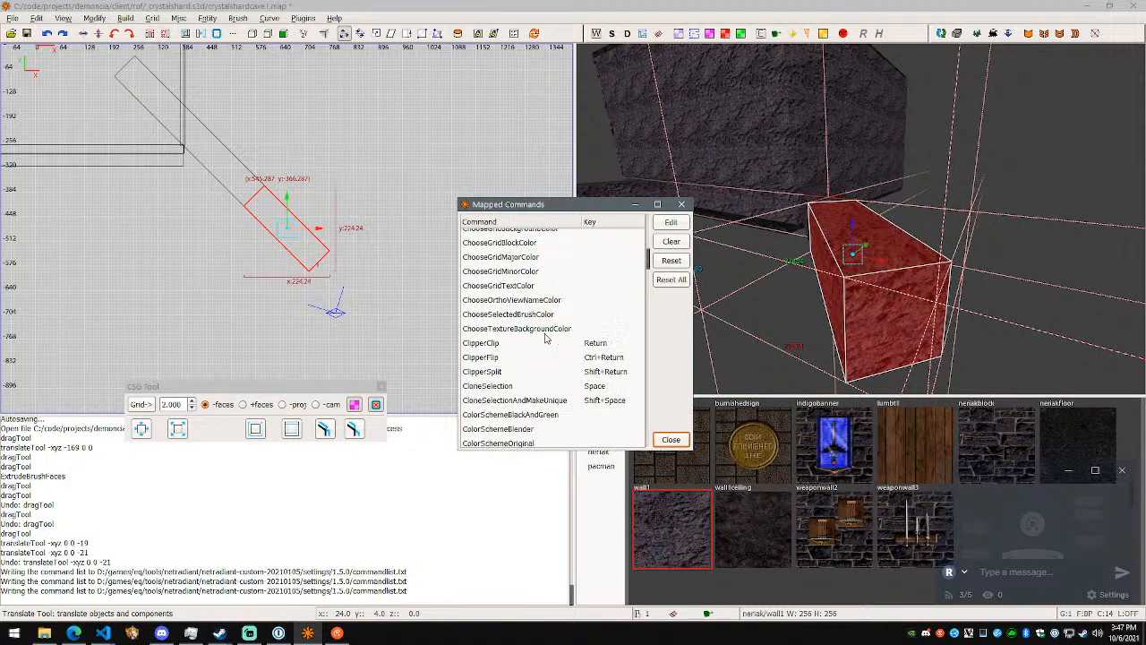
left_click(575, 342)
key("alt+Tab")
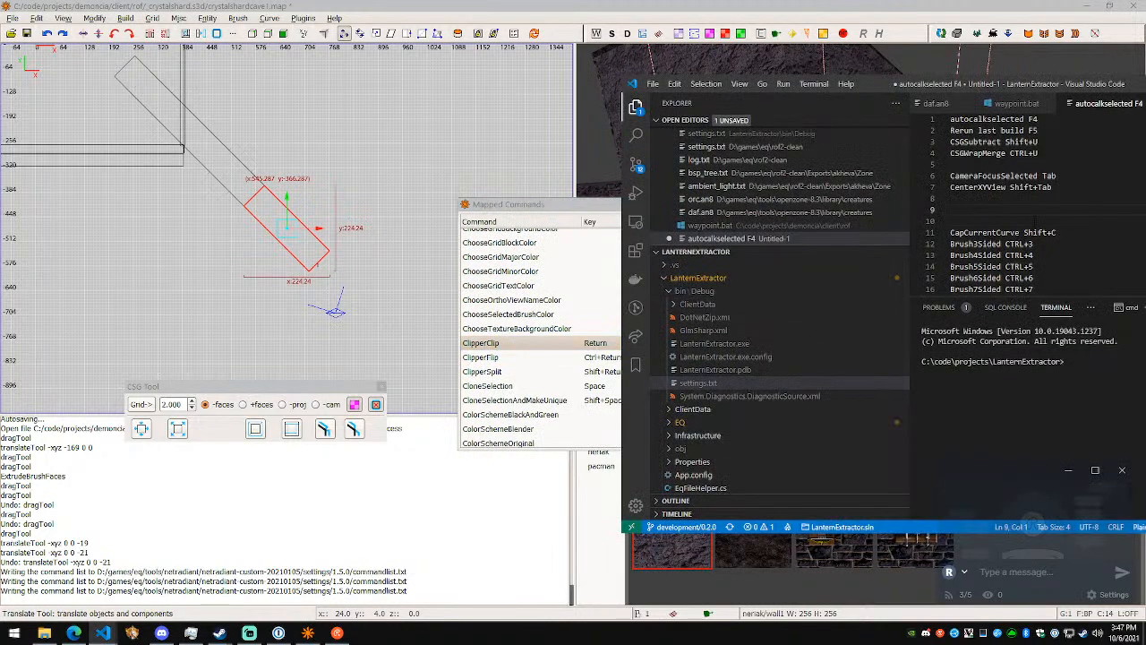
type("Cli")
type("lipperCli")
type("p Return")
key("Return")
type("Clipper")
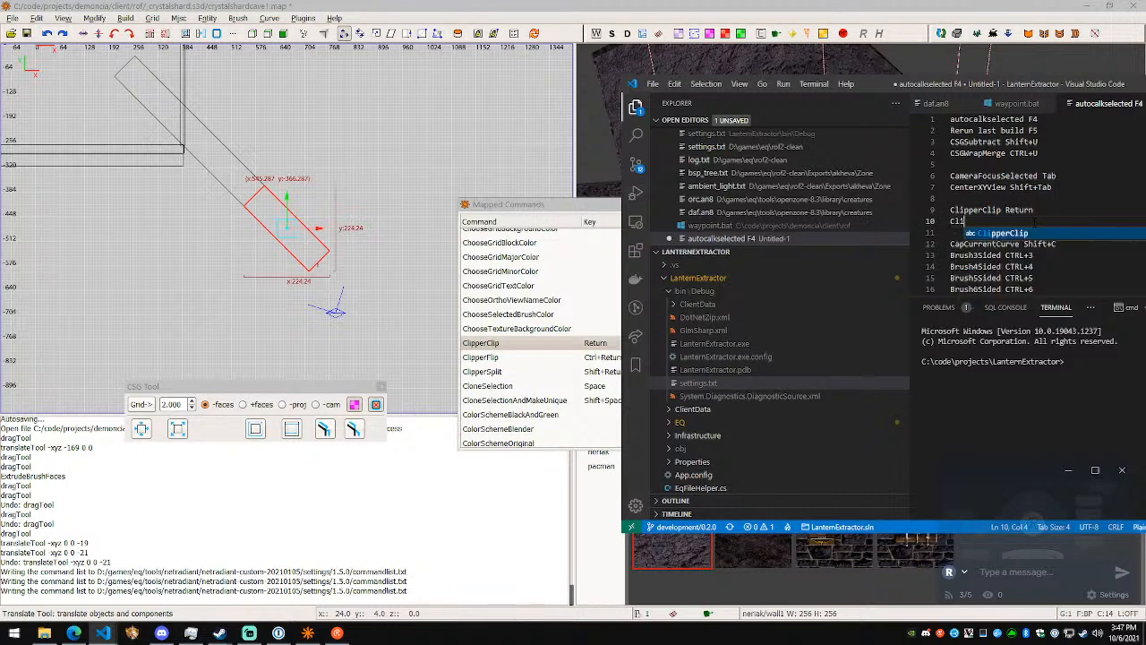
type("Flip CTRL+Return")
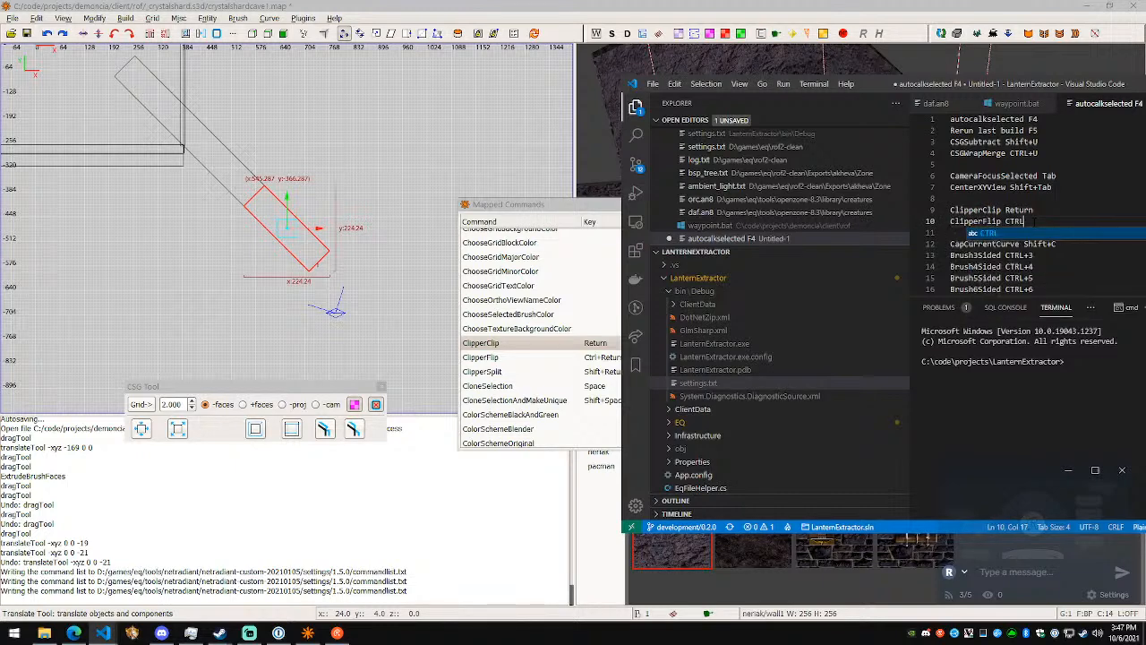
key("Return")
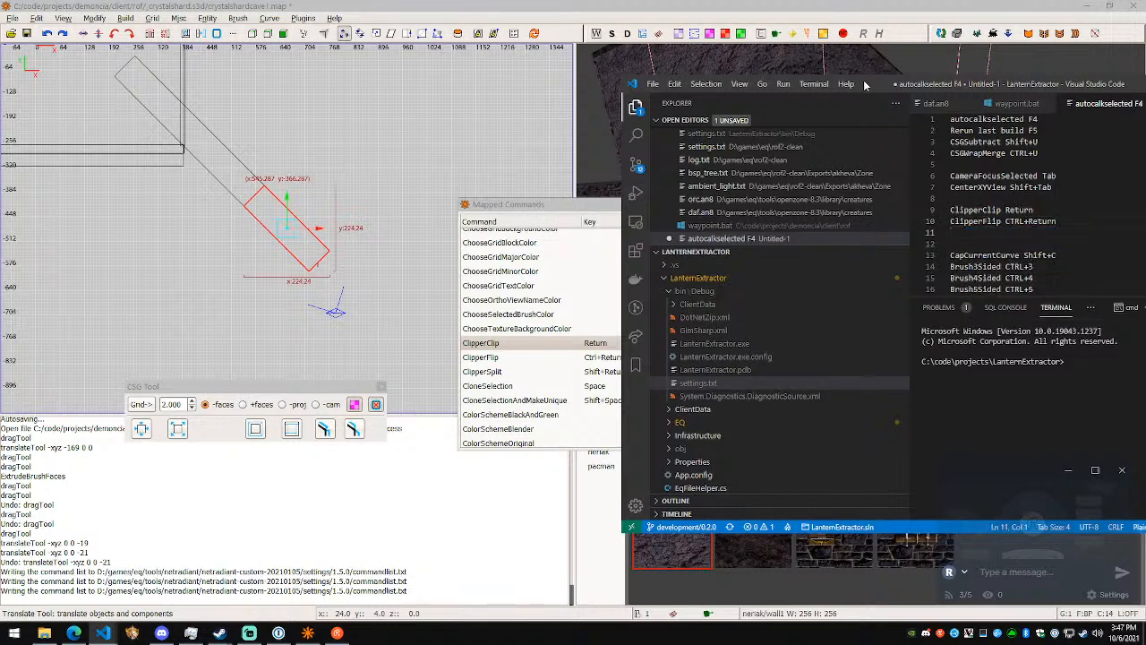
- Shift the notes window off the mapped commands' key column and add the line "ClipperSplit Shift+return" below ClipperFlip
left_click_drag(861, 83, 895, 86)
type("Clip")
key("BackSpace")
key("BackSpace")
key("BackSpace")
type("p")
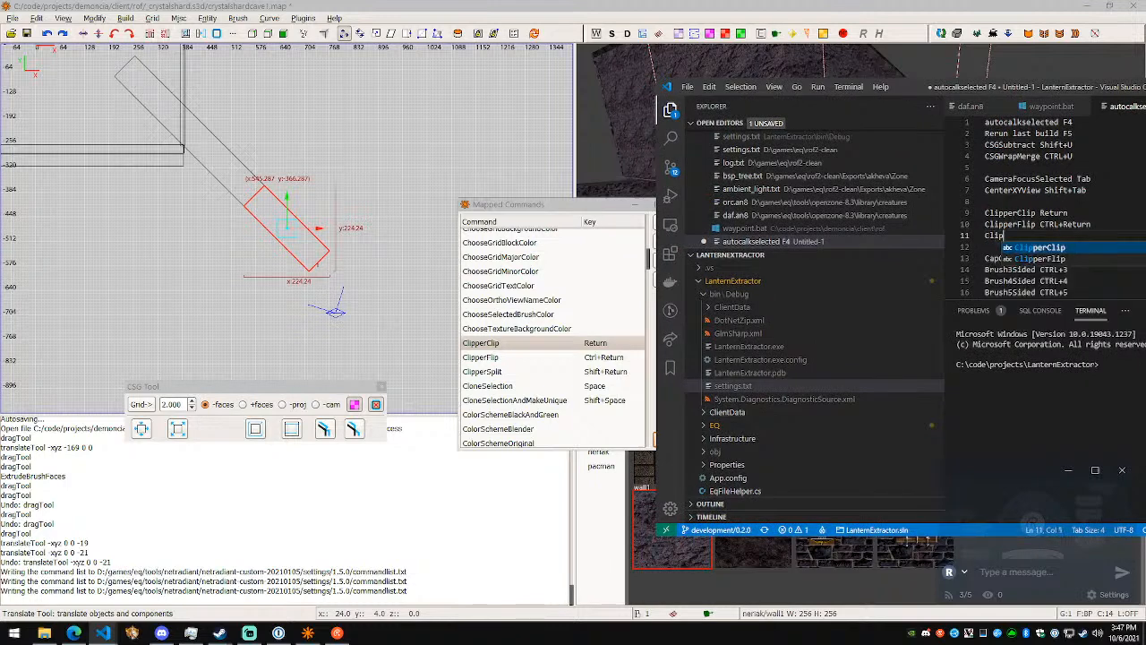
type("perSplit S")
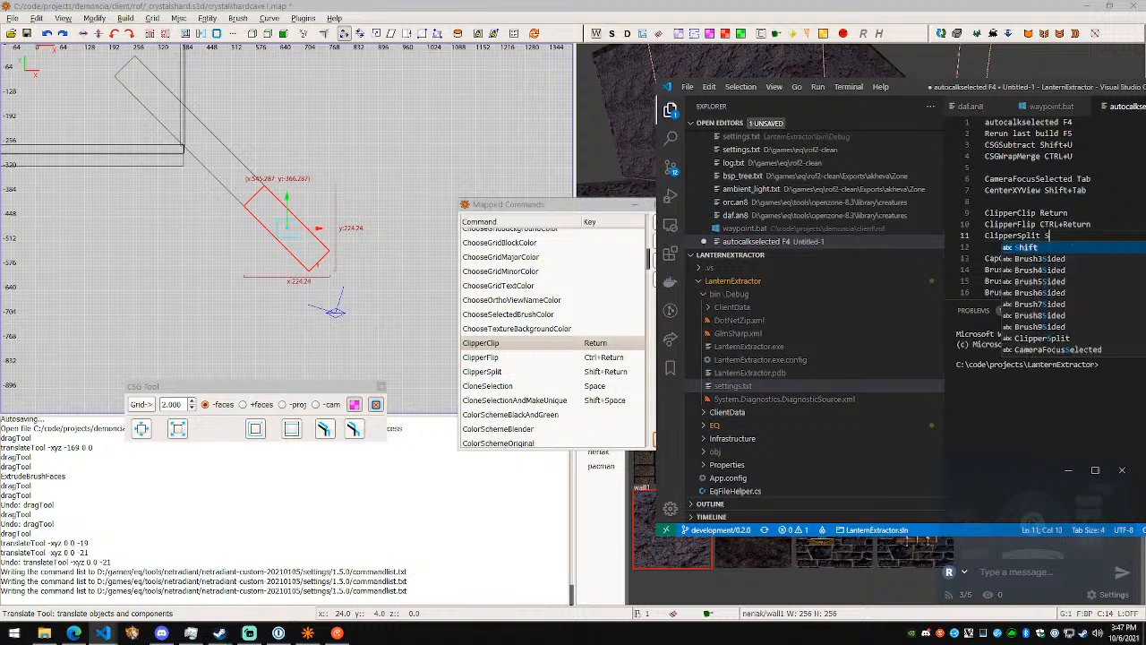
type("hift+return")
key("Return")
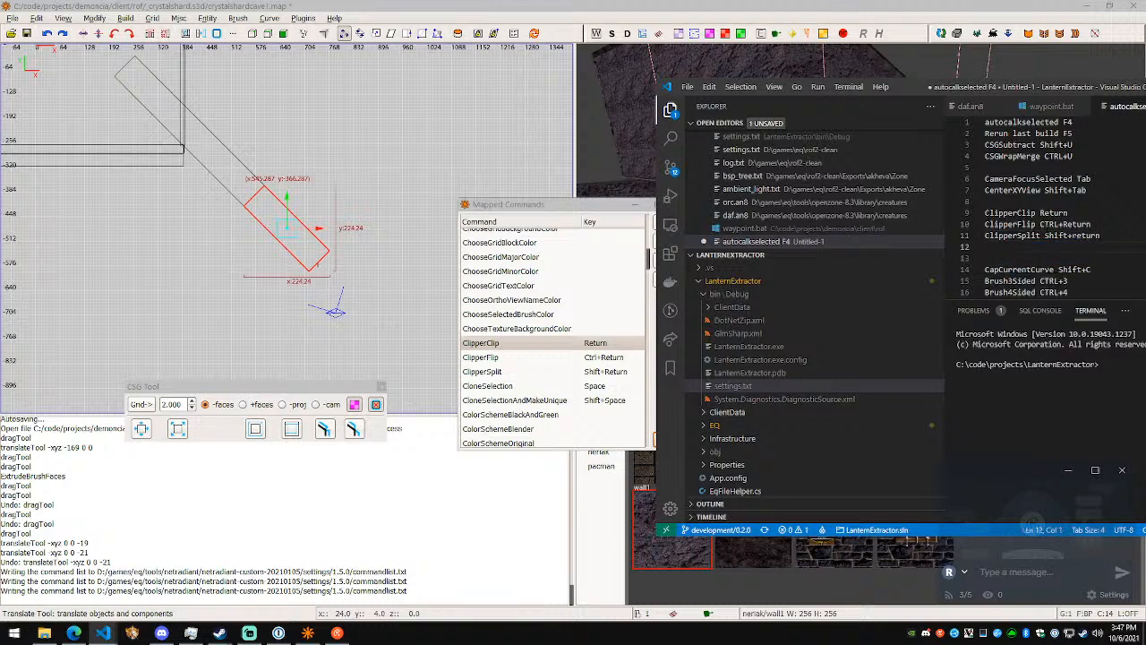
- After a blank line, add "CloneSelection Space" and "CloneSelectionAndMakeUnique Shift+Space" to the notes
key("Return")
type("Clon")
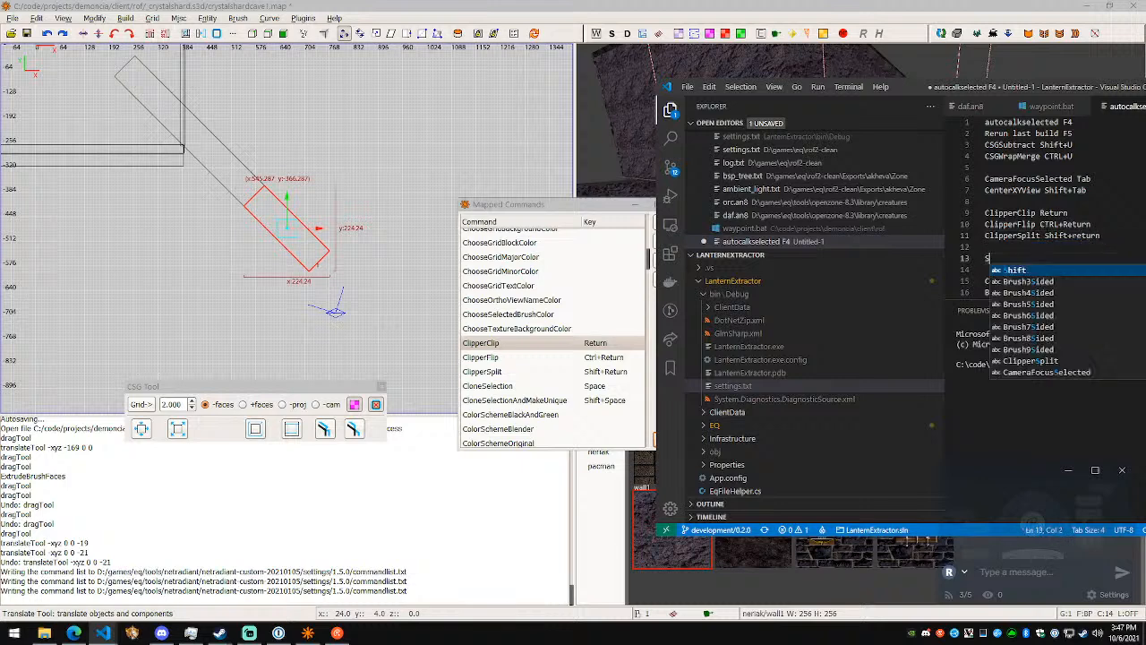
type("eSelection Space")
key("Return")
type("CloneSelec")
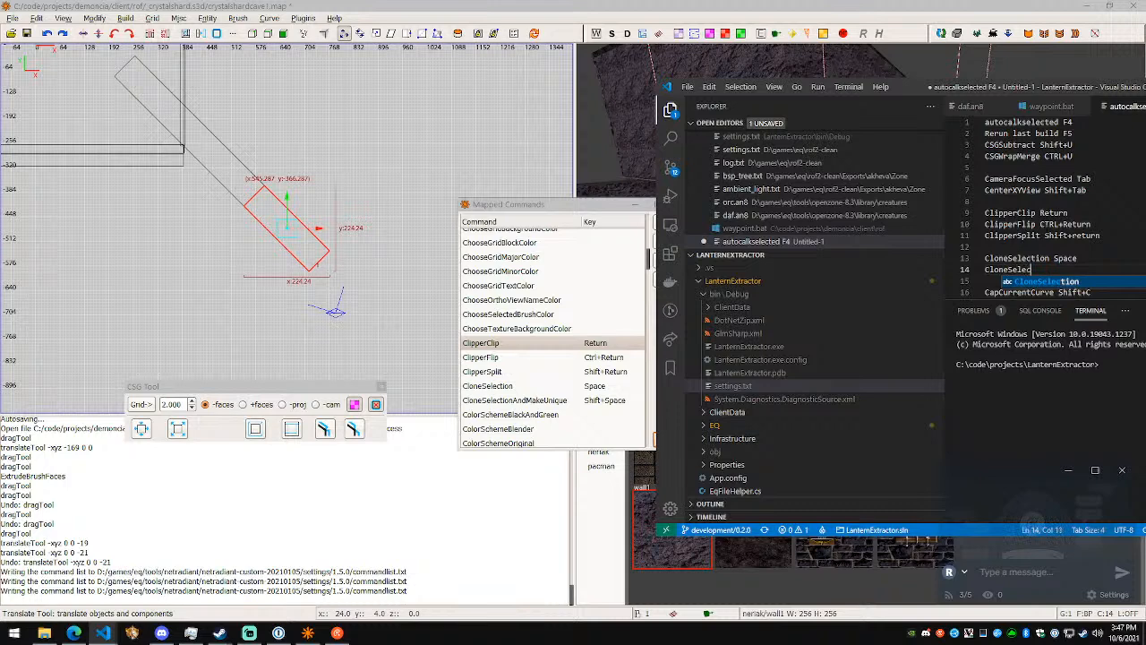
type("tionAndMakeUnique Shift+Space")
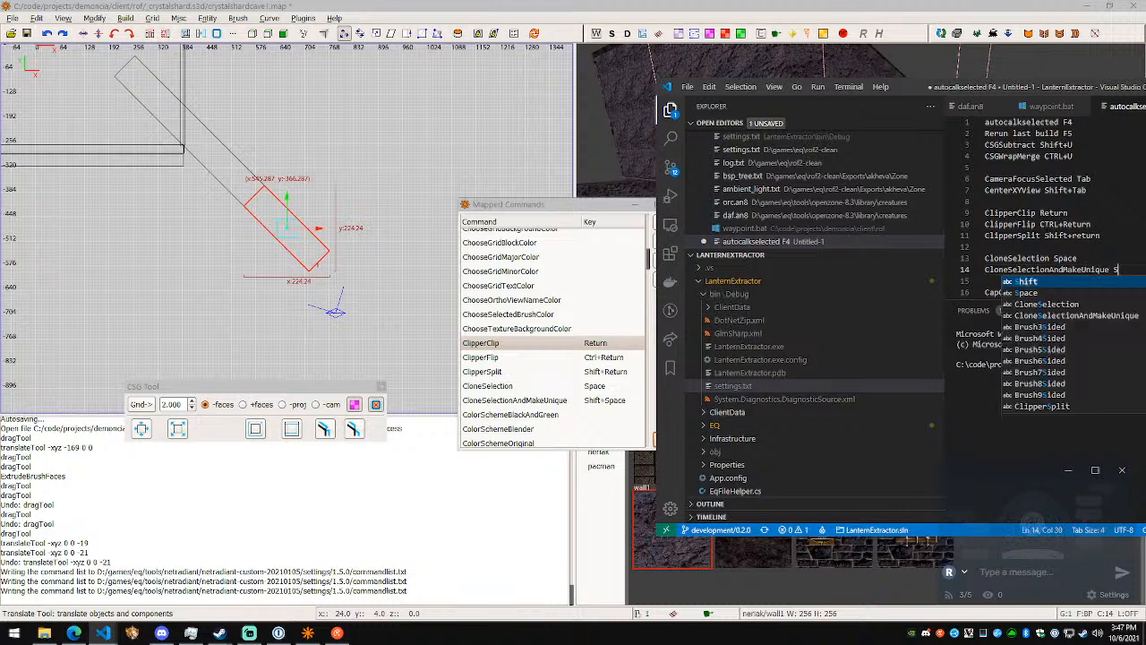
key("Return")
- Move the two CloneSelection lines up directly below the CenterXYView line, leaving blank space before the clipper entries
key("Up")
key("Up")
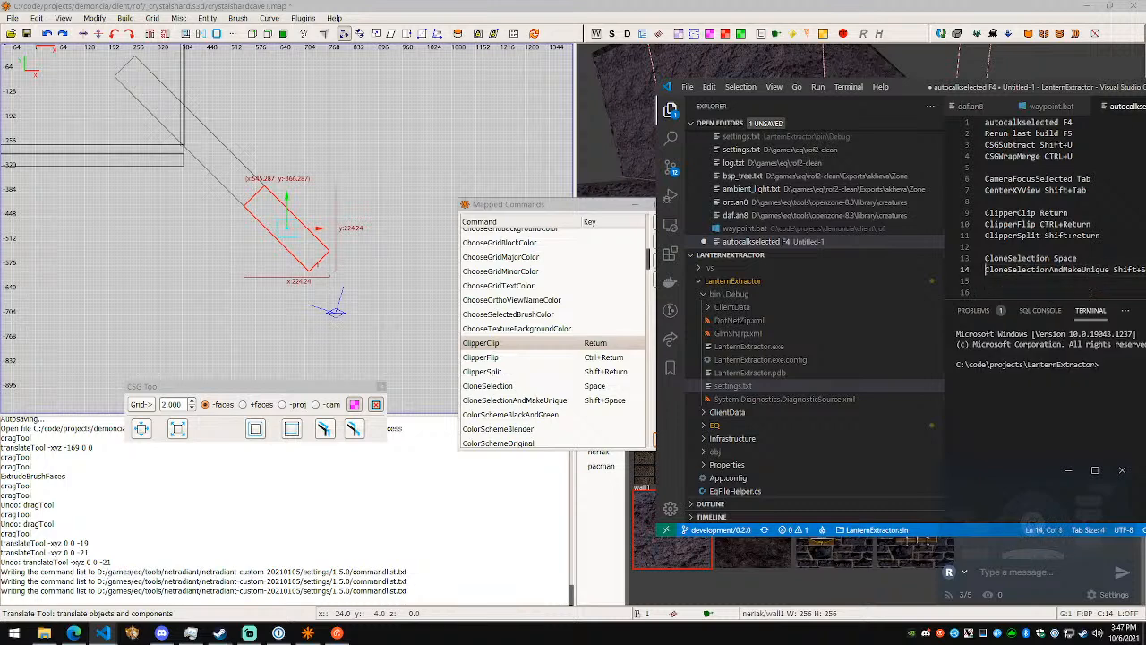
key("shift+Down")
key("shift+Down")
key("ctrl+x")
key("Up")
key("Up")
key("Up")
key("Up")
key("Up")
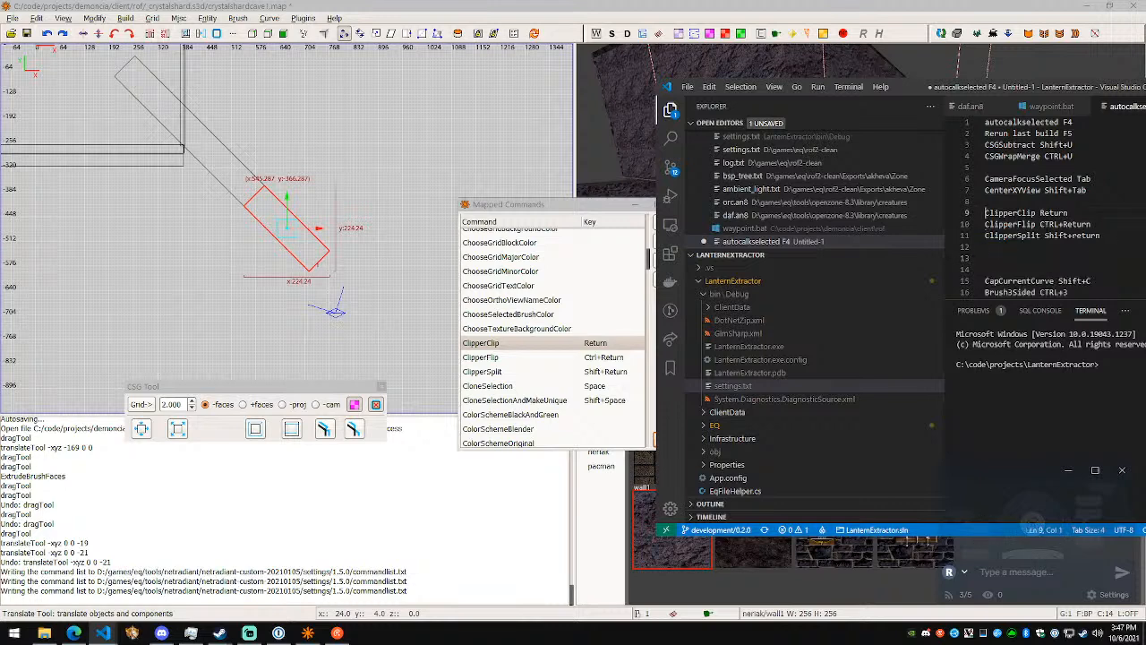
key("ctrl+v")
key("Return")
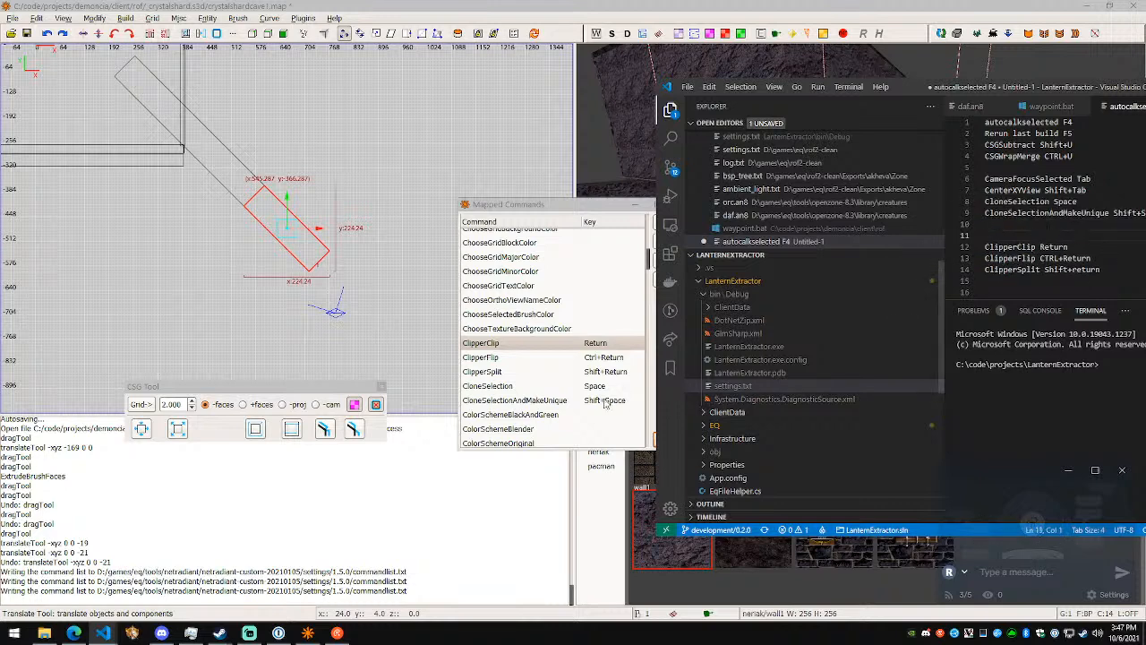
- Look up the Copy command's shortcut and add "Copy CTRL+C" below the CloneSelectionAndMakeUnique line in the notes
scroll(594, 397, "down", 3)
left_click(598, 365)
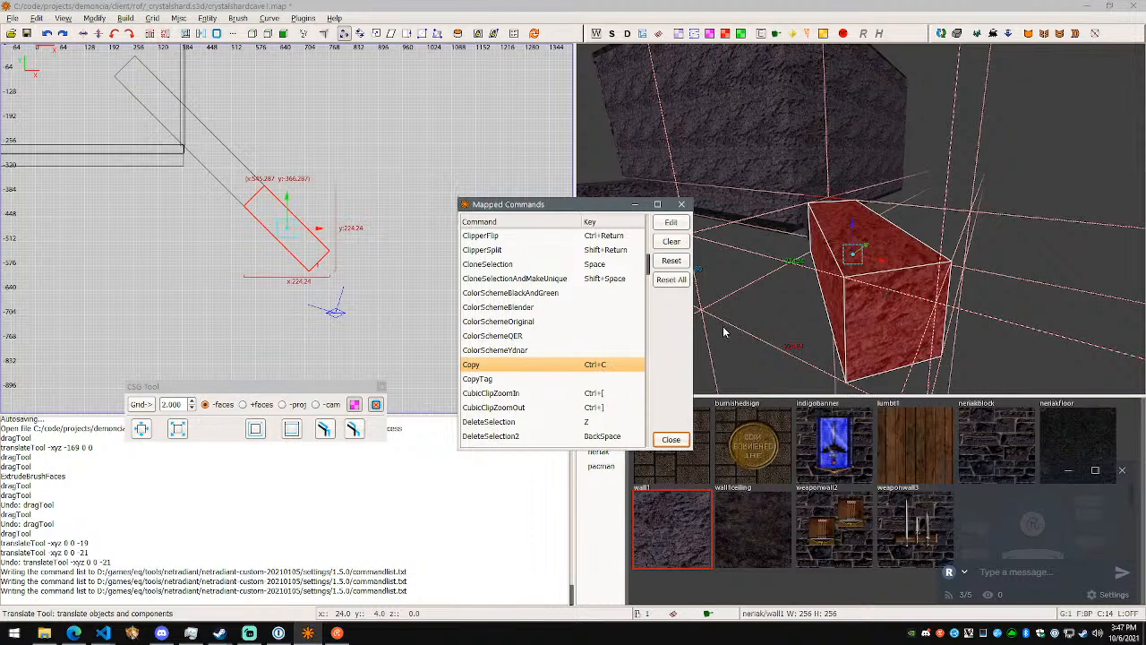
key("alt+Tab")
type("Copy CTRL+C")
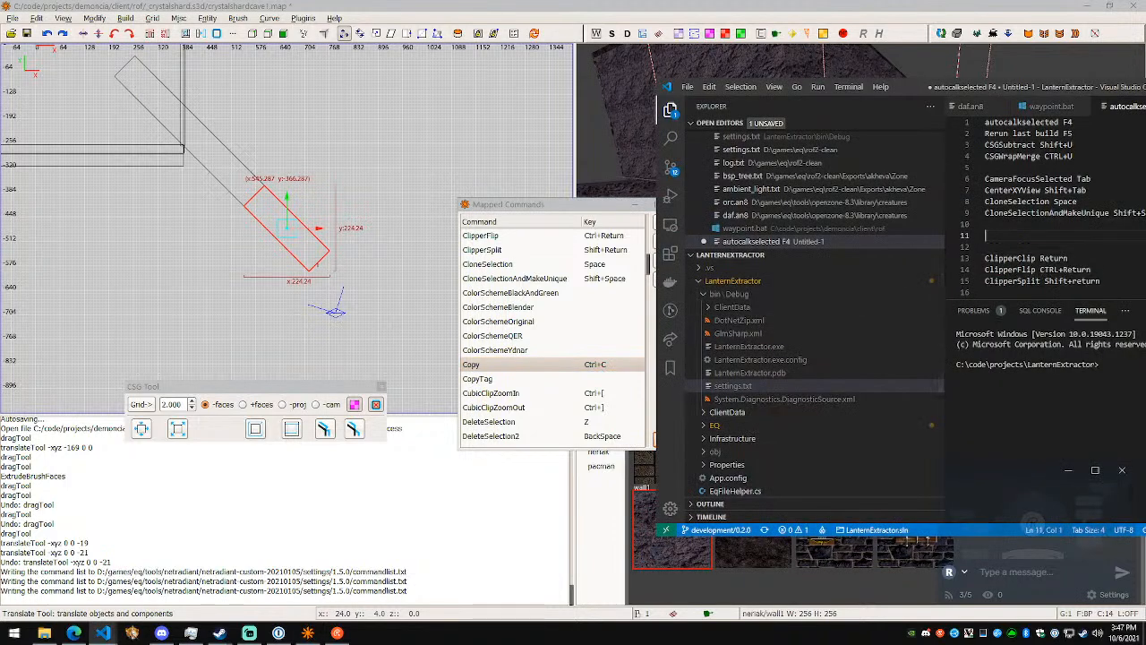
key("Escape")
key("Return")
- Add "DeleteSelection Z" below the Copy line in the notes and return to the mapped commands
scroll(551, 346, "down", 2)
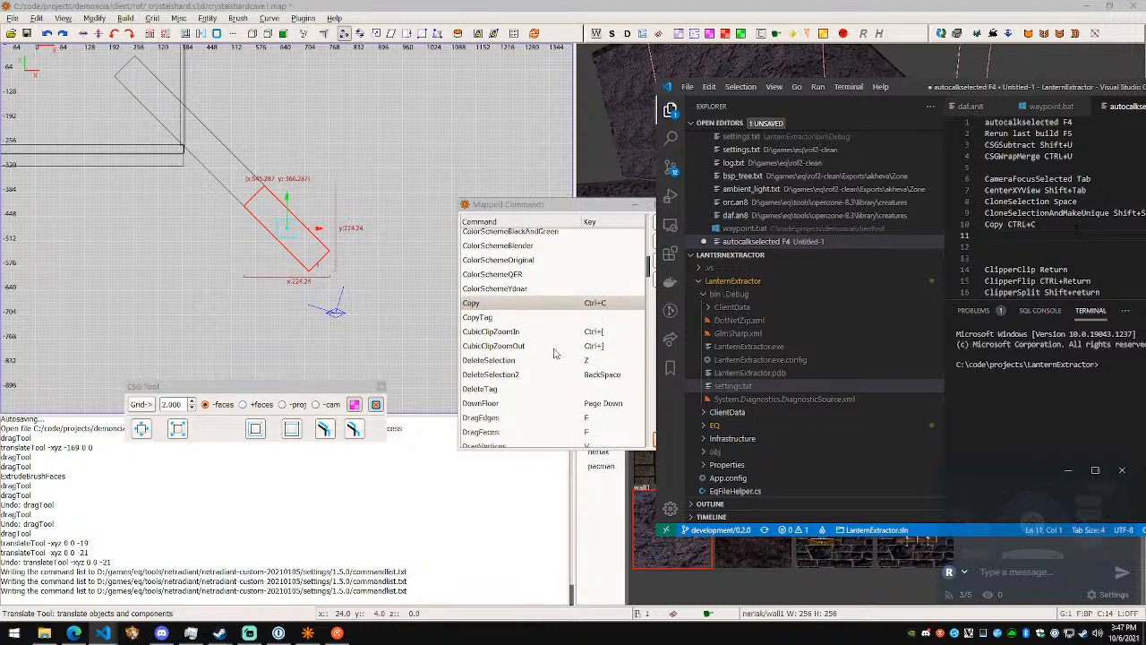
key("Return")
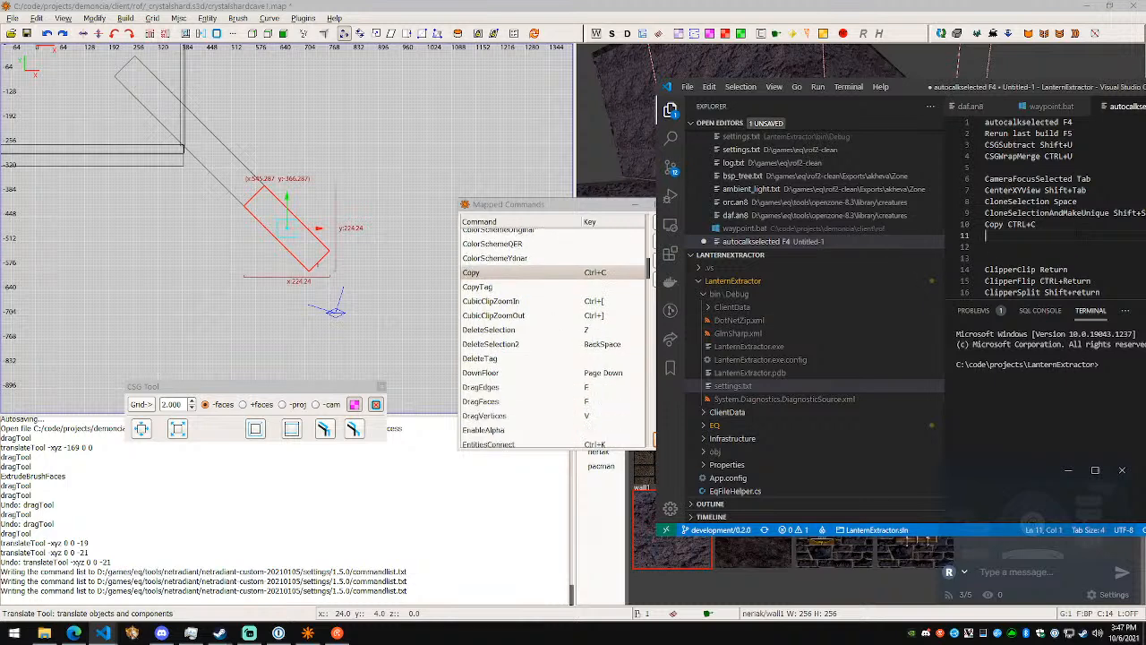
type("DeleteSelection Z")
left_click(572, 360)
left_click(576, 376)
- Find the DragEdges command in the mapped commands and add "DragEdges E" as a new group in the notes
scroll(587, 389, "down", 1)
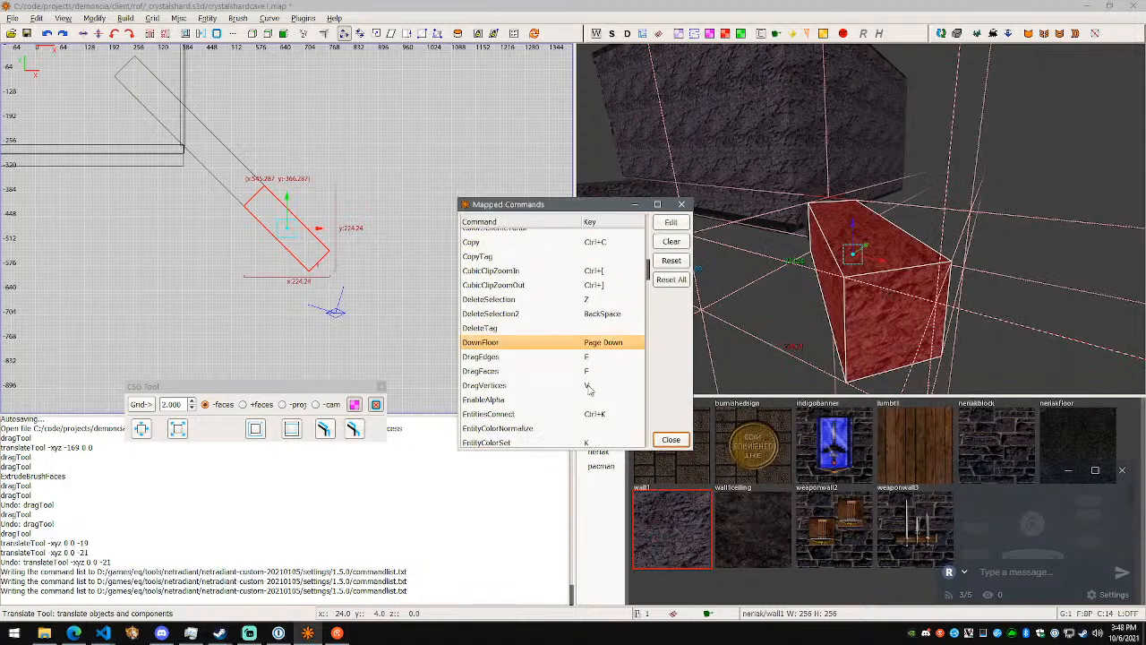
scroll(604, 354, "down", 1)
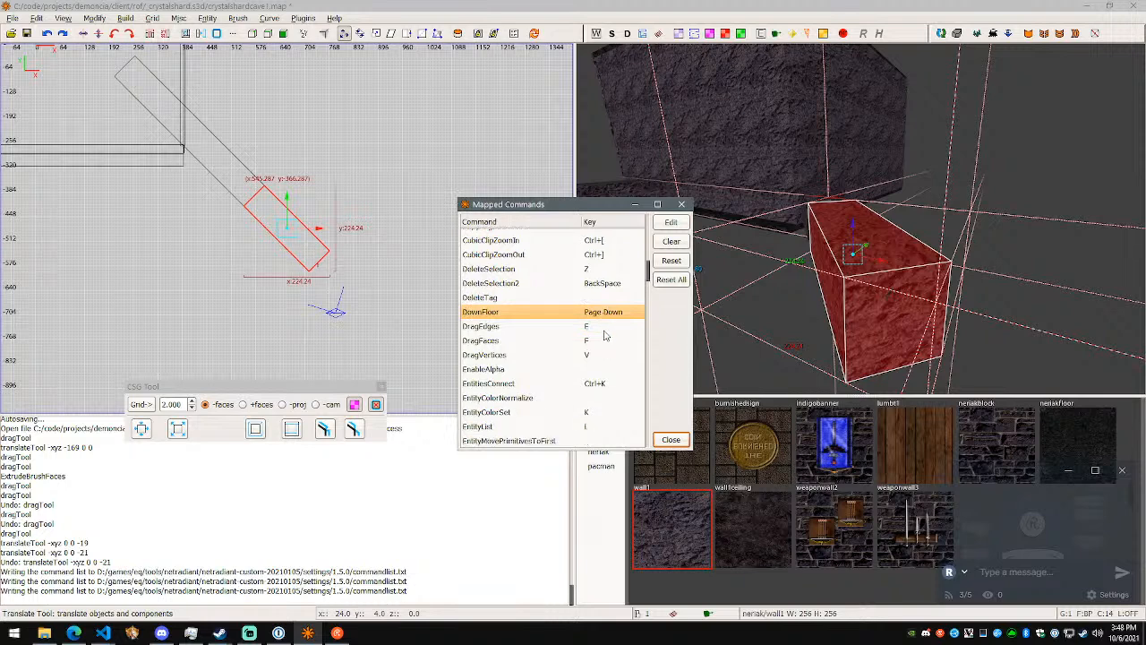
left_click(603, 330)
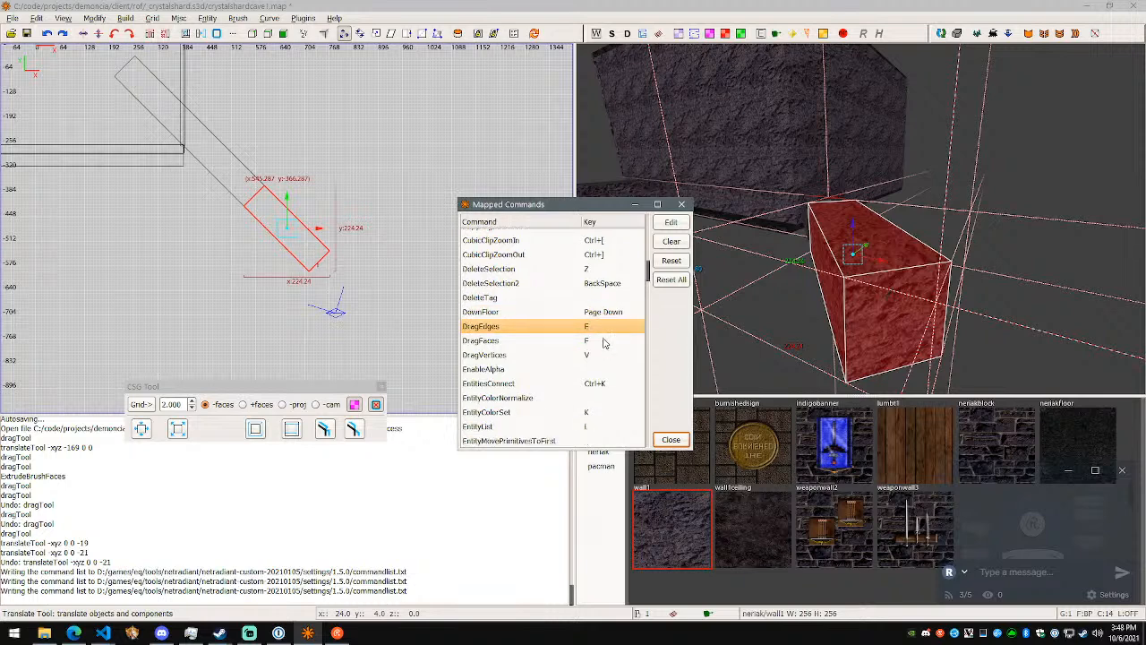
key("alt+Tab")
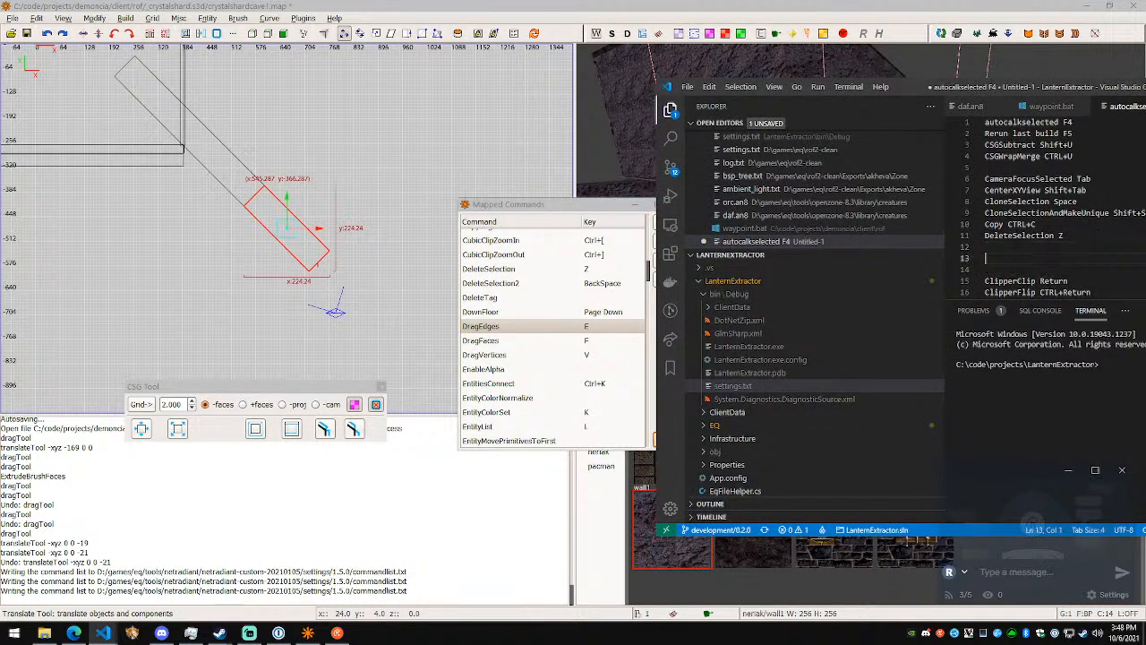
type("DragEdges DragEdgesD")
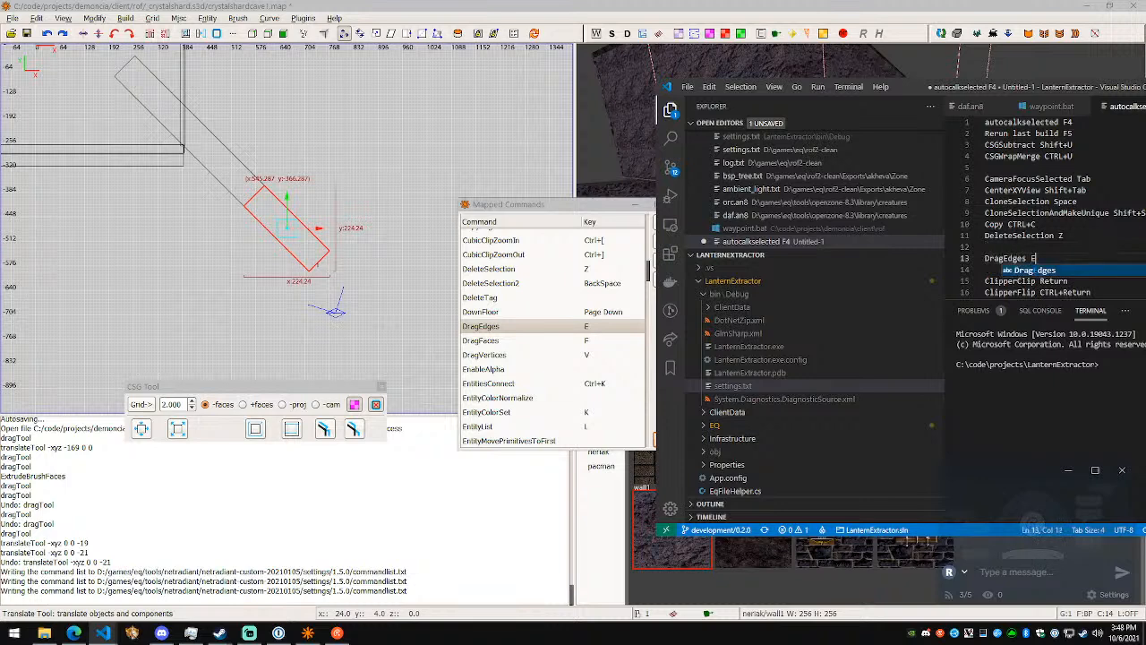
key("ctrl+BackSpace")
type("Edg")
- Add the lines "DragFaces F" and "DragVert V" below DragEdges in the notes
key("Down")
type("DragFaces F")
key("Return")
type("DragVert V")
key("Return")
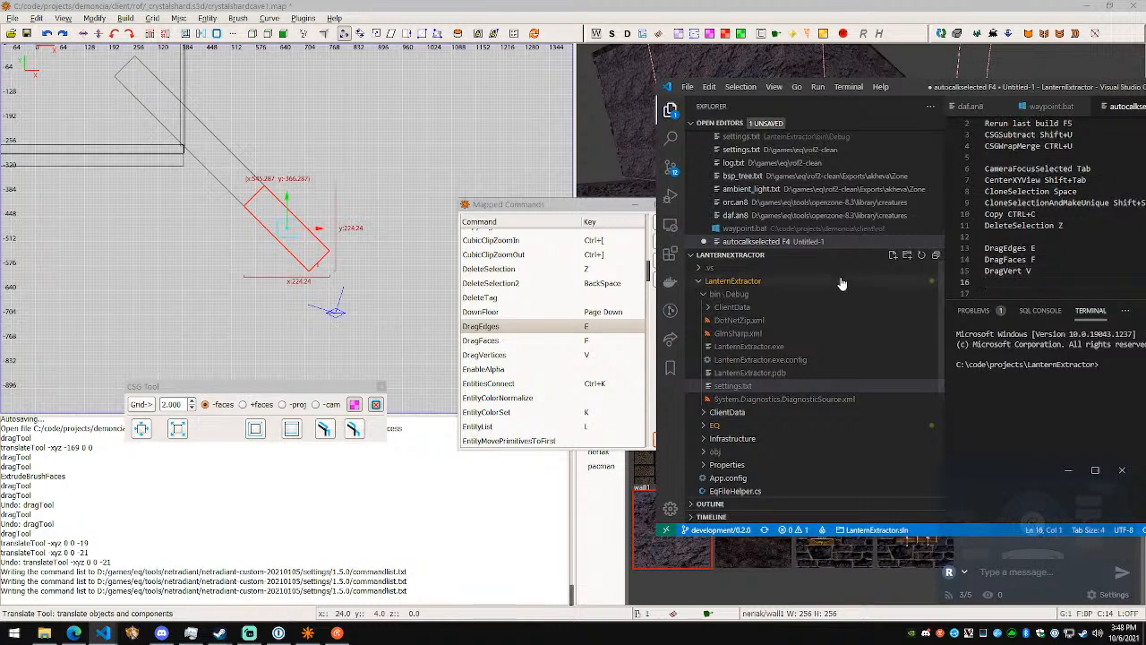
- Check the EntitiesConnect shortcut, close the mapped commands, and try EntitiesConnect on the selected diagonal segment brush
scroll(591, 360, "down", 1)
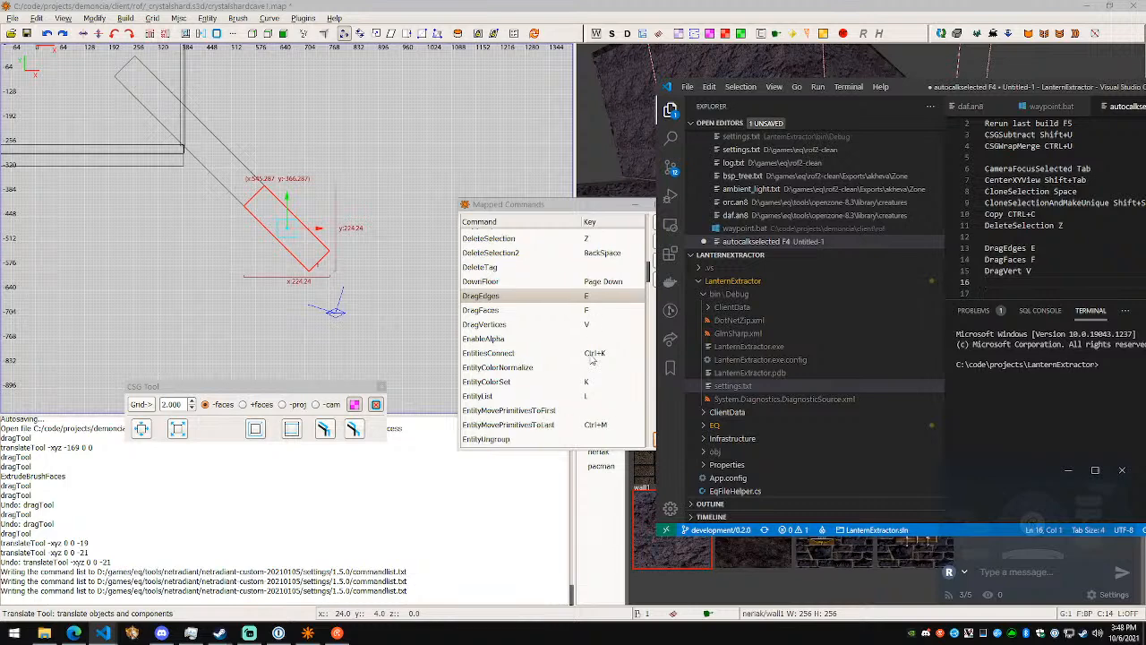
left_click(1007, 292)
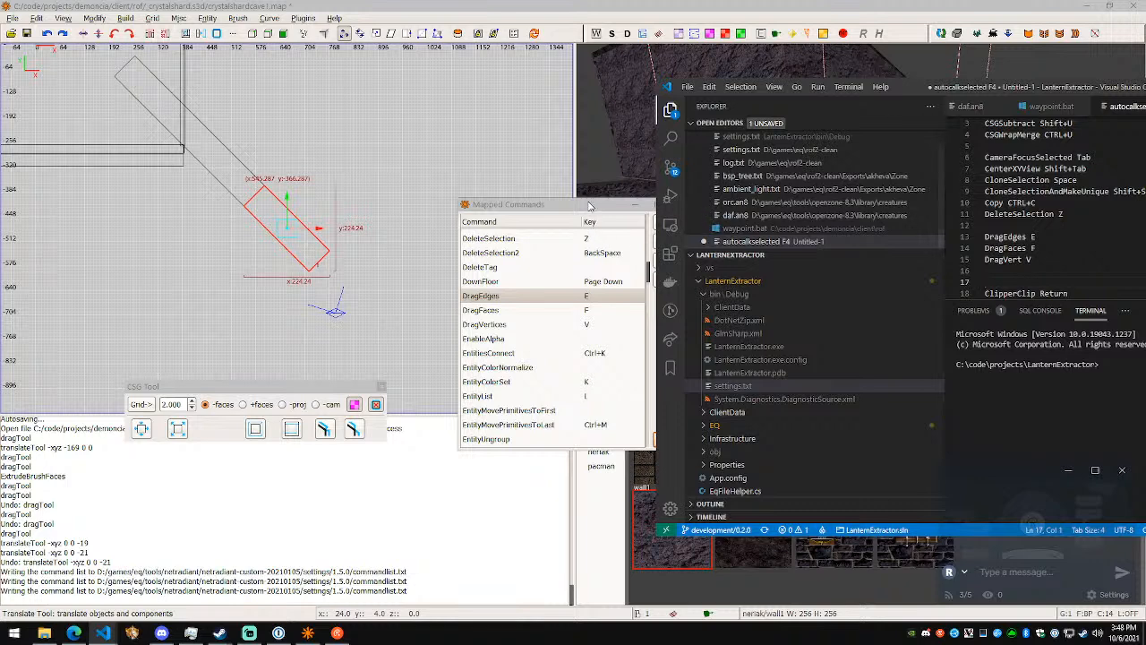
left_click_drag(591, 205, 459, 196)
left_click(540, 430)
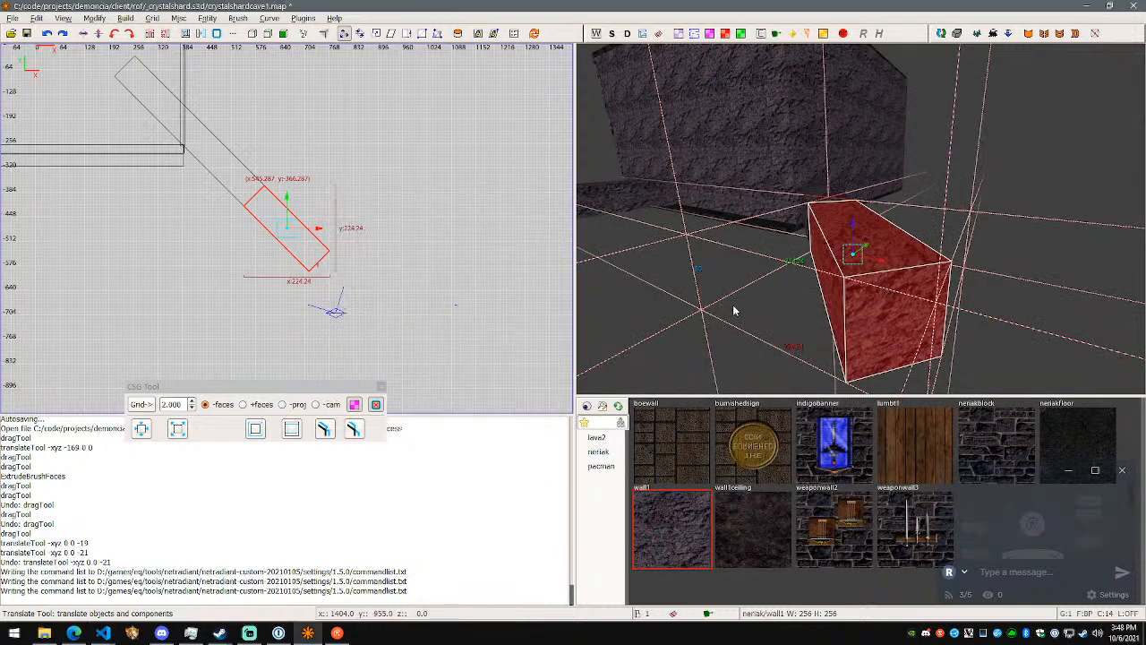
key("ctrl+k")
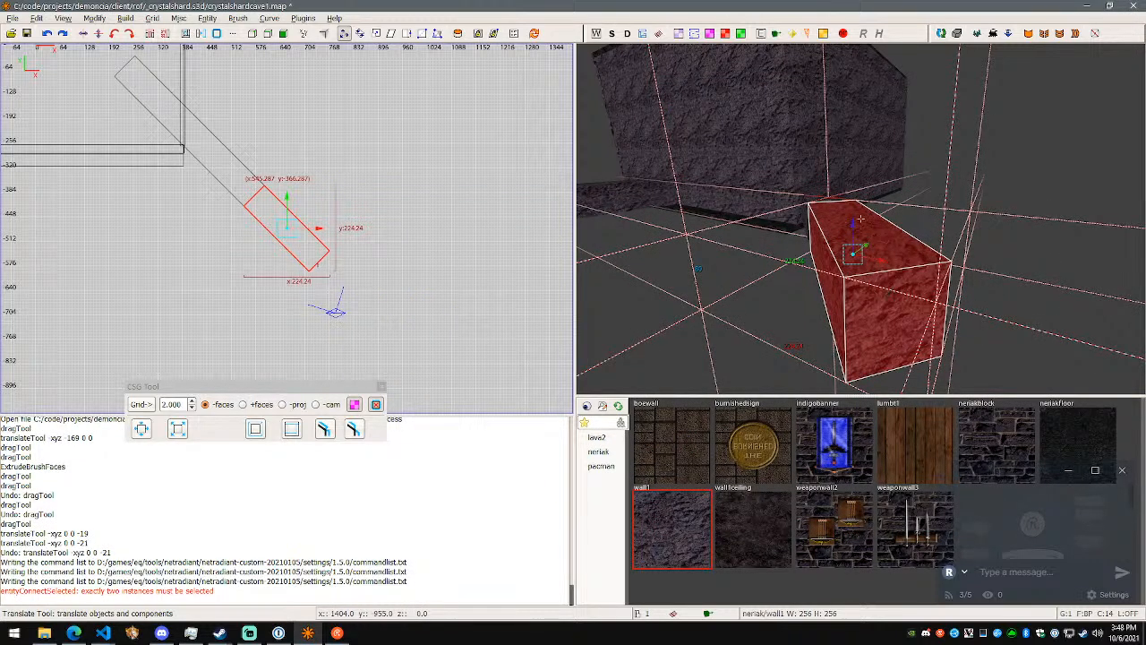
- Select the pink info_player_deathmatch entity inside the cave room, and after that the green light entity
key("w")
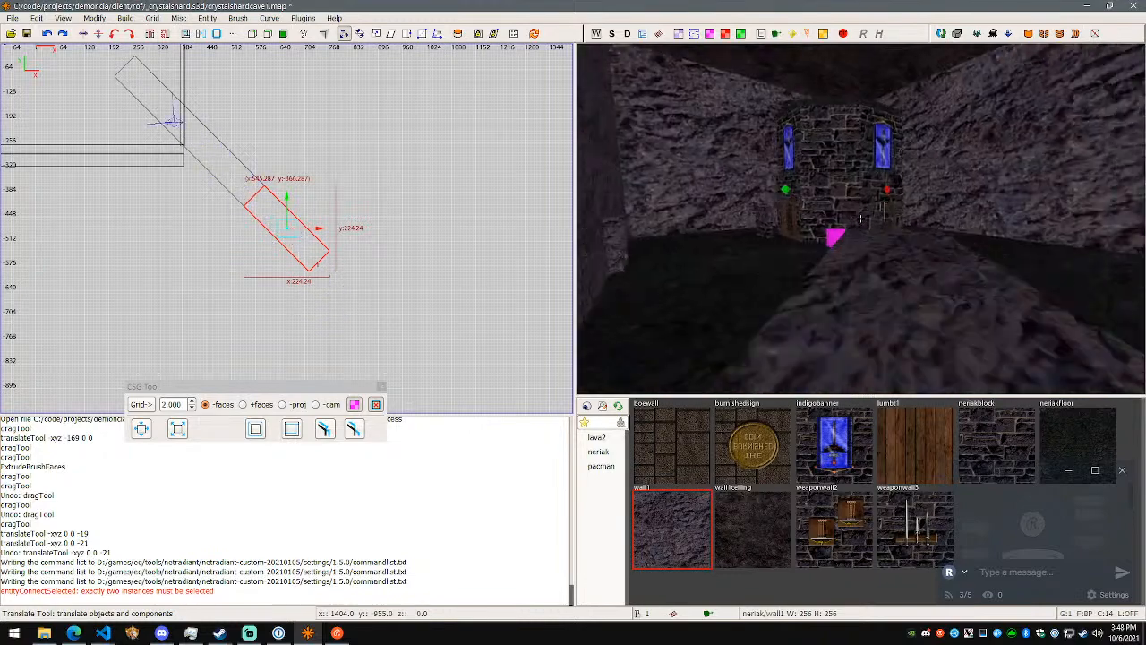
right_click(861, 218)
left_click(900, 192)
left_click(834, 239)
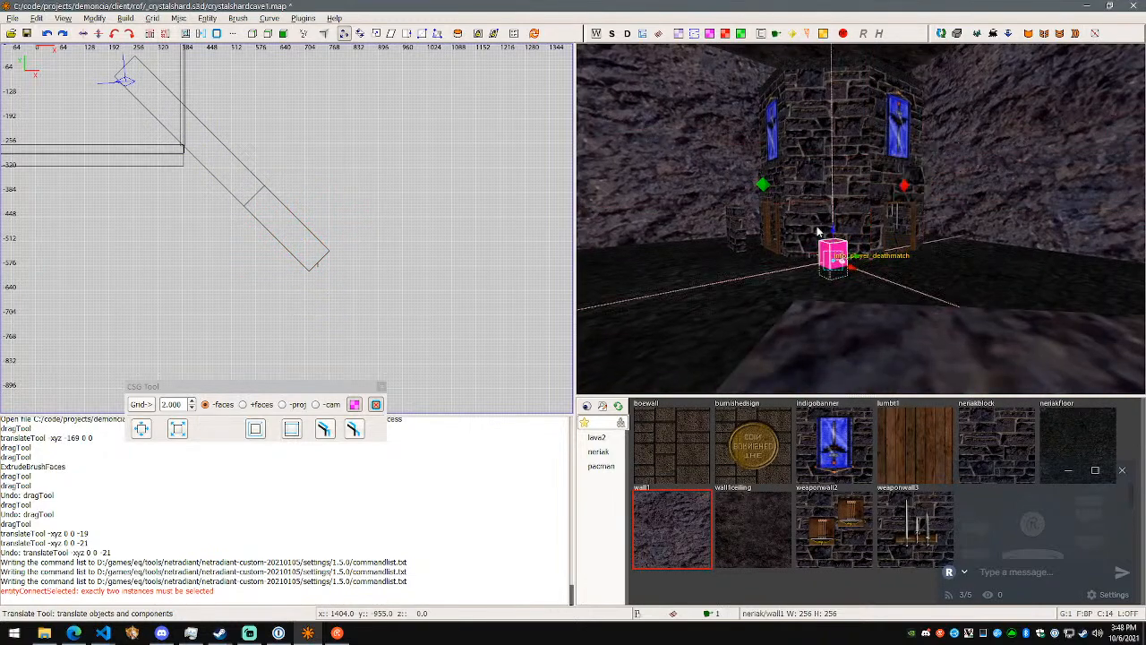
left_click(764, 186, "ctrl+shift")
- Select the green light entity, switch the selection to the info_player_deathmatch entity, and save the map
right_click(883, 235)
key("w")
key("a")
right_click(861, 219)
left_click(852, 167, "alt+shift")
left_click(983, 286, "ctrl+shift")
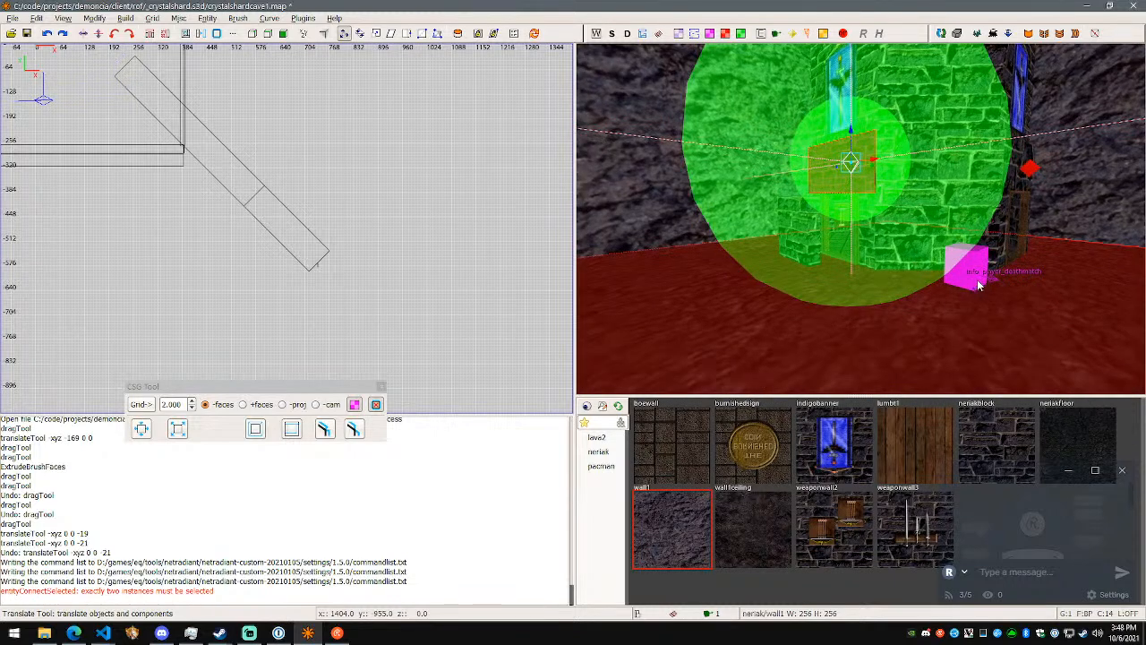
left_click(973, 281, "alt+shift")
key("ctrl+s")
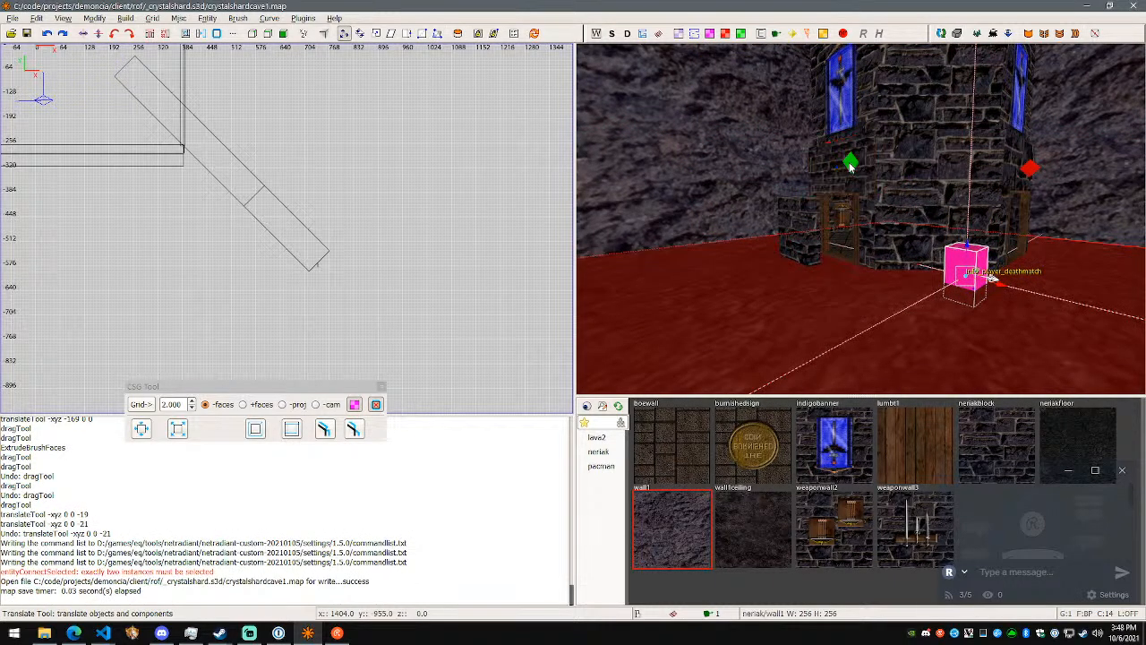
- Select the green light and the info_player_deathmatch entity together and link them with EntitiesConnect
right_click(937, 210)
key("w")
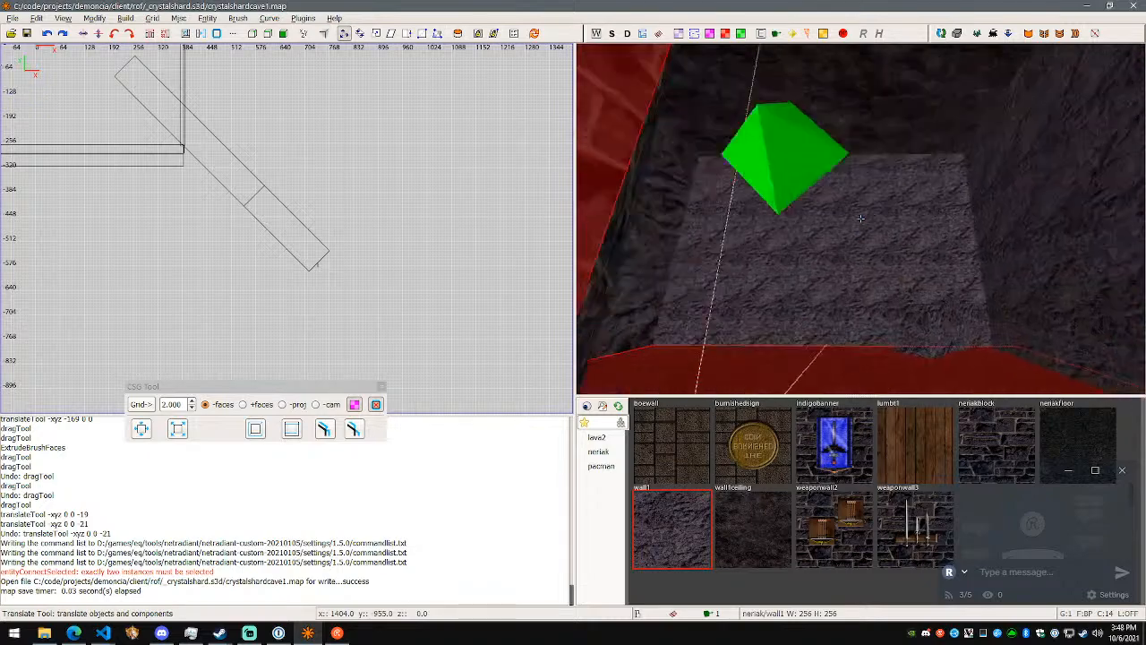
key("s")
right_click(861, 221)
left_click(818, 255, "alt+shift")
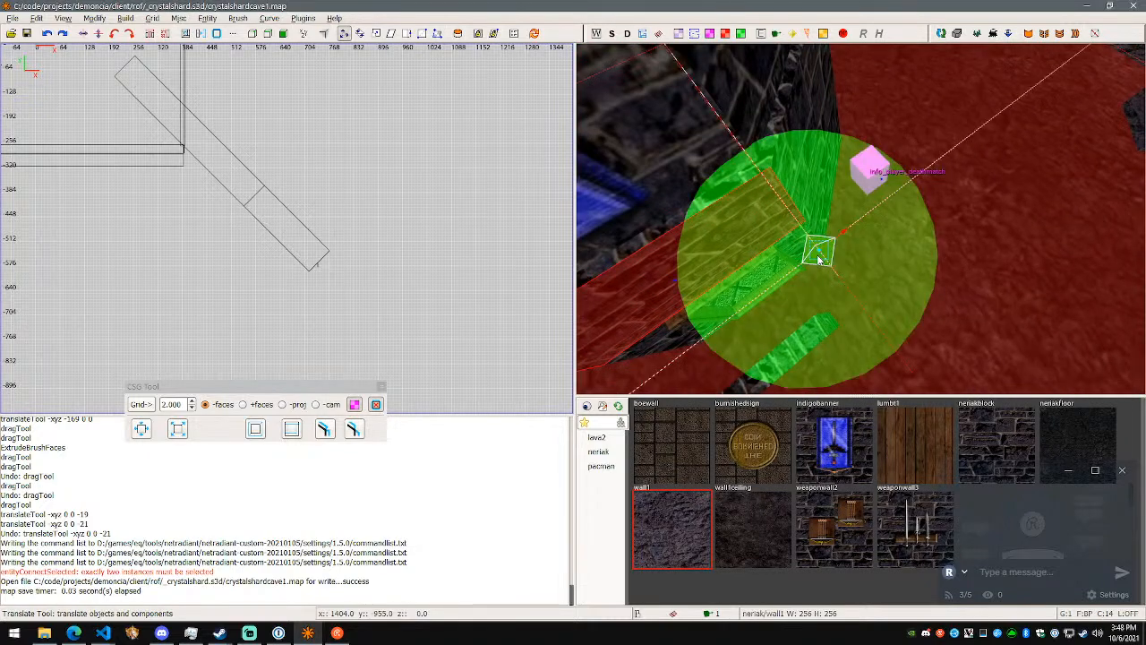
left_click(876, 170, "ctrl+shift")
key("d")
right_click(861, 219)
left_click(870, 217, "shift")
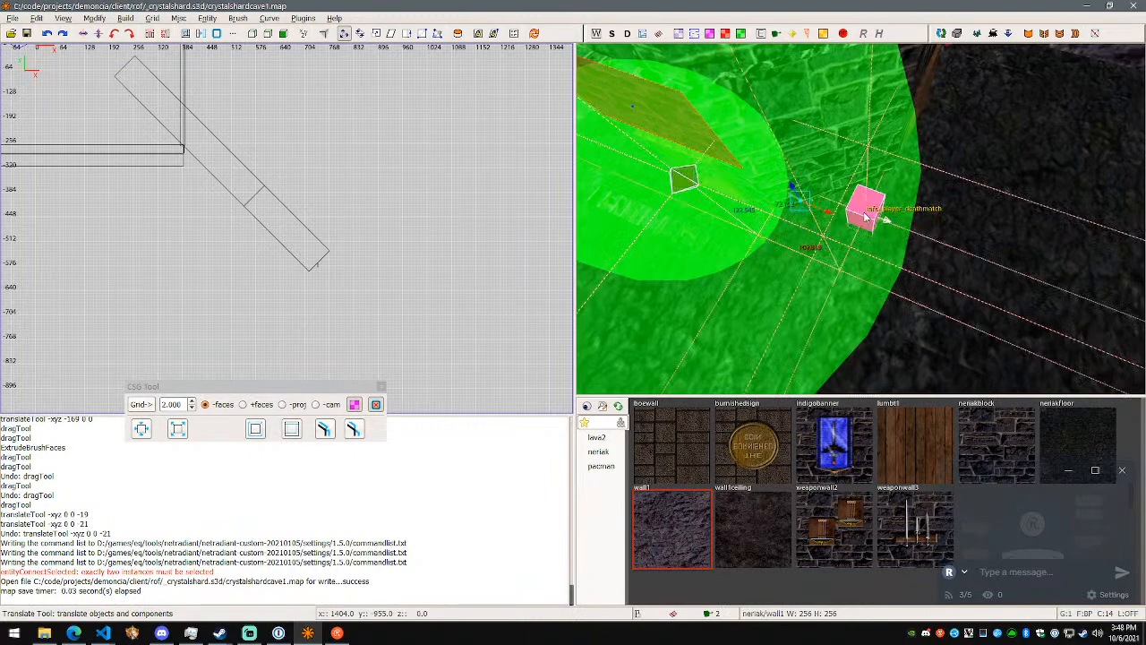
key("ctrl+k")
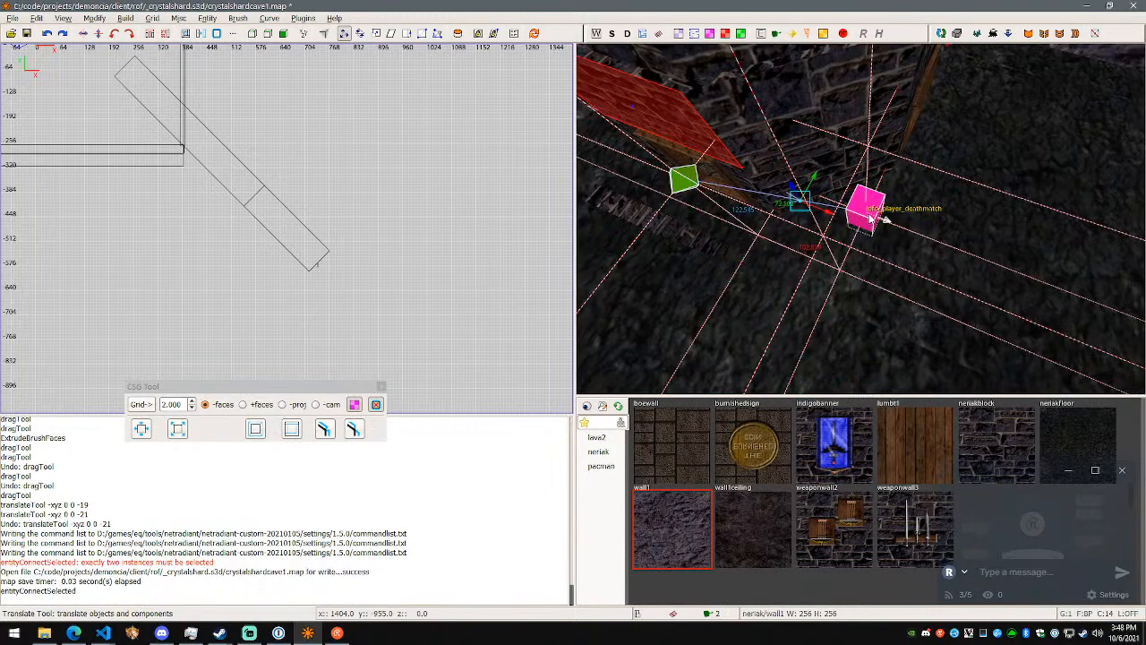
- Try moving the two linked entities by 0 -48 0, and undo both the move and the connection
right_click(869, 218)
key("d")
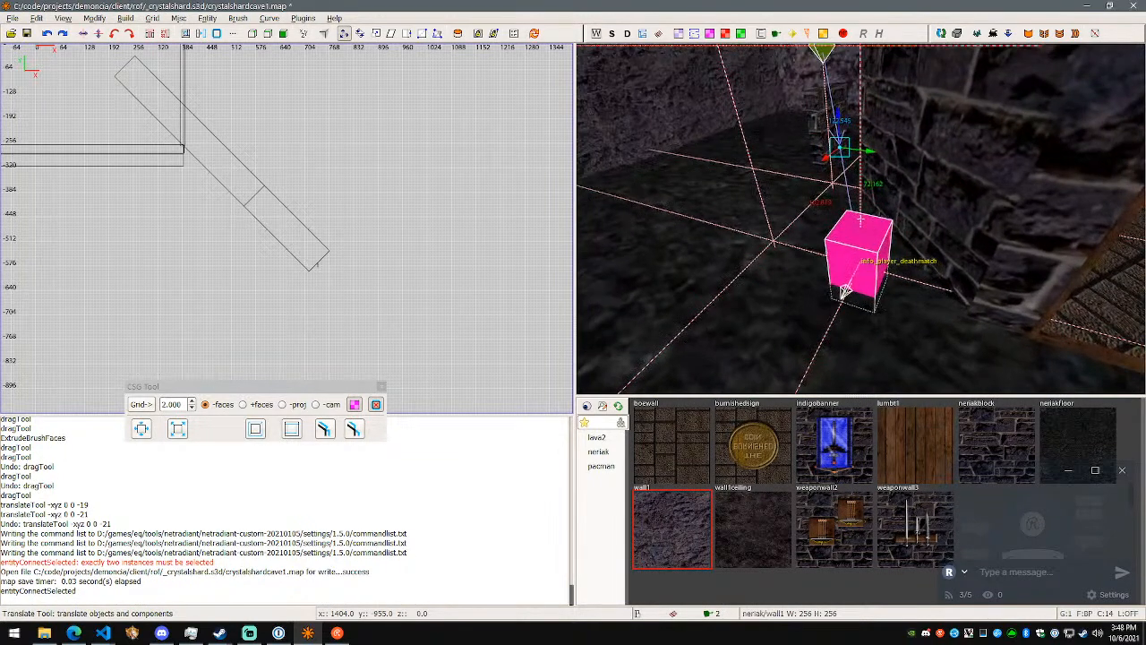
right_click(859, 220)
left_click_drag(839, 198, 803, 216)
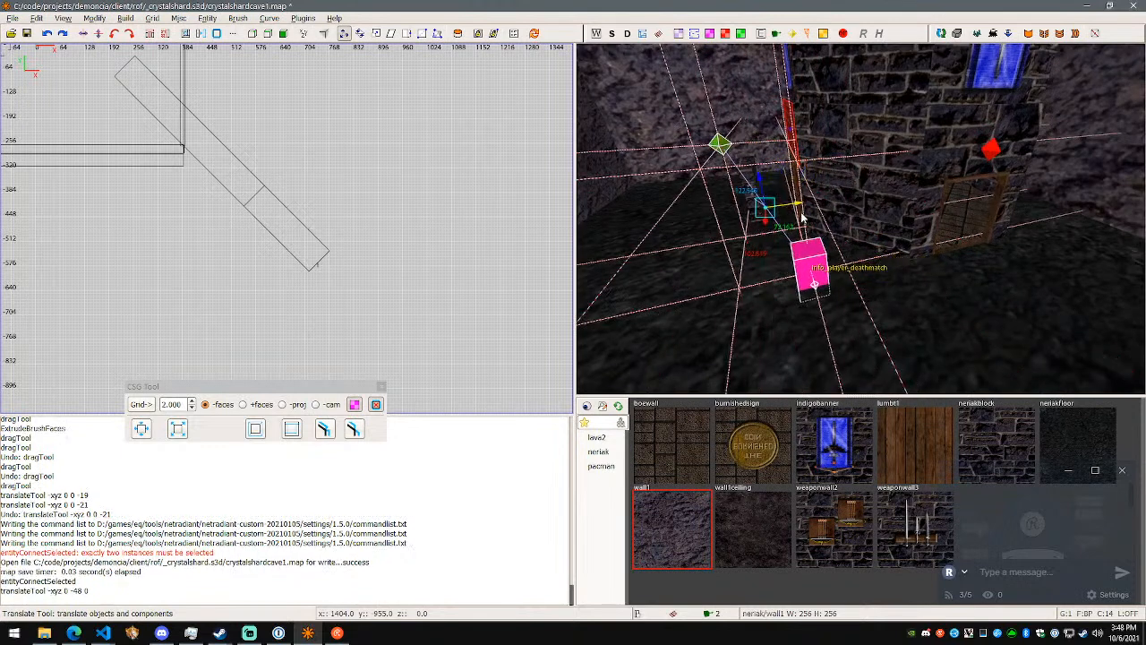
key("ctrl+z")
key("ctrl+z")
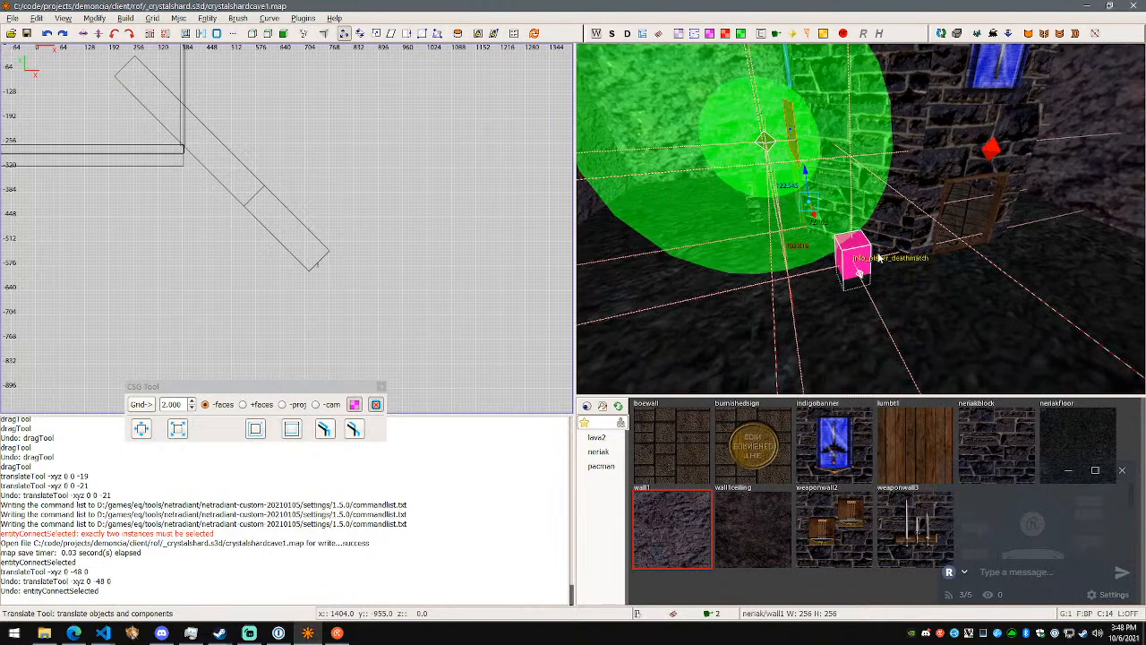
- Switch to the Visual Studio Code notes and add the line "(GroupEntities) (En)" above ClipperClip
key("alt+Tab")
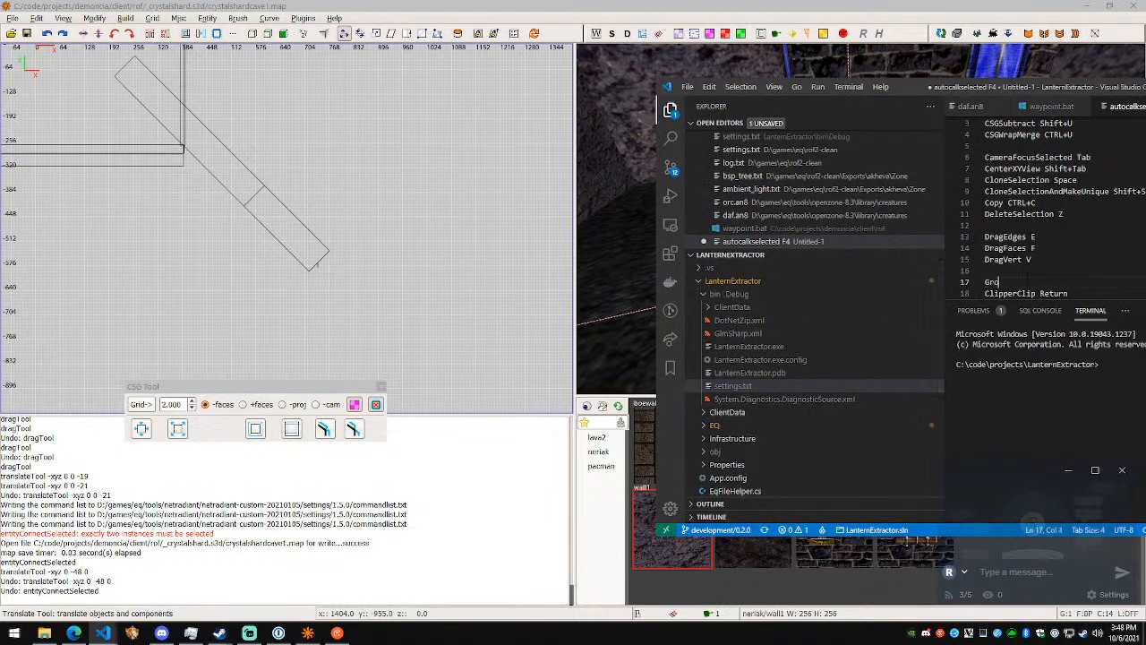
type("ities (En")
key("Left")
key("Left")
key("Left")
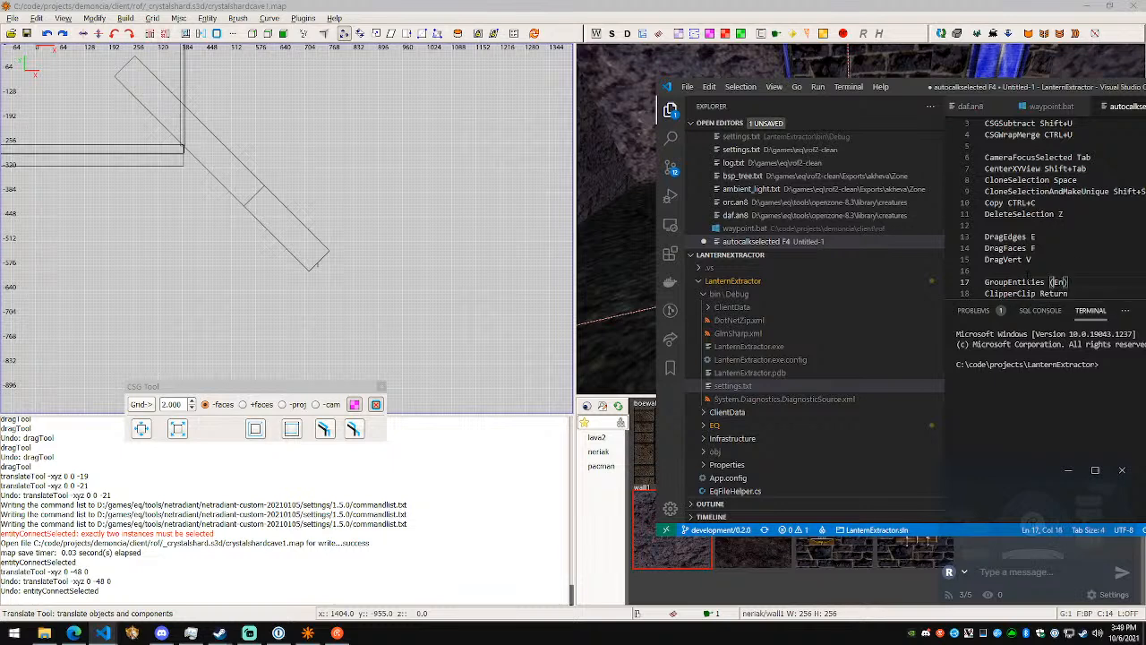
key("Left")
type(")")
key("Home")
type("(")
- Reposition the Visual Studio Code window over the middle of the screen and make it taller to review the notes
key("Page_Down")
scroll(1048, 206, "up", 4)
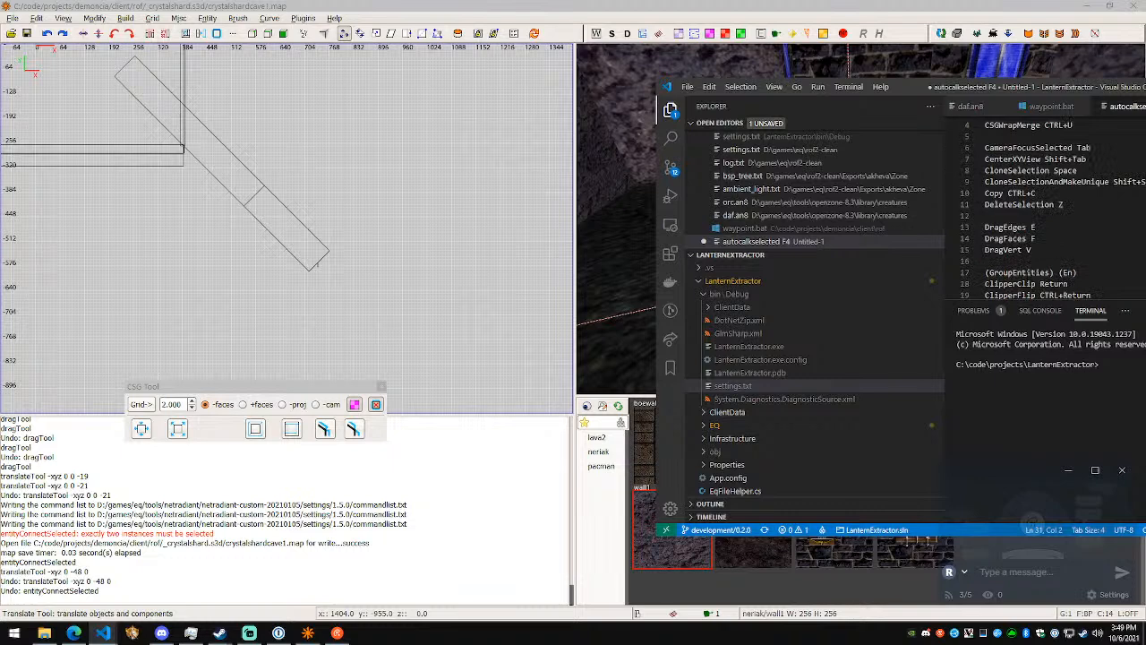
left_click(1062, 204)
left_click_drag(1060, 88, 823, 82)
scroll(837, 193, "up", 1)
scroll(829, 224, "down", 7)
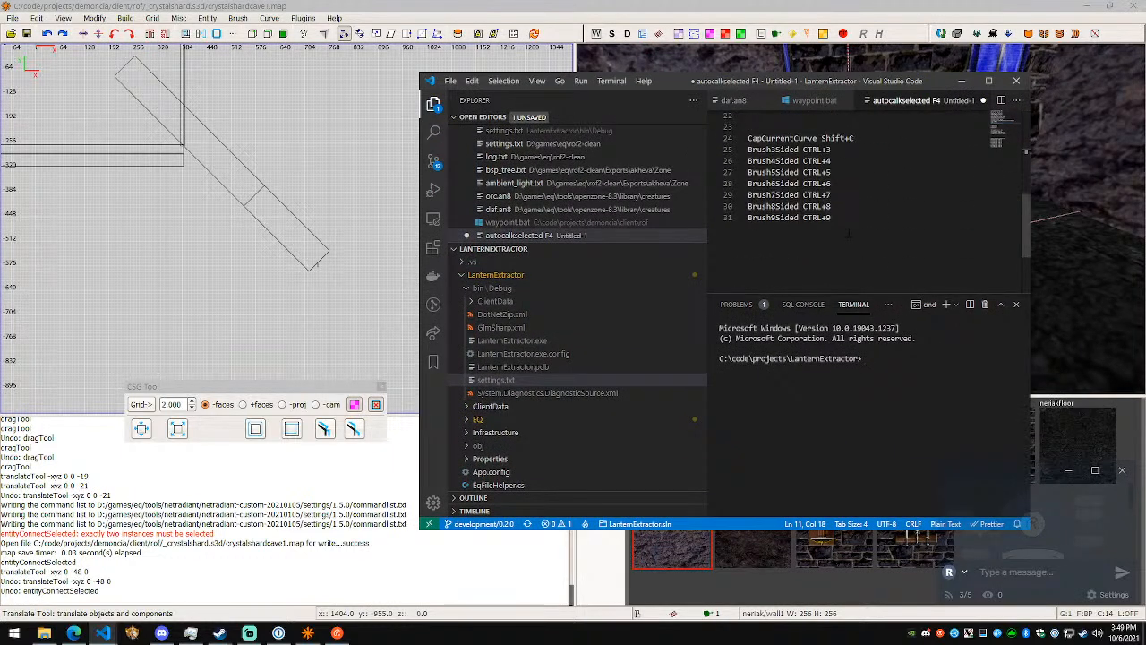
scroll(830, 224, "up", 4)
scroll(837, 197, "up", 4)
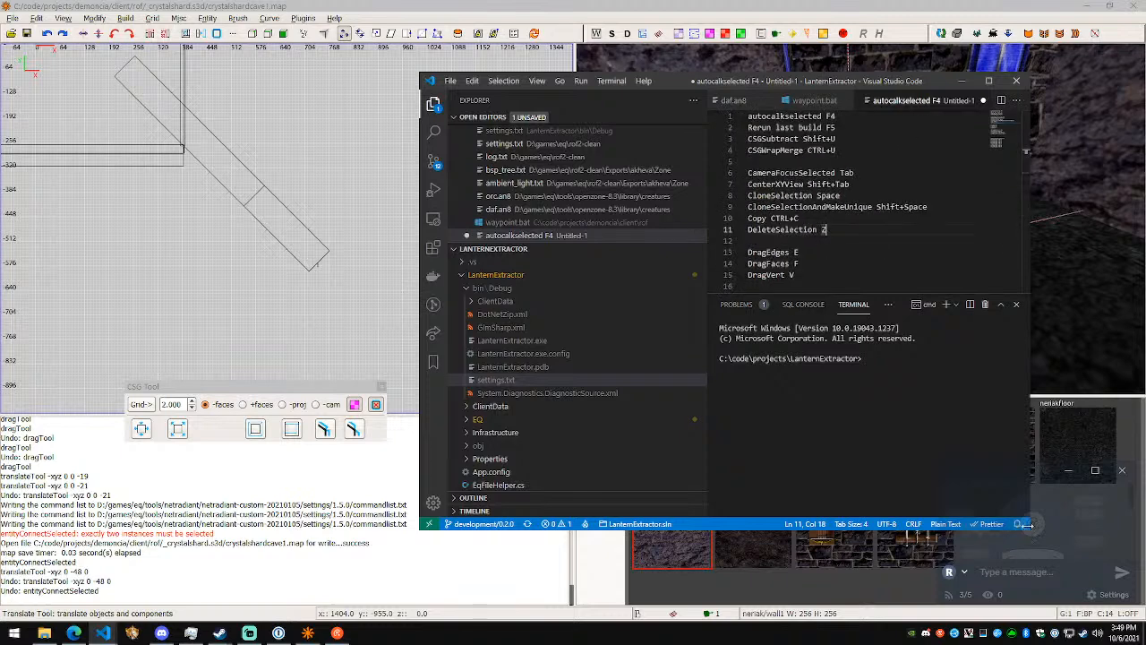
left_click_drag(1028, 525, 1028, 592)
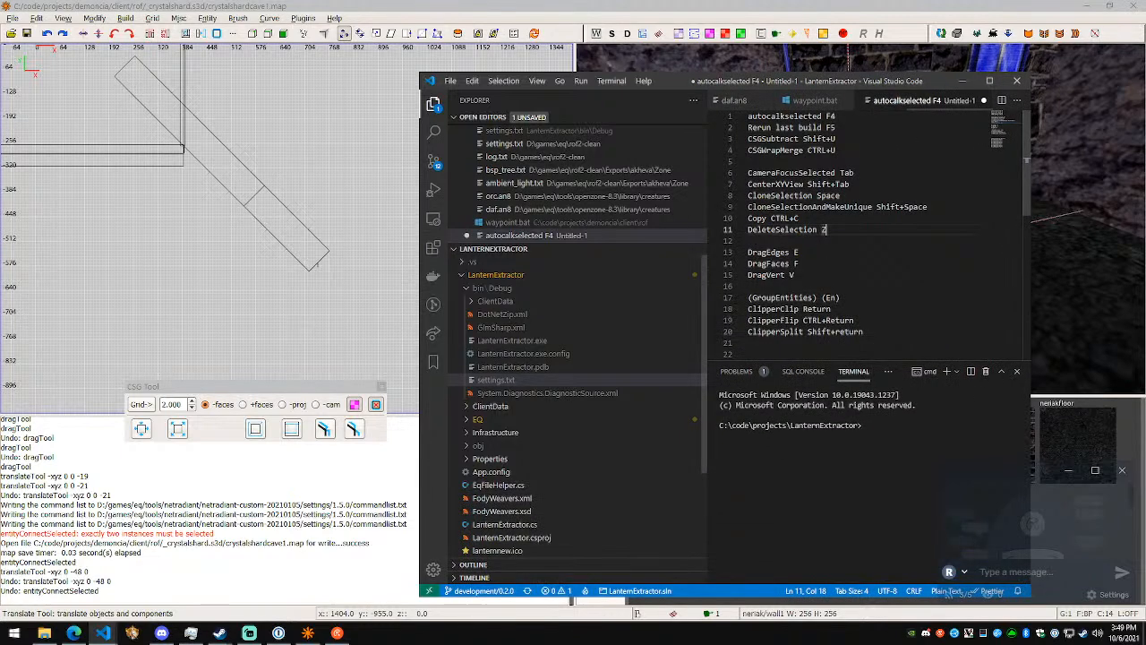
- Replace "(En)" on the GroupEntities line with the shortcut Ctrl+K
key("BackSpace")
key("BackSpace")
type("Ctrl+K")
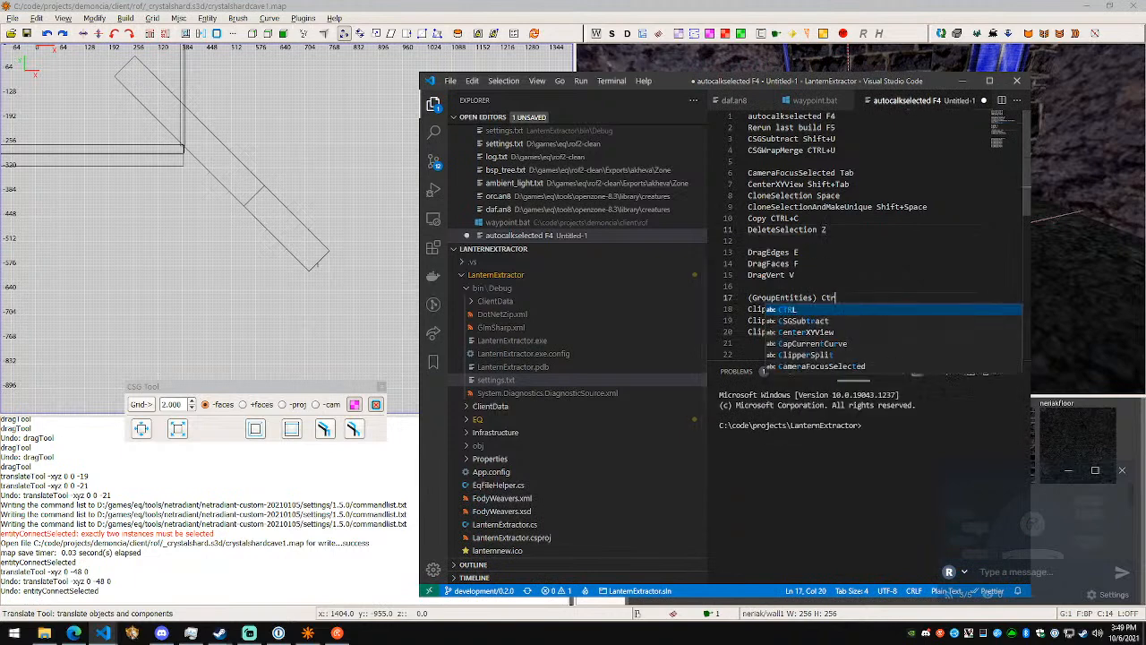
key("Home")
type("e")
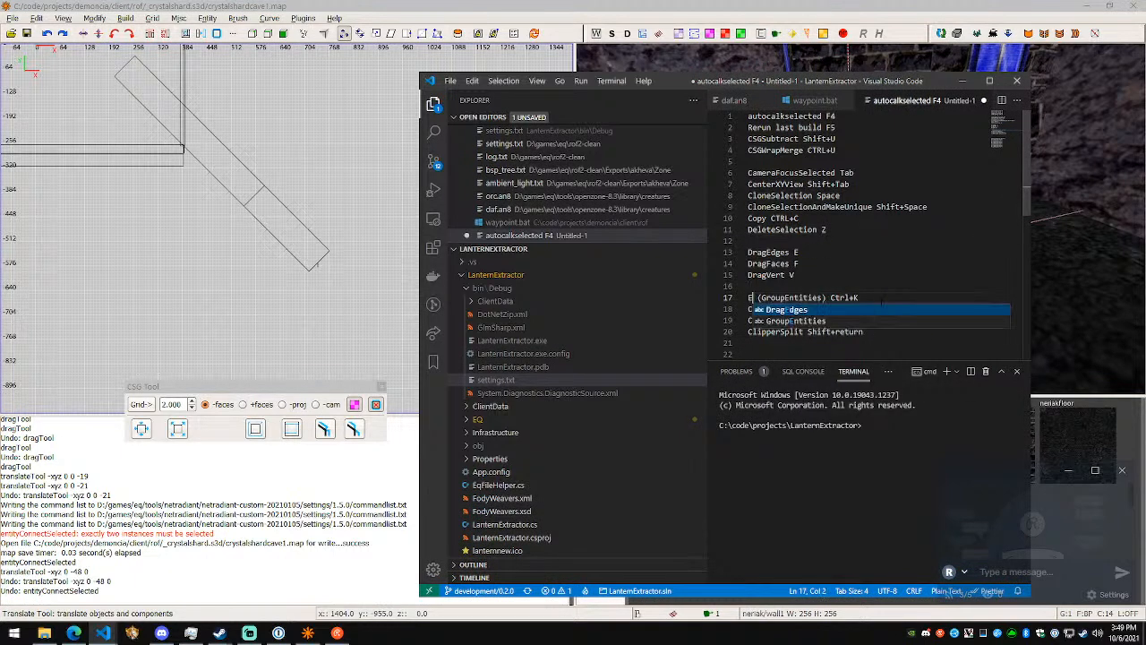
key("BackSpace")
- Look up EntitiesConnect in NetRadiant's mapped commands and write "EntitiesConnect" before (GroupEntities) in the notes
key("alt+Tab")
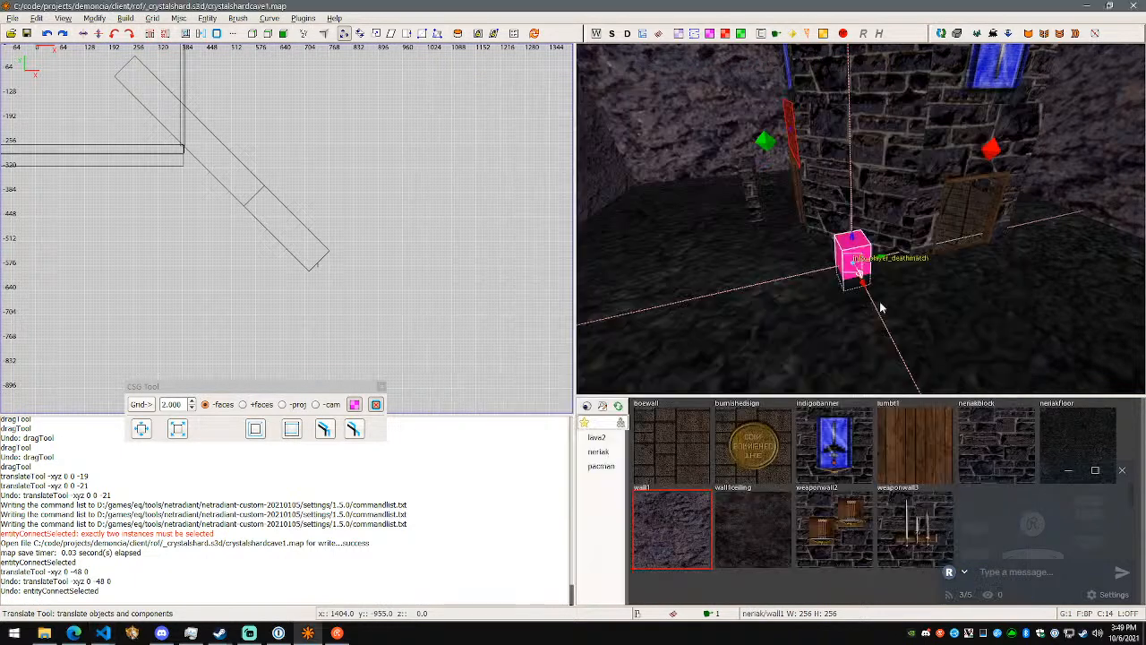
left_click(36, 17)
left_click(150, 311)
scroll(529, 326, "down", 12)
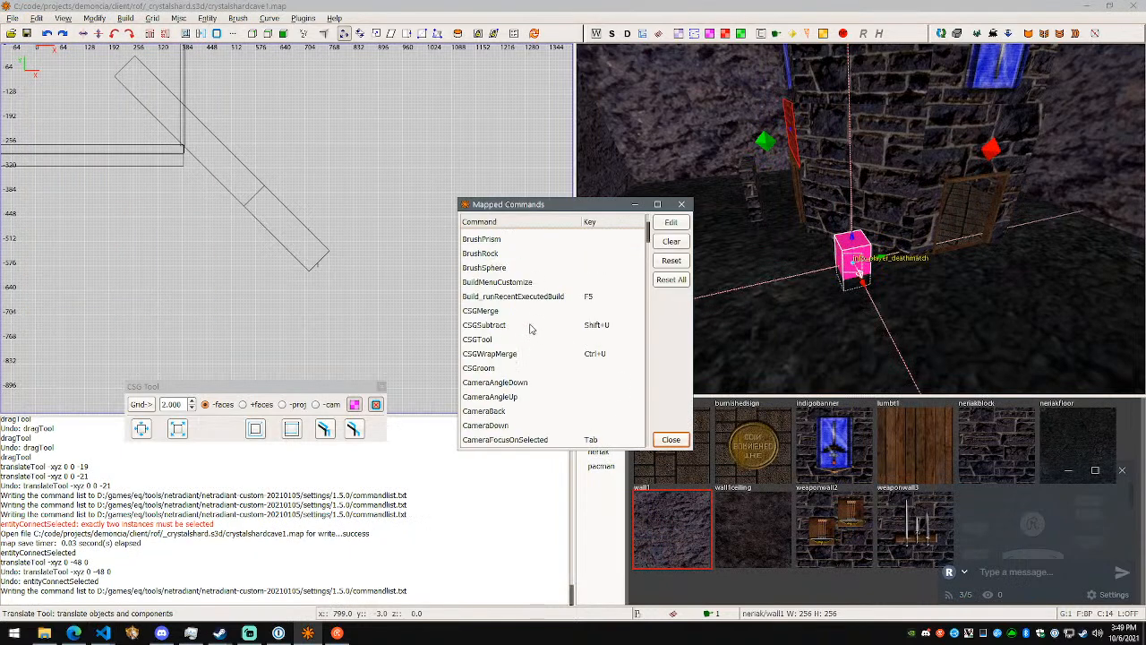
scroll(554, 329, "down", 15)
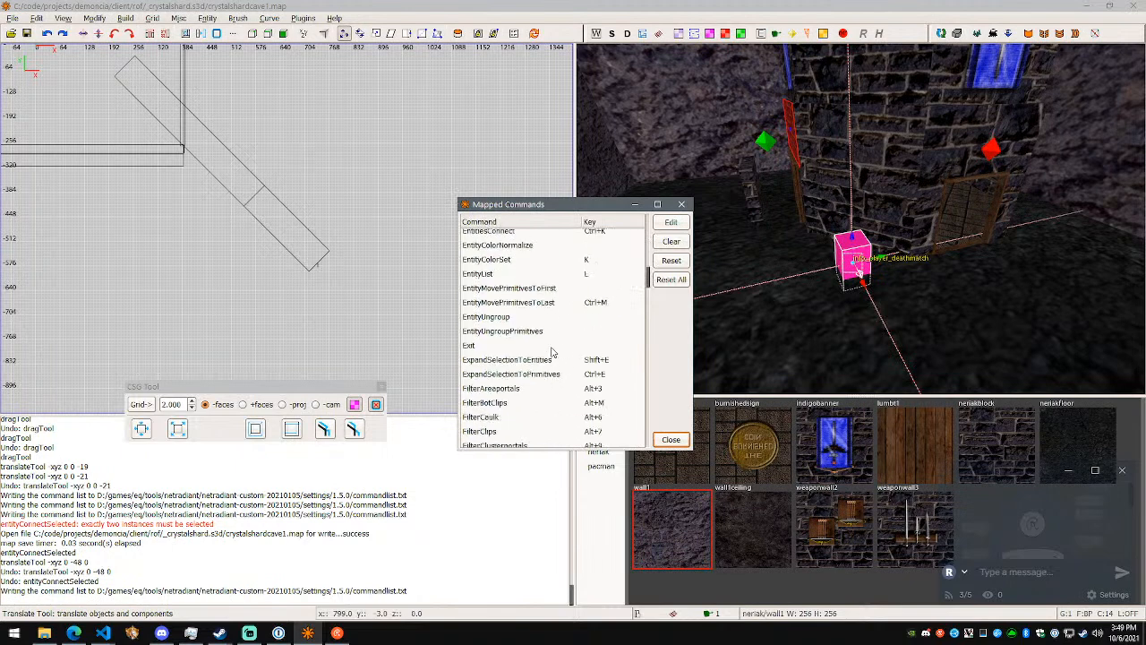
scroll(553, 351, "up", 1)
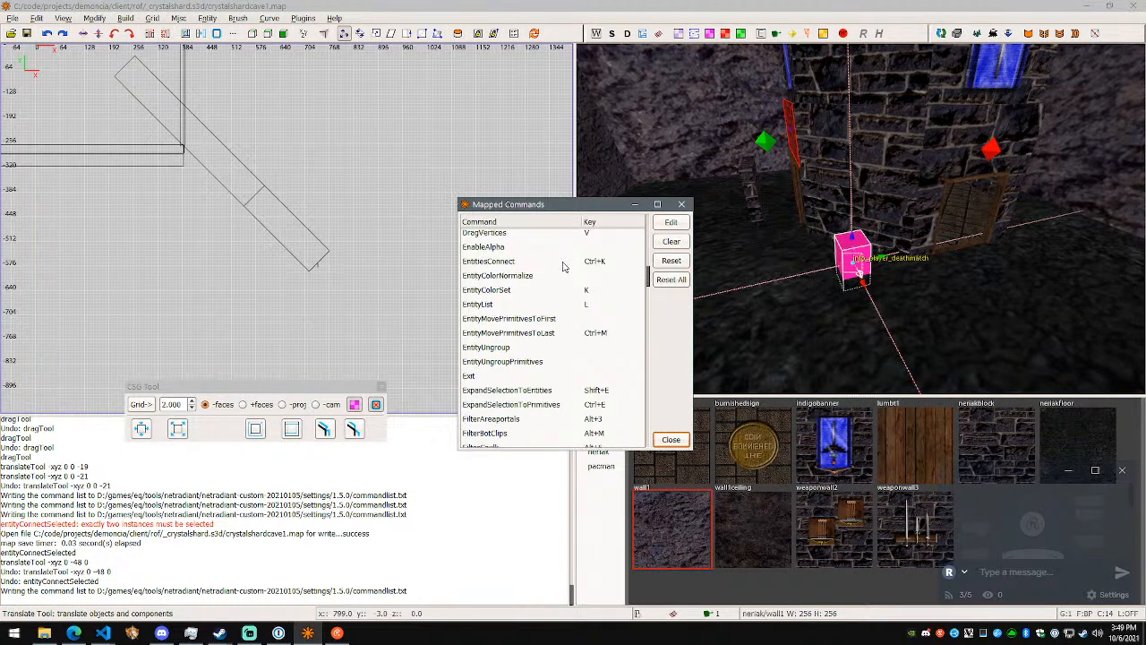
key("alt+Tab")
type("EntitiesConnect")
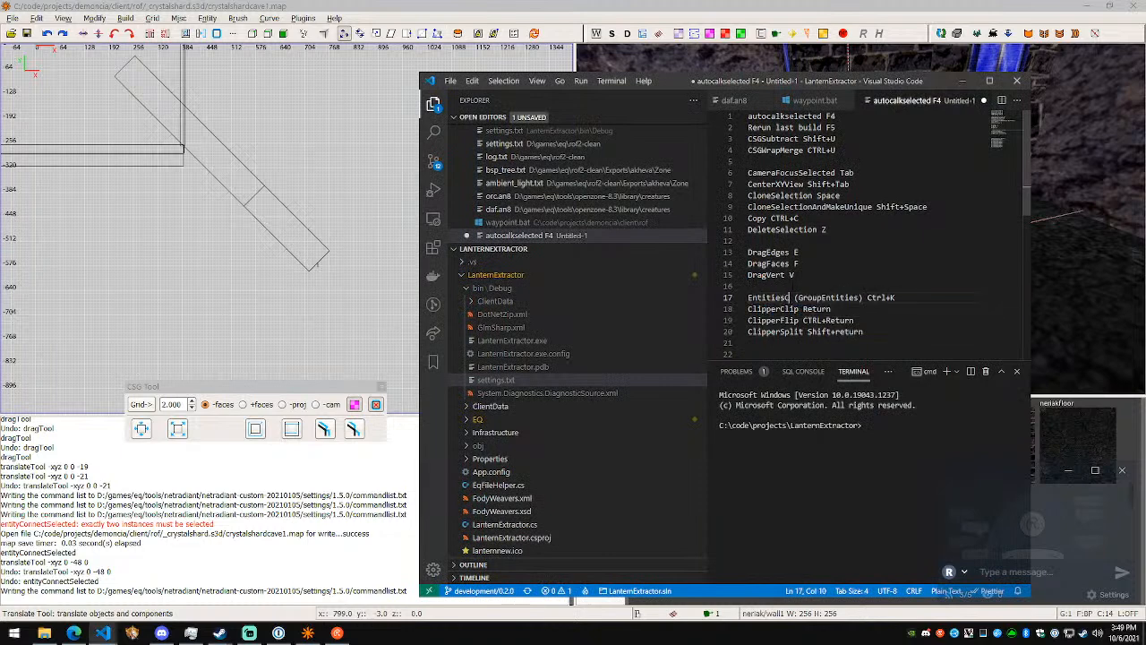
- Return to NetRadiant's mapped commands and examine the entity commands from EntitiesConnect to EntityUngroupPrimitives
key("alt+Tab")
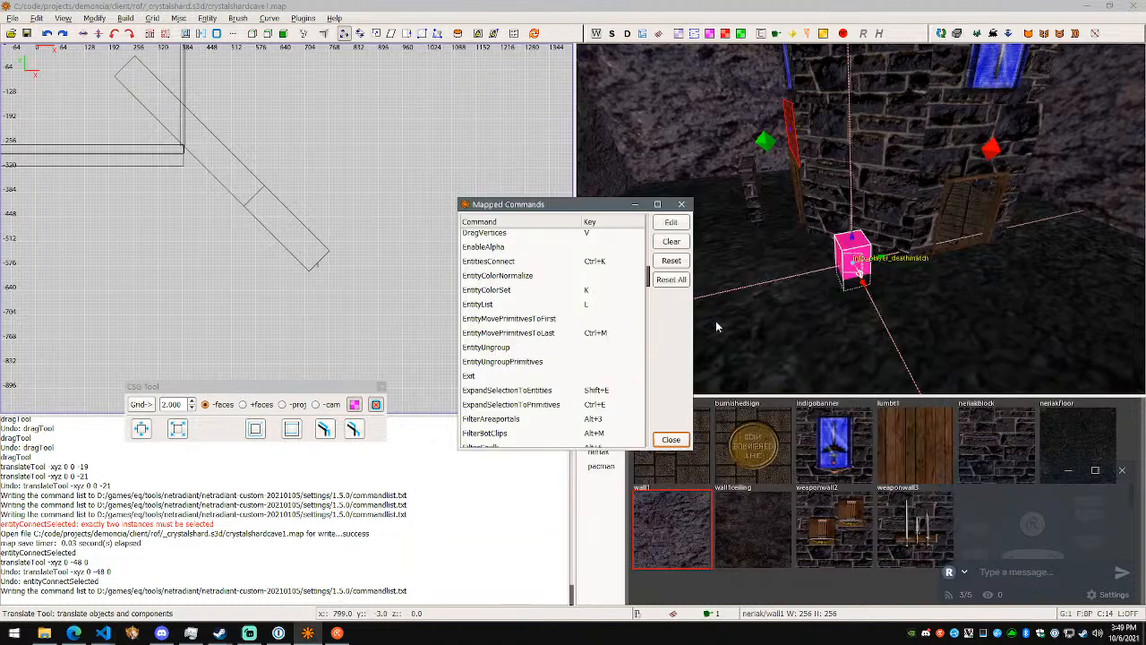
left_click(560, 350)
left_click(563, 363)
left_click(568, 347)
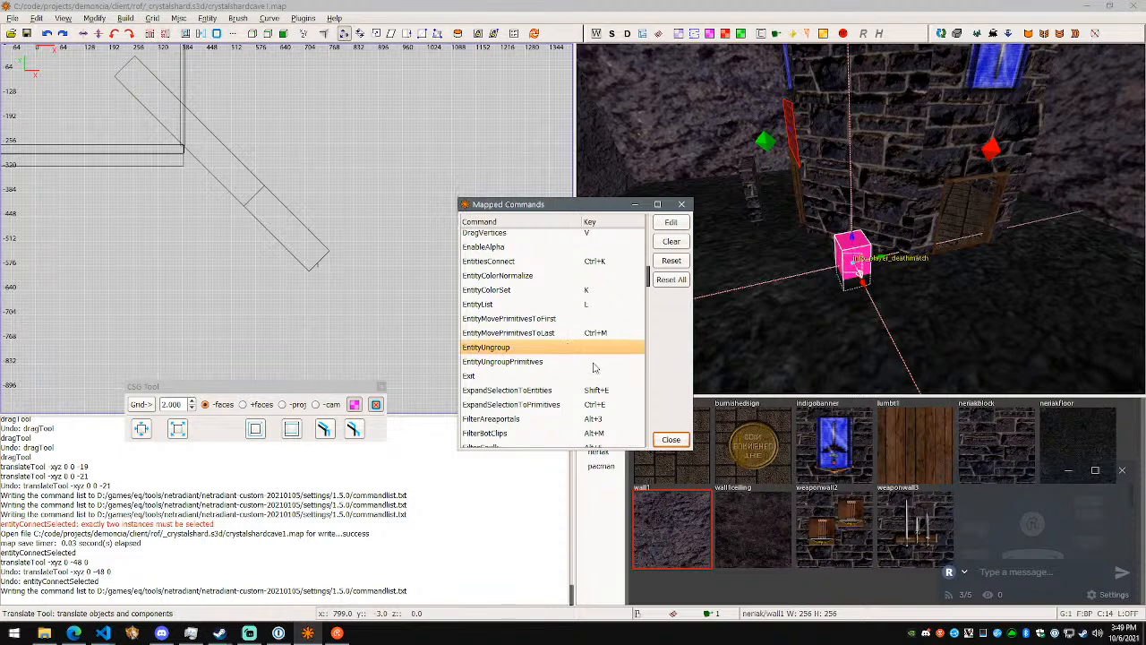
key("Up")
key("Up")
key("Down")
key("Down")
left_click(550, 275)
left_click(549, 261)
left_click(557, 348)
left_click(525, 265)
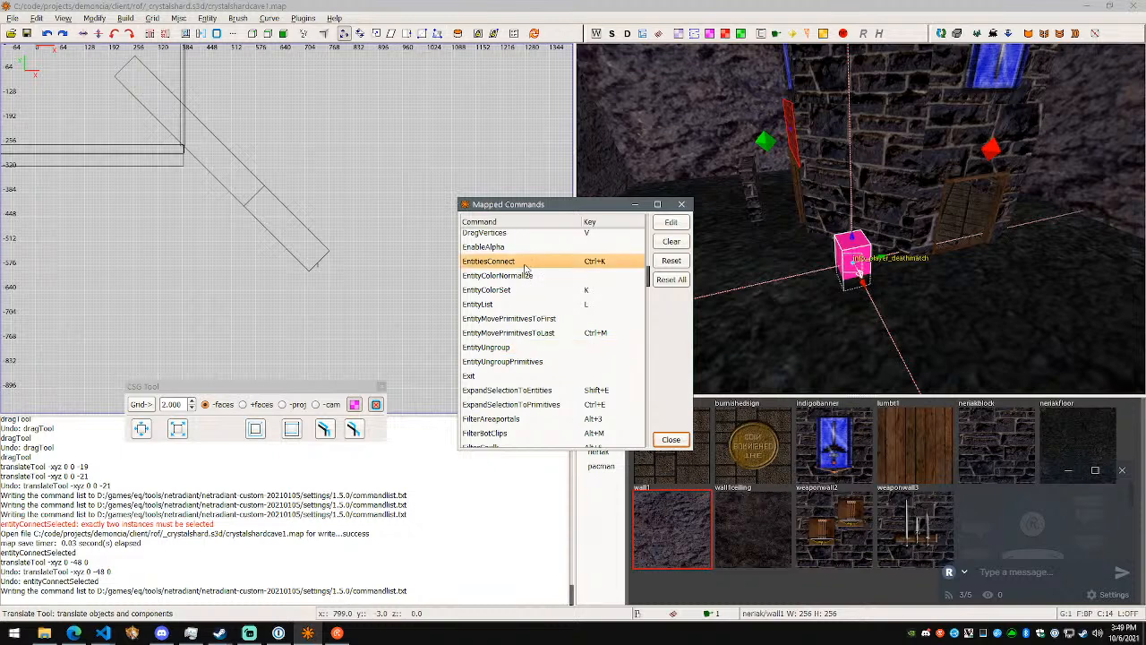
left_click(531, 347)
- Check the ExpandSelectionToEntities shortcut and add "ExpandSelectionToEntities Shift+E" below Brush9Sided in the Visual Studio Code notes
scroll(555, 353, "down", 1)
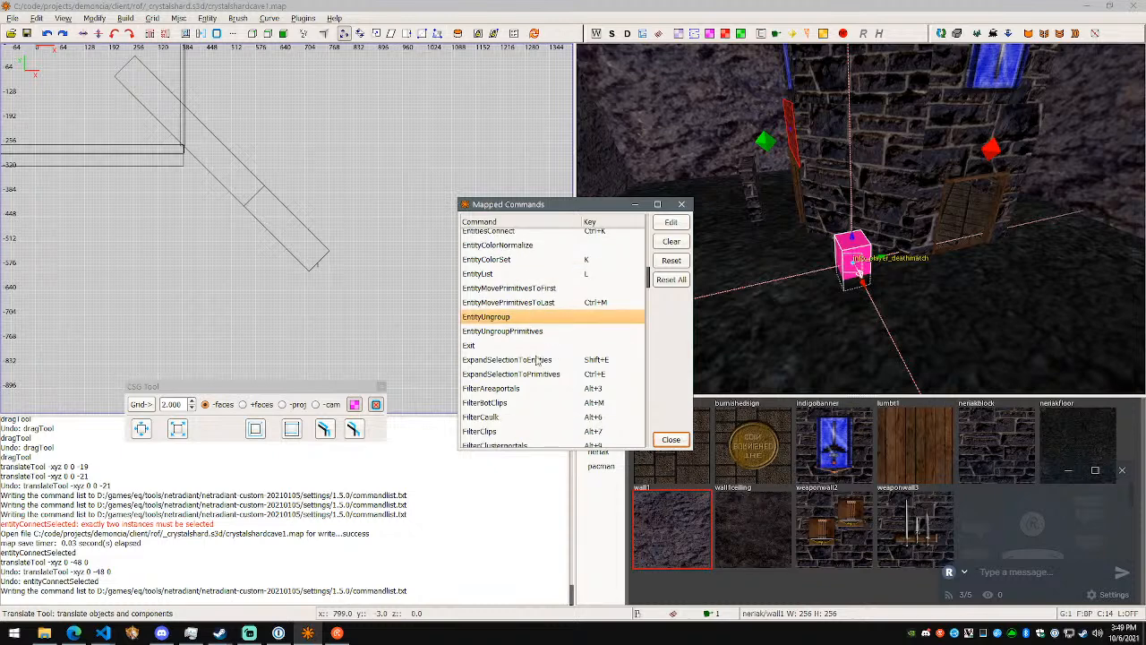
left_click(550, 362)
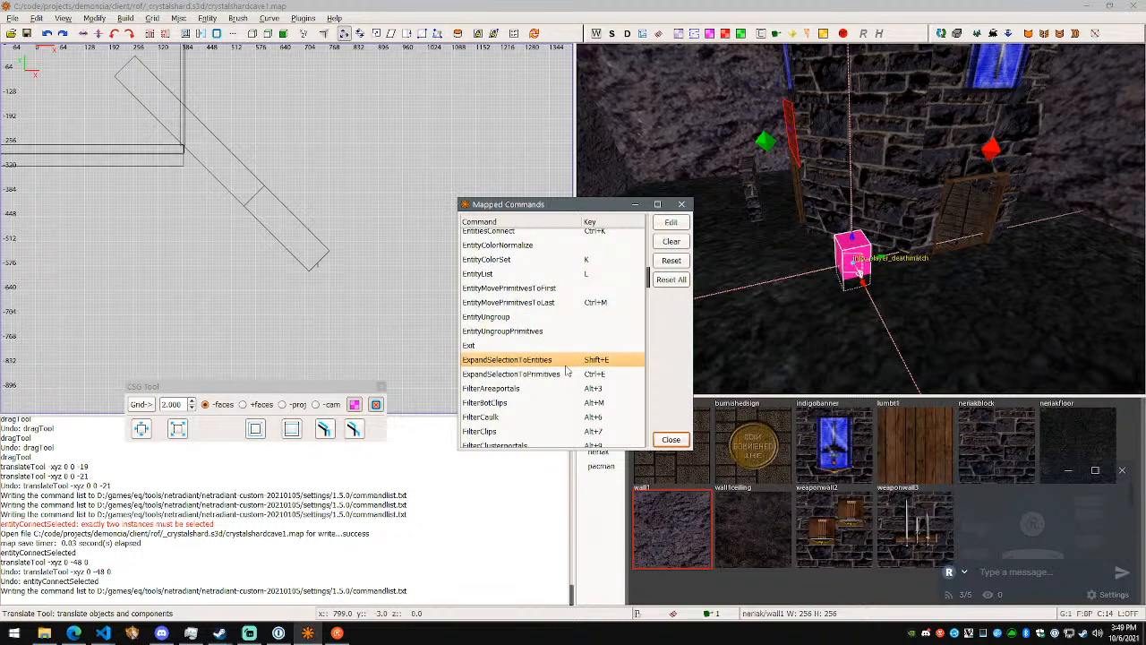
scroll(566, 369, "down", 1)
left_click(586, 344)
left_click(576, 360)
left_click(593, 330)
key("alt+Tab")
scroll(754, 344, "down", 4)
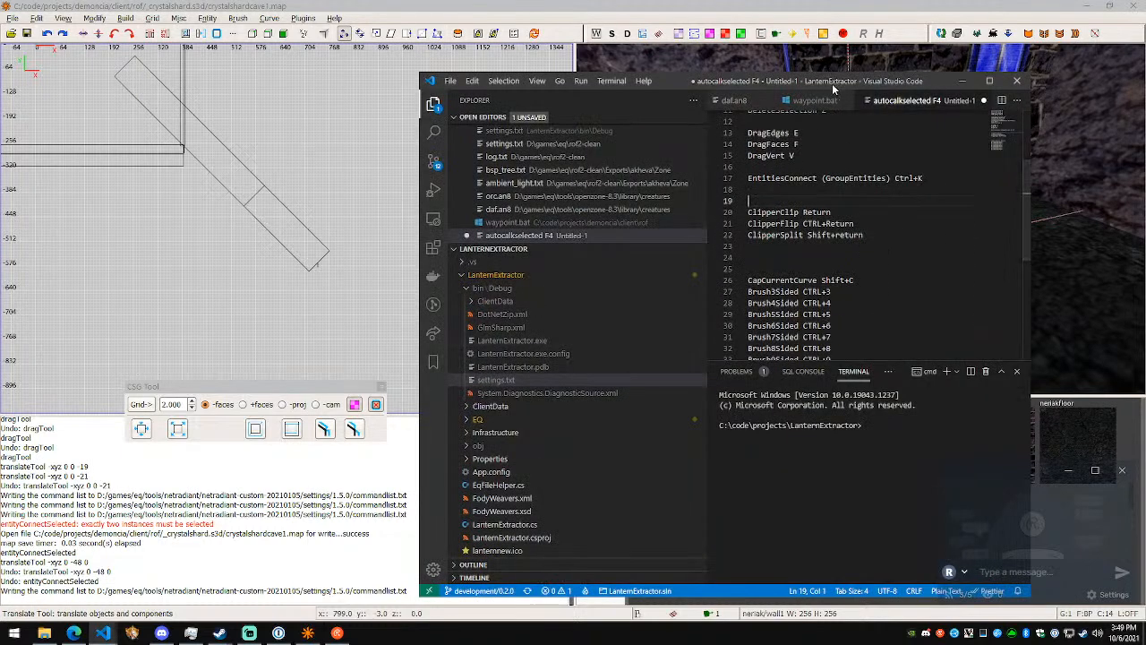
left_click_drag(828, 81, 989, 89)
scroll(993, 260, "down", 3)
left_click(994, 277)
key("Return")
type("ExpandSelectionToEntities Shift+E")
- Duplicate the ExpandSelectionToEntities line and change the copy to "ExpandSelectionToPrimitives CTRL+E"
key("Return")
type("ExpandSelectionToEntities ShifT+E")
key("ctrl+Left")
key("ctrl+Left")
key("Left")
key("BackSpace")
key("BackSpace")
key("BackSpace")
key("BackSpace")
key("BackSpace")
key("BackSpace")
key("BackSpace")
key("BackSpace")
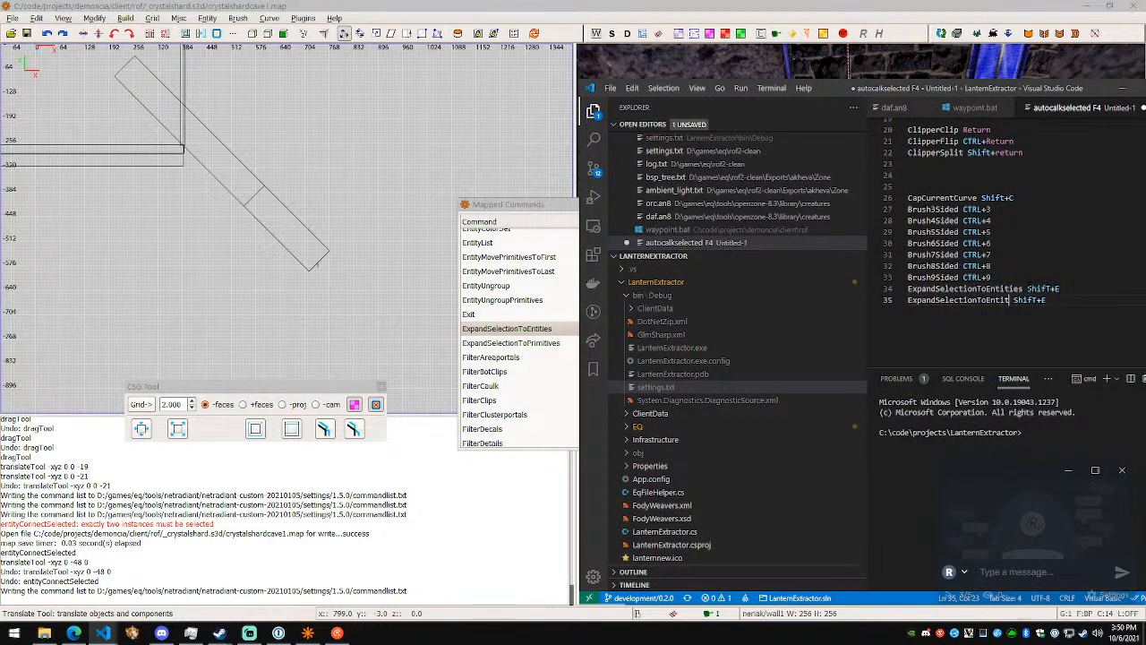
type("Primitives")
key("alt+Tab")
key("alt+Tab")
key("ctrl+shift+Left")
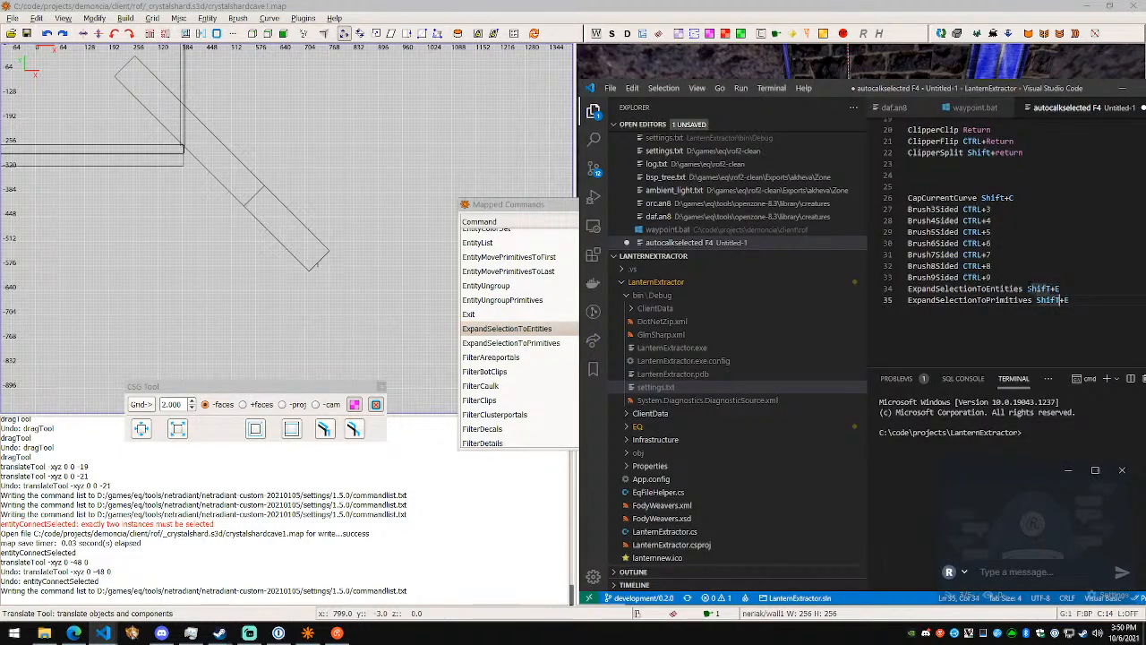
key("alt+Tab")
key("alt+Tab")
type("CTR")
key("Tab")
key("Up")
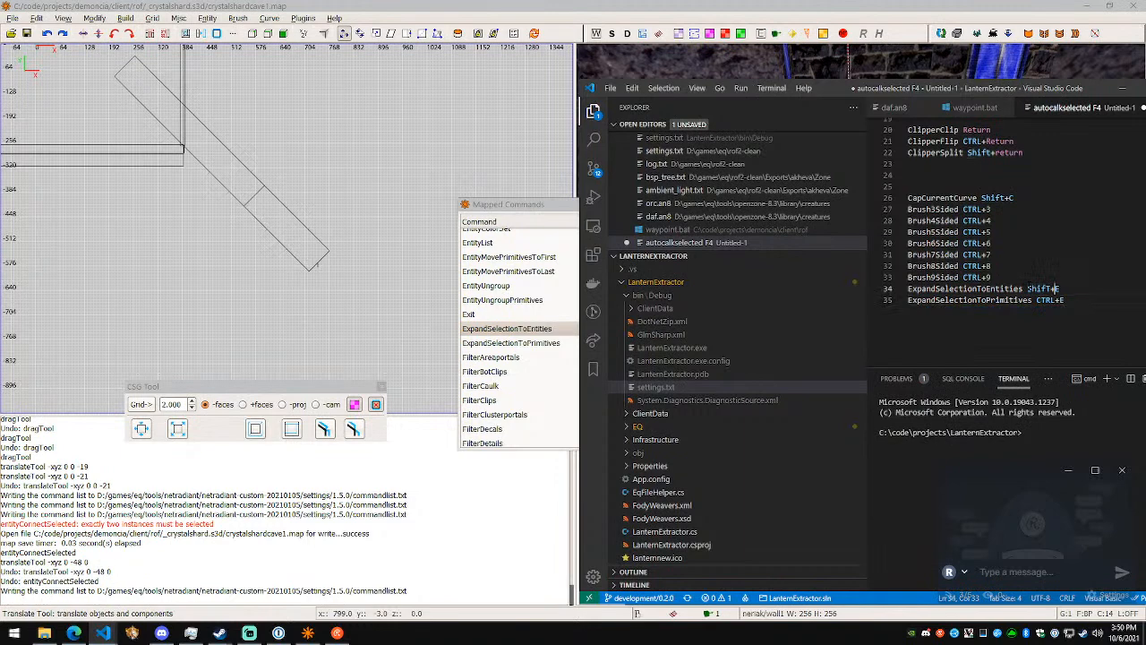
- Return to NetRadiant's mapped commands and examine the filter commands from FilterAreaportals to FilterPatches
key("alt+Tab")
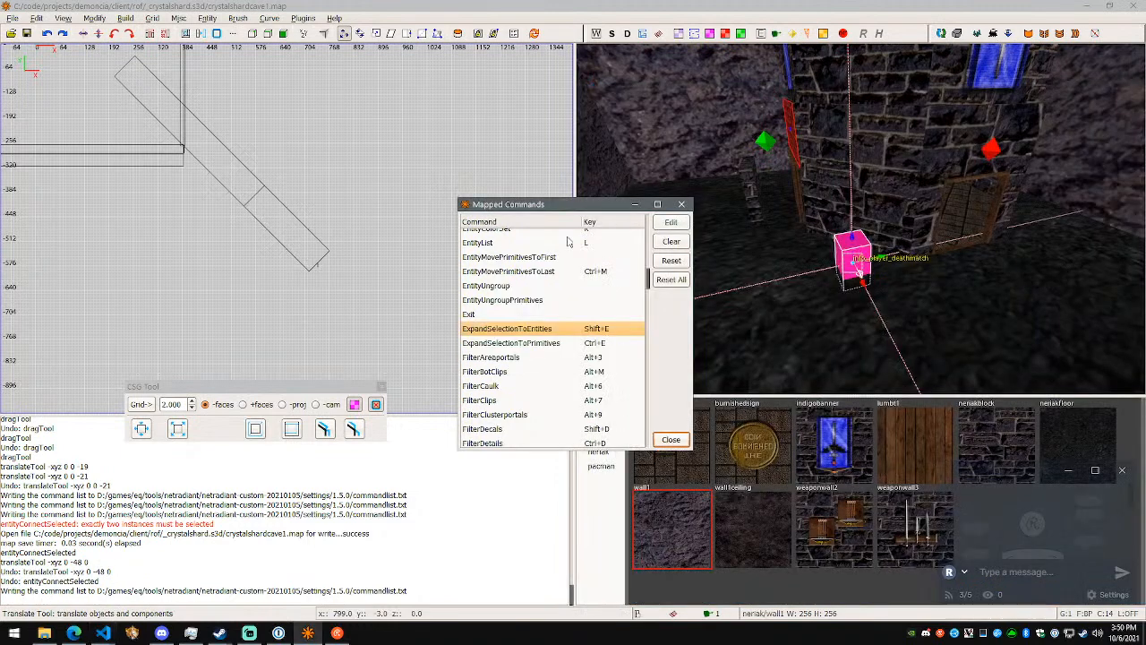
left_click(553, 361)
scroll(550, 367, "down", 3)
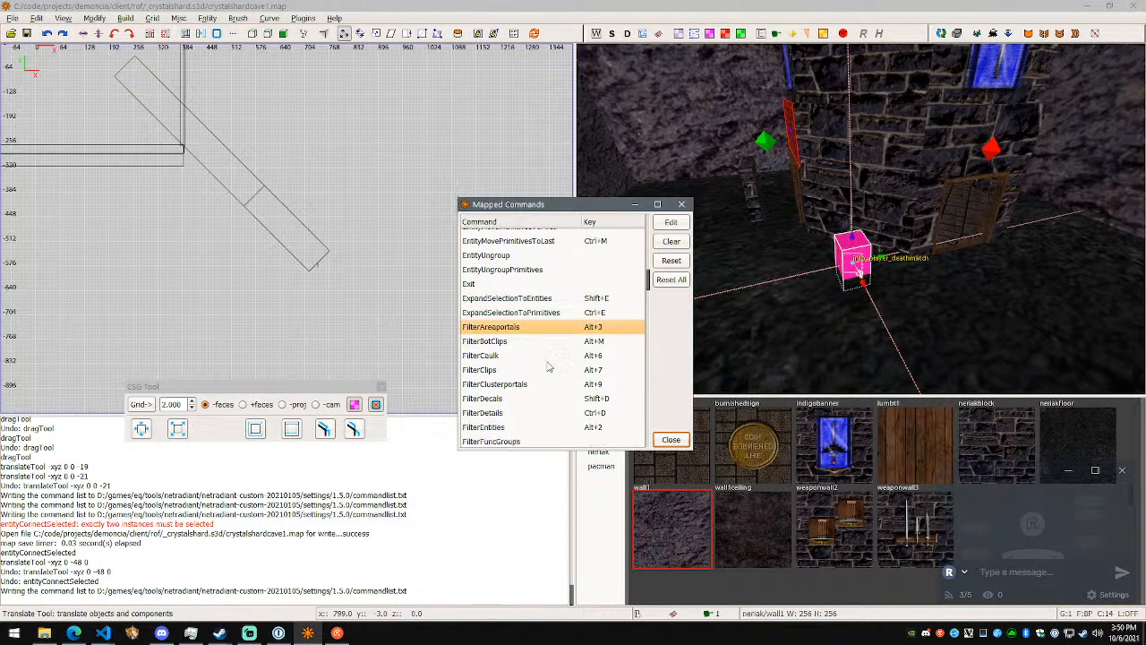
left_click(545, 367)
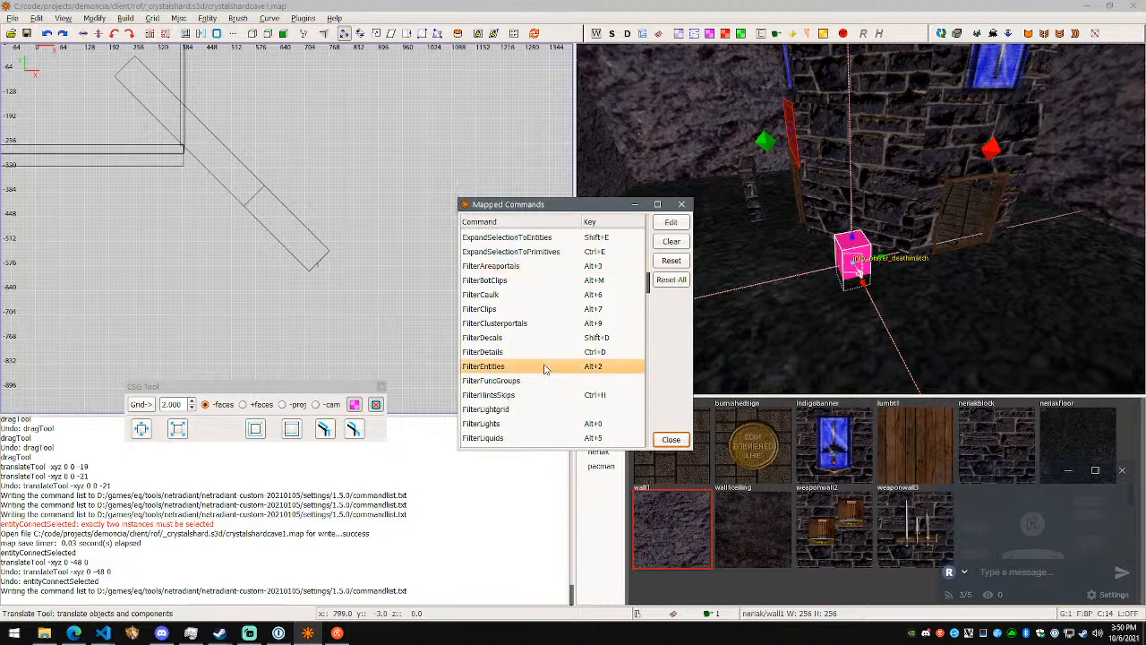
scroll(544, 367, "down", 1)
left_click(544, 367)
scroll(545, 367, "down", 1)
left_click(545, 364)
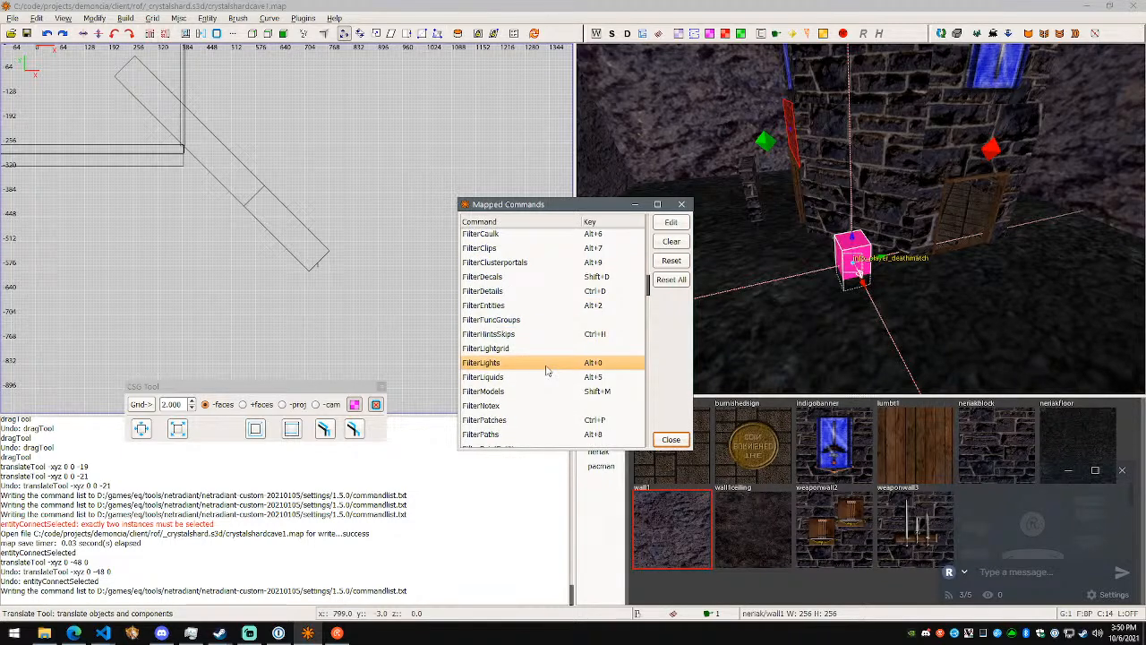
scroll(547, 371, "down", 1)
left_click(553, 357)
left_click(548, 370)
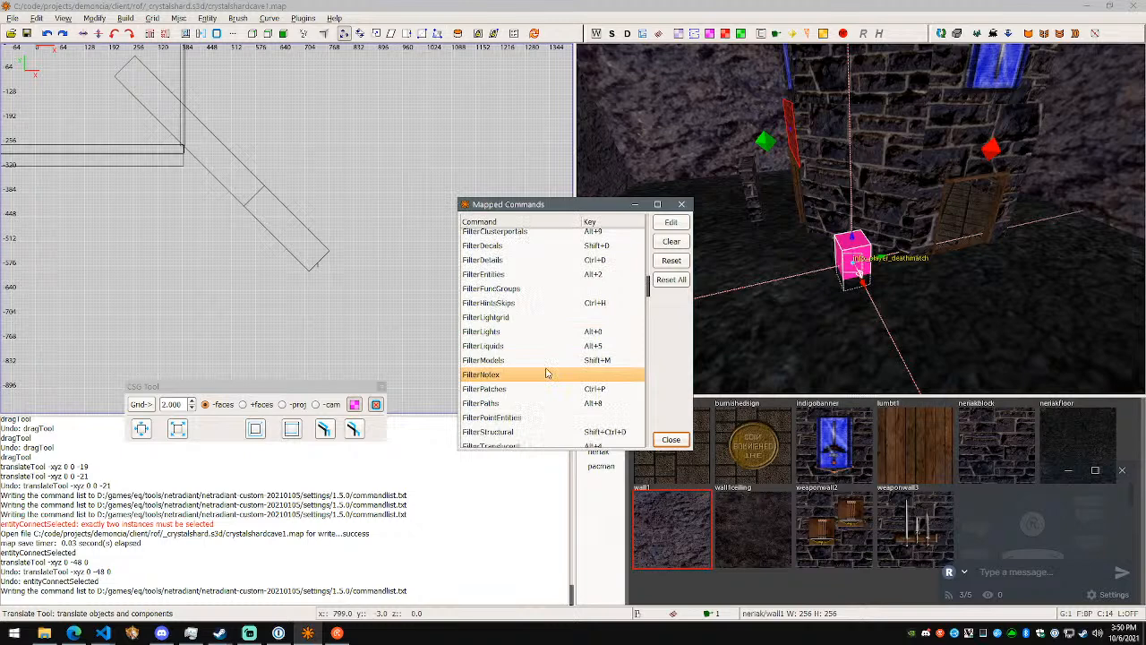
left_click(548, 362)
scroll(549, 360, "down", 1)
left_click(550, 361)
scroll(549, 366, "down", 1)
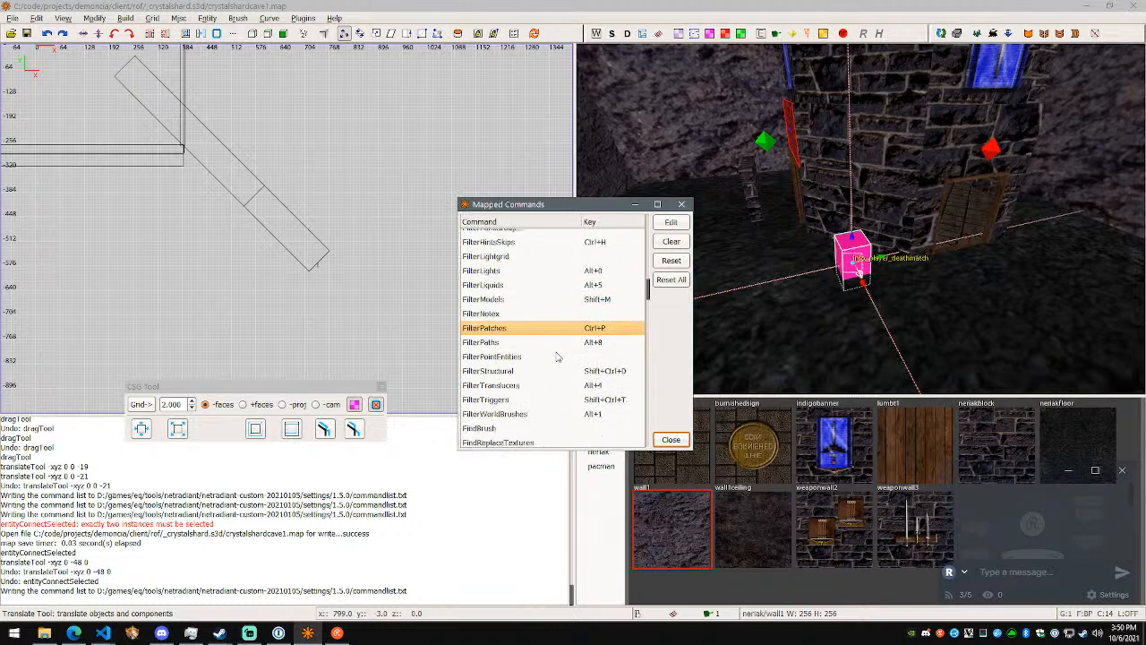
- Examine the mapped commands from FilterPaths to FitTexture and their shortcuts
left_click(555, 348)
left_click(561, 382)
left_click(560, 374)
scroll(558, 376, "down", 2)
left_click(567, 340)
left_click(563, 357)
scroll(563, 358, "down", 1)
left_click(559, 374)
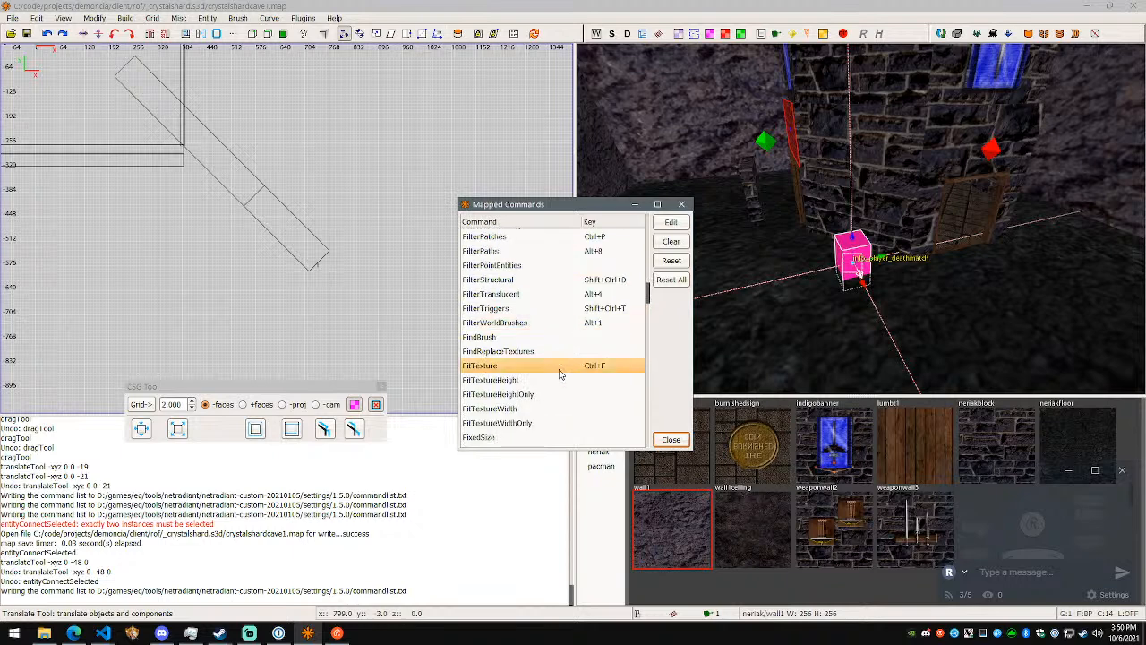
- Add "FitTexture CTRL+F" below the Clipper lines in the Visual Studio Code notes, separated by a blank line
scroll(559, 374, "down", 1)
key("alt+Tab")
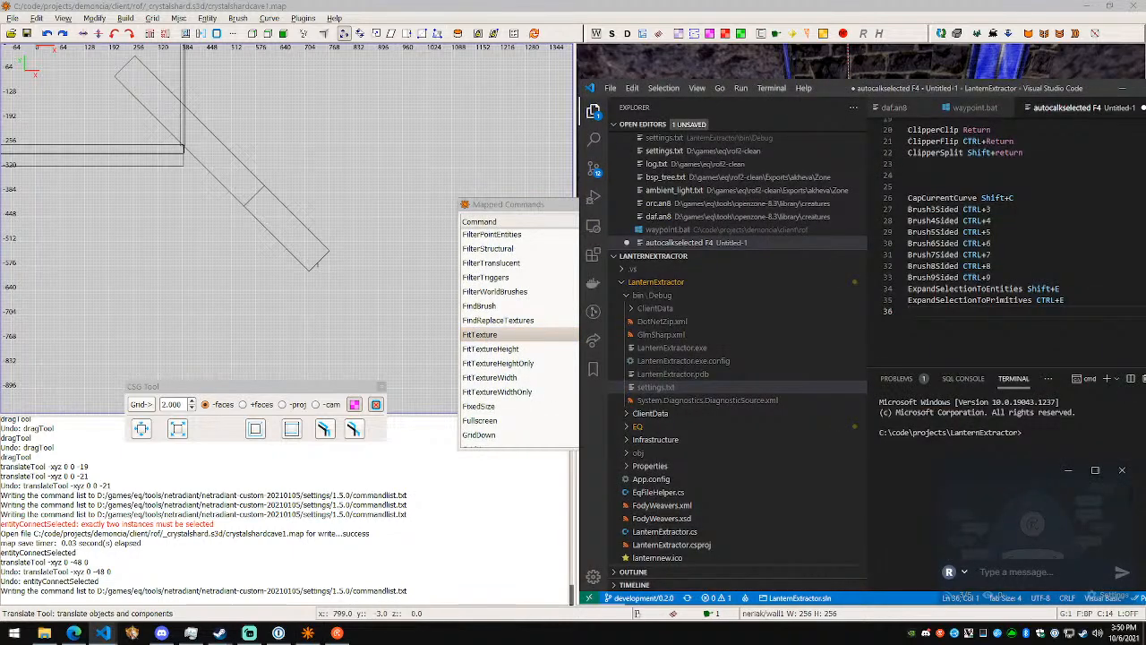
left_click(910, 175)
scroll(1012, 242, "up", 4)
type("FitTexture CTRL+F")
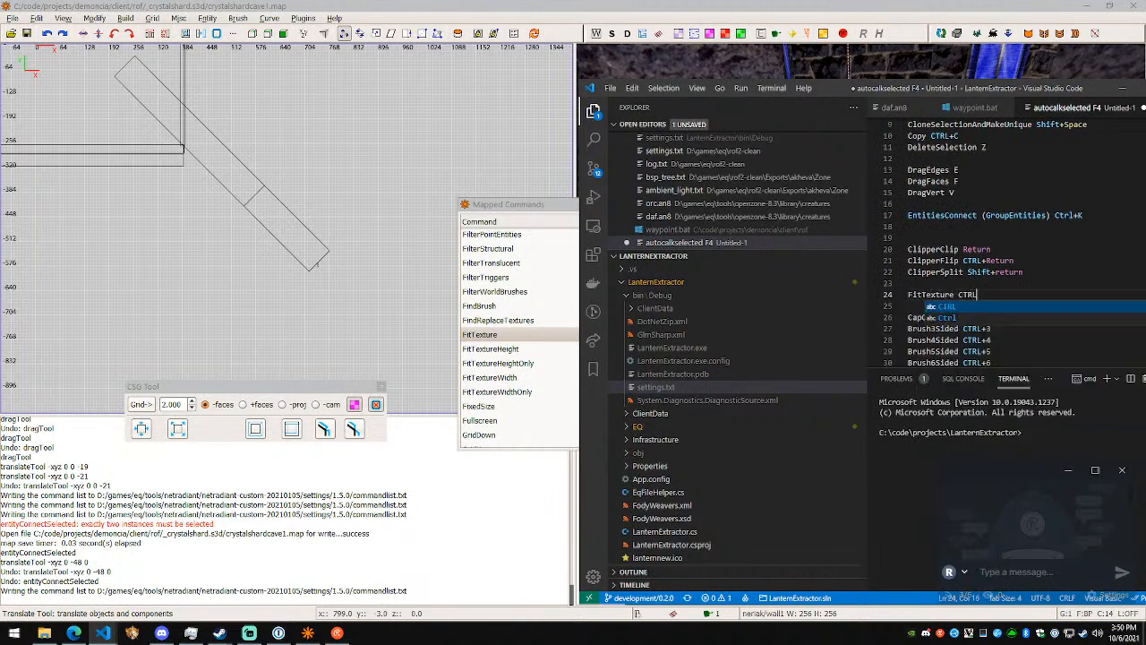
- Return to NetRadiant's mapped commands and examine the entries from FitTextureHeight to HideSelected
key("alt+Tab")
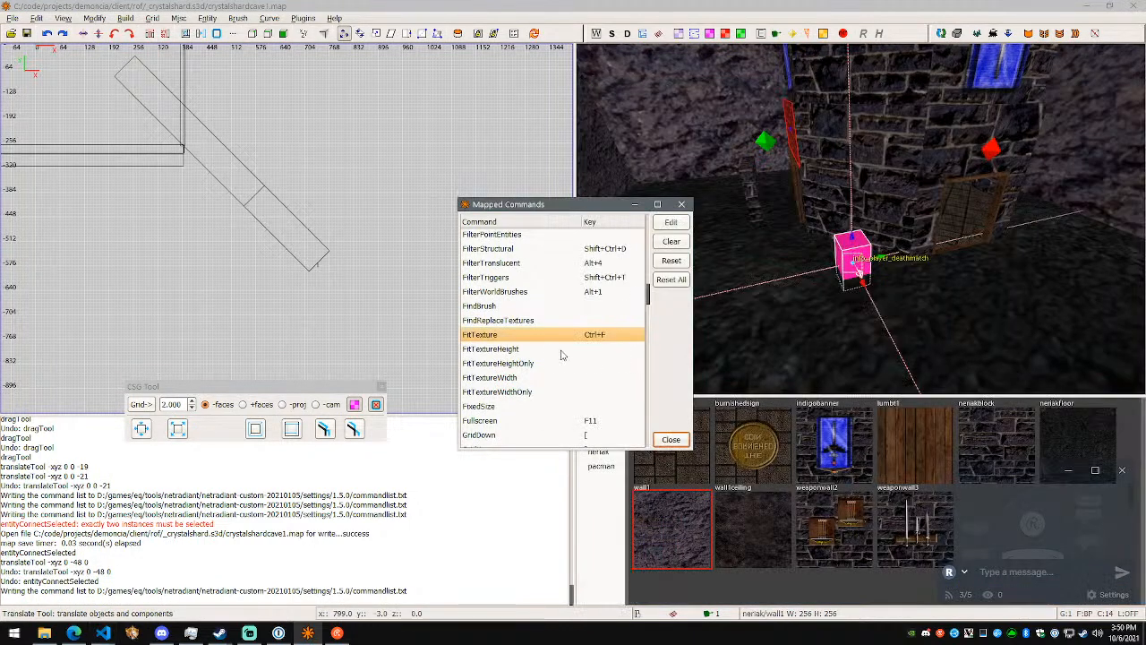
left_click(546, 349)
left_click(545, 365)
left_click(545, 381)
left_click(553, 353)
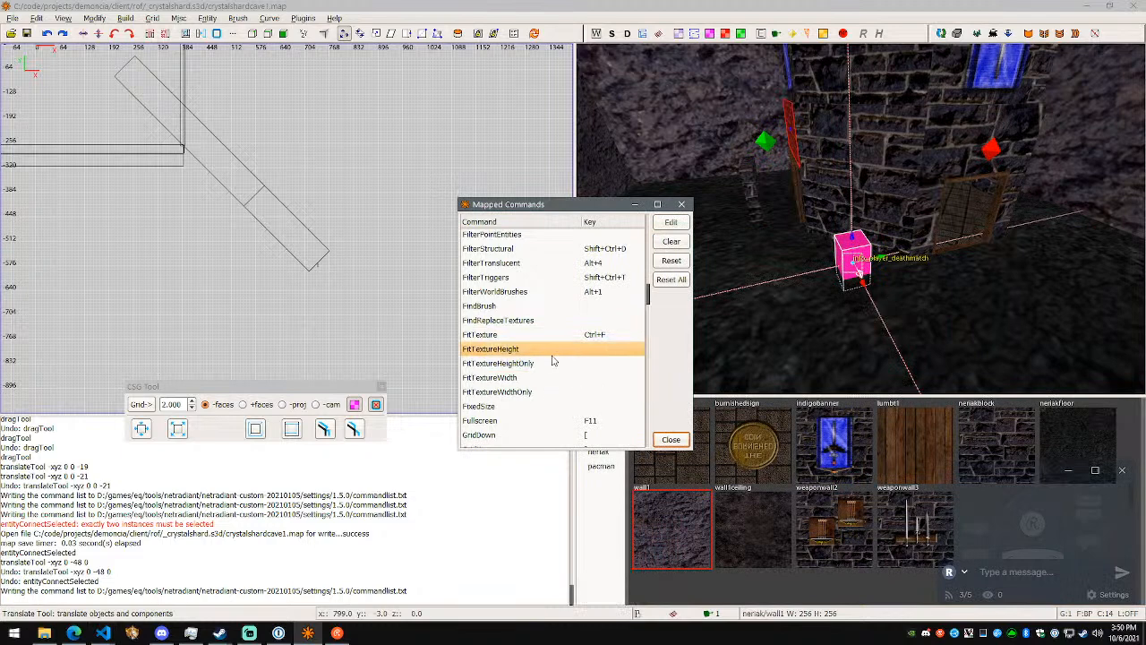
scroll(552, 359, "down", 1)
left_click(549, 376)
scroll(549, 377, "down", 1)
left_click(555, 360)
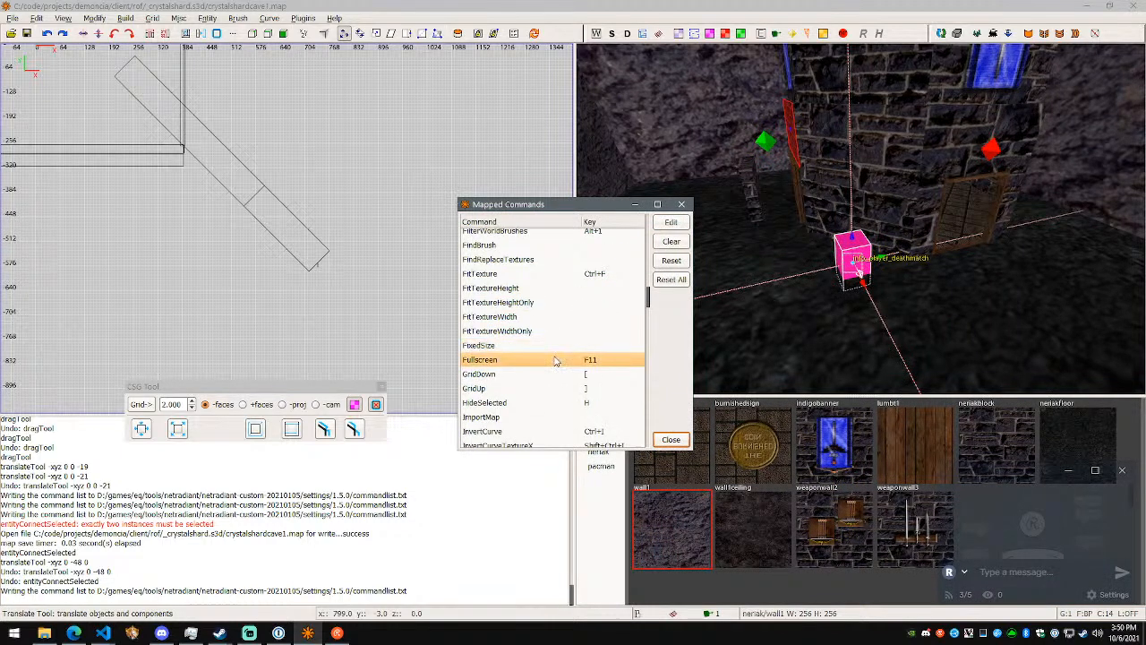
scroll(555, 360, "down", 1)
left_click(553, 344)
left_click(552, 359)
left_click(551, 374)
left_click(559, 347)
left_click(557, 361)
left_click(554, 374)
scroll(557, 371, "down", 1)
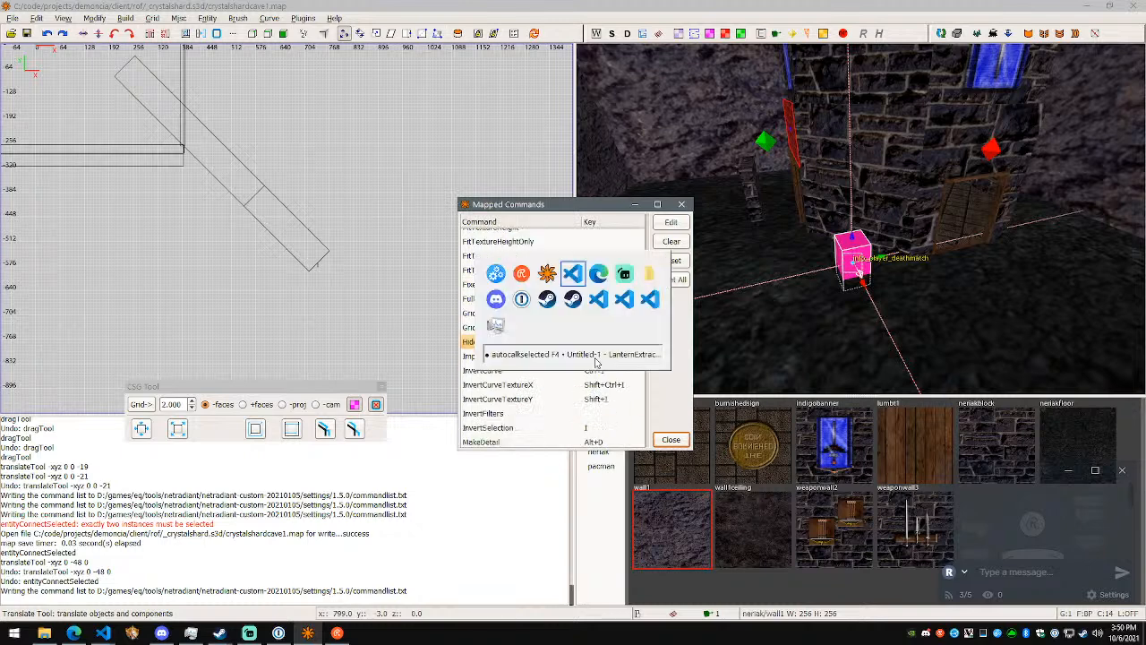
- Add "HideSelected H" below CSGWrapMerge in the Visual Studio Code notes
key("alt+Tab")
type("HideSel")
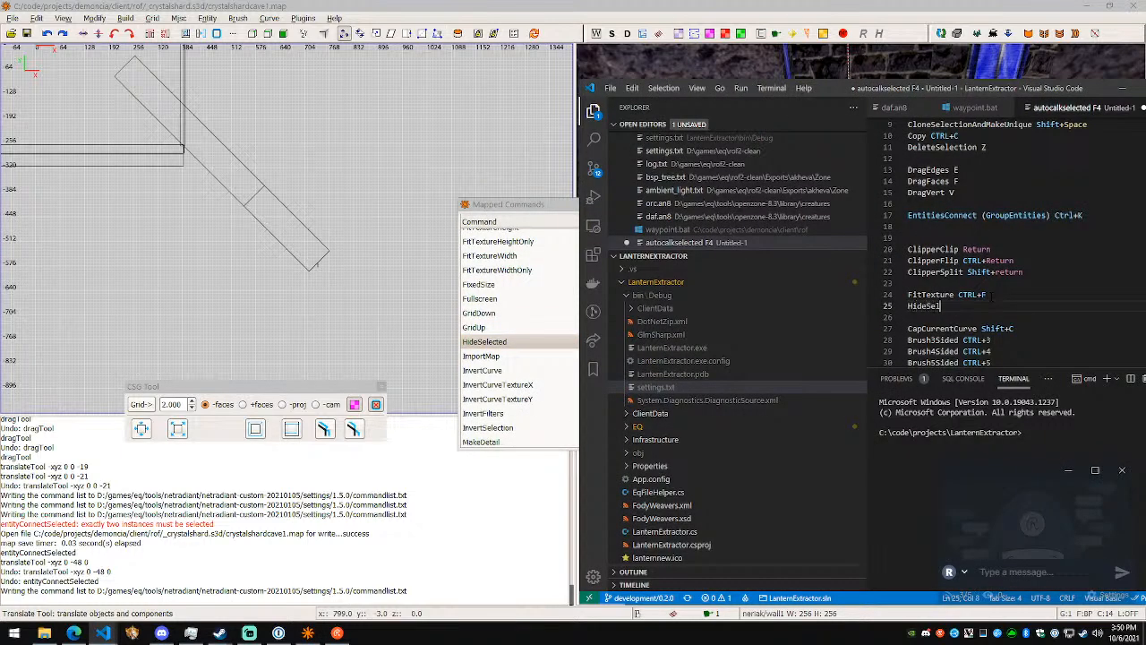
type("ected")
scroll(992, 295, "up", 3)
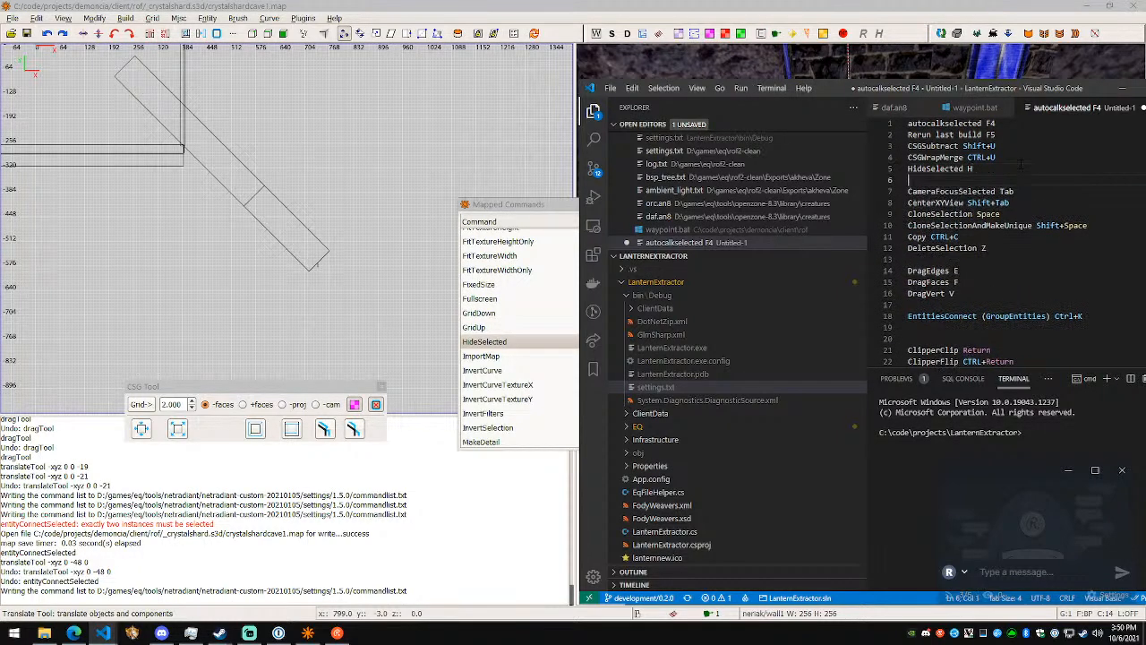
- Look up InvertCurve in NetRadiant's mapped commands and add "InvertCurve CTRL+I" below EntitiesConnect in the Visual Studio Code notes
left_click(507, 357)
scroll(519, 359, "down", 1)
left_click(523, 354)
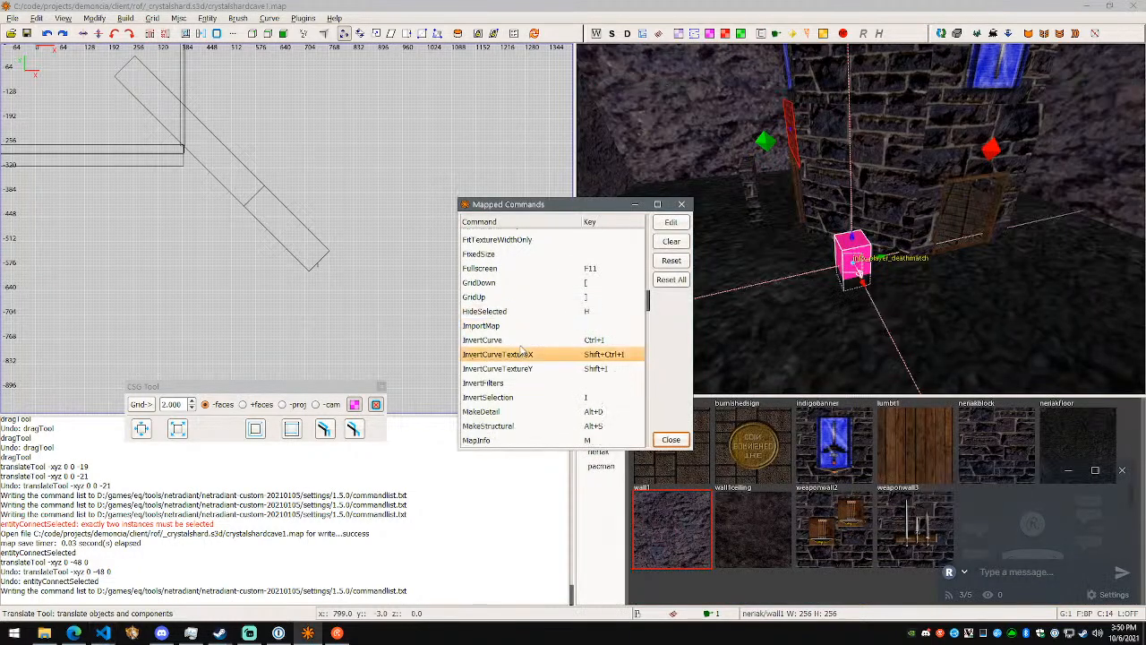
left_click(521, 341)
left_click(522, 383)
left_click(530, 342)
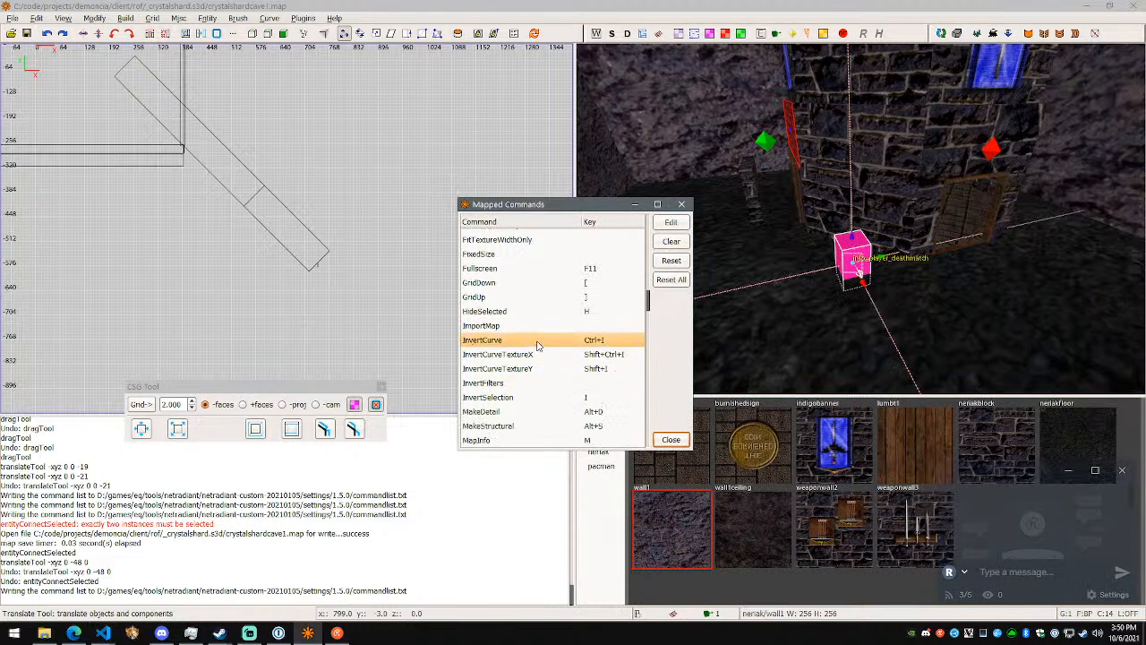
key("alt+Tab")
scroll(991, 260, "down", 3)
type("InvertCurve")
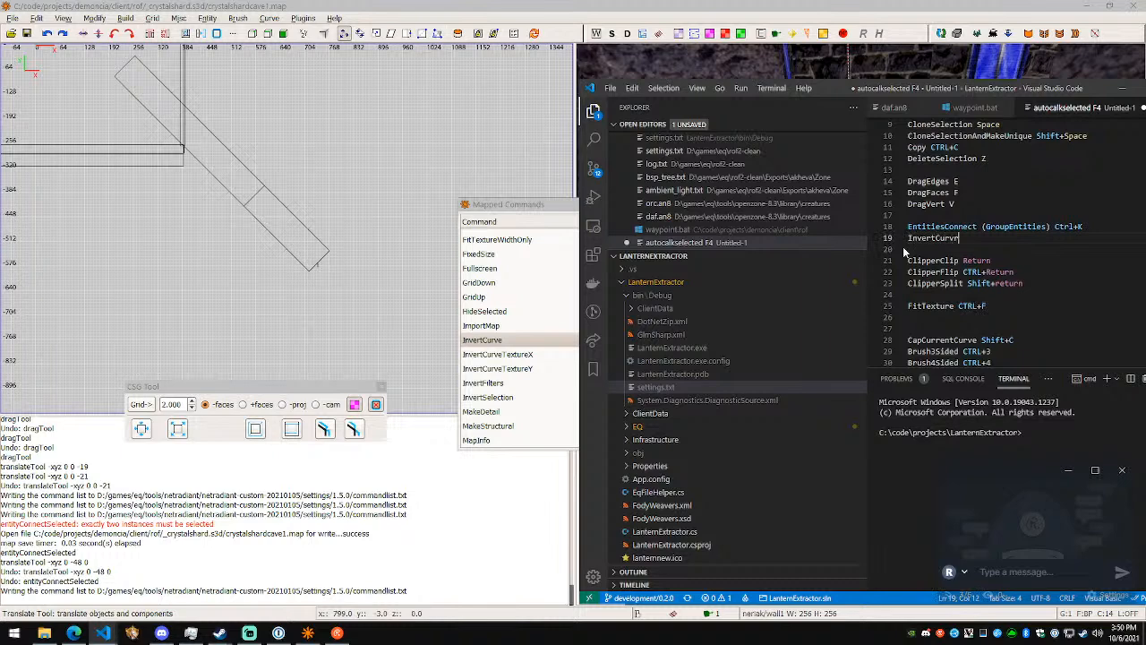
key("alt+Tab")
key("alt+Tab")
type("CTRL+I")
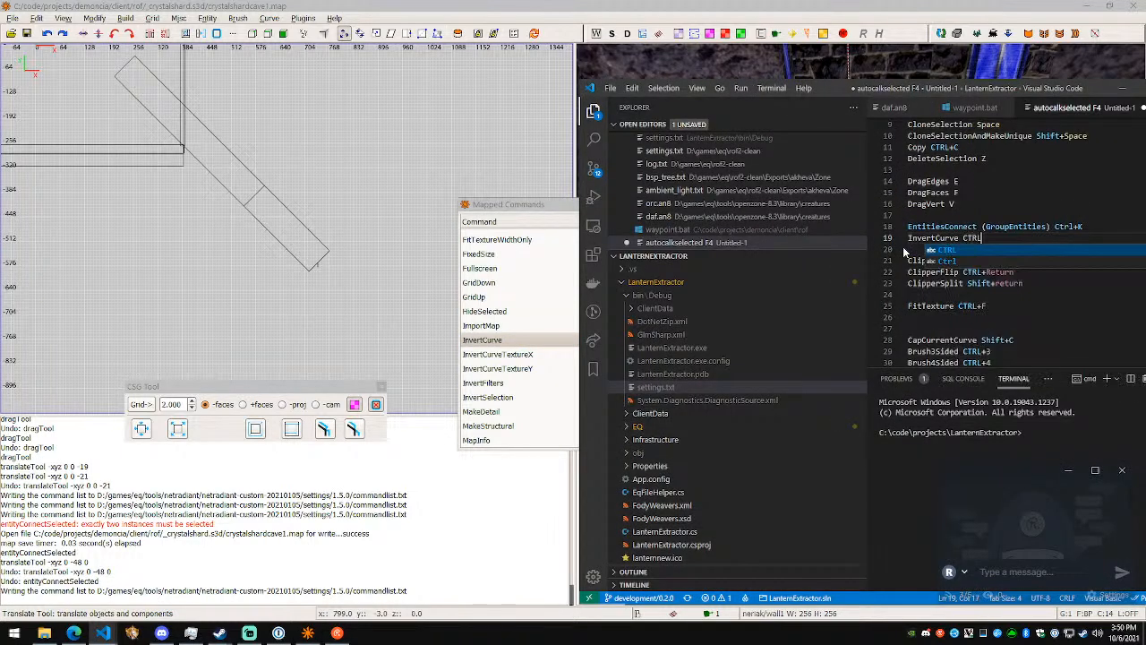
key("Escape")
- Check the InvertSelection shortcut in the mapped commands and add "InvertSelection I" below InvertCurve in the notes
left_click(511, 357)
left_click(536, 389)
scroll(536, 394, "down", 1)
left_click(537, 367)
left_click(537, 379)
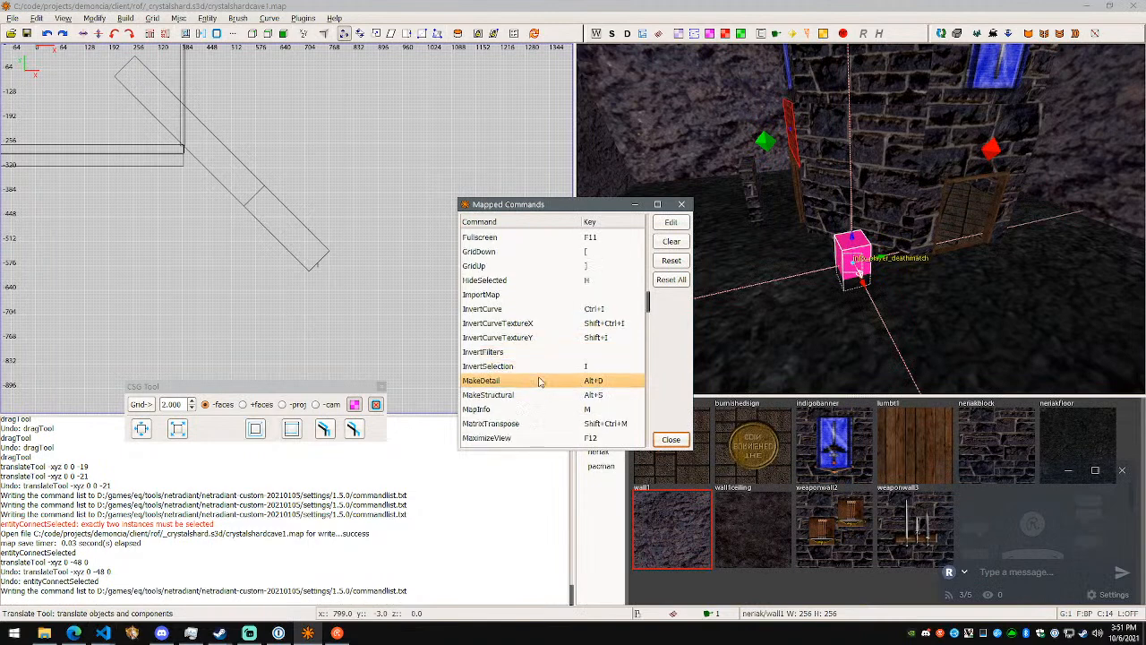
key("alt+Tab")
key("Down")
type("Inv")
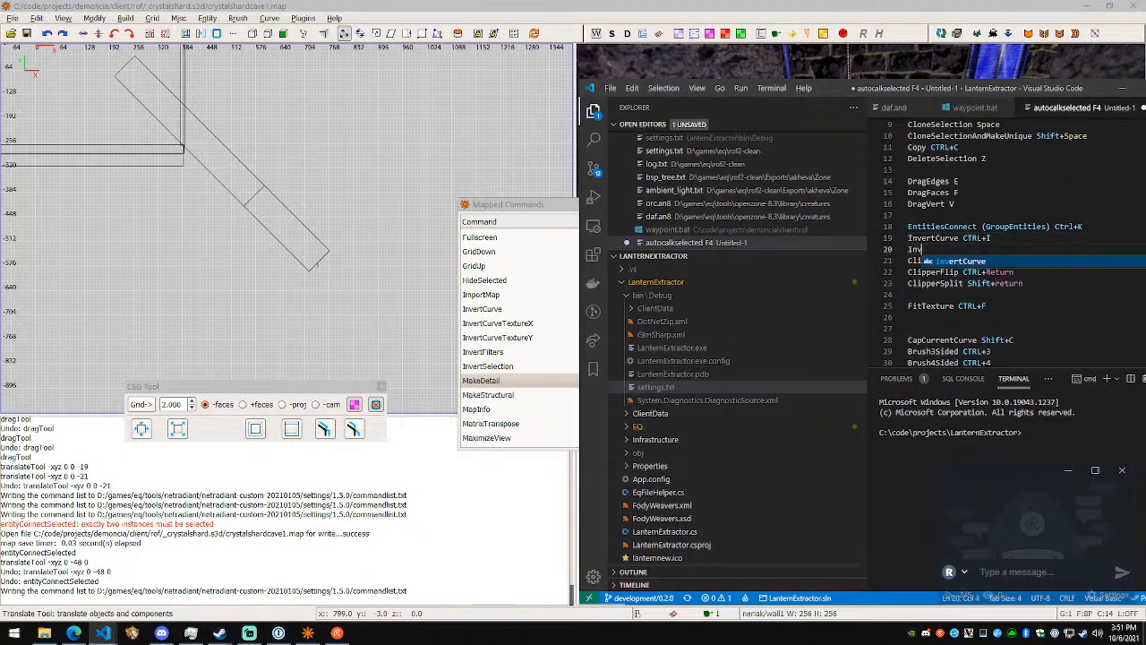
type("ertSelection I")
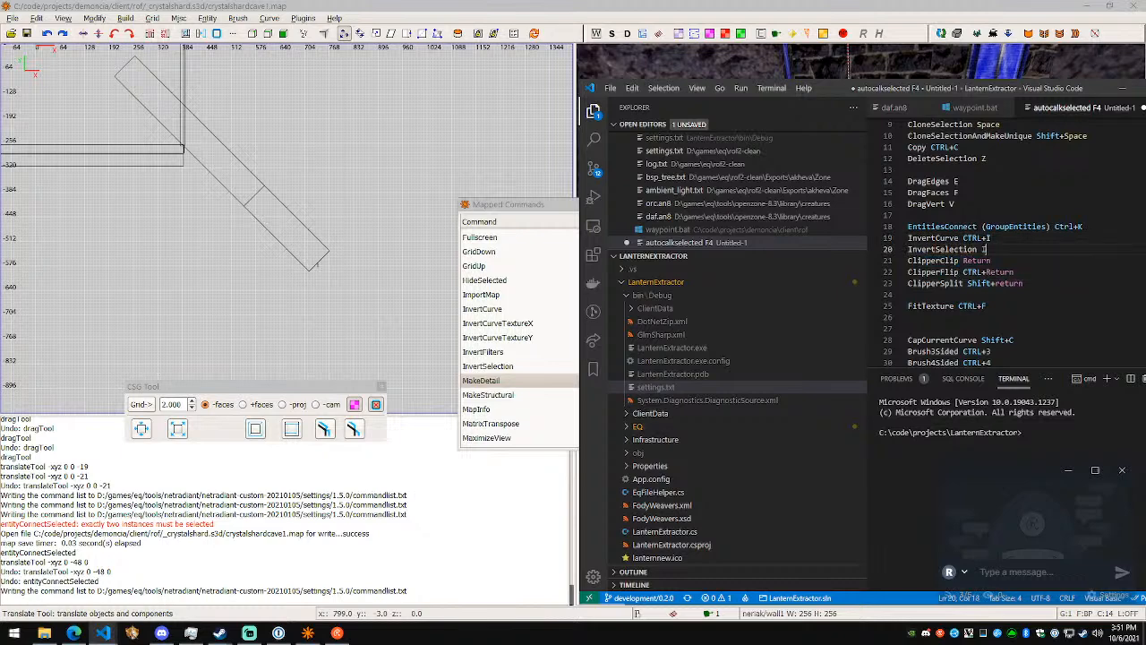
- Take the InvertCurve and InvertSelection lines out from between EntitiesConnect and ClipperClip in the notes, leaving one blank line there
key("Return")
key("shift+Up")
key("shift+Up")
key("alt+Down")
key("alt+Down")
key("alt+Down")
key("alt+Down")
key("alt+Down")
key("alt+Down")
key("alt+Down")
key("alt+Down")
key("alt+Down")
key("alt+Down")
key("alt+Down")
key("alt+Down")
key("alt+Down")
key("alt+Down")
key("alt+Down")
key("alt+Down")
key("alt+Down")
key("alt+Down")
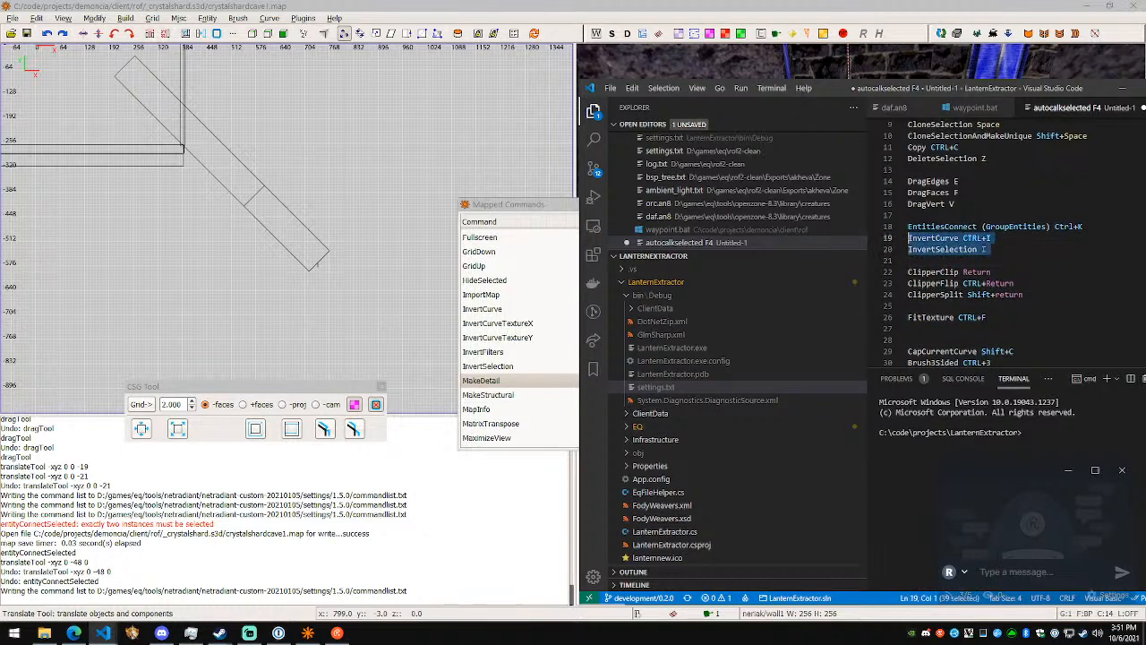
scroll(989, 287, "up", 5)
left_click(986, 295)
left_click(909, 306)
left_click(909, 283)
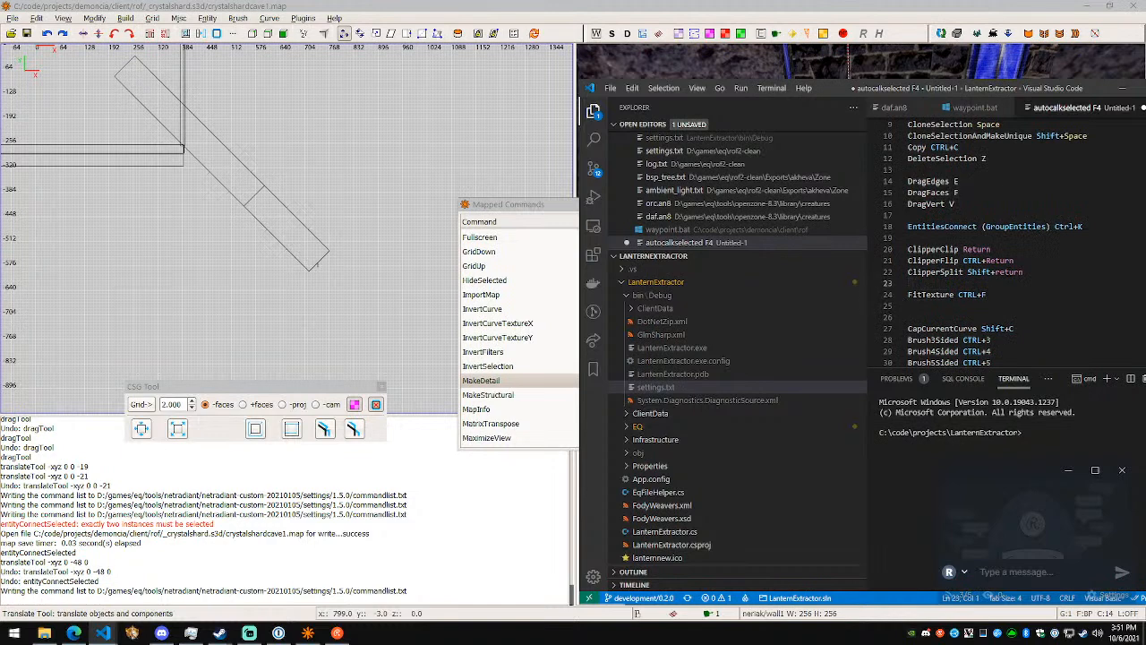
- Check MakeStructural in NetRadiant's mapped commands, then switch to Edge and search the web for "netradiant make structure" in a new tab
key("alt+Tab")
left_click(560, 397)
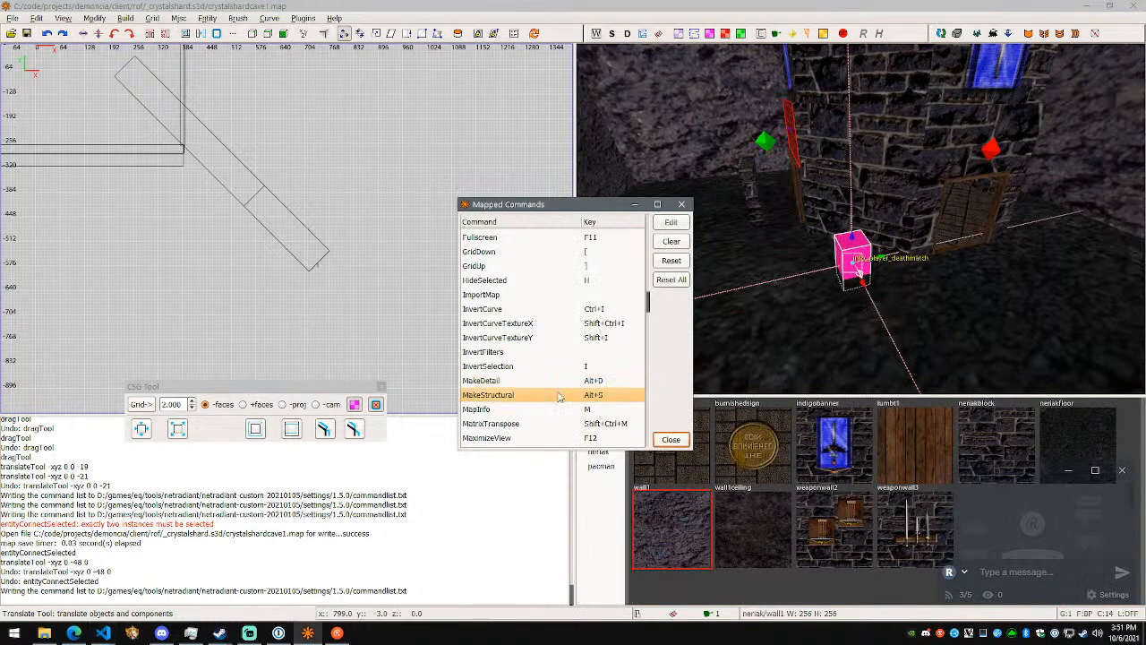
scroll(560, 403, "down", 1)
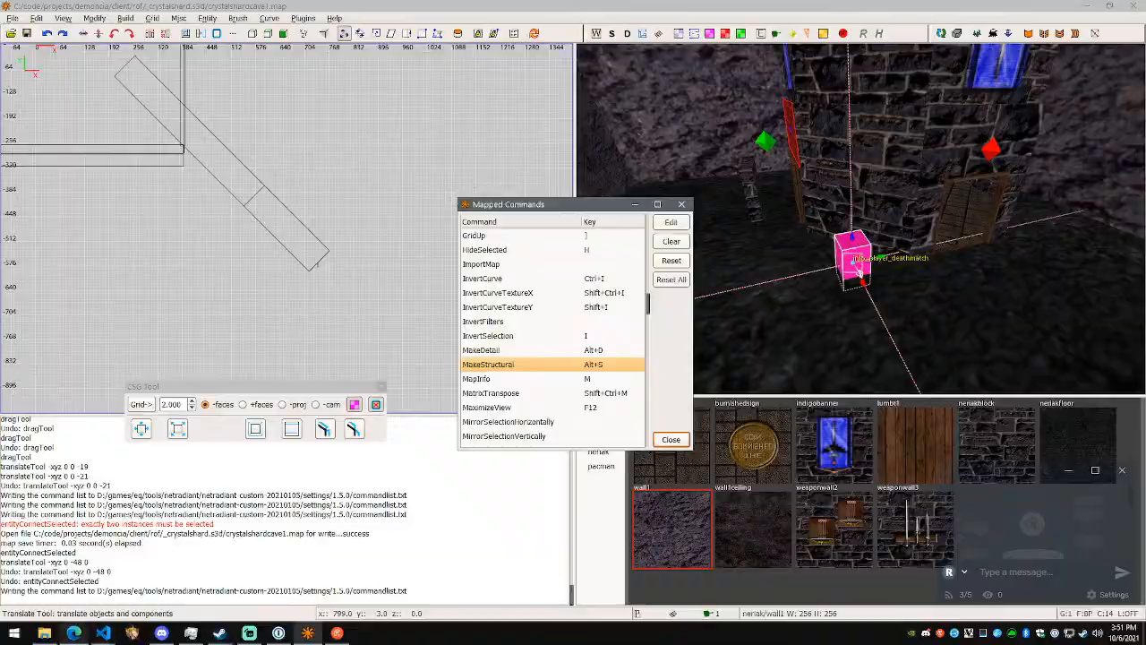
left_click(73, 633)
key("ctrl+t")
type("netradiant make structure")
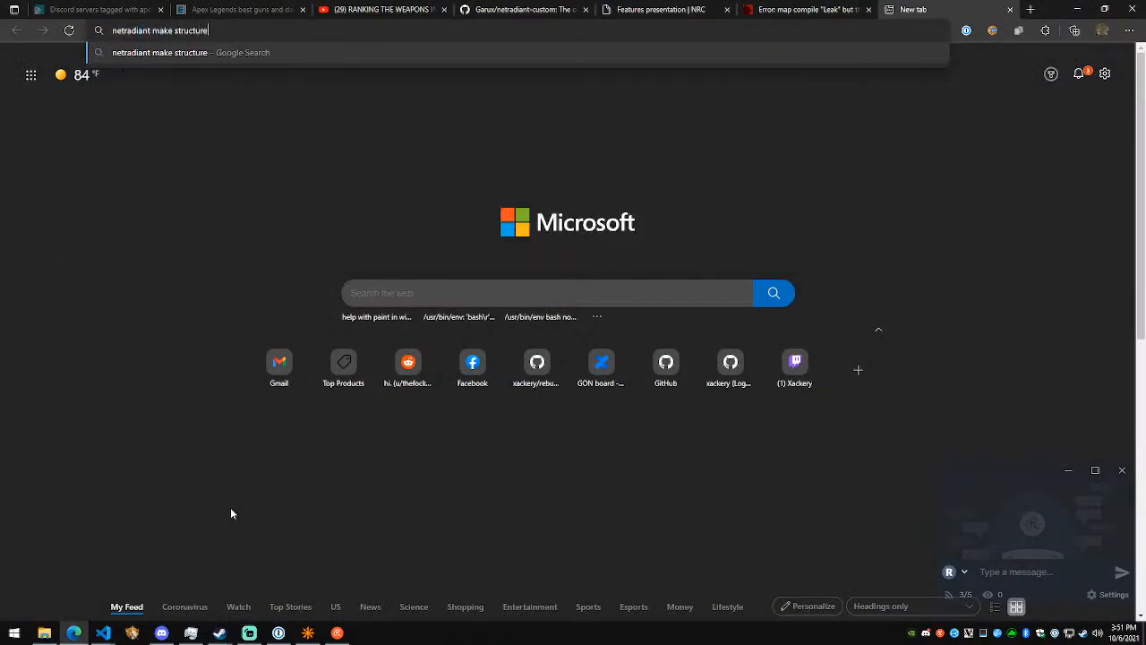
key("Return")
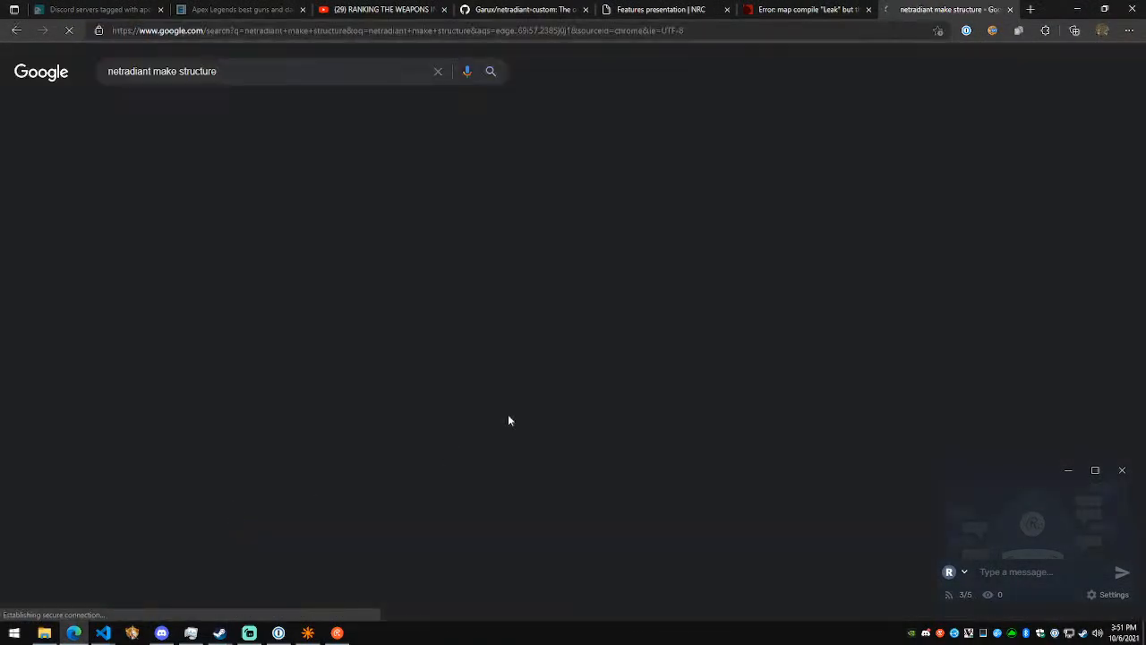
- Open the GtkRadiant Editor Manual page on brushes and find "make struc" in its text
left_click(226, 146)
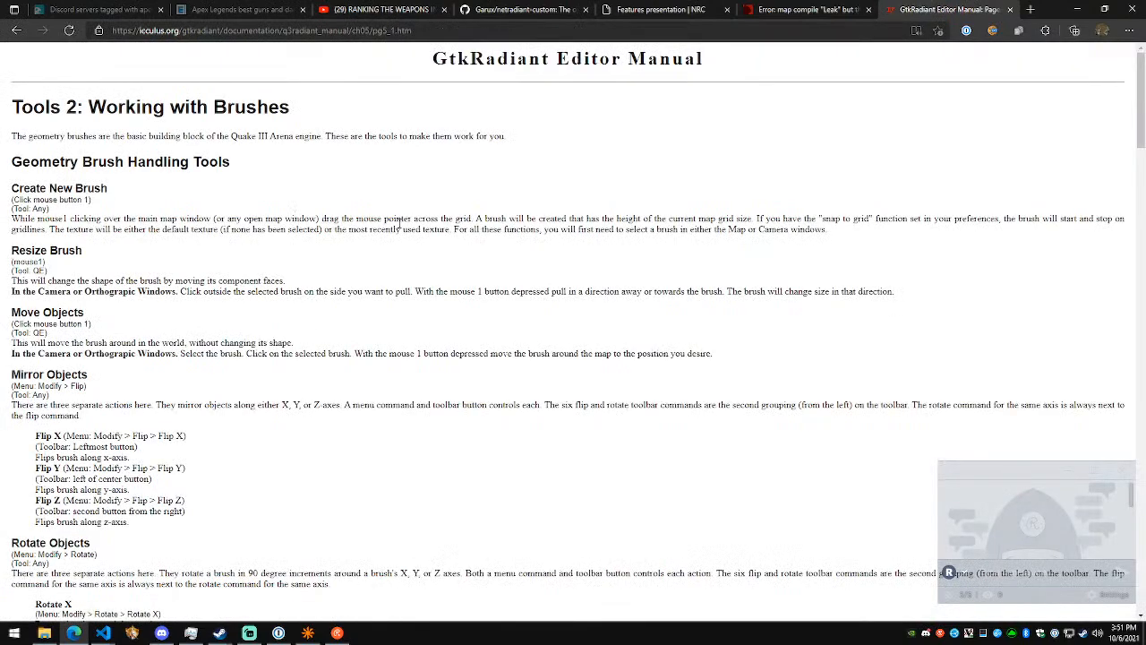
key("ctrl+f")
type("make structure")
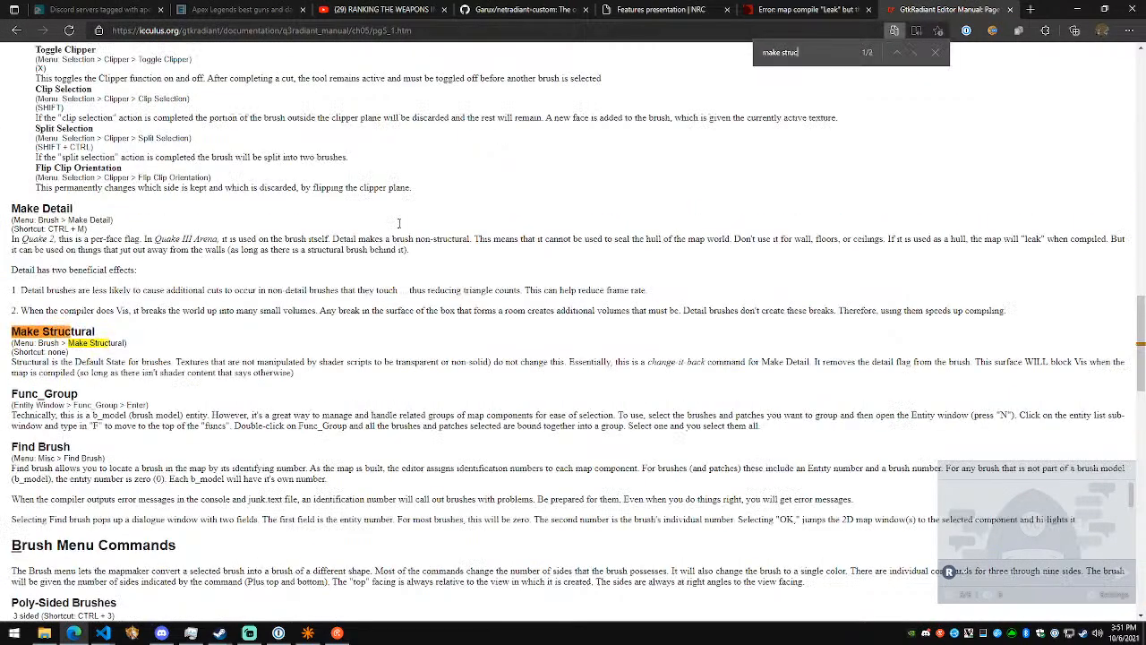
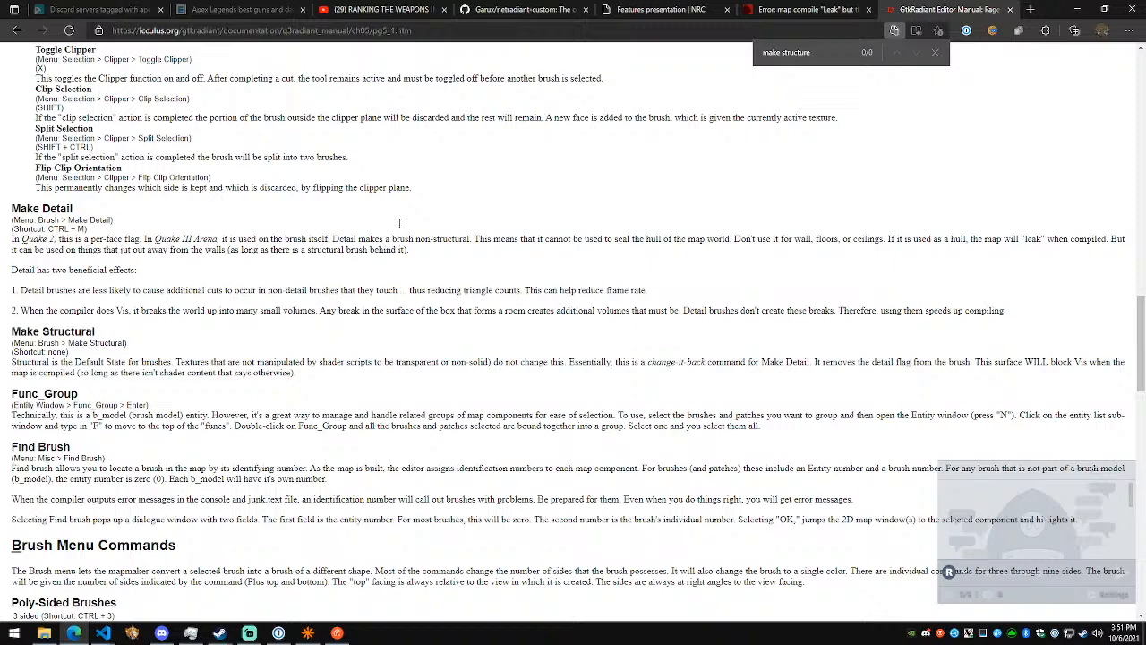
- Switch back to NetRadiant and check the MapInfo shortcut in the mapped commands
key("alt+Tab")
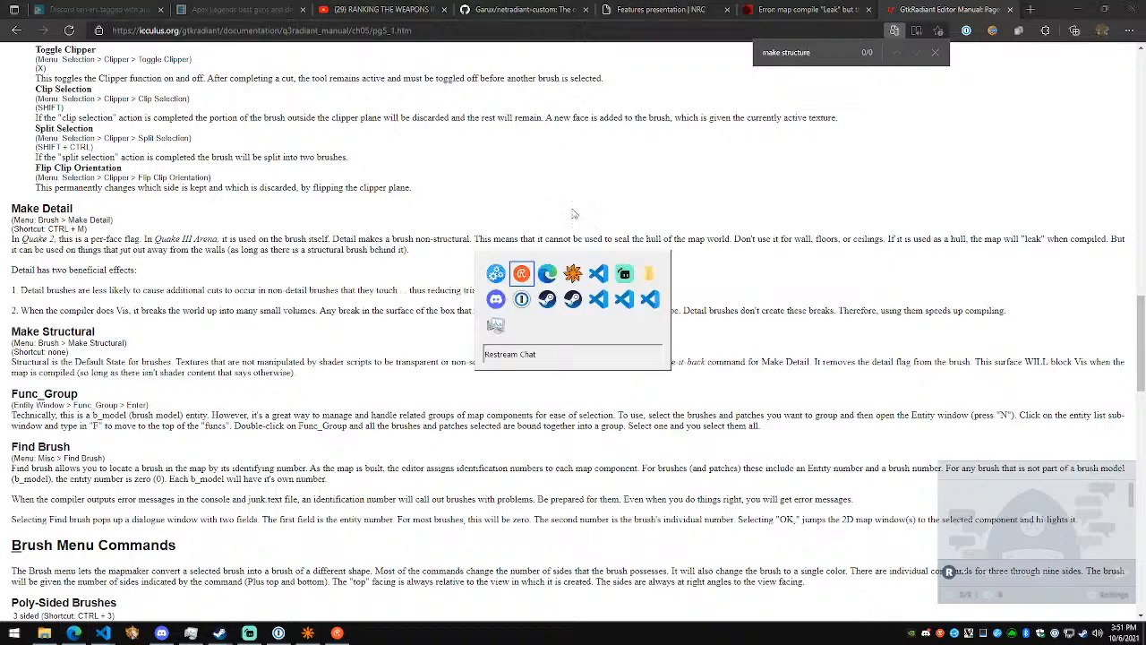
key("alt+Tab")
key("alt+Tab")
key("alt+Tab")
key("alt+Tab")
key("alt+Tab")
key("alt+Tab")
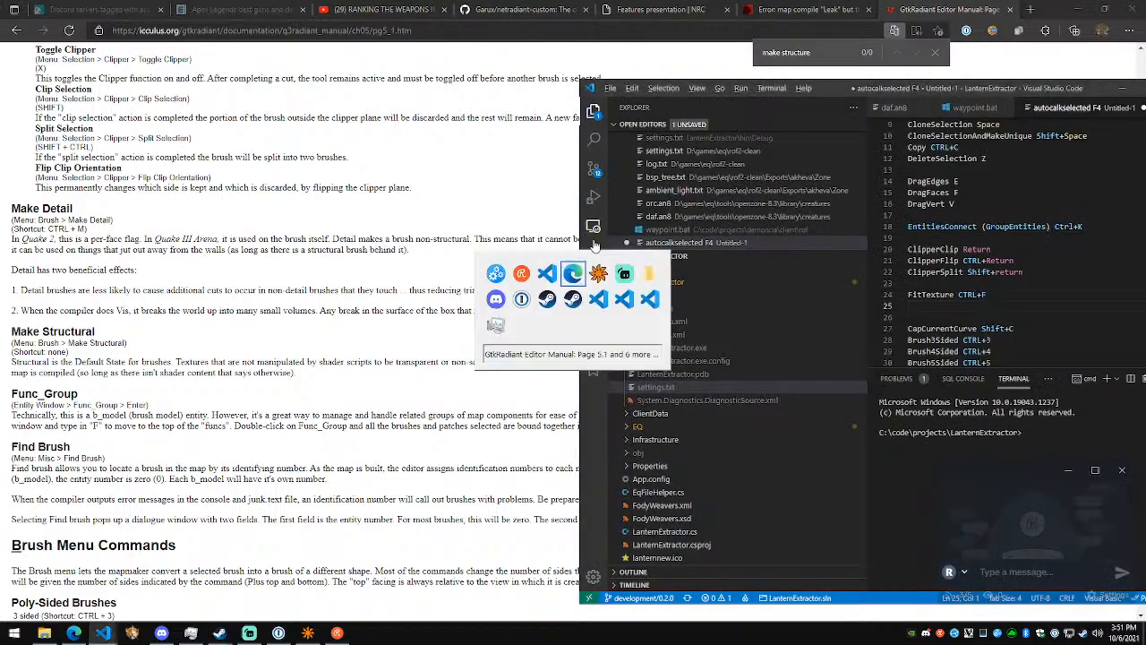
key("alt+shift+Tab")
left_click(546, 382)
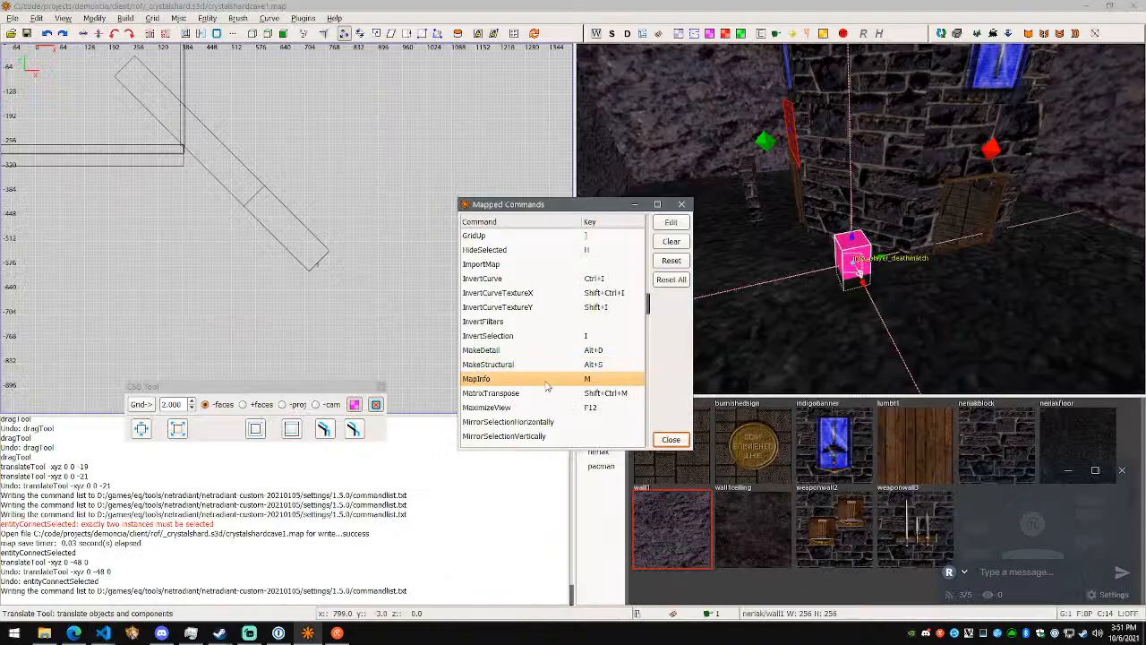
left_click(548, 393)
left_click(548, 384)
- Close the mapped commands, view the map's brush and entity breakdown in Map Info, and close it again
left_click(667, 438)
key("m")
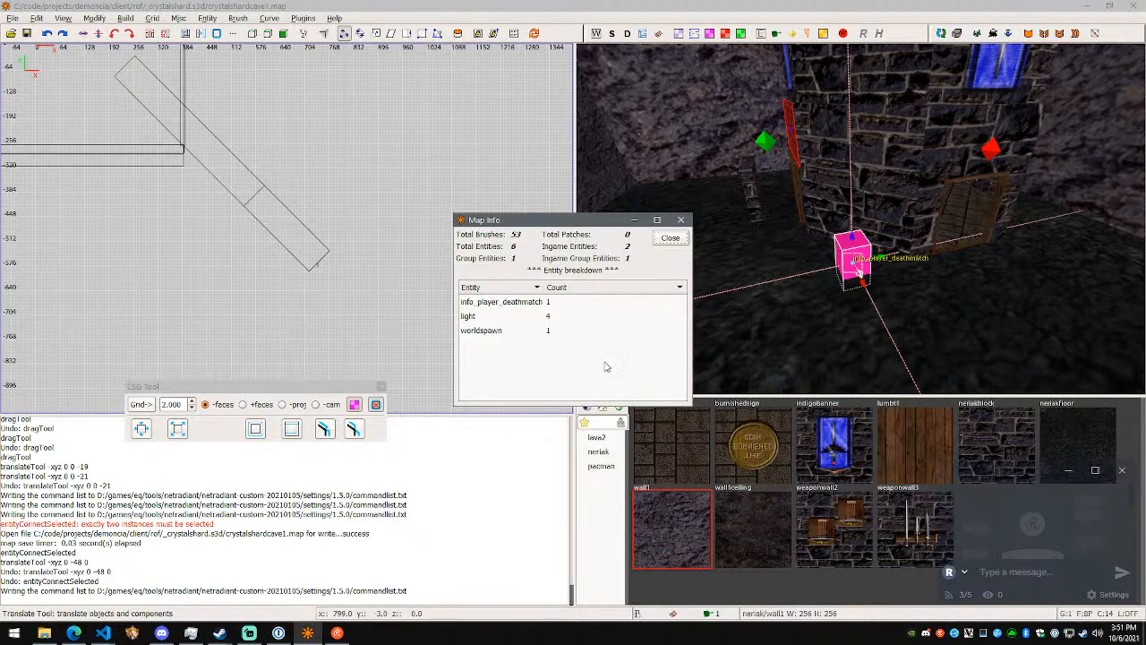
left_click(673, 247)
- Reopen NetRadiant's mapped commands and look through them for the entries following MapInfo
key("alt+Tab")
key("alt+Tab")
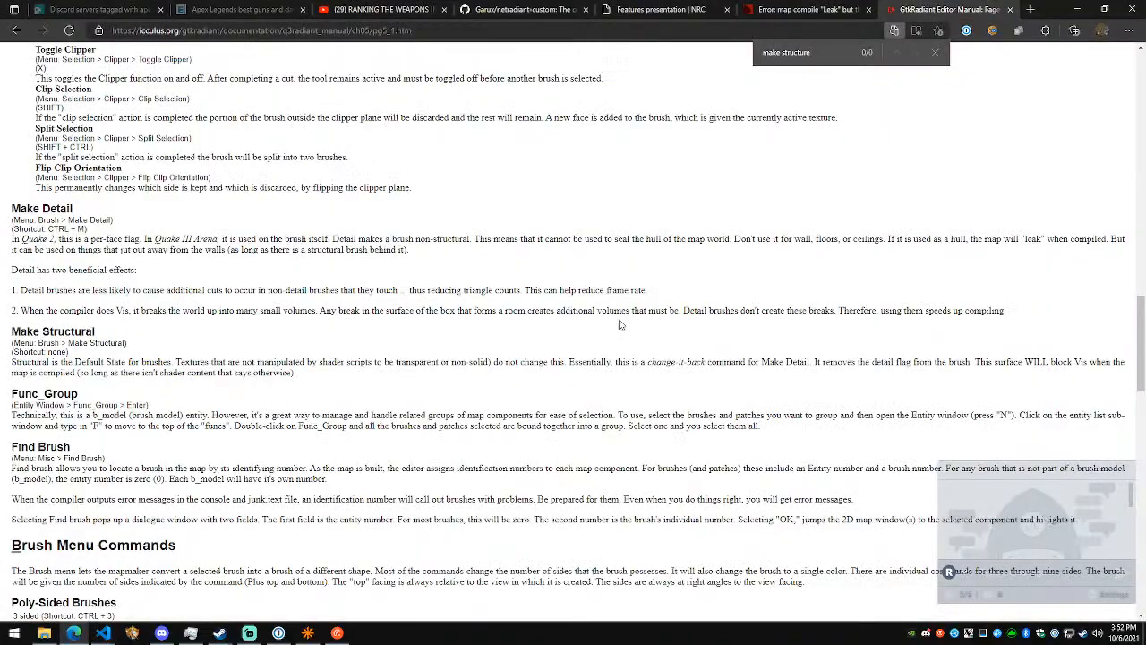
key("alt+Tab")
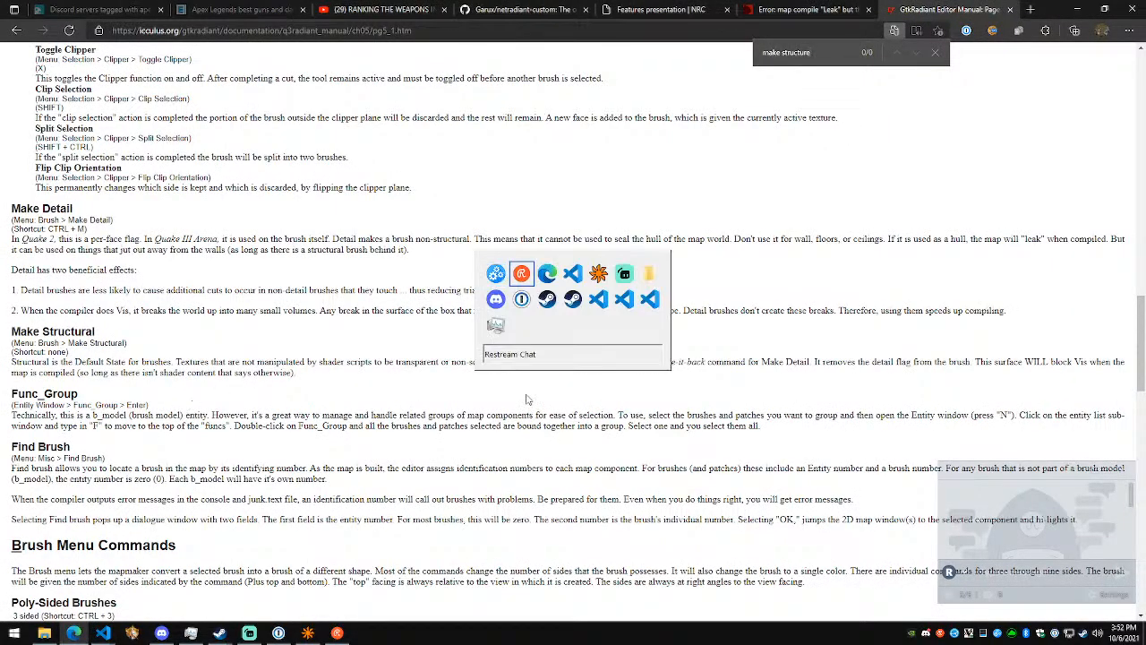
key("alt+Tab")
left_click(37, 17)
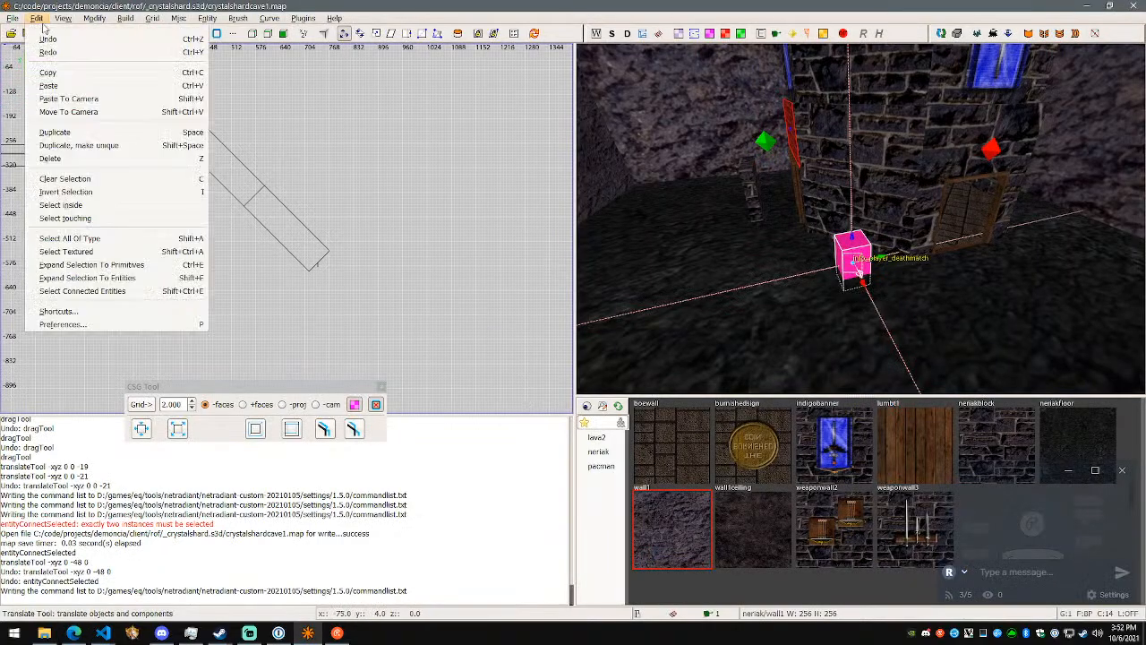
left_click(125, 310)
scroll(603, 341, "down", 12)
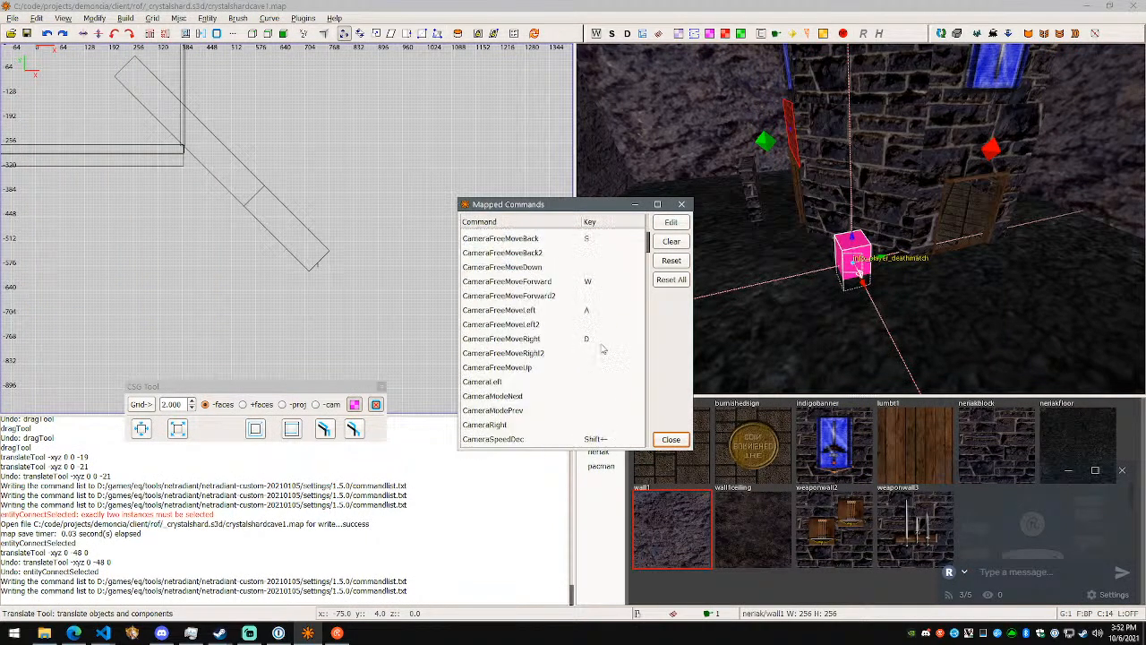
scroll(611, 352, "down", 20)
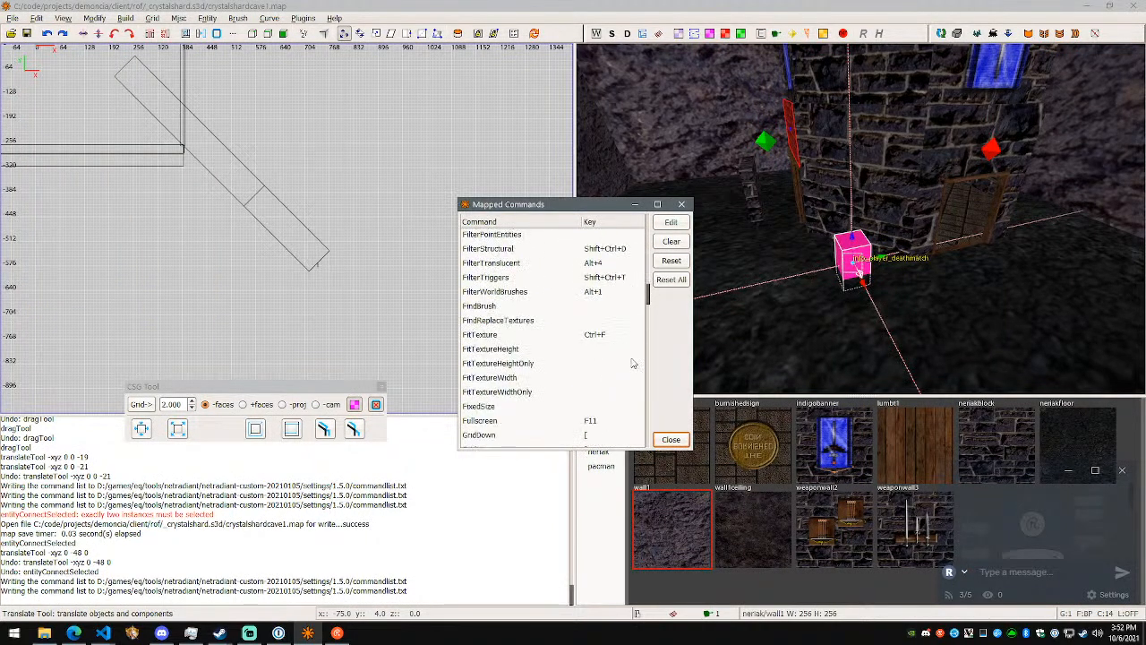
scroll(622, 384, "down", 5)
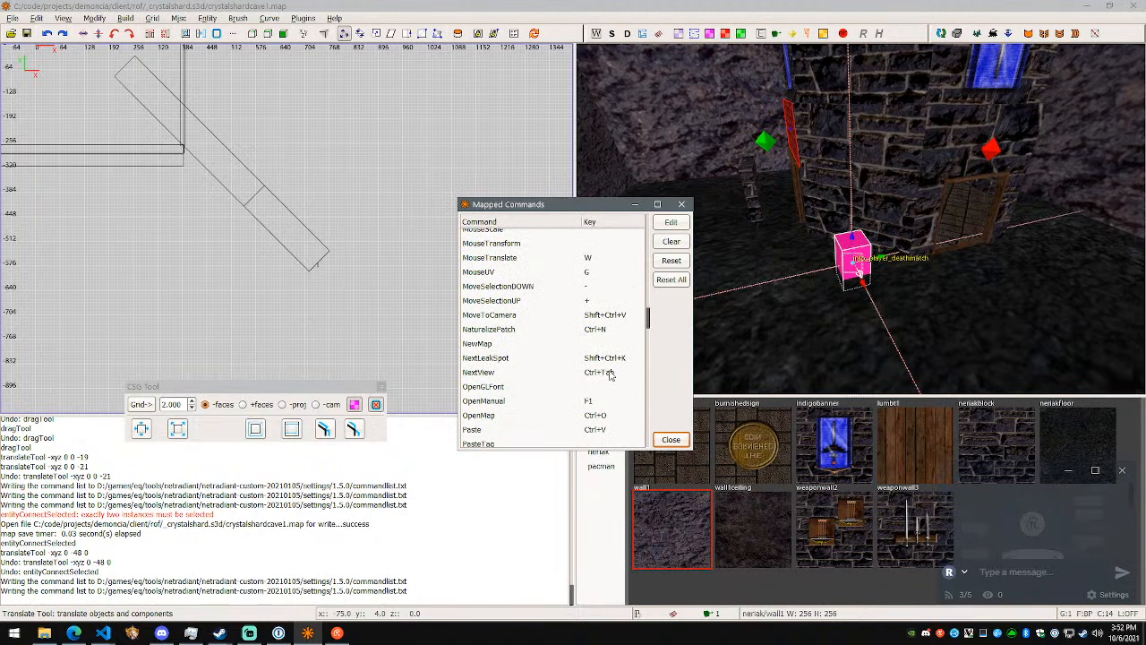
scroll(587, 296, "up", 2)
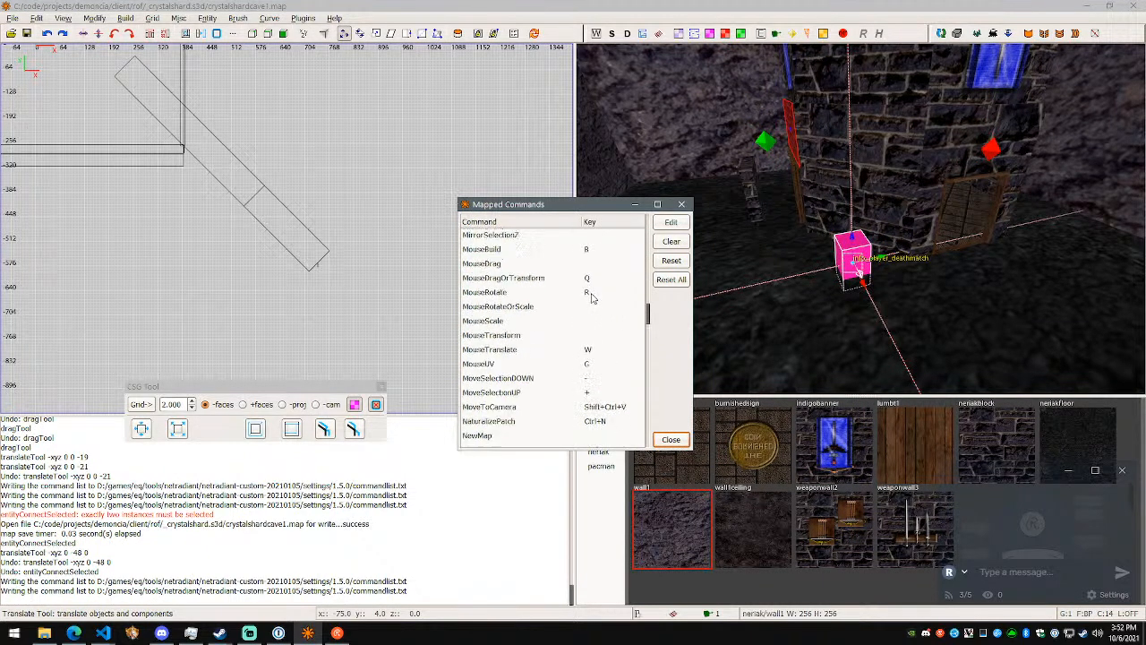
scroll(584, 333, "up", 4)
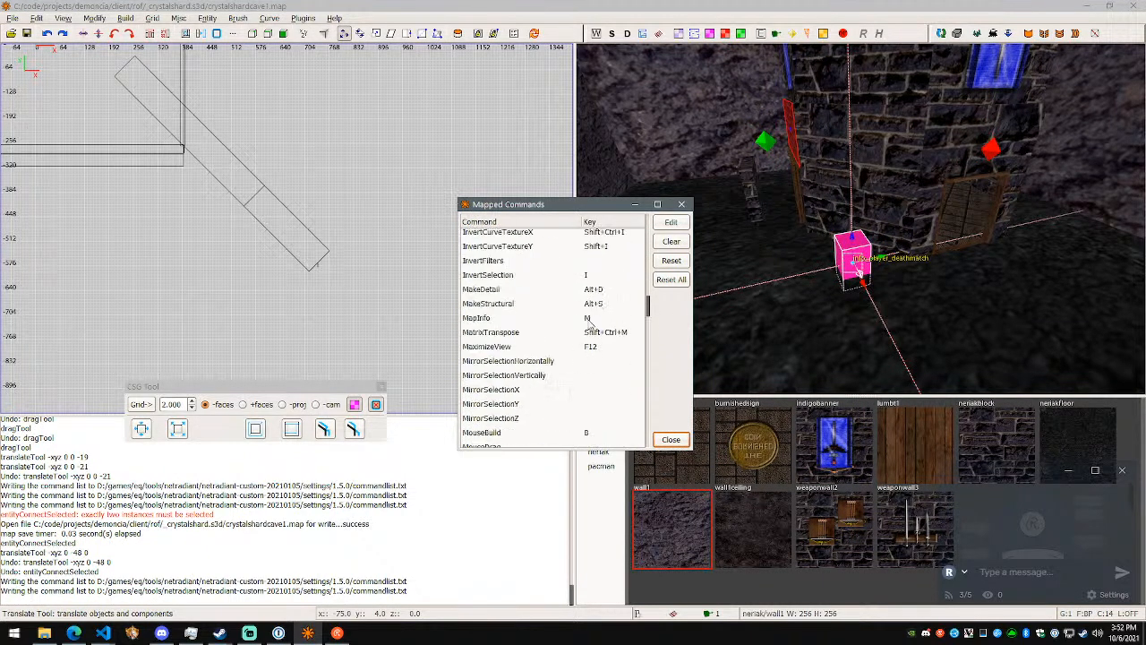
- Examine the shortcuts from MapInfo through MatrixTranspose and MaximizeView to MouseBuild
left_click(586, 319)
left_click(584, 333)
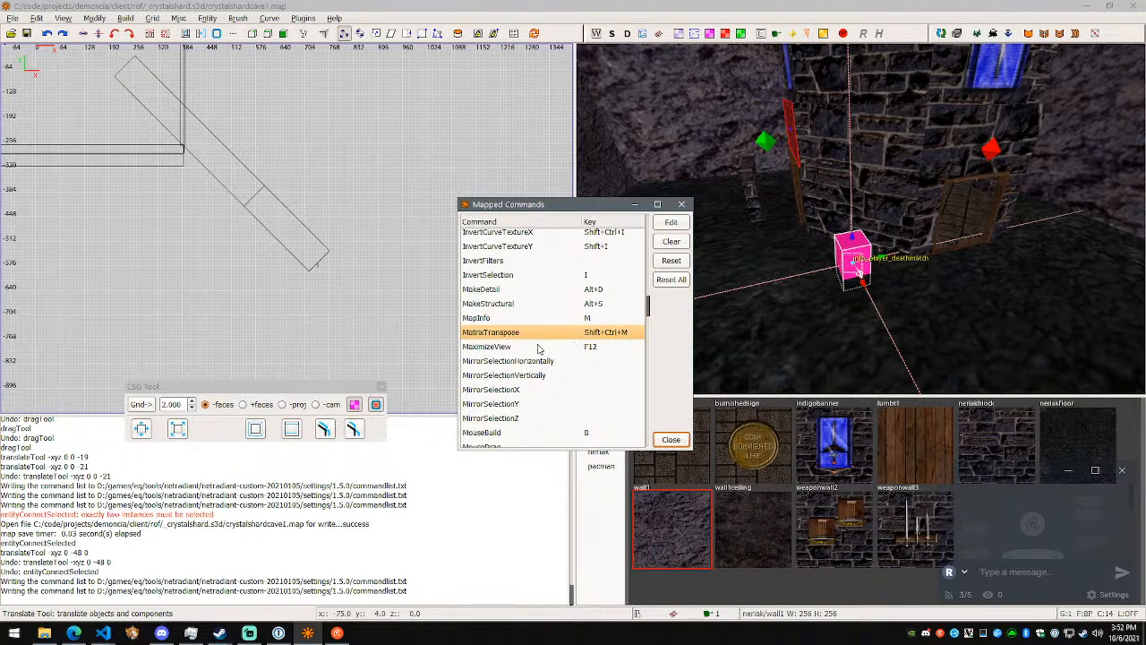
left_click(534, 348)
scroll(568, 356, "down", 1)
left_click(561, 402)
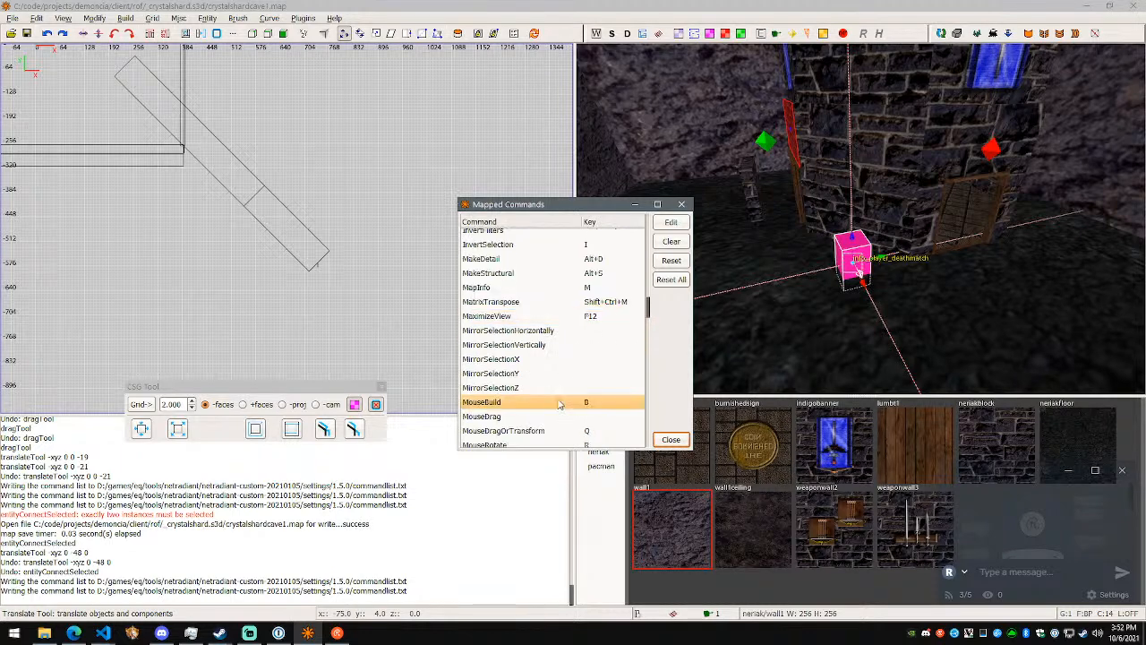
scroll(566, 385, "down", 1)
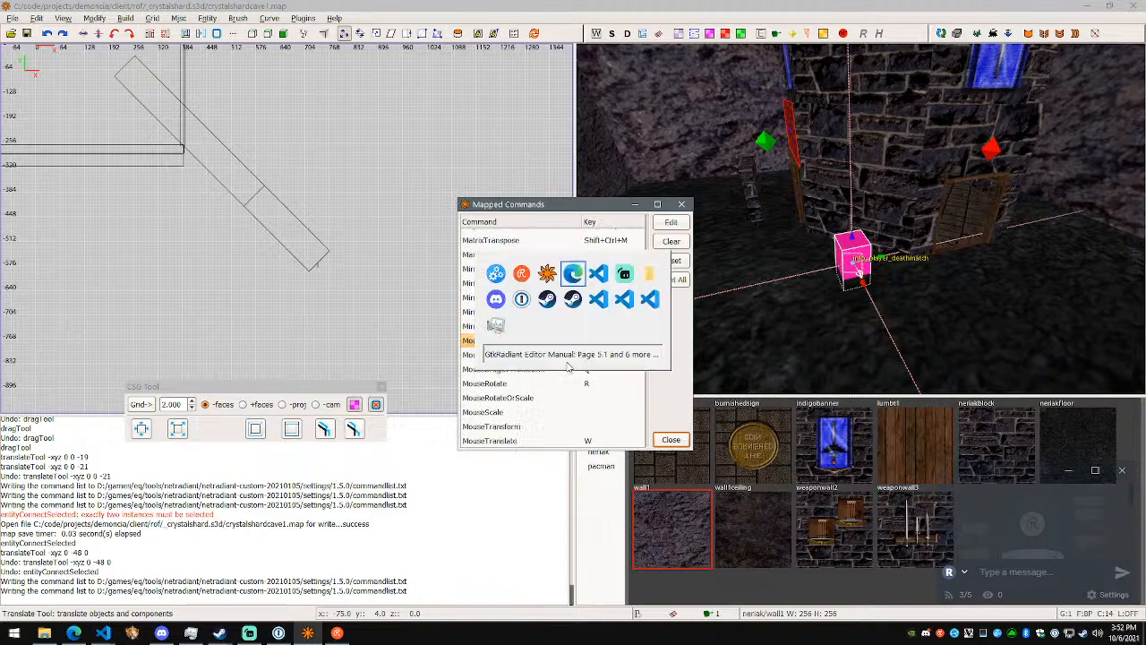
- Switch to Visual Studio Code and add "MouseBuild B" on its own line below FitTexture in the notes
key("alt+Tab")
key("alt+Tab")
key("alt+Tab")
key("alt+Tab")
key("alt+Tab")
key("alt+Tab")
key("alt+Tab")
key("alt+Tab")
key("alt+Tab")
key("alt+shift+Tab")
key("Left")
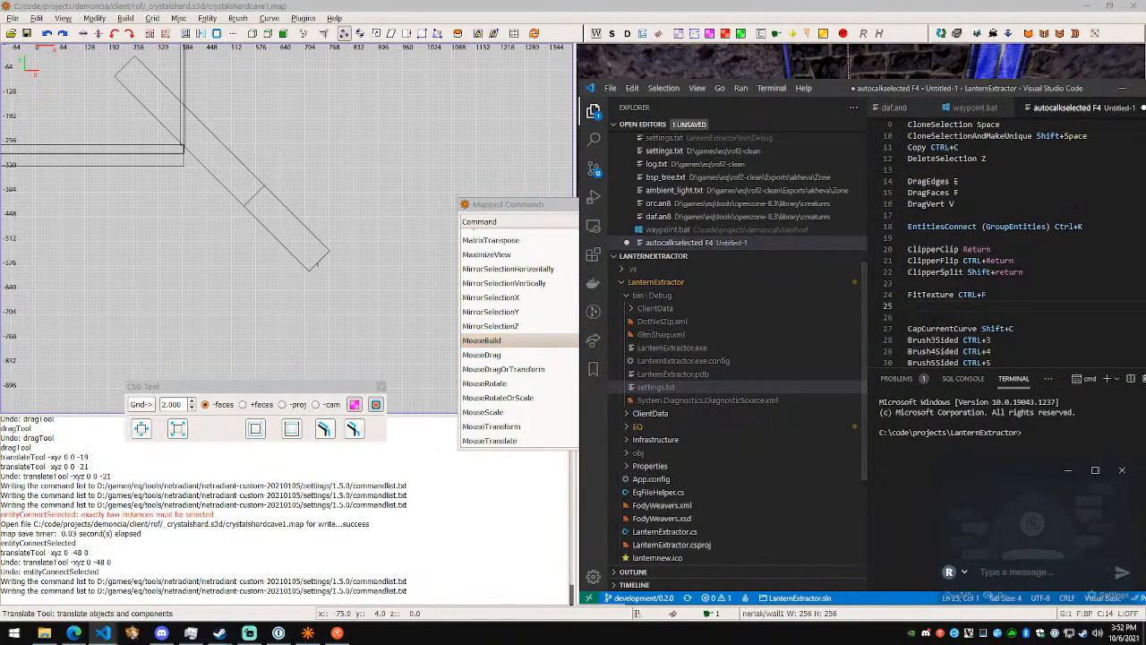
key("Down")
key("Return")
type("M")
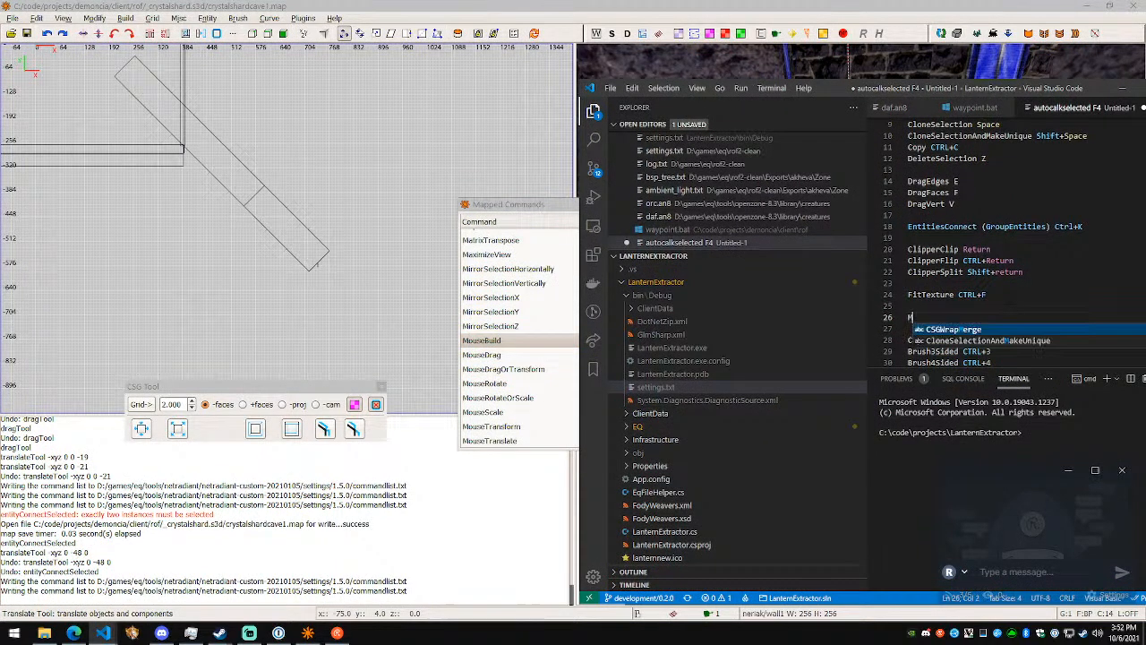
type("ouseBuild B")
- Move the MouseBuild B line up to just below HideSelected H and start a new line beneath it
key("shift+Home")
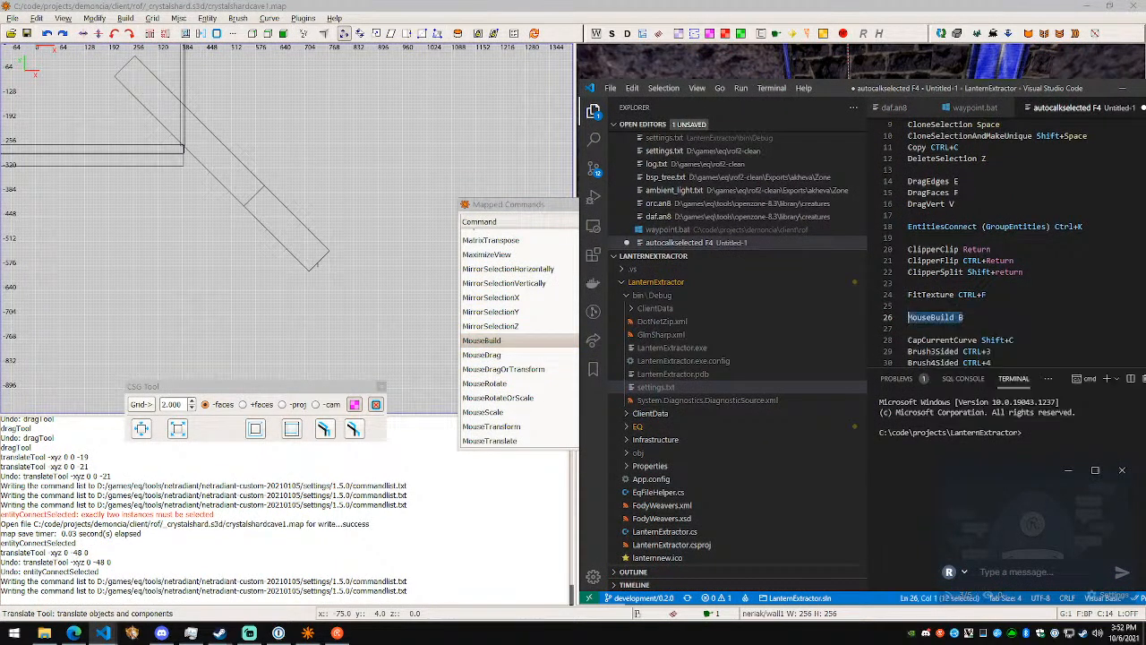
key("ctrl+x")
scroll(1010, 302, "up", 3)
key("ctrl+v")
key("Return")
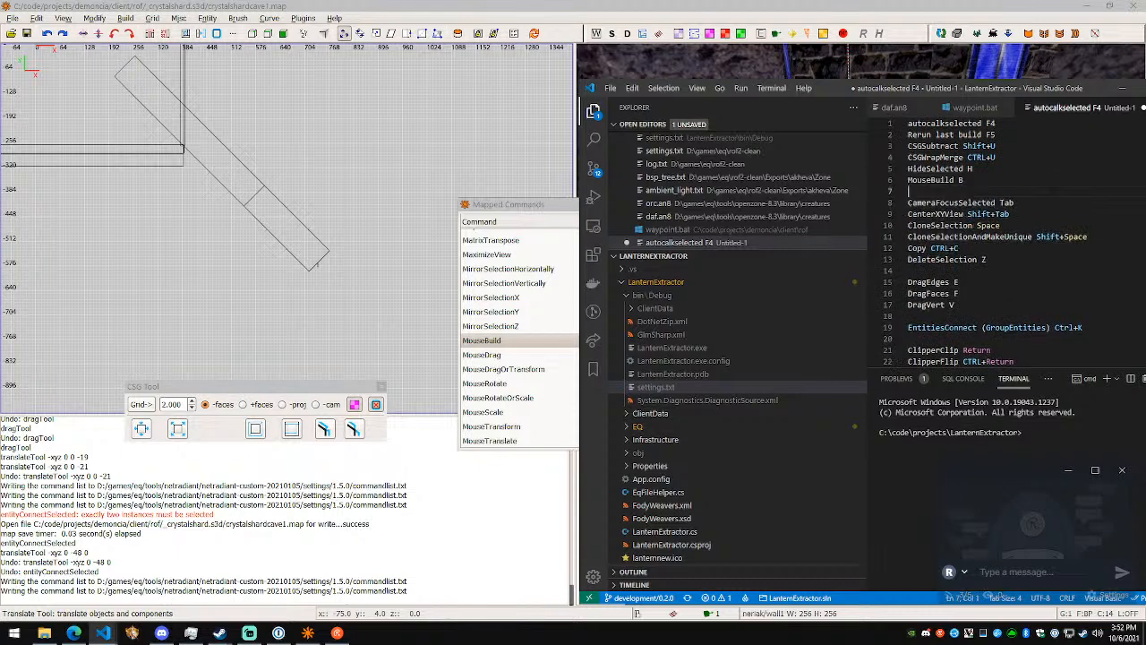
- Shift the notes window clear of the mapped commands' key column and add "MouseDragOrTransform Q" below MouseBuild B
left_click_drag(857, 85, 878, 96)
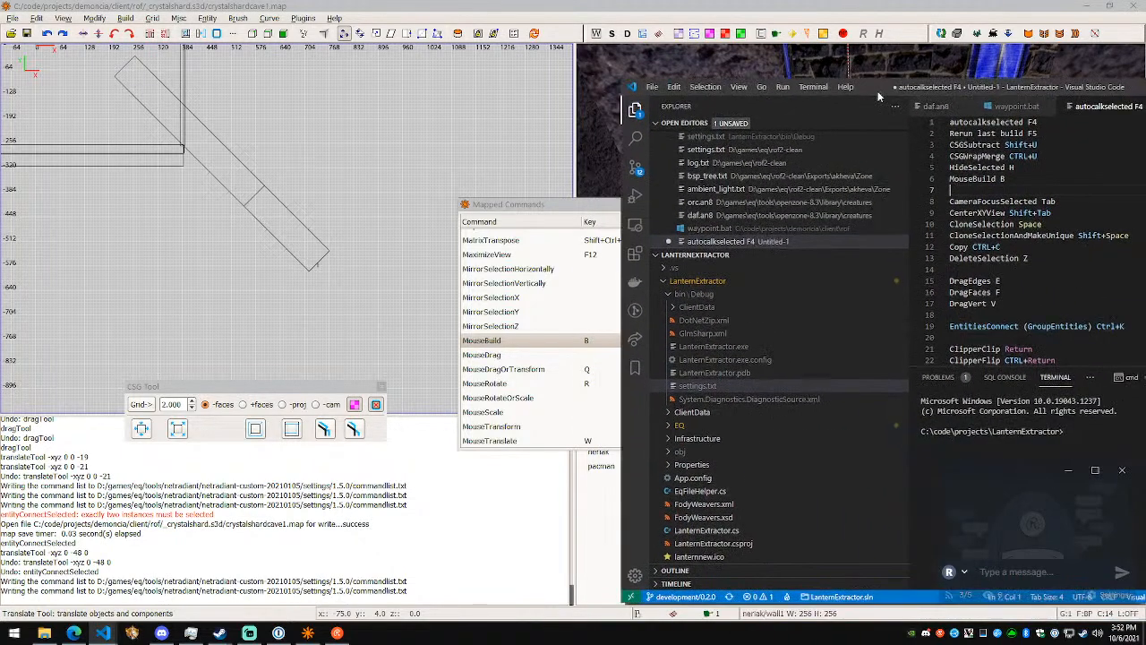
type("MouseDragO")
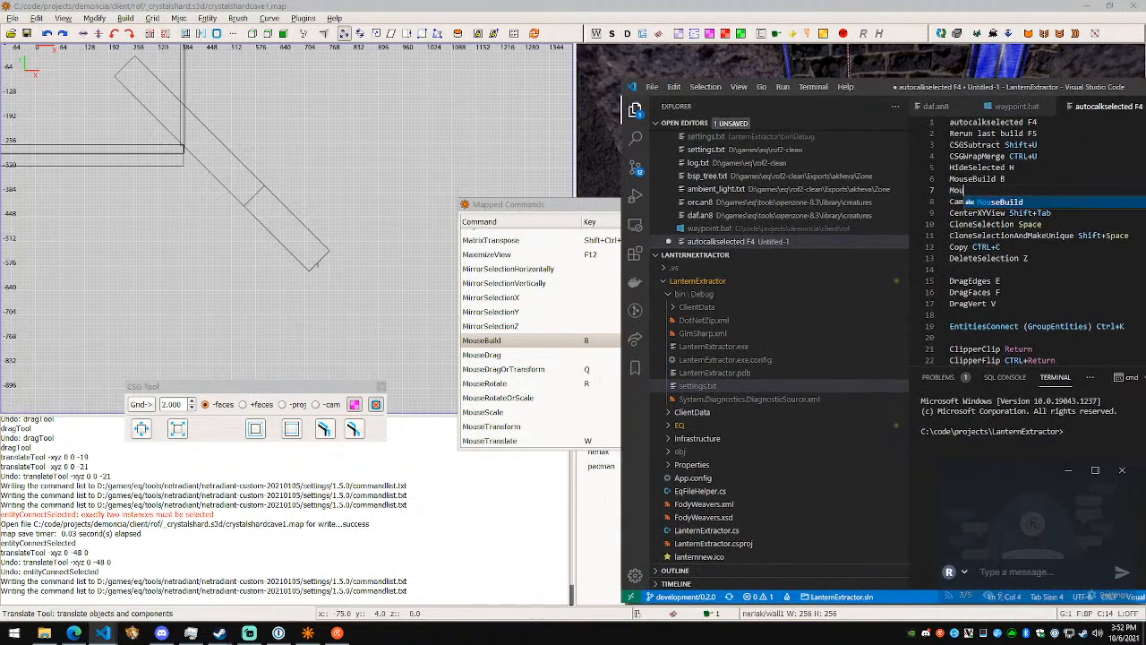
type("nsform if")
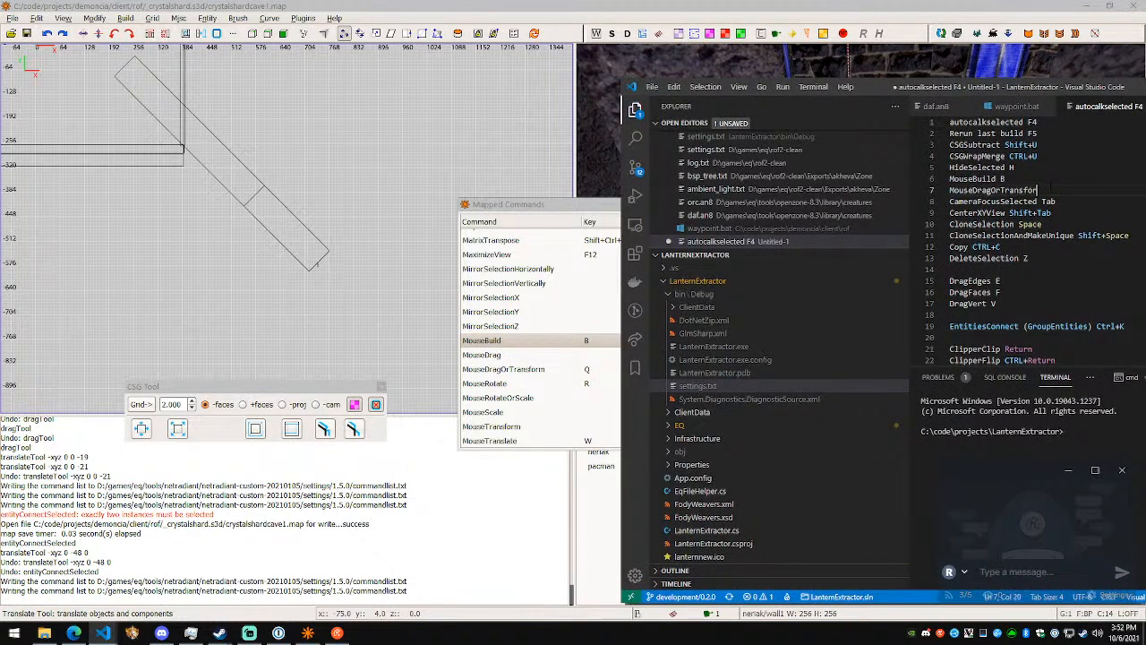
- Switch to NetRadiant, check MouseDragOrTransform and the transform tools, and look up the mouse entries again in the reopened mapped commands
key("alt+Tab")
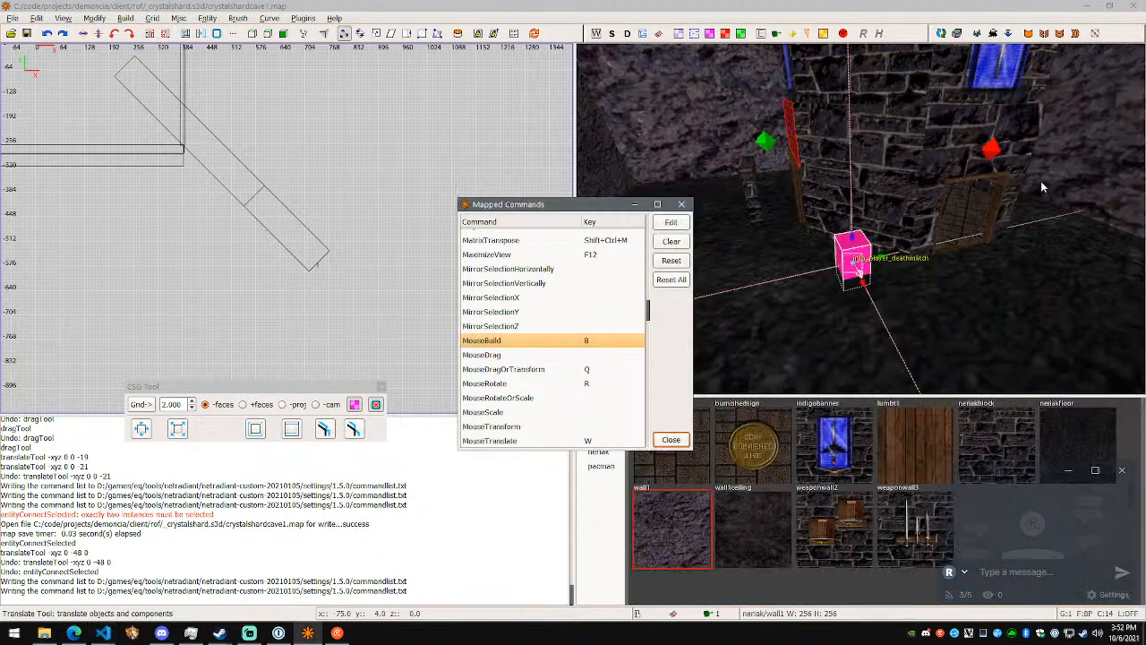
left_click(587, 368)
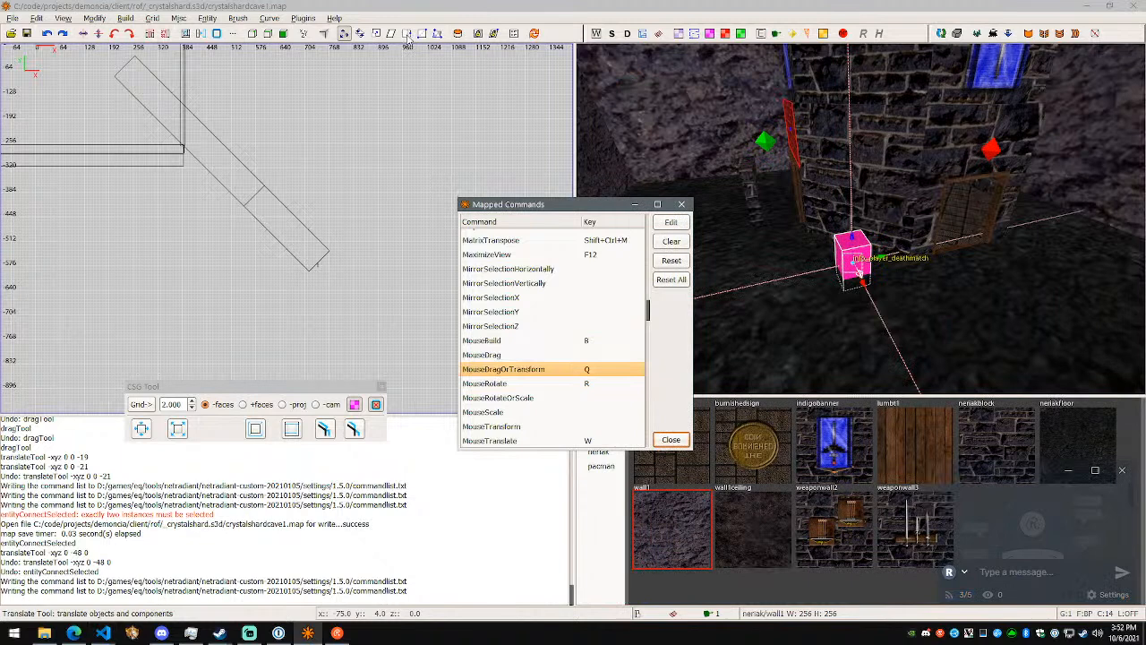
left_click(671, 438)
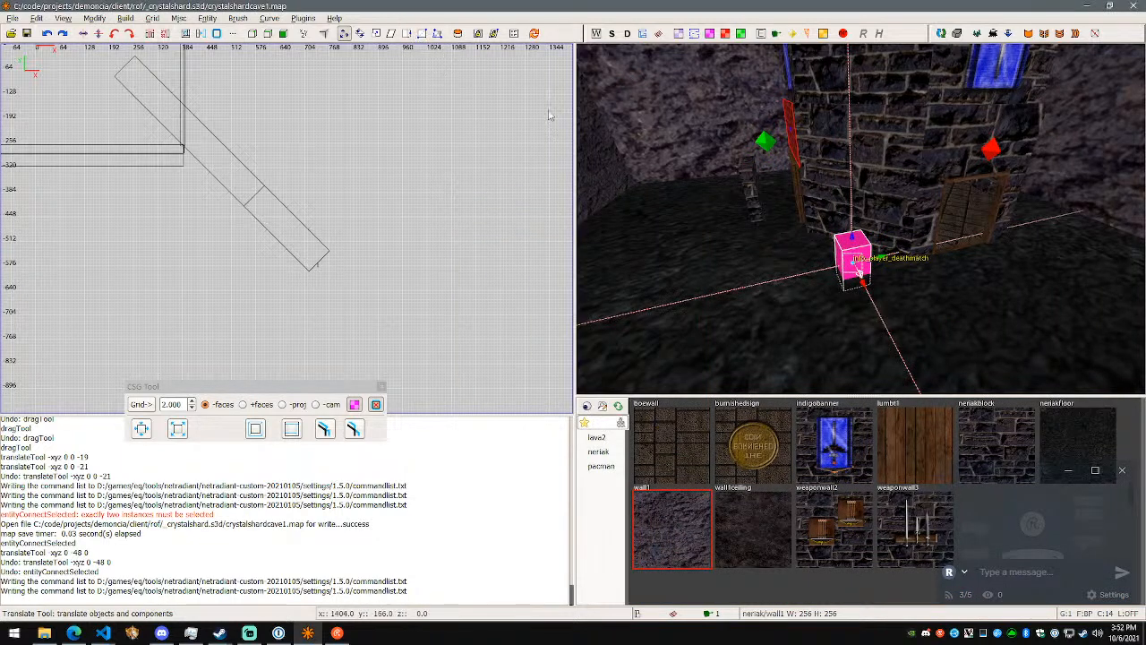
left_click(36, 18)
left_click(103, 316)
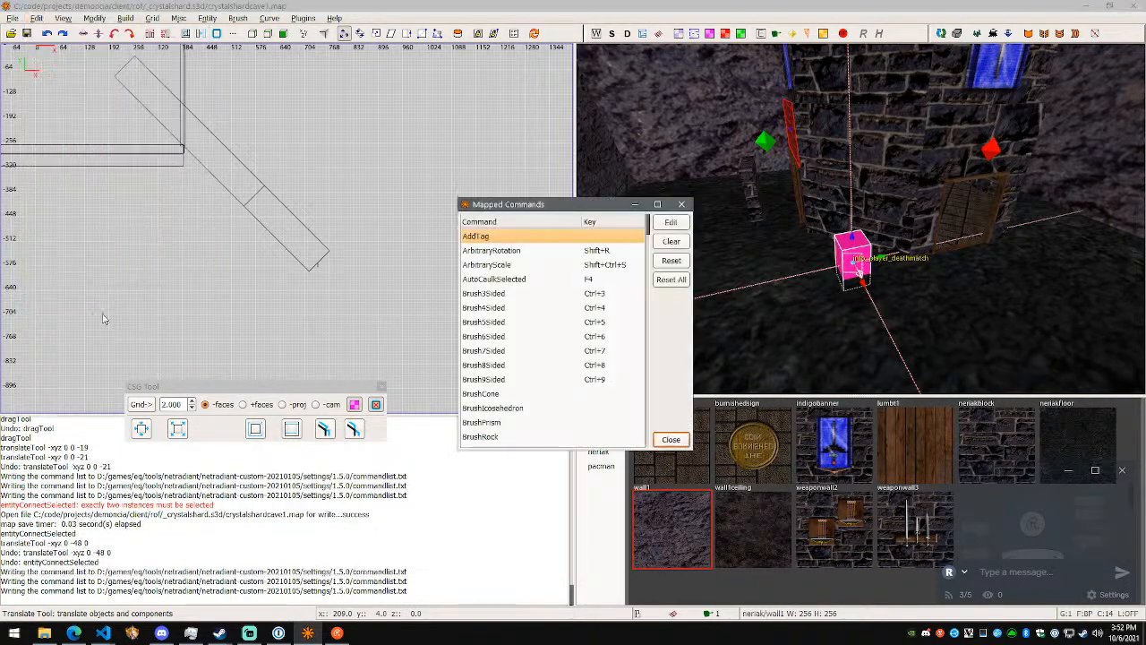
mouse_move(649, 238)
left_mouse_down()
mouse_move(634, 391)
mouse_move(650, 421)
mouse_move(663, 309)
left_mouse_up()
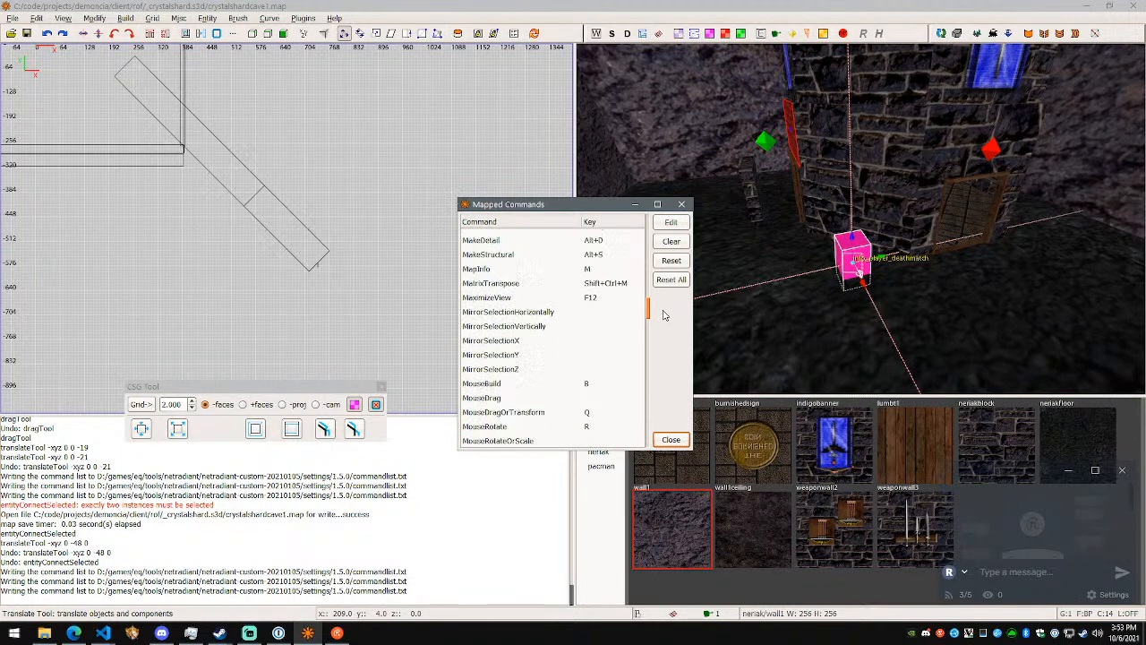
left_click_drag(663, 310, 663, 305)
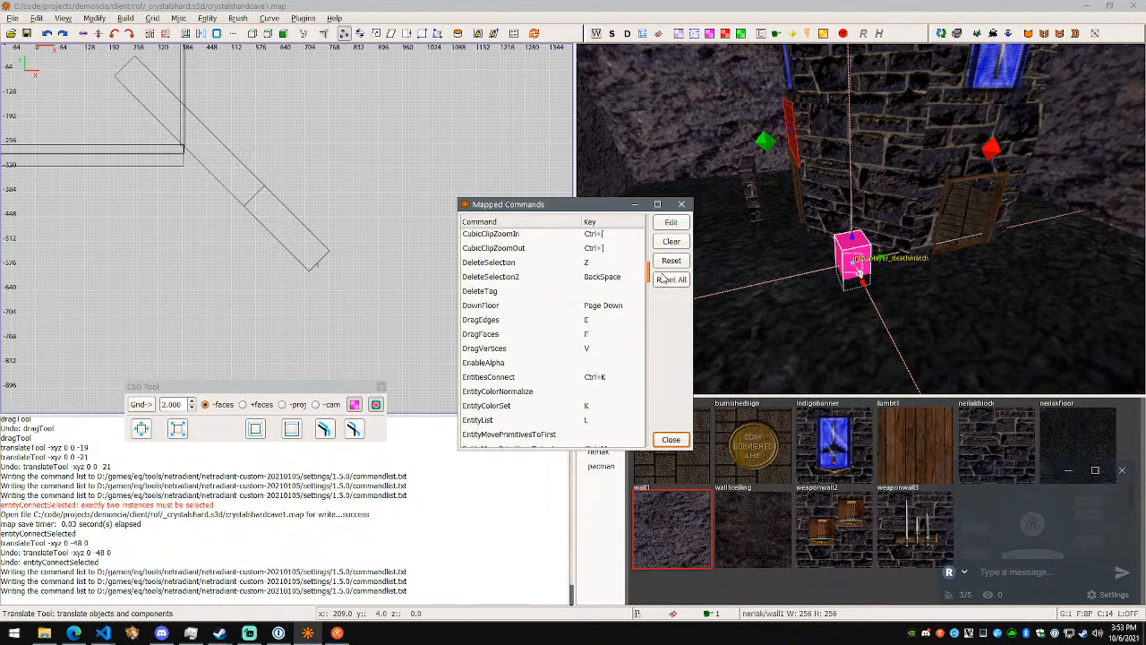
left_click_drag(663, 262, 659, 314)
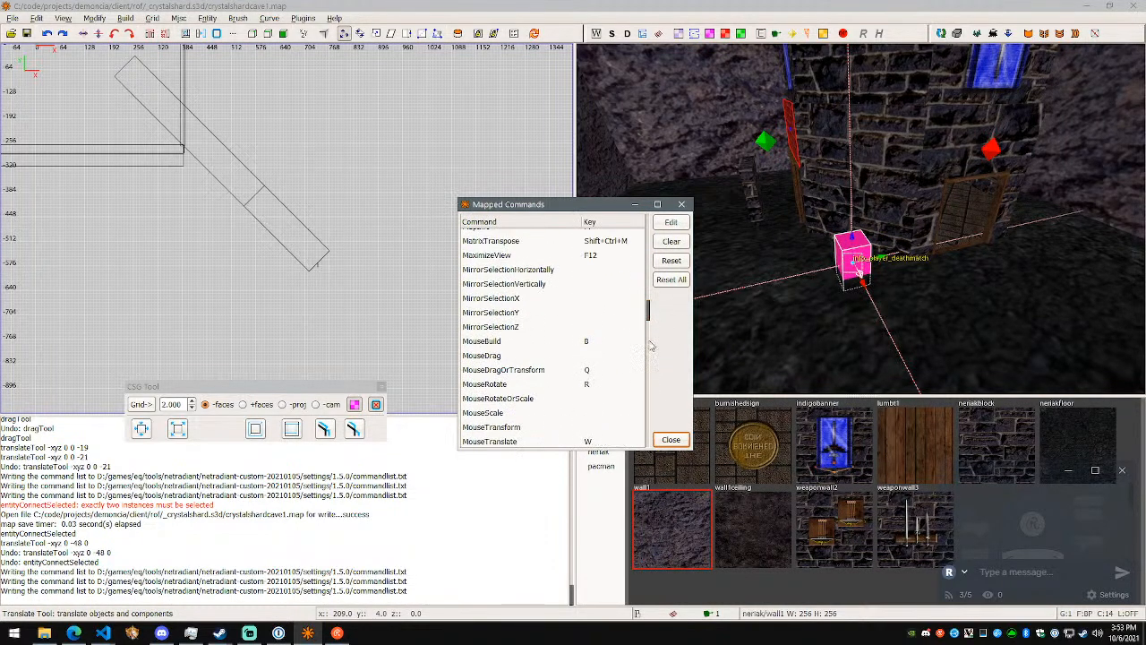
left_click(598, 372)
- Switch to the notes in Visual Studio Code and add "MouseRotate R" and "MouseScale" lines below DeleteSelection Z
key("alt+Tab")
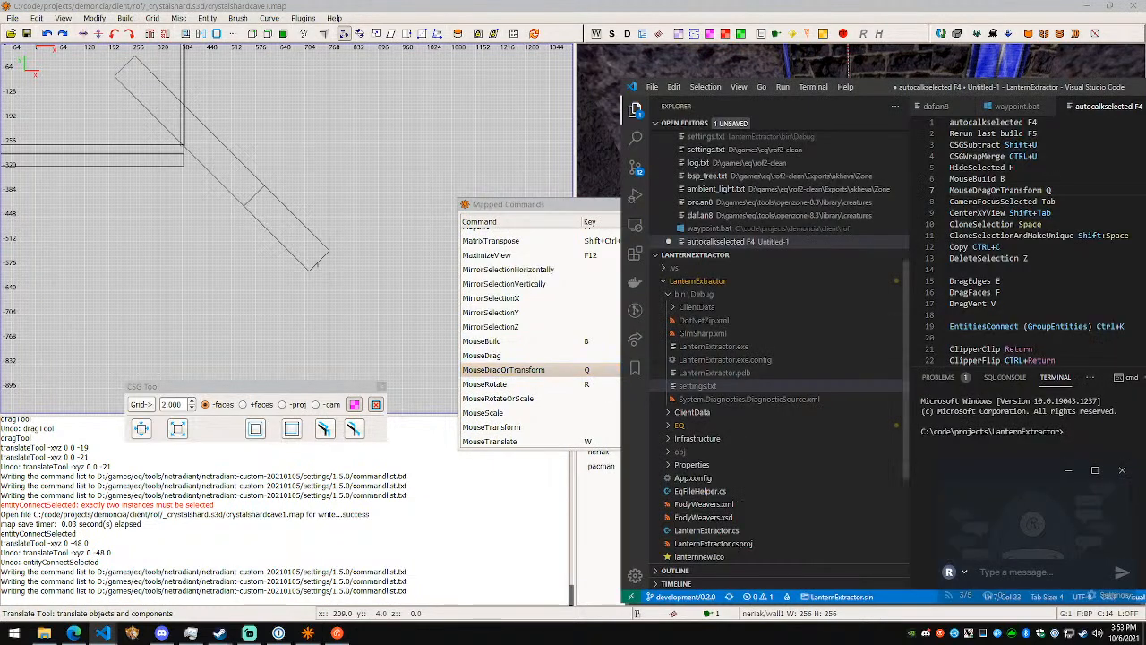
left_click(951, 315)
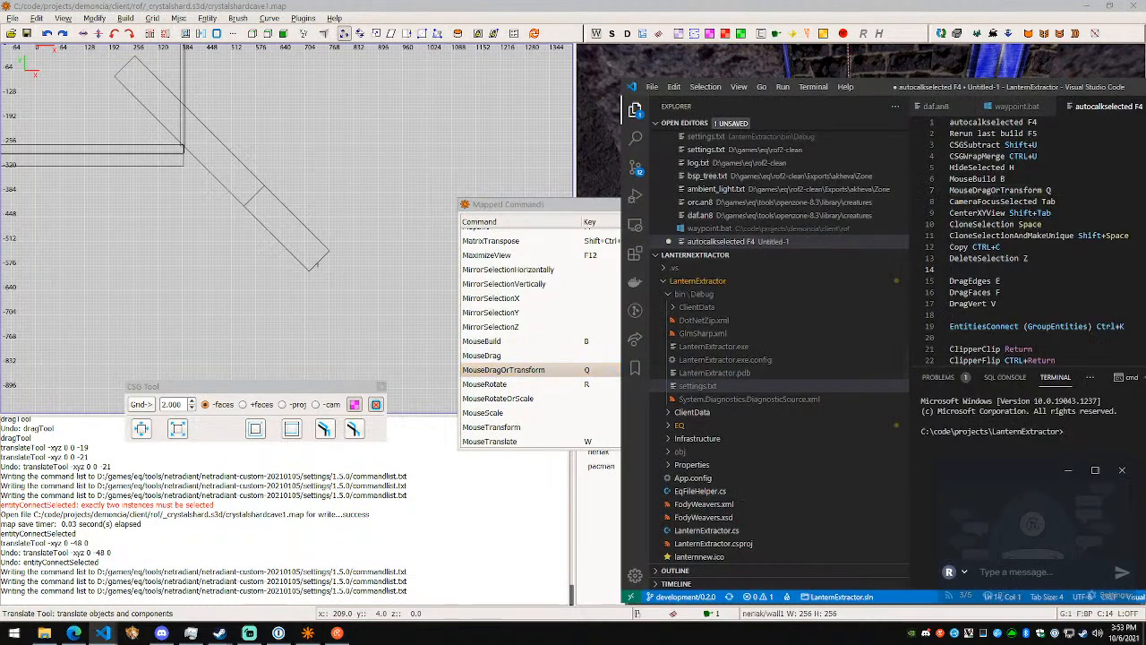
type("MouseRotate R")
key("Escape")
key("Return")
type("MouseS")
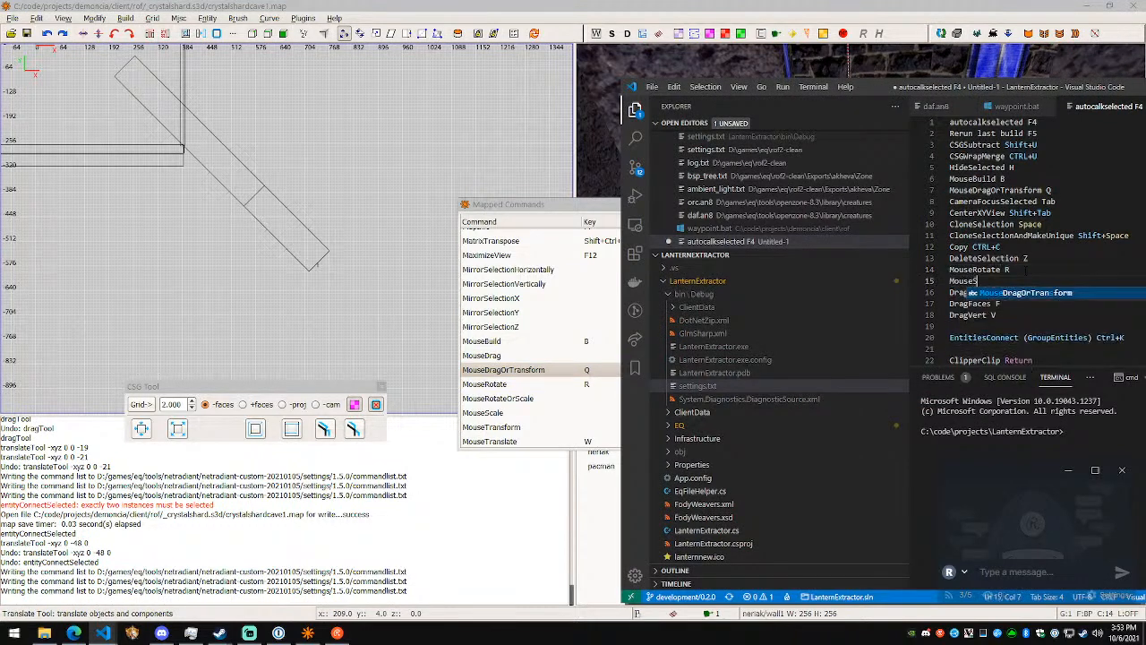
type("cale")
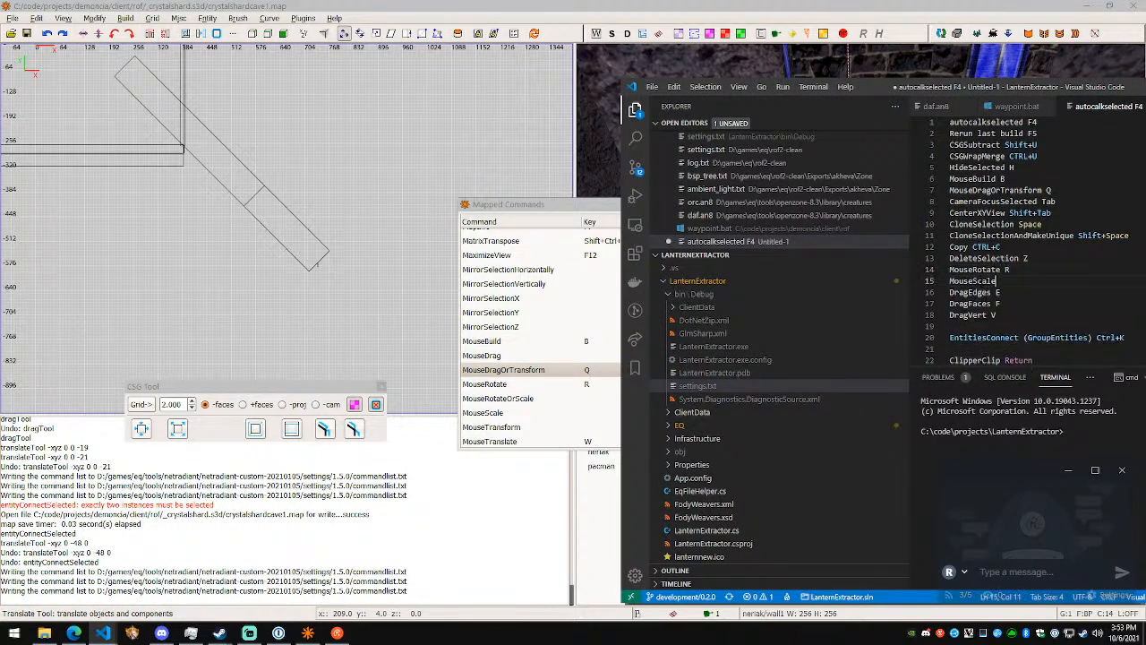
- Check the MouseScale entry in NetRadiant's mapped commands and return to the notes
key("alt+Tab")
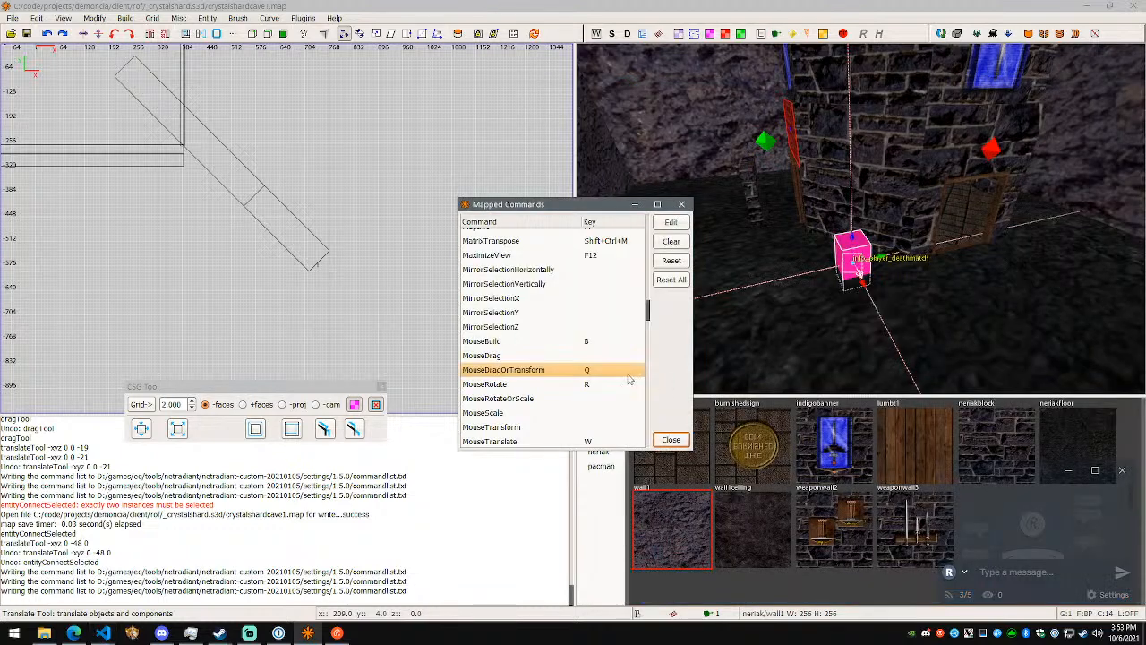
key("alt+Tab")
key("alt+Tab")
key("alt+Tab")
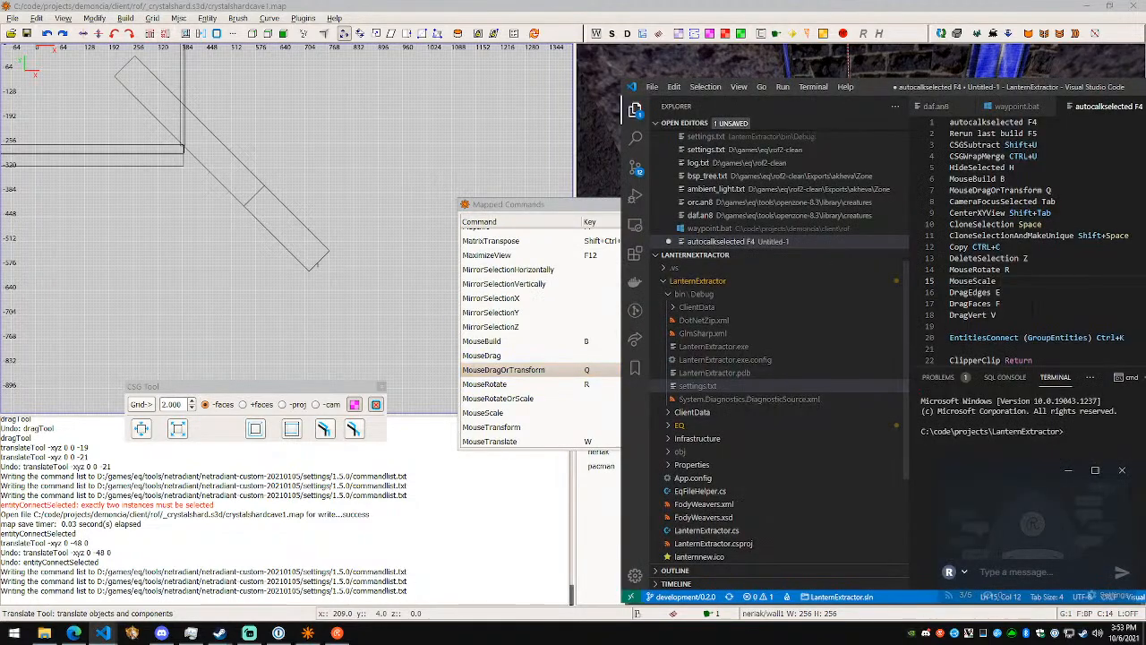
- Add a "MouseTranslate W" line below MouseScale in the notes
key("Return")
type("Mo")
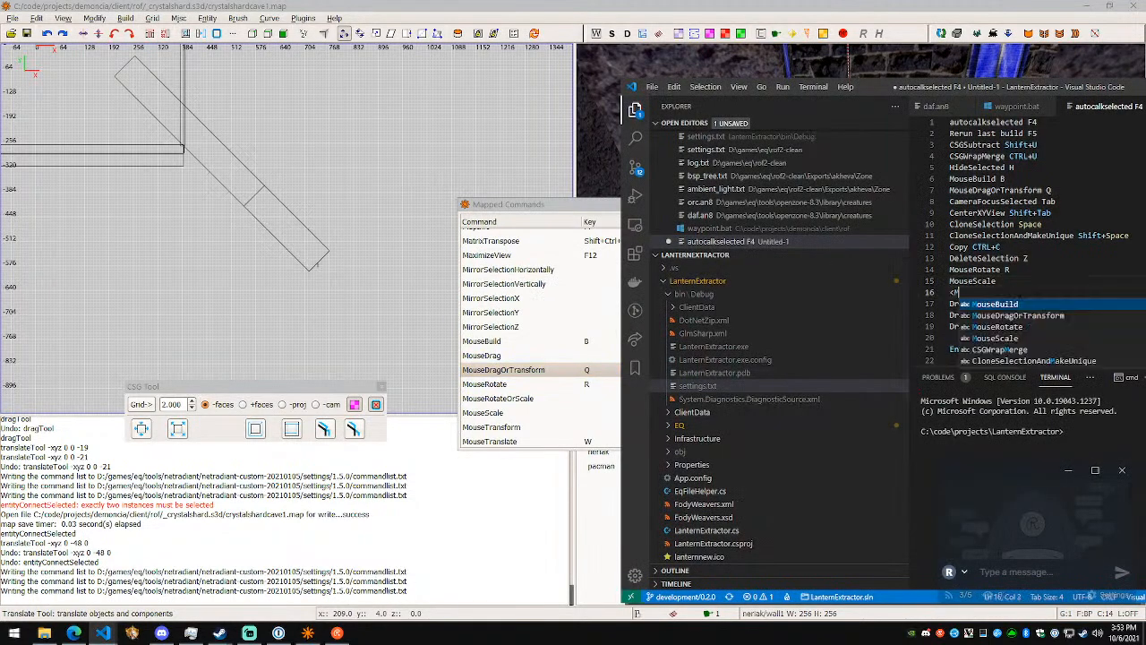
type("useTransla")
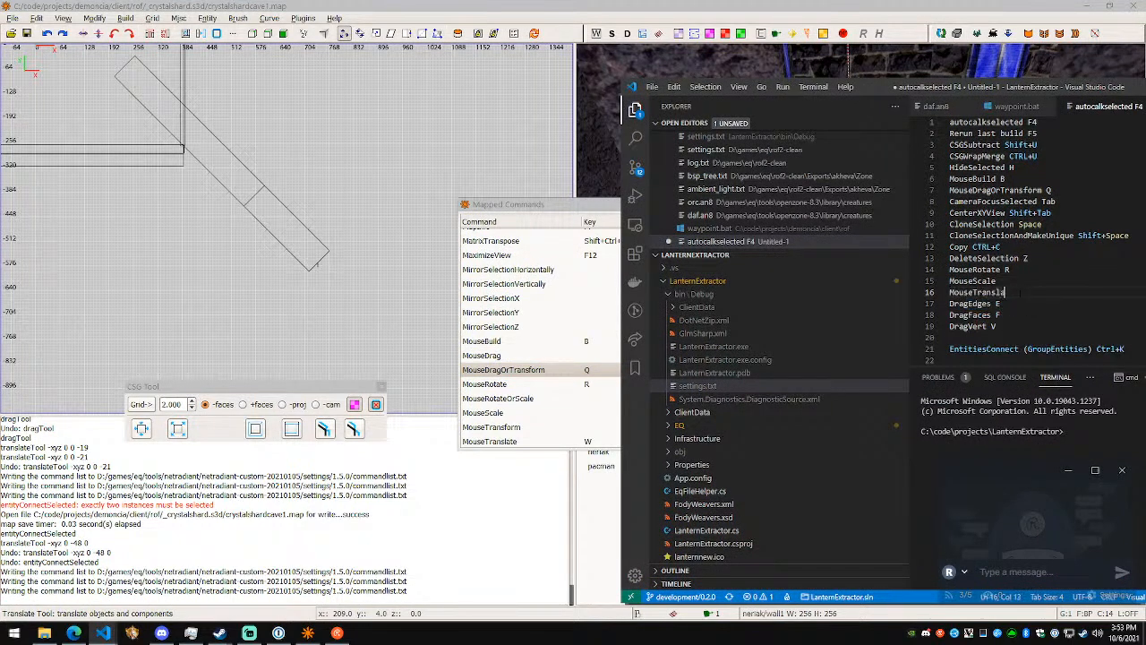
type("te W")
- Move the MouseTranslate W line up to sit between Copy CTRL+C and DeleteSelection Z
key("Home")
key("shift+End")
key("ctrl+x")
key("Up")
key("Up")
key("Up")
key("Up")
key("End")
key("Return")
key("ctrl+v")
key("Up")
key("Home")
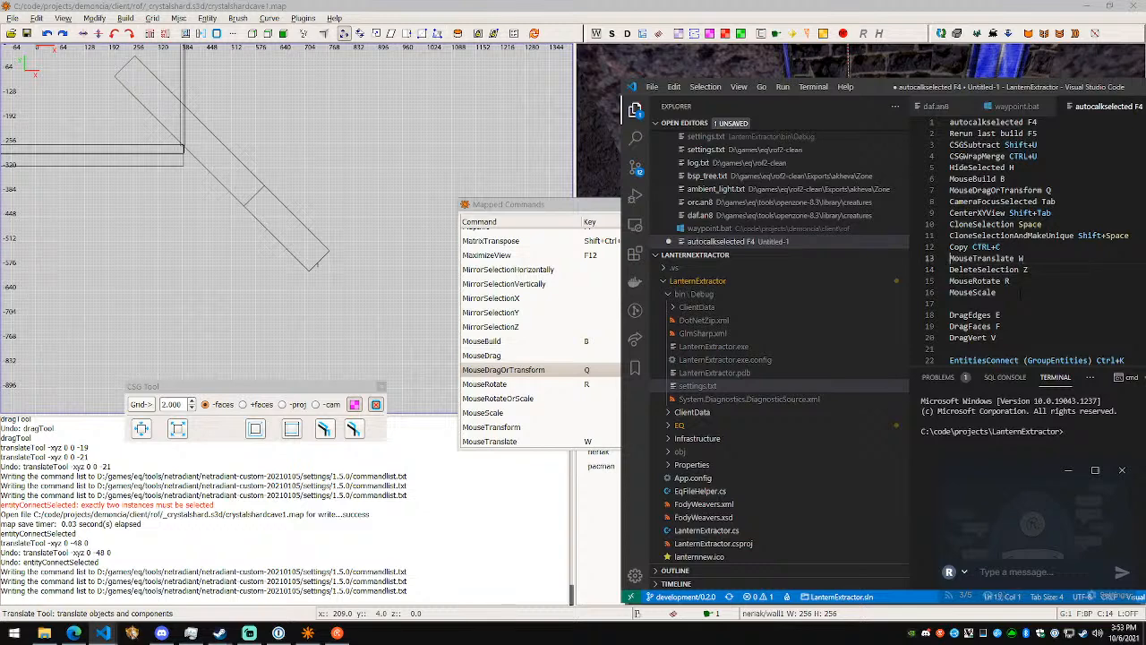
- Move the four lines from MouseTranslate W through MouseScale to the start of the notes as a separate group
key("shift+Down")
key("shift+Down")
key("shift+Down")
key("shift+Down")
key("Delete")
key("Up")
key("ctrl+Home")
key("ctrl+v")
key("Return")
key("Up")
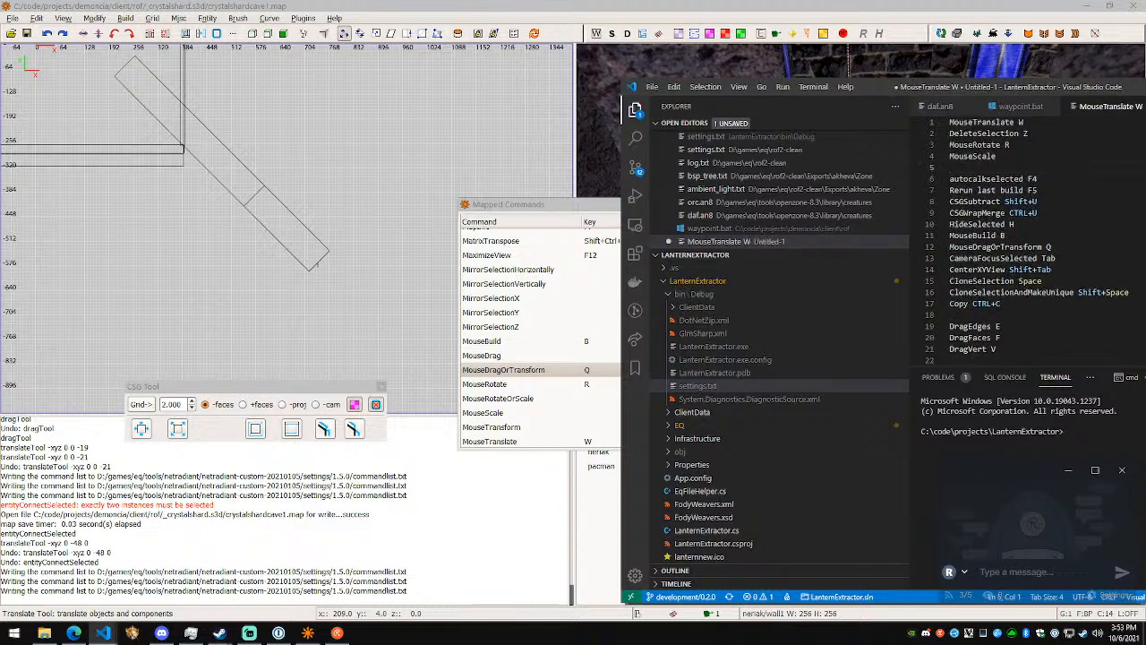
- Insert a "MouseDragOrTransform Q" line between MouseTranslate W and DeleteSelection Z
key("shift+Home")
key("Up")
key("Up")
key("Return")
key("Up")
type("MouseDragOrTransform Q")
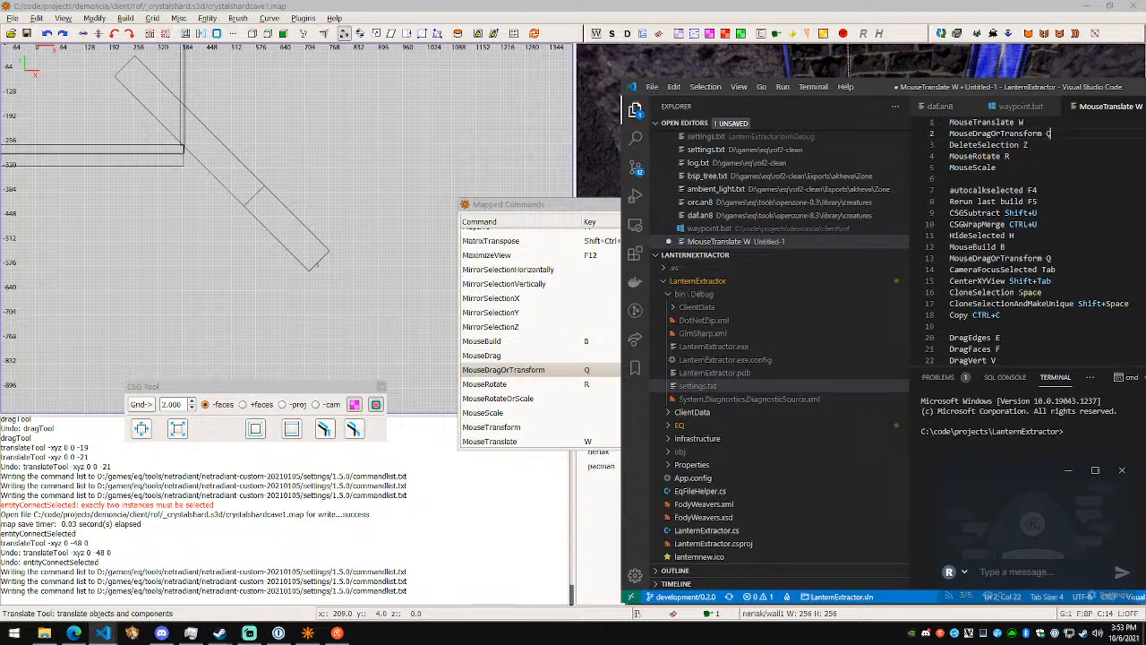
- Look through the remaining mouse entries in the mapped commands and add "MouseUV G" below MouseRotate R in the notes
scroll(564, 429, "down", 1)
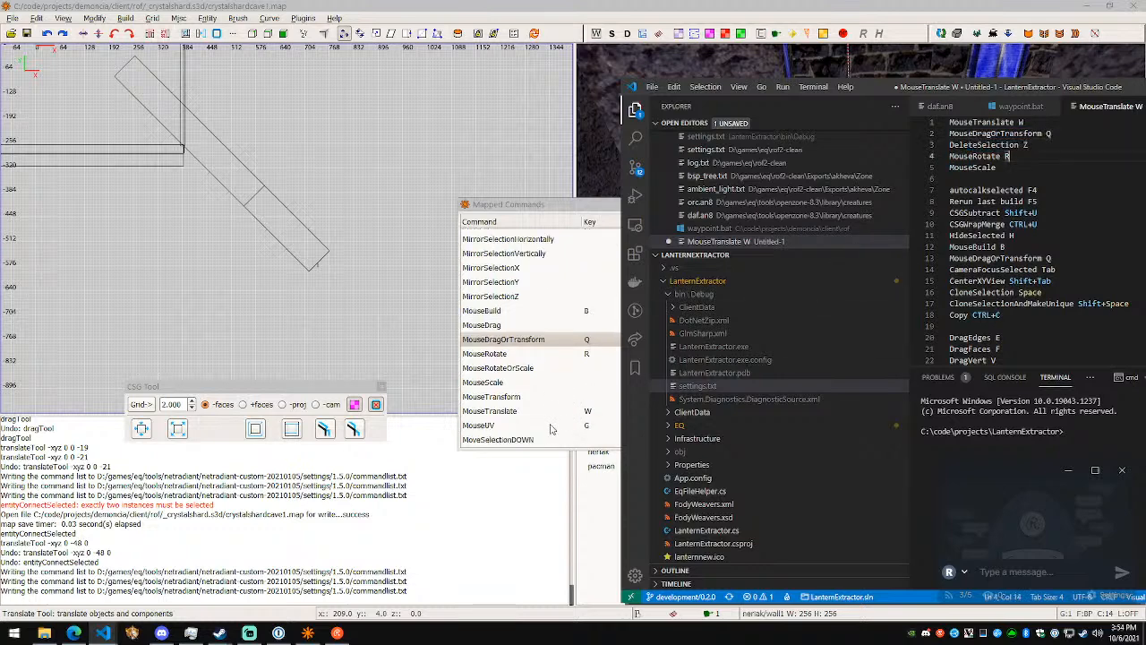
scroll(542, 403, "down", 2)
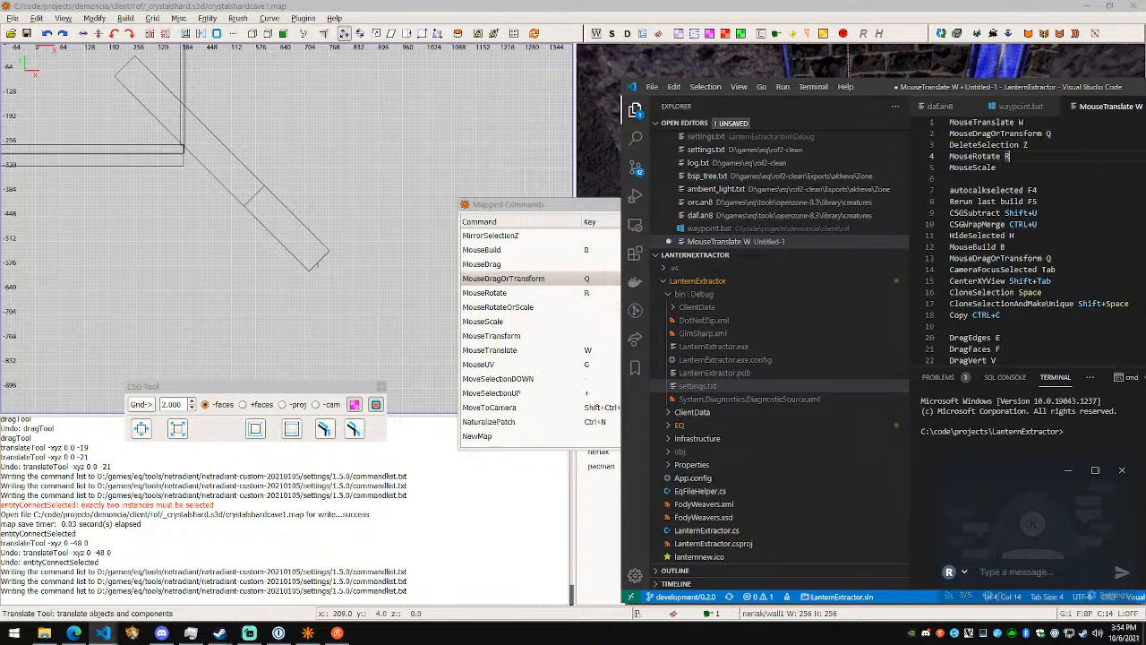
key("Return")
type("MouseUV G")
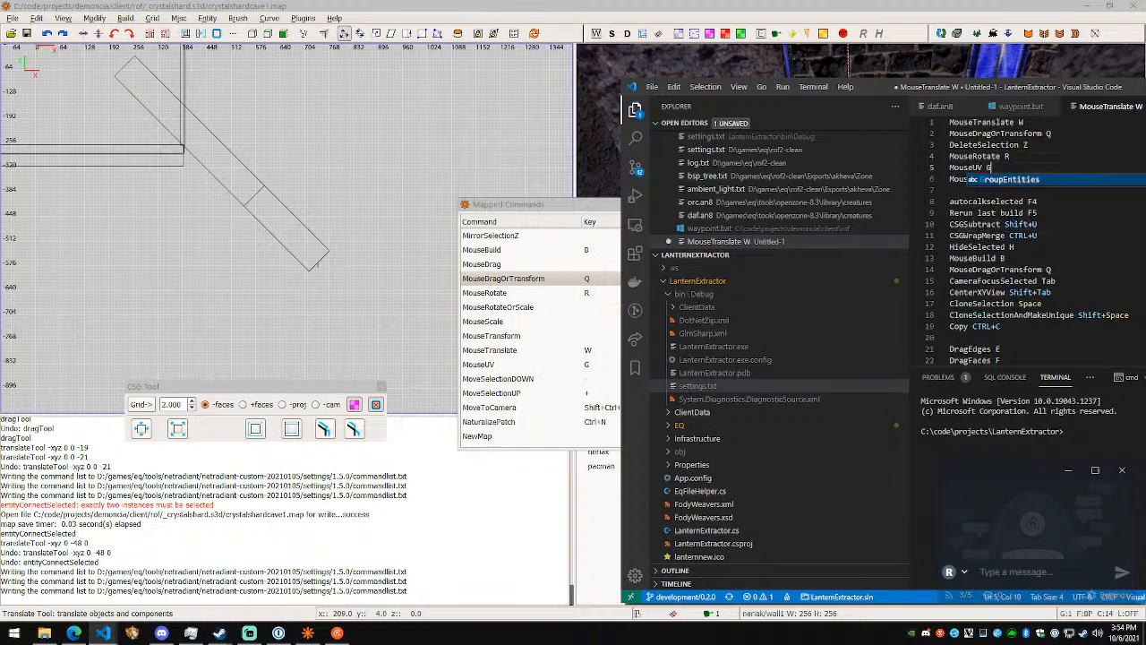
- Switch to NetRadiant to look up the MoveToCamera shortcut, return to the notes, and review the shortcut groups listed there
key("alt+Tab")
scroll(614, 396, "down", 2)
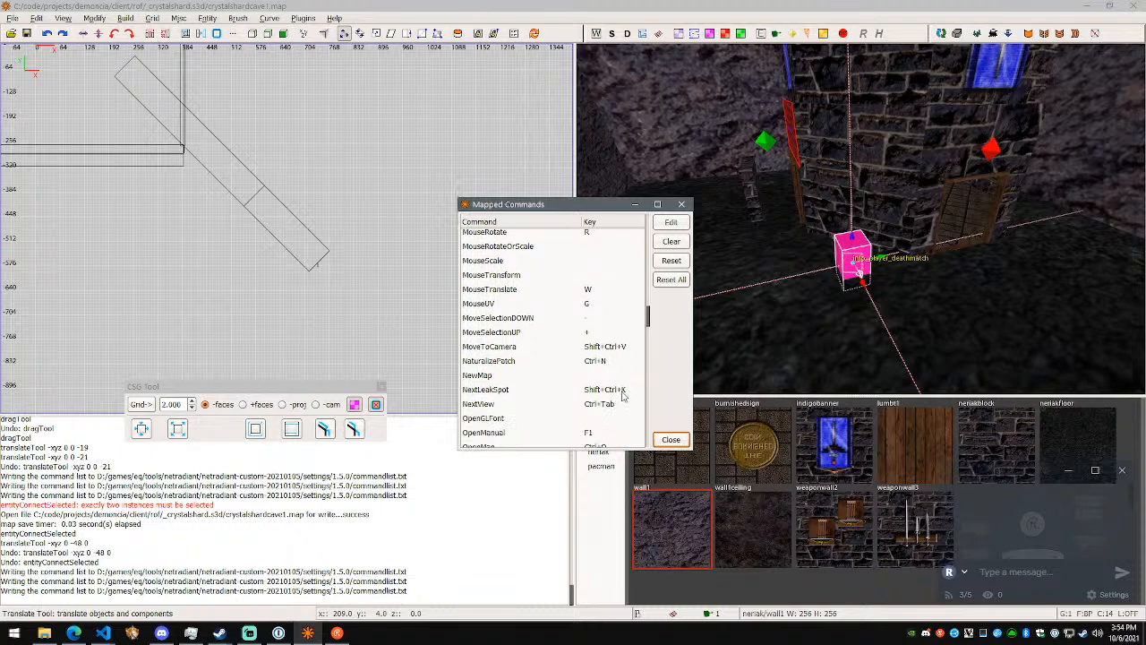
left_click(614, 349)
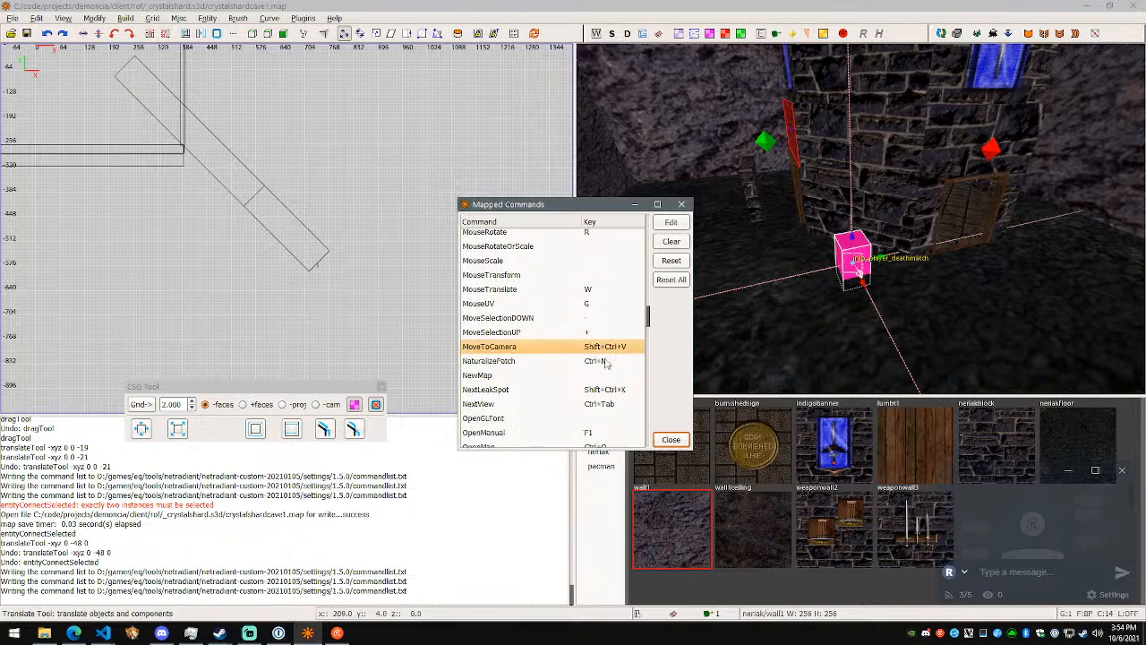
key("alt+Tab")
scroll(1046, 263, "down", 3)
scroll(1048, 263, "up", 3)
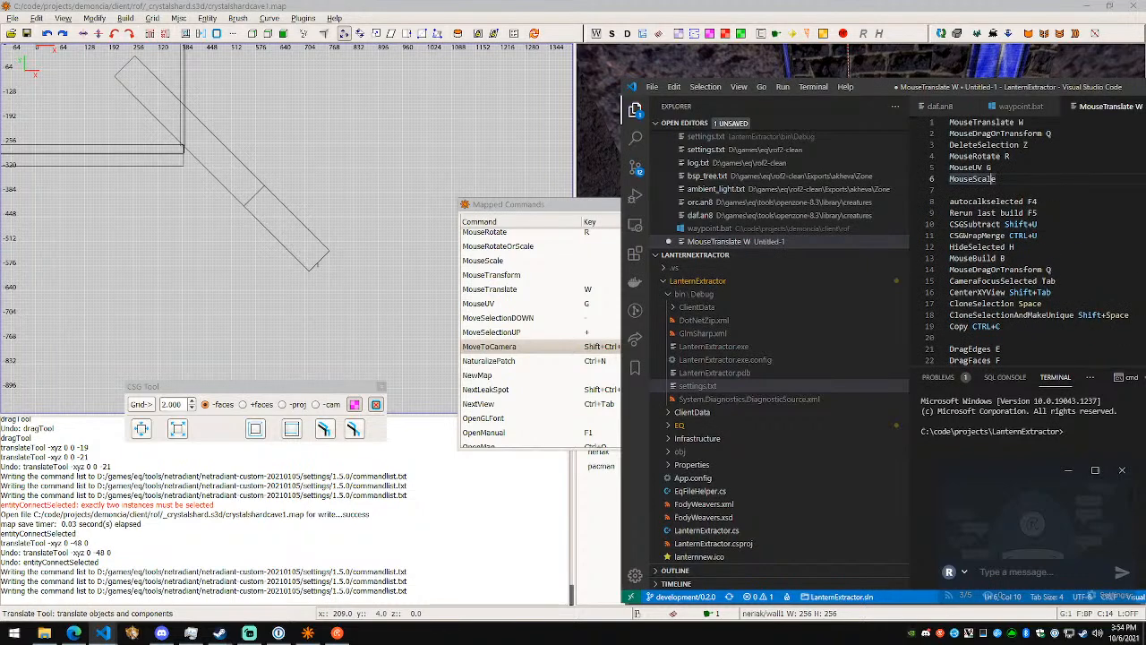
scroll(1045, 264, "down", 5)
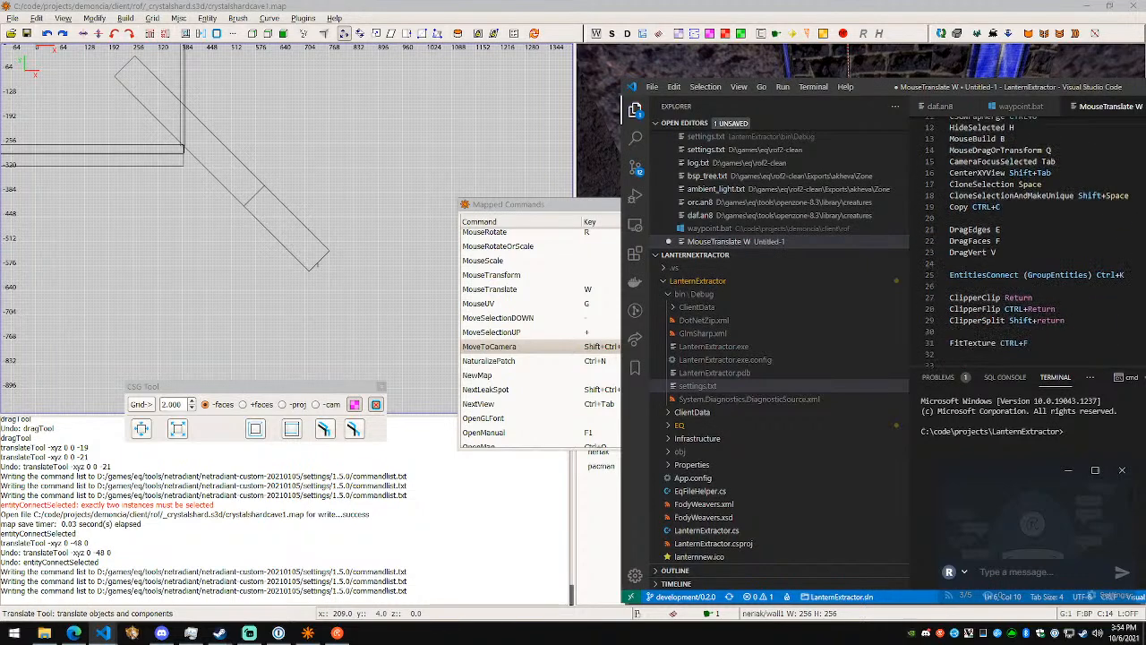
scroll(1046, 263, "down", 3)
scroll(1046, 263, "up", 6)
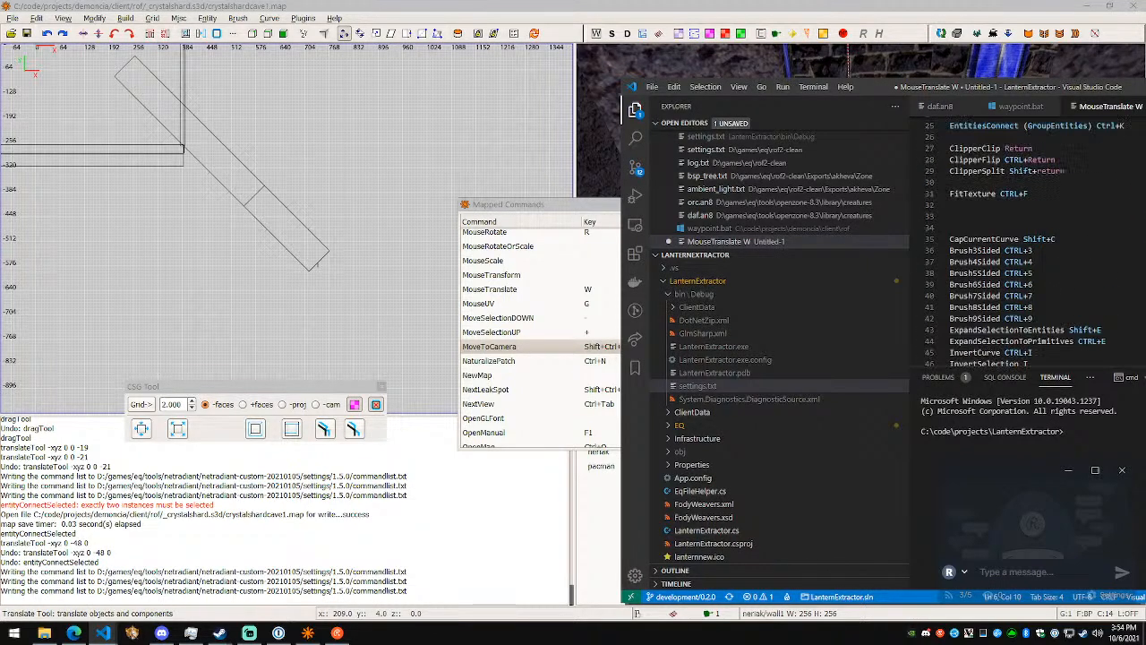
scroll(1046, 264, "up", 3)
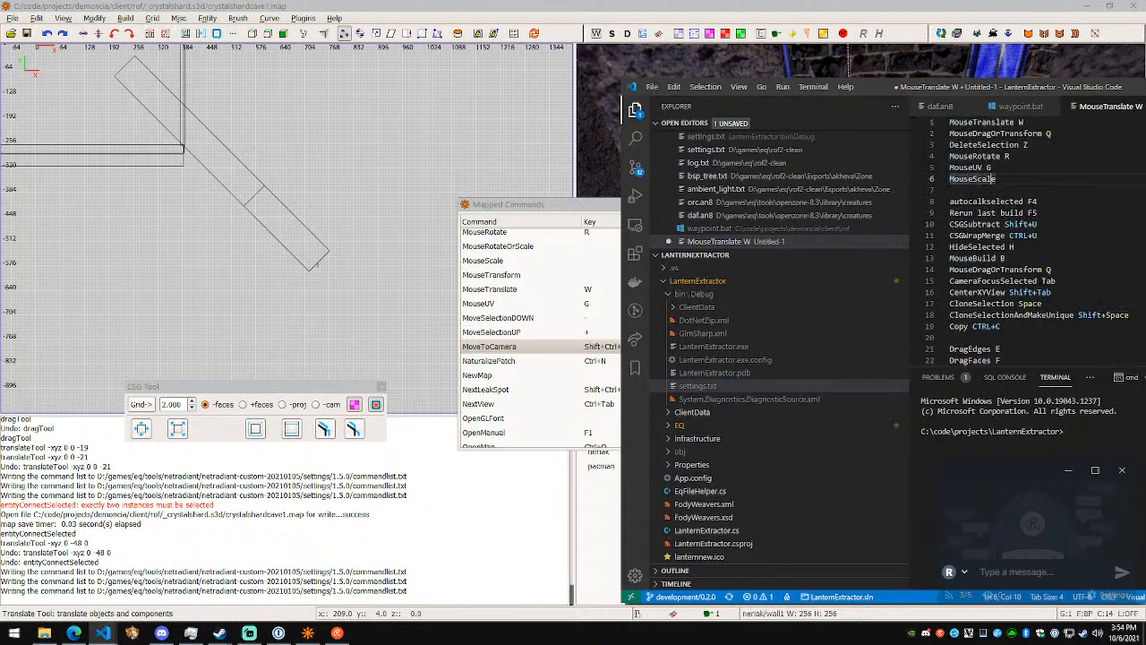
- Move the CameraFocusSelected Tab and CenterXYView Shift+Tab lines into their own group below MouseScale
left_click(1080, 286)
key("Home")
key("Down")
key("Up")
key("shift+Down")
key("shift+Down")
key("ctrl+c")
key("Delete")
key("Up")
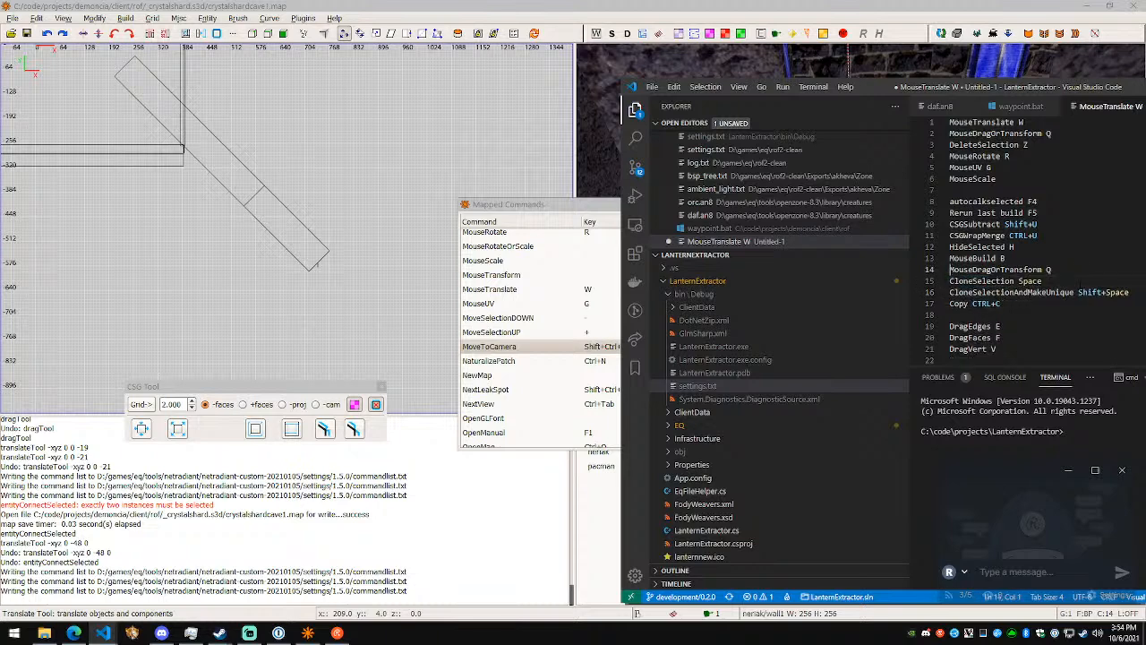
key("Up")
key("Up")
key("Up")
key("Up")
key("Return")
key("ctrl+v")
key("Return")
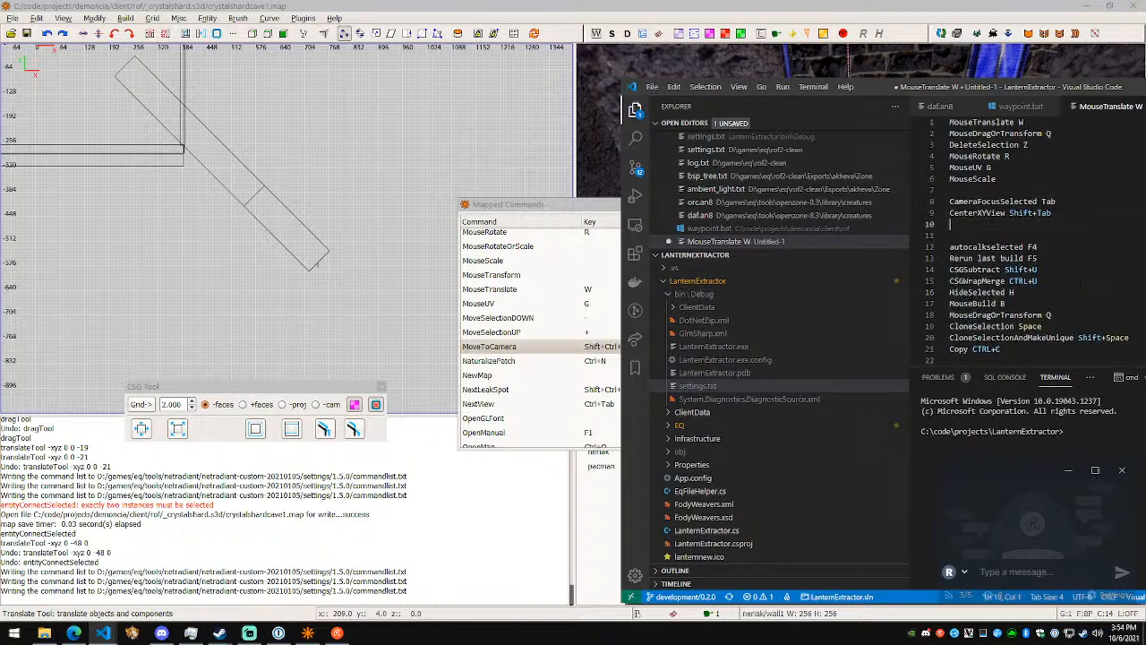
- Add "MoveToCamera CTRL+SHIFT+V" below CenterXYView Shift+Tab and switch back to NetRadiant
type("MoveToCamera CTRL+SHIFT+V")
key("alt+Tab")
key("alt+Tab")
key("alt+Tab")
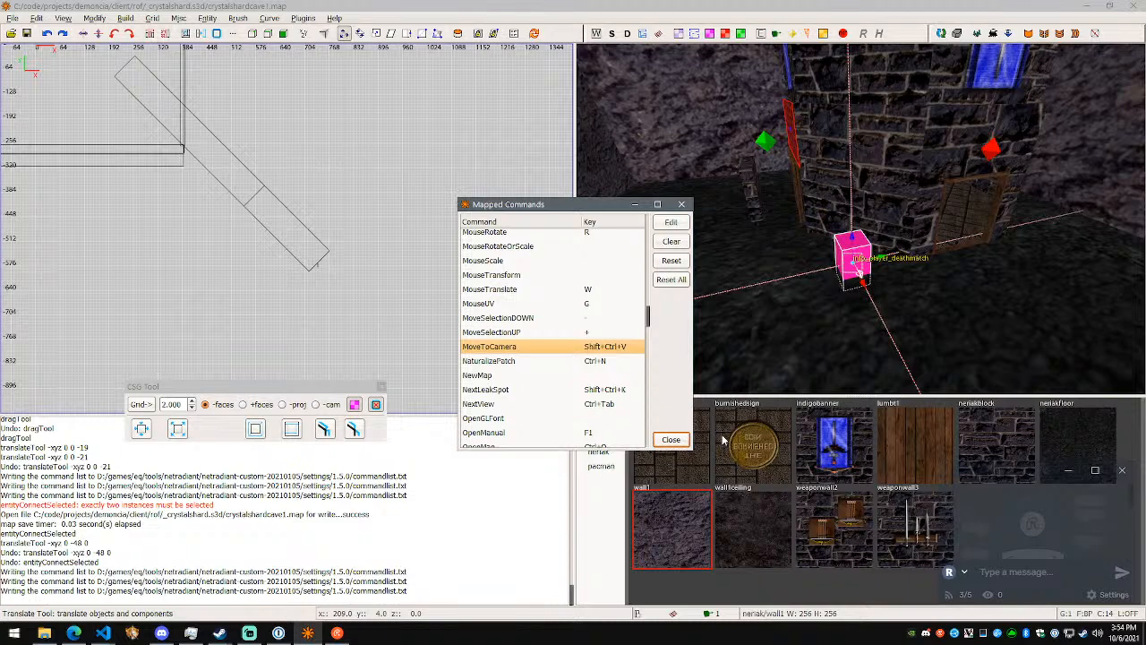
- Close the mapped commands, try MoveToCamera on the selected info_player_deathmatch entity, and undo the move
left_click(670, 439)
key("ctrl+shift+v")
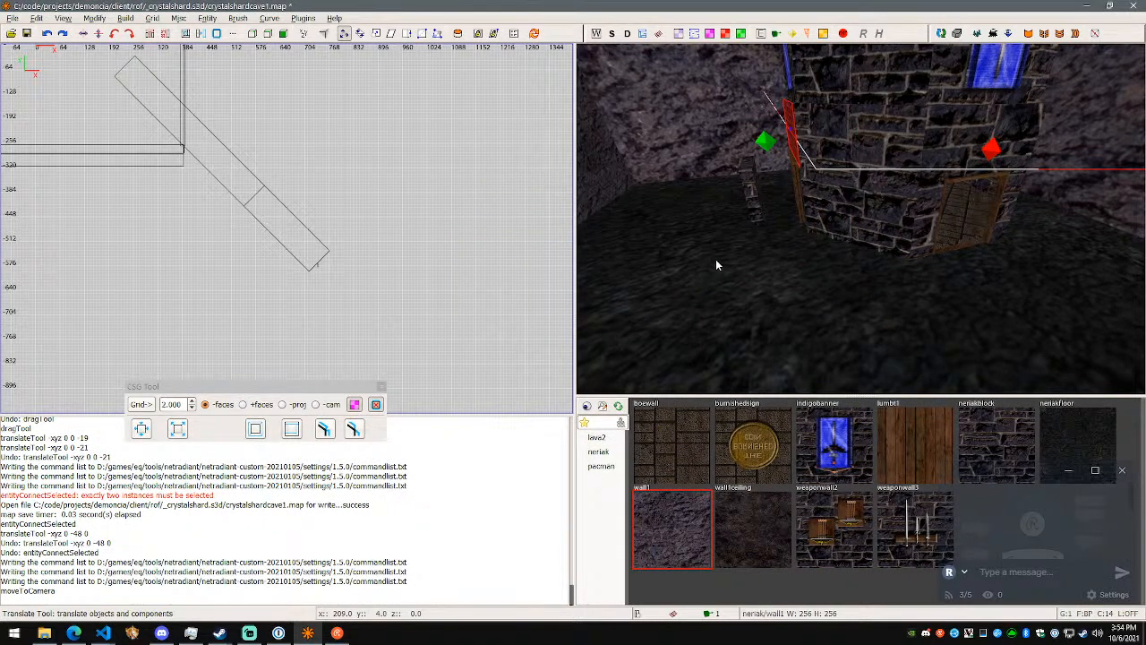
key("ctrl+z")
right_click(715, 259)
- Switch to the notes, move the MoveToCamera line below the Copy CTRL+C group, and rename it "MoveSelectionToCamera CTRL+SHIFT+V"
key("alt+Tab")
key("shift+Up")
key("ctrl+c")
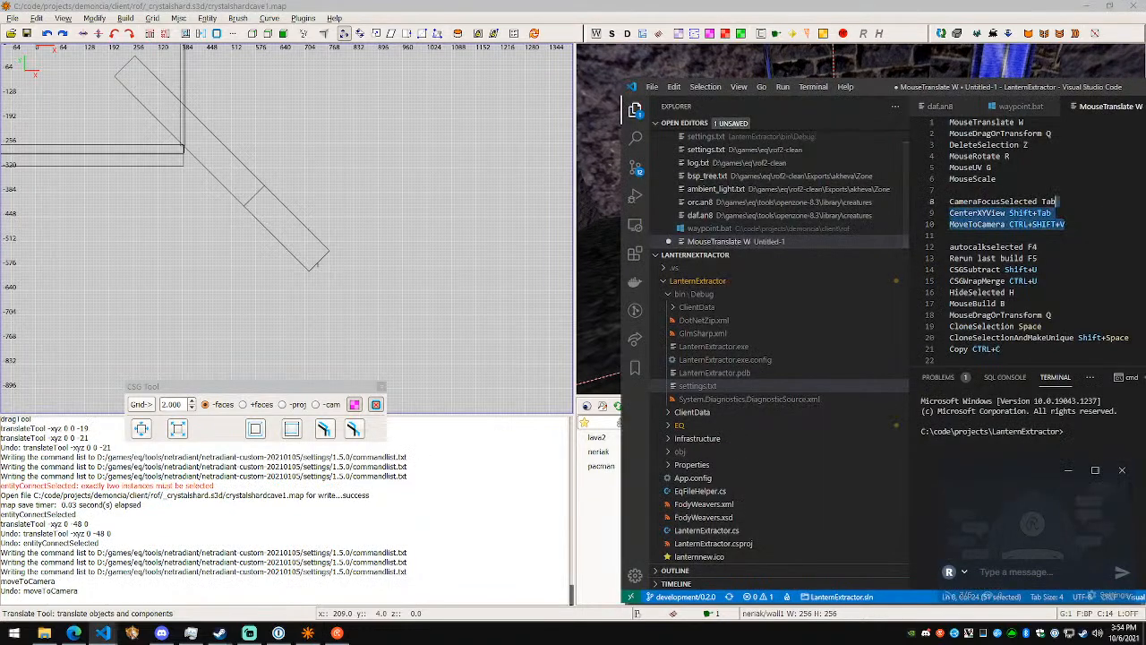
key("BackSpace")
key("ctrl+v")
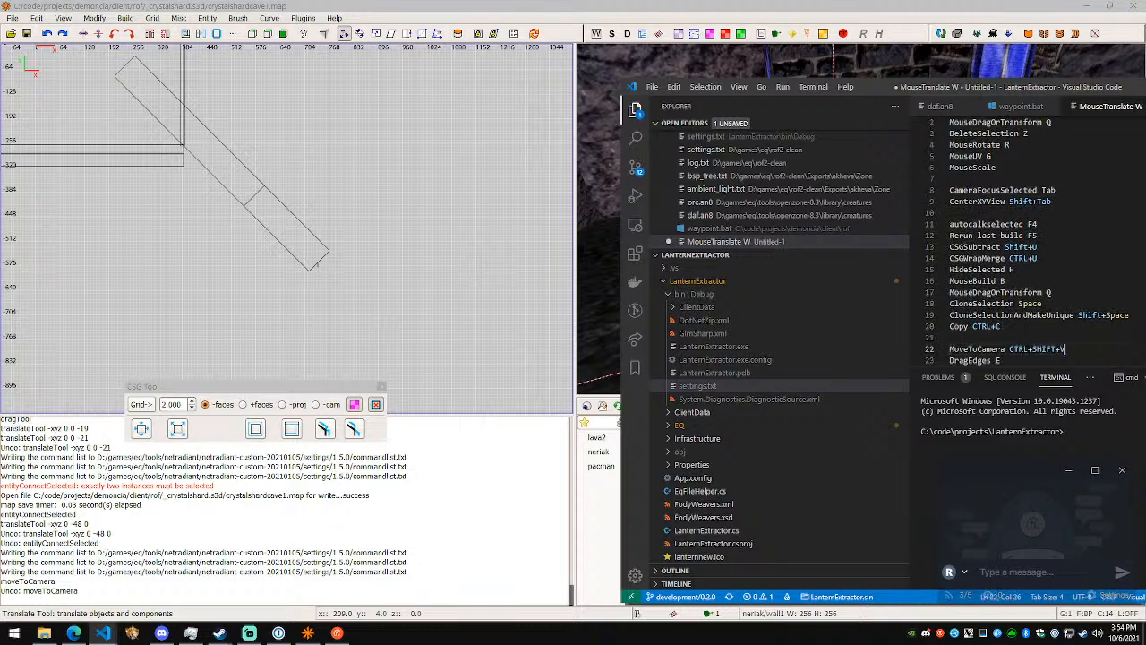
type("Selection")
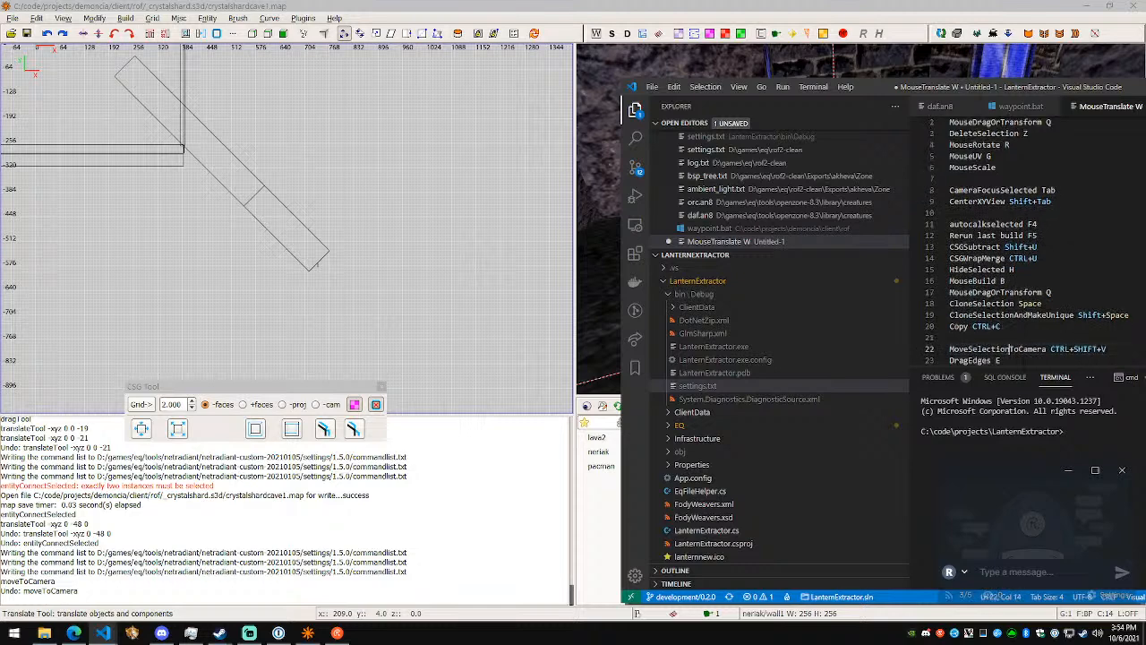
key("Return")
key("Up")
- Switch to NetRadiant, reopen the mapped commands, and look up the NaturalizePatch entry and those following MoveToCamera
double_click(43, 12)
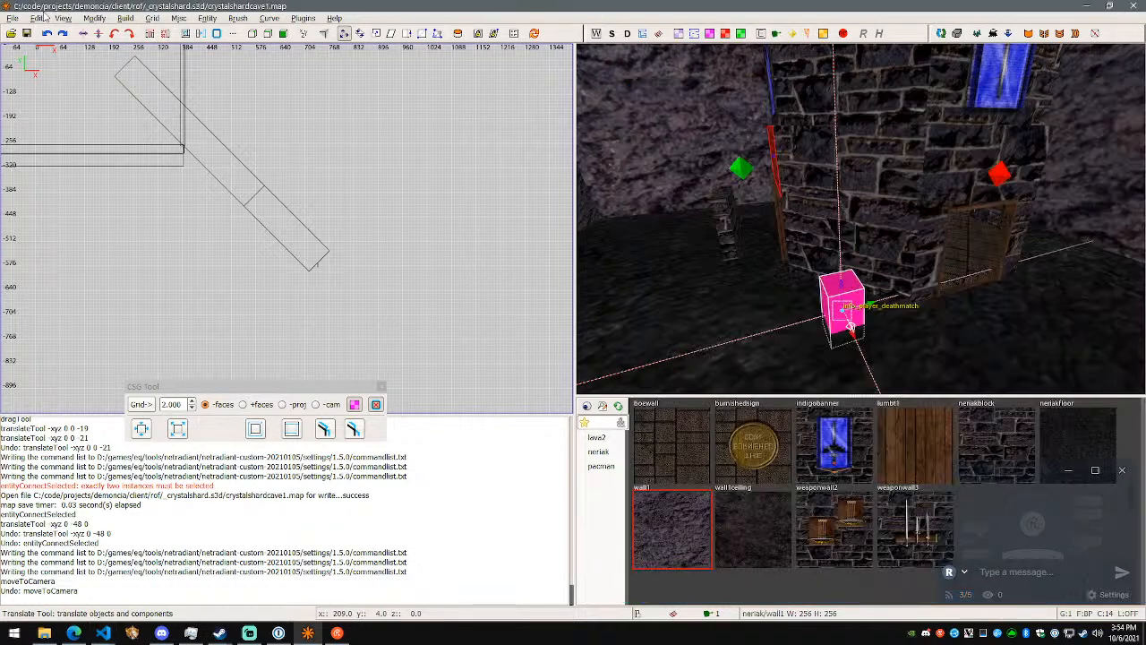
double_click(340, 111)
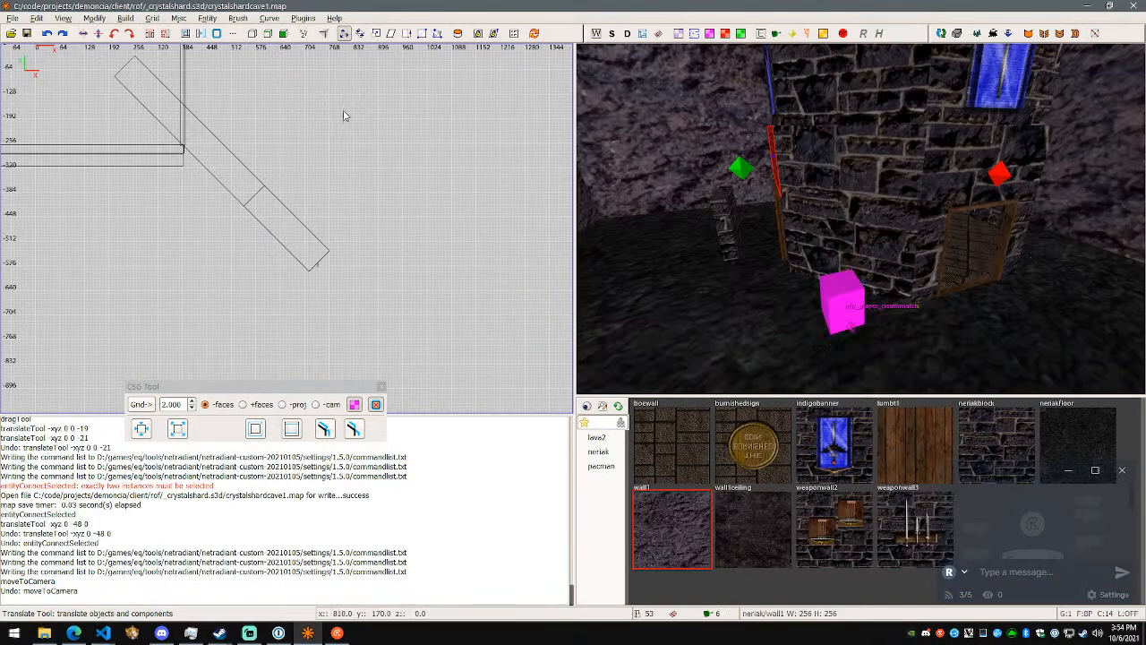
left_click(63, 18)
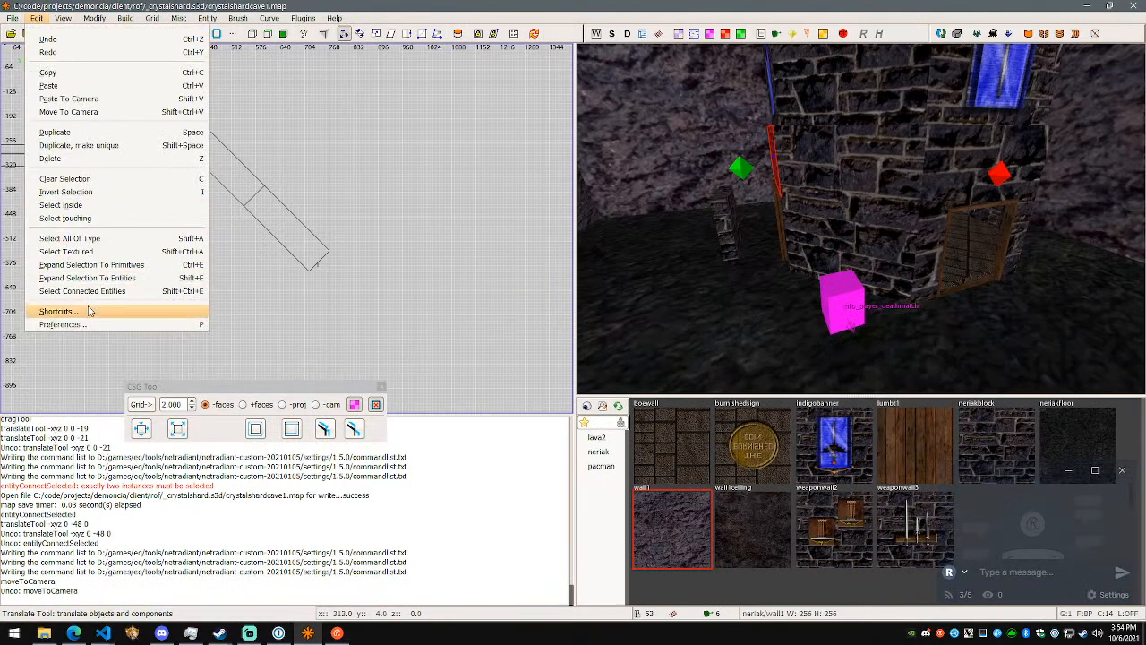
left_click(72, 303)
scroll(606, 289, "down", 12)
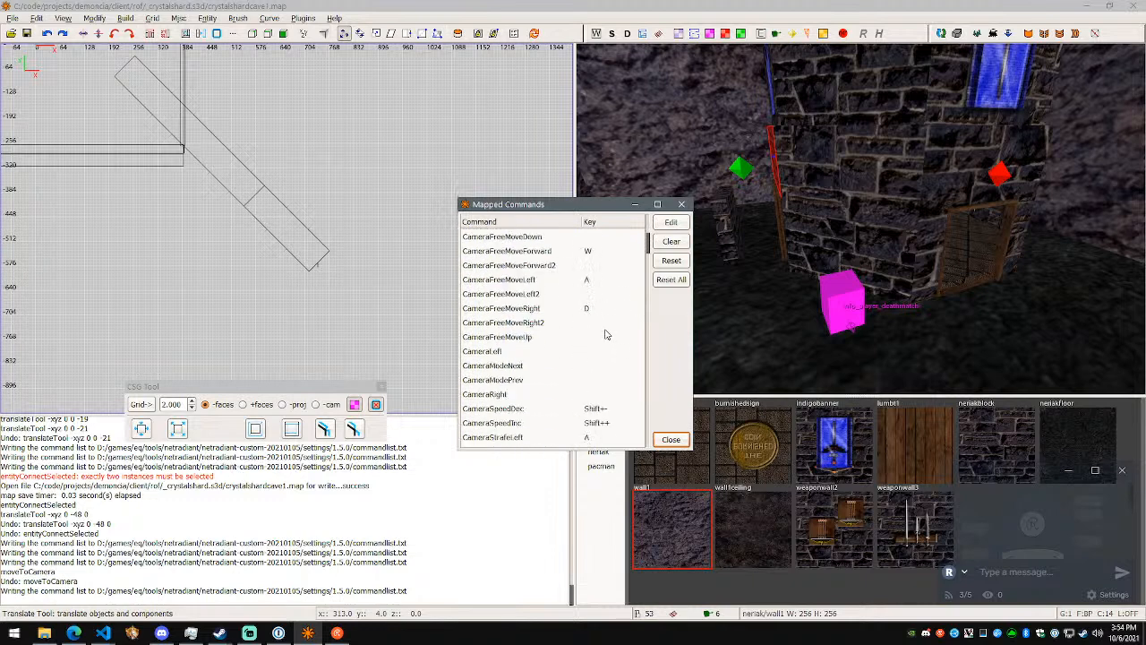
left_click_drag(647, 263, 638, 327)
left_click(516, 402)
scroll(540, 395, "down", 2)
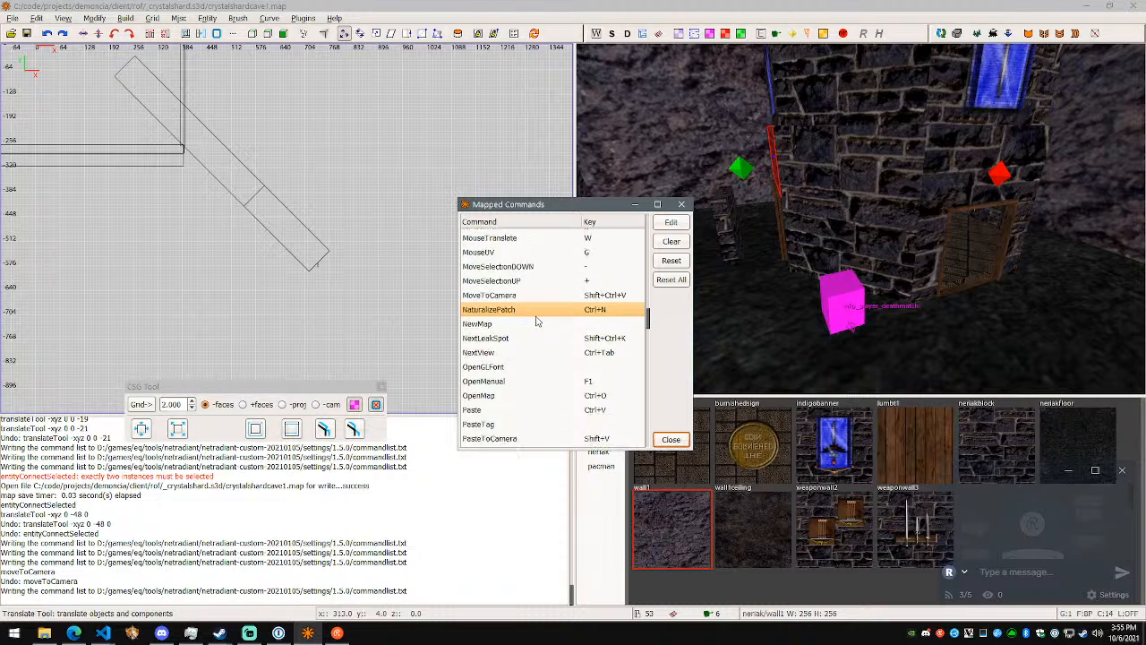
- Switch to the browser and search the web for "neutralize patch radiant" in a new tab
key("alt+Tab")
key("alt+Tab")
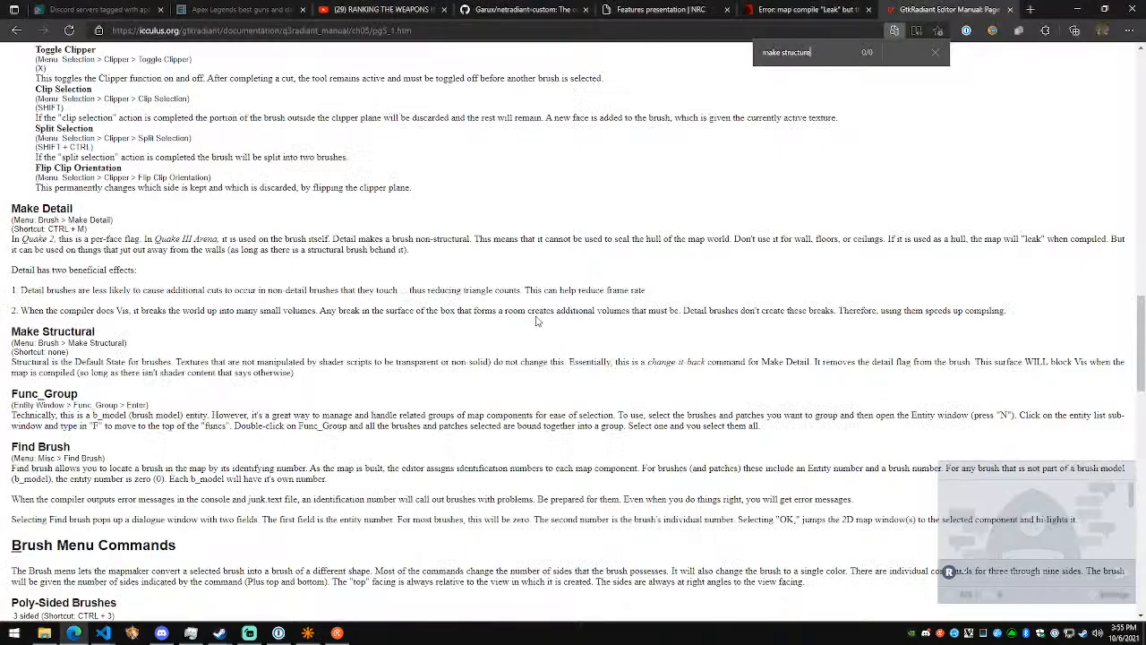
key("Escape")
key("ctrl+t")
type("neut")
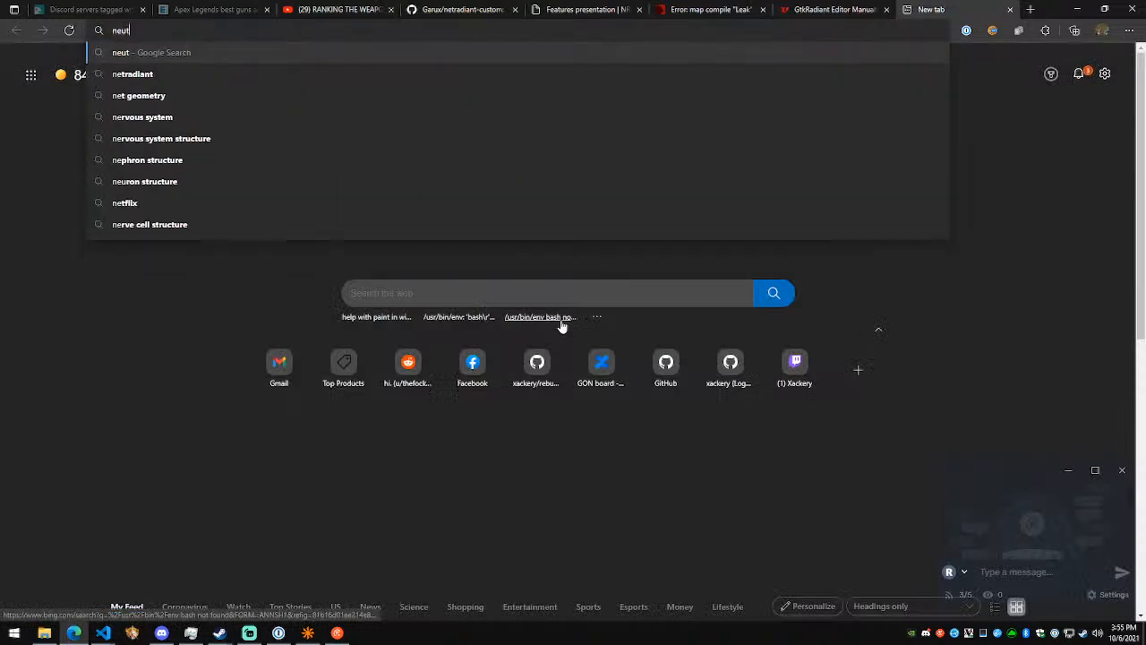
type("ralize patch radiant")
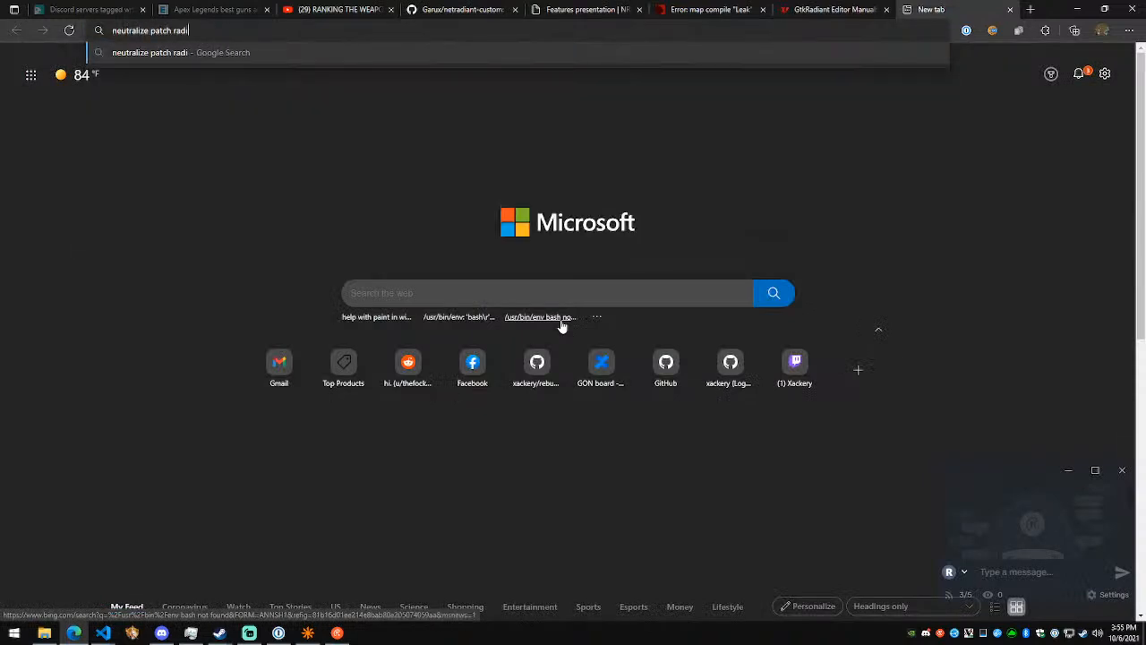
key("Return")
left_click(202, 177)
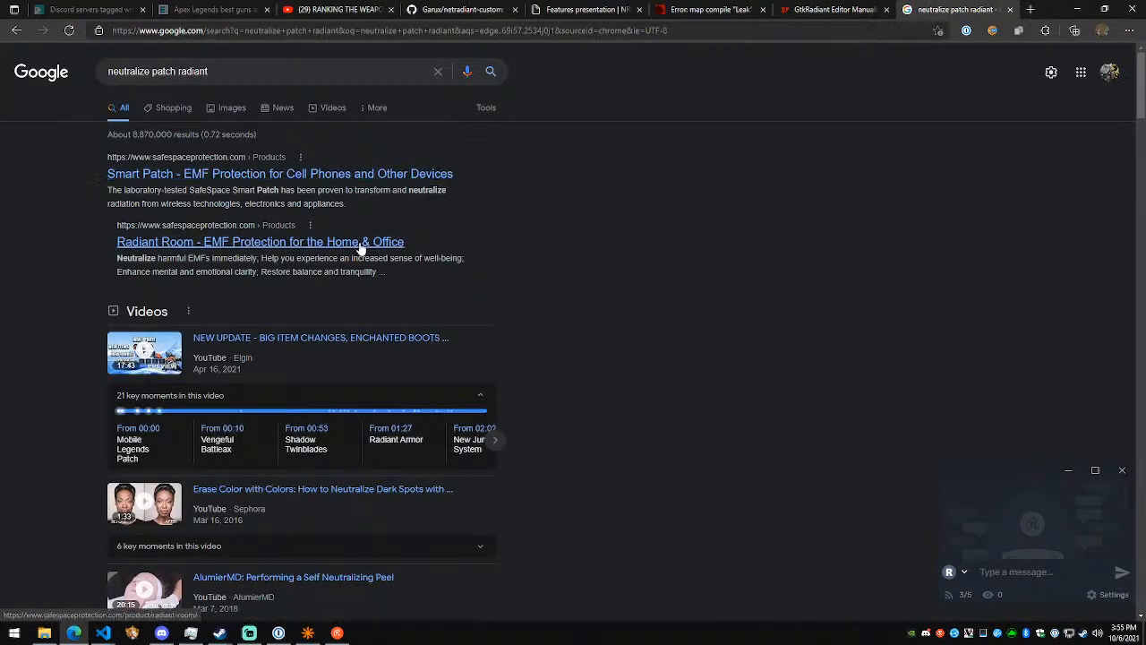
- Refine the web search to "neutralize patch netradiant"
key("alt+Left")
left_click(207, 72)
key("ctrl+Left")
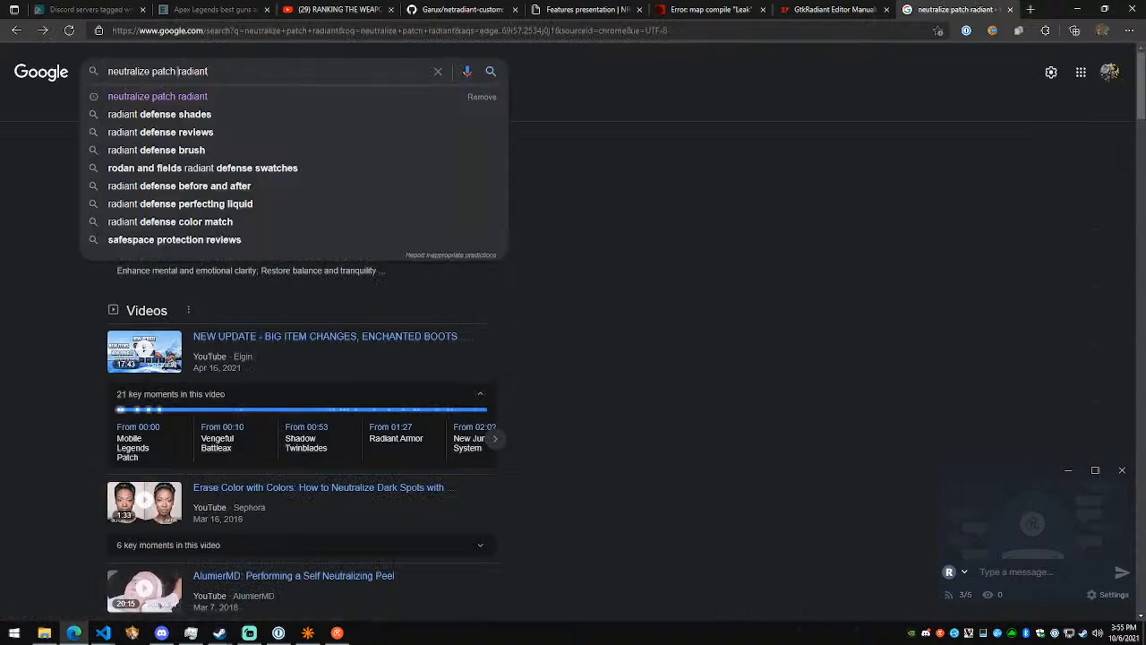
type("net")
key("Return")
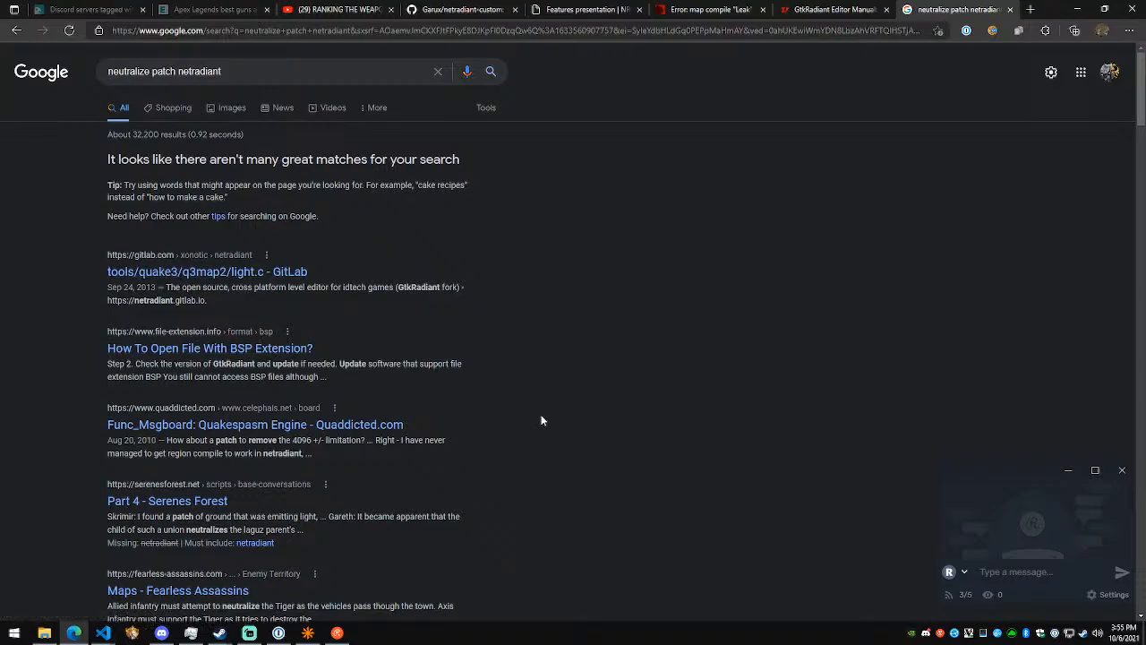
- Close the search tab, check the entry after NaturalizePatch in NetRadiant's mapped commands, and return to the Visual Studio Code notes
key("ctrl+w")
key("alt+Tab")
key("alt+Tab")
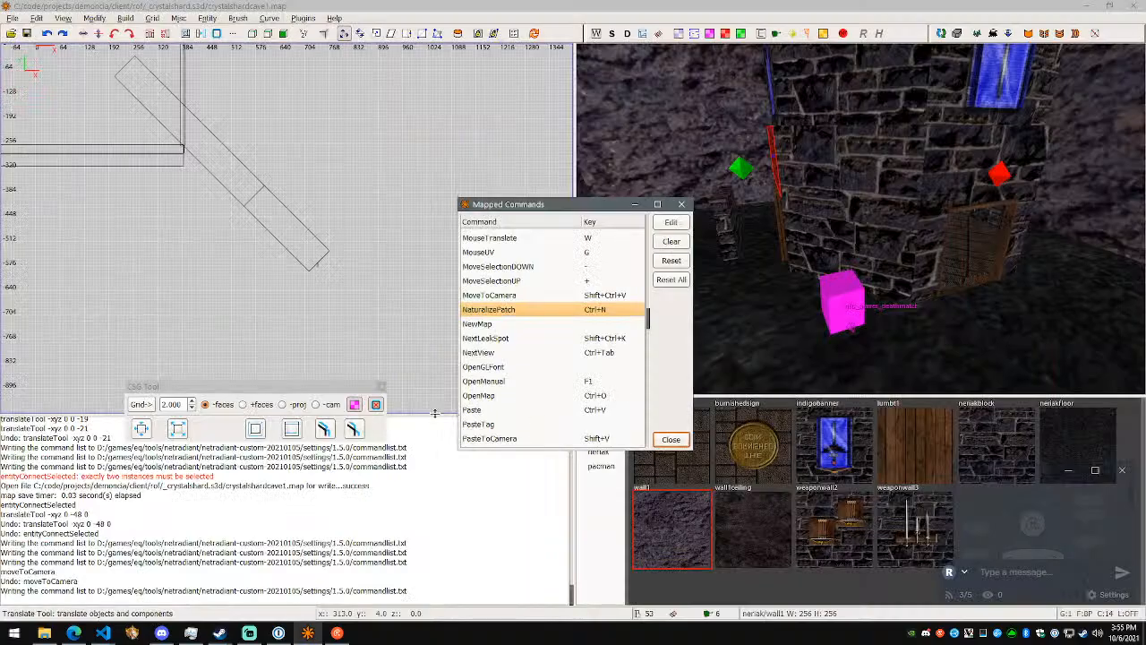
key("alt+Tab")
key("alt+Tab")
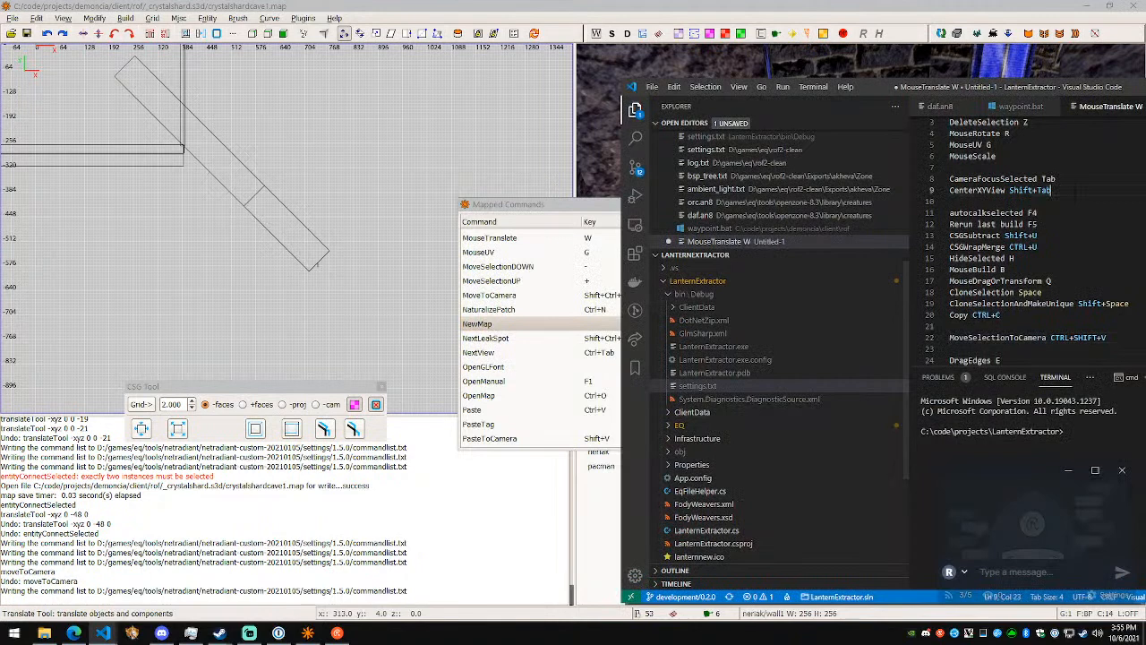
left_click(1070, 167)
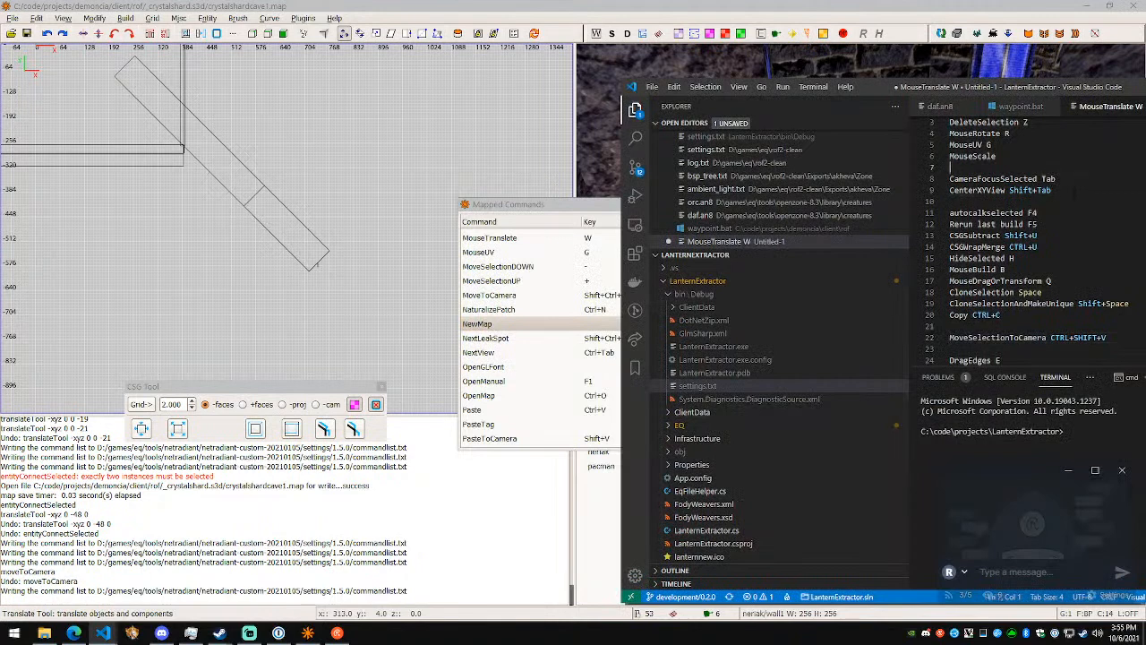
- Add the line "NeutralizePatch CTRL+N ?" above CameraFocusSelected in the shortcut notes, leaving blank lines before it
key("Return")
key("Return")
type("Neutraliz")
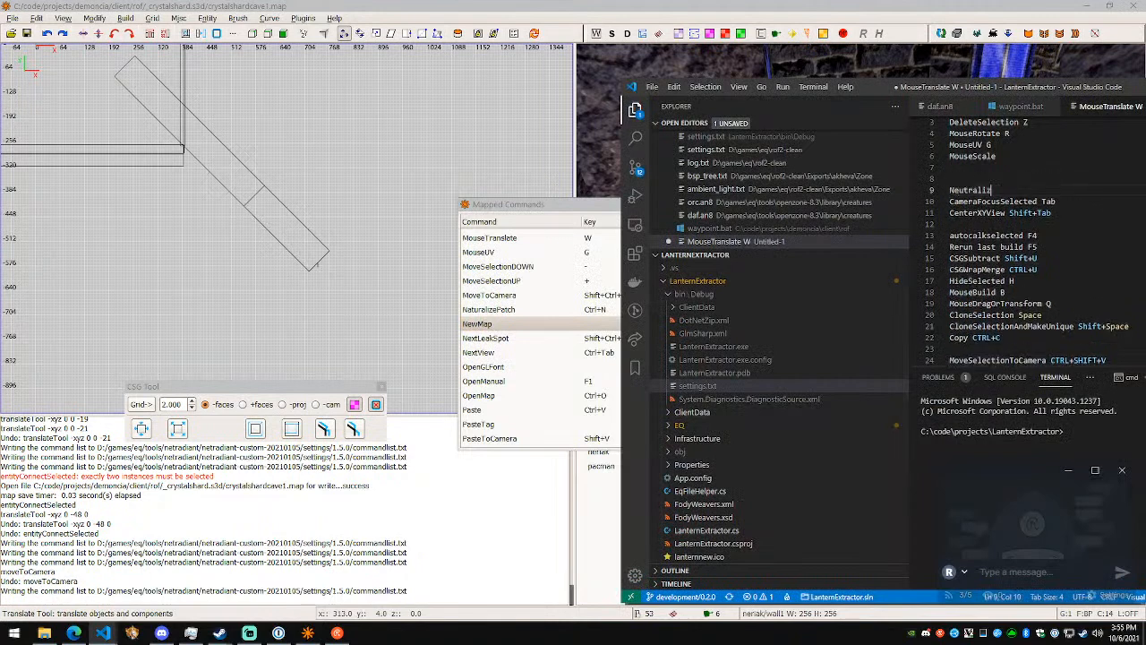
type("ePatch CTRL+NM")
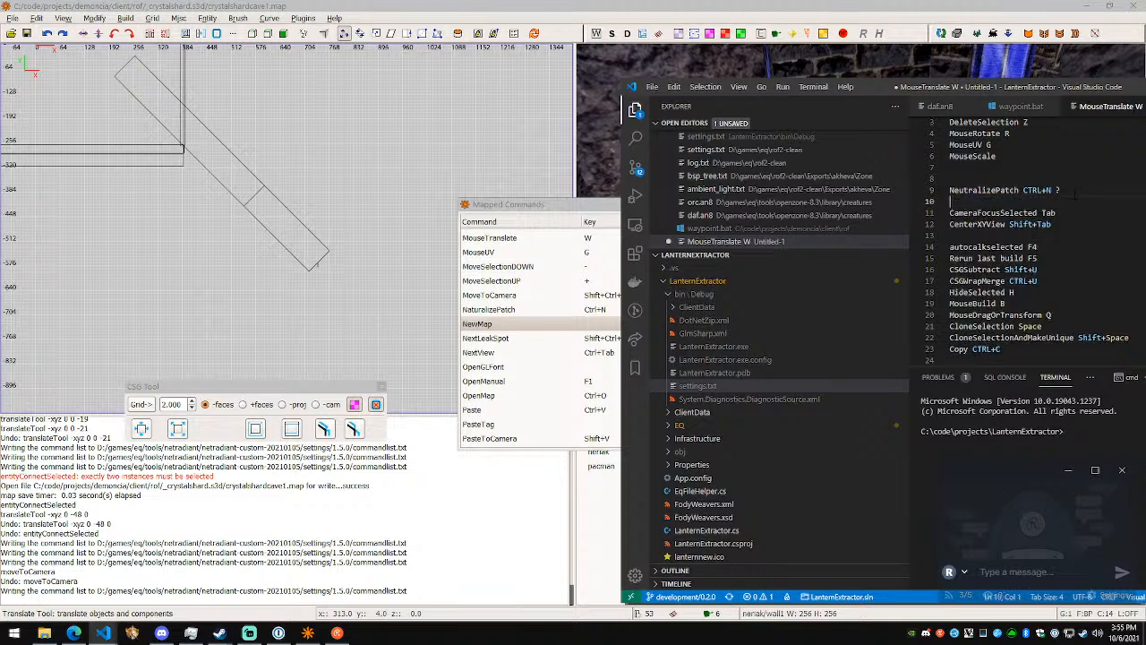
- Look up NextLeakSpot in NetRadiant's mapped commands and add "NextLeakSpot Shift+Ctrl+K" above NeutralizePatch in the Visual Studio Code notes
key("alt+Tab")
left_click(611, 340)
key("alt+Tab")
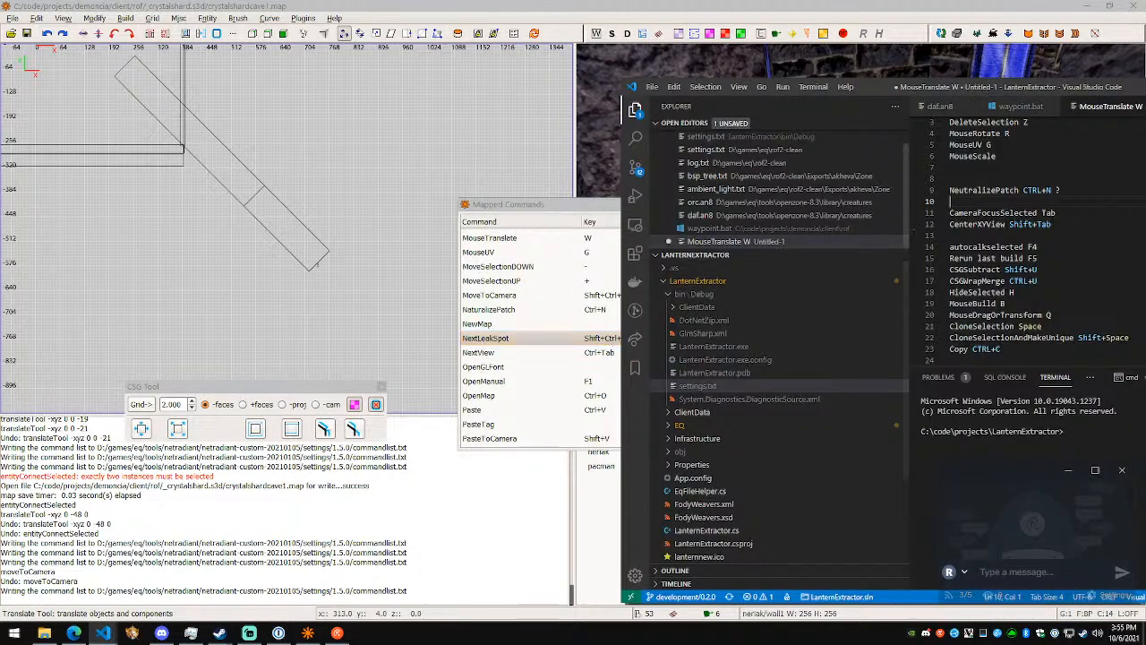
type("S")
key("BackSpace")
type("NextLeakSpot")
key("alt+Tab")
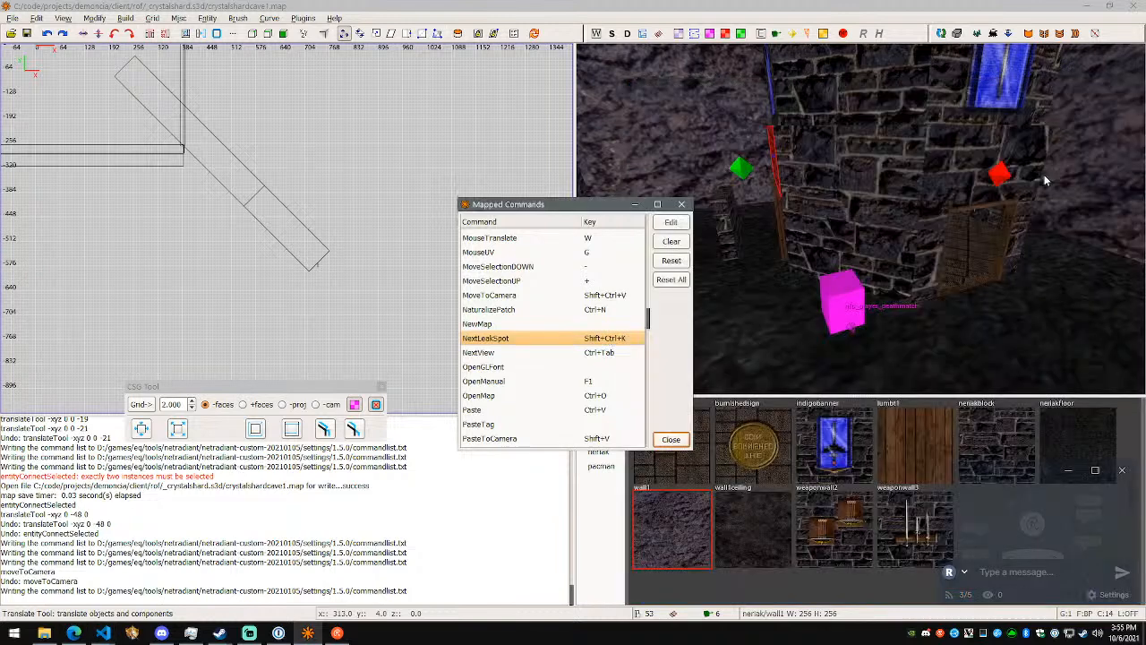
key("alt+Tab")
type("Shift+Ctrl+")
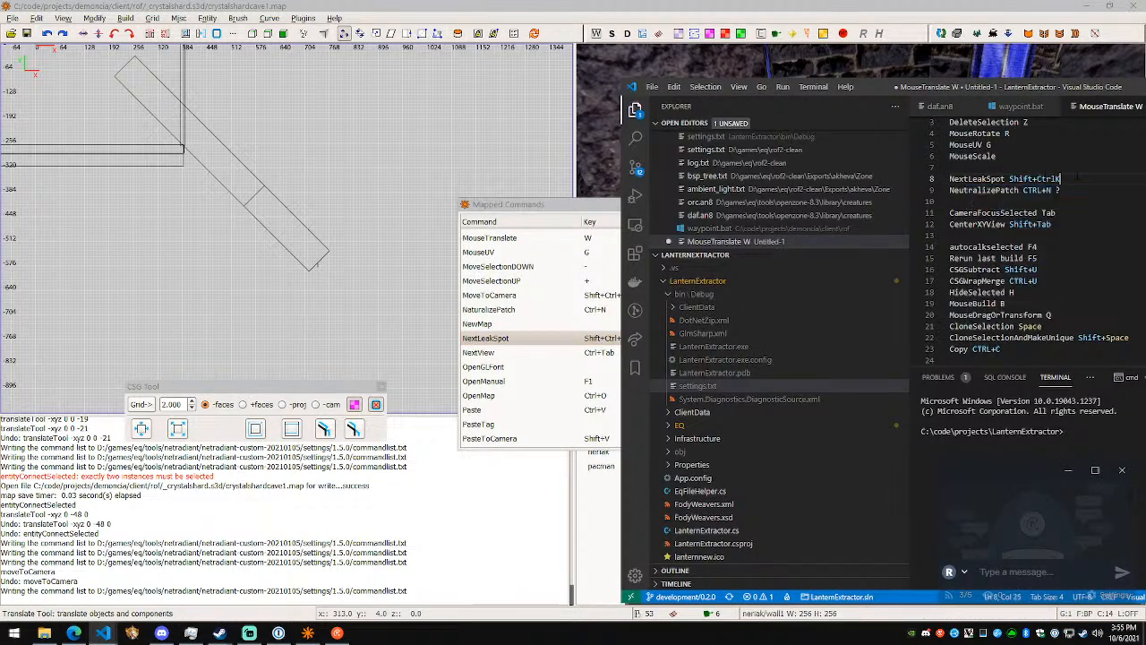
type("K")
- Switch to NetRadiant, check the NextView entry, close the mapped commands, and try the shortcut by cycling through the 2D views
key("alt+Tab")
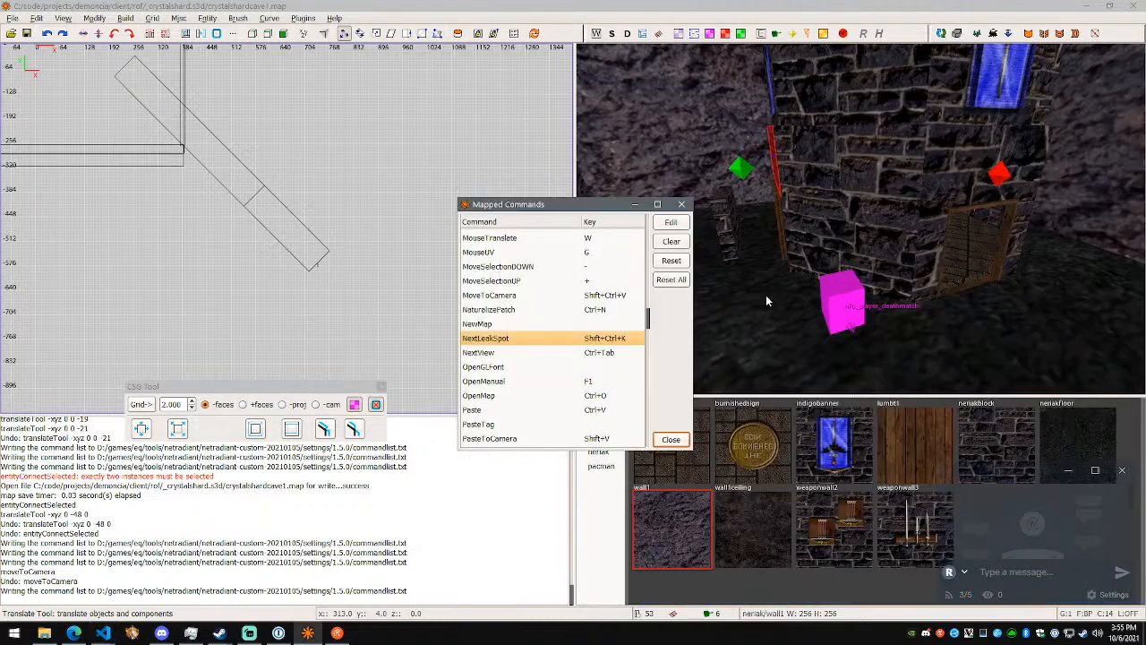
left_click(582, 353)
key("alt+Tab")
- Switch to the Visual Studio Code notes and add "NextView CTRL+Tab" below the CenterXYView line
key("alt+Tab")
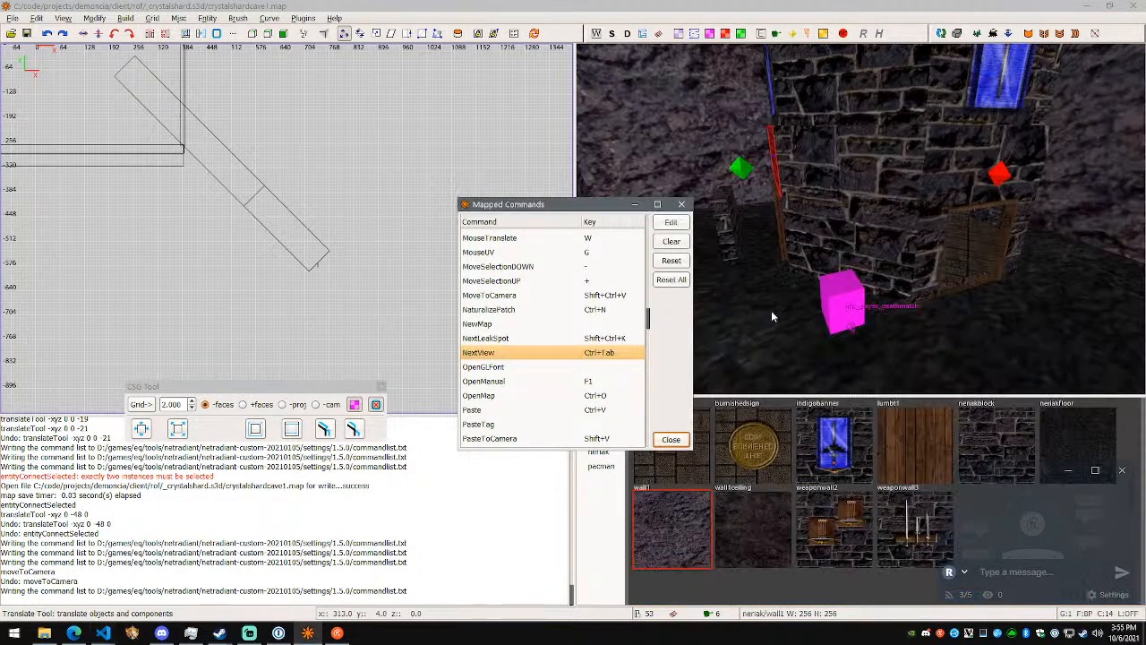
left_click(670, 439)
key("ctrl+Tab")
key("ctrl+Tab")
key("ctrl+Tab")
key("ctrl+Tab")
key("ctrl+Tab")
key("ctrl+Tab")
key("ctrl+Tab")
key("alt+Tab")
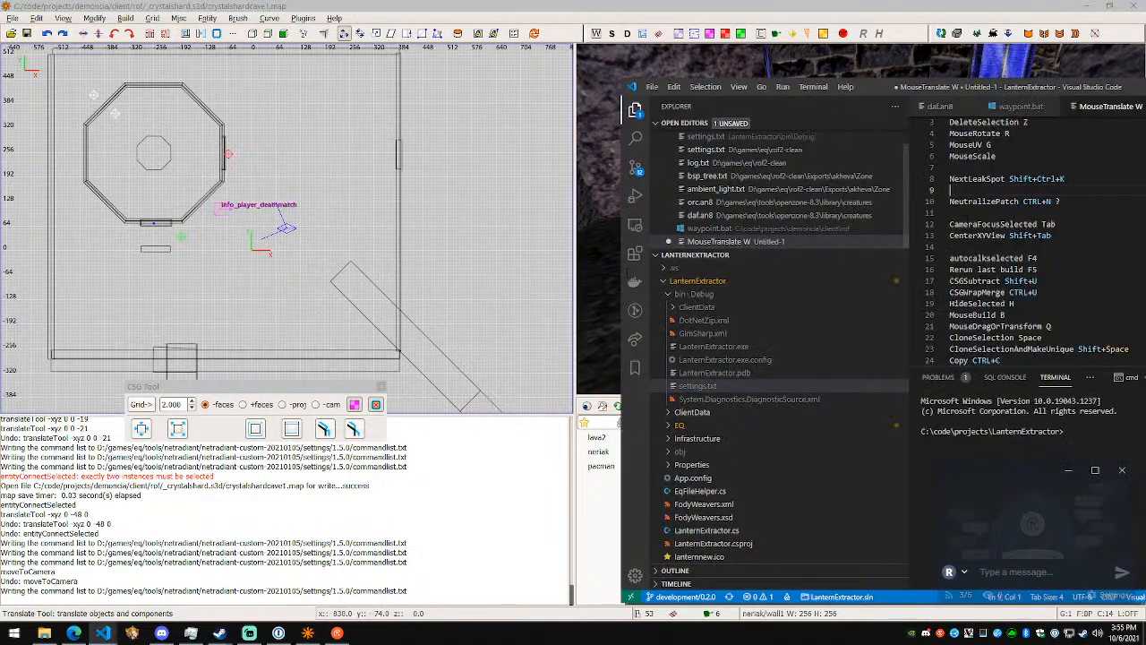
scroll(1026, 241, "down", 1)
scroll(1026, 241, "up", 2)
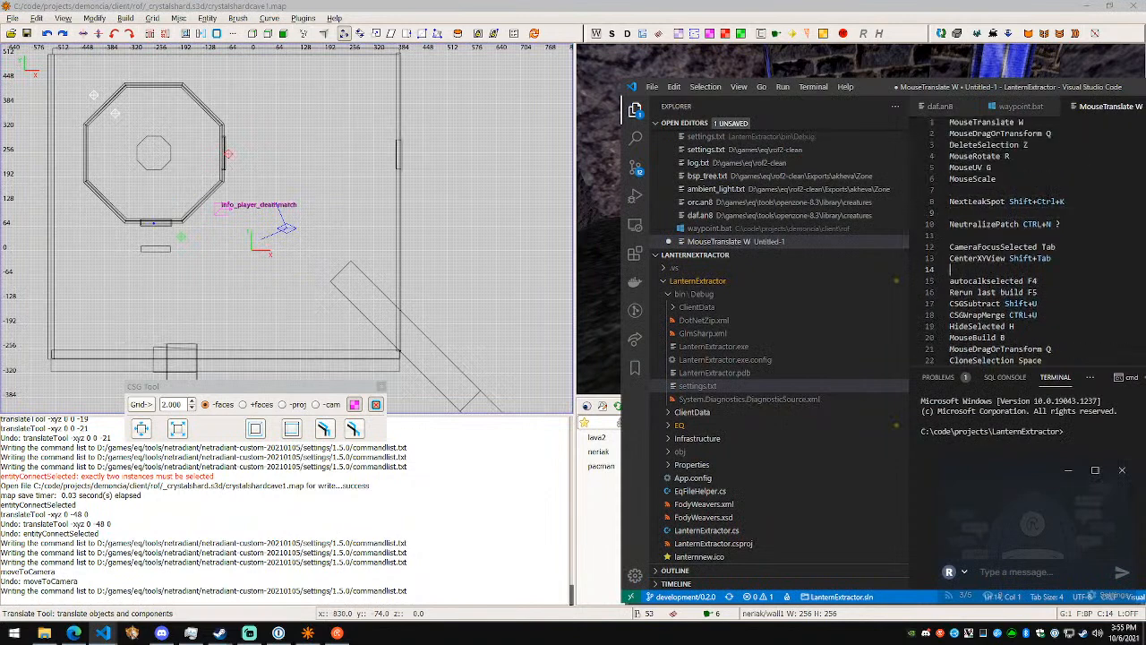
type("NextView CTRL+Ta")
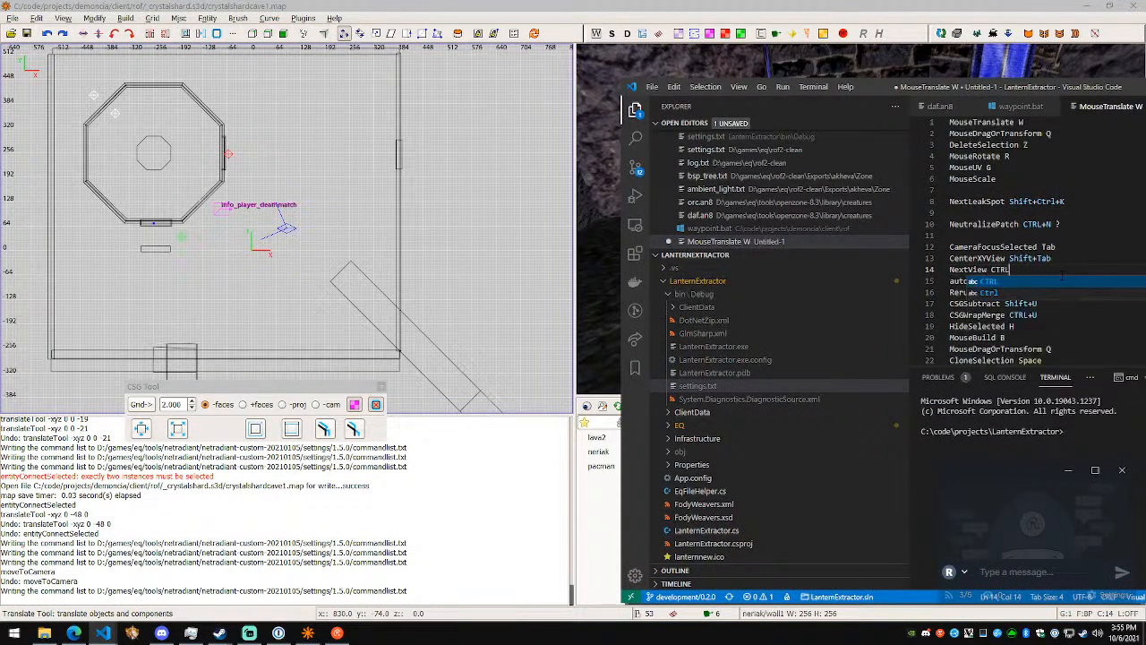
- Switch to NetRadiant, reopen the mapped commands, and examine the entries after NextView, from OpenManual and PasteToCamera through PatchThicken
key("alt+Tab")
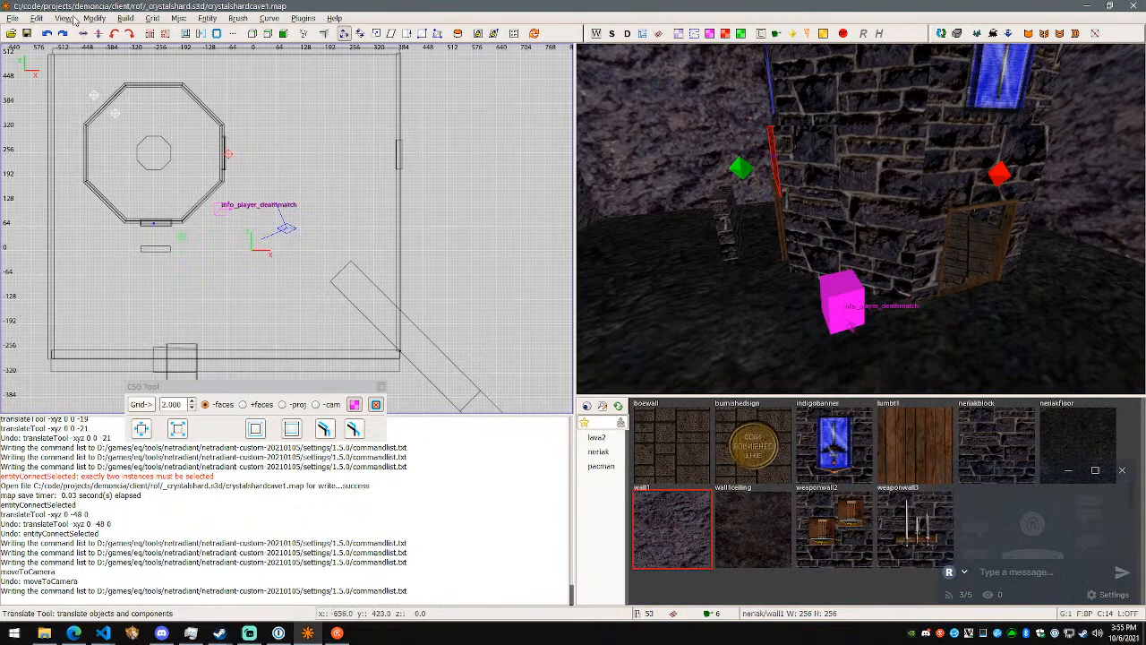
left_click(36, 18)
left_click(54, 307)
scroll(625, 285, "down", 2)
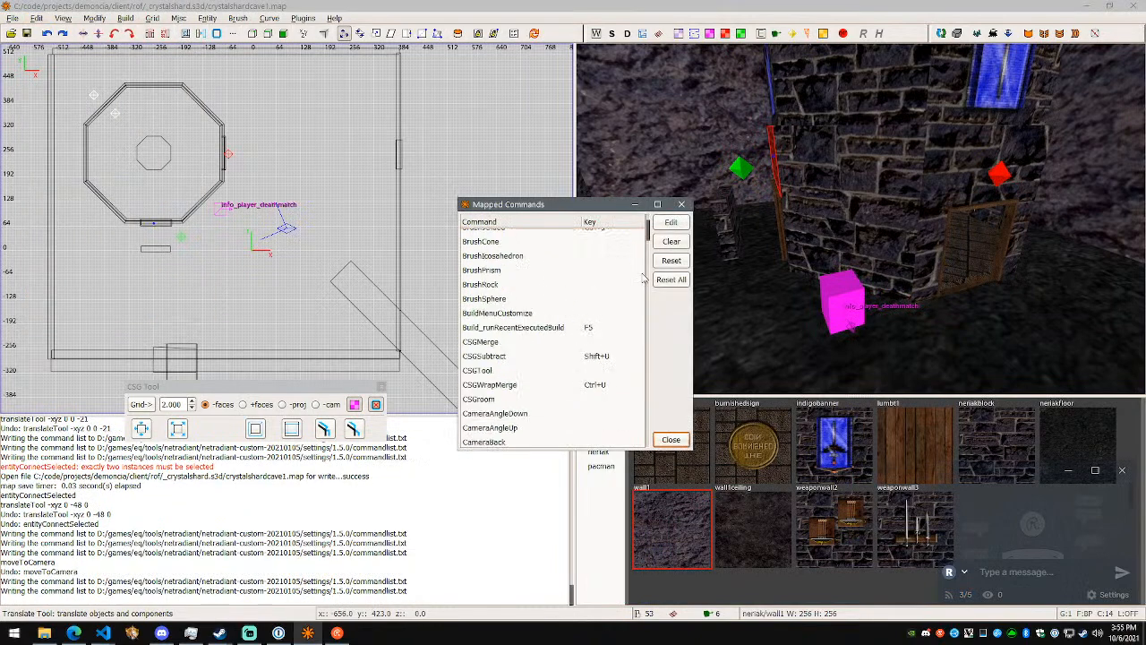
left_click_drag(646, 235, 640, 327)
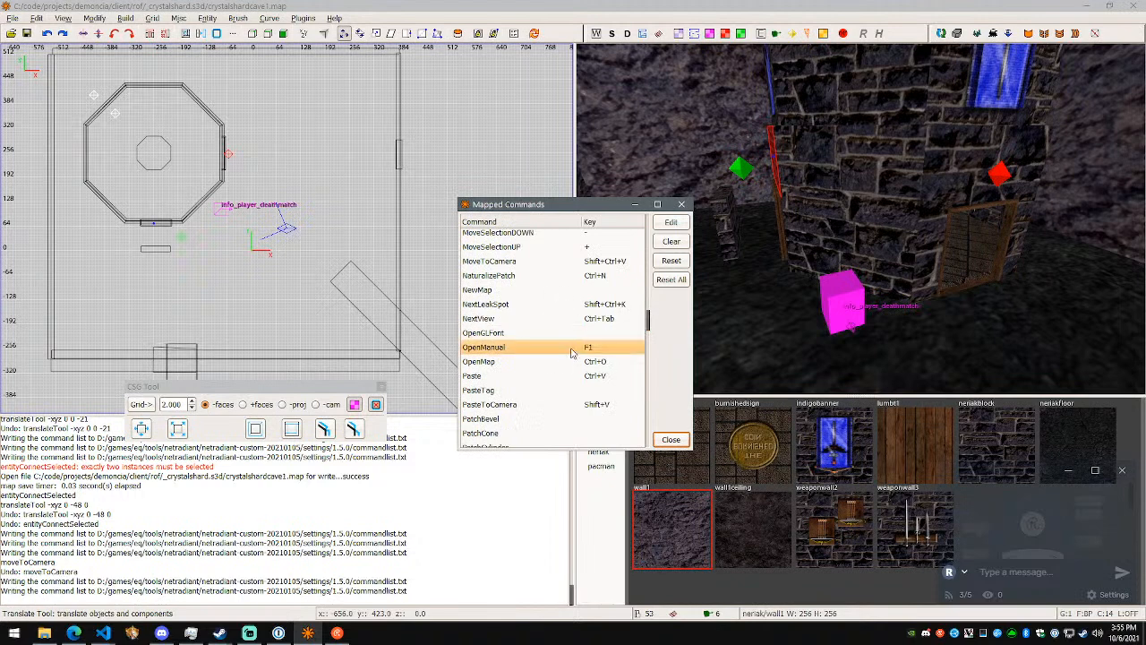
scroll(560, 349, "down", 1)
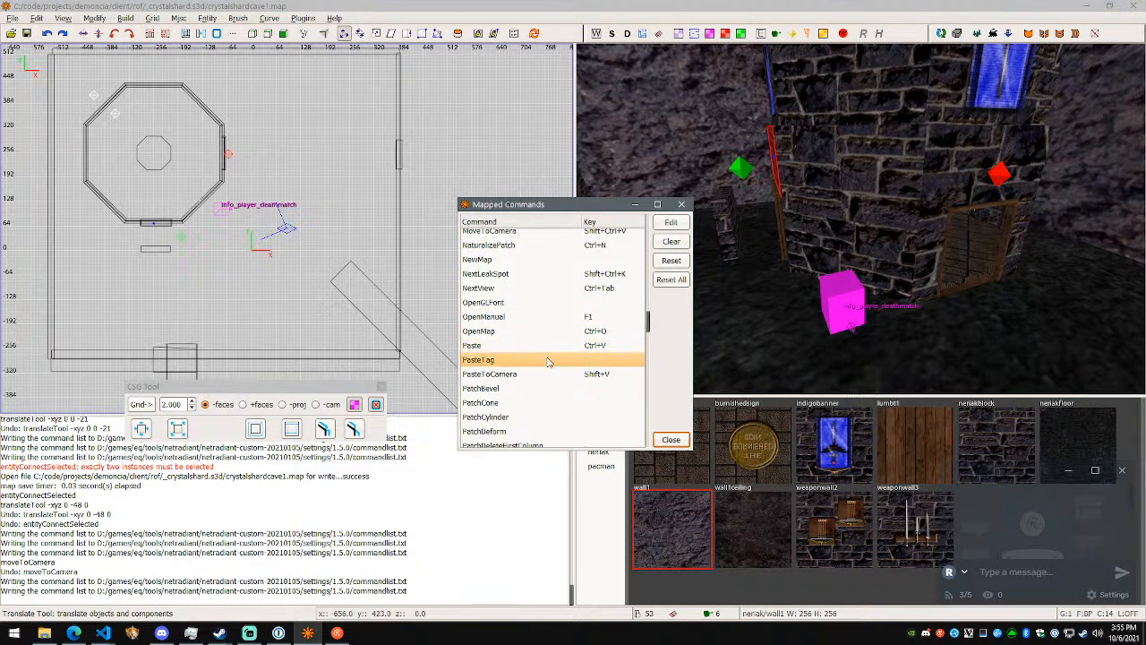
left_click(556, 374)
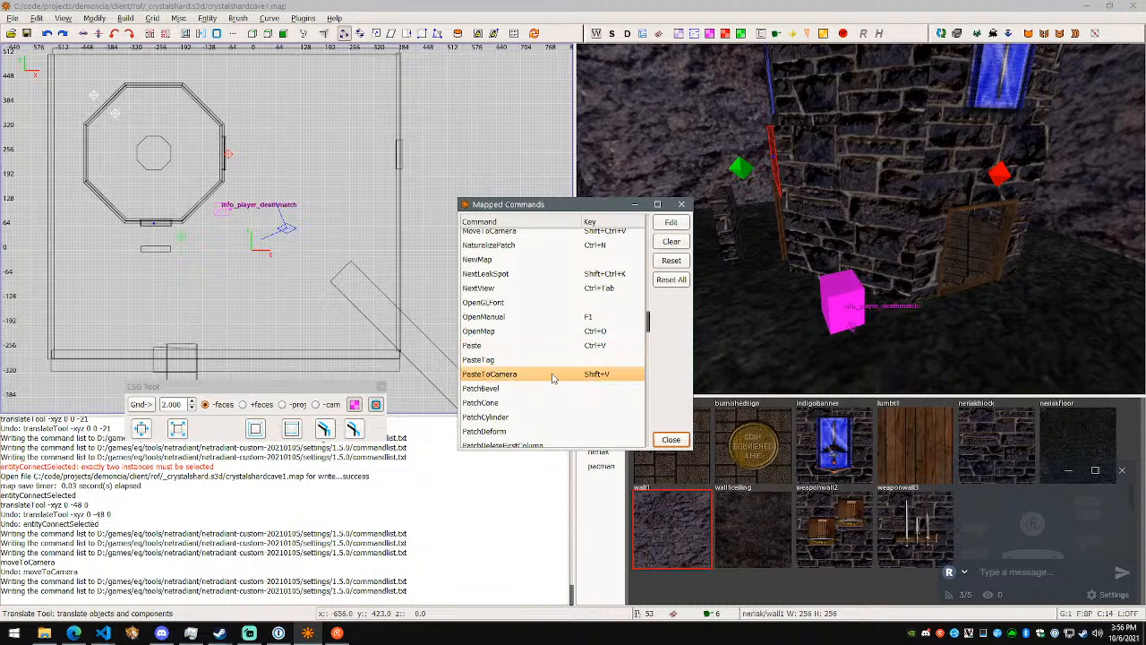
scroll(559, 374, "down", 1)
left_click(554, 358)
scroll(552, 362, "down", 2)
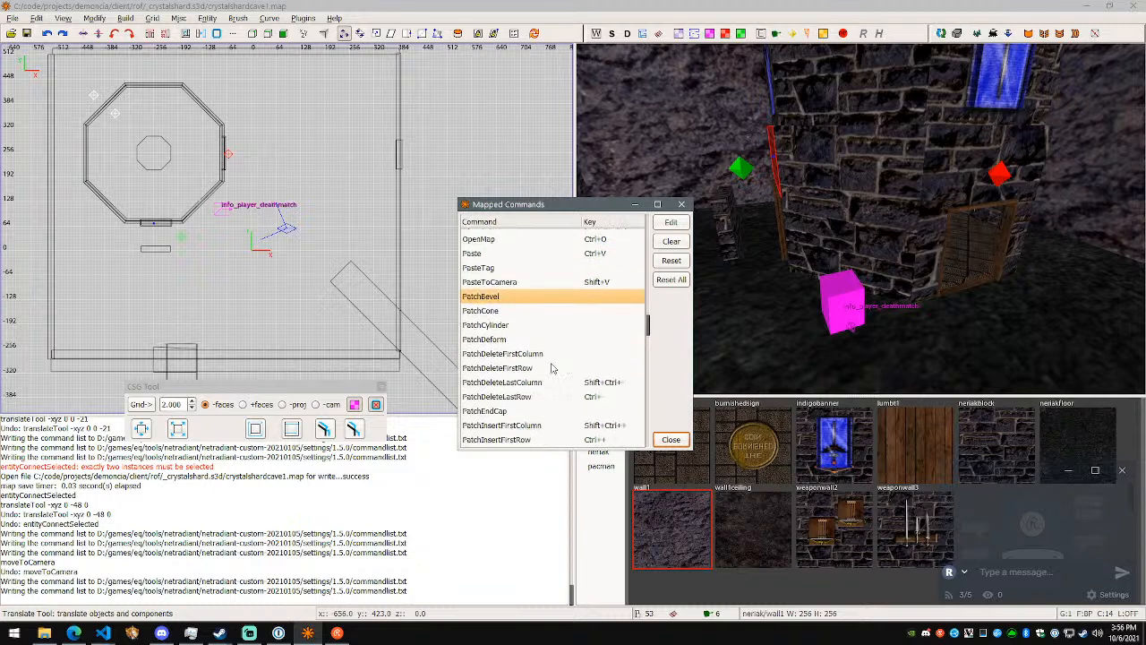
scroll(547, 385, "down", 1)
left_click(547, 383)
scroll(548, 383, "down", 1)
left_click(549, 382)
scroll(550, 383, "down", 1)
left_click(550, 383)
scroll(553, 383, "down", 2)
left_click(556, 377)
scroll(556, 377, "down", 1)
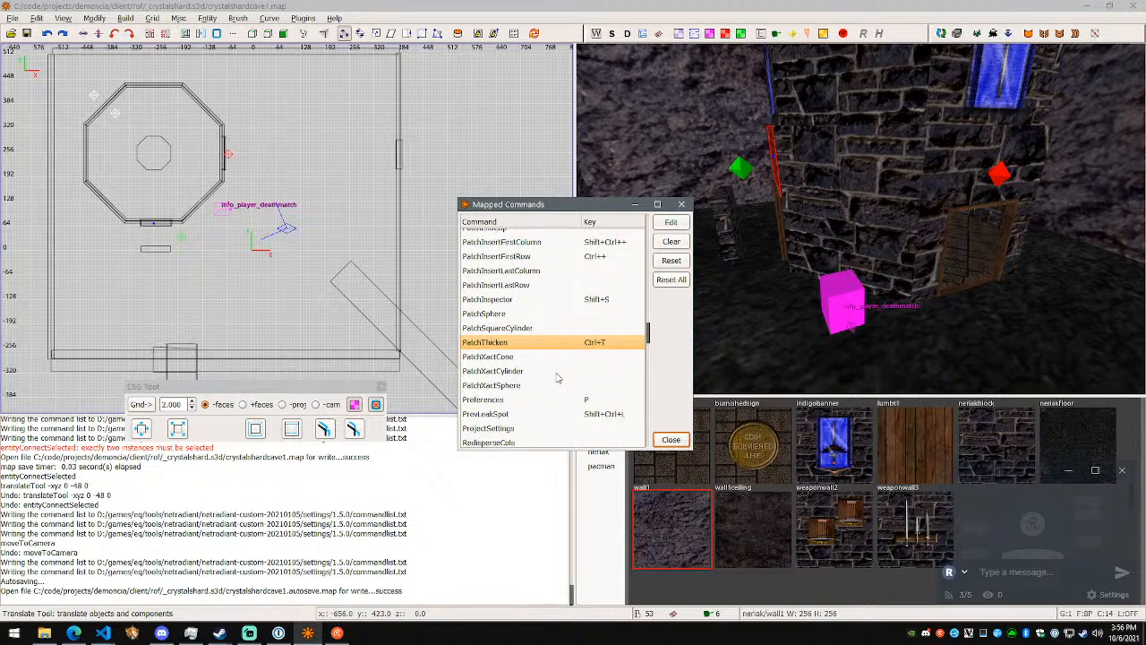
- Examine the mapped commands from PrevLeakSpot through Redo2, RegionSetSelection and RepeatTransforms to SaveMap
scroll(555, 377, "down", 1)
left_click(554, 374)
left_click(554, 382)
scroll(553, 387, "down", 2)
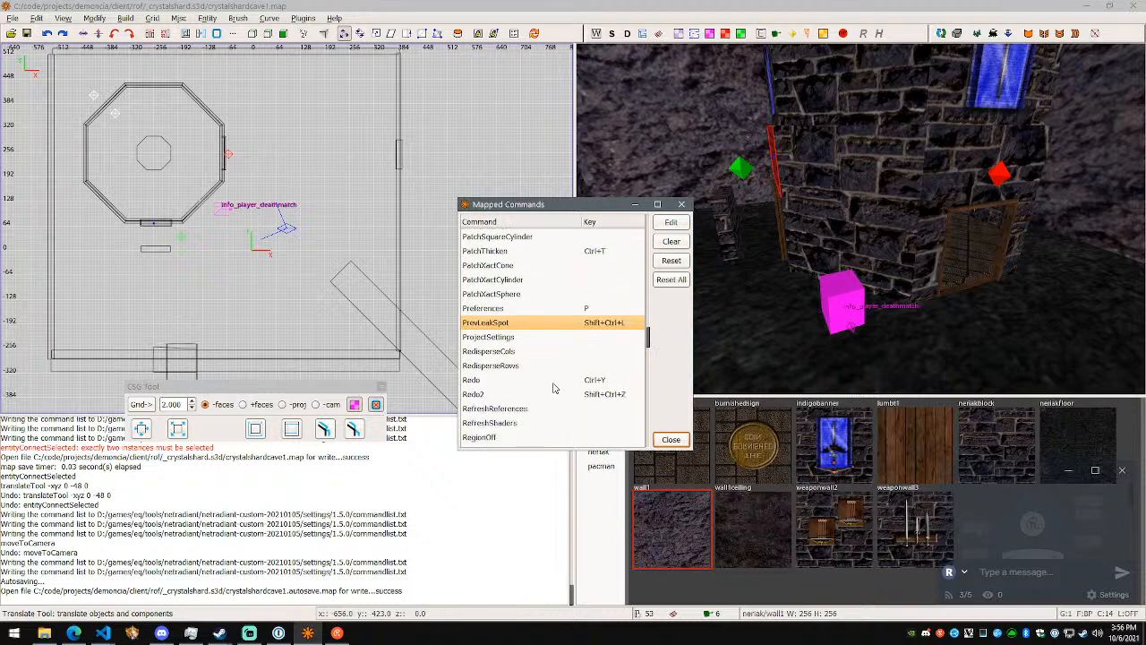
left_click(552, 384)
scroll(553, 381, "down", 1)
left_click(553, 368)
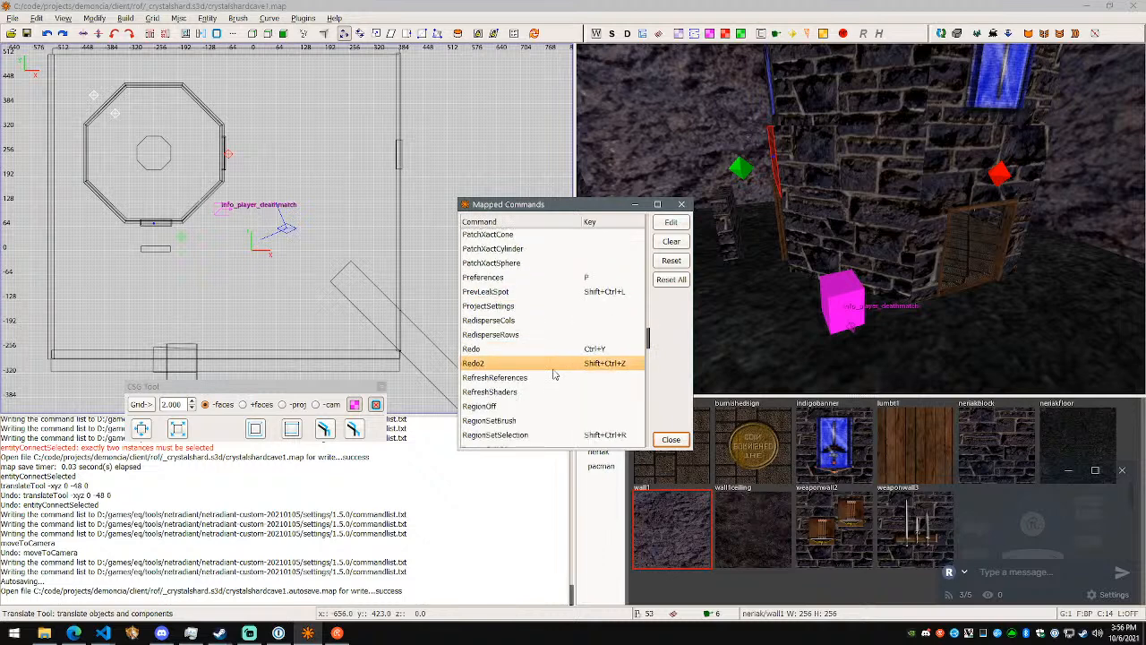
scroll(552, 368, "down", 2)
left_click(552, 371)
left_click(555, 363)
left_click(556, 372)
scroll(555, 372, "down", 1)
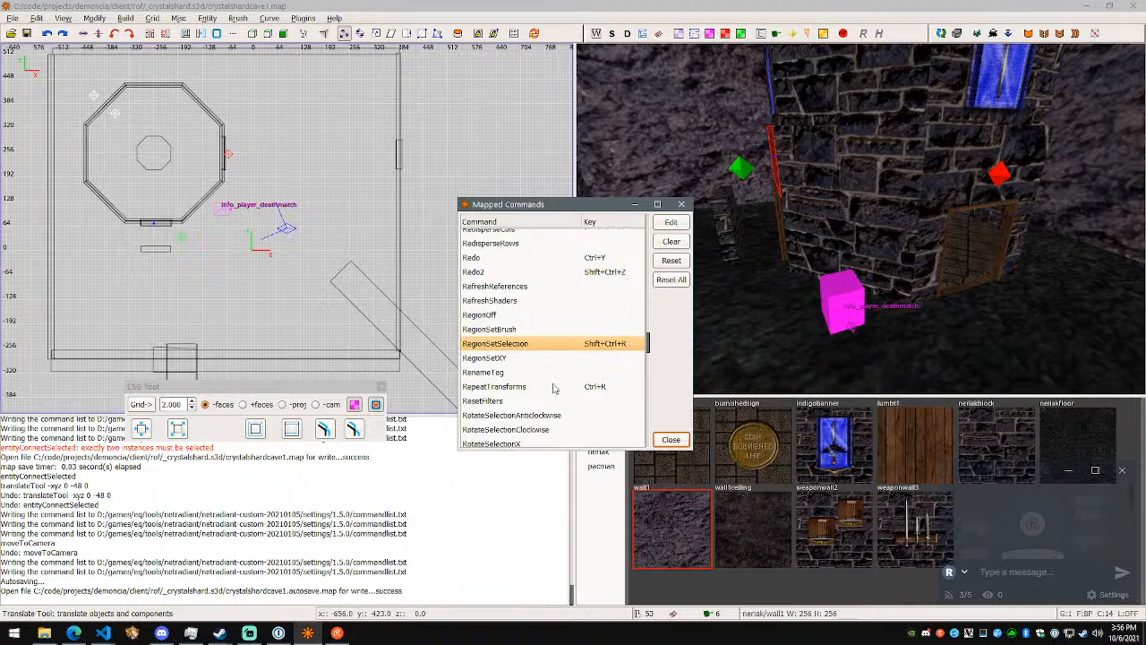
left_click(553, 388)
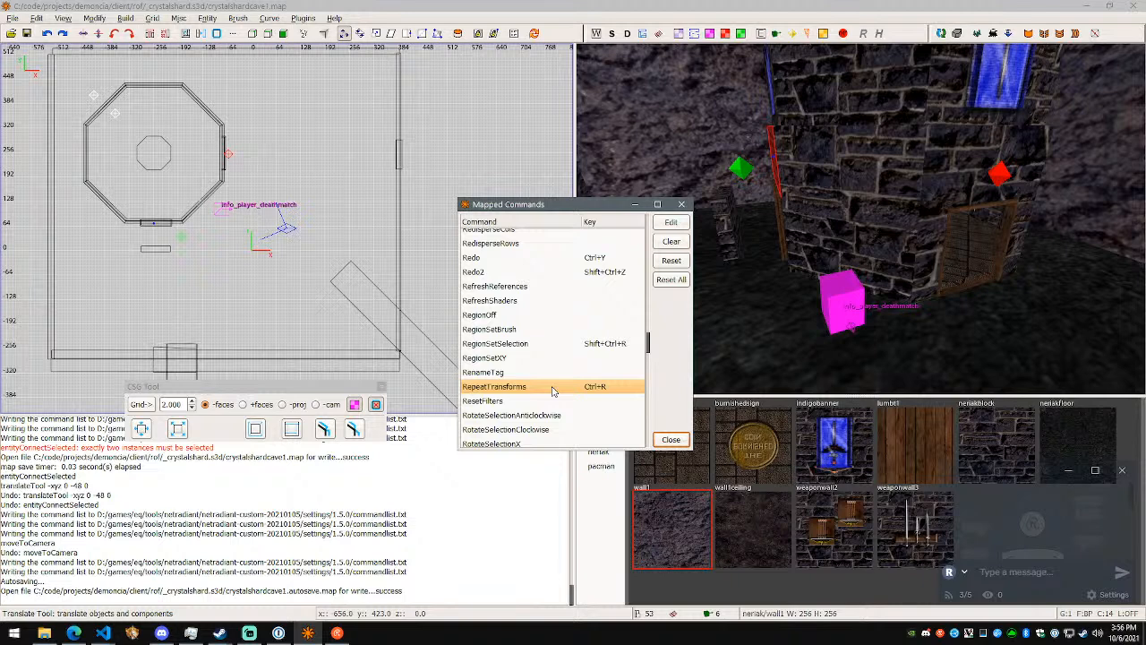
scroll(553, 391, "down", 3)
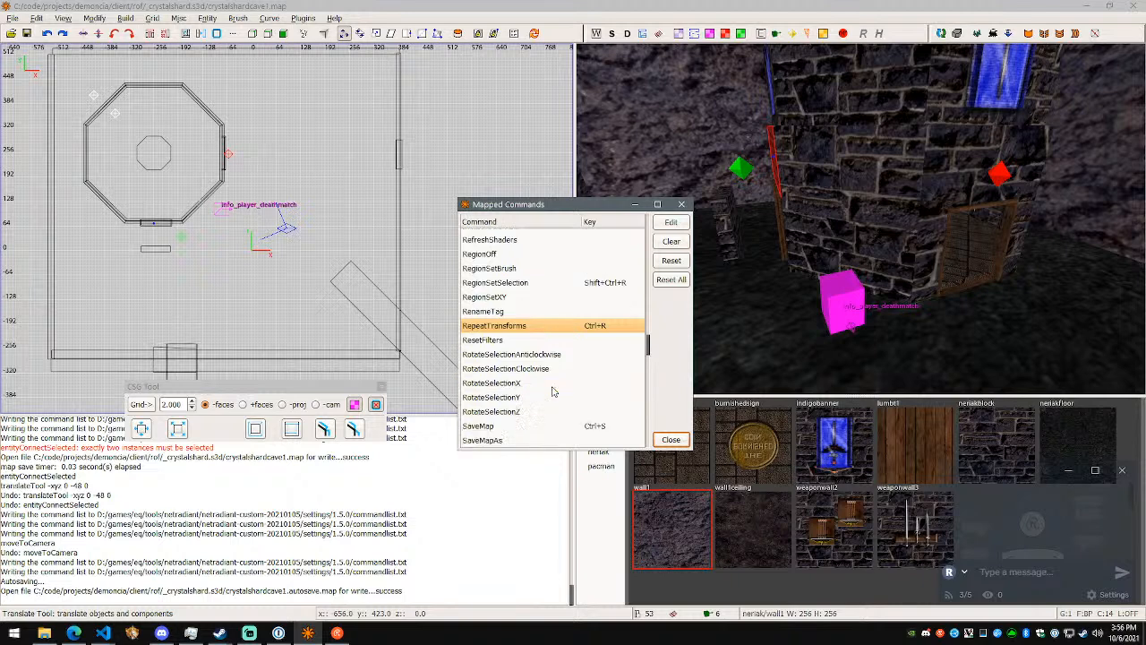
left_click(546, 399)
scroll(548, 400, "down", 3)
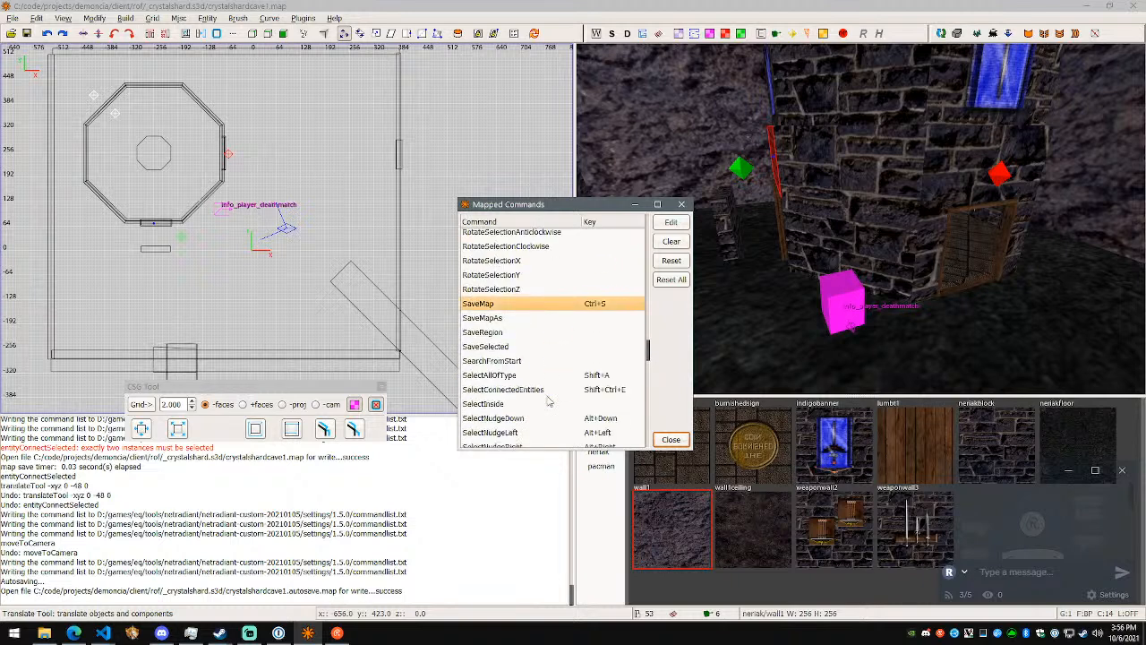
- Examine the selection shortcuts from SelectAllOfType through the SelectNudge entries and close the mapped commands list
scroll(549, 401, "up", 2)
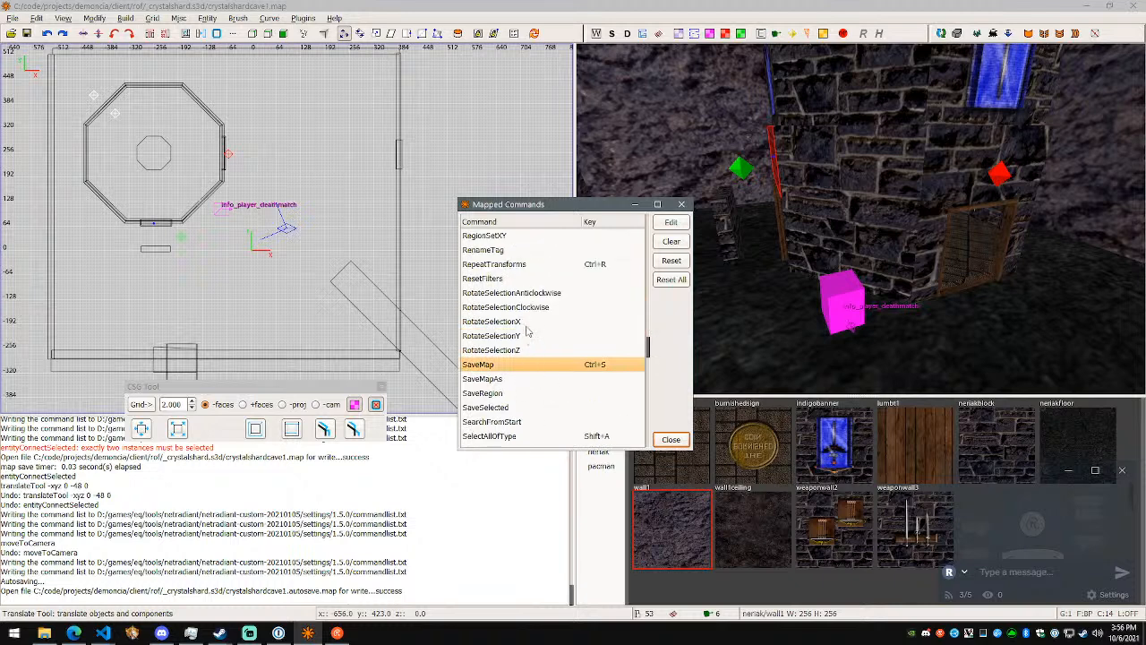
scroll(530, 350, "down", 3)
left_click(553, 344)
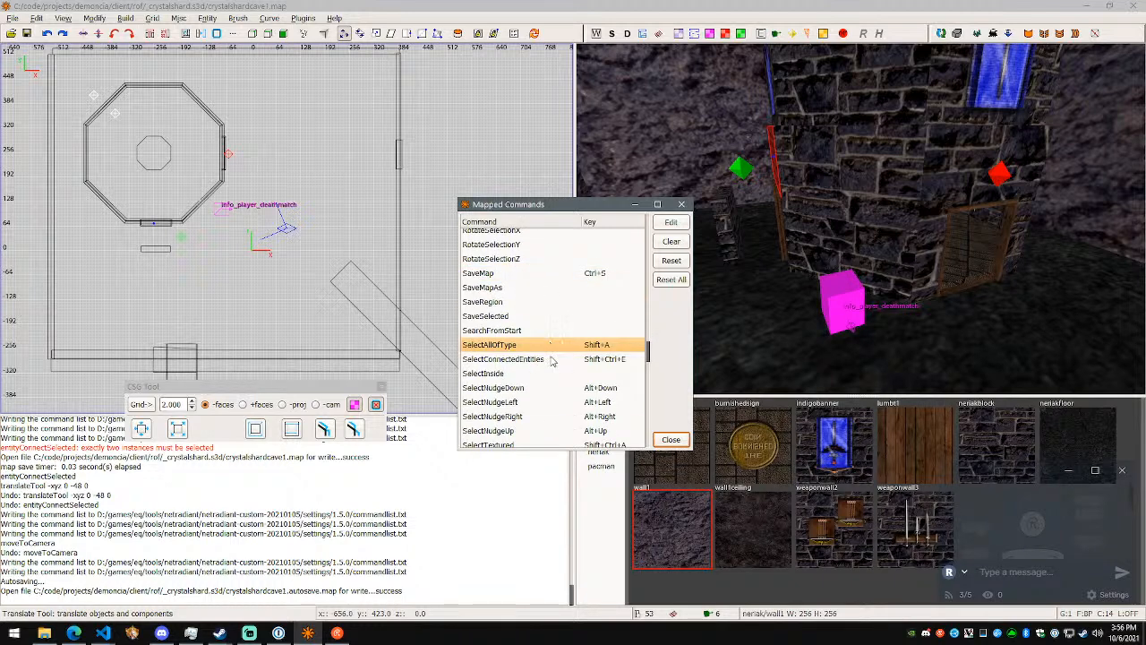
left_click(553, 360)
scroll(552, 361, "down", 1)
scroll(552, 362, "down", 1)
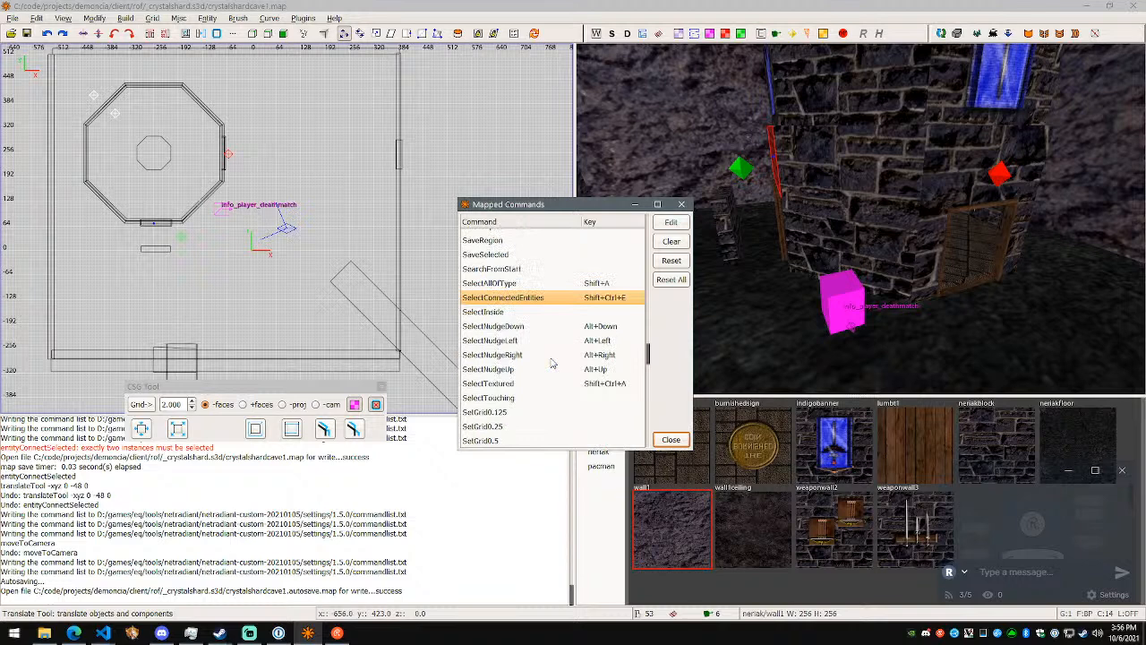
left_click(539, 327)
left_click(547, 315)
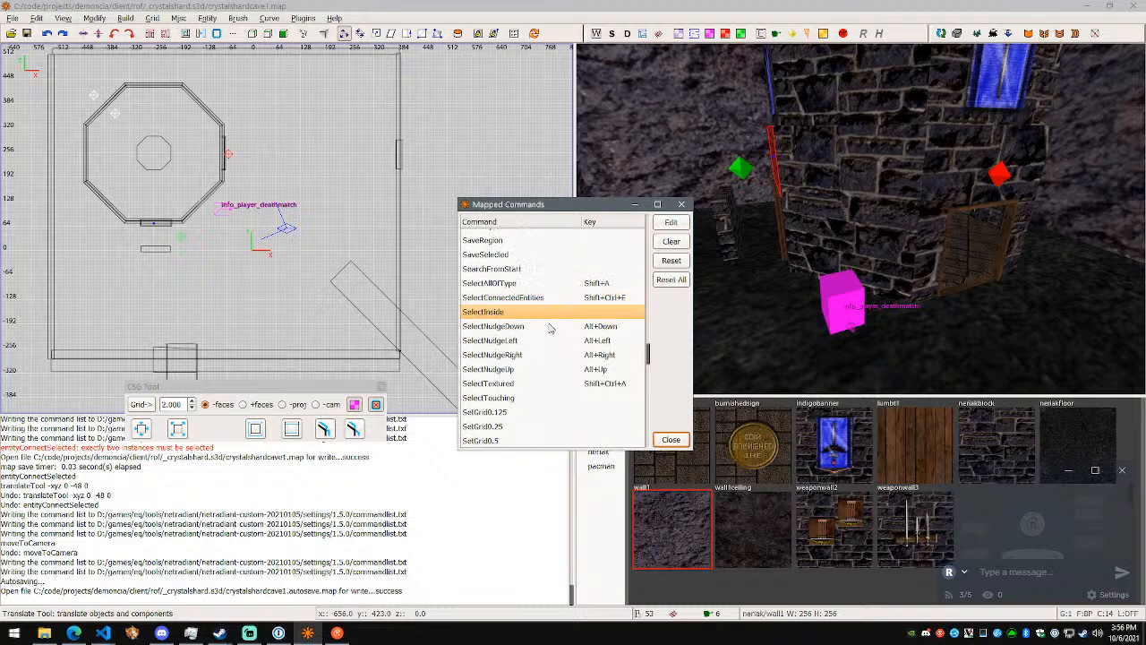
left_click(549, 327)
scroll(550, 329, "down", 1)
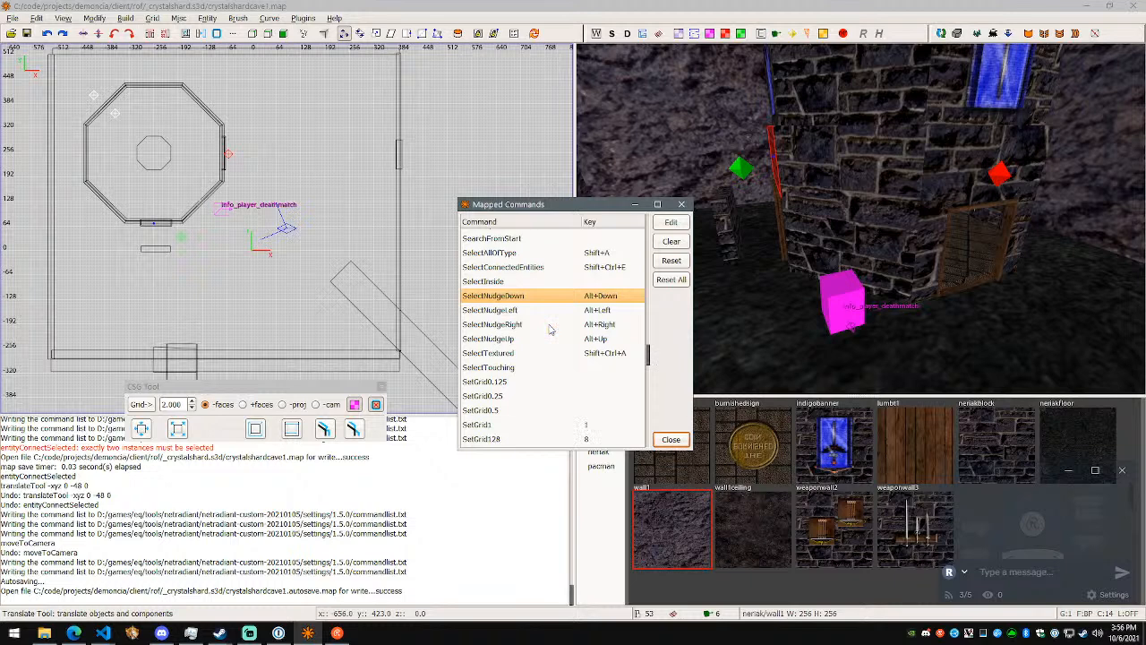
left_click(681, 440)
- Select the small brush beside the octagonal tower, try nudging it up, down, left and right, and undo the last nudge
left_click(735, 249, "shift")
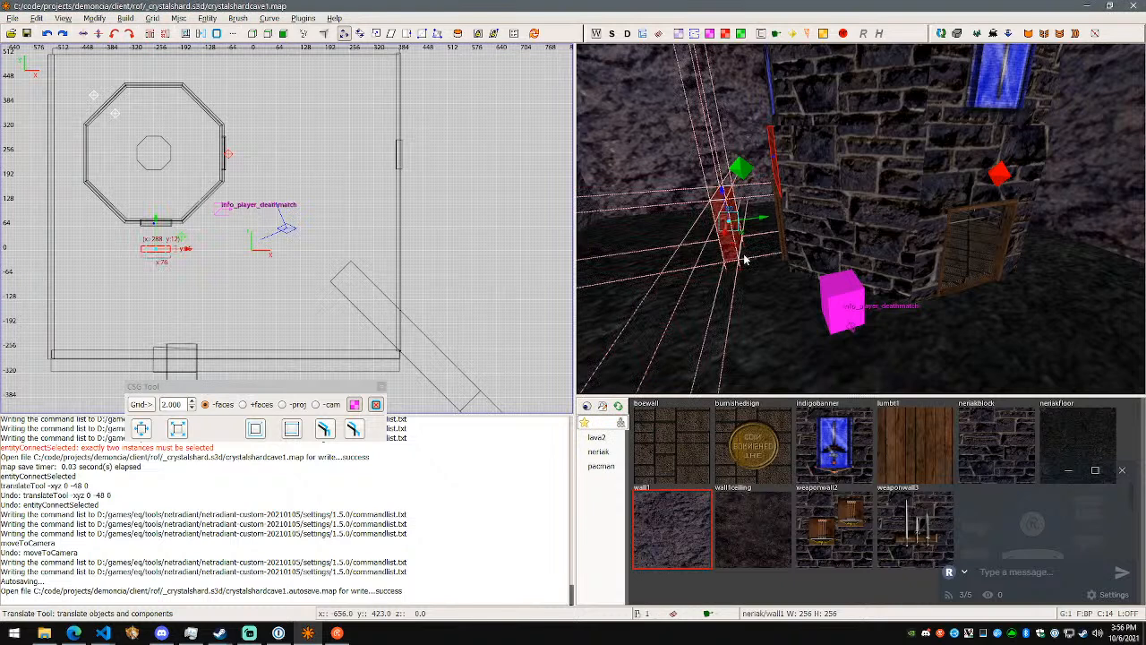
key("alt+Up")
key("alt+Down")
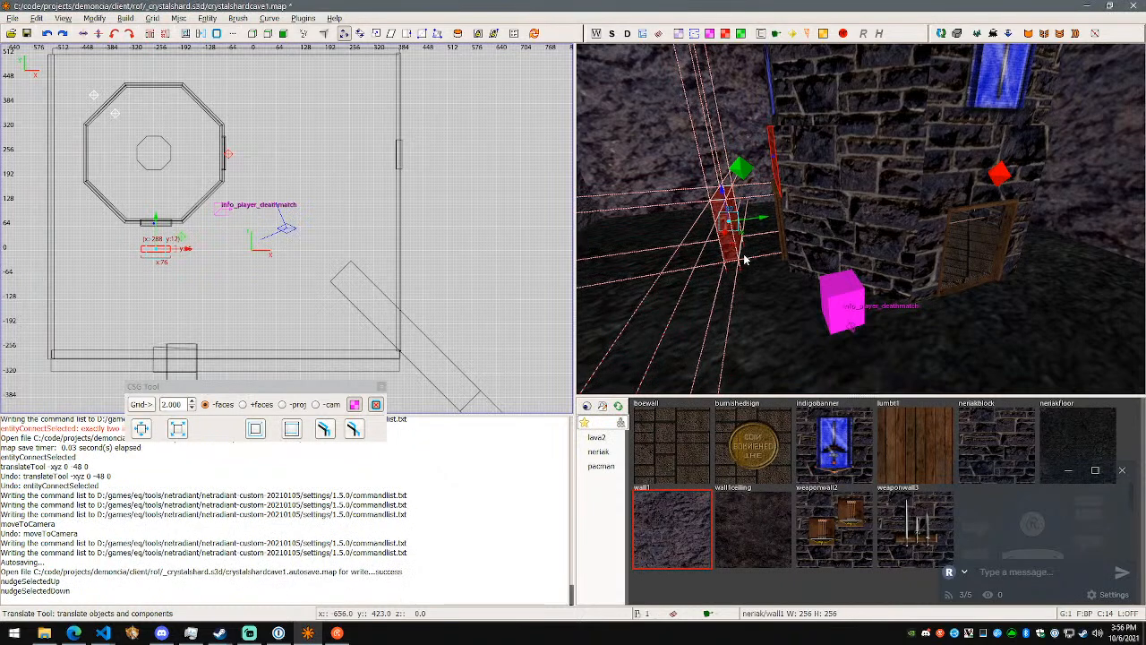
key("alt+Left")
key("alt+Right")
key("alt+Left")
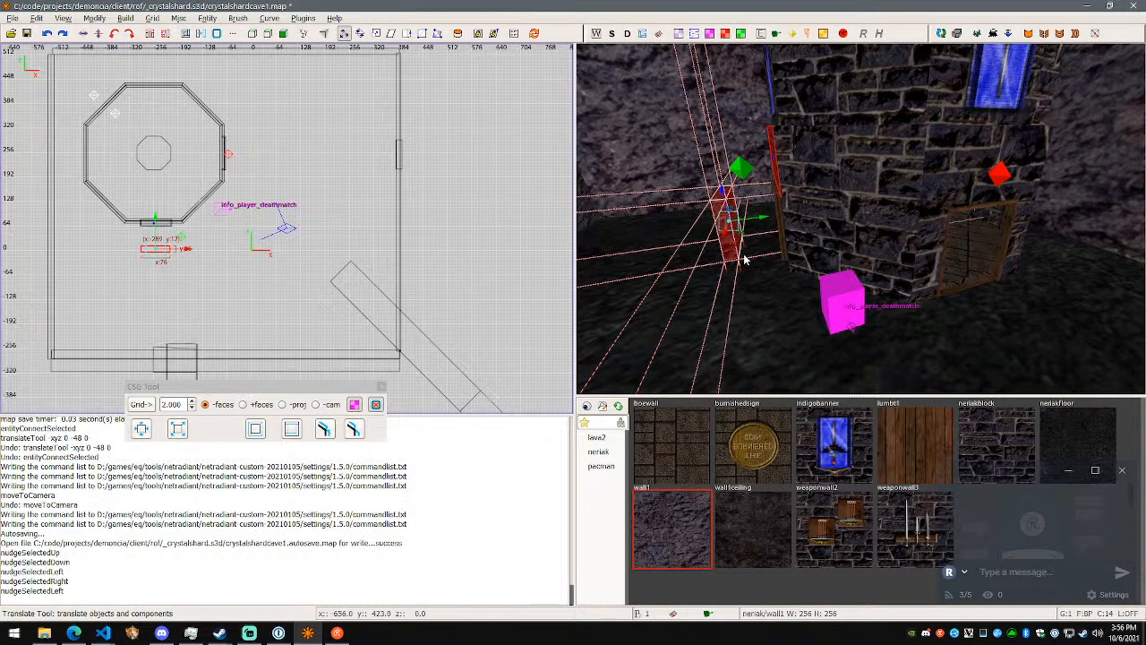
key("alt+Down")
key("alt+Right")
key("ctrl+z")
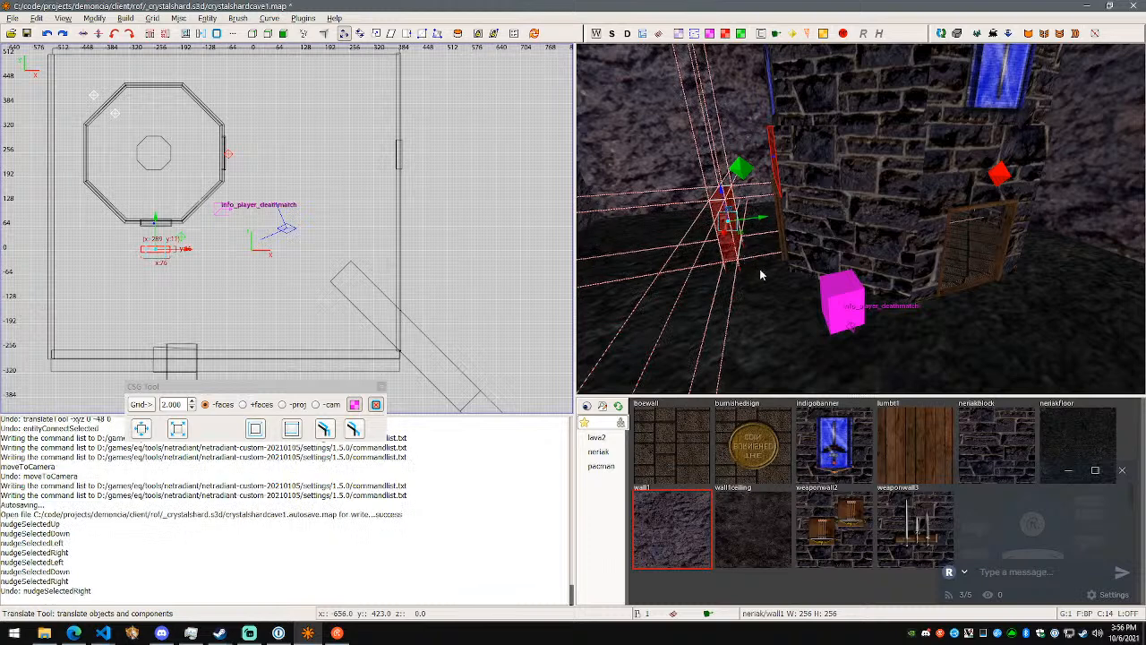
- Switch to the Visual Studio Code notes and add a Nudge line for Alt with the arrow keys above NextLeakSpot
key("alt+Tab")
key("alt+Tab")
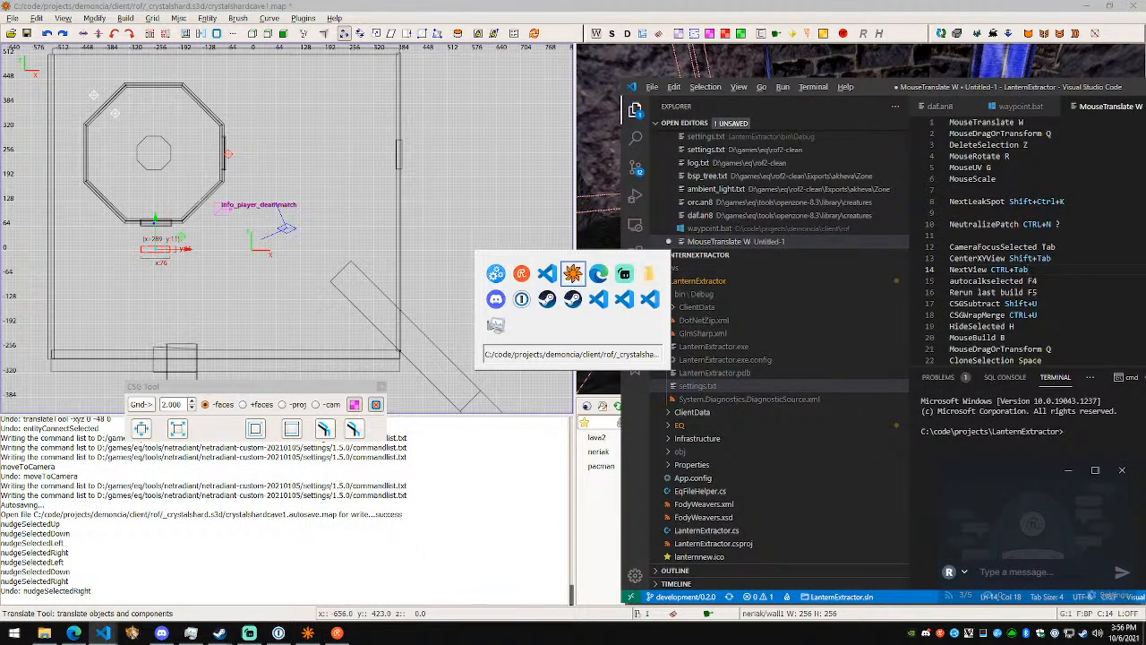
key("alt+Tab")
key("Up")
key("Up")
key("Up")
key("Up")
key("Up")
key("Up")
key("Up")
key("Return")
type("Nudge Alt+Arrow")
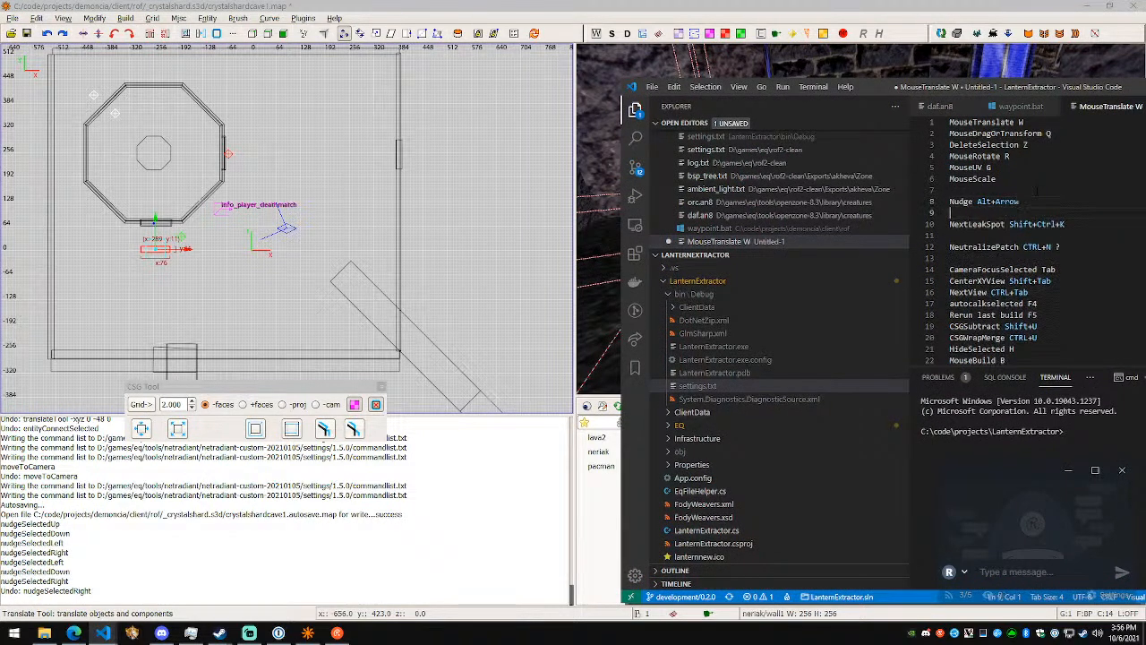
- Switch to NetRadiant, reopen the mapped commands list, and look through it for the SelectTextured command
key("alt+Tab")
left_click(36, 18)
left_click(128, 314)
scroll(632, 331, "down", 15)
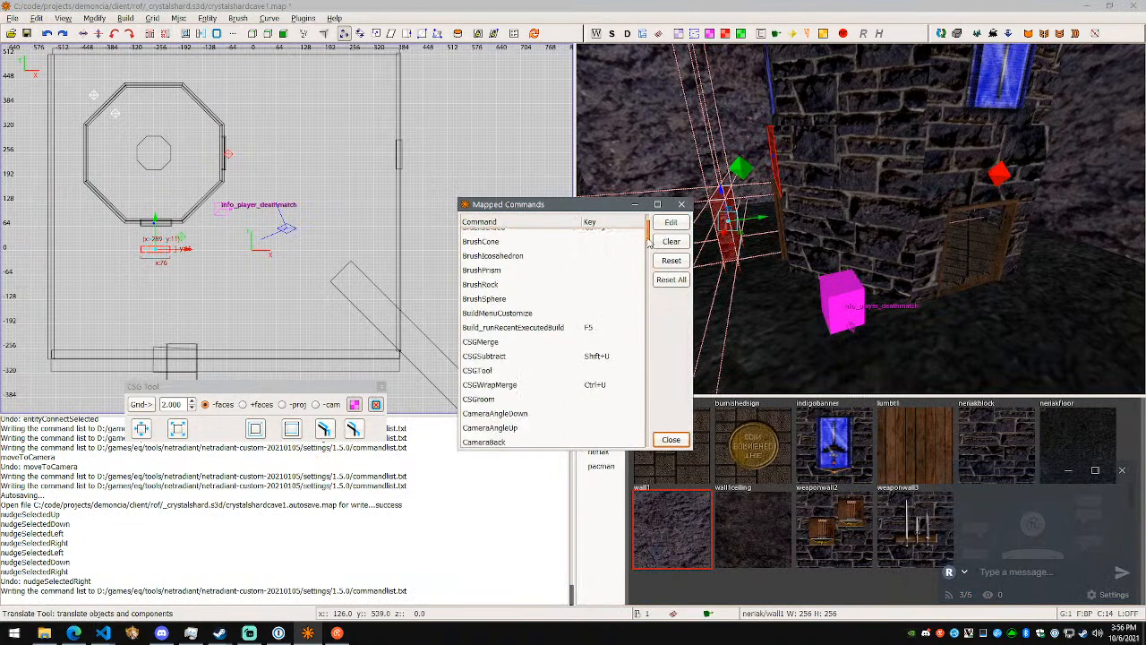
scroll(632, 331, "down", 5)
scroll(638, 329, "up", 6)
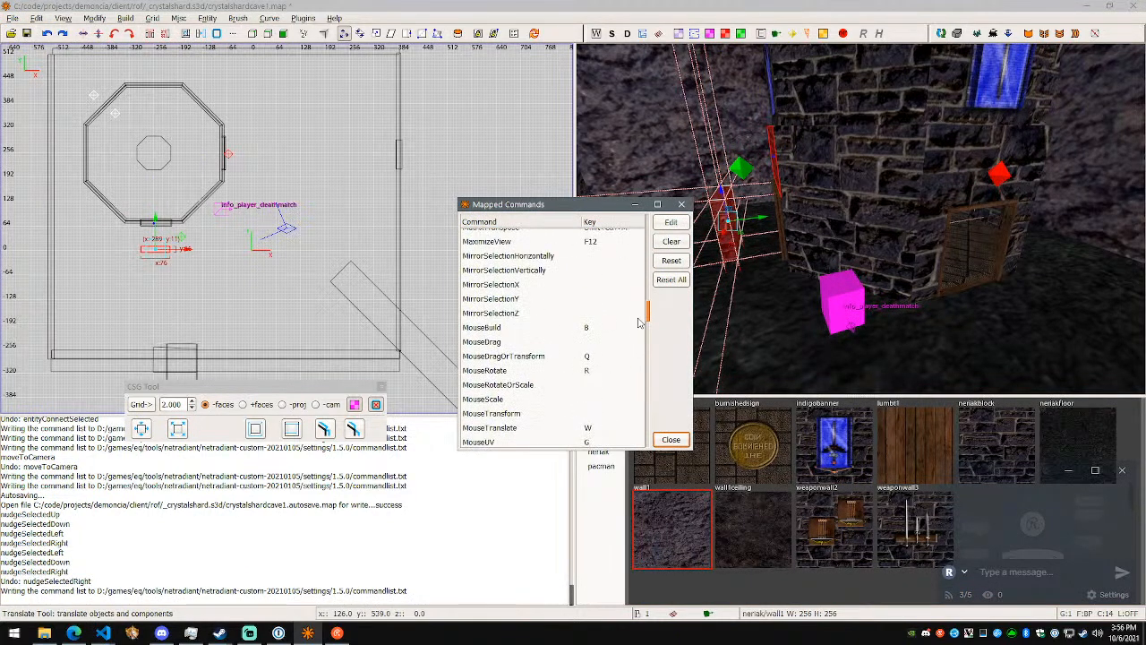
scroll(640, 320, "up", 5)
scroll(640, 314, "down", 10)
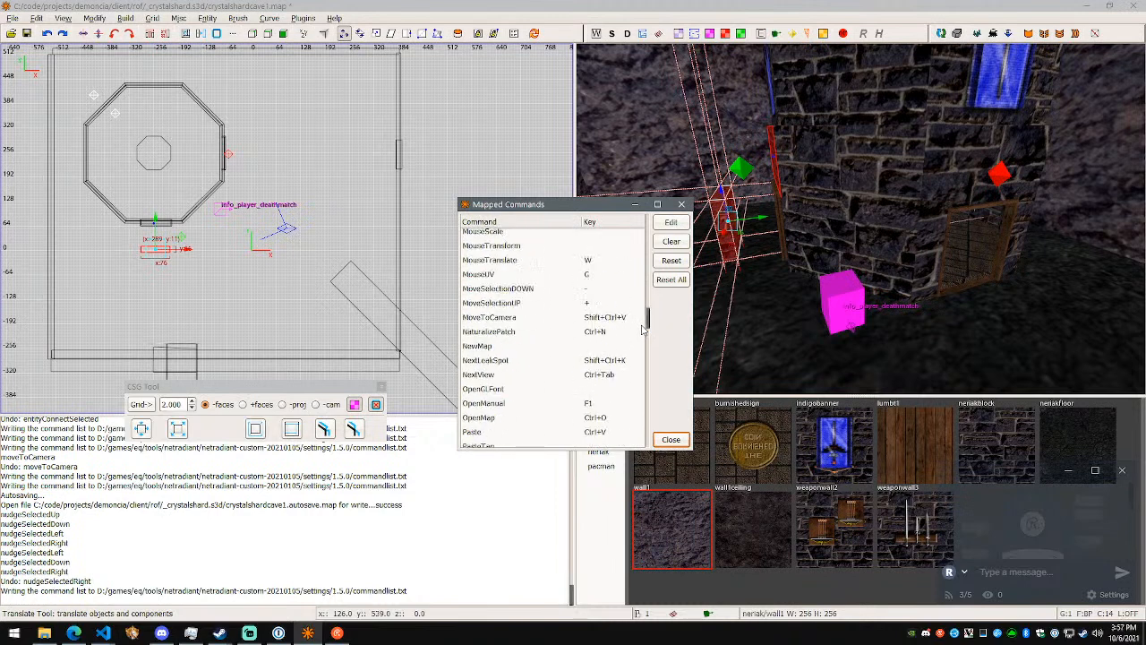
scroll(642, 330, "down", 2)
scroll(609, 370, "down", 12)
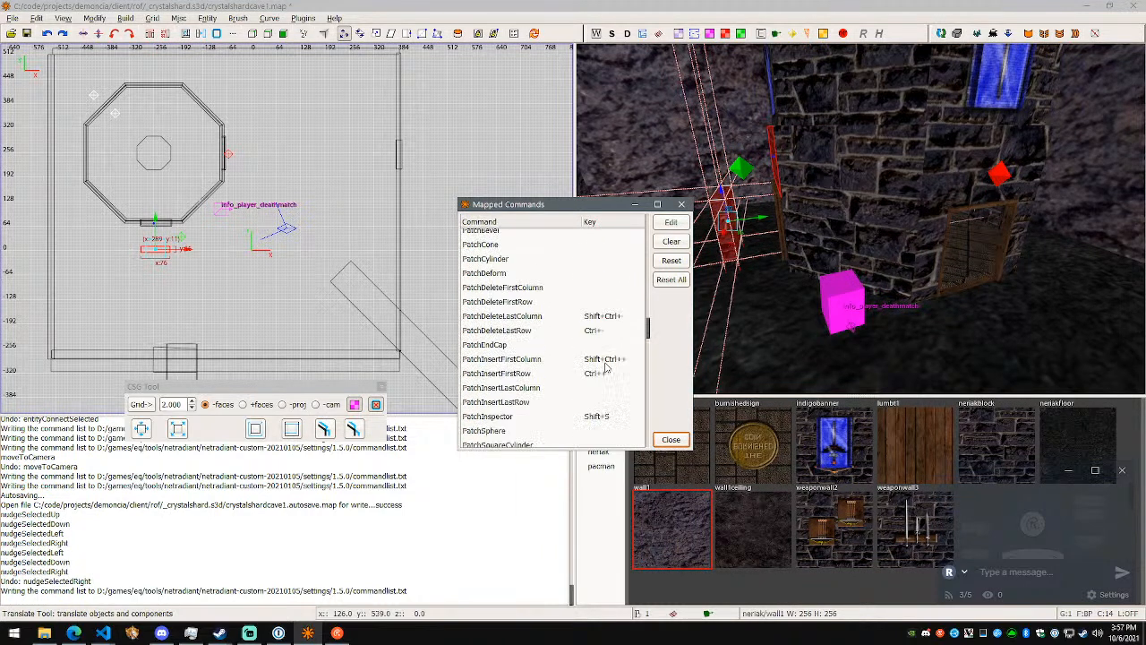
scroll(593, 358, "down", 5)
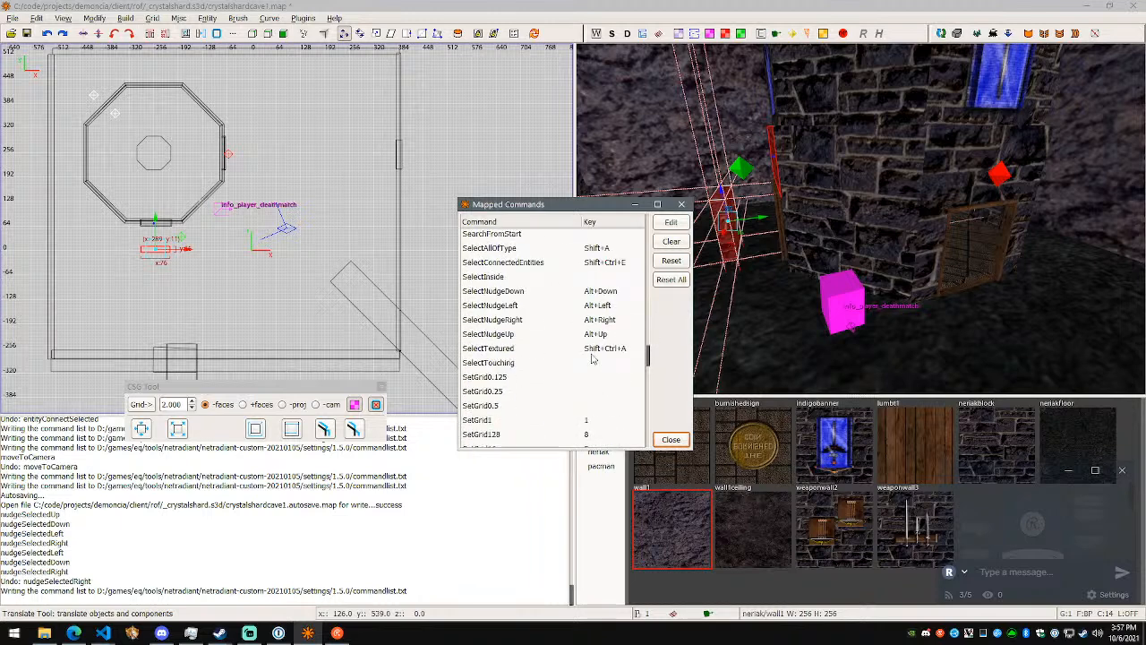
scroll(590, 357, "up", 2)
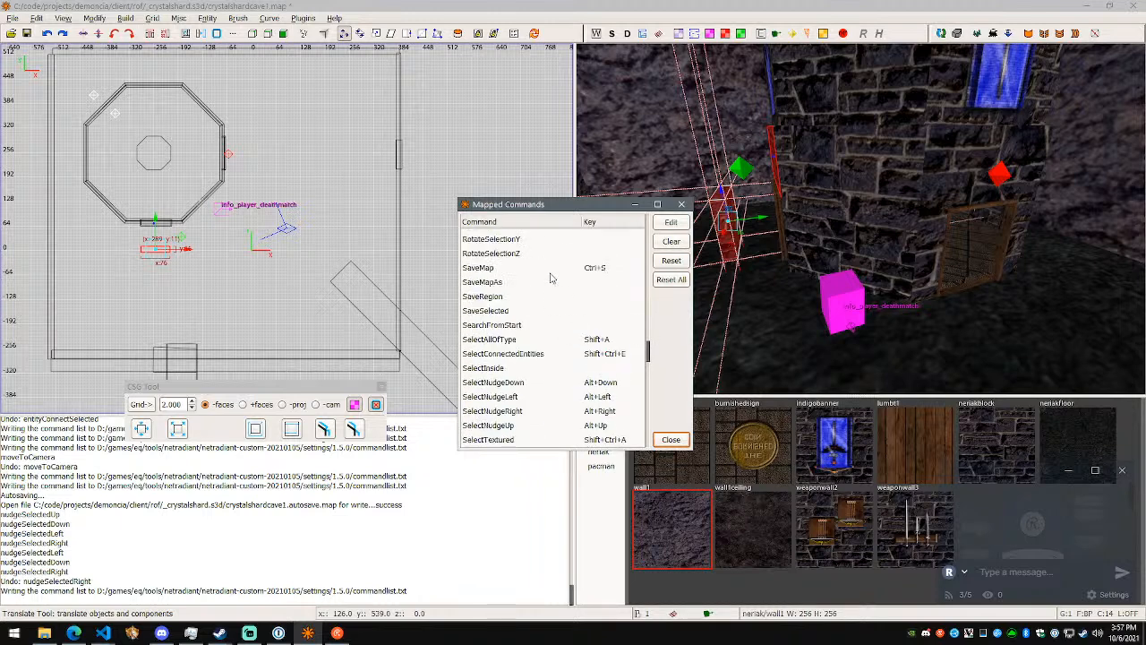
scroll(576, 340, "down", 2)
left_click(567, 380)
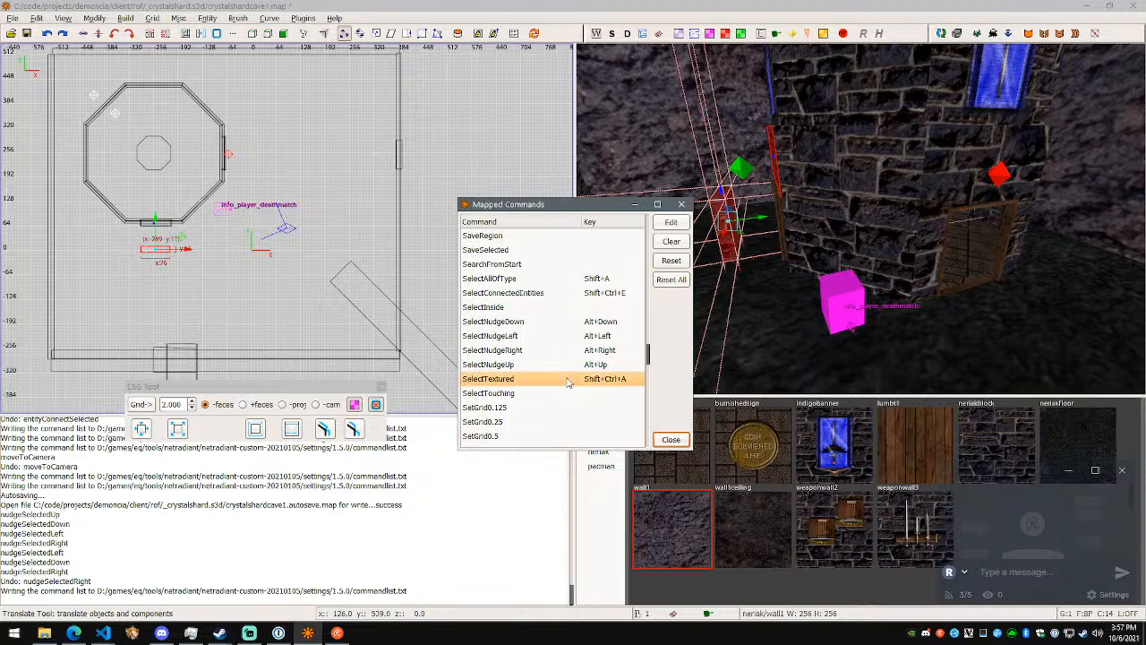
- Switch to the Visual Studio Code notes and add the line SelectTextured Shift+Ctrl+A above NextLeakSpot
key("alt+Tab")
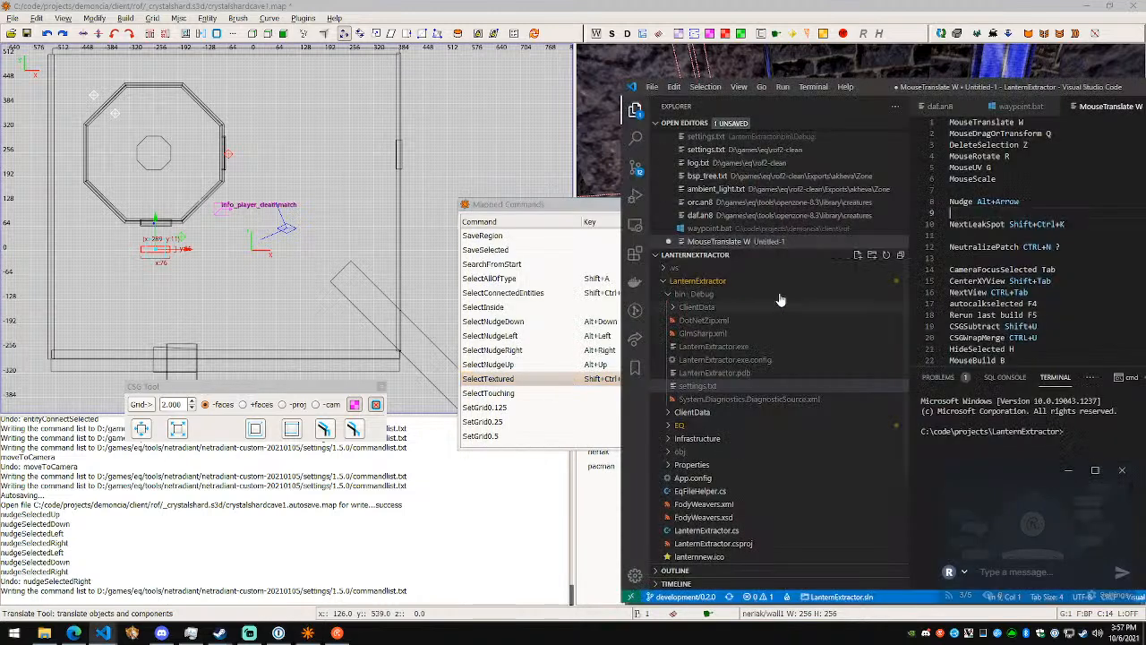
left_click(1054, 206)
key("Return")
key("Down")
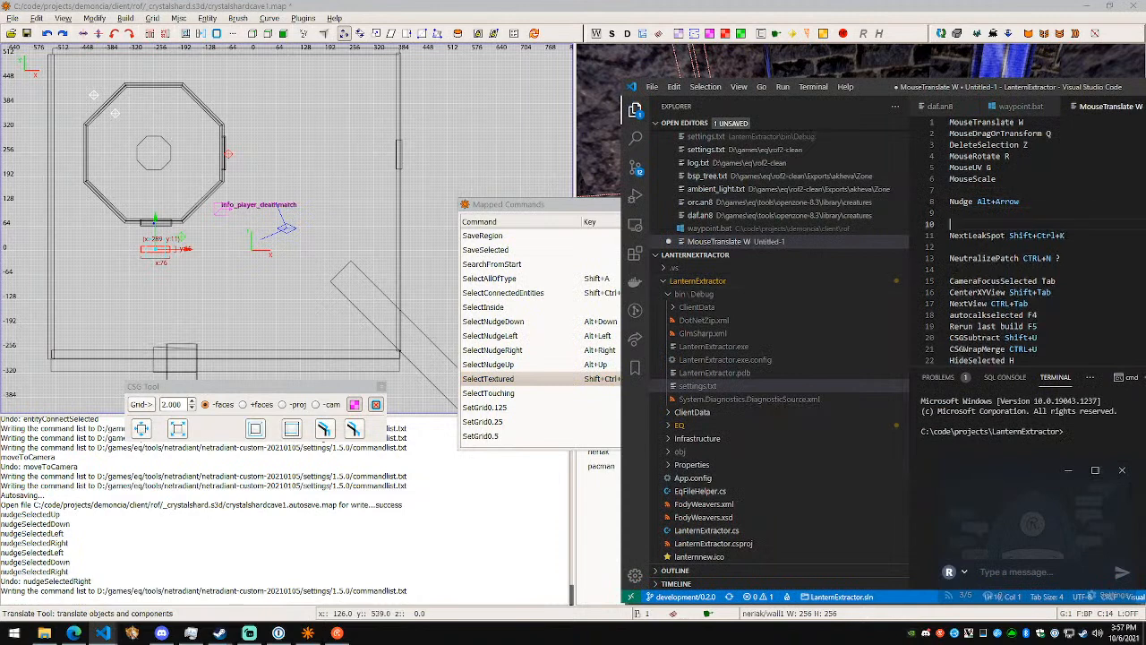
type("SelectTextured Shift+Ctrl+A")
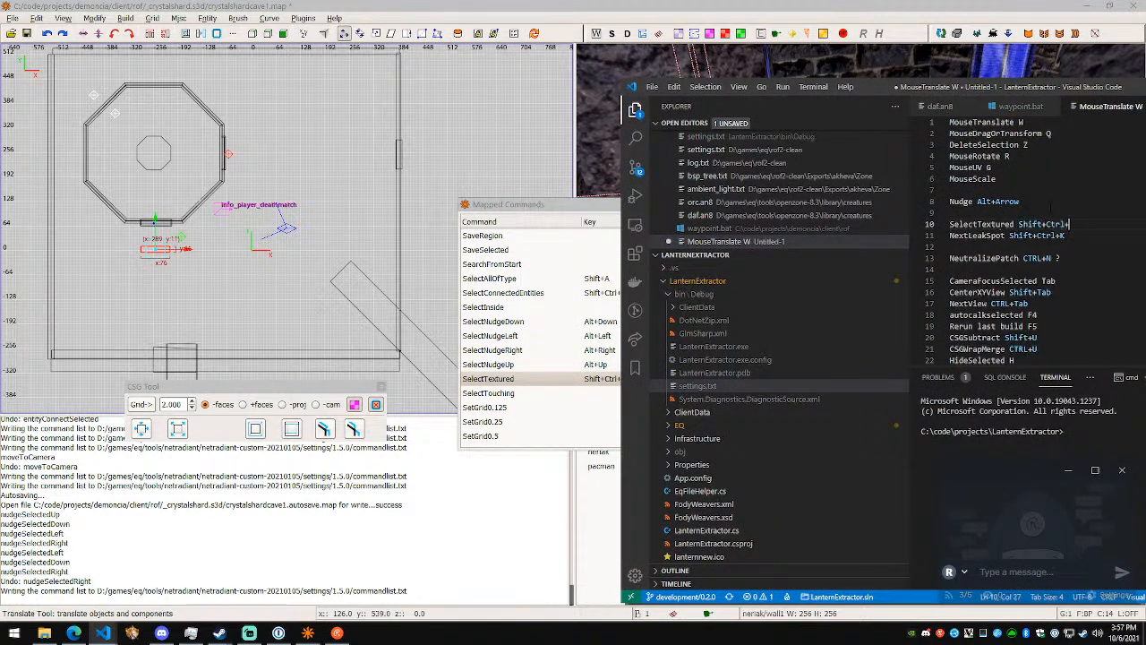
- Return to NetRadiant, close the mapped commands list, and test Select Textured, selecting the tower's upper brush and the wall1-textured faces
key("alt+Tab")
left_click(670, 439)
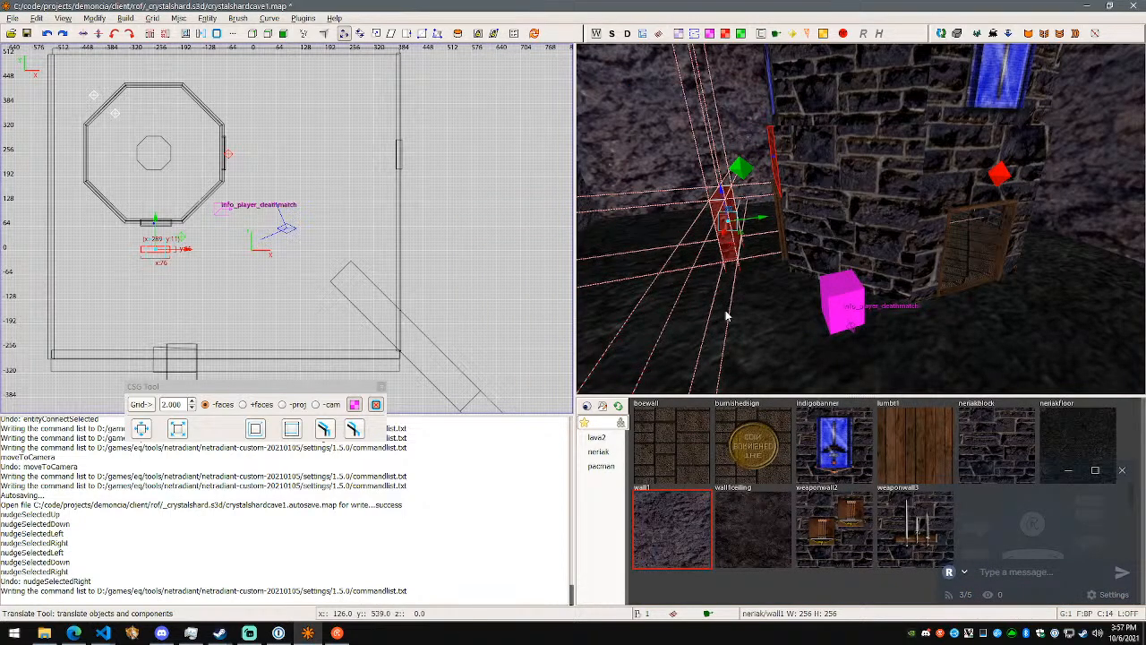
key("shift+ctrl+a")
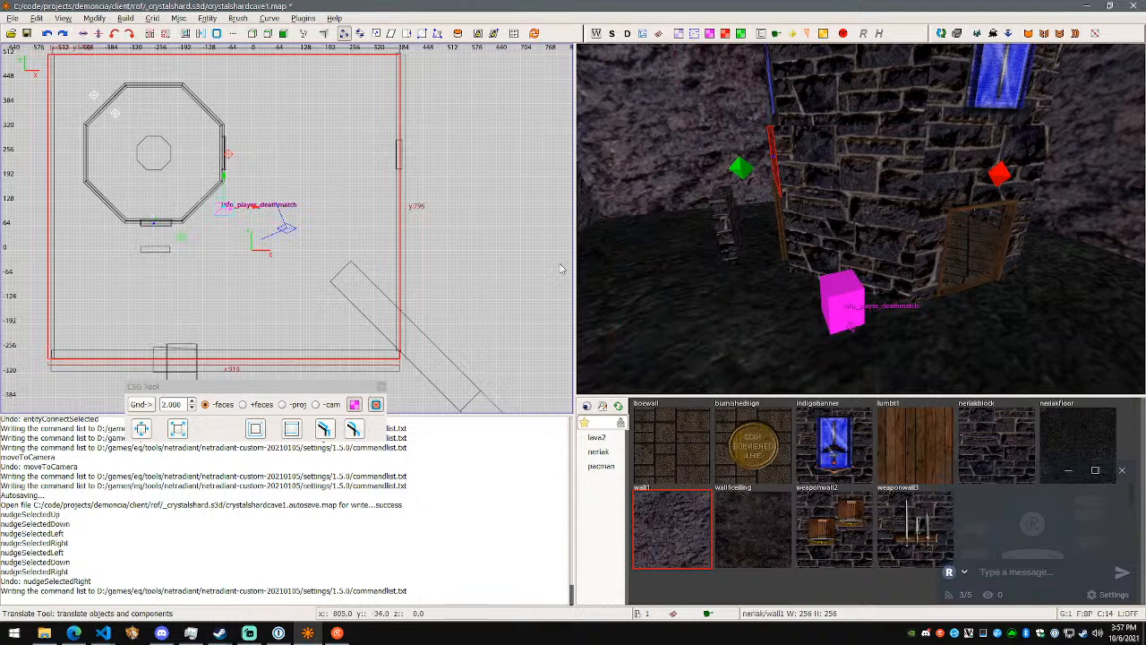
left_click(824, 217, "shift")
left_click(850, 107, "shift")
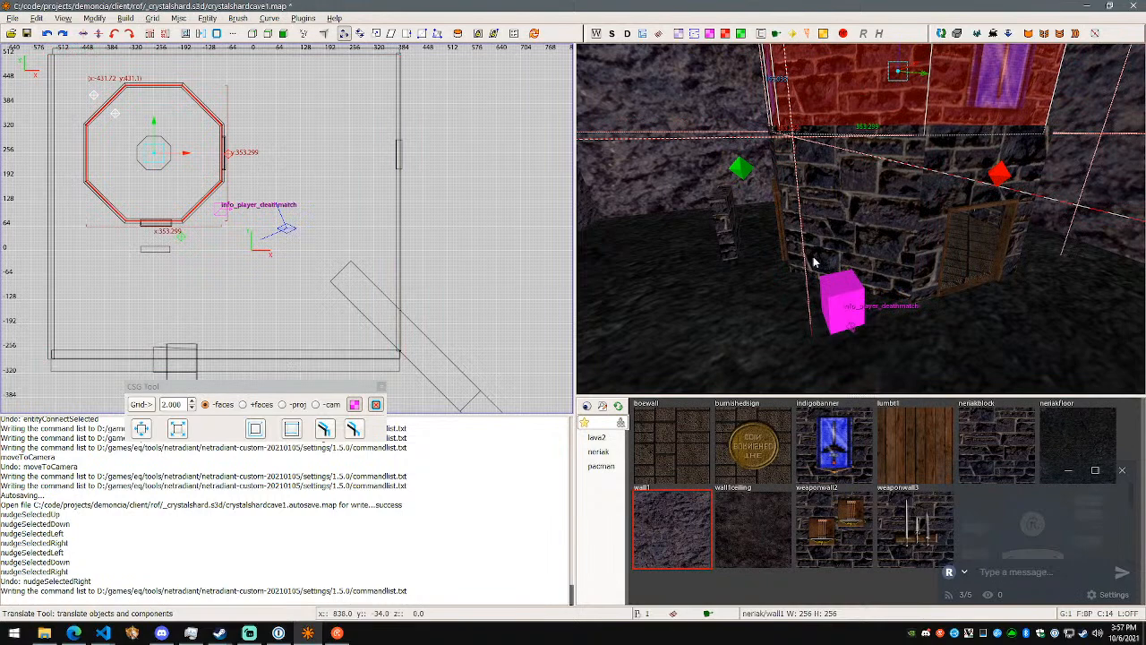
key("shift+a")
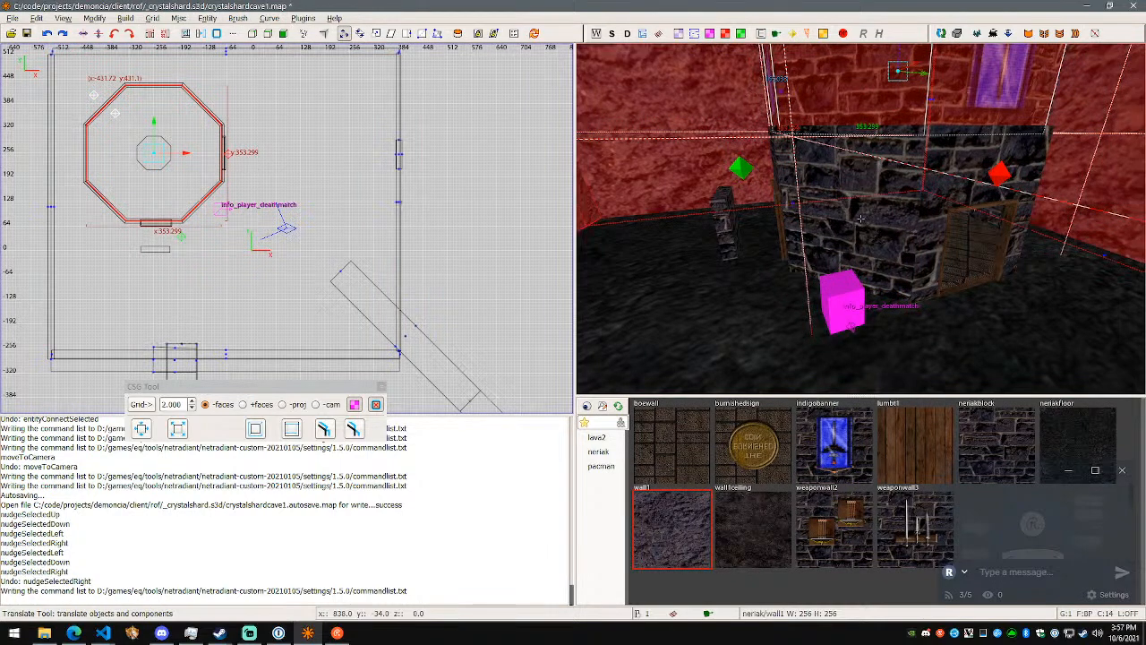
- Turn to the room's rock walls and test selecting by texture from a wall brush and from the floor brush
right_click_drag(861, 219, 810, 225)
left_click(811, 225, "alt+shift")
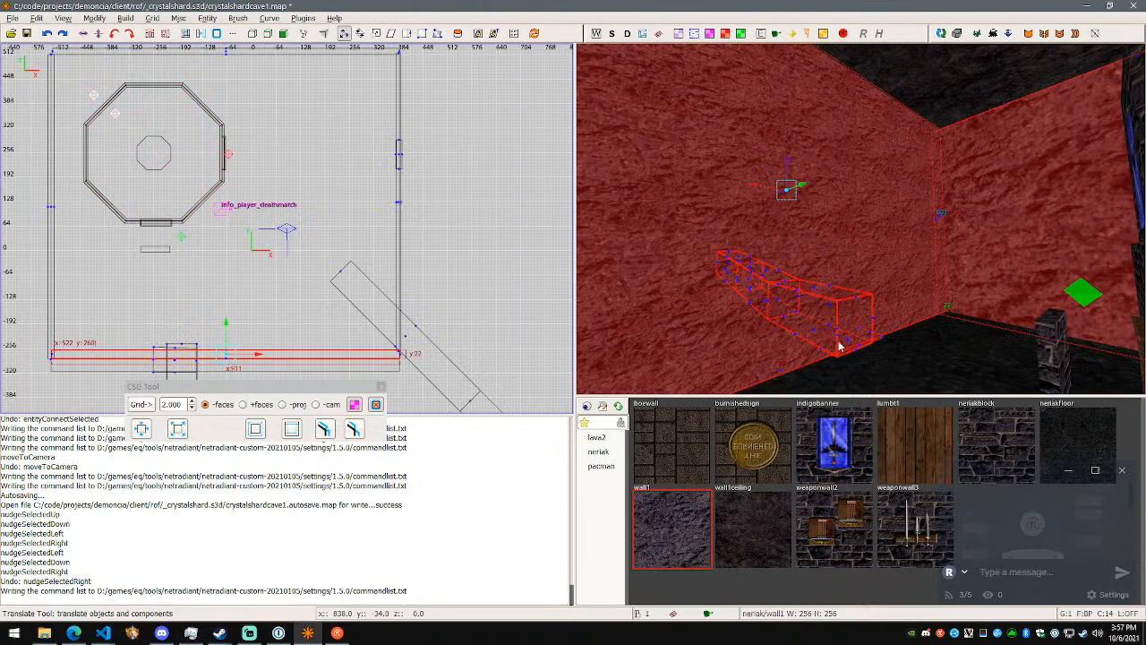
key("Escape")
left_click(964, 352, "alt+shift")
key("shift+a")
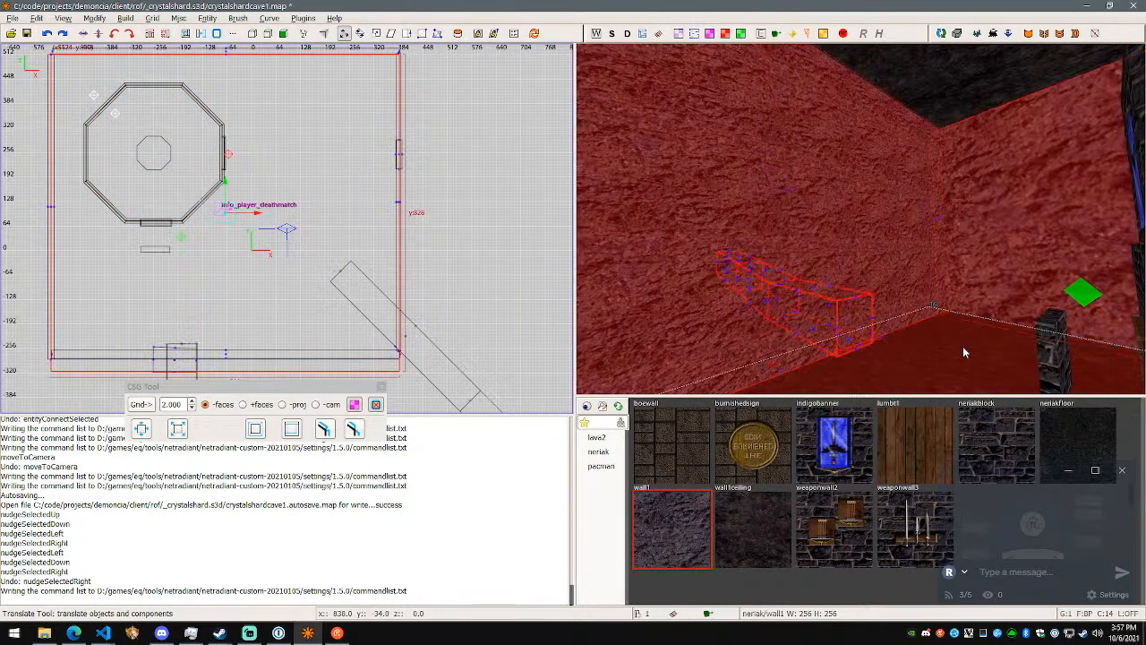
key("Escape")
- Select a rock-textured tunnel segment outside the room, select everything with the same texture, and inspect the matching surfaces
right_click(850, 360)
key("a")
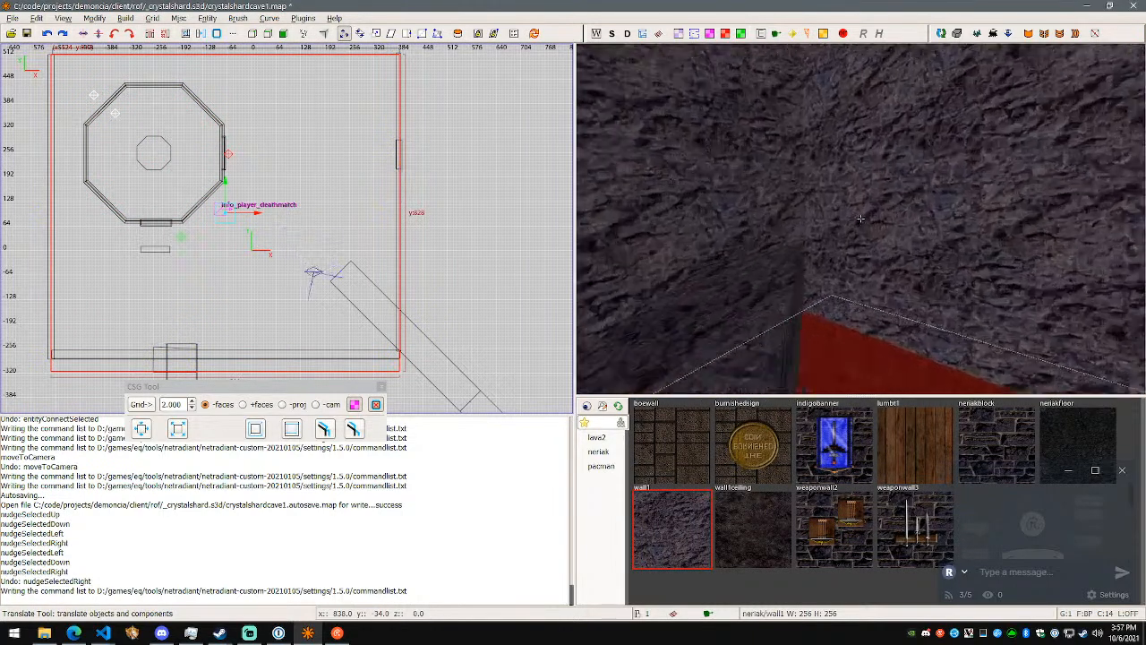
key("Escape")
left_click(861, 218, "ctrl+shift")
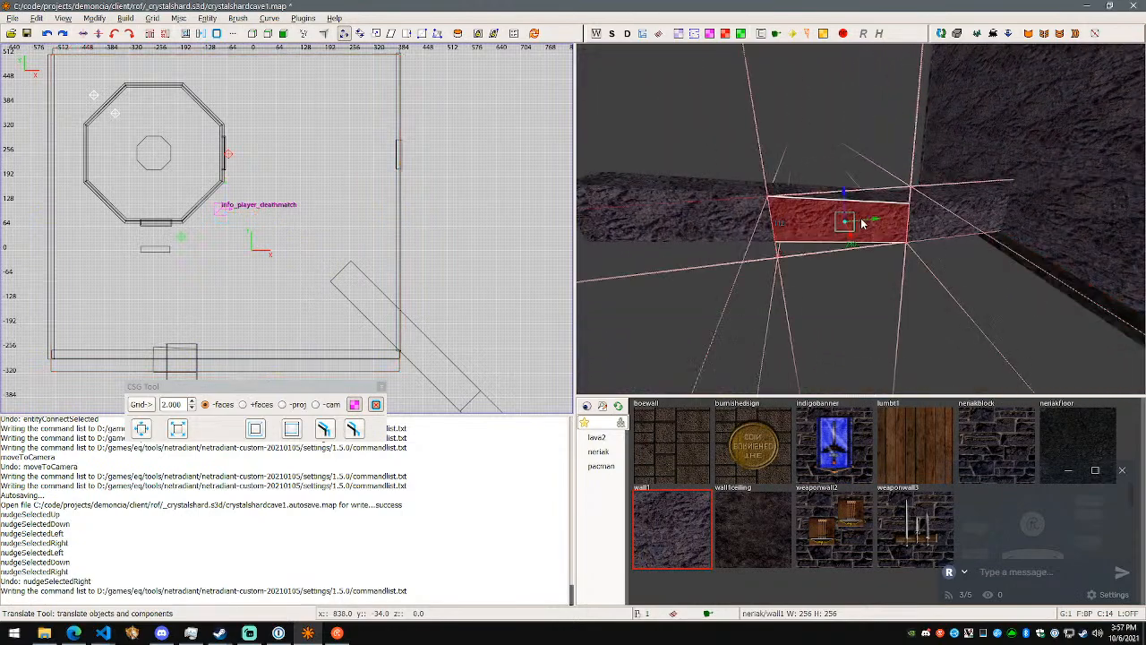
key("shift+a")
key("w")
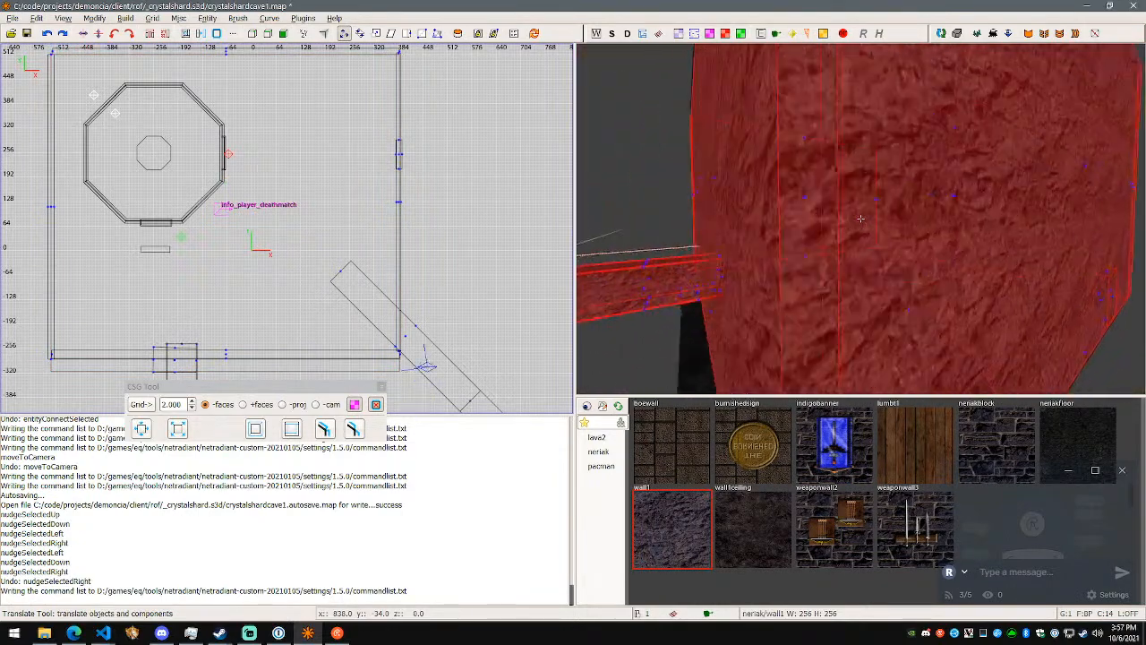
key("w")
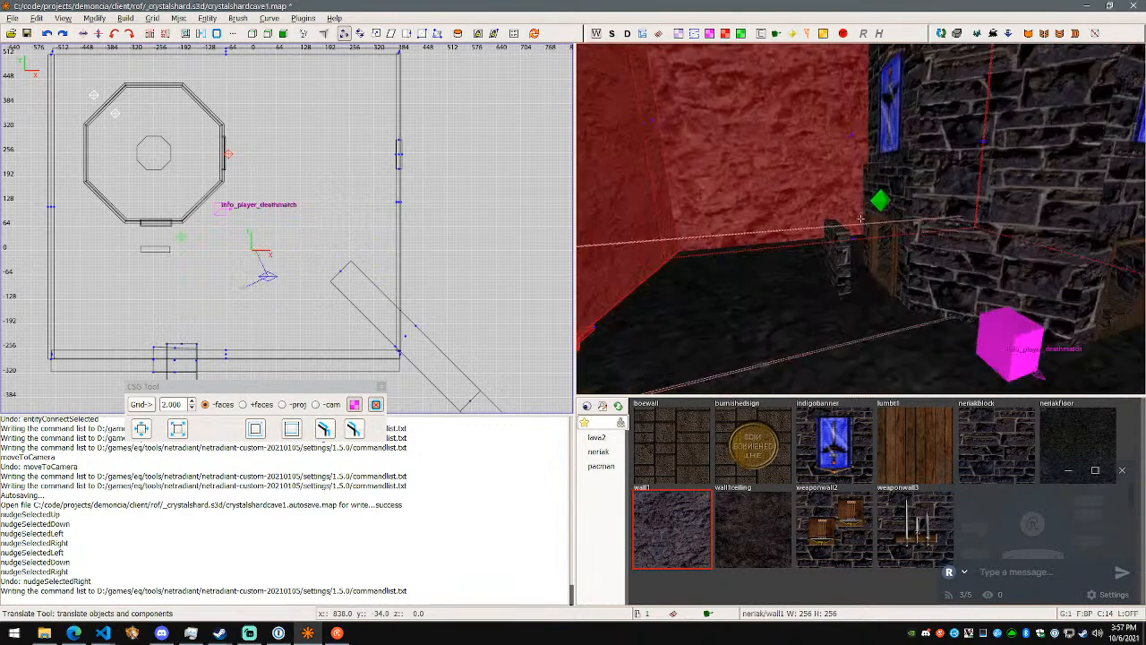
- Select the tower's lower wall, then its upper brush with the wall1-textured faces, and inspect that selection from inside and outside the room
left_click(957, 231, "shift")
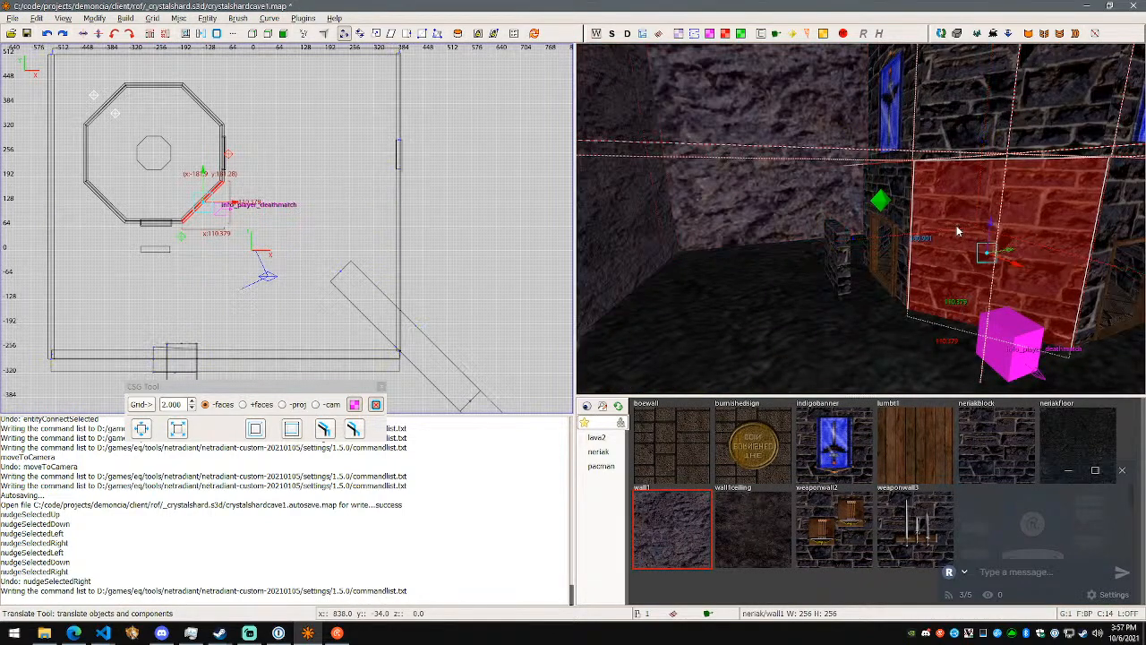
left_click(963, 228, "shift")
left_click(964, 159, "shift")
key("w")
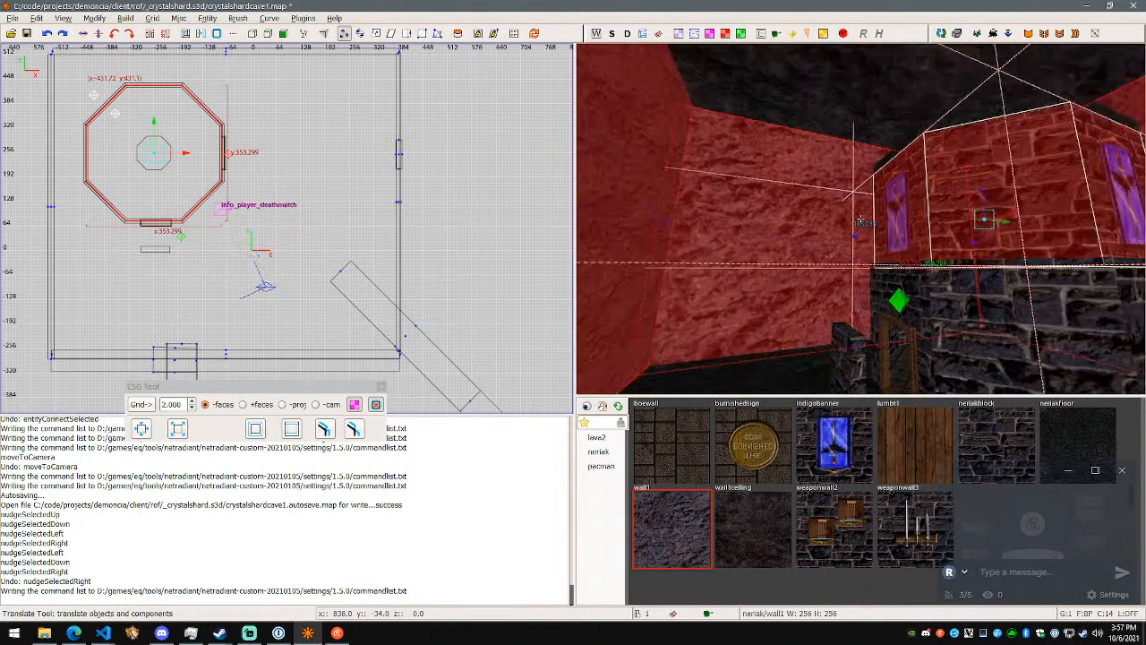
key("w")
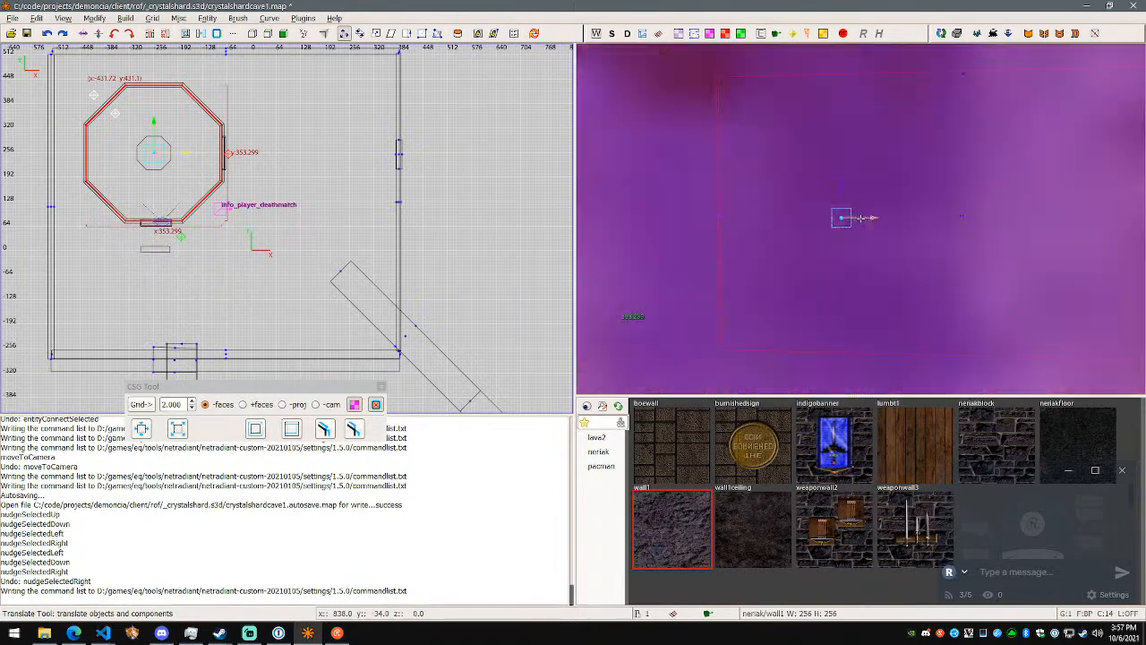
key("d")
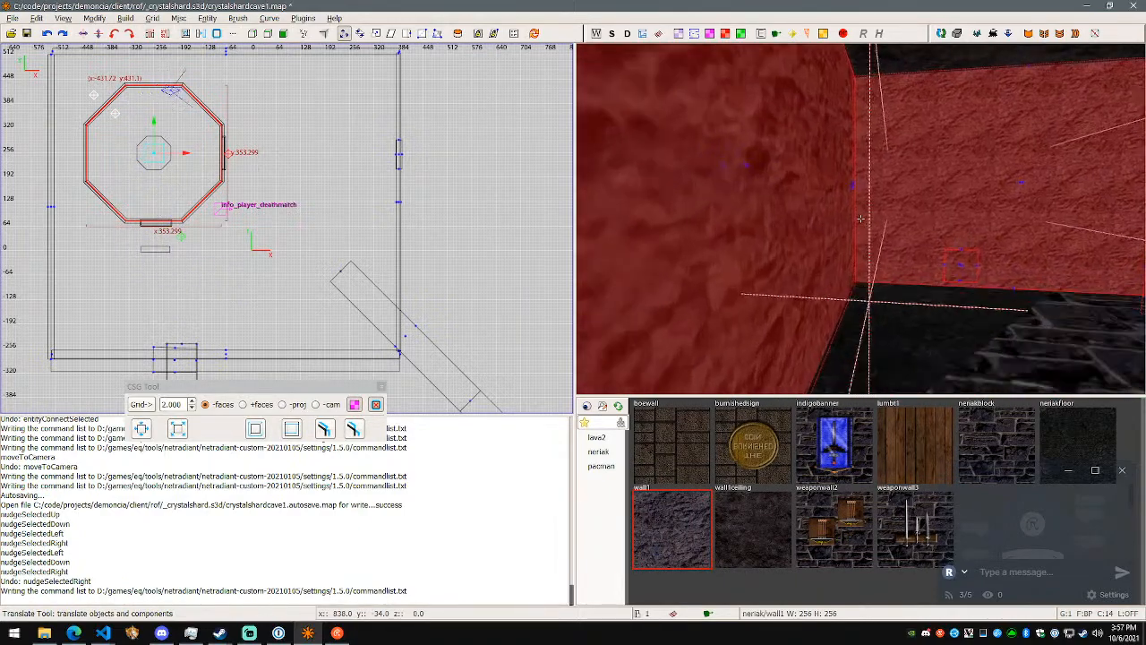
key("d")
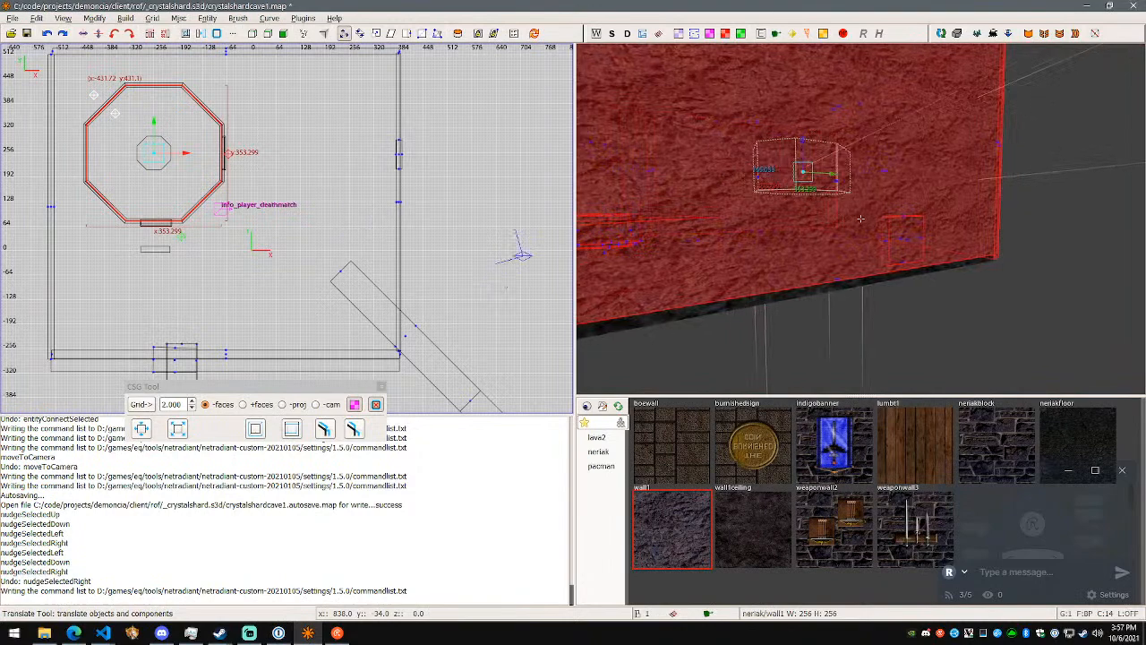
- Deselect the tower's upper brush and inspect the remaining rock-textured selection from outside and inside the room
right_click(860, 218)
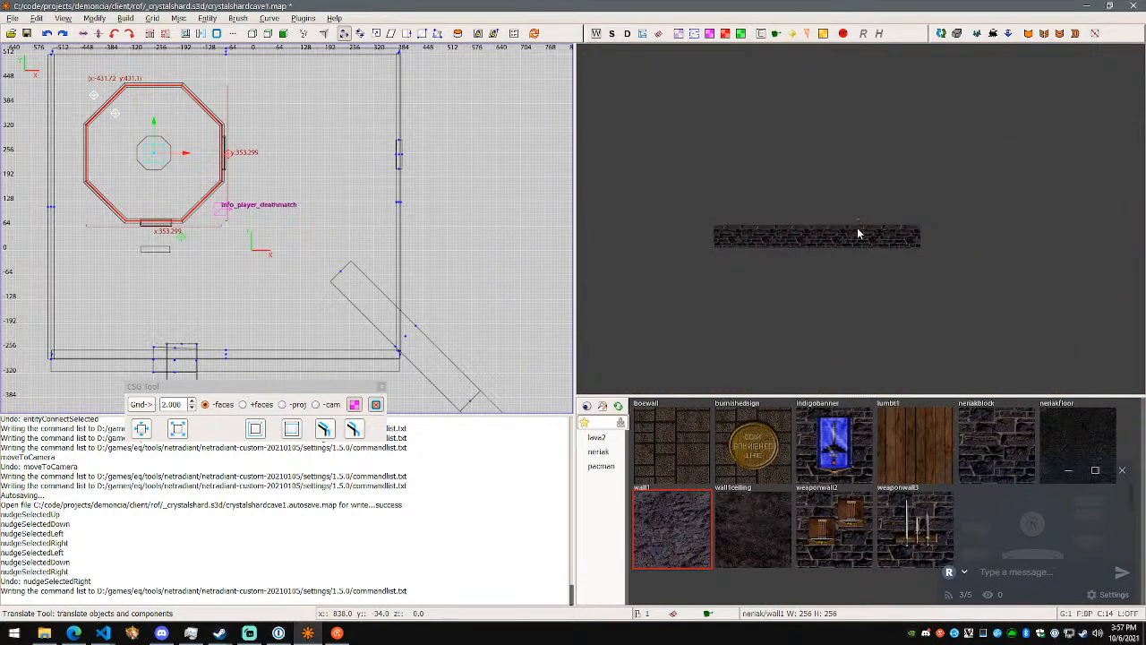
key("Escape")
left_click(861, 232, "shift")
right_click(954, 270)
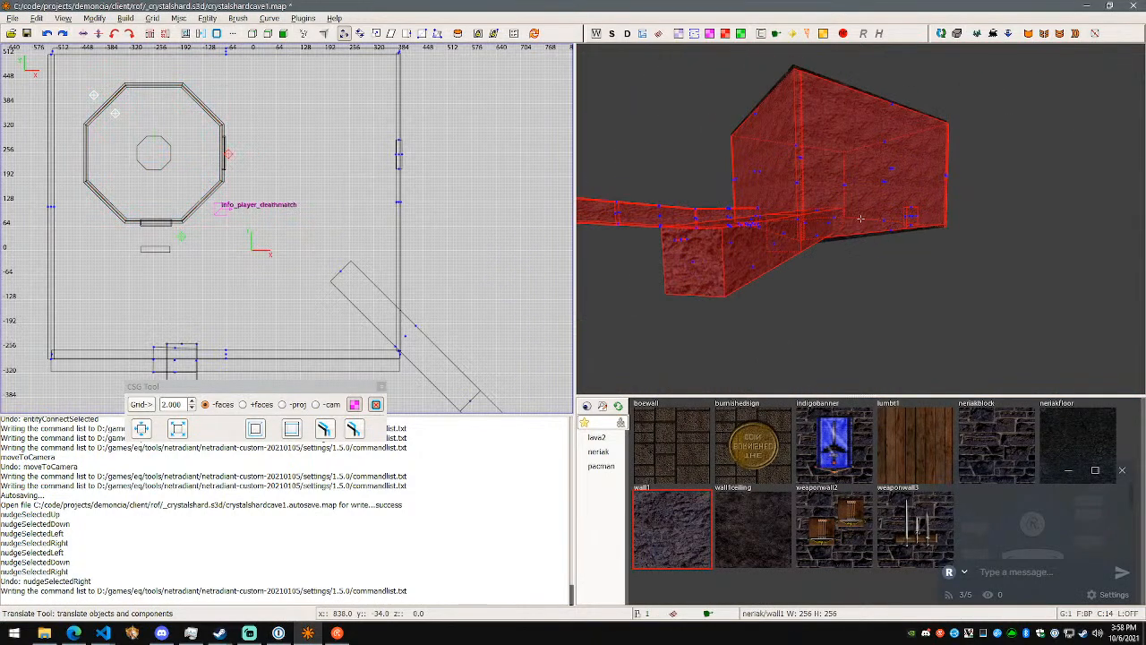
right_click(861, 218)
key("f")
right_click(914, 246)
key("w")
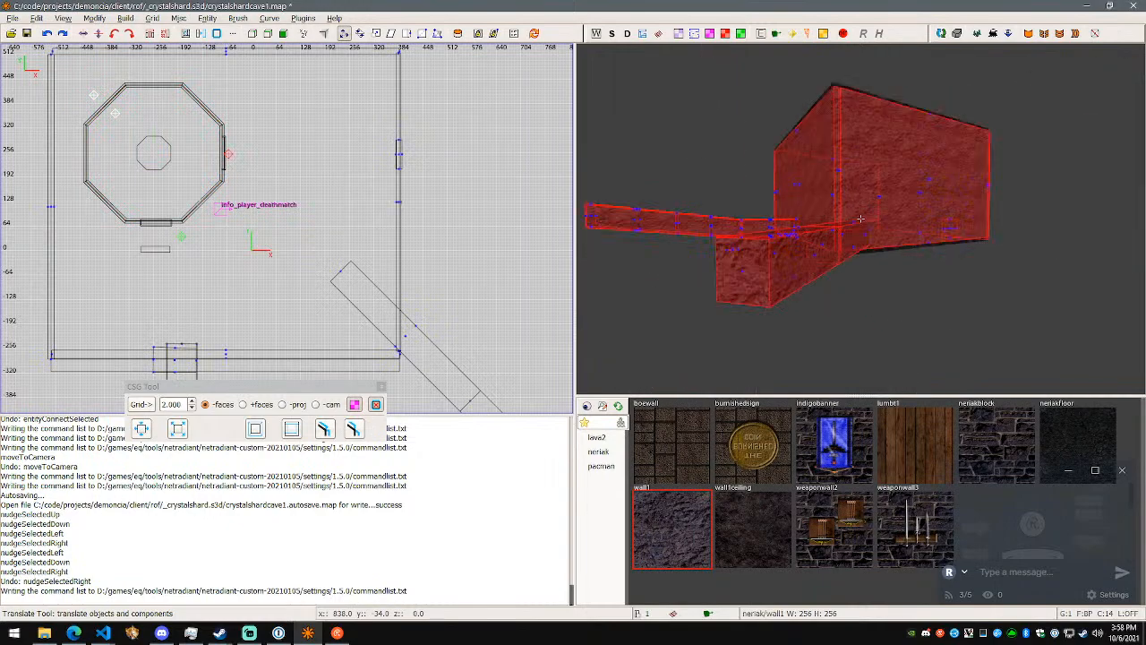
key("w")
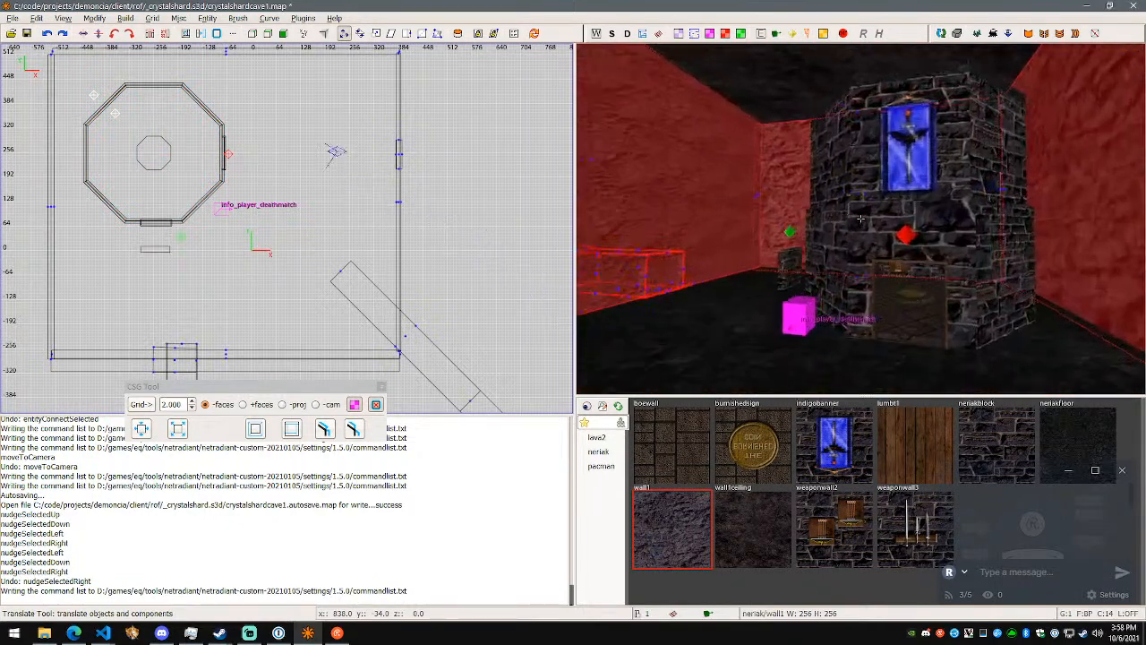
- Clear the selection, select the floor brush, inspect it together with the rock-textured faces, and clear those faces
key("Escape")
key("Escape")
left_click(800, 310, "shift")
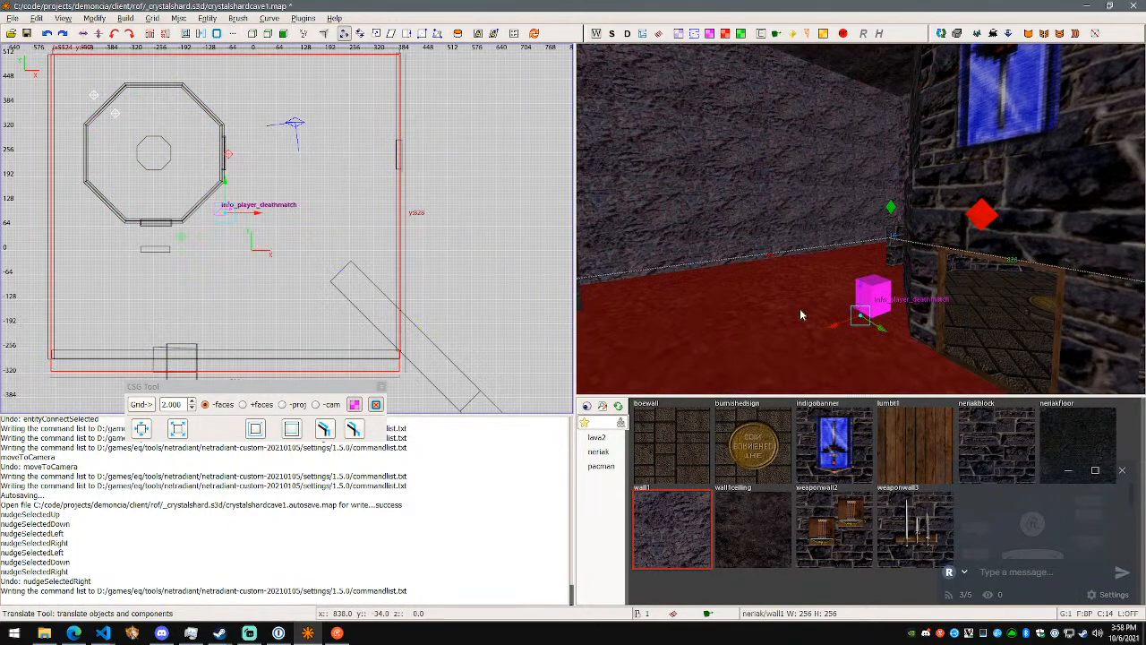
right_click(799, 311)
key("w")
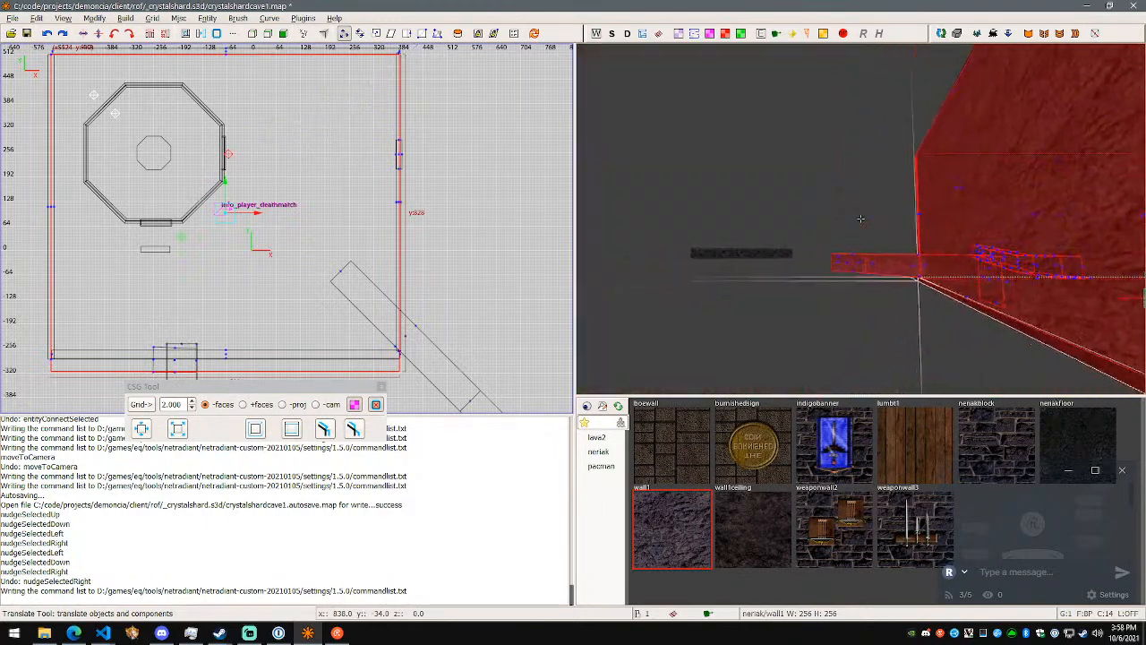
key("Escape")
- Reopen the mapped commands list, examine the texture commands from TexRotateClock to TogTexLock, and switch to the Visual Studio Code notes
key("alt+Tab")
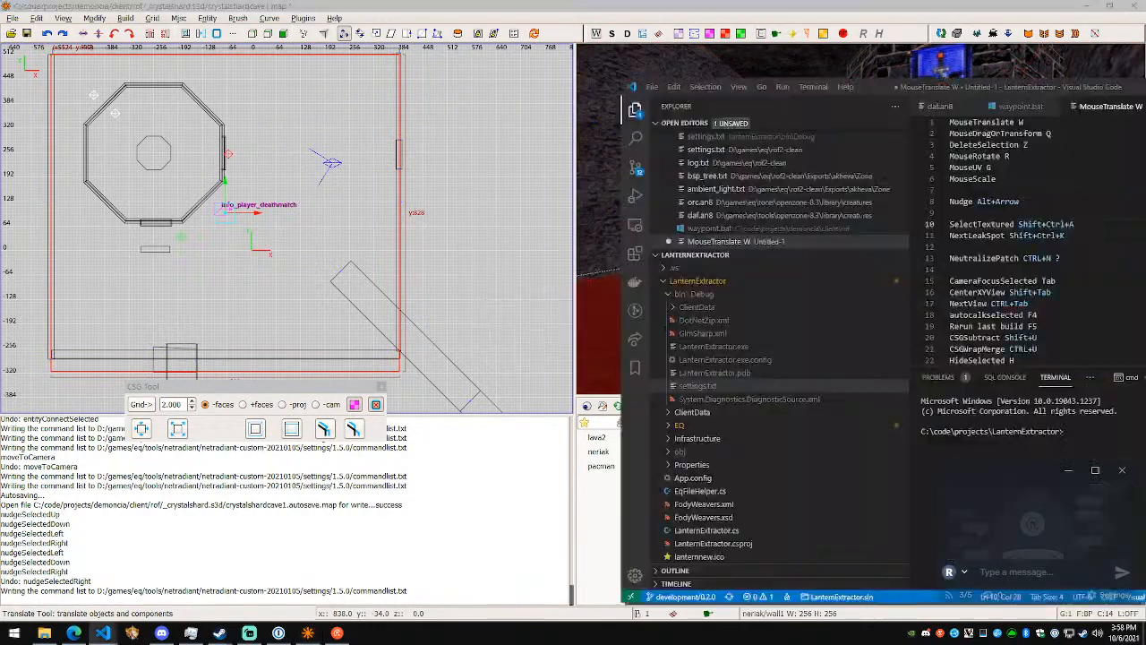
key("alt+Tab")
key("alt+Tab")
left_click(36, 18)
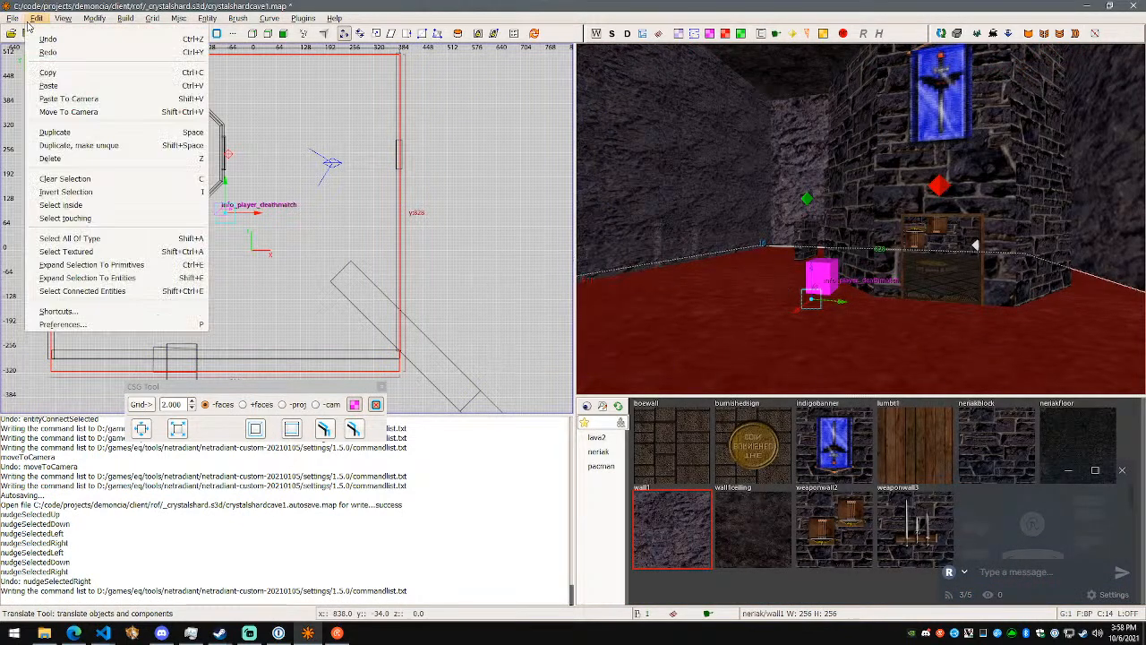
left_click(104, 310)
left_click_drag(646, 231, 652, 391)
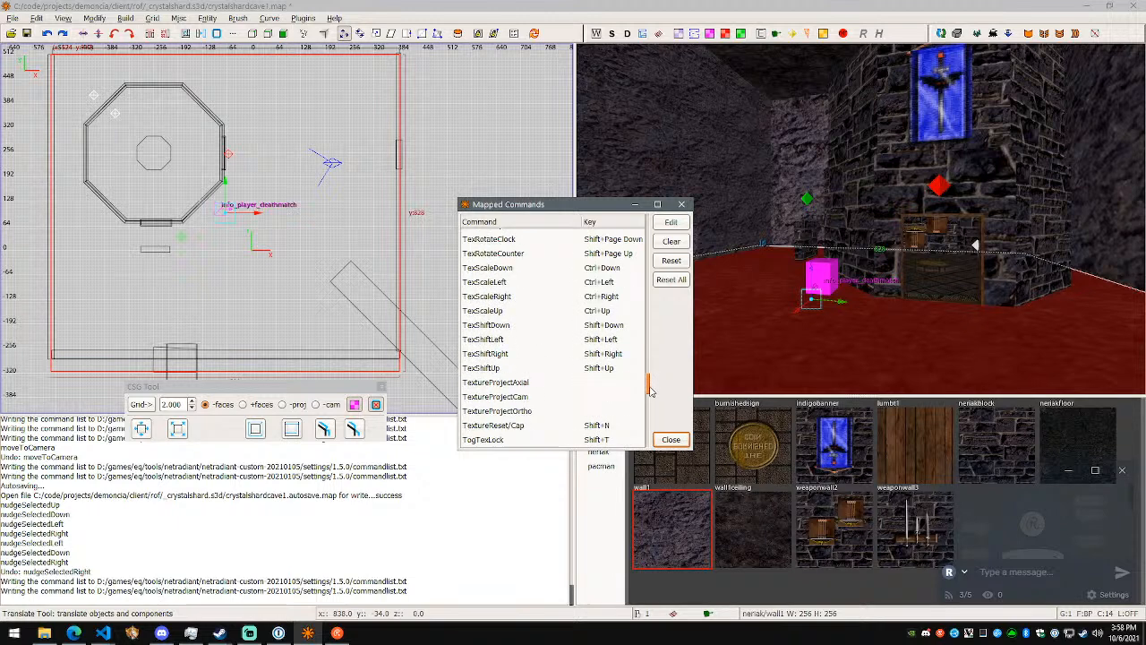
key("alt+Tab")
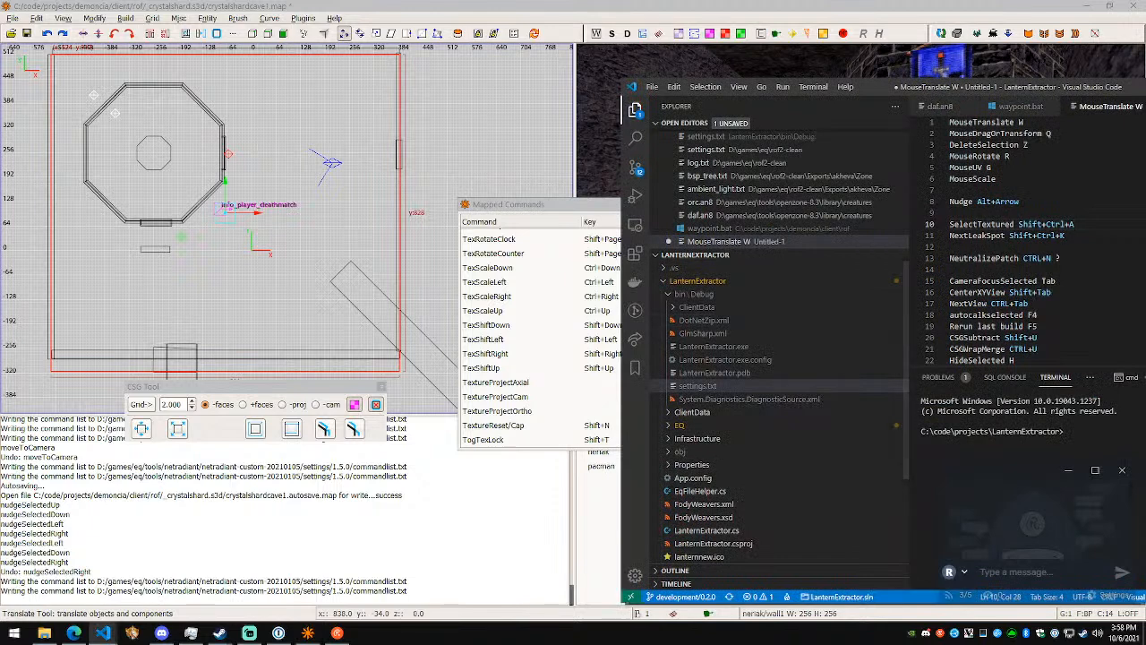
- Add the entry "TextureShift Shift+Arrow" to the shortcut notes below NextLeakSpot
type("Shif")
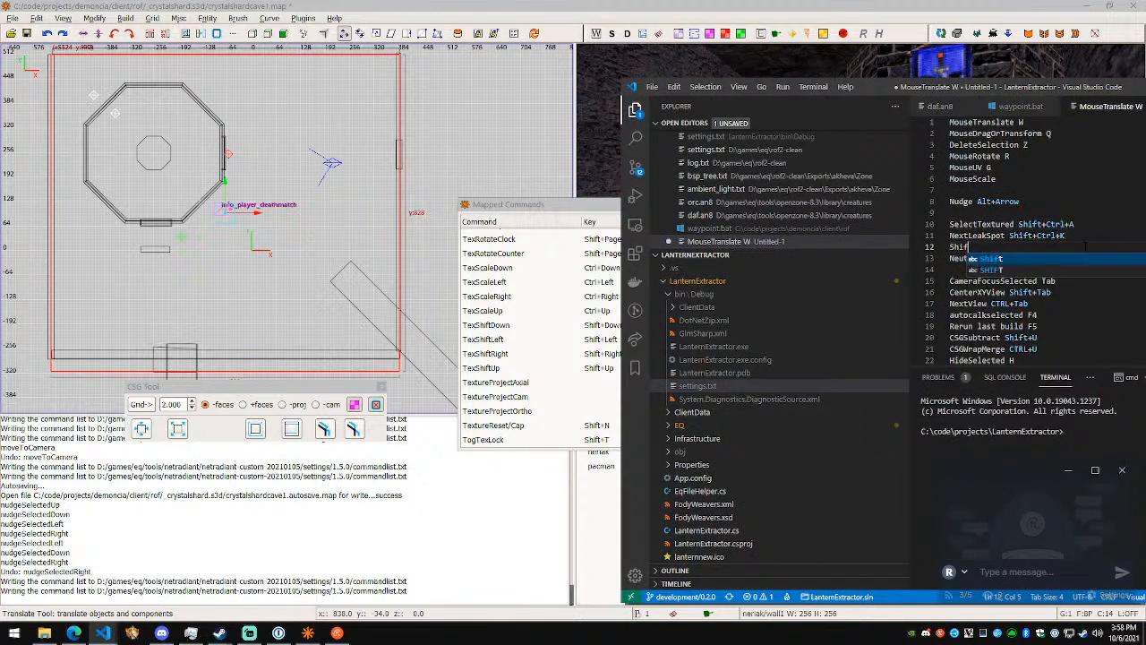
type("t+Arrow")
key("Home")
type("Texture")
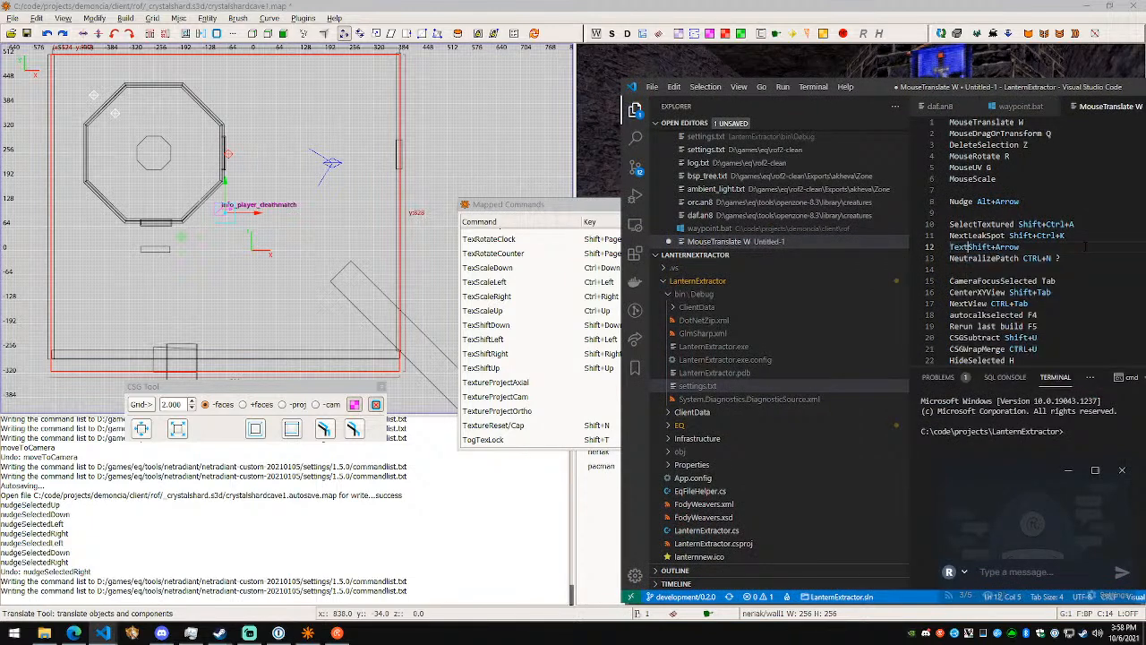
type("Shift")
- Move the TextureShift entry directly beneath the Nudge Alt+Arrow line and start a new line below it
key("End")
key("shift+Home")
key("ctrl+x")
key("Up")
key("Up")
key("Up")
key("ctrl+v")
key("Return")
- Check the texture scale commands in the mapped commands list and note "TextureScale Ctrl+Arrow" beneath the TextureShift entry
key("alt+Tab")
scroll(578, 340, "down", 2)
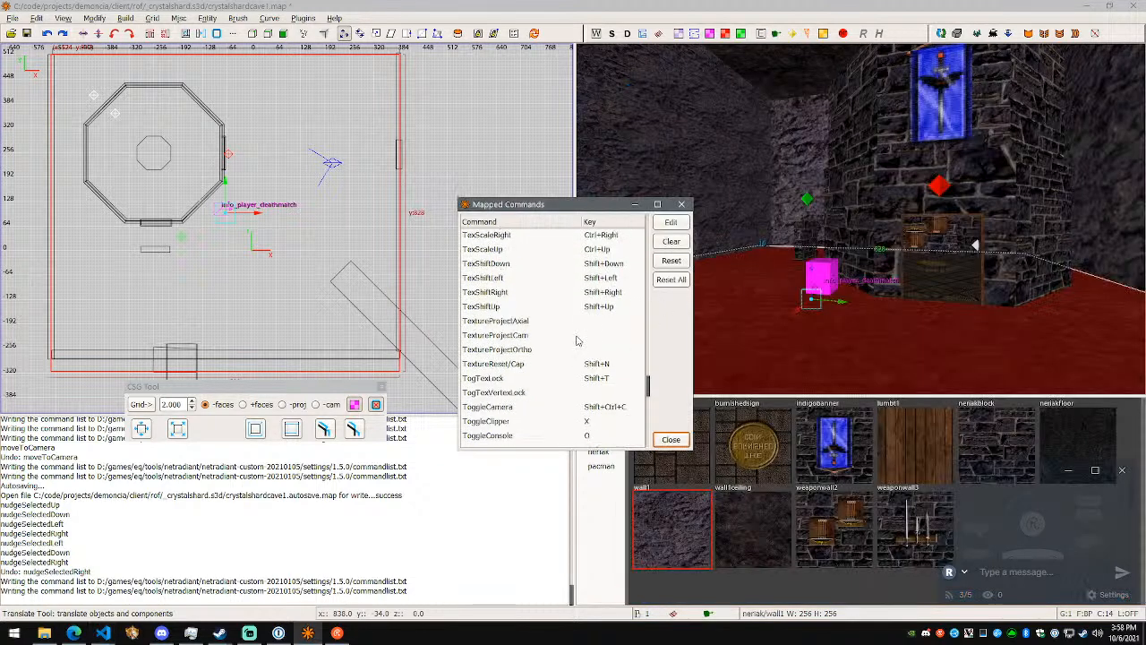
key("alt+Tab")
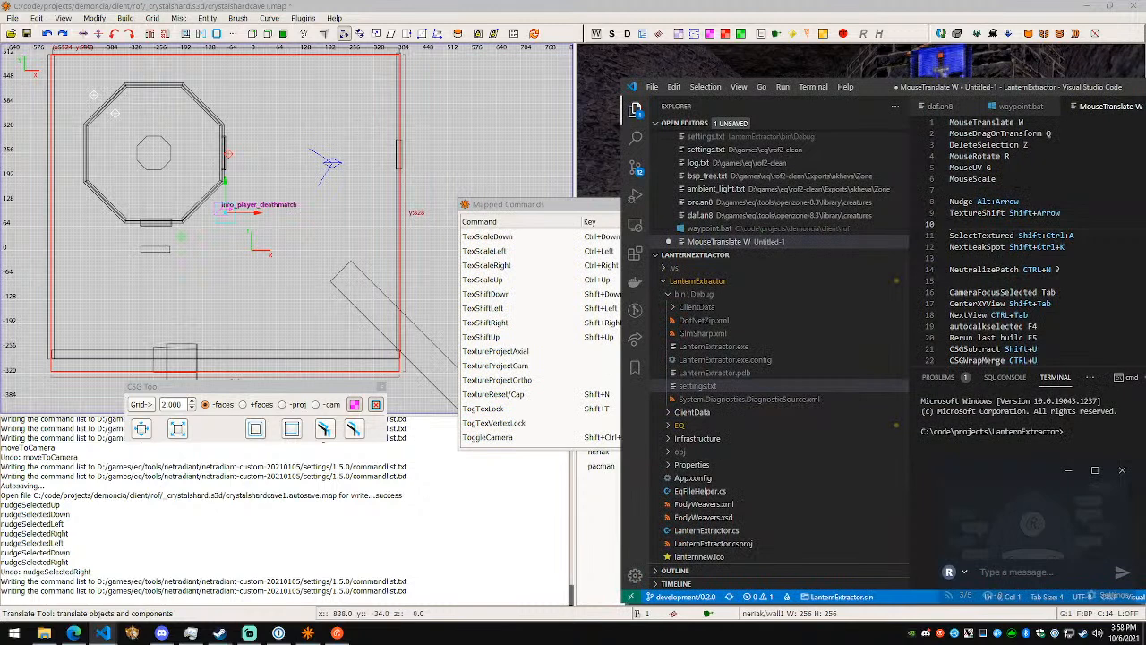
type("Ctrl+Arrow")
key("Home")
type("TextureScale")
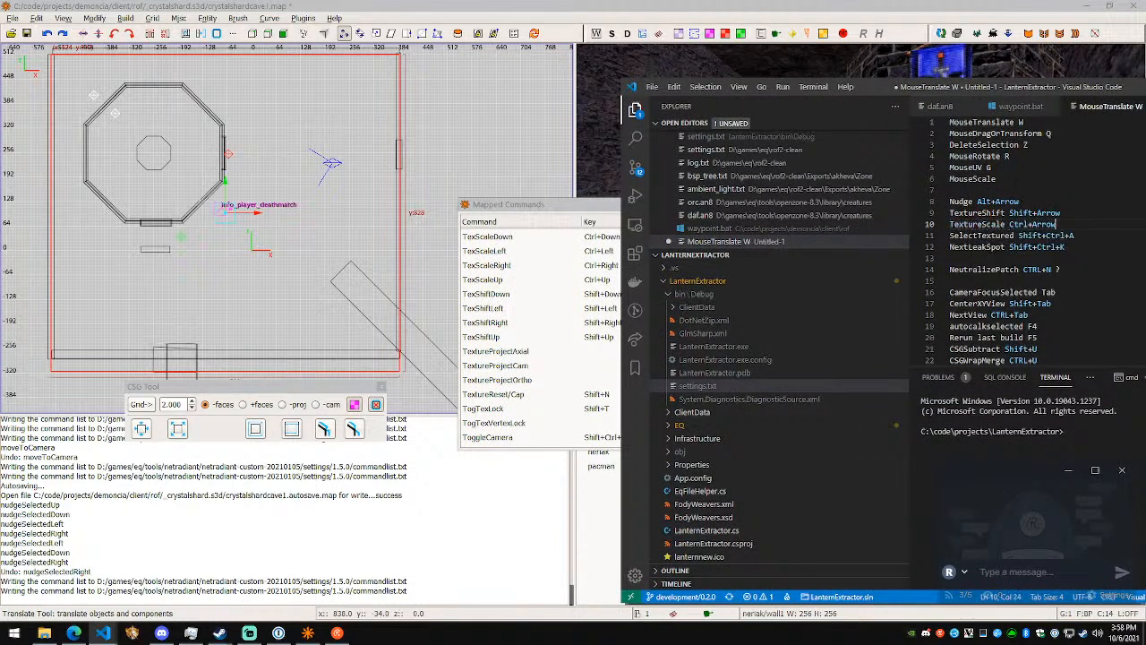
- Switch back to NetRadiant and examine the mapped commands from TexScaleRight to ToggleShowShaderlistOnly, singling out TextureReset/Cap, ToggleConsole and ToggleClipper
key("alt+Tab")
scroll(567, 366, "down", 1)
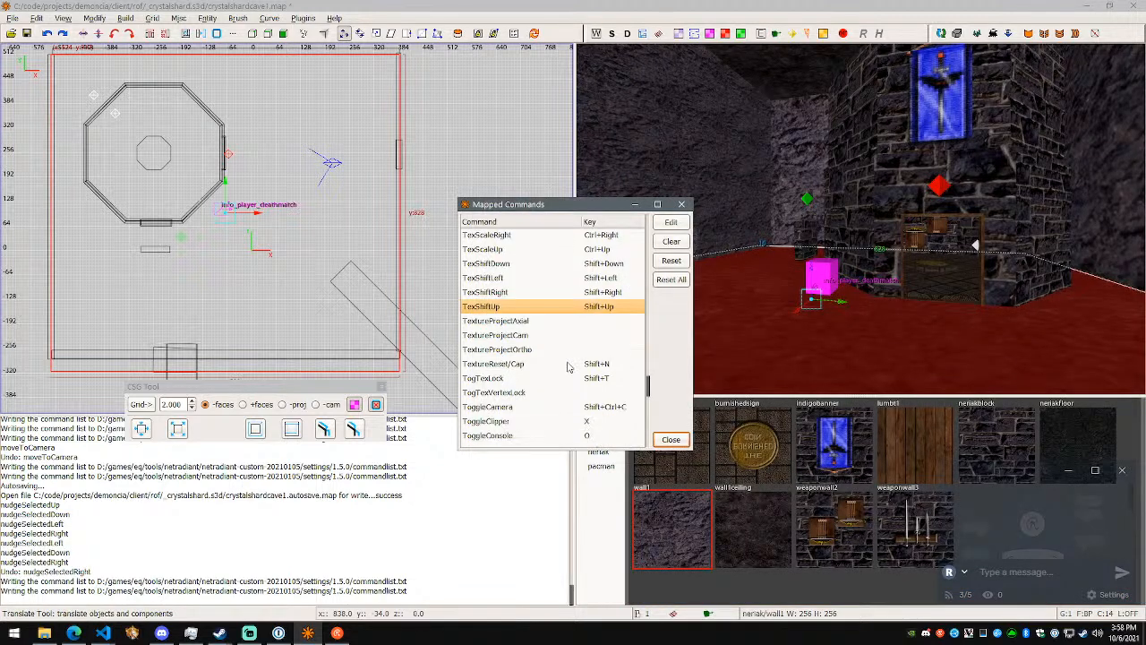
left_click(567, 364)
scroll(568, 366, "down", 1)
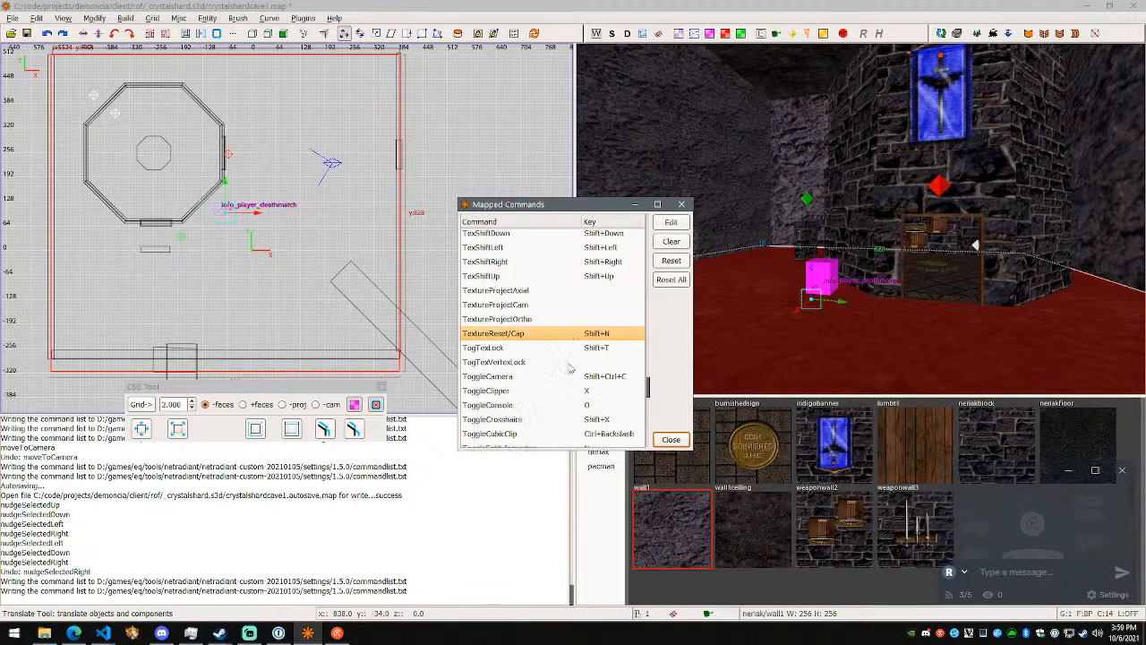
left_click(566, 349)
scroll(566, 350, "down", 1)
left_click(566, 349)
left_click(568, 360)
scroll(567, 359, "down", 1)
left_click(579, 349)
scroll(579, 351, "down", 1)
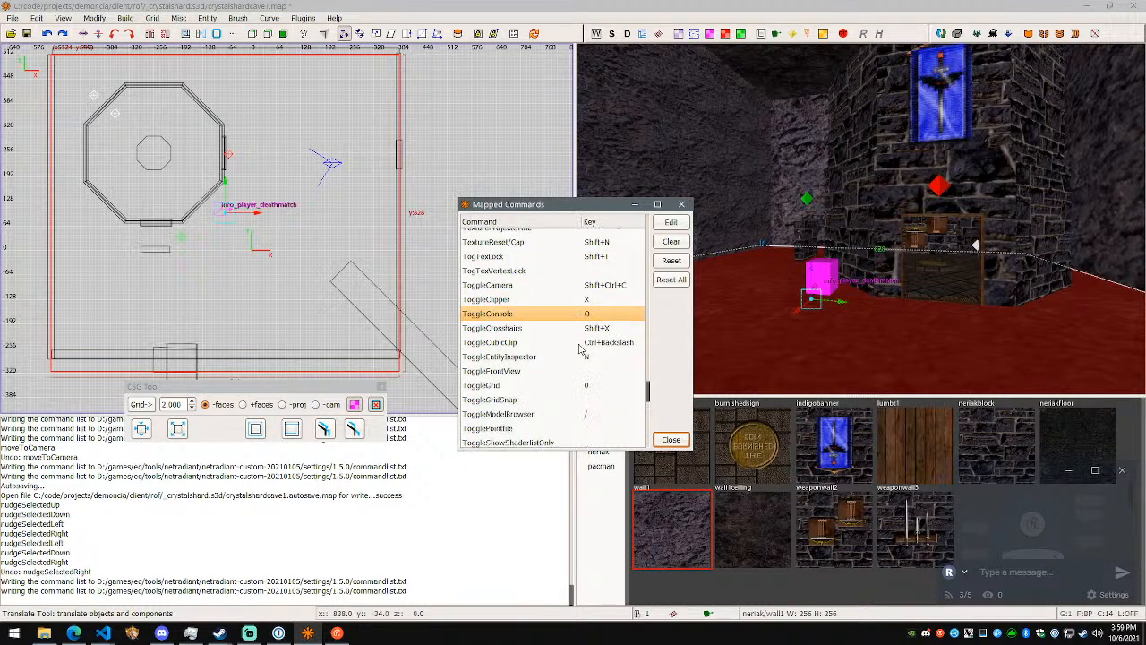
left_click(586, 290)
left_click(589, 302)
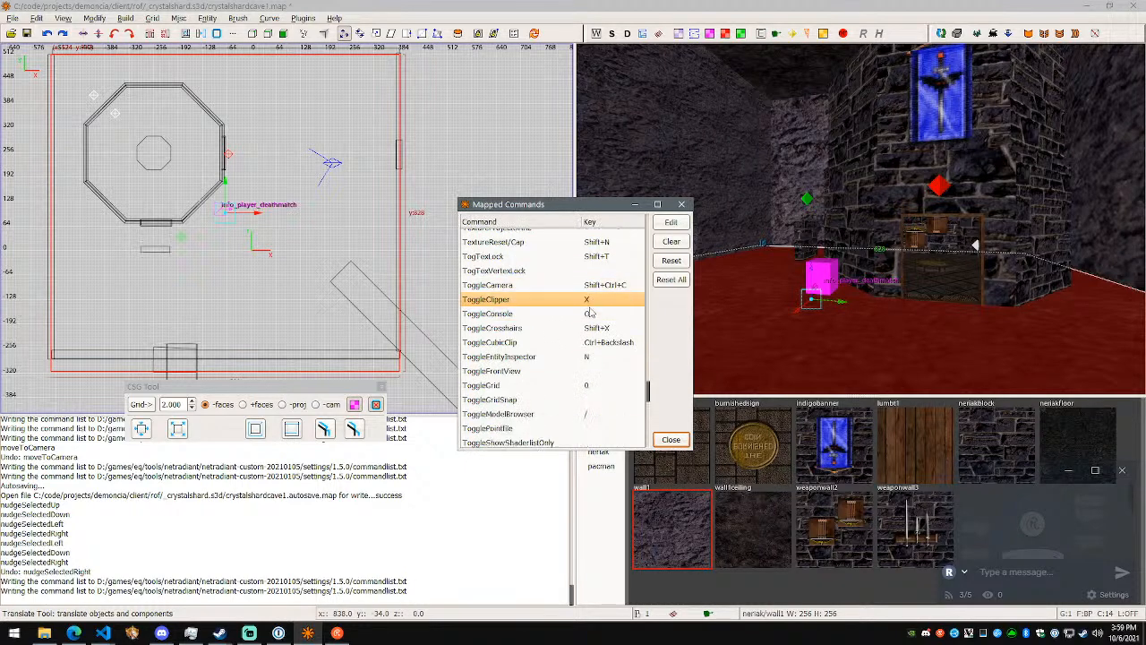
- Switch to the Visual Studio Code notes and add "Clipper X" beneath the MouseScale entry
key("alt+Tab")
left_click(1029, 188)
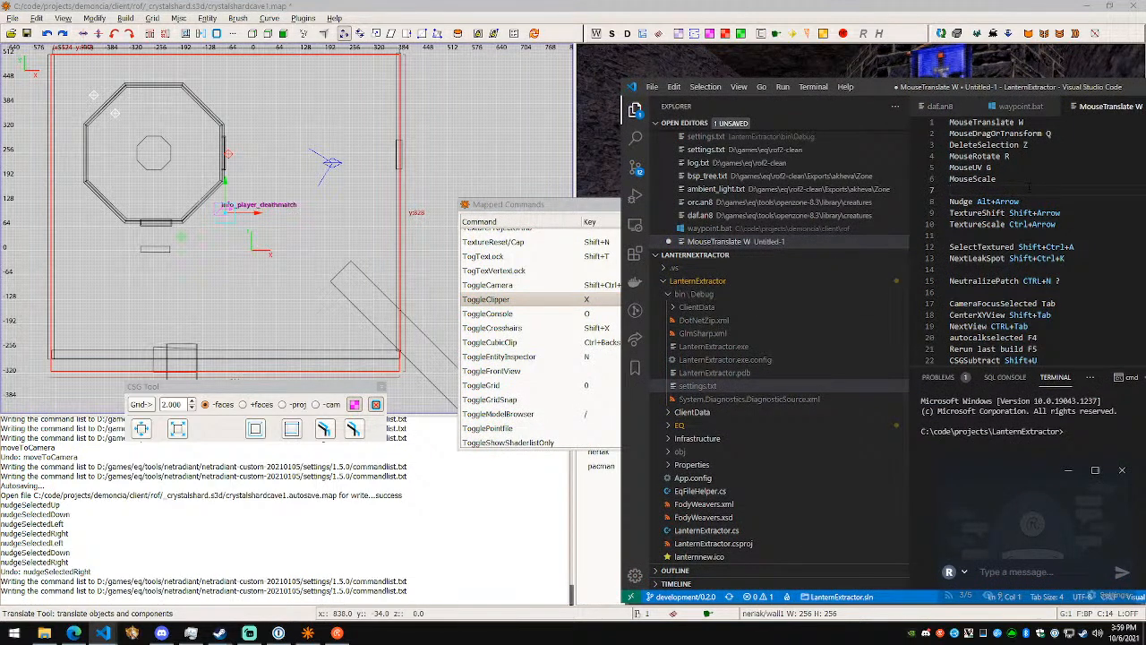
type("Clipper X")
key("Return")
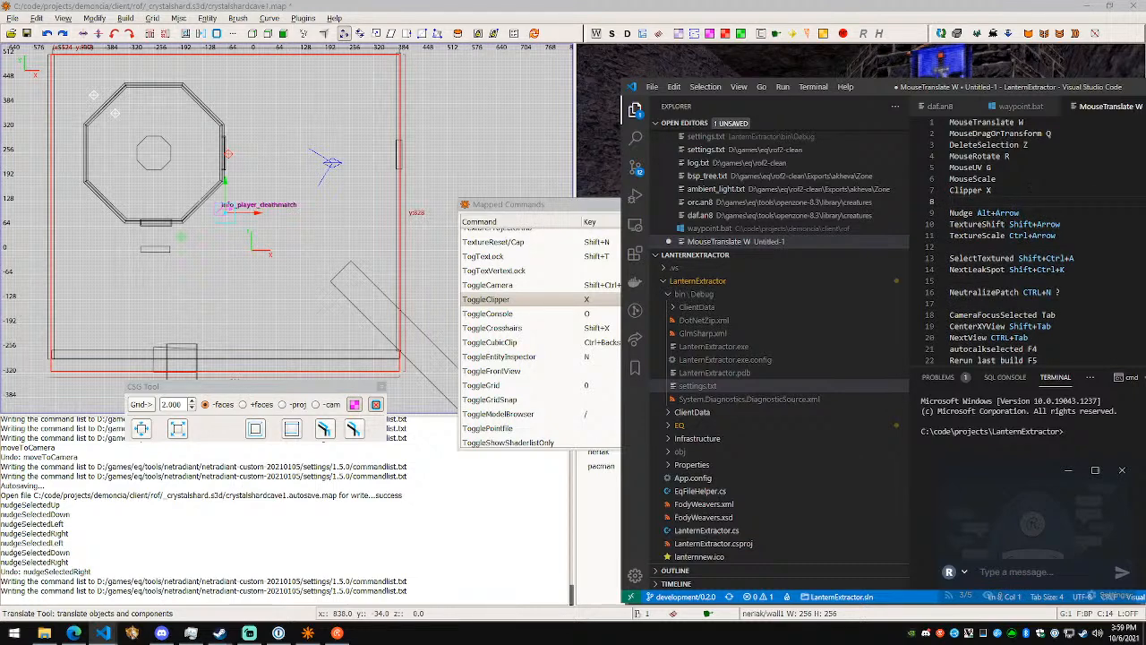
- Check the toggle commands in the mapped list and note "CubeClip Ctrl+Backspace" beneath the Clipper entry
scroll(569, 339, "down", 1)
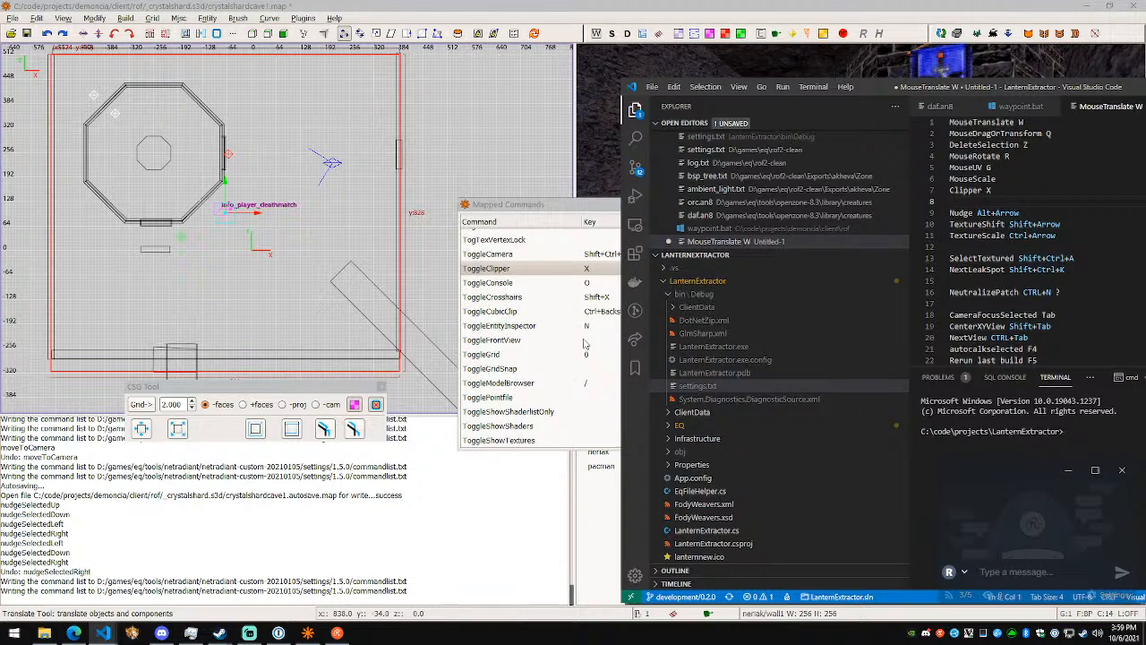
left_click(584, 341)
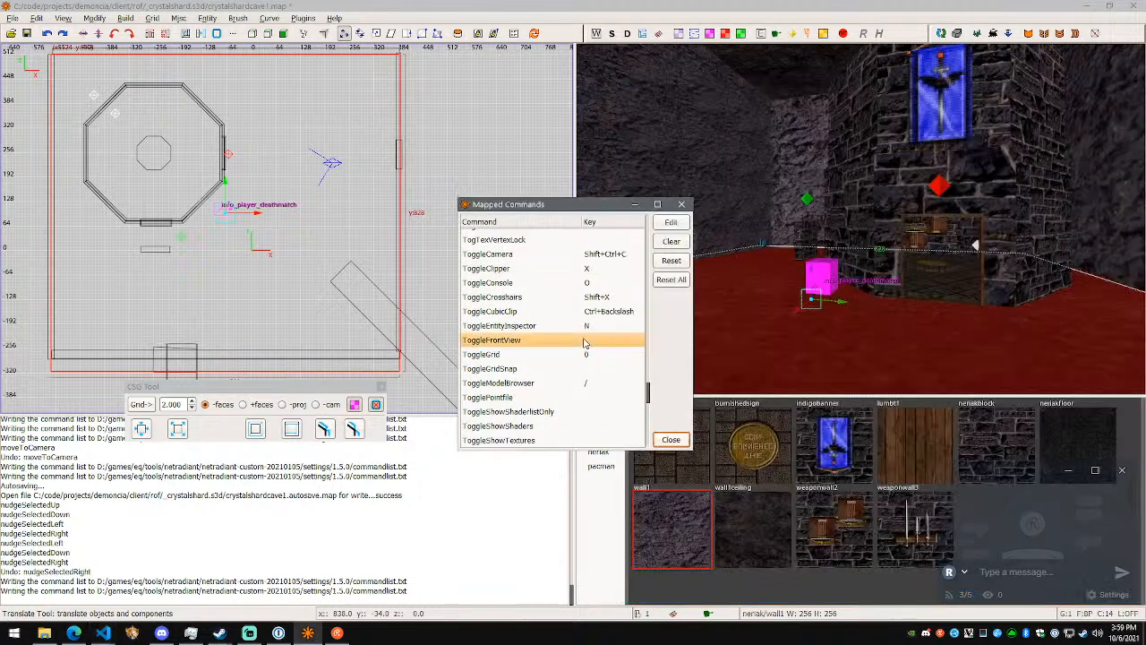
type("CubeClip Ctrl+Backspace")
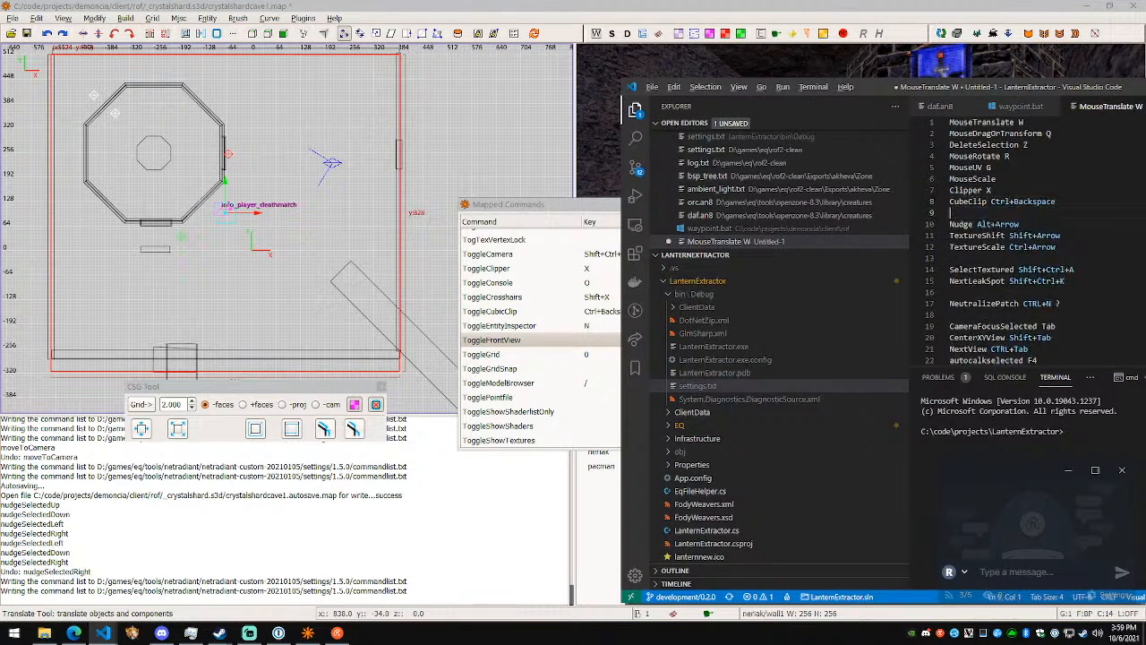
- Return to NetRadiant, examine the mapped commands from ToggleFrontView to Undo, close the list and clear the map selection
key("alt+Tab")
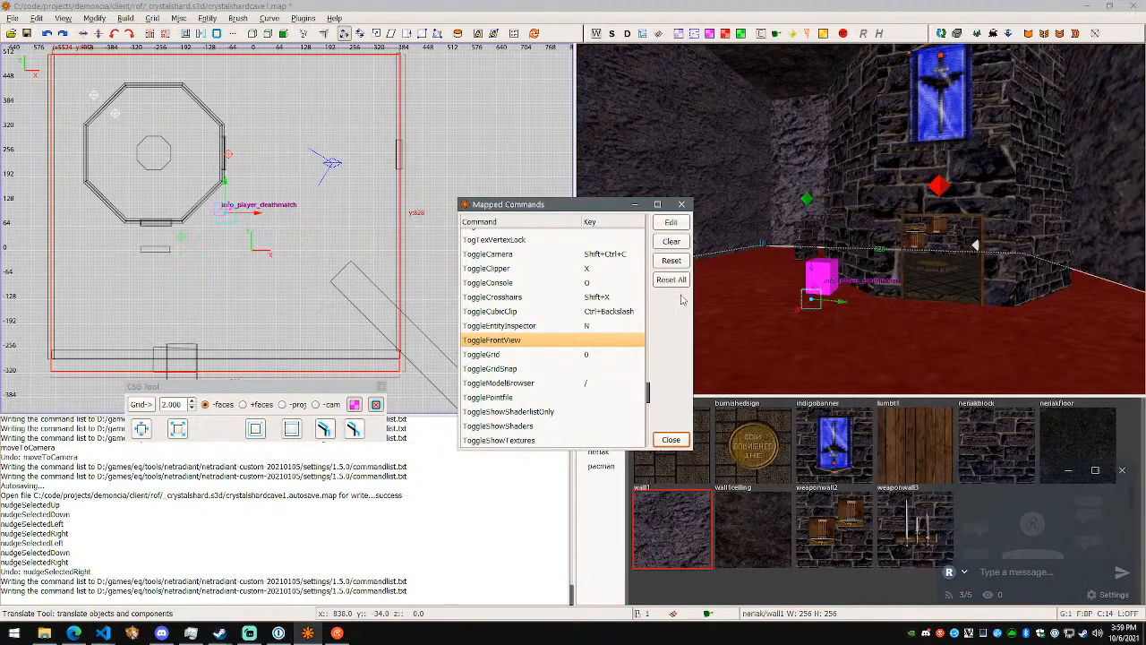
scroll(602, 383, "down", 1)
scroll(597, 359, "down", 2)
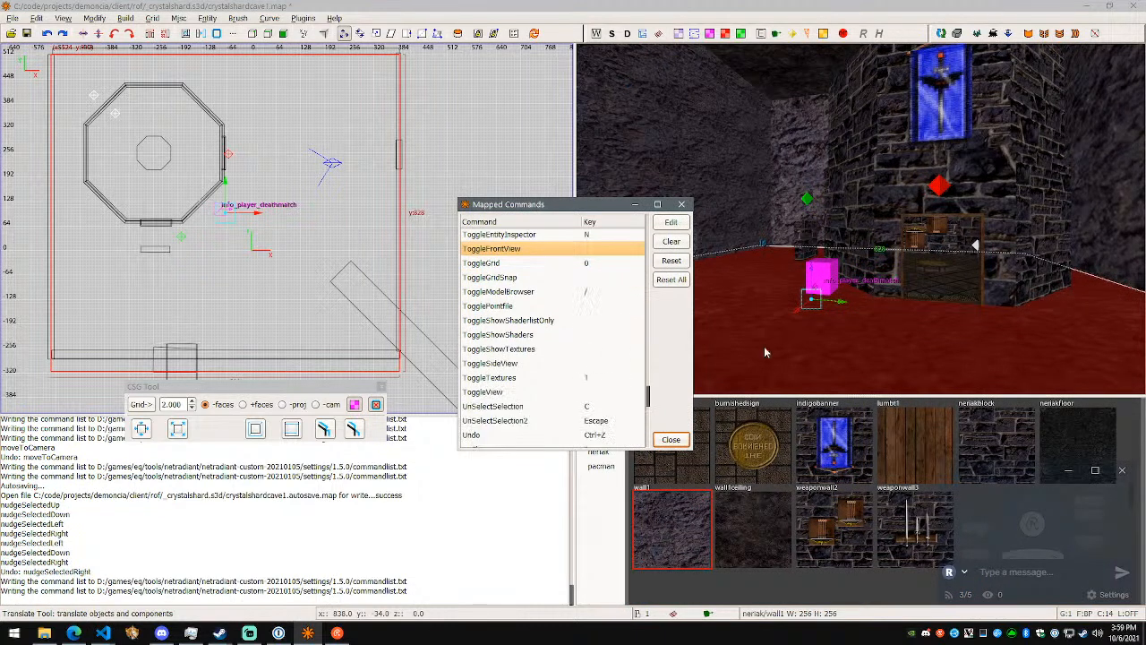
type("r")
left_click(661, 441)
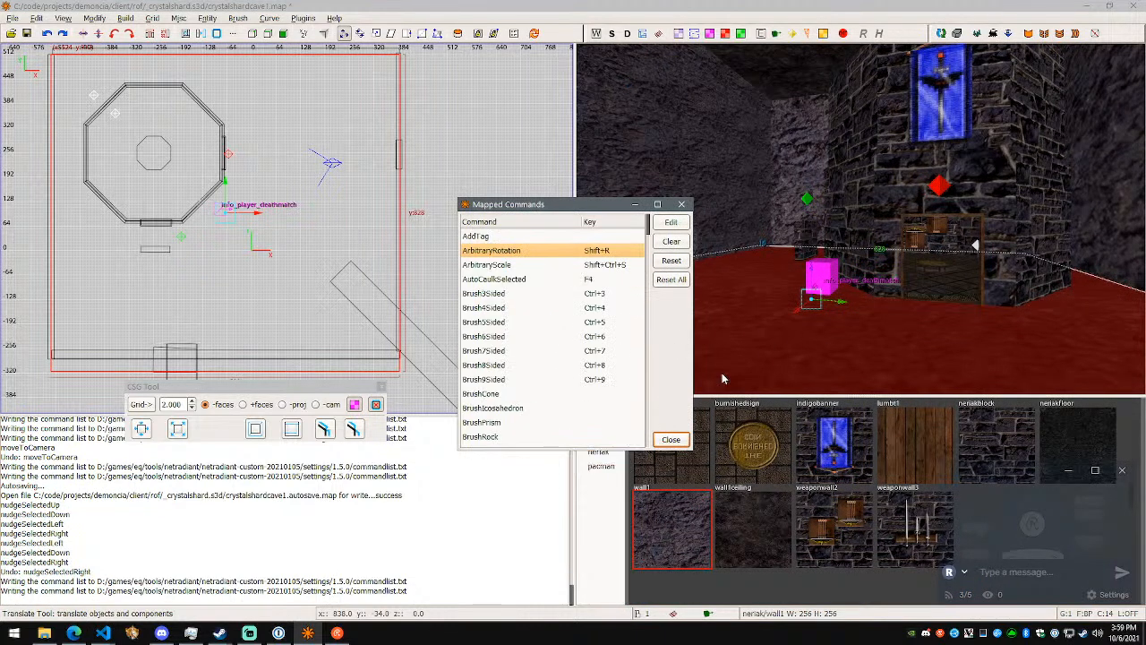
left_click(682, 440)
key("Escape")
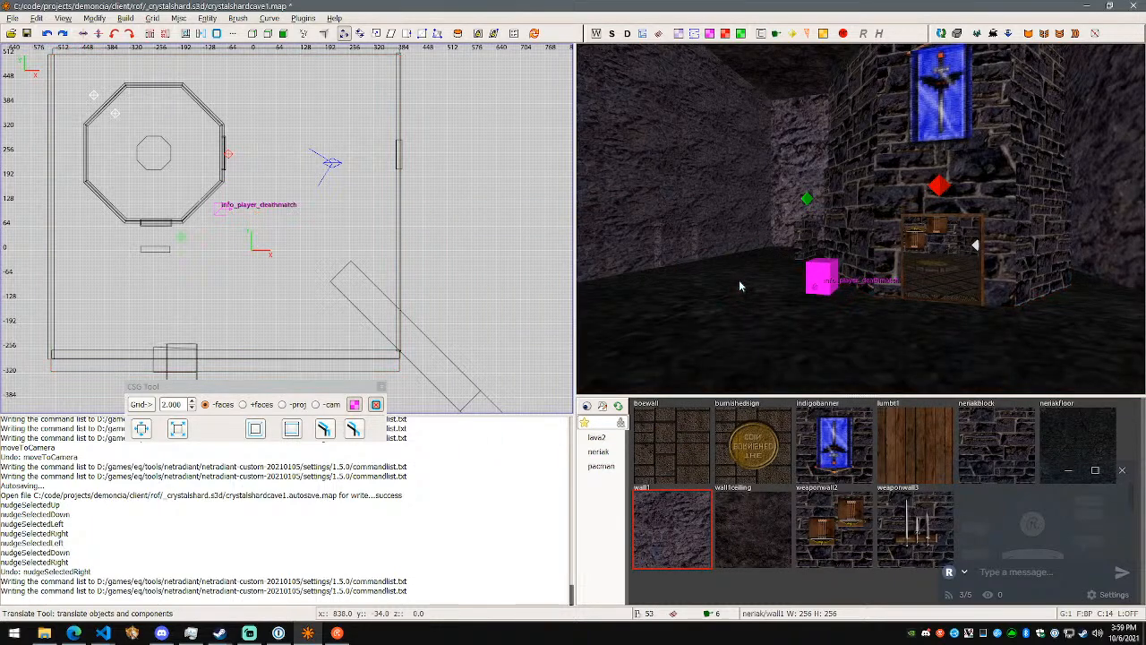
- Reopen the mapped commands list, examine the entries from ToggleGrid through the plugin commands at its end, and close it
left_click(39, 18)
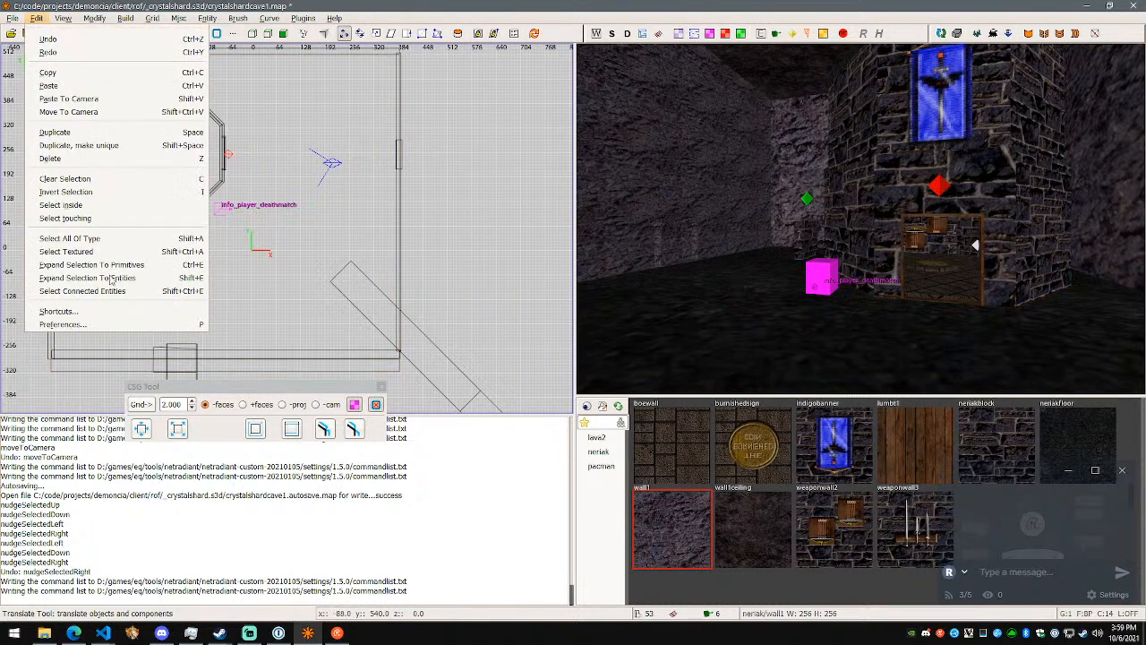
left_click(124, 317)
left_click_drag(651, 234, 643, 403)
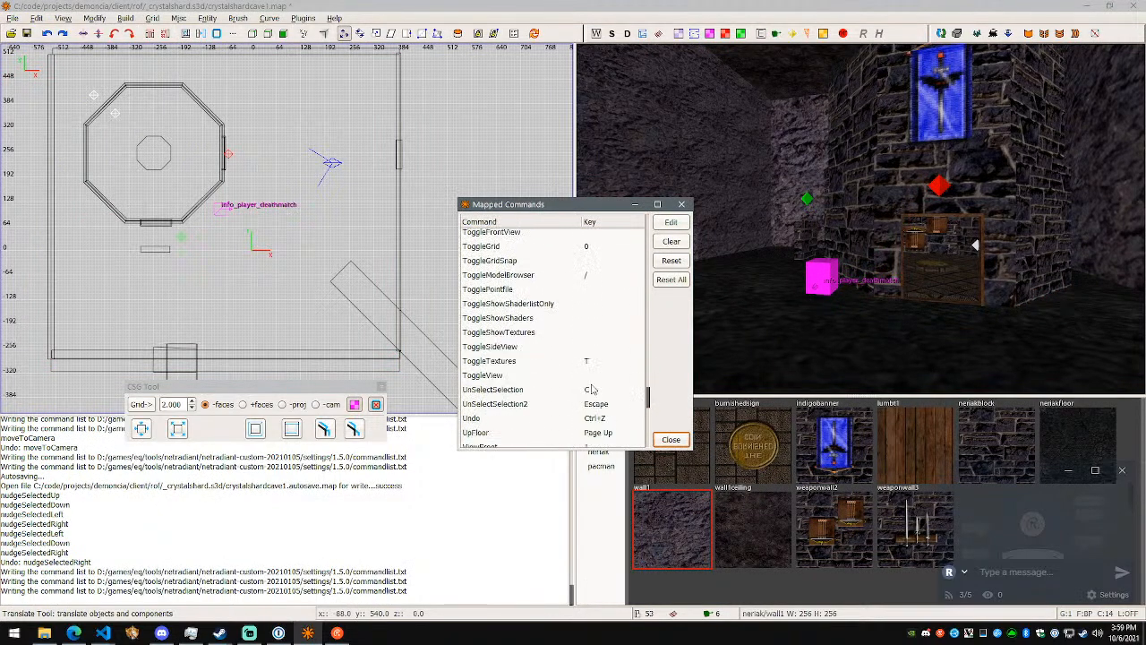
scroll(589, 389, "down", 1)
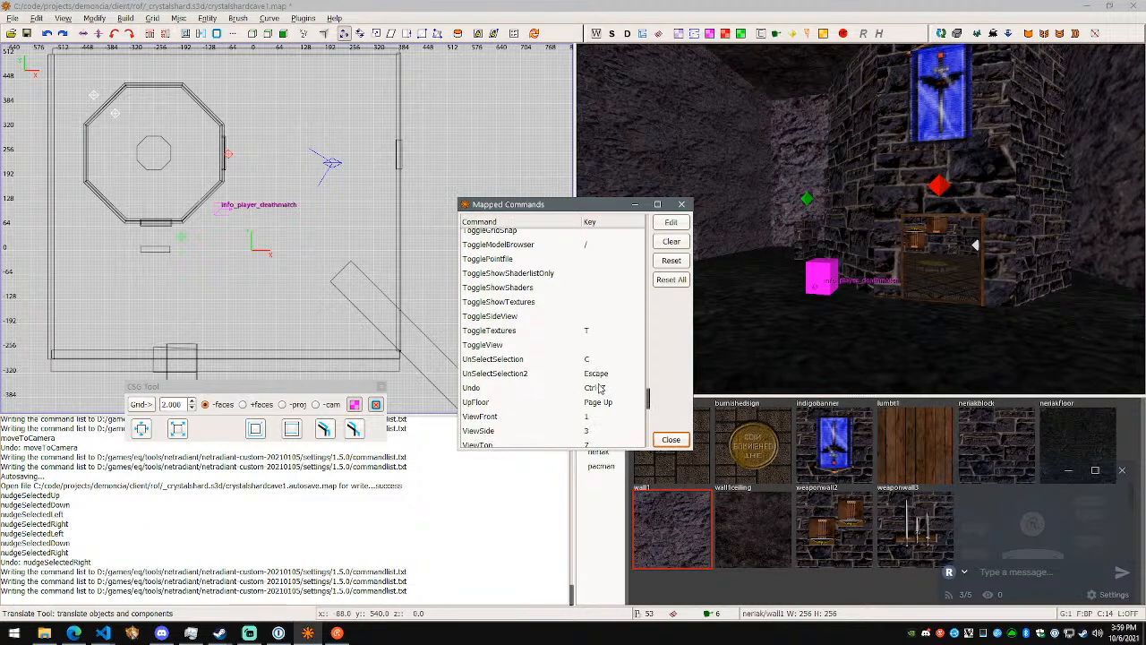
scroll(600, 389, "down", 1)
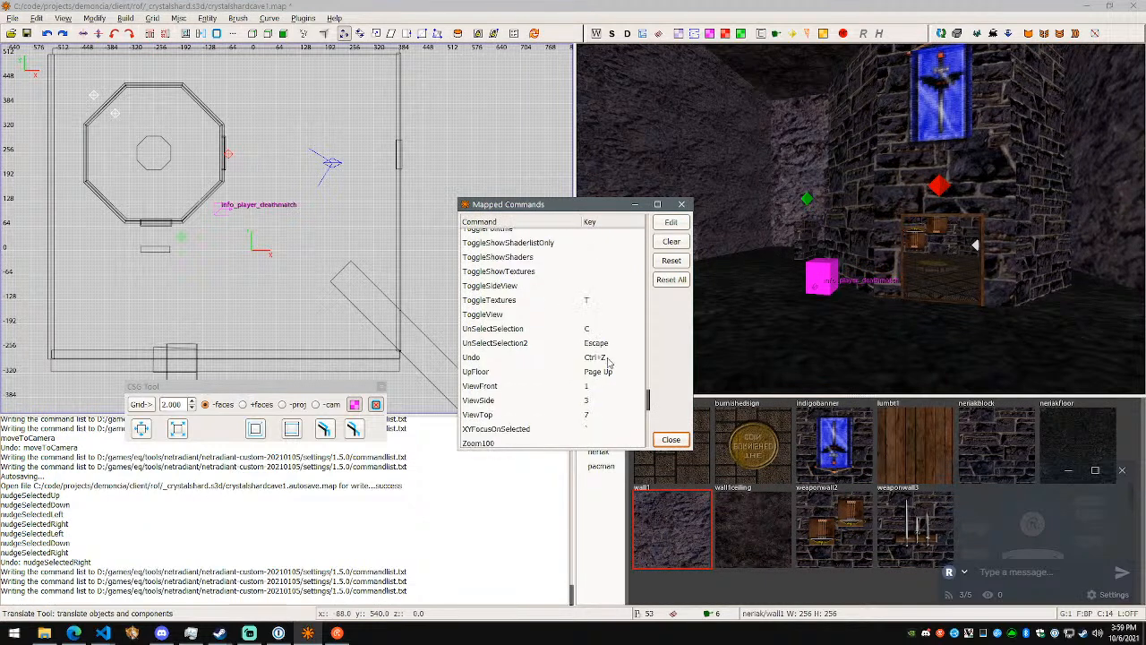
scroll(609, 368, "down", 1)
scroll(614, 366, "down", 3)
scroll(616, 366, "down", 10)
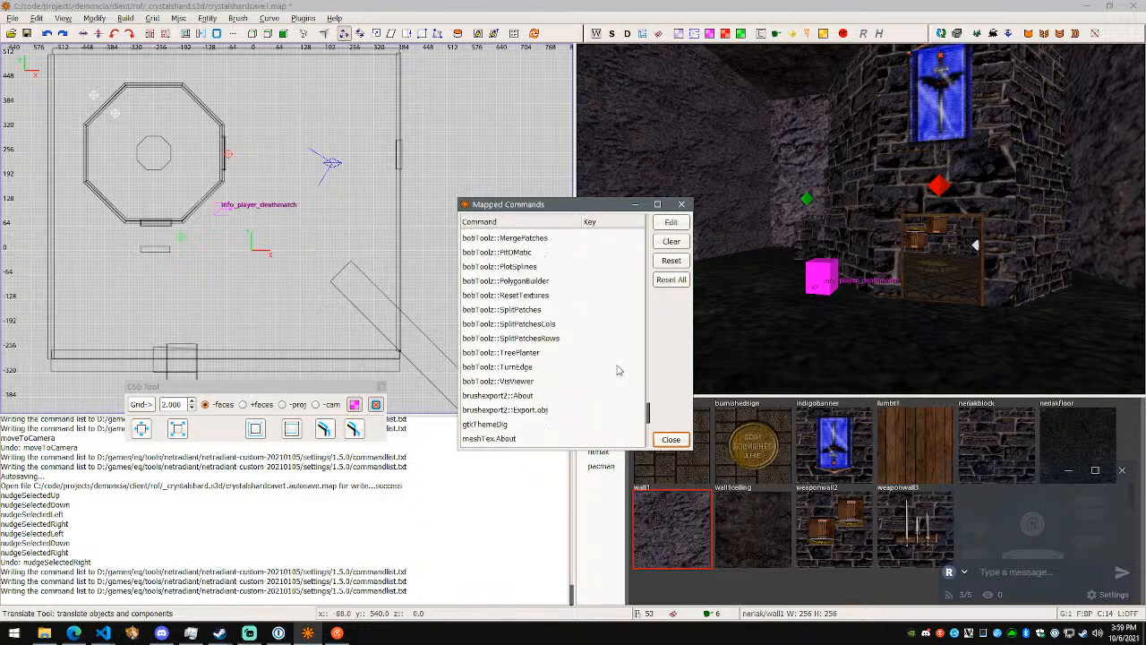
scroll(620, 373, "down", 5)
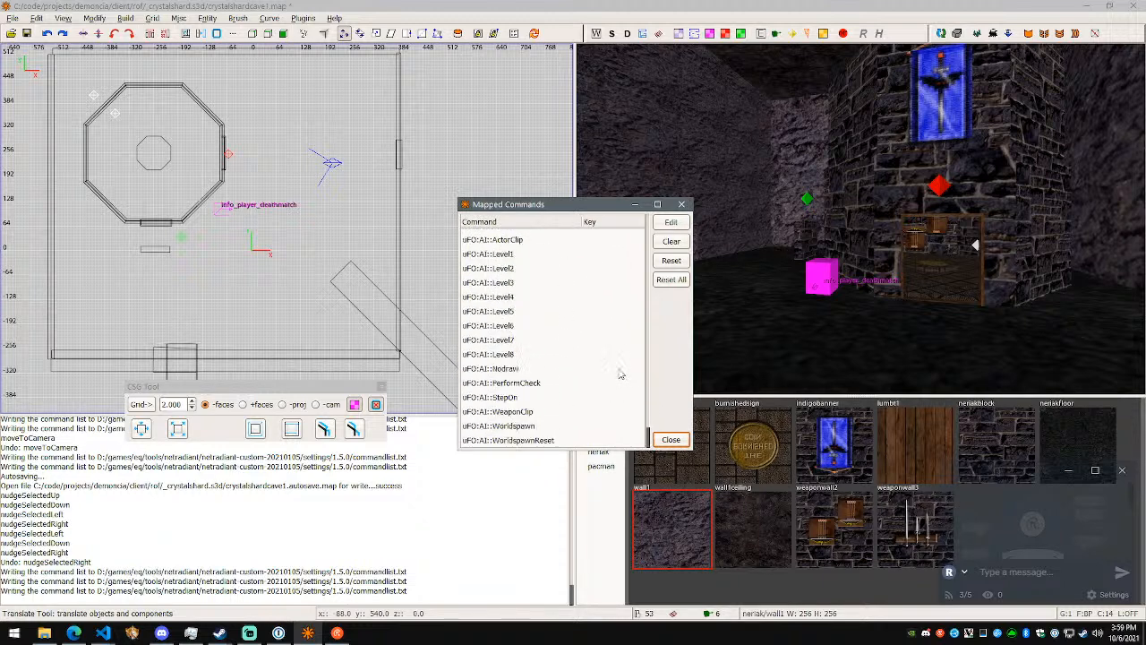
left_click(670, 439)
- Switch to Visual Studio Code, reposition its window so the whole notes editor is on screen, and return to NetRadiant
key("alt+Tab")
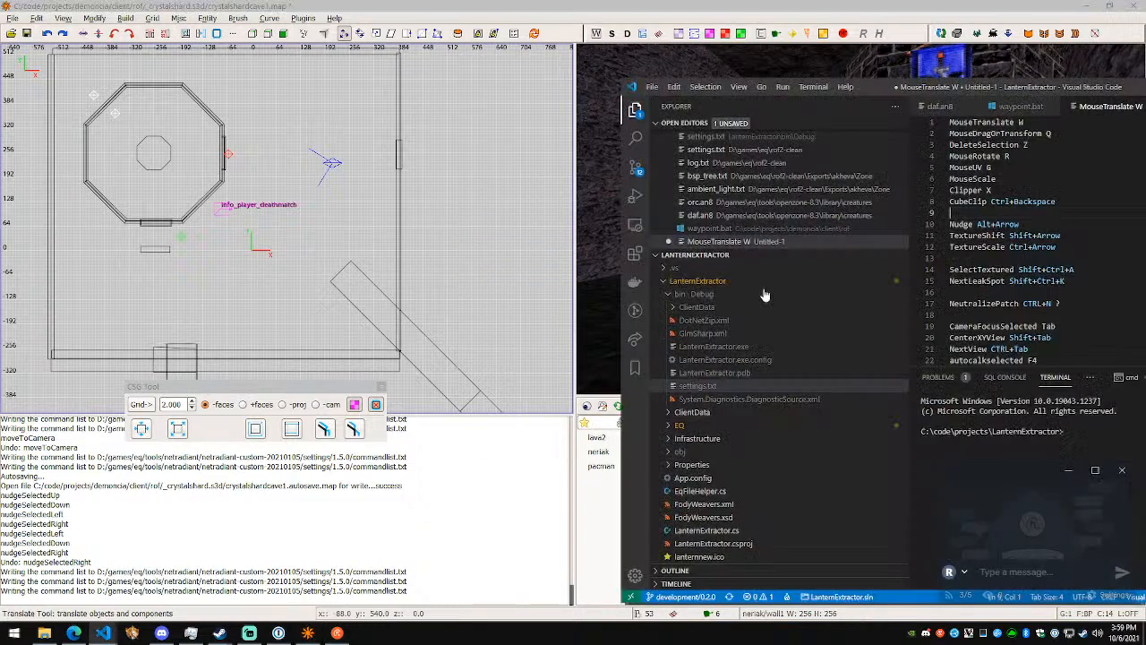
left_click_drag(994, 91, 890, 151)
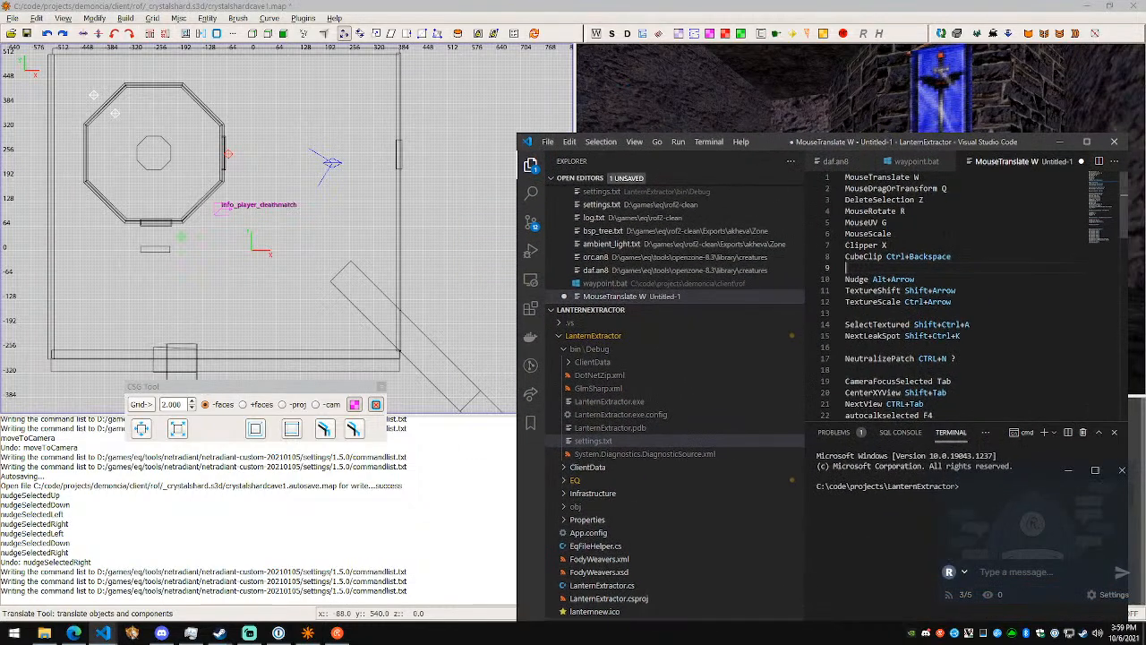
key("alt+Tab")
- Select the diagonal rock segment that passes through the room corner, inspect it from several sides, and clear the selection
right_click_drag(994, 246, 826, 234)
left_click(825, 234, "shift")
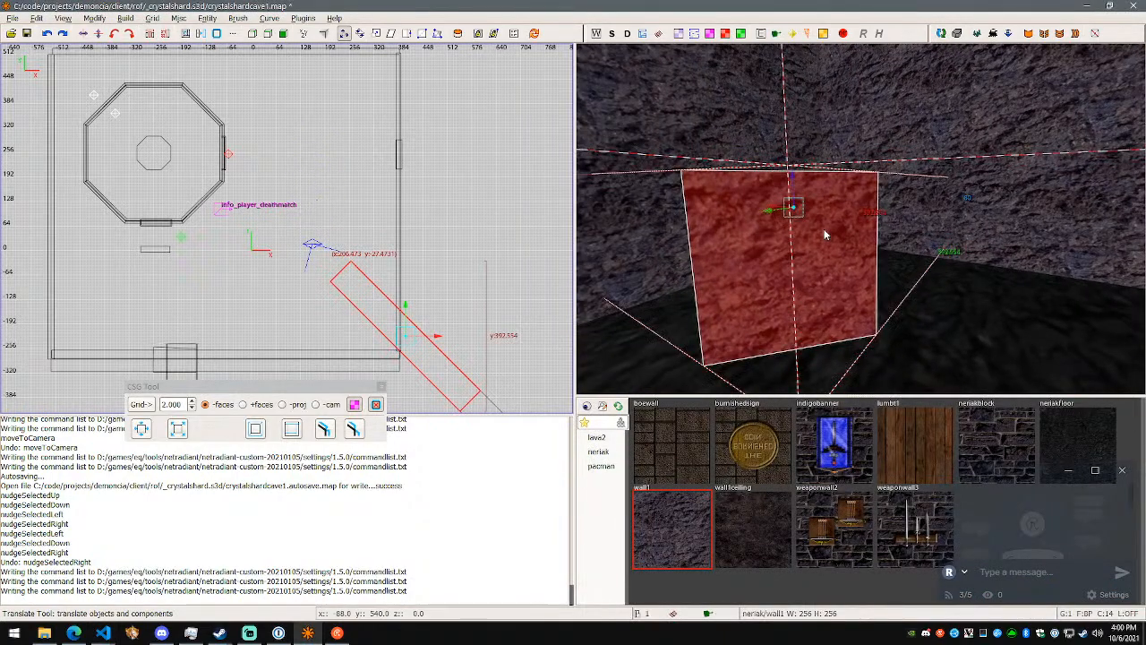
key("w")
right_click_drag(860, 219, 851, 205)
key("a")
right_click_drag(864, 250, 860, 221)
key("Escape")
- Select the outer diagonal segment, try the Clipper tool with points along its upper edge, and clear the selection
left_click(862, 224, "shift")
key("d")
key("w")
key("x")
left_click(768, 193)
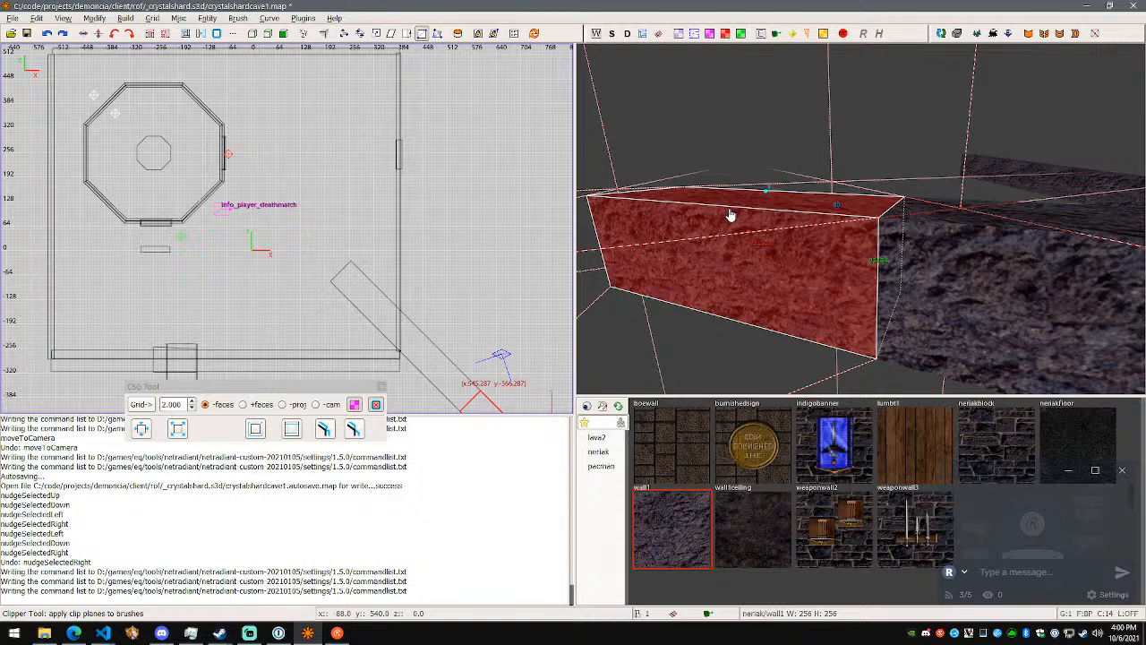
key("Escape")
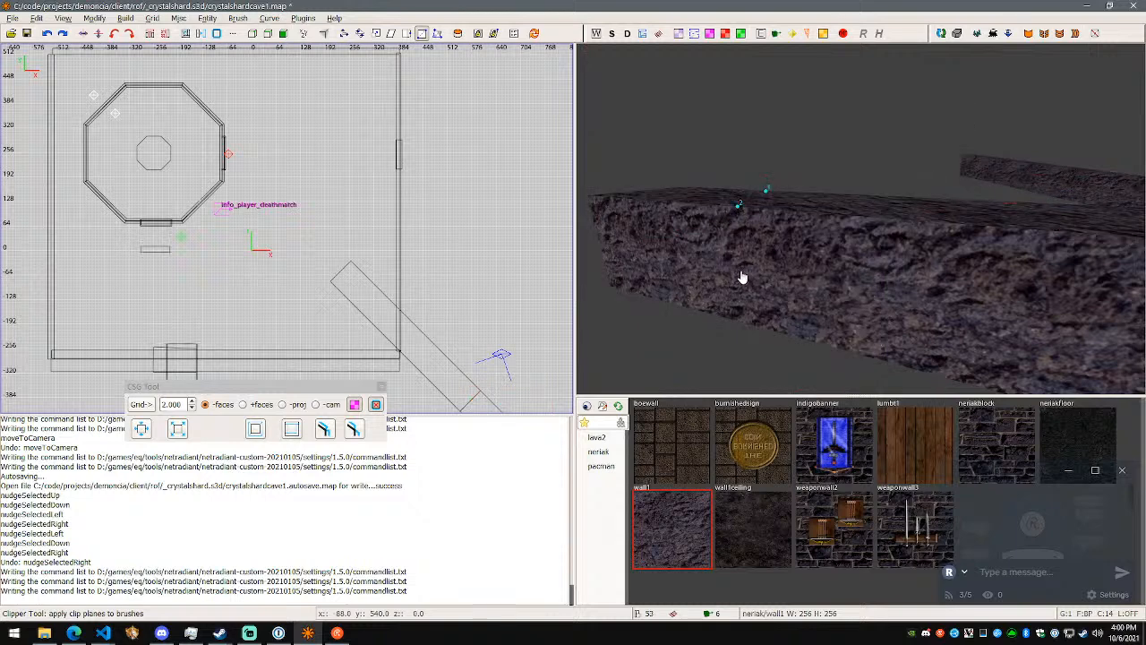
- Try placing three clip points on the outer segment's rock side face and running CSG Wrap Merge
right_click_drag(761, 295, 861, 220)
left_click(860, 219)
left_click(861, 218)
left_click(860, 218)
left_click(860, 219)
left_click(861, 219)
key("u")
left_click(860, 219)
left_click(861, 218)
key("a")
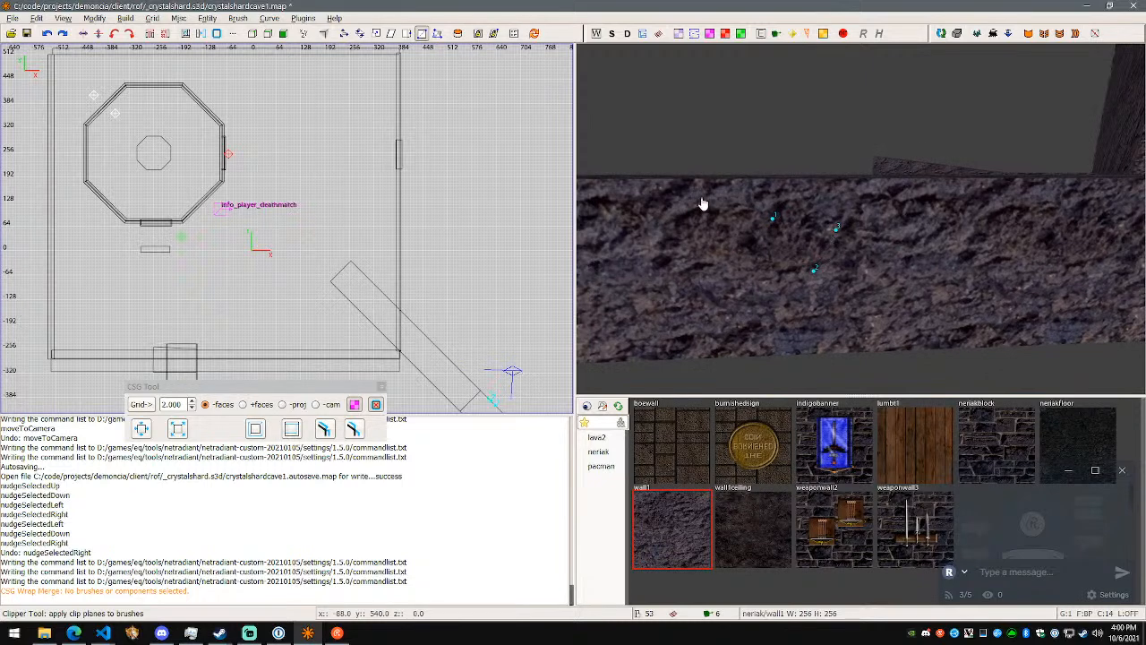
- Reselect the outer diagonal segment, preview a clip plane across it with the Clipper tool, inspect the cut, and clear the selection
left_click(422, 34)
left_click(750, 241)
right_click(750, 242)
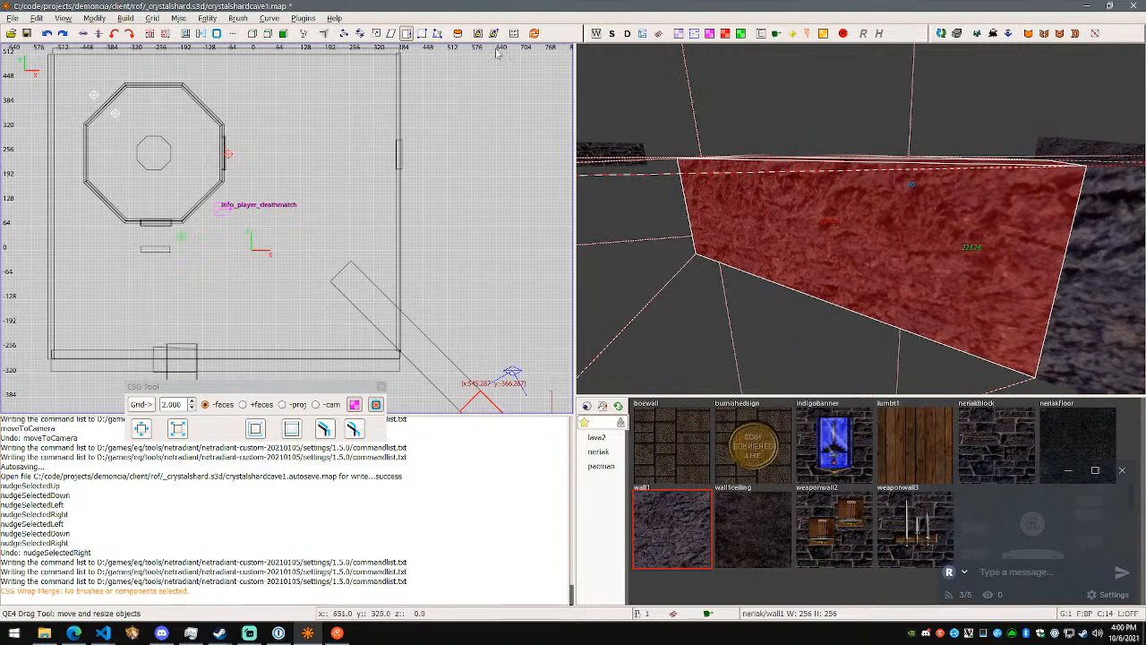
left_click(421, 33)
left_click(850, 312)
right_click(877, 288)
key("w")
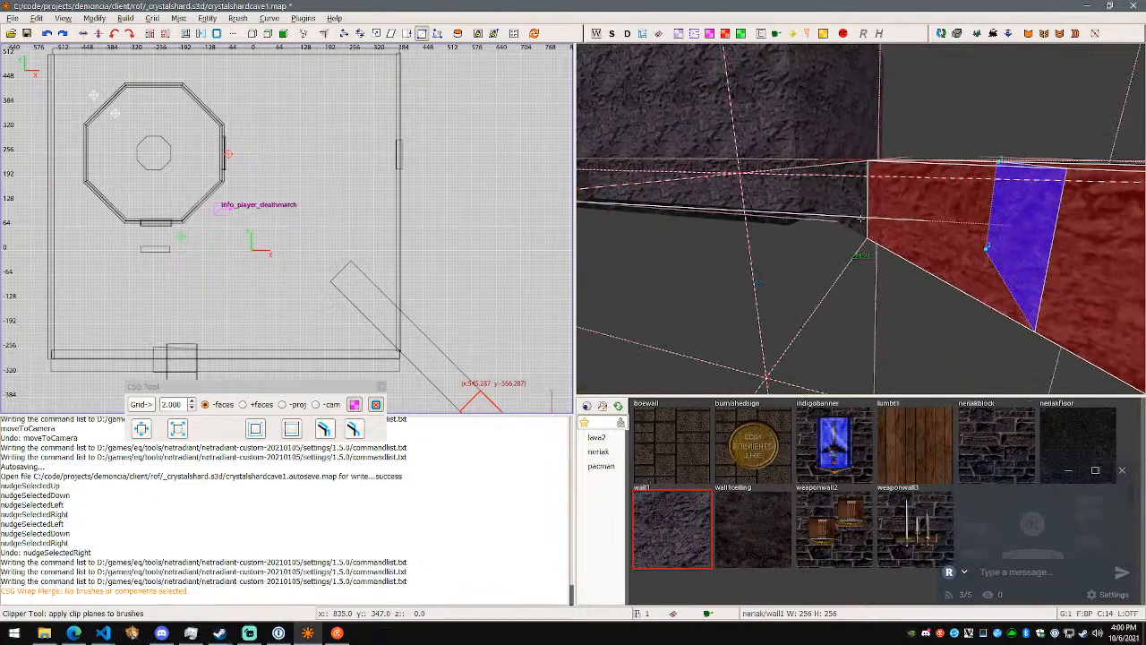
key("s")
right_click(861, 219)
mouse_move(868, 214)
left_mouse_down()
mouse_move(887, 238)
mouse_move(875, 266)
mouse_move(850, 277)
mouse_move(839, 253)
mouse_move(865, 291)
mouse_move(859, 257)
mouse_move(885, 279)
mouse_move(836, 266)
left_mouse_up()
key("Escape")
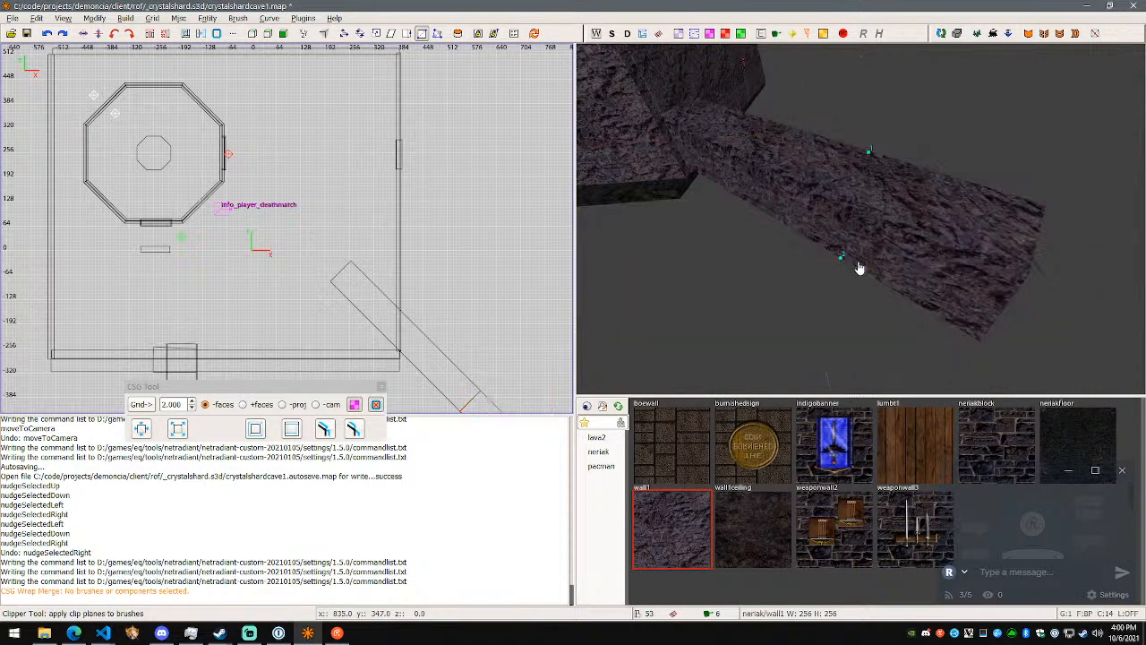
key("alt+Tab")
key("alt+Tab")
key("s")
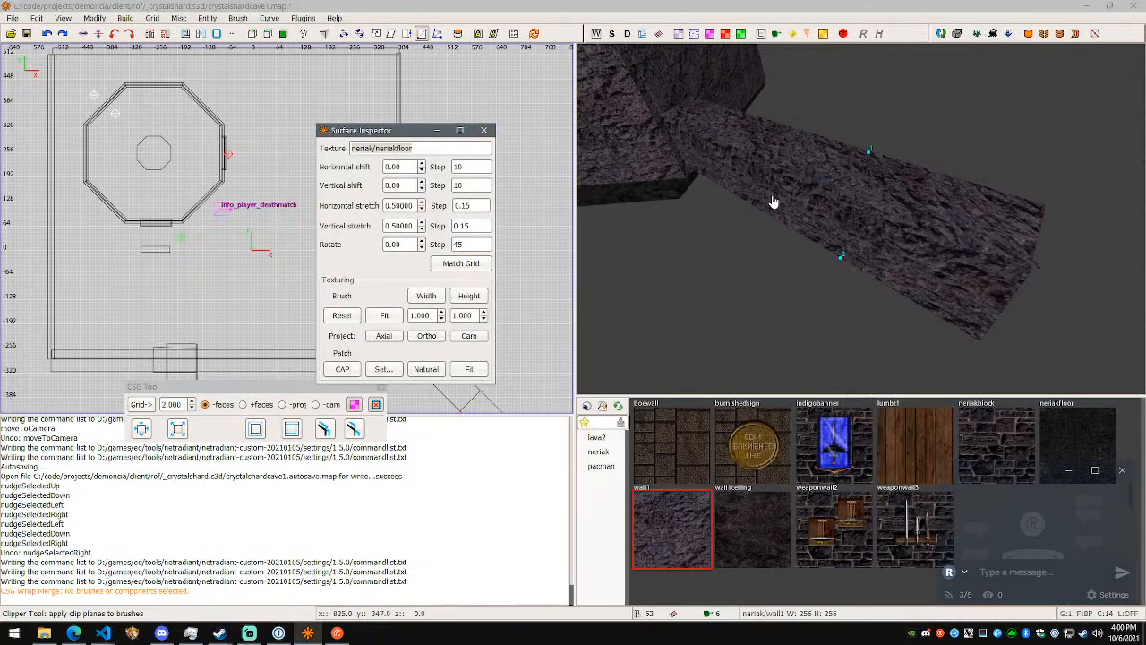
left_click(484, 130)
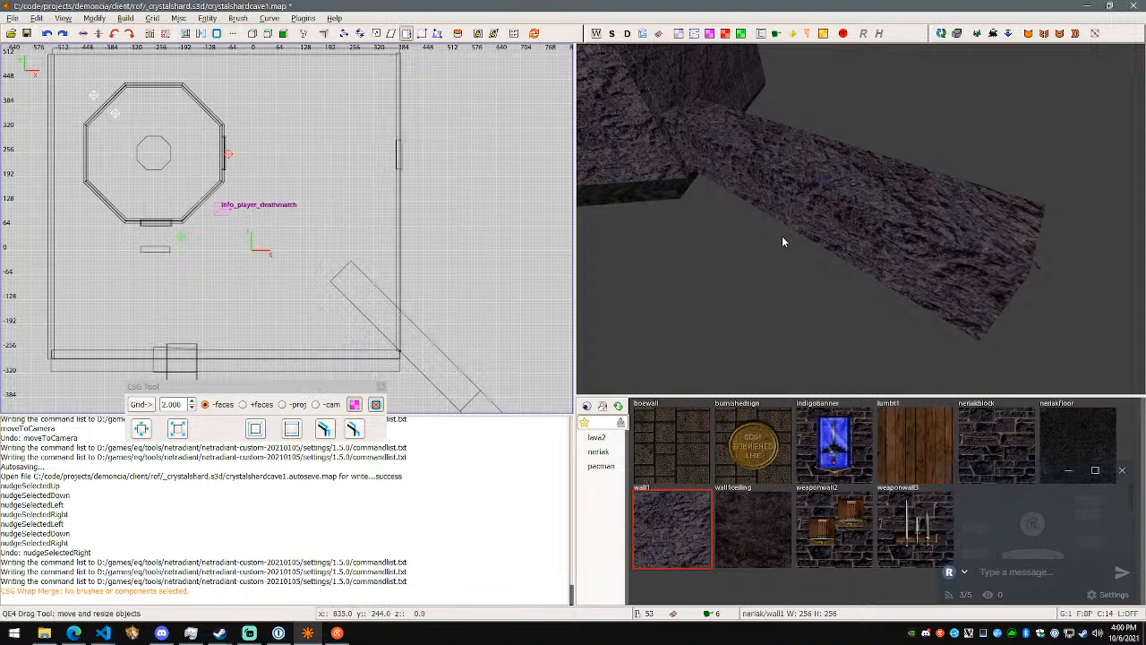
- Review the noted tool shortcuts, from MouseTranslate through the clone commands, in Visual Studio Code and return to NetRadiant
key("x")
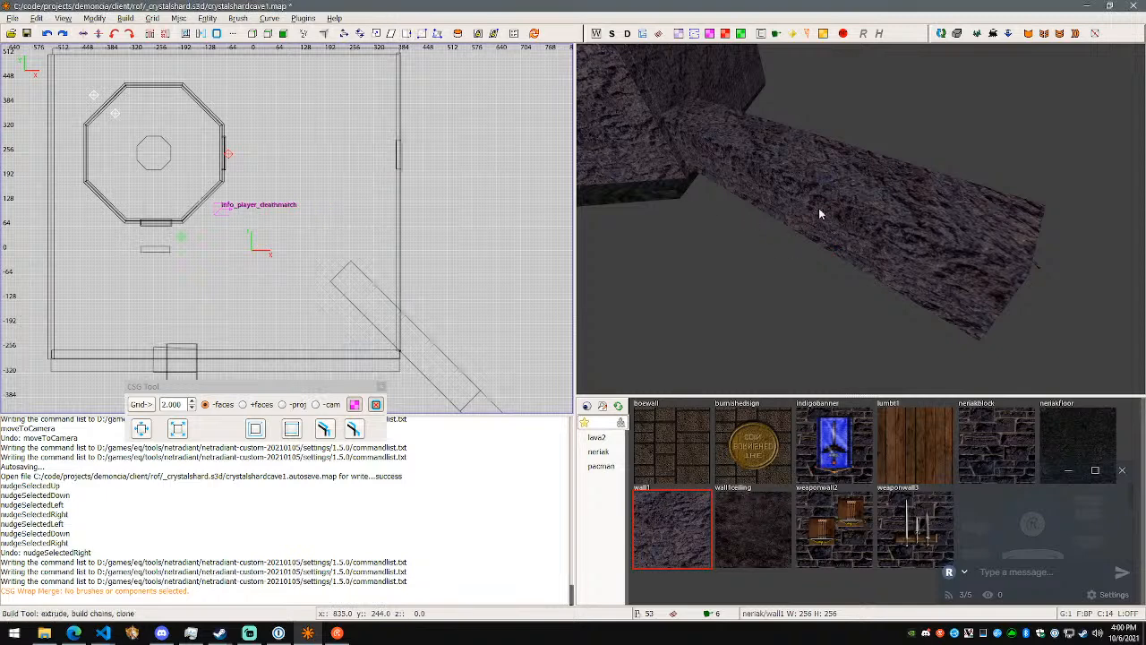
key("alt+Tab")
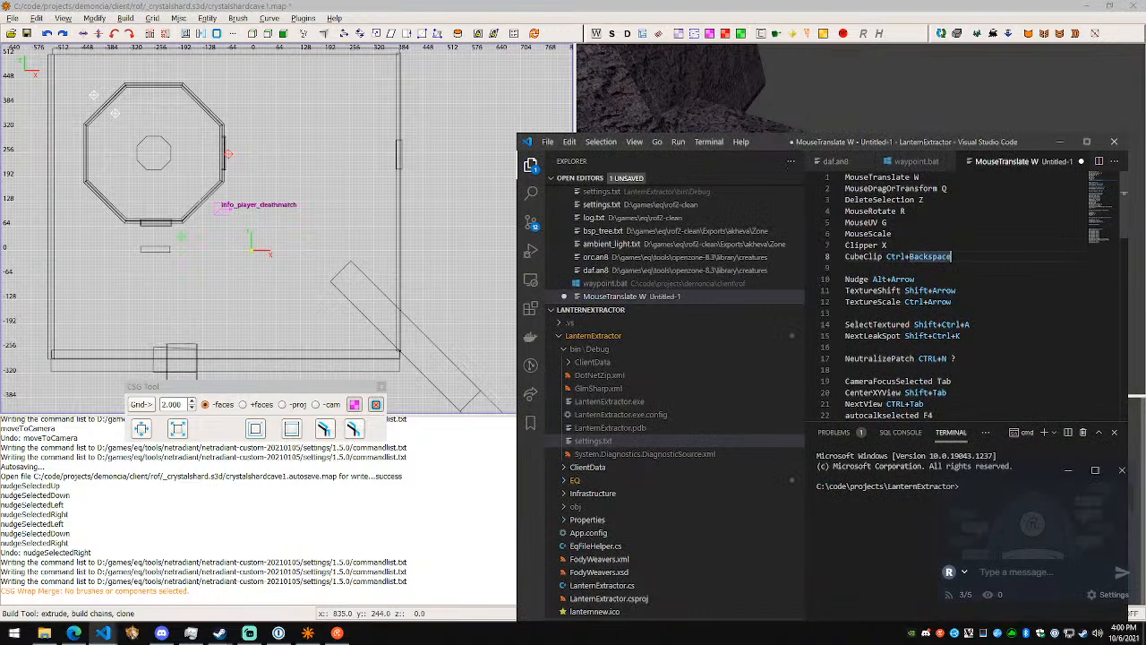
scroll(949, 295, "down", 4)
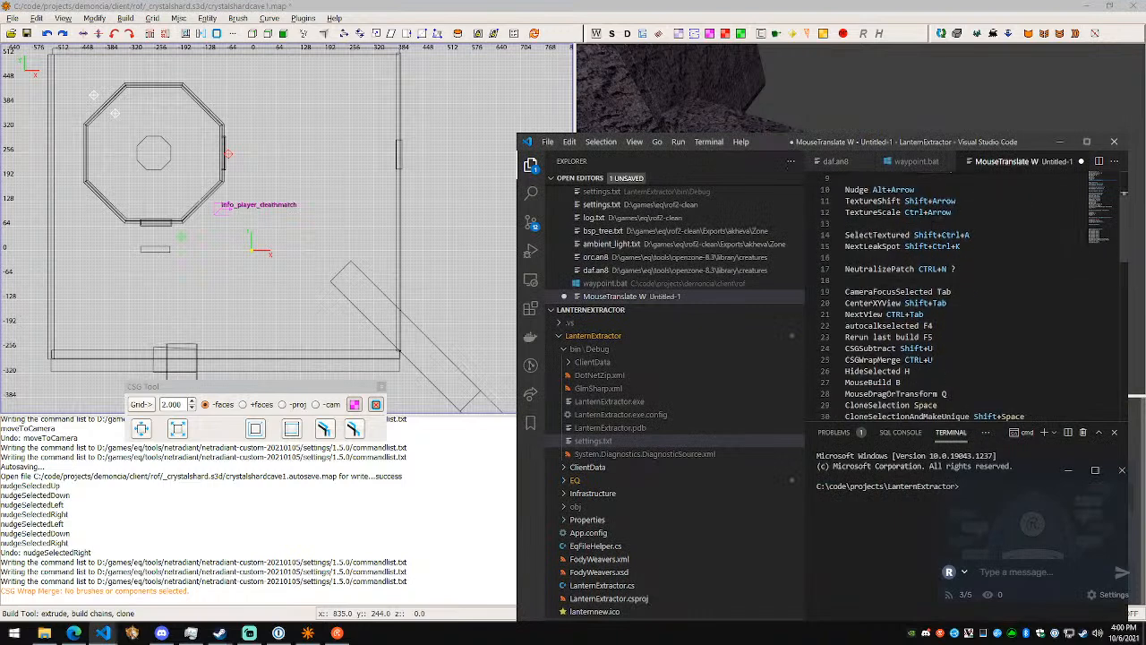
scroll(949, 295, "up", 4)
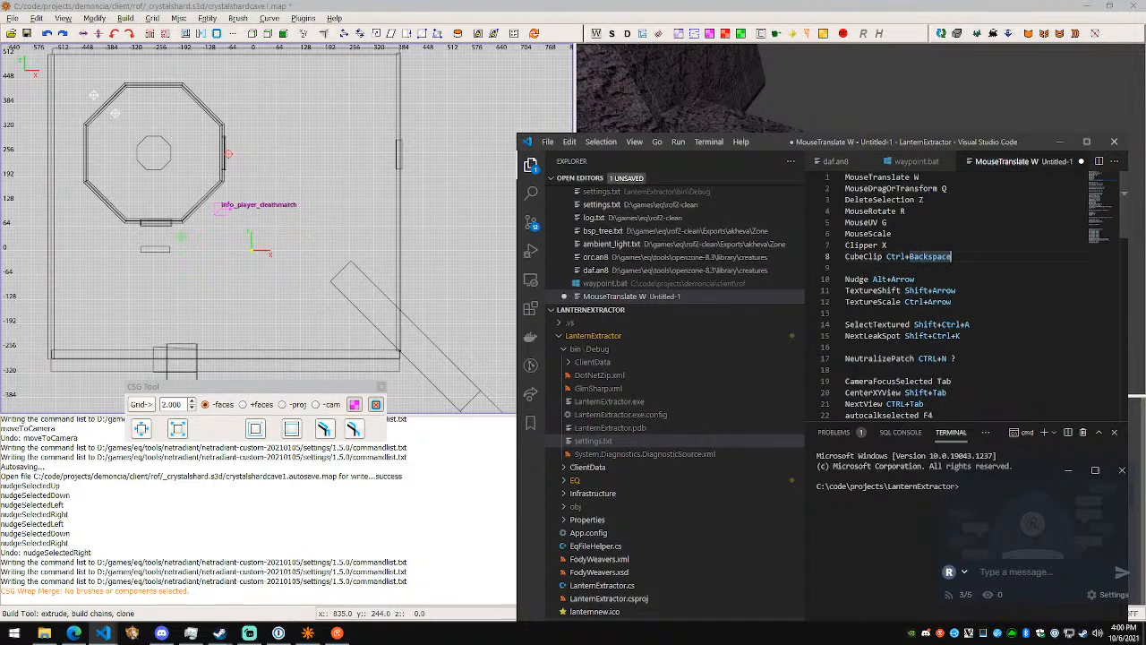
key("alt+Tab")
- Select the outer diagonal segment with the UV tool active and shift its texture by -10 and back by 10 along X
key("g")
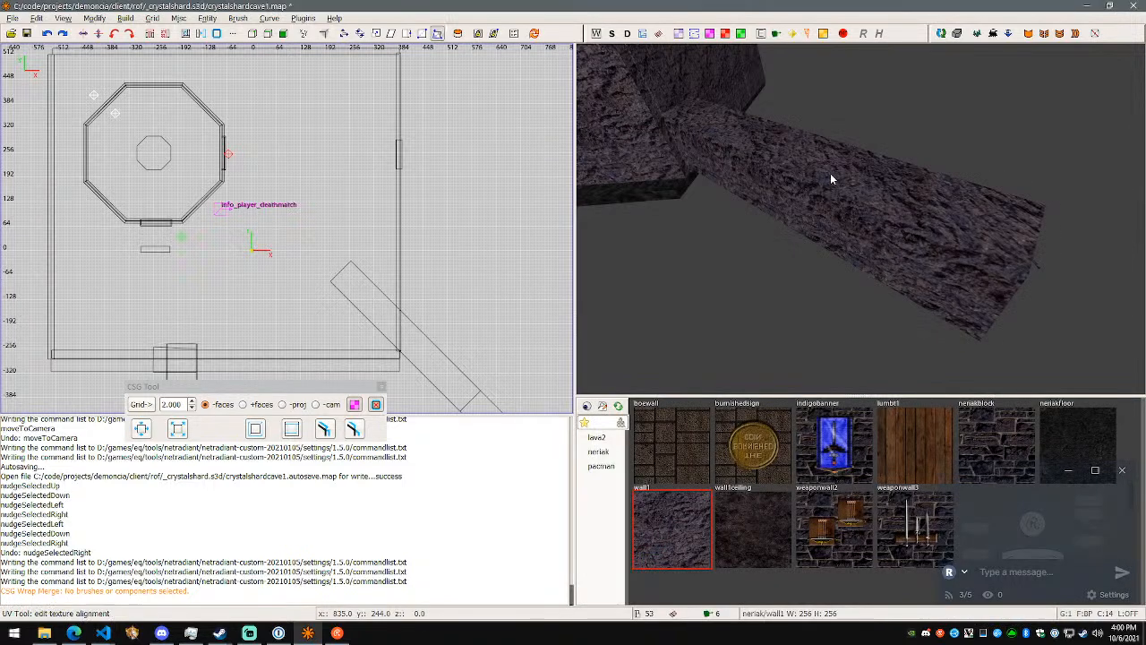
left_click(829, 171, "shift")
key("d")
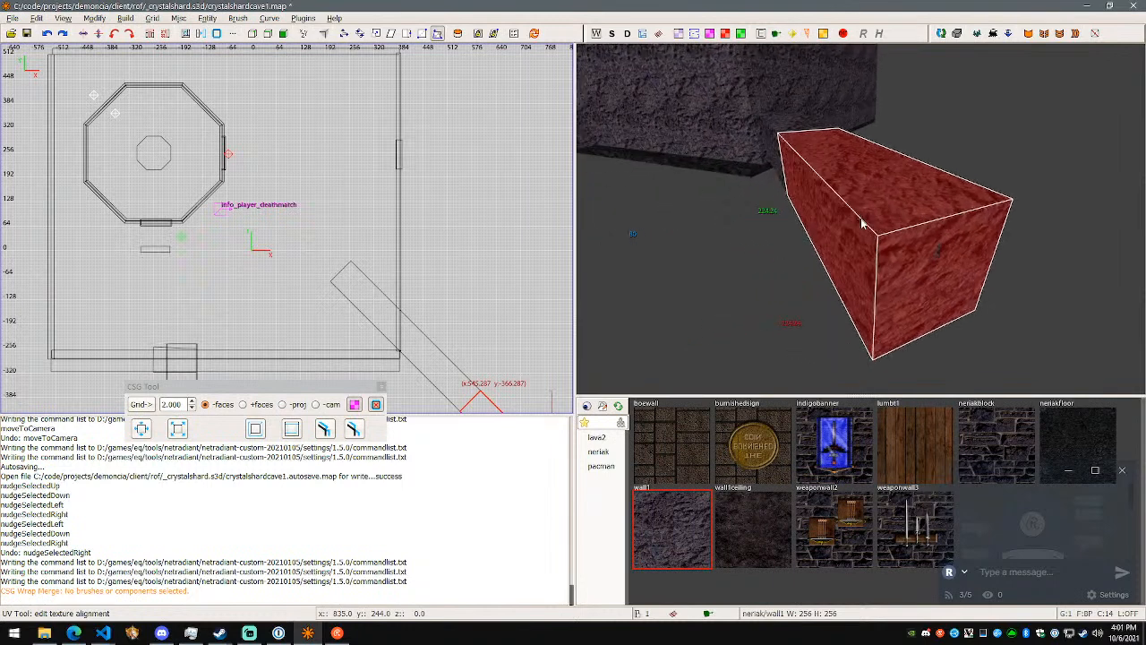
key("shift+Left")
key("shift+Right")
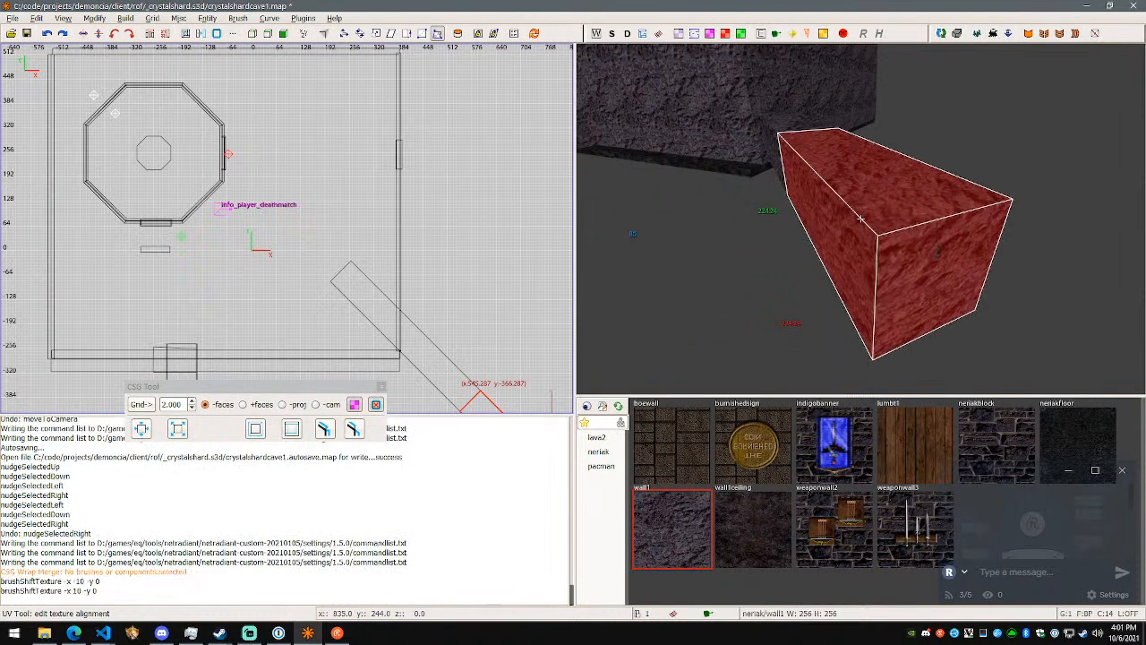
key("w")
right_click(860, 219)
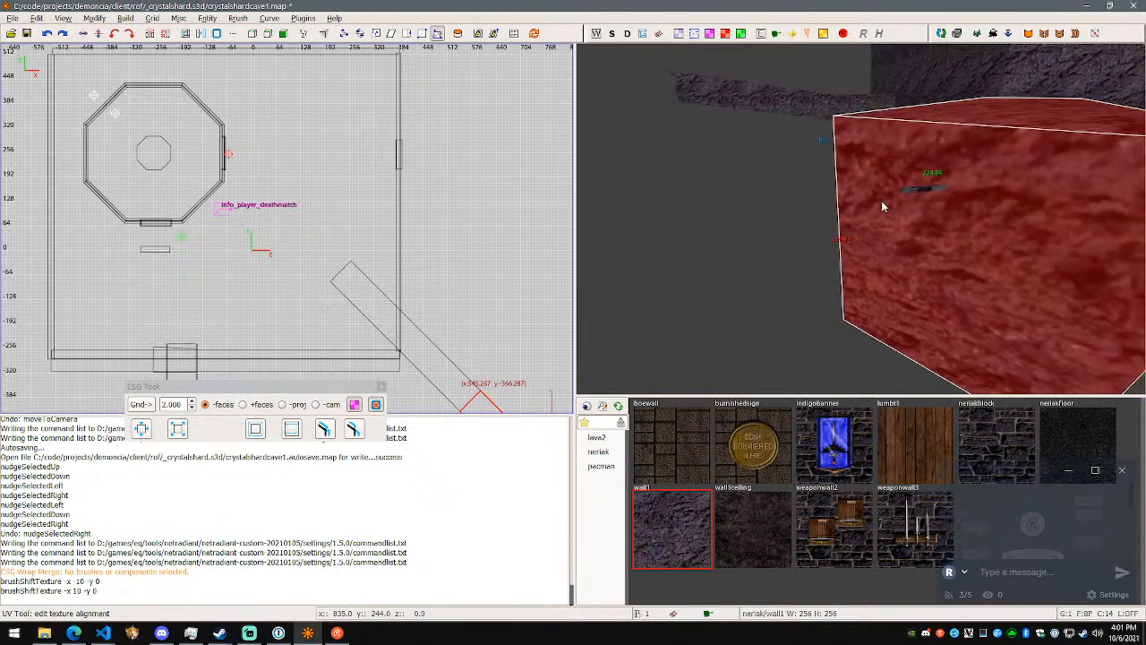
- Clear the segment selection and delete the small dark brush on the outer diagonal segment's end face
key("Escape")
left_click(915, 190, "shift")
key("BackSpace")
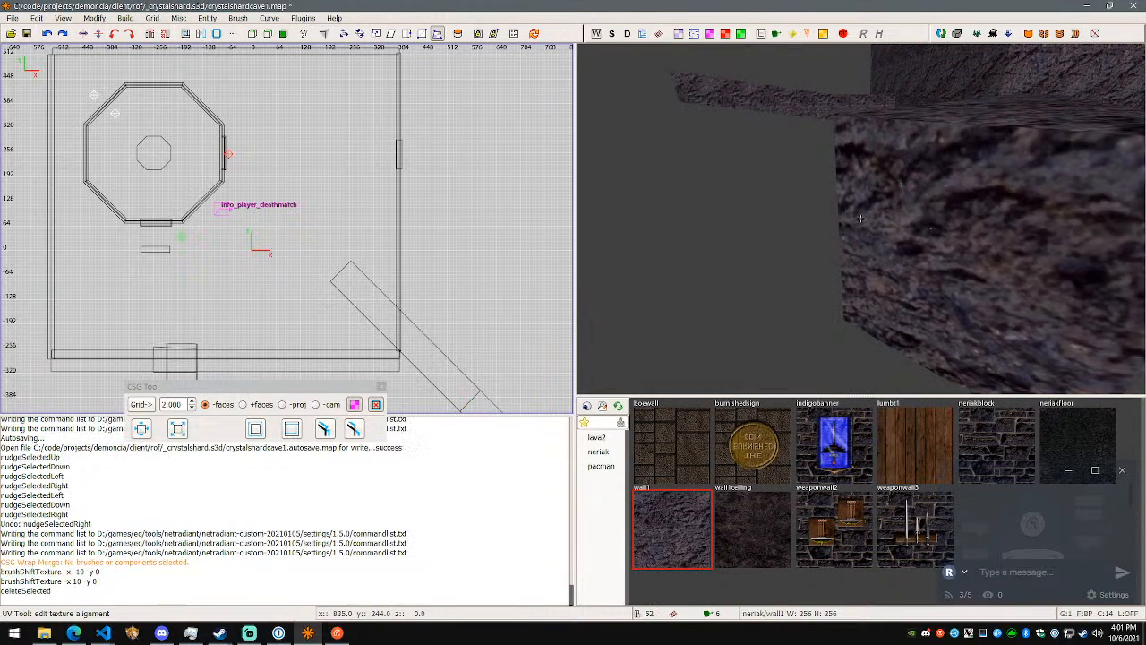
- Select the room's floor brush near the wall corner and try the Build tool on its protruding edge
right_click(931, 225)
key("s")
key("w")
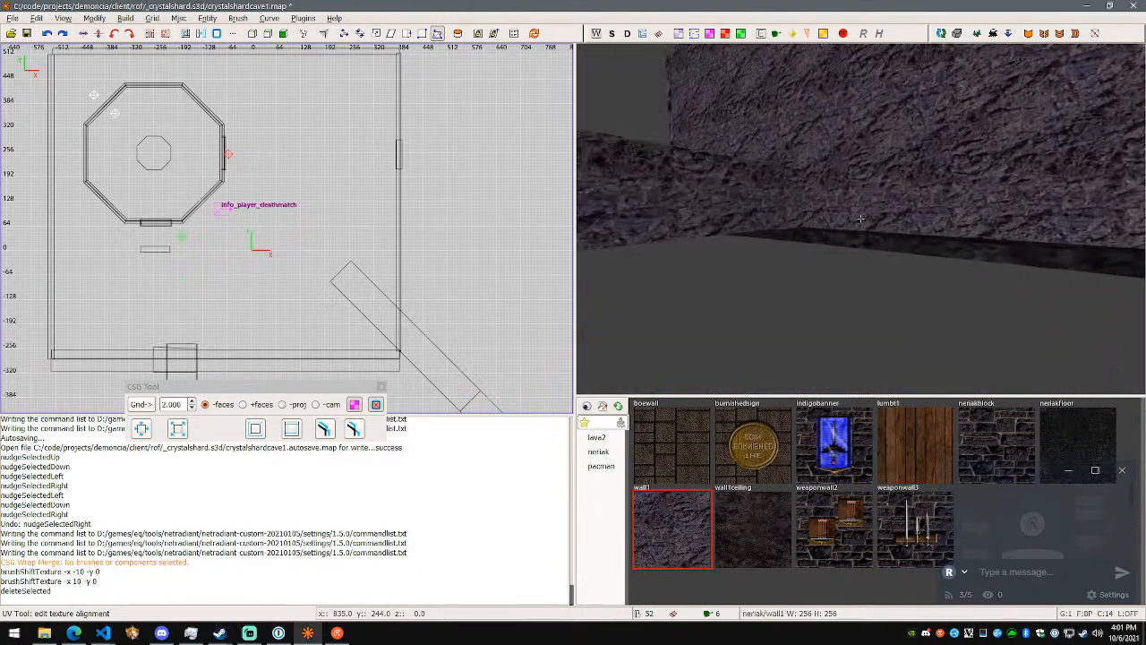
right_click(861, 218)
left_click(862, 221, "shift")
right_click(867, 239)
right_click(860, 218)
left_click(854, 239, "shift")
left_click(857, 238, "shift")
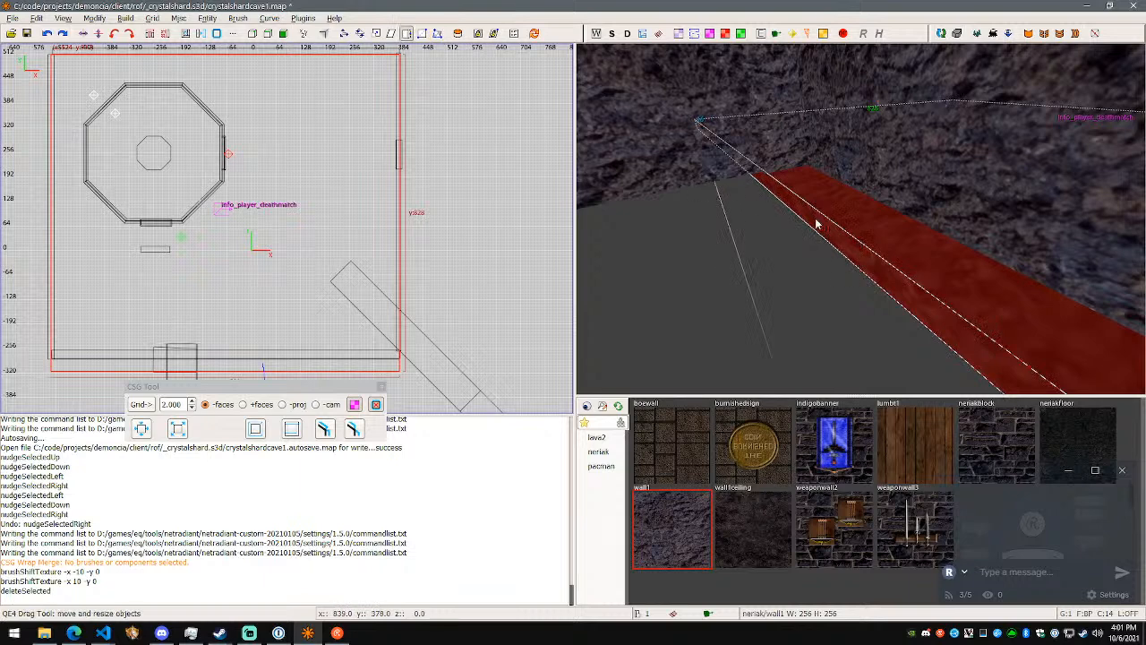
key("b")
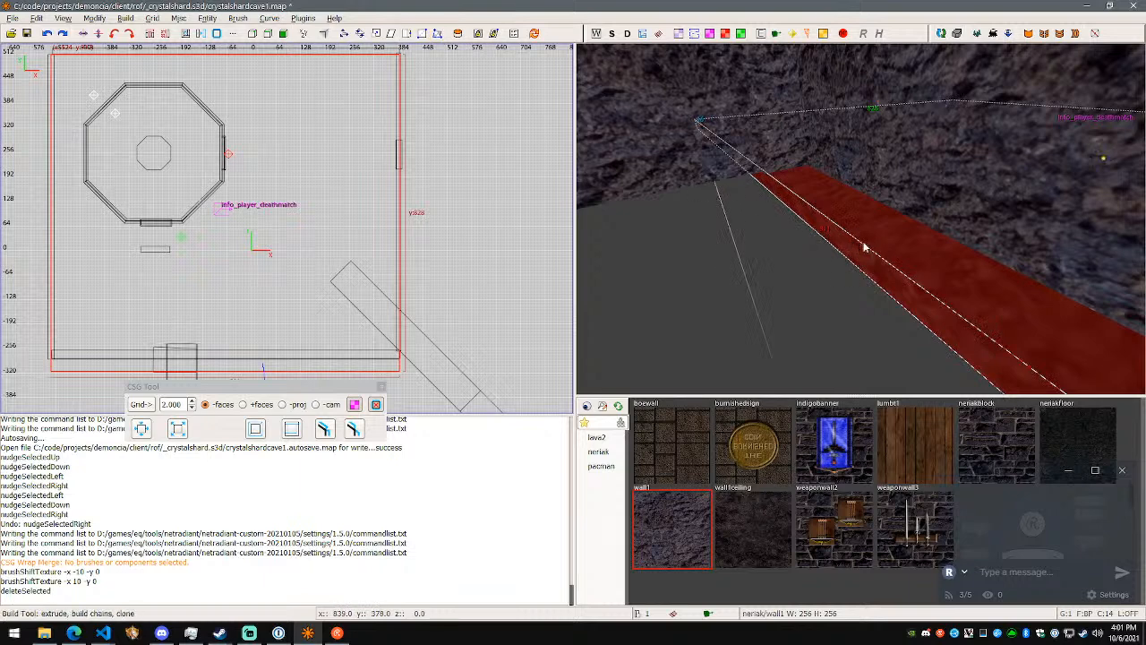
left_click(869, 246, "shift")
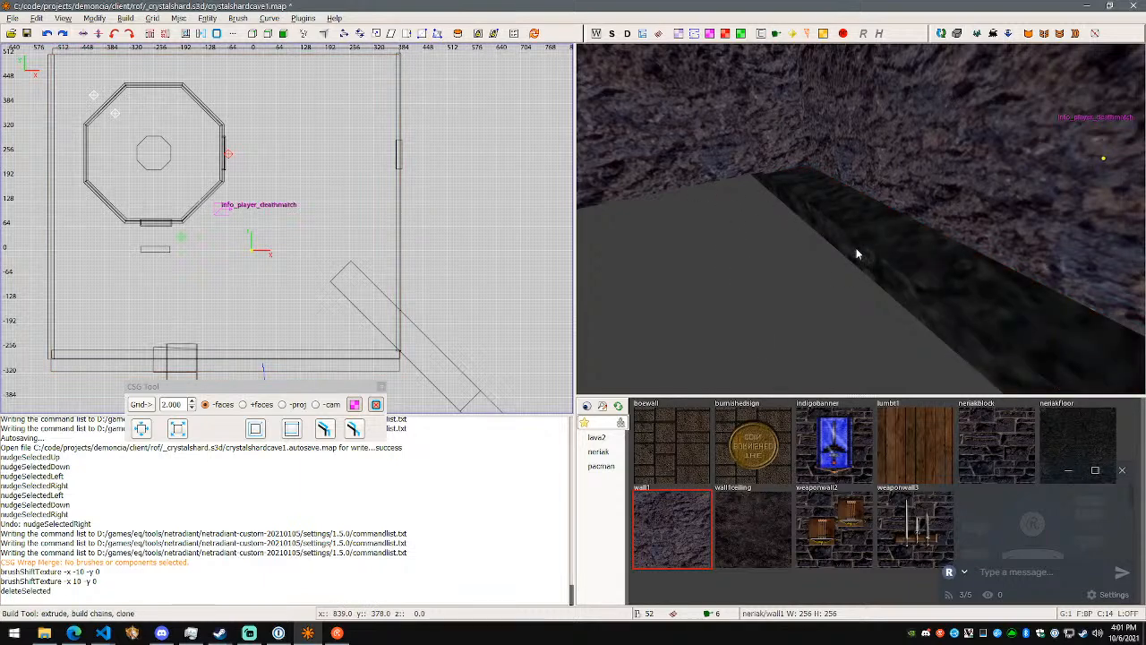
- Reselect the floor brush, try extruding its outer edge with the Build tool, and clear the selection
scroll(857, 251, "down", 6)
right_click_drag(857, 243, 859, 212)
key("w")
left_click(872, 216, "shift")
key("b")
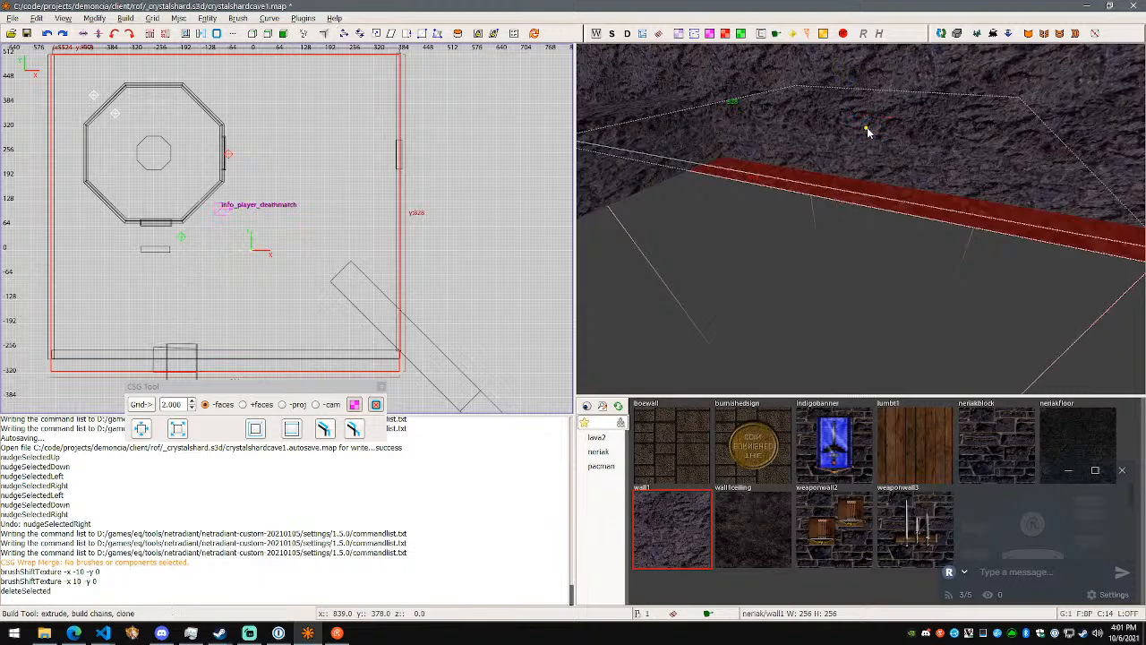
left_click_drag(808, 174, 793, 191)
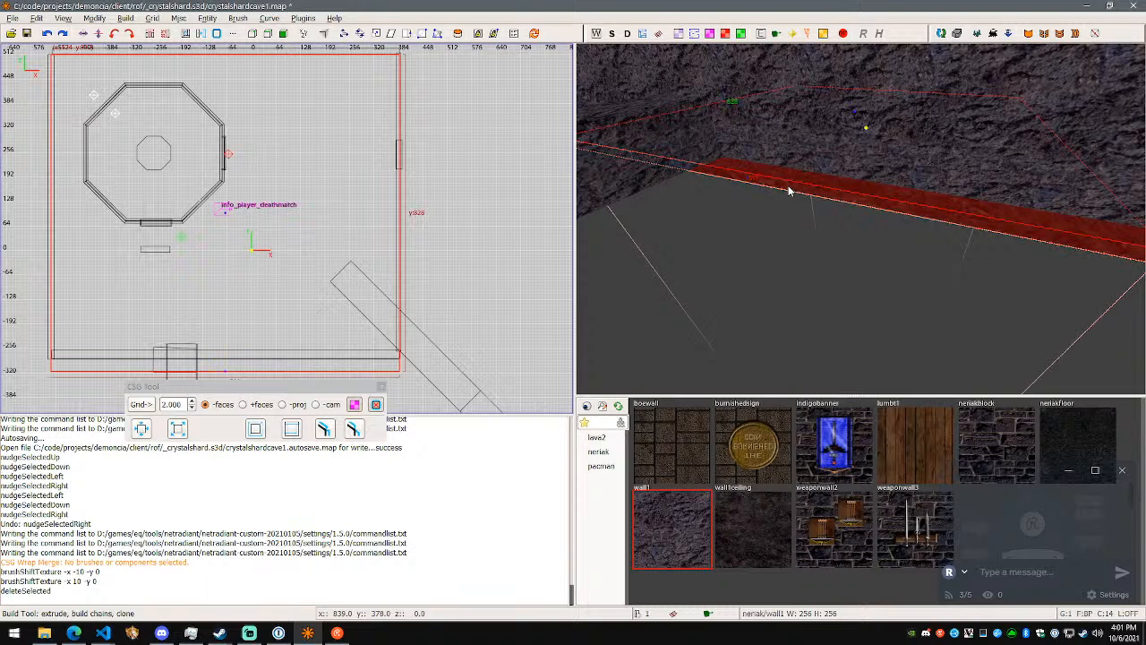
key("Escape")
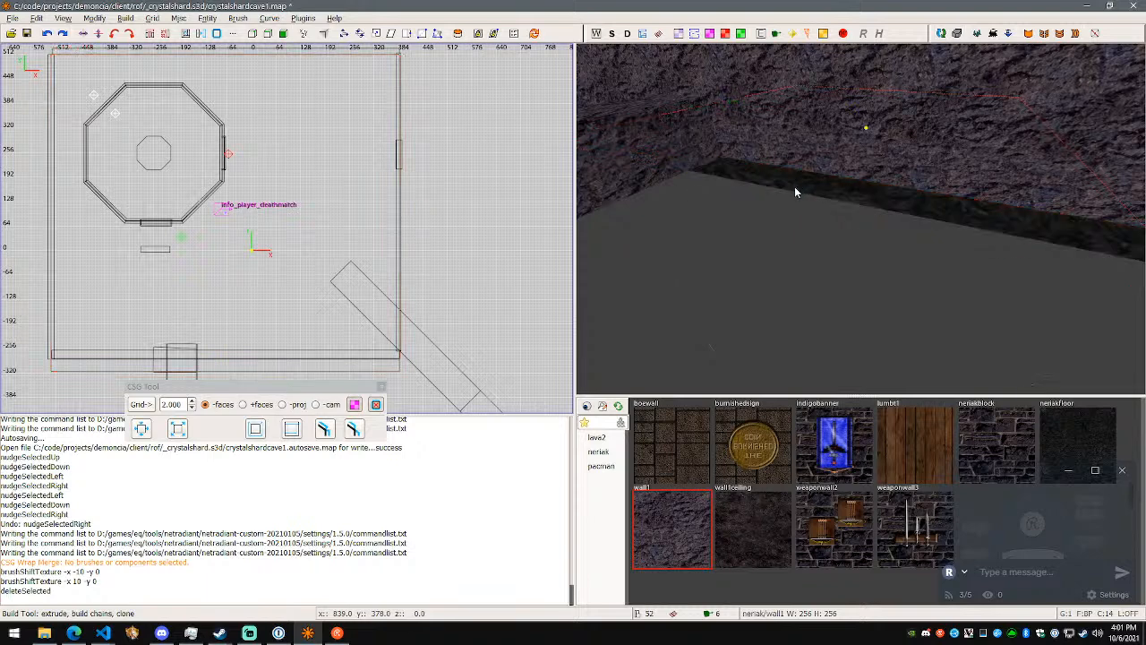
- Check the mouse tool shortcuts in Visual Studio Code, and pull the floor's overhanging edge in to 797 units deep with NetRadiant's Drag tool
key("alt+Tab")
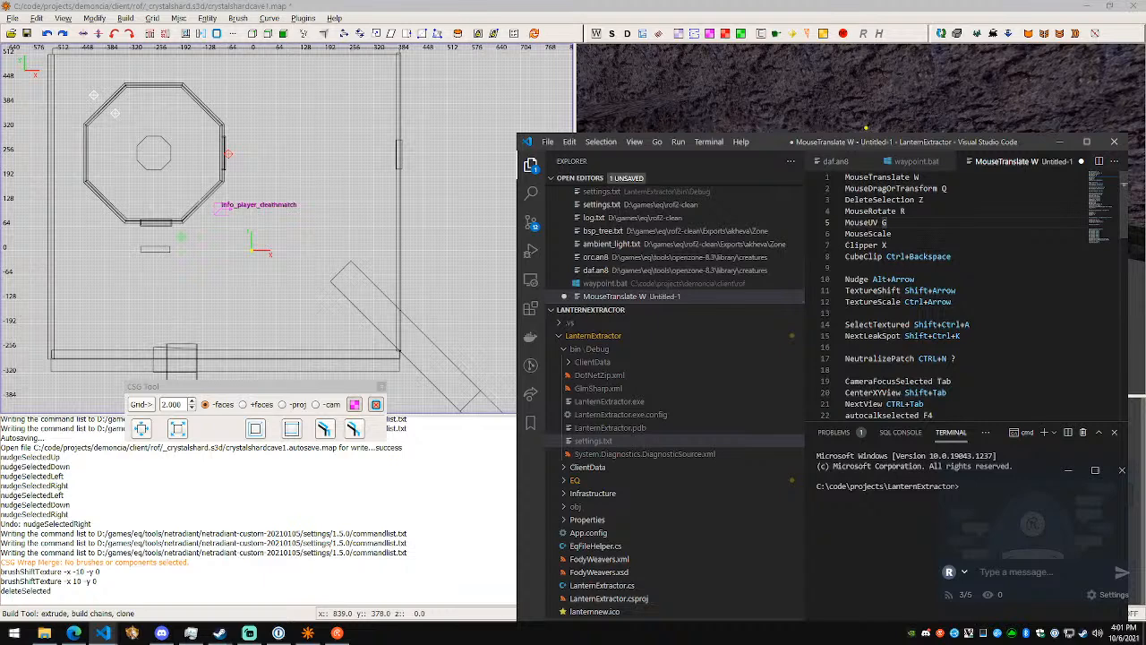
key("alt+Tab")
key("w")
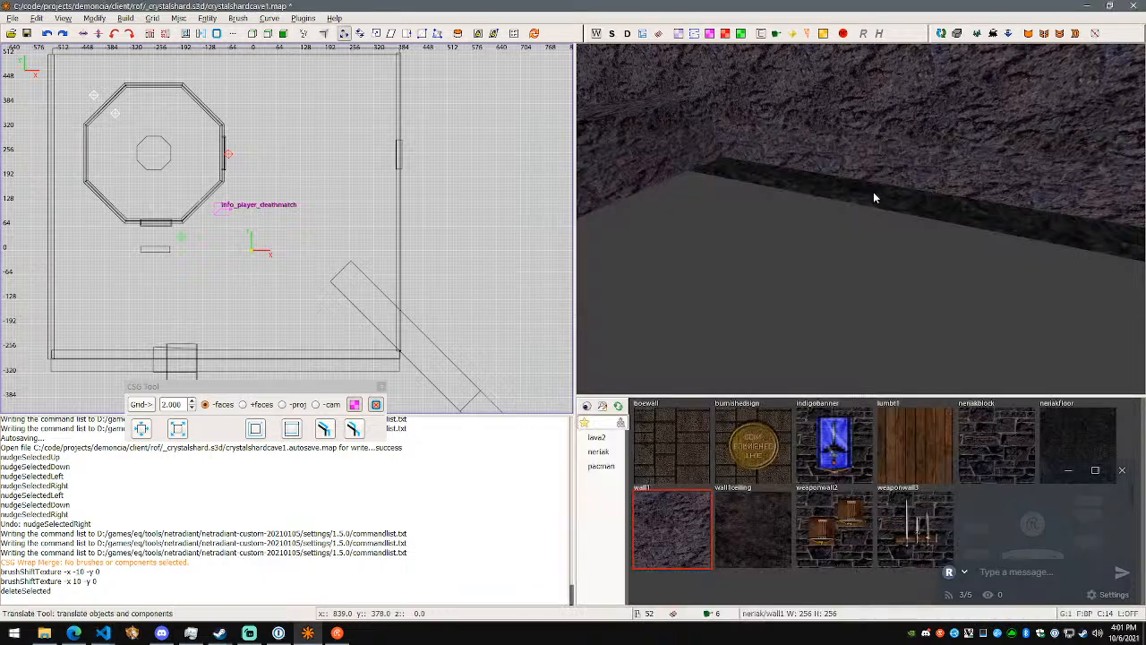
left_click(871, 199, "shift")
key("q")
left_click_drag(773, 188, 810, 189)
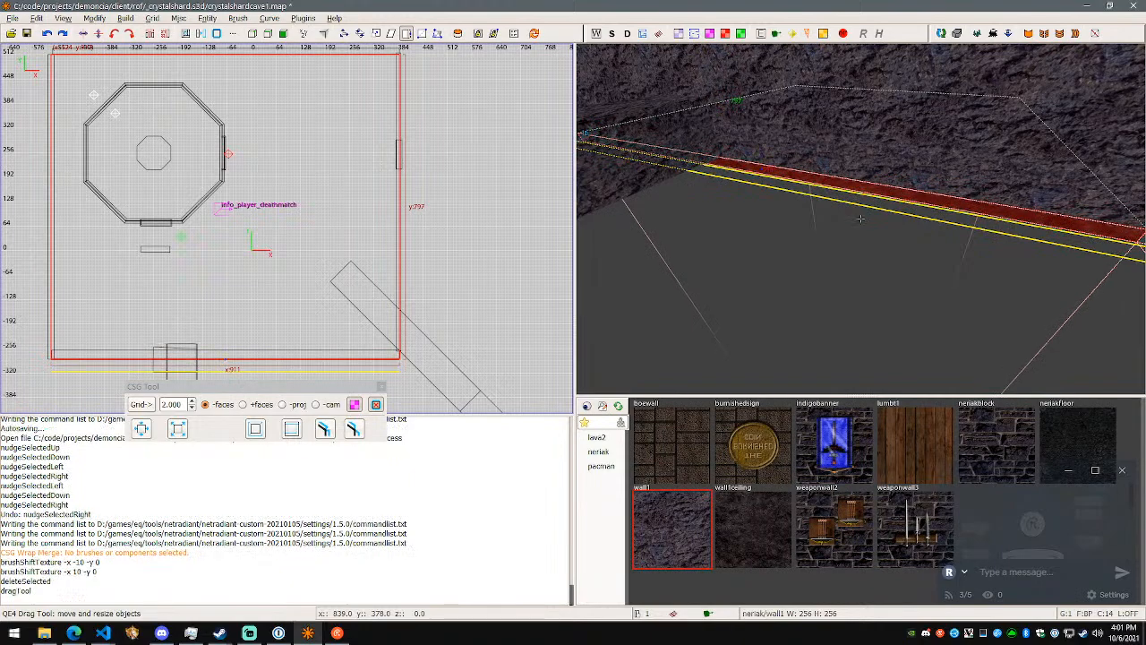
- Inspect the resized floor around the room corner, try altering it with the Transform tool, and undo that transform
right_click(810, 189)
key("w")
key("d")
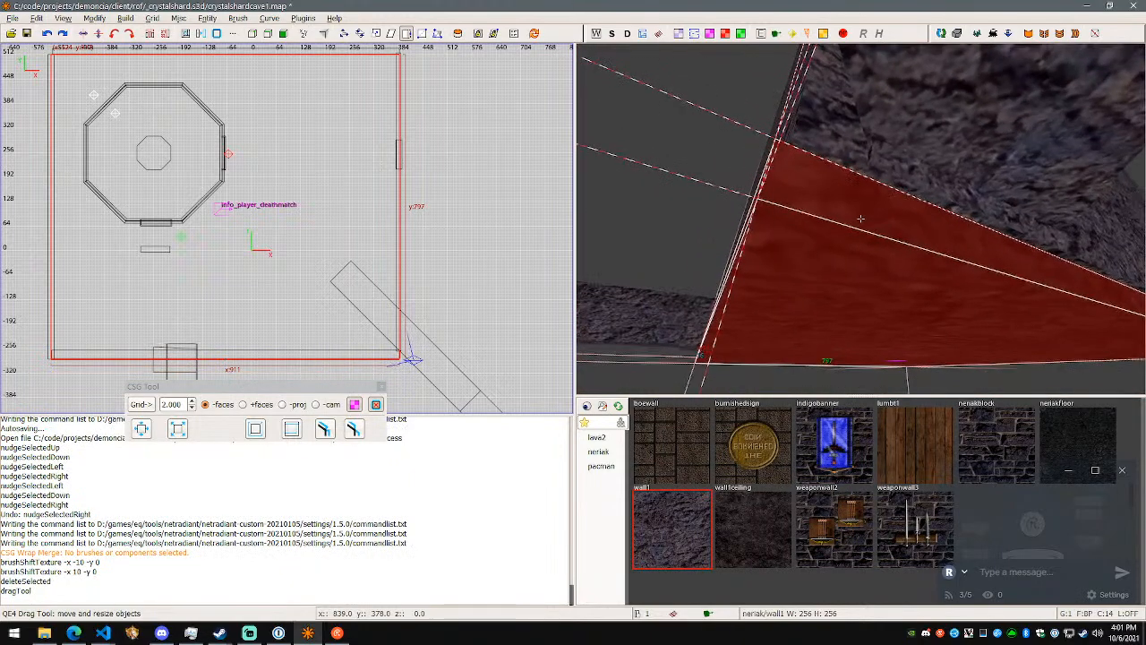
key("s")
right_click(861, 218)
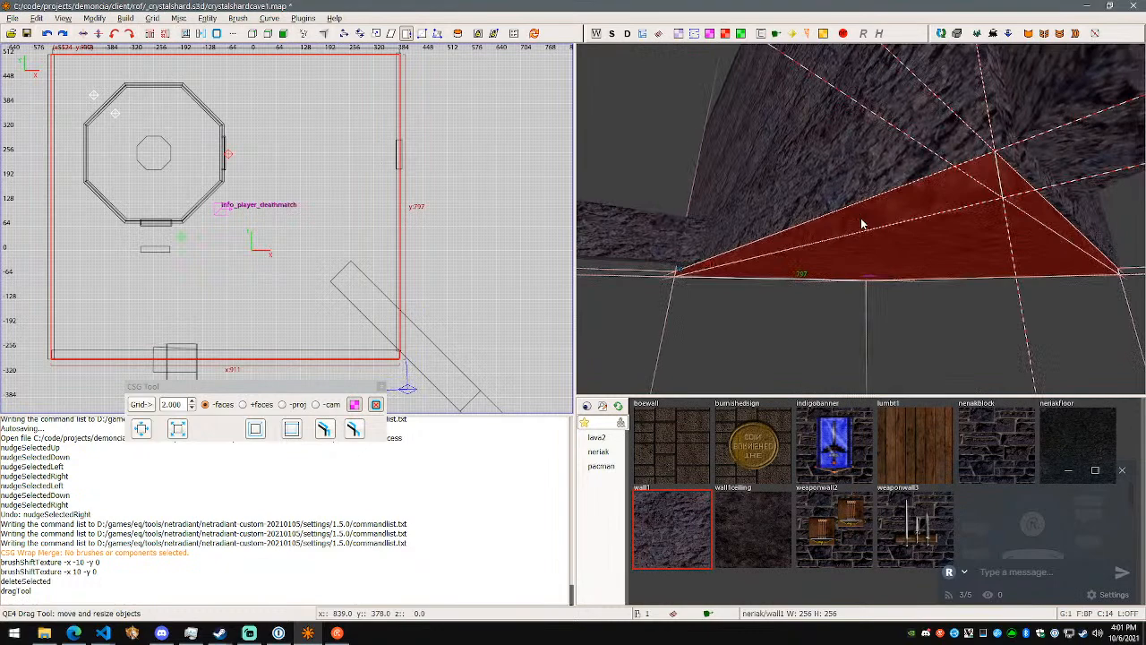
right_click(861, 220)
key("d")
right_click(862, 219)
key("q")
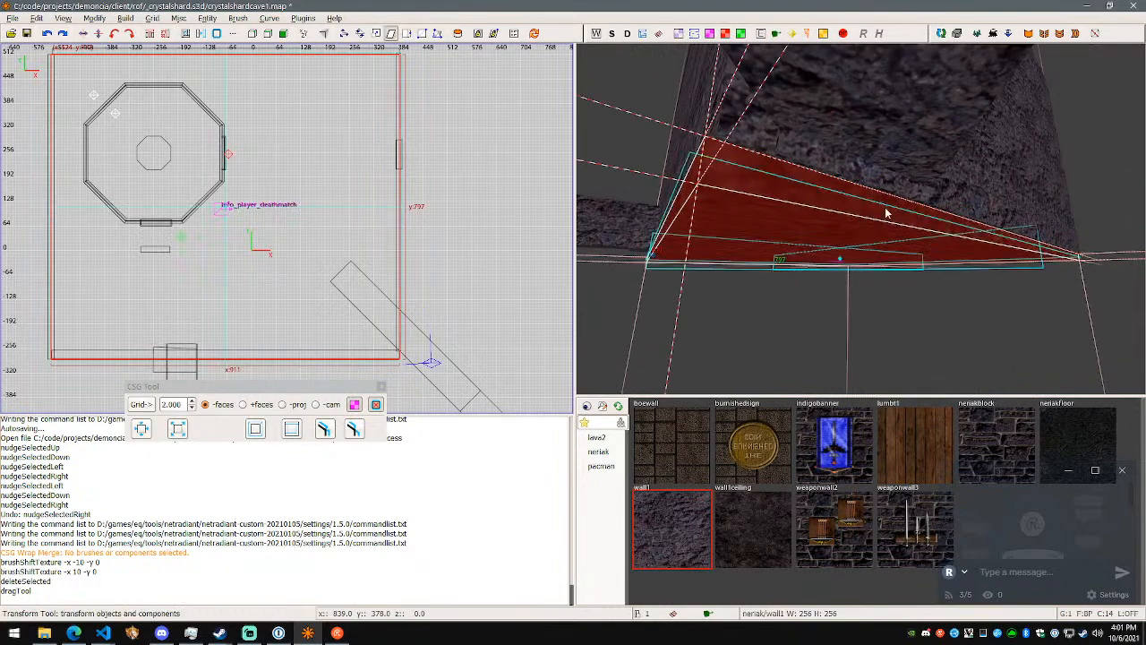
right_click(939, 223)
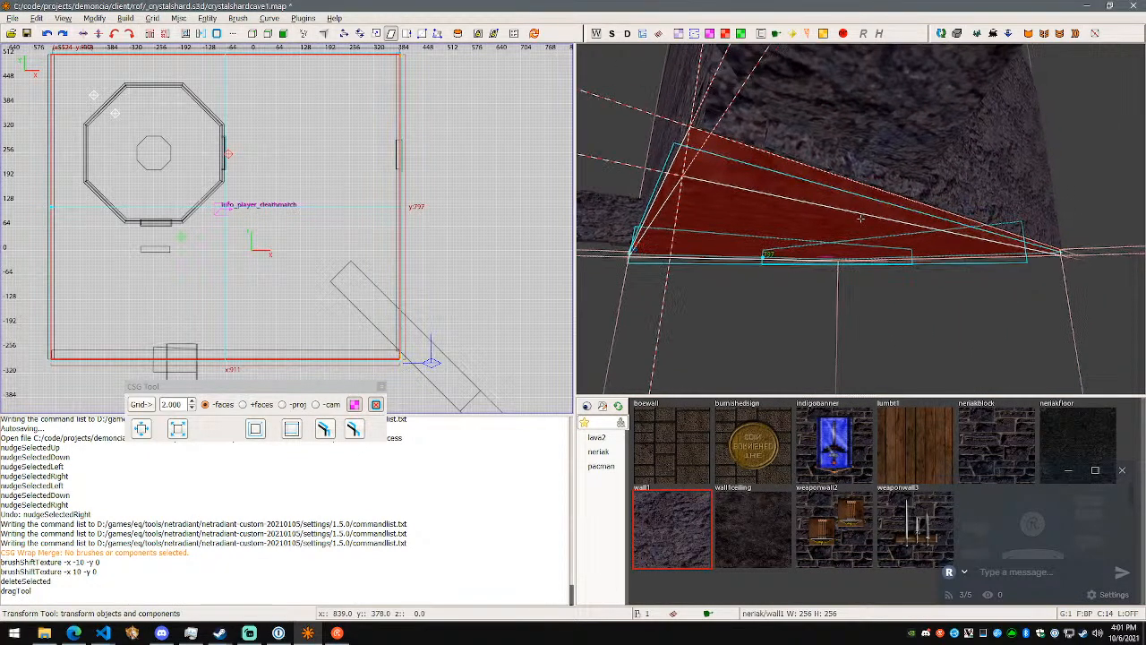
key("a")
left_click_drag(850, 214, 862, 209)
key("ctrl+z")
- Resize the floor's overhanging side edge beneath the adjoining rock wall with the Drag tool
right_click(862, 210)
key("d")
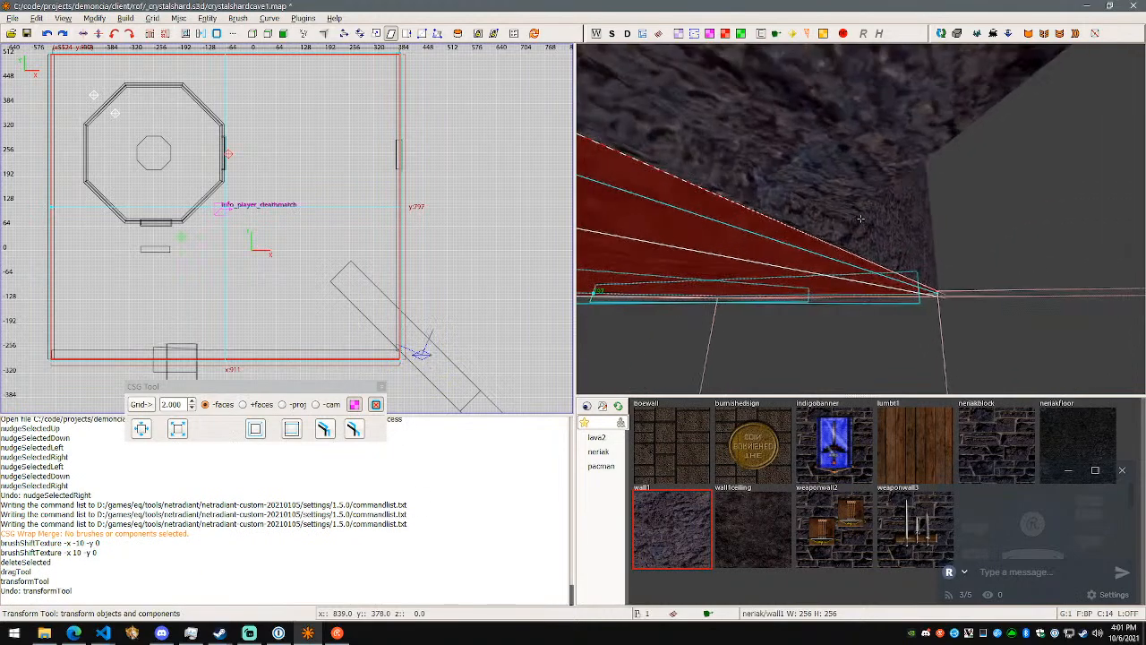
key("w")
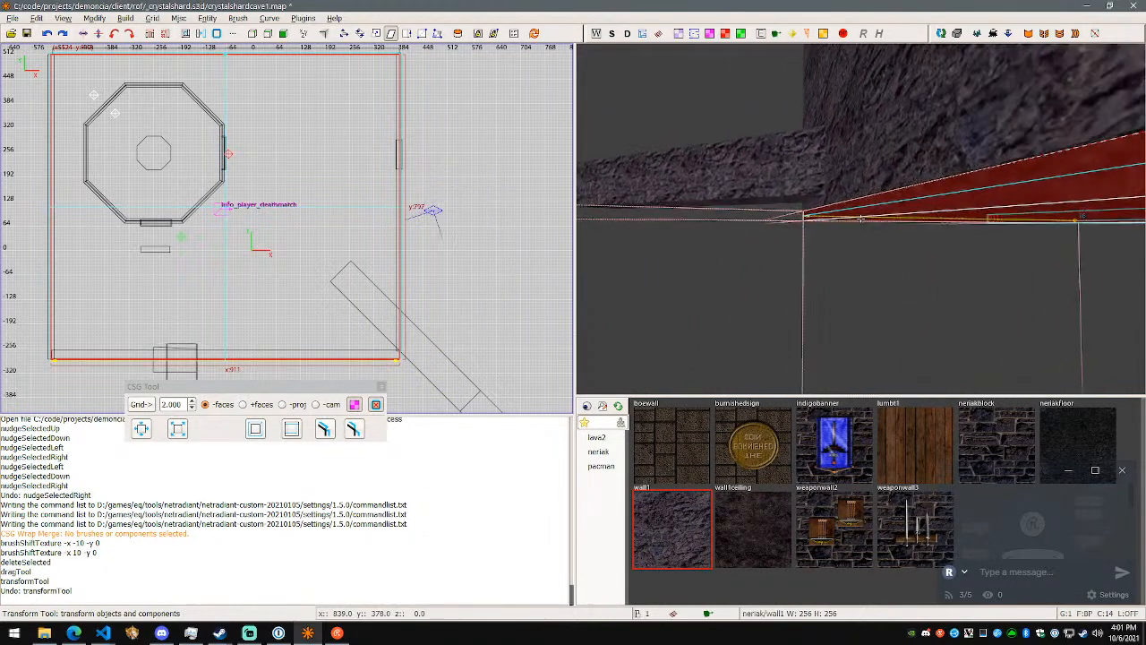
key("s")
right_click(862, 219)
key("w")
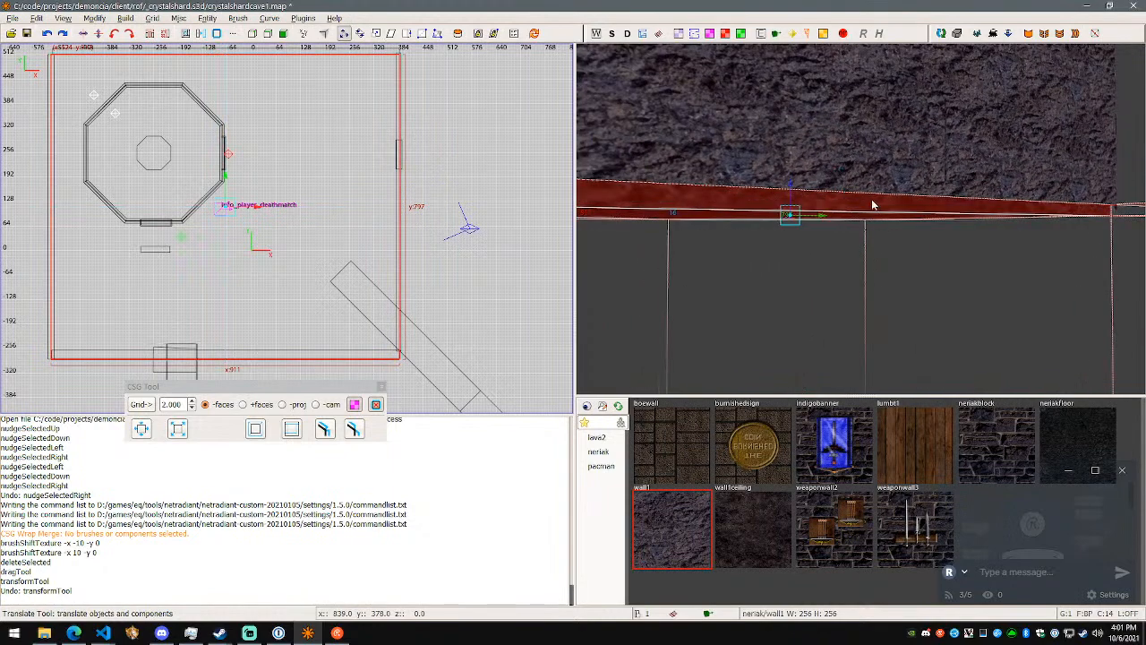
key("q")
mouse_move(870, 200)
left_mouse_down()
mouse_move(860, 205)
mouse_move(887, 205)
mouse_move(851, 214)
mouse_move(864, 223)
left_mouse_up()
- Readjust the floor's side edge to 914 units across, inspect its fit along the wall, and clear the selection
right_click(861, 219)
key("w")
key("a")
key("d")
key("a")
key("d")
key("s")
mouse_move(826, 227)
left_mouse_down()
mouse_move(817, 202)
mouse_move(843, 203)
left_mouse_up()
right_click(842, 203)
key("d")
key("w")
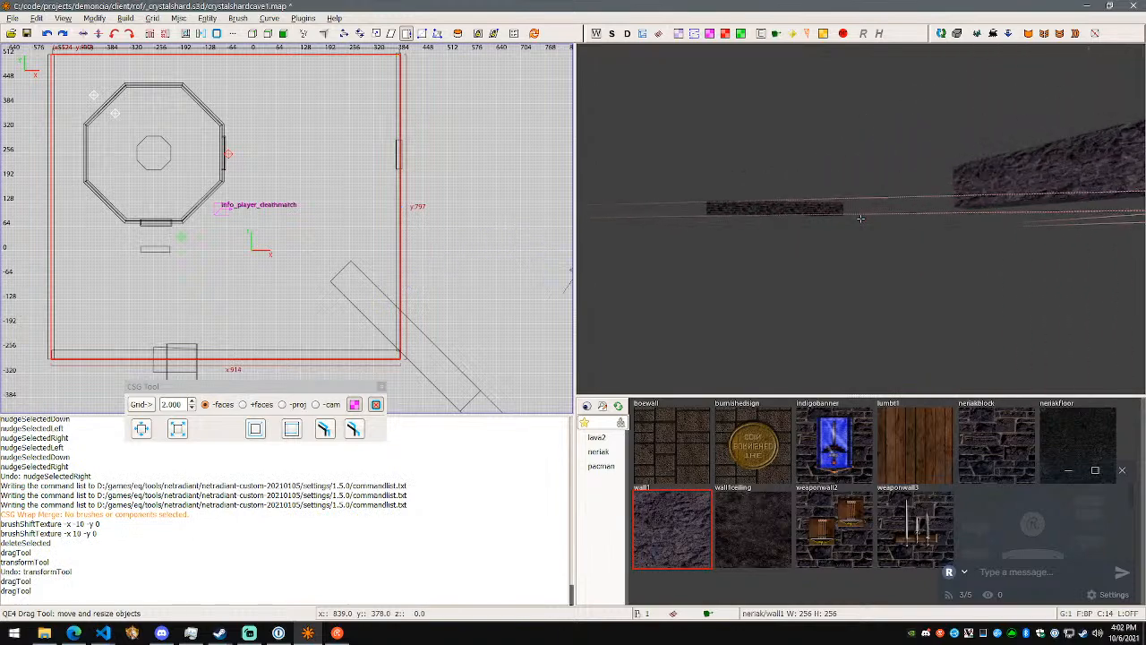
key("s")
right_click(860, 217)
key("Escape")
- Select the outer diagonal segment and follow the rock wall around to the room's doorway recess
left_click(905, 215, "shift")
right_click(905, 215)
key("w")
key("w")
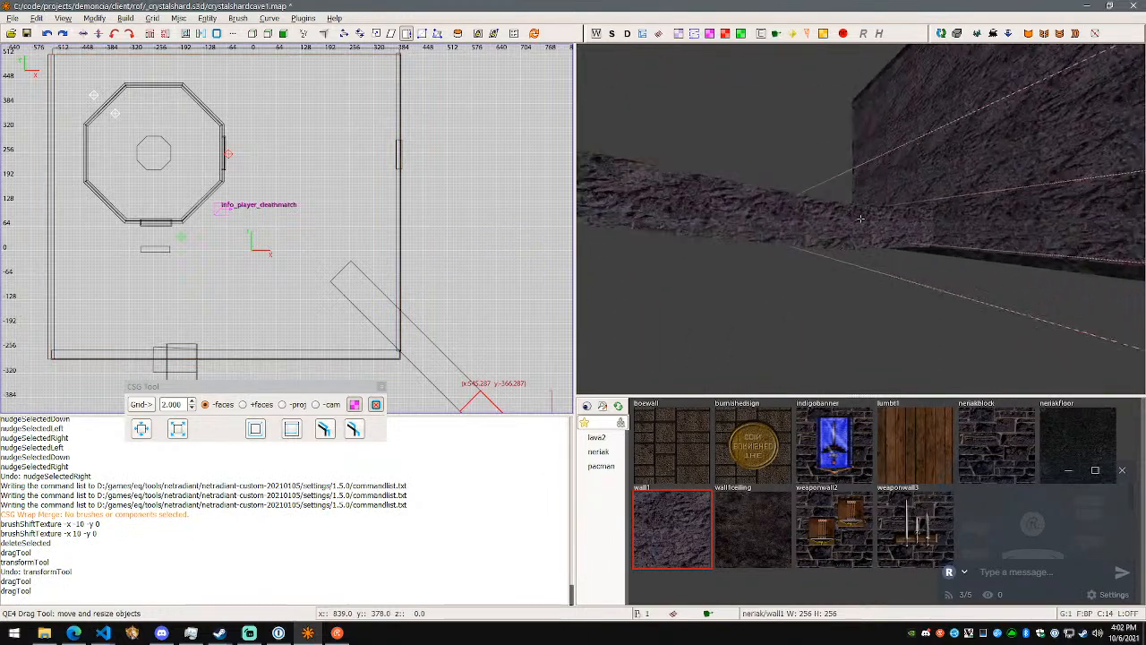
key("w")
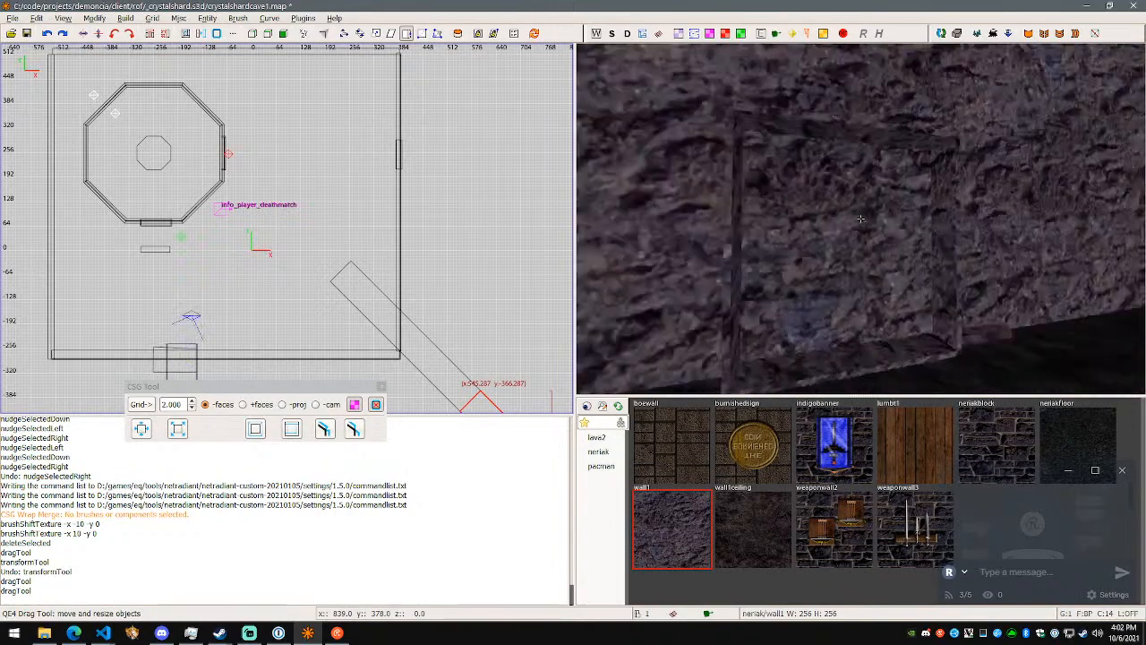
- Select the room's rock wall and the thin side piece of the doorway recess in turn to examine the opening
right_click(853, 215)
left_click(853, 215, "shift")
right_click(853, 211)
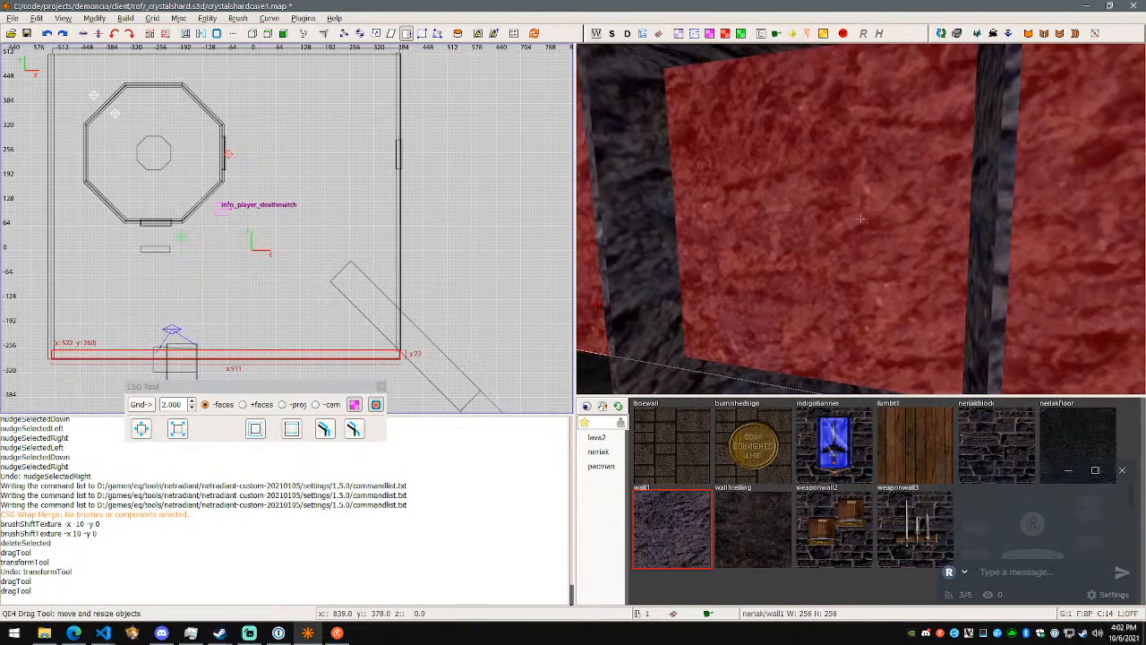
key("s")
right_click(860, 222)
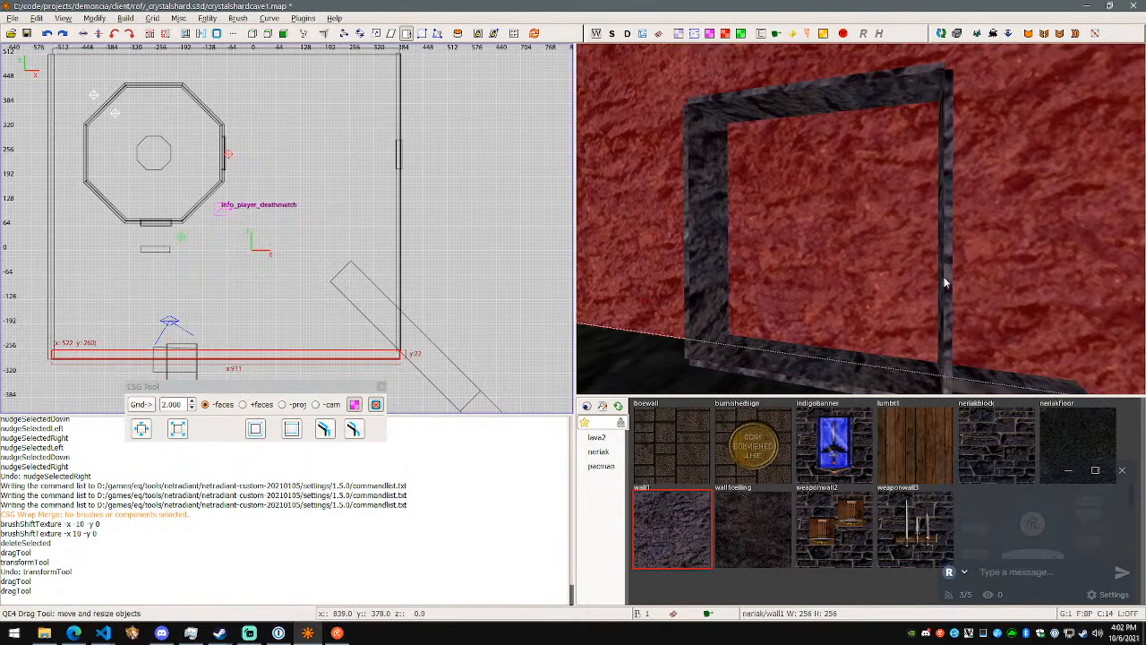
left_click(945, 282, "alt+shift")
right_click(945, 282)
- Select the square rock brush at the passage's end, clone it, and move the copy 442 units along the Y axis
key("w")
right_click(861, 222)
left_click(862, 224, "alt+shift")
right_click(861, 224)
key("w")
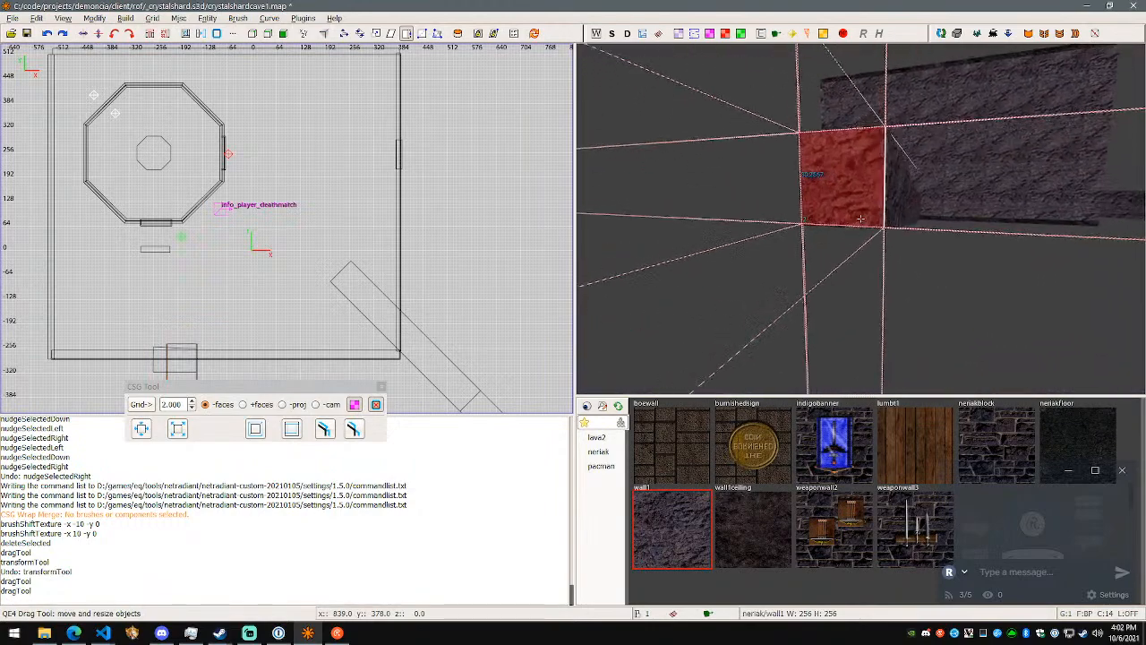
right_click(860, 218)
key("space")
key("w")
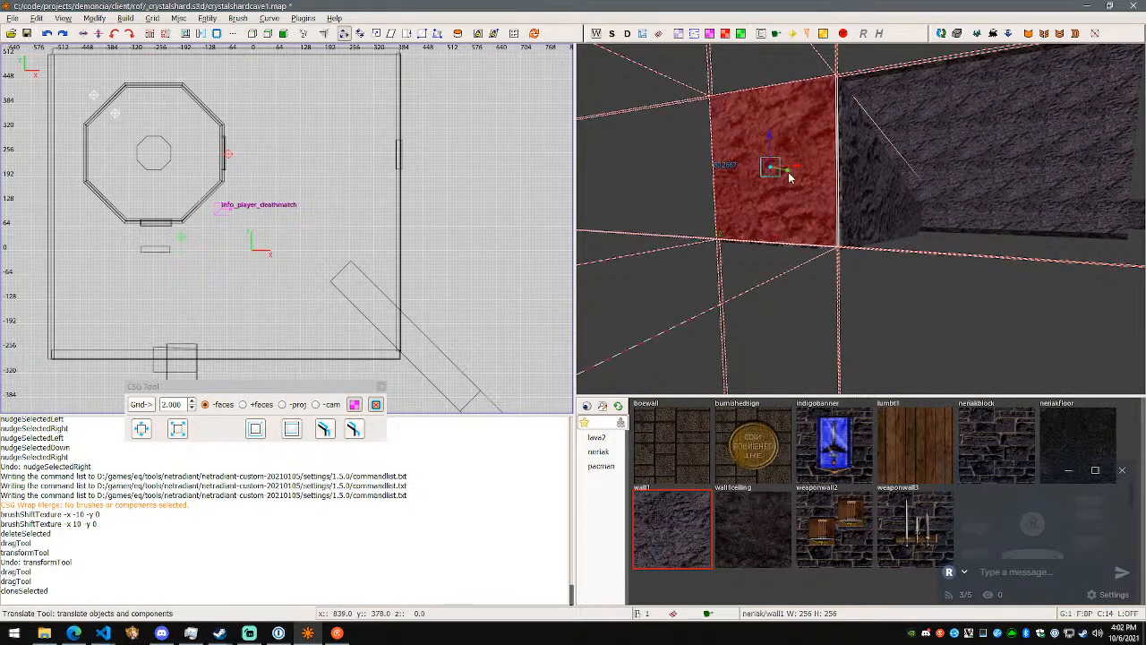
right_click(753, 197)
key("d")
right_click(753, 197)
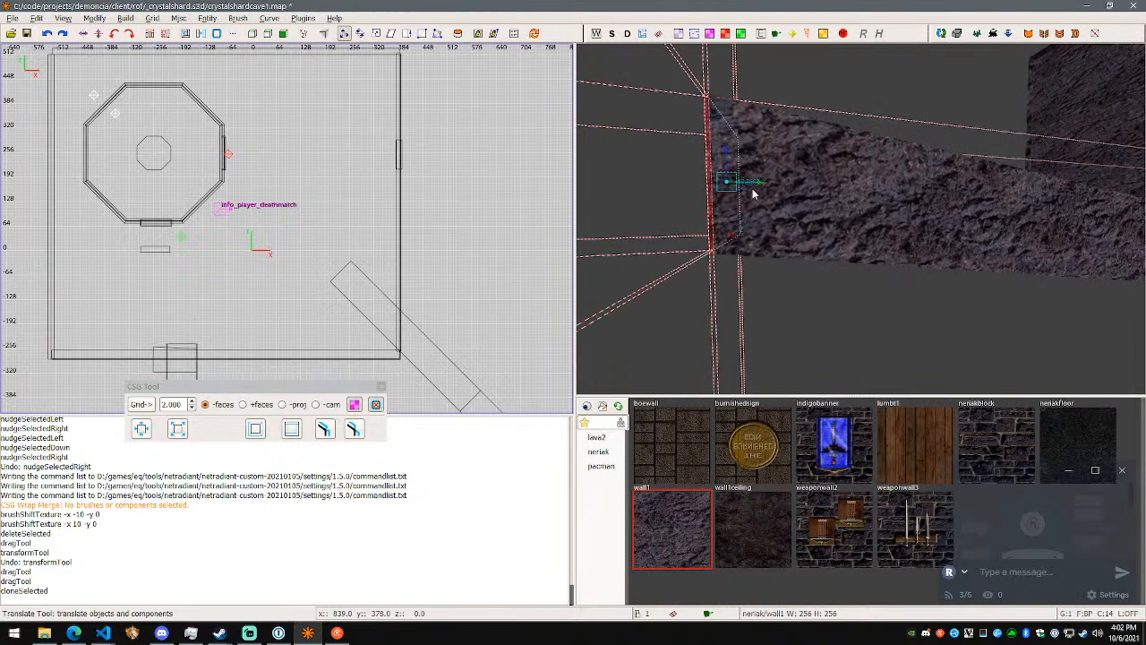
left_click_drag(764, 186, 1132, 192)
right_click(1131, 191)
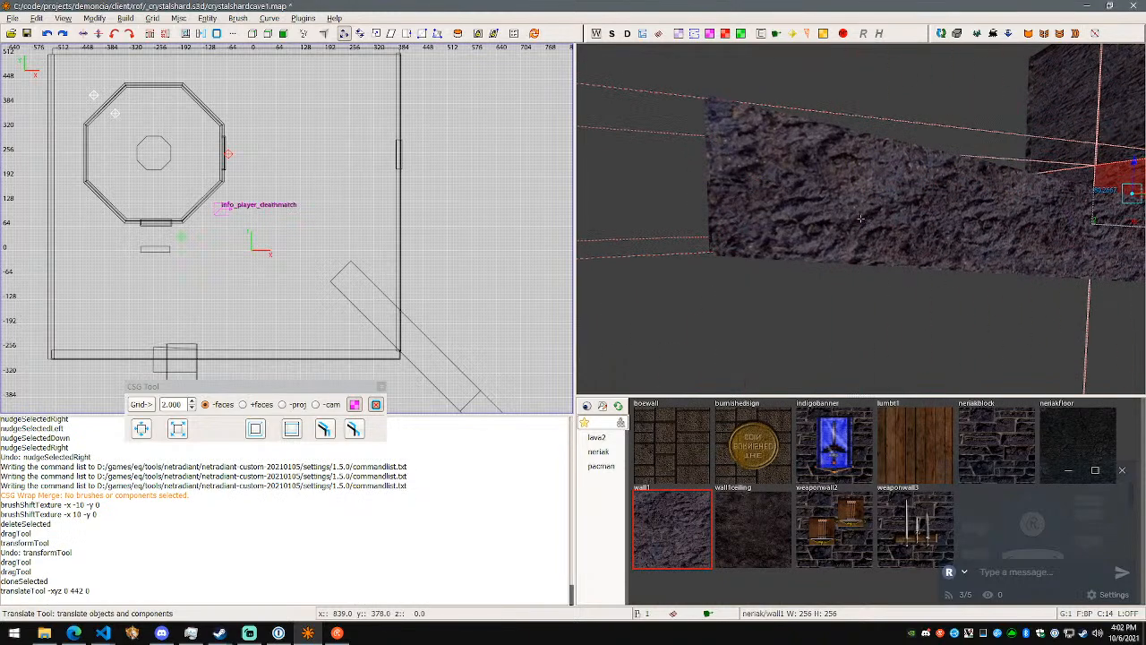
- Move the copied square rock brush another 304 units along the Y axis toward the large rock wall
key("w")
key("d")
right_click(861, 218)
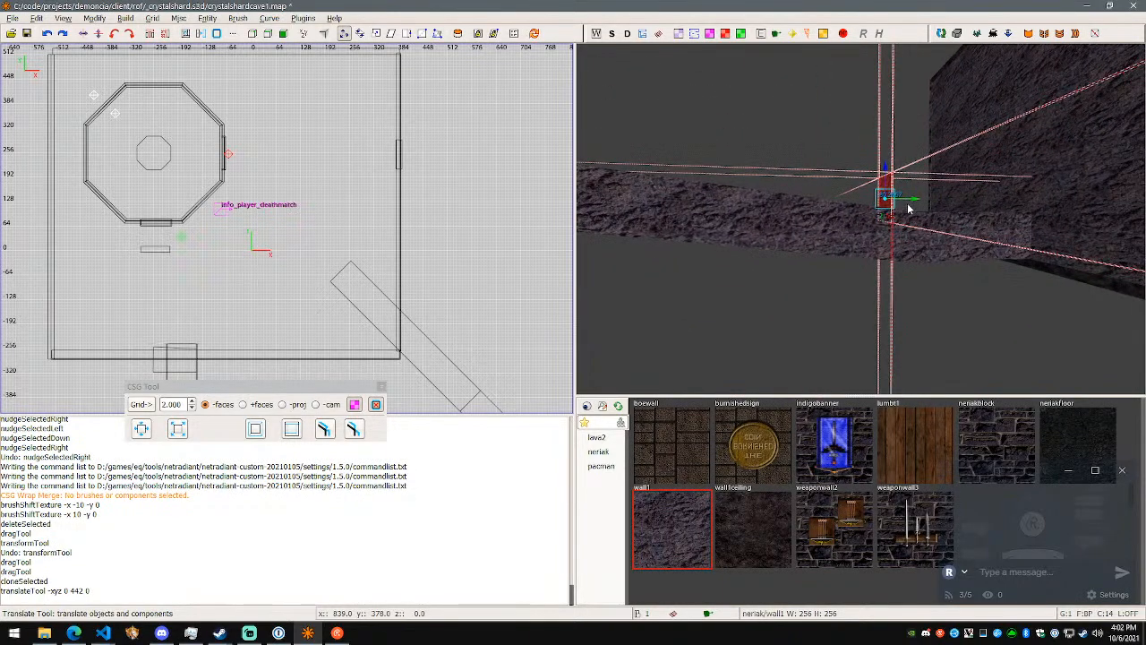
left_click_drag(913, 206, 1051, 212)
right_click(855, 251)
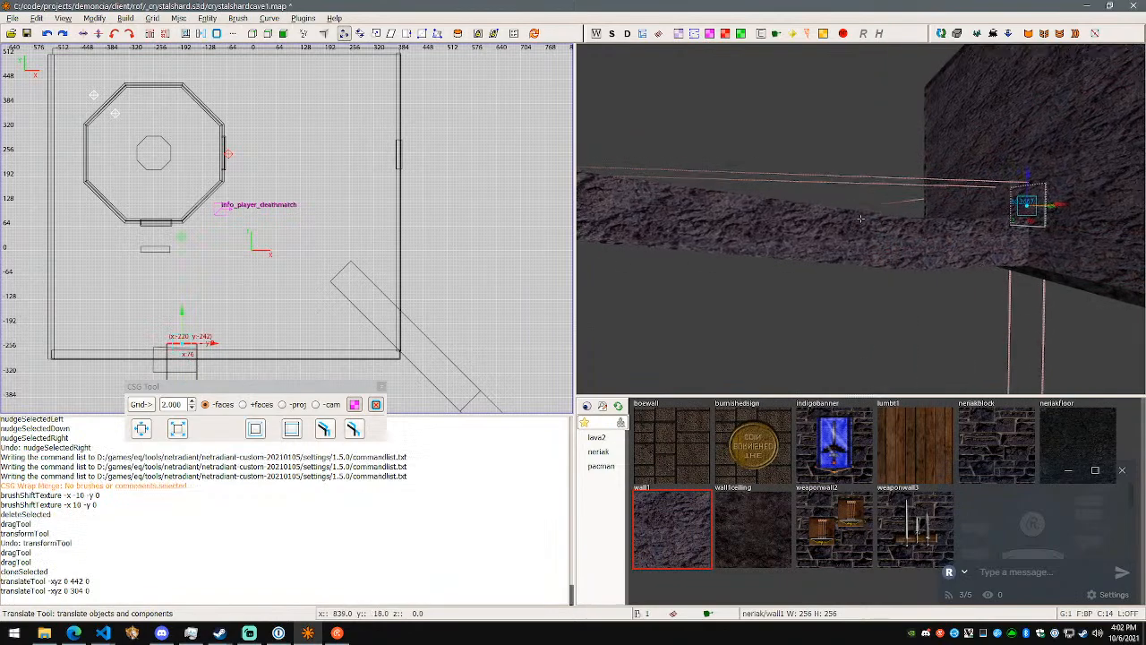
- Lower the copied rock brush 64 units along the Z axis to the floor
key("w")
key("d")
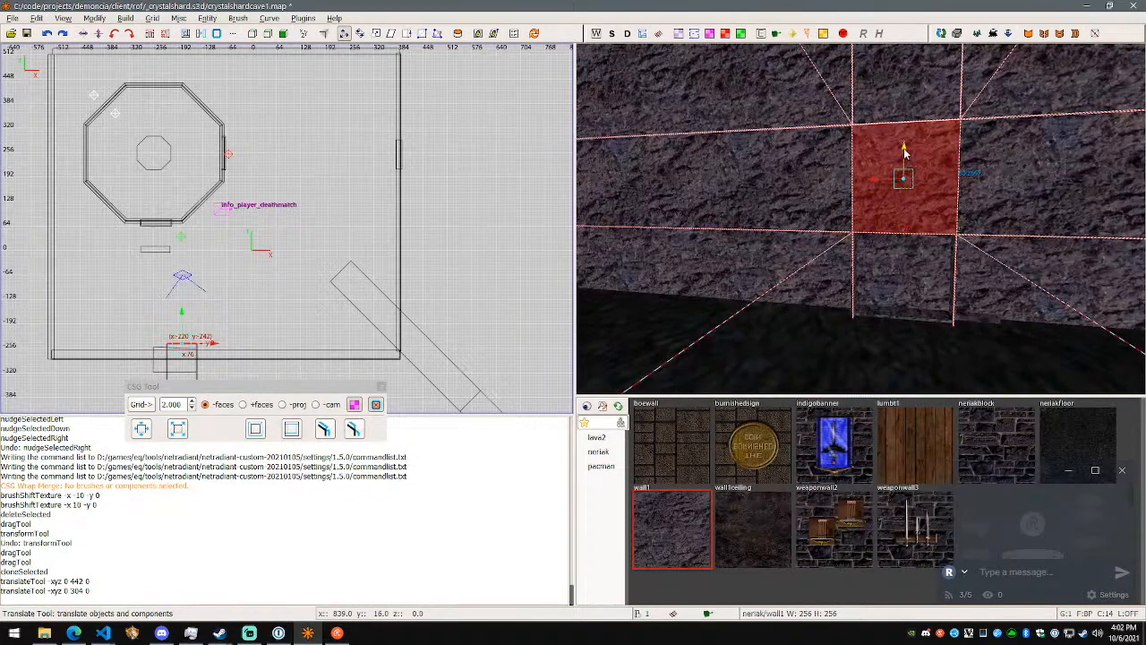
right_click(915, 242)
key("w")
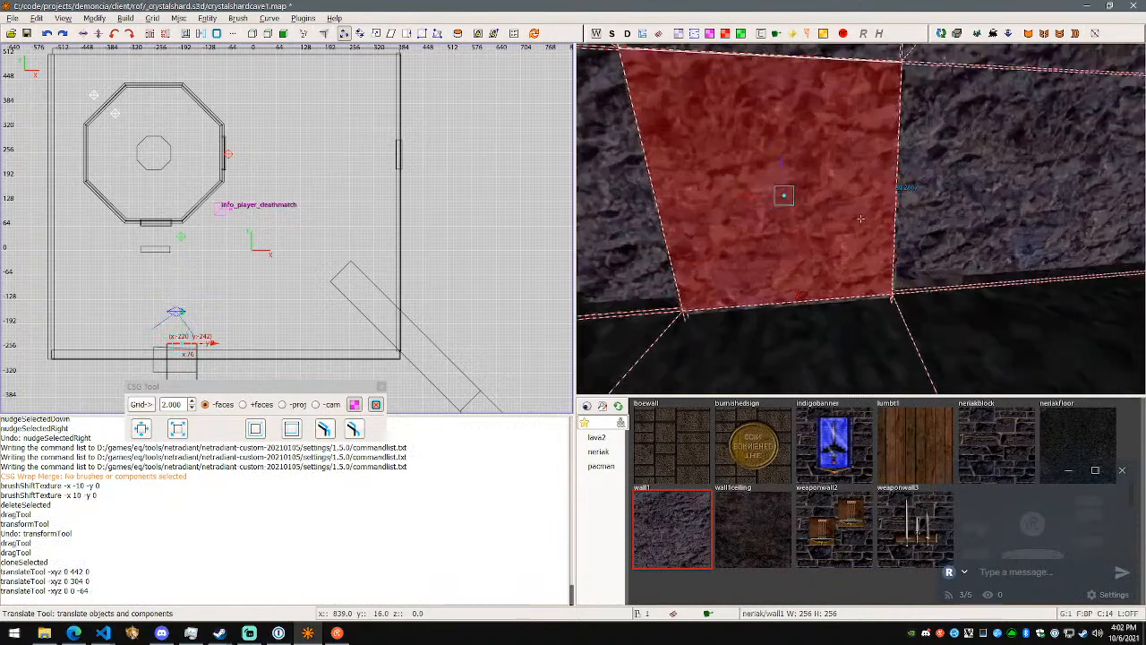
right_click(915, 242)
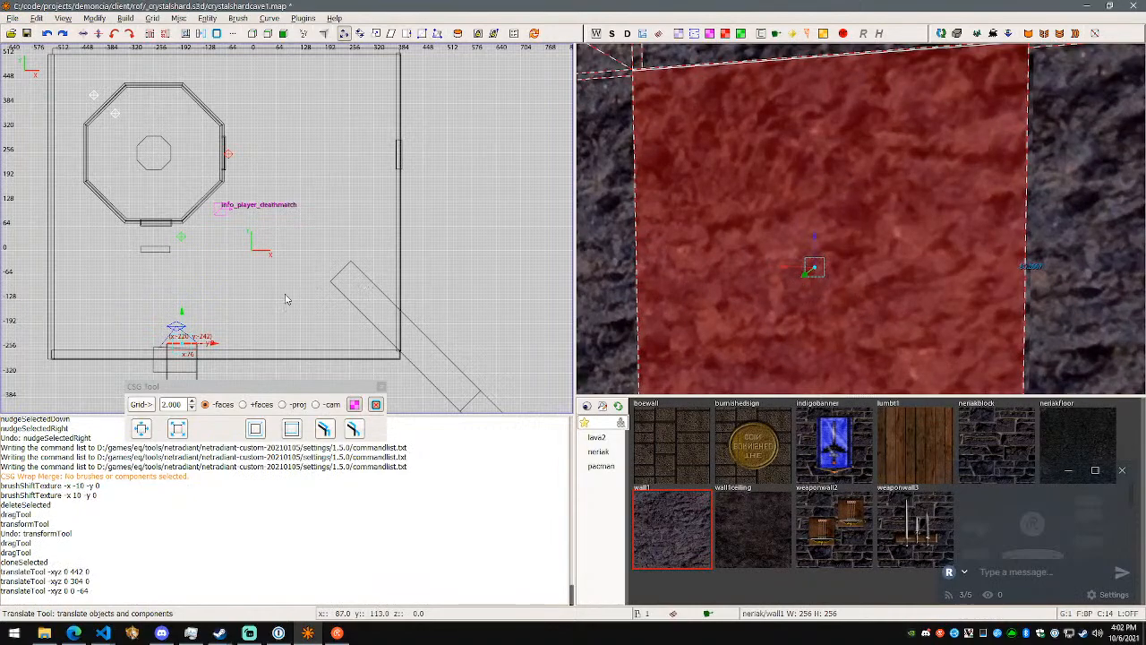
- Switch the 2D view to the XZ side view and examine the copied brush's fit against the wall and floor
key("ctrl+Tab")
scroll(310, 281, "up", 9)
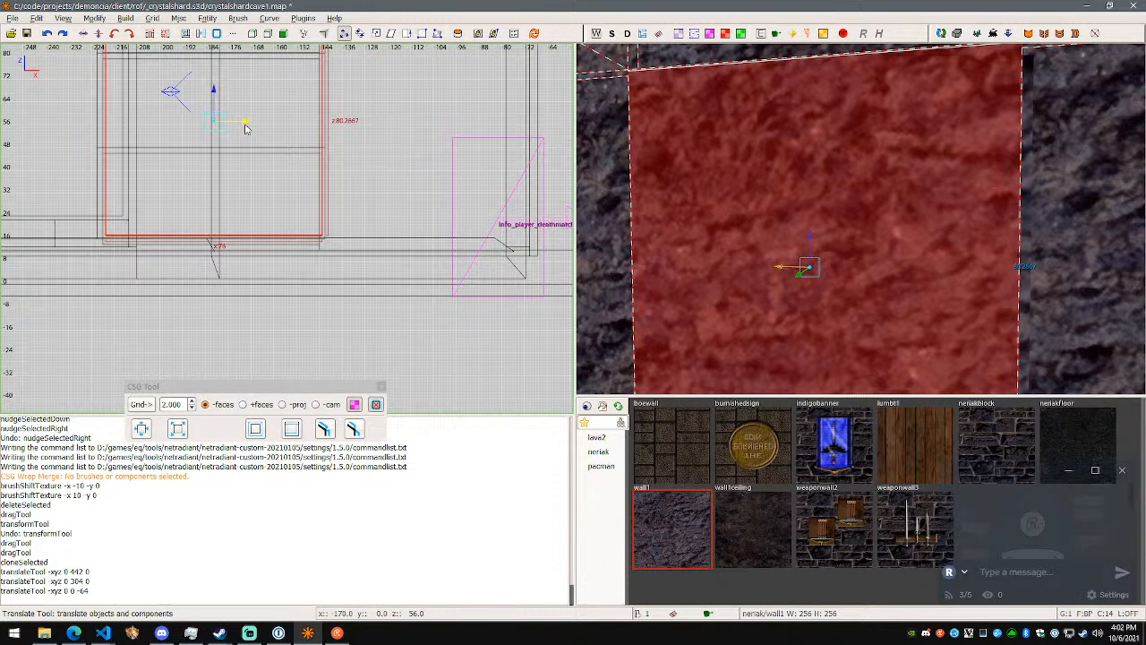
key("w")
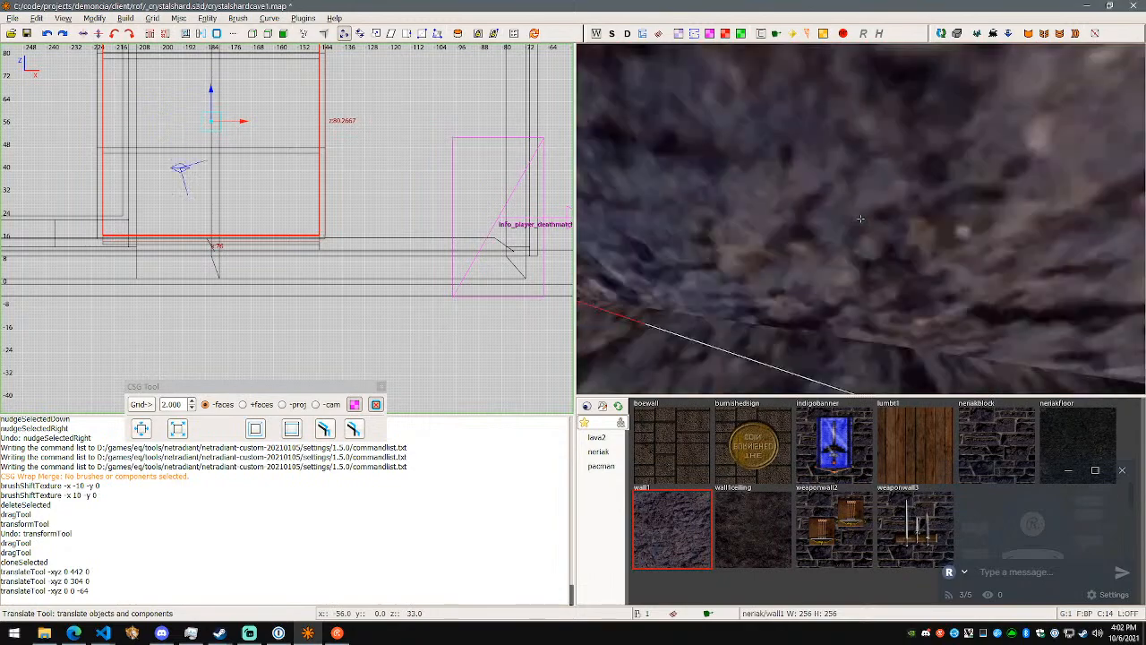
key("s")
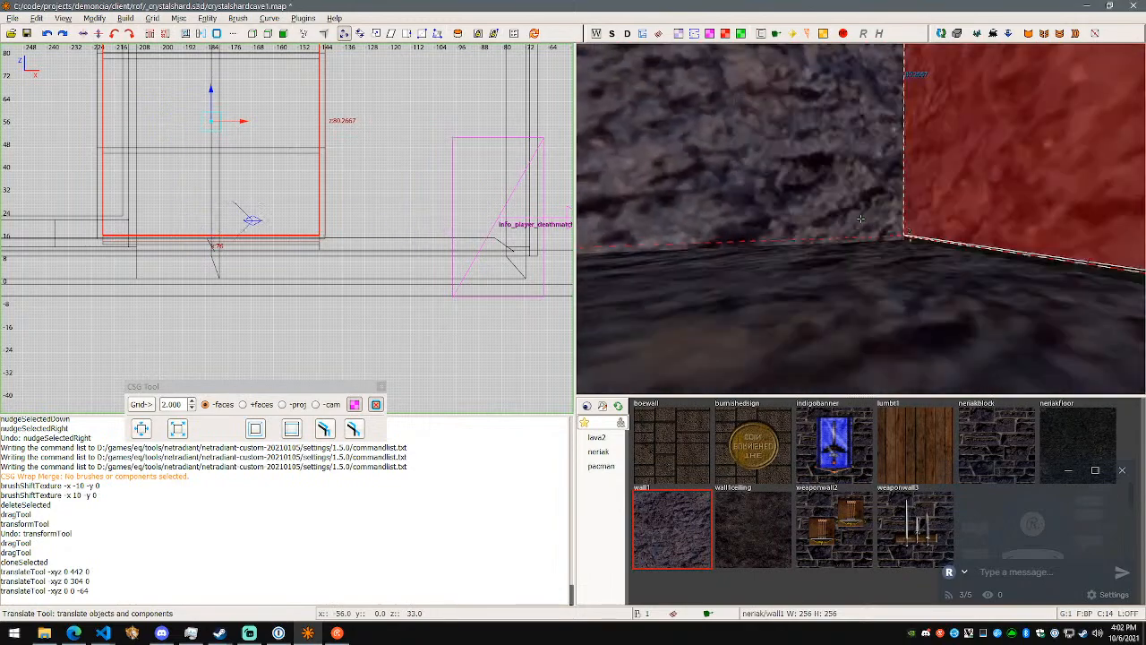
key("w")
key("s")
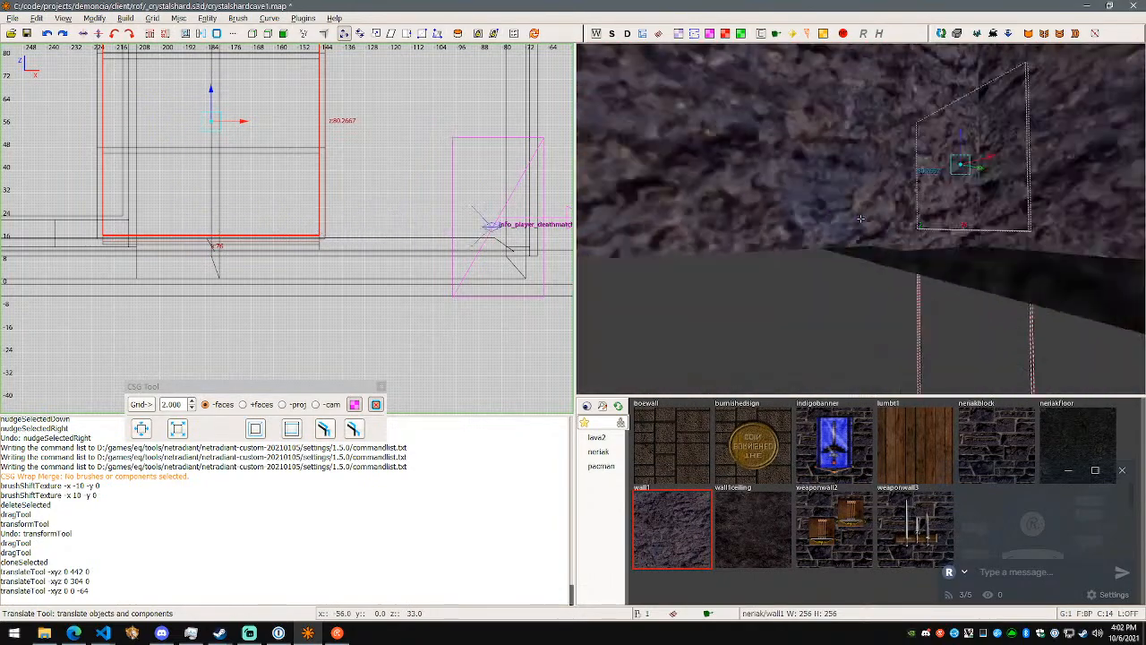
key("w")
key("s")
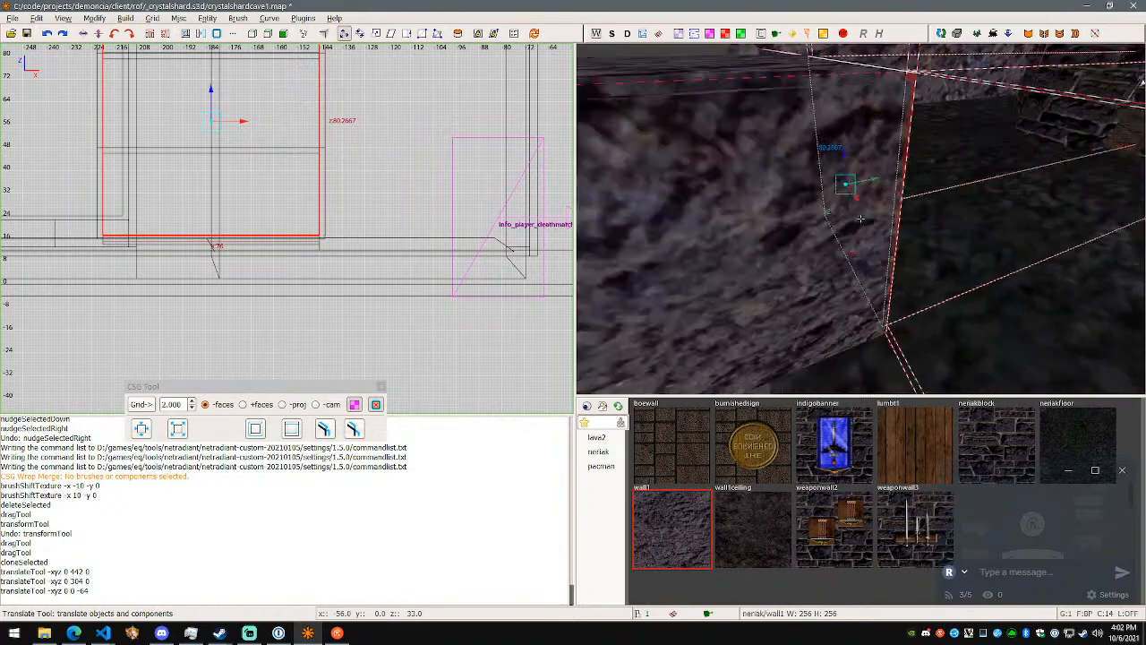
key("w")
- Stretch the copied rock brush with the Drag tool, increasing its depth and making it about 83.3 units high
key("w")
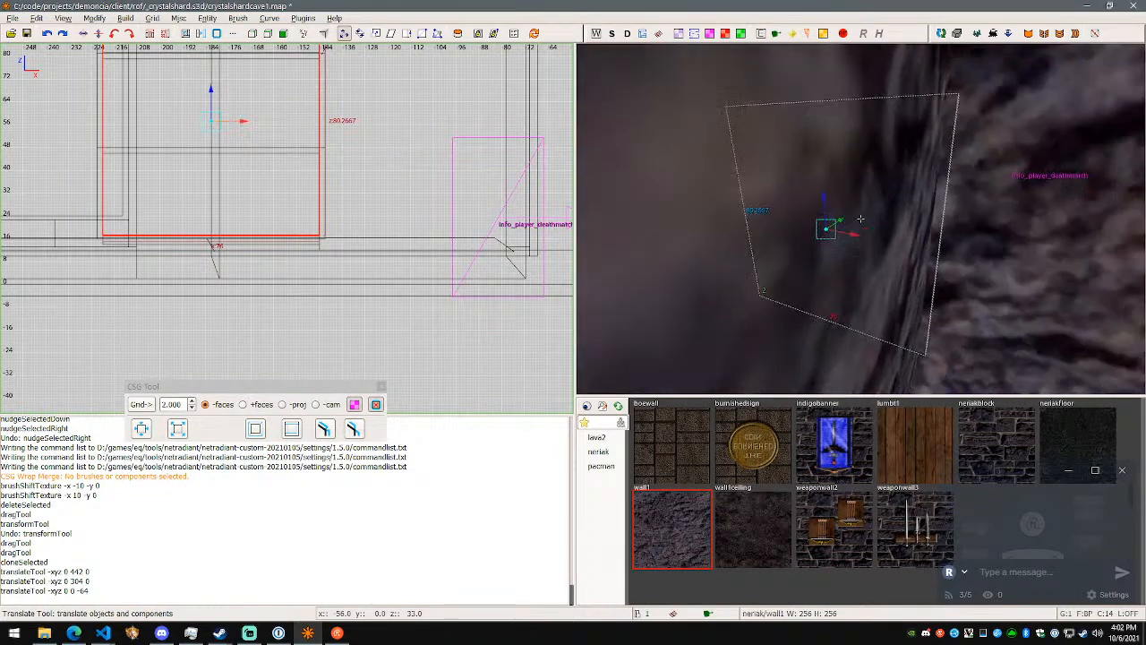
key("q")
key("w")
key("s")
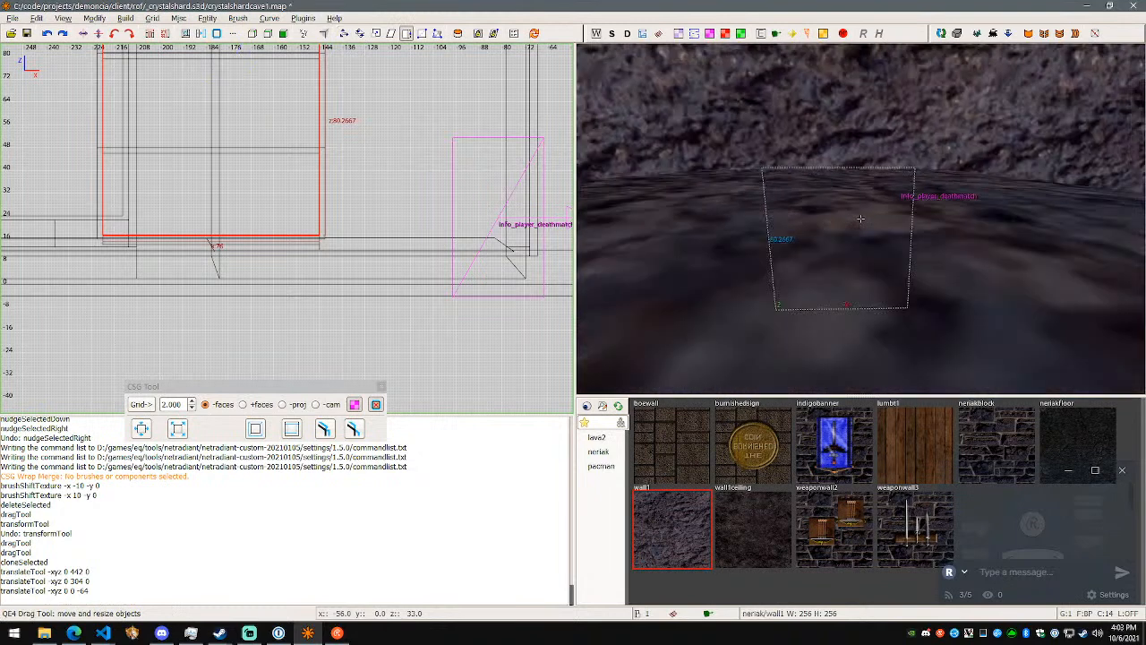
key("w")
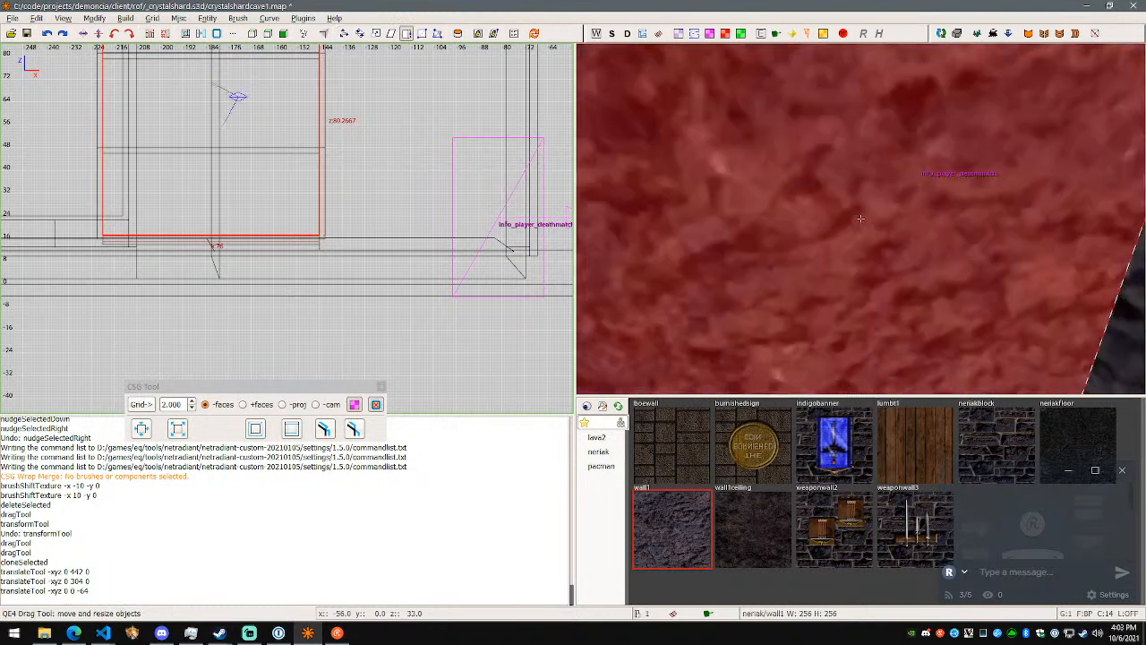
right_click(860, 220)
left_click_drag(835, 215, 674, 380)
right_click(674, 380)
key("s")
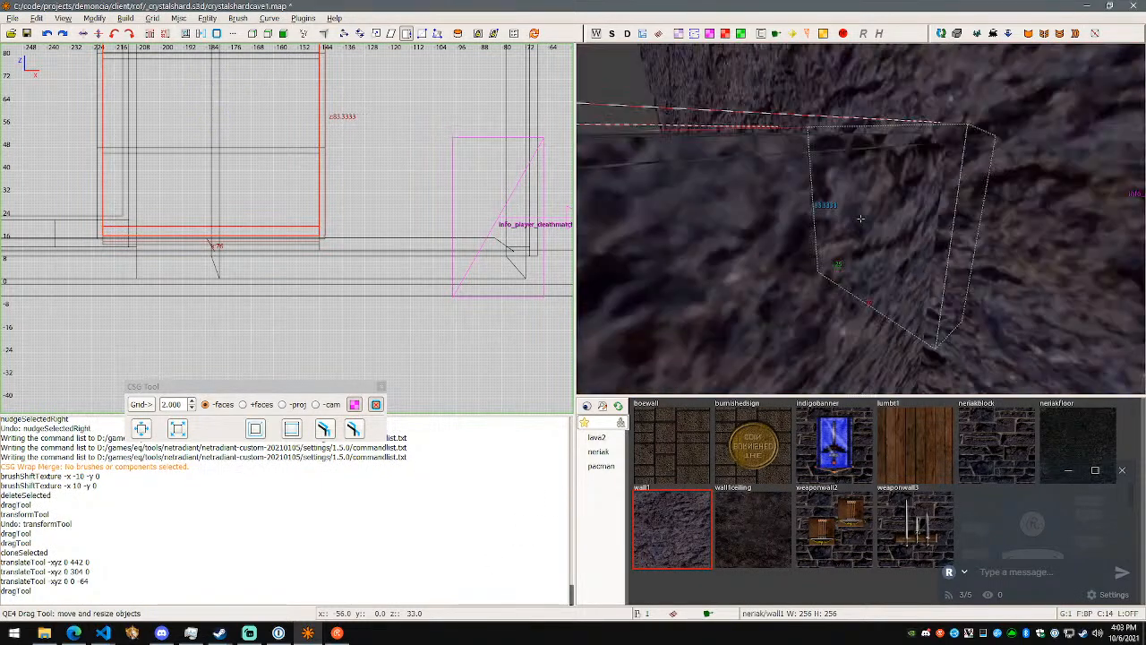
- Extend the copied rock brush further with the Drag tool to about 87.7 units high
key("w")
key("s")
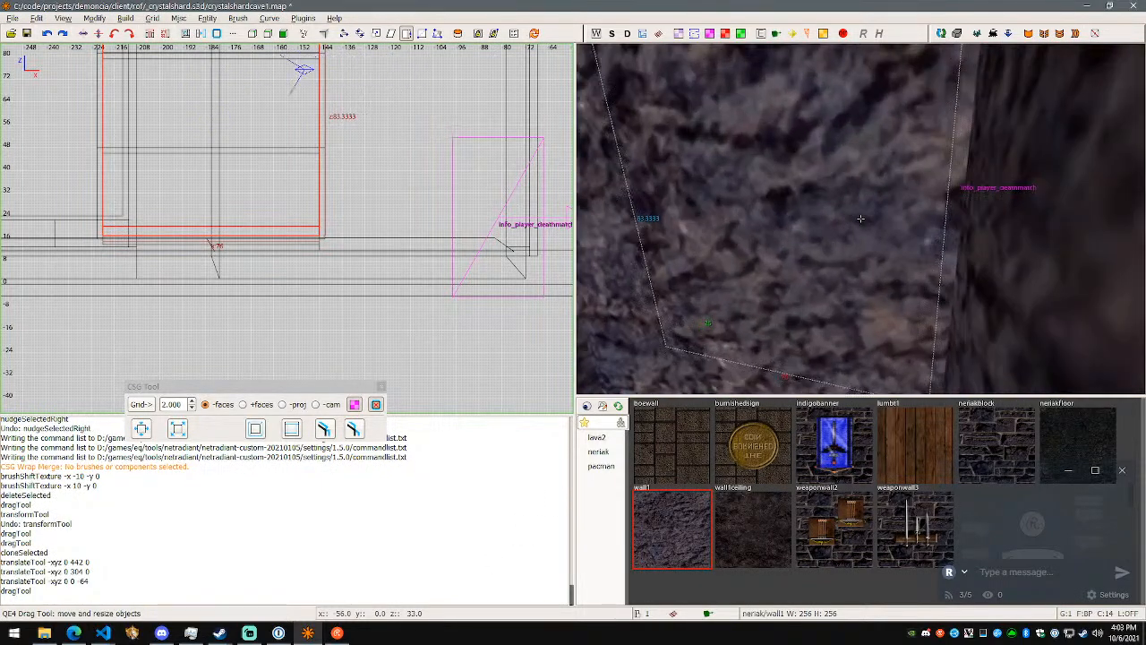
key("w")
right_click(860, 218)
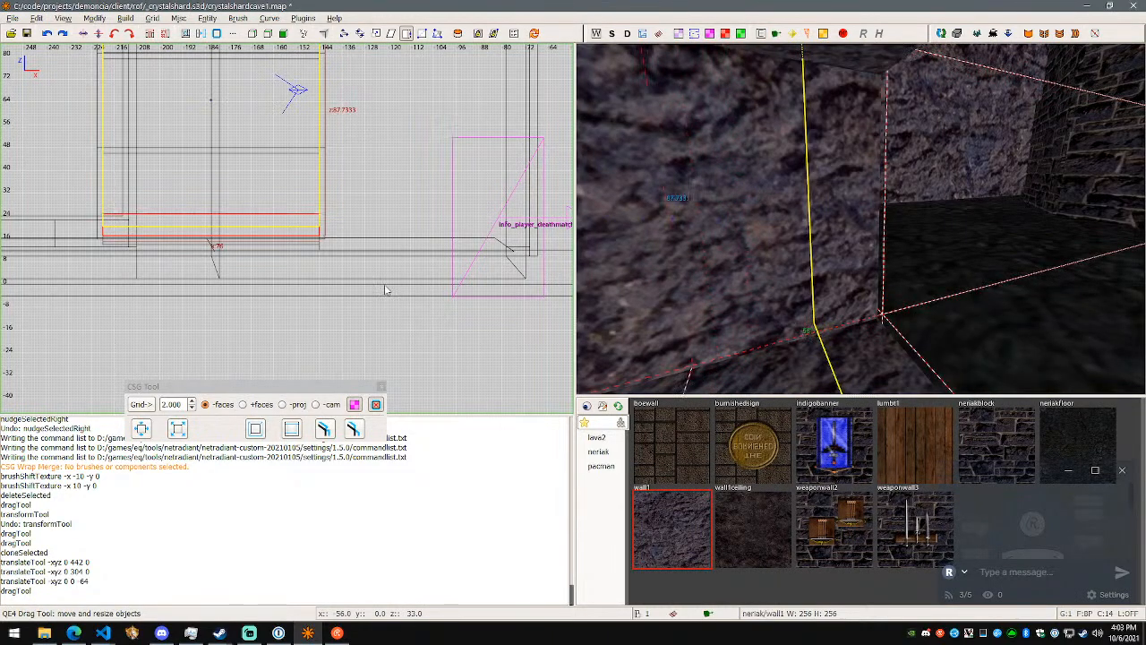
key("s")
key("w")
key("s")
key("w")
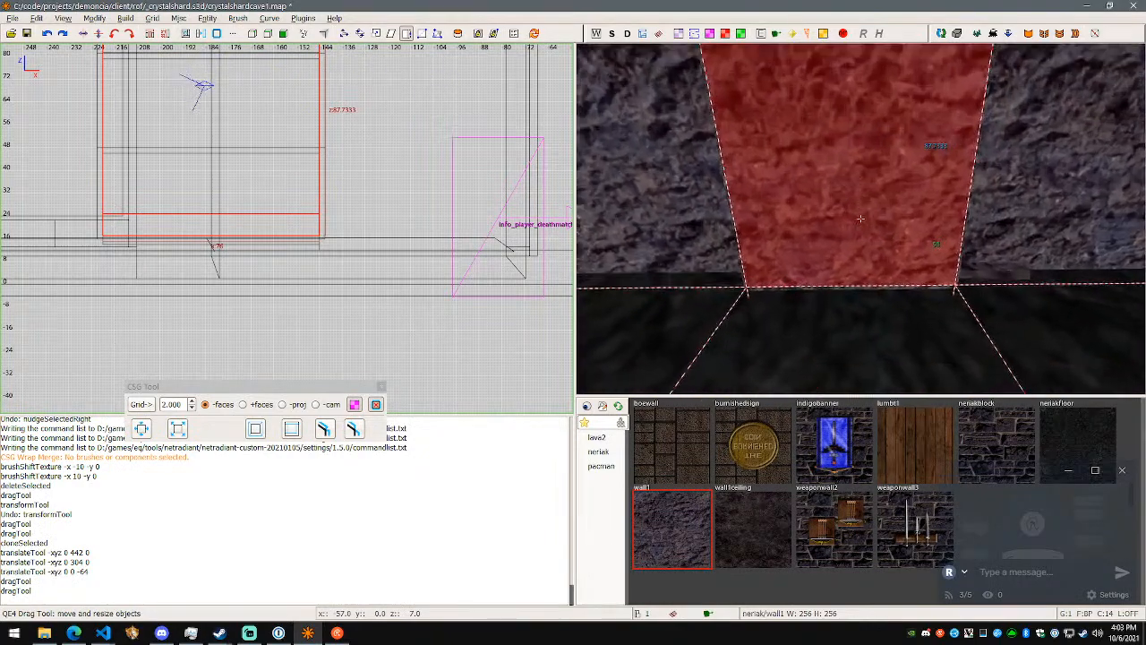
- Examine the enlarged rock brush from inside and outside the passage, checking its edges against the surrounding walls
key("s")
key("w")
key("w")
key("a")
key("w")
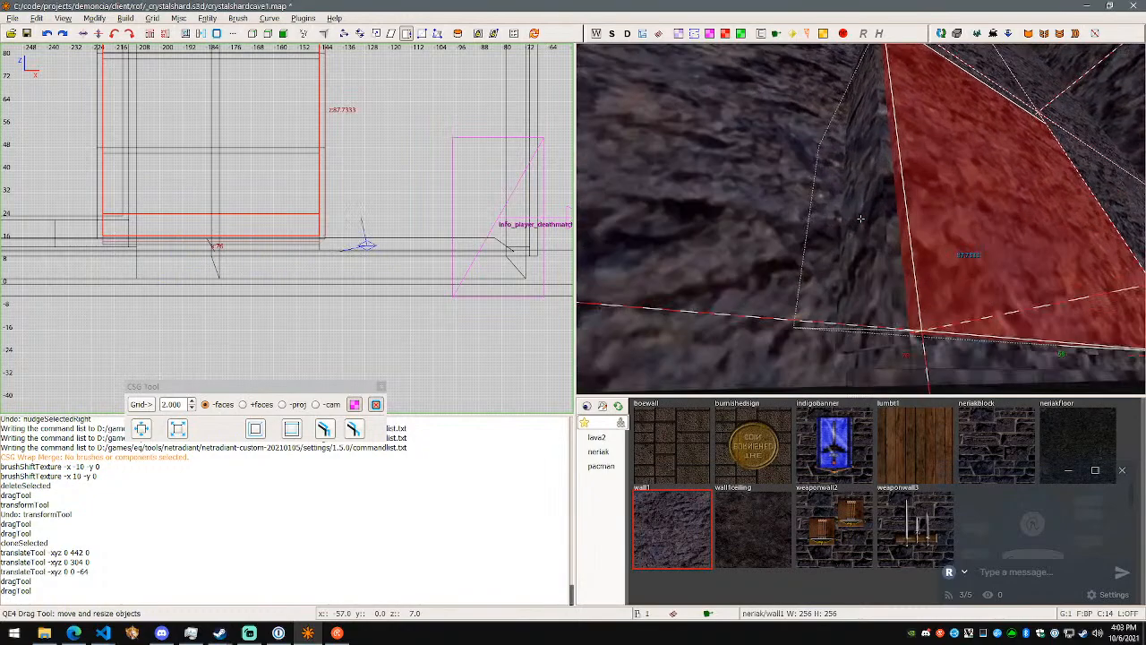
key("d")
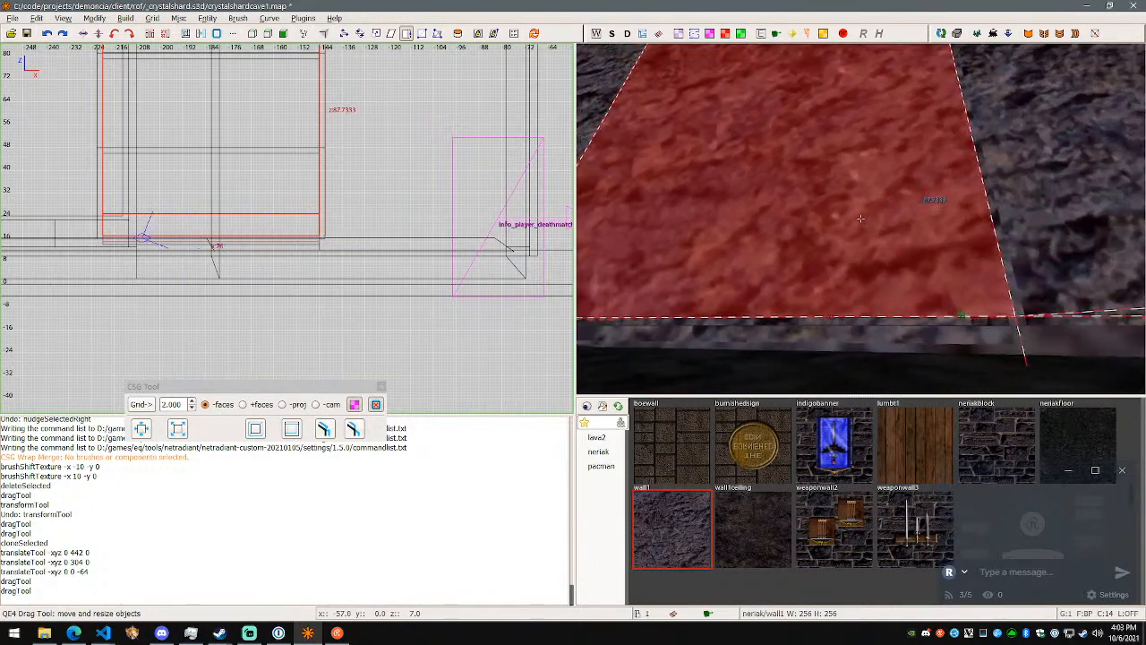
key("w")
key("s")
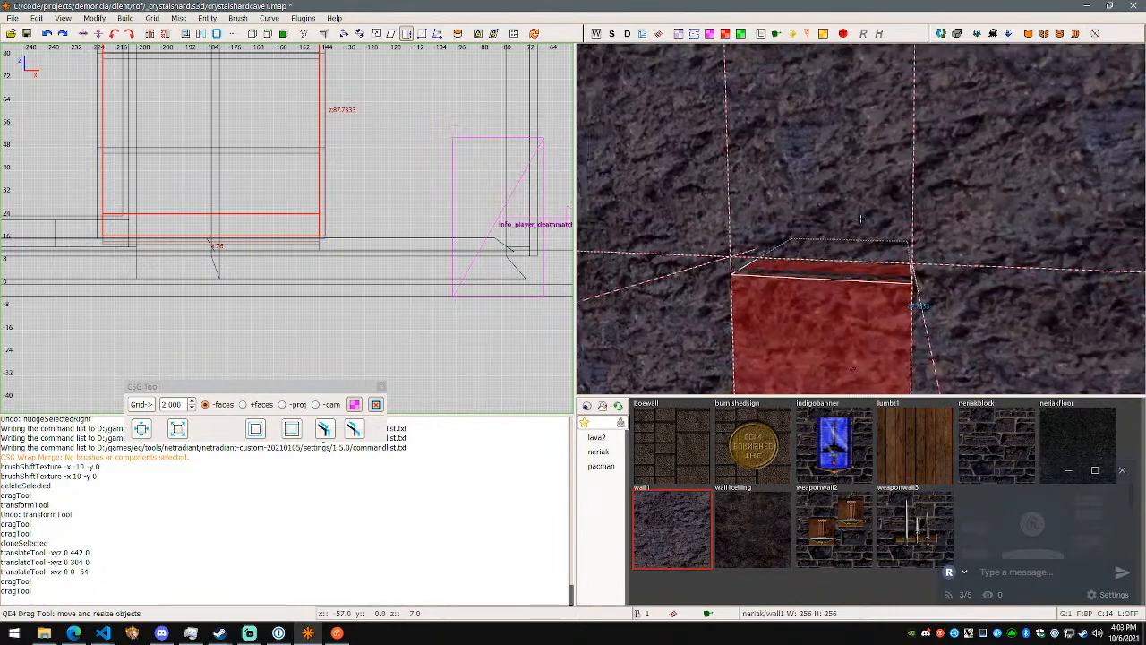
key("w")
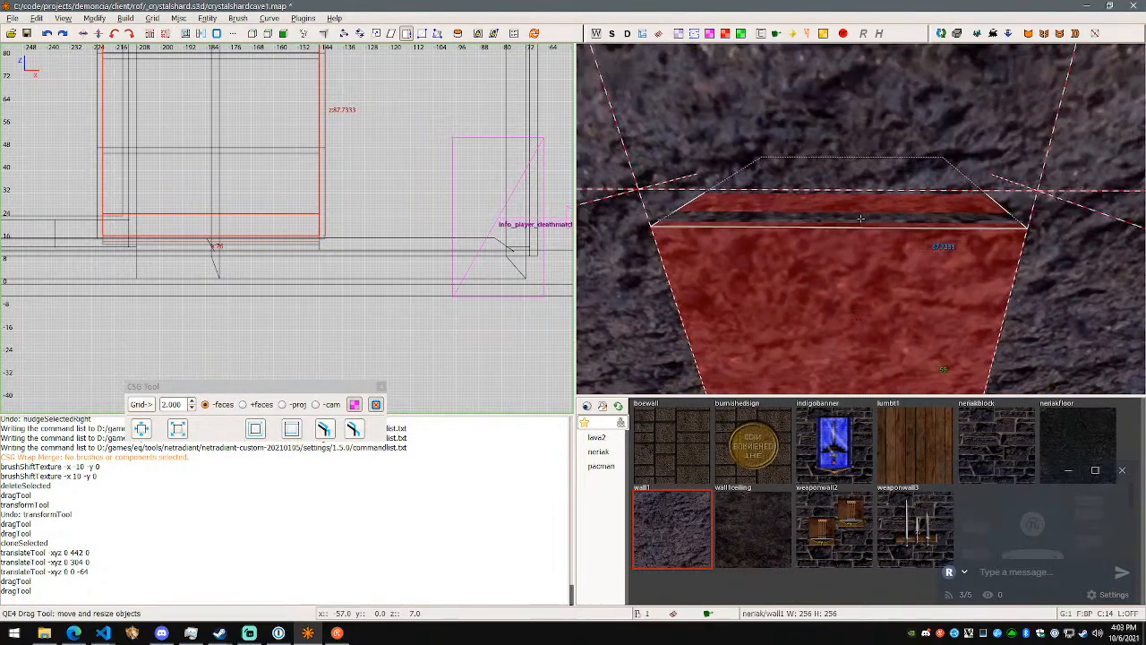
key("w")
- Delete the copied rock brush and save the crystalshardcave1 map
key("w")
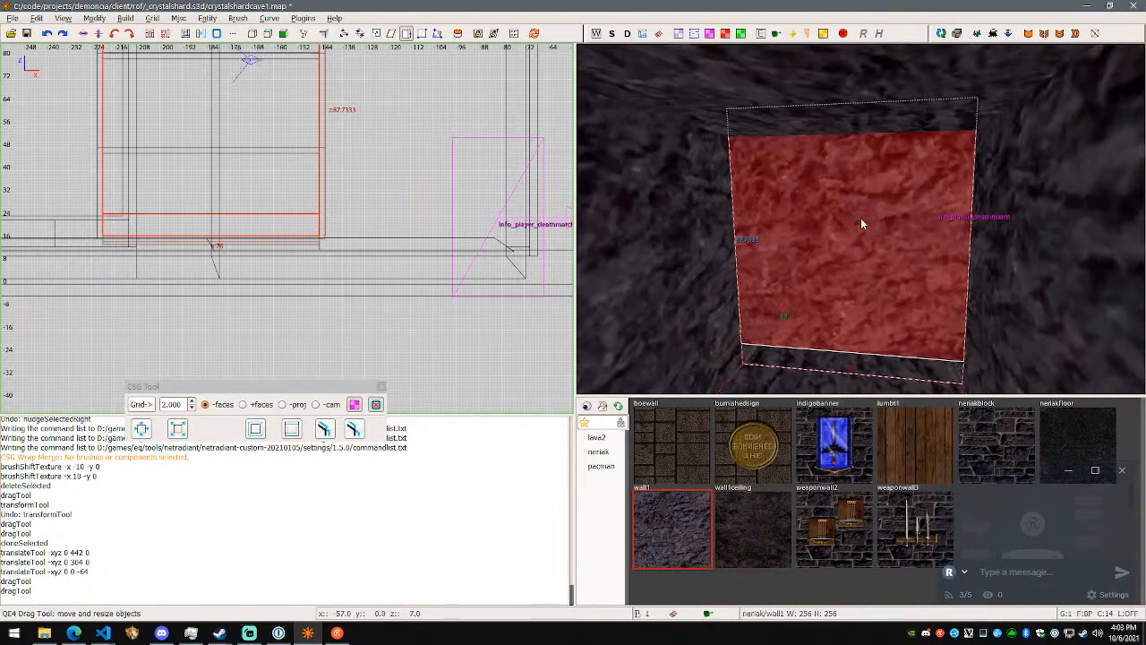
key("w")
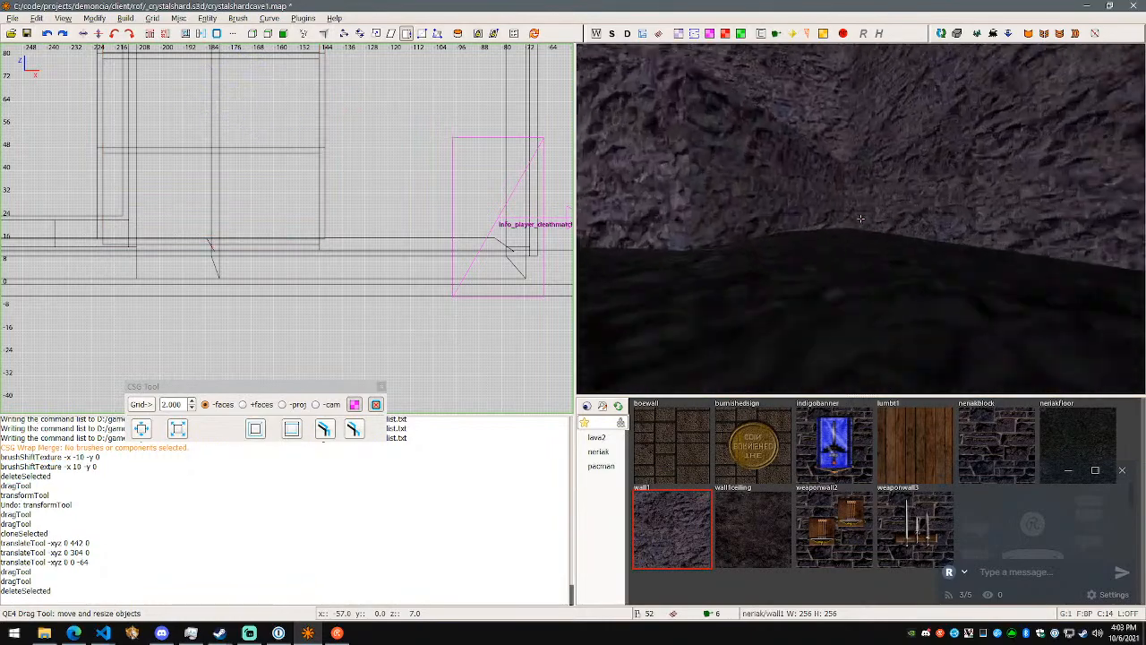
key("w")
key("s")
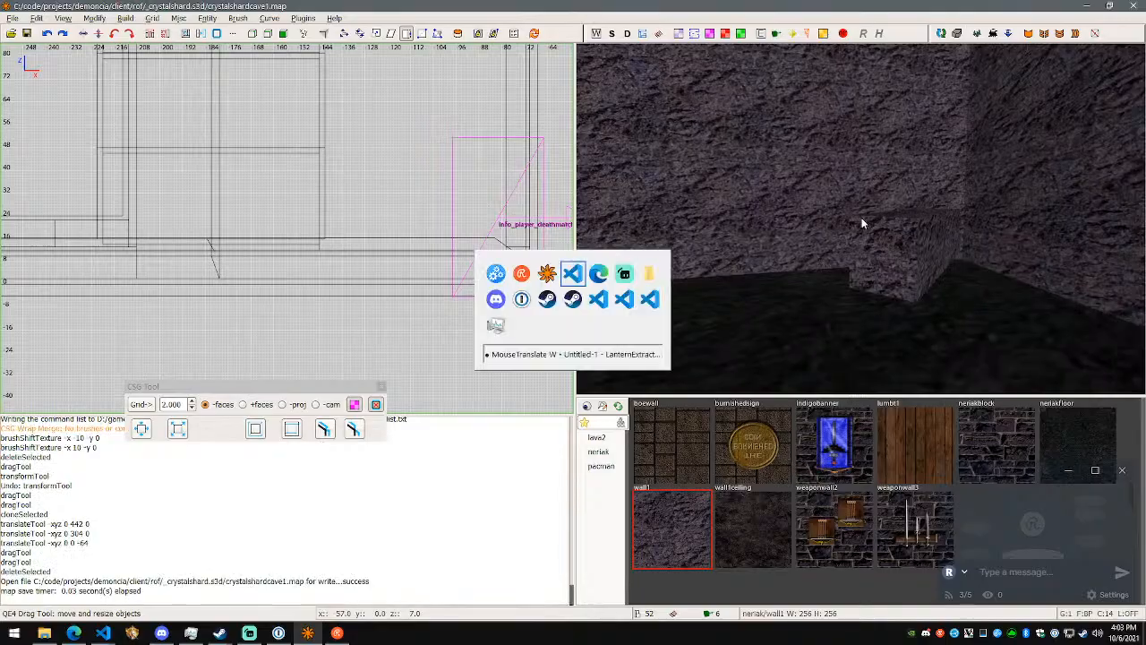
key("alt+Tab")
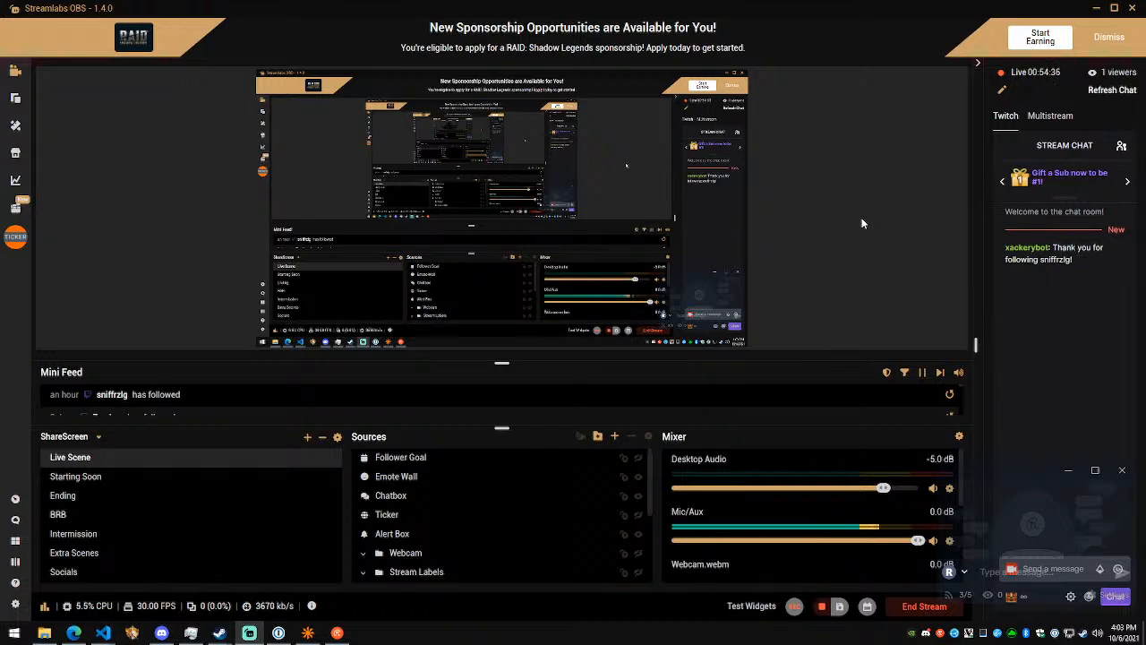
key("alt+Tab")
- Go back through the room and select the low rock block protruding from the wall at floor level
right_click(831, 208)
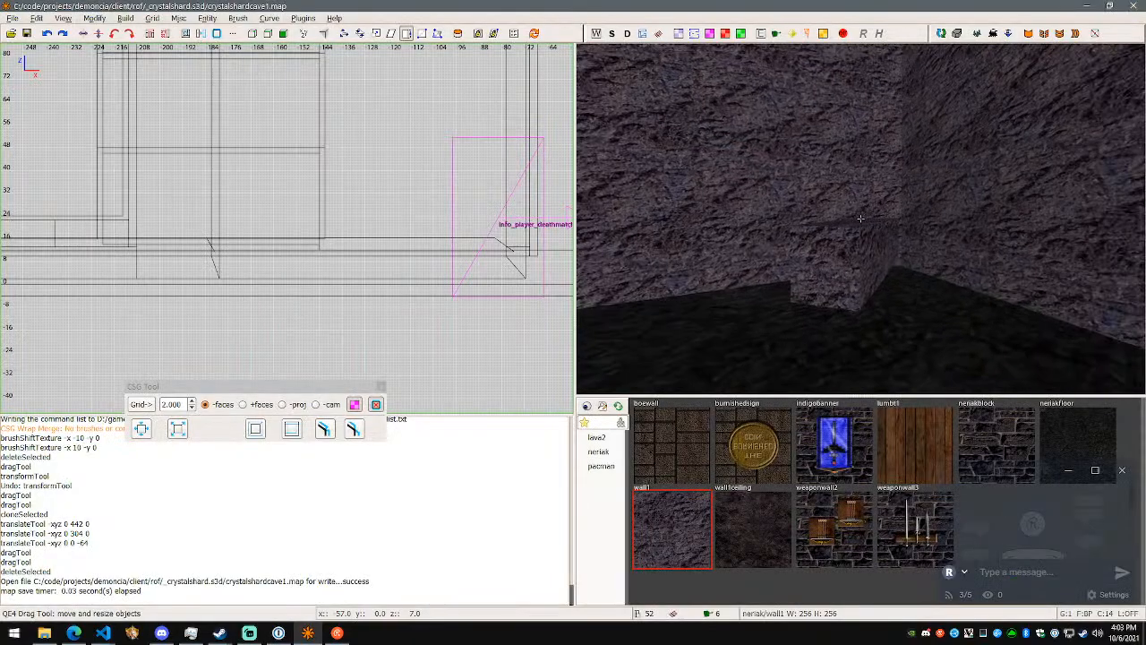
key("w")
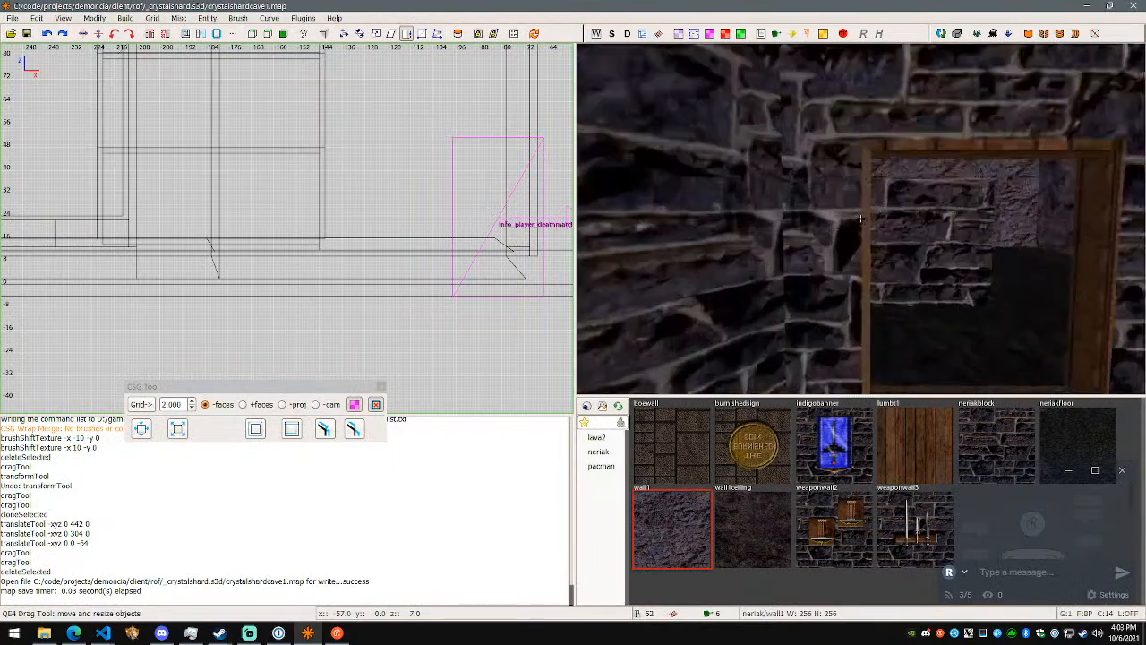
key("w")
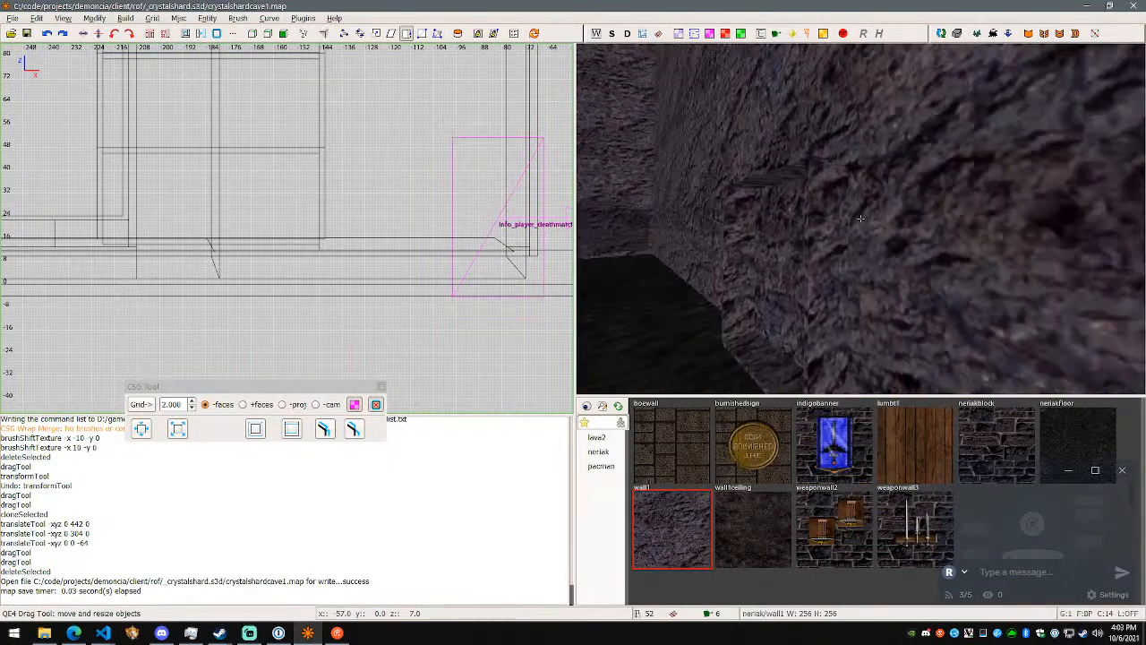
left_click(861, 218, "shift")
key("w")
right_click(861, 219)
key("Escape")
left_click(860, 219, "shift")
right_click(860, 218)
right_click(861, 217)
- Consult the mouse tool shortcut notes in Visual Studio Code and return to NetRadiant
key("alt+Tab")
left_click(1060, 267)
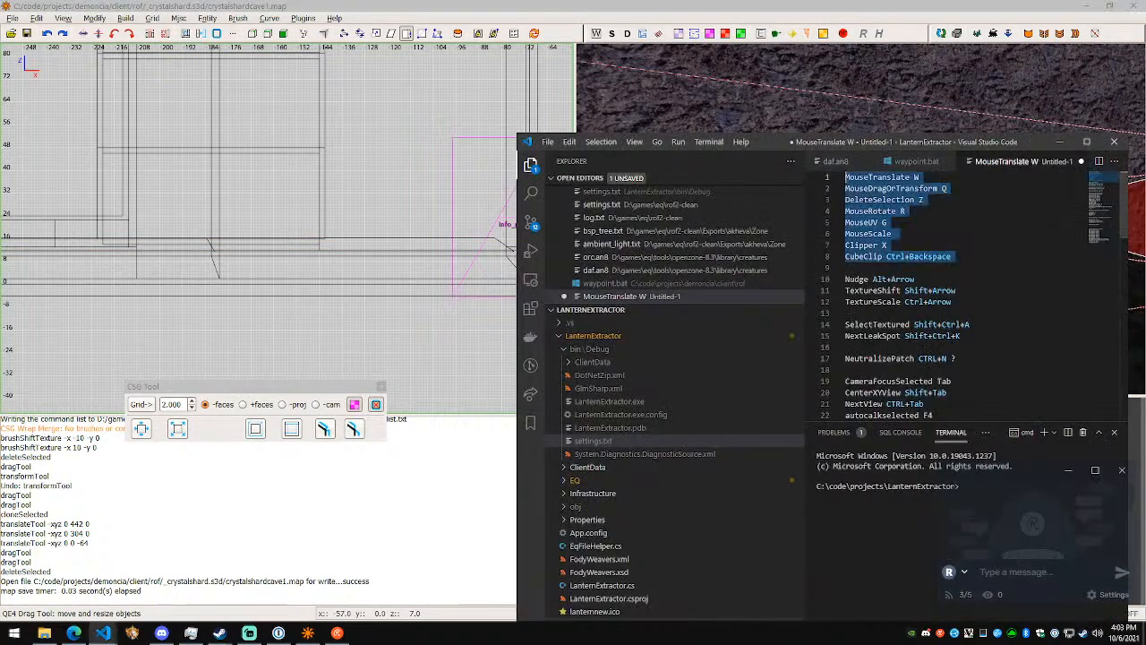
left_click(806, 5)
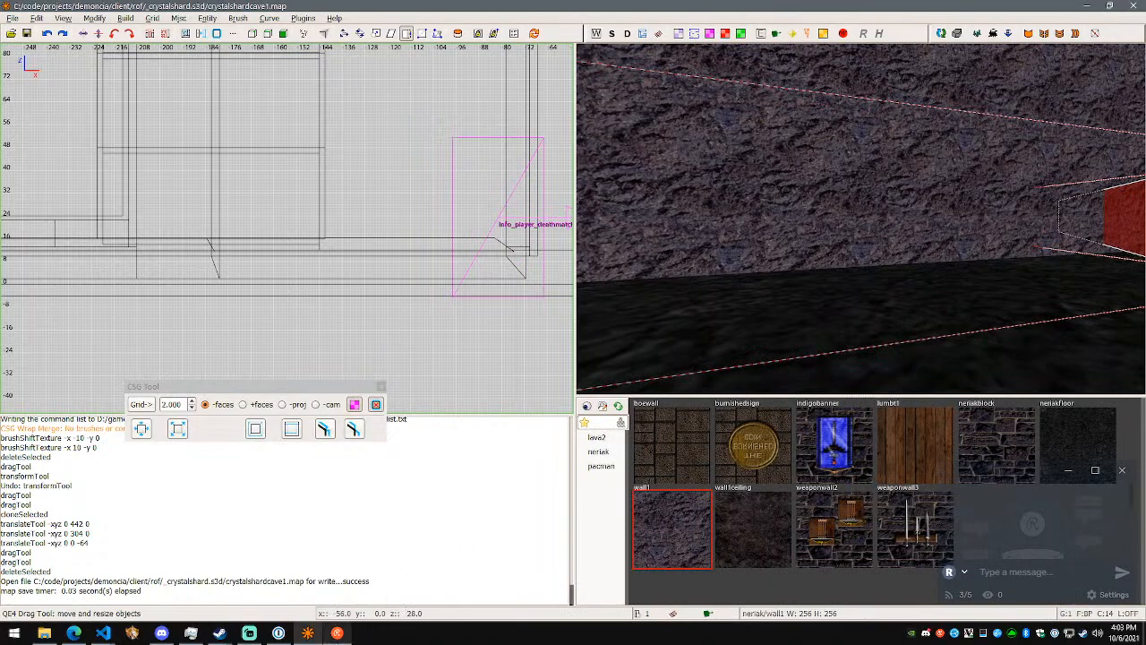